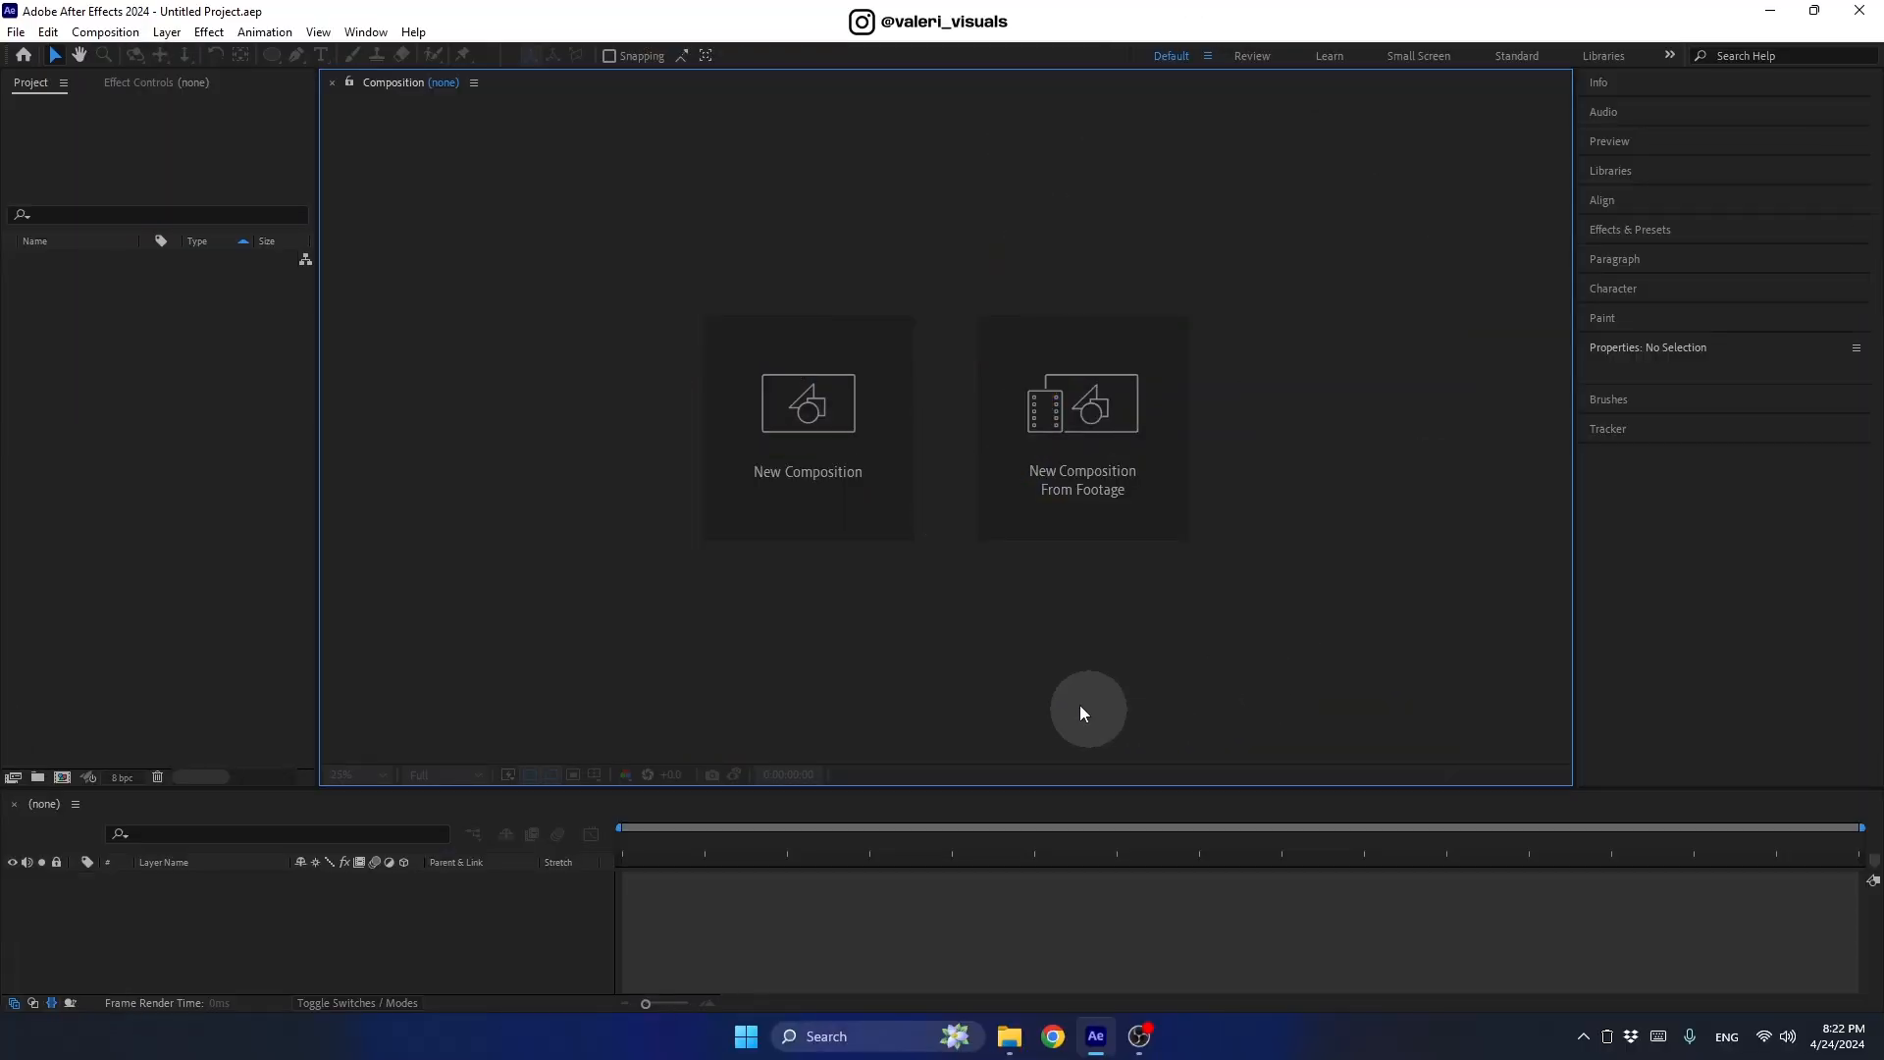
Step: Create a composition named Master Comp with the Social Media Landscape HD 1920x1080 30 fps preset and a 10-second duration
{"action": "left_click", "coordinate": [848, 509]}
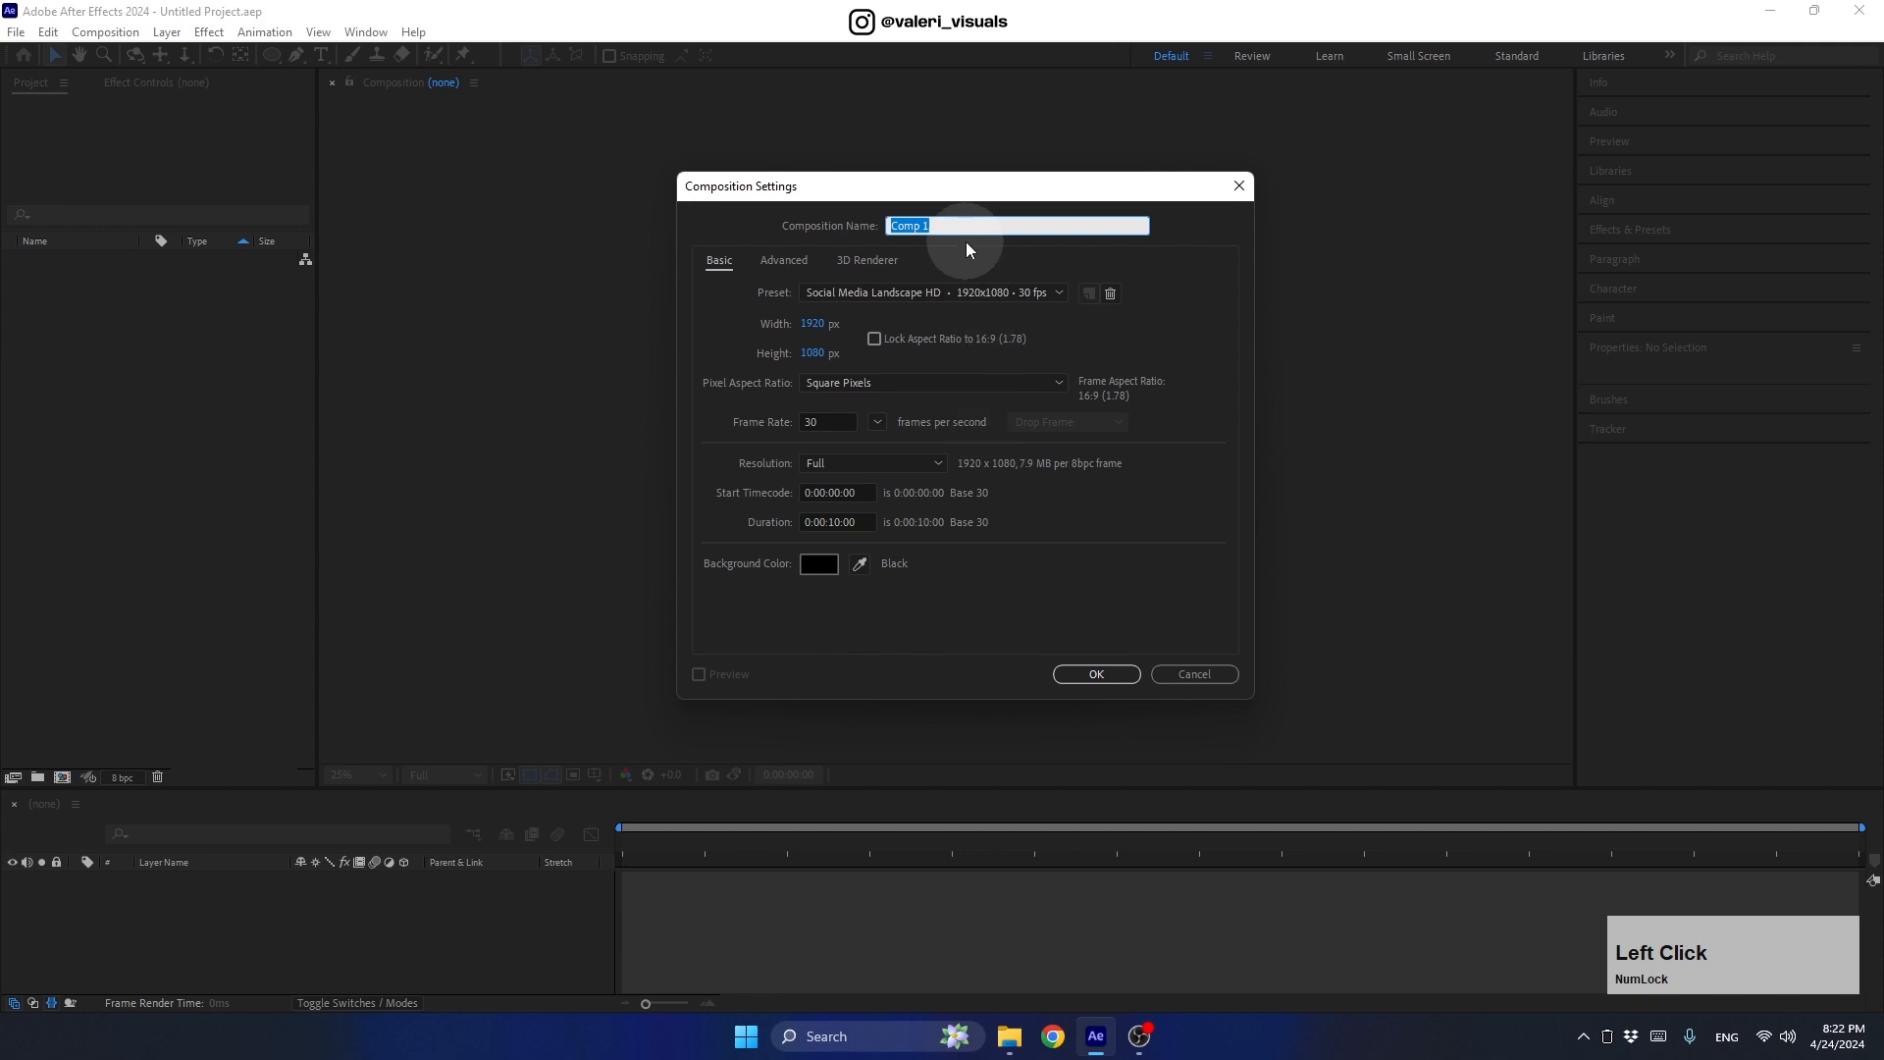
{"action": "type", "text": "Master"}
{"action": "left_click", "coordinate": [863, 294]}
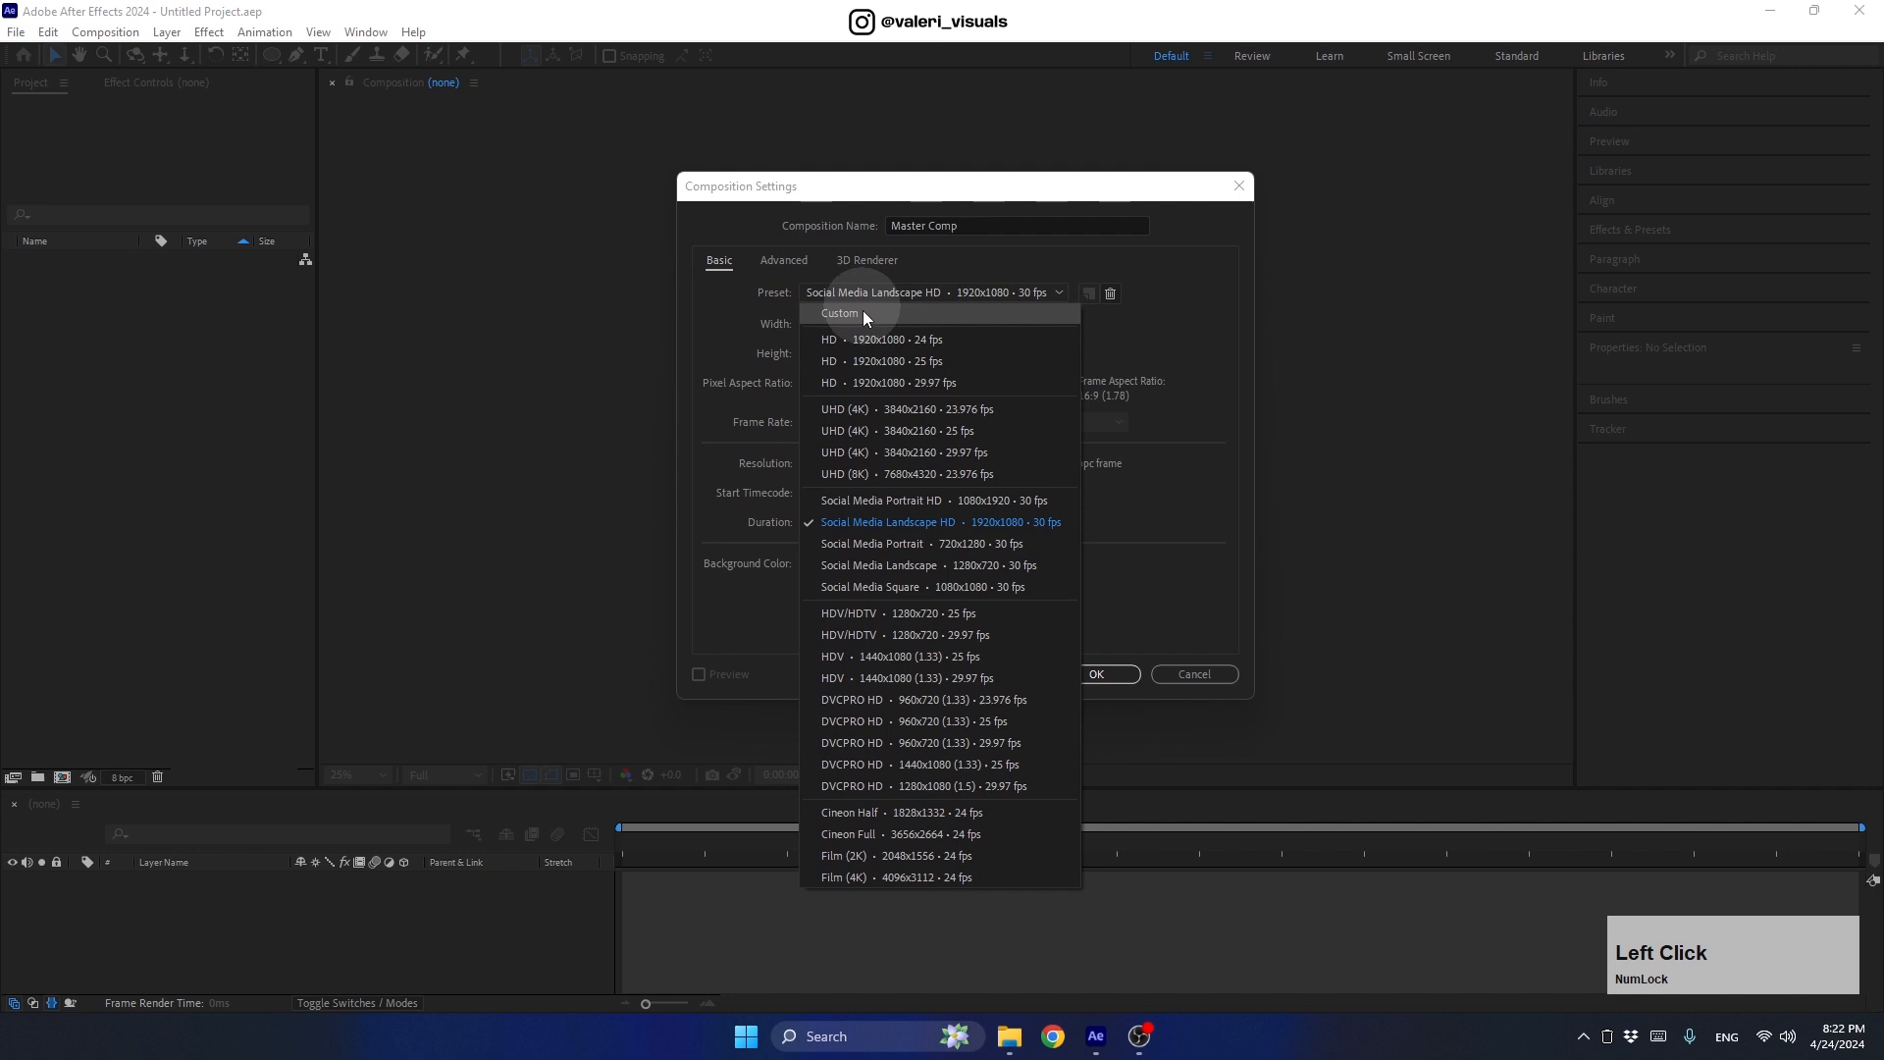
{"action": "left_click", "coordinate": [860, 522]}
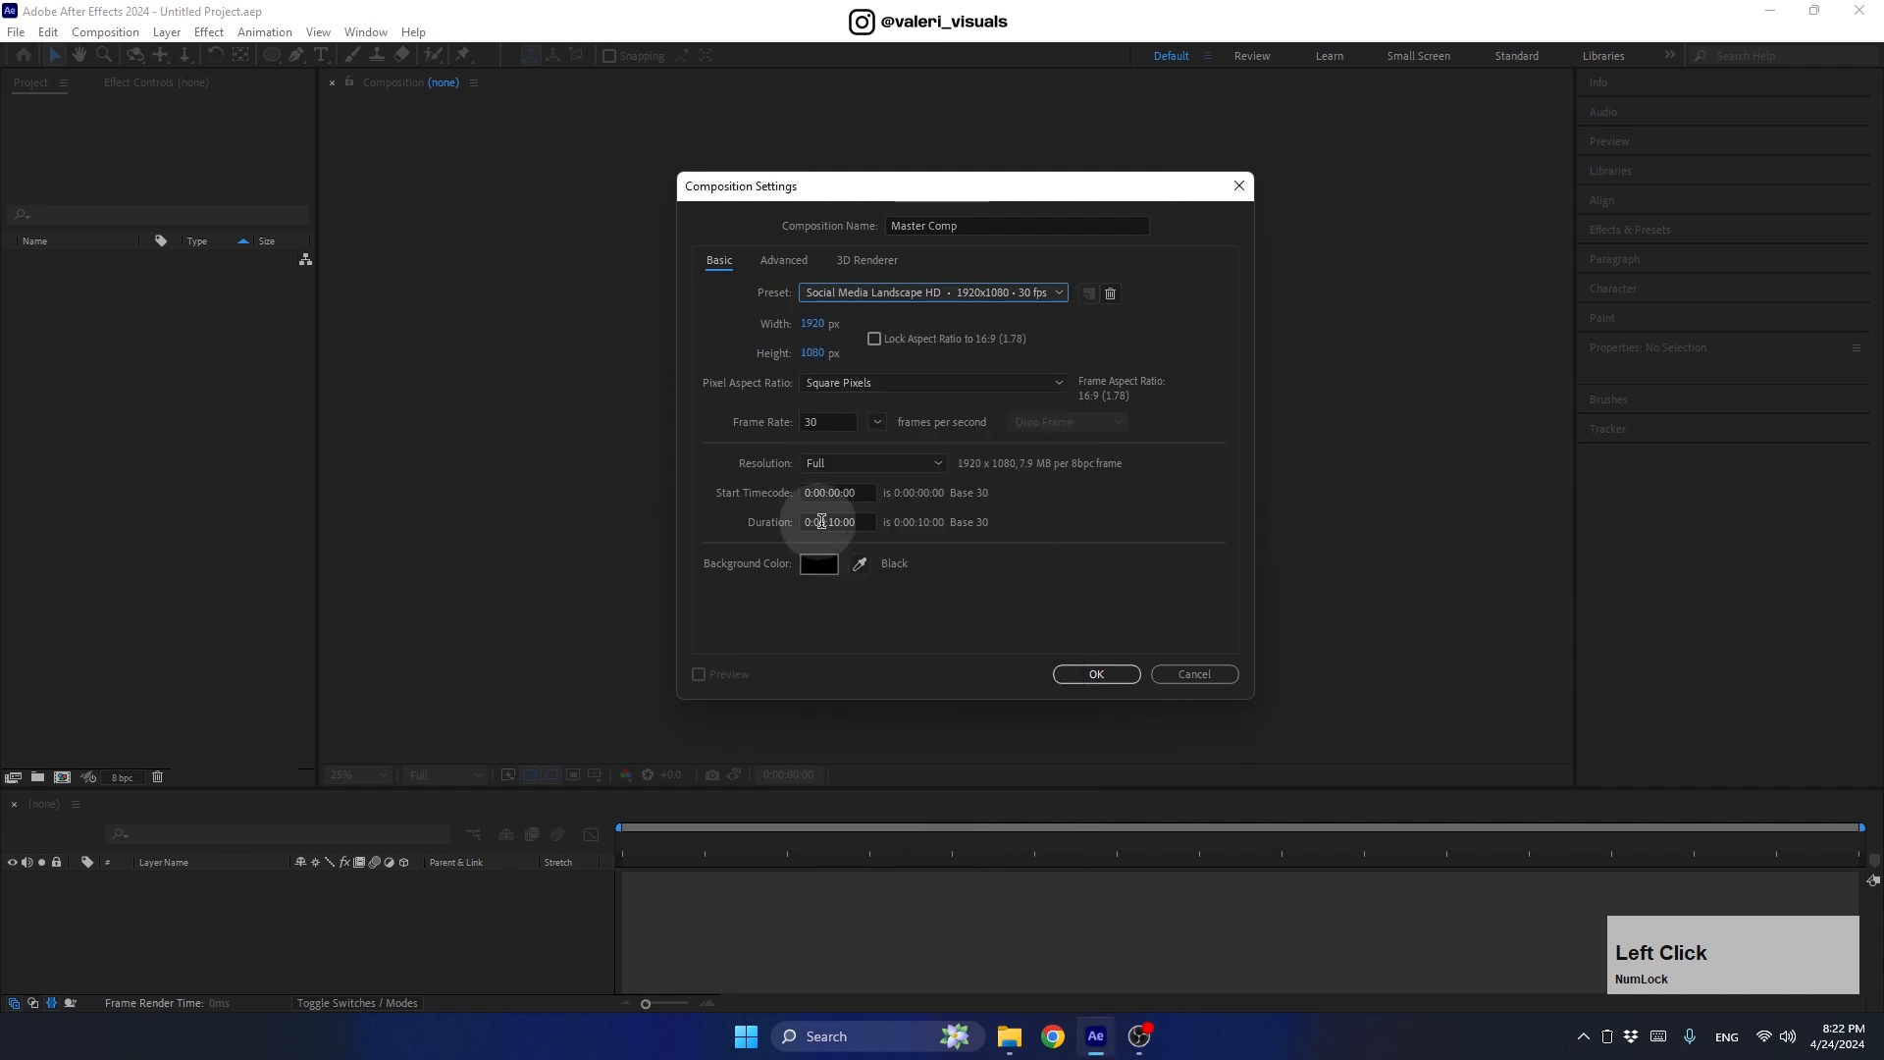
{"action": "left_click", "coordinate": [833, 522]}
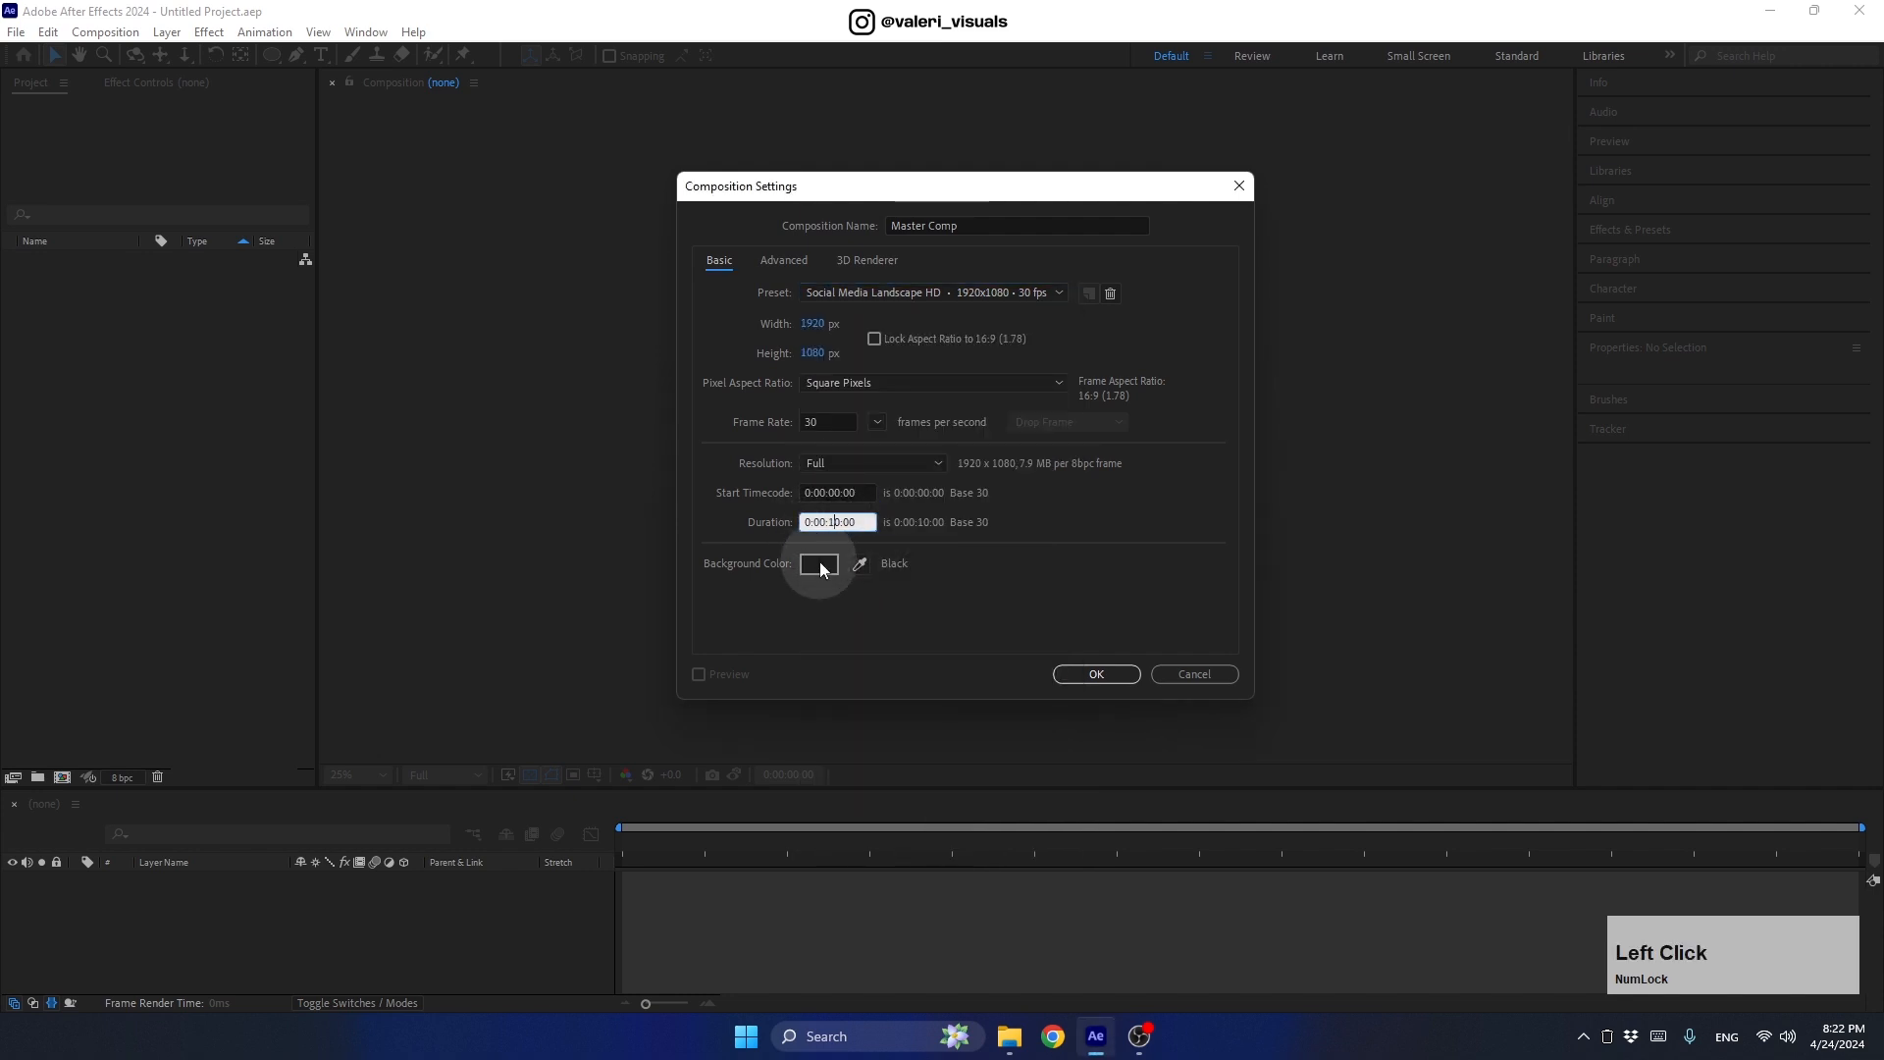
{"action": "left_click", "coordinate": [1094, 675]}
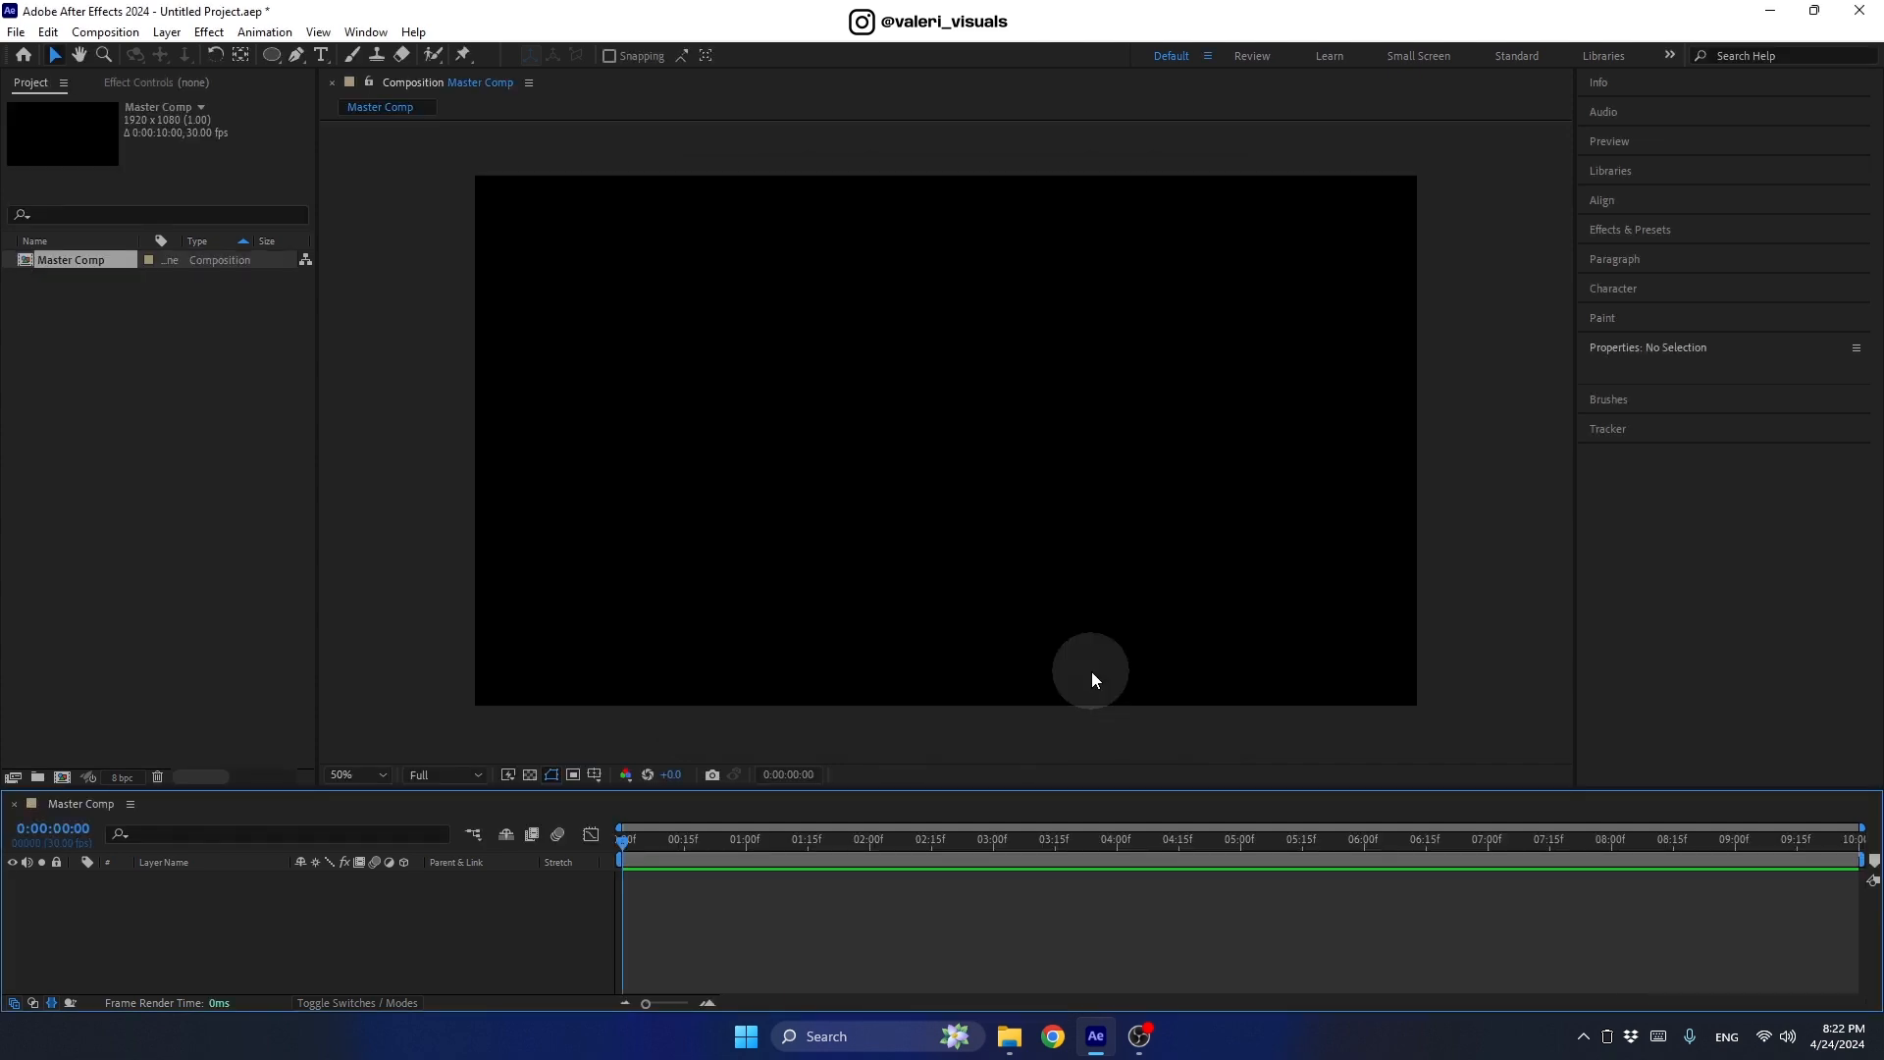
Step: Activate the Ellipse tool and set the shape fill type to solid color
{"action": "left_click_drag", "start_coordinate": [270, 56], "coordinate": [321, 100]}
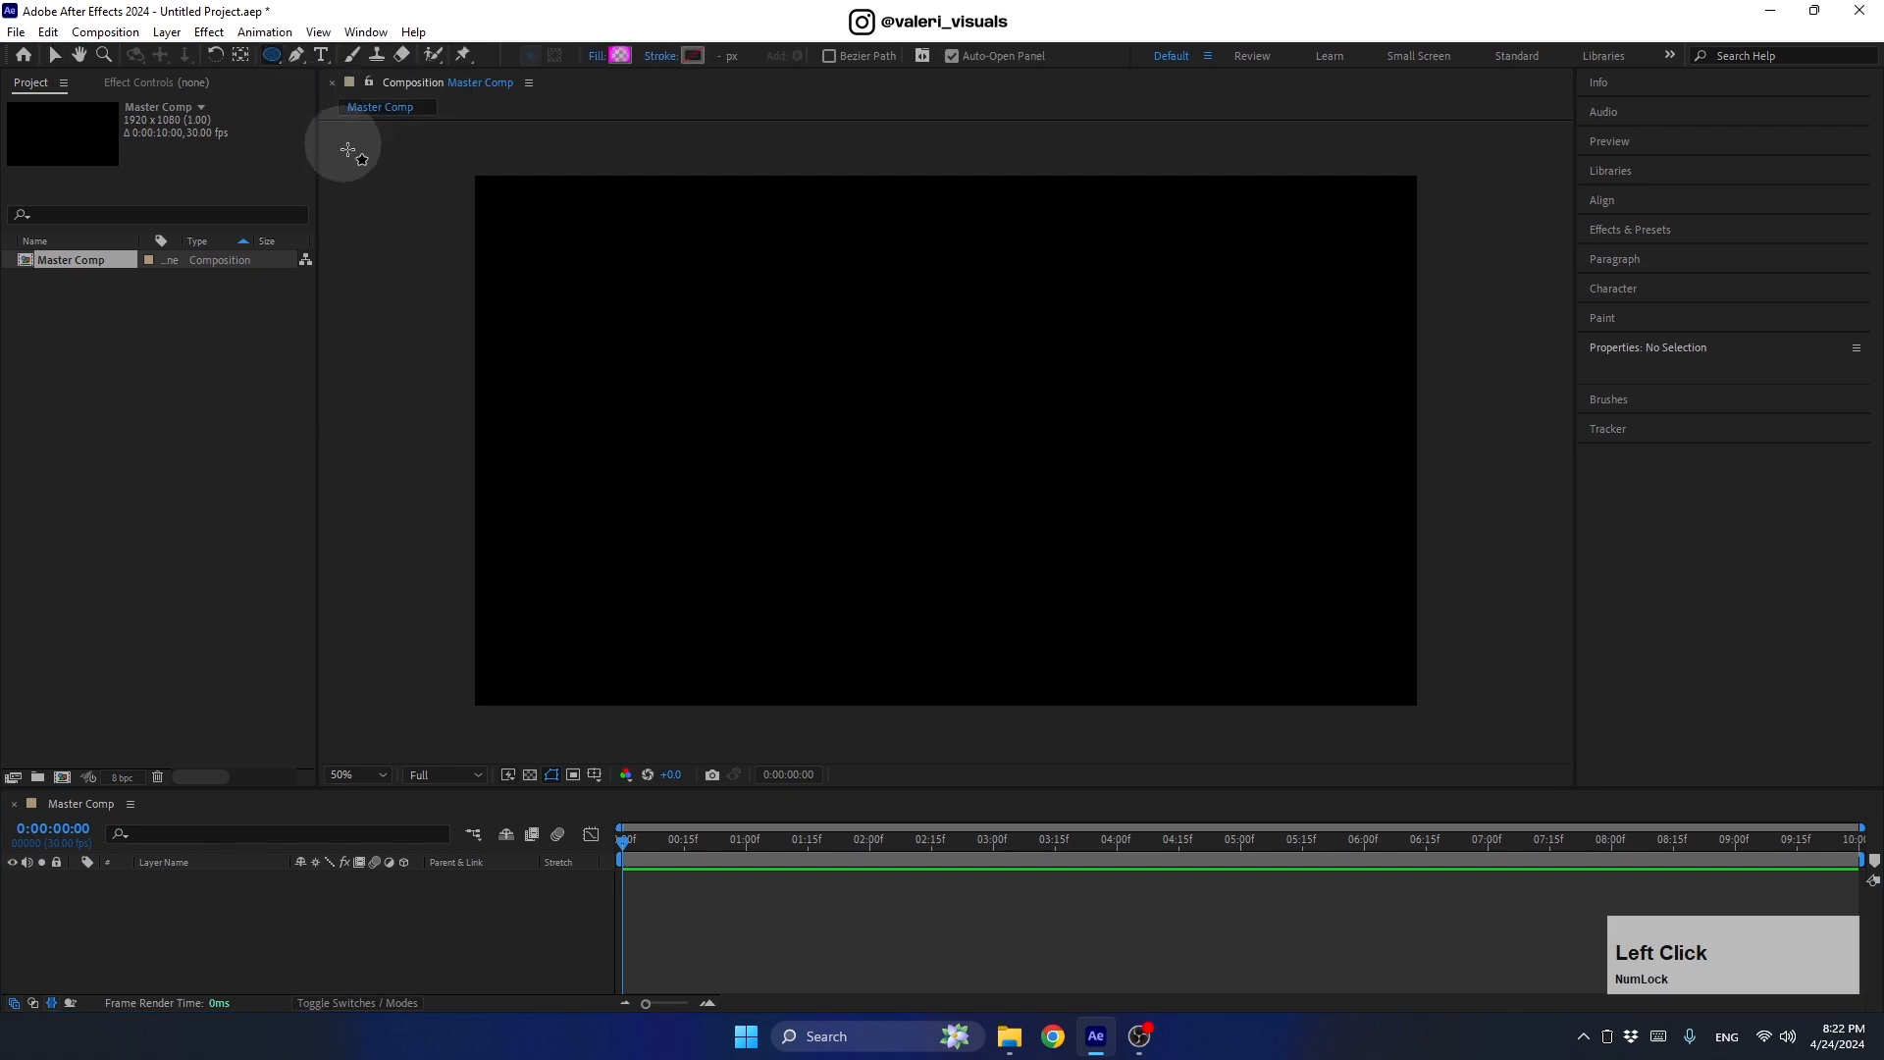
{"action": "left_click", "coordinate": [593, 56]}
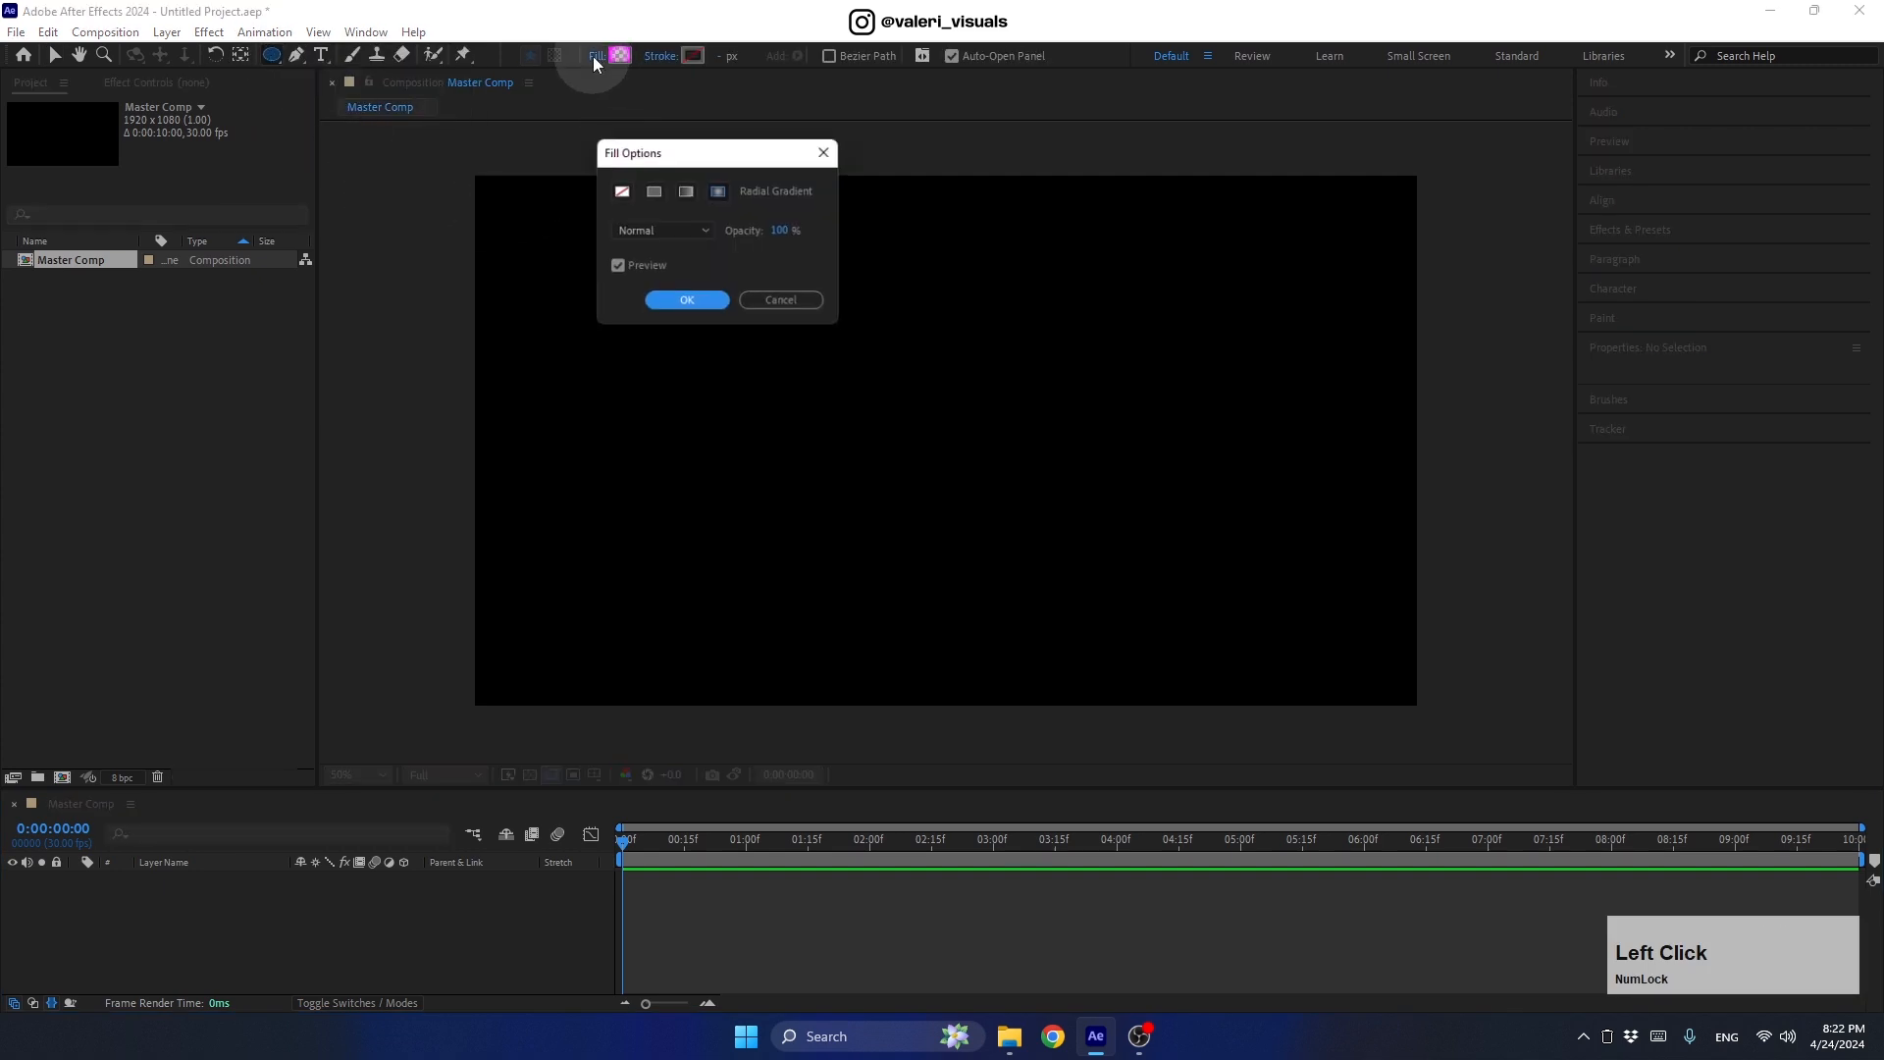
{"action": "left_click", "coordinate": [654, 192]}
{"action": "left_click", "coordinate": [687, 303]}
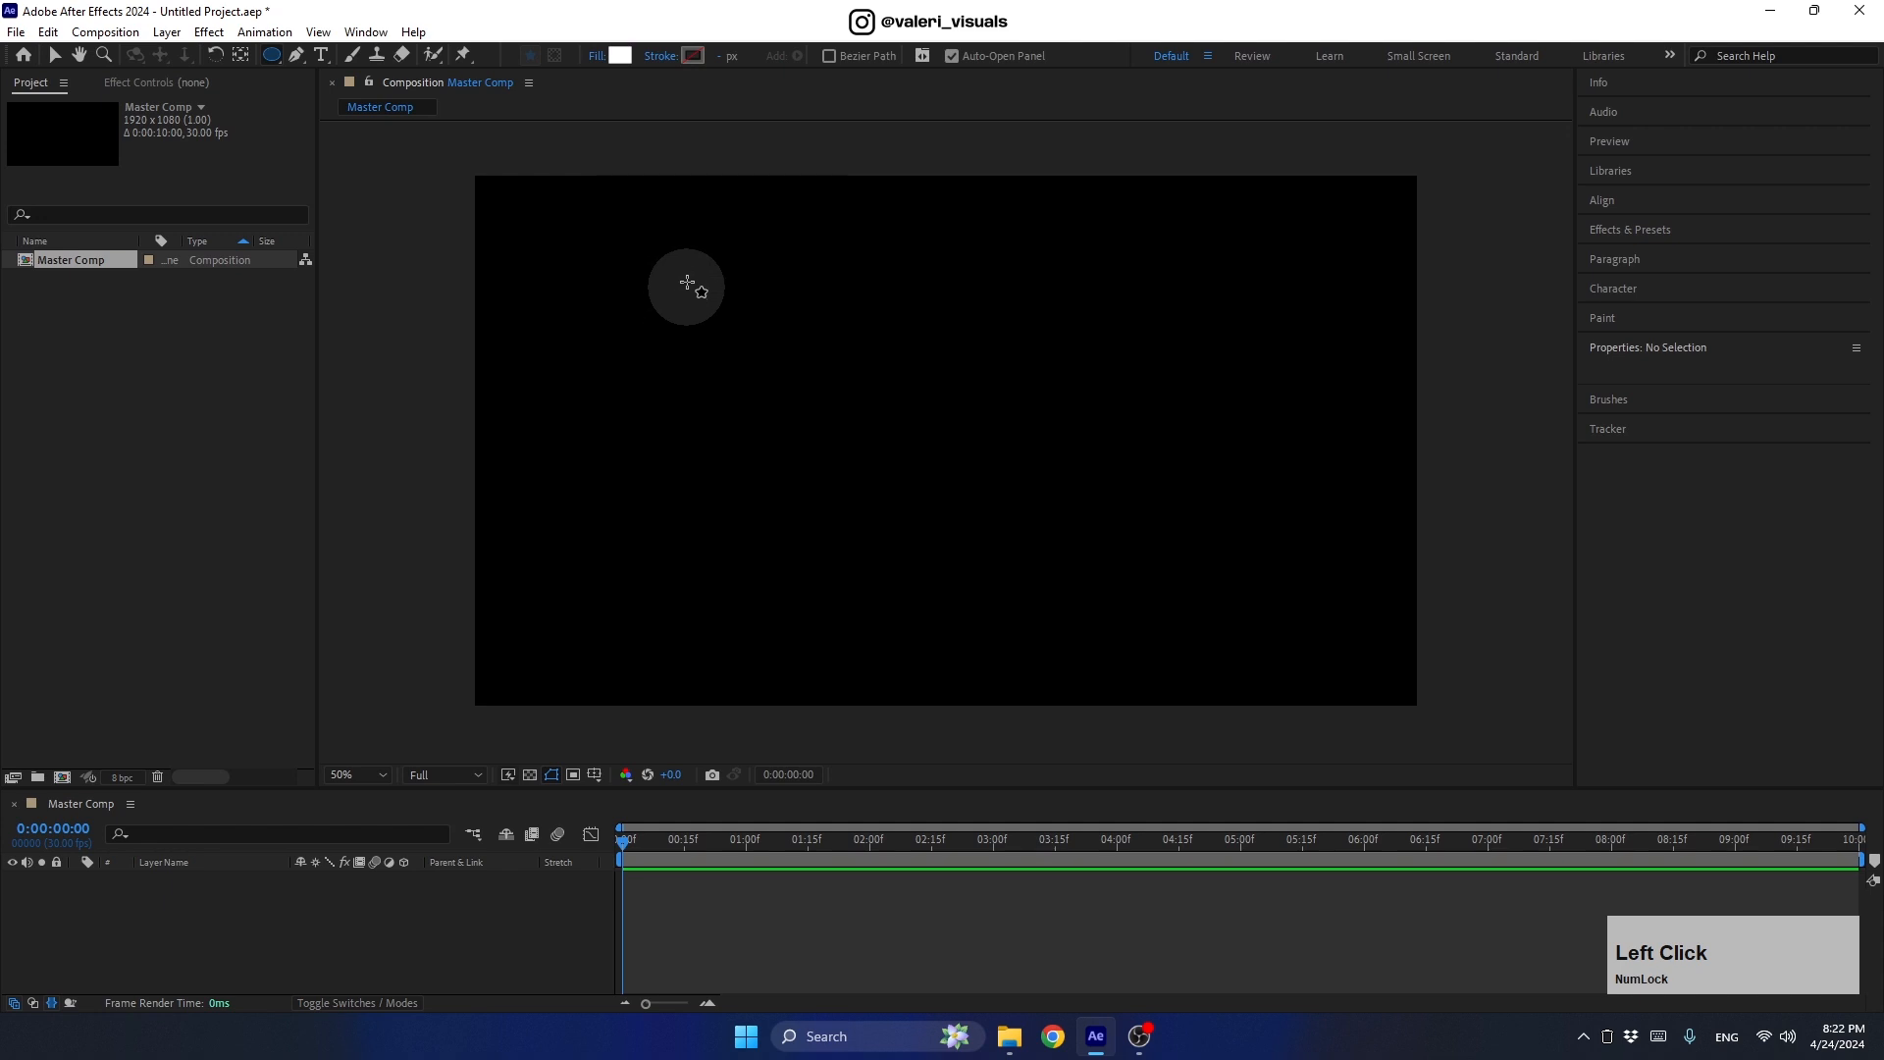
Step: Set the shape fill color to golden yellow with a 45° hue (F2B90C)
{"action": "left_click", "coordinate": [622, 60]}
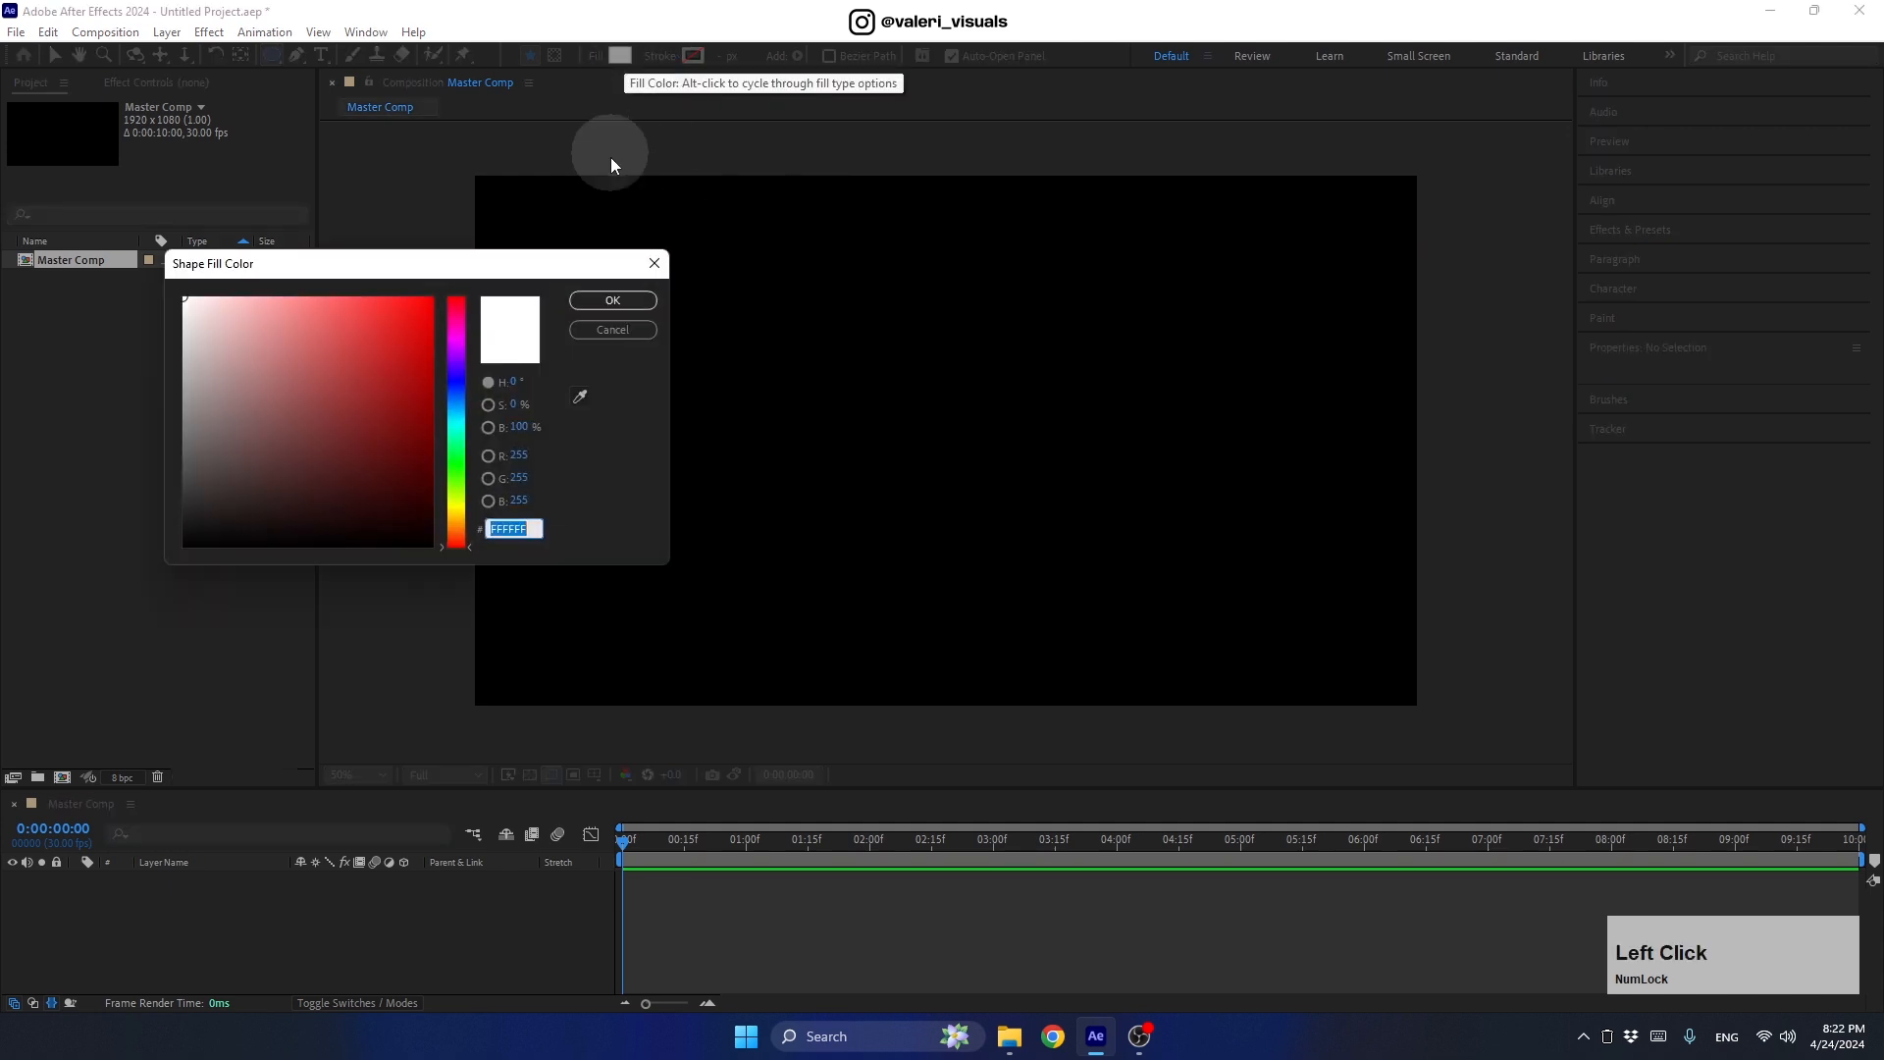
{"action": "left_click", "coordinate": [457, 550]}
{"action": "left_click_drag", "start_coordinate": [456, 547], "coordinate": [456, 520]}
{"action": "left_click", "coordinate": [420, 309]}
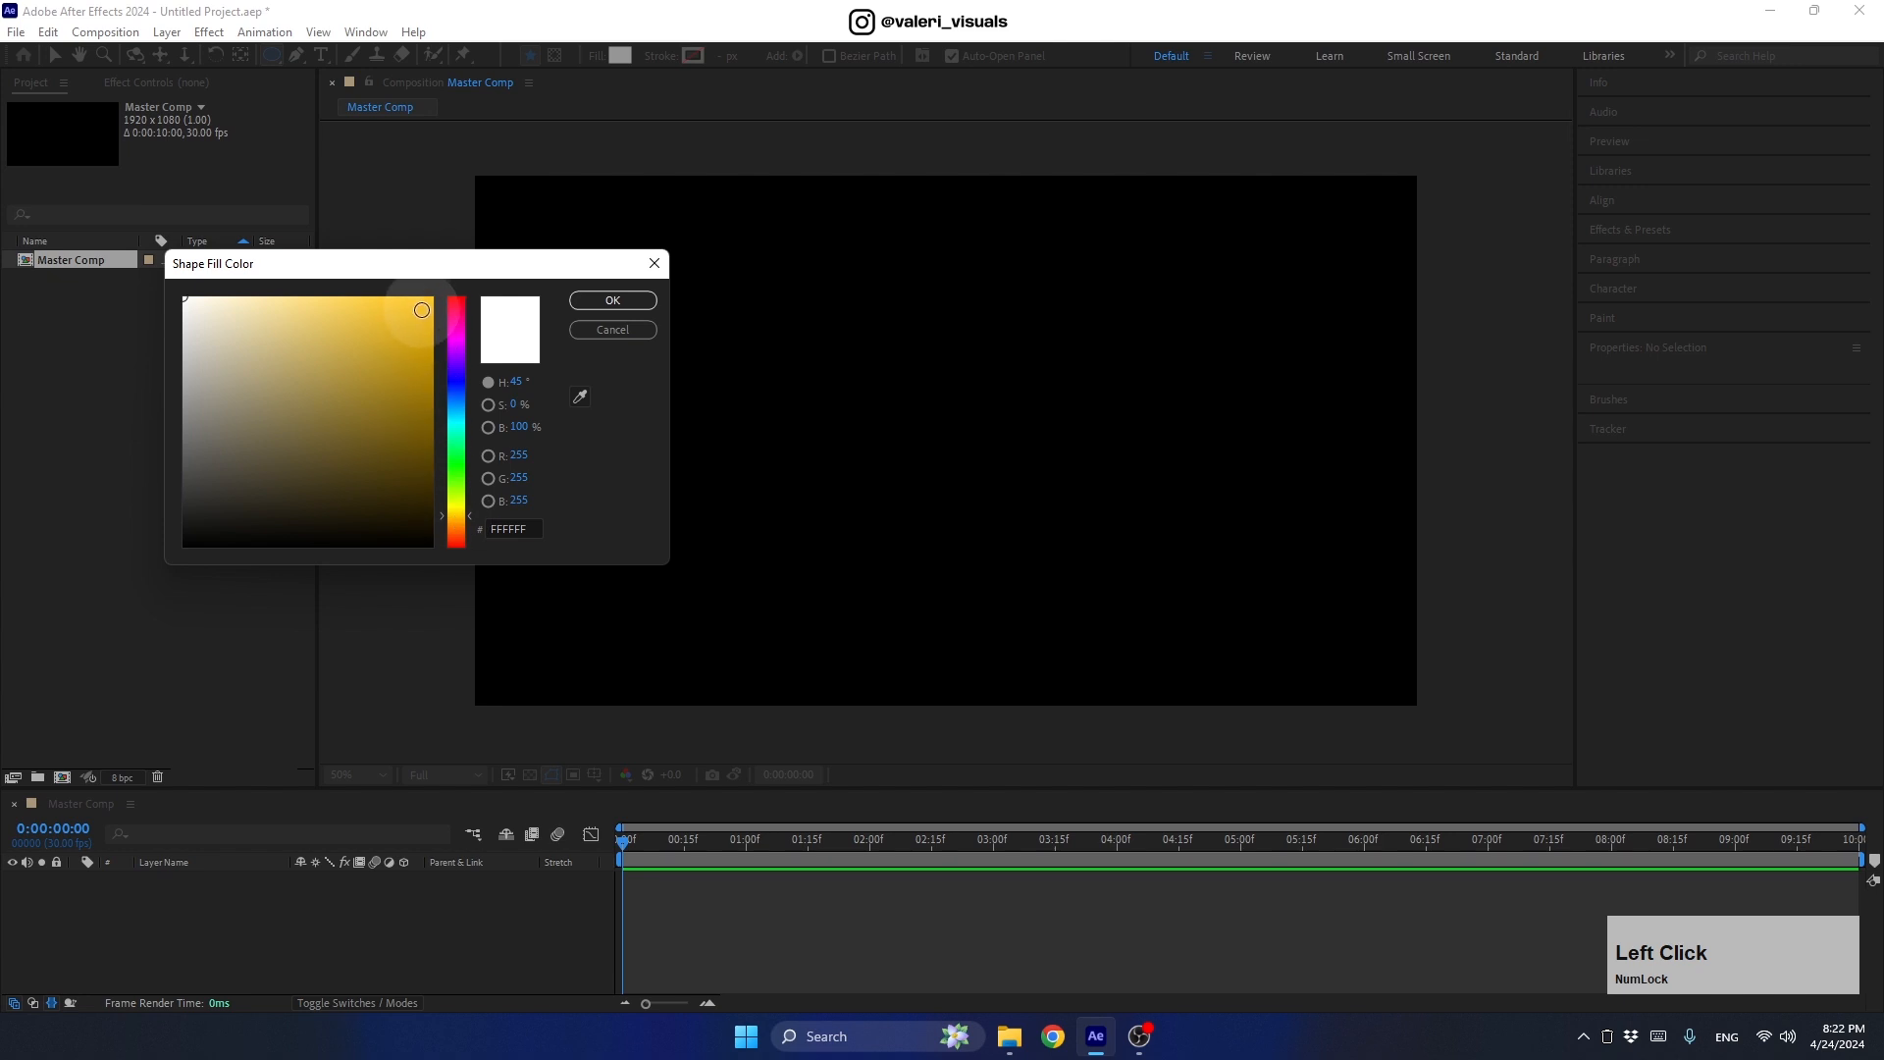
{"action": "left_click", "coordinate": [586, 307]}
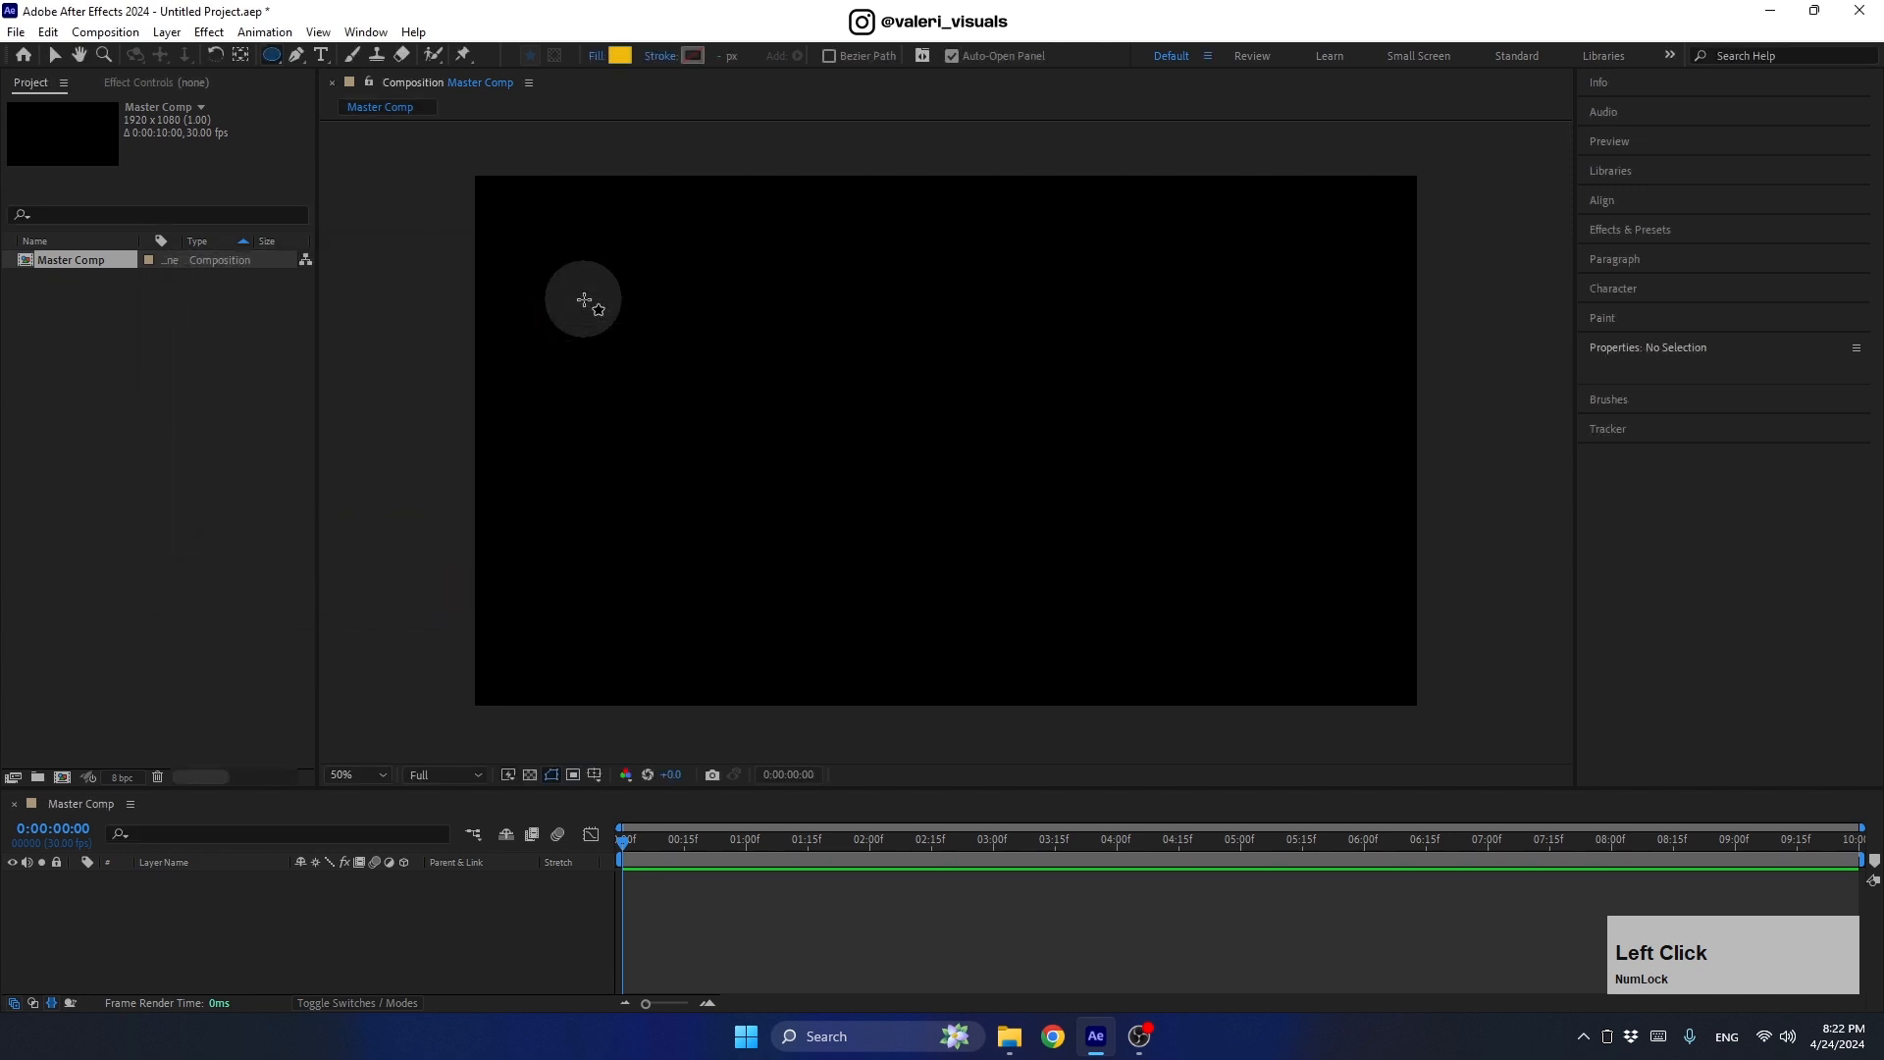
Step: Set the shape stroke type to None
{"action": "left_click", "coordinate": [667, 57]}
{"action": "left_click", "coordinate": [621, 192]}
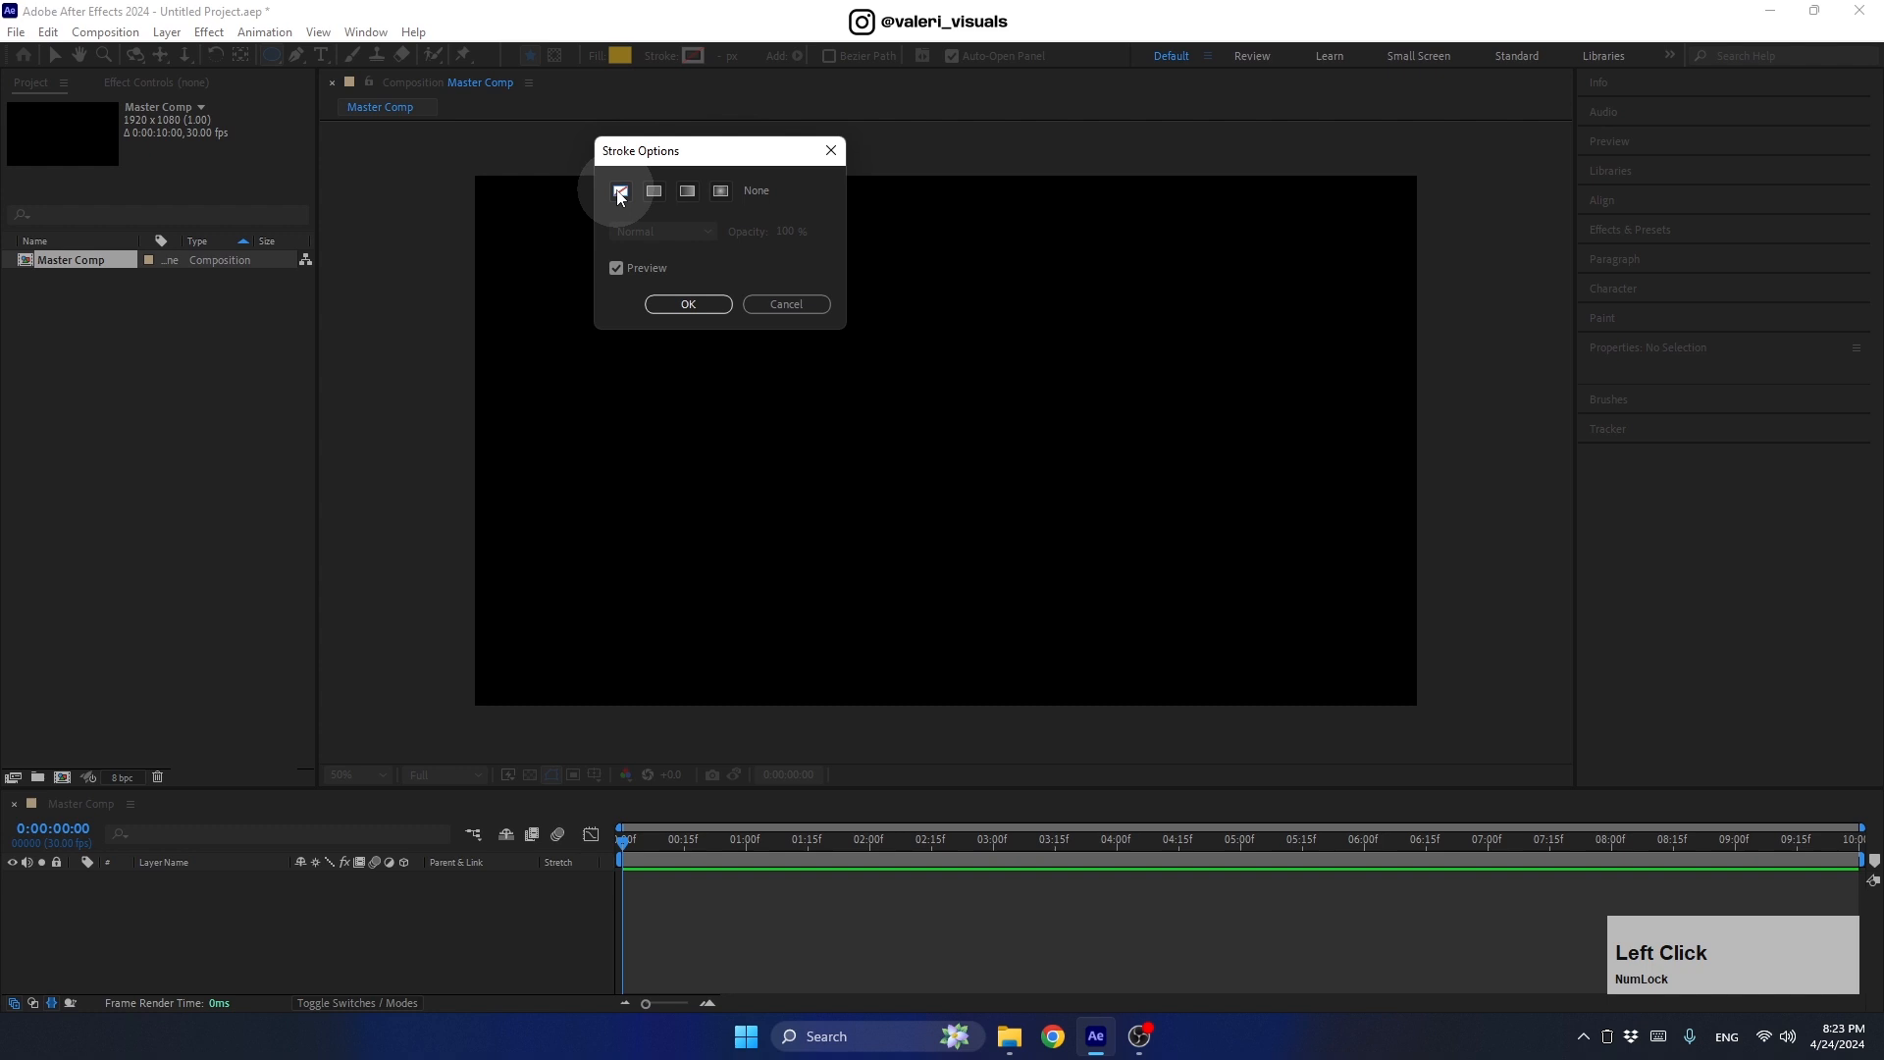
{"action": "left_click", "coordinate": [686, 305]}
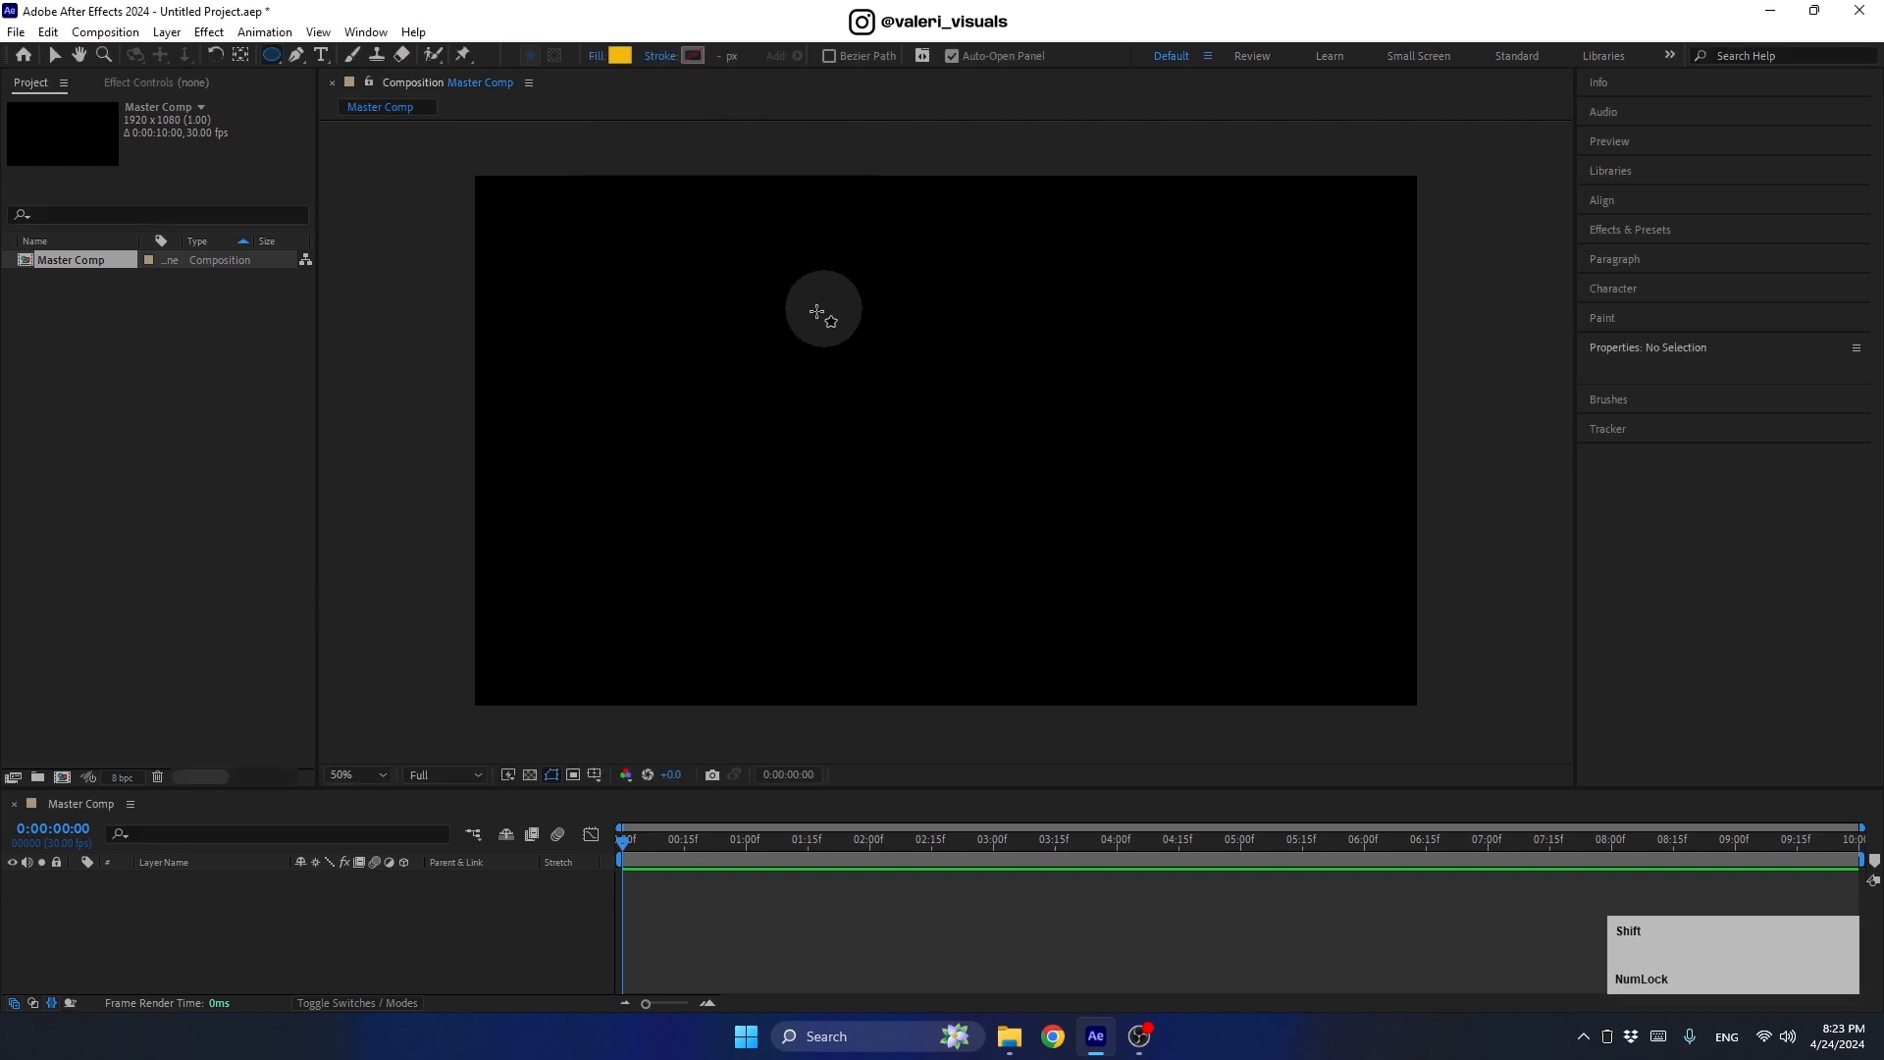
Step: Draw a circle near the middle of the composition and set its ellipse path size to 500 by 500
{"action": "left_click_drag", "start_coordinate": [781, 293], "coordinate": [1052, 564]}
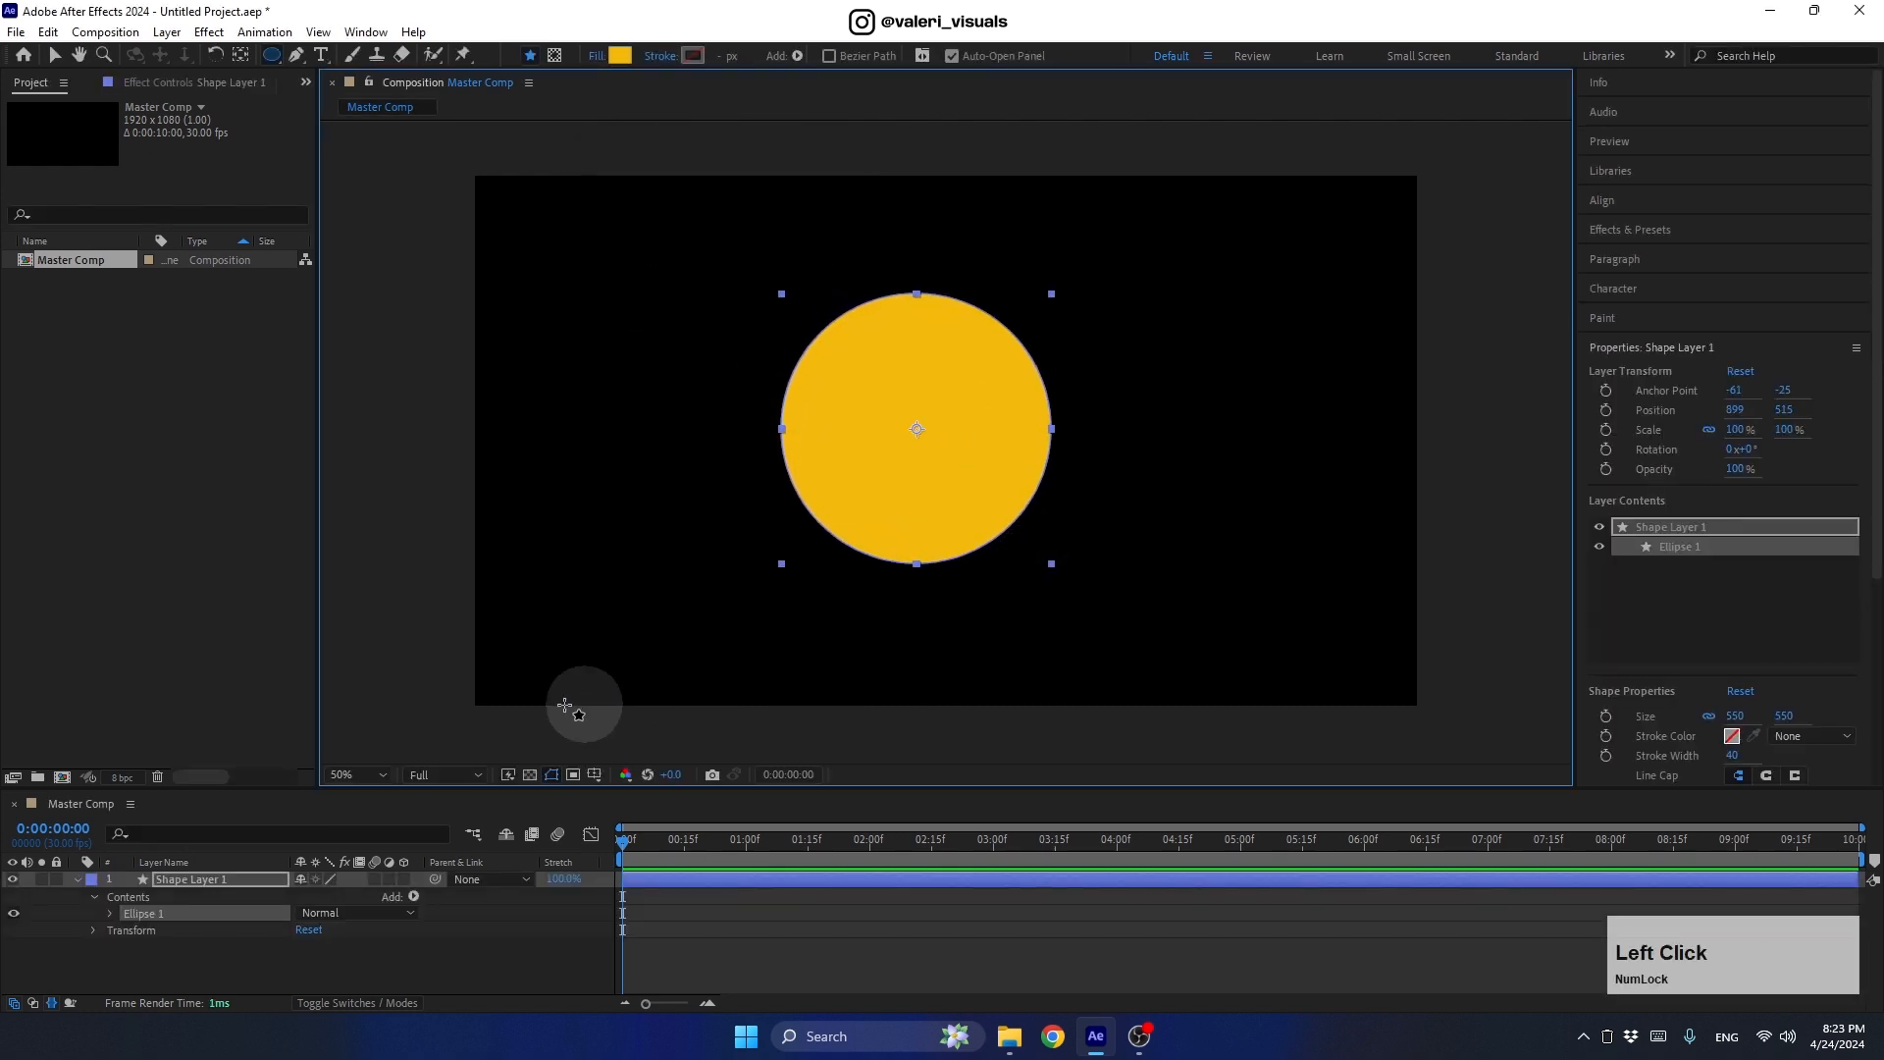
{"action": "left_click", "coordinate": [110, 912]}
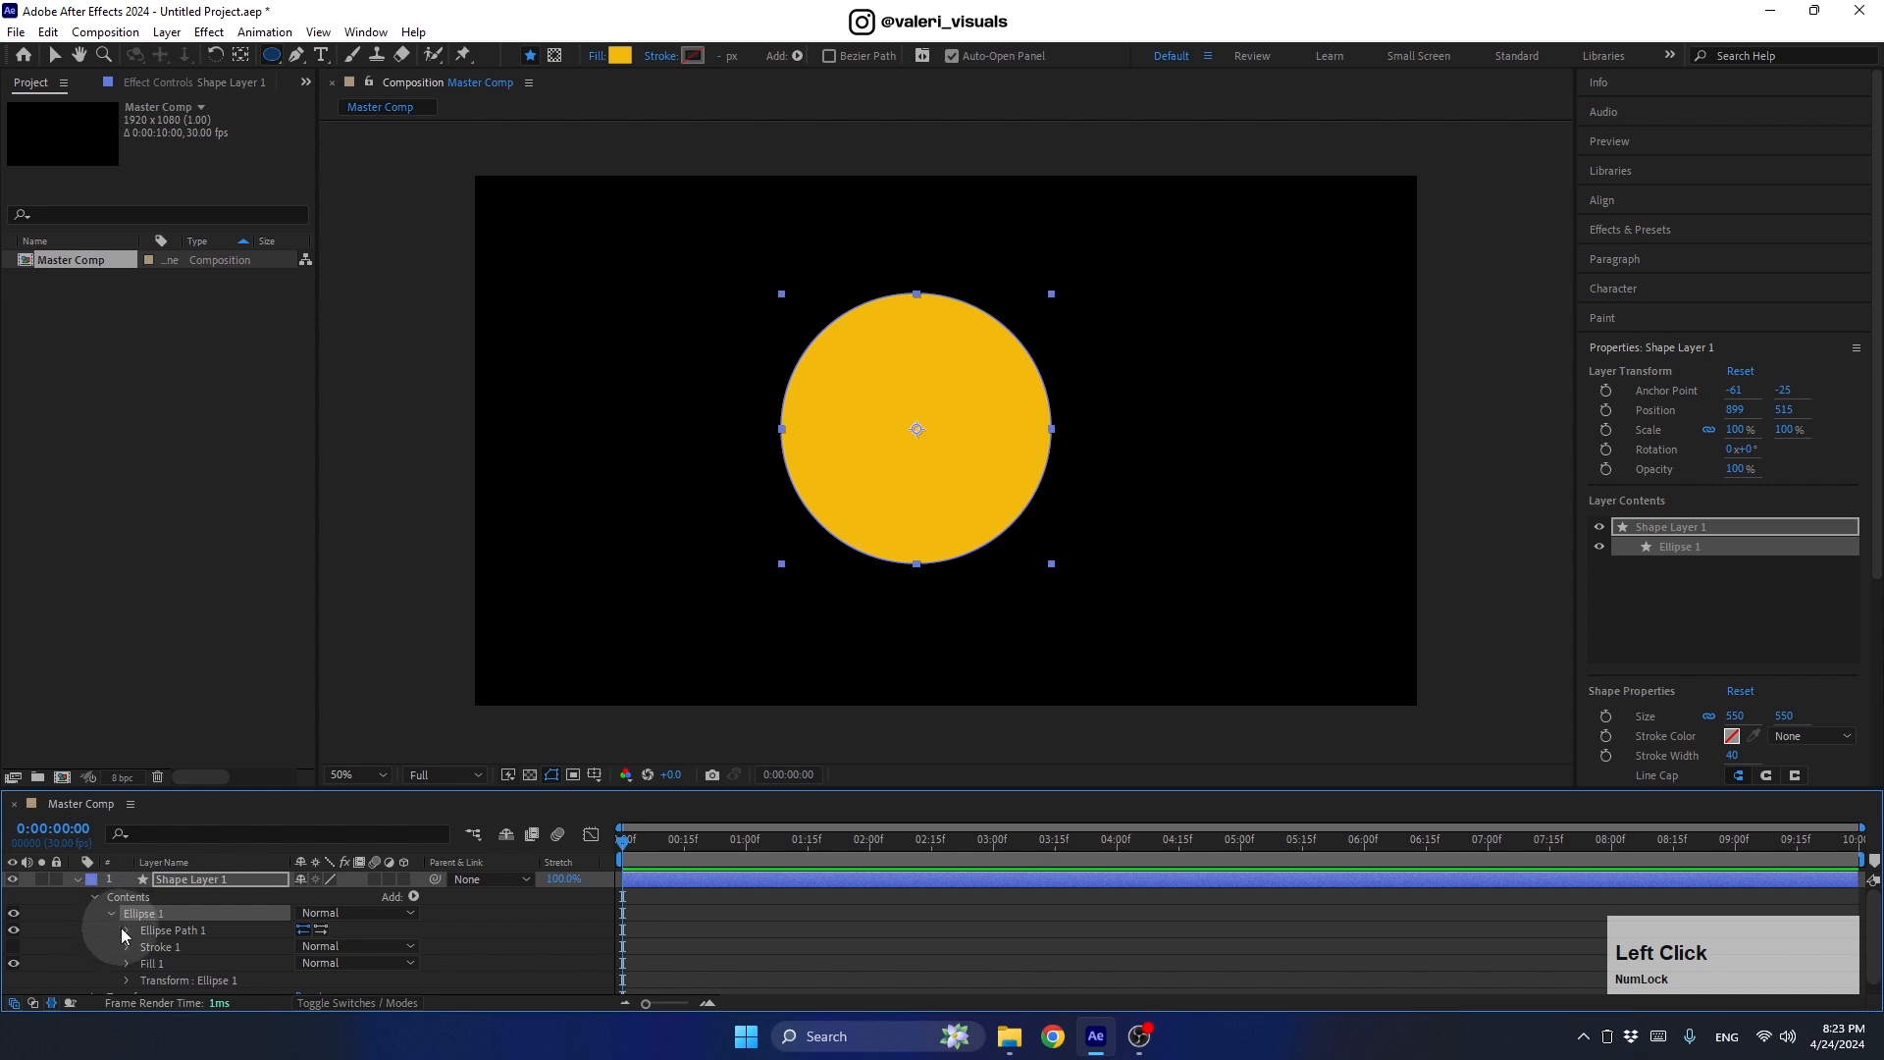
{"action": "left_click", "coordinate": [125, 931]}
{"action": "left_click", "coordinate": [324, 945]}
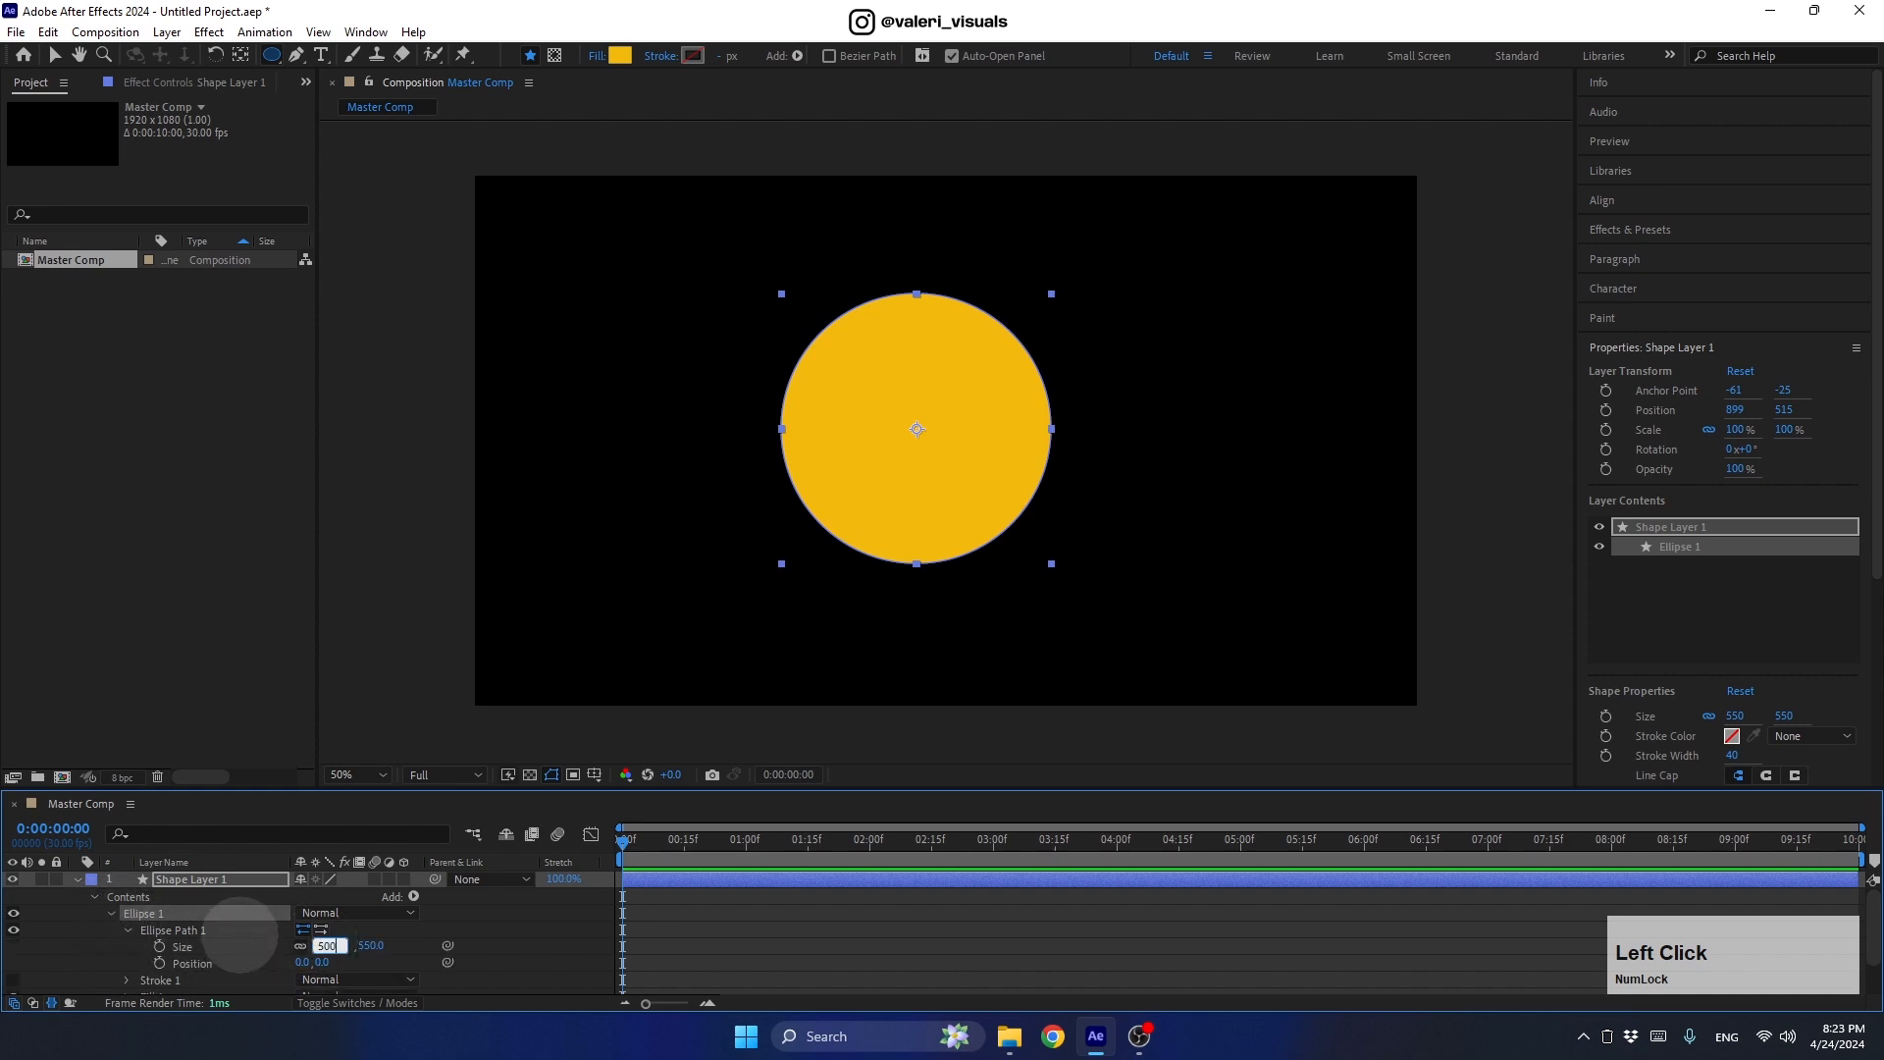
{"action": "key", "text": "Return"}
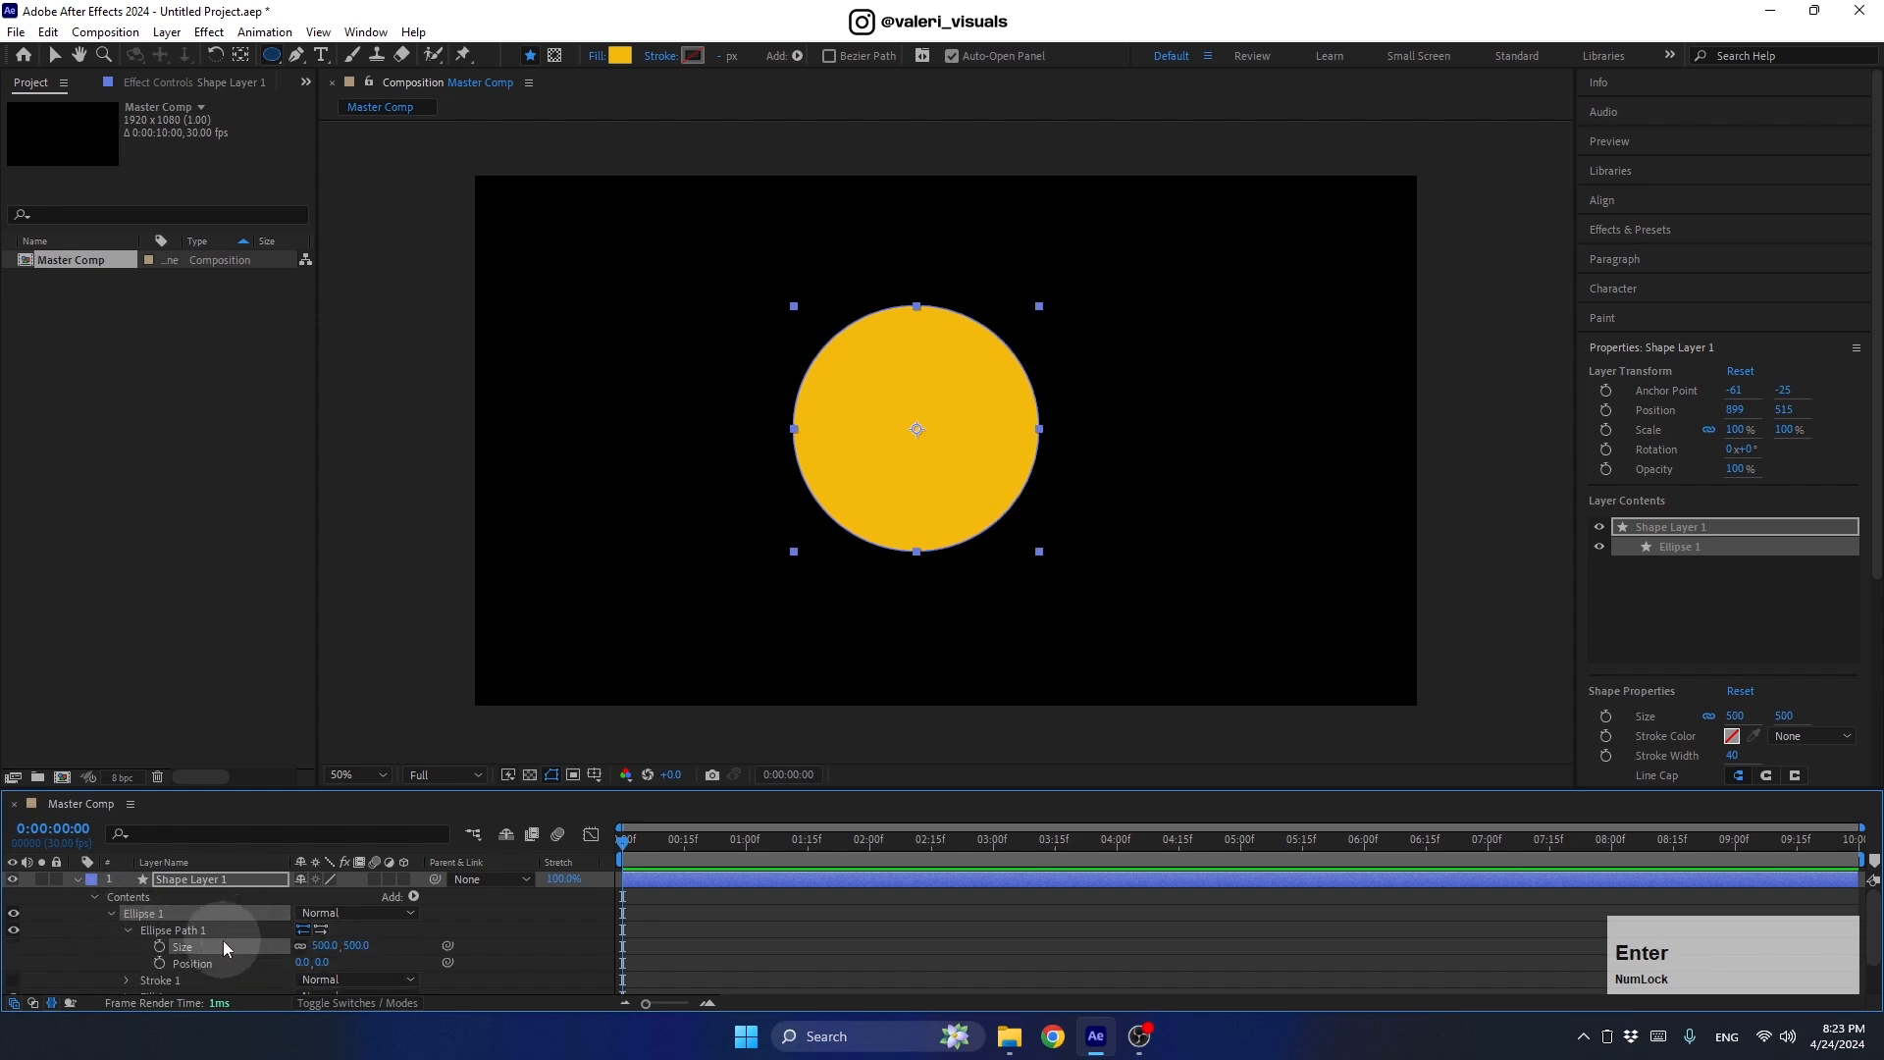
Step: Collapse the circle's shape layer and rename it Main
{"action": "left_click", "coordinate": [77, 879]}
{"action": "left_click", "coordinate": [169, 880]}
{"action": "key", "text": "Return"}
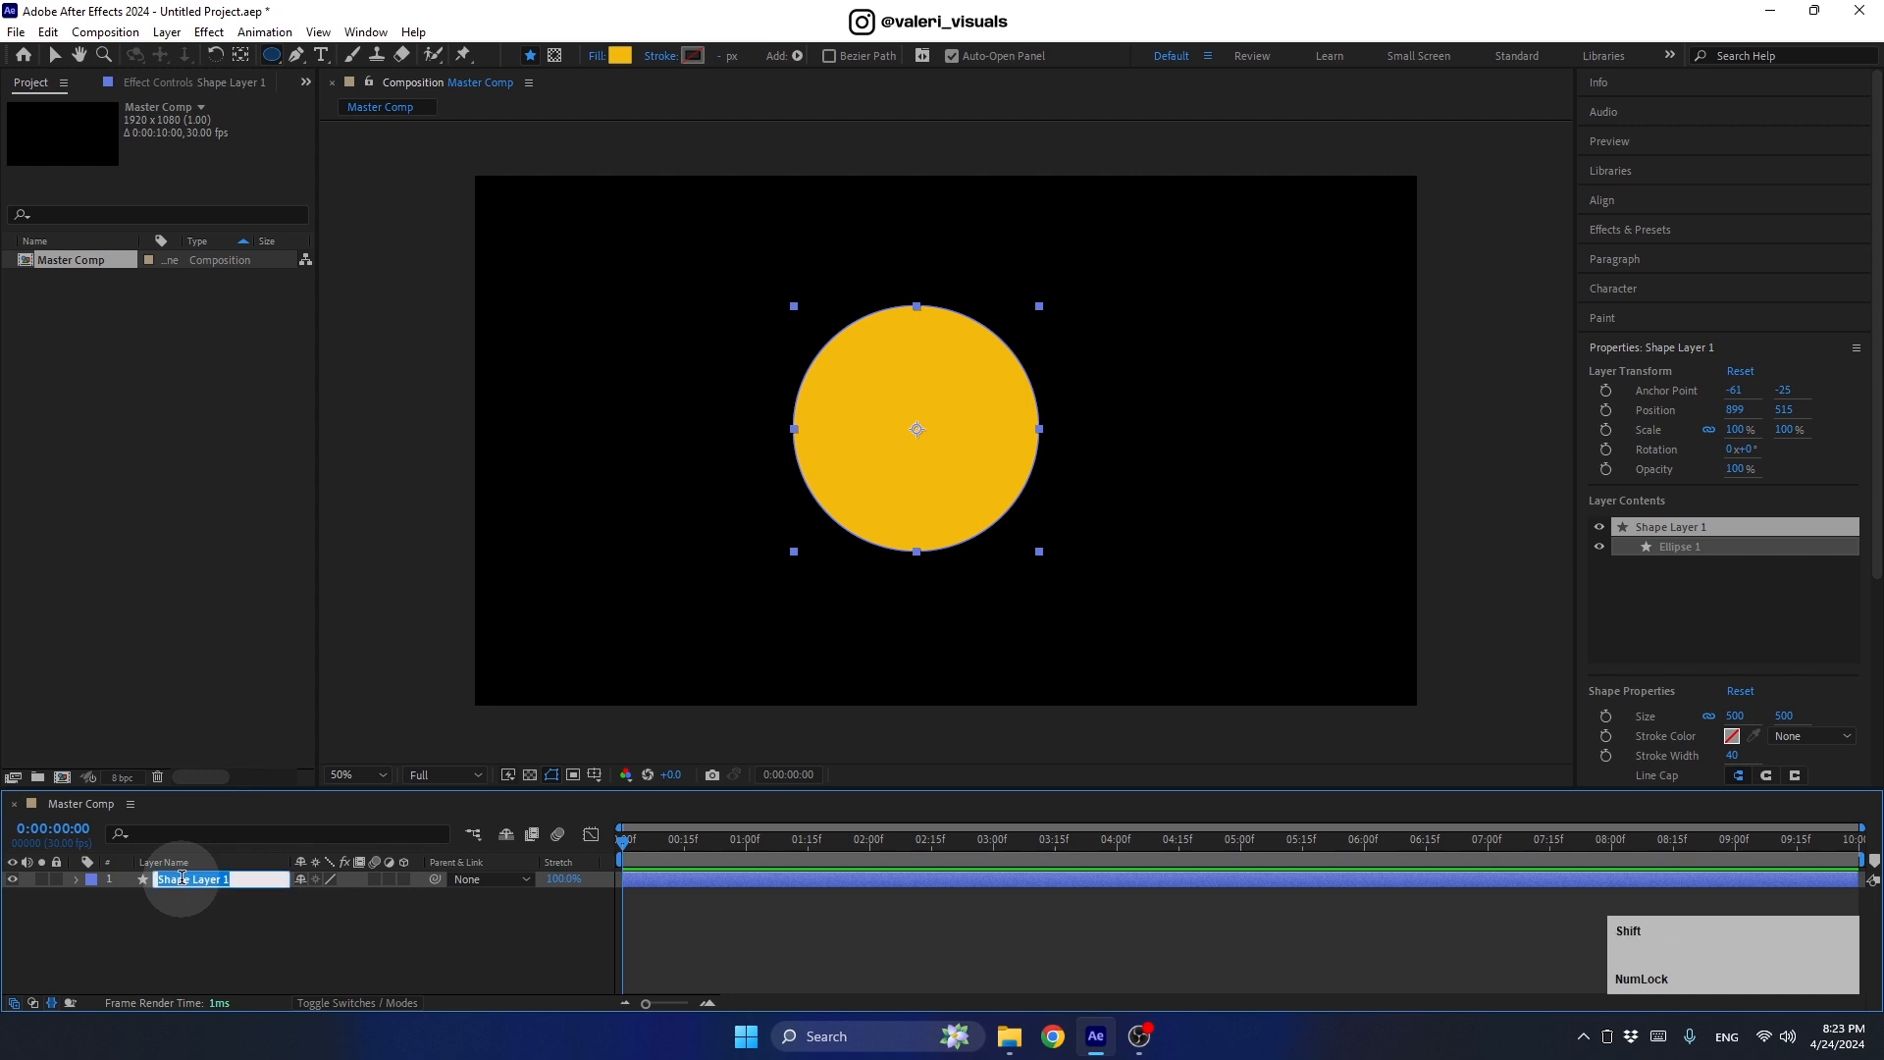
{"action": "type", "text": "Main"}
{"action": "key", "text": "Return"}
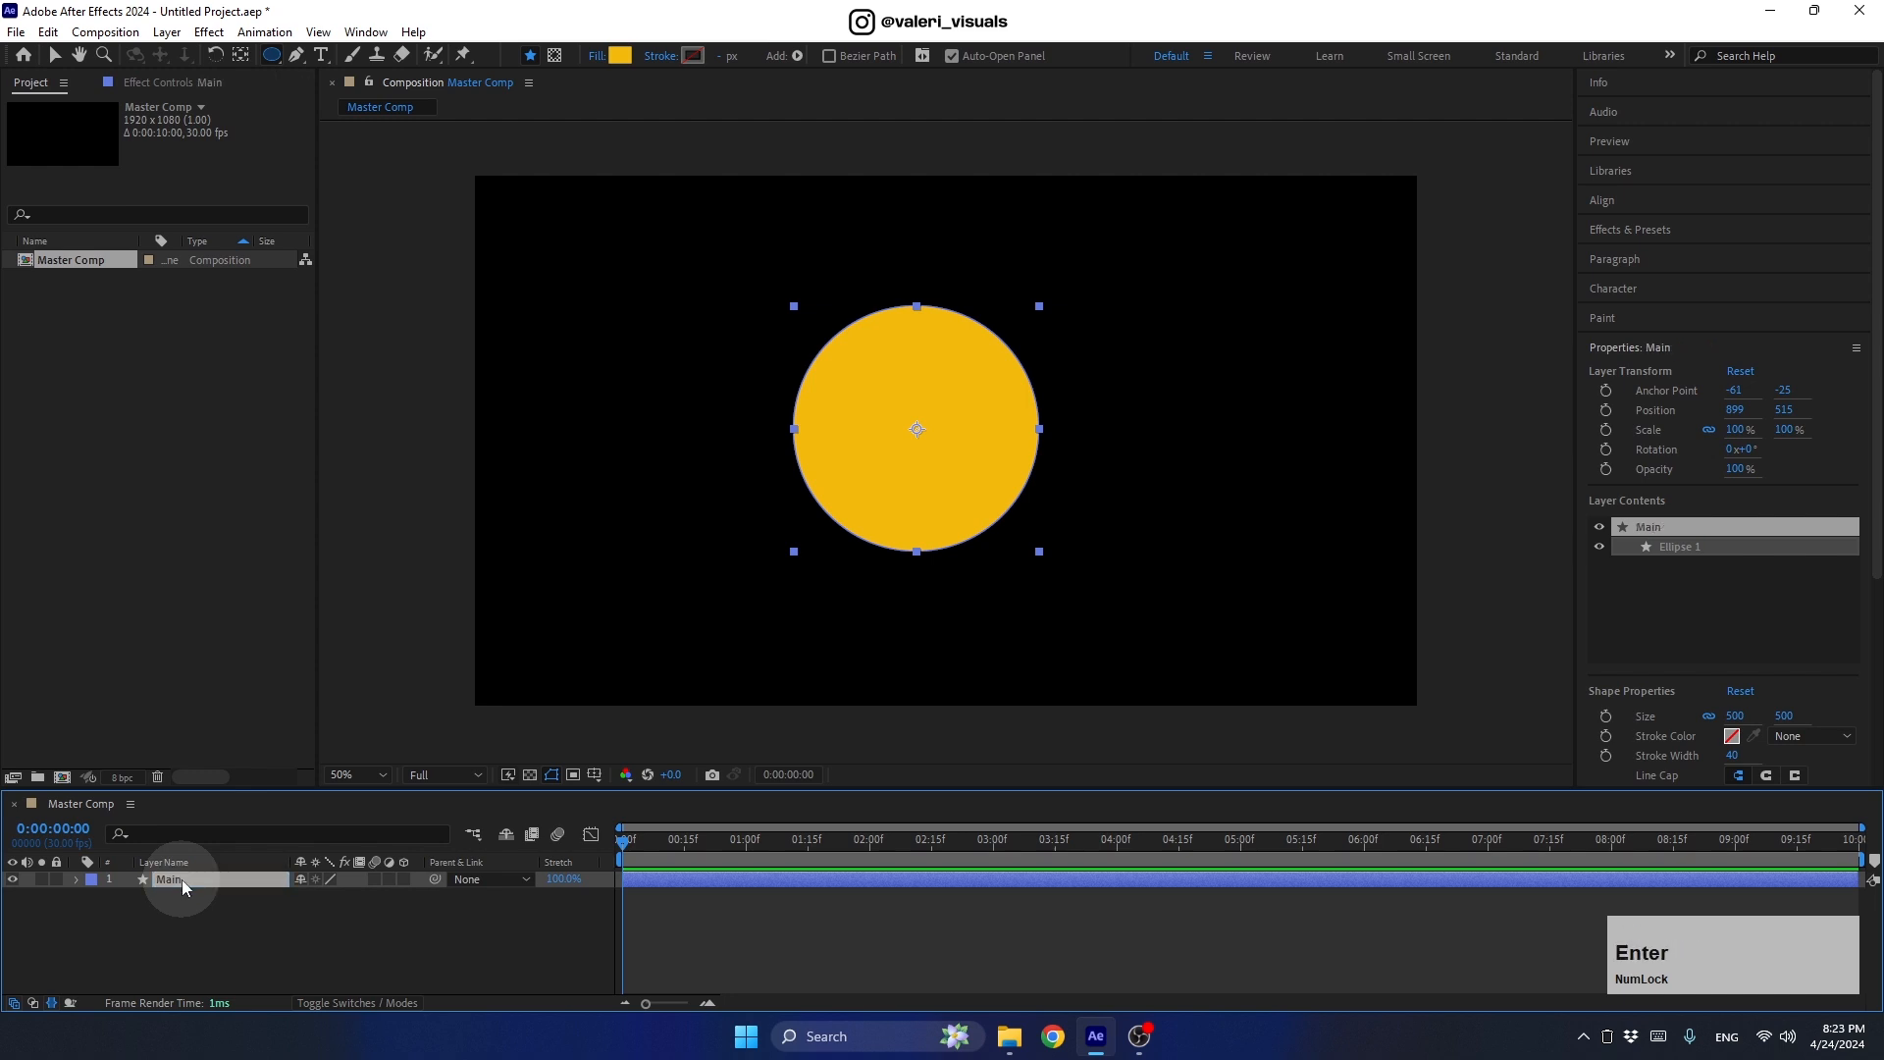
Step: Center the Main layer horizontally and vertically in the composition
{"action": "left_click", "coordinate": [181, 880]}
{"action": "left_click", "coordinate": [1601, 204]}
{"action": "left_click", "coordinate": [1630, 249]}
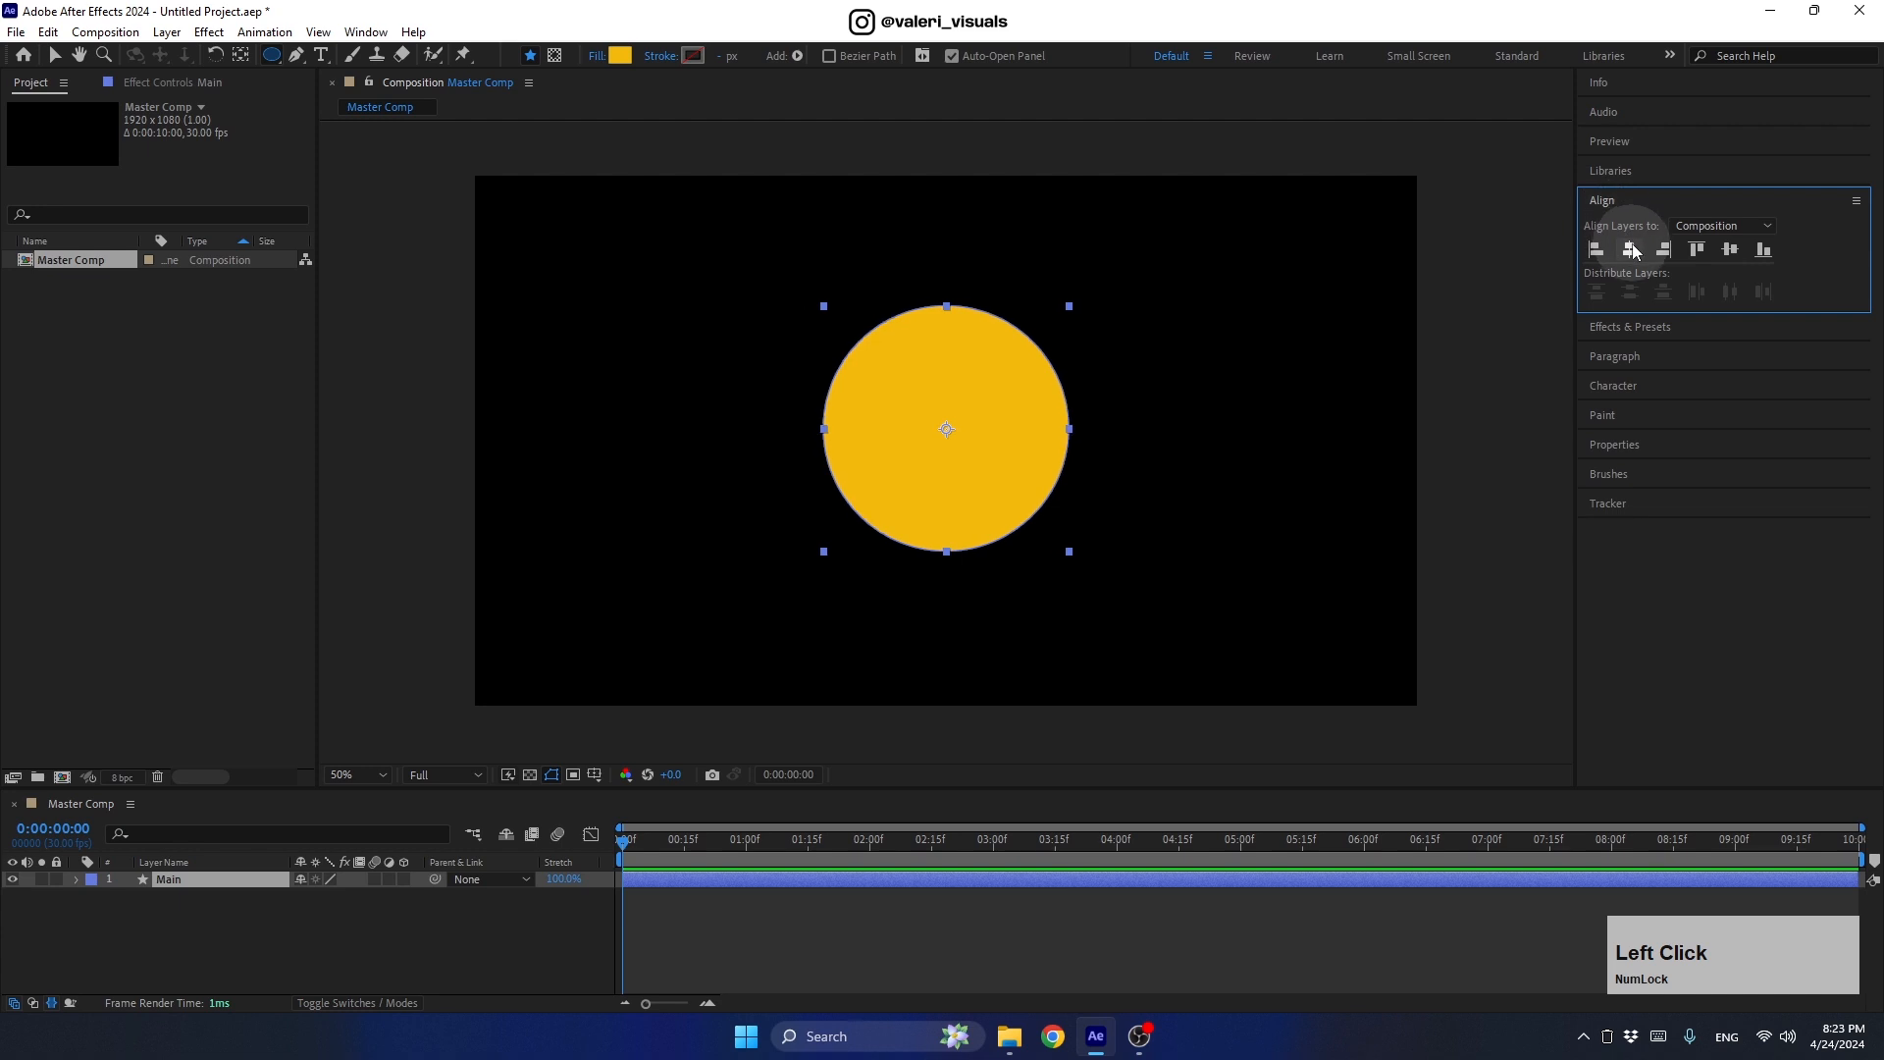
{"action": "left_click", "coordinate": [1729, 251]}
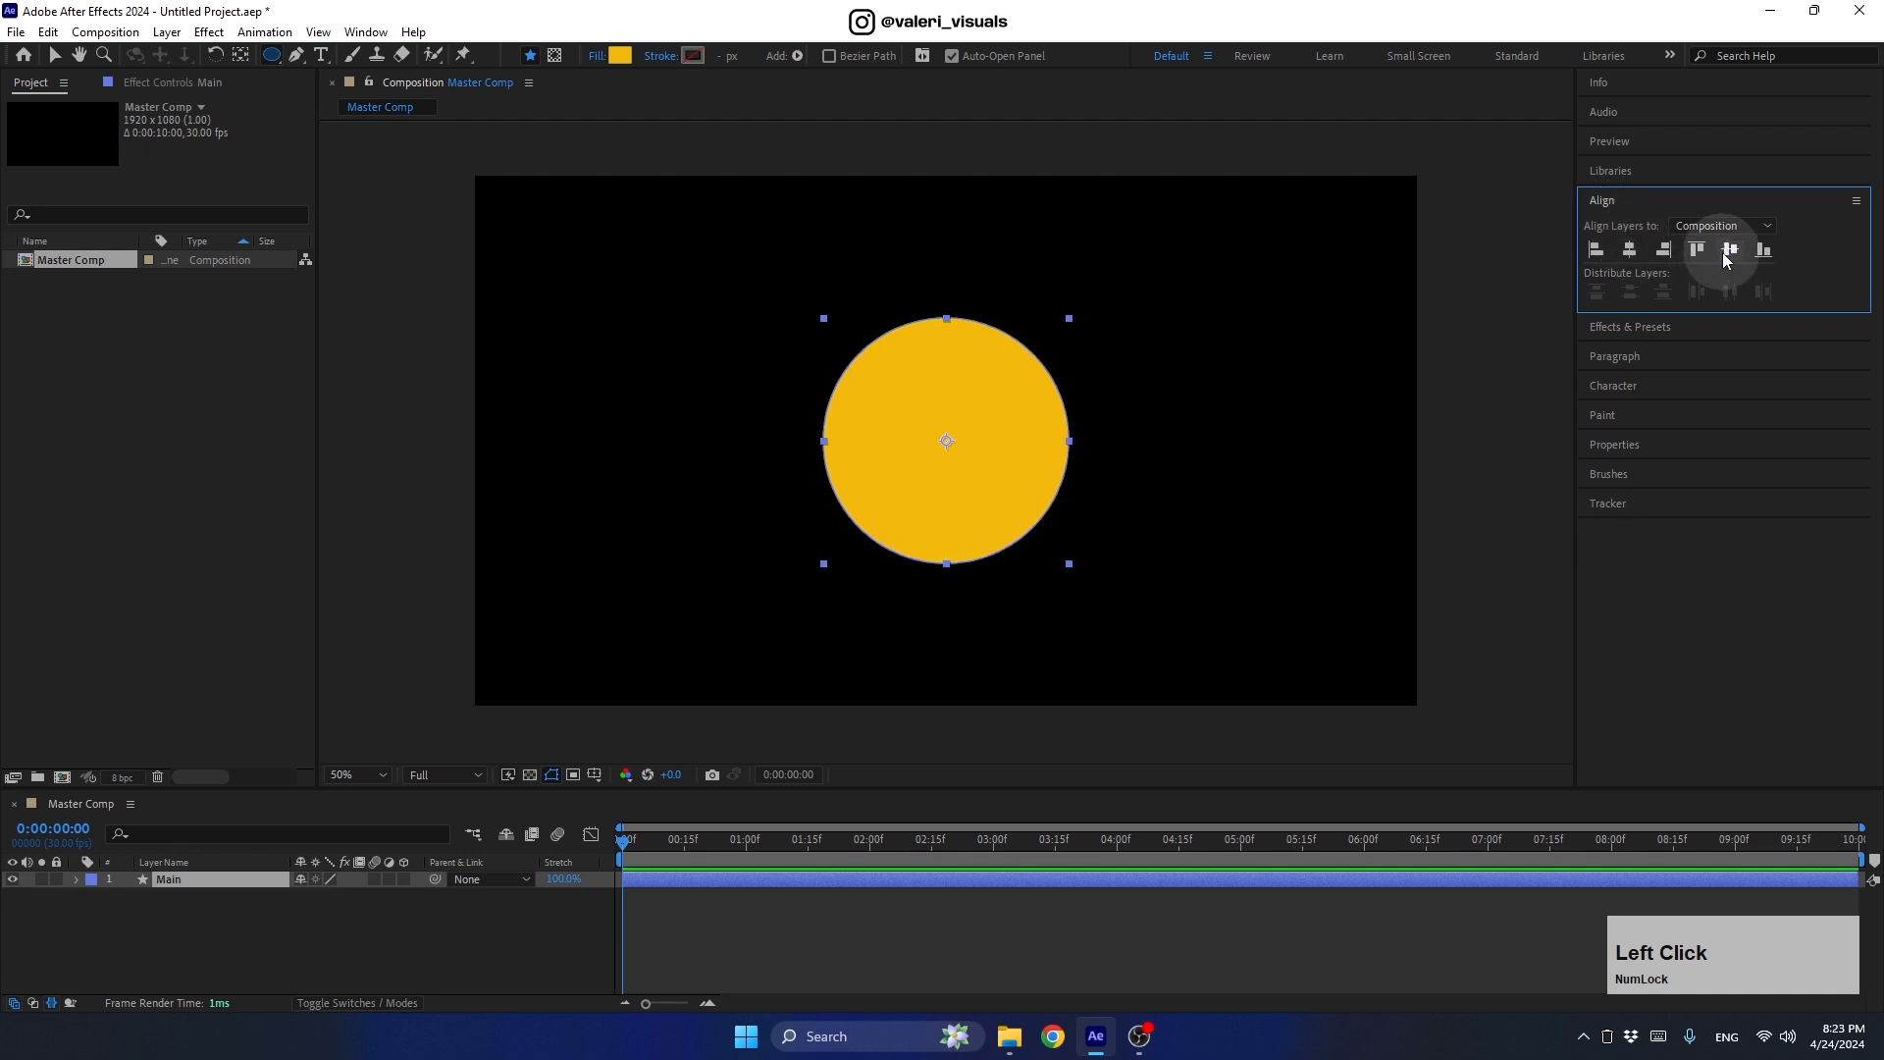
Step: Duplicate the Main layer and name the copy Stroke
{"action": "left_click", "coordinate": [187, 878]}
{"action": "key", "text": "ctrl+d"}
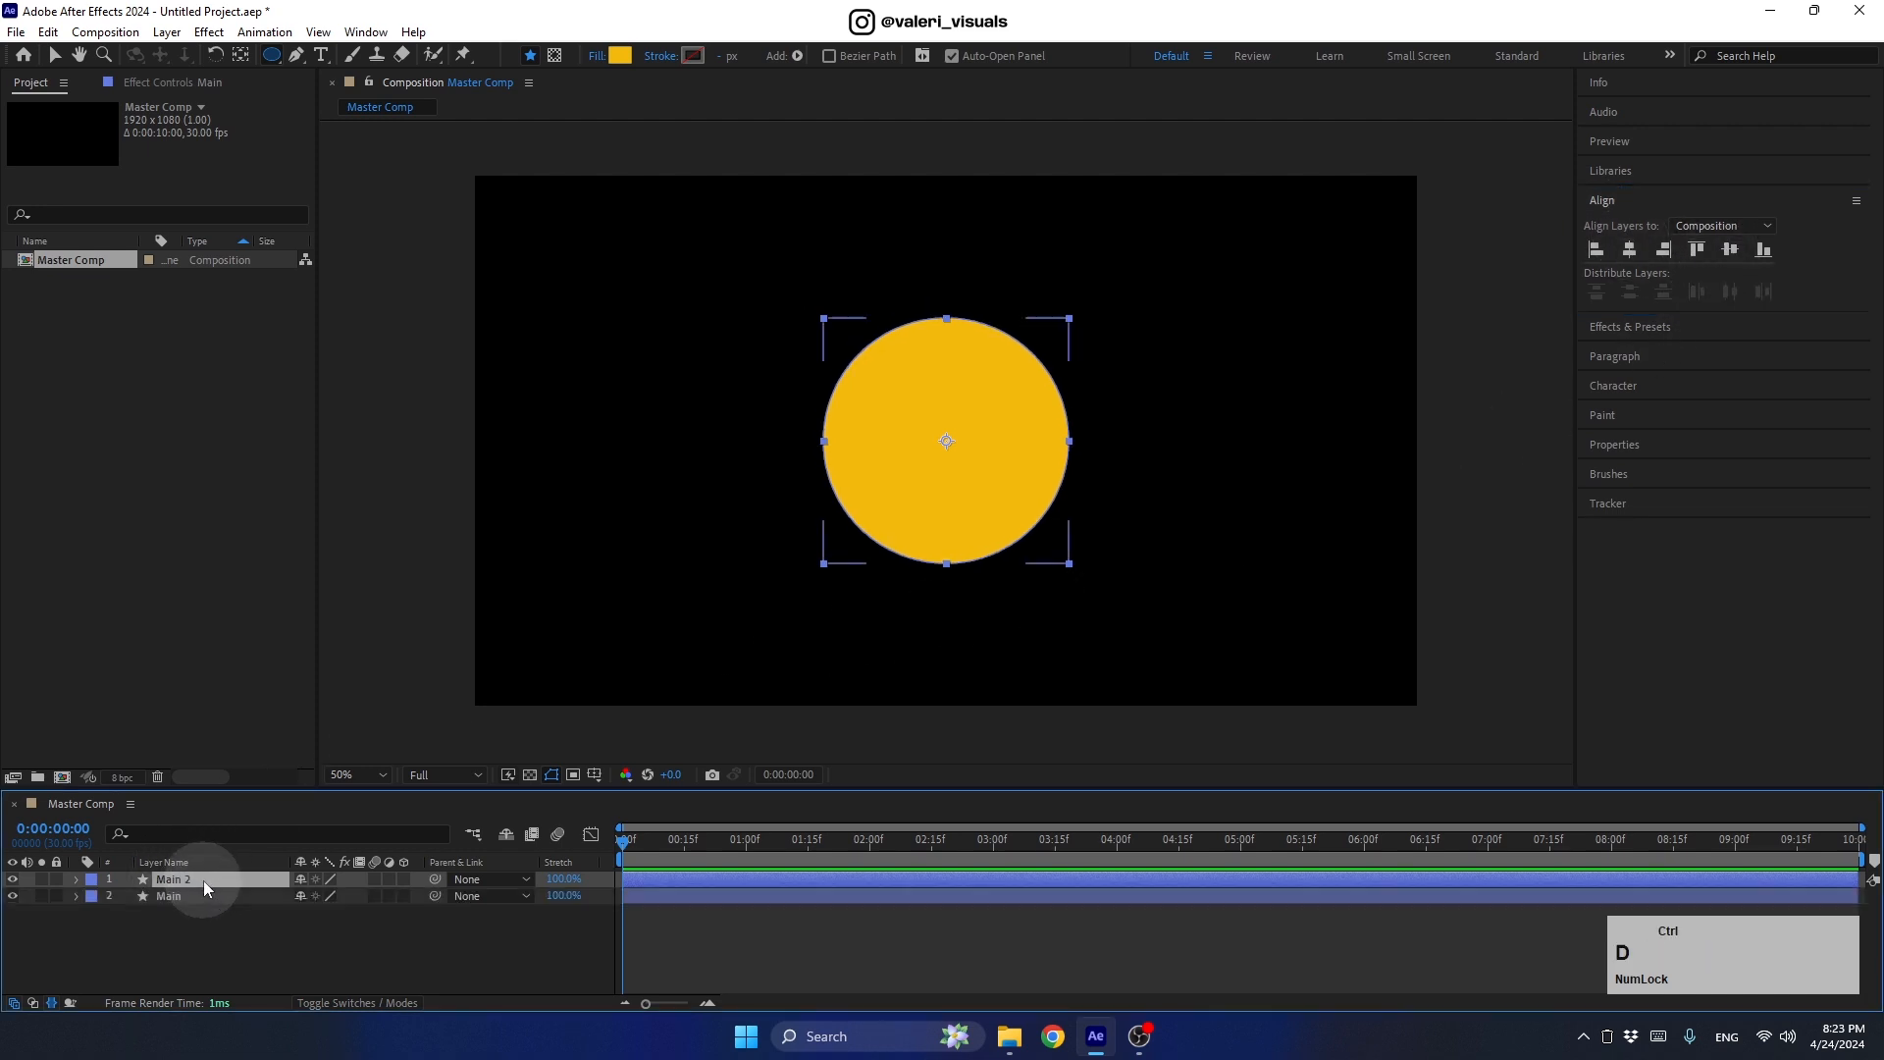
{"action": "key", "text": "Return"}
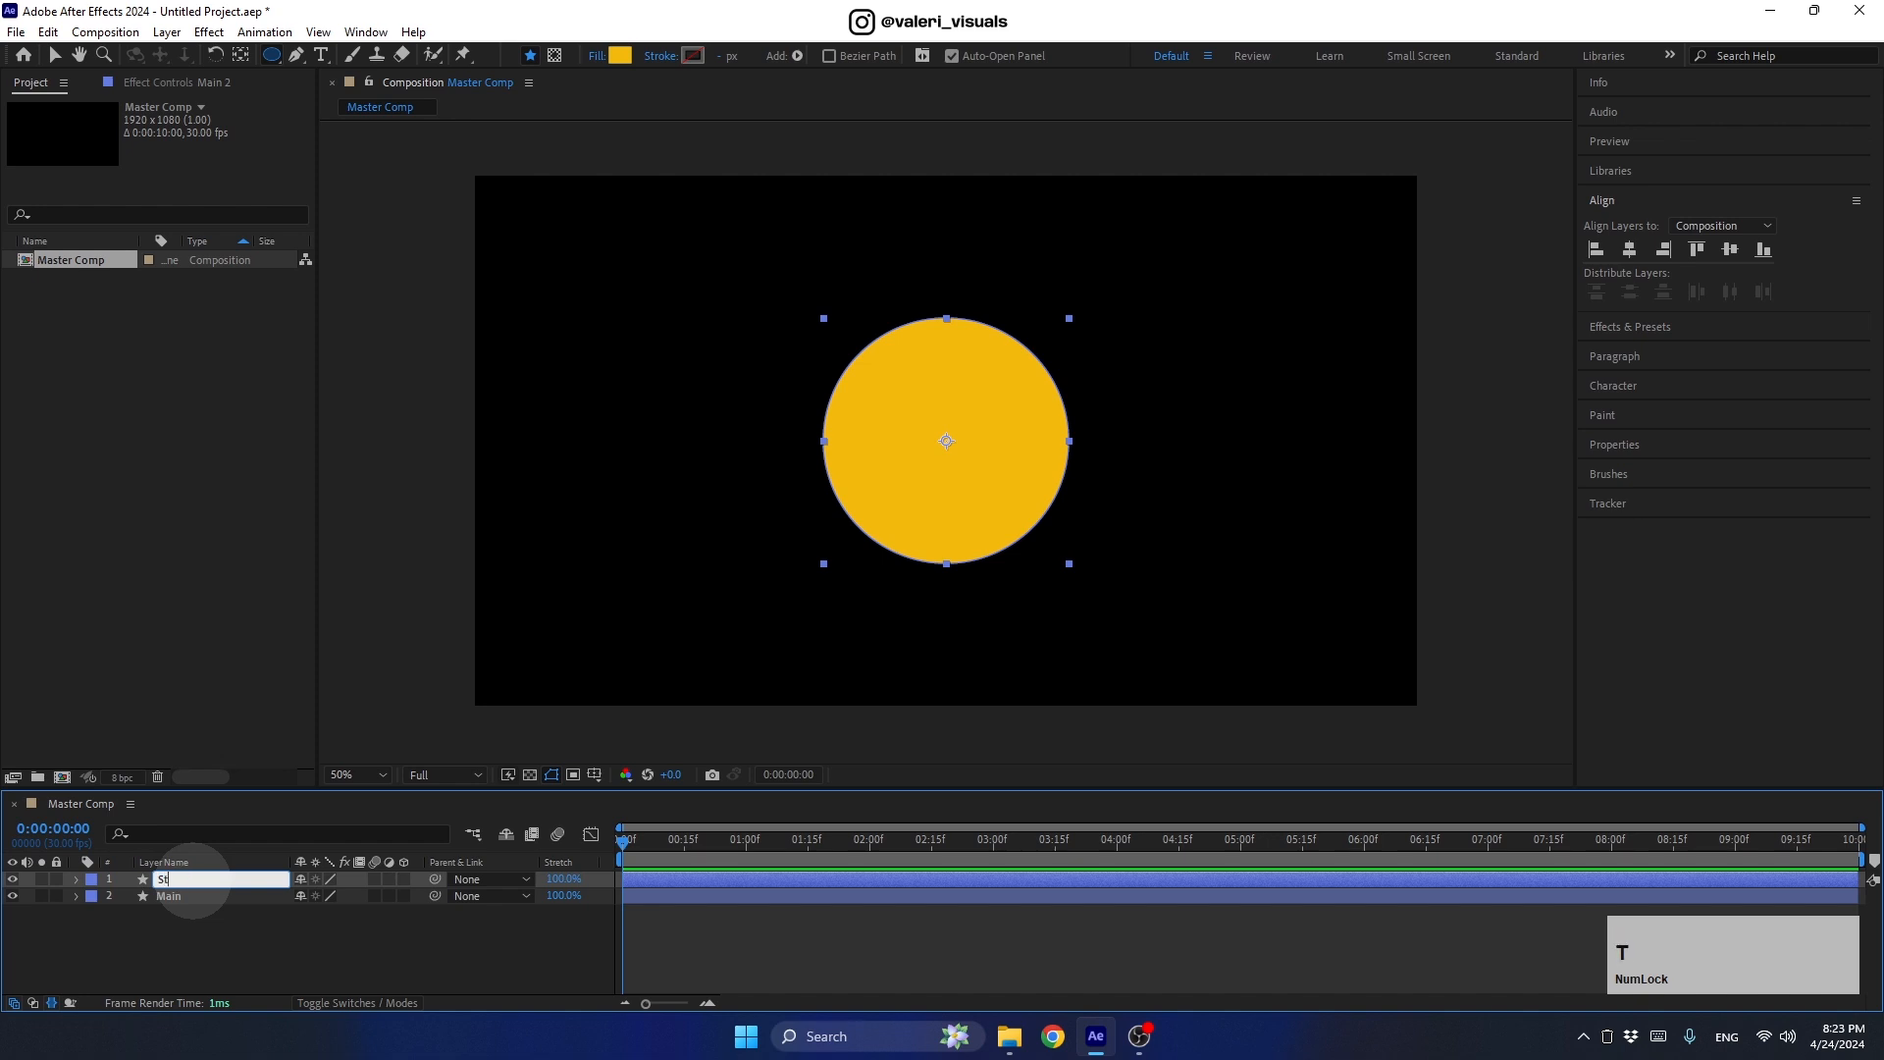
{"action": "type", "text": "Stroke"}
{"action": "key", "text": "Return"}
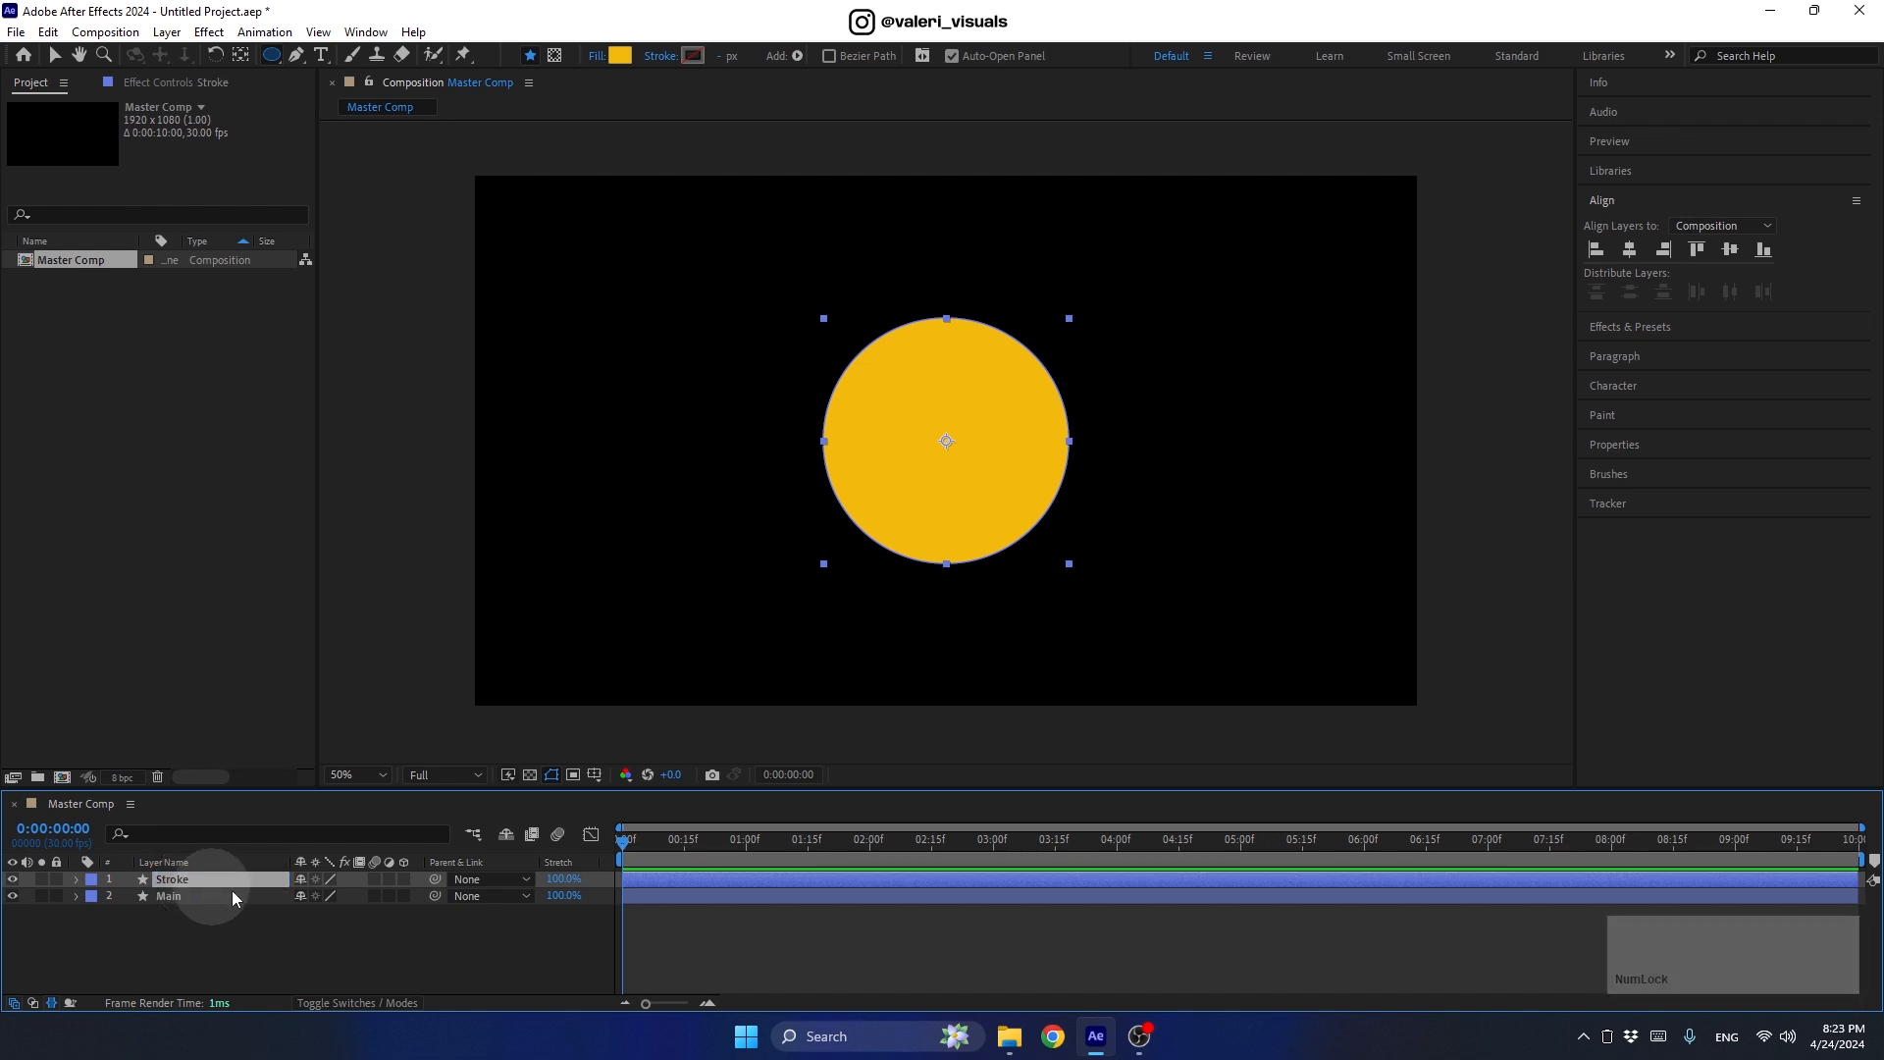
Step: Set the Stroke layer's fill to None and its stroke to solid color
{"action": "left_click", "coordinate": [596, 60]}
{"action": "left_click", "coordinate": [613, 192]}
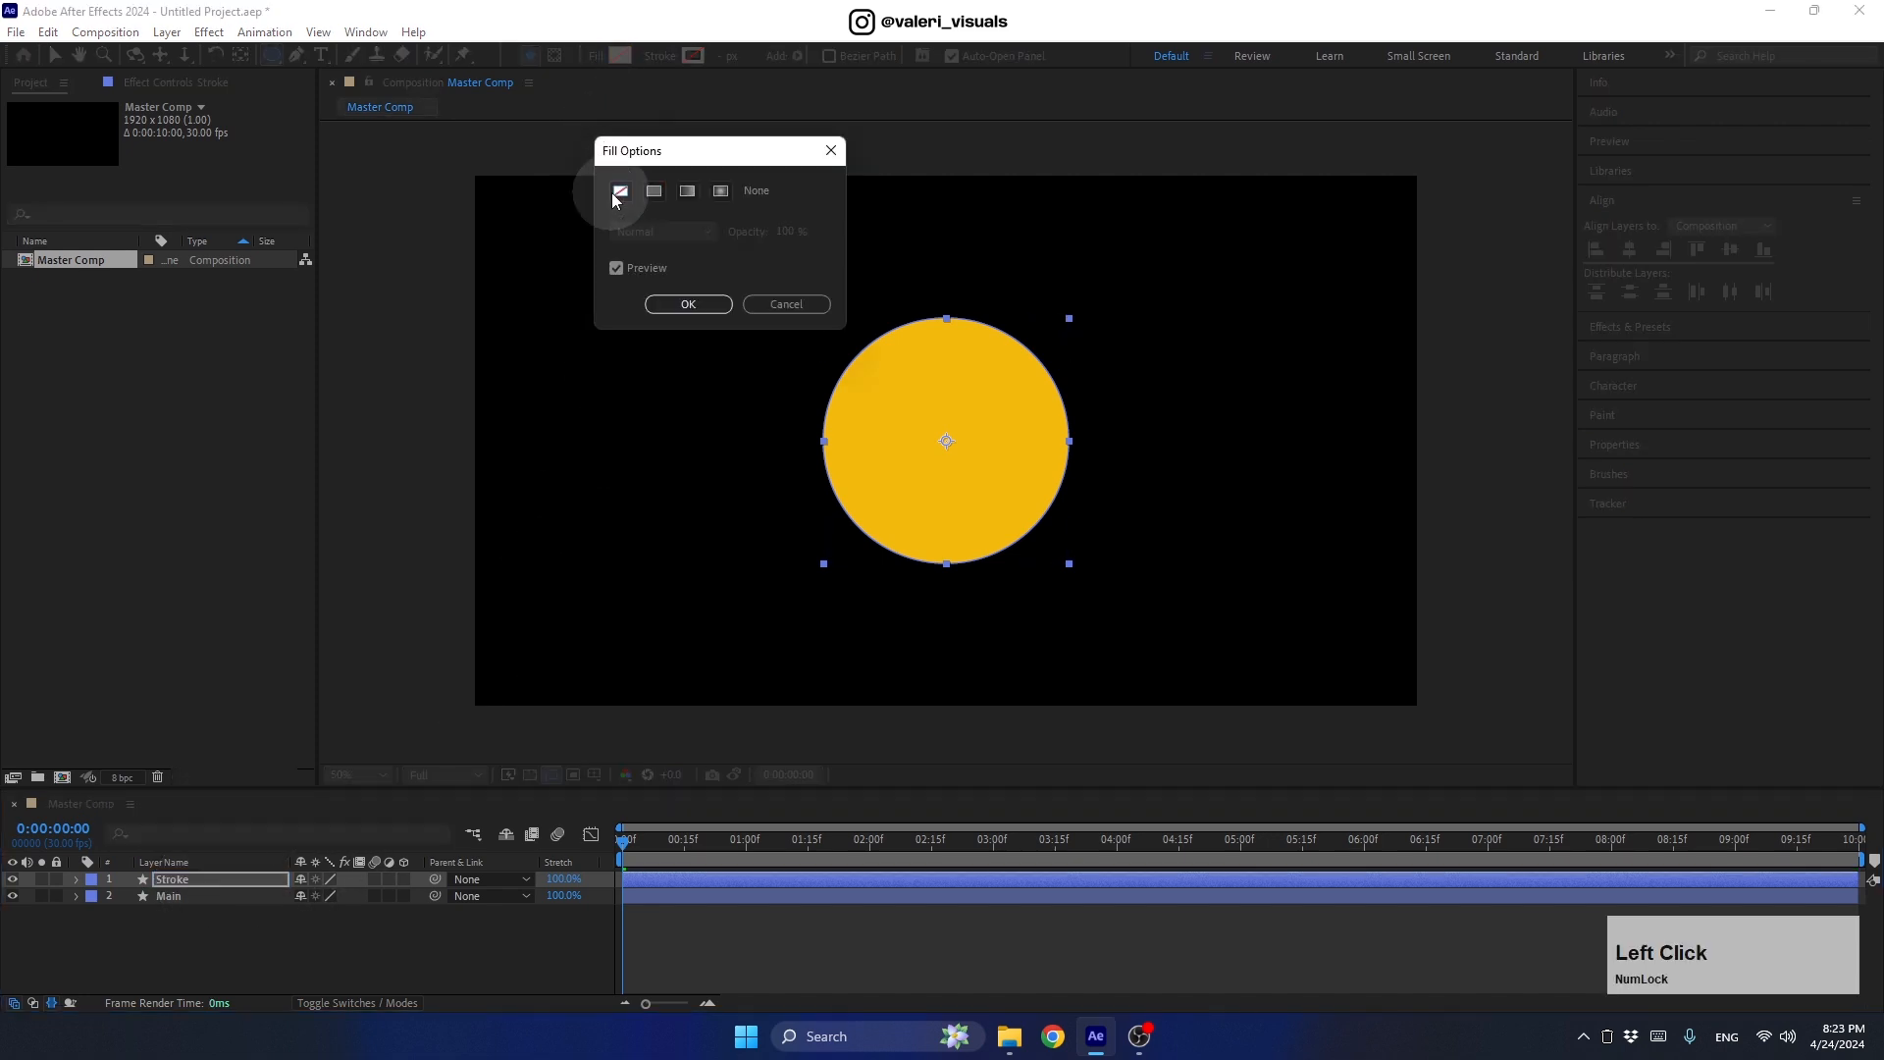
{"action": "left_click", "coordinate": [666, 304]}
{"action": "left_click", "coordinate": [660, 56]}
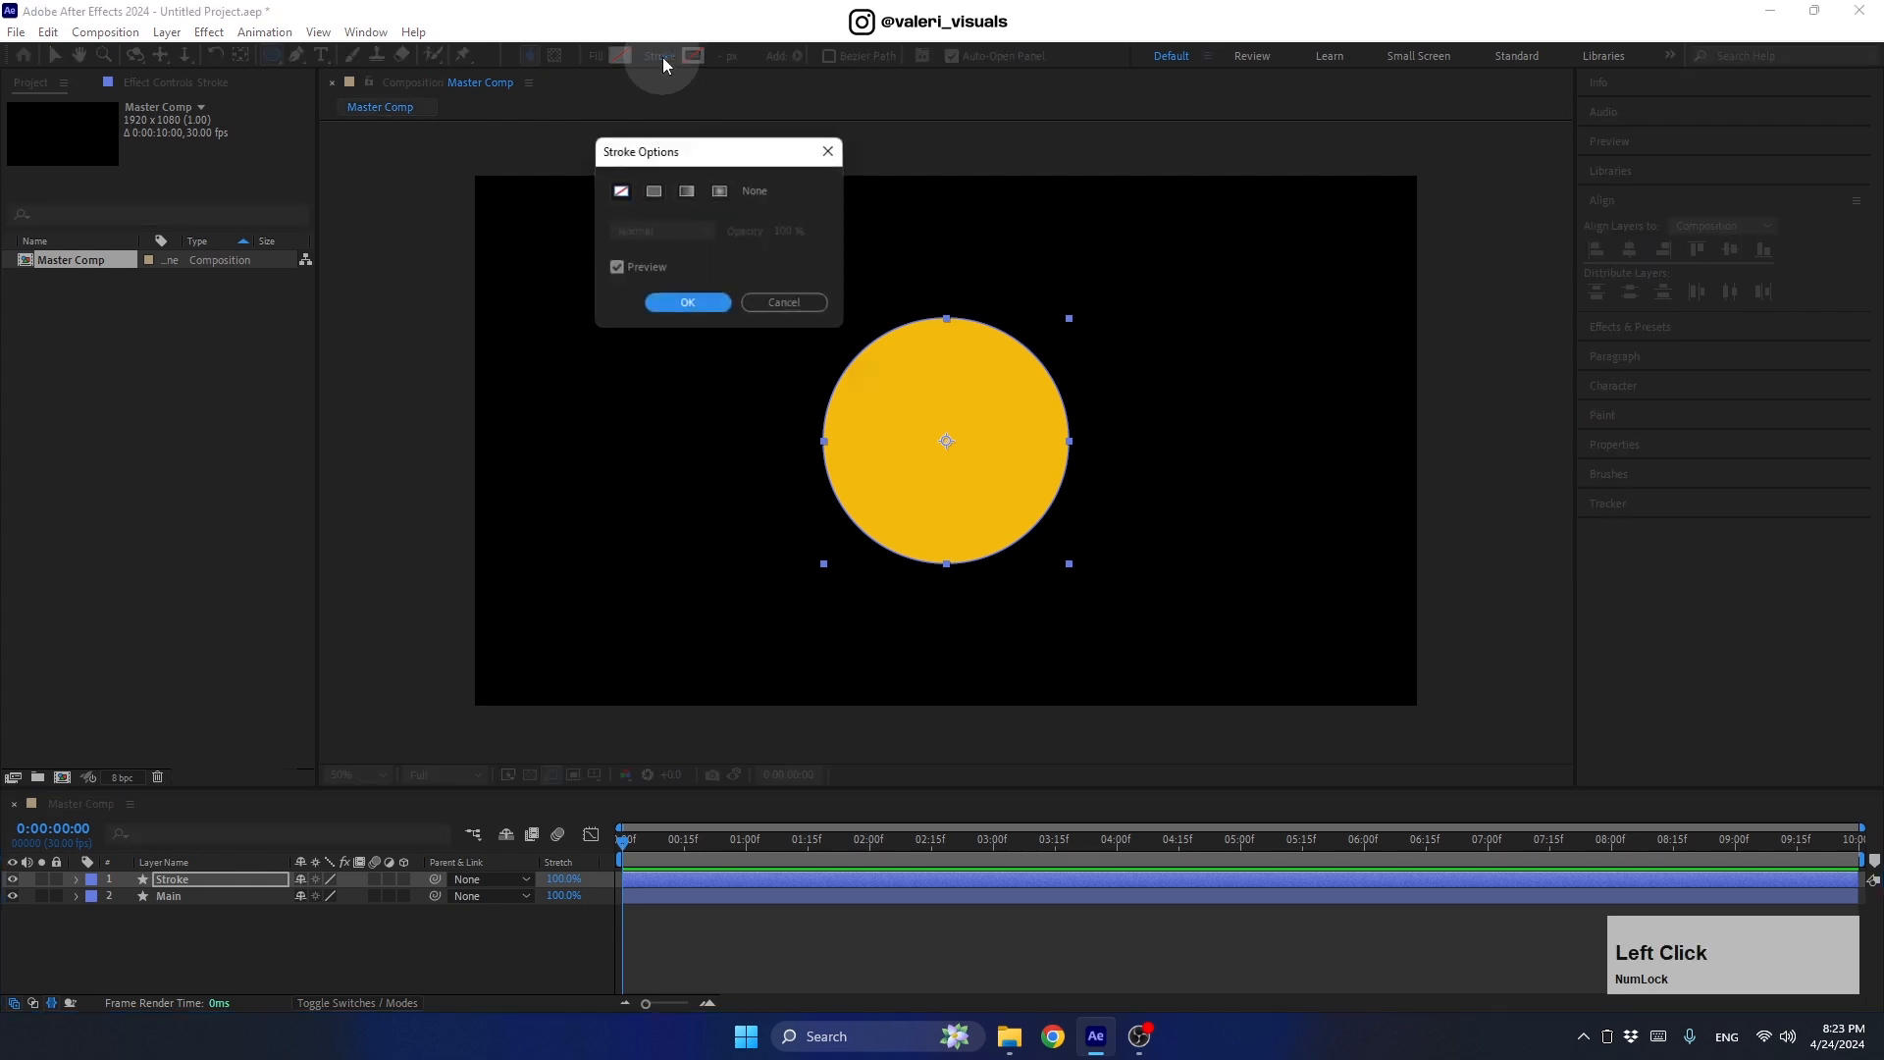
{"action": "left_click", "coordinate": [654, 191]}
{"action": "left_click", "coordinate": [688, 304]}
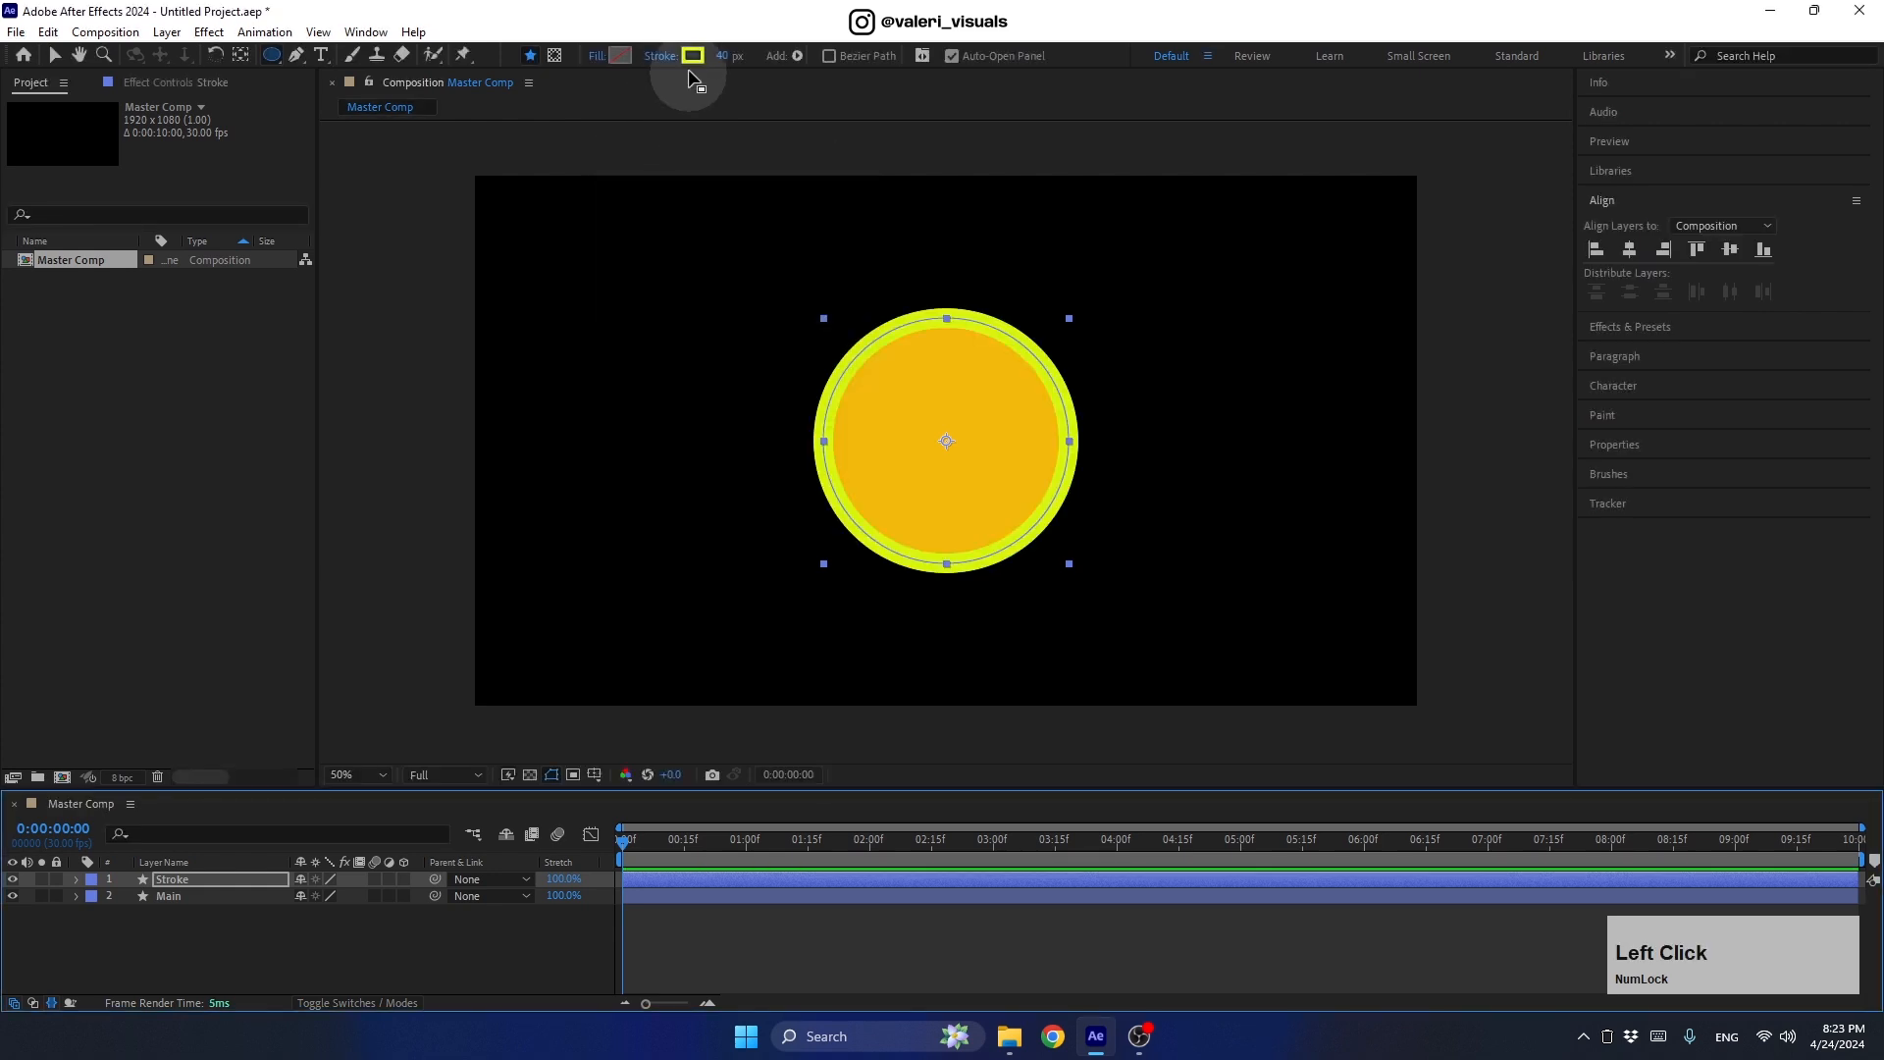
Step: Sample the circle's golden yellow for the stroke color, then shift the hue to 66° for lime yellow (DAF20C)
{"action": "left_click", "coordinate": [692, 55]}
{"action": "left_click", "coordinate": [580, 395]}
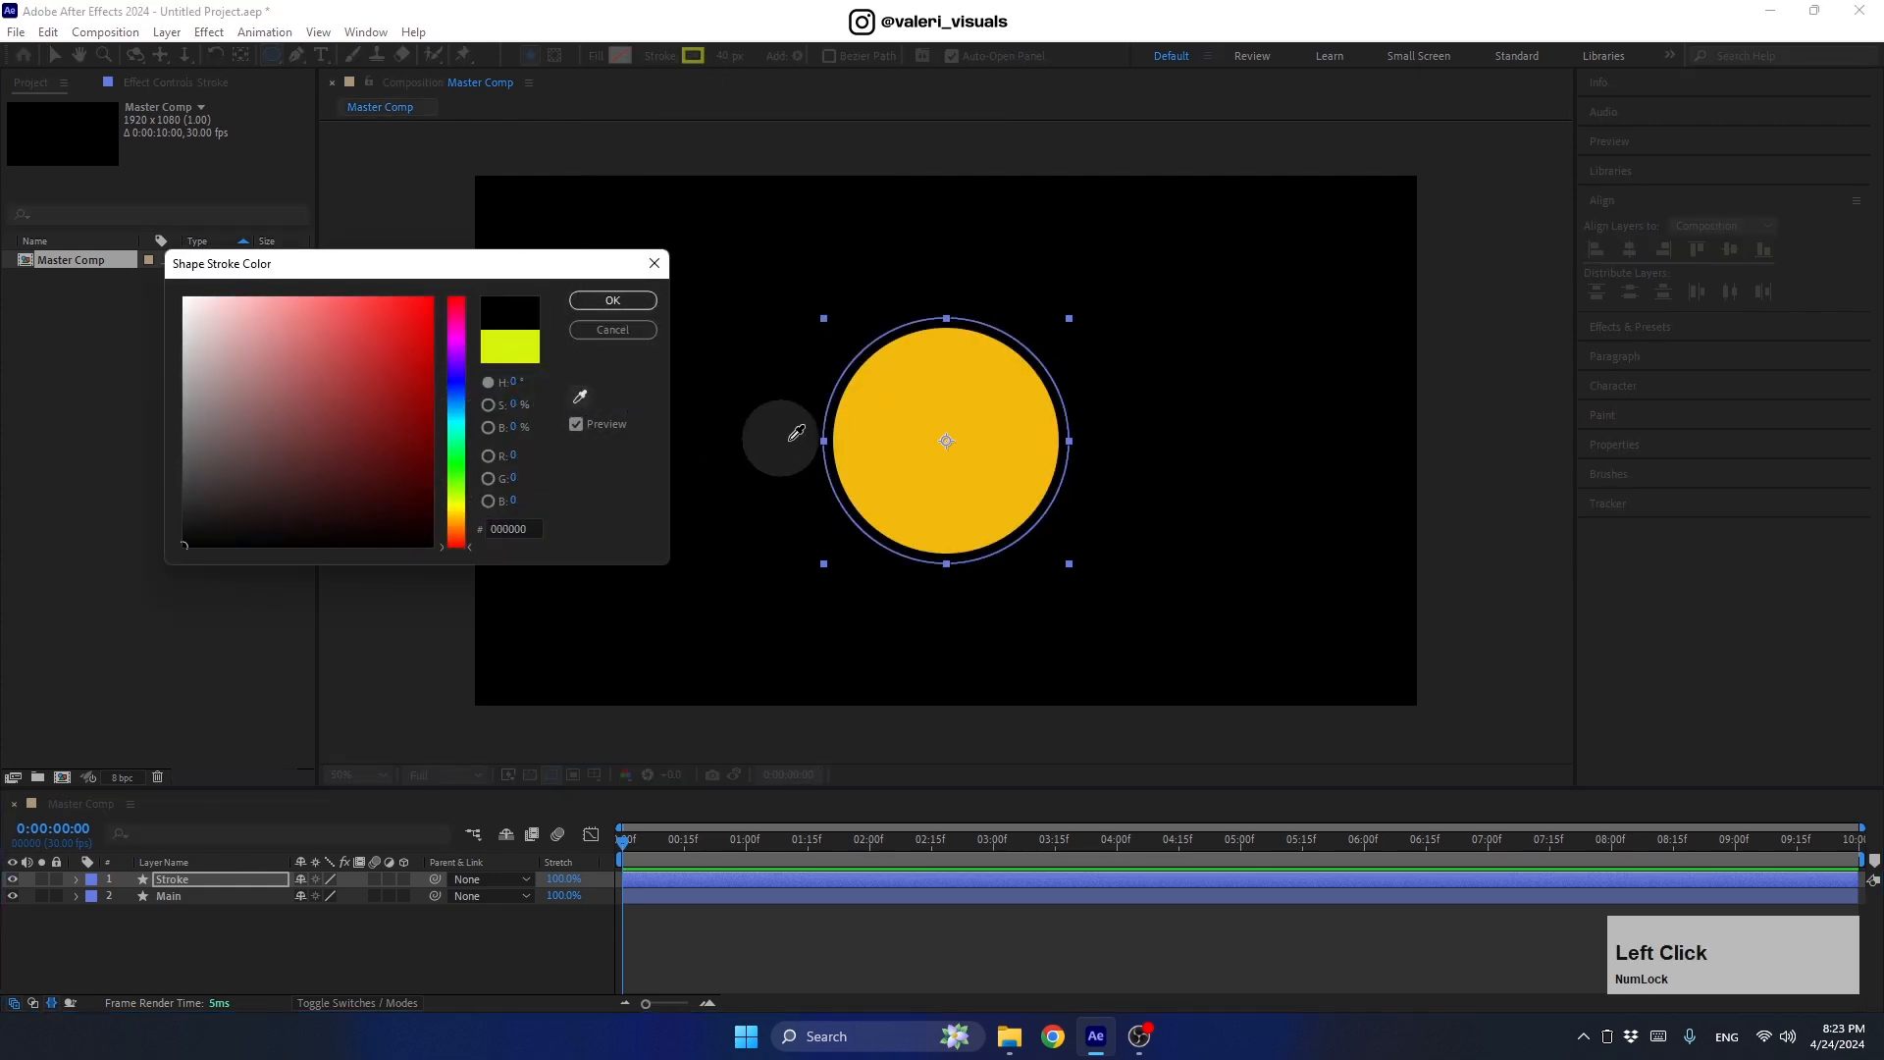
{"action": "left_click", "coordinate": [891, 461]}
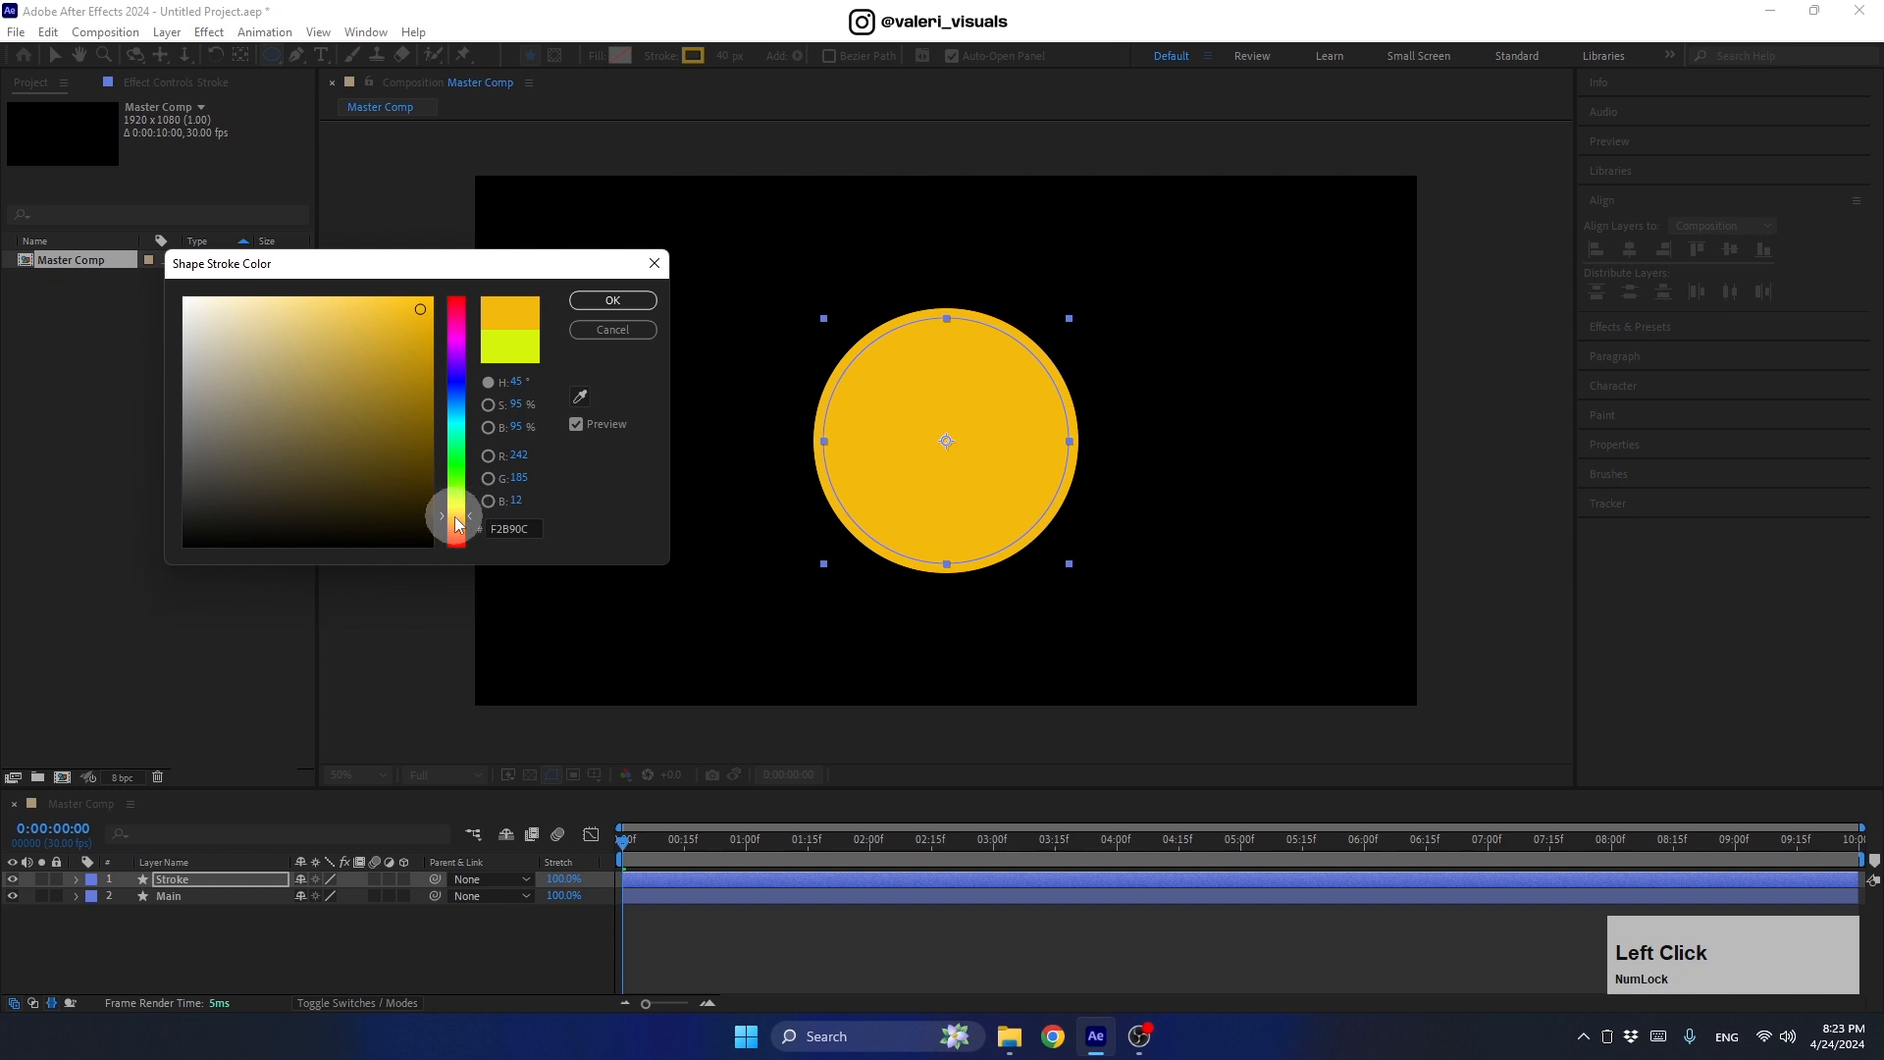
{"action": "left_click_drag", "start_coordinate": [455, 516], "coordinate": [454, 504]}
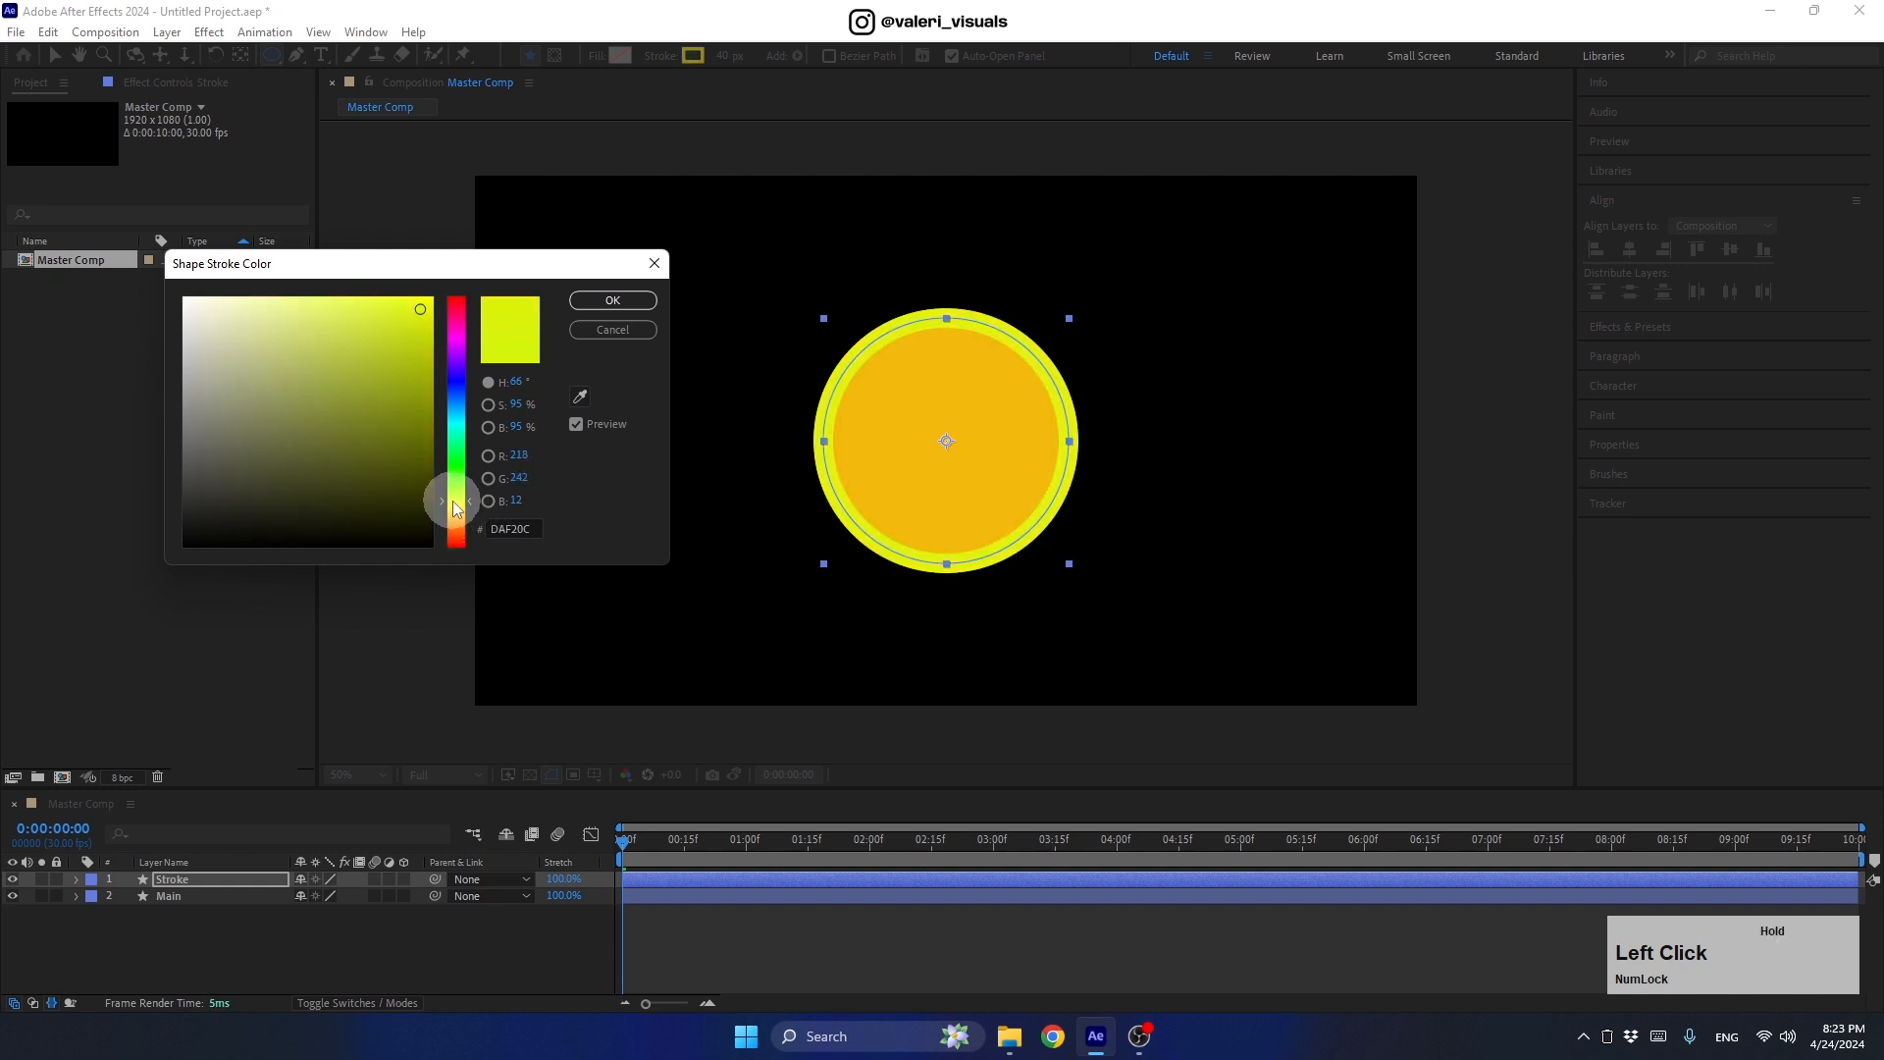
{"action": "left_click", "coordinate": [595, 302]}
Step: Add a "$" text layer beside the coin and sample its fill color from the coin's lime-yellow ring
{"action": "left_click", "coordinate": [321, 54]}
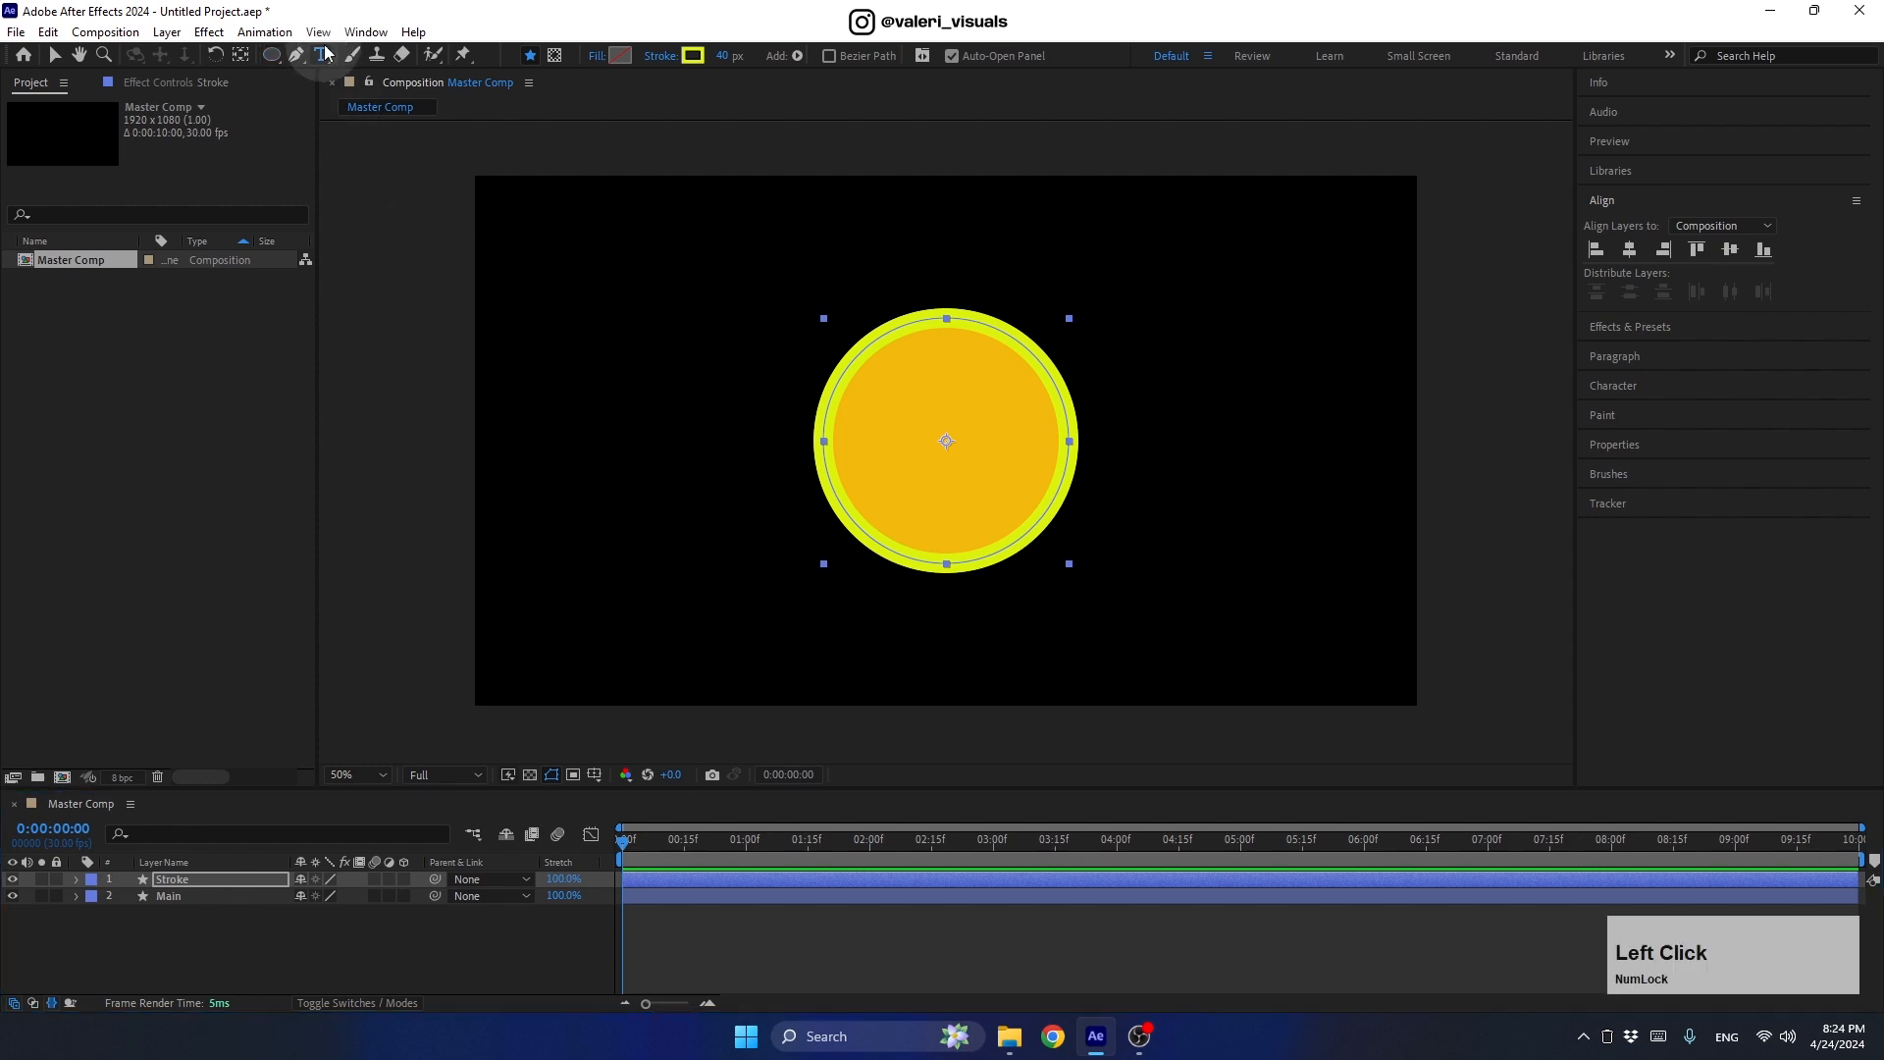
{"action": "left_click", "coordinate": [638, 433]}
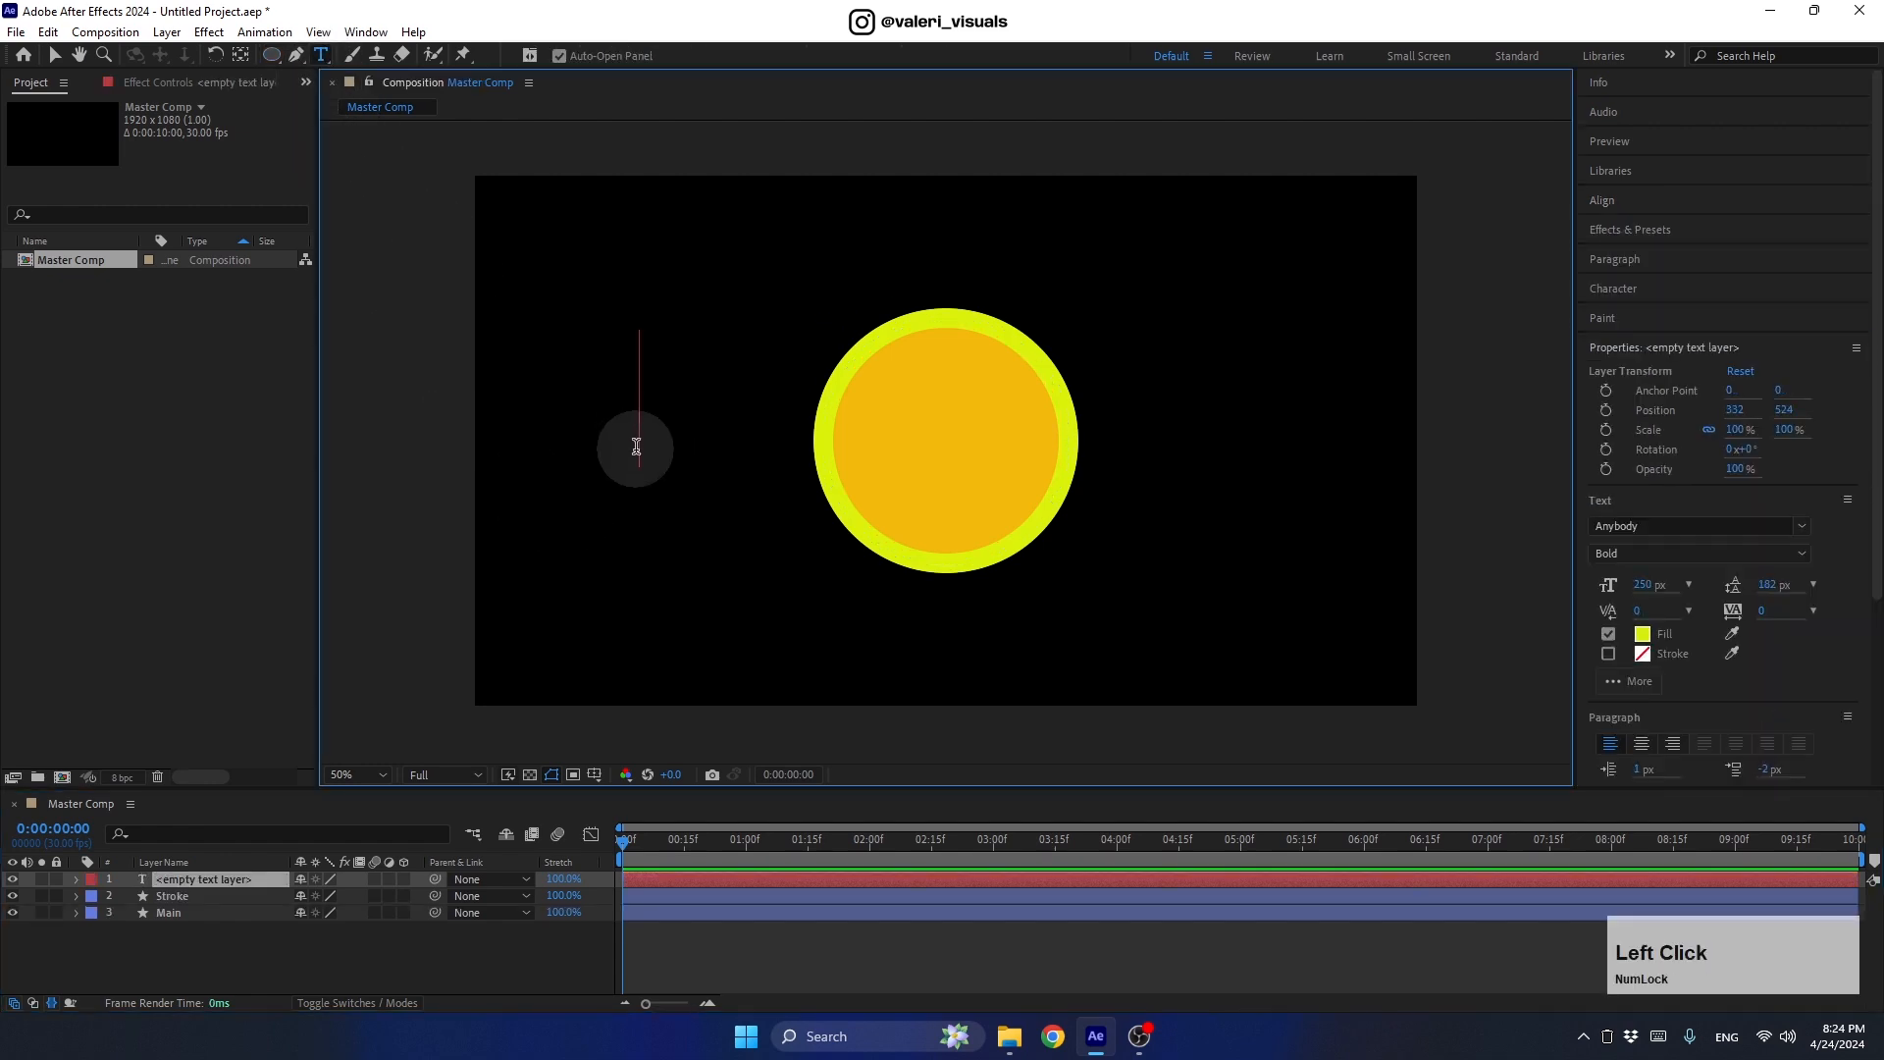
{"action": "type", "text": "$"}
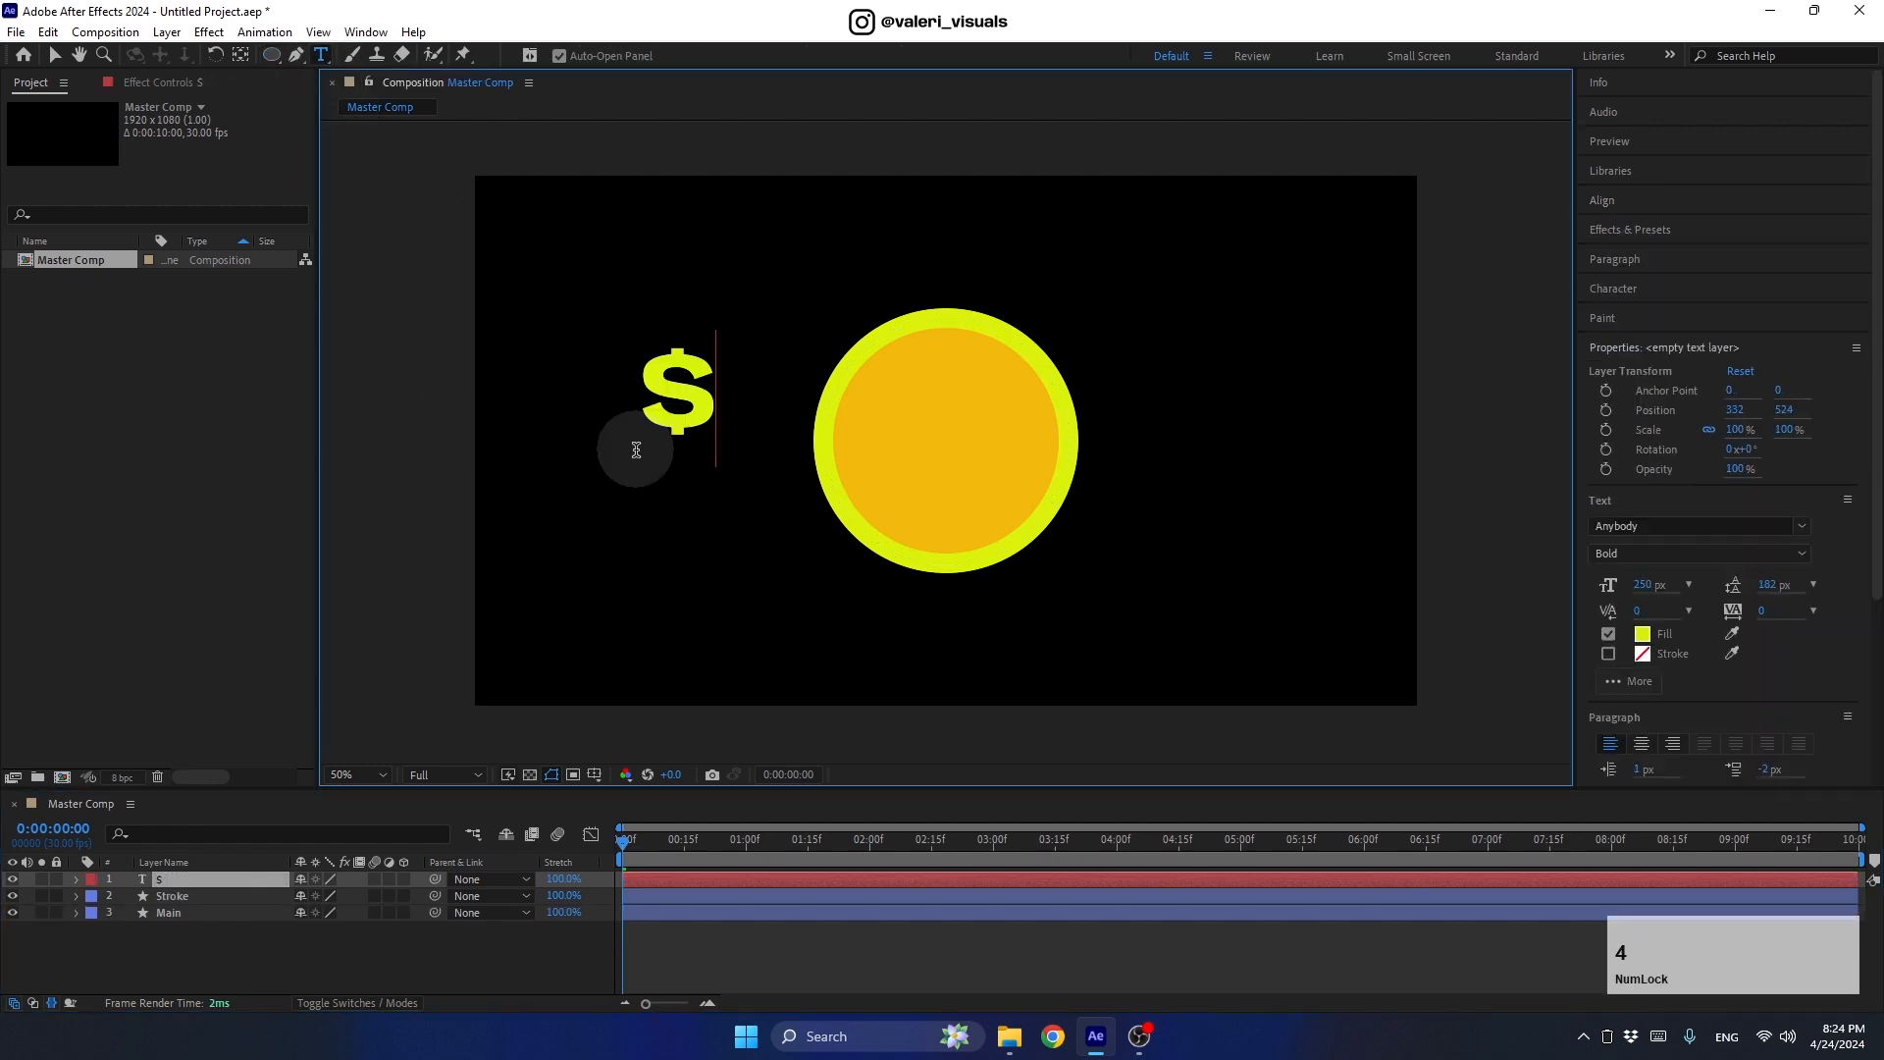
{"action": "double_click", "coordinate": [675, 397]}
{"action": "left_click", "coordinate": [1733, 635]}
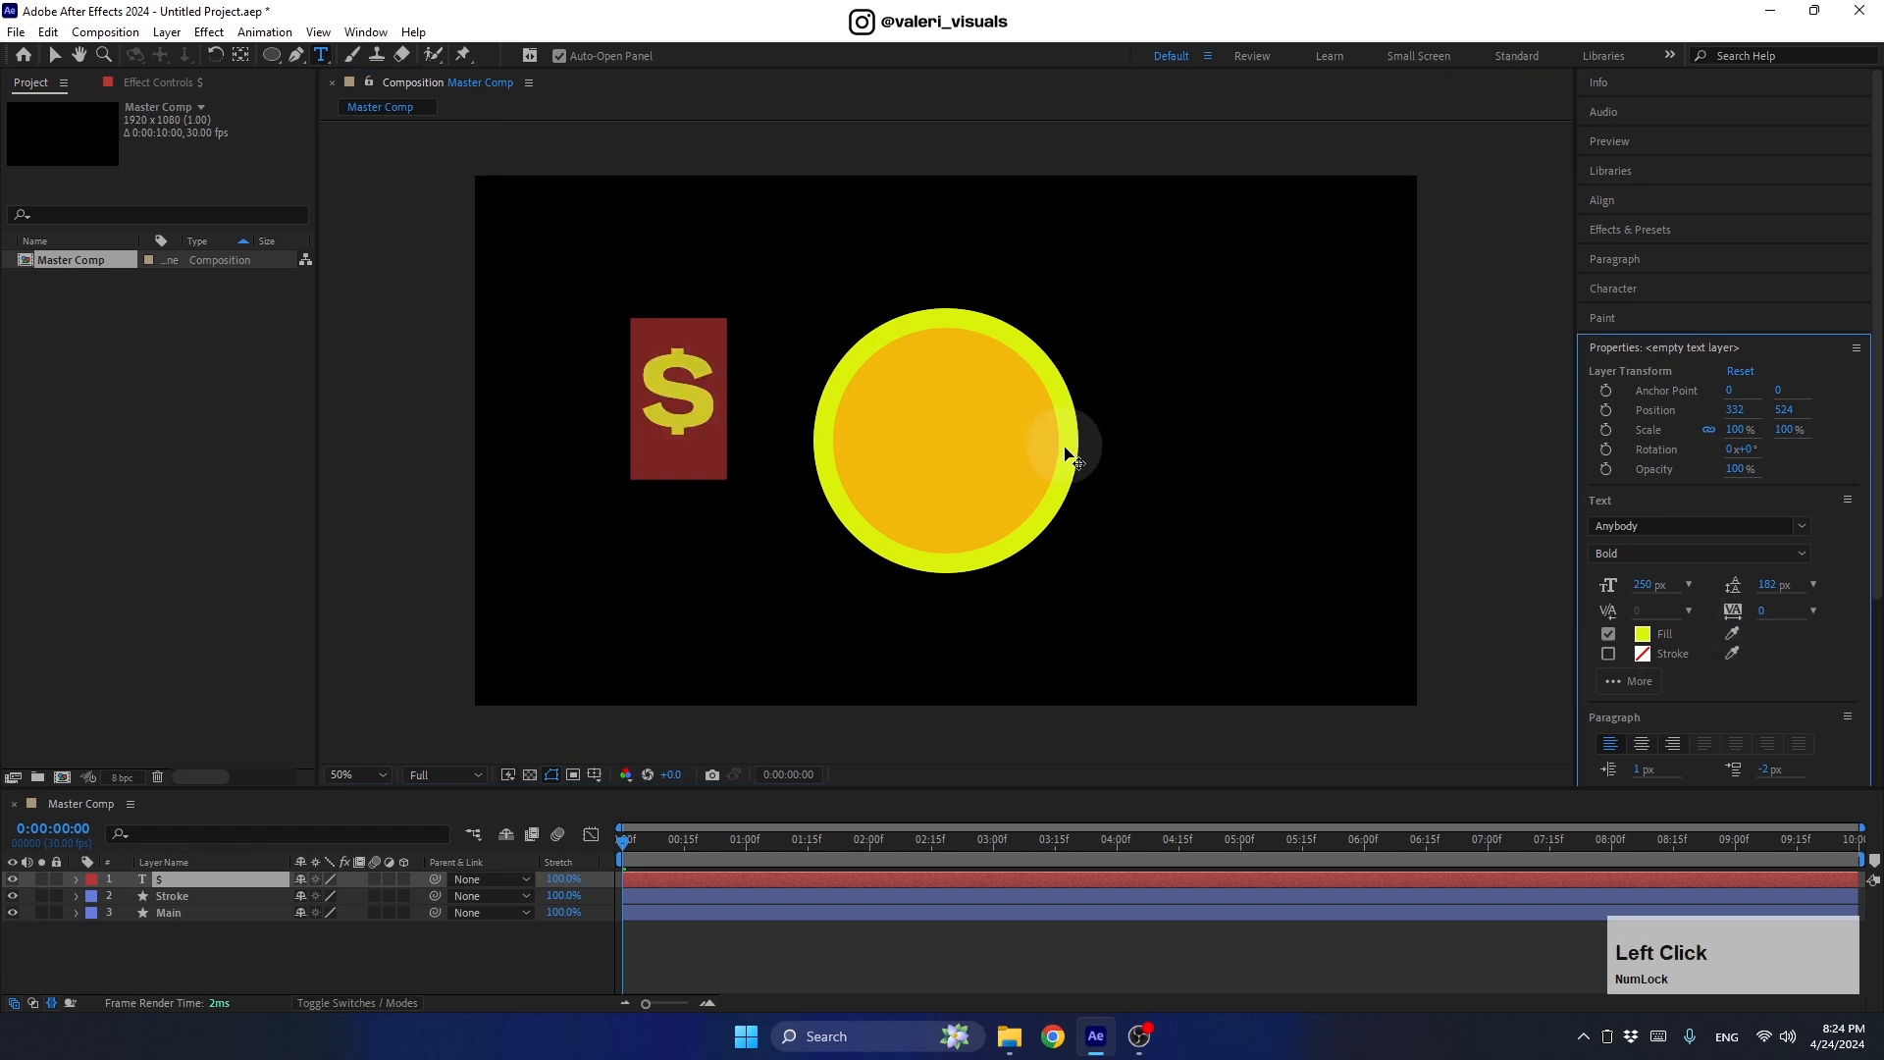
Step: Center the "$" text layer horizontally and vertically in the composition
{"action": "left_click", "coordinate": [1594, 200]}
{"action": "left_click", "coordinate": [1630, 249]}
{"action": "left_click", "coordinate": [1731, 249]}
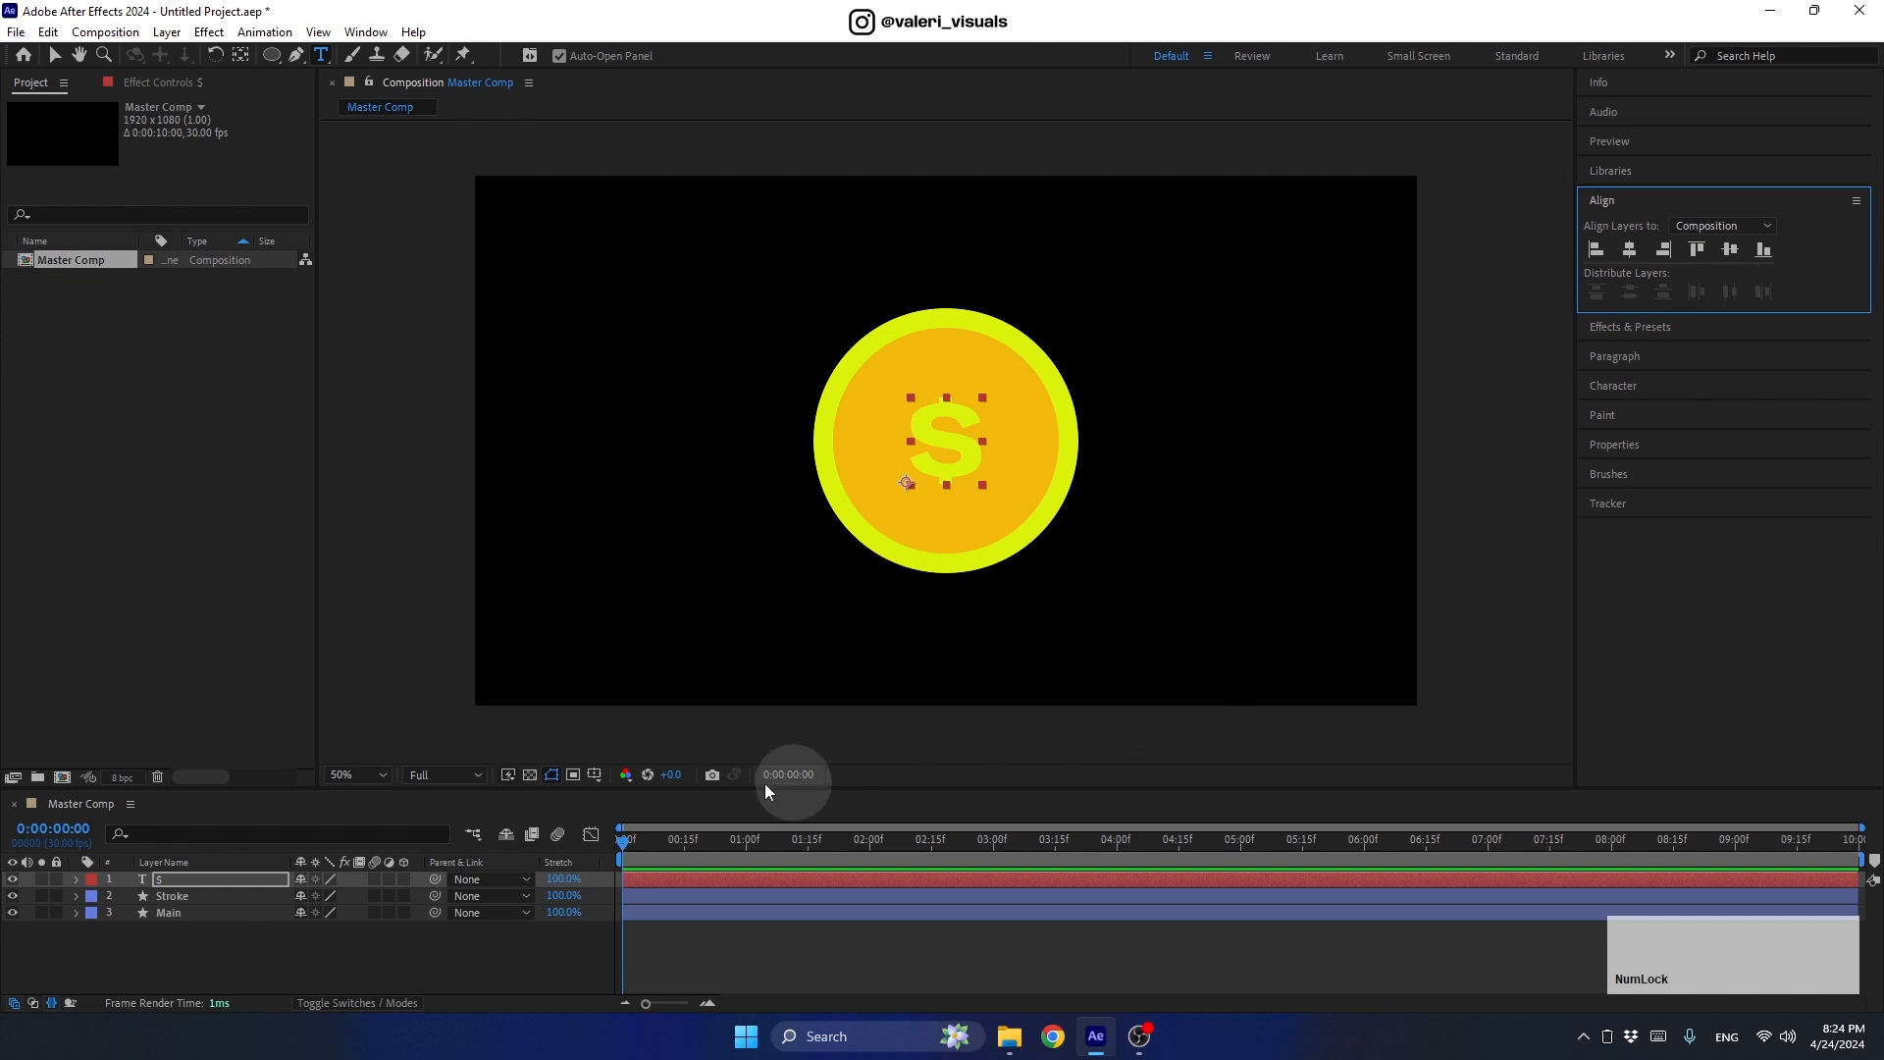
Step: Create a shape layer from the "$" text layer and delete the original text layer
{"action": "right_click", "coordinate": [174, 876]}
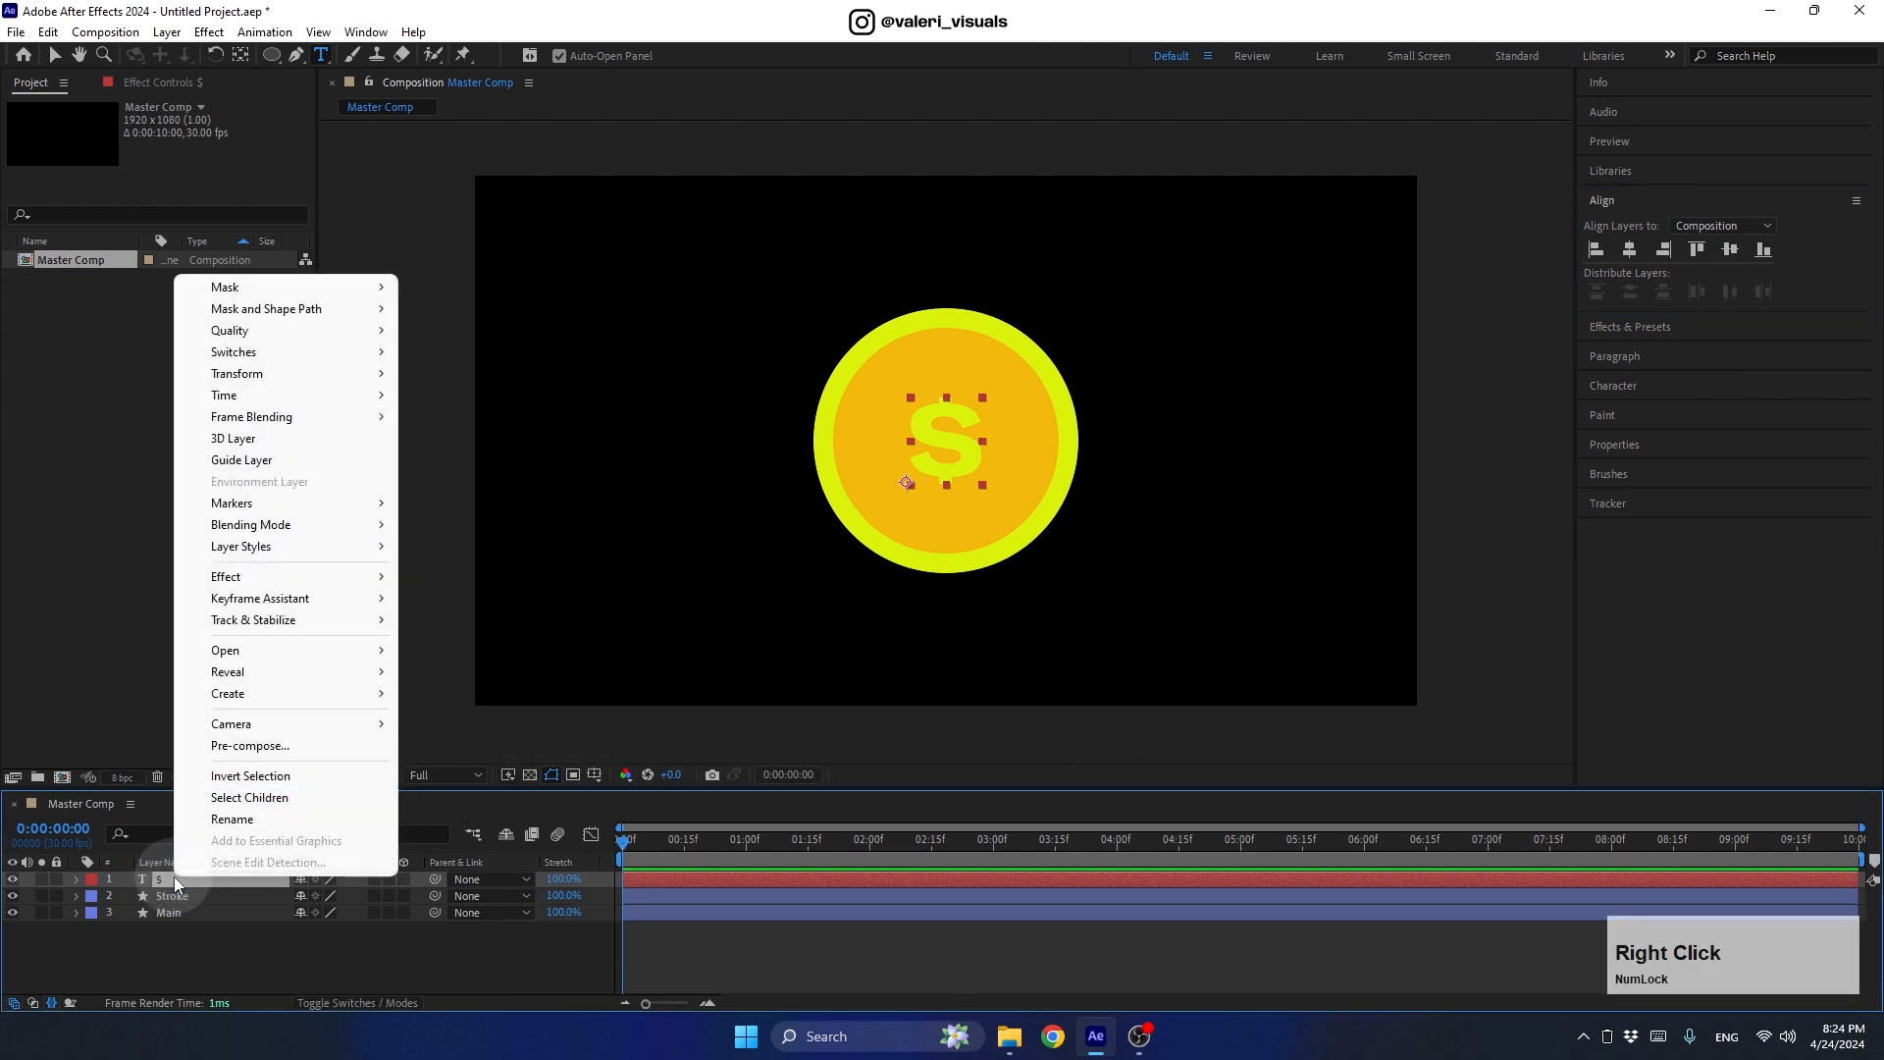
{"action": "mouse_move", "coordinate": [344, 703]}
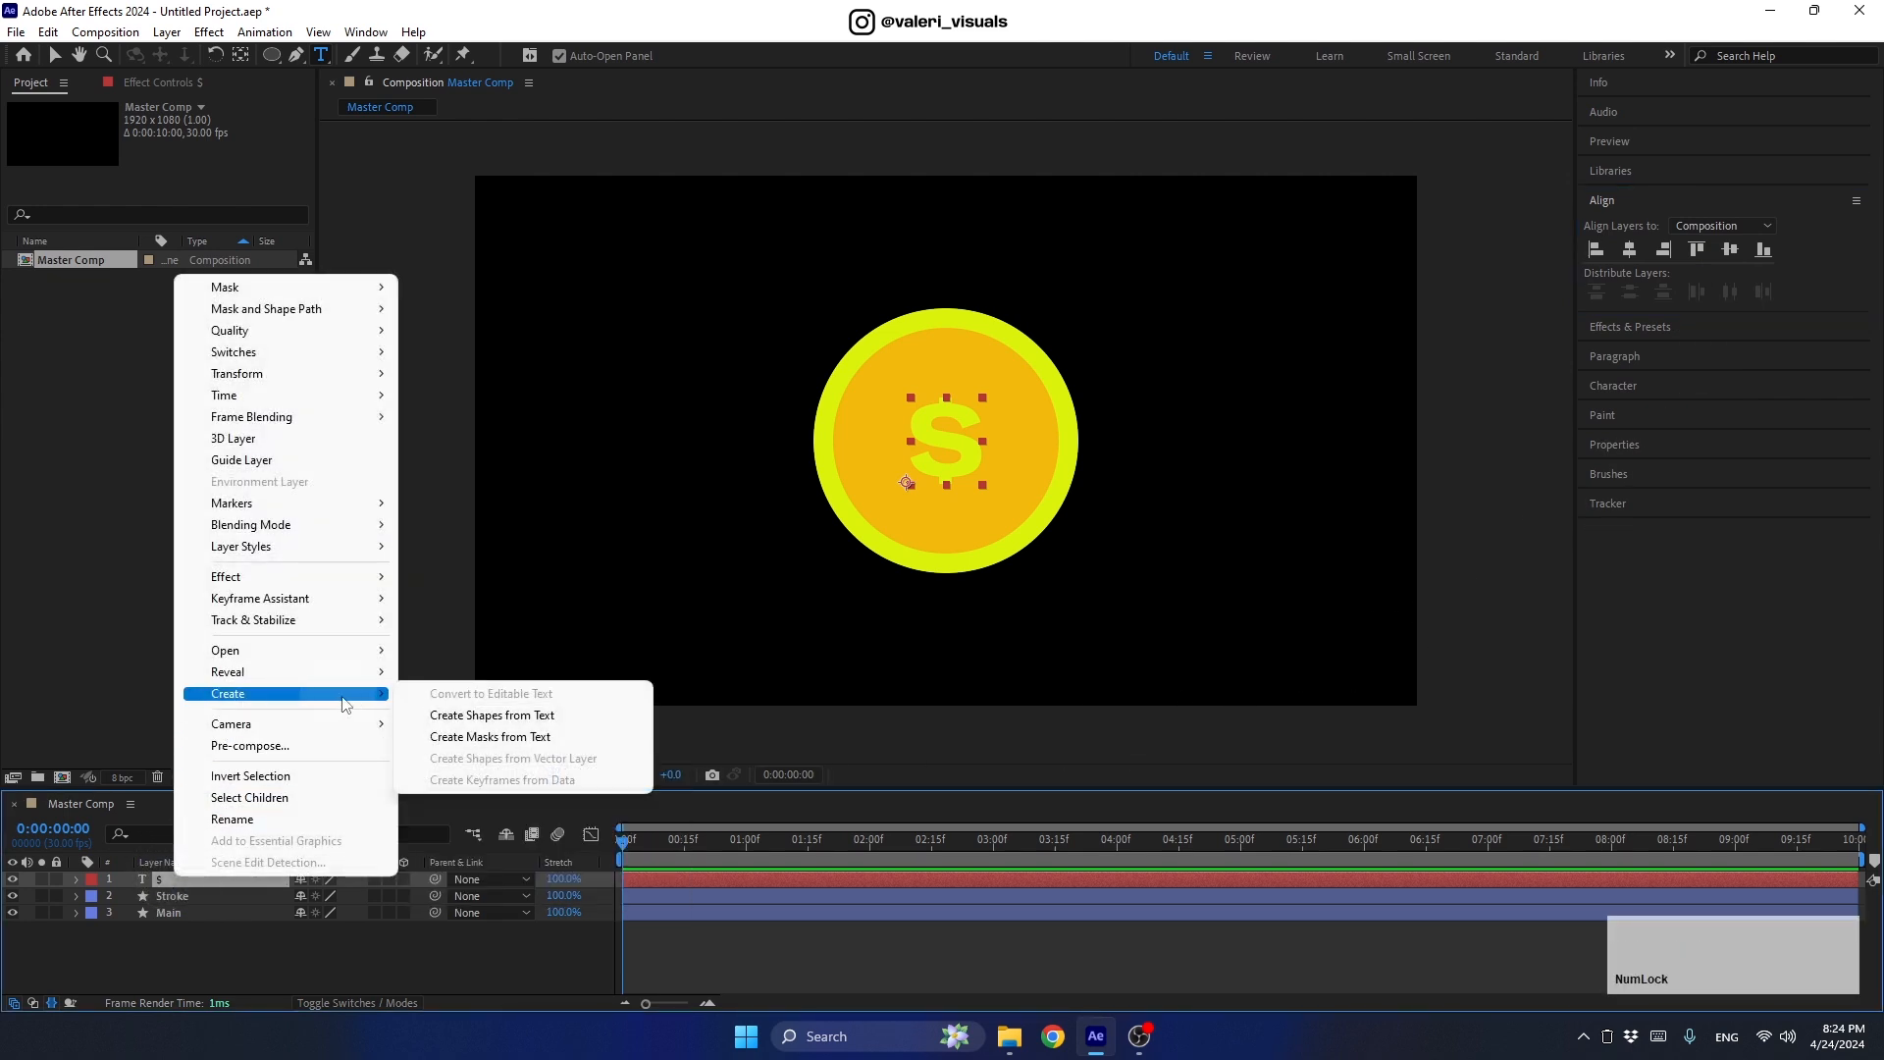
{"action": "left_click", "coordinate": [437, 715]}
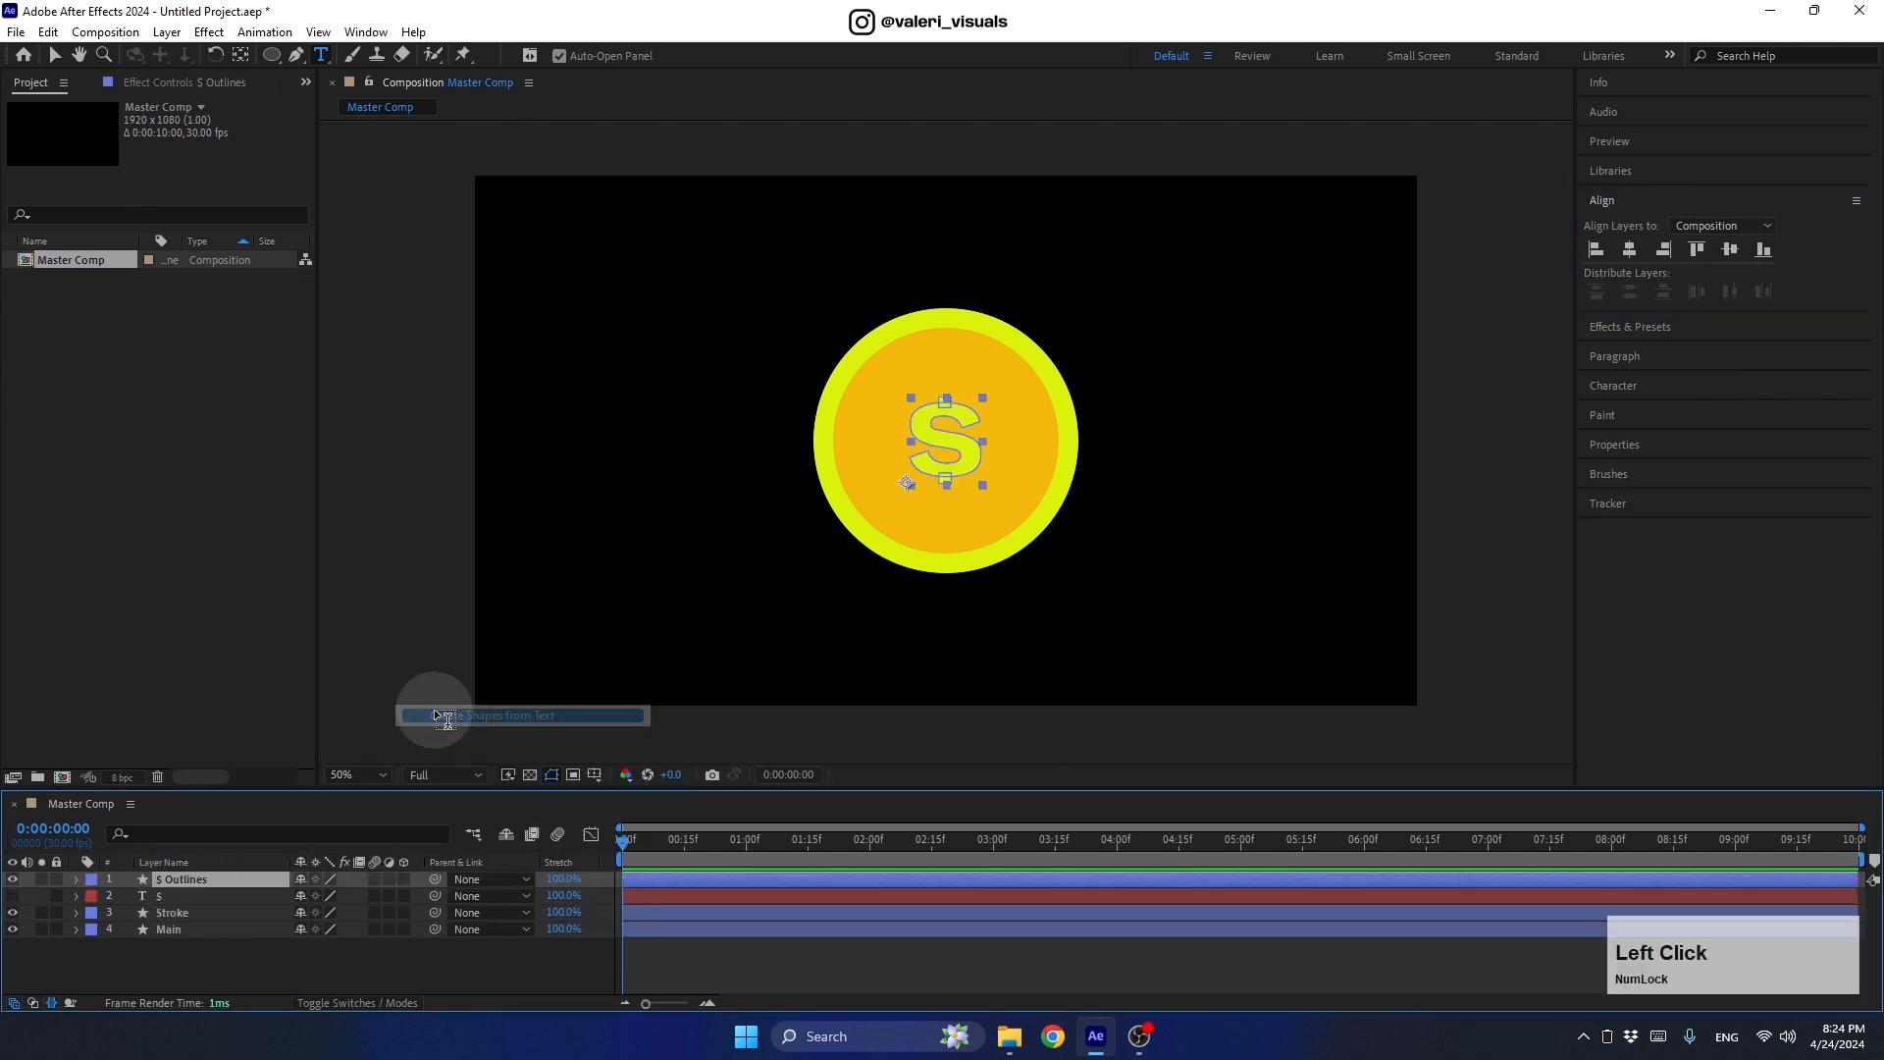
{"action": "left_click", "coordinate": [177, 893]}
{"action": "key", "text": "Delete"}
Step: Rename the dollar-sign outlines layer to "$"
{"action": "left_click", "coordinate": [180, 879]}
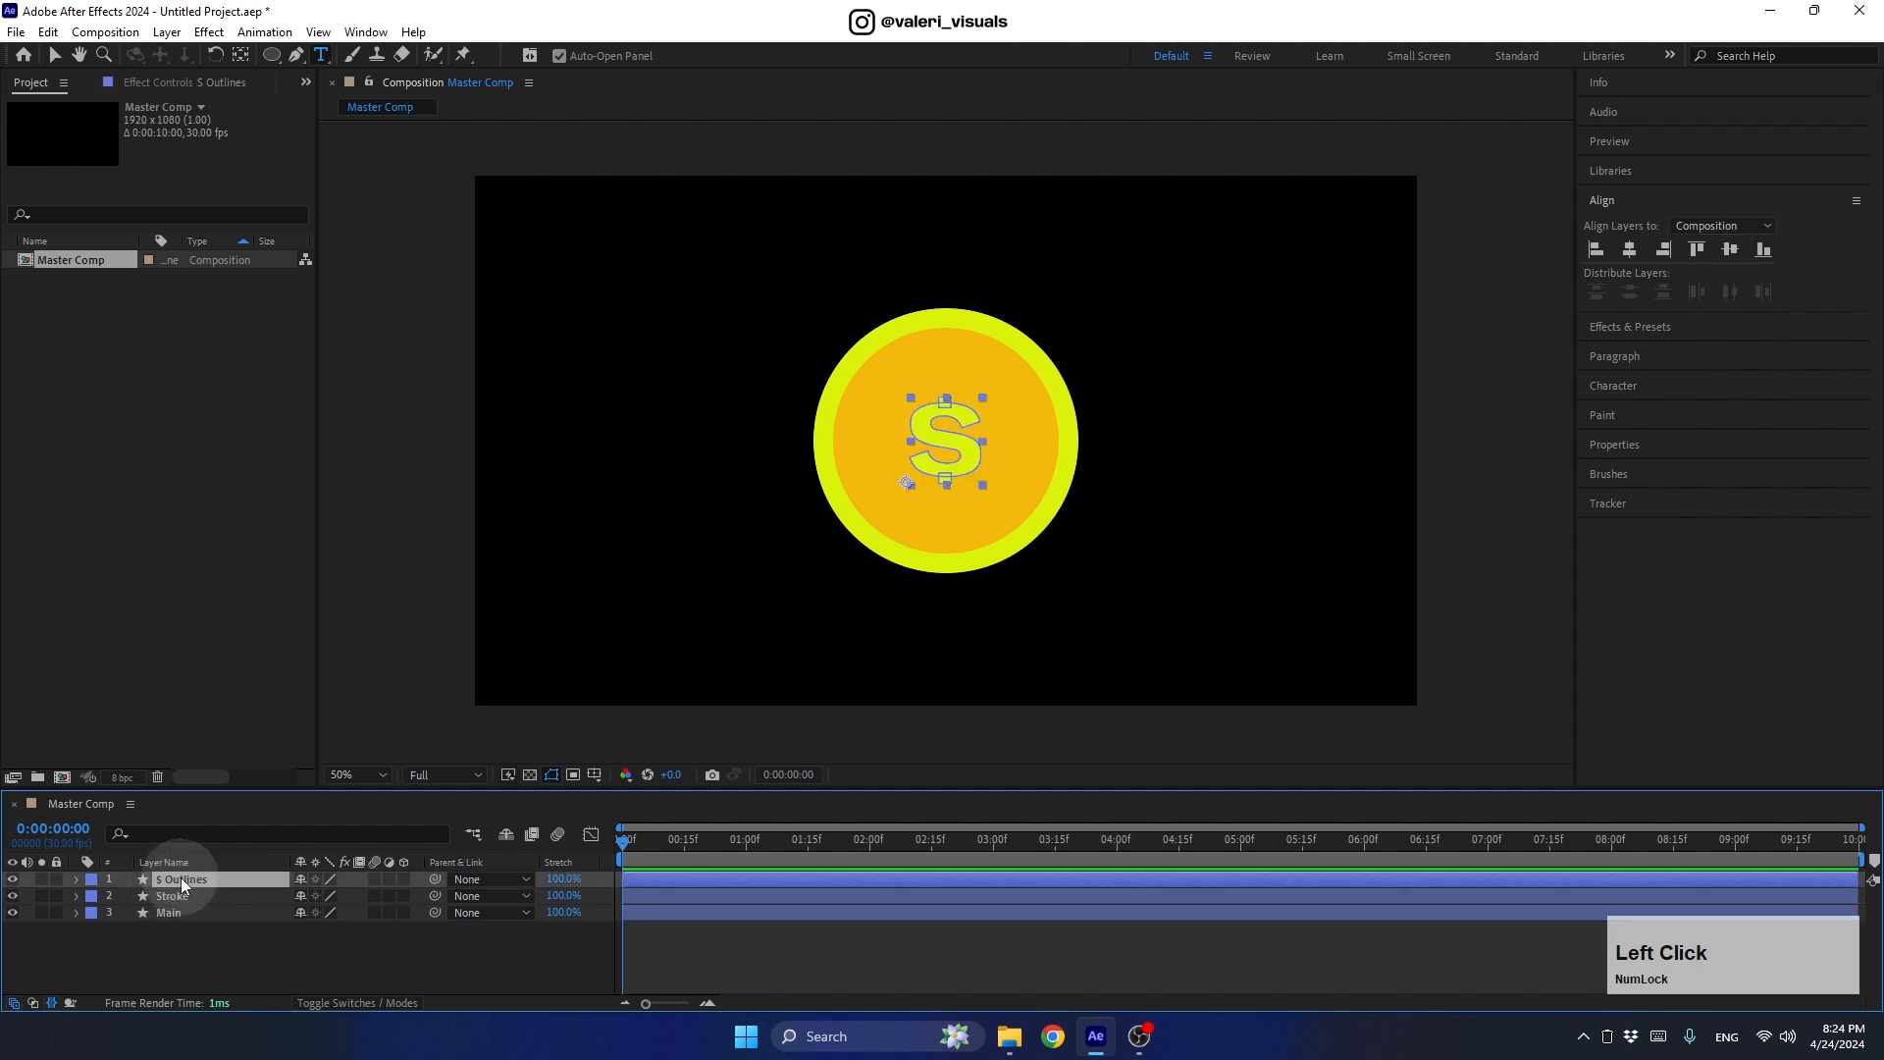
{"action": "key", "text": "Return"}
{"action": "left_click", "coordinate": [218, 882]}
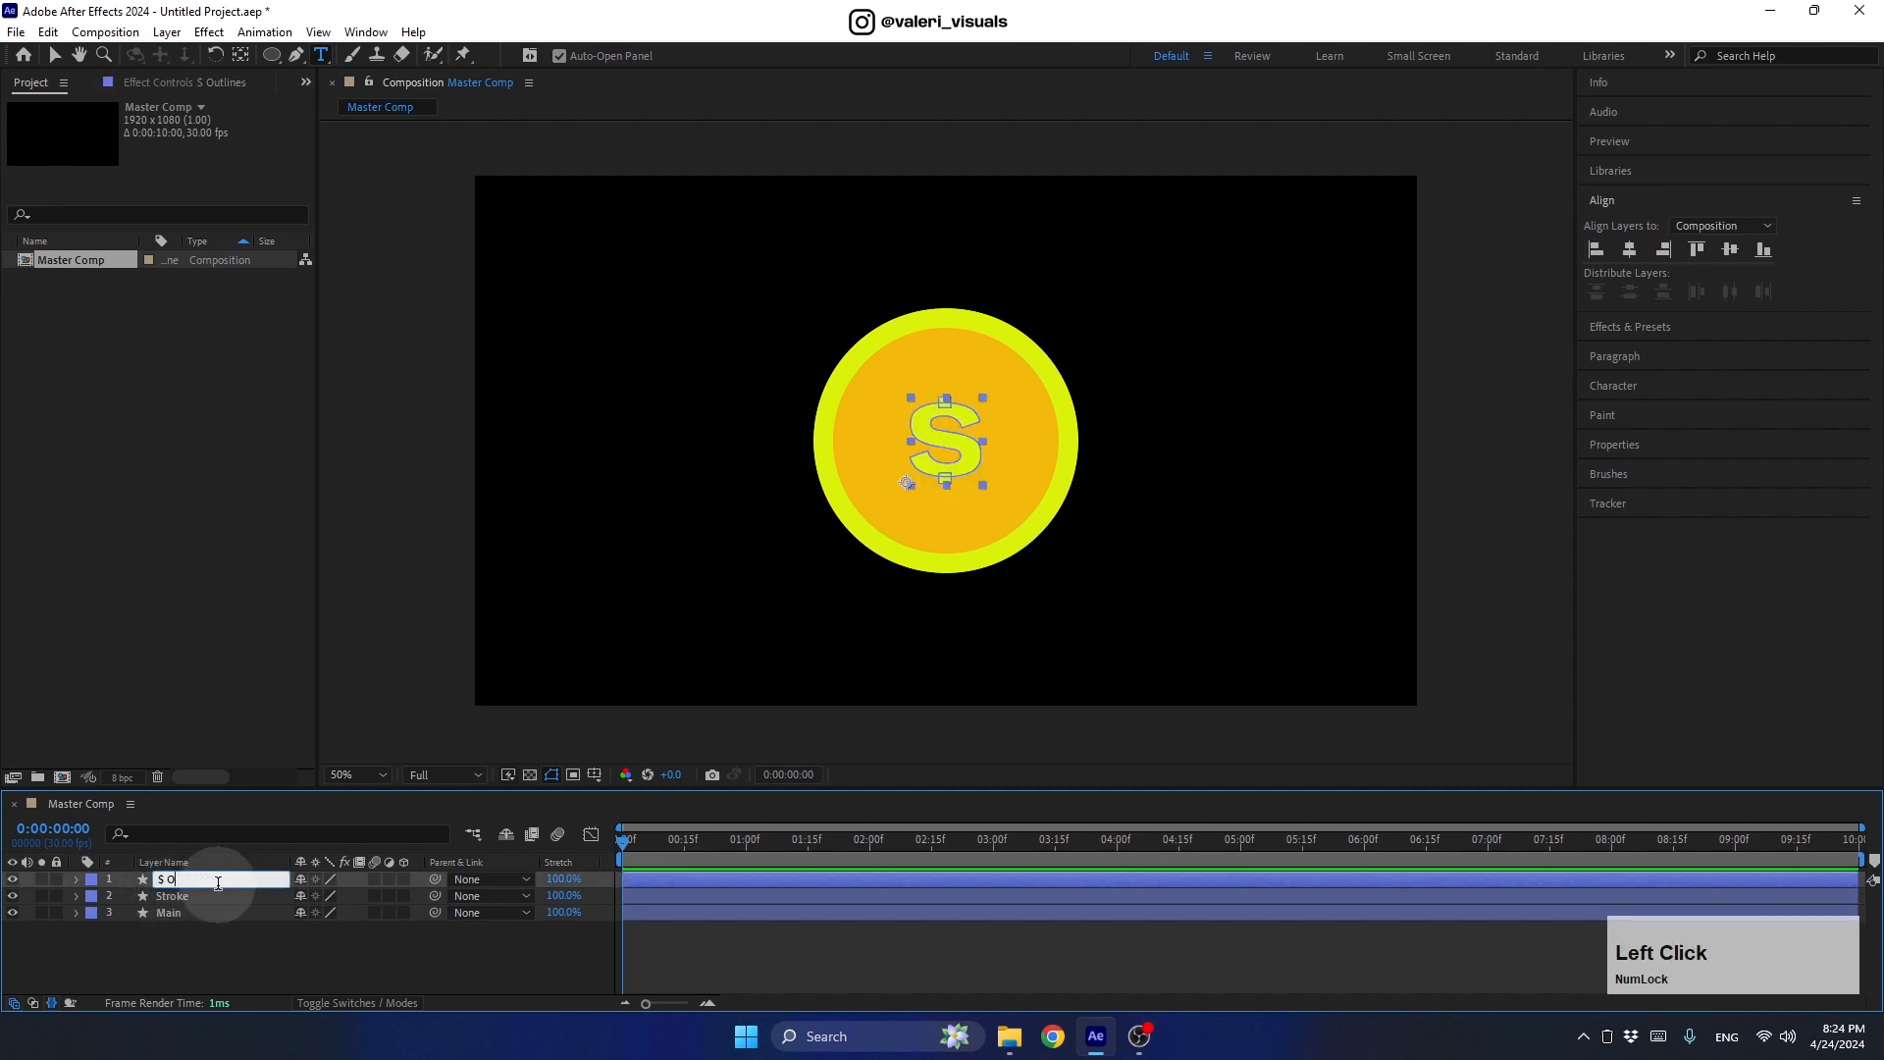
{"action": "key", "text": "Return"}
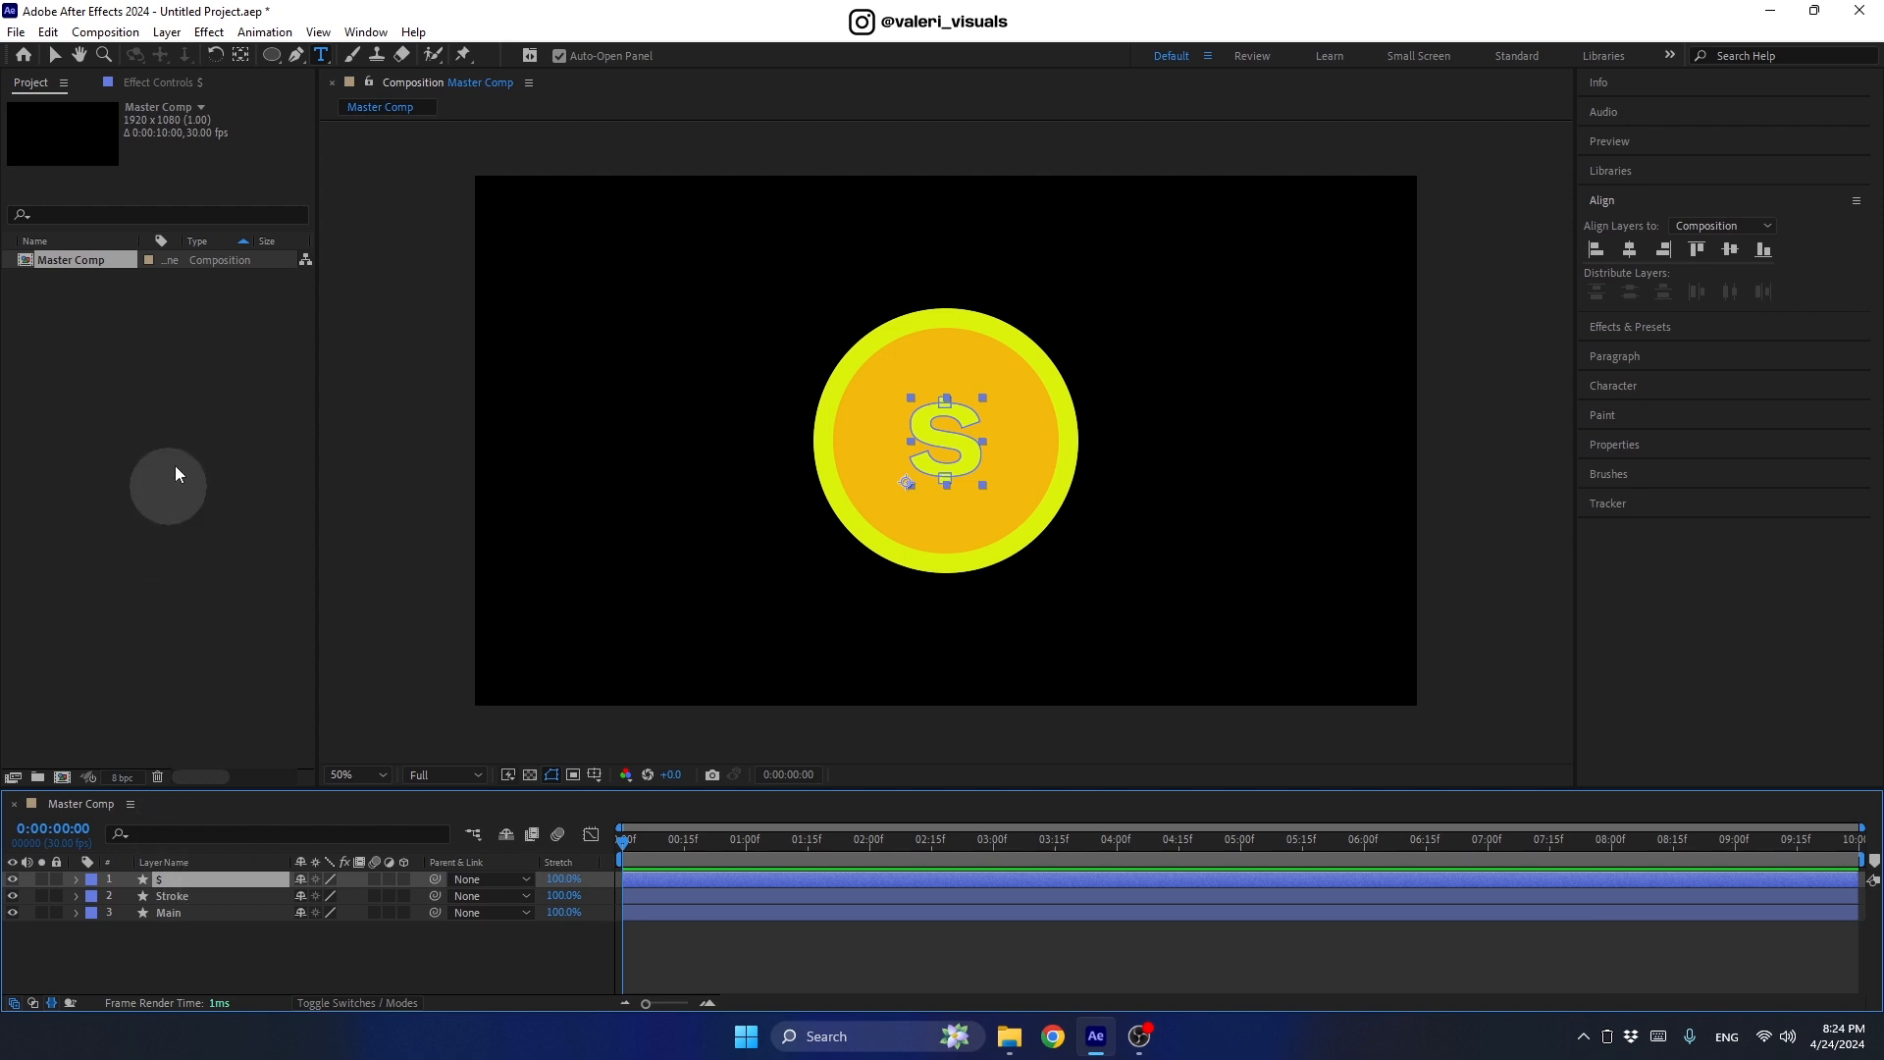
Step: Move the "$" shape layer's anchor point to the center of the dollar sign with the Pan Behind tool
{"action": "left_click", "coordinate": [241, 56]}
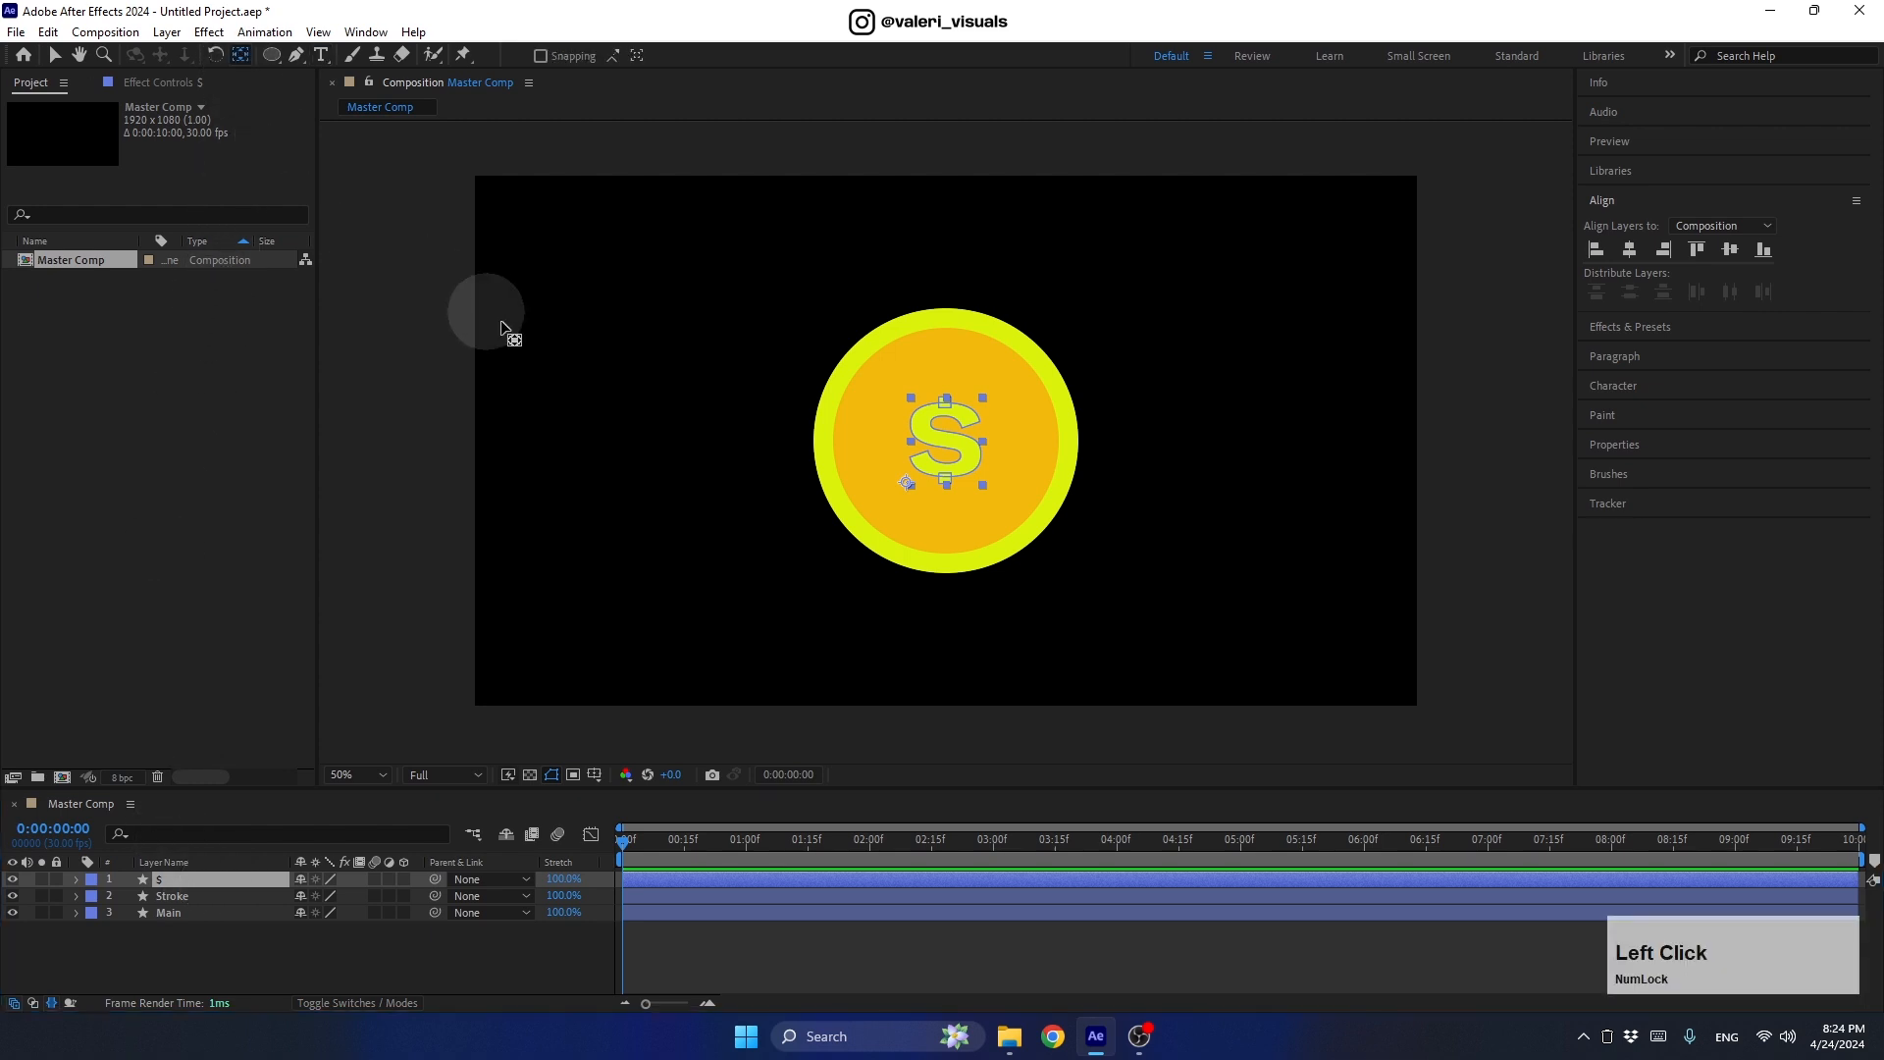
{"action": "key", "text": "Num_Lock"}
{"action": "left_click_drag", "start_coordinate": [907, 488], "coordinate": [944, 448]}
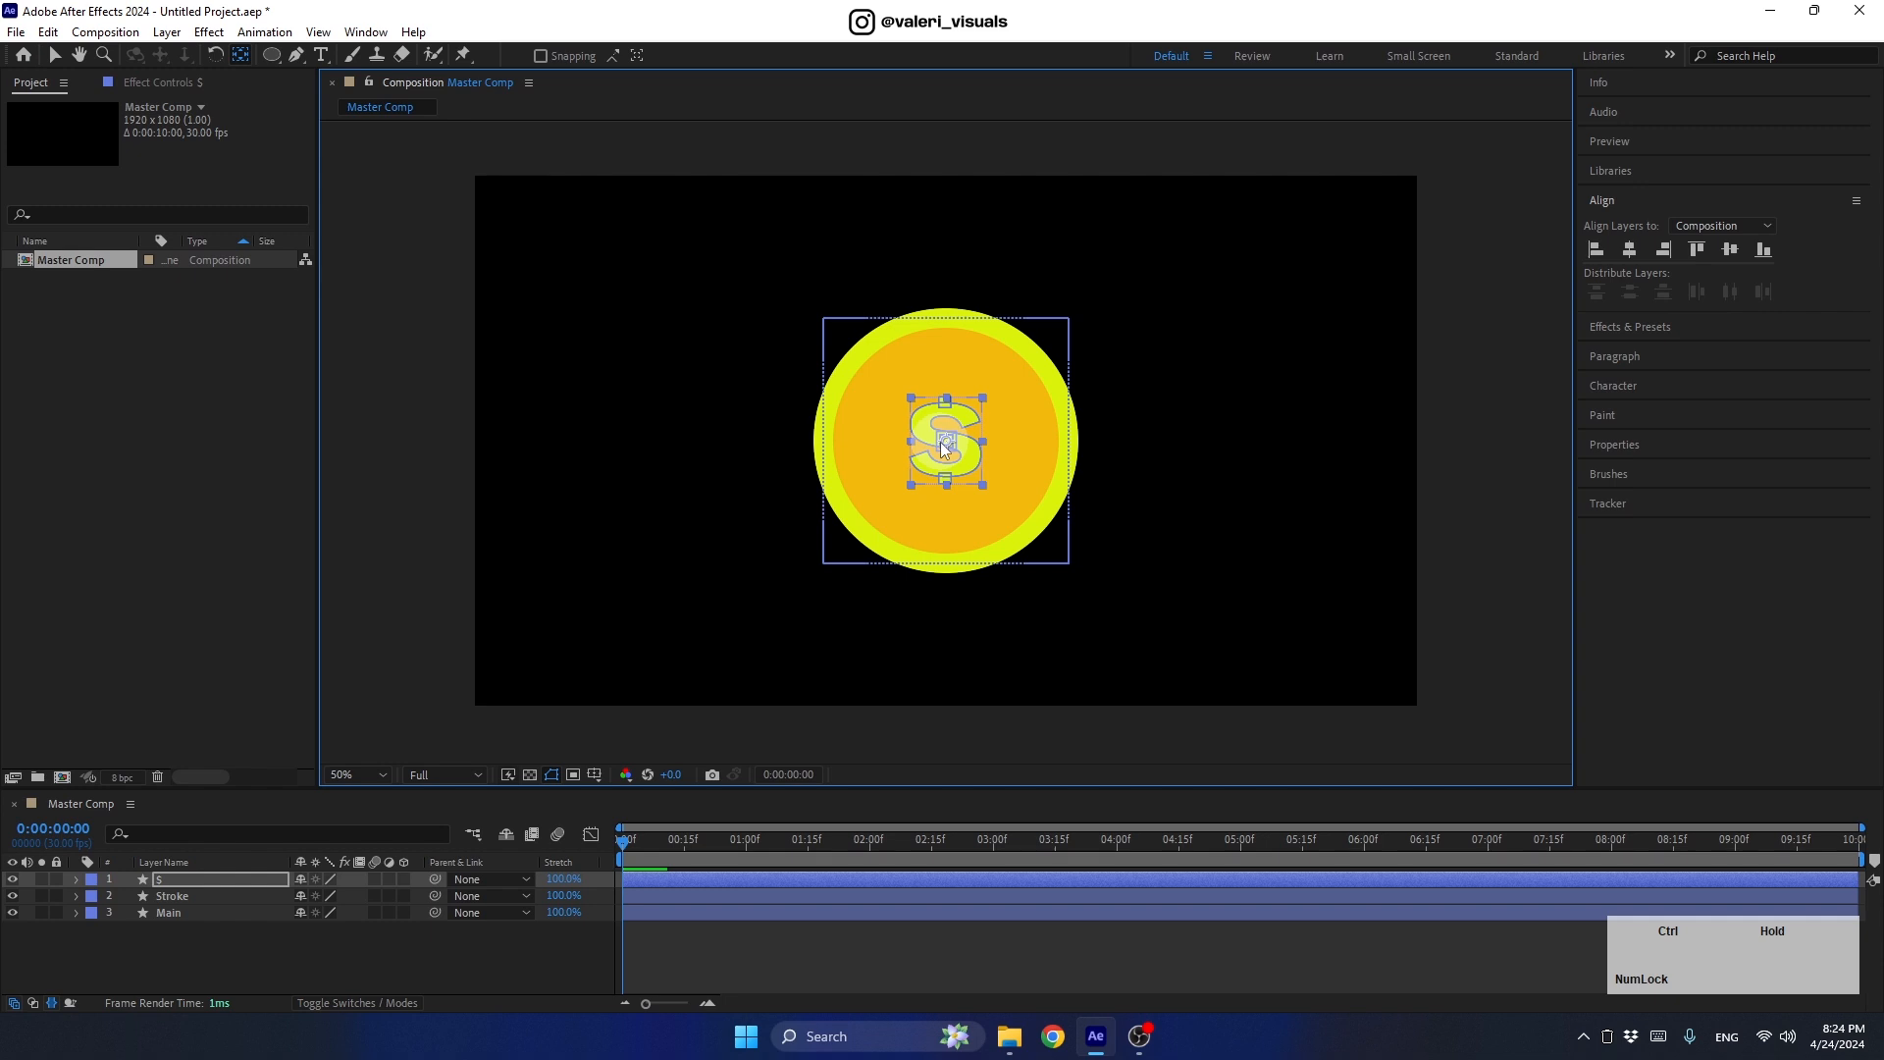
{"action": "left_click", "coordinate": [49, 55]}
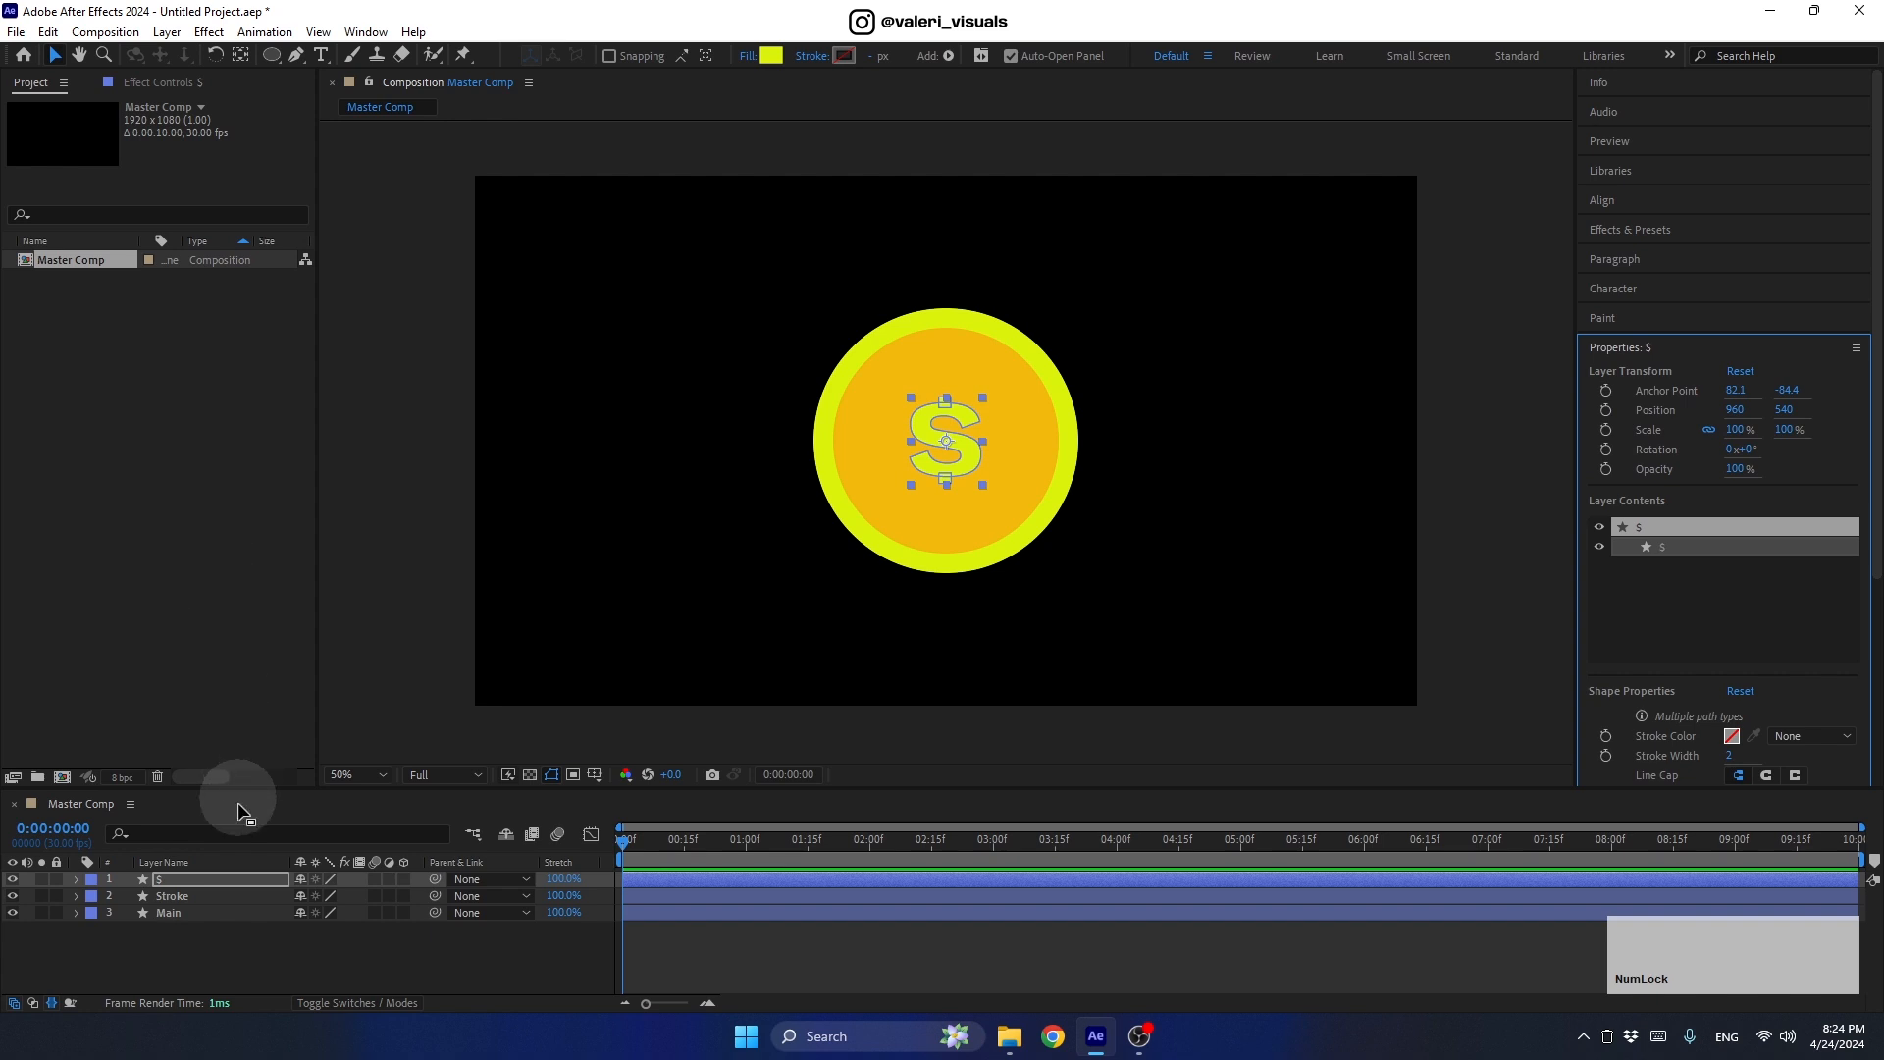
Step: Scale the "$" shape layer to 150%
{"action": "left_click", "coordinate": [175, 880]}
{"action": "key", "text": "s"}
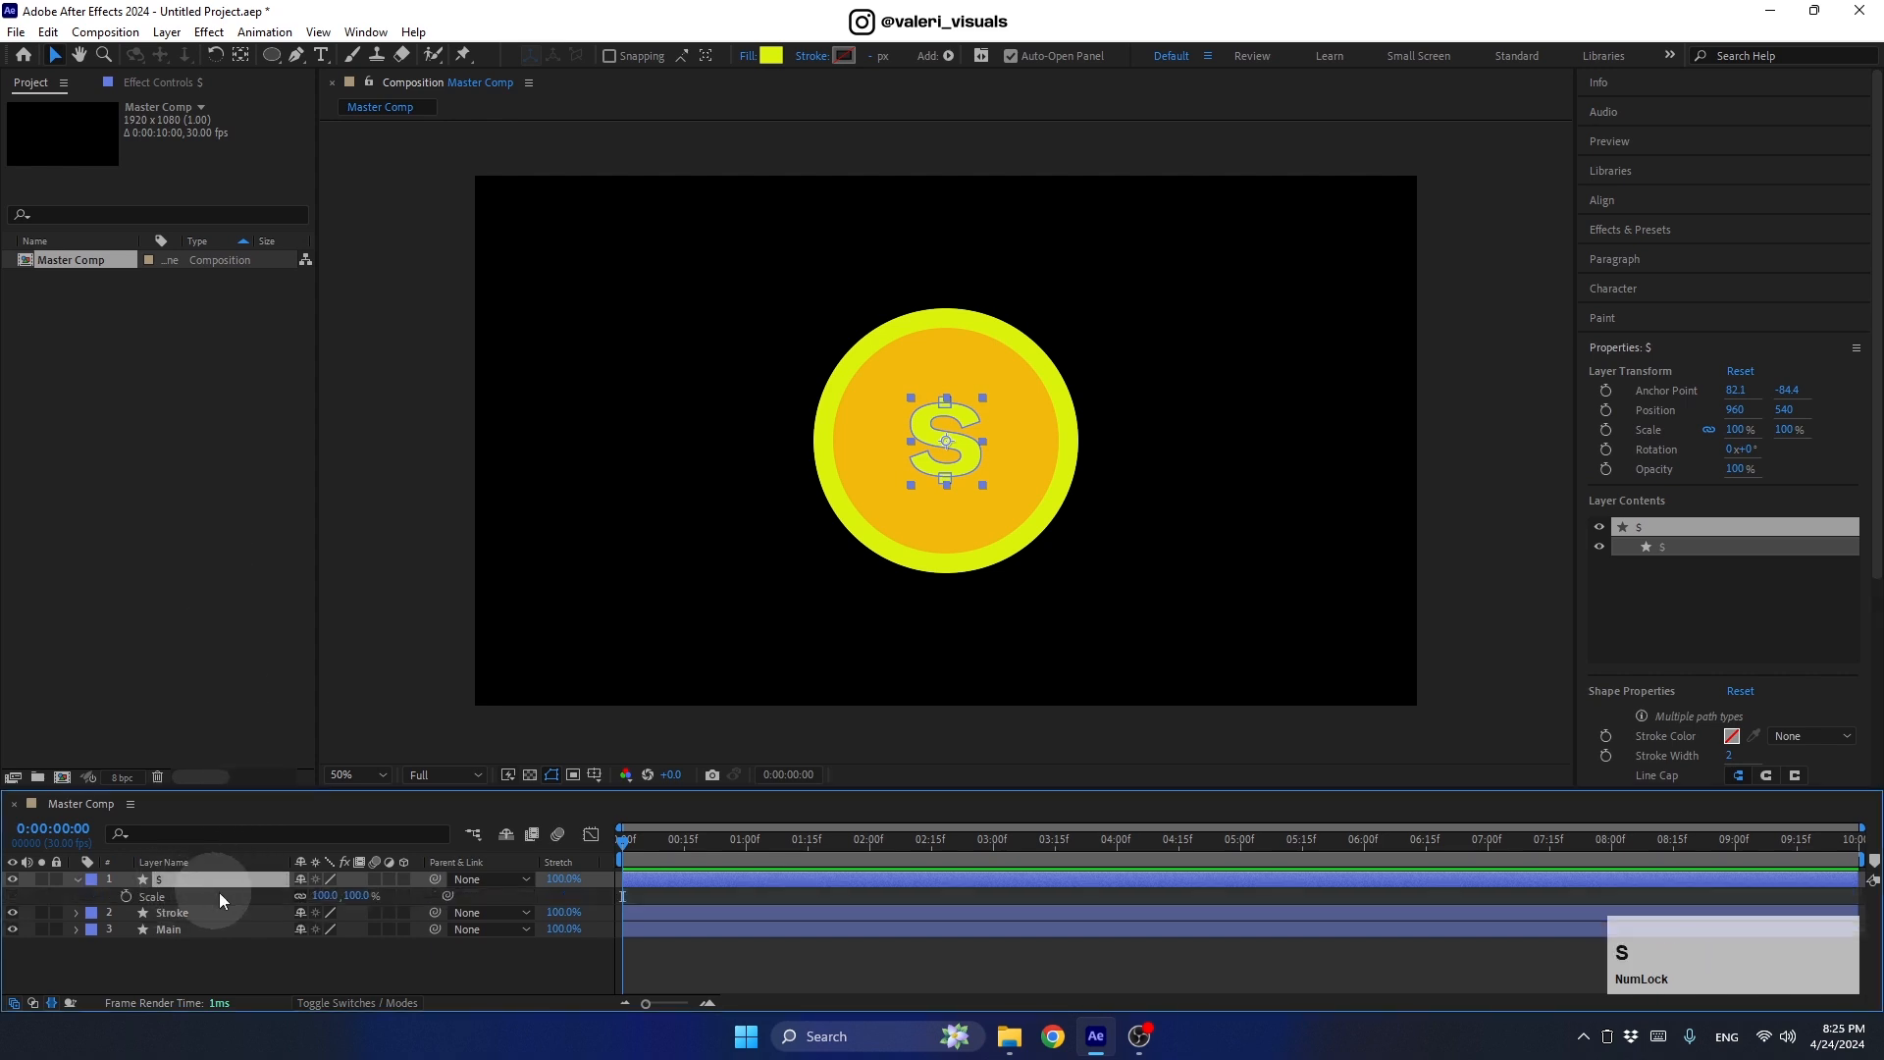
{"action": "left_click", "coordinate": [315, 896]}
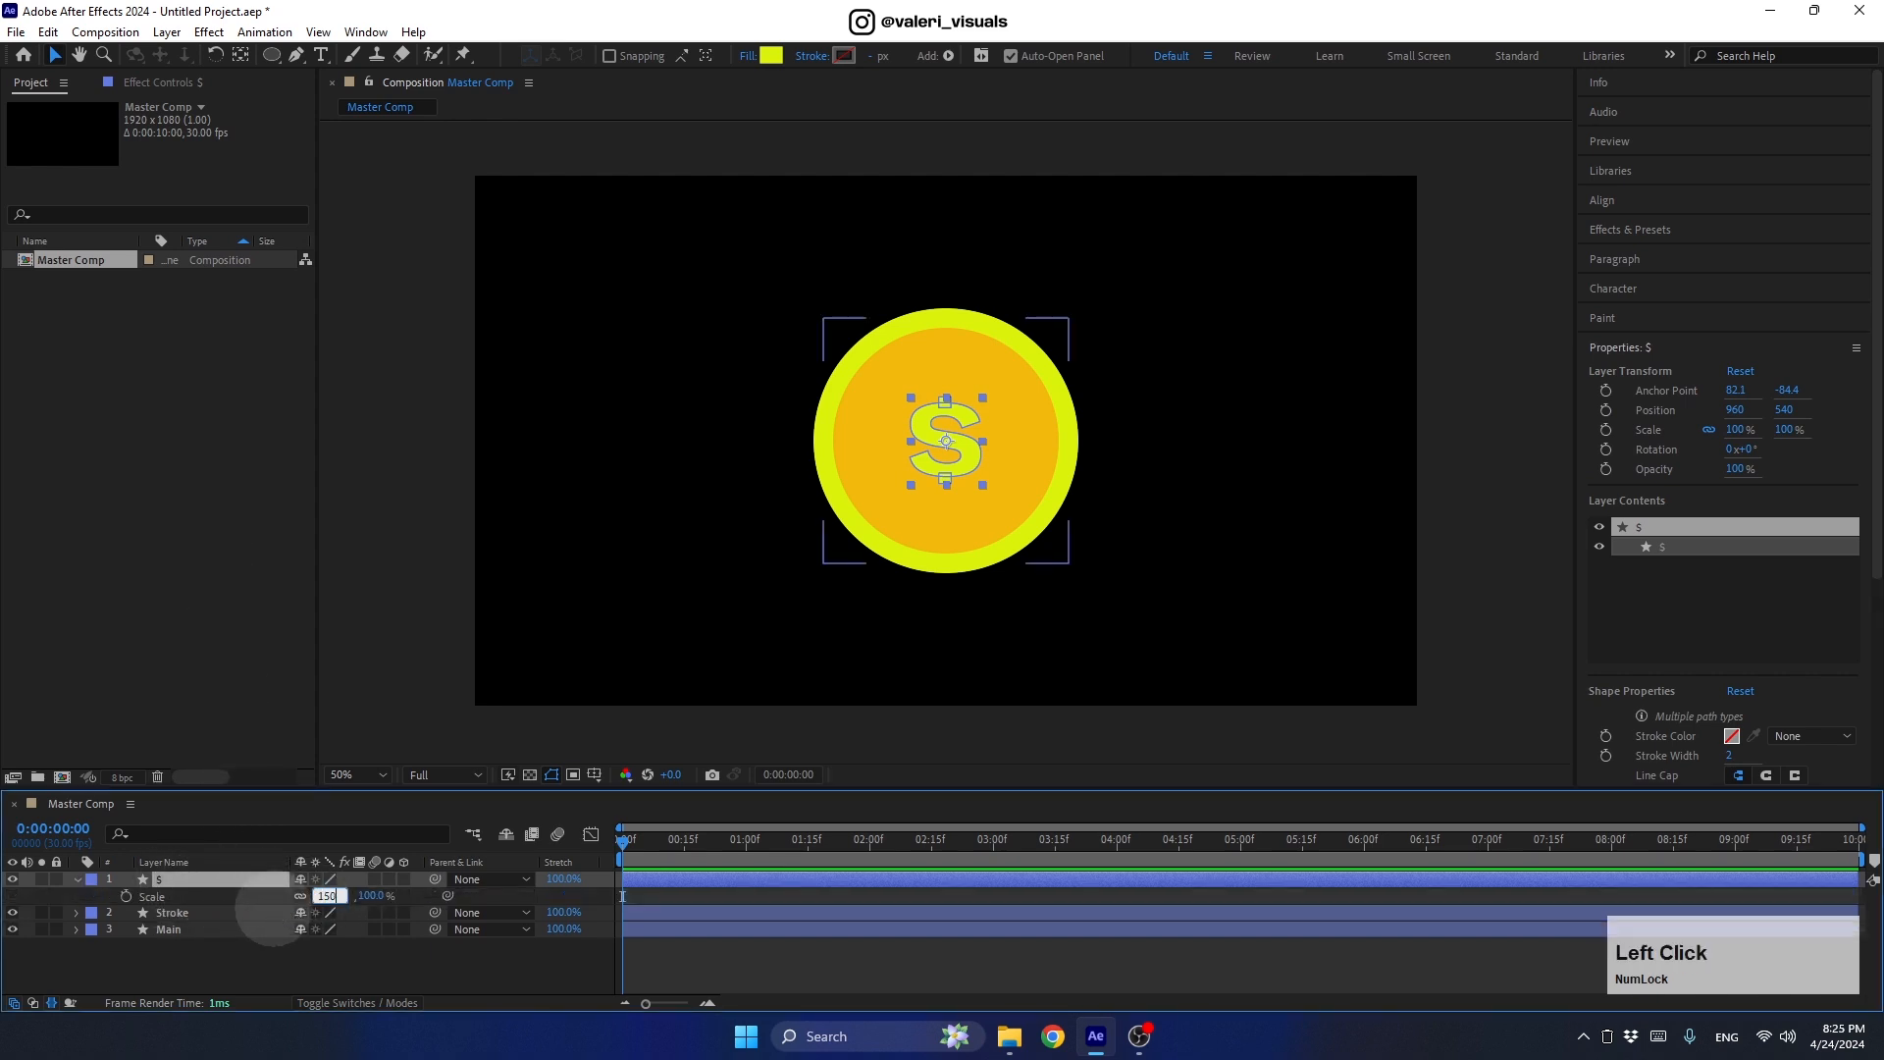
{"action": "key", "text": "Return"}
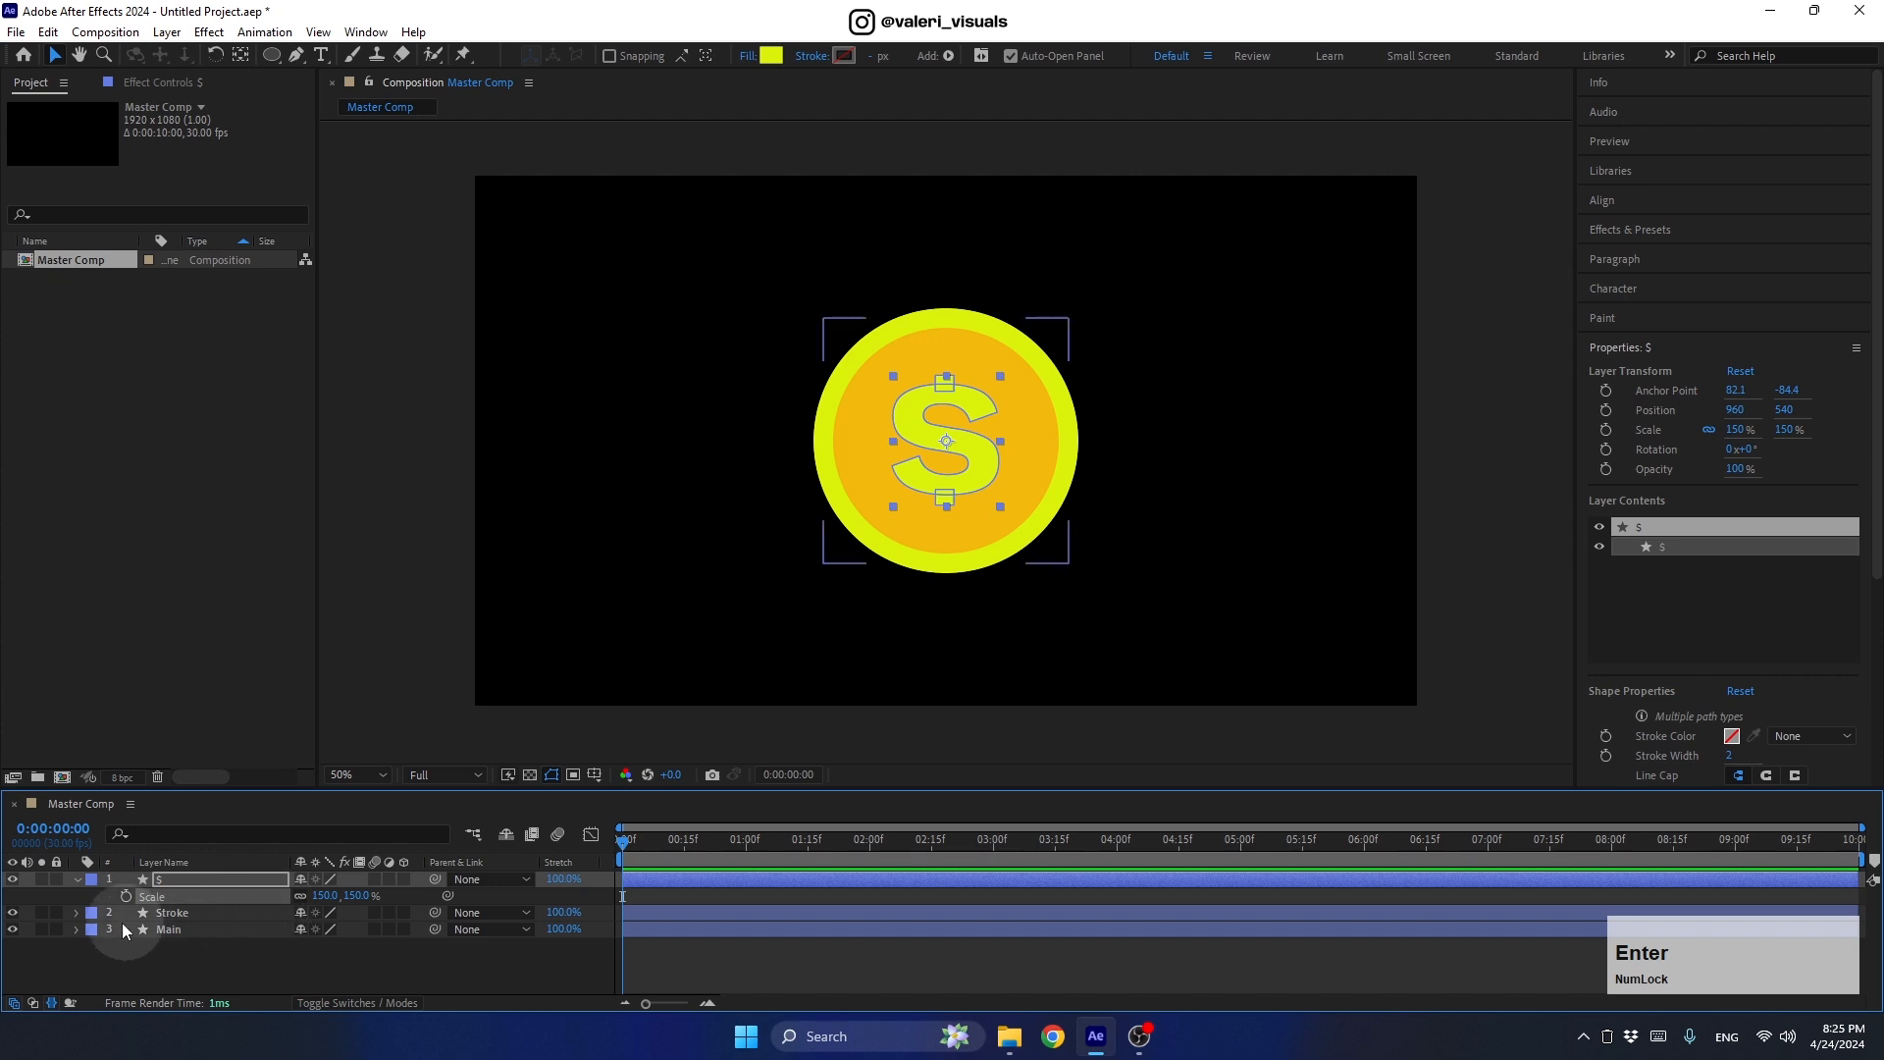
{"action": "left_click", "coordinate": [75, 880]}
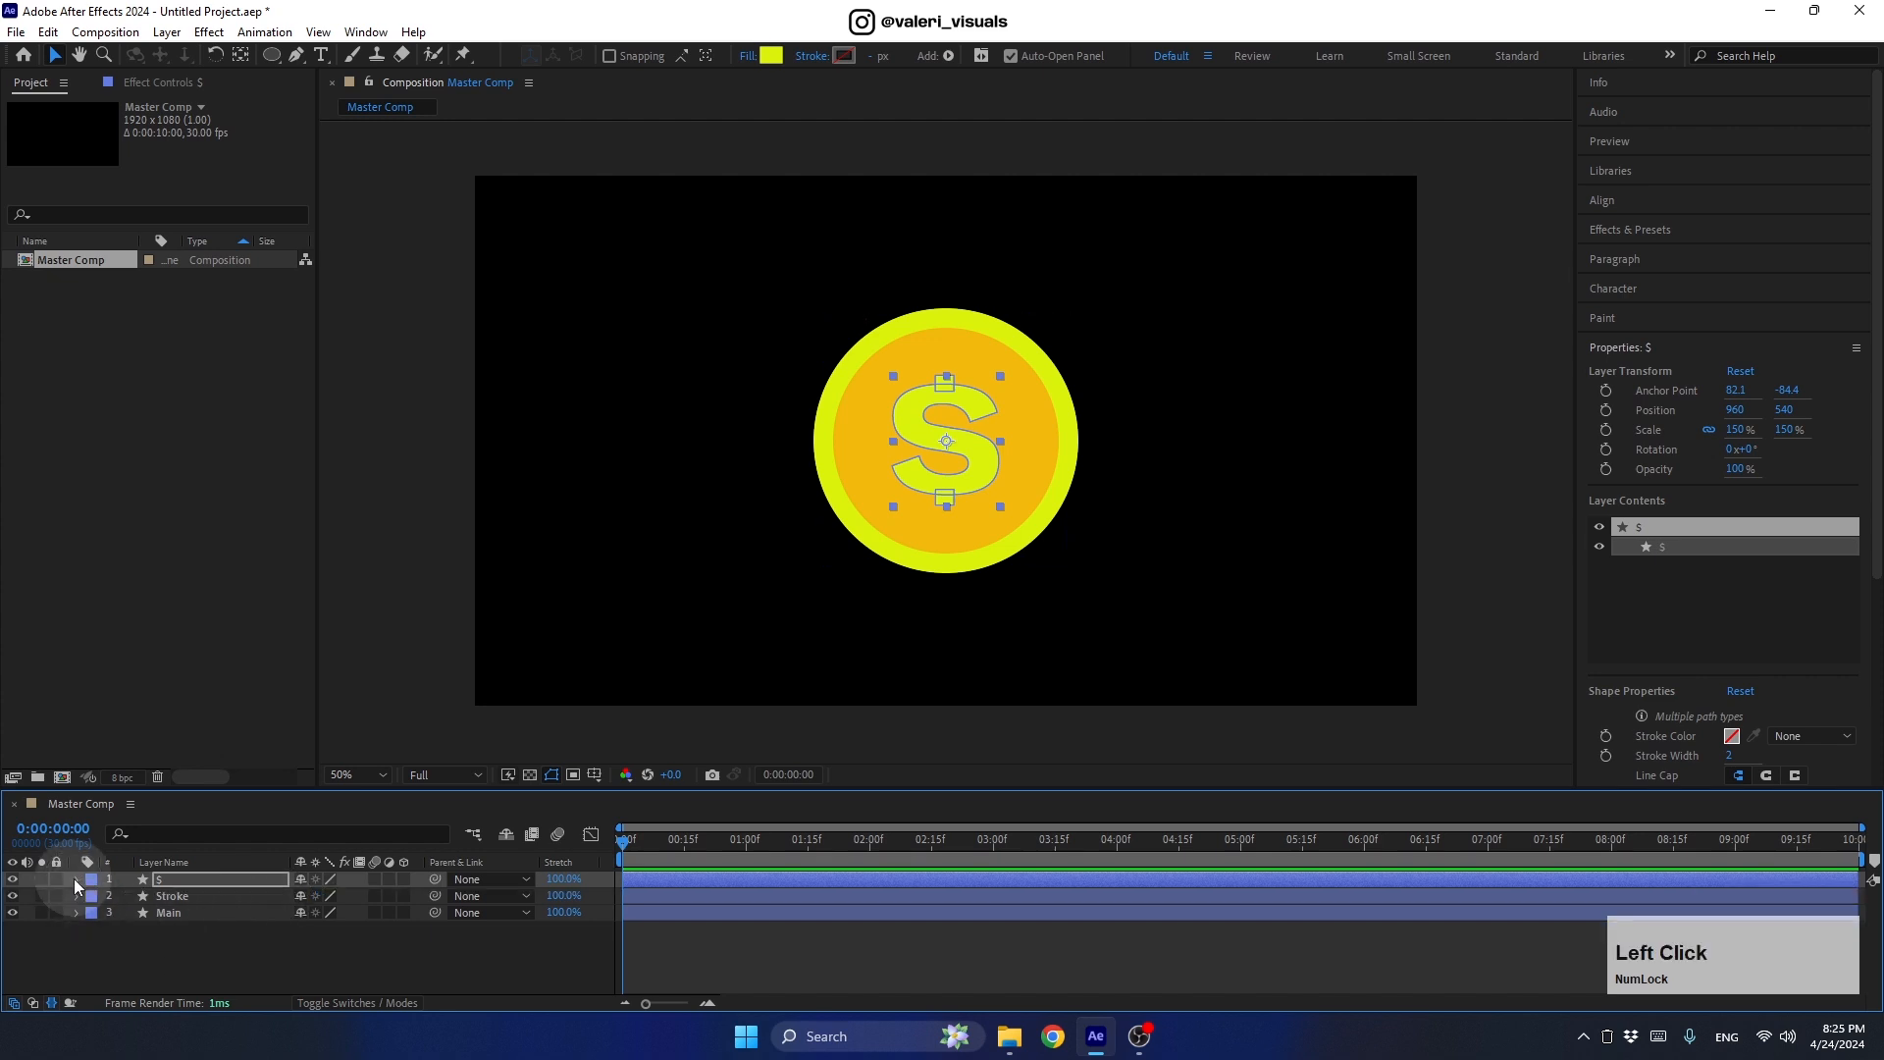
{"action": "left_click", "coordinate": [173, 938]}
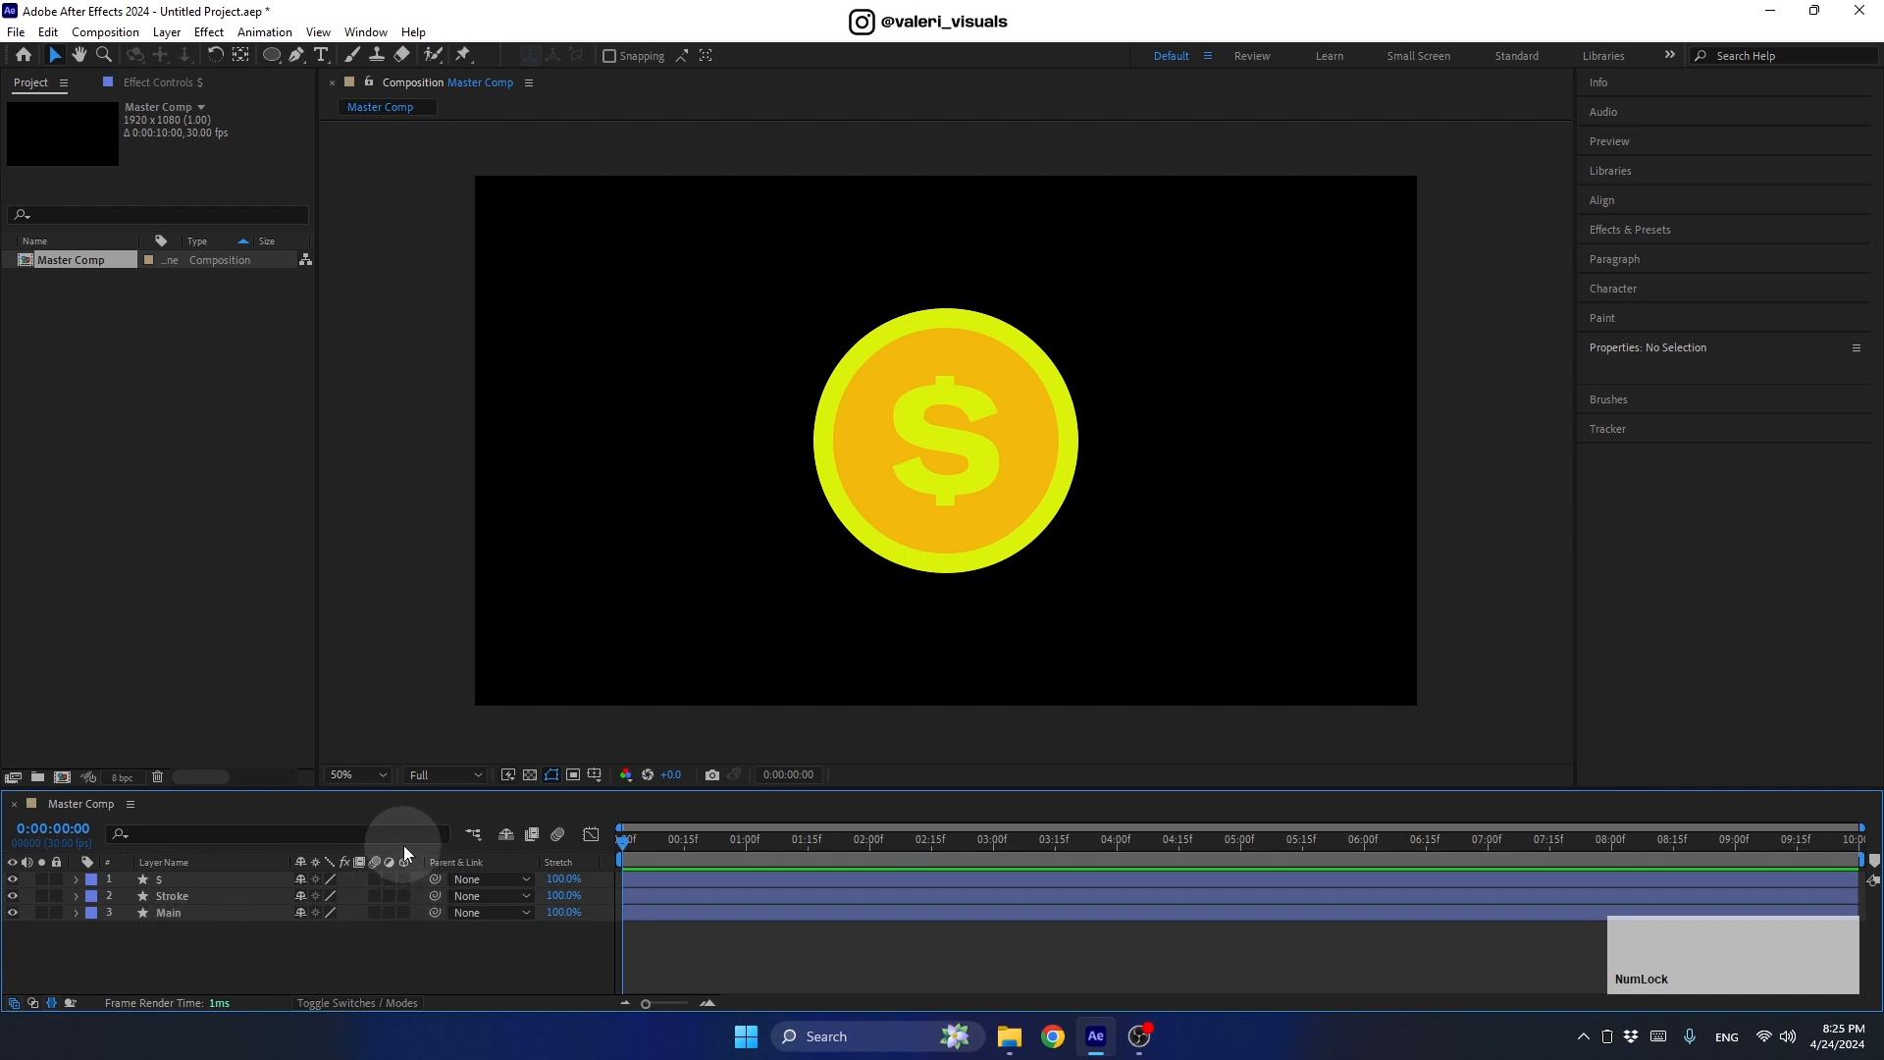
Step: Turn the "$", Stroke and Main layers into 3D layers
{"action": "left_click", "coordinate": [377, 997]}
{"action": "left_click", "coordinate": [377, 998]}
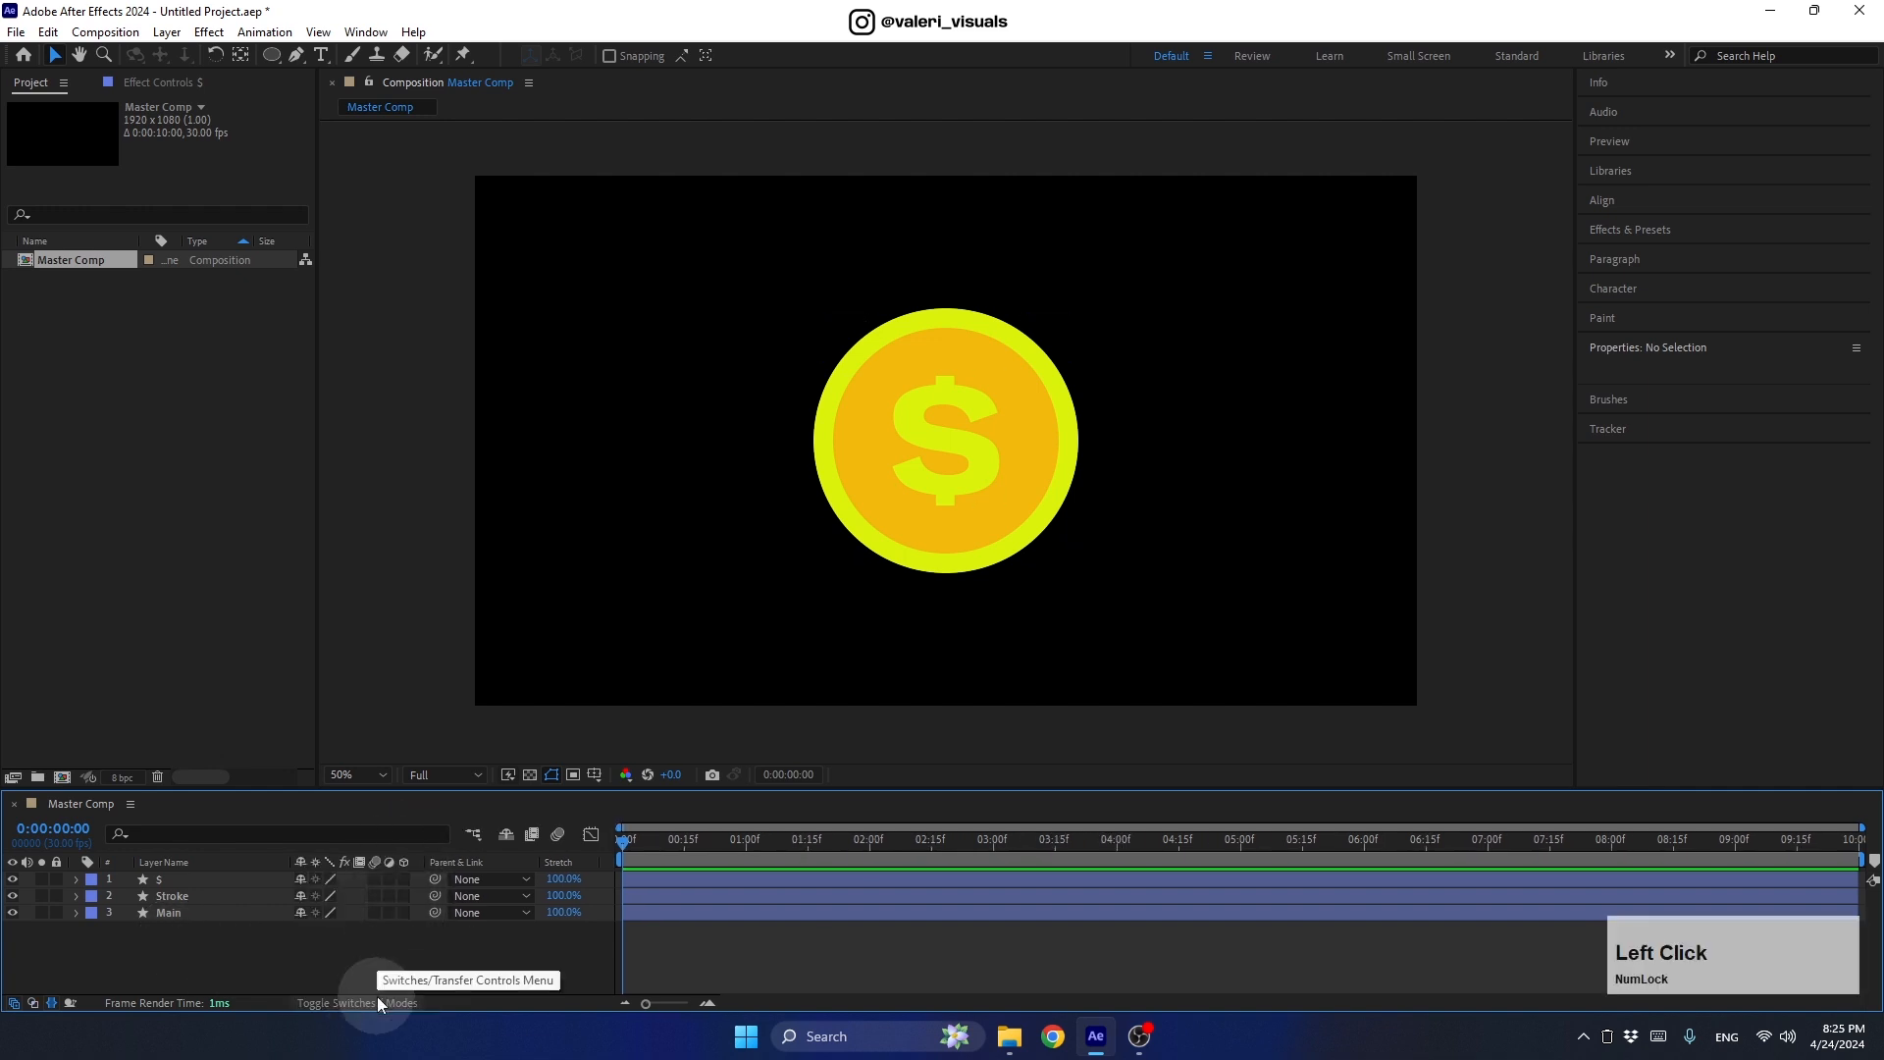
{"action": "left_click_drag", "start_coordinate": [403, 880], "coordinate": [402, 916]}
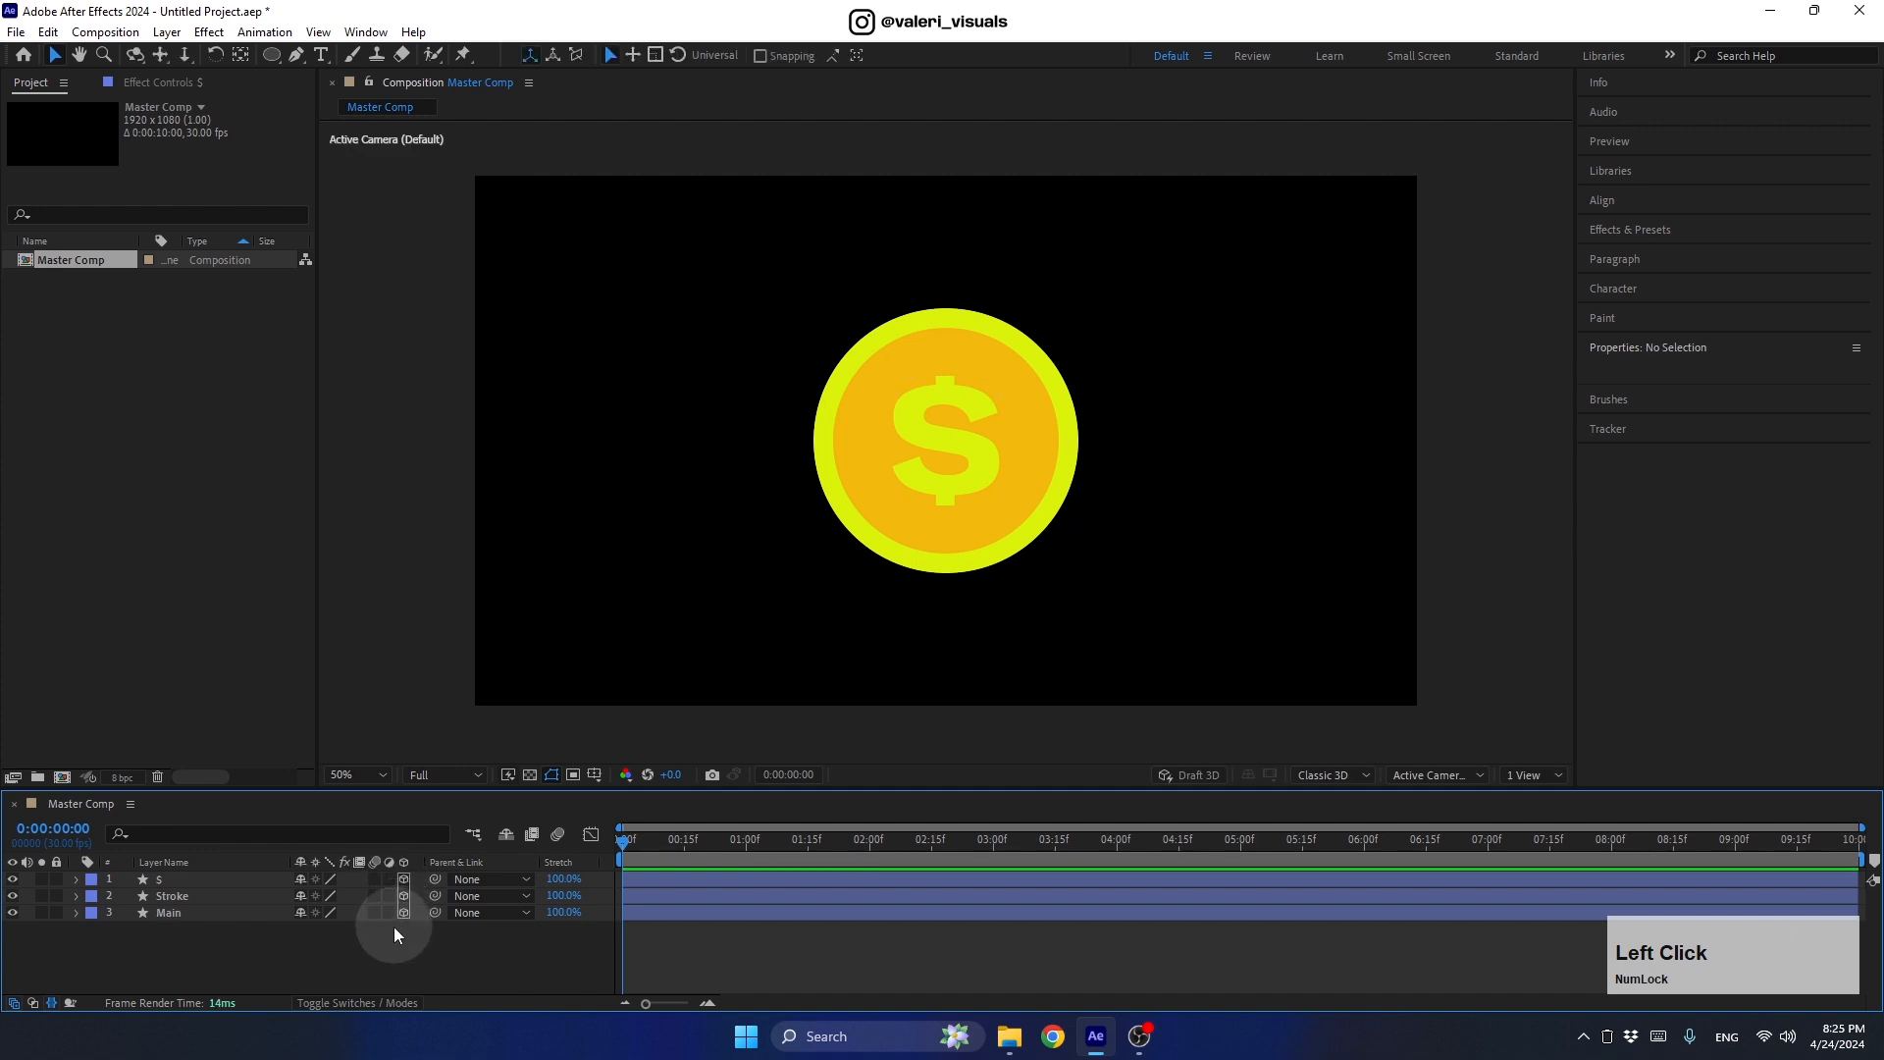
Step: Set the composition's 3D renderer to Cinema 4D in the composition settings
{"action": "left_click", "coordinate": [1341, 776]}
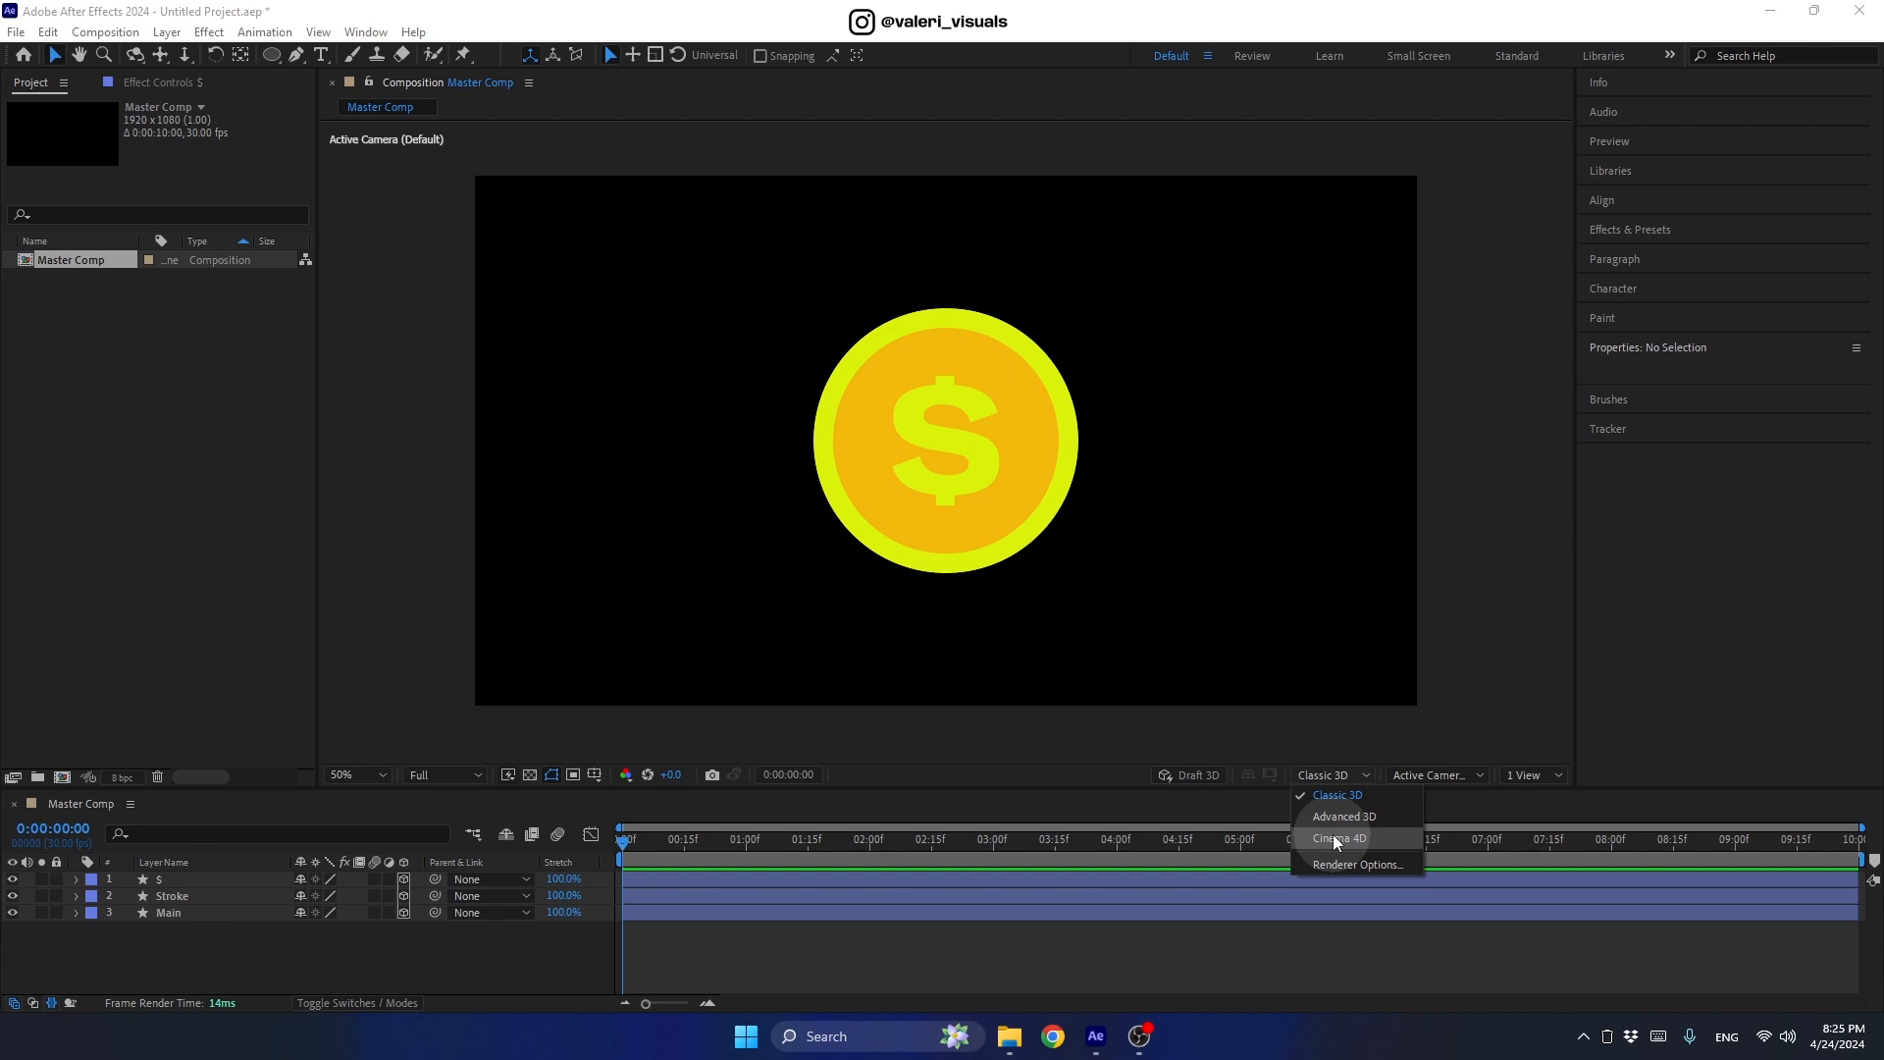
{"action": "left_click", "coordinate": [954, 746]}
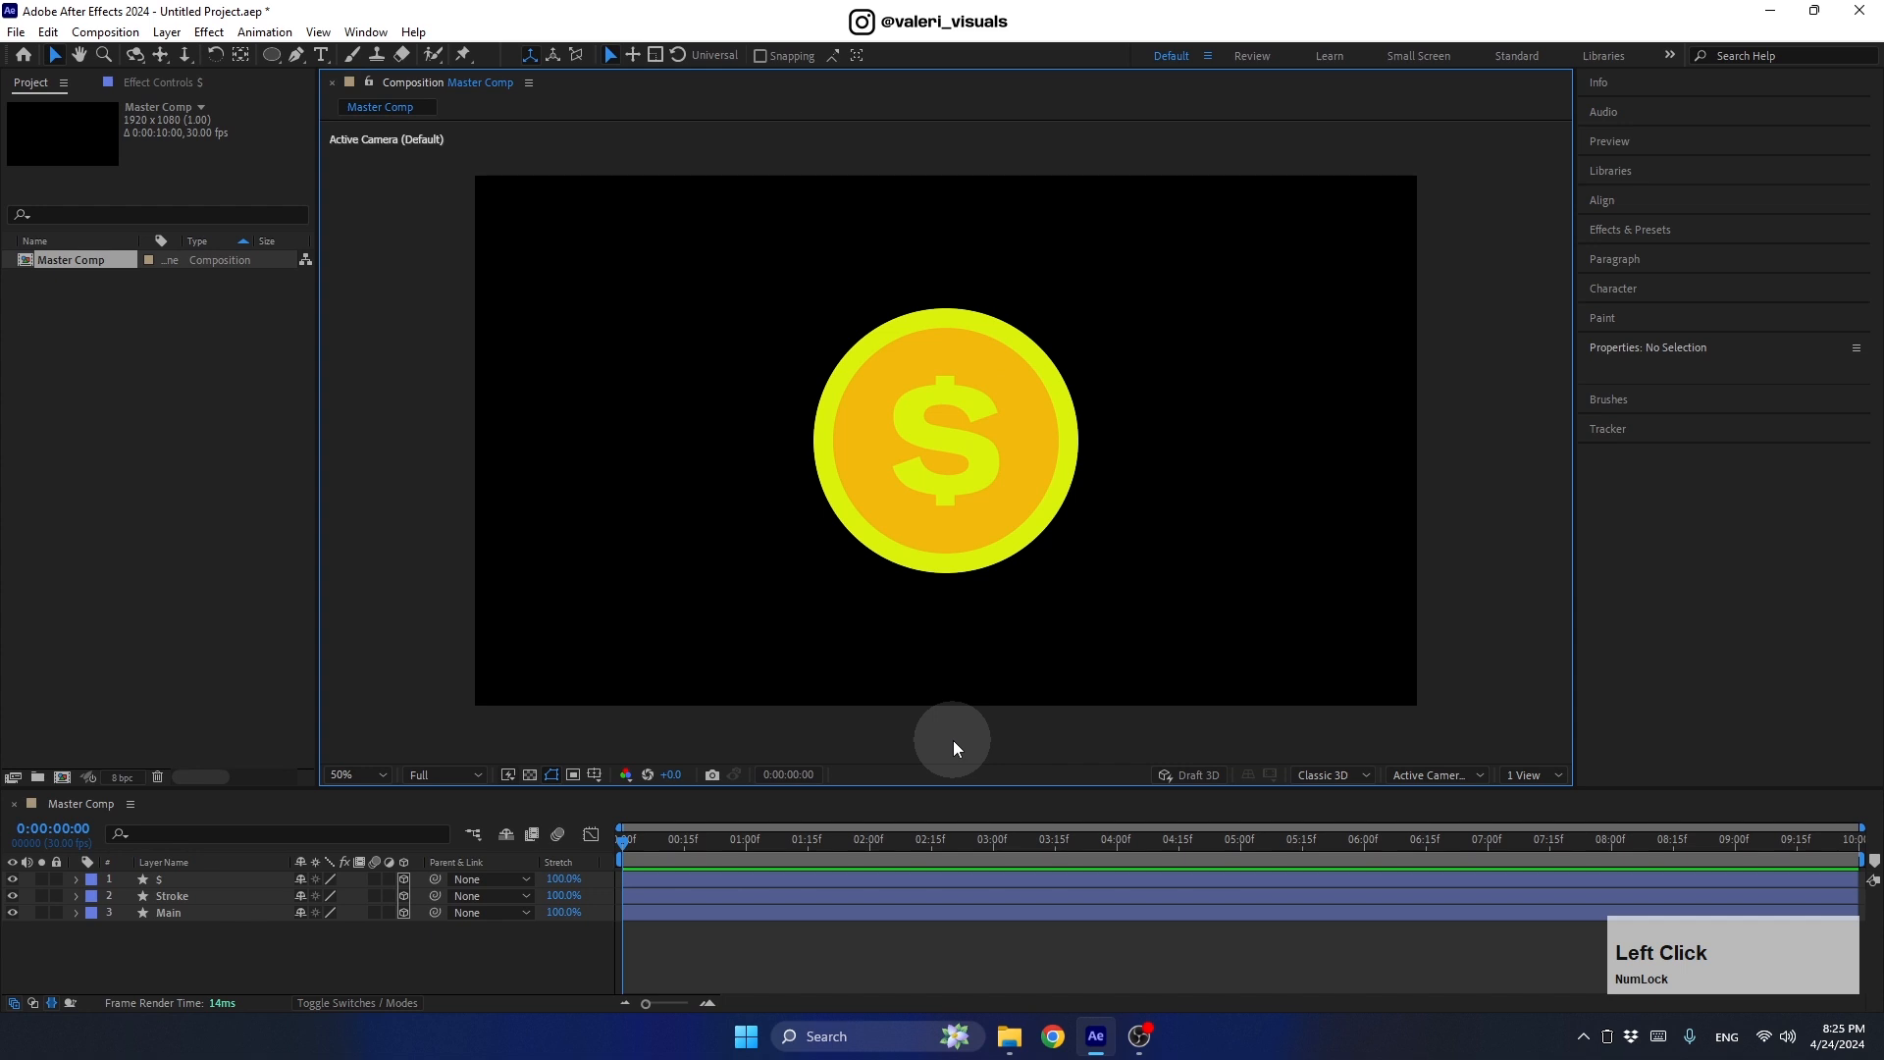
{"action": "key", "text": "ctrl+k"}
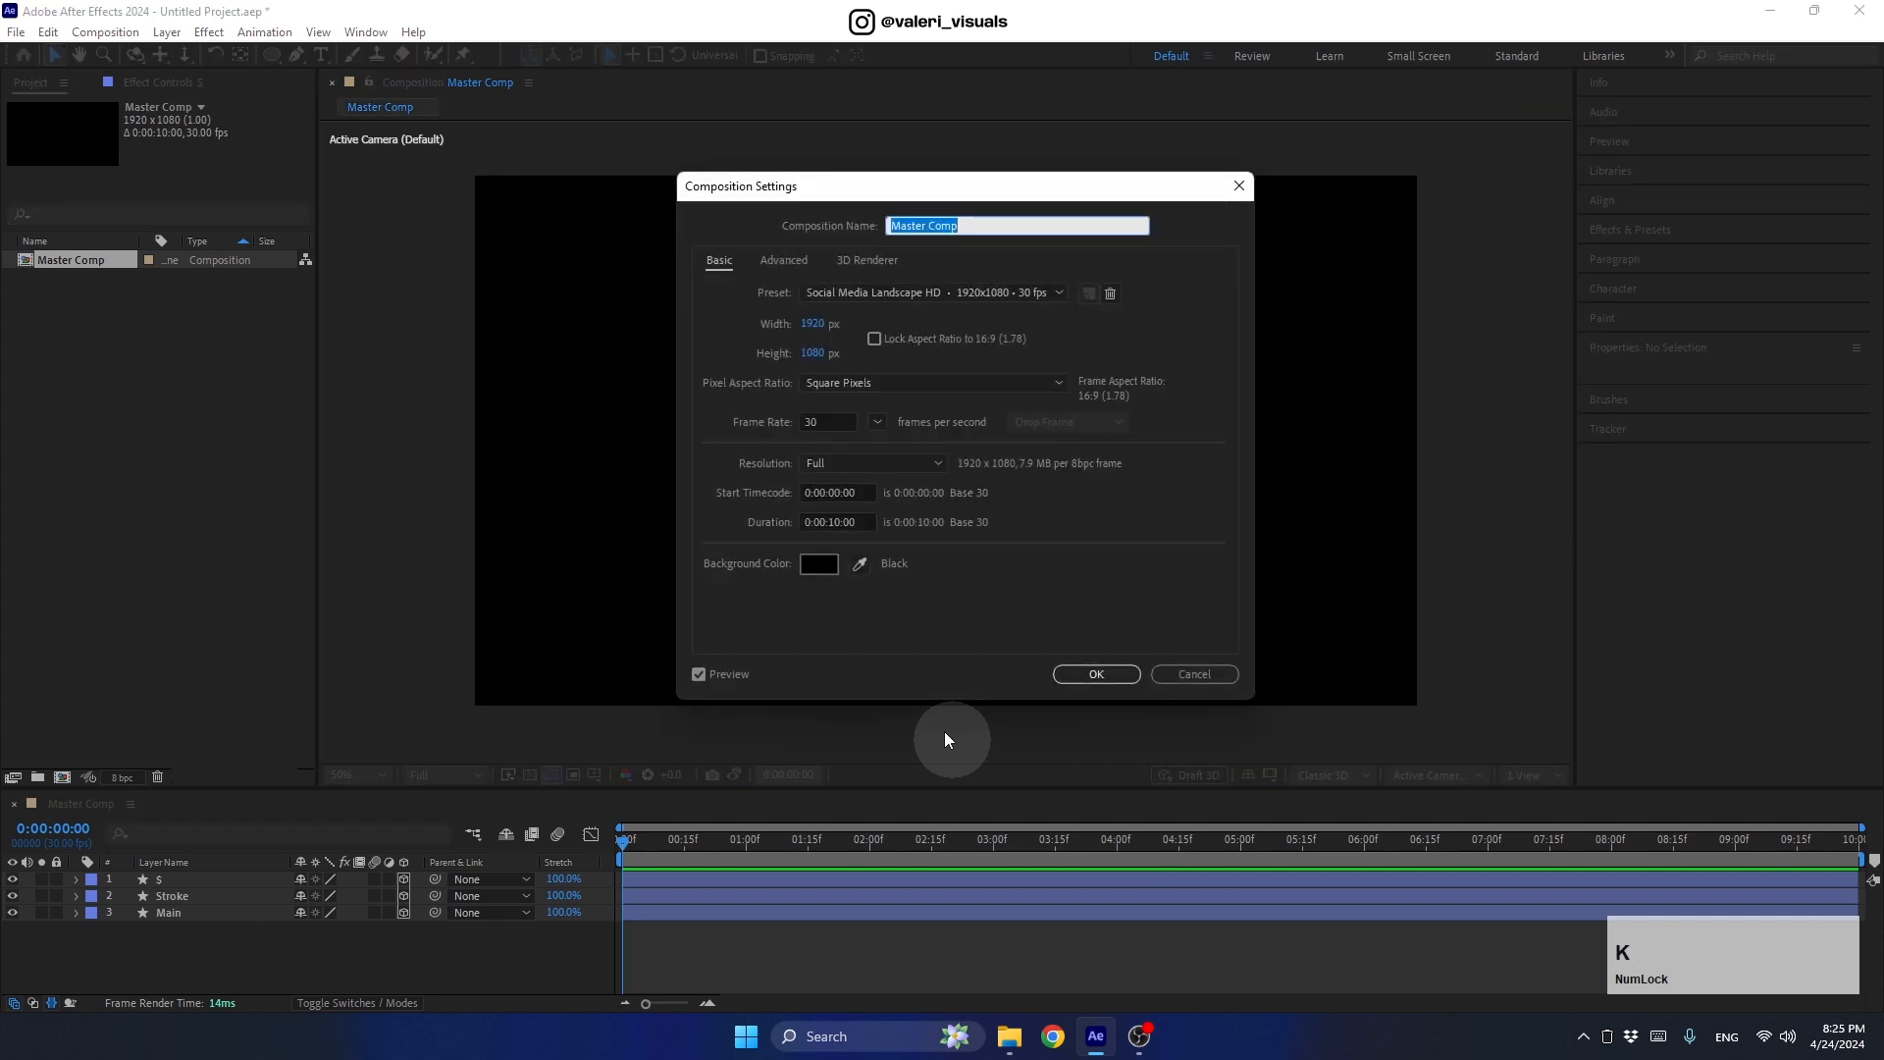
{"action": "left_click", "coordinate": [850, 257]}
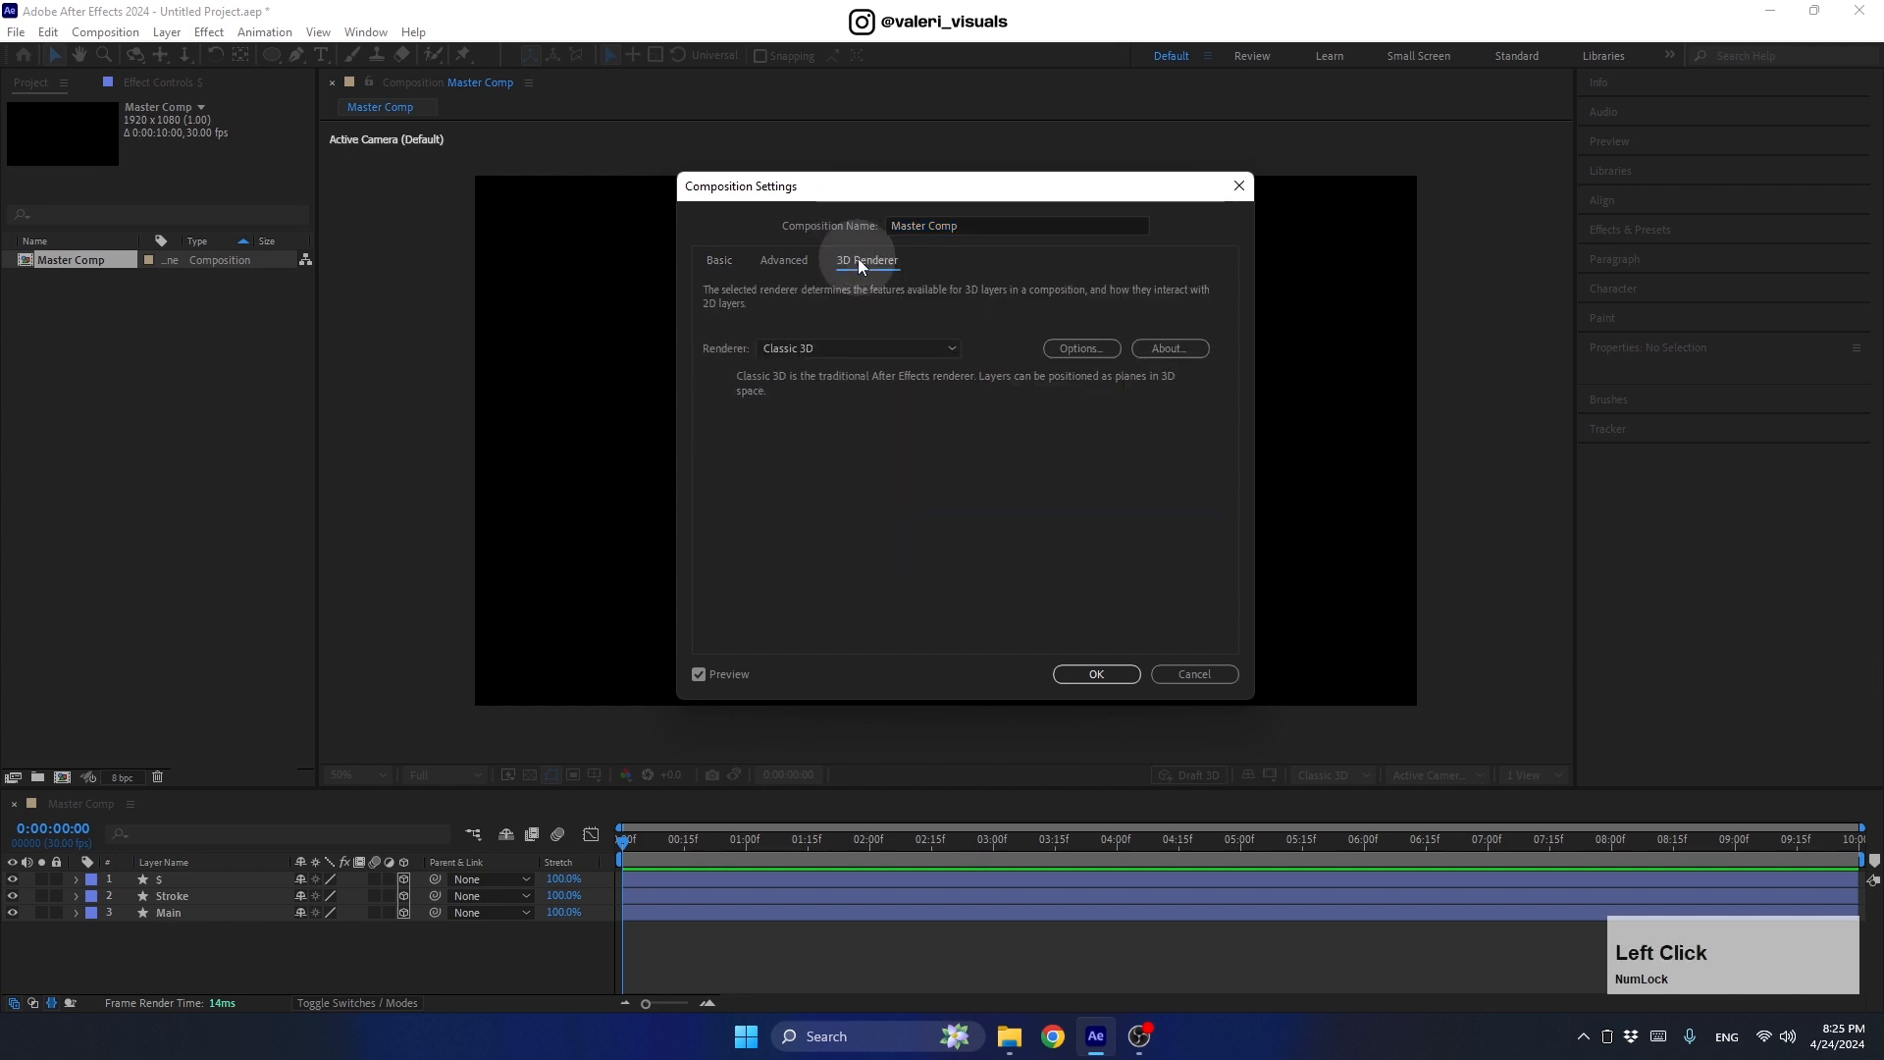
{"action": "left_click", "coordinate": [838, 348]}
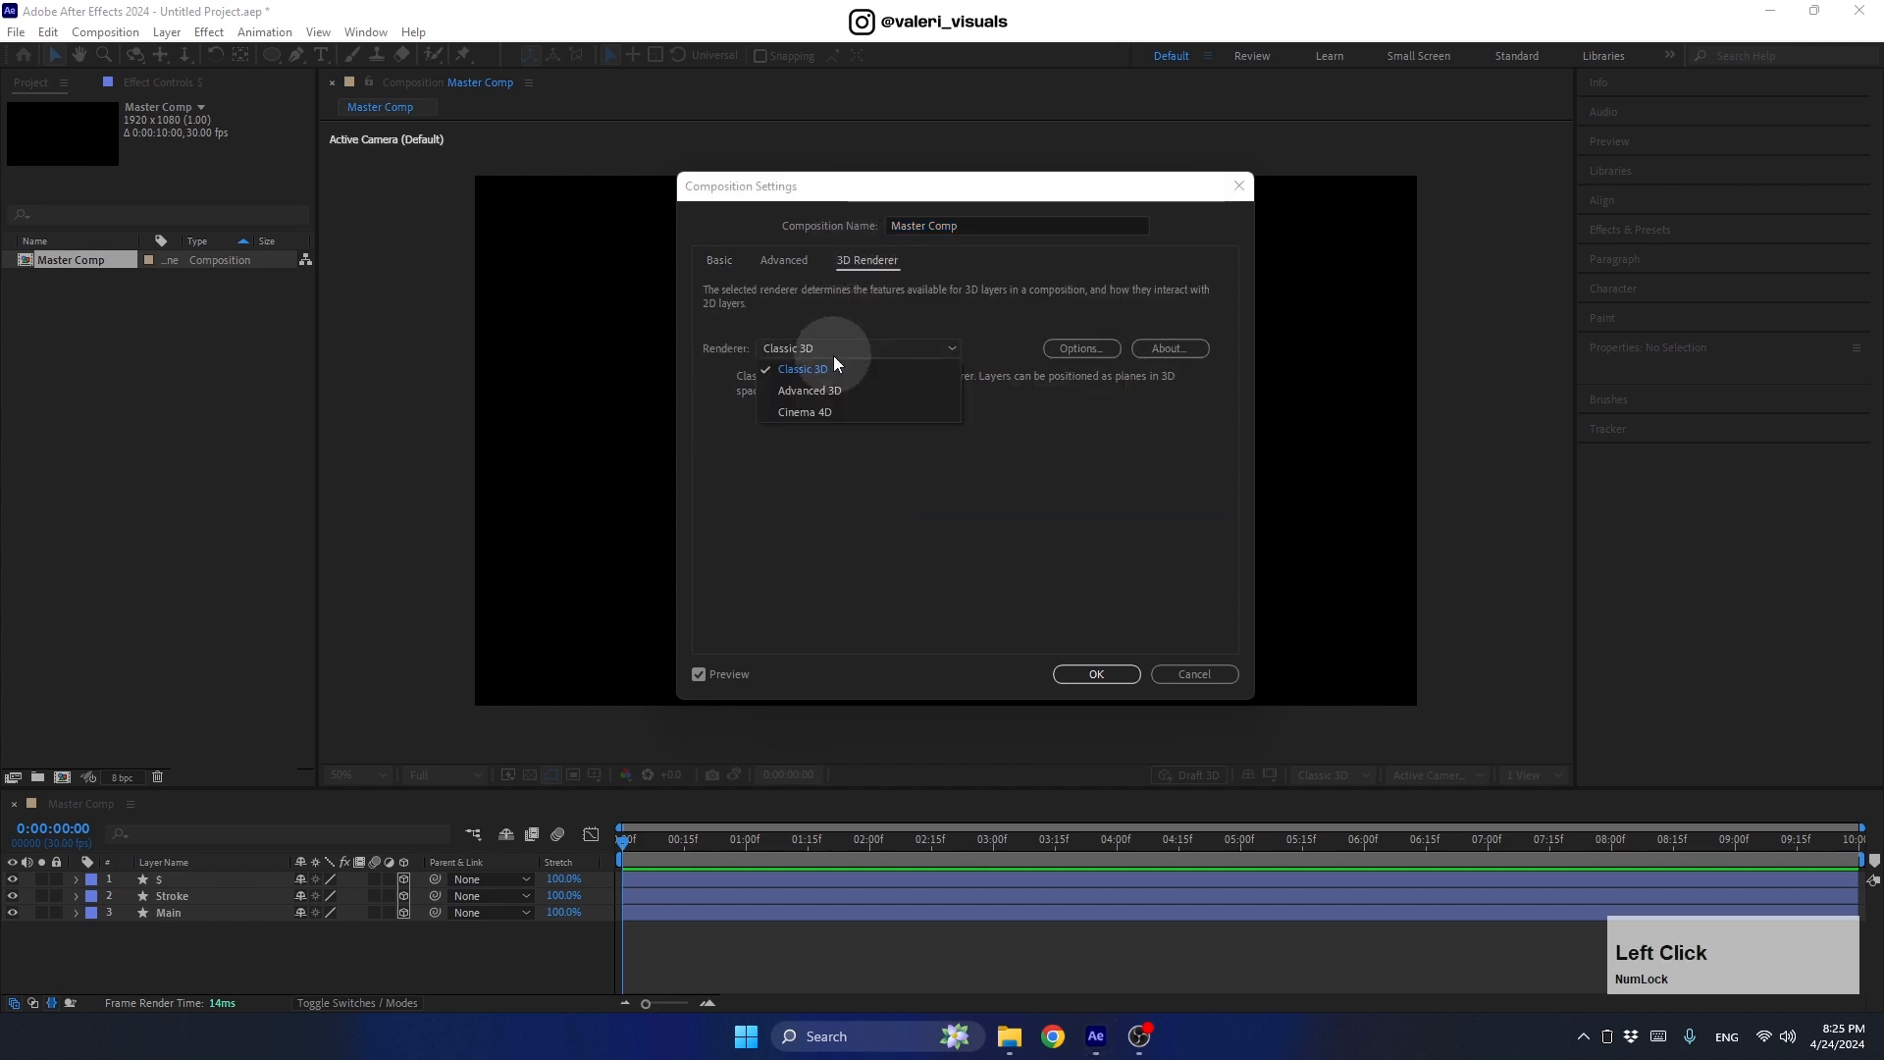
{"action": "left_click", "coordinate": [809, 412]}
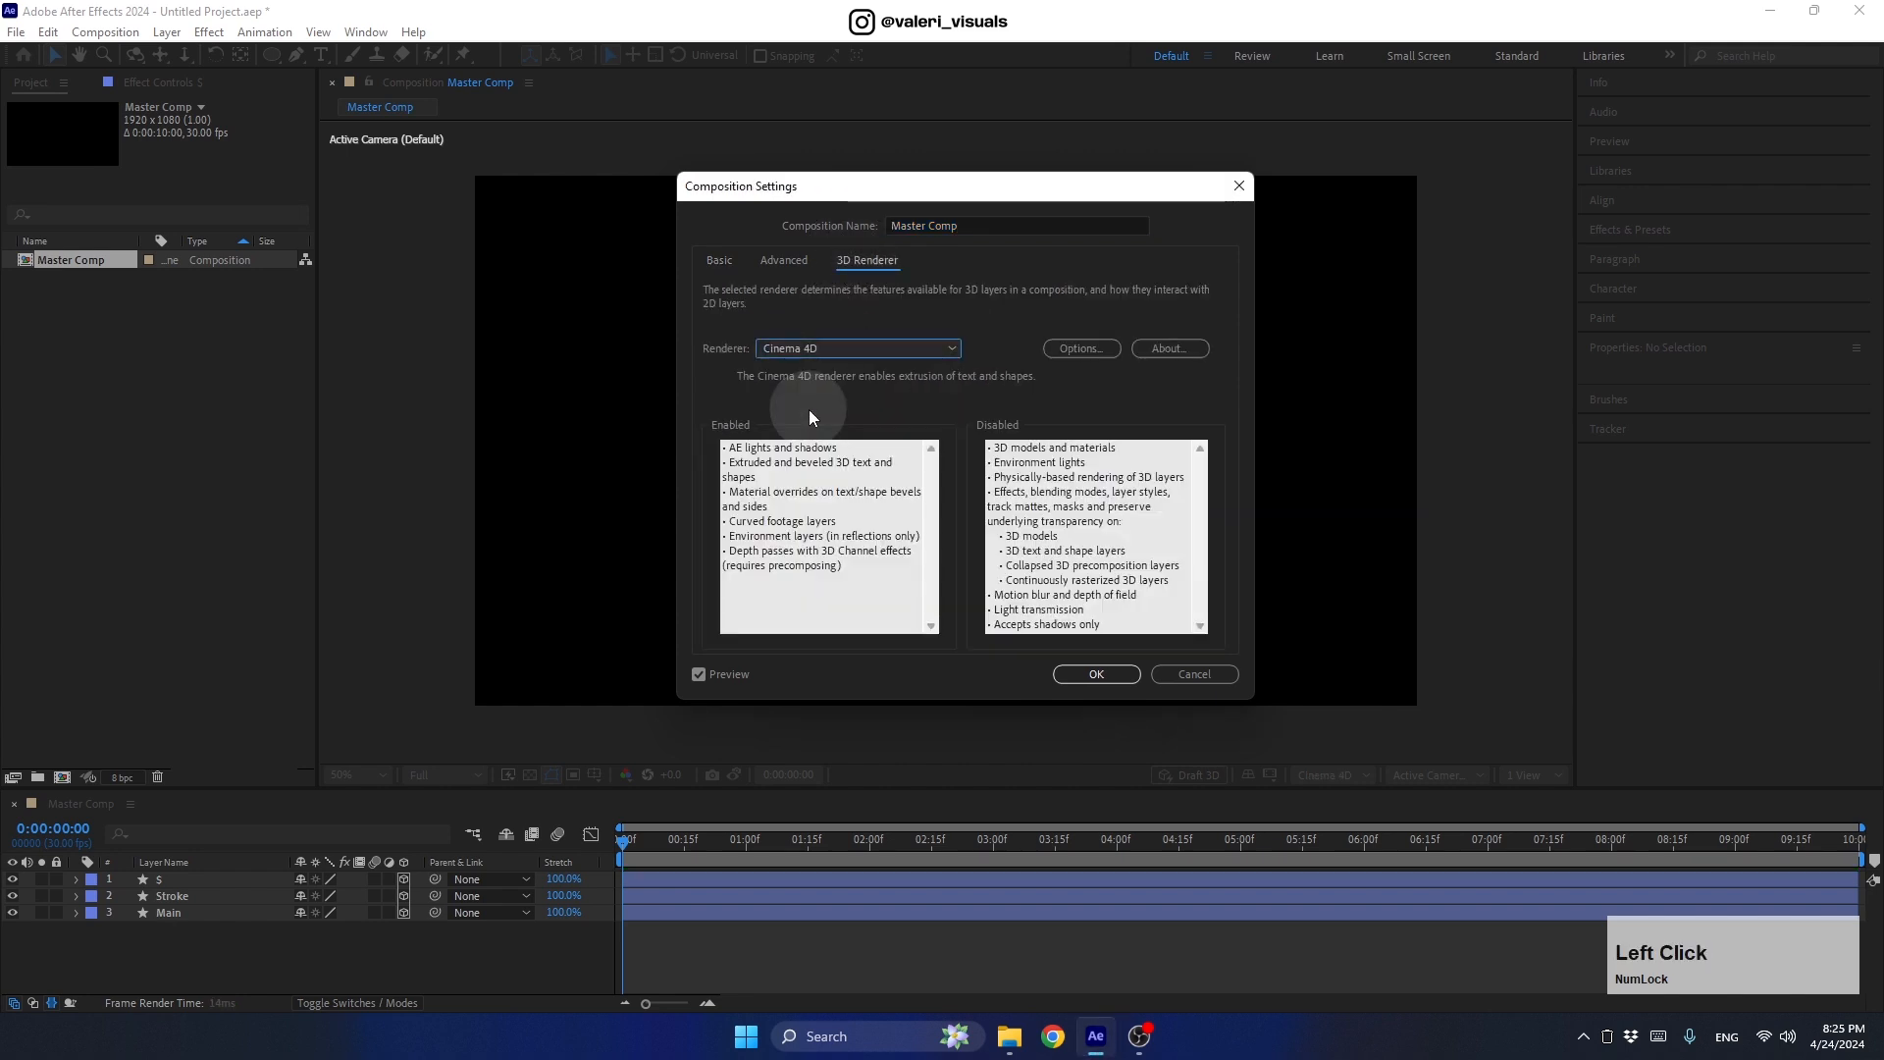
{"action": "left_click", "coordinate": [1064, 674]}
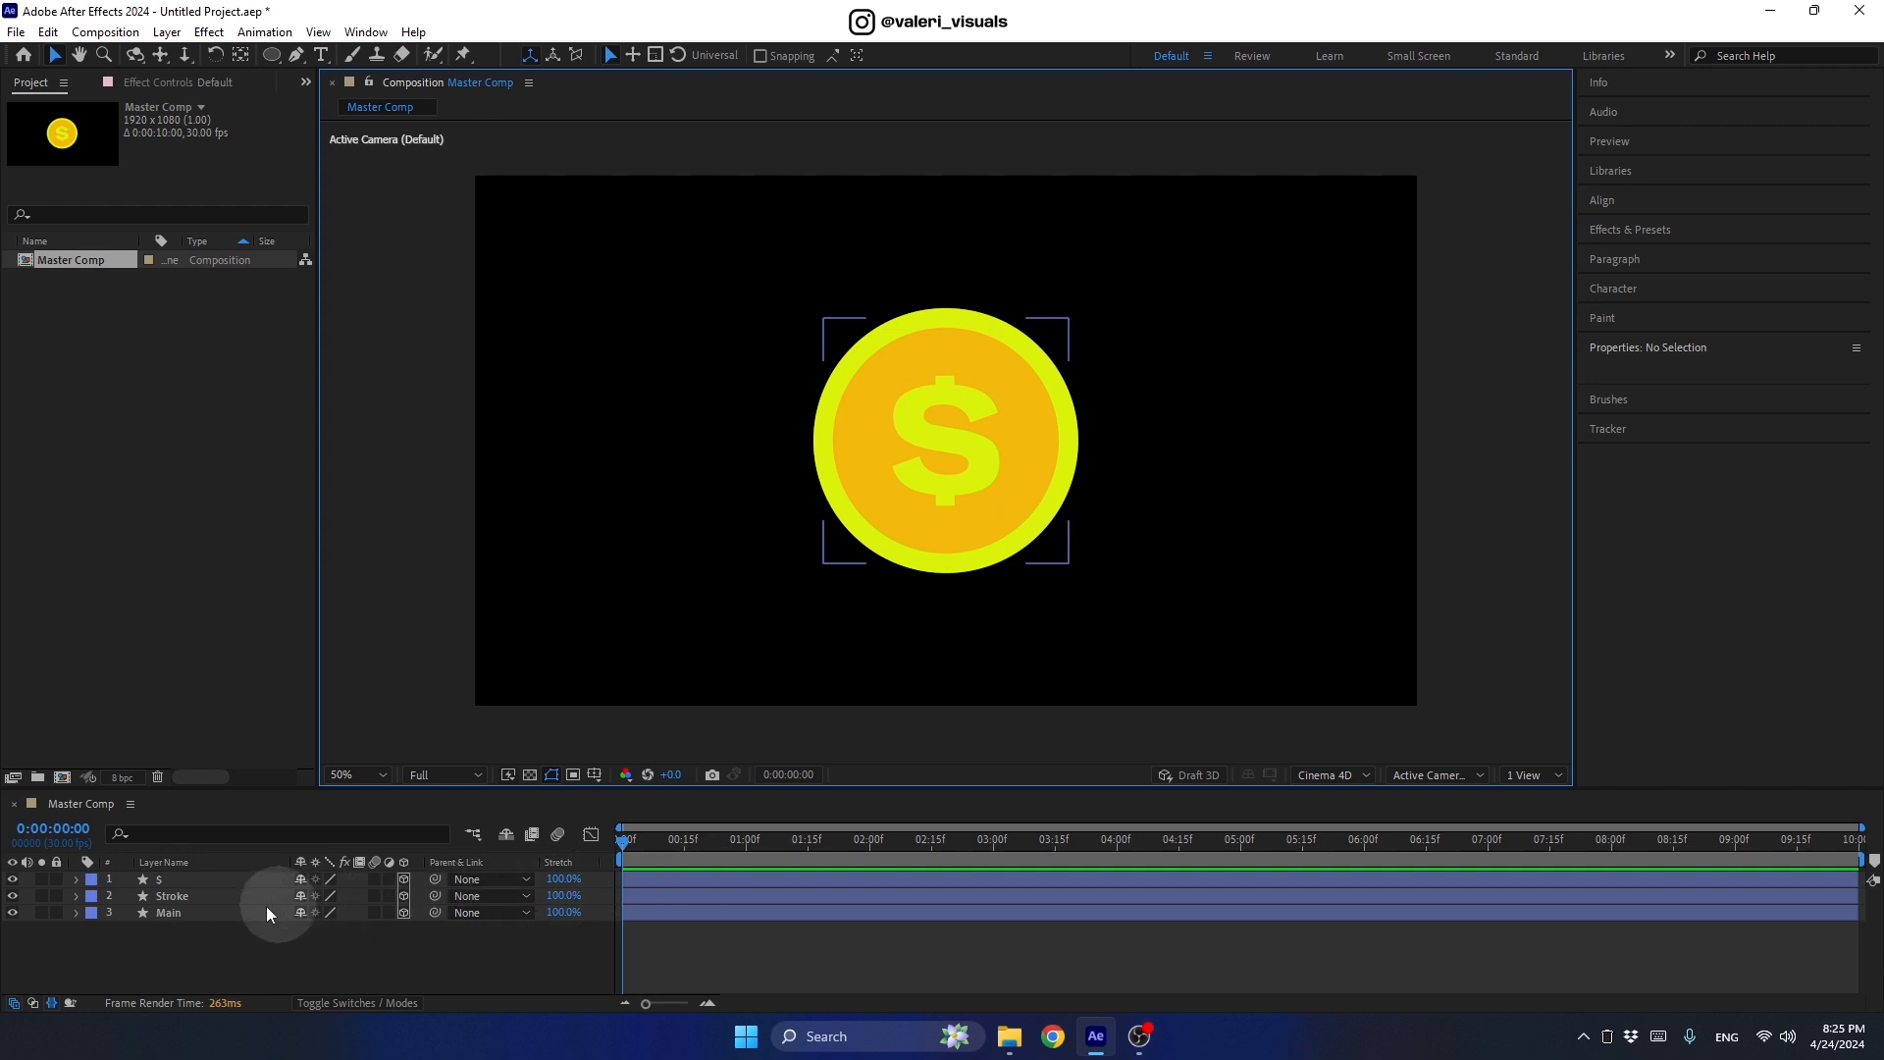
{"action": "left_click", "coordinate": [239, 946]}
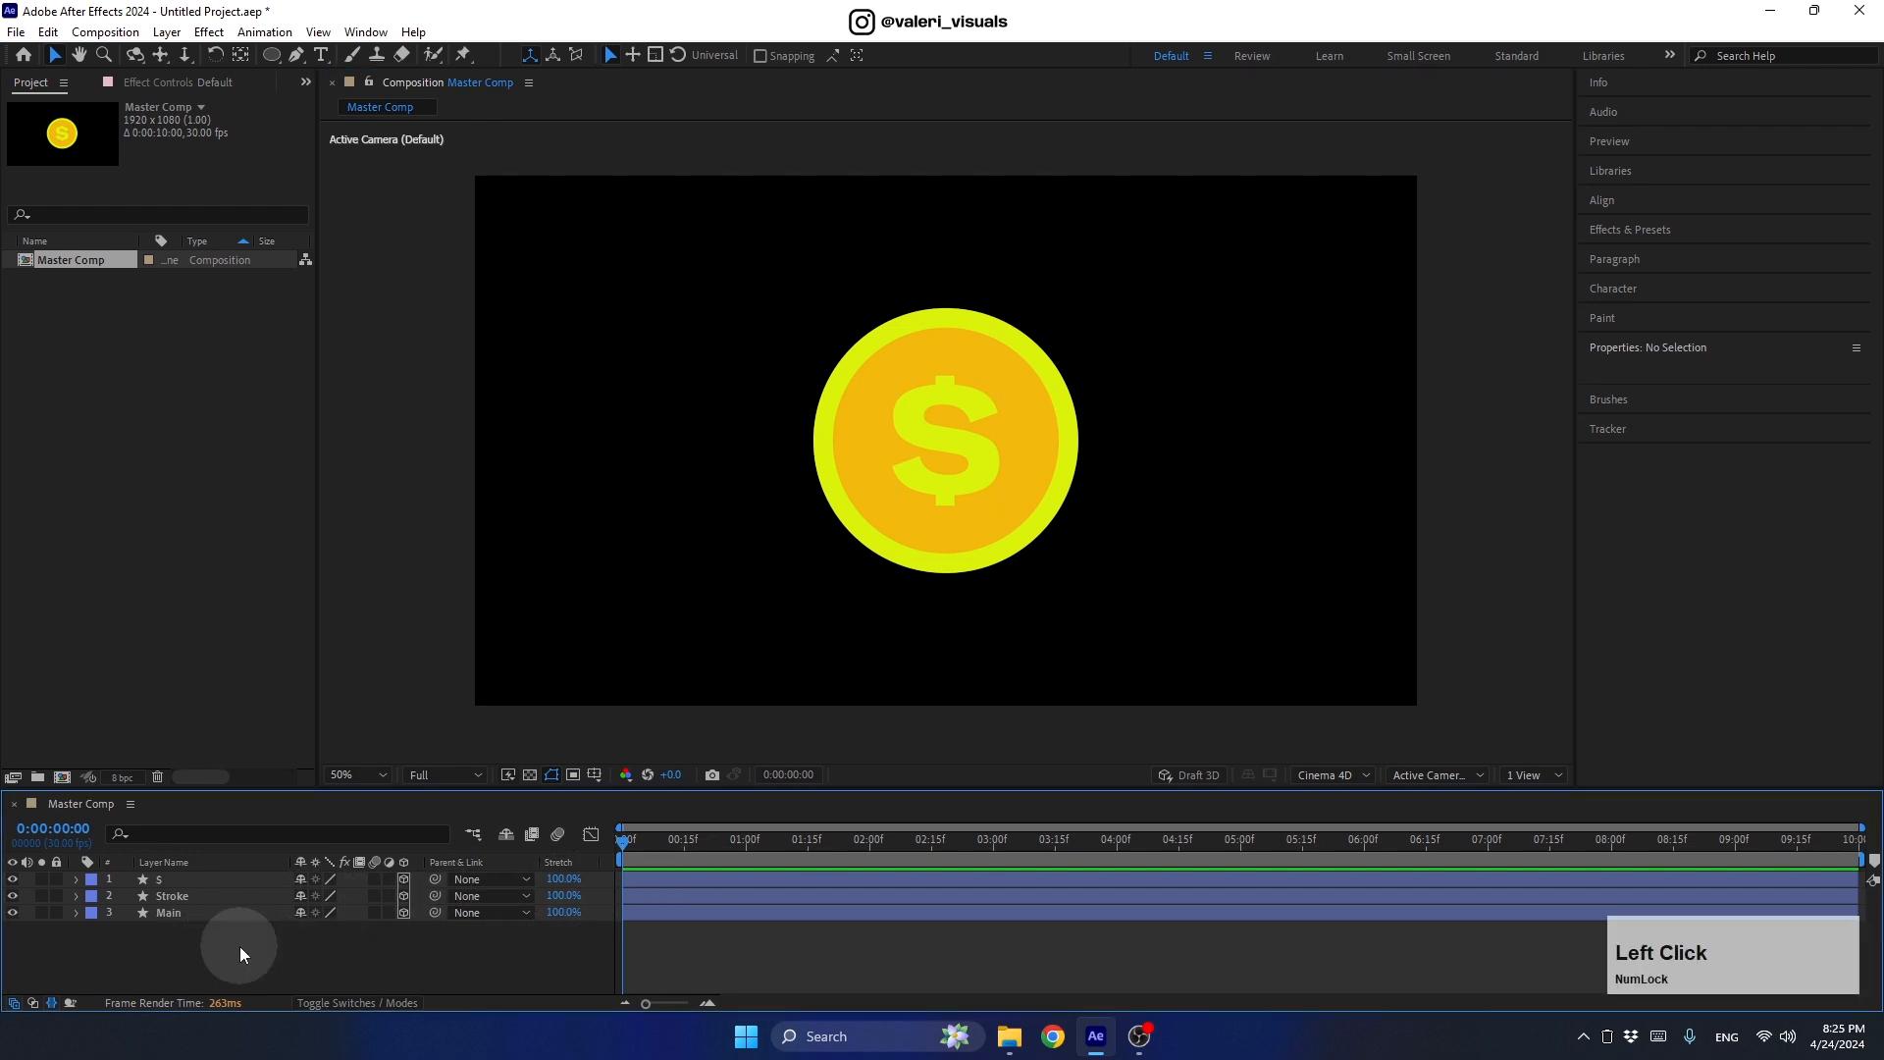
Step: Filter the layer properties by "dept" and enlarge the timeline area to show the depth options of all three layers
{"action": "left_click", "coordinate": [208, 833]}
{"action": "type", "text": "dept"}
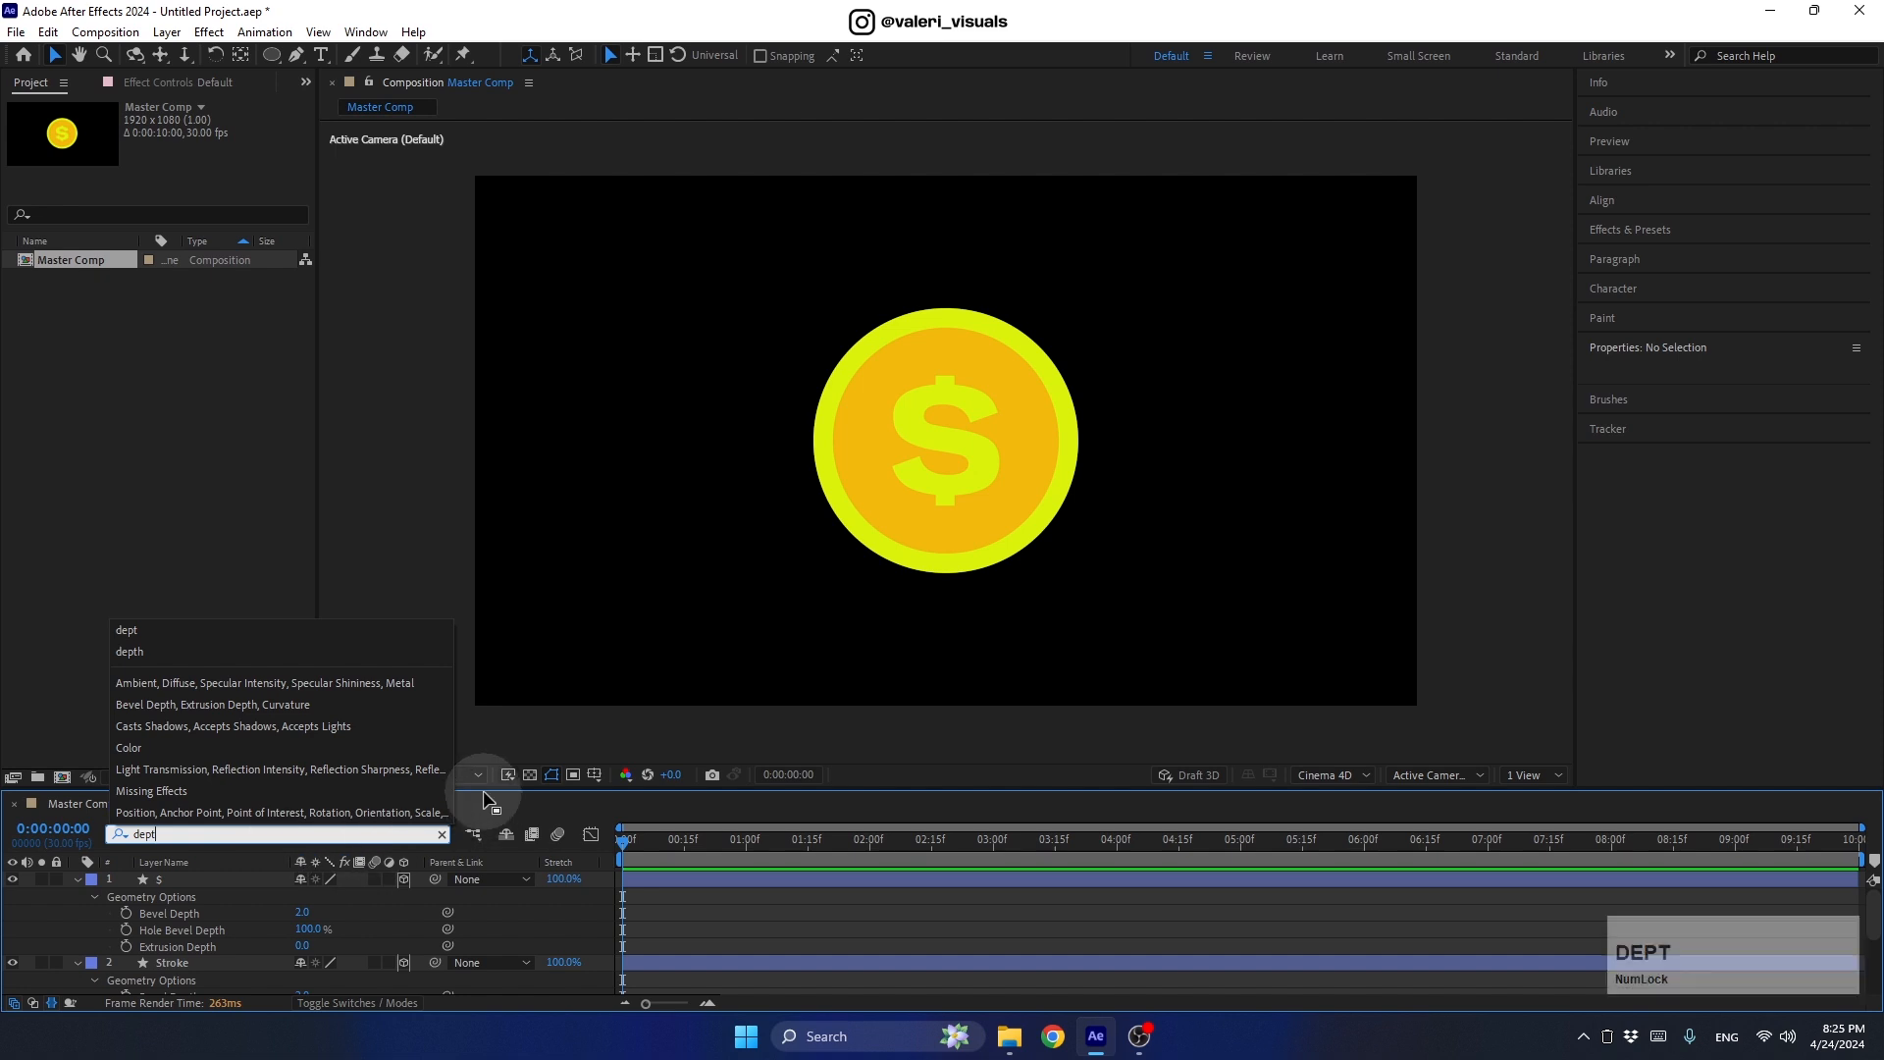
{"action": "left_click_drag", "start_coordinate": [479, 789], "coordinate": [477, 647]}
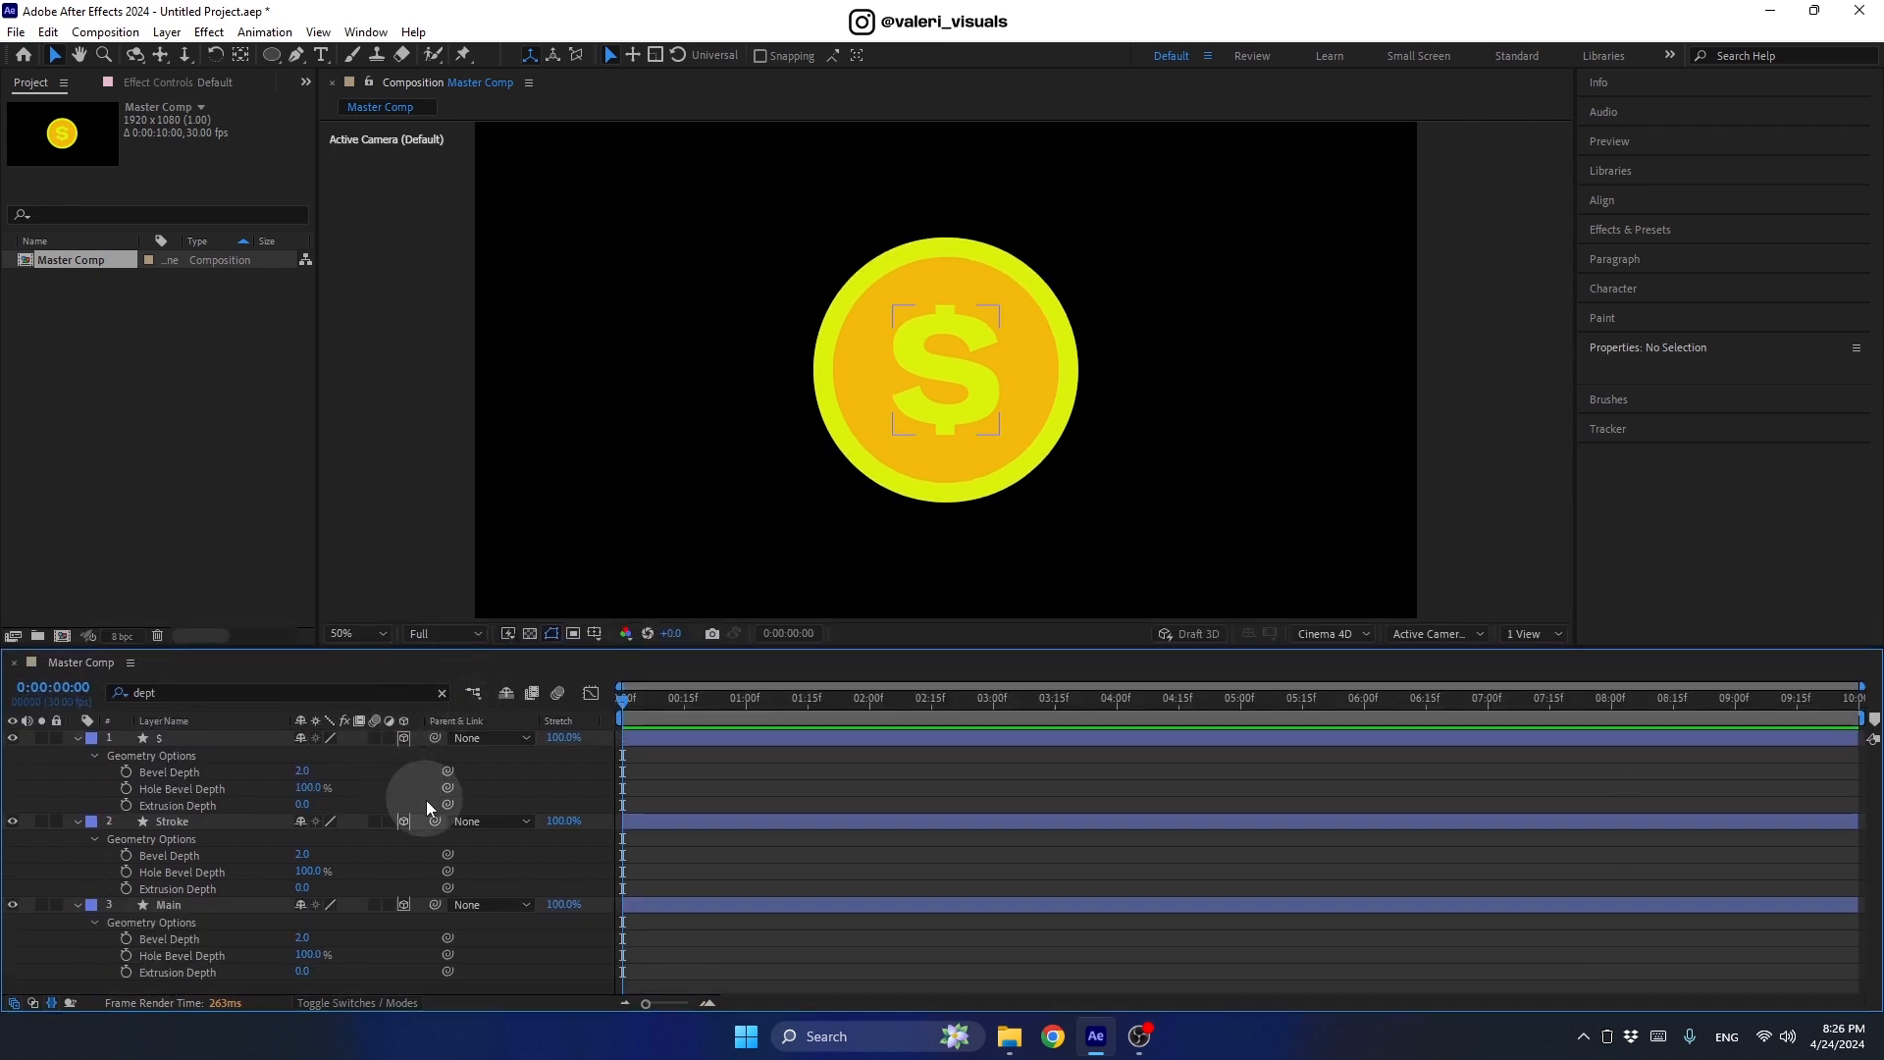
Step: Switch the composition's 3D view to Custom View 1 and magnify it to 100%
{"action": "left_click", "coordinate": [1401, 634]}
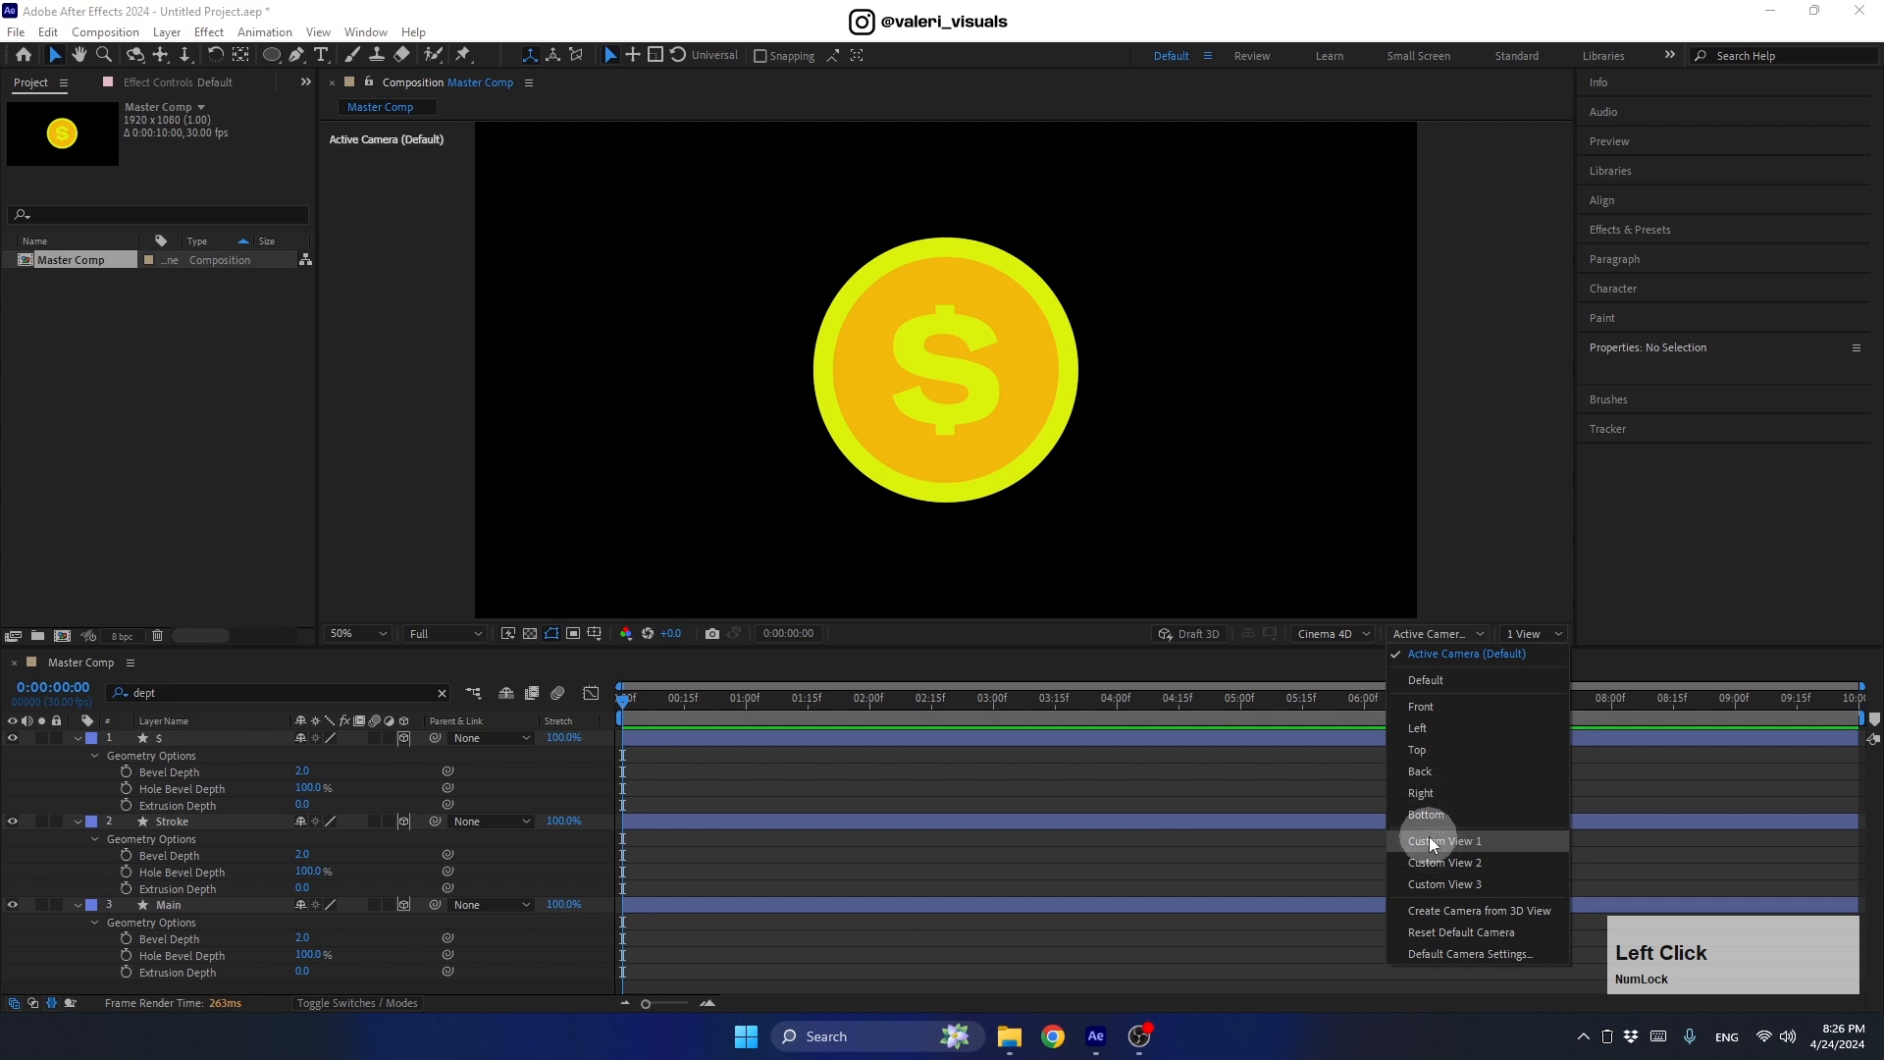
{"action": "left_click", "coordinate": [1429, 836]}
{"action": "scroll", "coordinate": [937, 356], "scroll_direction": "up", "scroll_amount": 2}
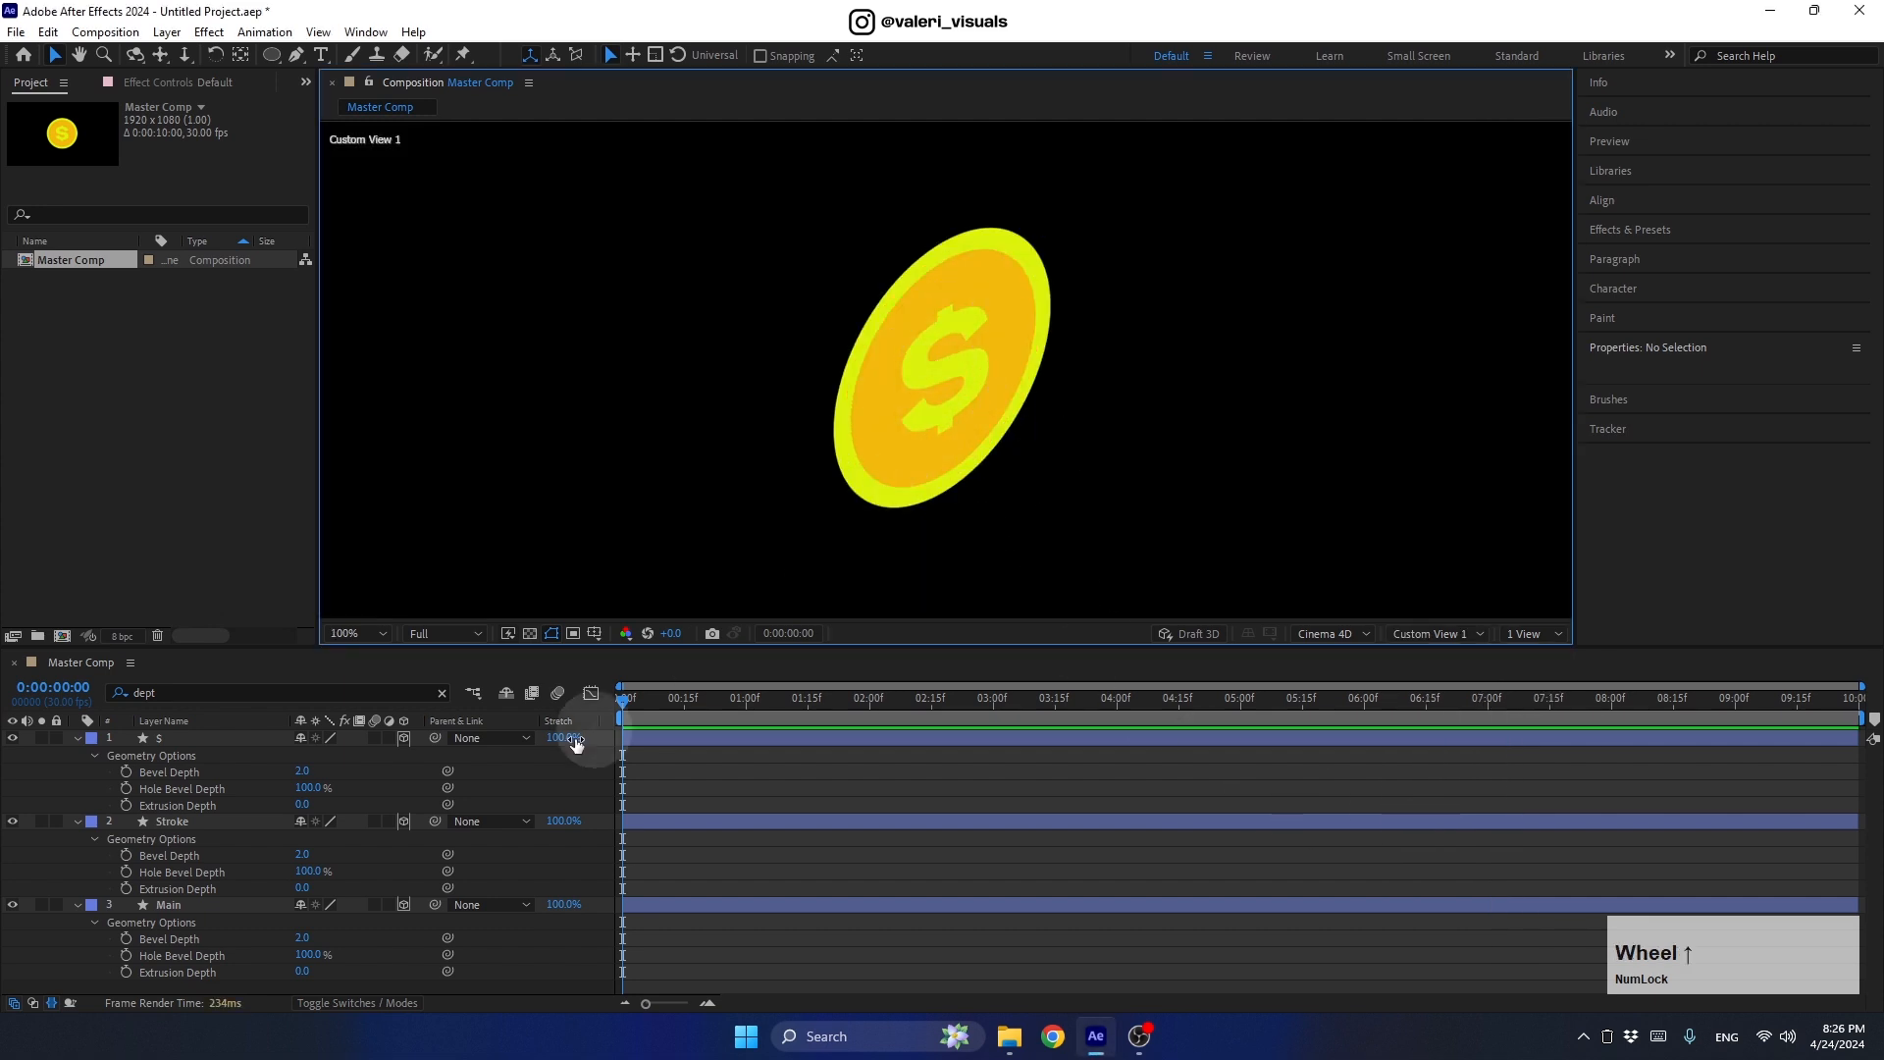
Step: Set the Main layer's extrusion depth to 60
{"action": "left_click", "coordinate": [187, 906]}
{"action": "left_click_drag", "start_coordinate": [304, 974], "coordinate": [404, 976]}
{"action": "type", "text": "60"}
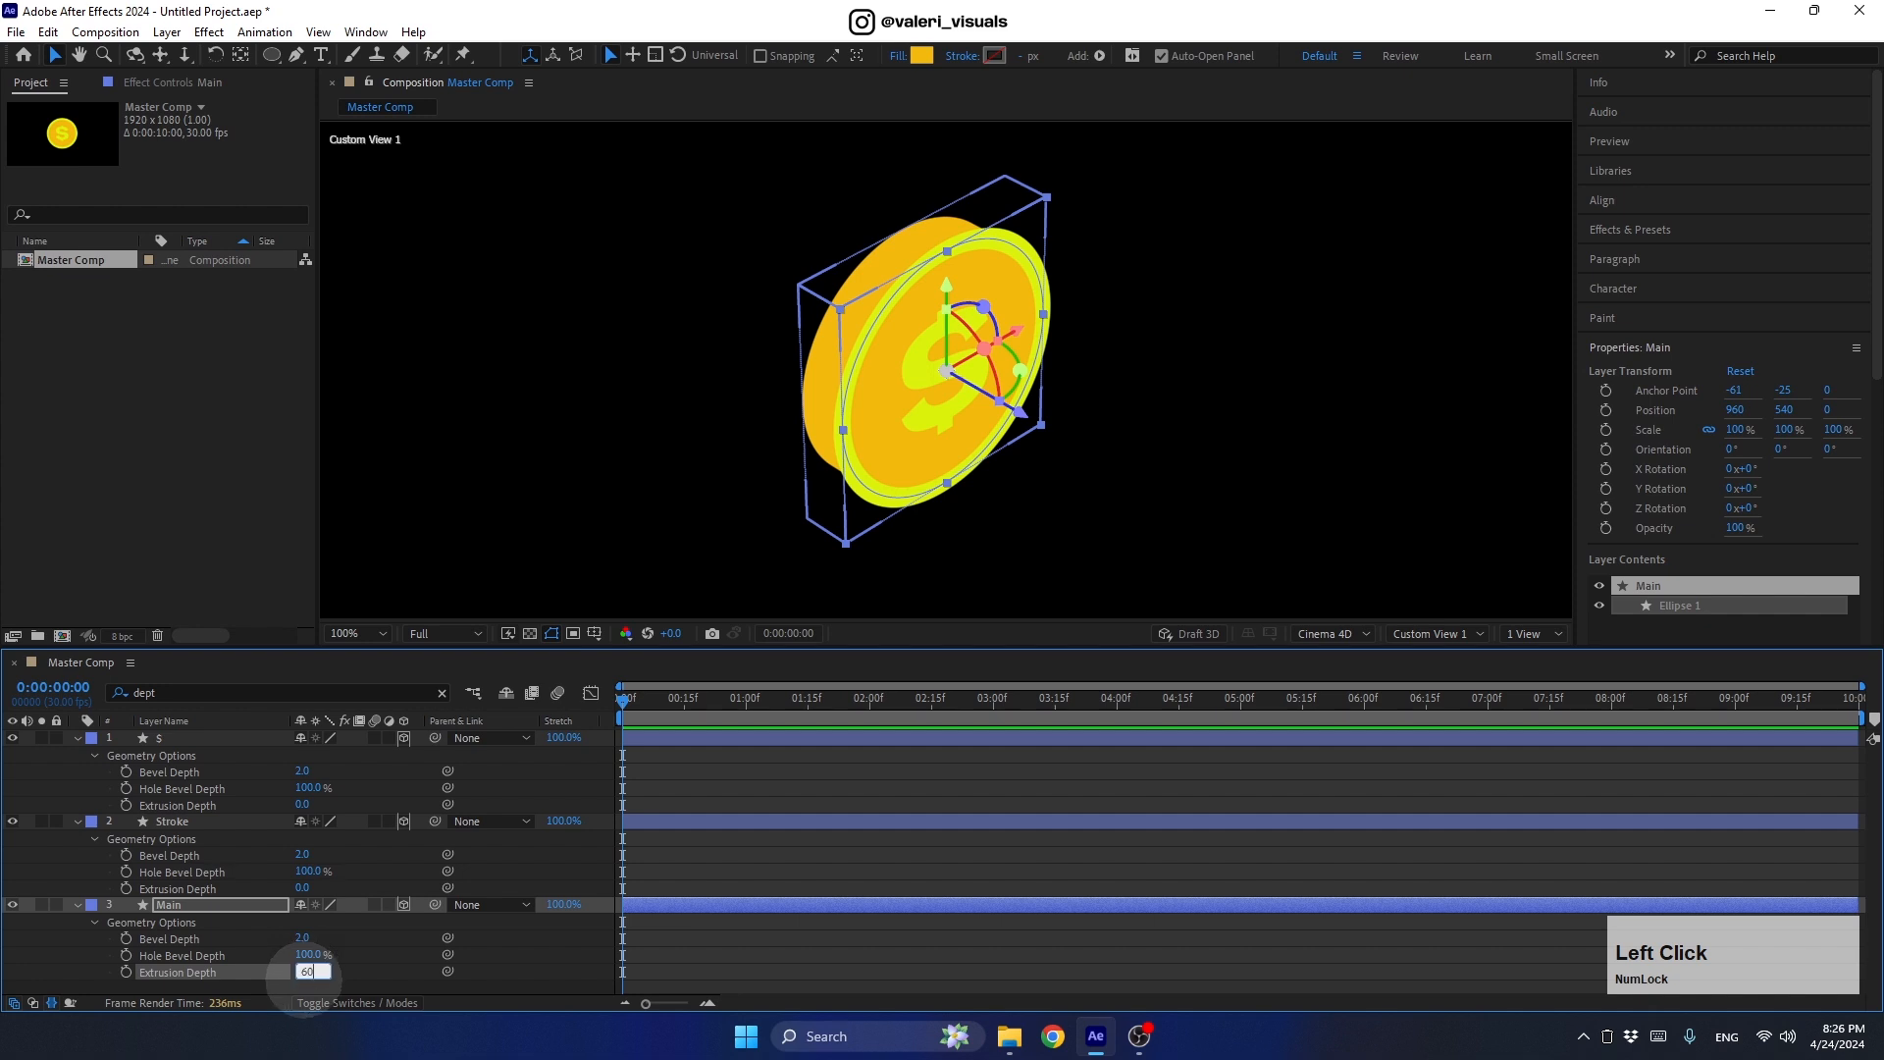
{"action": "key", "text": "Return"}
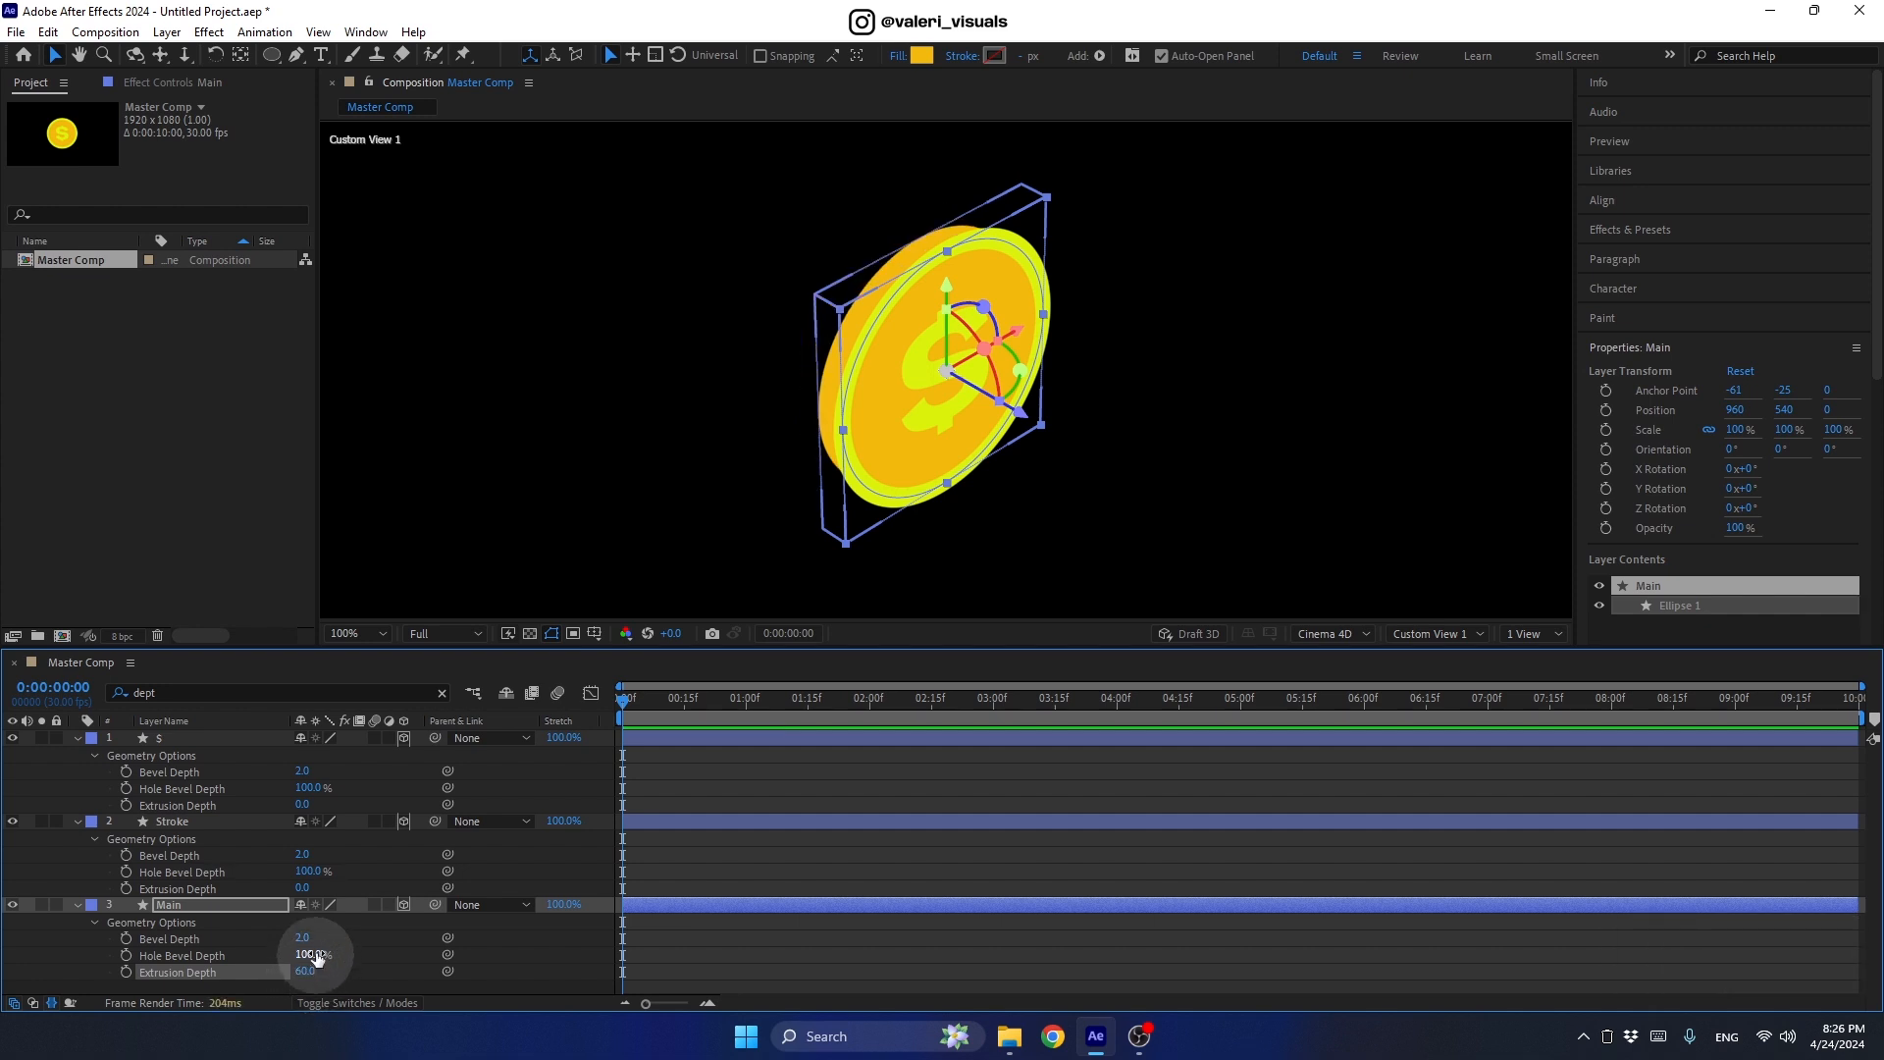
Step: Set the Stroke layer's extrusion depth to 80
{"action": "left_click", "coordinate": [220, 823]}
{"action": "left_click_drag", "start_coordinate": [304, 890], "coordinate": [412, 890]}
{"action": "left_click", "coordinate": [303, 890]}
{"action": "type", "text": "80"}
{"action": "key", "text": "Return"}
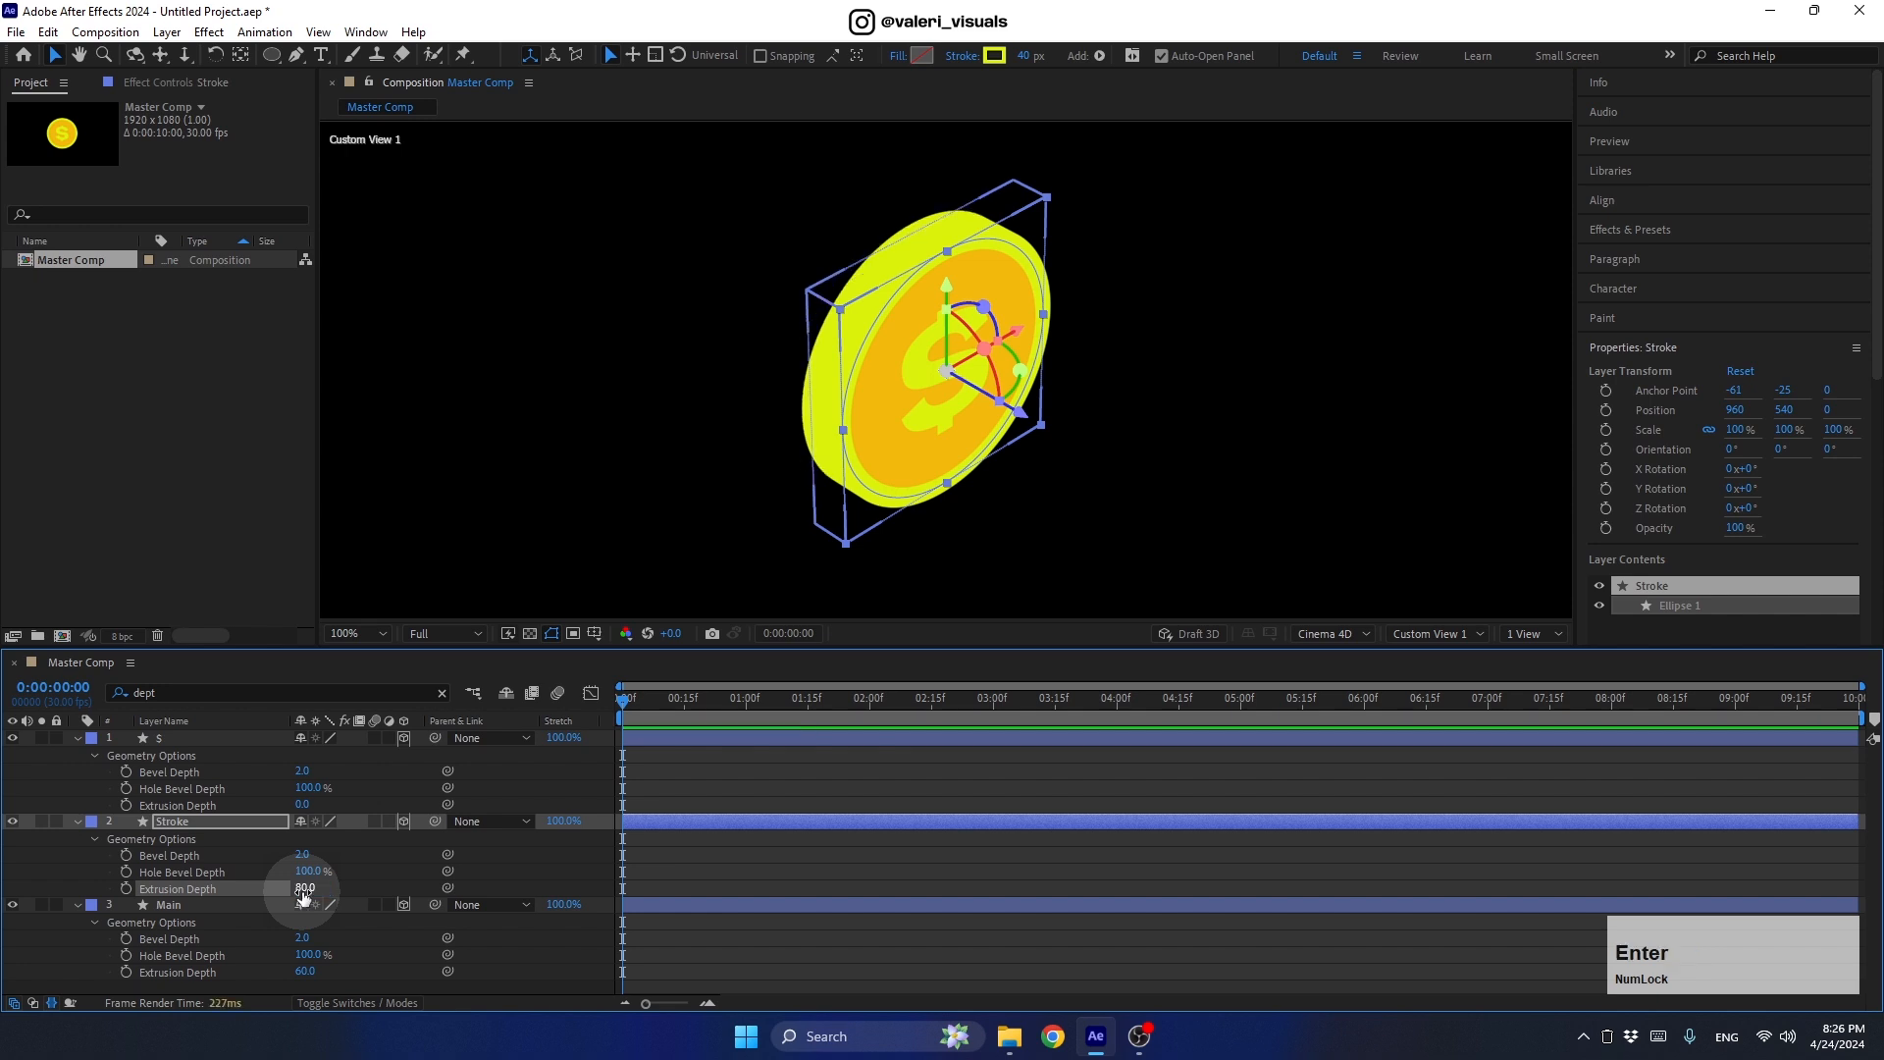
Step: Set the "$" layer's extrusion depth to 20
{"action": "left_click", "coordinate": [300, 805]}
{"action": "type", "text": "20"}
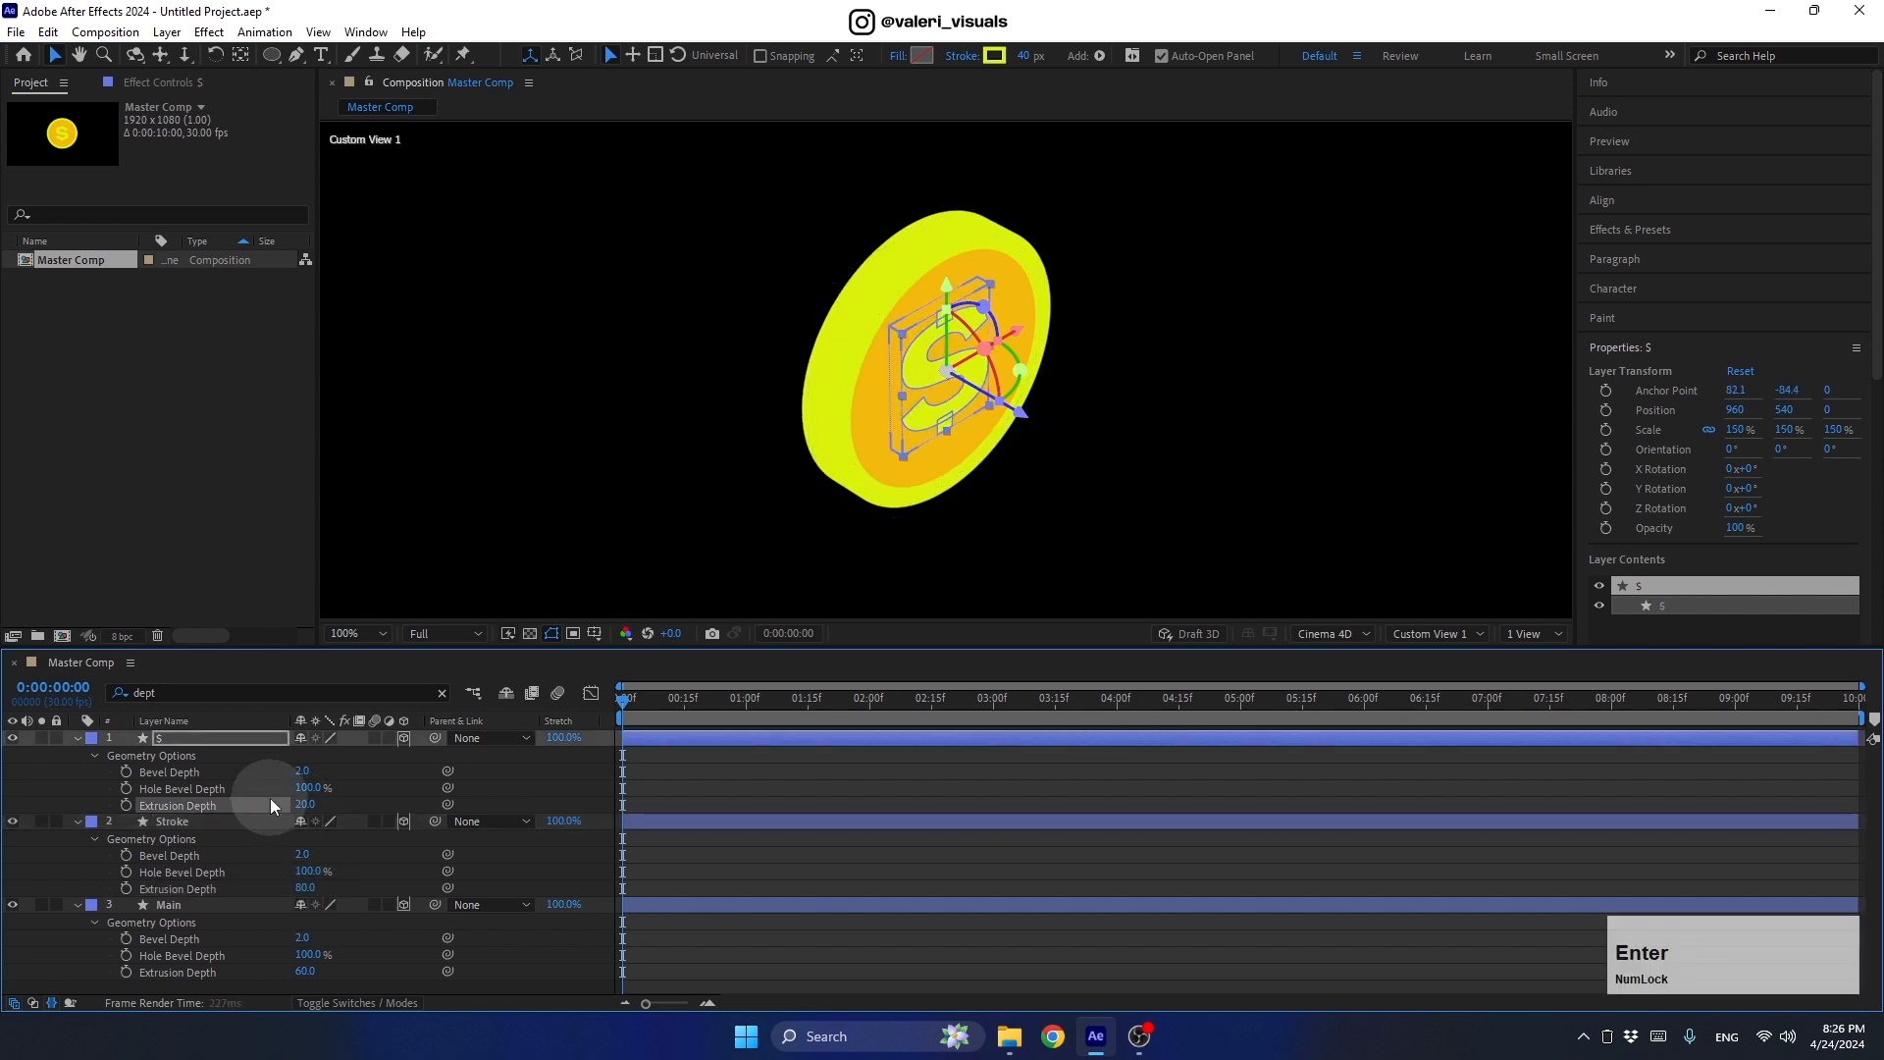
{"action": "key", "text": "Return"}
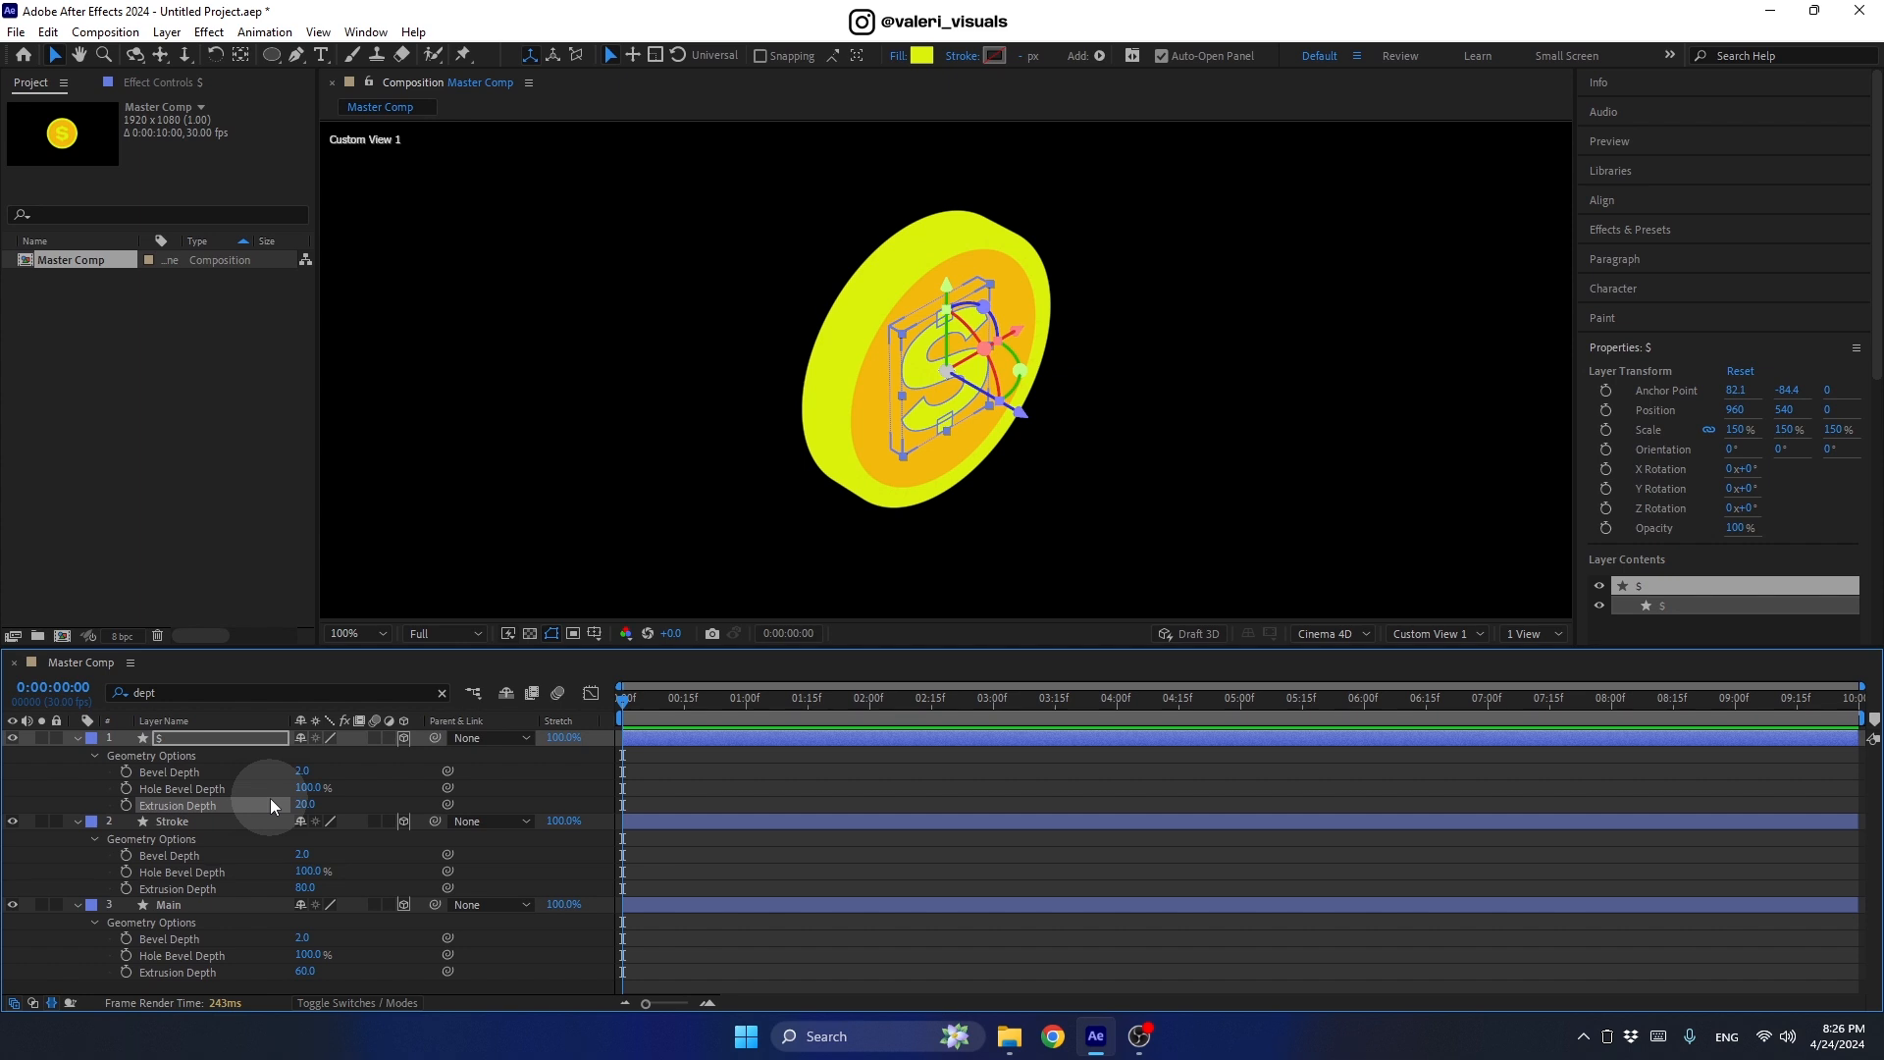
Step: Set the "$" layer's Z position to -10 so it projects from the coin's face
{"action": "scroll", "coordinate": [1043, 352], "scroll_direction": "up", "scroll_amount": 2}
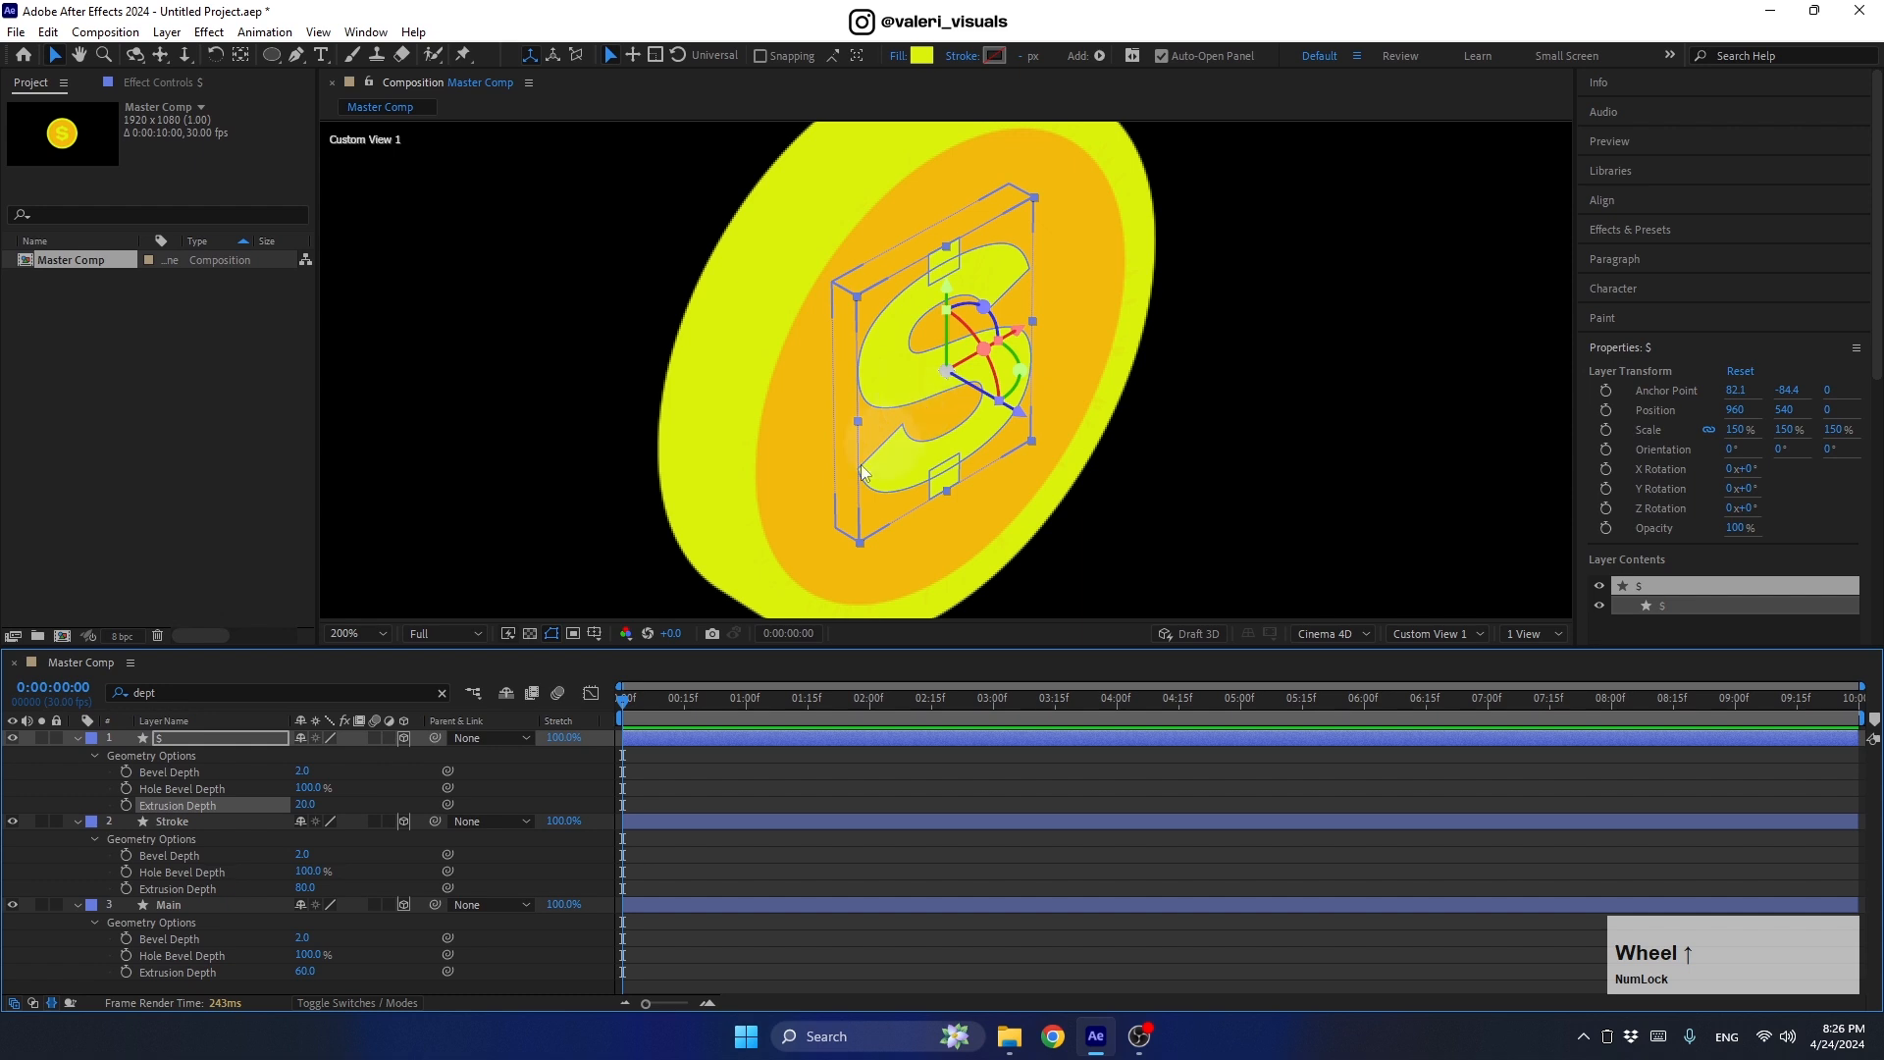
{"action": "left_click", "coordinate": [245, 739]}
{"action": "key", "text": "p"}
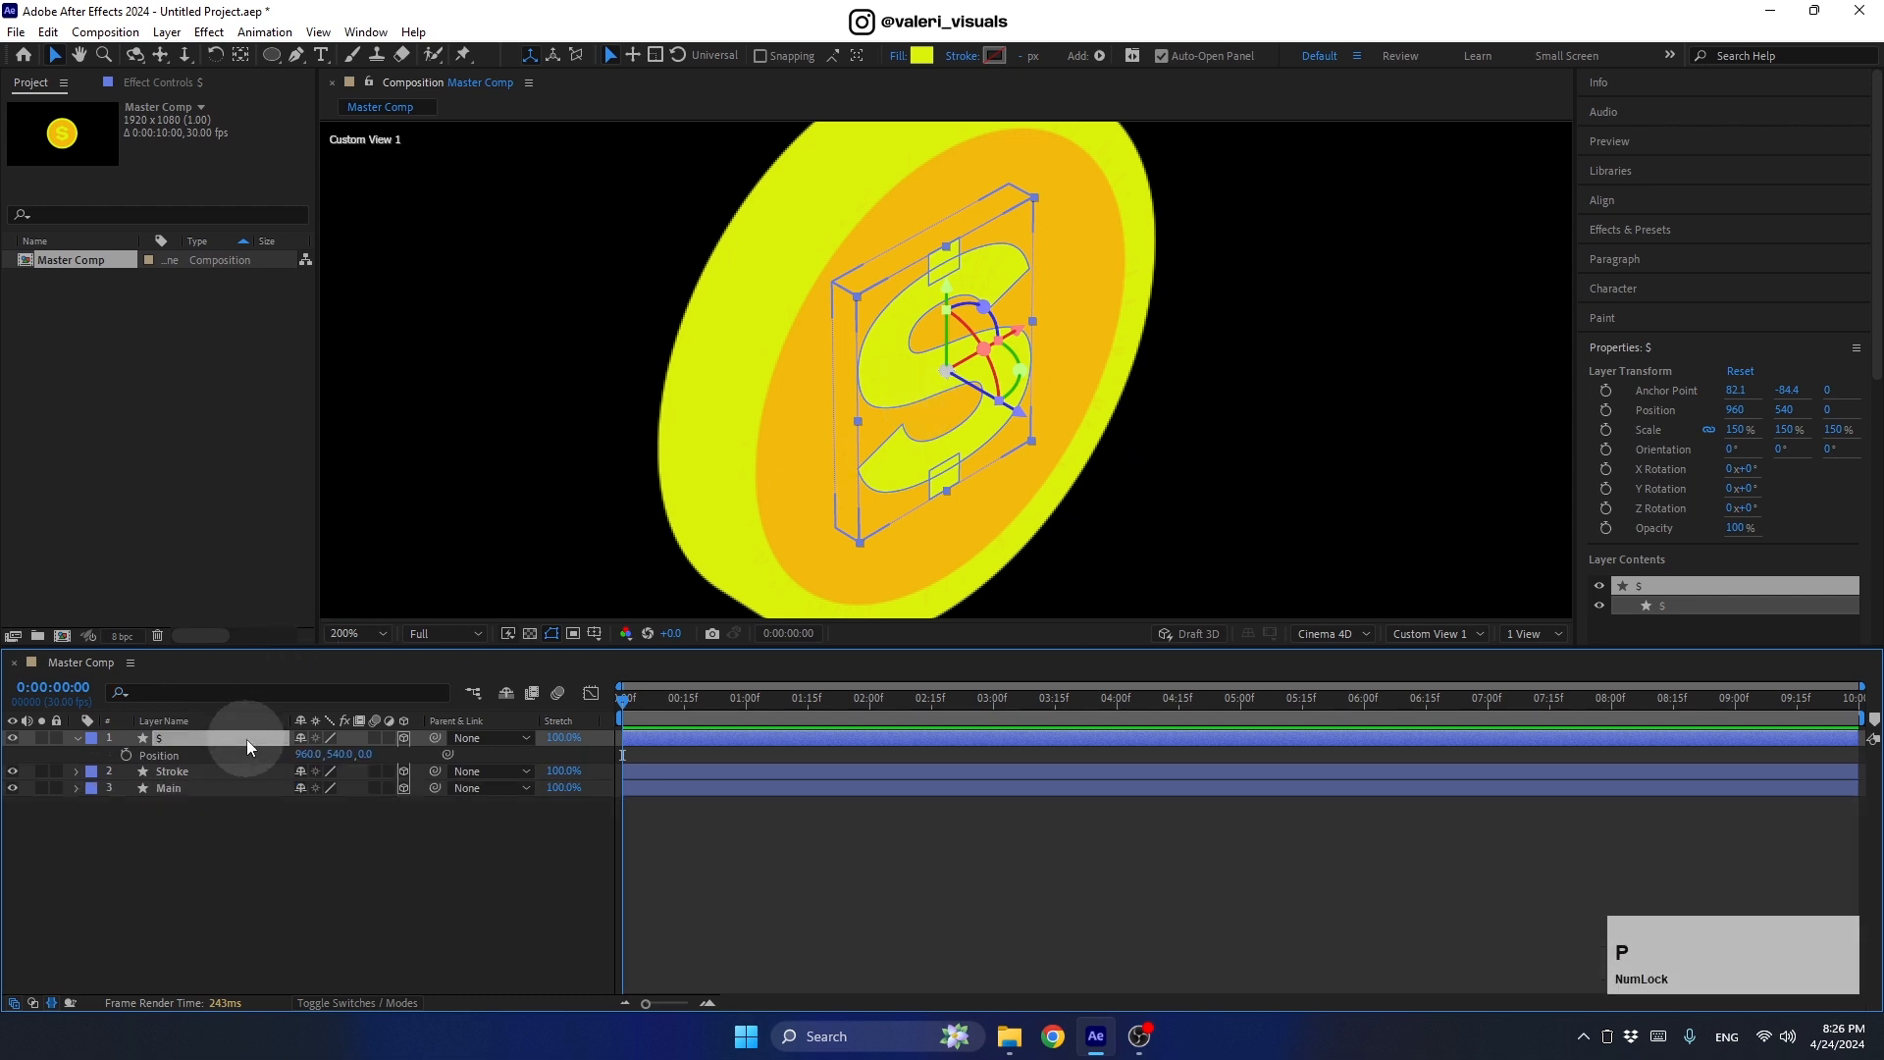
{"action": "left_click", "coordinate": [368, 755]}
{"action": "key", "text": "Down"}
{"action": "key", "text": "Down"}
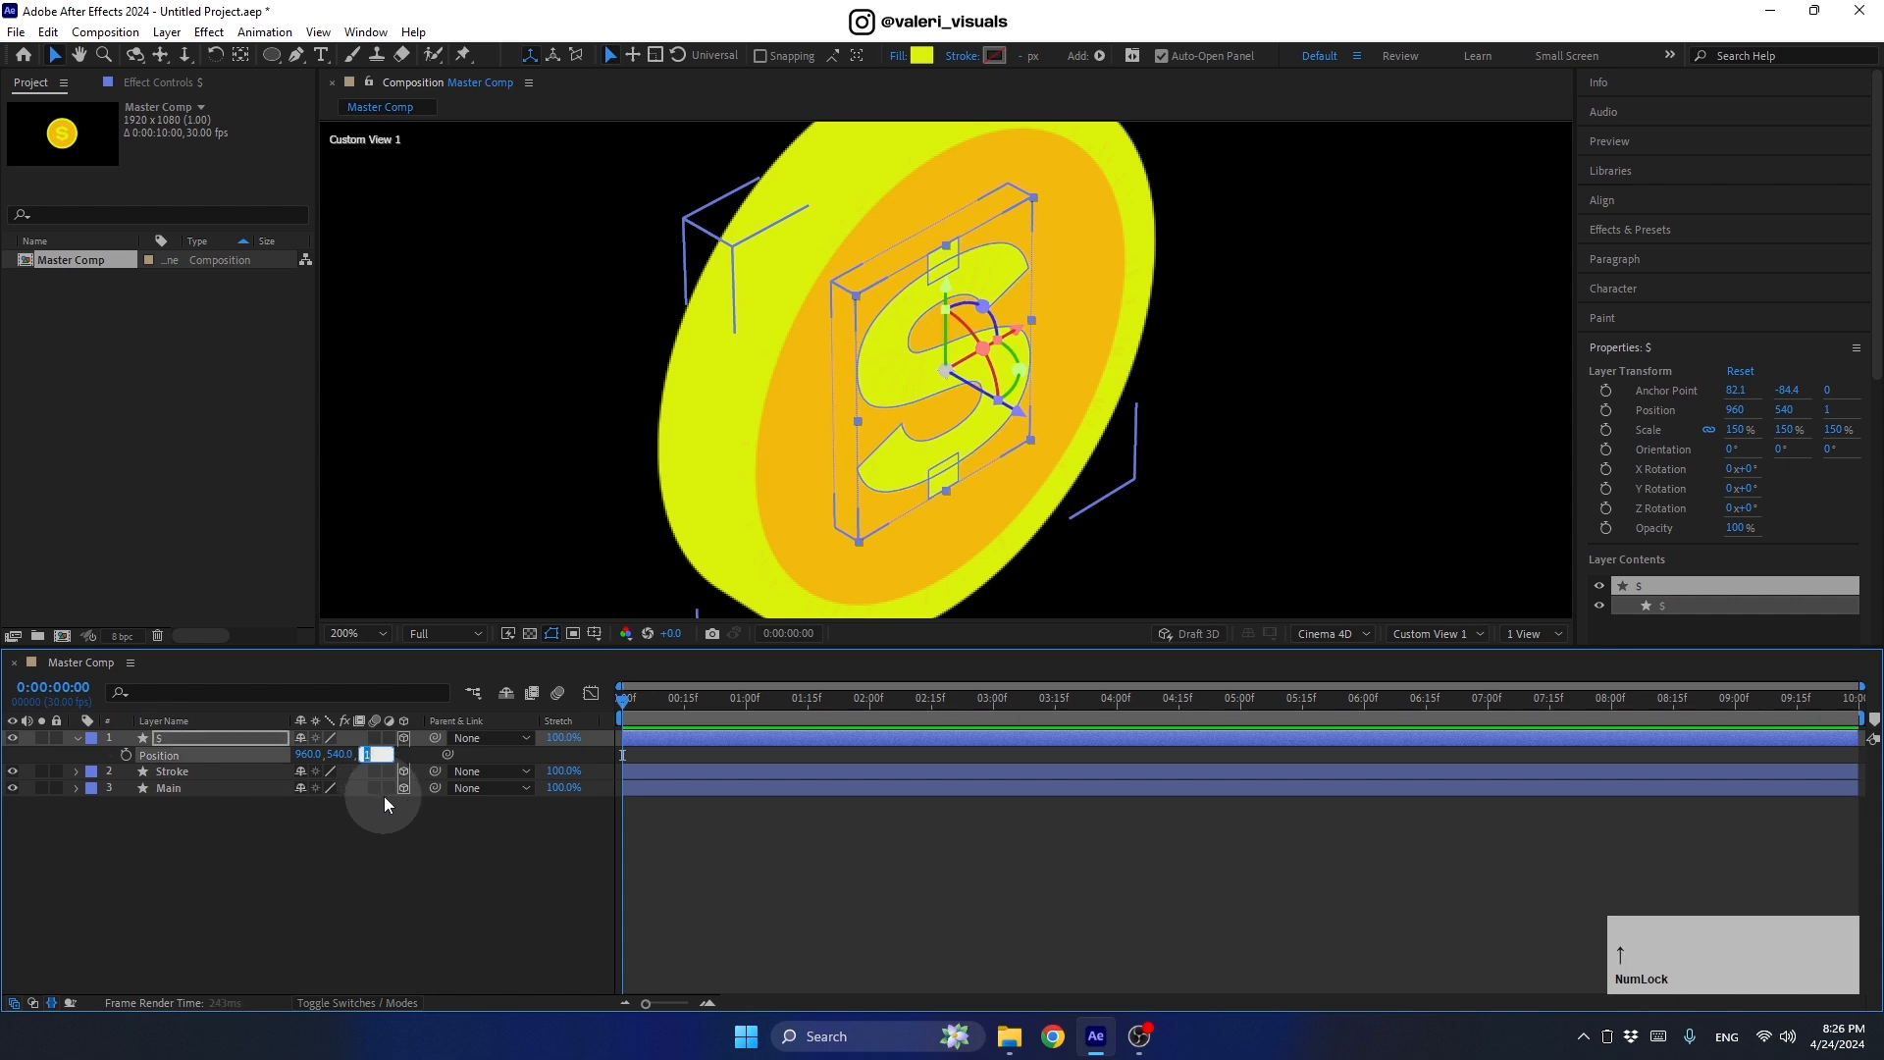
{"action": "key", "text": "Down"}
{"action": "key", "text": "Down"}
{"action": "key", "text": "Down"}
{"action": "key", "text": "Down"}
{"action": "key", "text": "Down"}
{"action": "key", "text": "Down"}
{"action": "key", "text": "Down"}
{"action": "key", "text": "Down"}
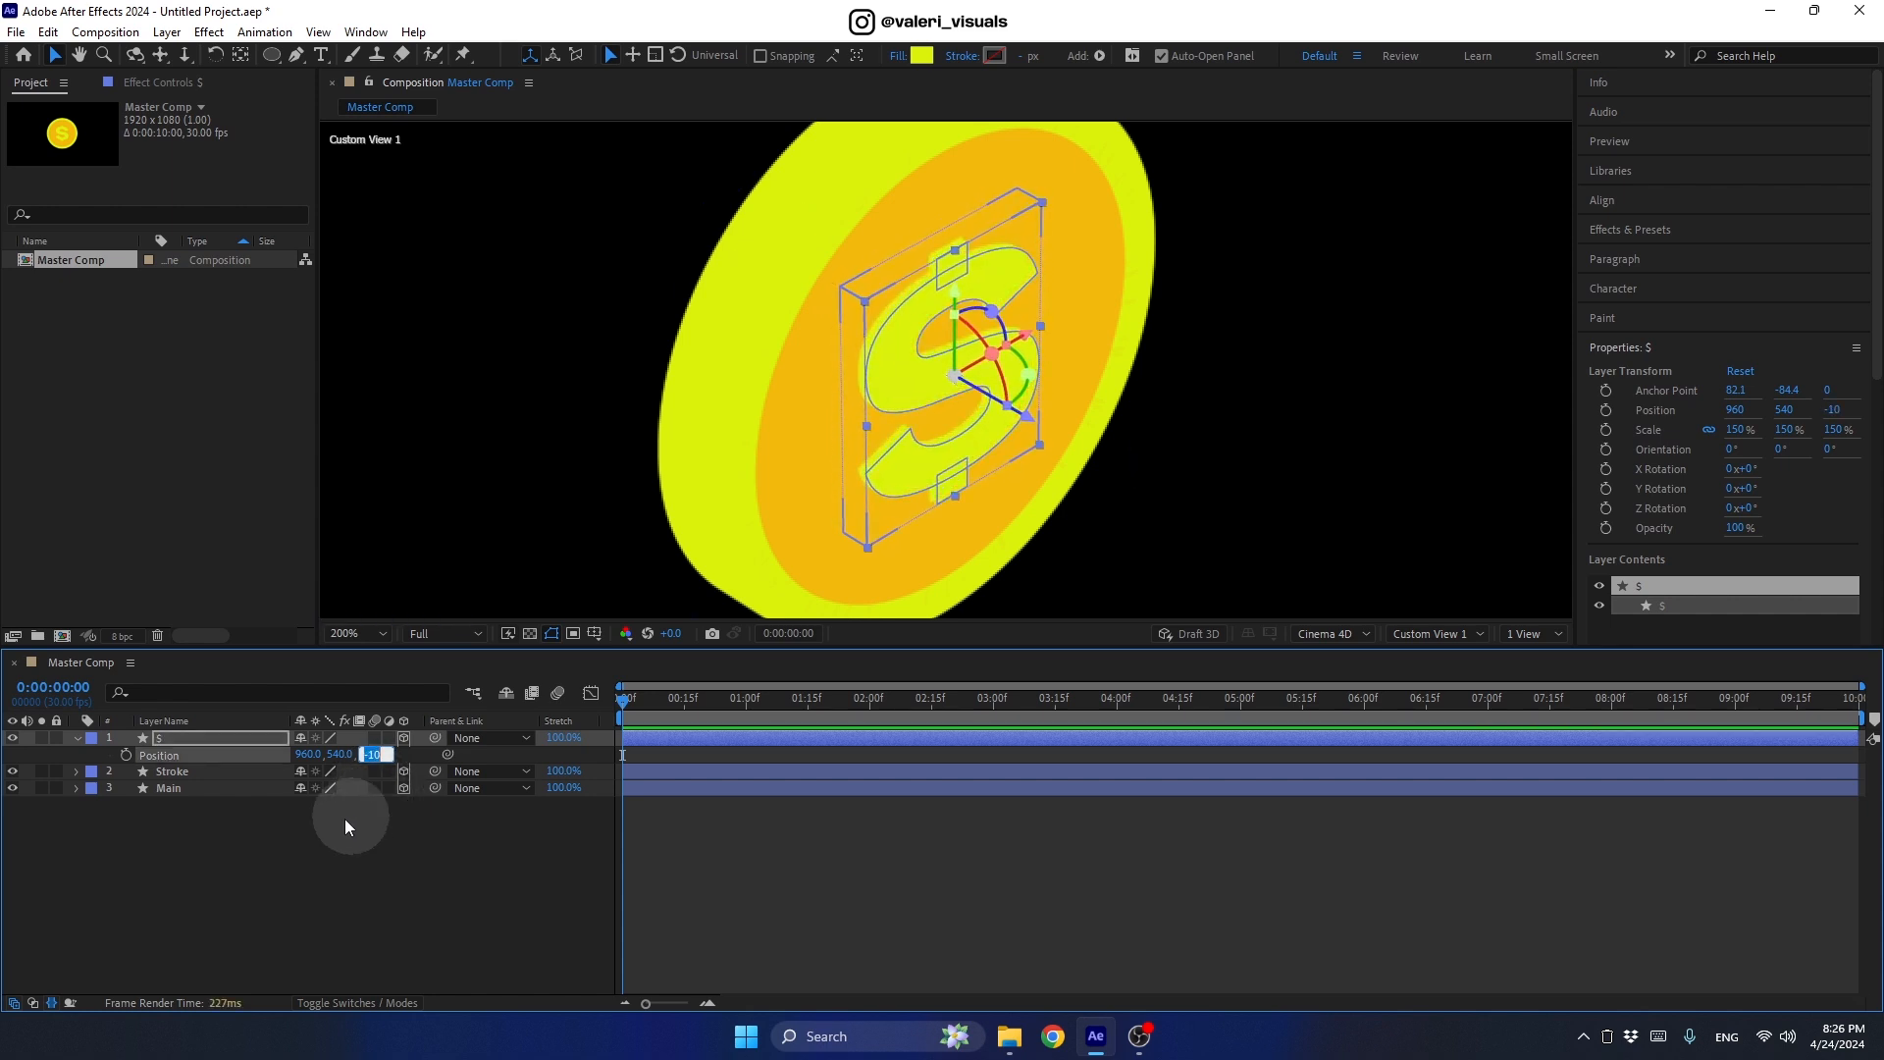
{"action": "left_click", "coordinate": [187, 739]}
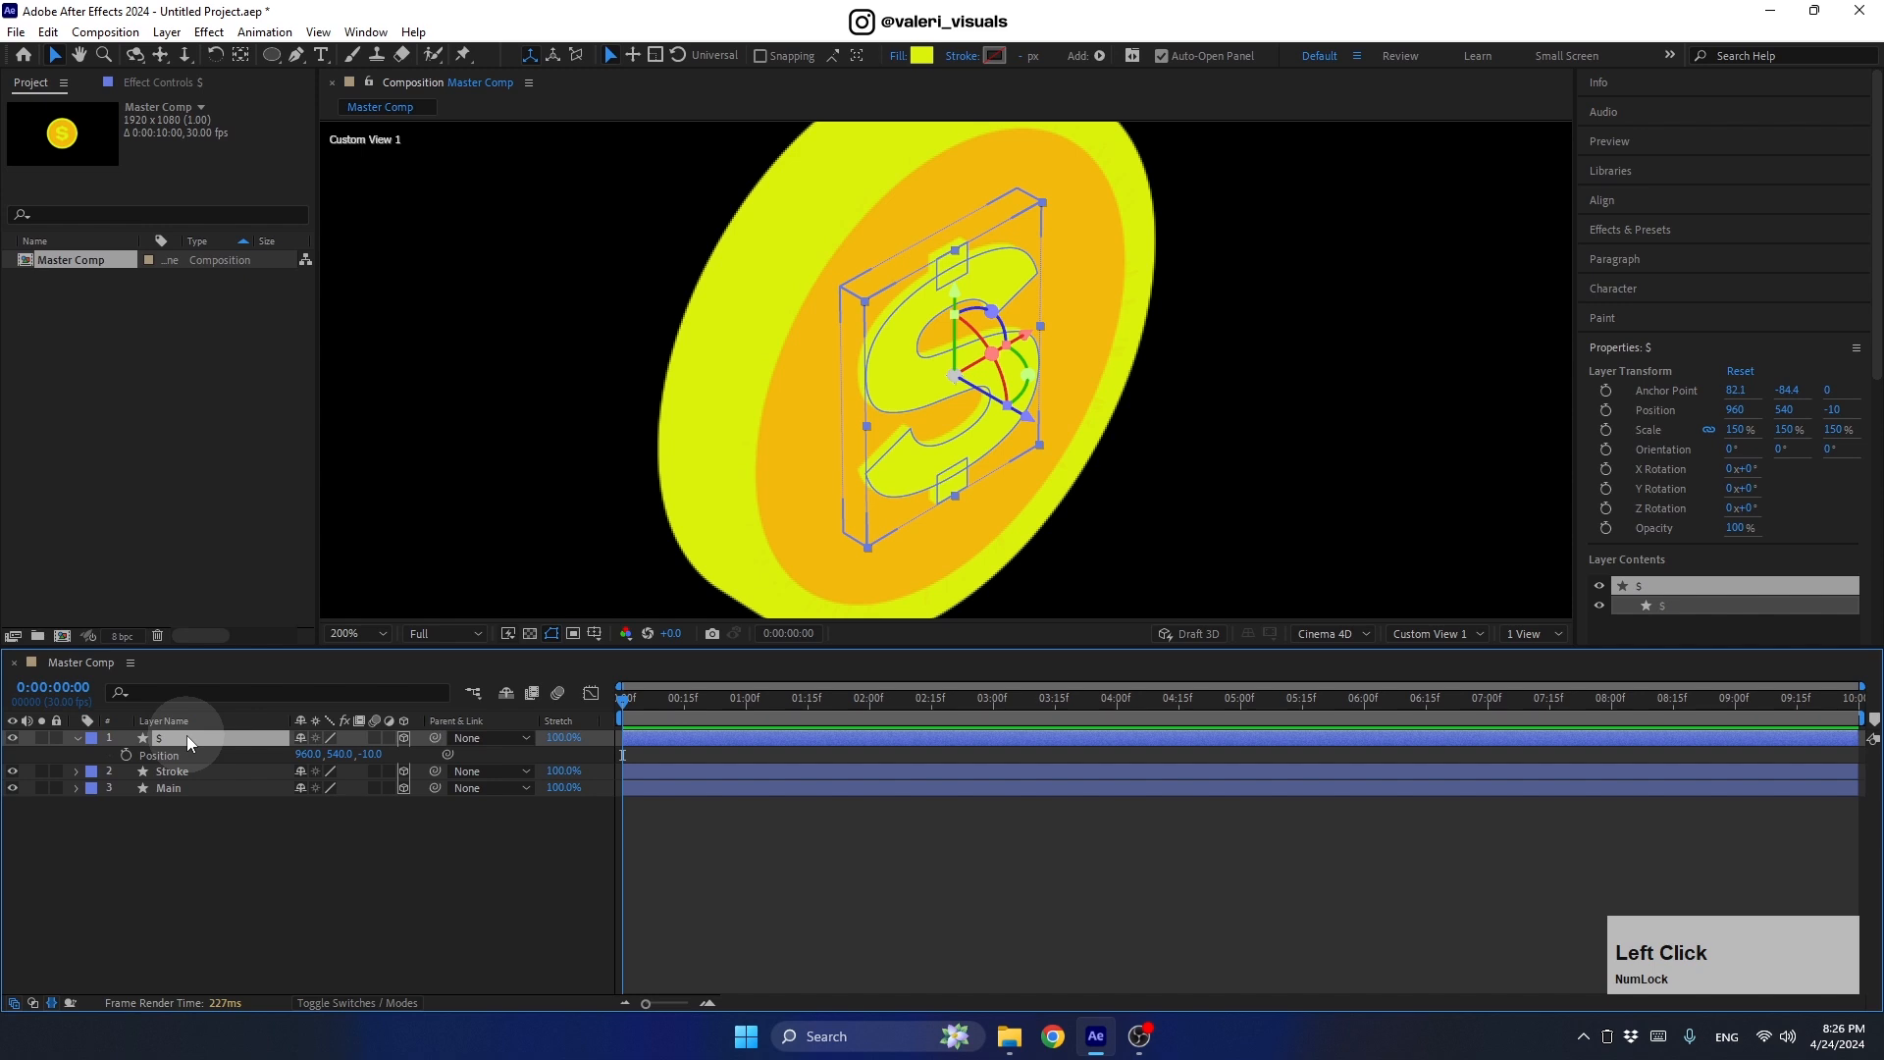
Step: Add a Side Color material property to the shape group inside the "$" layer
{"action": "left_click", "coordinate": [79, 739]}
{"action": "left_click", "coordinate": [79, 739]}
{"action": "left_click", "coordinate": [92, 771]}
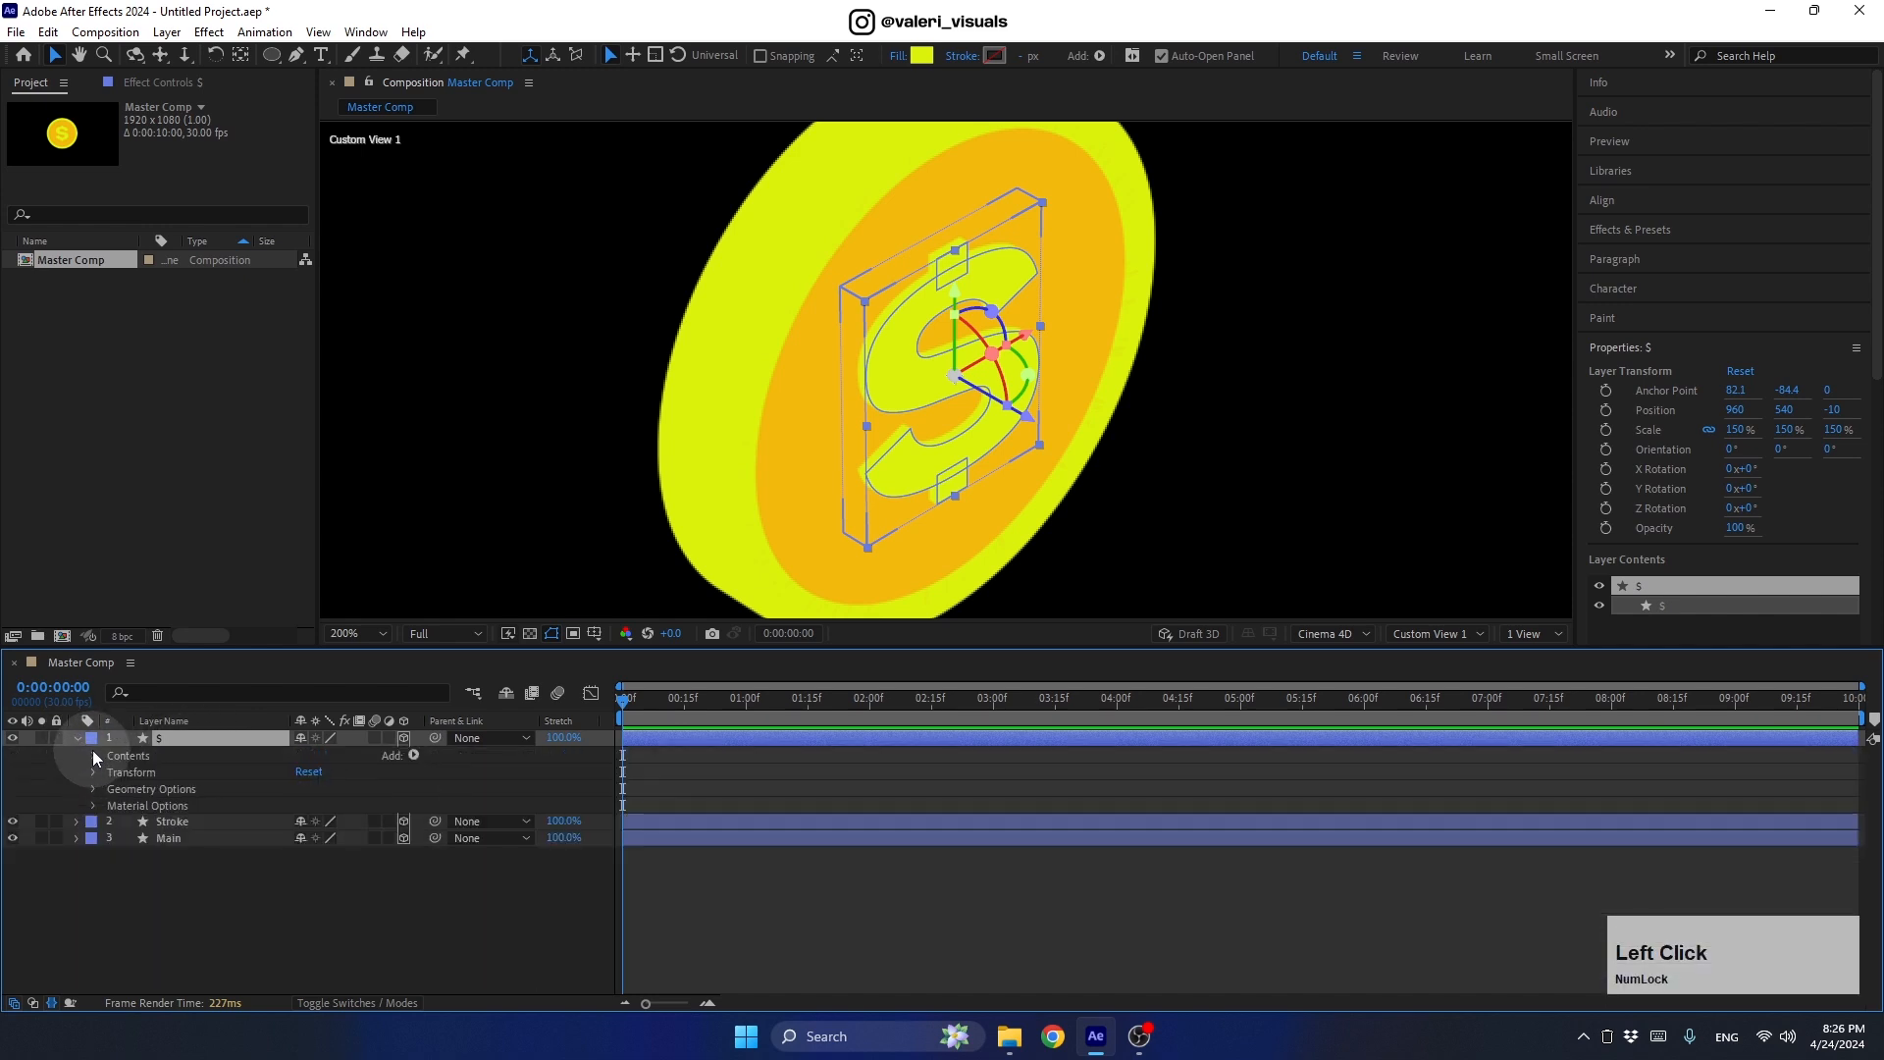
{"action": "left_click", "coordinate": [96, 755]}
{"action": "left_click", "coordinate": [141, 773]}
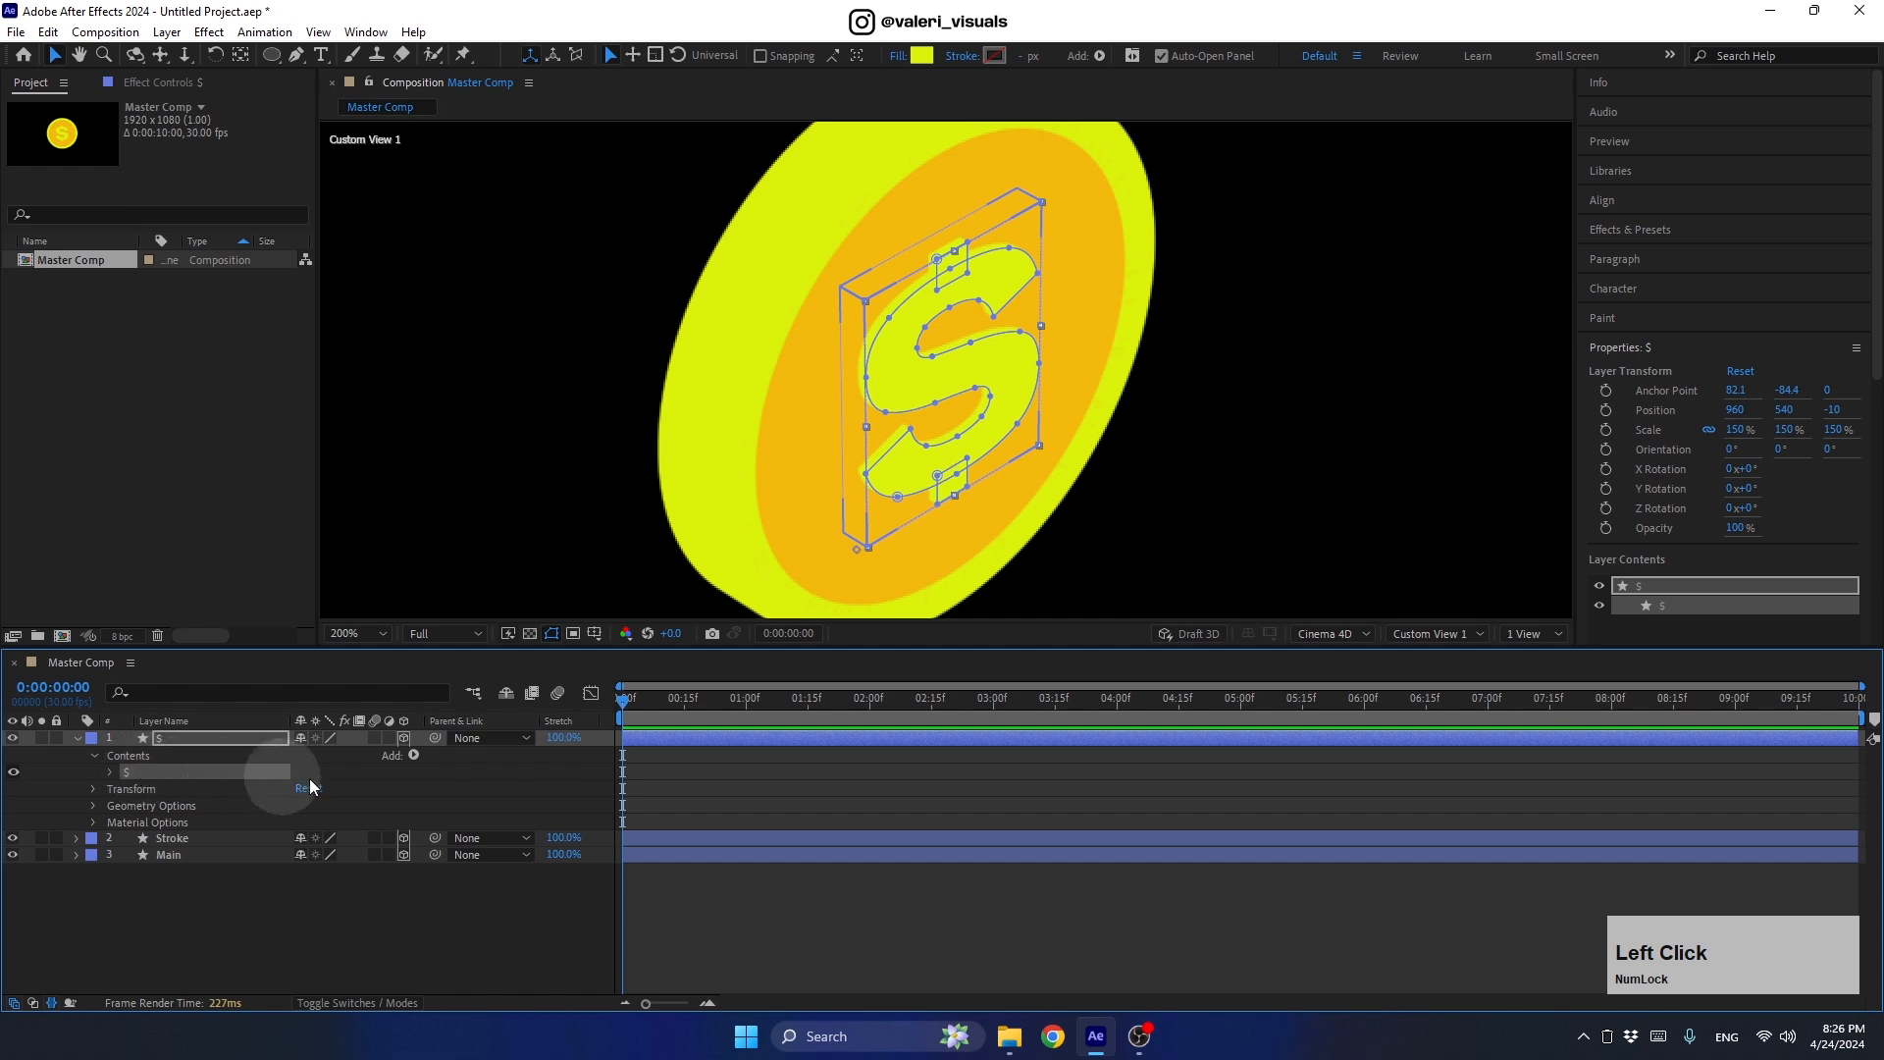
{"action": "left_click", "coordinate": [414, 754]}
{"action": "mouse_move", "coordinate": [490, 487]}
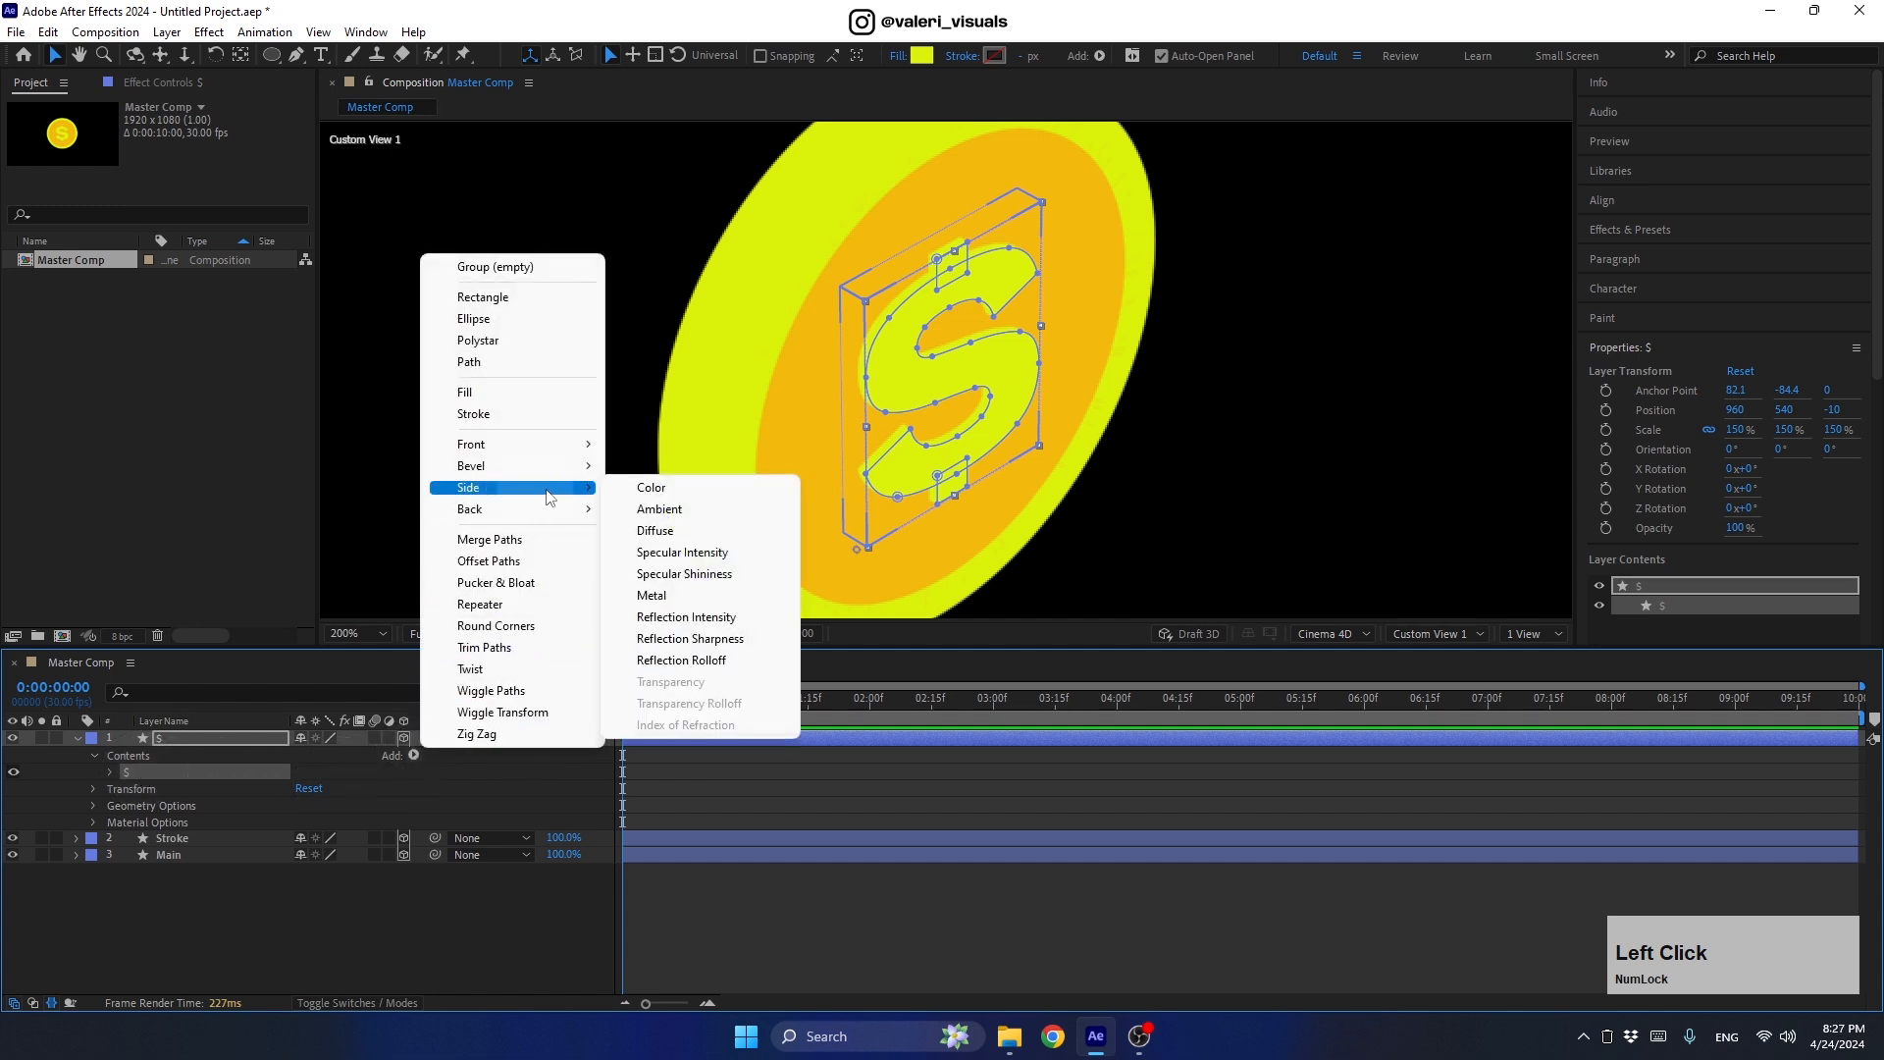
{"action": "left_click", "coordinate": [628, 487]}
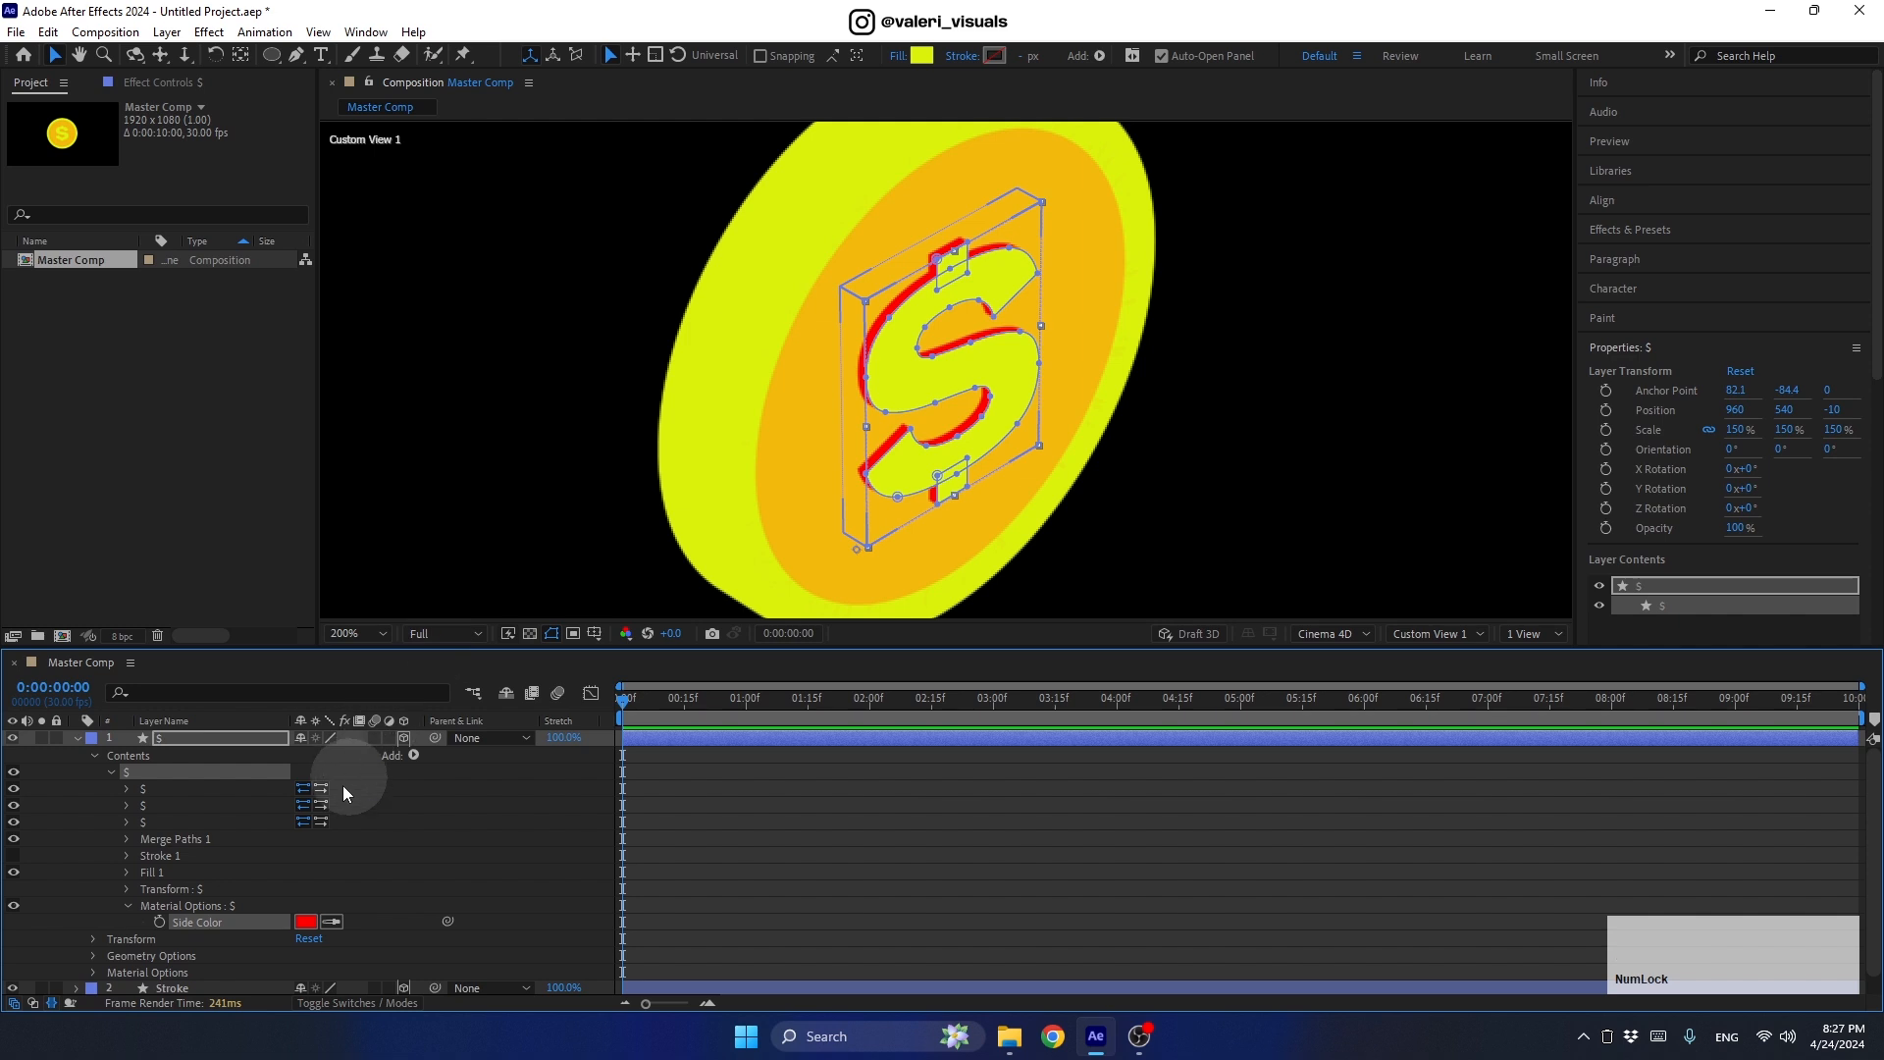
Step: Sample the coin's orange face for the "$" side color, then change it to a darker, redder orange and collapse the layer's contents
{"action": "left_click", "coordinate": [331, 921]}
{"action": "left_click", "coordinate": [787, 438]}
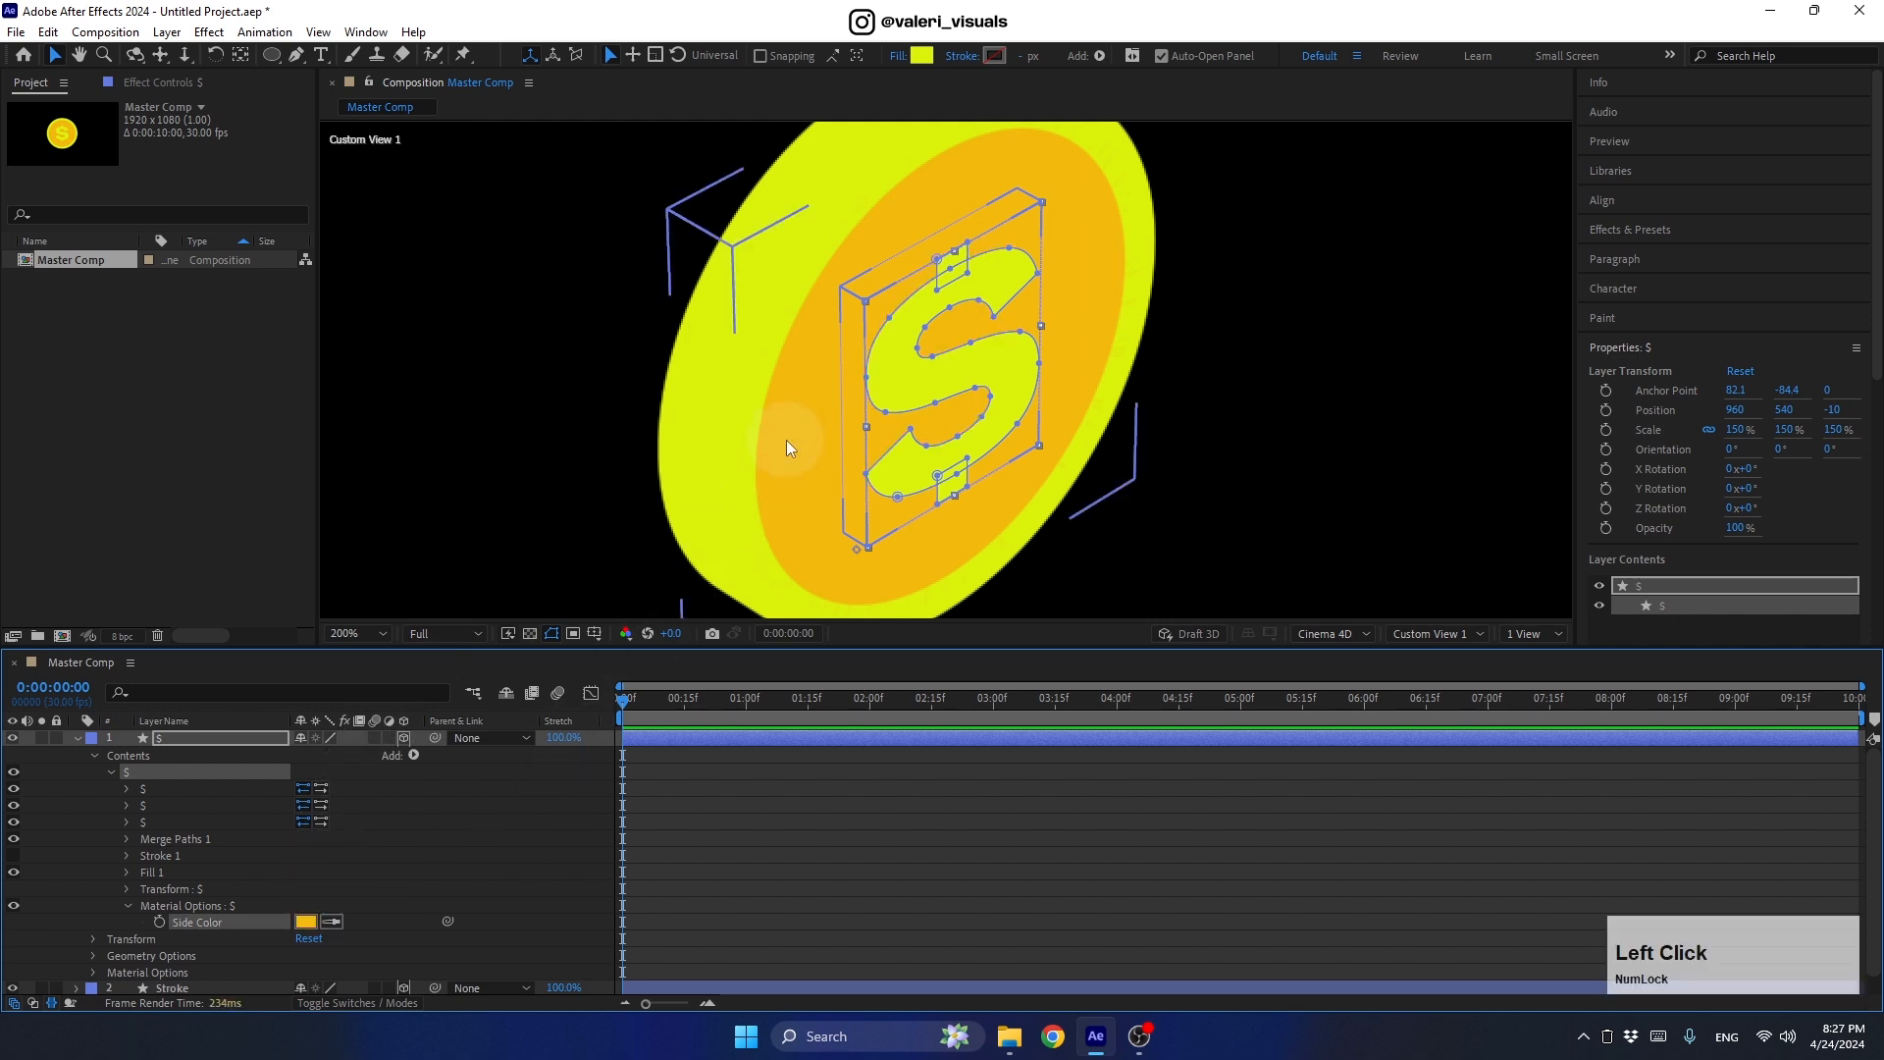
{"action": "left_click", "coordinate": [306, 922]}
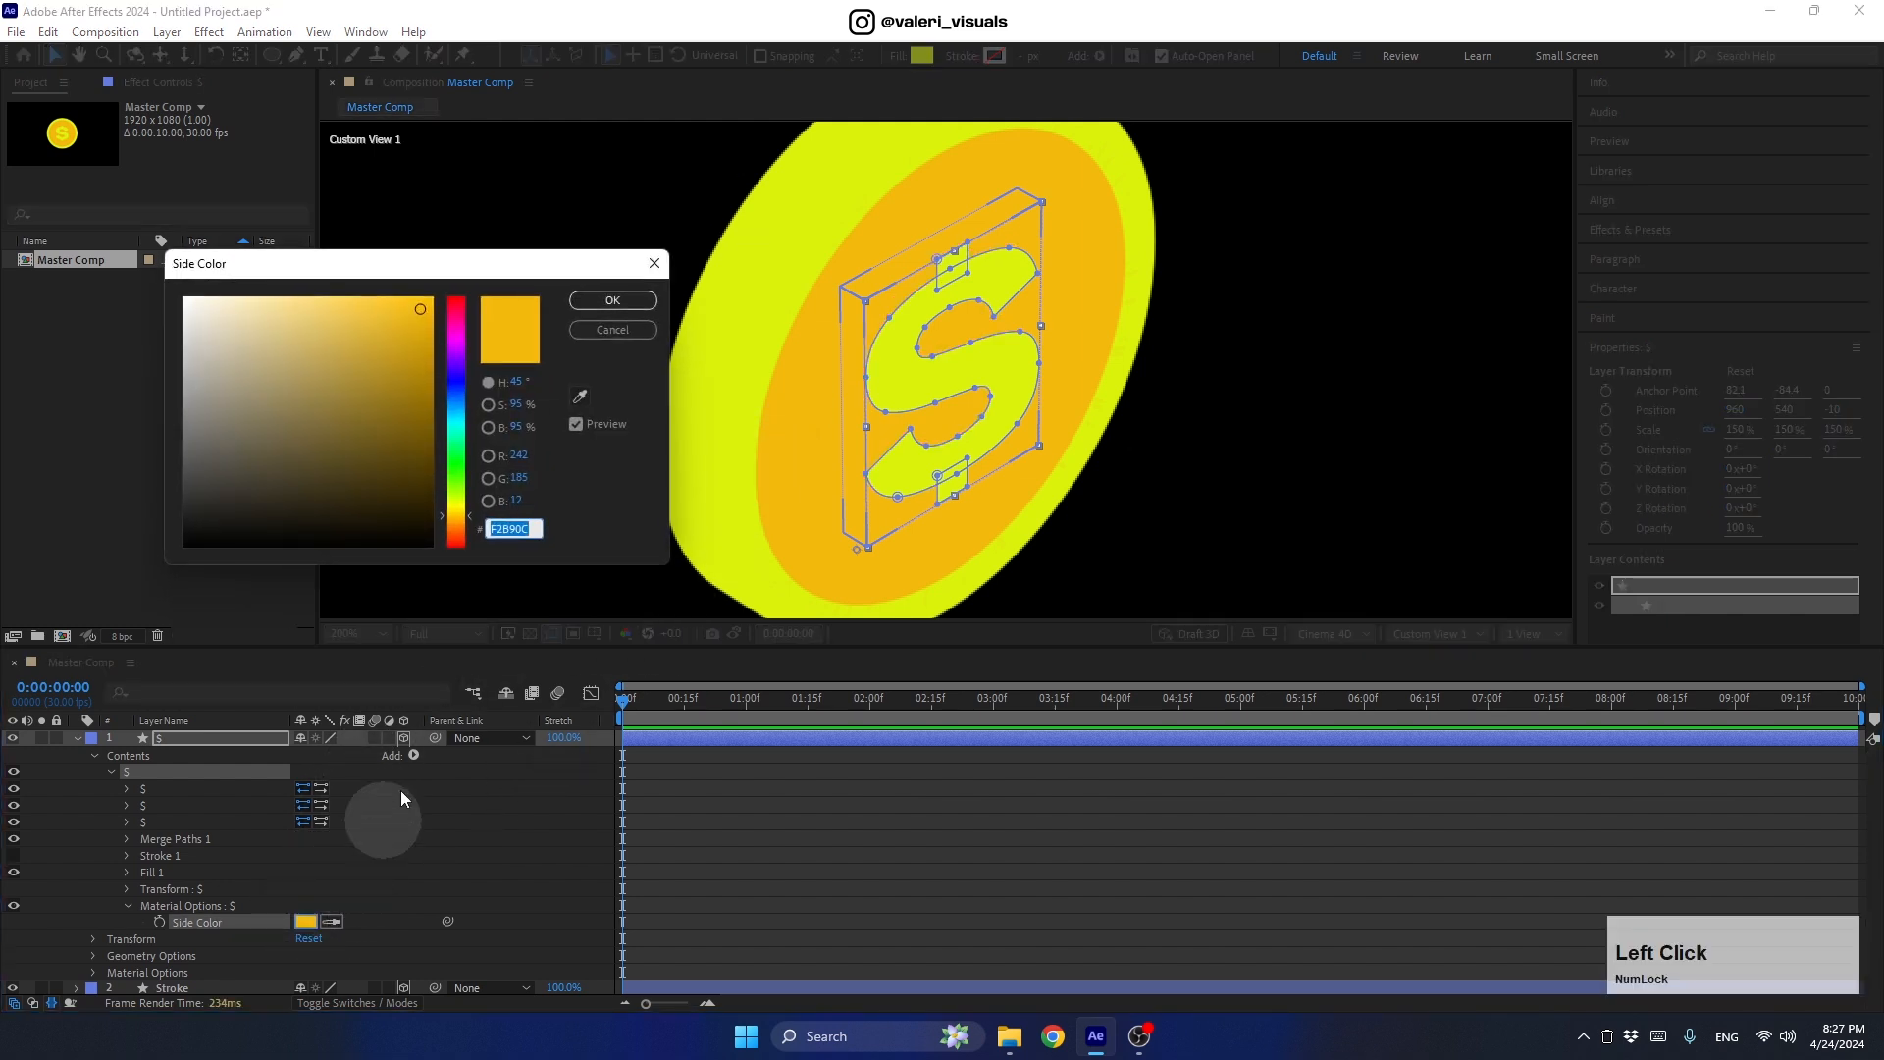
{"action": "left_click", "coordinate": [455, 525]}
{"action": "left_click", "coordinate": [423, 336]}
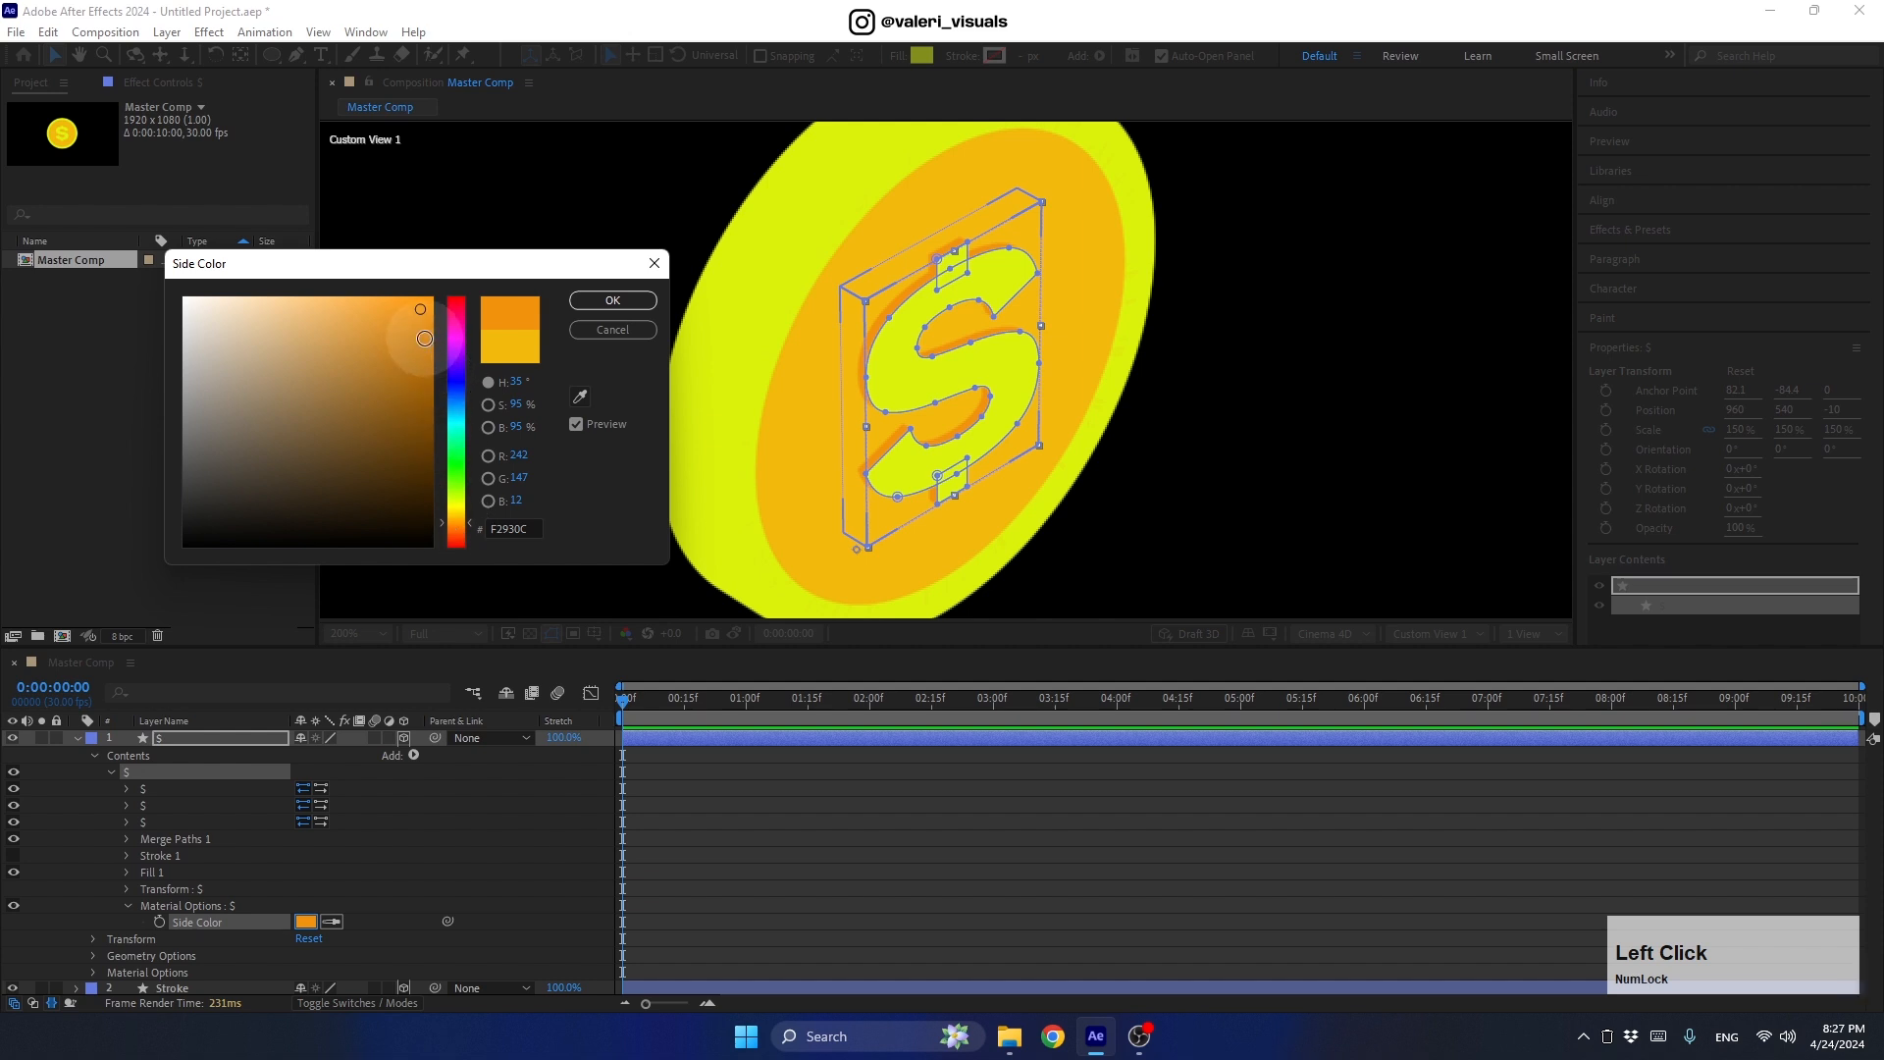
{"action": "left_click", "coordinate": [580, 297]}
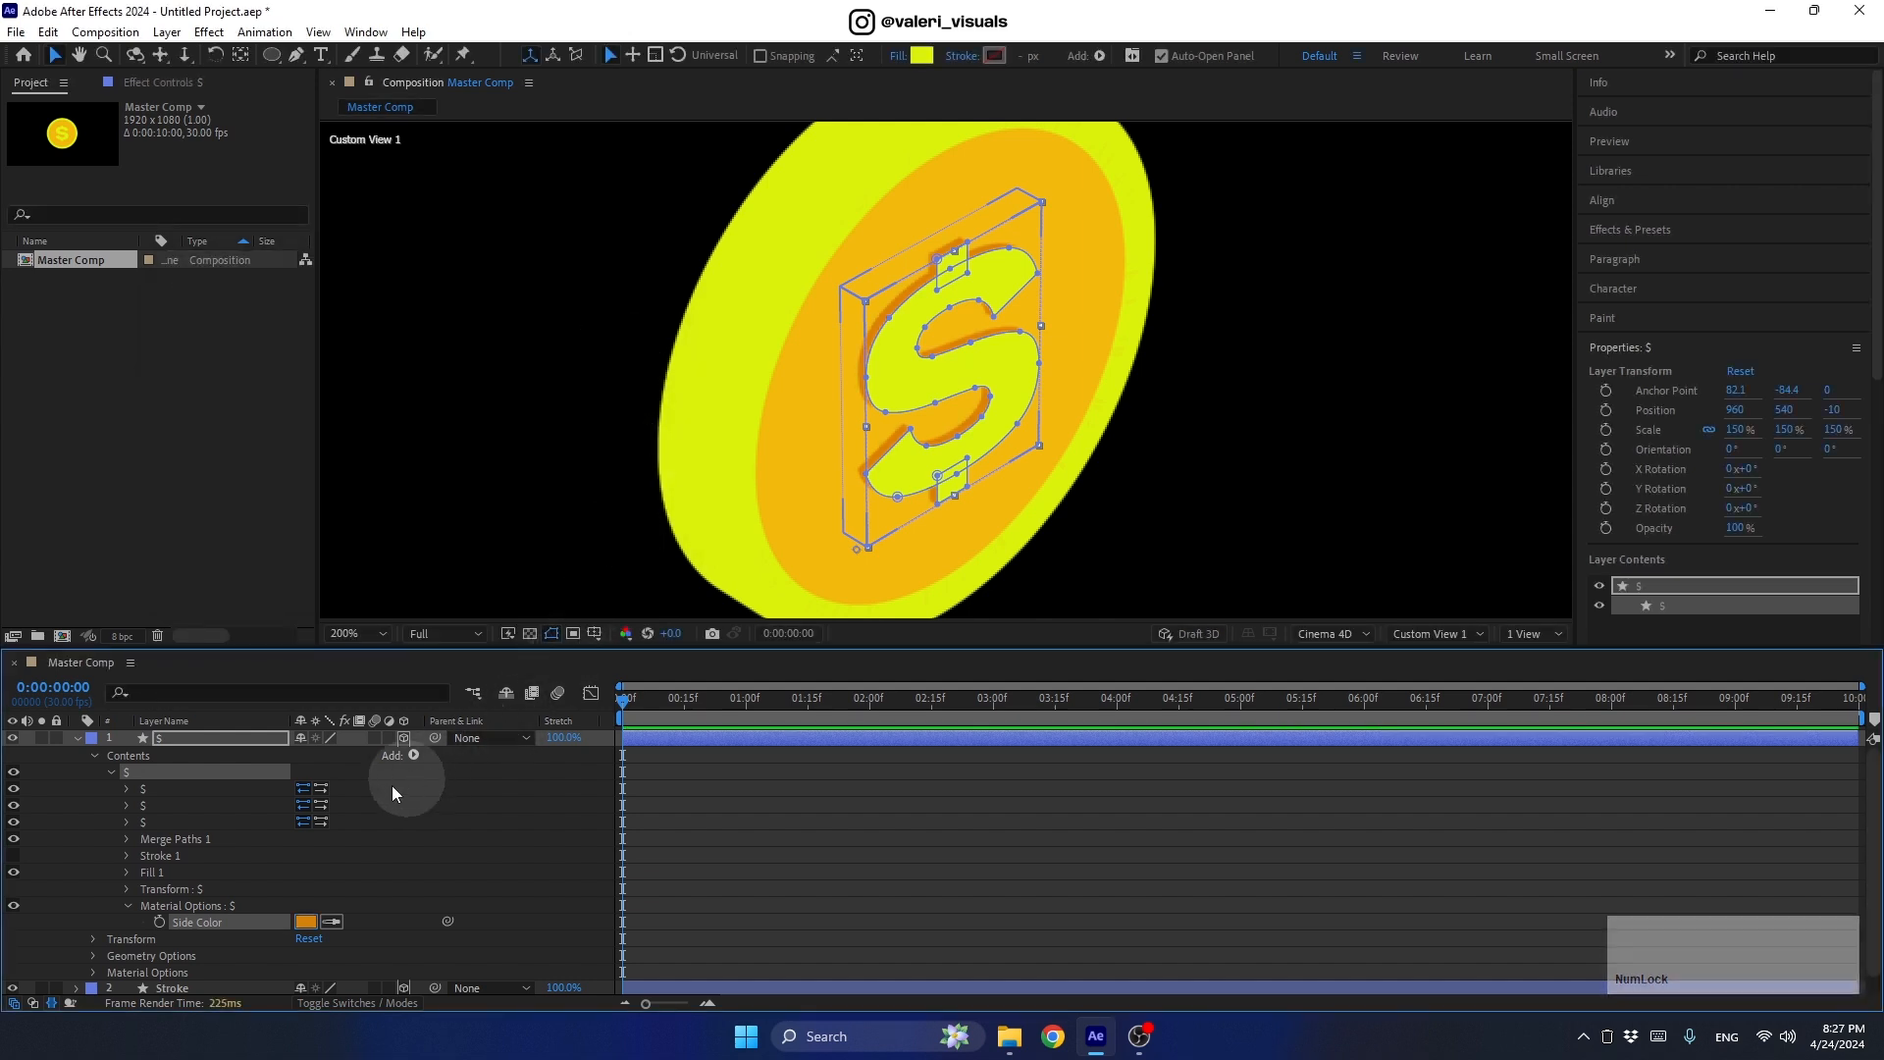
{"action": "left_click", "coordinate": [110, 771]}
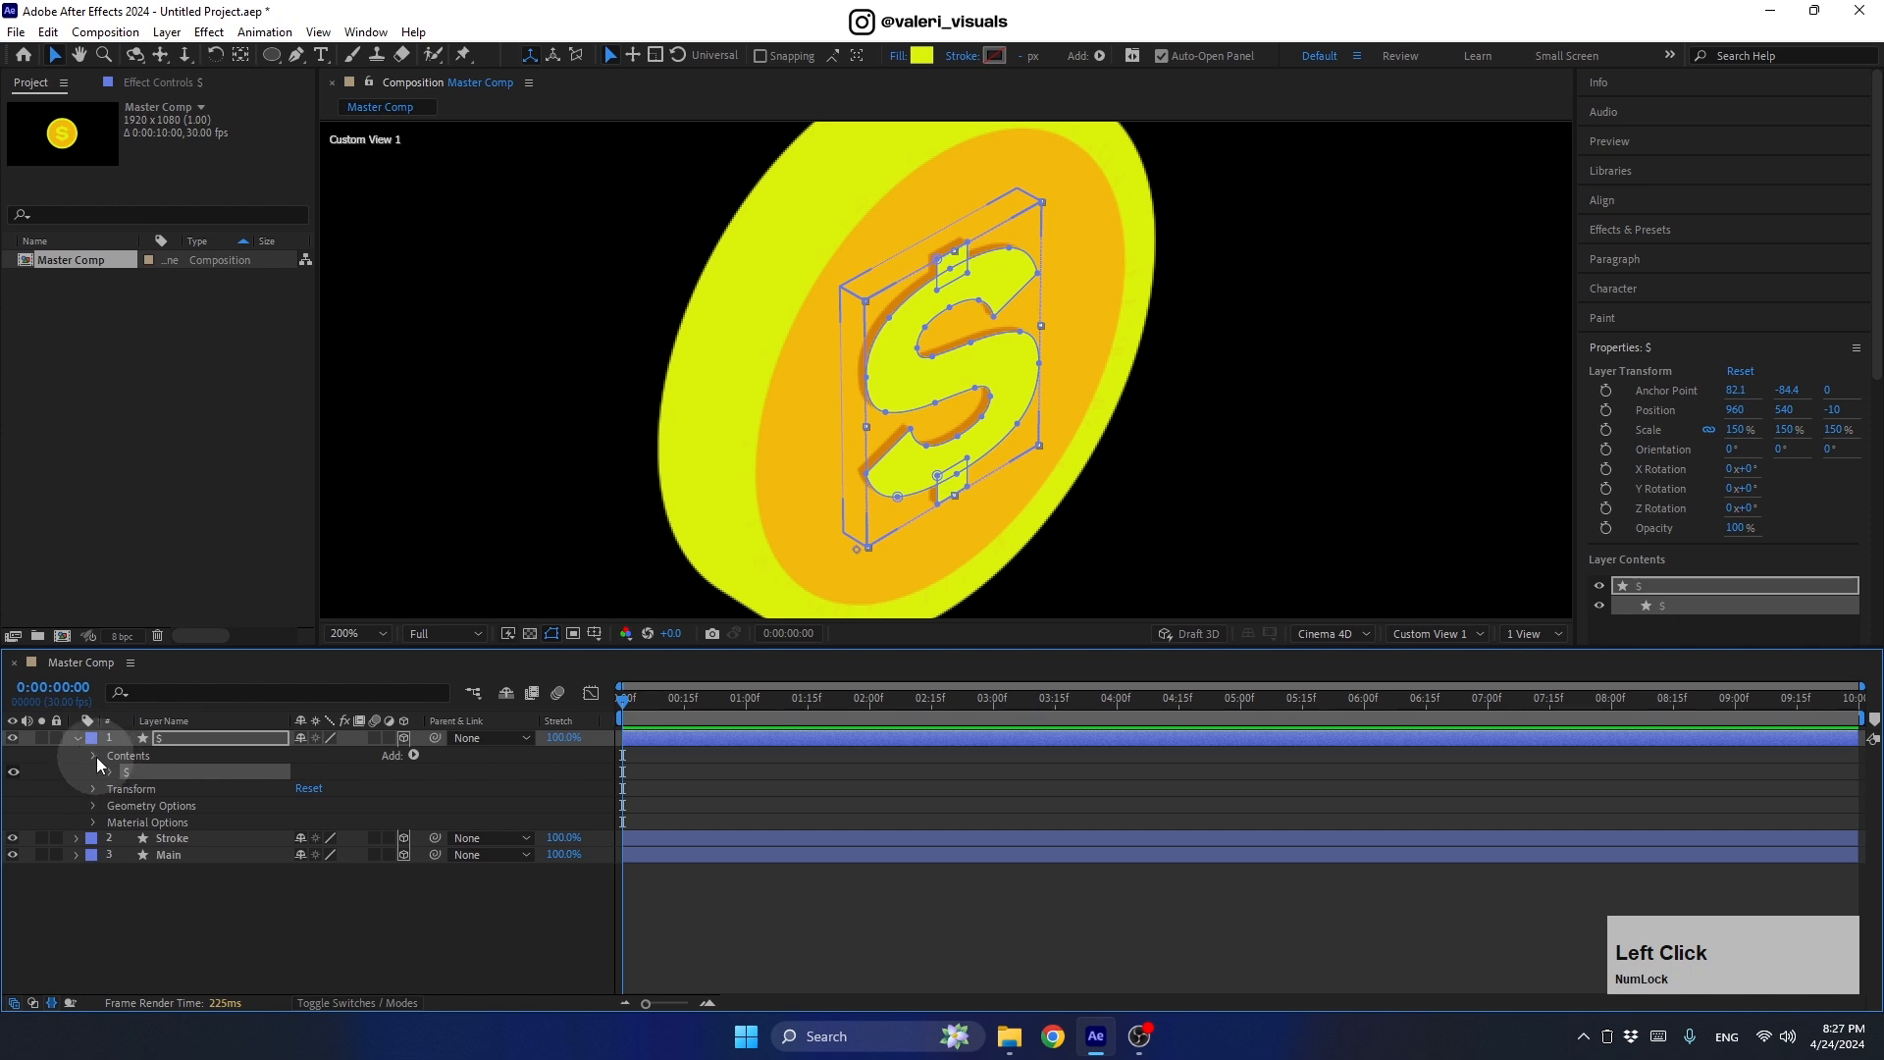
{"action": "left_click", "coordinate": [94, 755]}
Step: Set the "$" layer's Z position to -15 and collapse its properties
{"action": "left_click", "coordinate": [204, 738]}
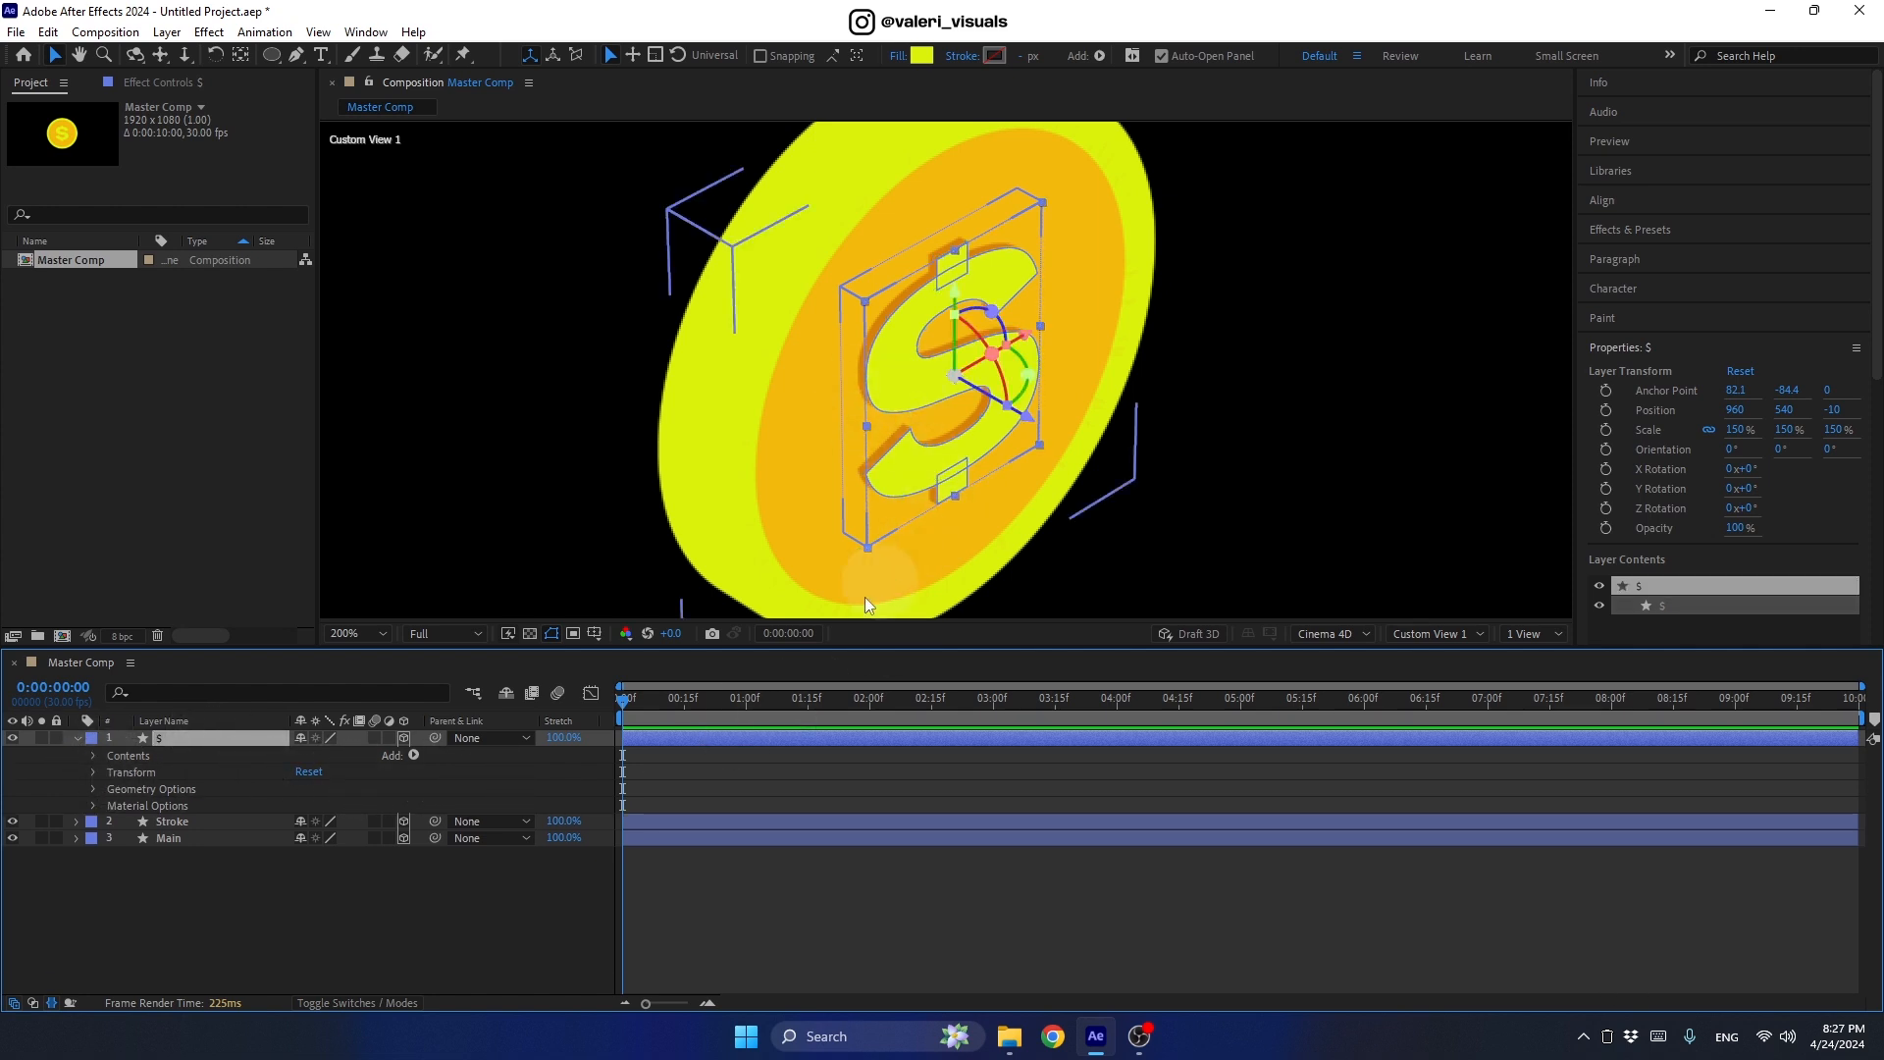
{"action": "key", "text": "p"}
{"action": "left_click", "coordinate": [372, 755]}
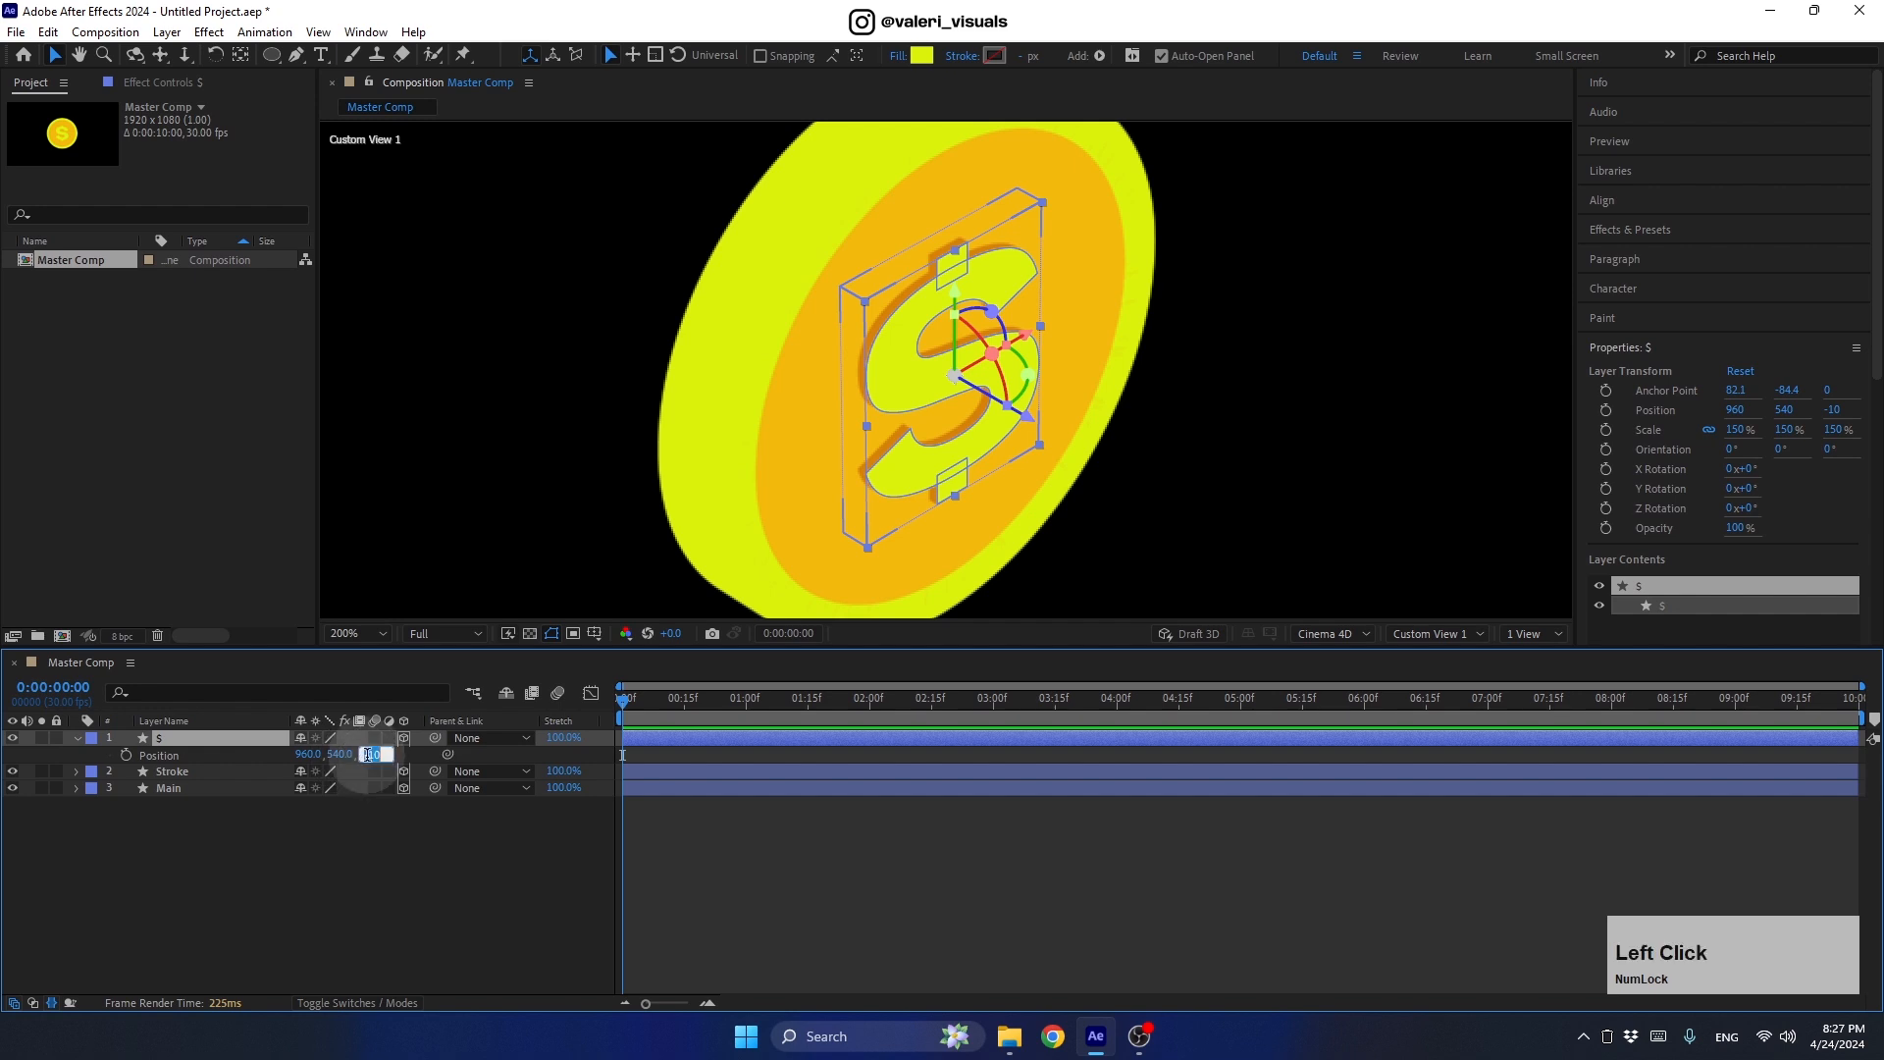
{"action": "key", "text": "Down"}
{"action": "key", "text": "Down"}
{"action": "key", "text": "Down"}
{"action": "key", "text": "Down"}
{"action": "key", "text": "Down"}
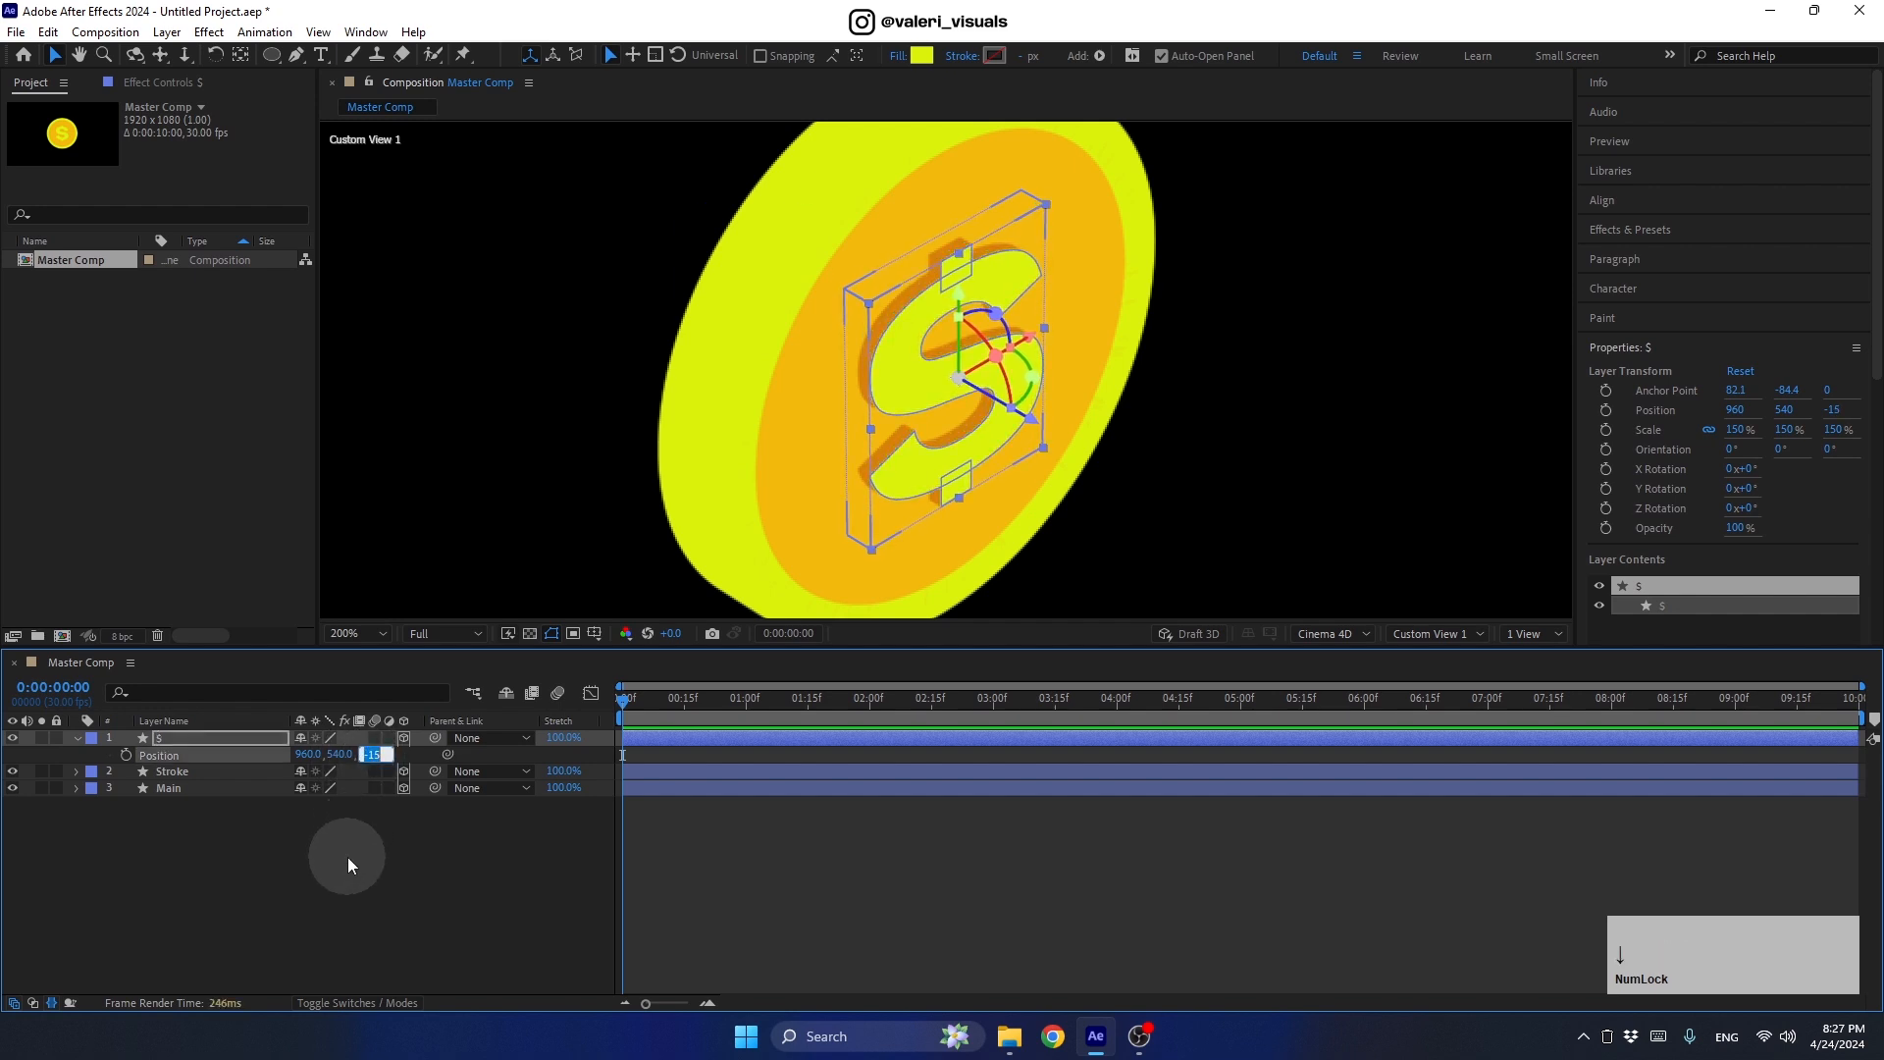
{"action": "left_click", "coordinate": [76, 738]}
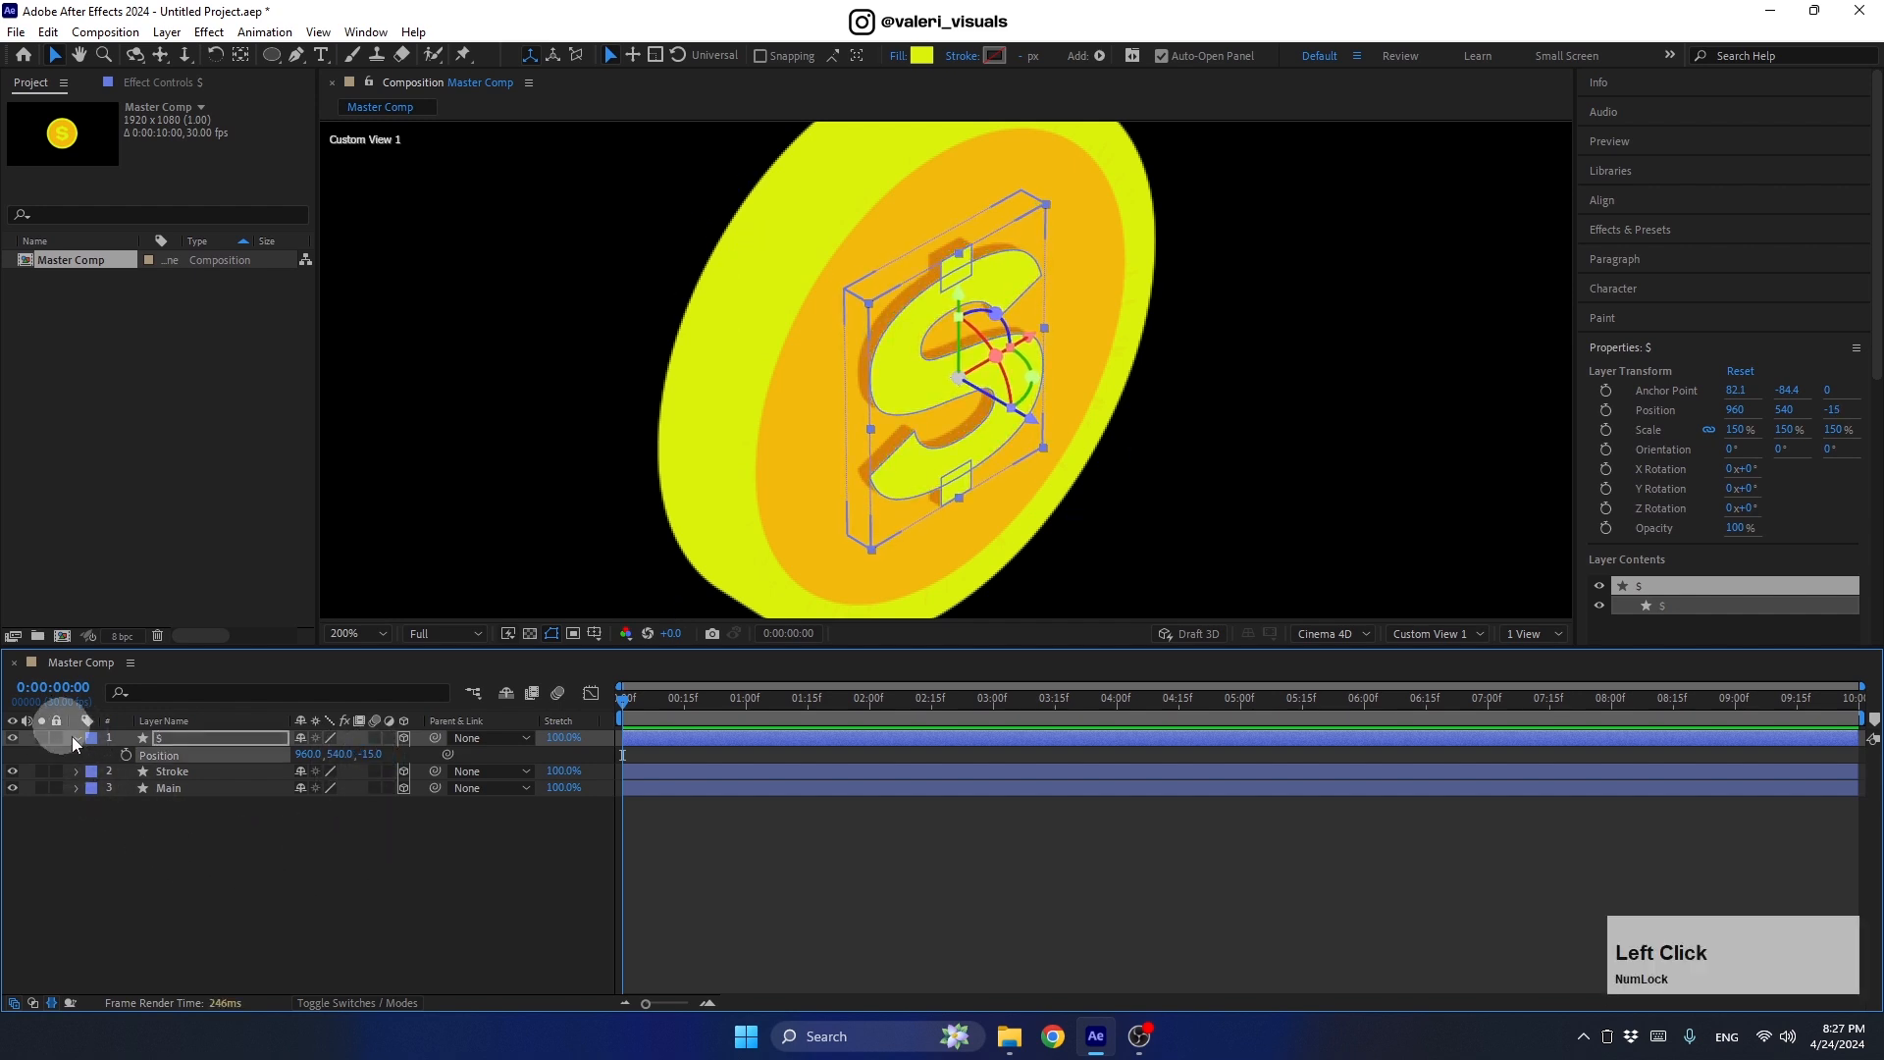
Step: Parent the "$" layer to the Main layer and select Main
{"action": "left_click", "coordinate": [178, 739]}
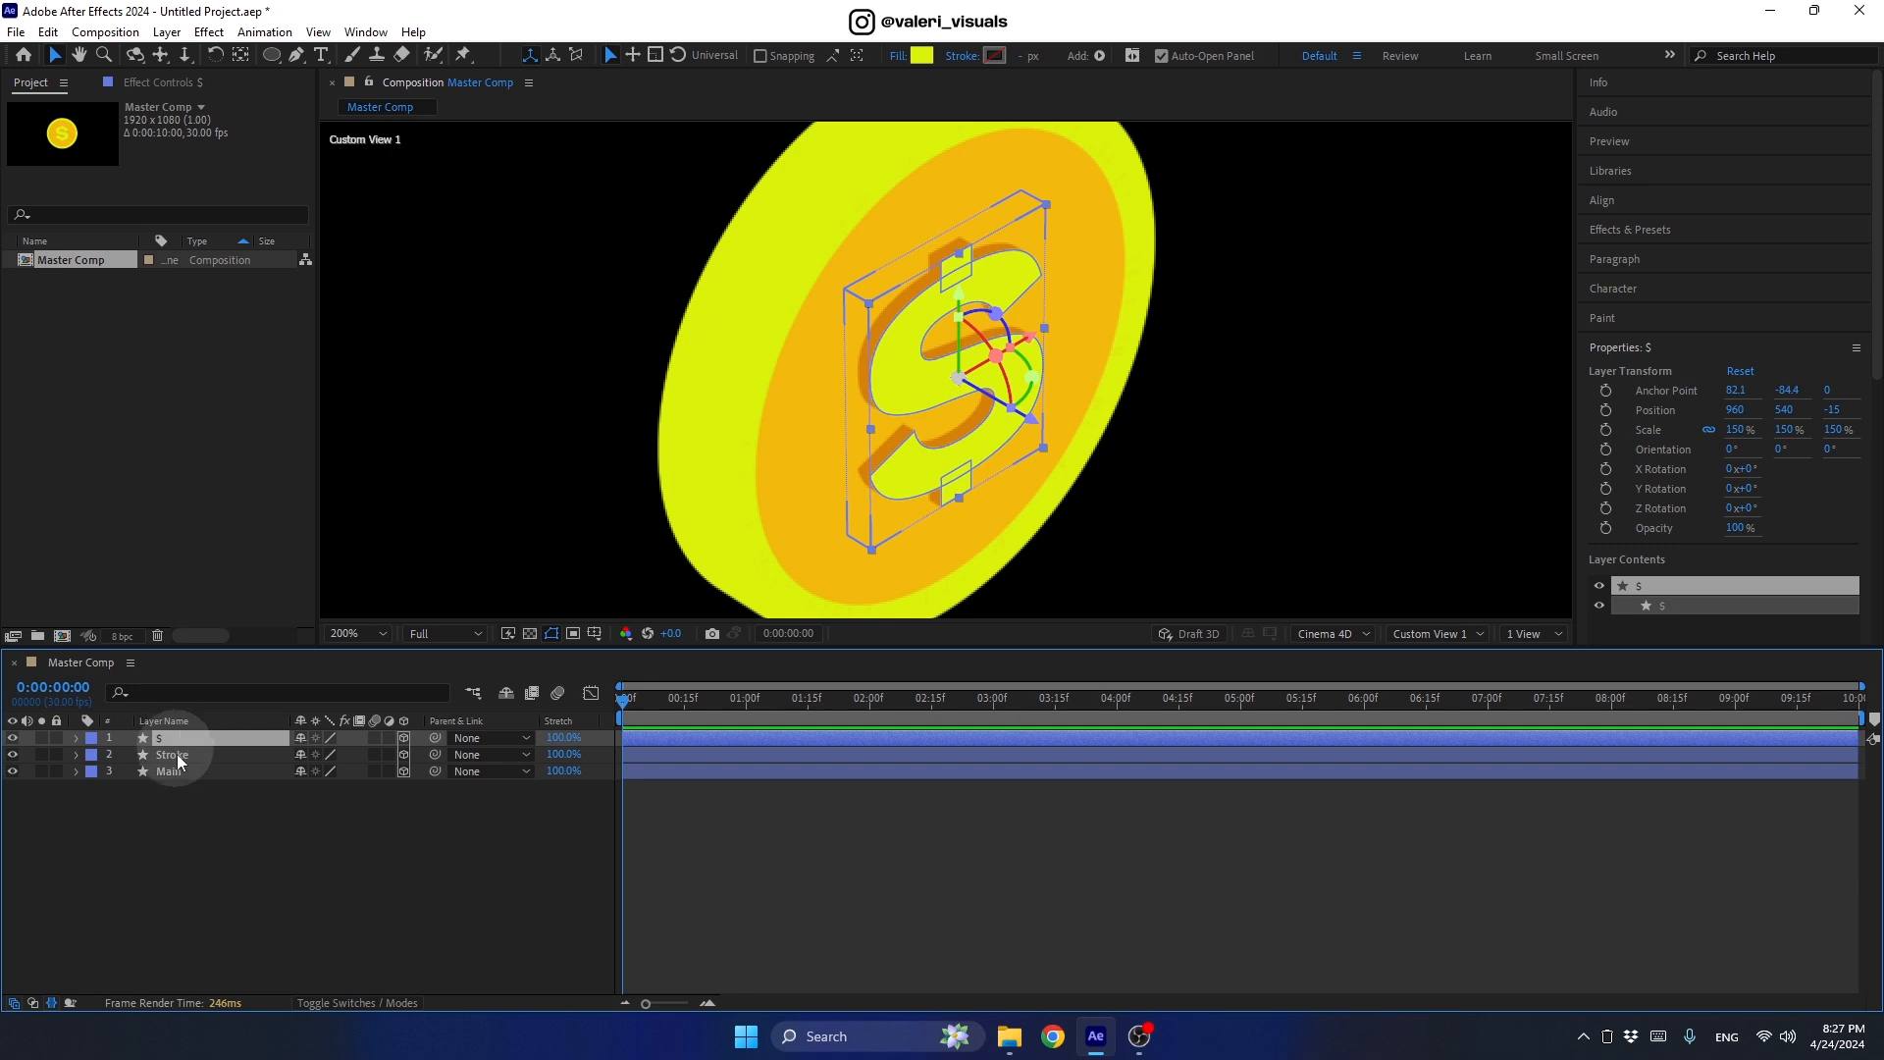
{"action": "left_click_drag", "start_coordinate": [435, 738], "coordinate": [218, 776]}
{"action": "left_click", "coordinate": [218, 775]}
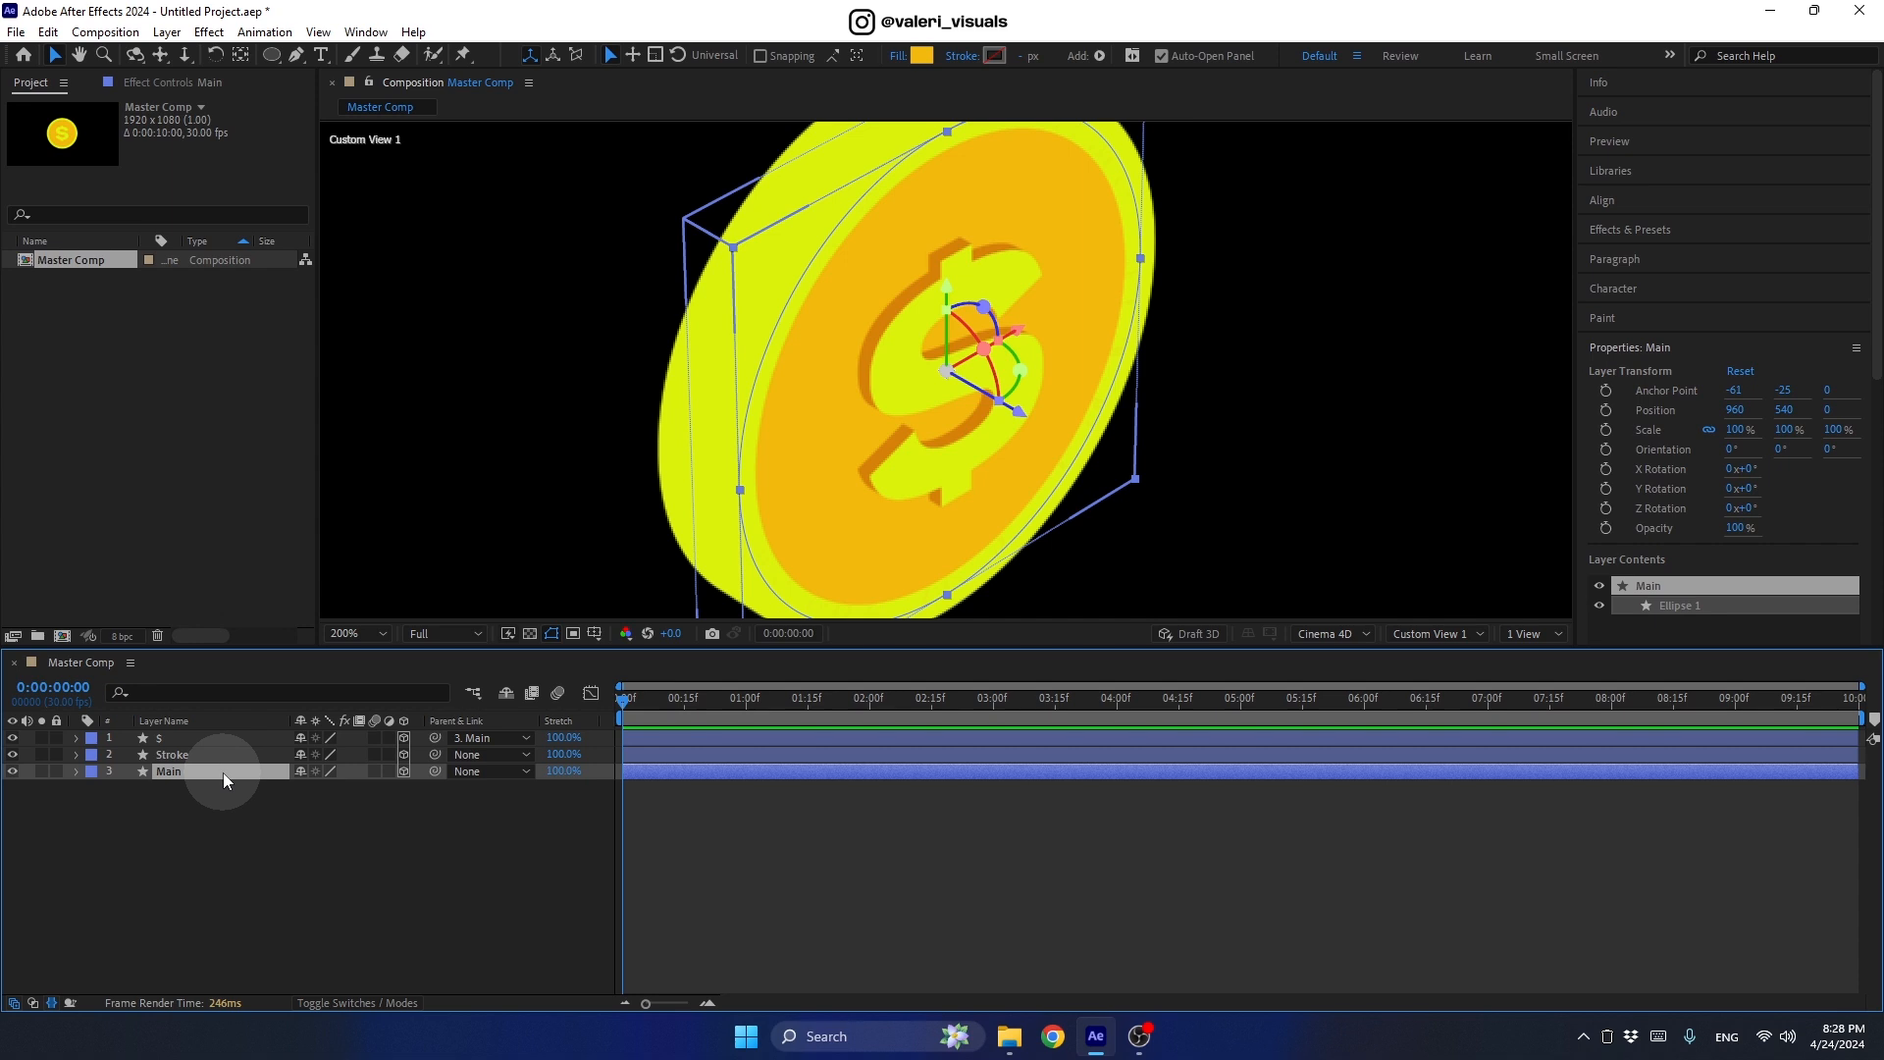
Step: In the Top view, use the Pan Behind tool to move Main's anchor point to Z 30 and Stroke's to Z 40
{"action": "left_click", "coordinate": [1425, 634]}
{"action": "left_click", "coordinate": [1423, 745]}
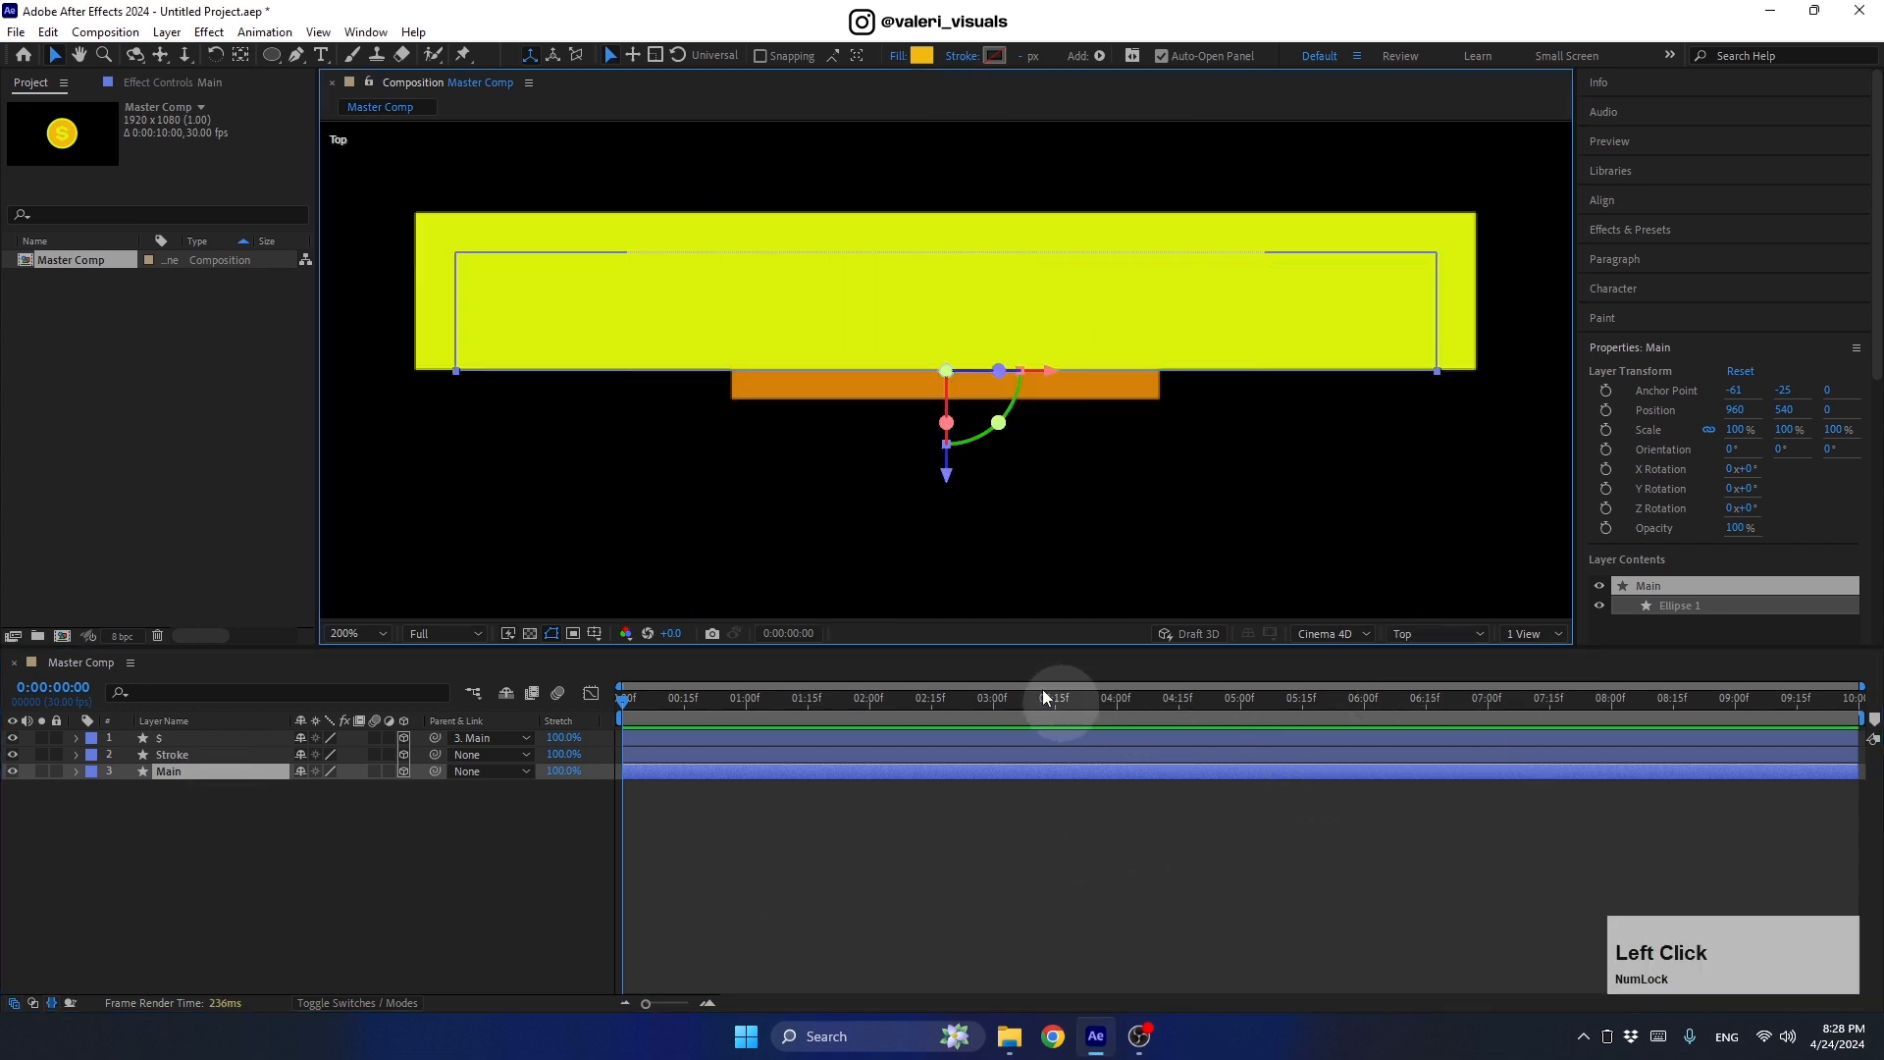
{"action": "left_click", "coordinate": [214, 769]}
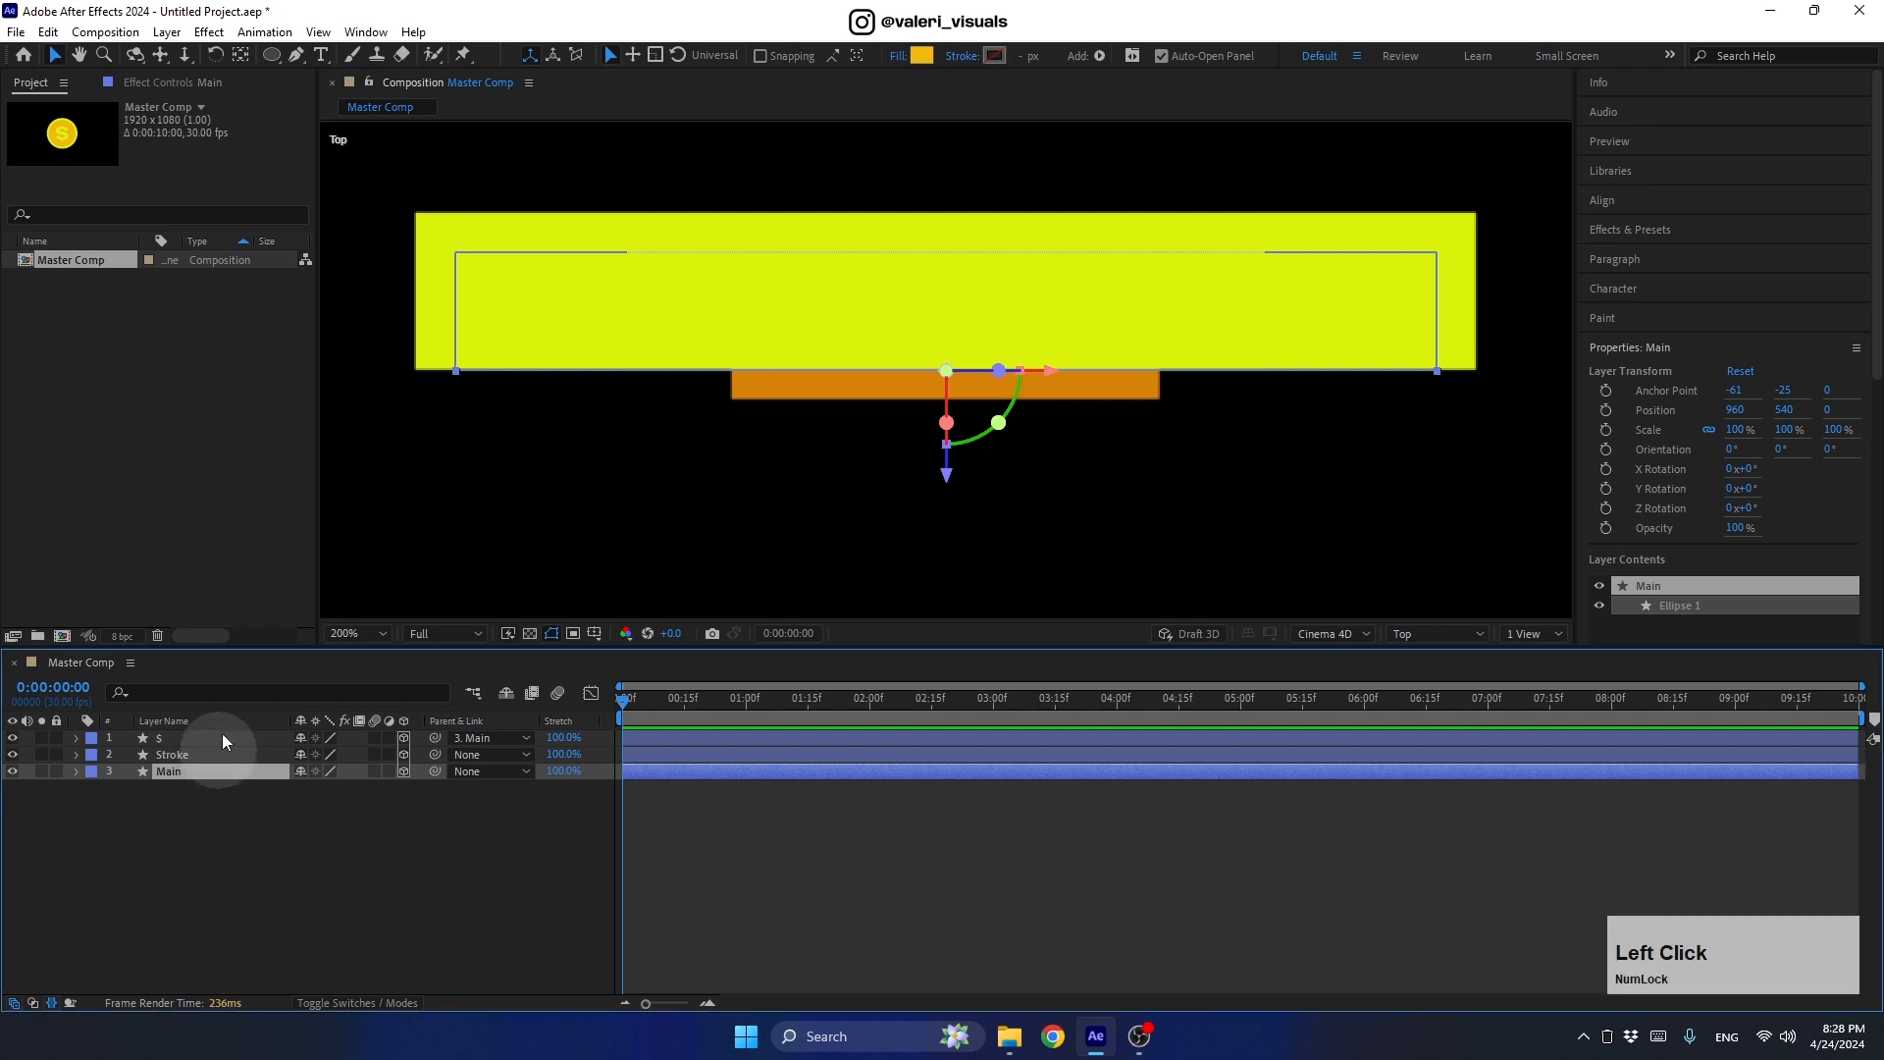
{"action": "left_click", "coordinate": [240, 55]}
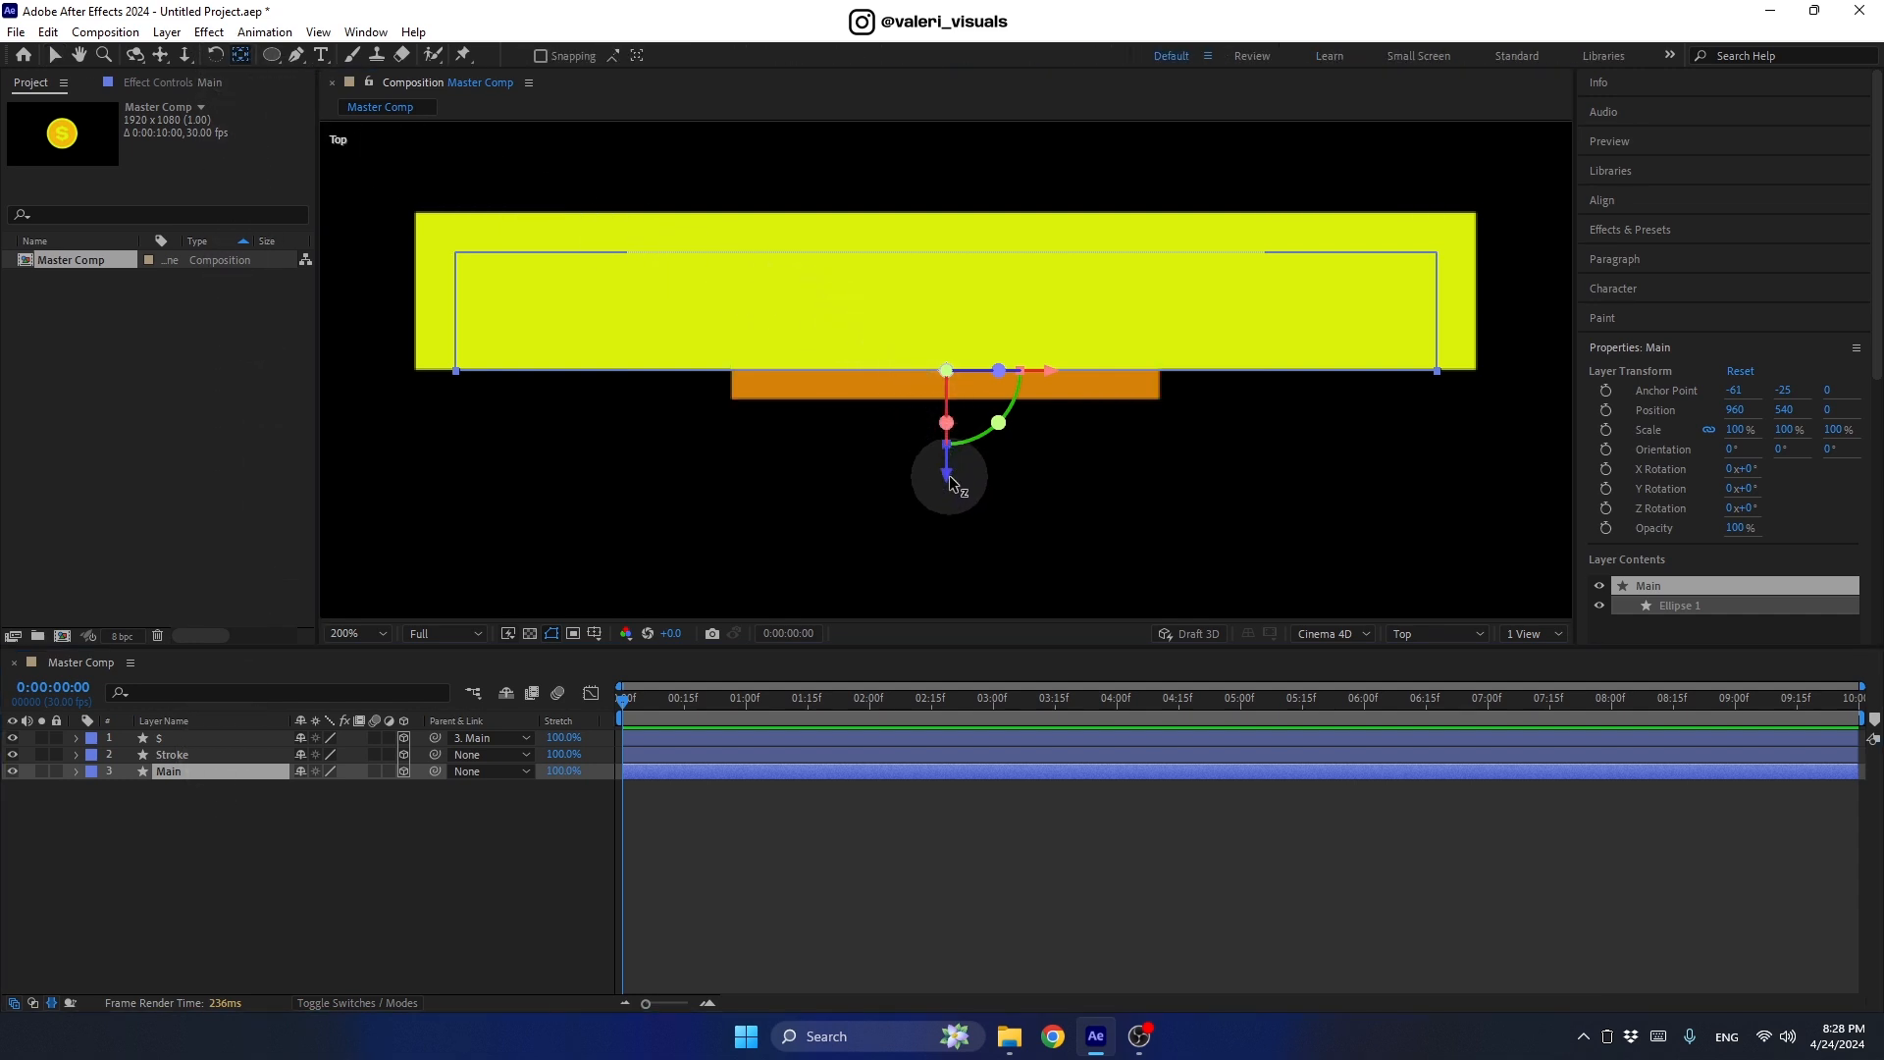
{"action": "left_click_drag", "start_coordinate": [950, 481], "coordinate": [954, 417]}
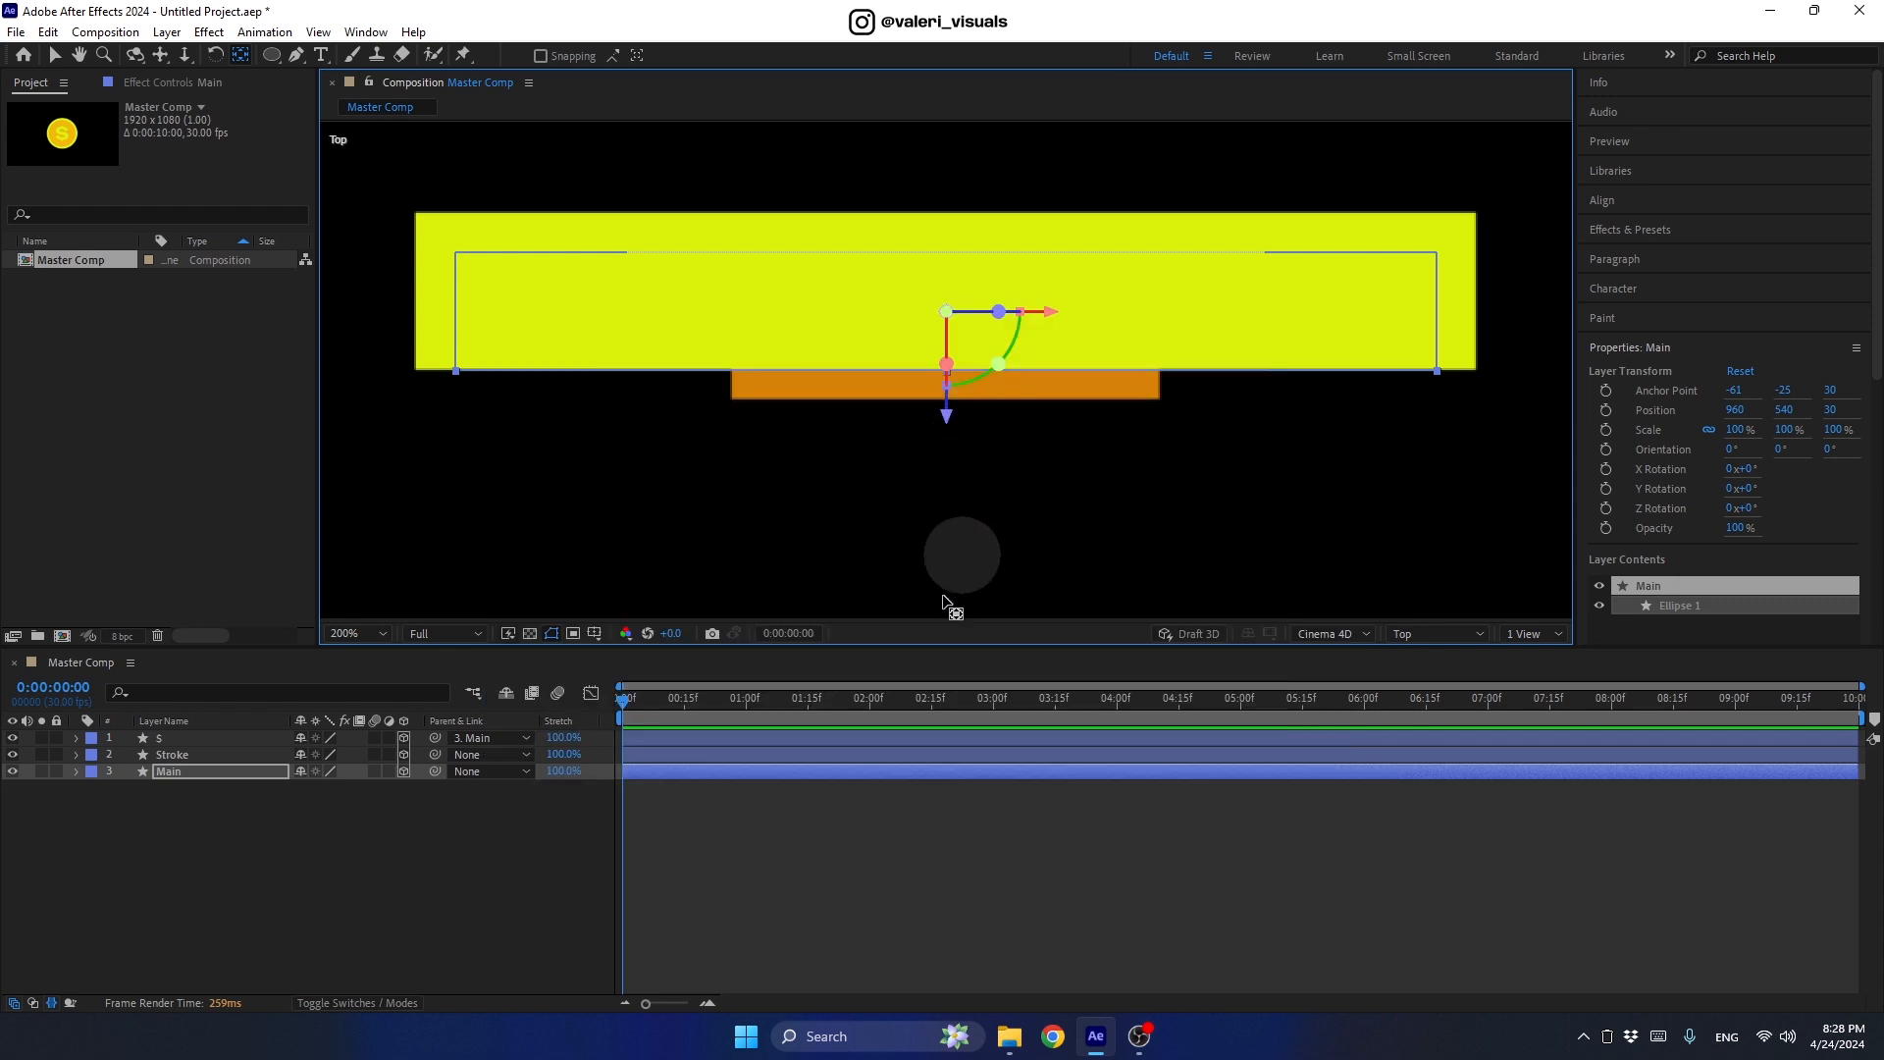
{"action": "left_click", "coordinate": [203, 756]}
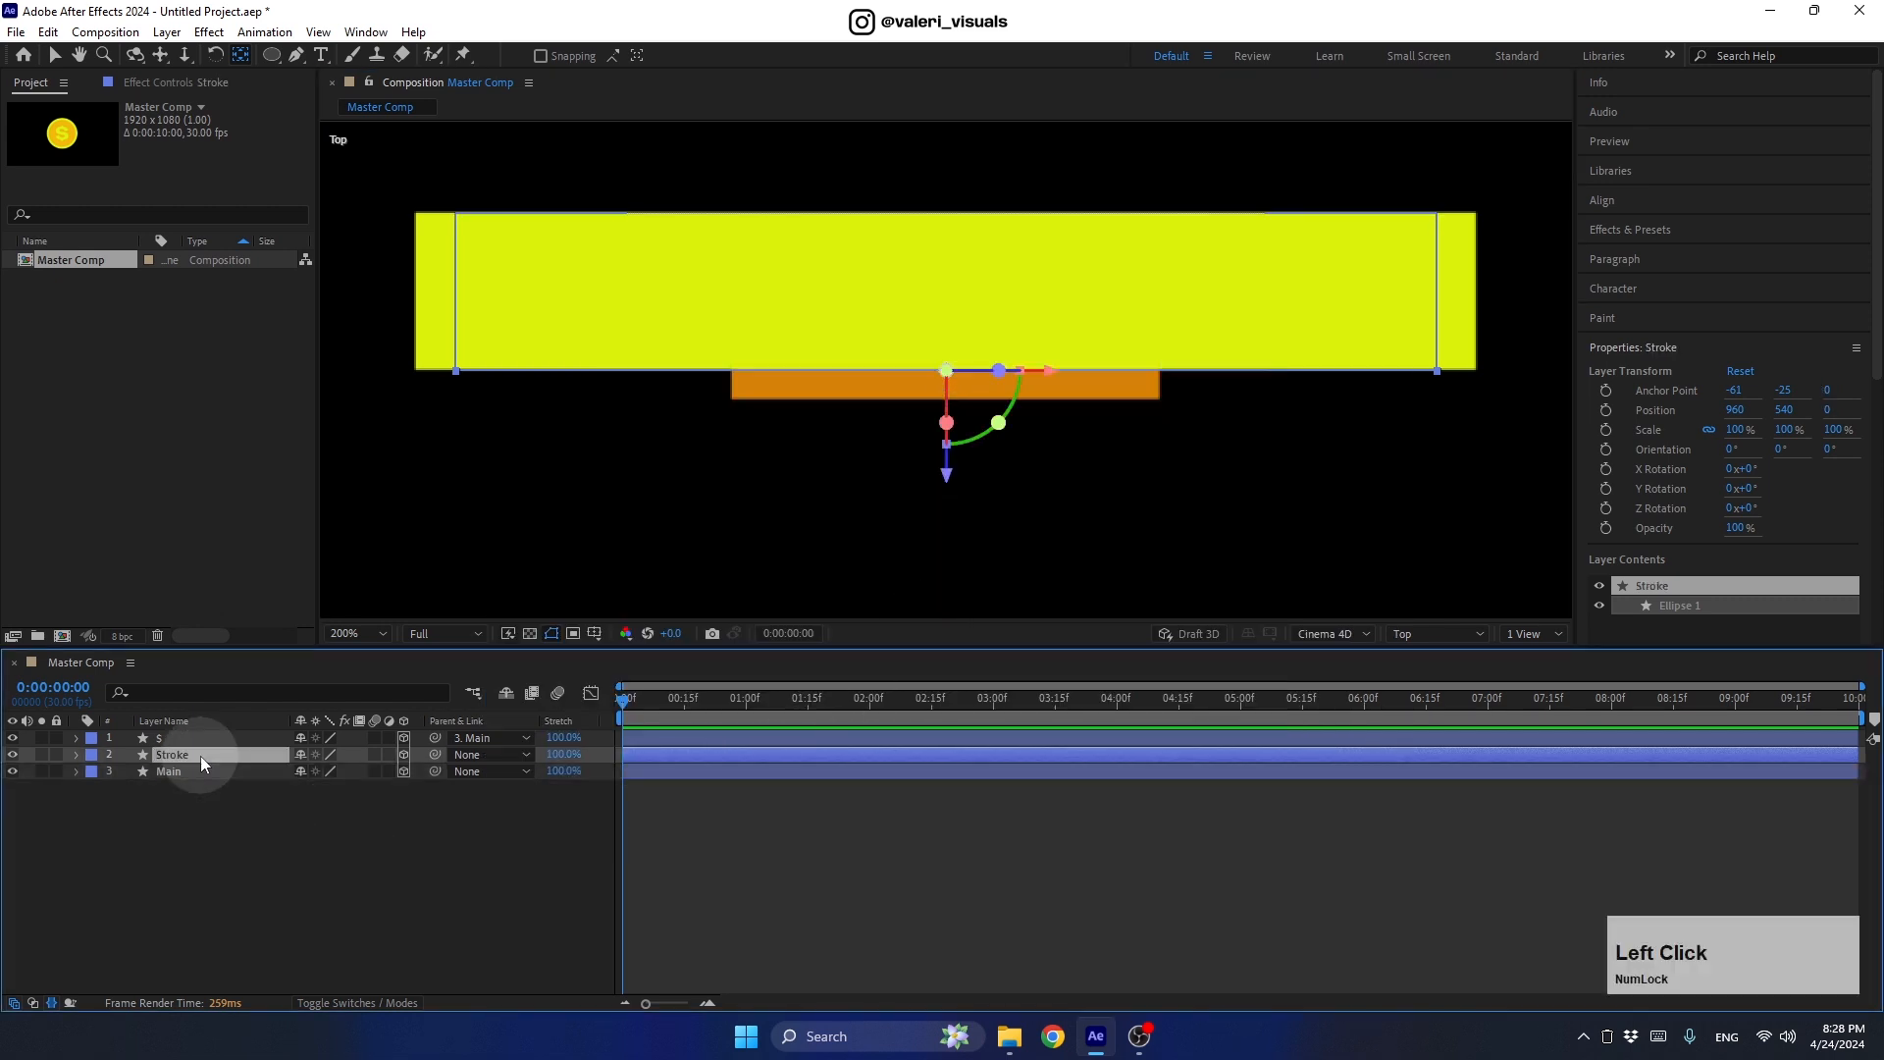
{"action": "left_click_drag", "start_coordinate": [947, 475], "coordinate": [946, 402]}
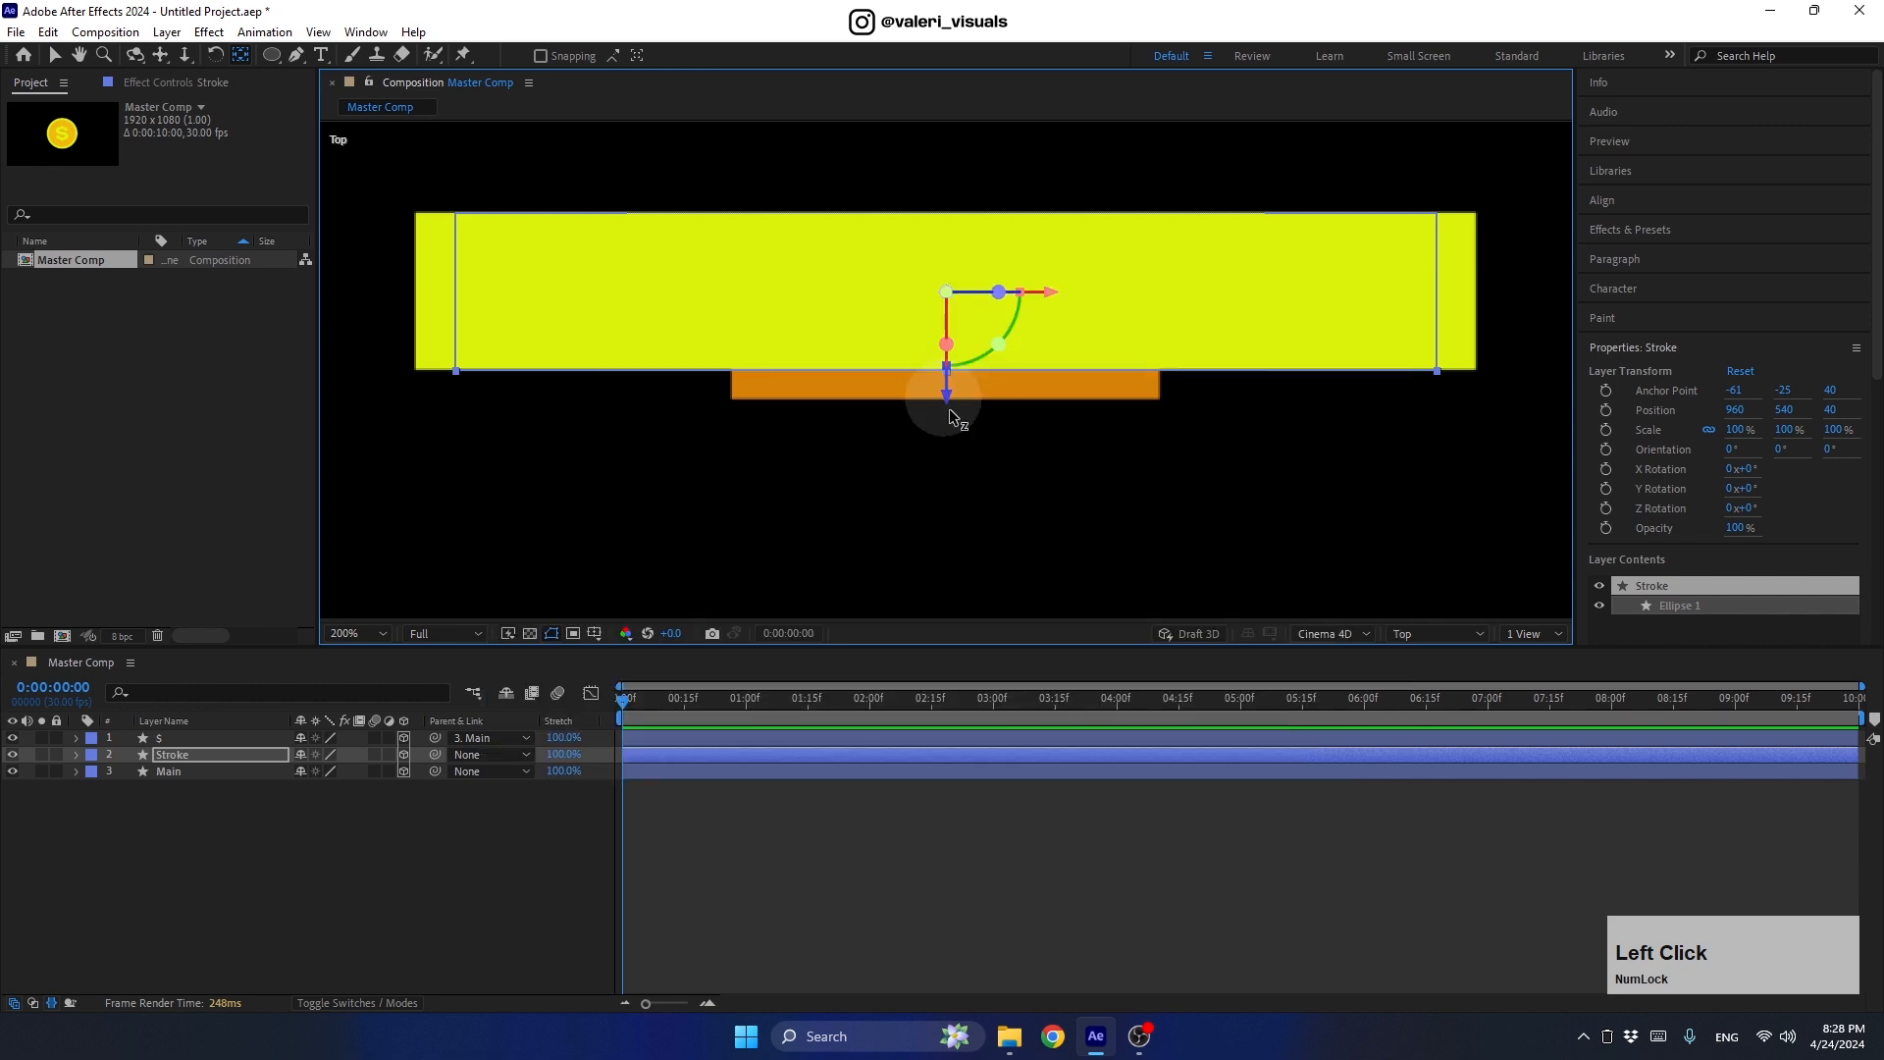
Step: Move the Main layer back along its Z axis to a Z position of 40
{"action": "left_click", "coordinate": [212, 769]}
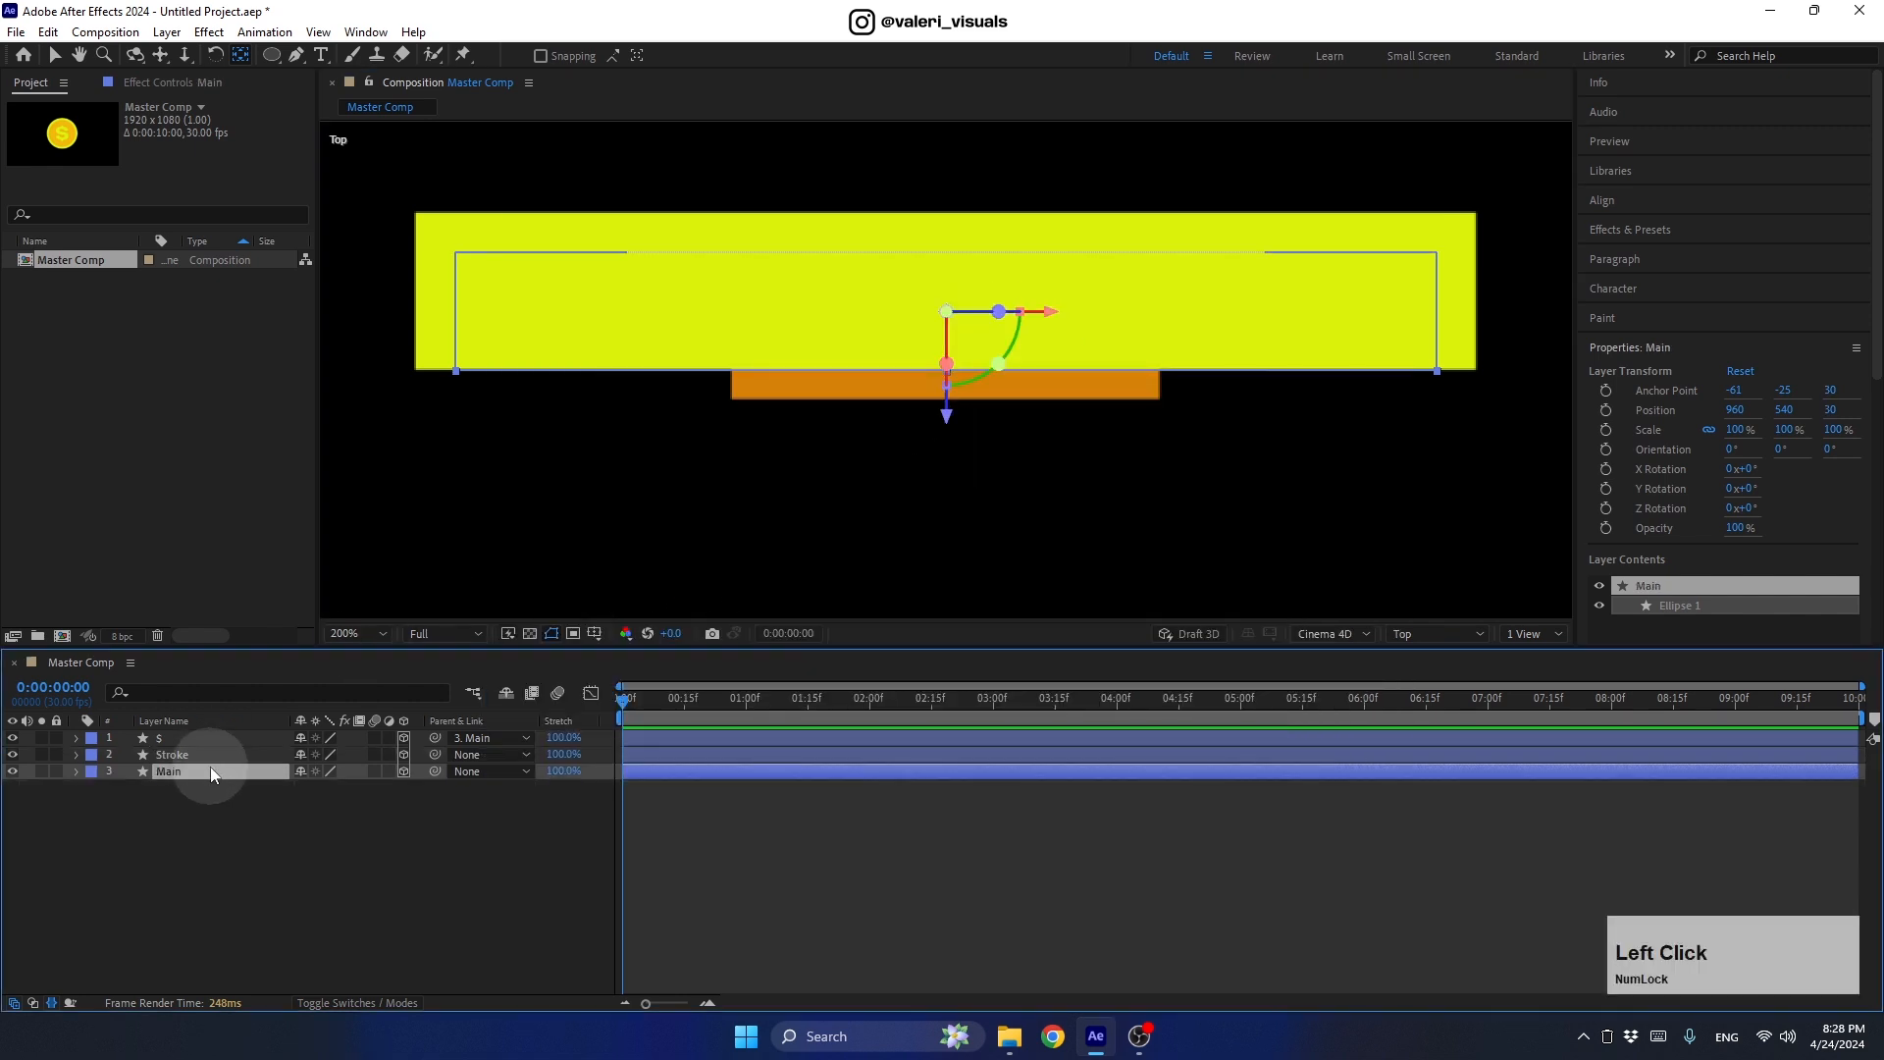
{"action": "left_click", "coordinate": [57, 61]}
{"action": "left_click", "coordinate": [663, 407]}
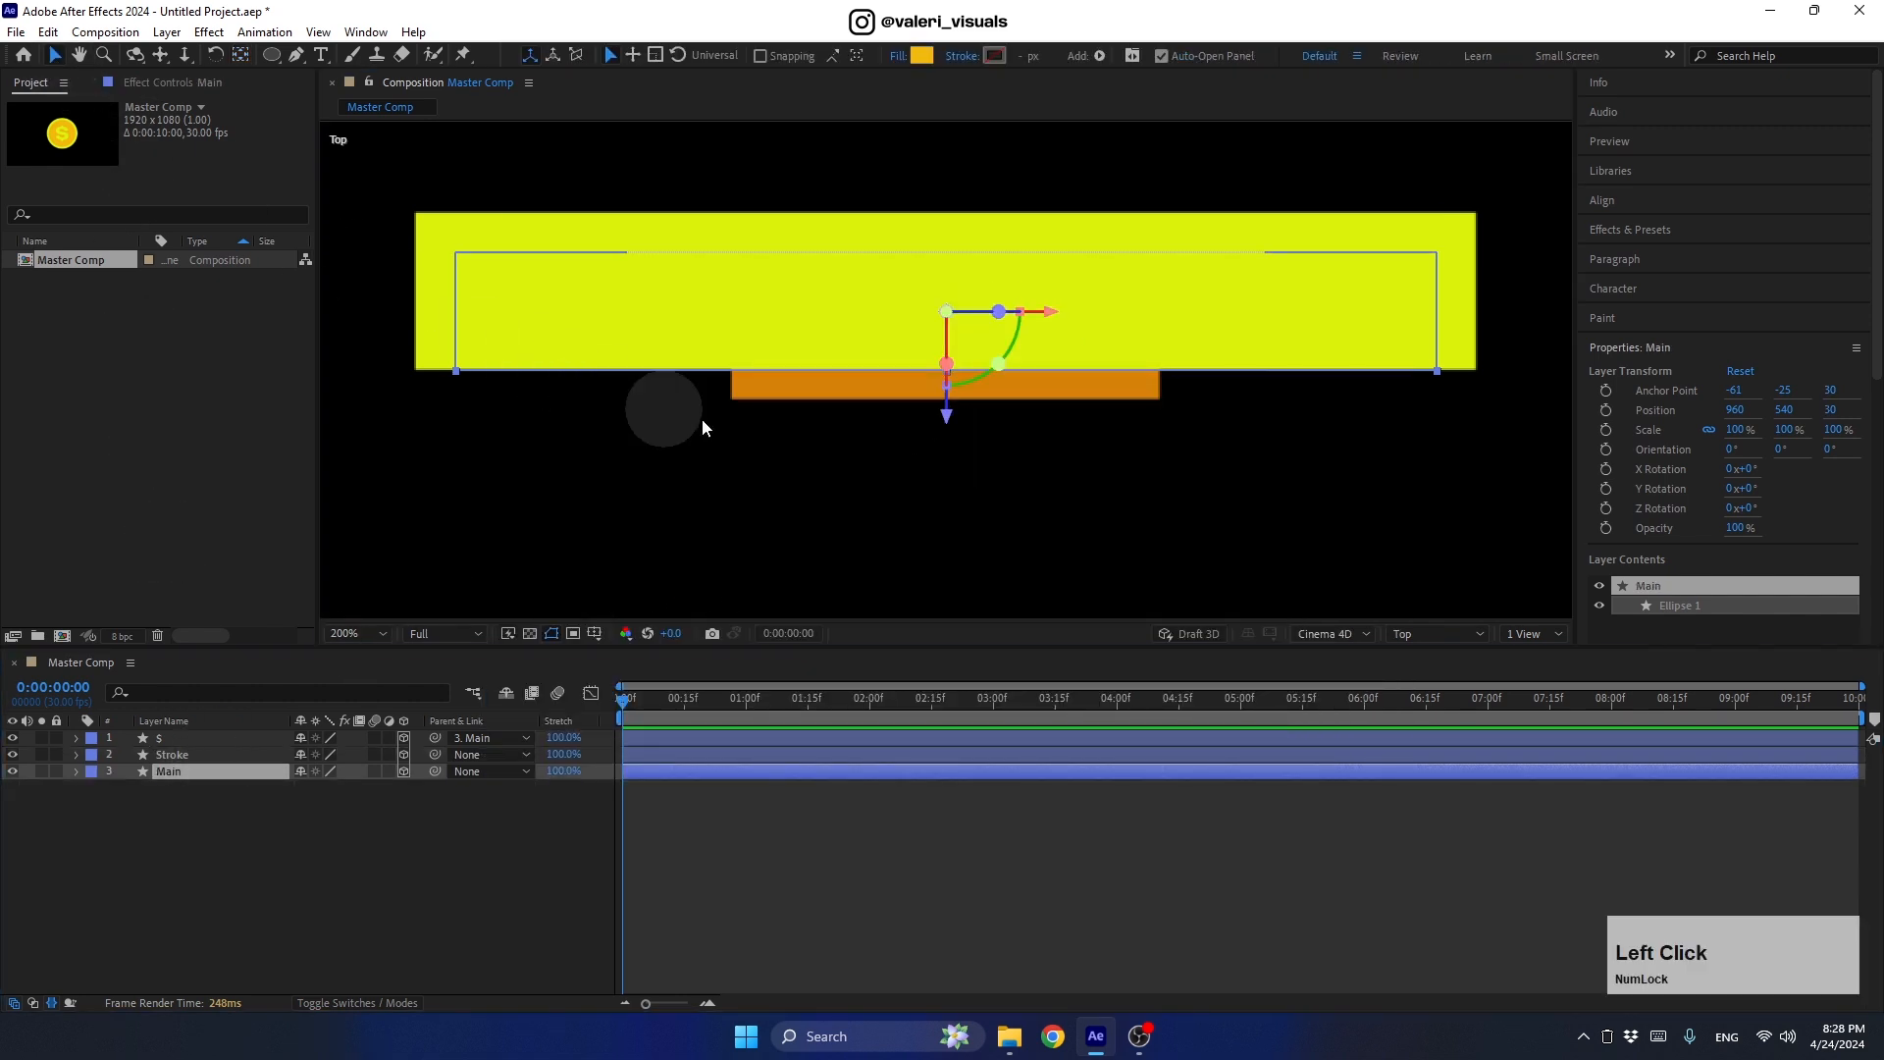
{"action": "left_click_drag", "start_coordinate": [951, 416], "coordinate": [949, 401]}
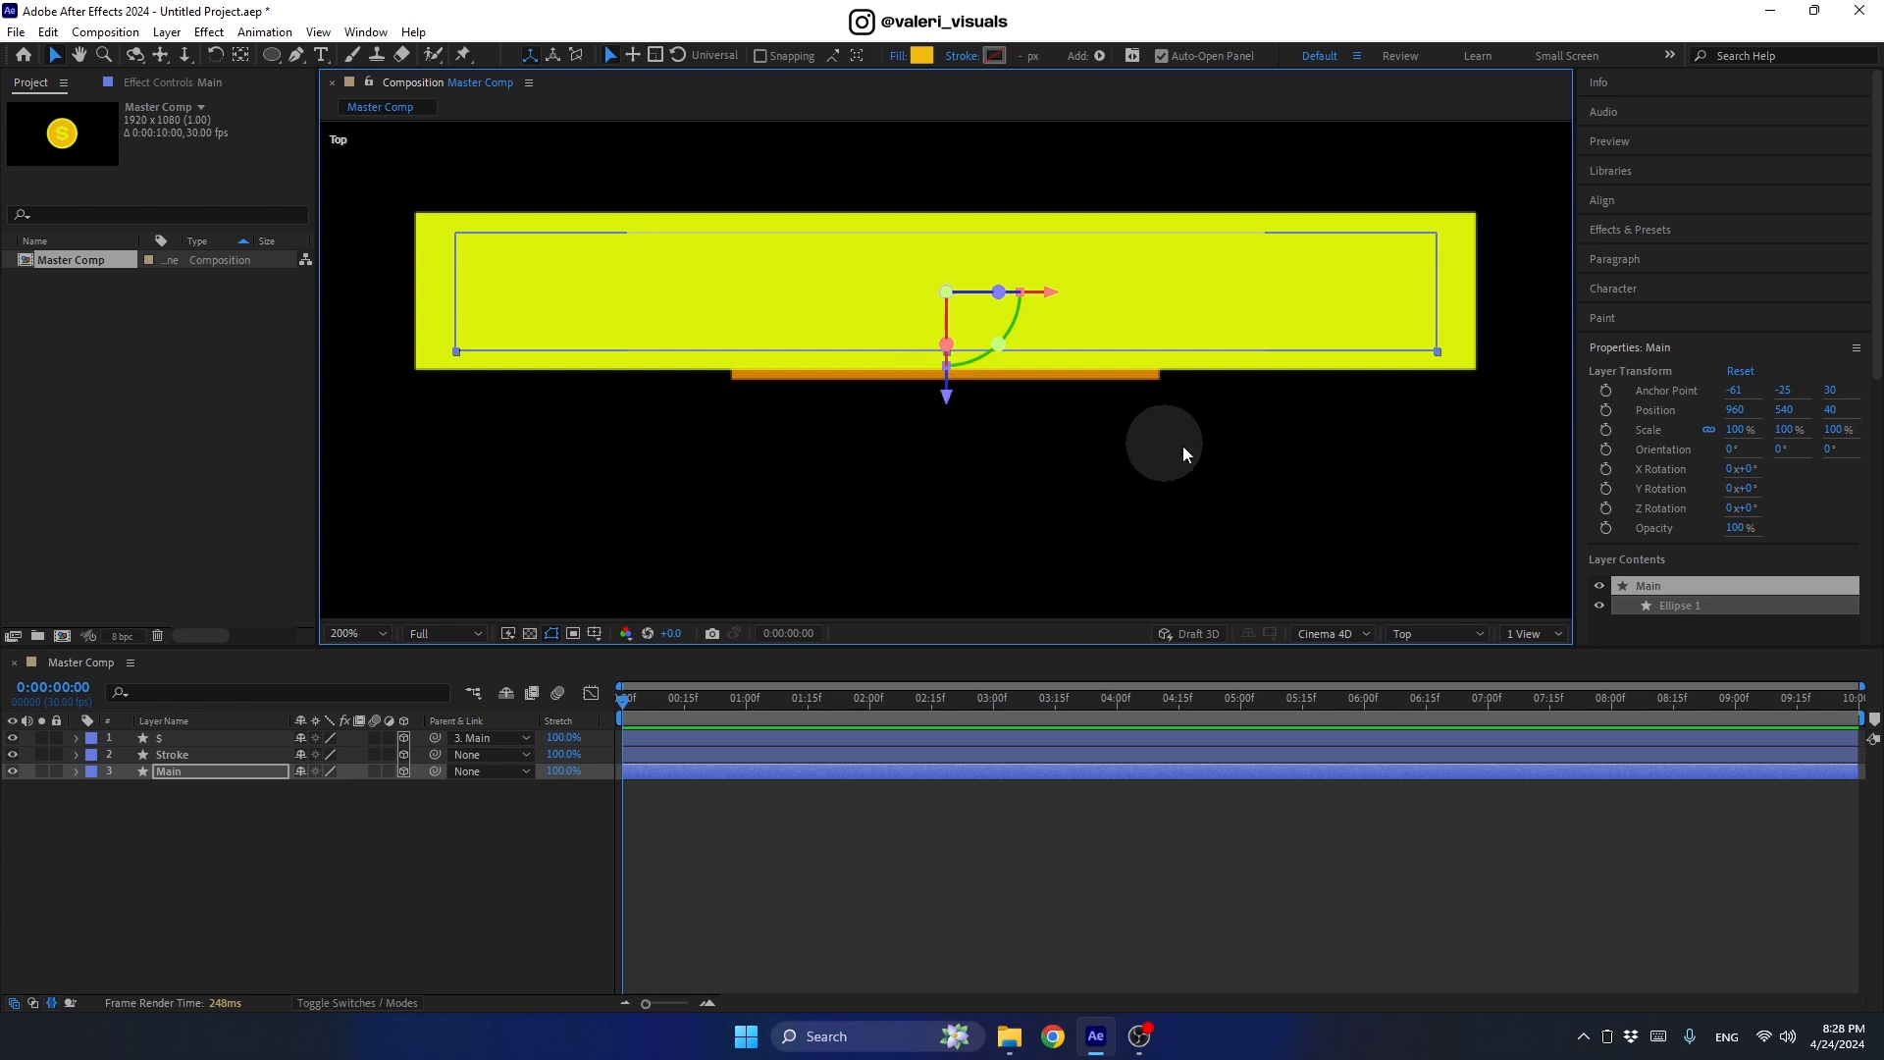
Step: Return the composition to Custom View 1 and parent the Stroke layer to the Main layer
{"action": "left_click", "coordinate": [1427, 633]}
{"action": "left_click", "coordinate": [1434, 840]}
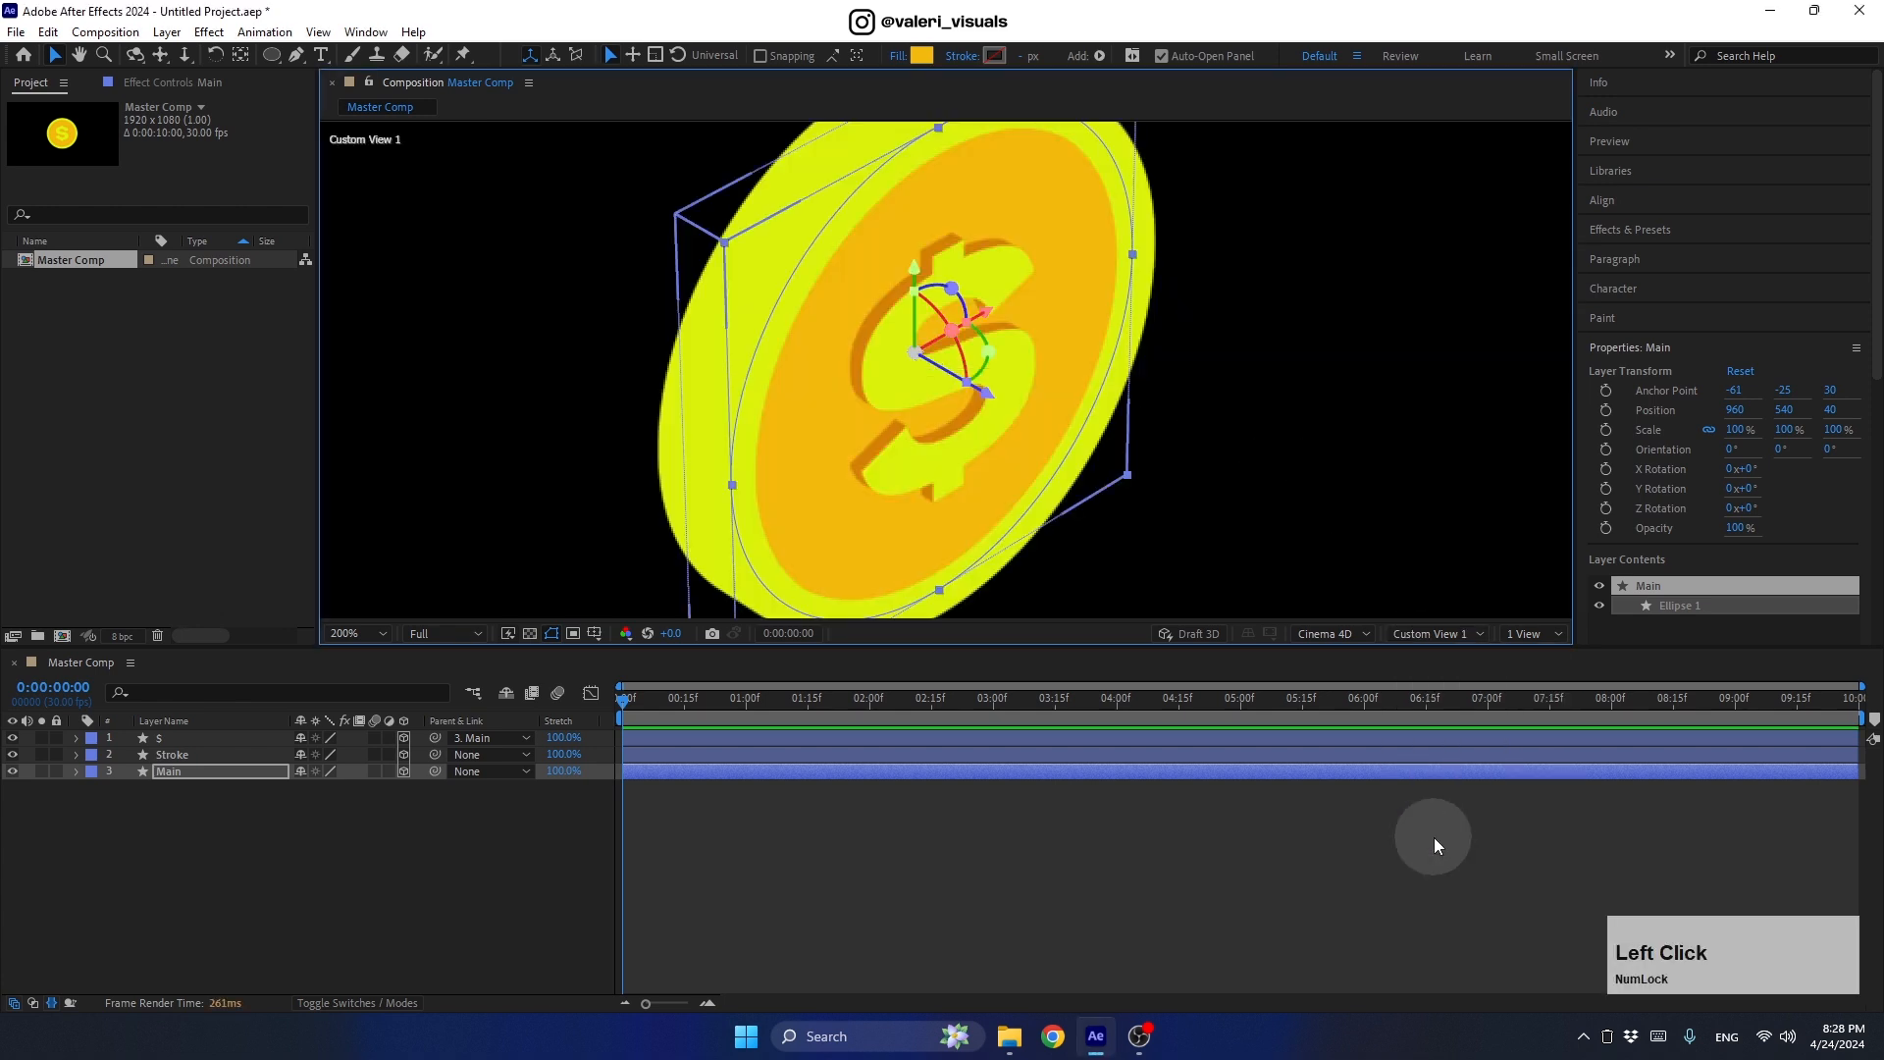
{"action": "left_click", "coordinate": [169, 756]}
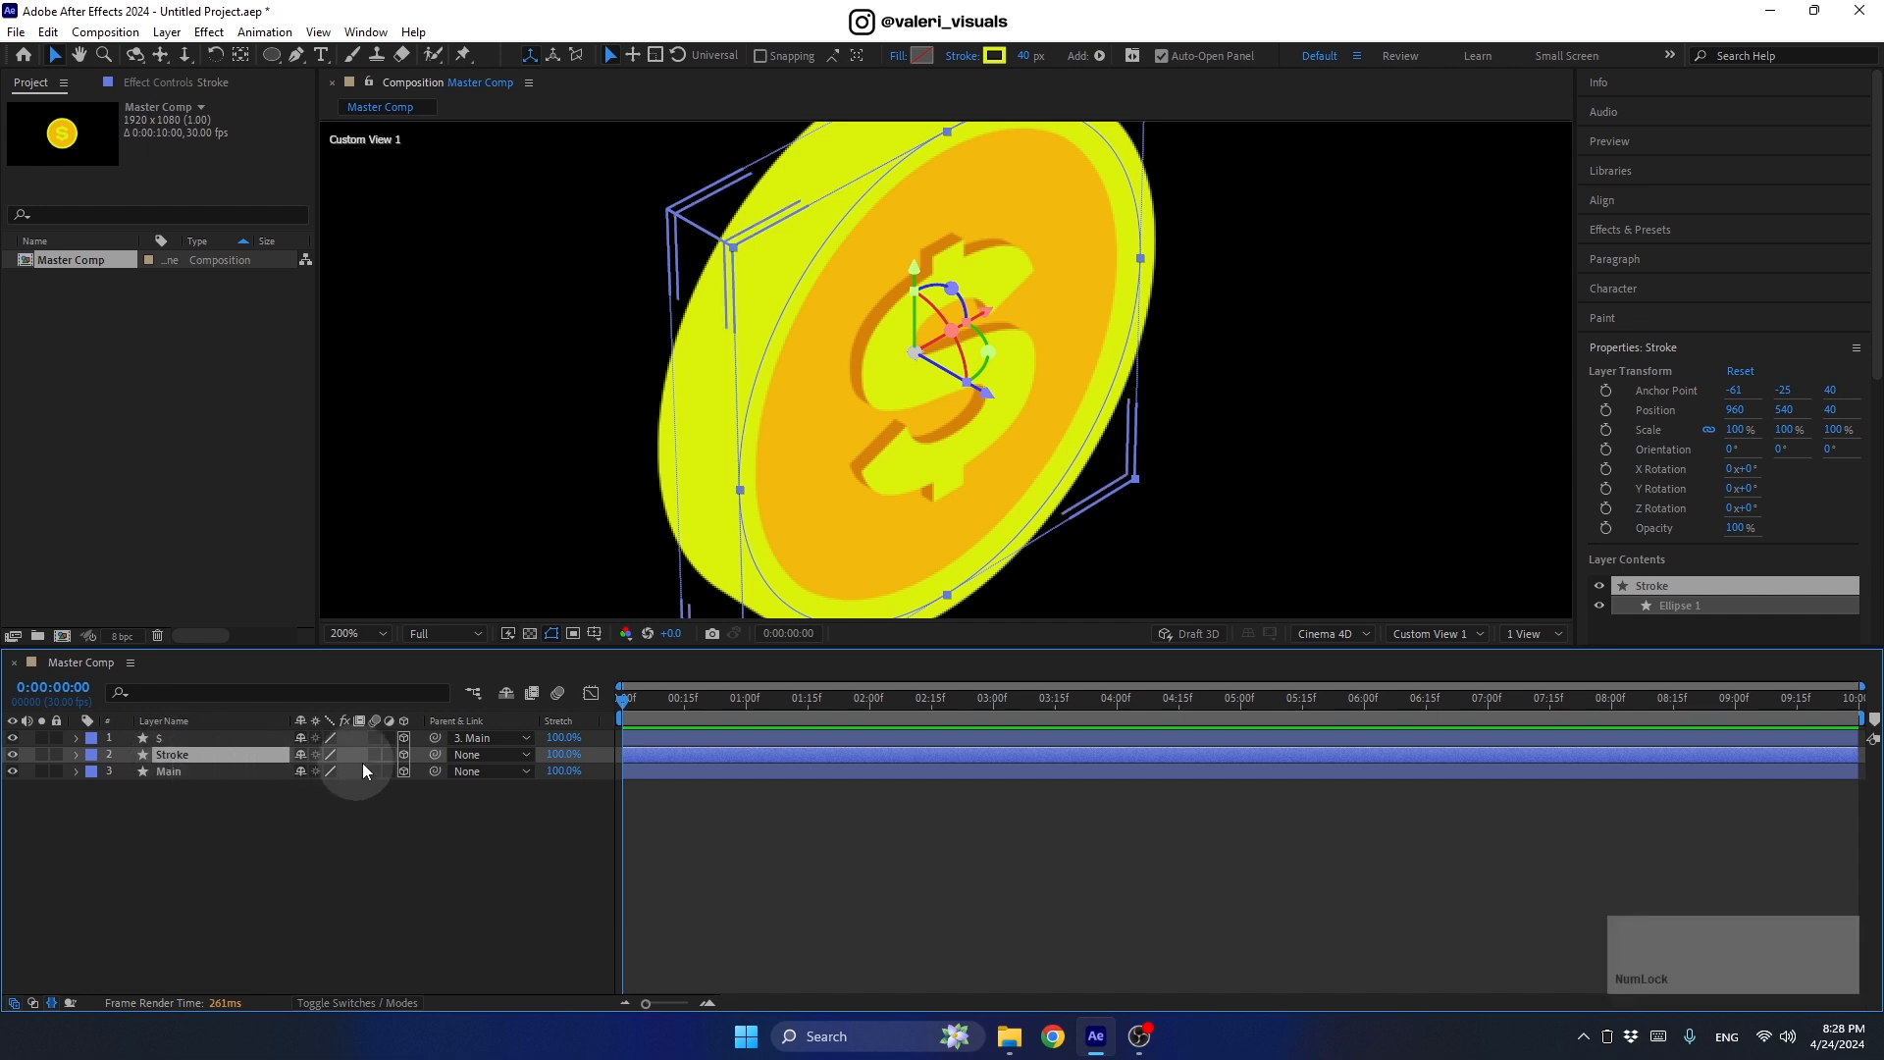
{"action": "left_click_drag", "start_coordinate": [435, 753], "coordinate": [201, 771]}
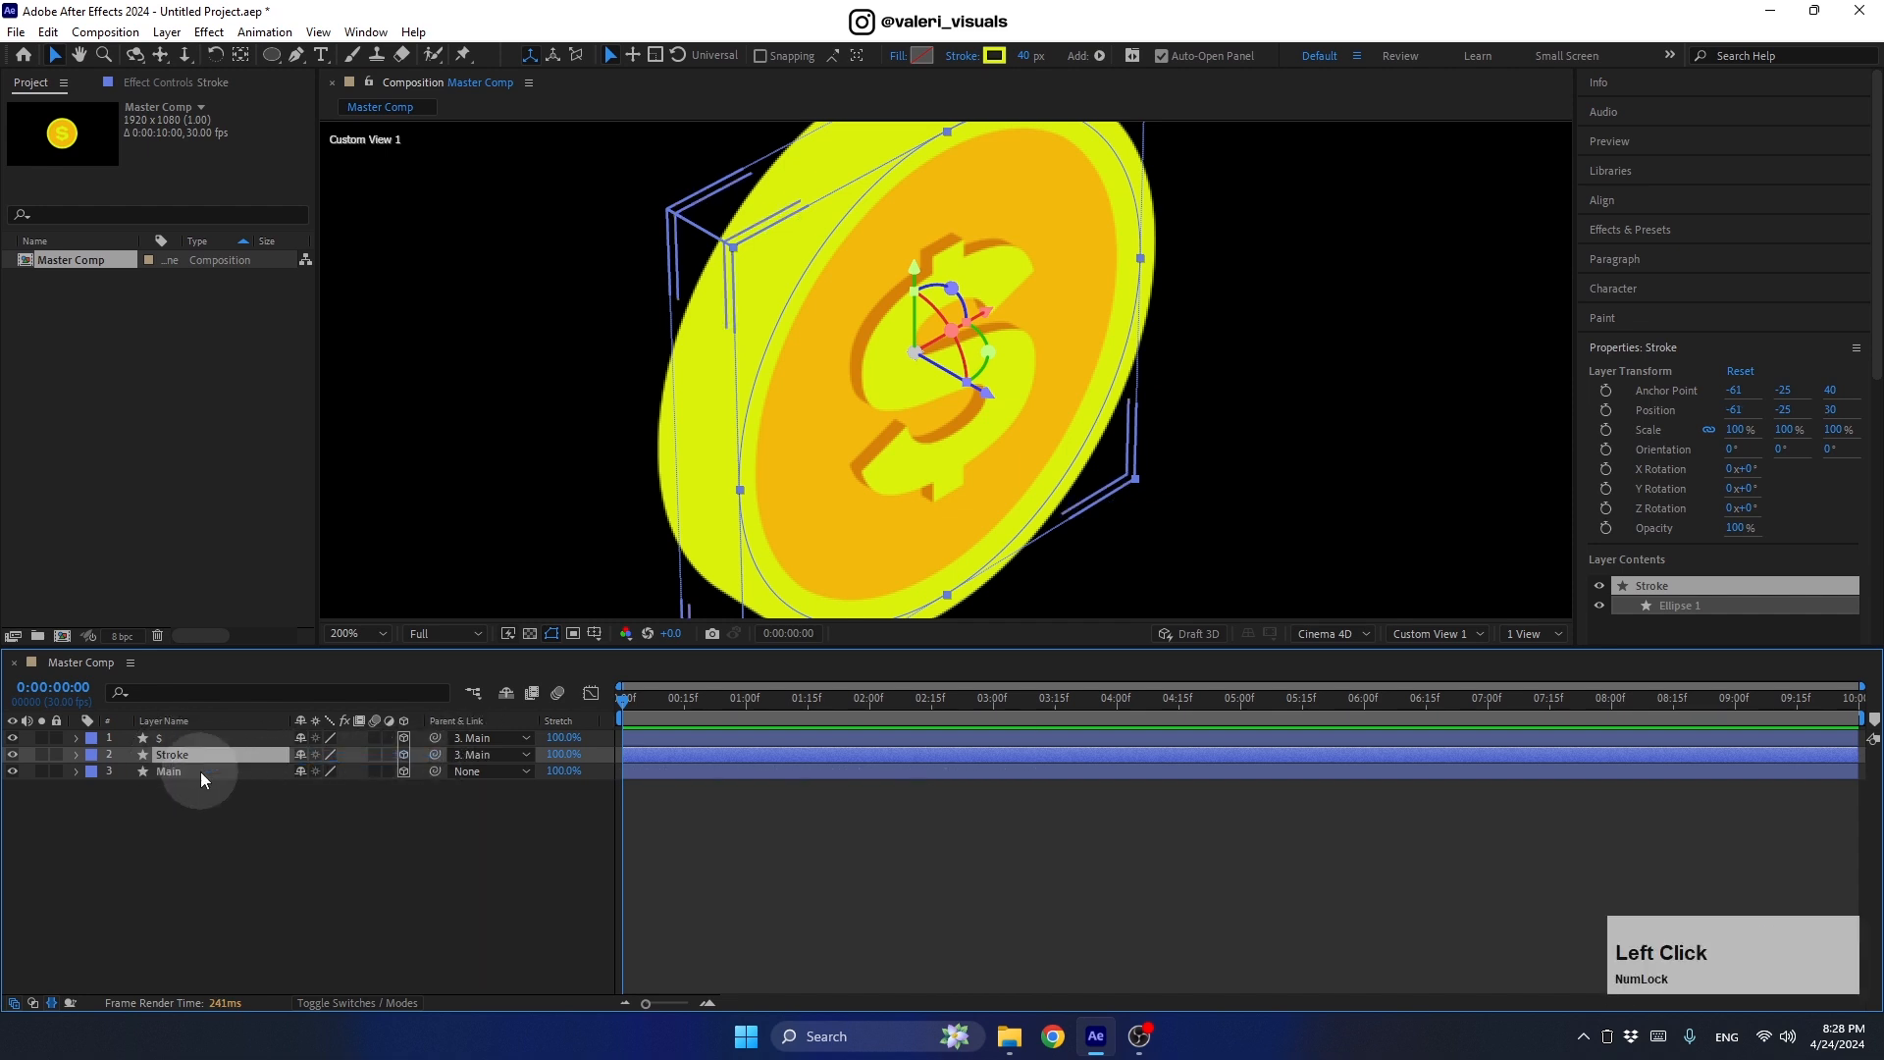
Step: Add a Side Color material property to the Ellipse 1 group in the Stroke layer
{"action": "left_click", "coordinate": [77, 755]}
{"action": "left_click", "coordinate": [94, 773]}
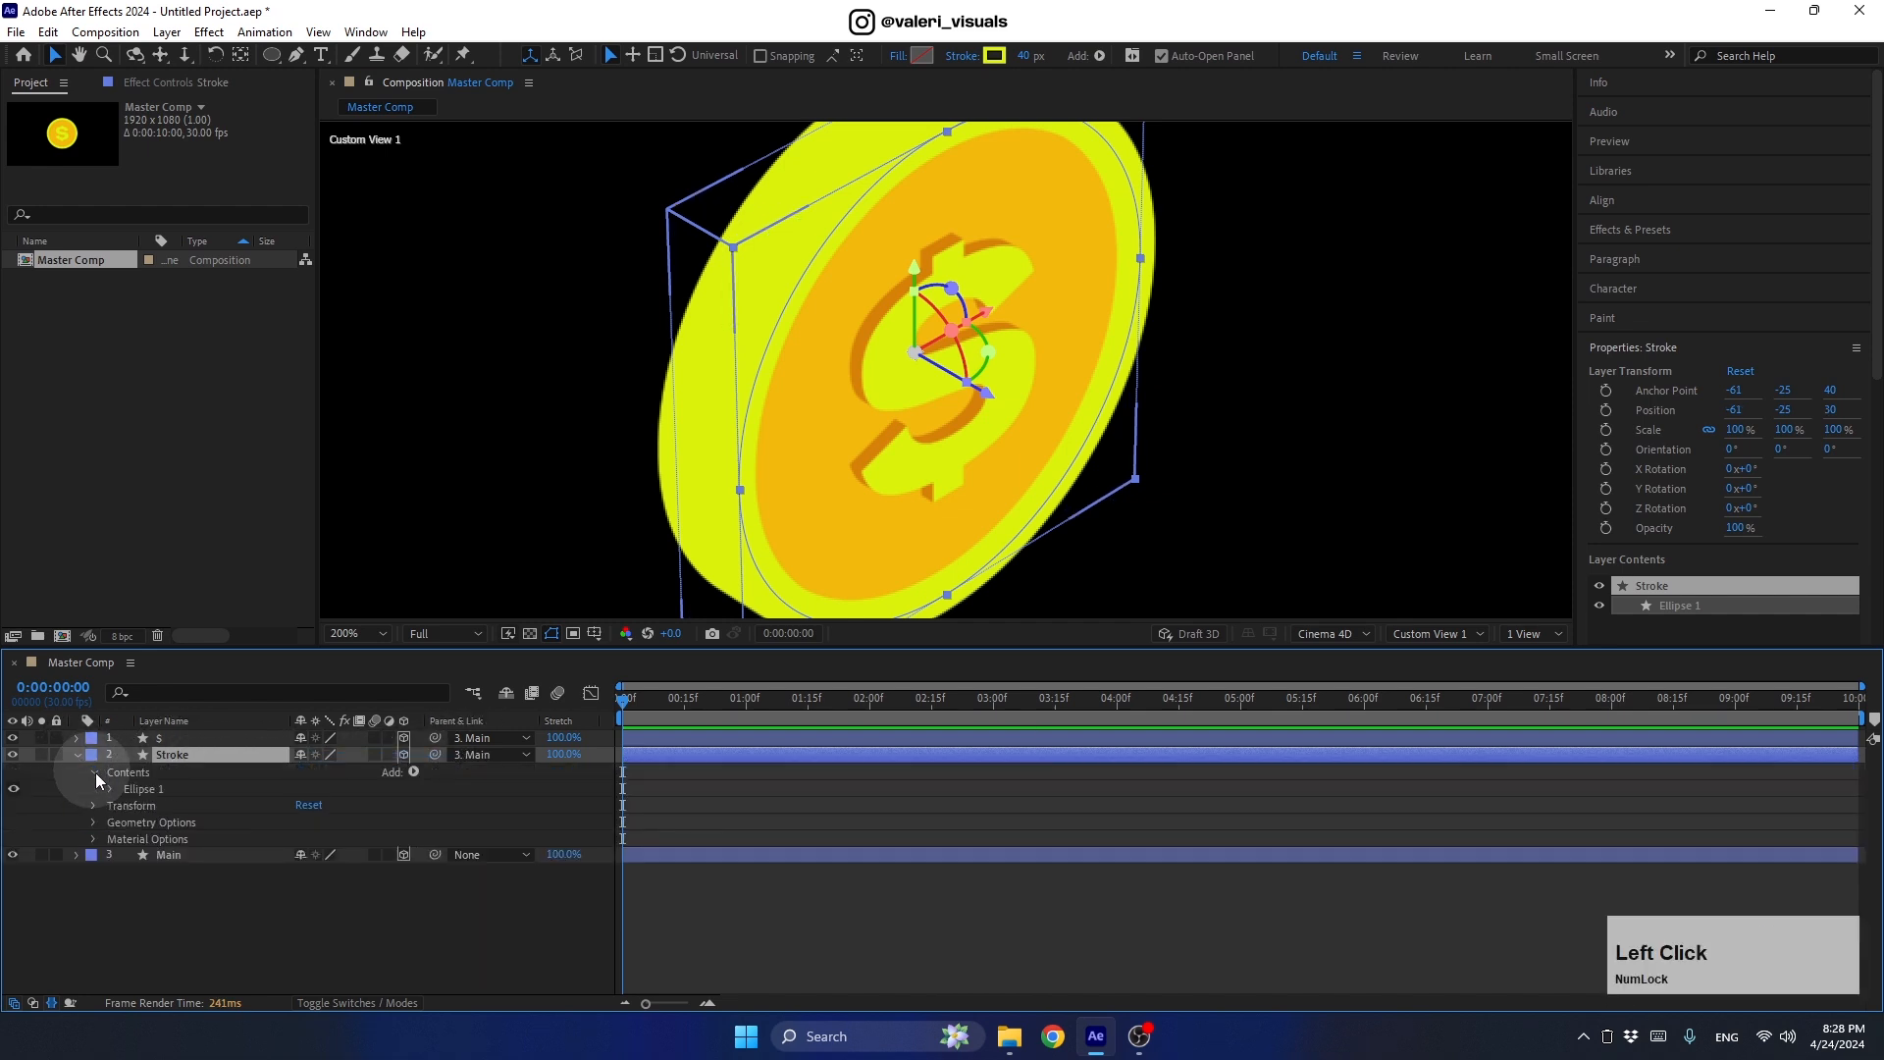
{"action": "left_click", "coordinate": [143, 788]}
{"action": "left_click", "coordinate": [414, 773]}
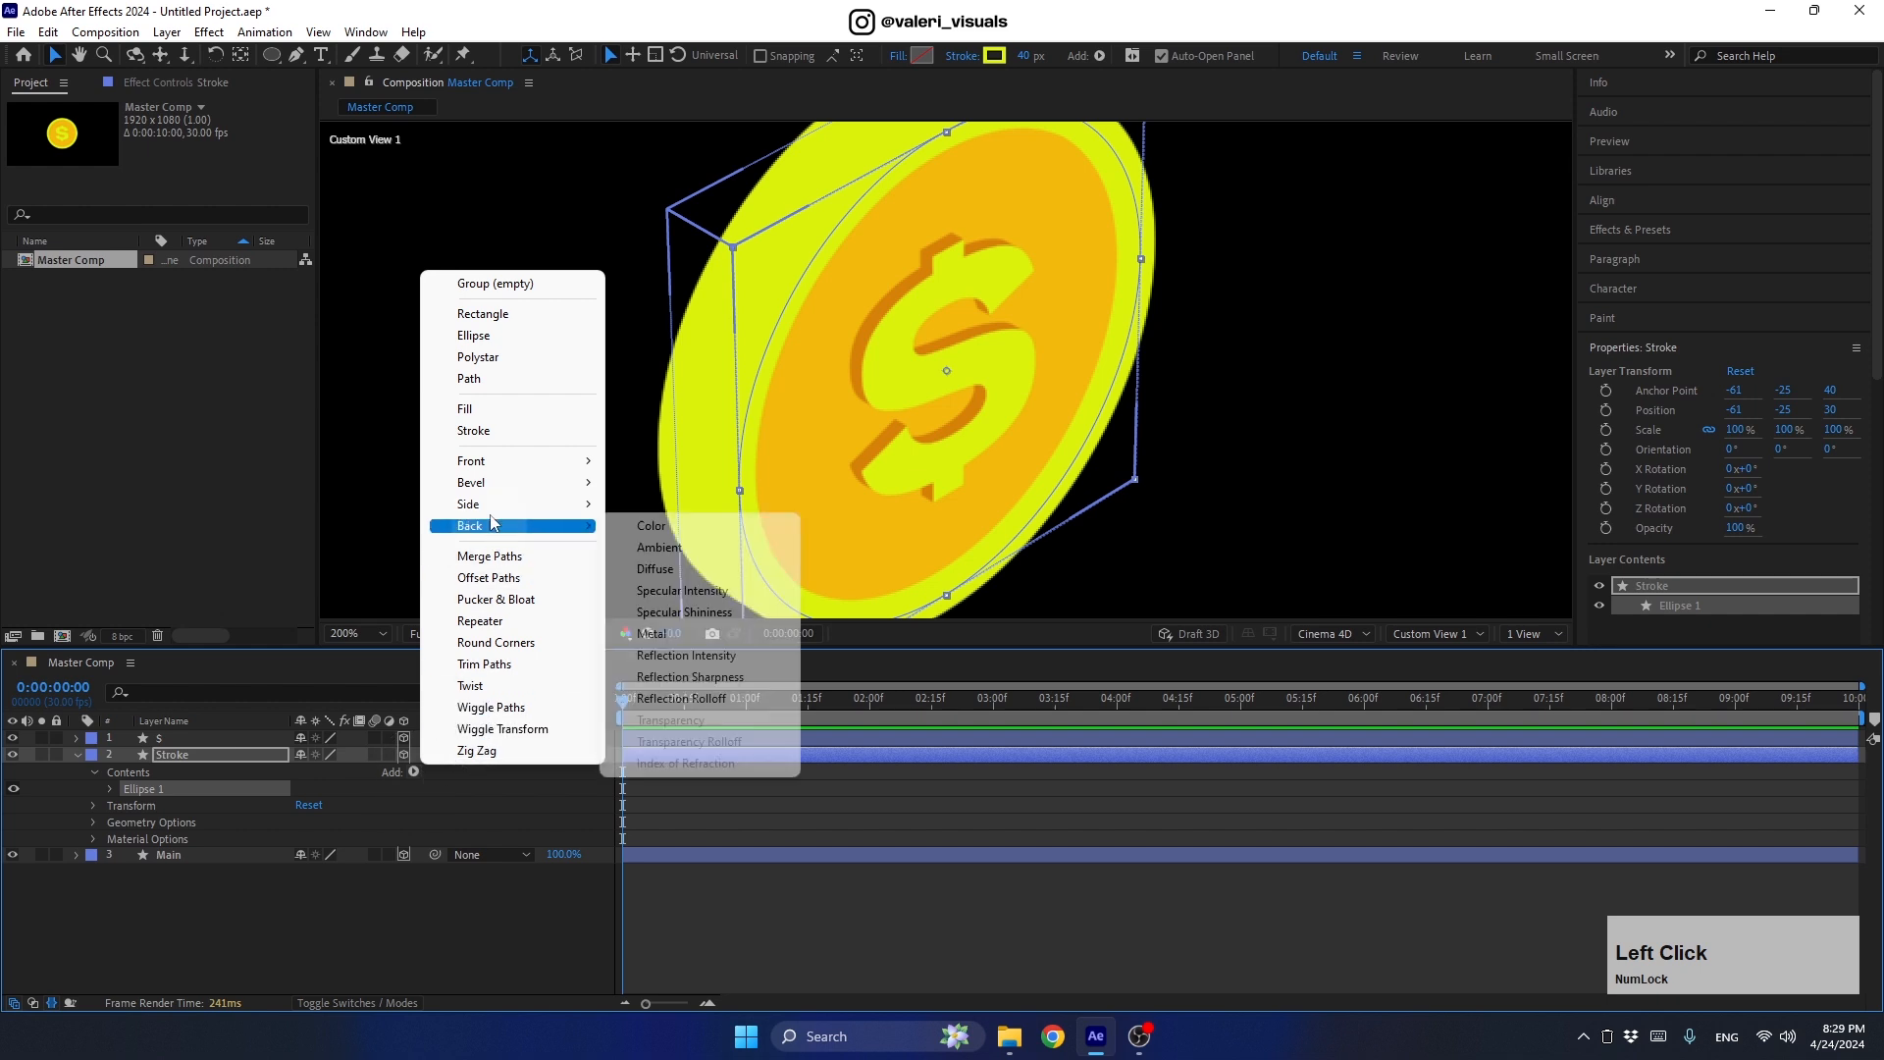
{"action": "mouse_move", "coordinate": [579, 503]}
{"action": "left_click", "coordinate": [651, 505]}
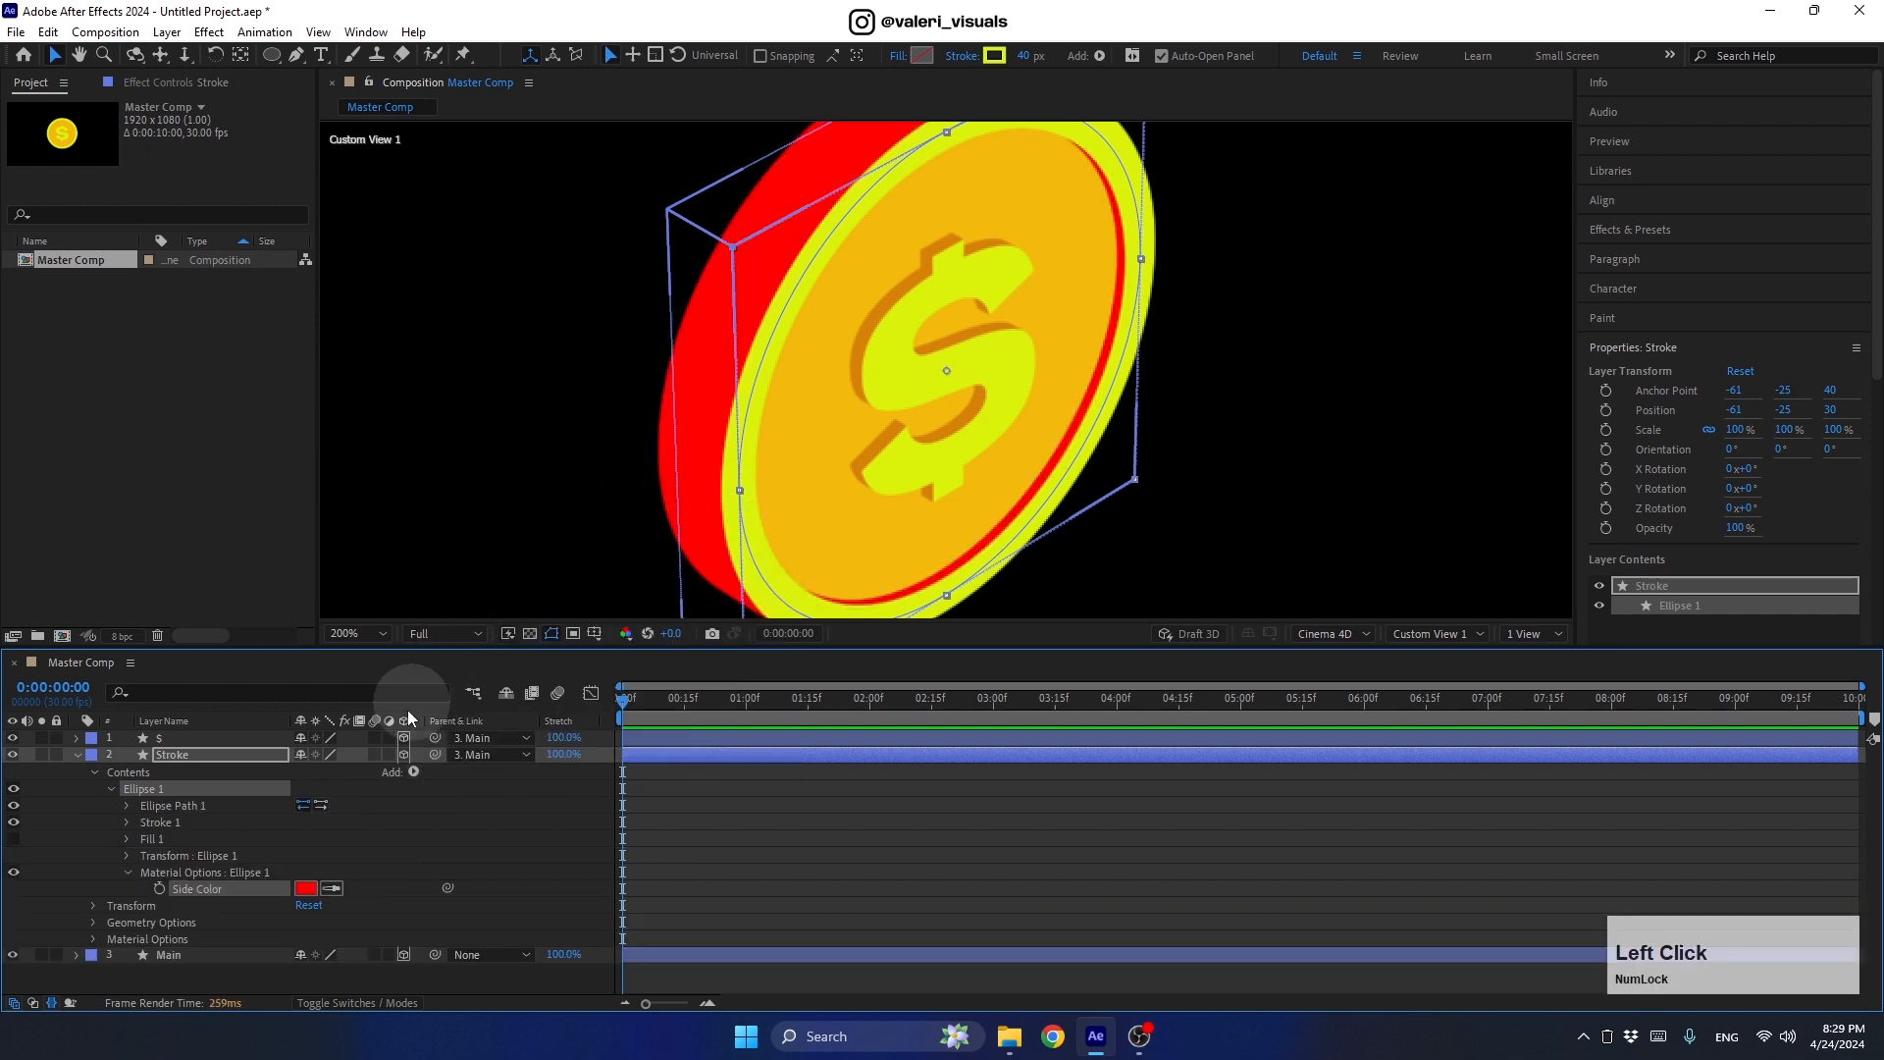
Step: Set the Stroke layer's Side Color to the darker orange sampled from the dollar sign's side
{"action": "left_click", "coordinate": [332, 889]}
{"action": "left_click", "coordinate": [867, 332]}
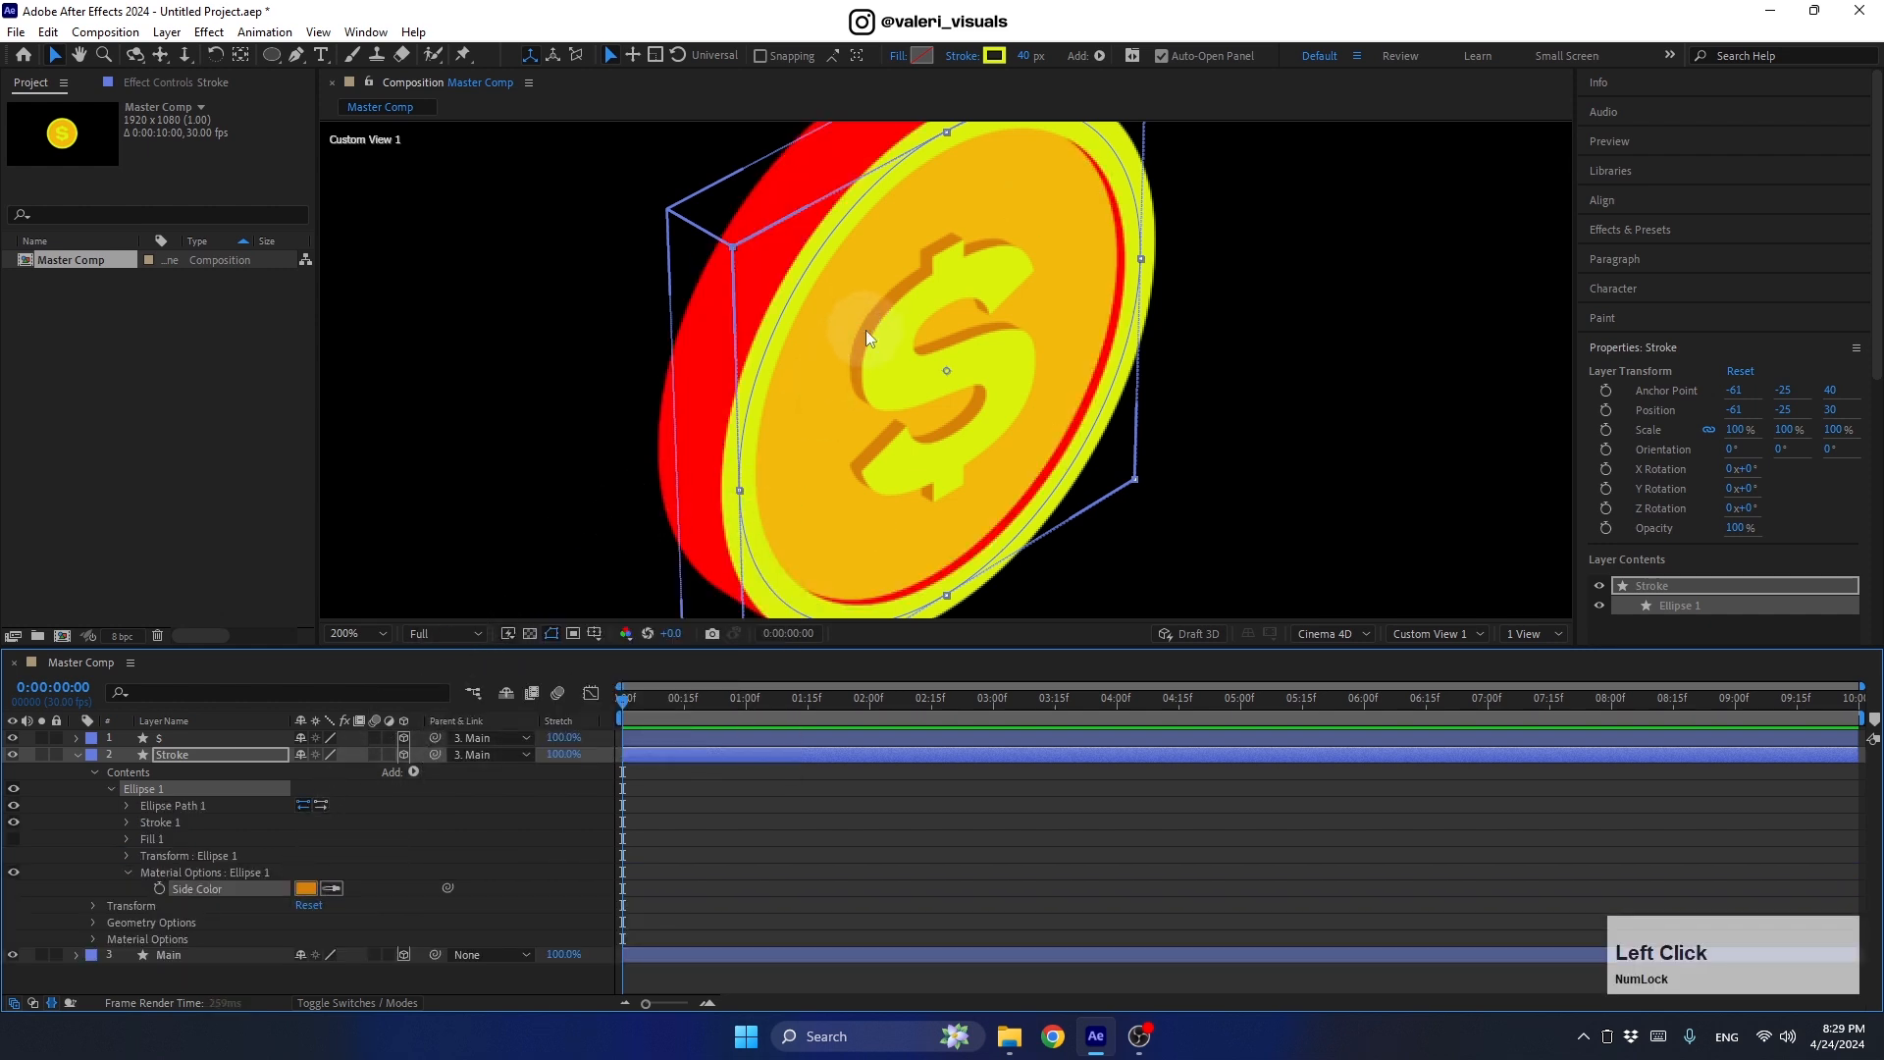
{"action": "left_click", "coordinate": [76, 754]}
Step: Set the Main layer's Y Rotation to 180° to turn the back of the coin forward
{"action": "left_click", "coordinate": [165, 773]}
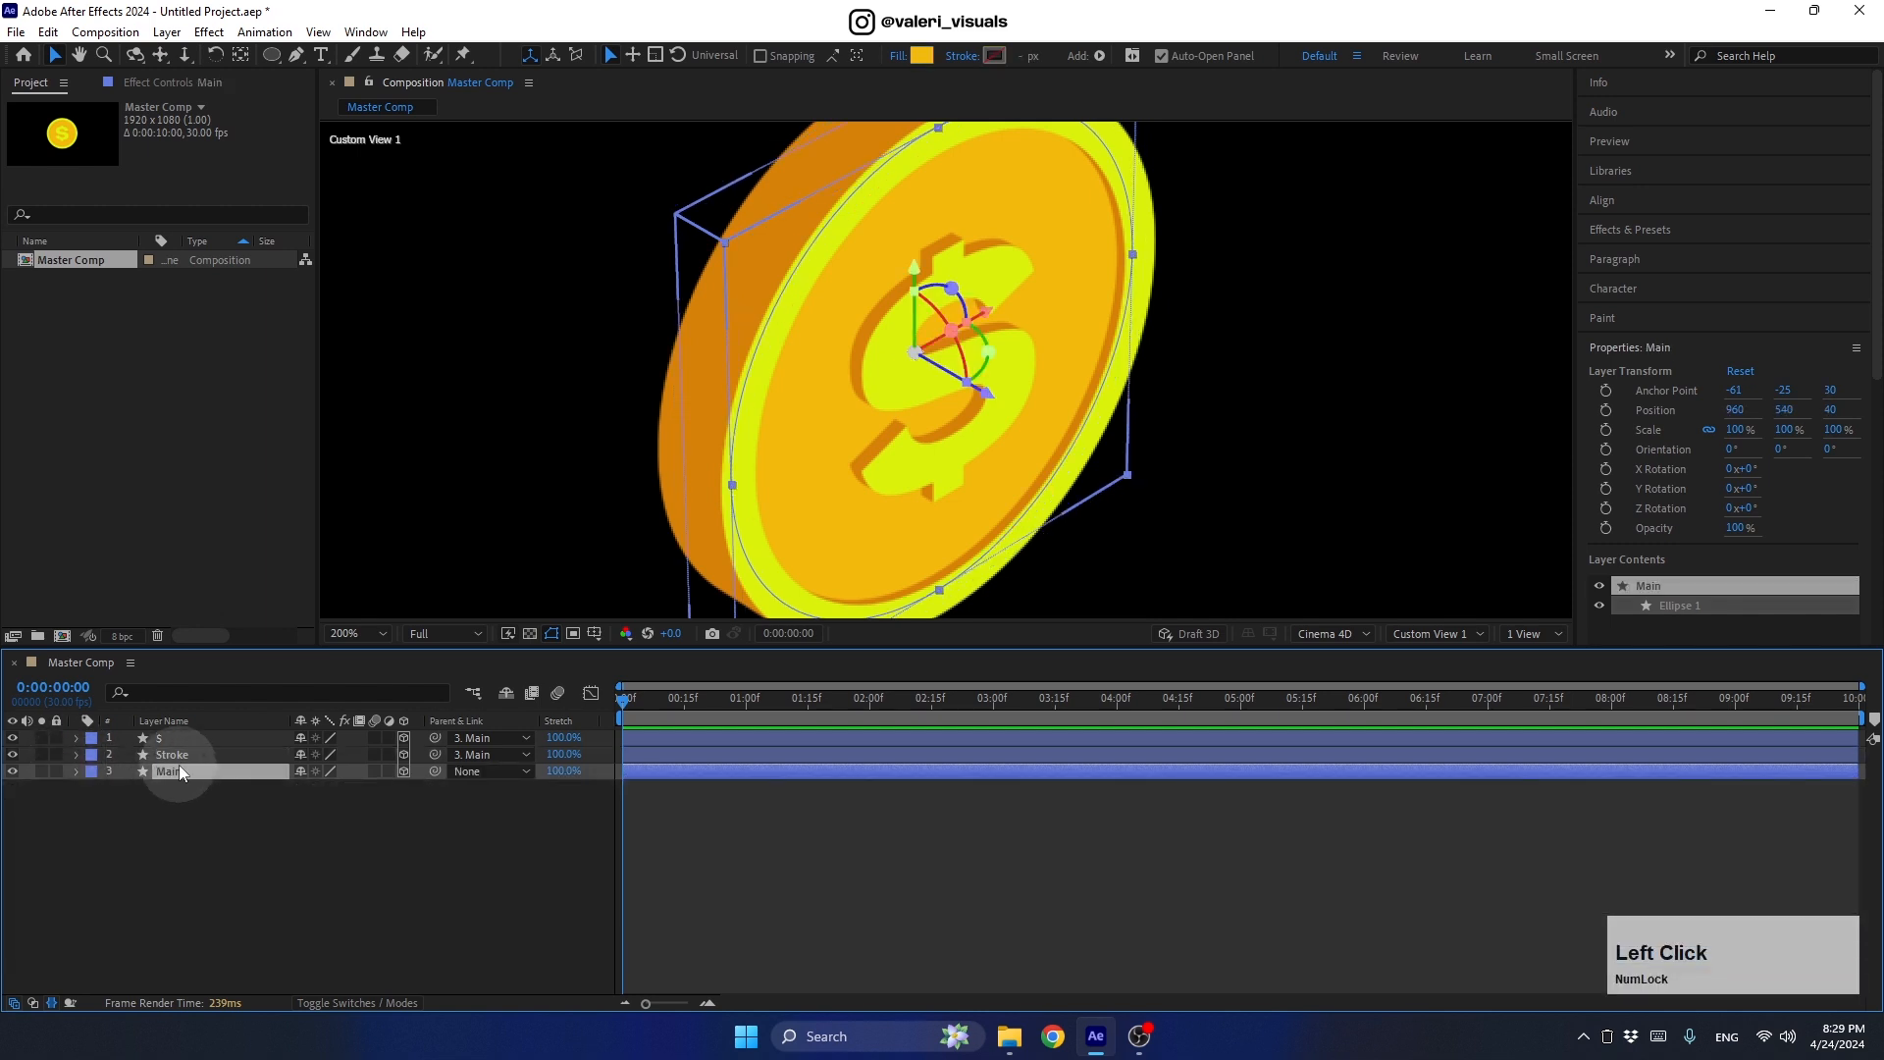
{"action": "key", "text": "r"}
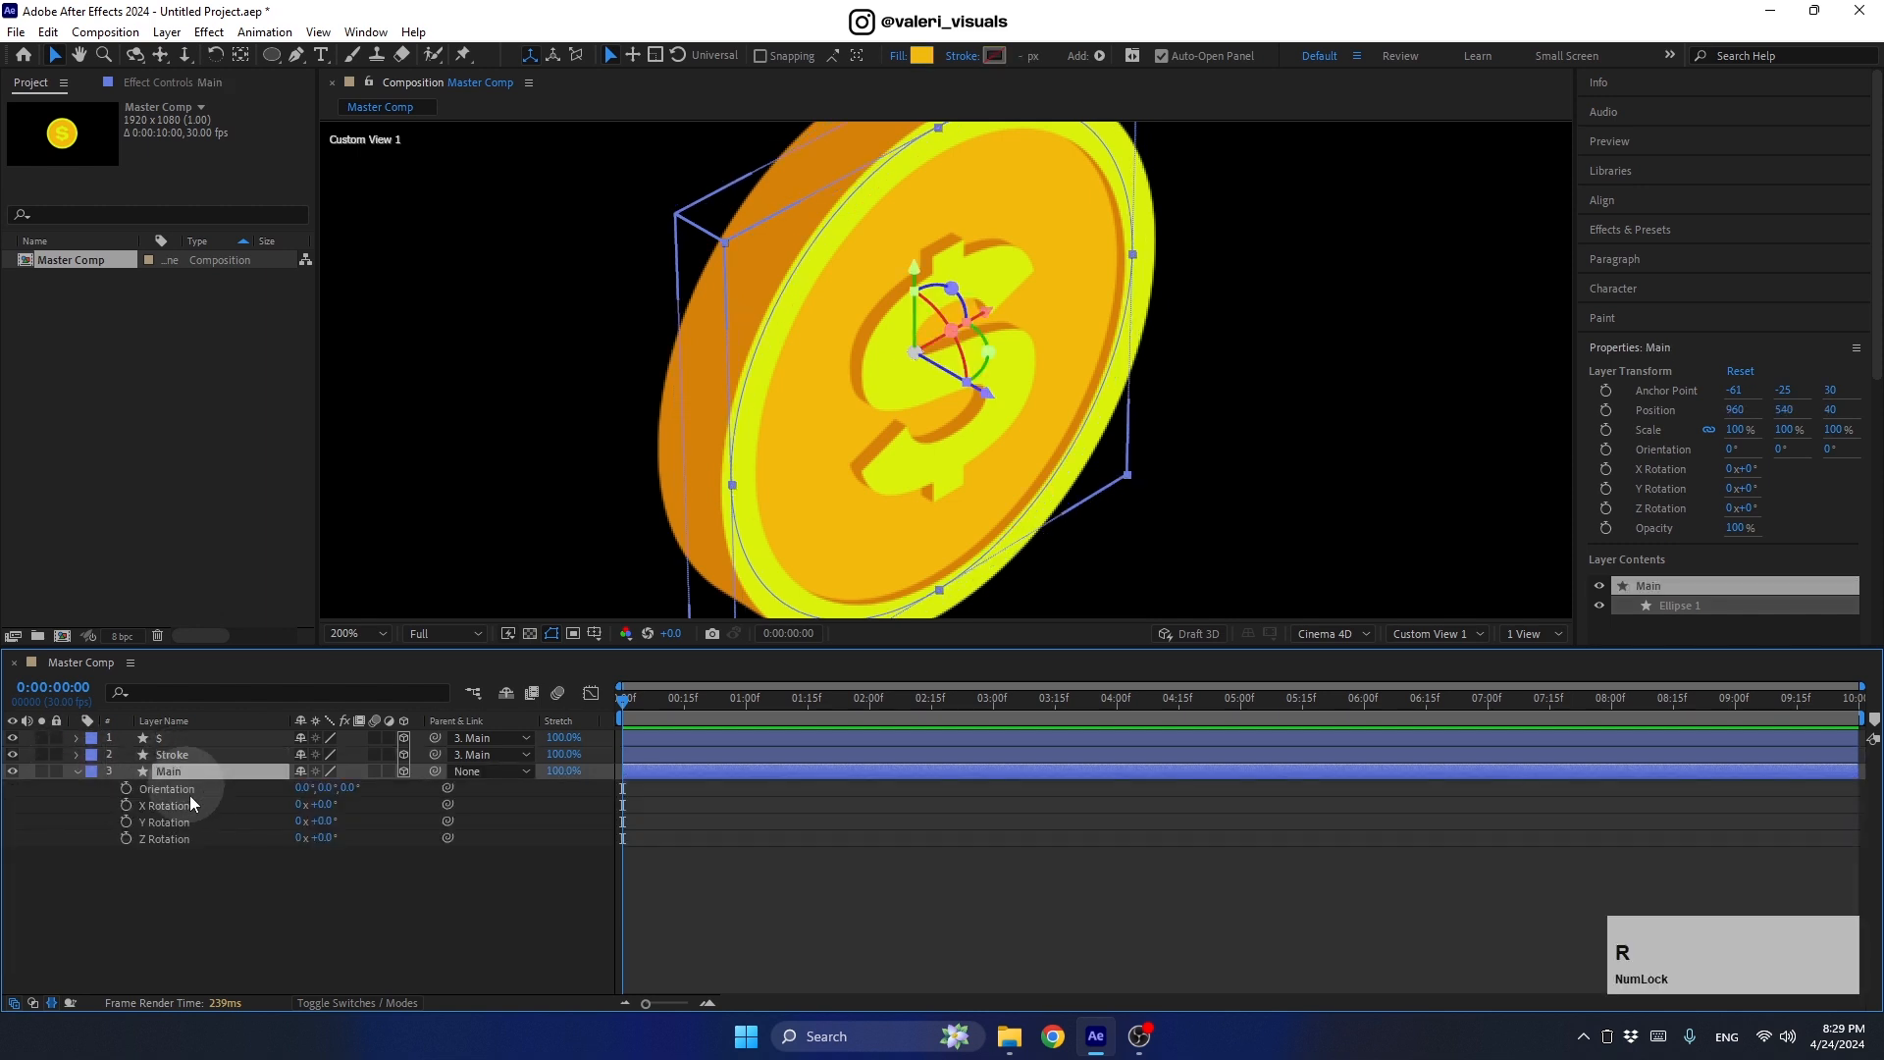
{"action": "left_click_drag", "start_coordinate": [320, 820], "coordinate": [481, 800]}
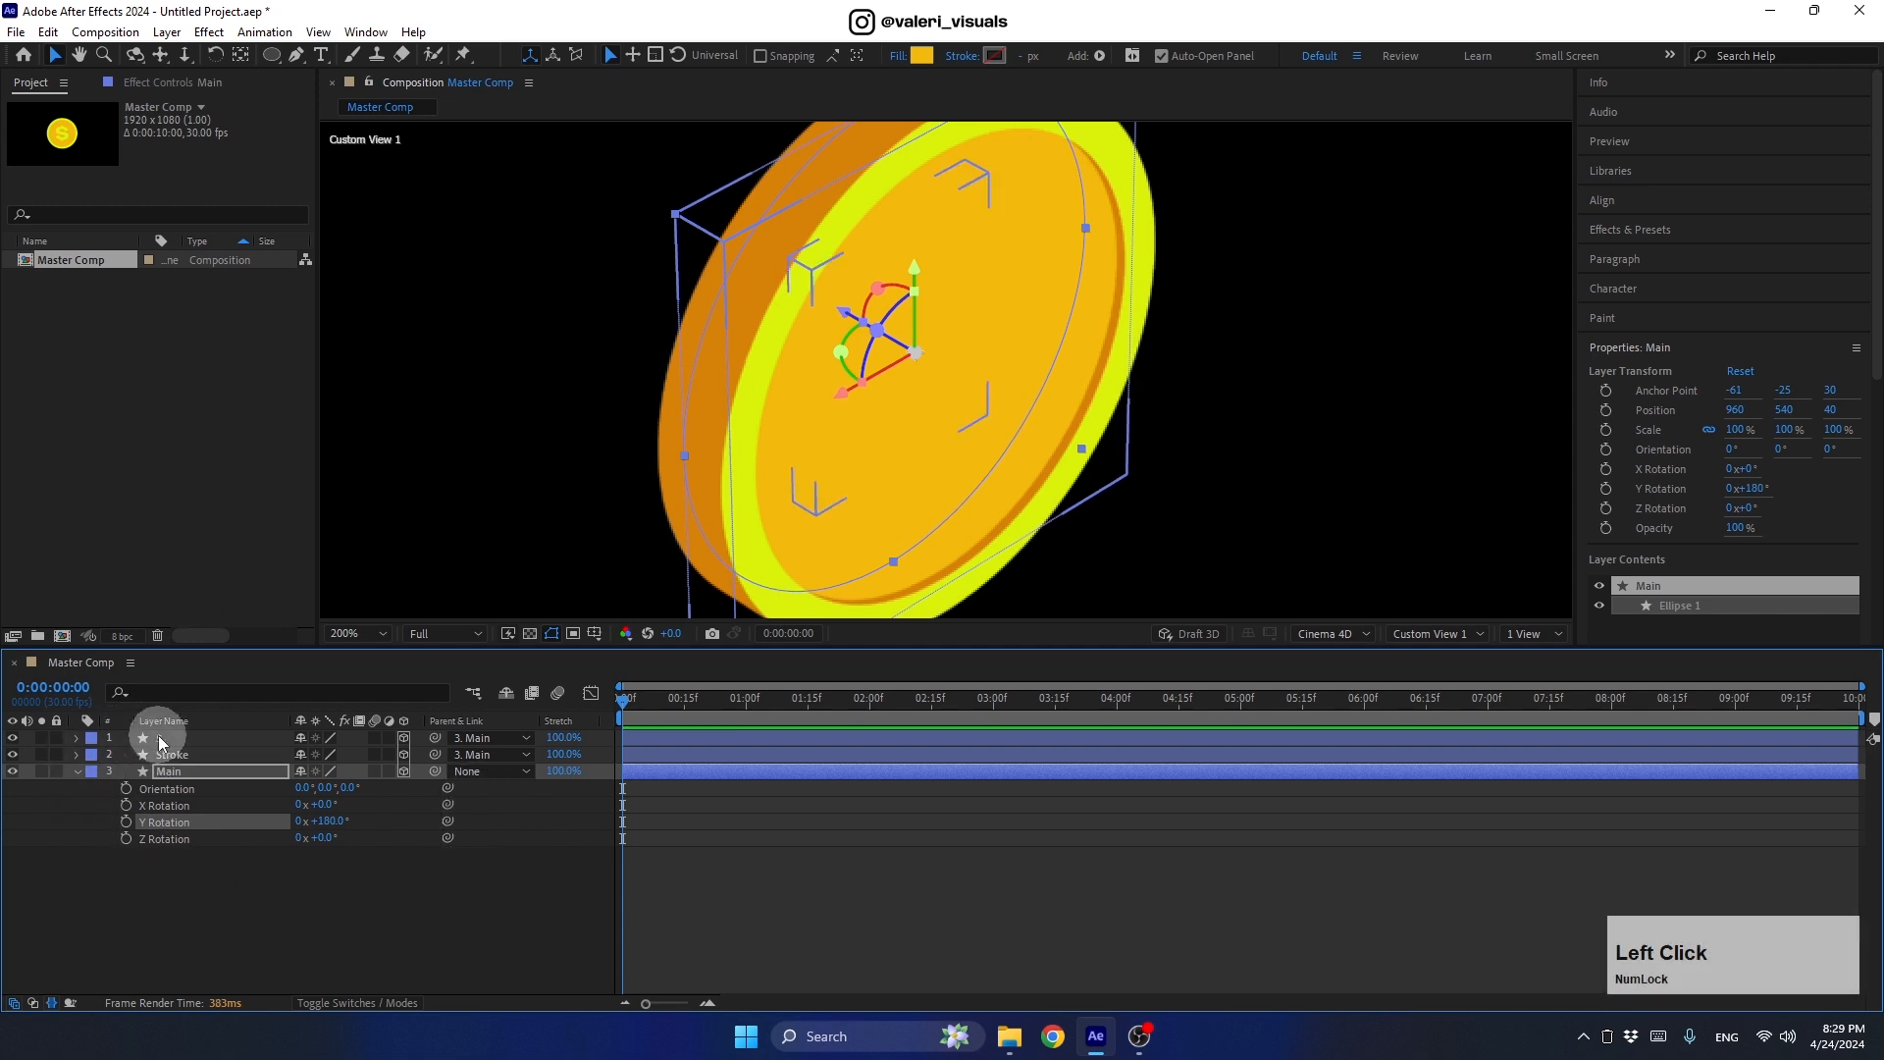
Step: Duplicate the $ layer and move the copy to a Z position of 50 on the coin's back
{"action": "left_click", "coordinate": [183, 738]}
{"action": "key", "text": "ctrl+d"}
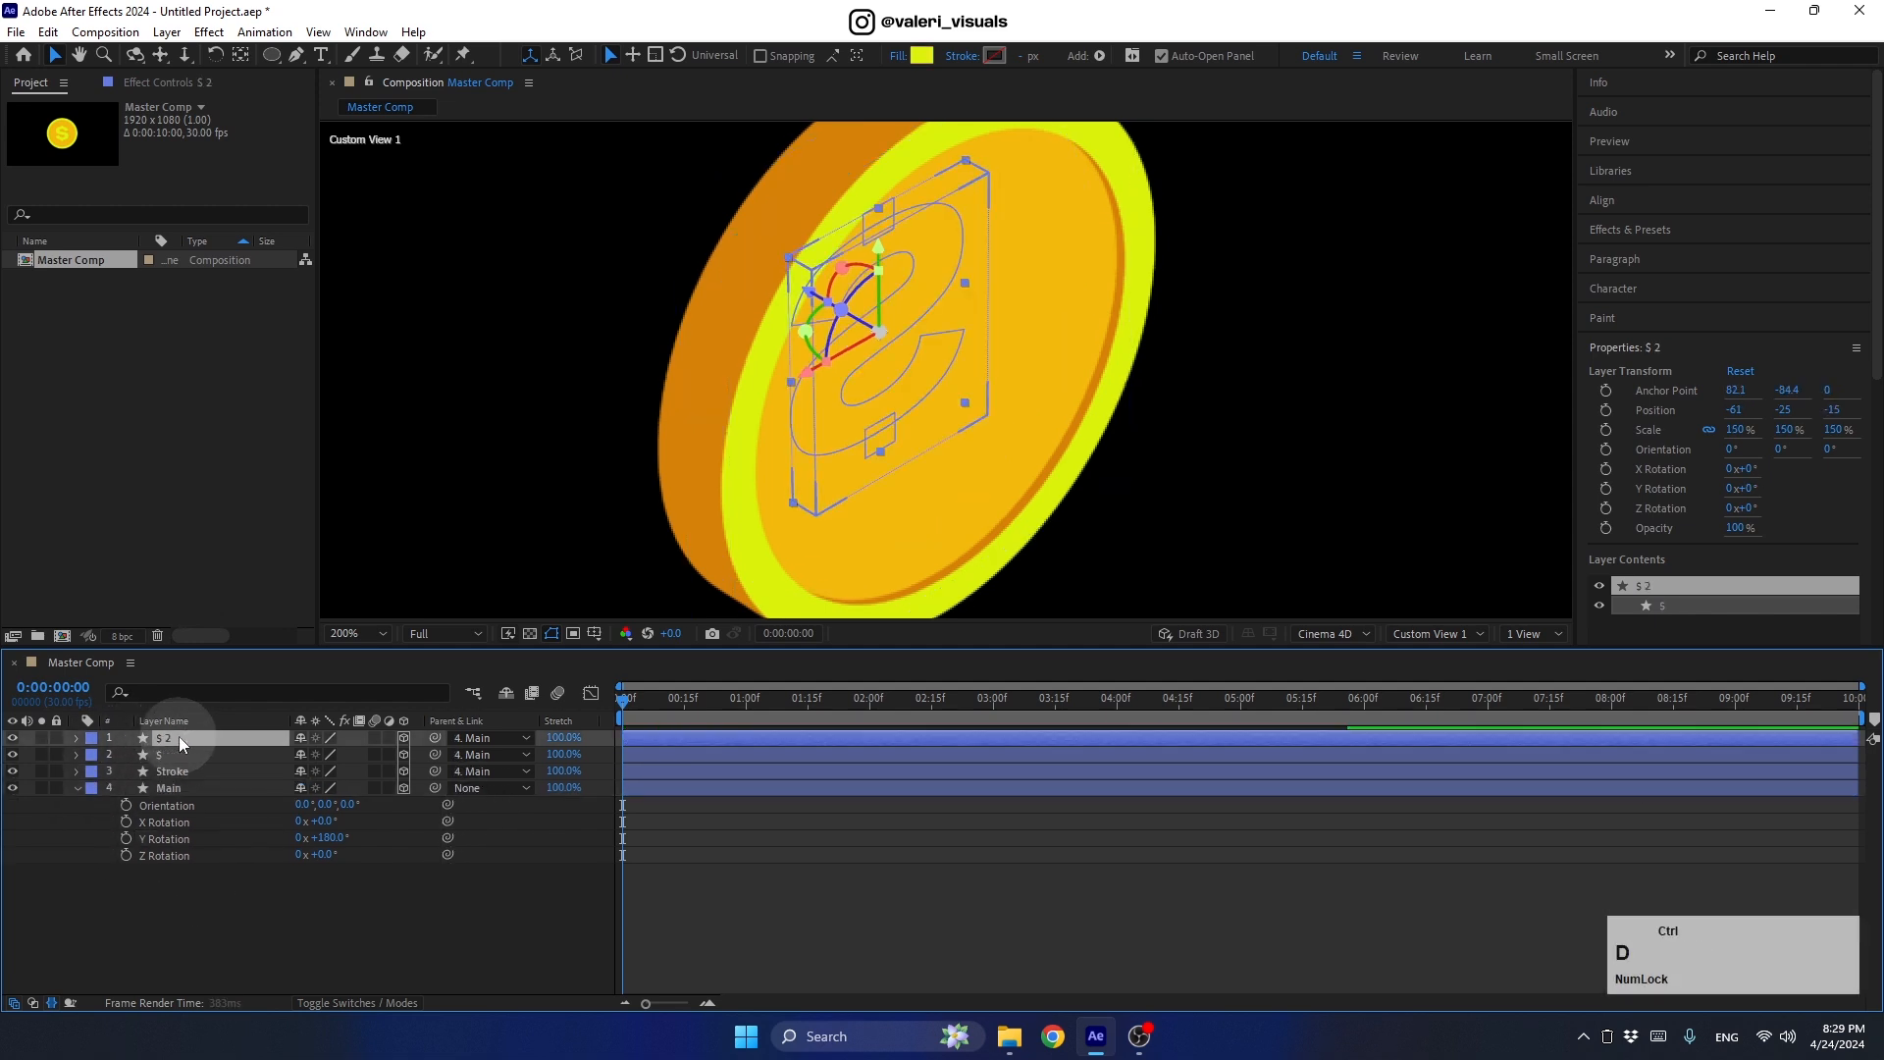
{"action": "key", "text": "p"}
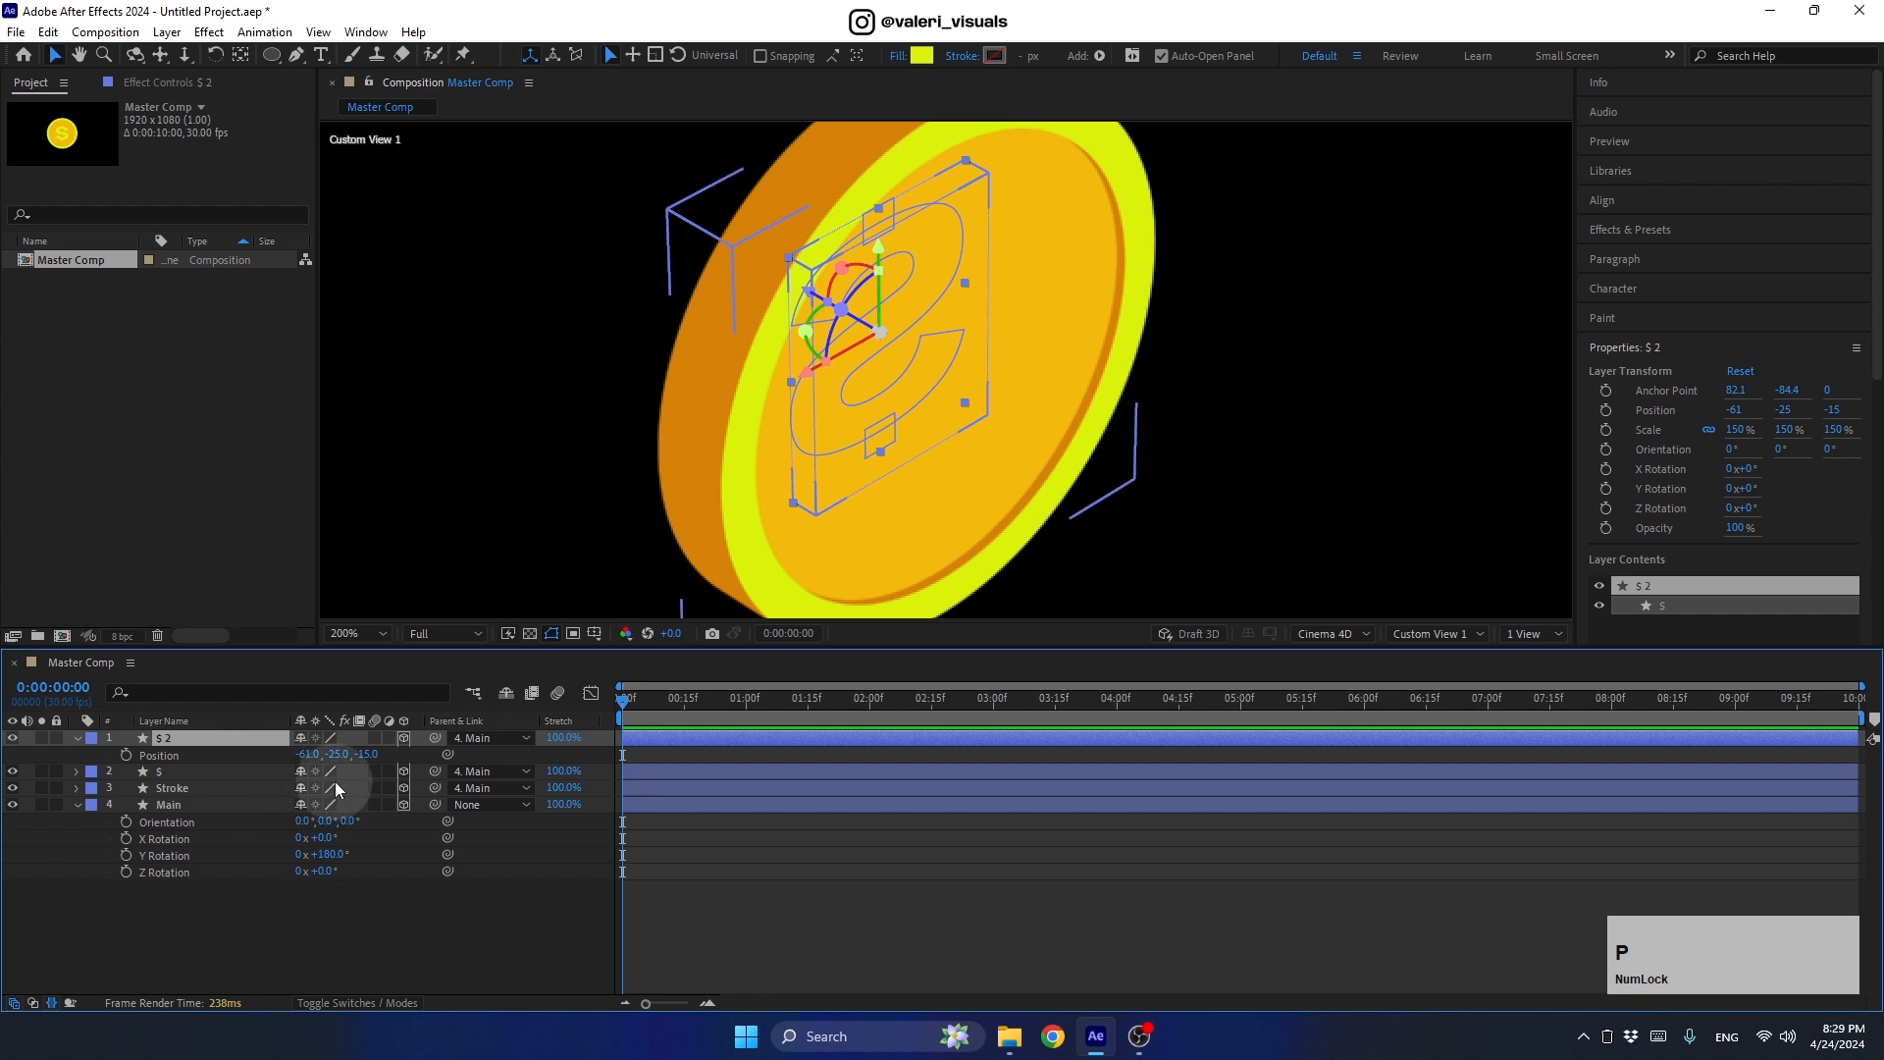
{"action": "left_click_drag", "start_coordinate": [365, 753], "coordinate": [429, 756]}
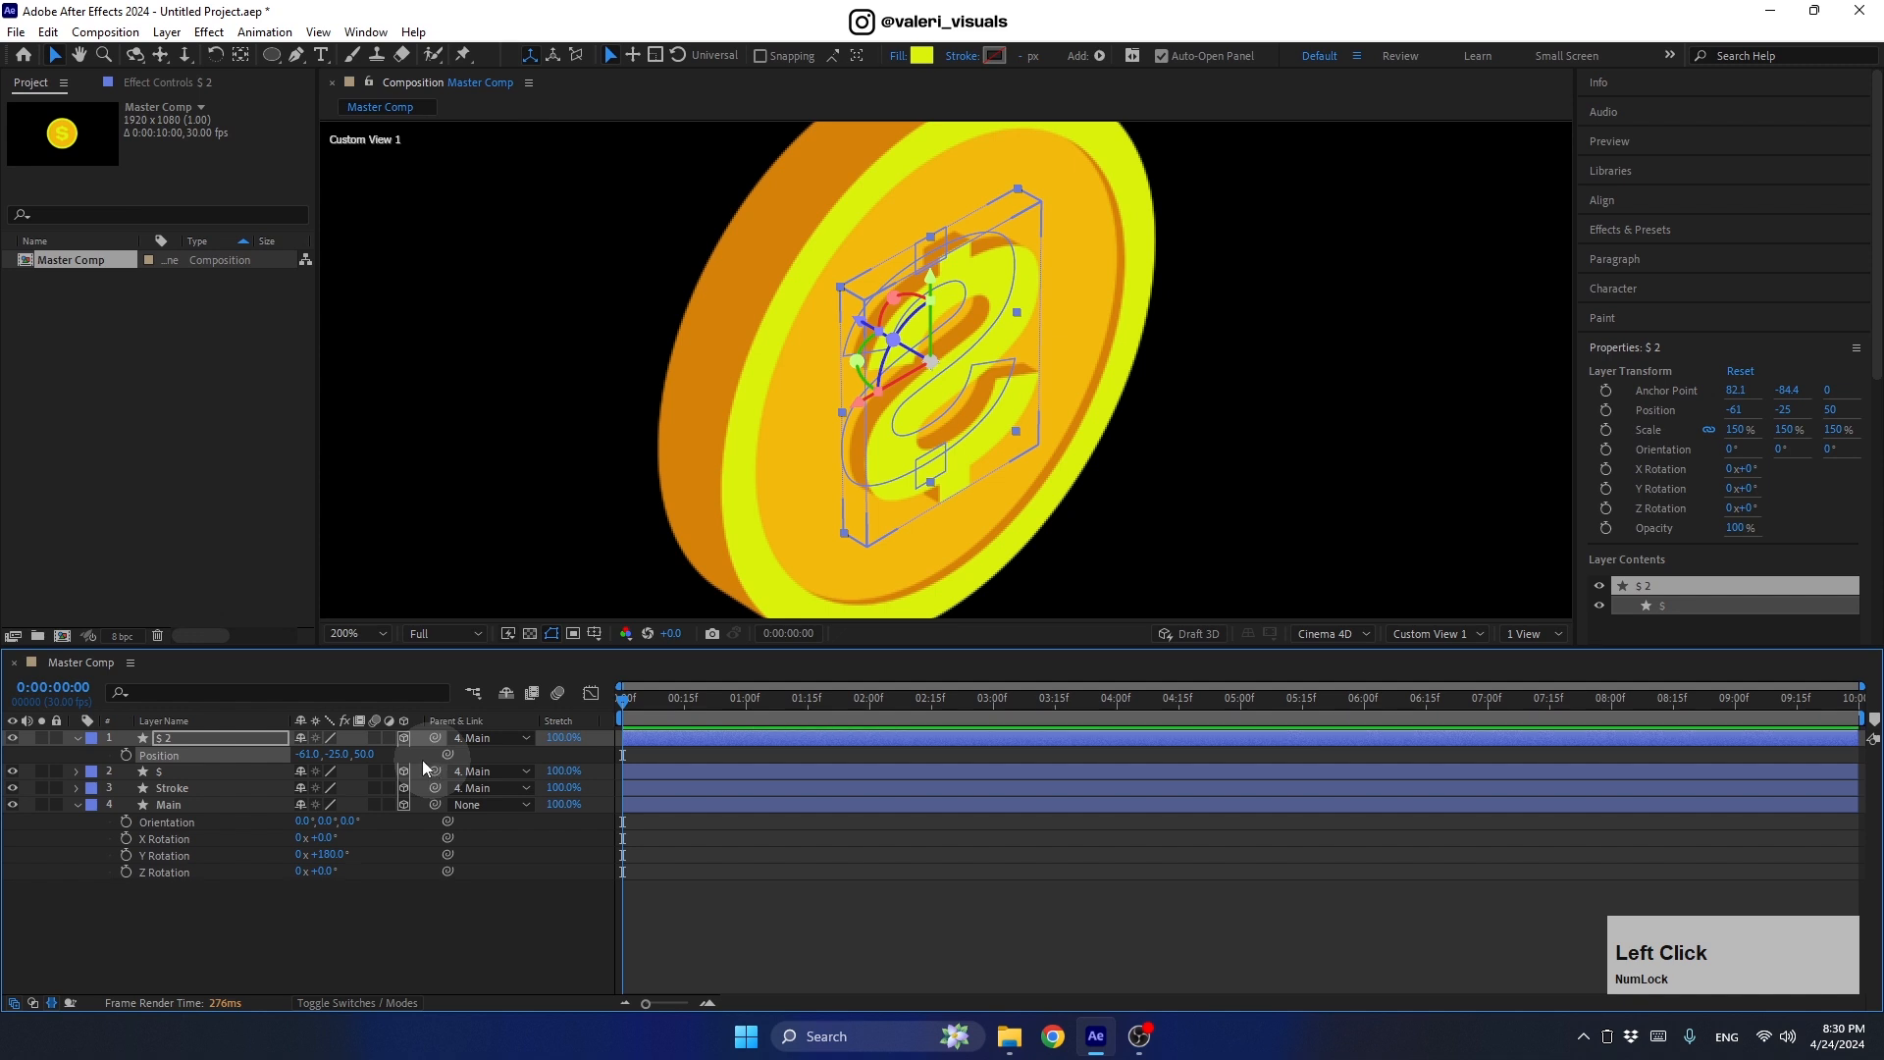
{"action": "left_click", "coordinate": [505, 871]}
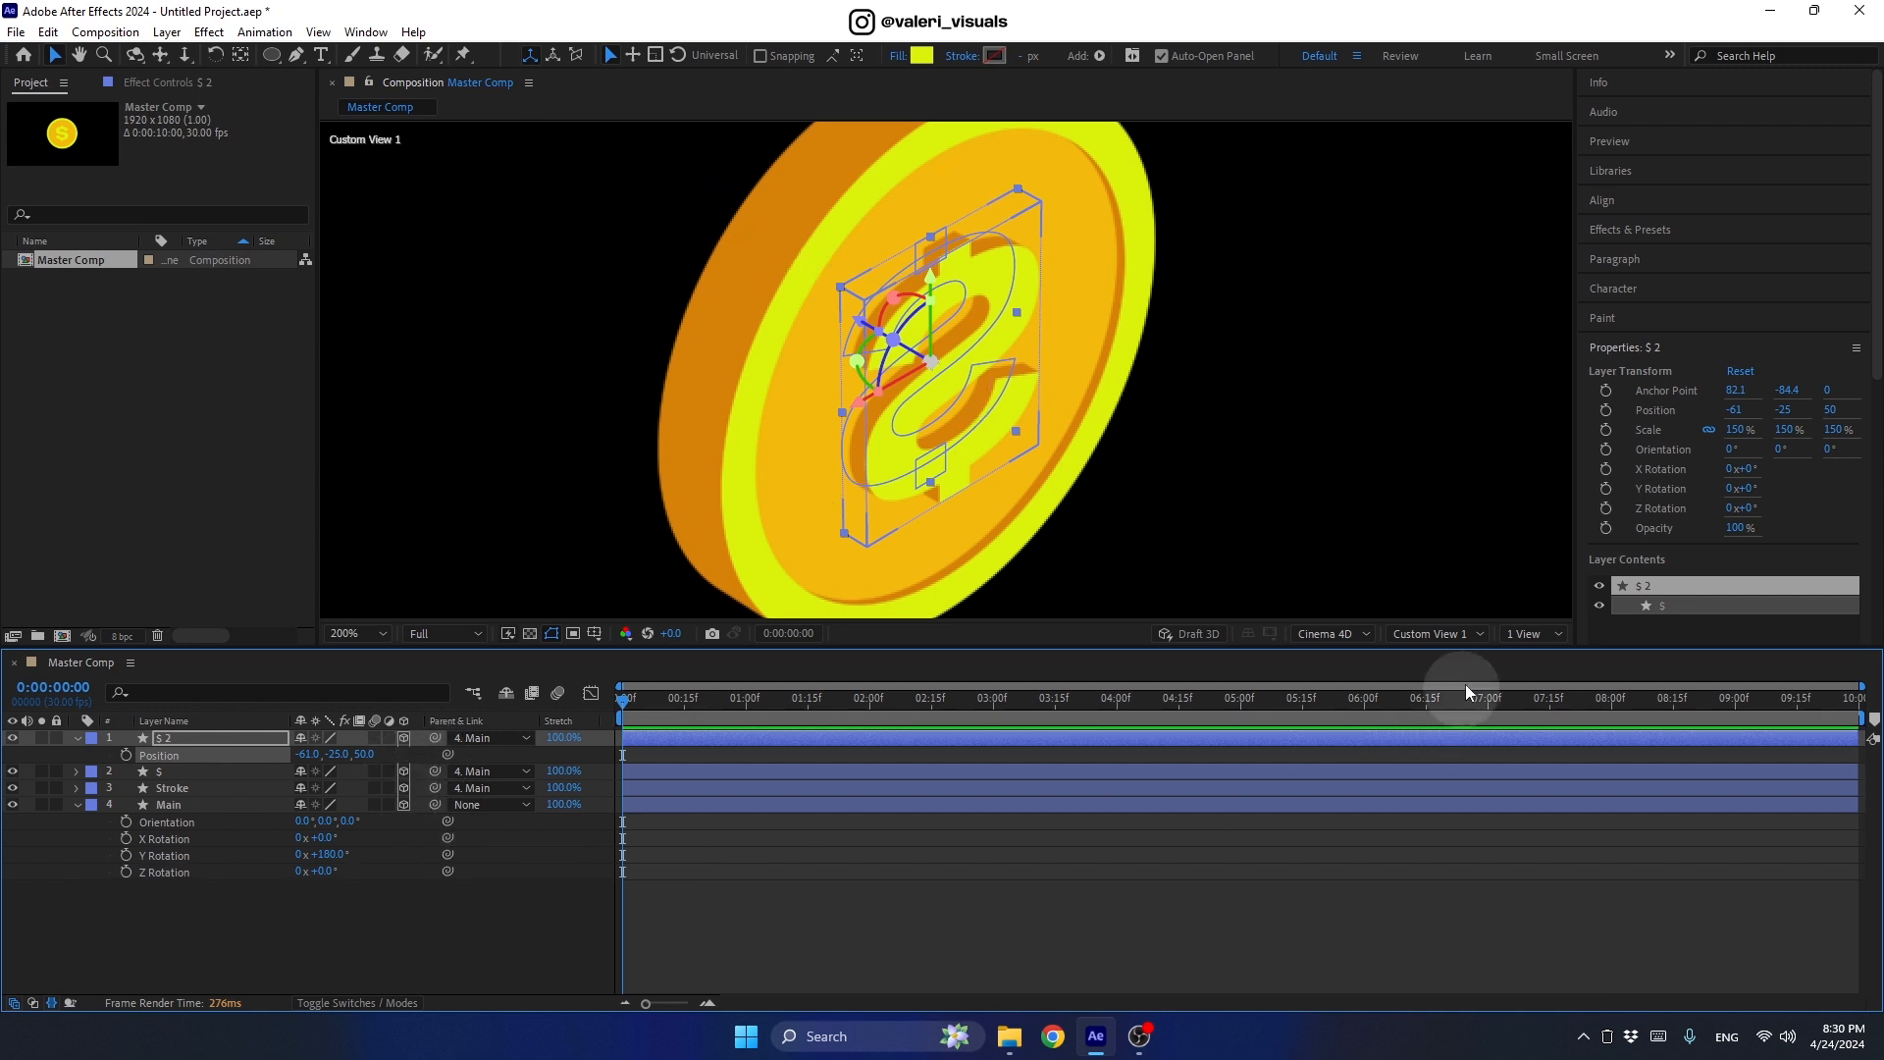
Step: In the Top view, lower the $ 2 layer's Z position to 45 so it protrudes like the front symbol
{"action": "left_click", "coordinate": [1462, 635]}
{"action": "left_click", "coordinate": [1450, 750]}
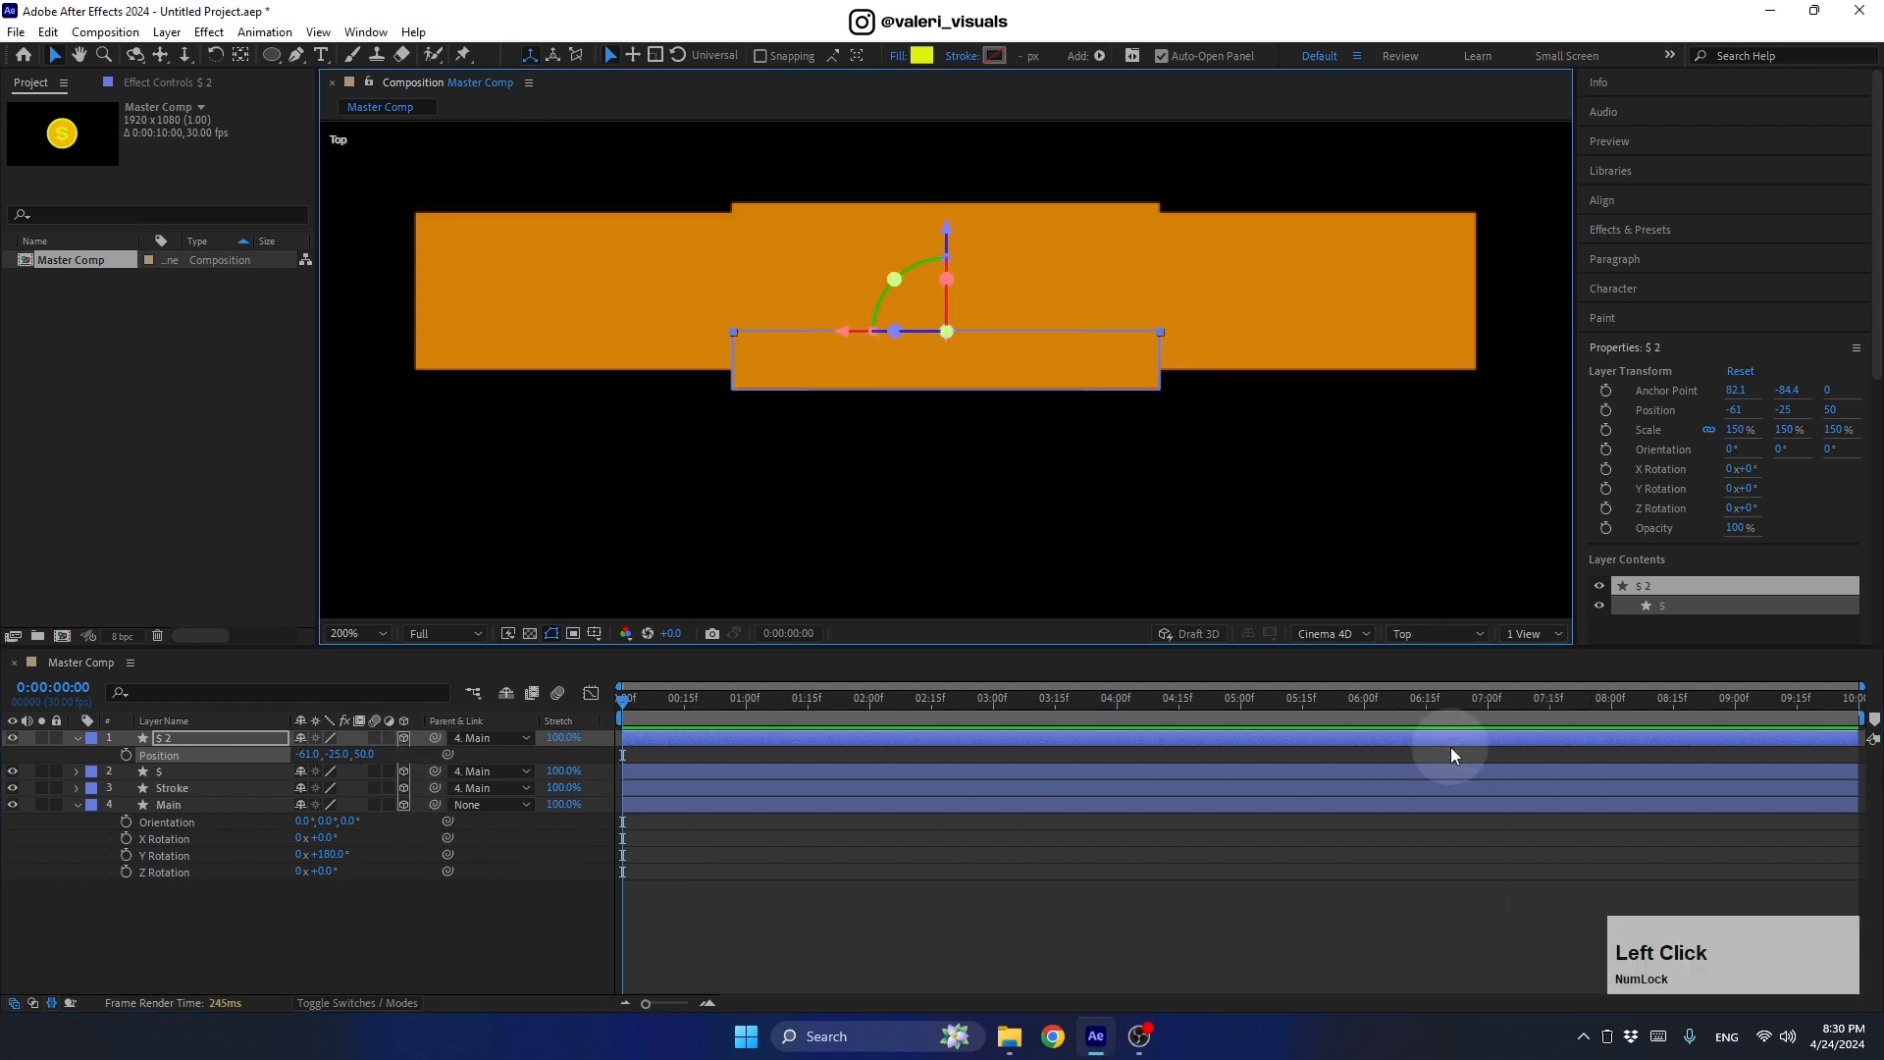
{"action": "left_click", "coordinate": [383, 933]}
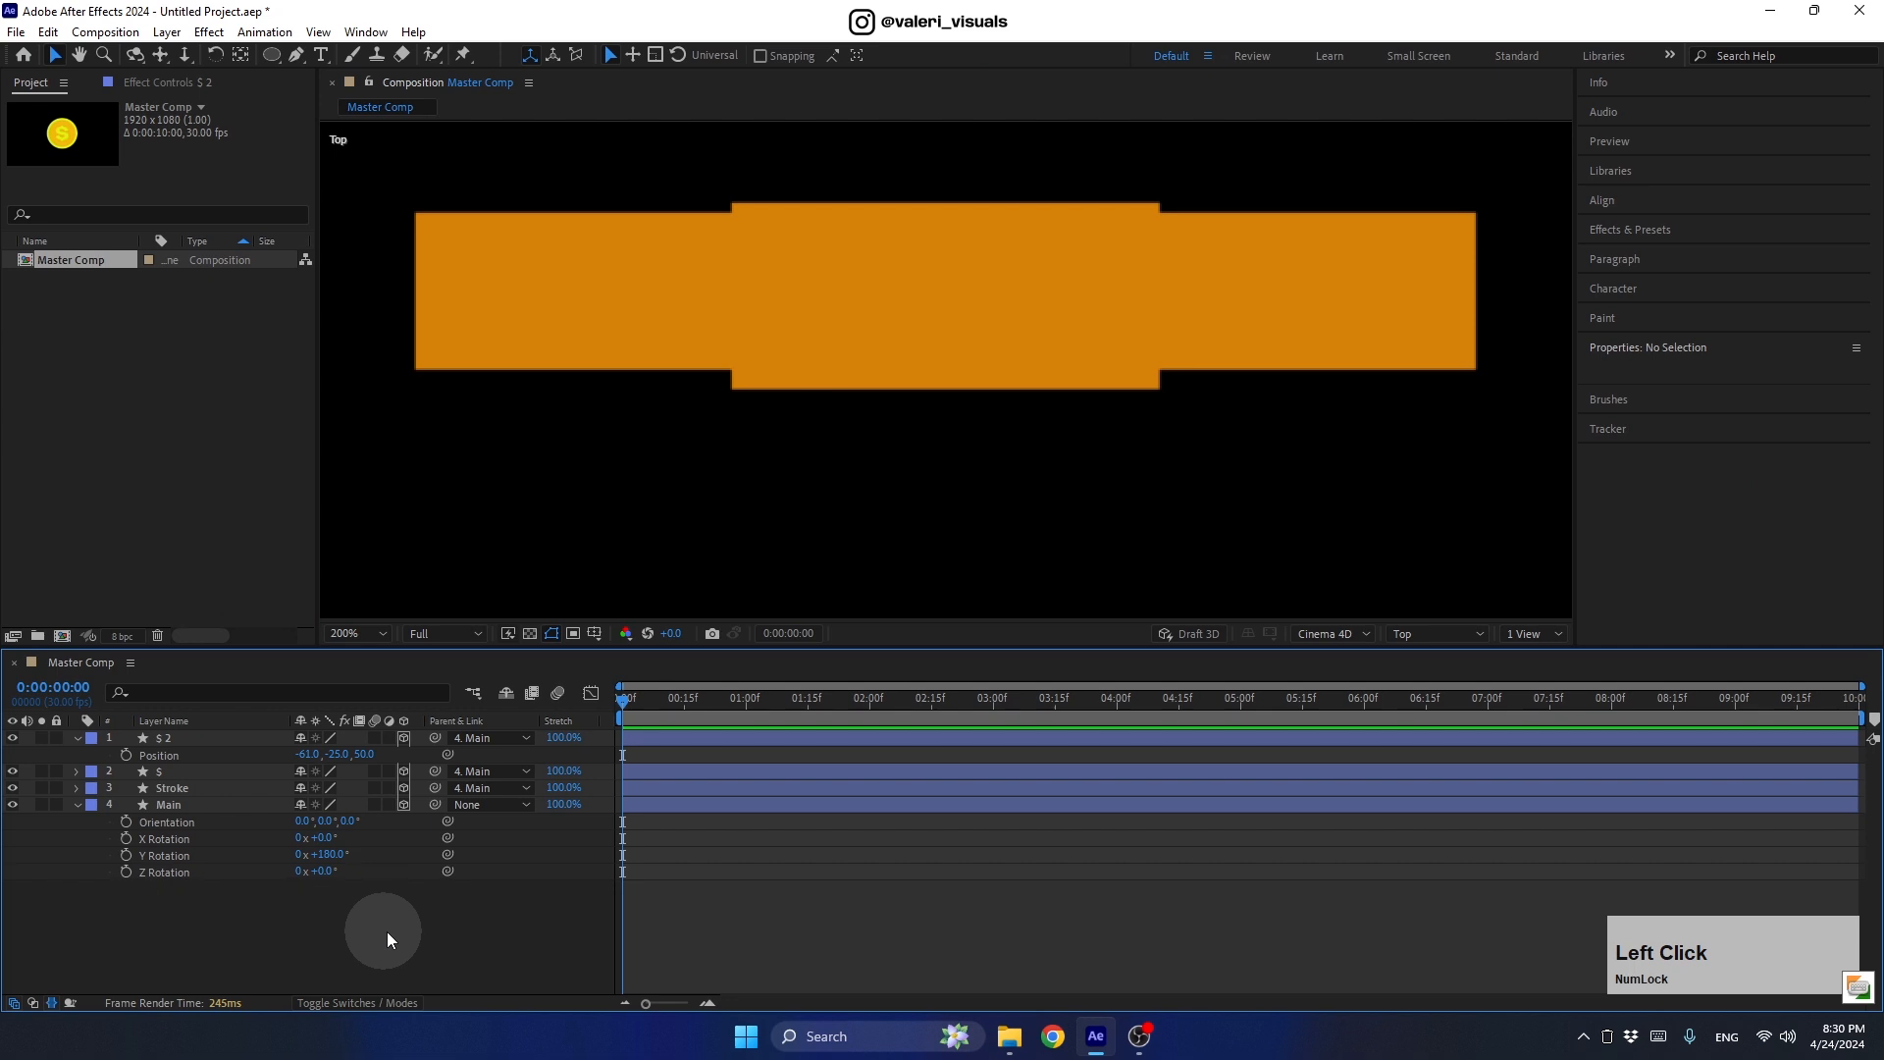
{"action": "left_click", "coordinate": [786, 530]}
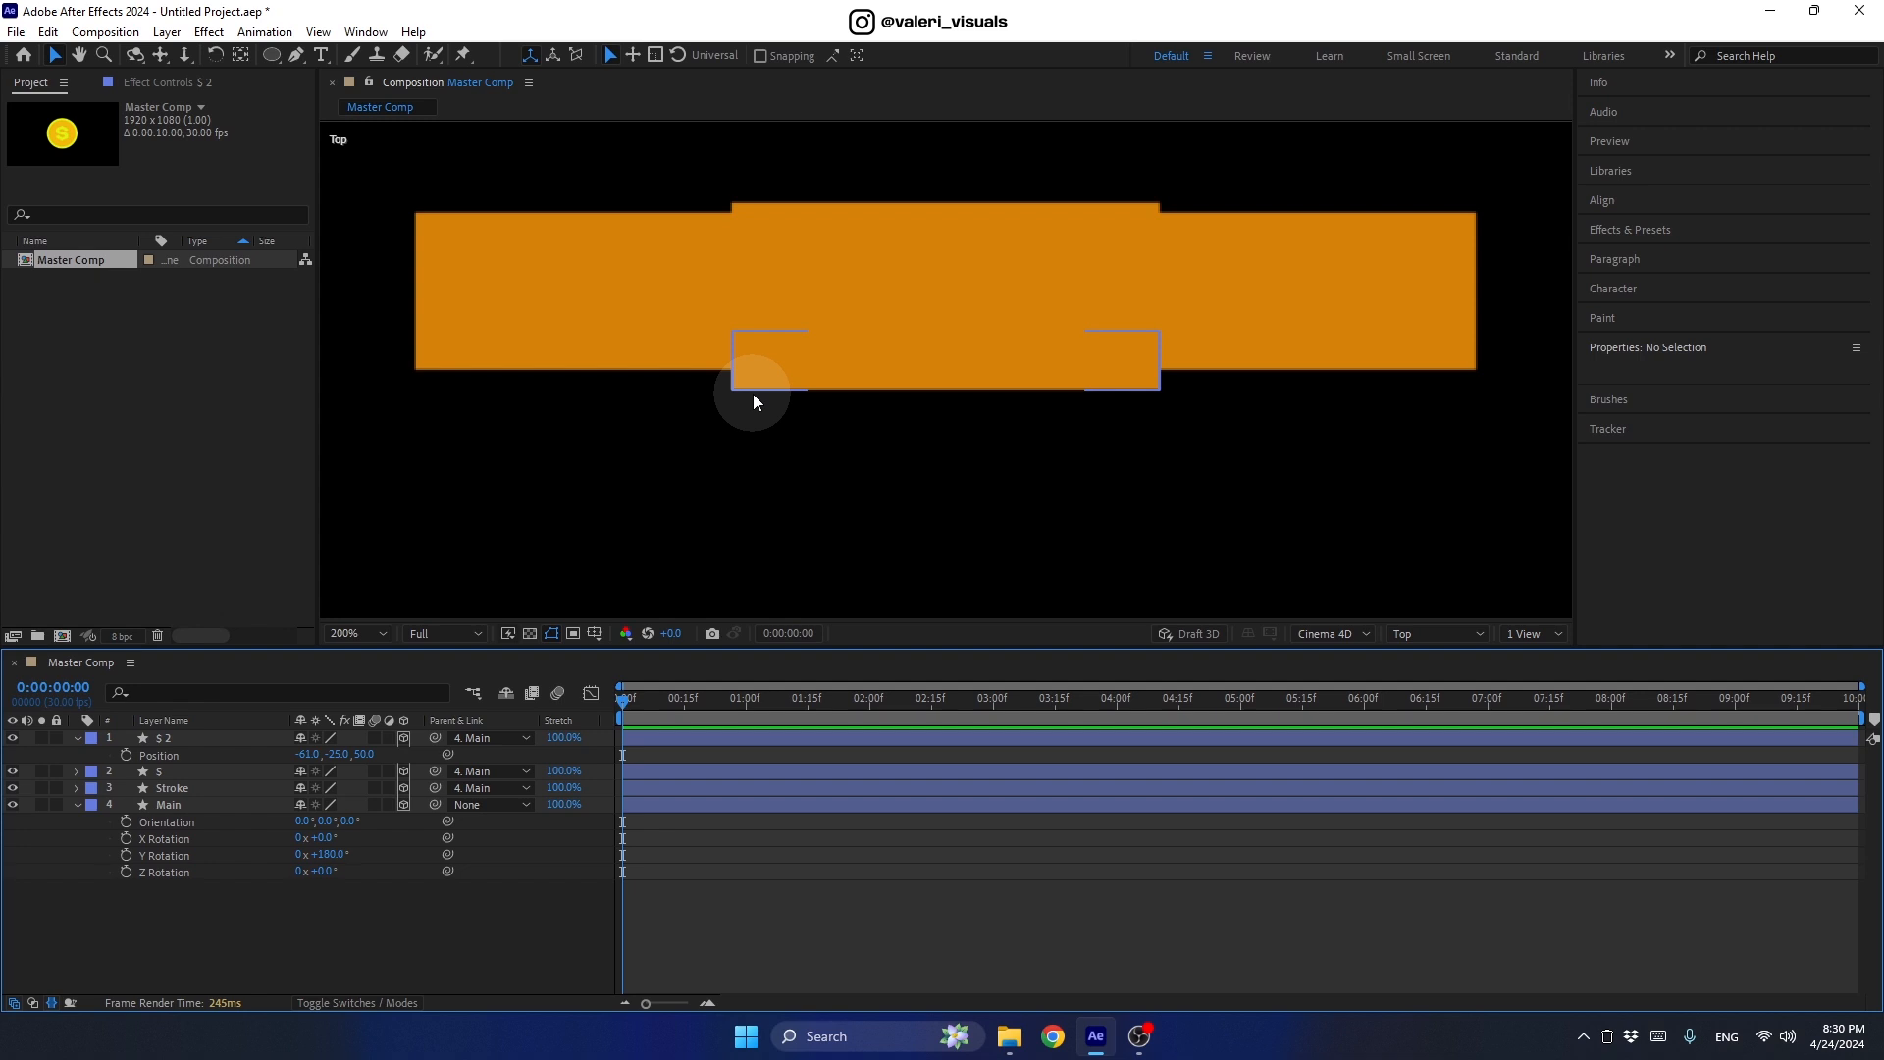
{"action": "left_click", "coordinate": [366, 755]}
{"action": "key", "text": "Down"}
{"action": "key", "text": "Down"}
{"action": "key", "text": "Down"}
{"action": "key", "text": "Down"}
{"action": "key", "text": "Down"}
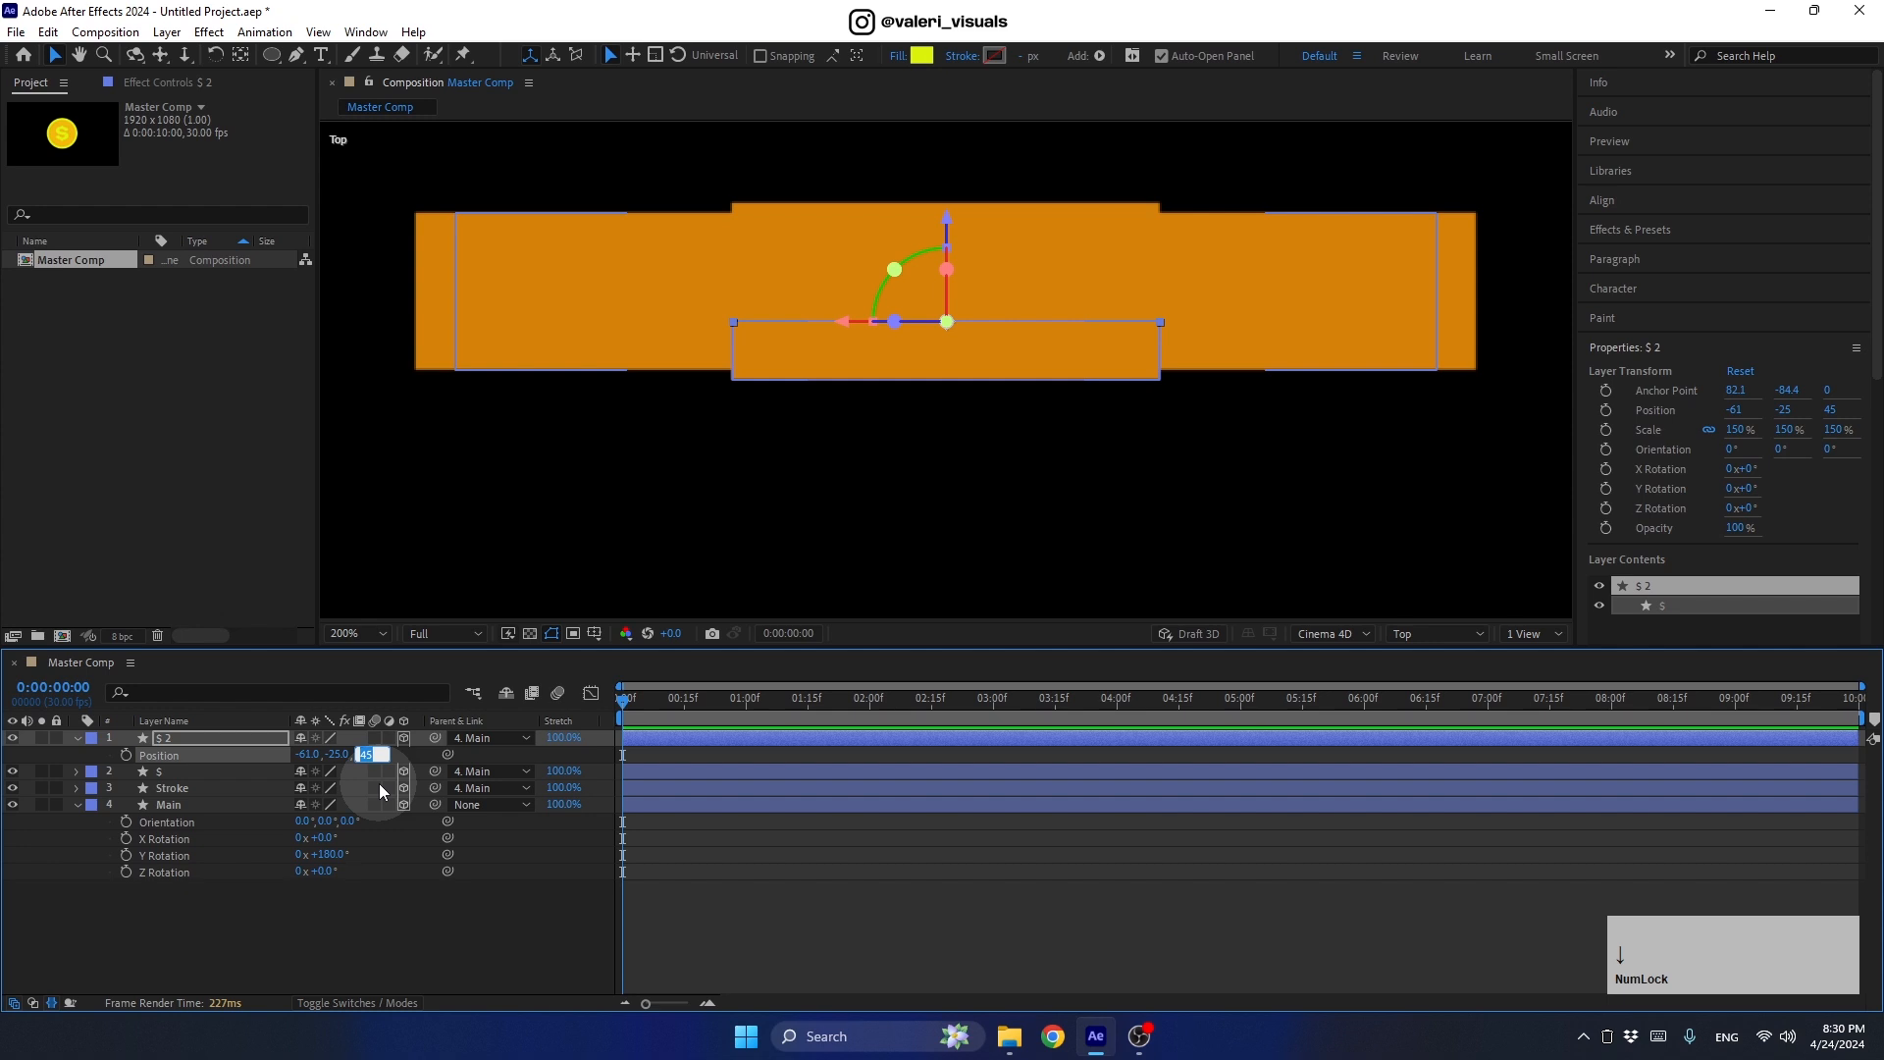
{"action": "left_click", "coordinate": [328, 911]}
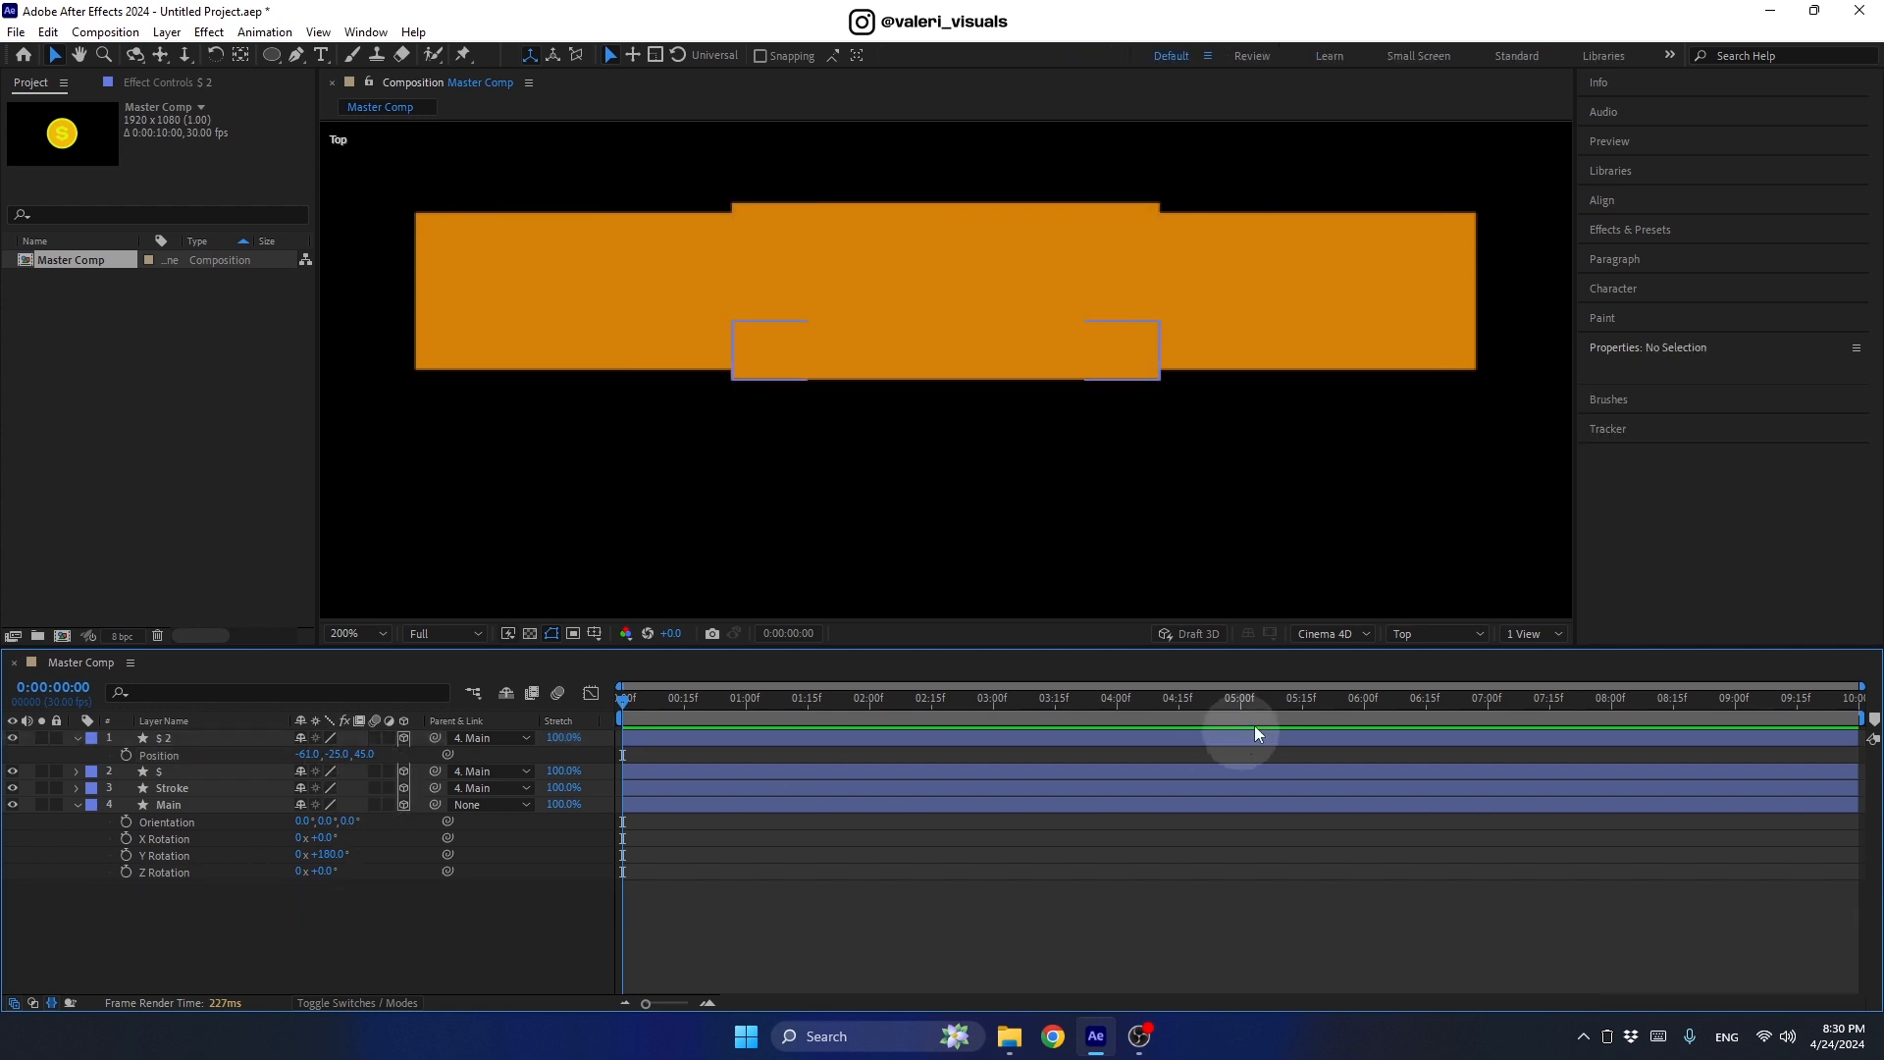
Step: Switch the composition to the Active Camera view and fit it to the viewer
{"action": "left_click", "coordinate": [1406, 635]}
{"action": "left_click", "coordinate": [1416, 652]}
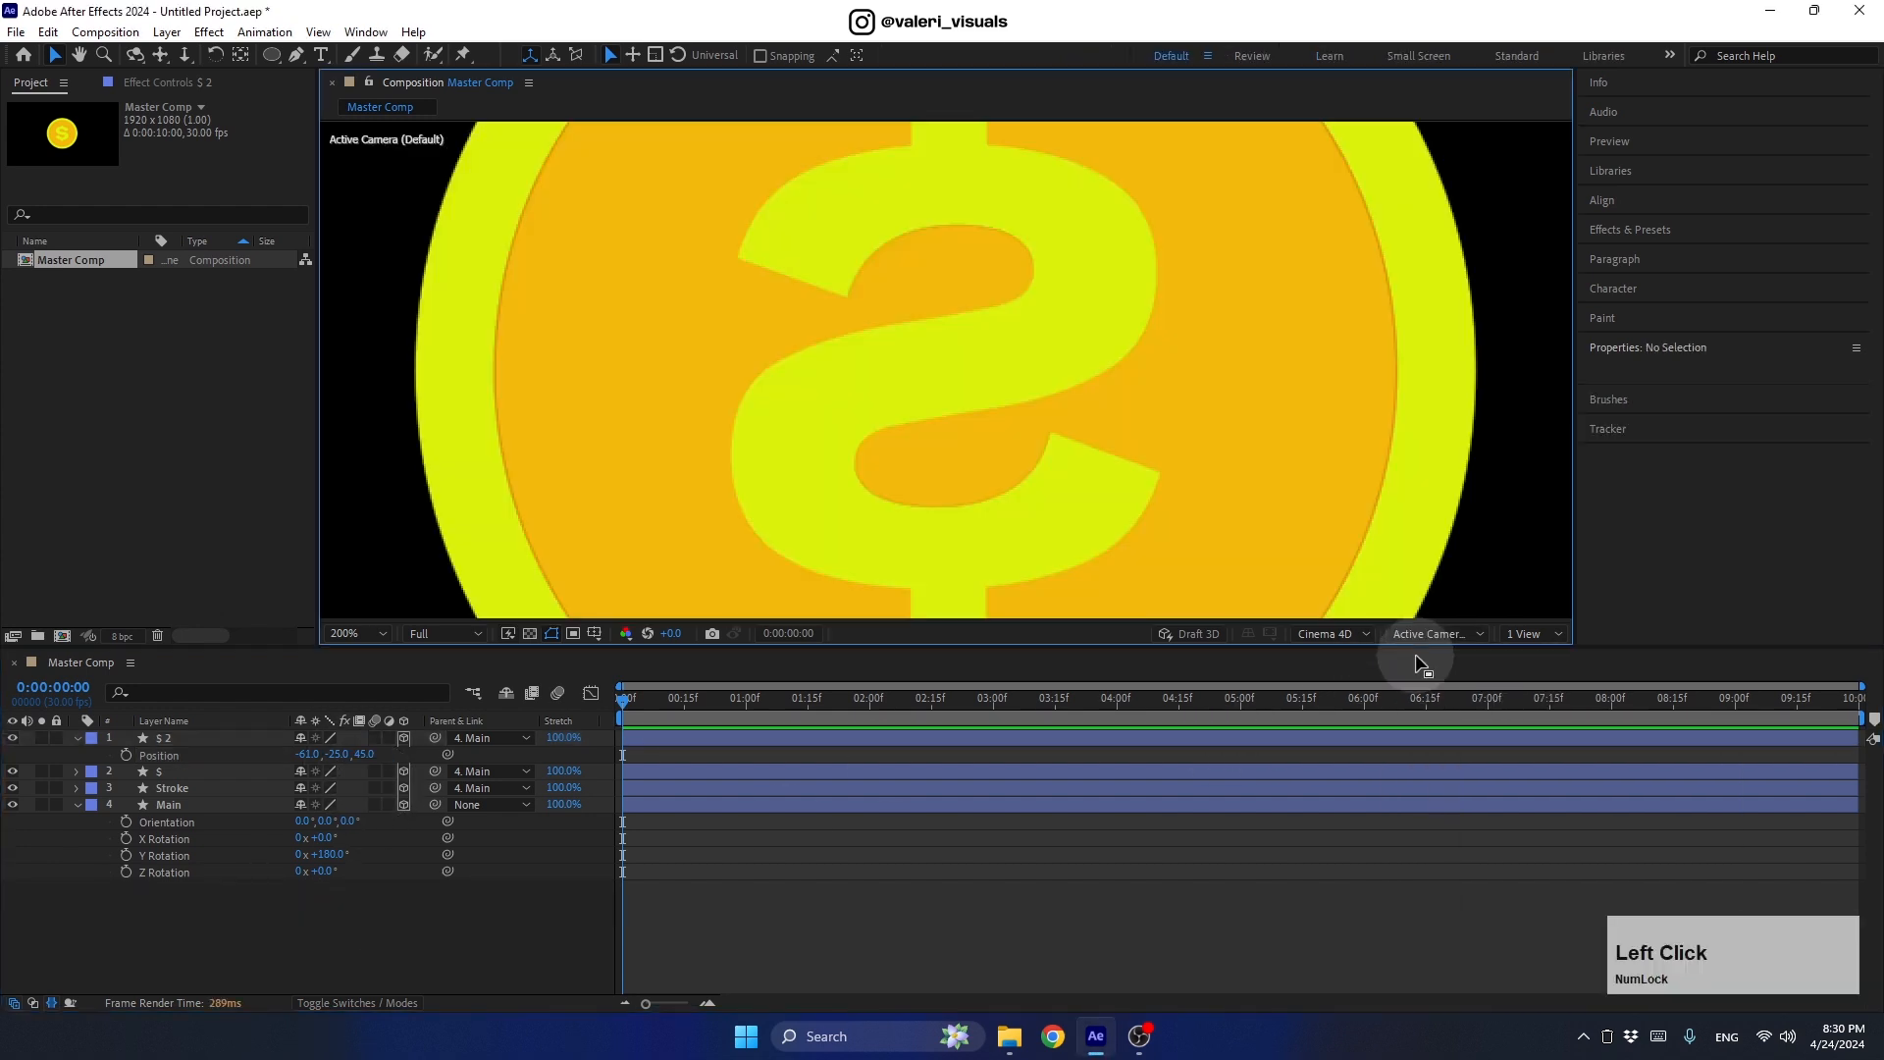
{"action": "left_click", "coordinate": [76, 738]}
{"action": "left_click", "coordinate": [340, 633]}
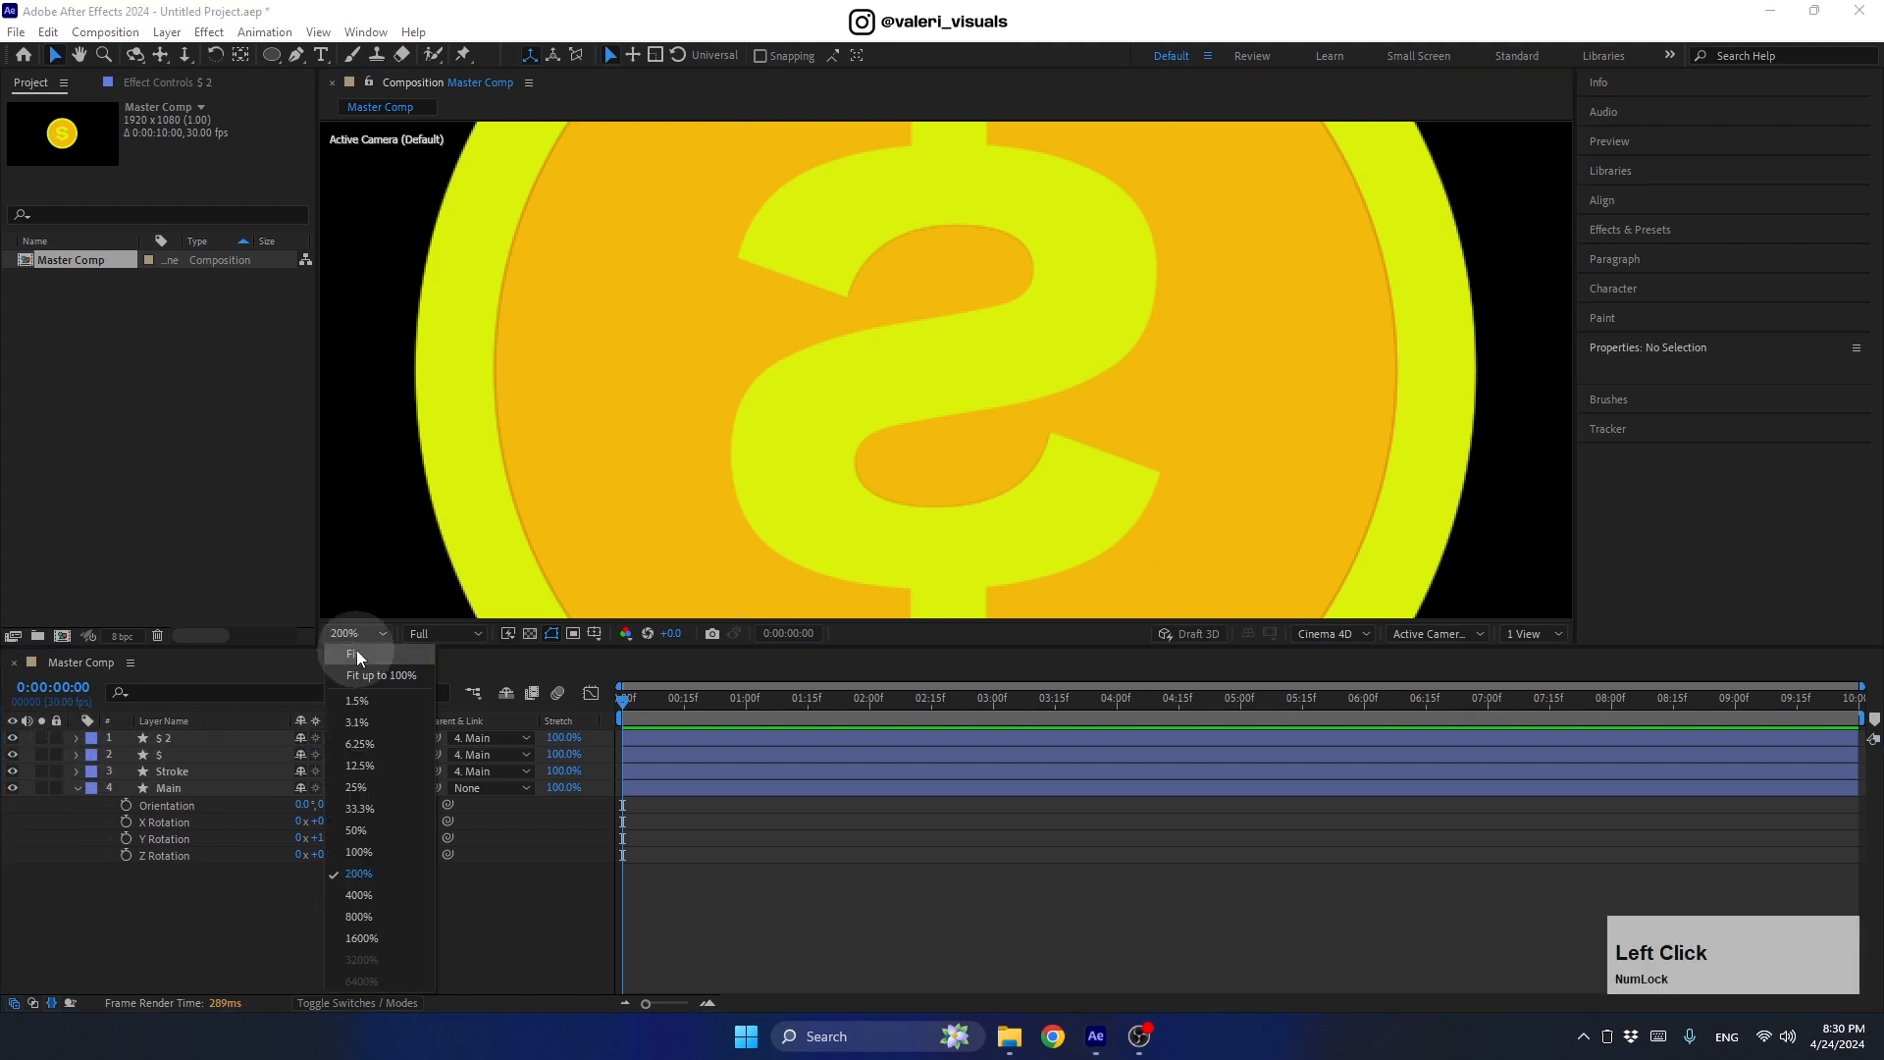
{"action": "left_click", "coordinate": [356, 654]}
Step: Set the Main layer's Z Rotation to 35° and its Y Rotation to 45°
{"action": "left_click", "coordinate": [170, 791]}
{"action": "left_click", "coordinate": [324, 855]}
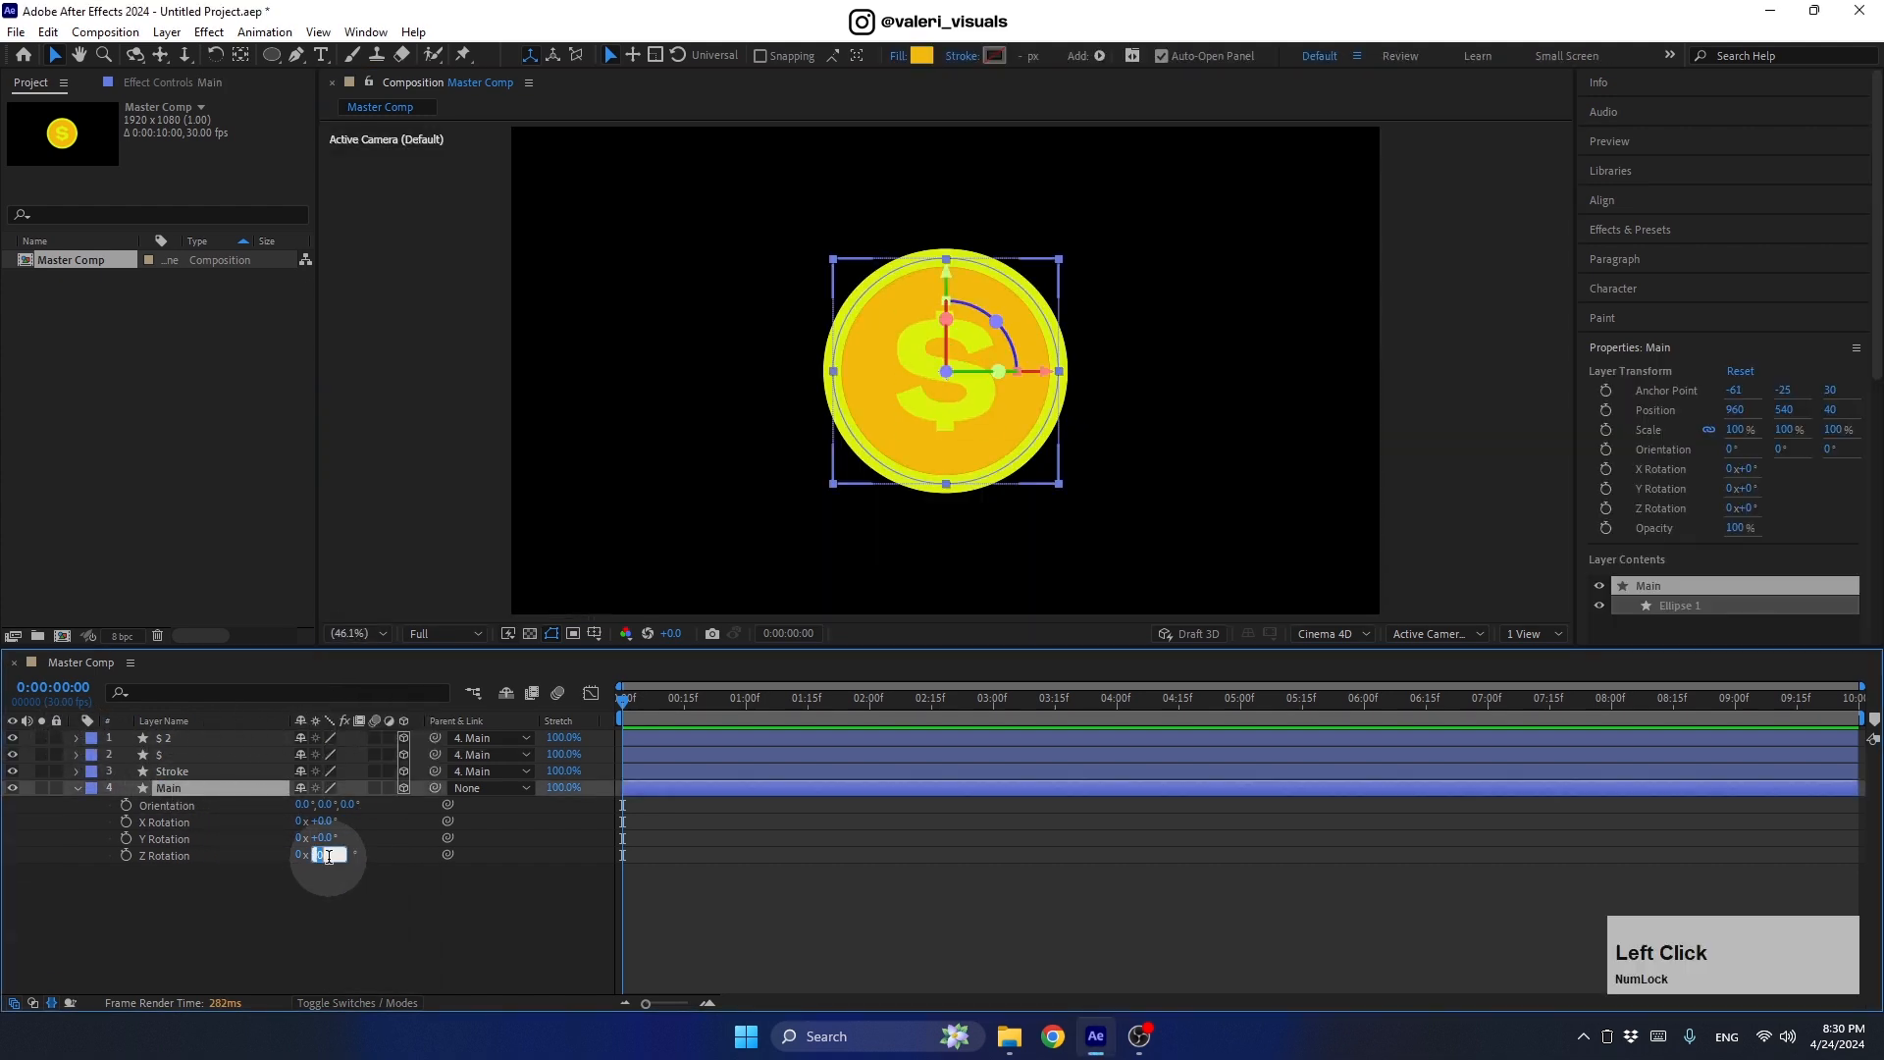
{"action": "type", "text": "35"}
{"action": "key", "text": "Return"}
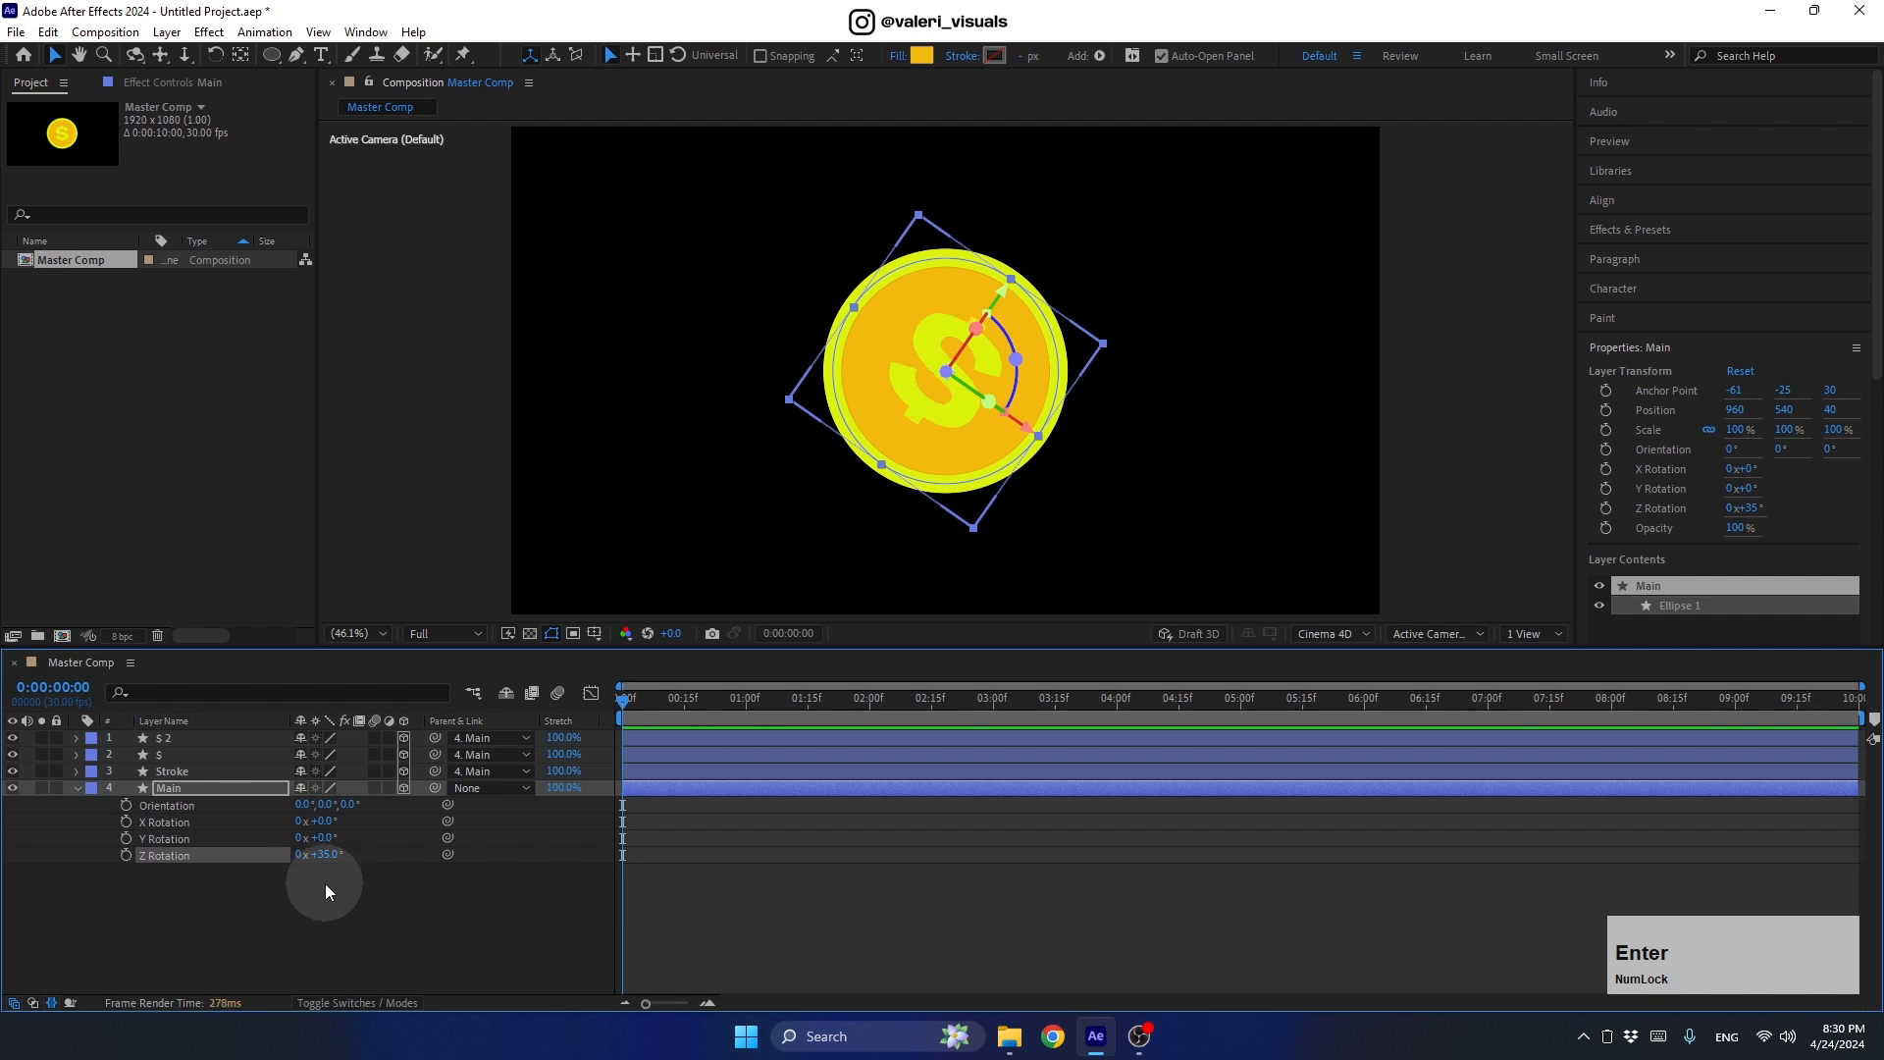
{"action": "left_click", "coordinate": [323, 837]}
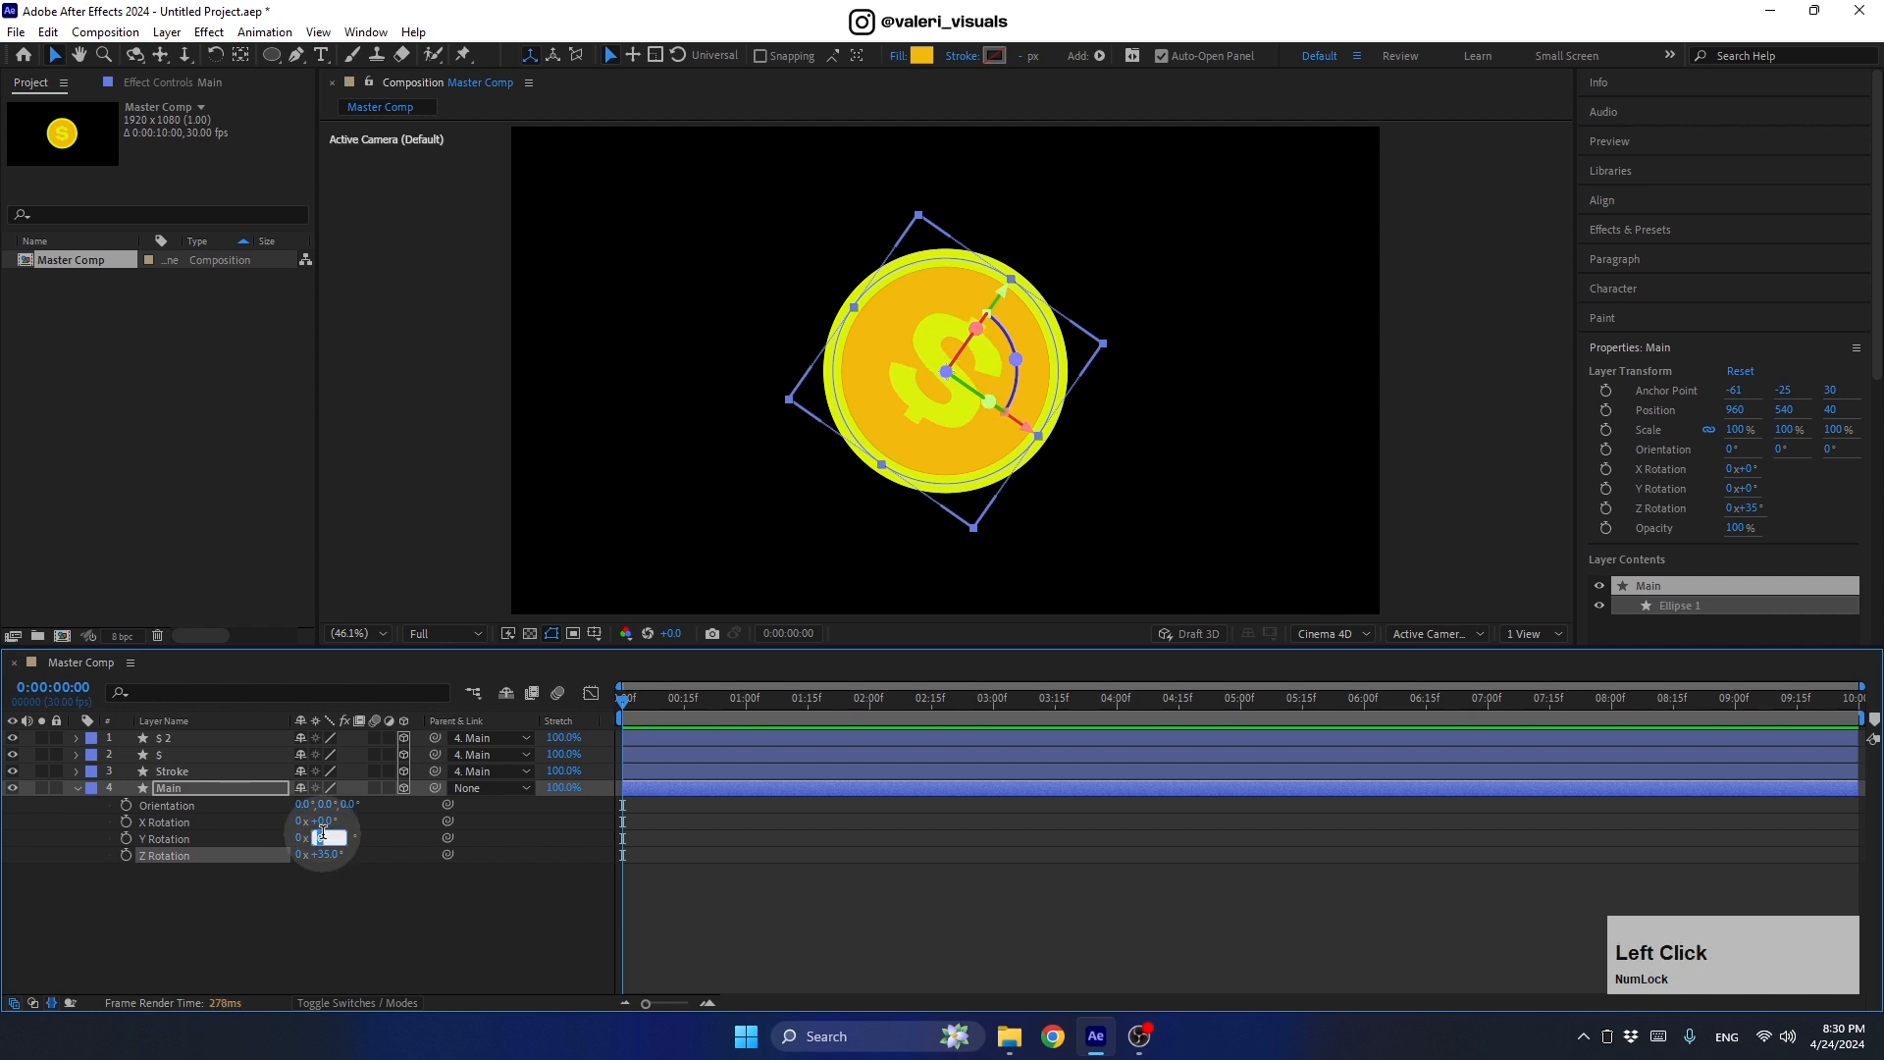
{"action": "key", "text": "Return"}
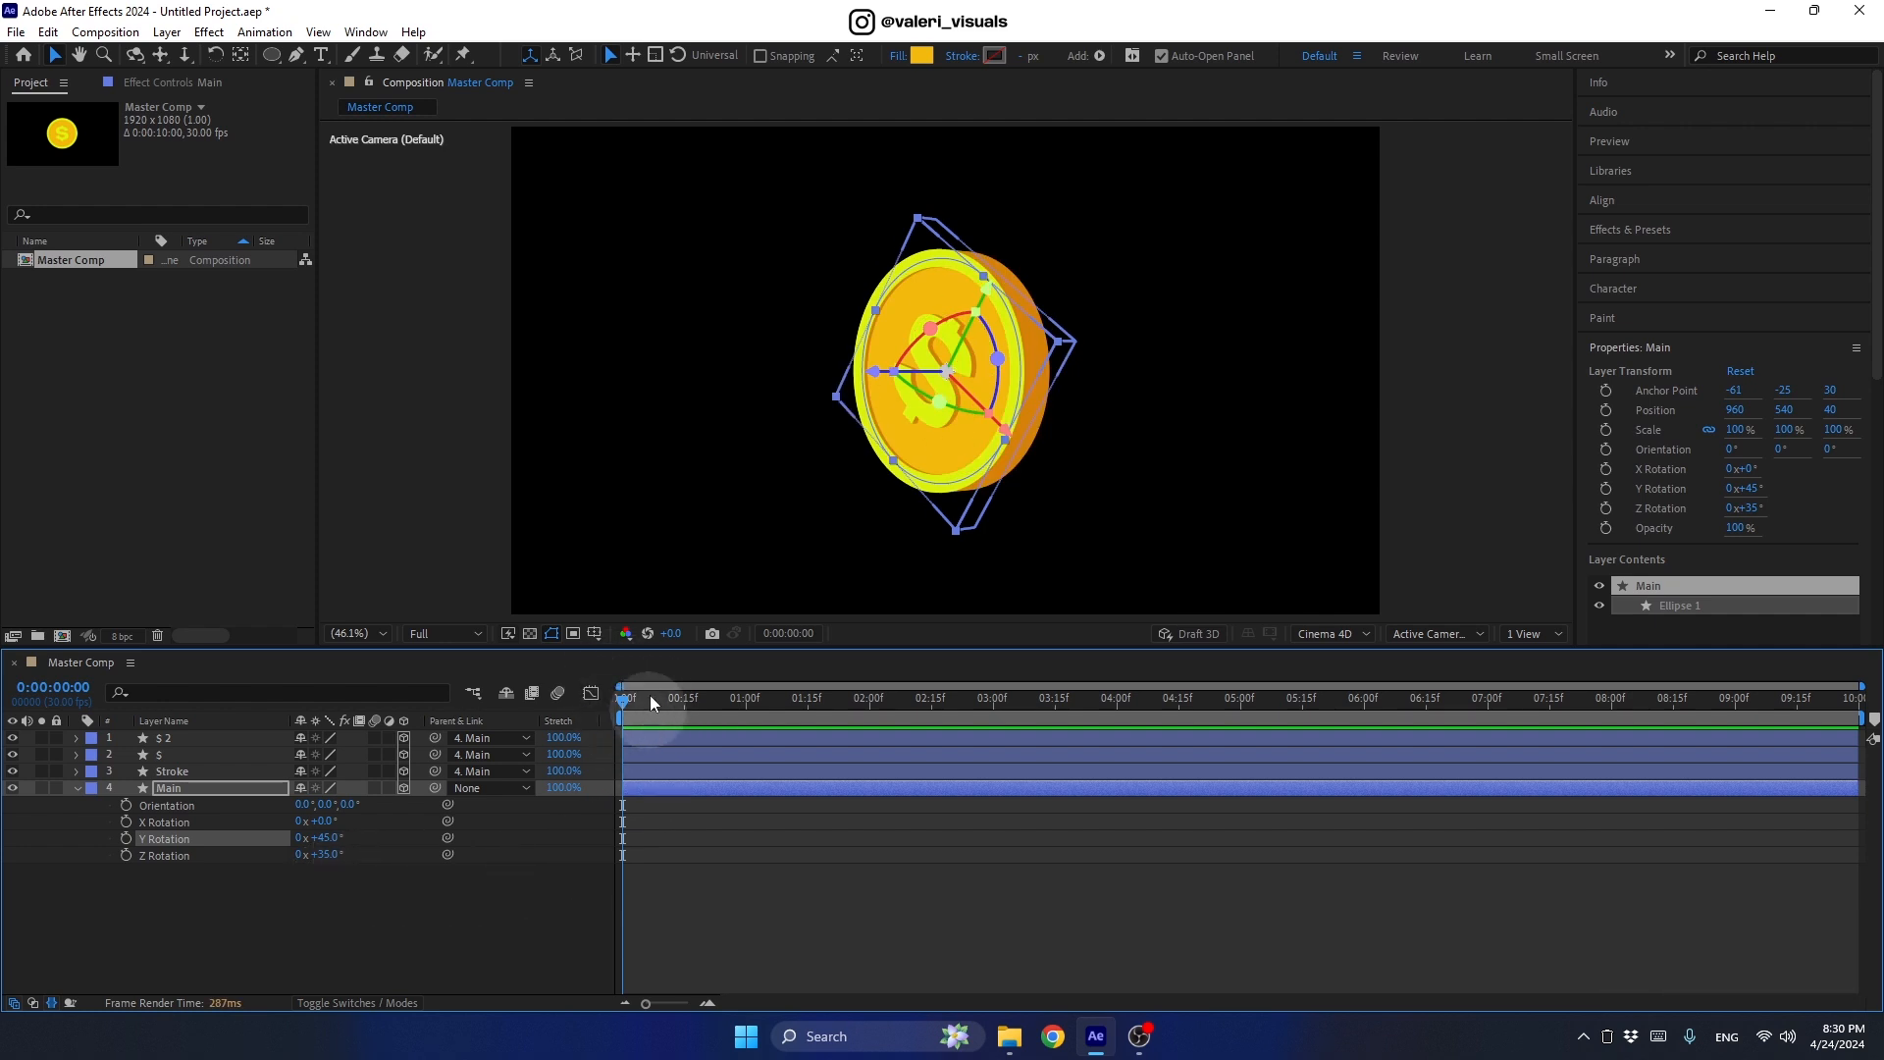
Step: Keyframe Main's X Rotation from 0 at the start to 2 full revolutions at 4 seconds
{"action": "left_click", "coordinate": [196, 822]}
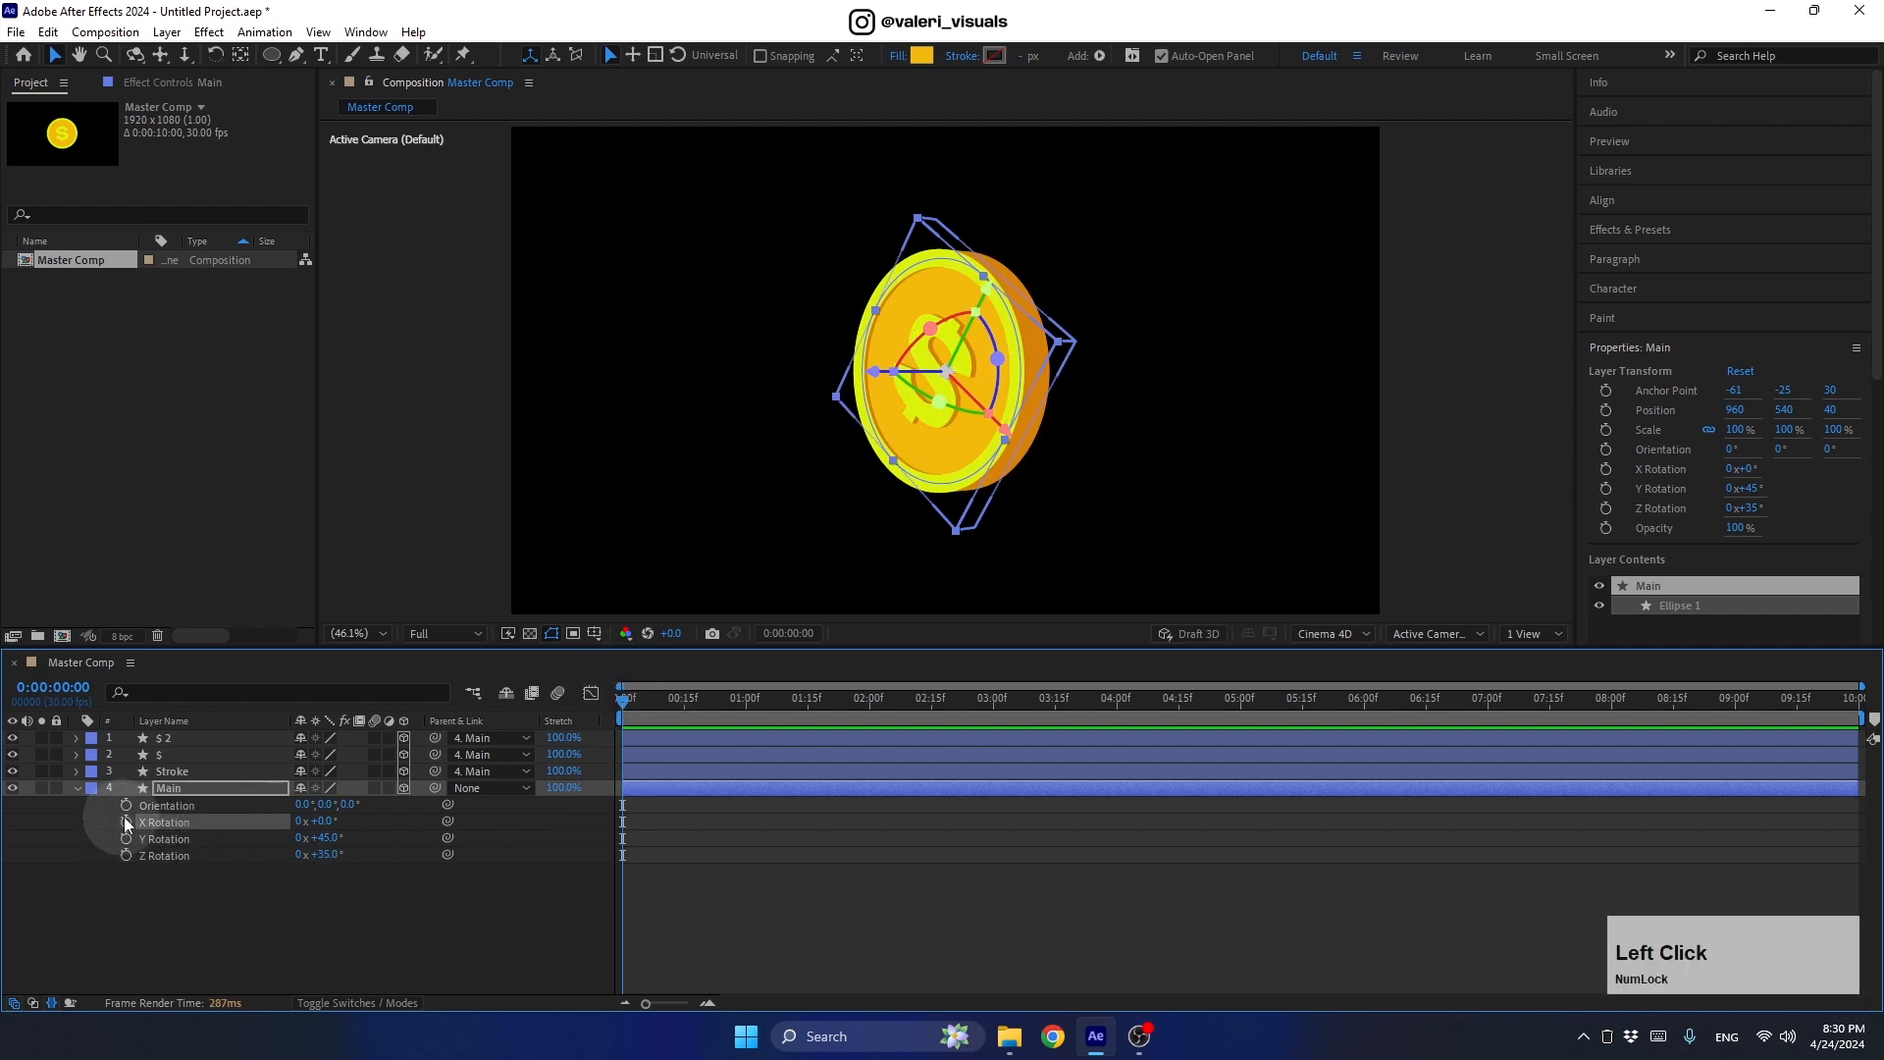
{"action": "left_click", "coordinate": [125, 821]}
{"action": "left_click_drag", "start_coordinate": [617, 711], "coordinate": [1119, 749]}
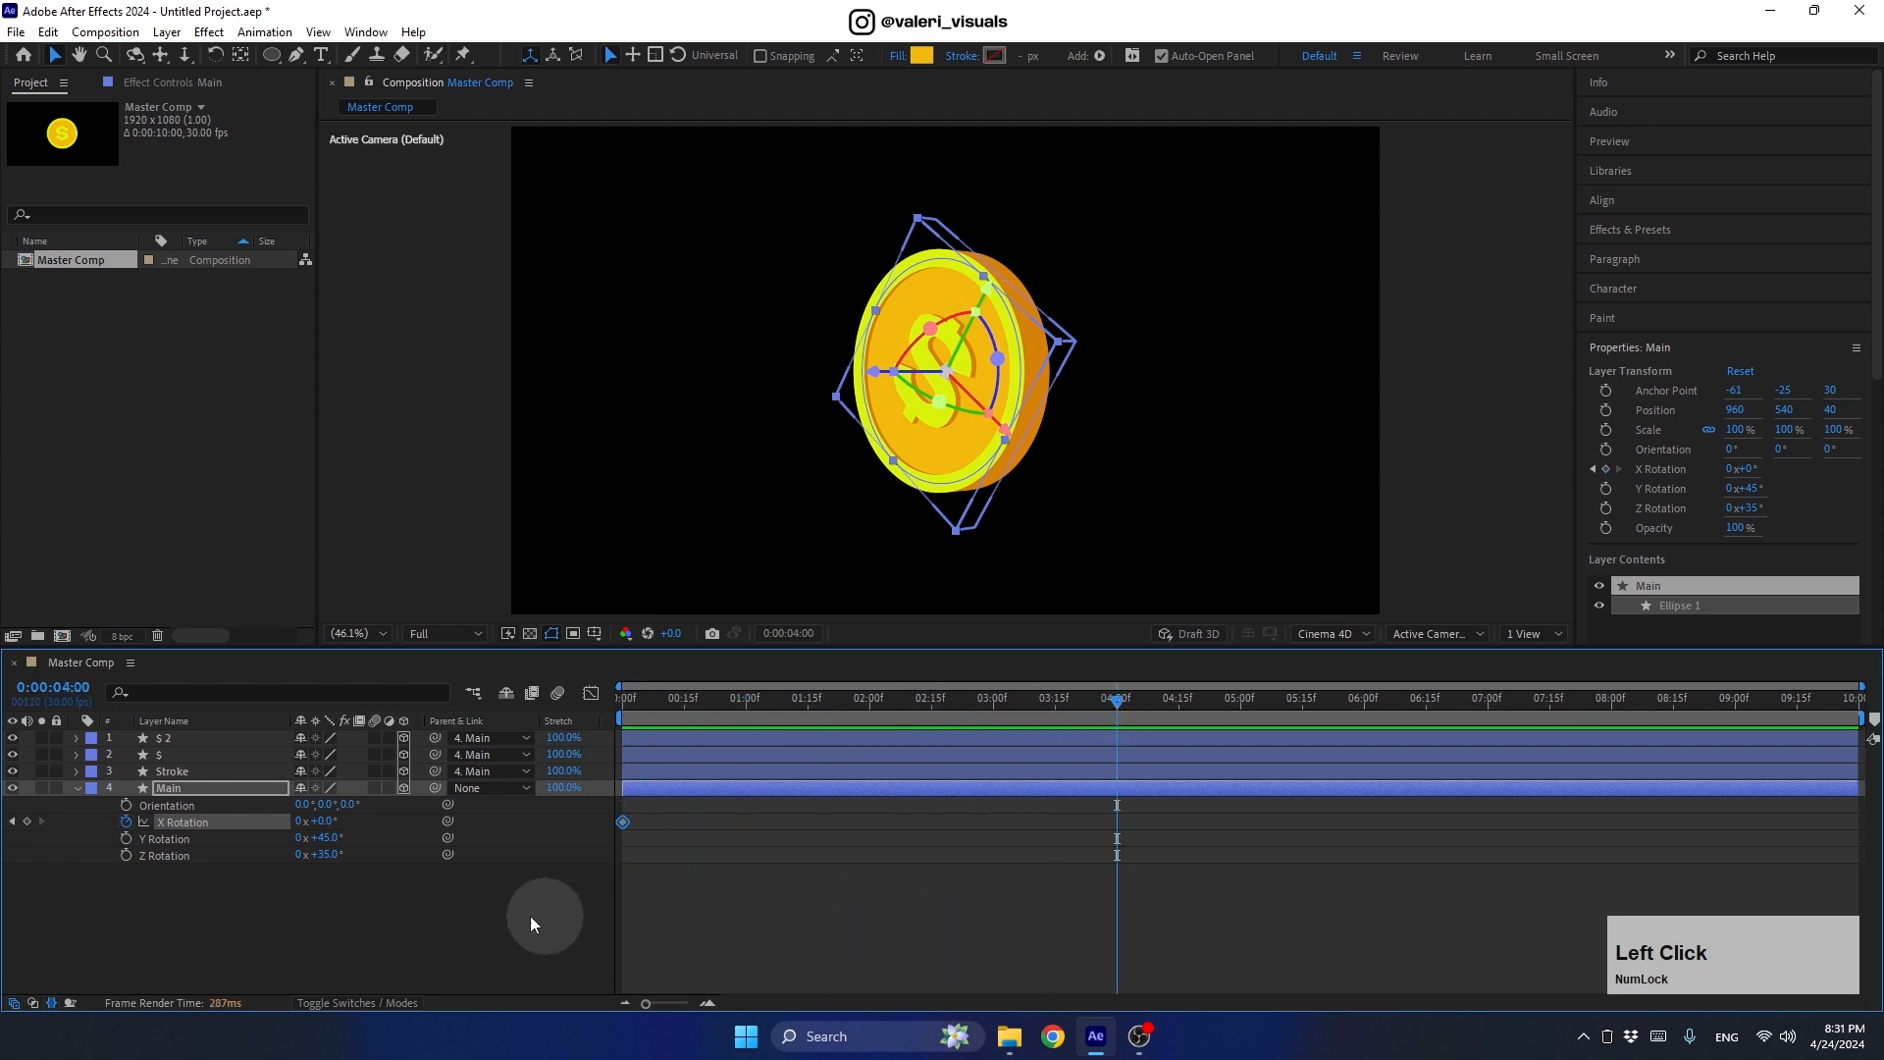
{"action": "left_click", "coordinate": [299, 822]}
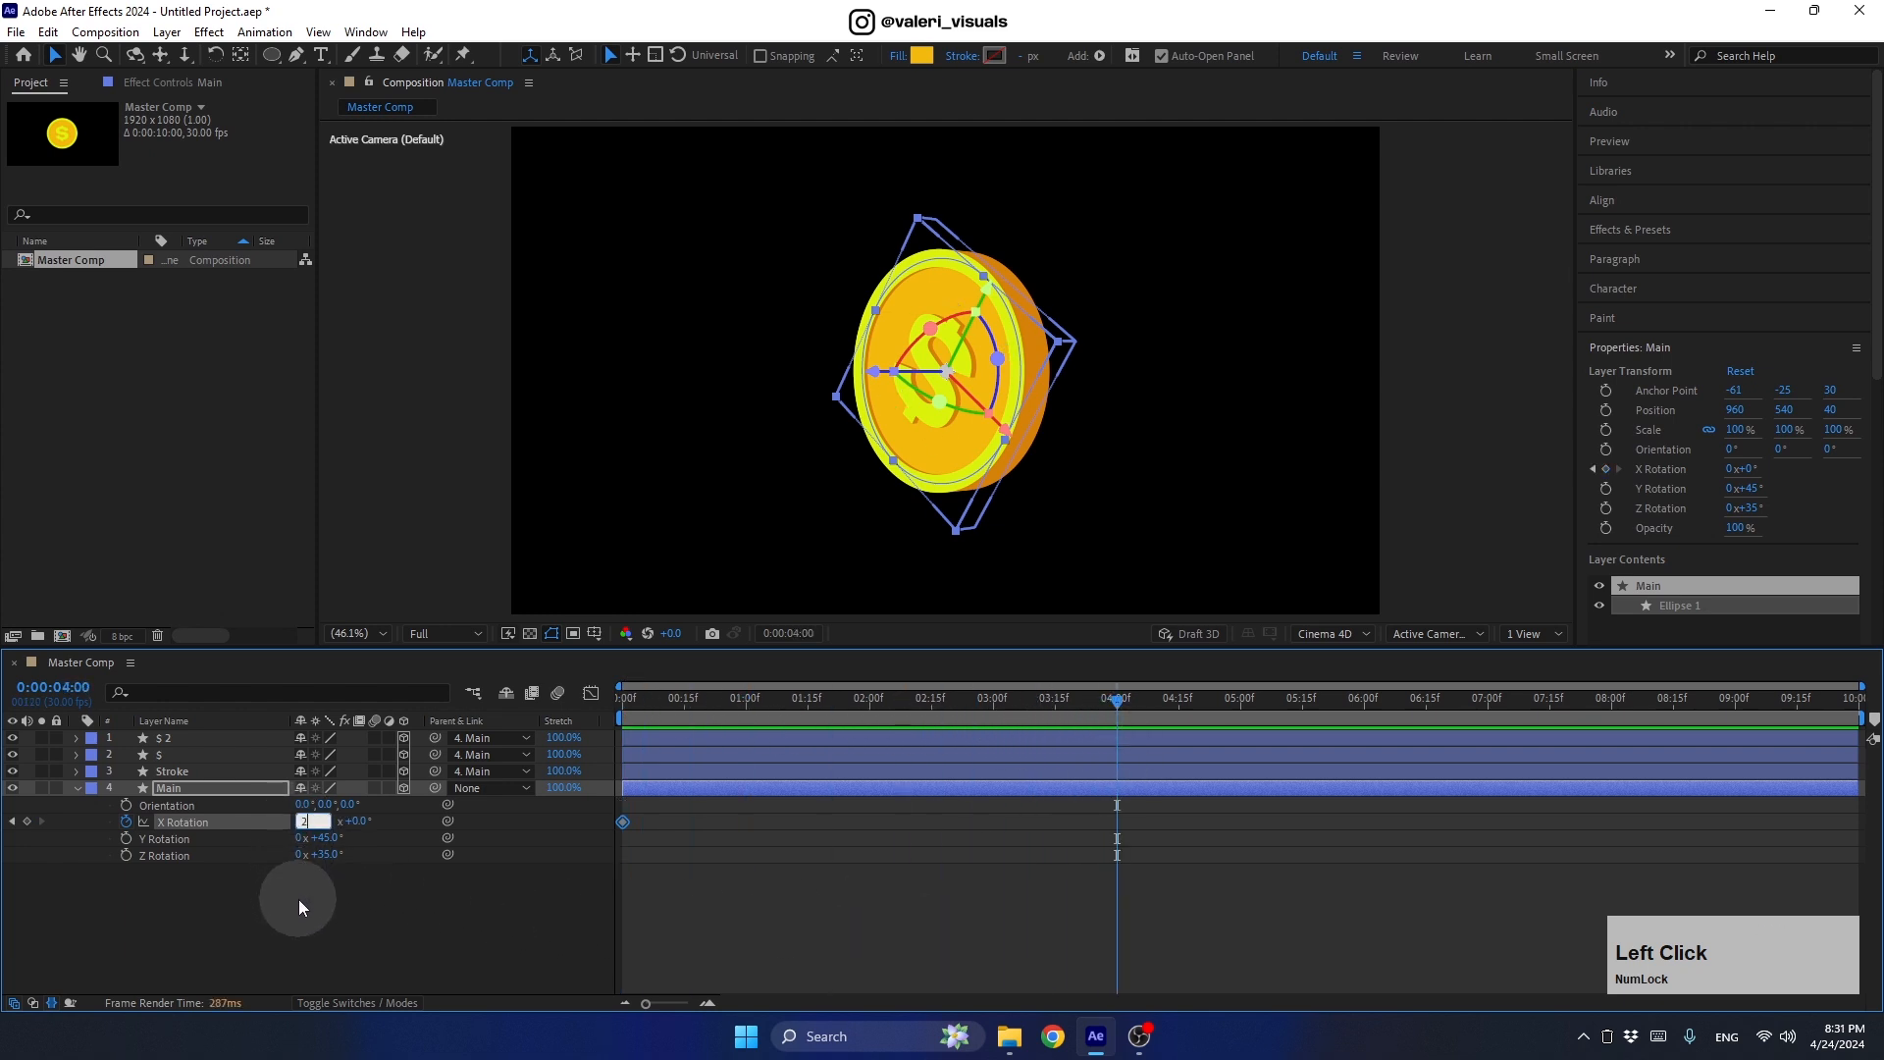
{"action": "key", "text": "Return"}
Step: Preview the coin's spin from the beginning of the composition
{"action": "left_click", "coordinate": [1113, 701]}
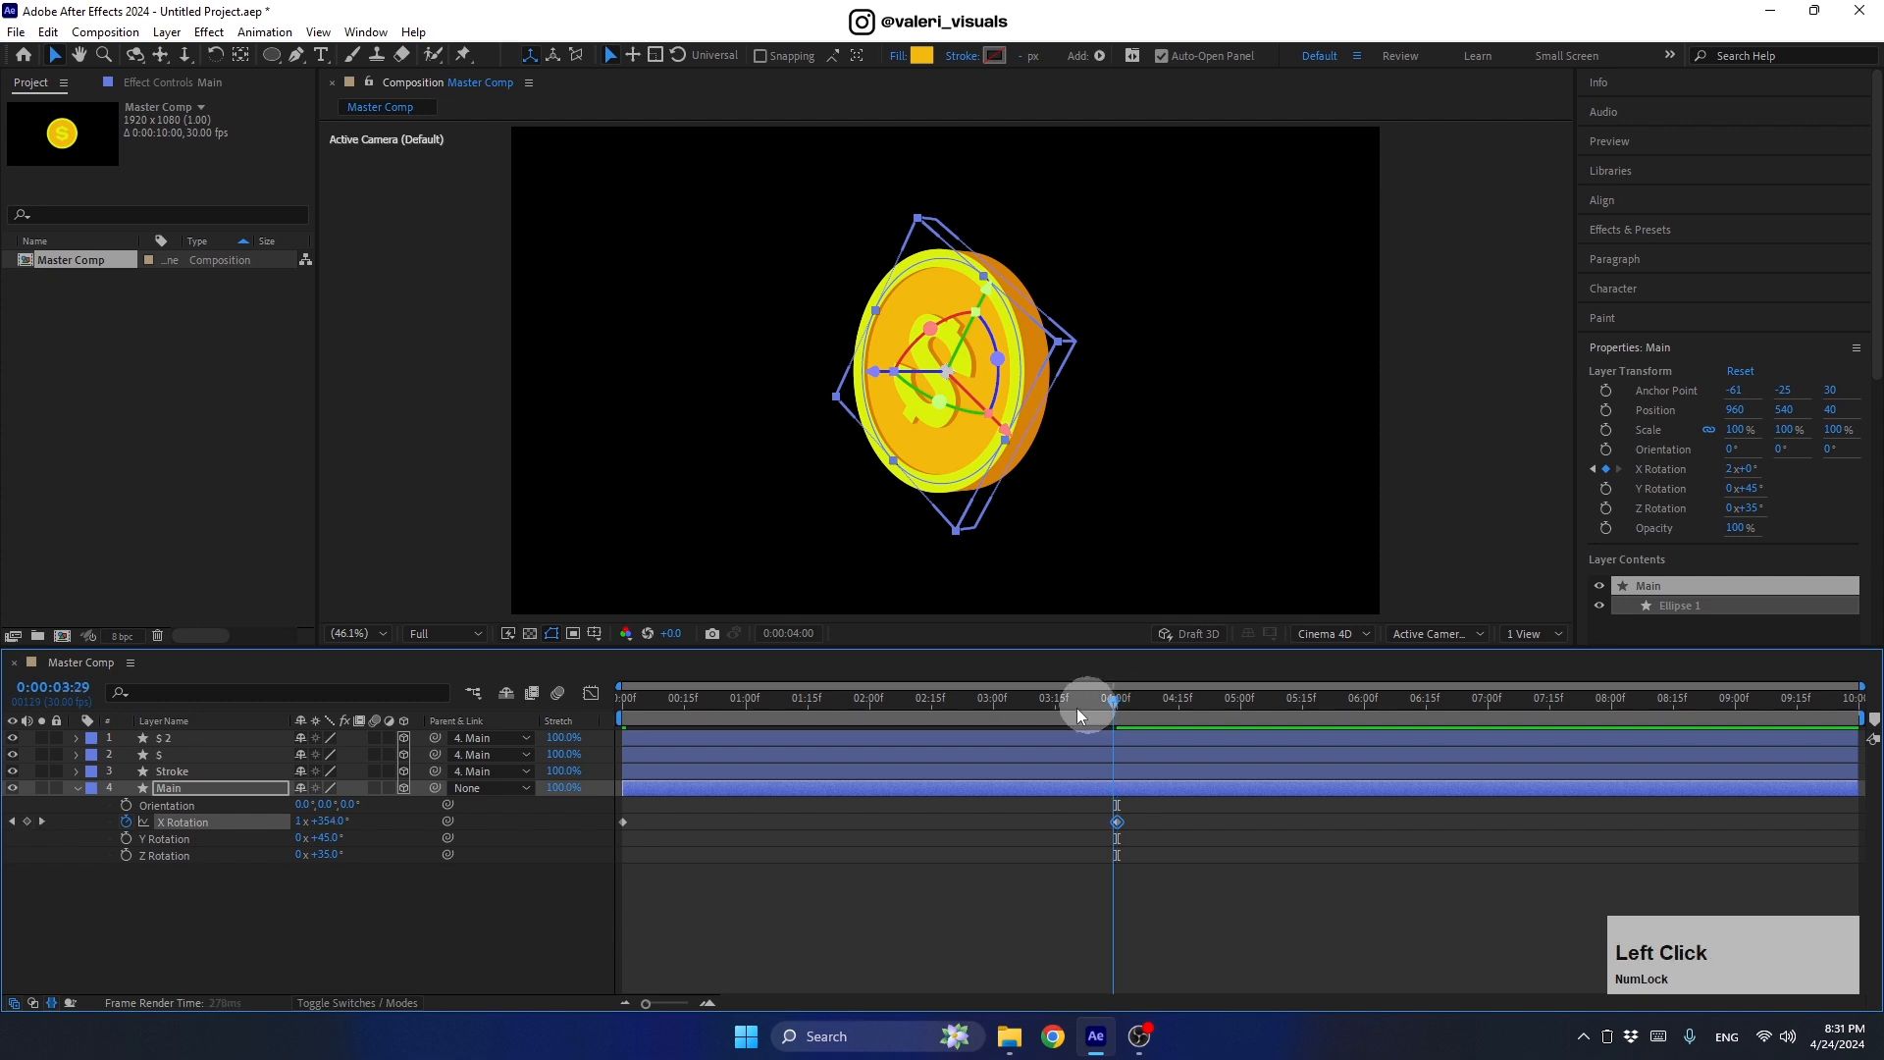
{"action": "left_click_drag", "start_coordinate": [1080, 715], "coordinate": [548, 839]}
{"action": "left_click", "coordinate": [492, 893]}
{"action": "key", "text": "space"}
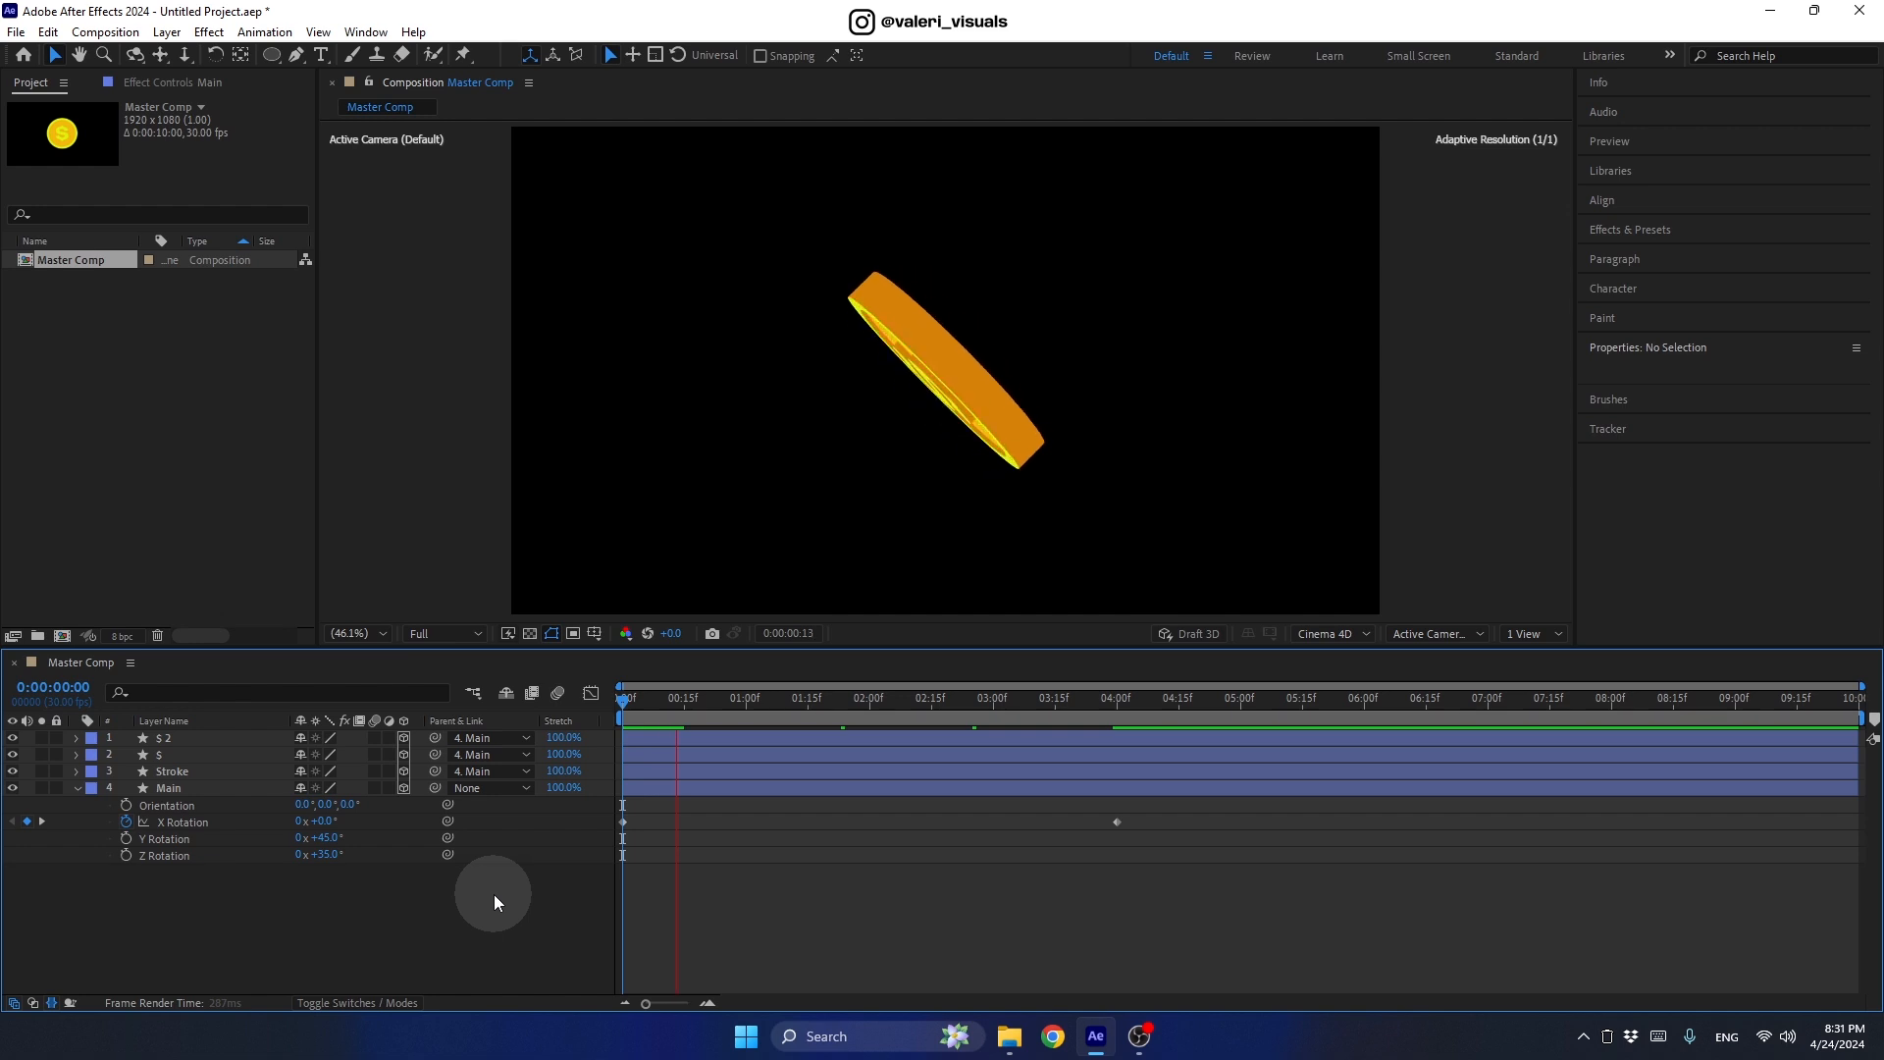
{"action": "key", "text": "space"}
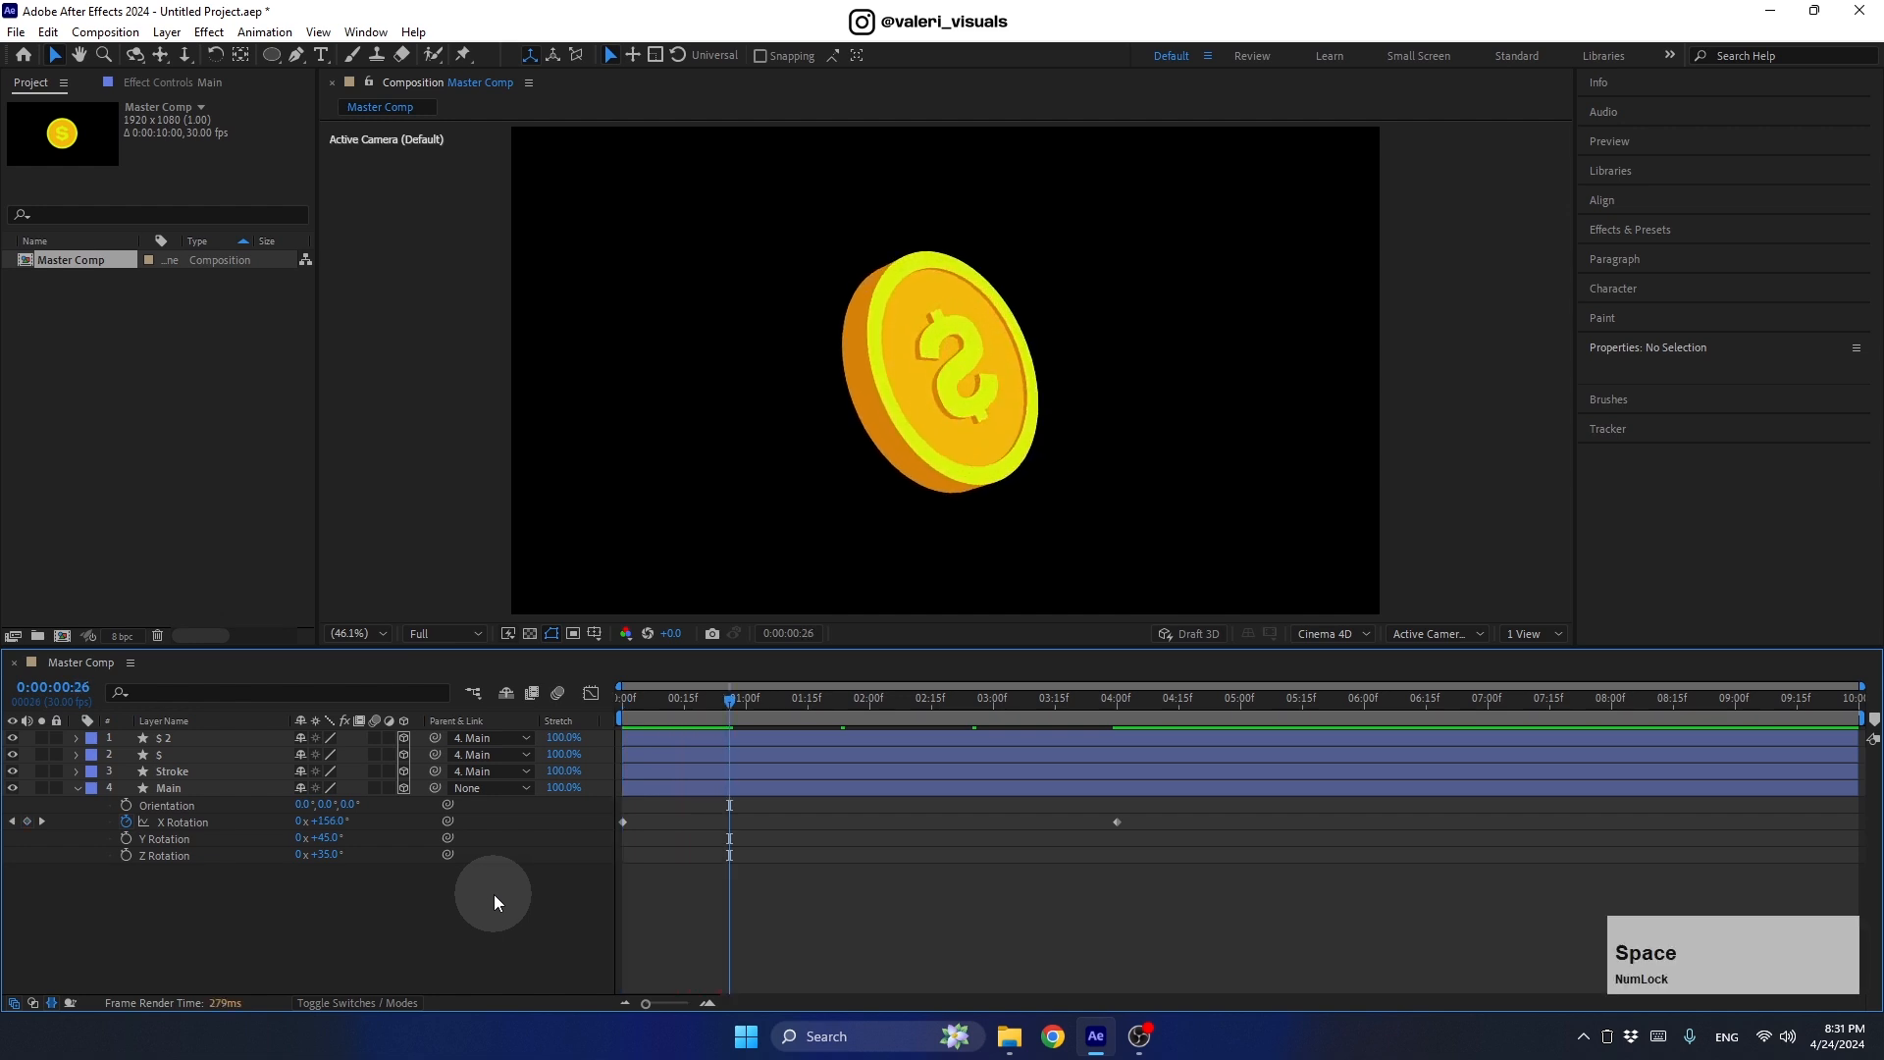
Step: Lower the composition resolution to Quarter and set the preview to skip 1 frame
{"action": "left_click", "coordinate": [457, 633]}
{"action": "left_click", "coordinate": [437, 745]}
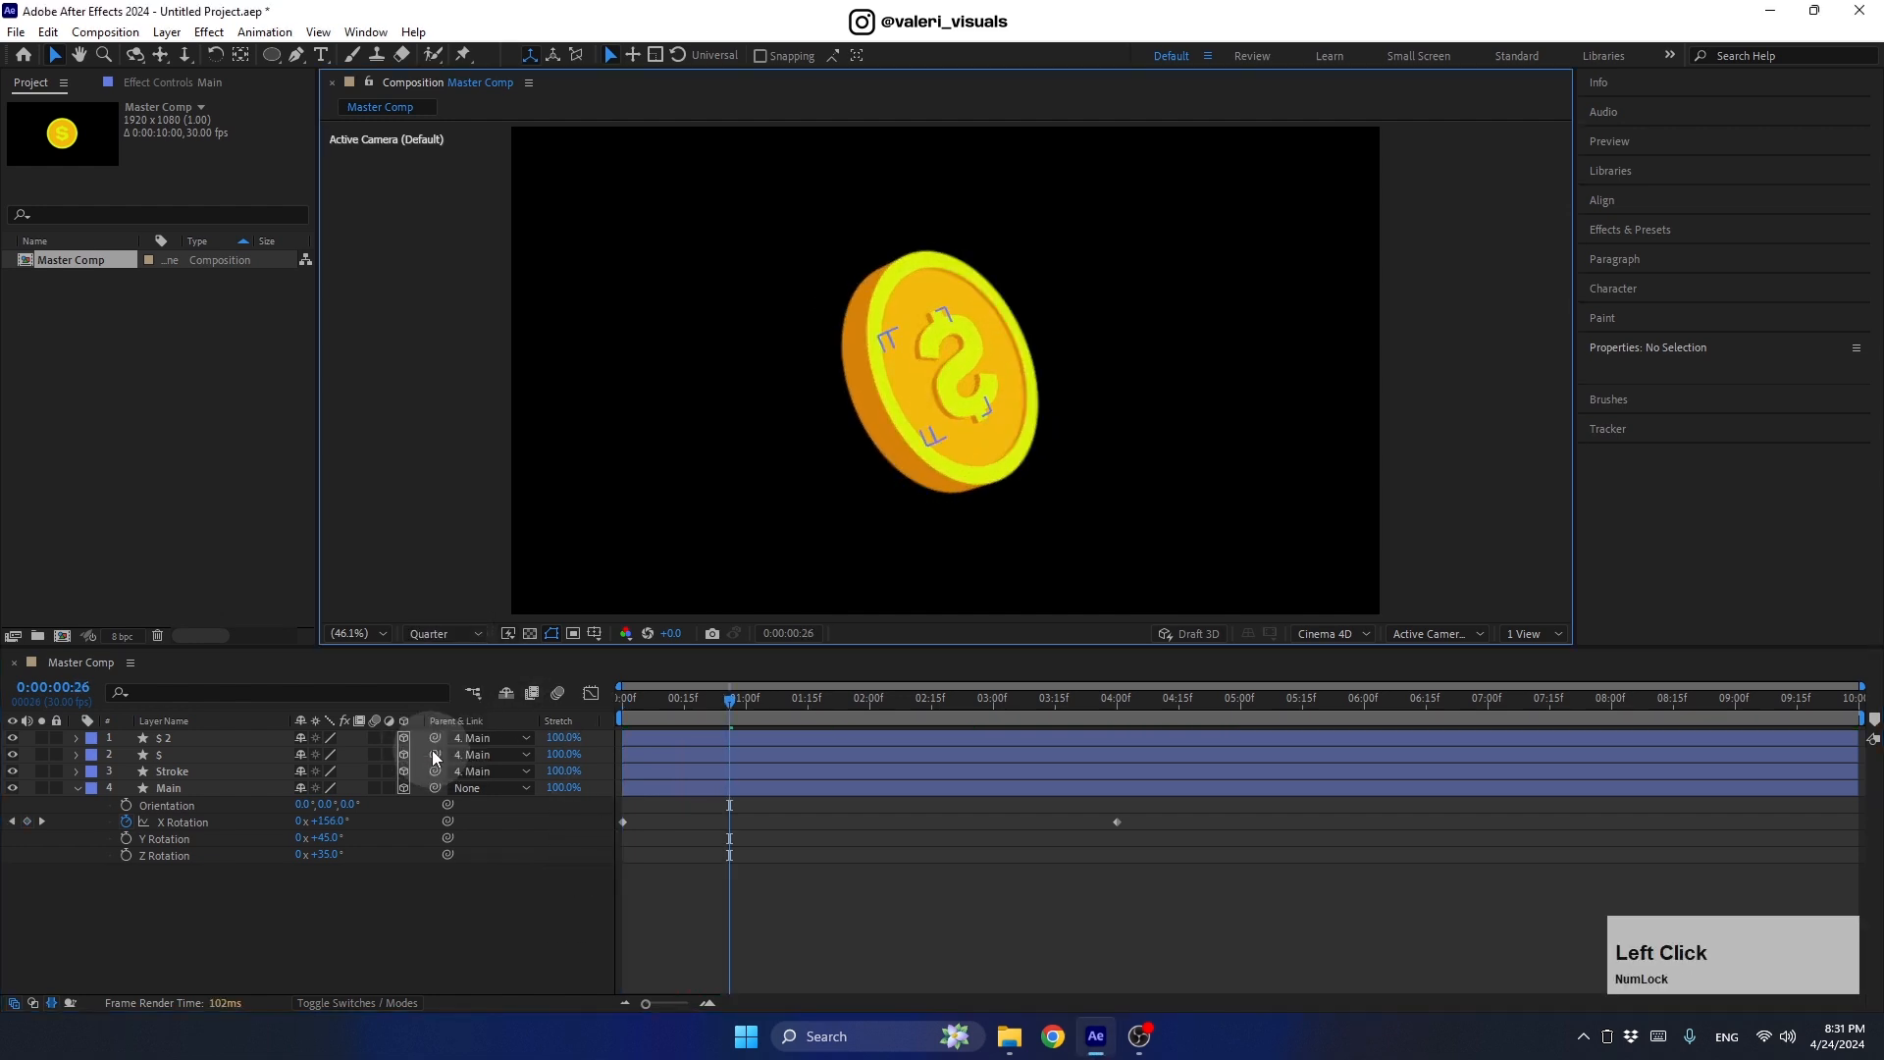
{"action": "left_click", "coordinate": [1603, 140]}
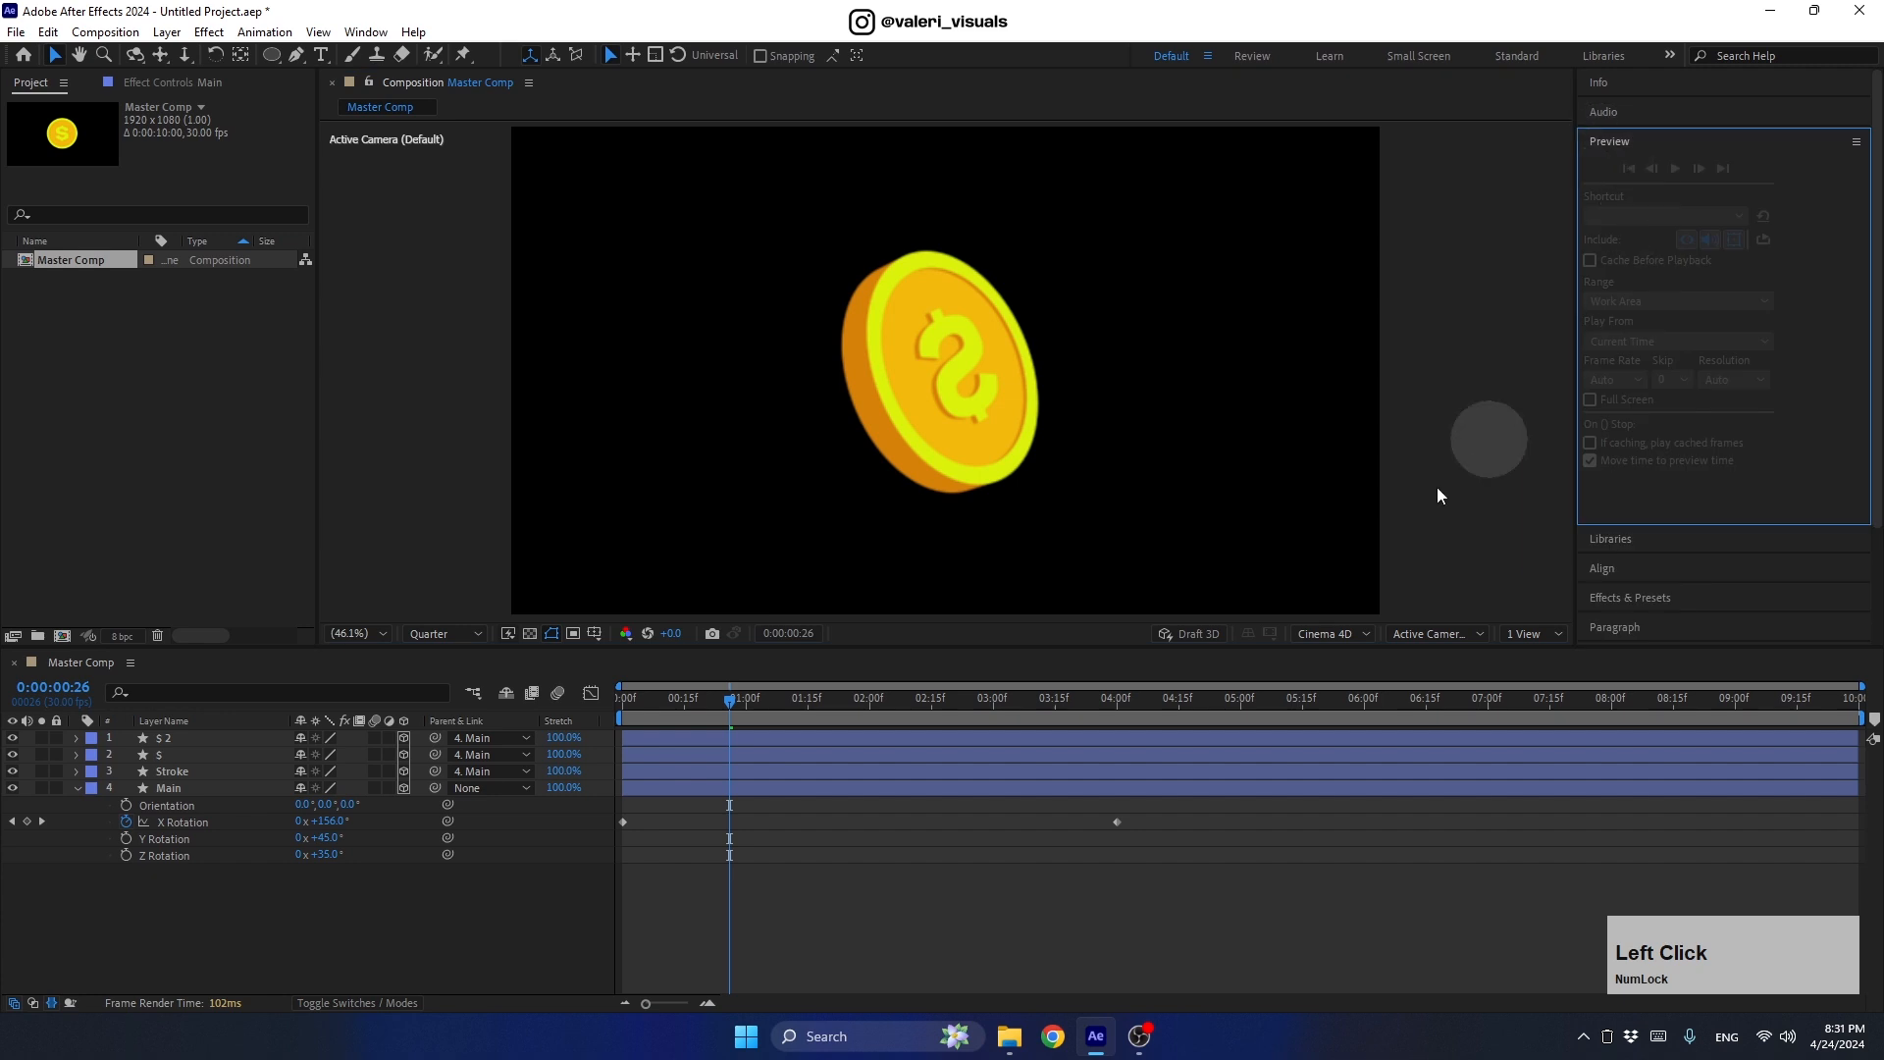
{"action": "left_click", "coordinate": [600, 913]}
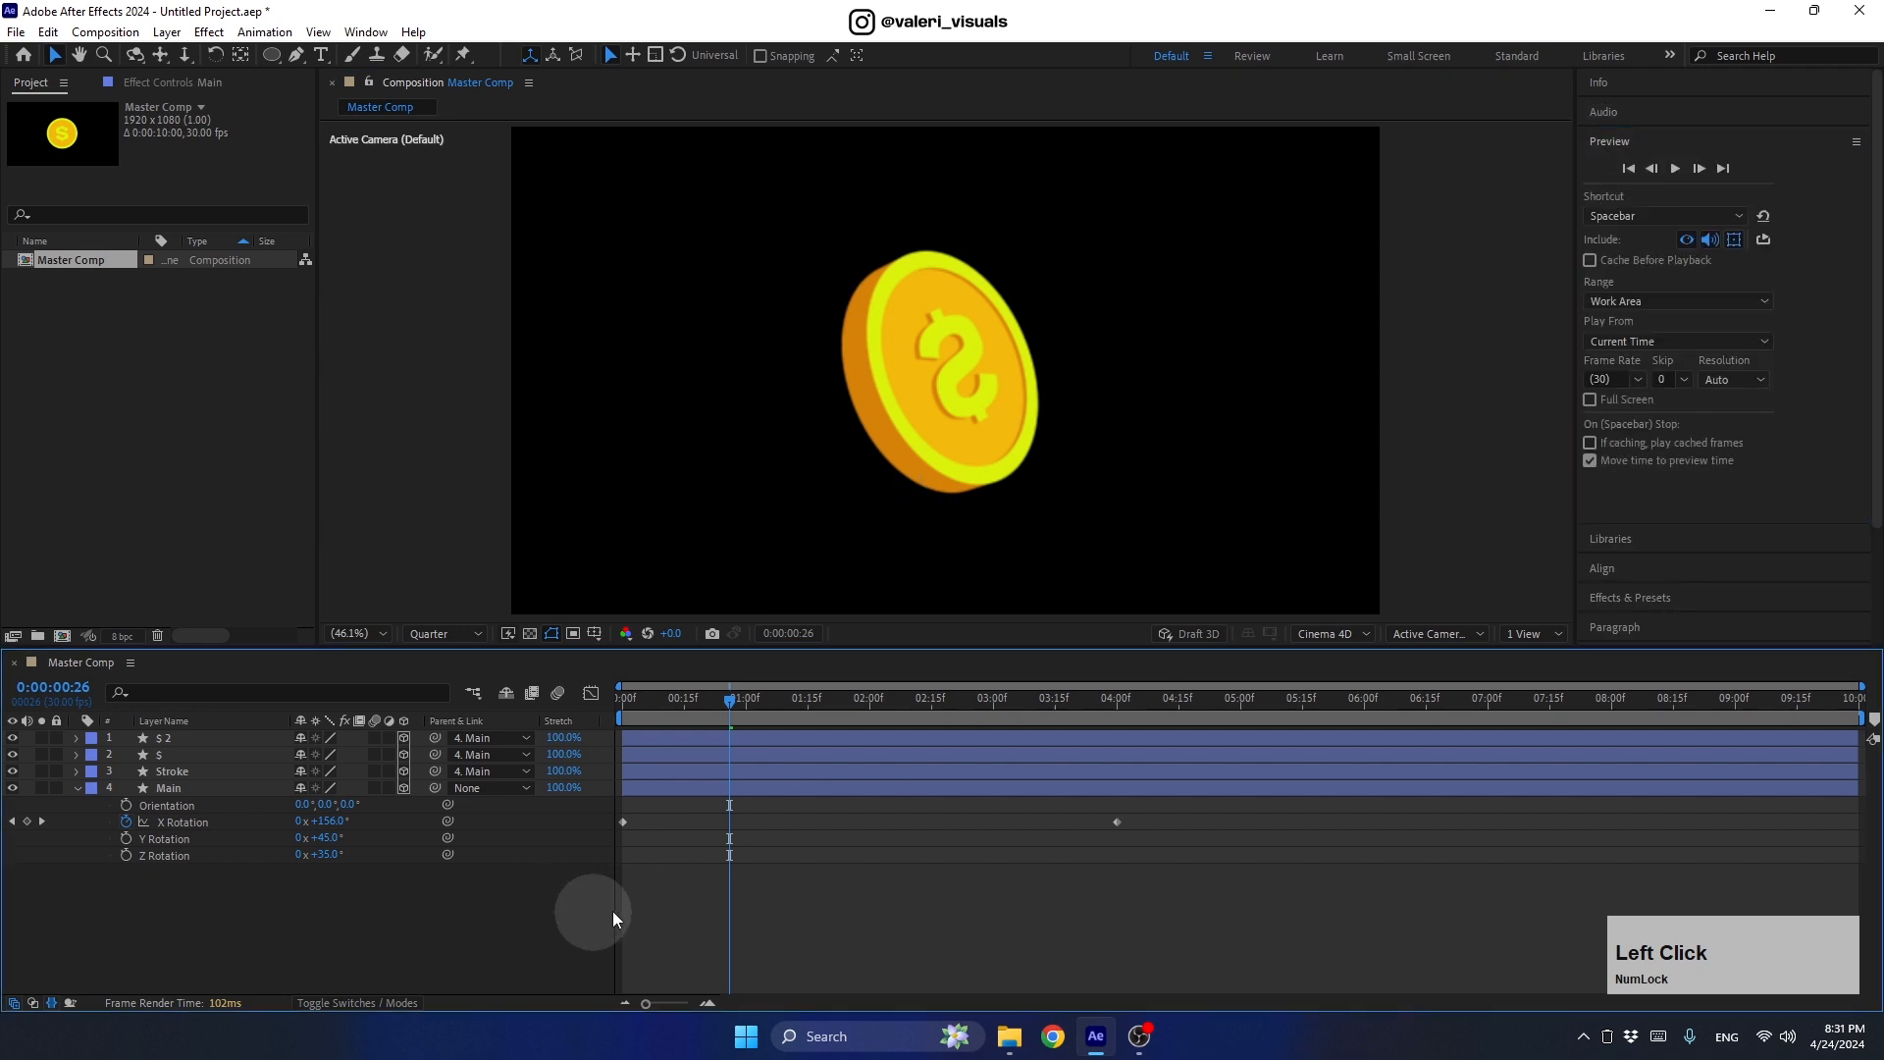
{"action": "left_click", "coordinate": [1684, 379]}
{"action": "left_click", "coordinate": [1672, 428]}
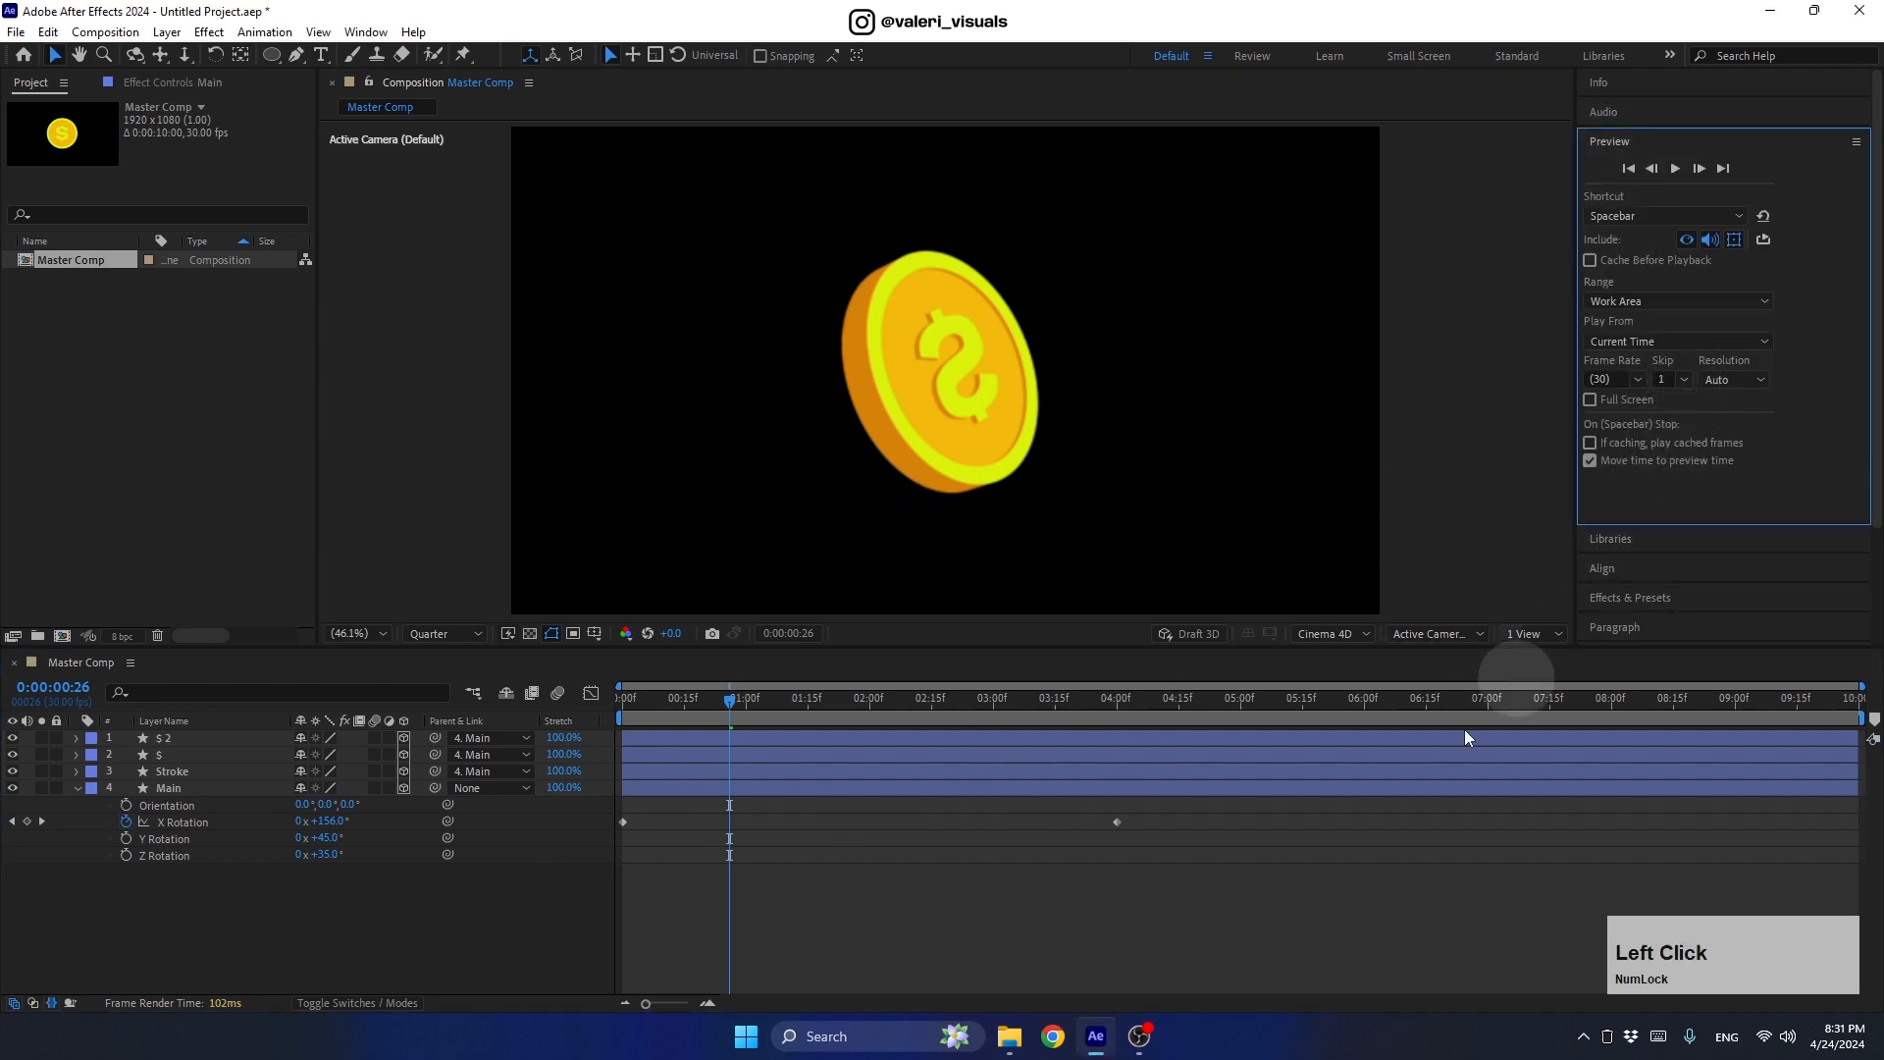
Step: Play the rotation animation from the first frame with the faster preview settings
{"action": "left_click_drag", "start_coordinate": [702, 706], "coordinate": [461, 825]}
{"action": "key", "text": "space"}
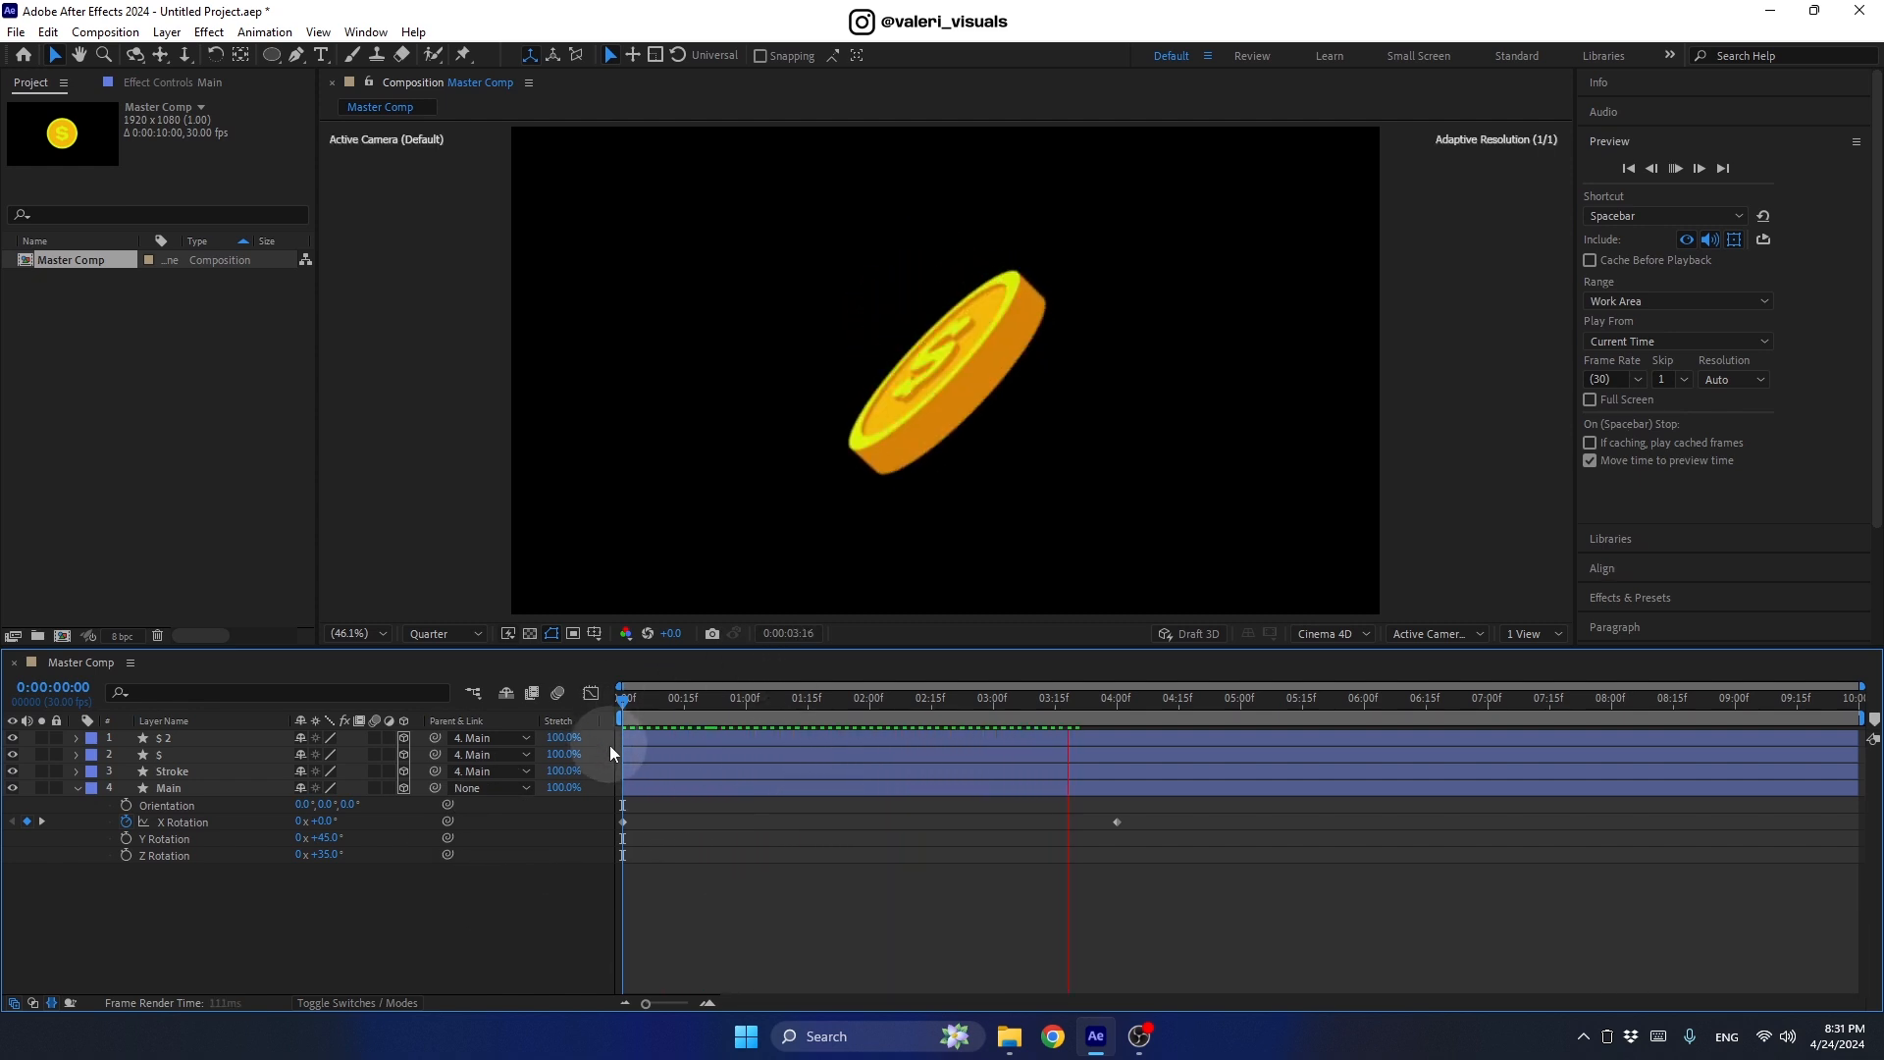
{"action": "left_click", "coordinate": [1088, 712]}
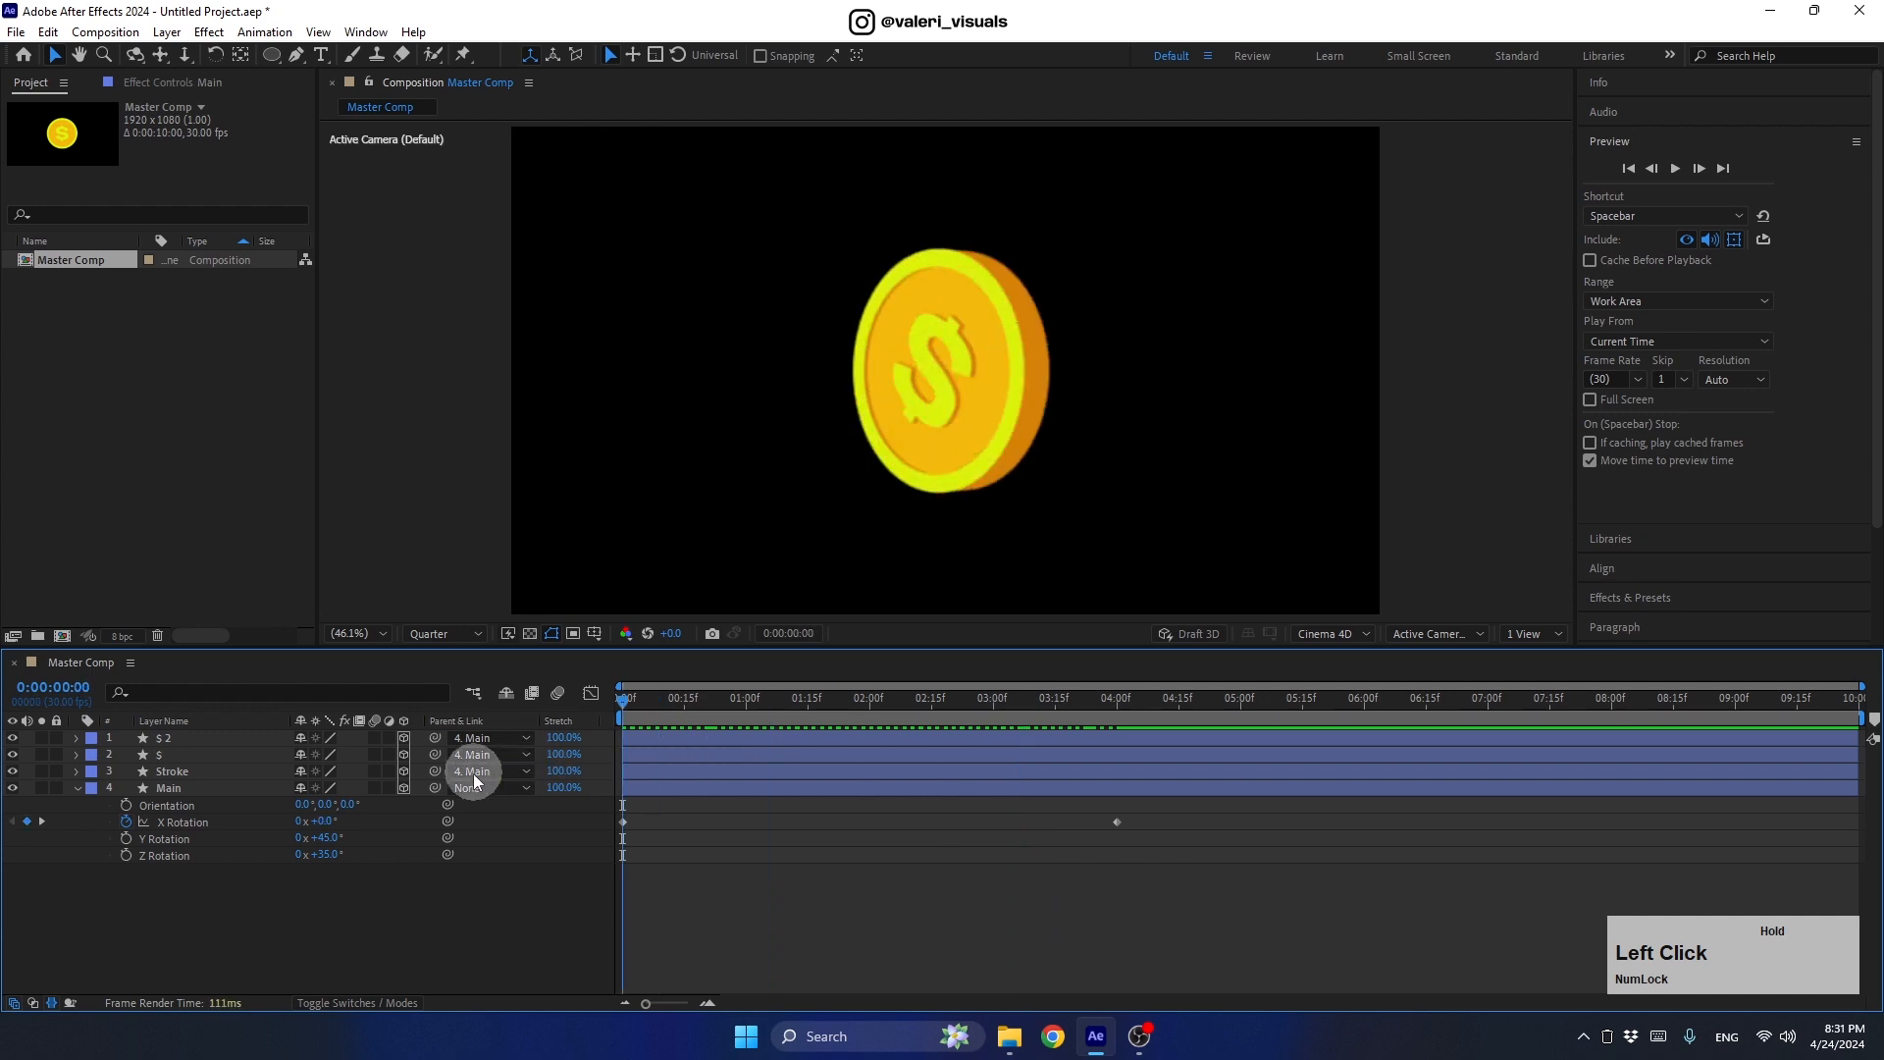
{"action": "key", "text": "space"}
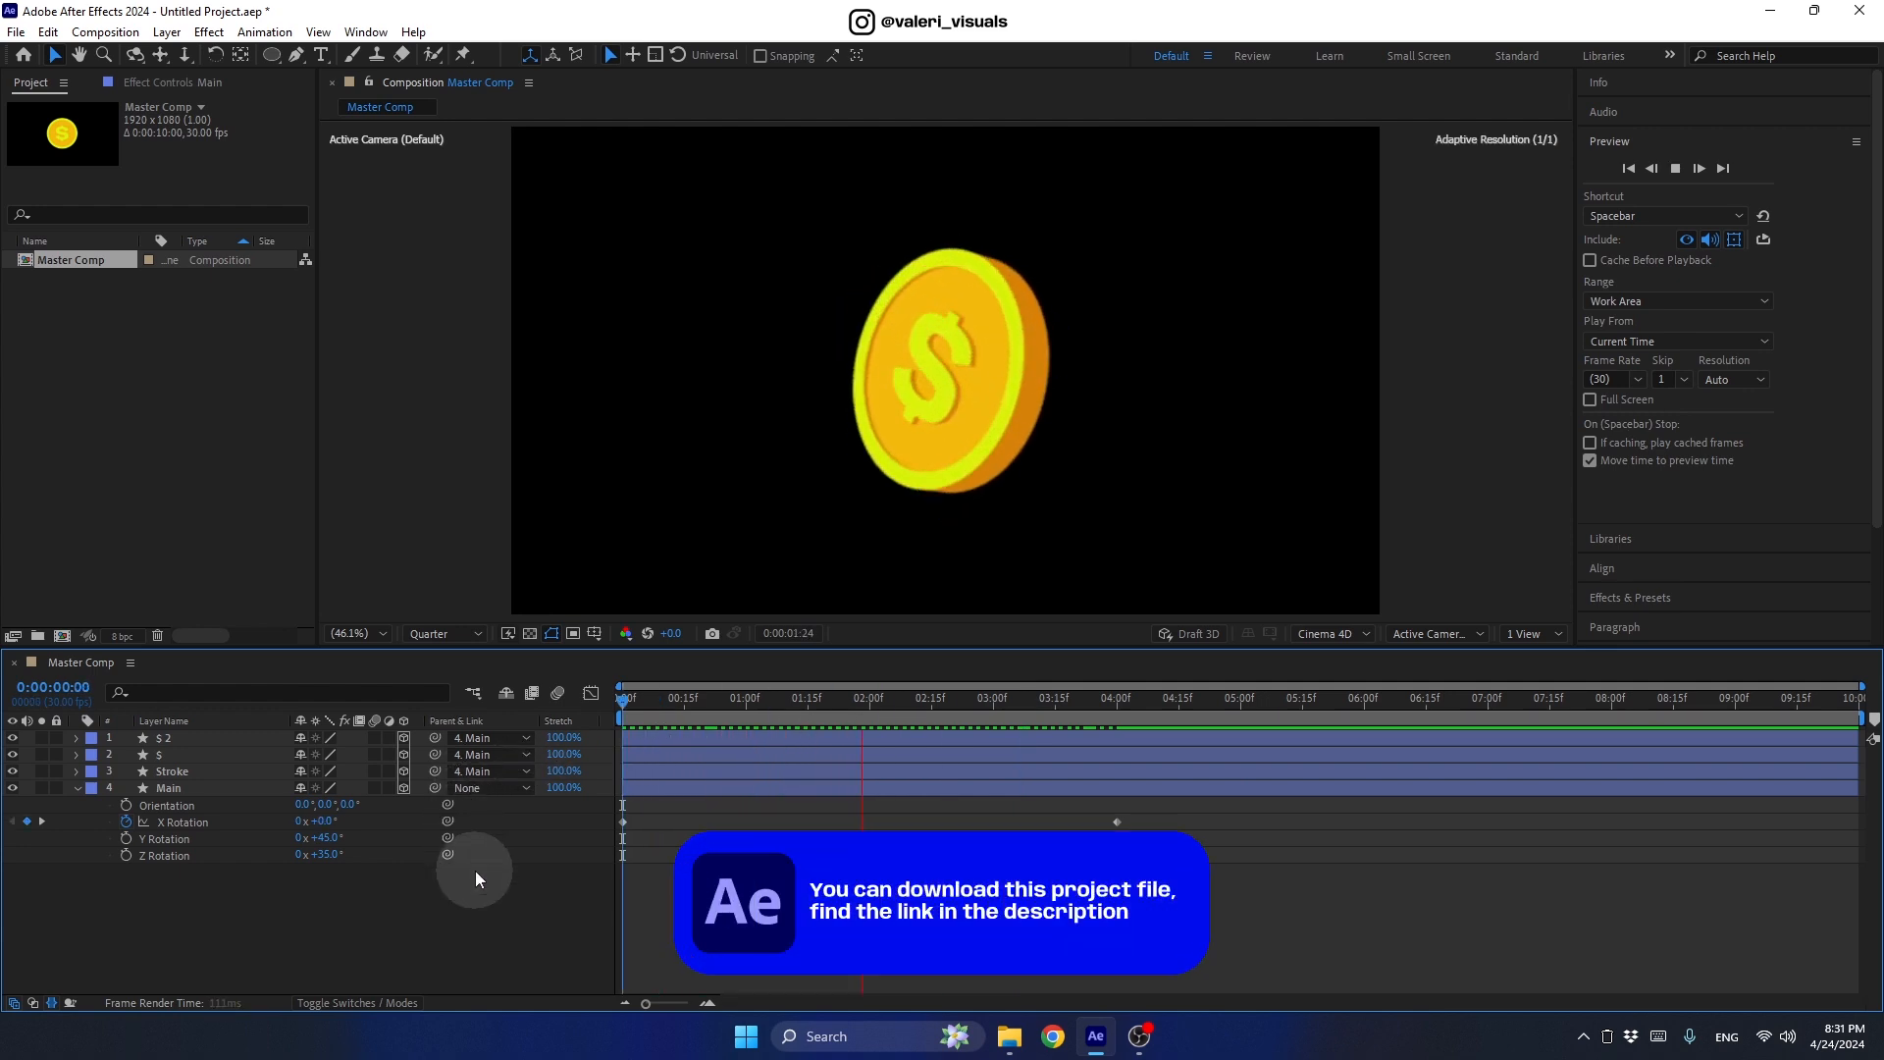
{"action": "key", "text": "space"}
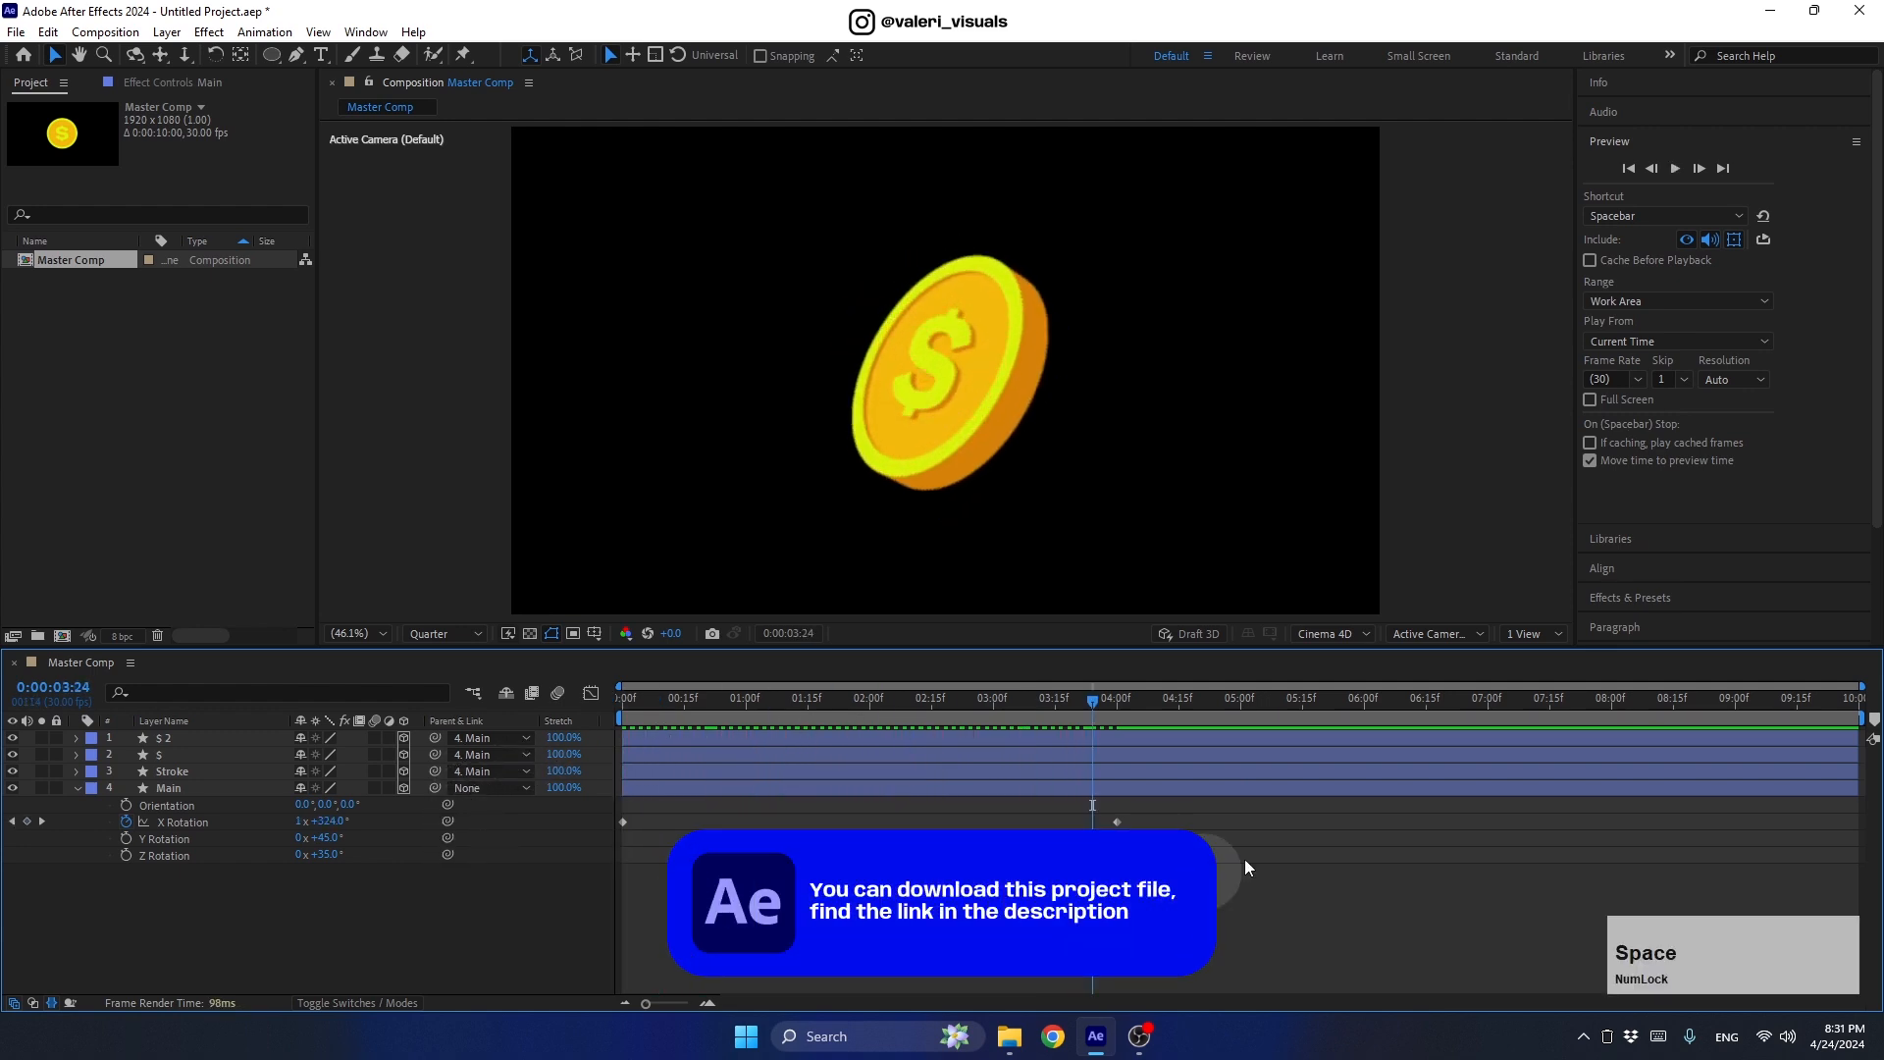
Step: Restore the preview's frame skip to 0 and the composition resolution to Full
{"action": "left_click", "coordinate": [1684, 381]}
{"action": "left_click", "coordinate": [1680, 396]}
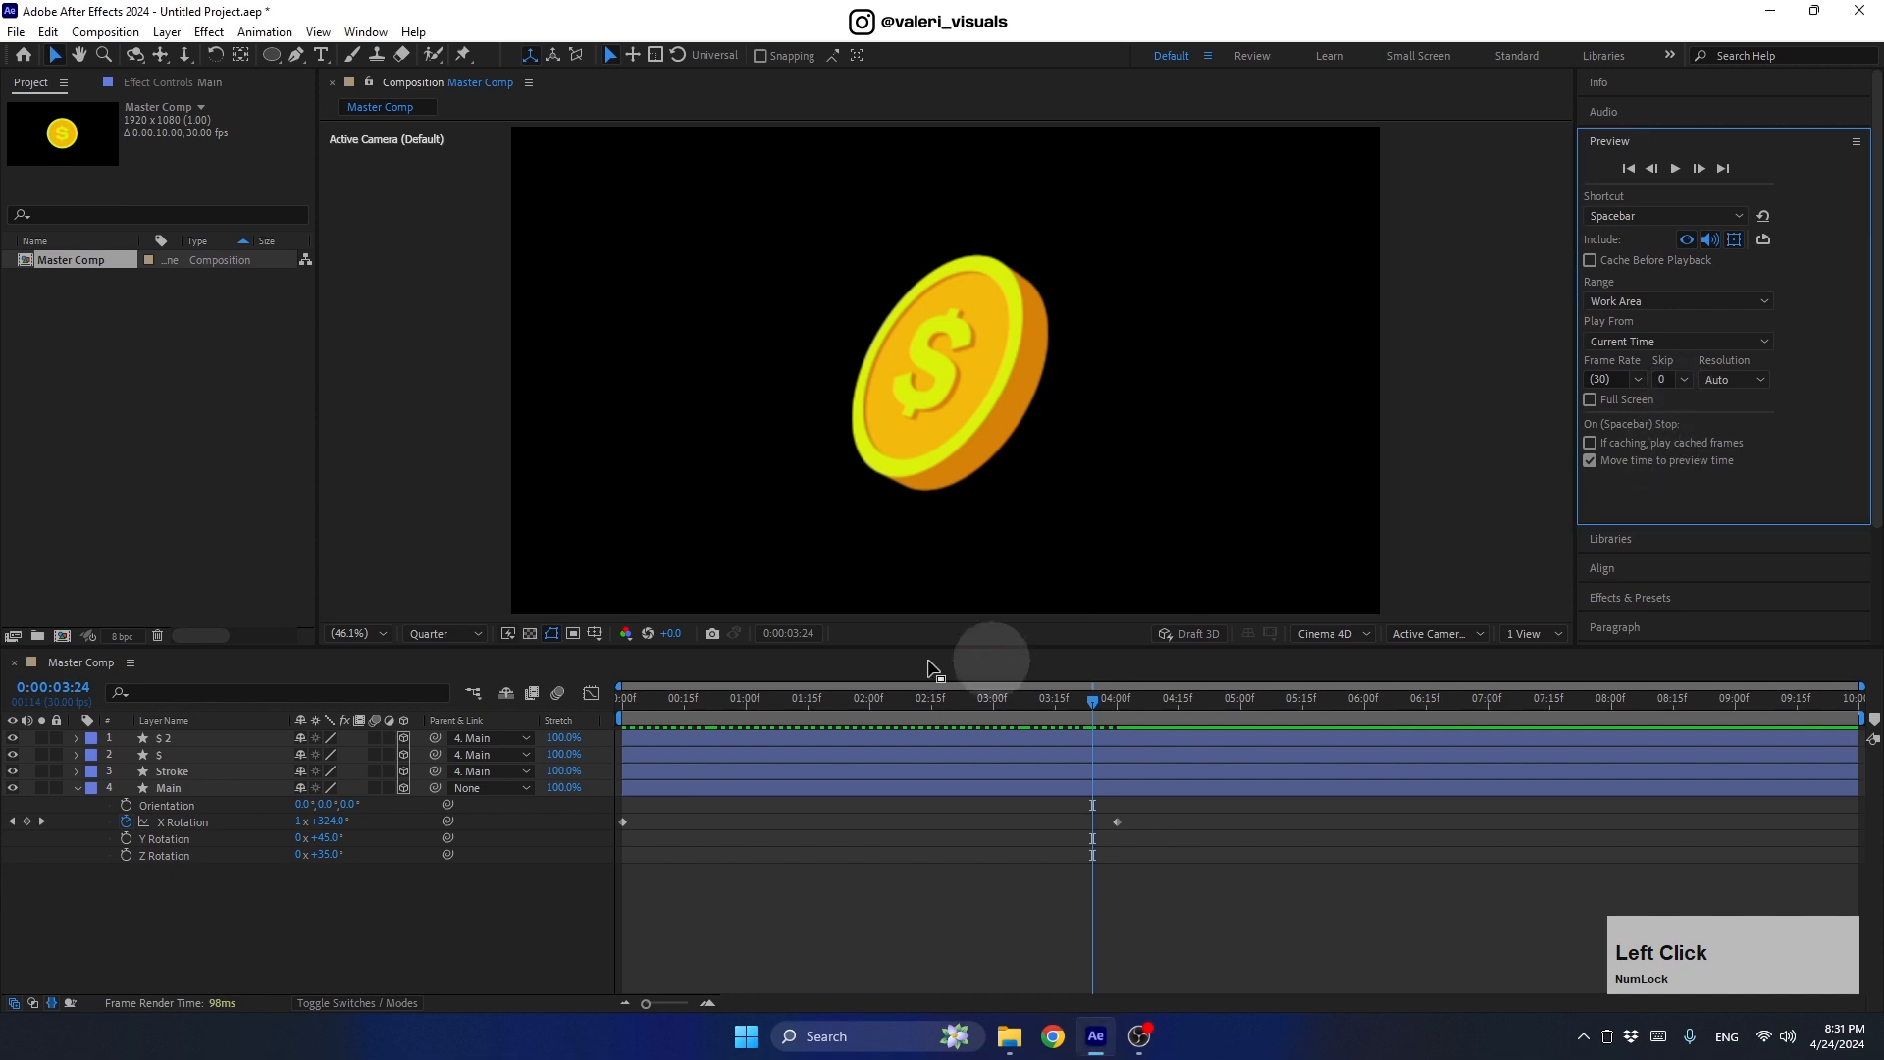
{"action": "left_click", "coordinate": [444, 633]}
{"action": "left_click", "coordinate": [429, 679]}
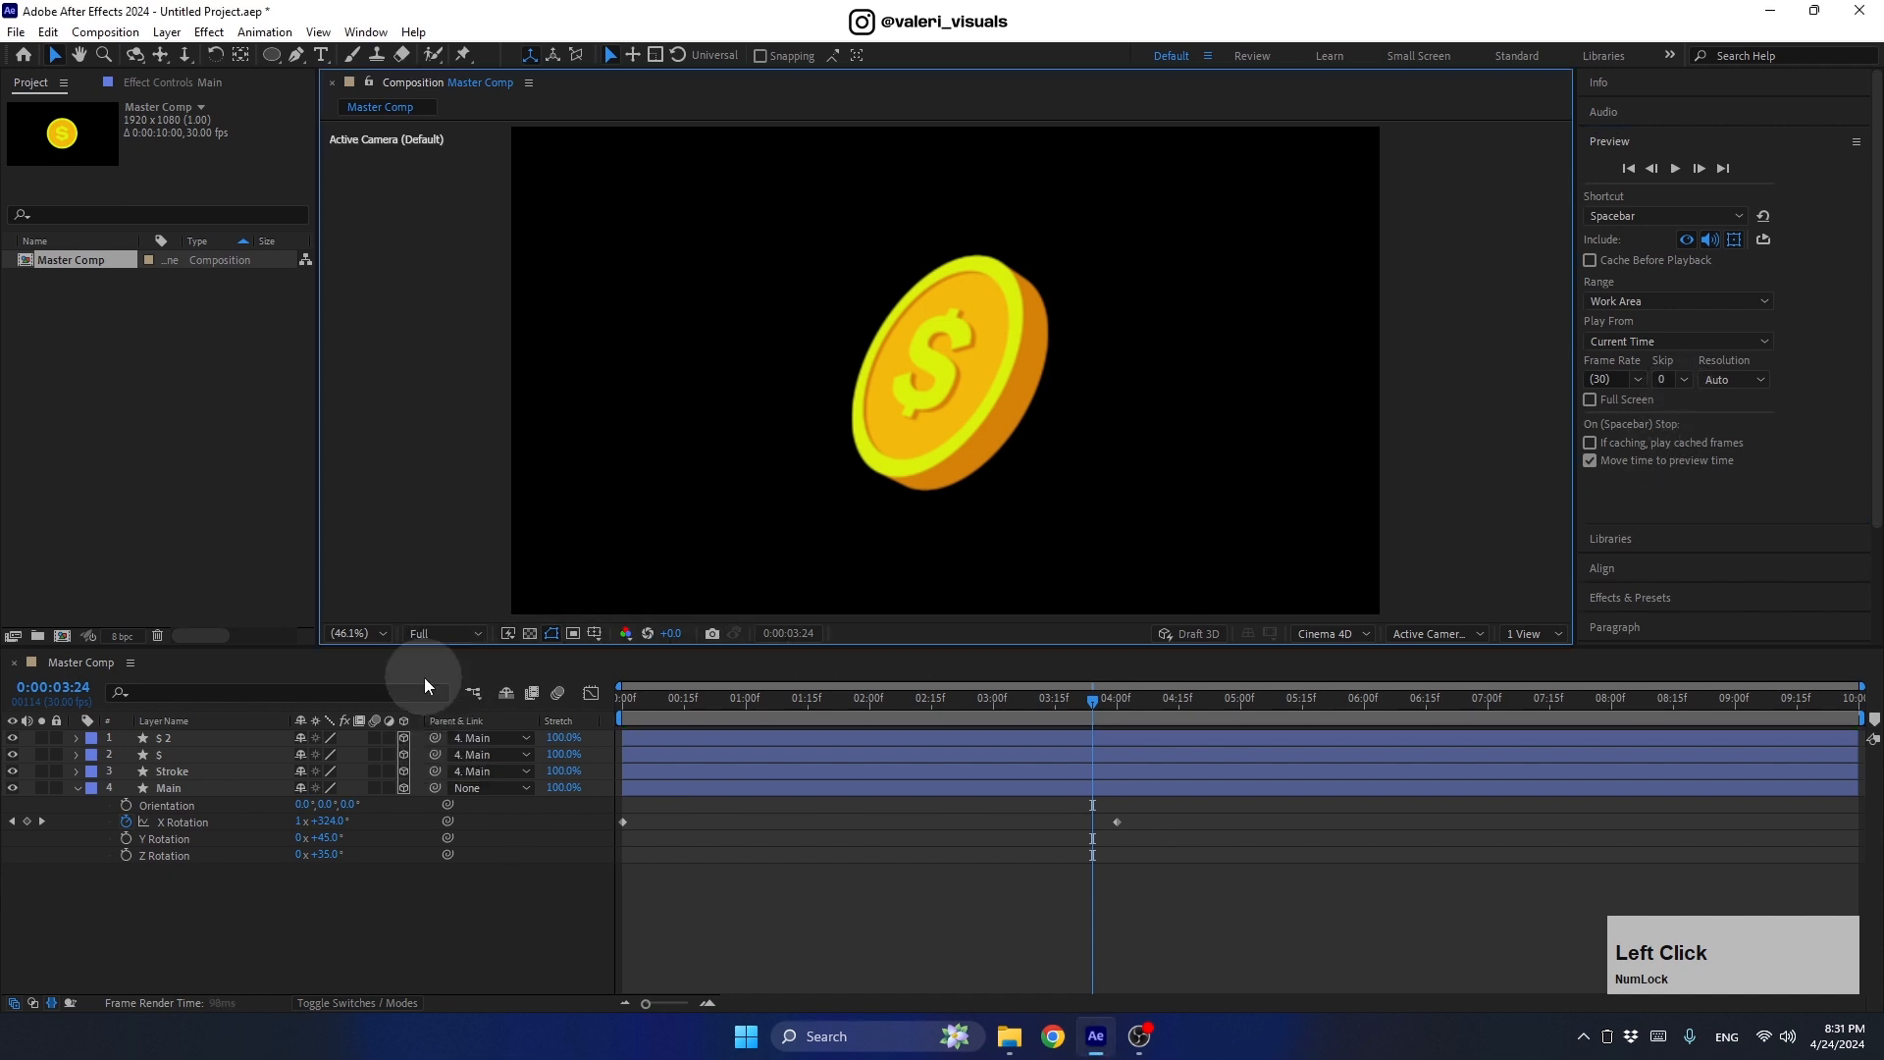
Step: Pre-compose all four coin layers into a new composition named Coin Comp
{"action": "left_click", "coordinate": [77, 789]}
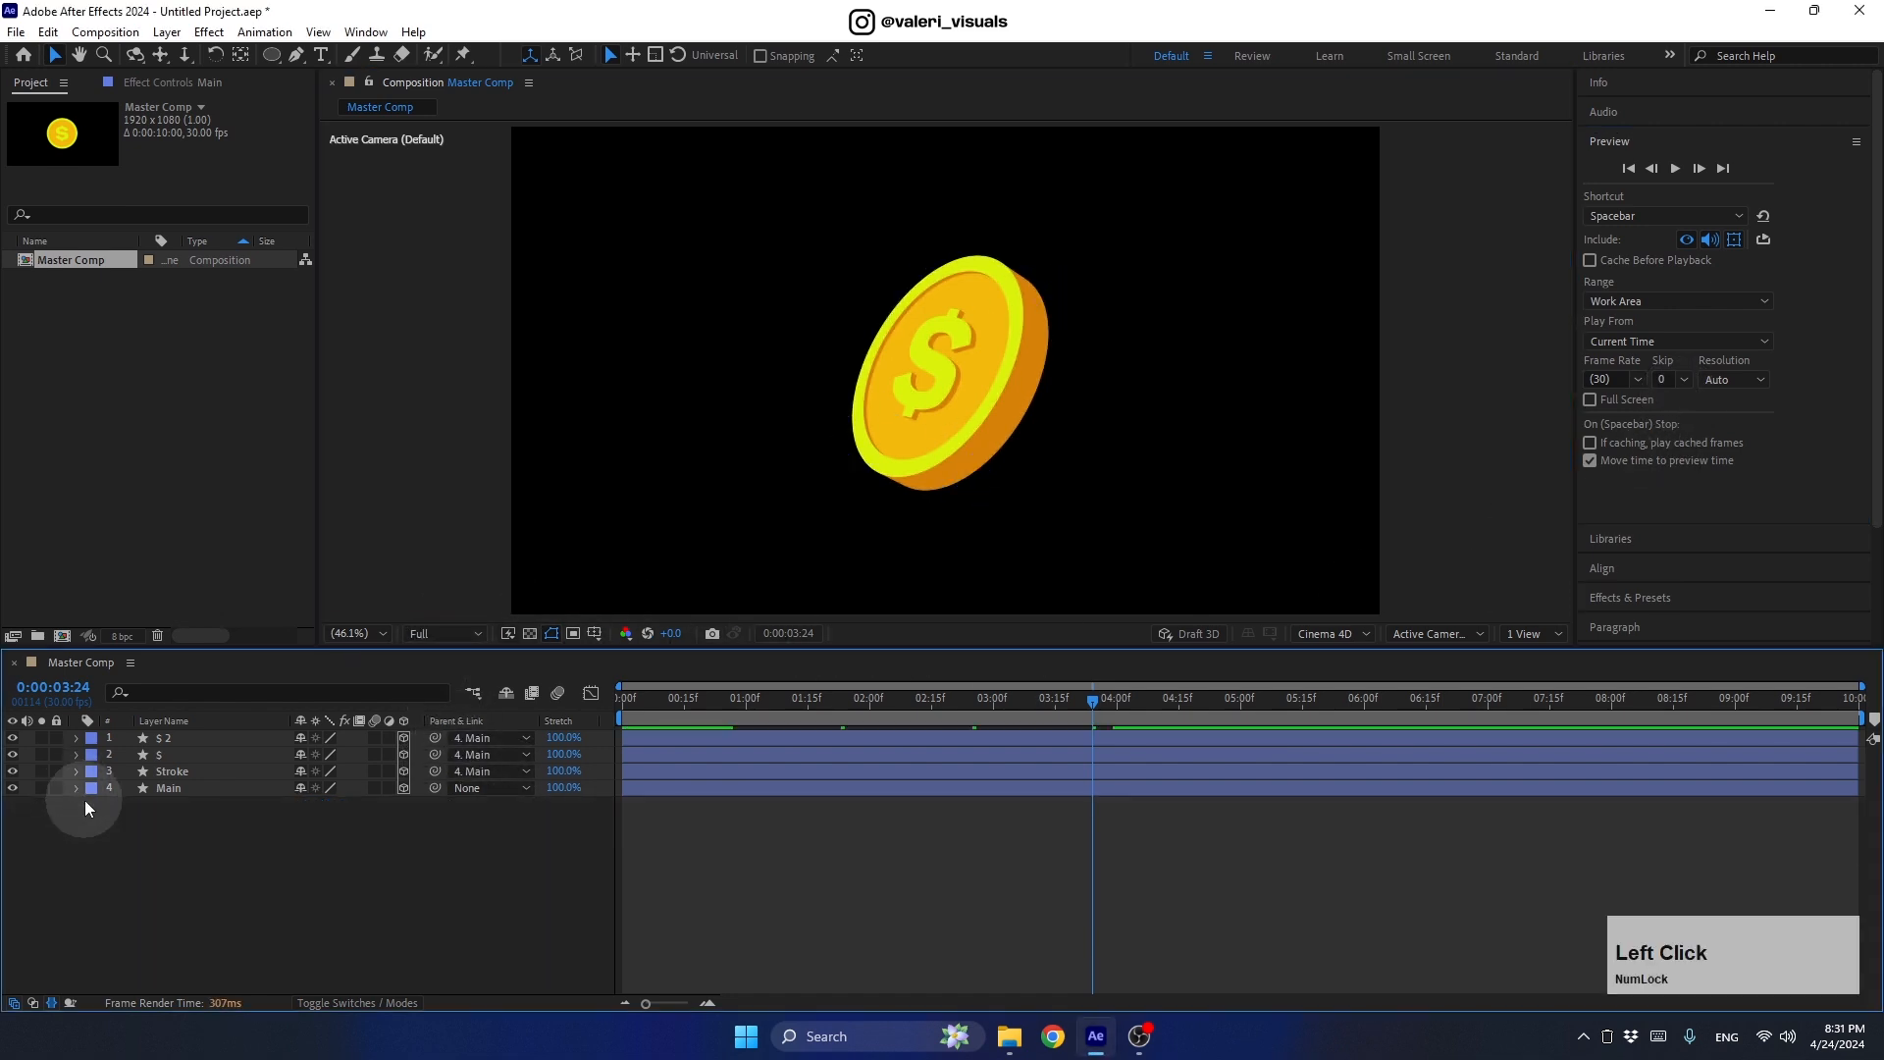
{"action": "left_click_drag", "start_coordinate": [424, 934], "coordinate": [127, 718]}
{"action": "right_click", "coordinate": [188, 755]}
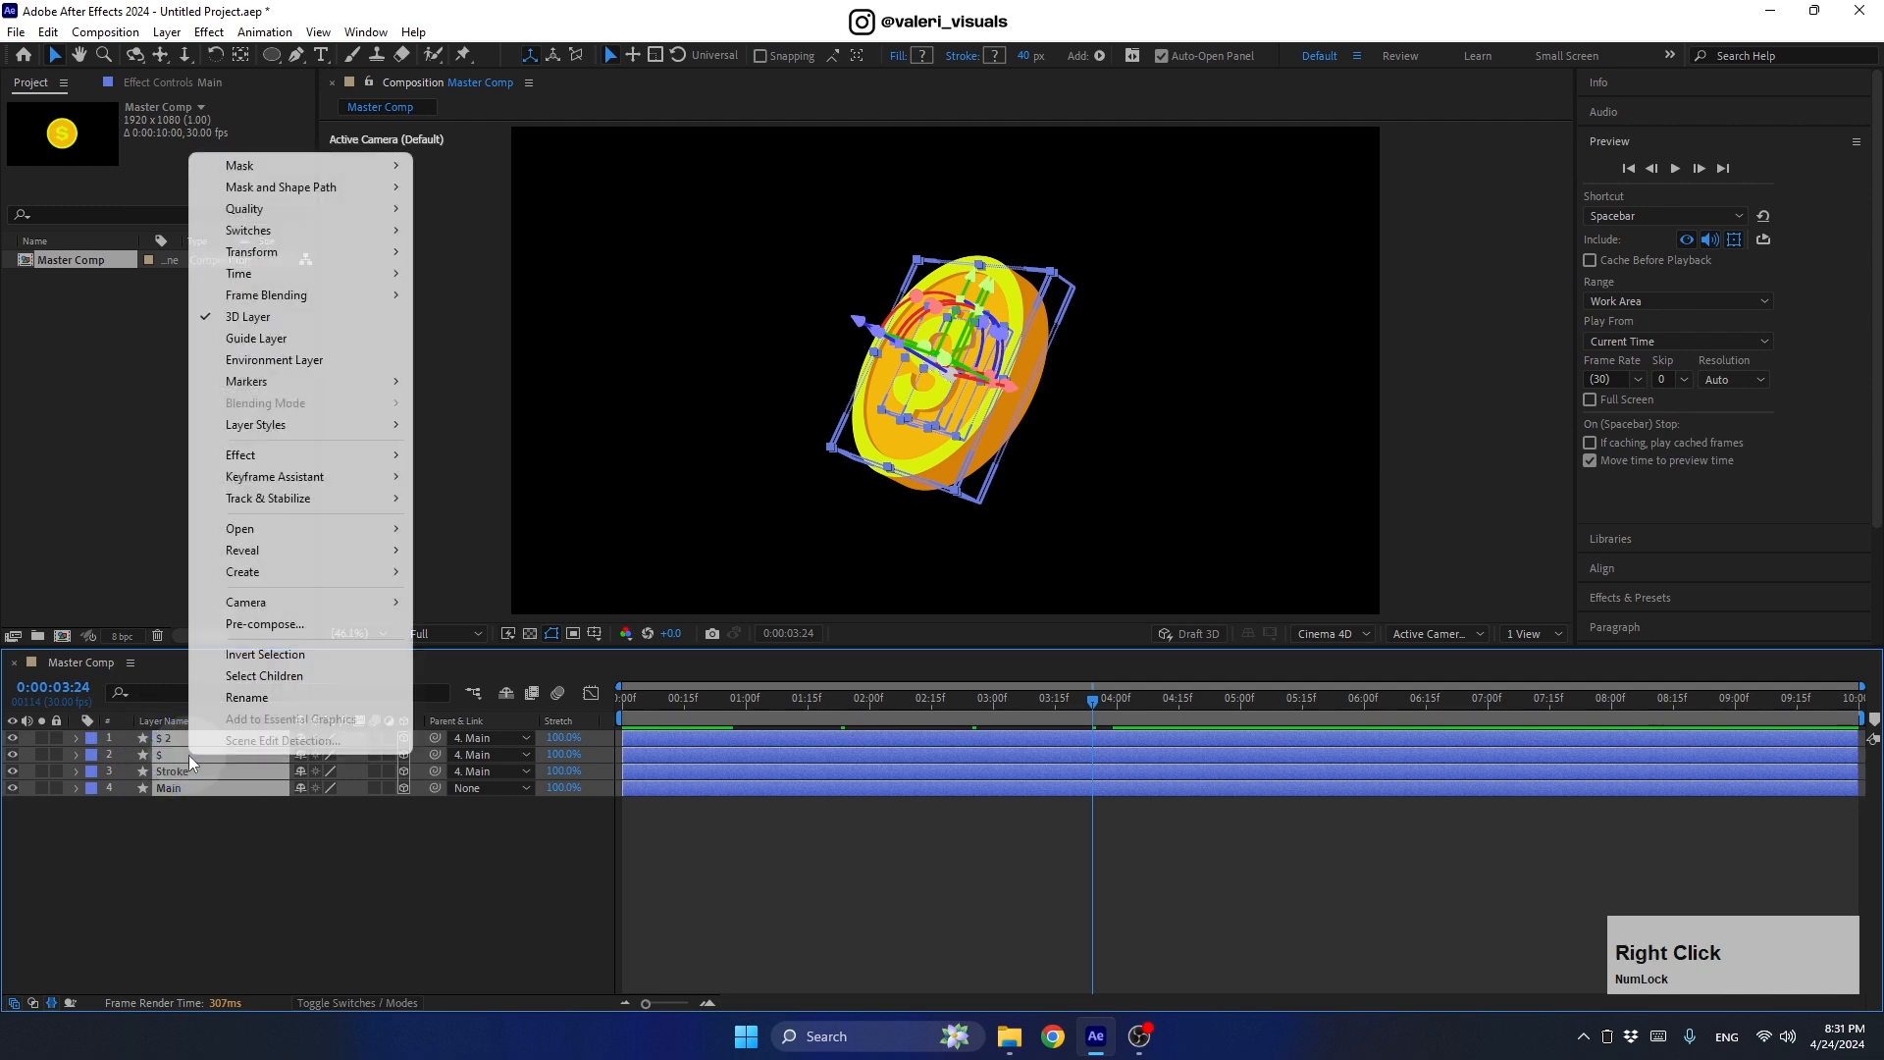
{"action": "left_click", "coordinate": [263, 624]}
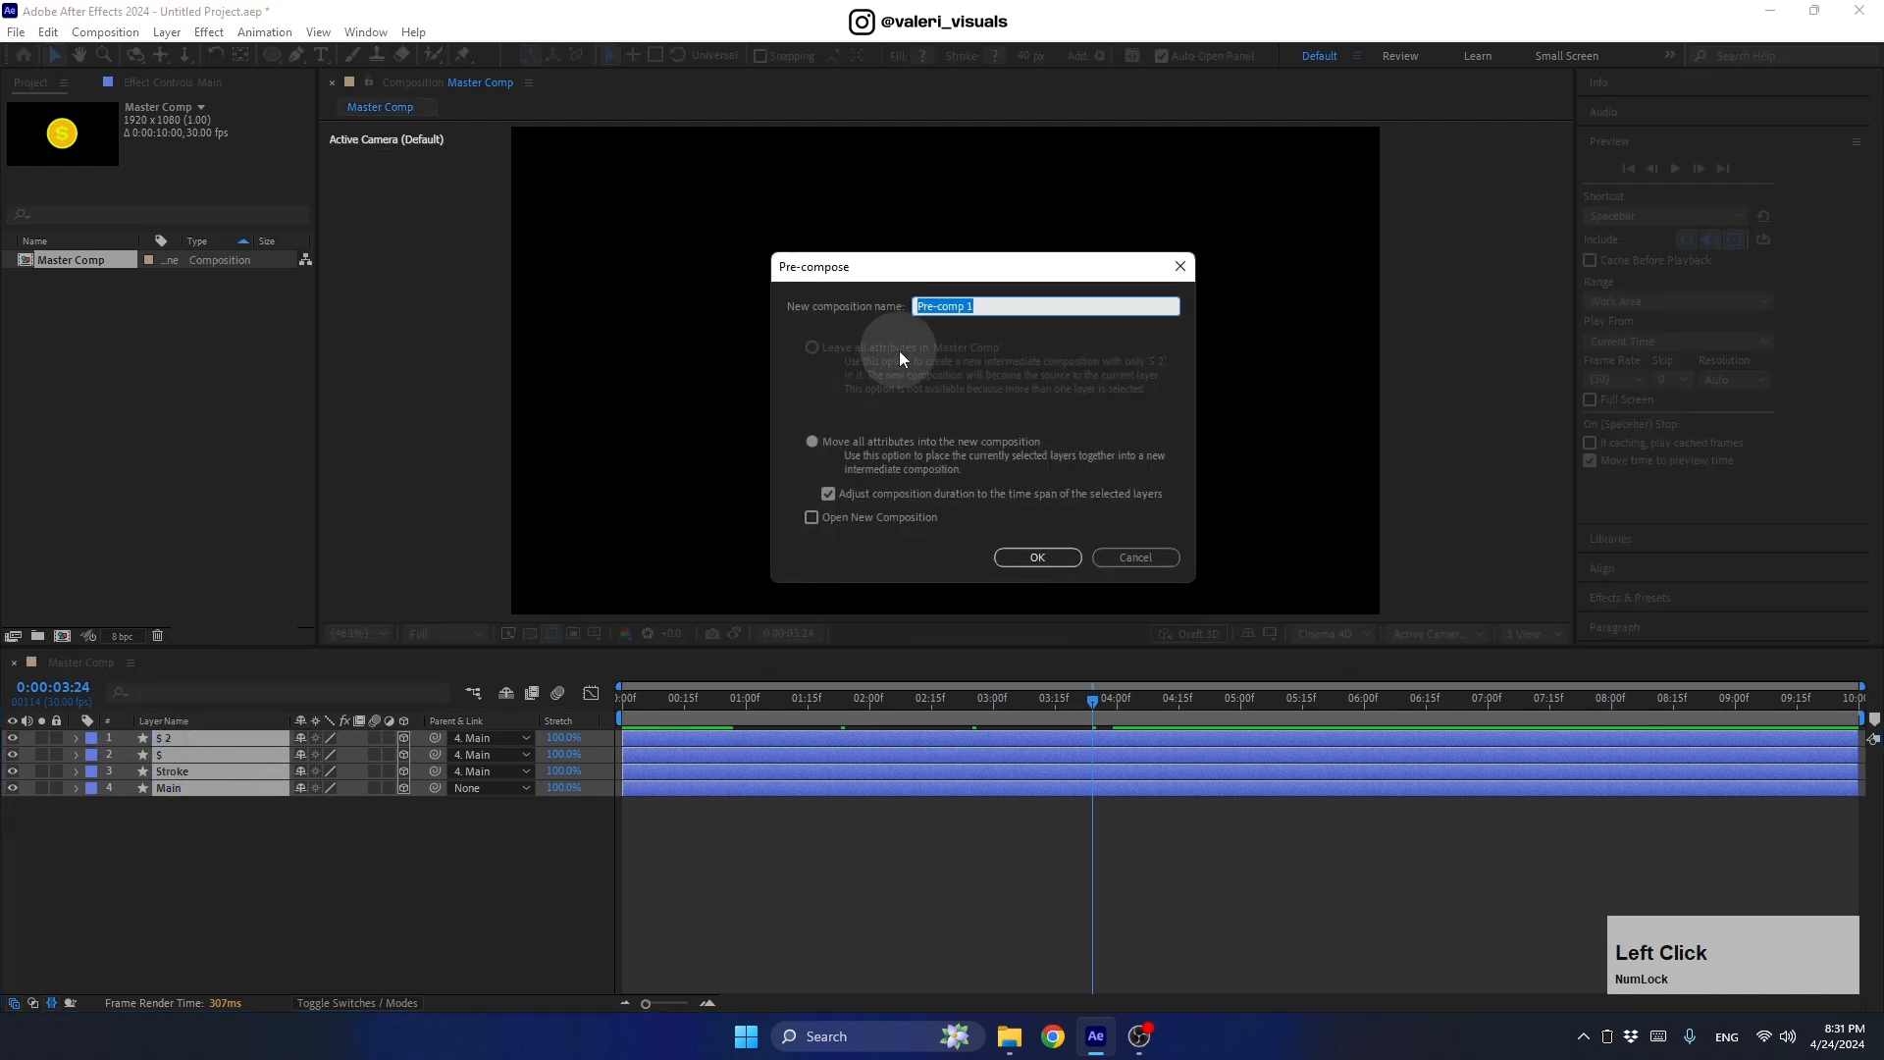
{"action": "type", "text": "Coin Comp"}
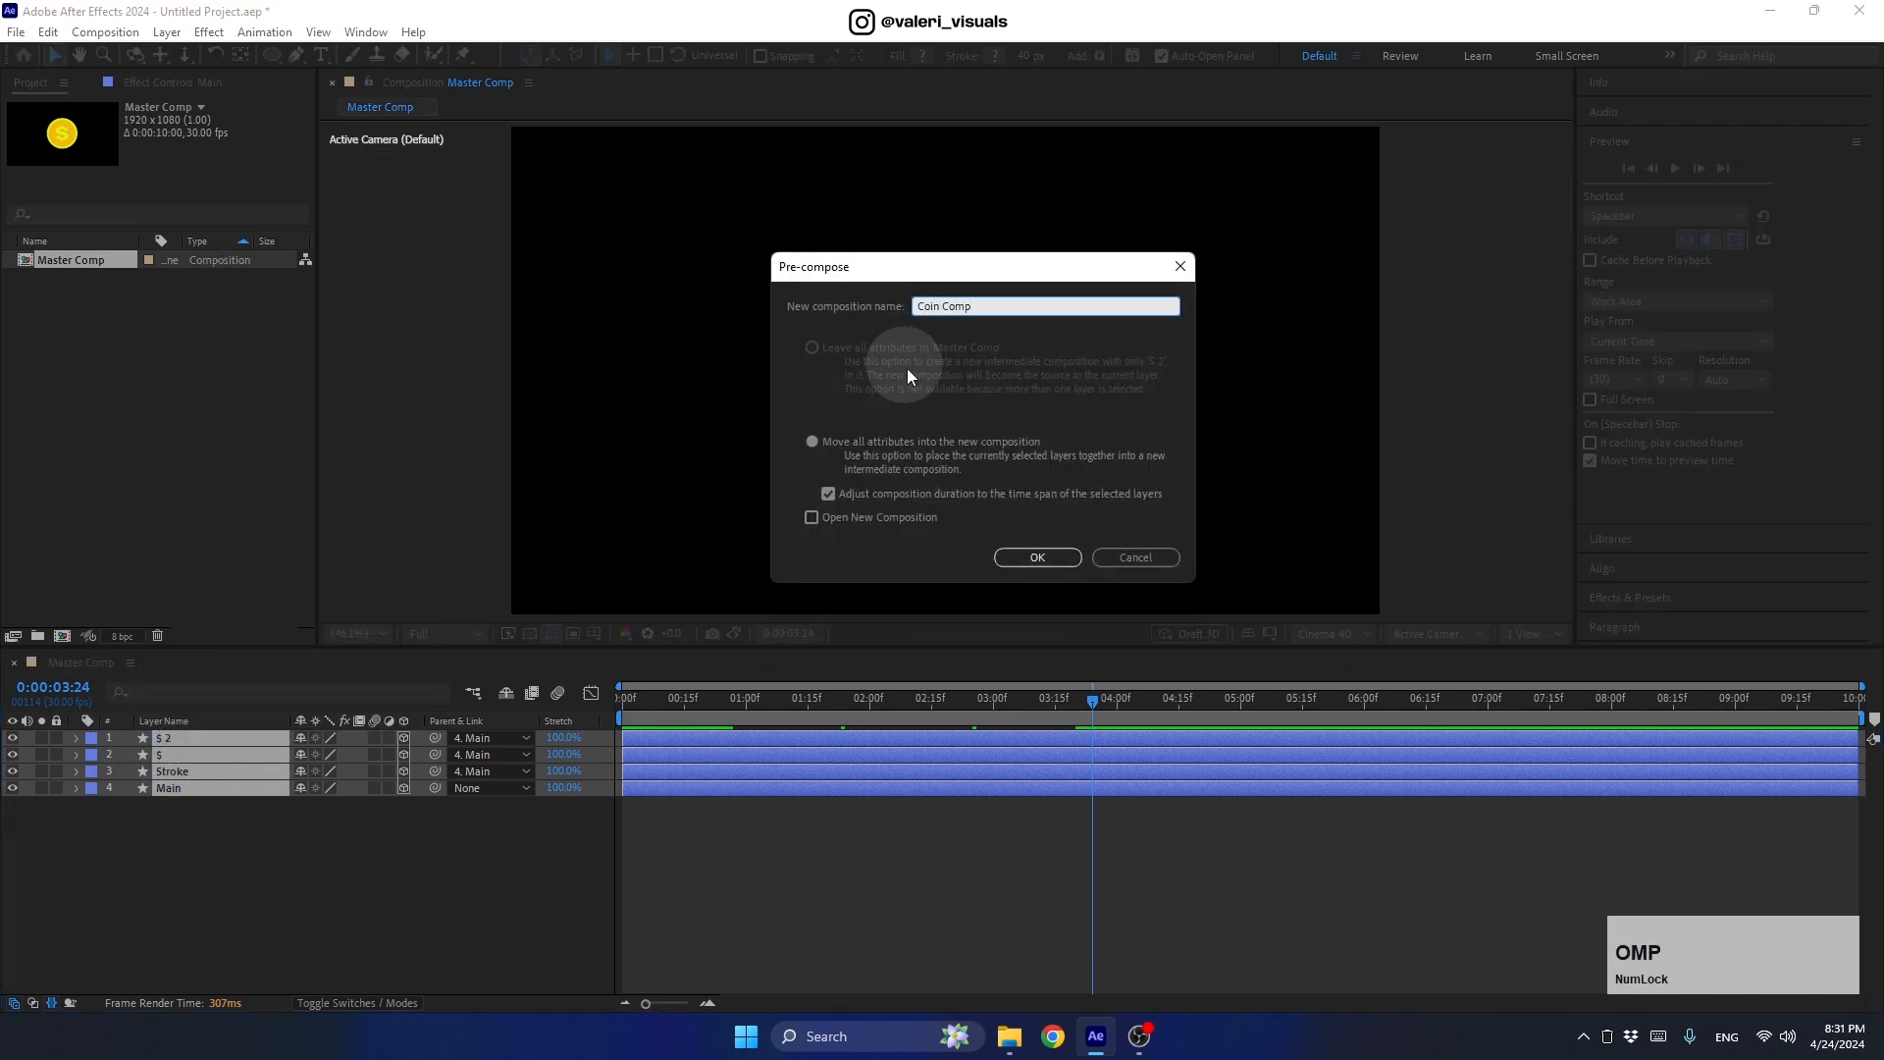
{"action": "left_click", "coordinate": [1037, 556]}
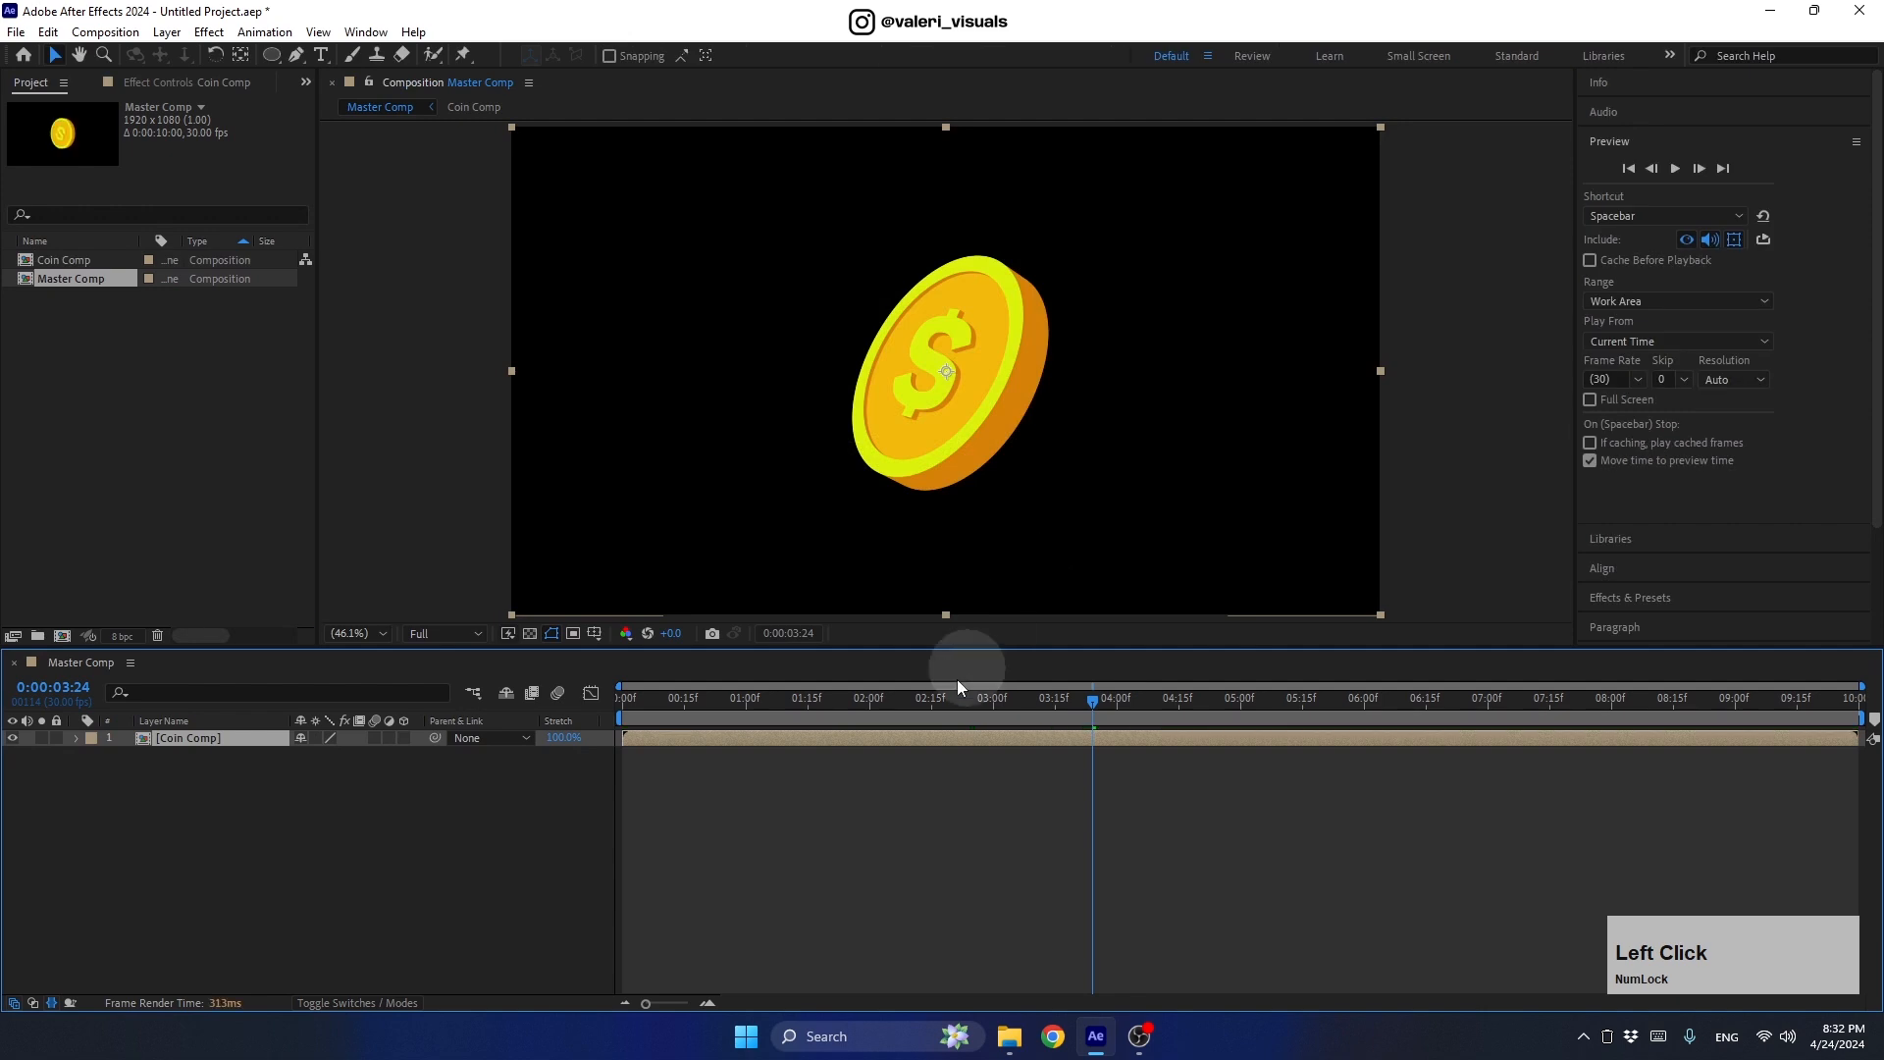
Step: Open the Coin Comp pre-composition and enlarge the composition viewer area
{"action": "double_click", "coordinate": [169, 739]}
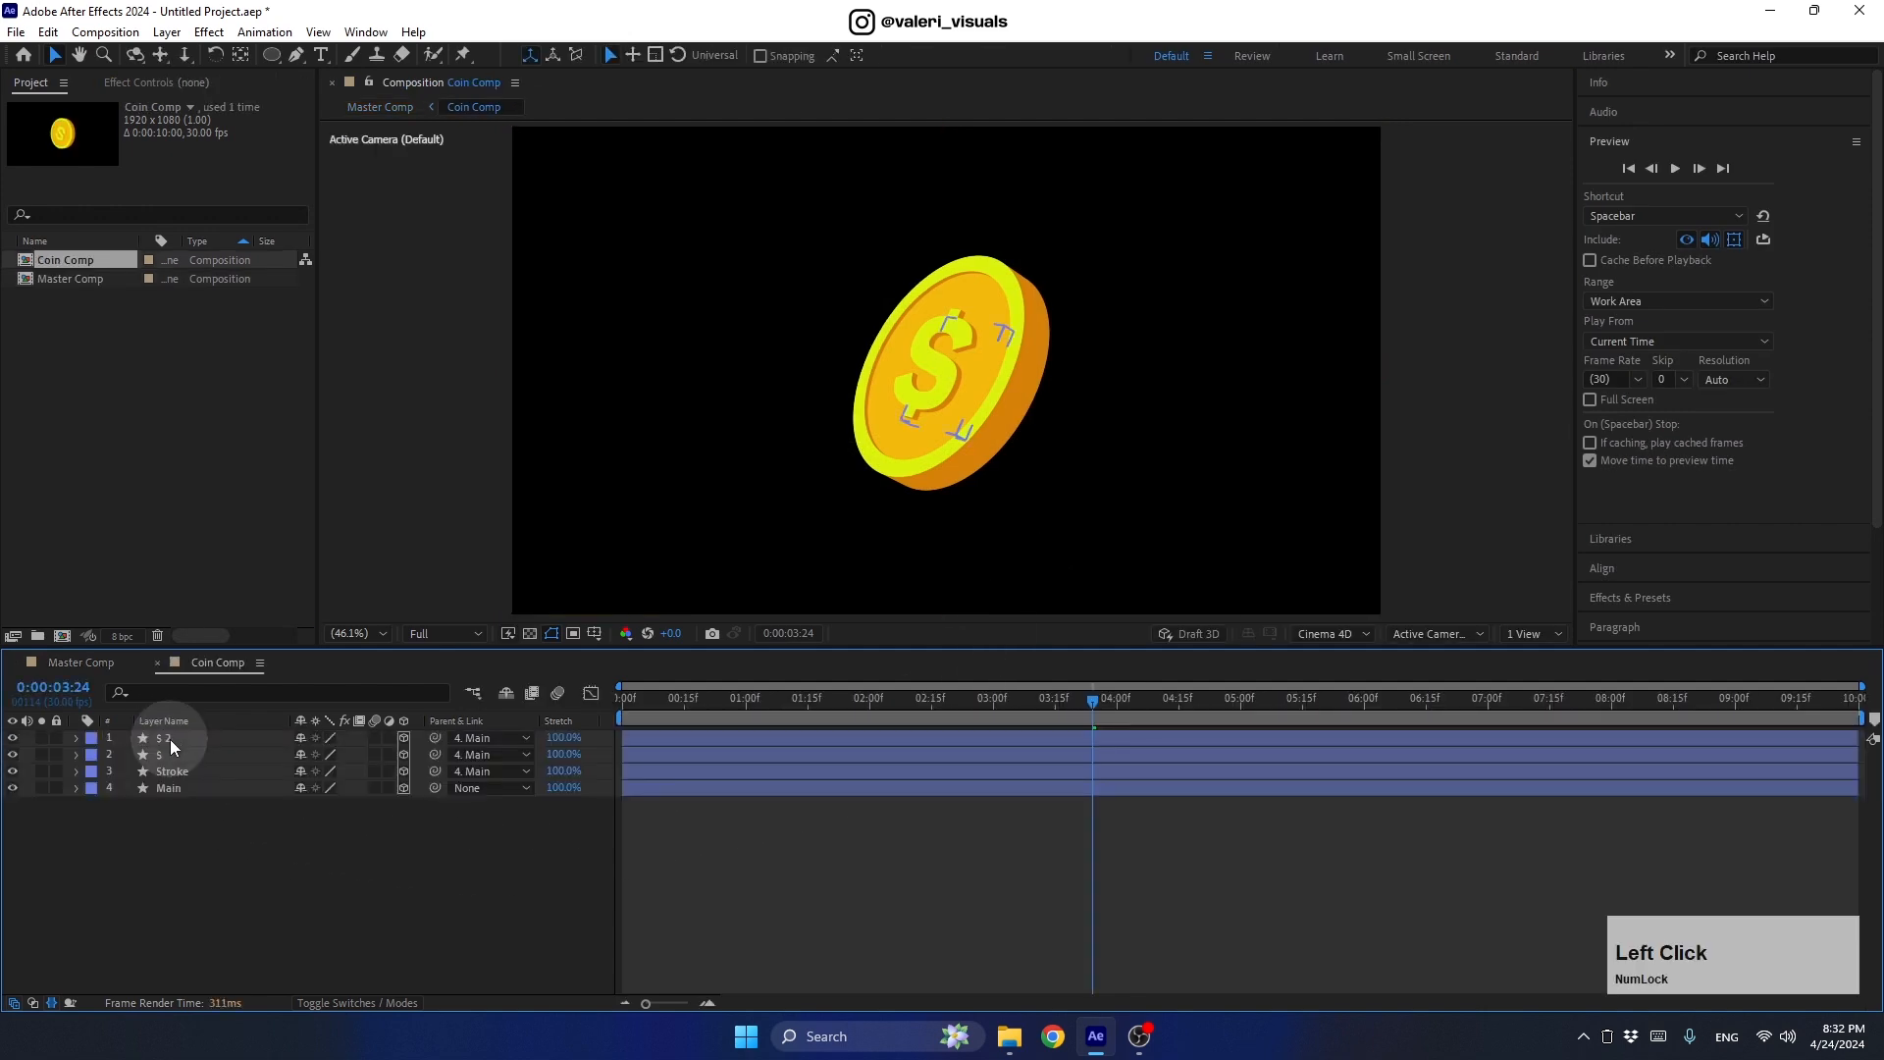
{"action": "left_click", "coordinate": [544, 767]}
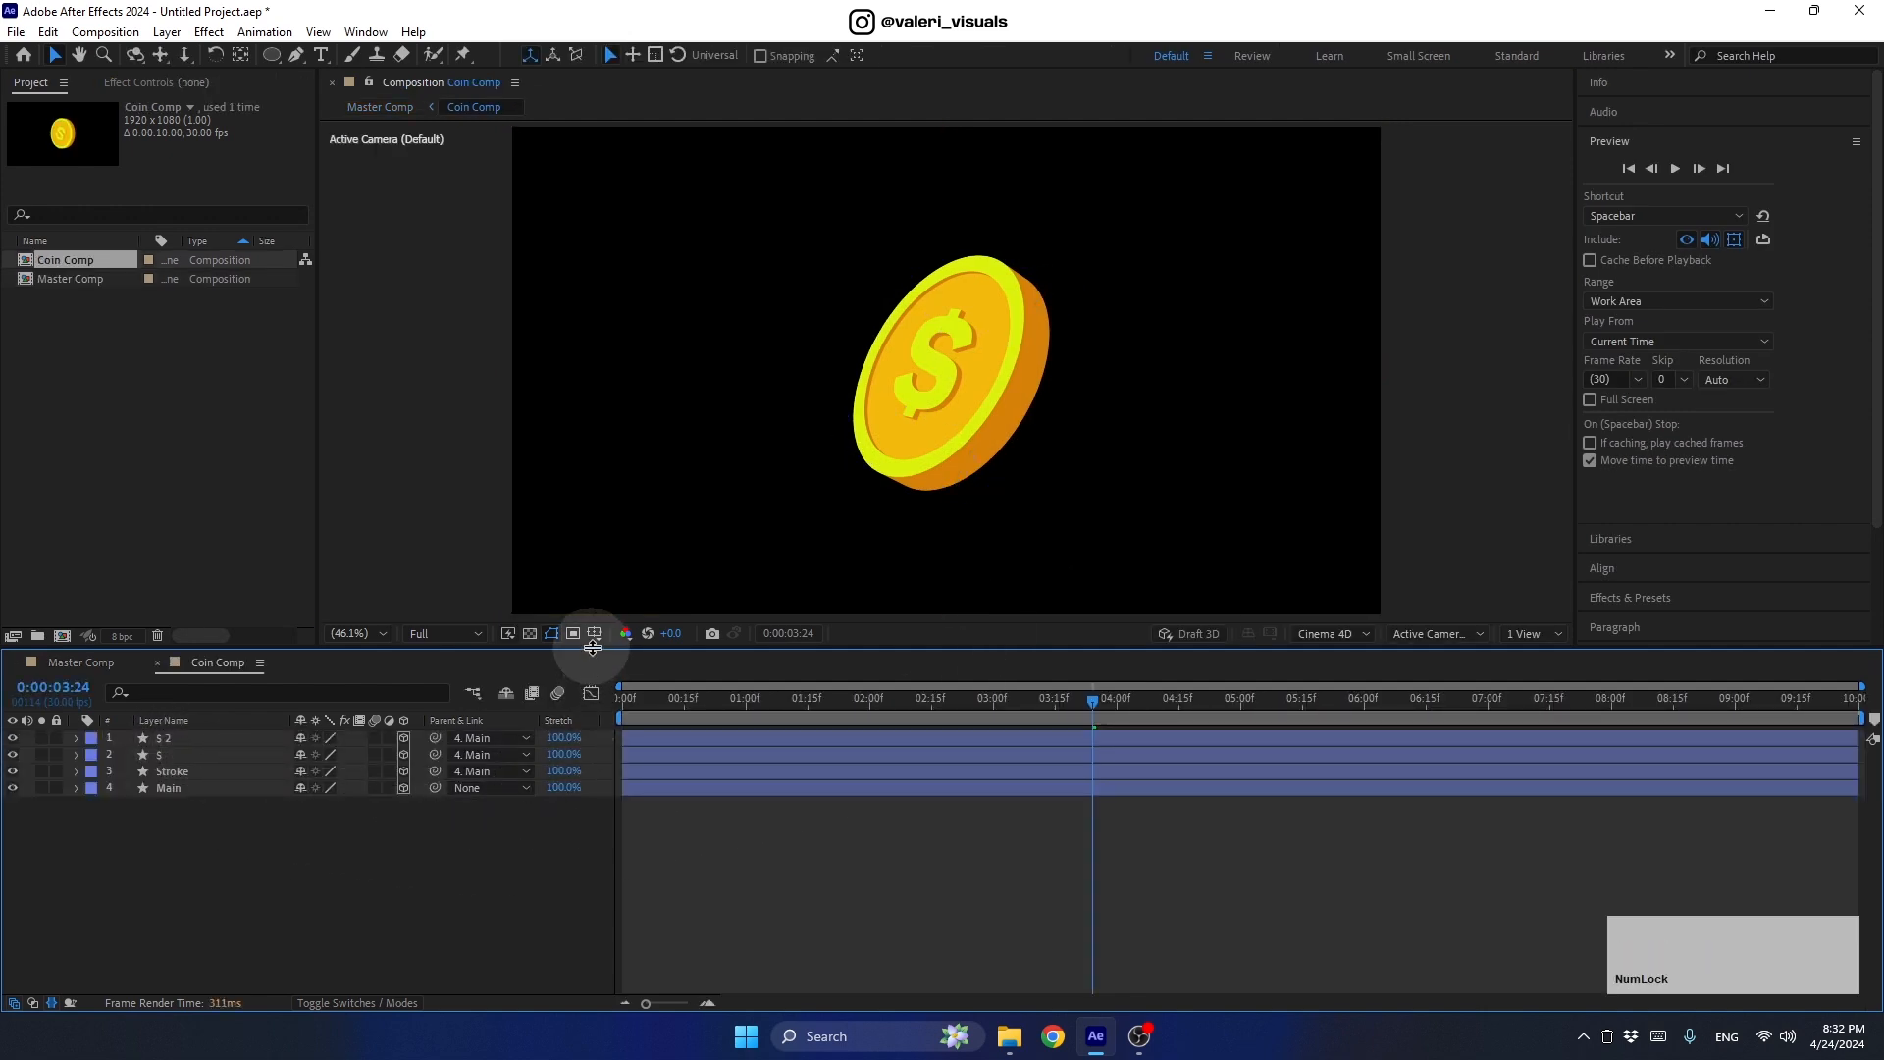
{"action": "left_click_drag", "start_coordinate": [594, 646], "coordinate": [591, 748]}
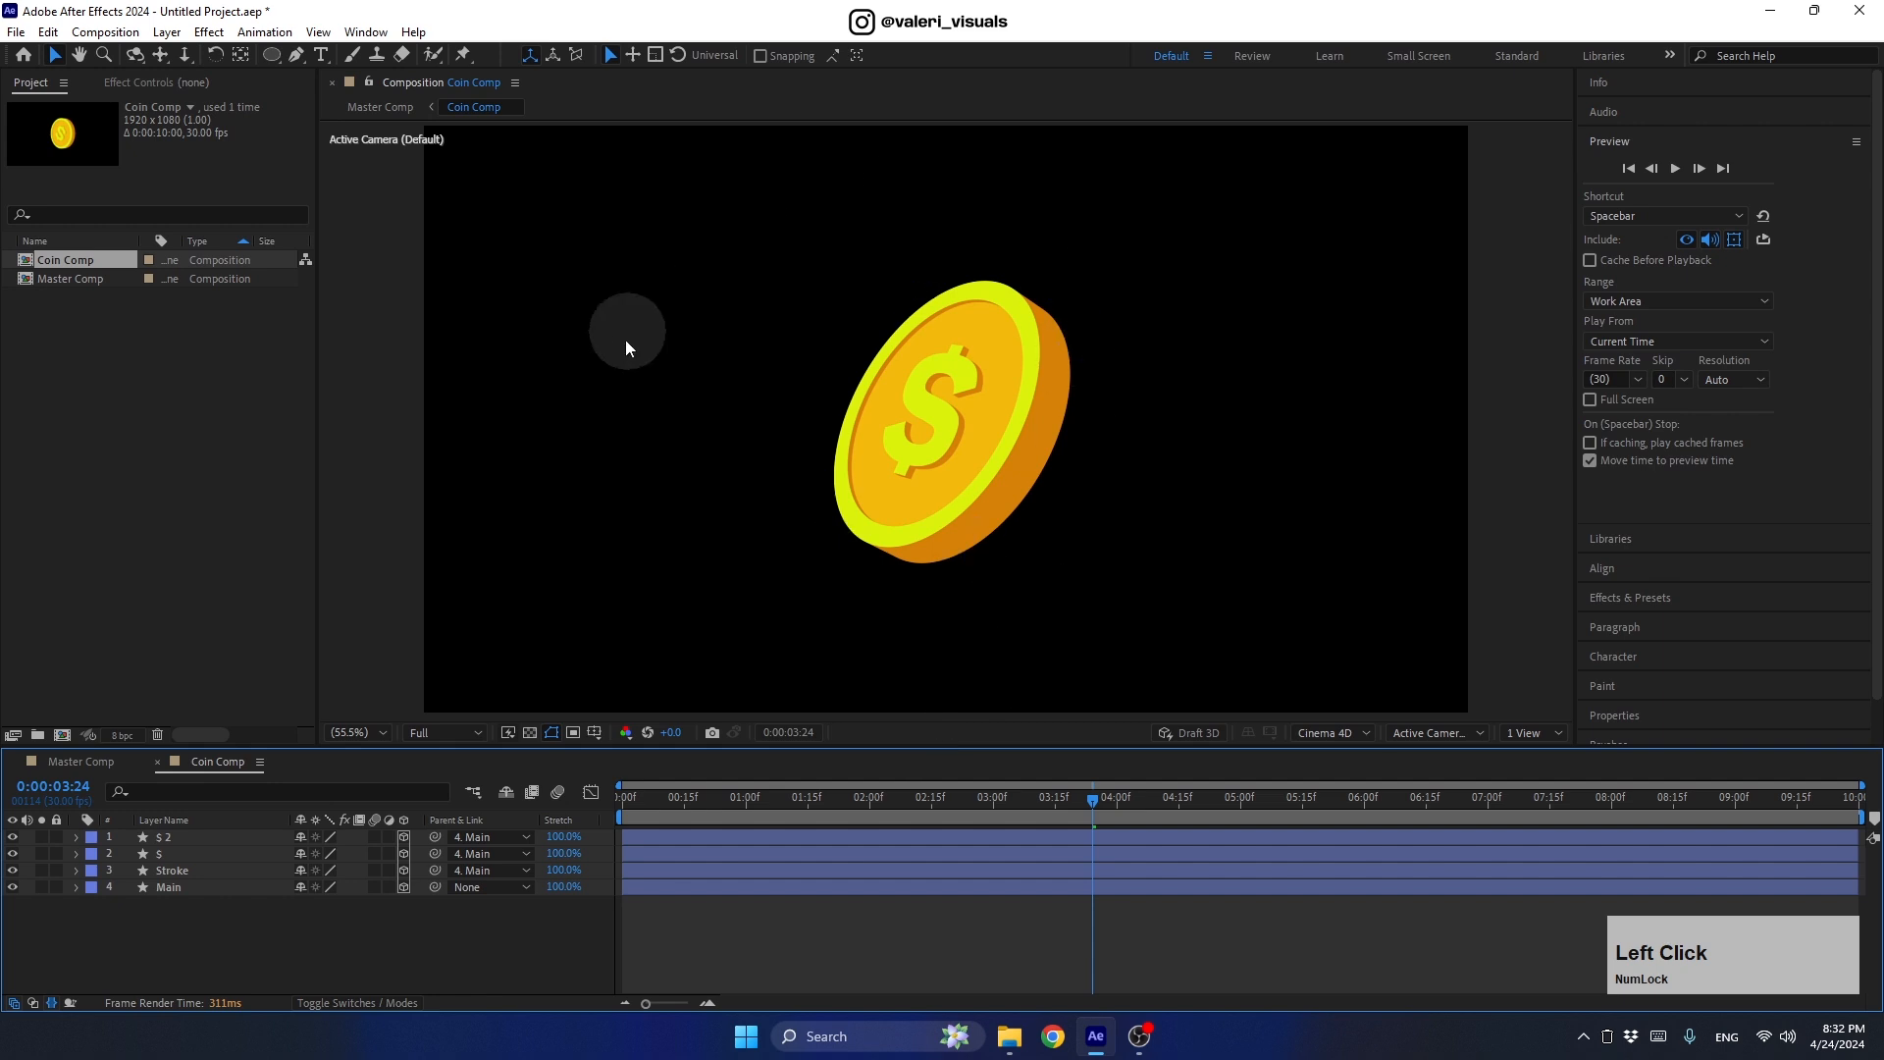
{"action": "left_click", "coordinate": [728, 467]}
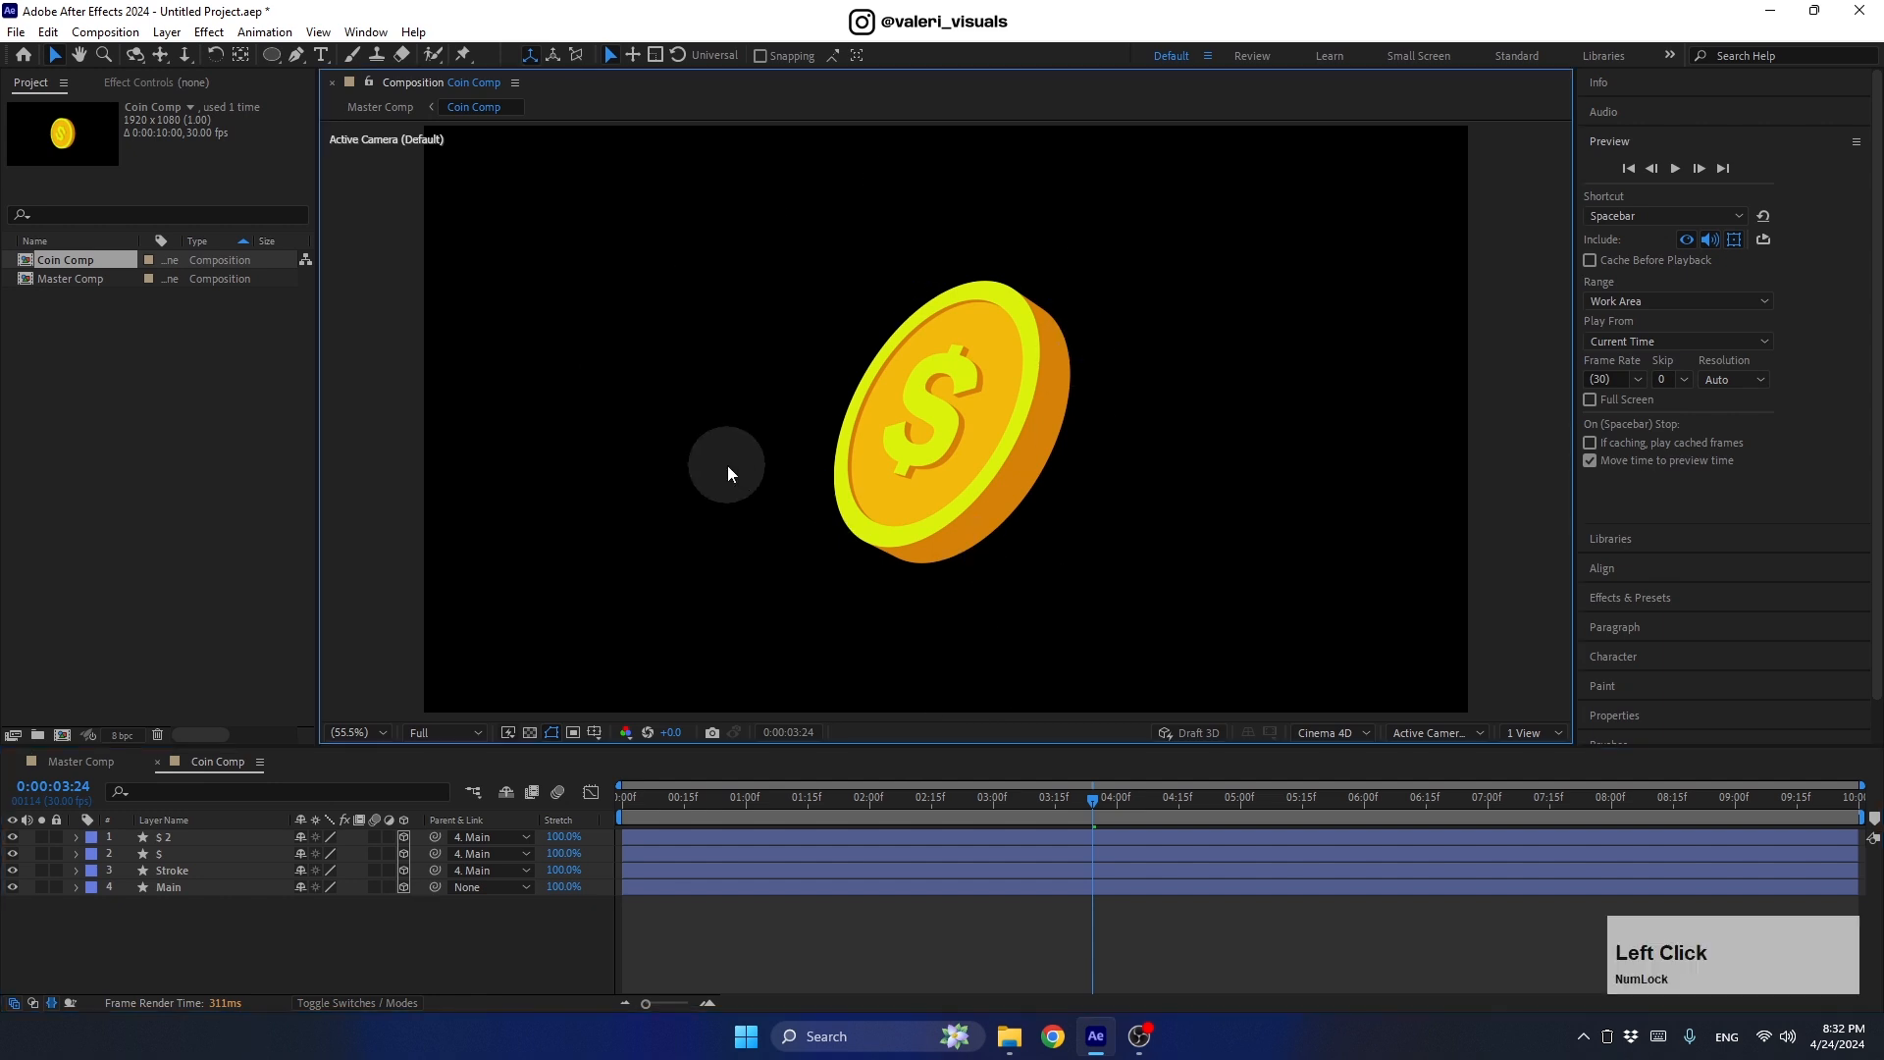
Step: Set Coin Comp's width and height to 600 px each and scrub the timeline to check the coin's framing
{"action": "key", "text": "ctrl+k"}
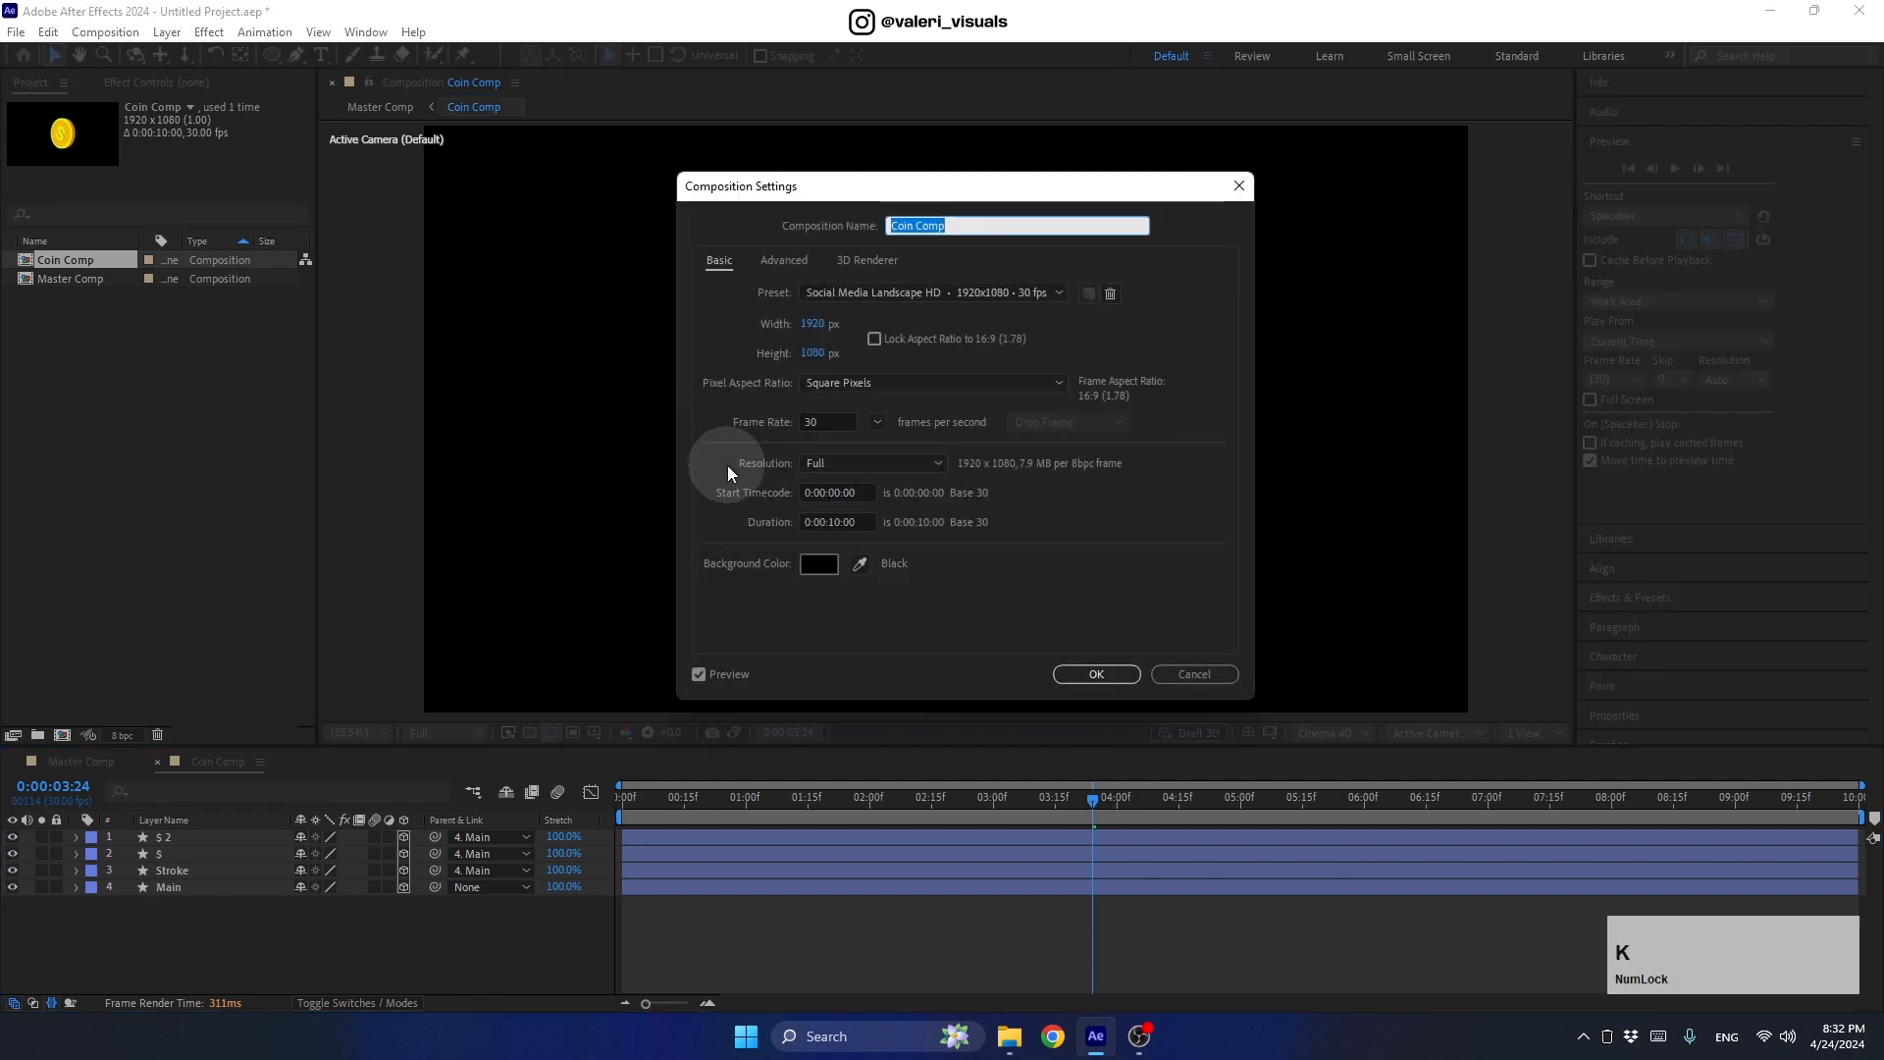
{"action": "left_click_drag", "start_coordinate": [821, 189], "coordinate": [337, 178]}
{"action": "left_click", "coordinate": [330, 312]}
{"action": "type", "text": "600"}
{"action": "key", "text": "Return"}
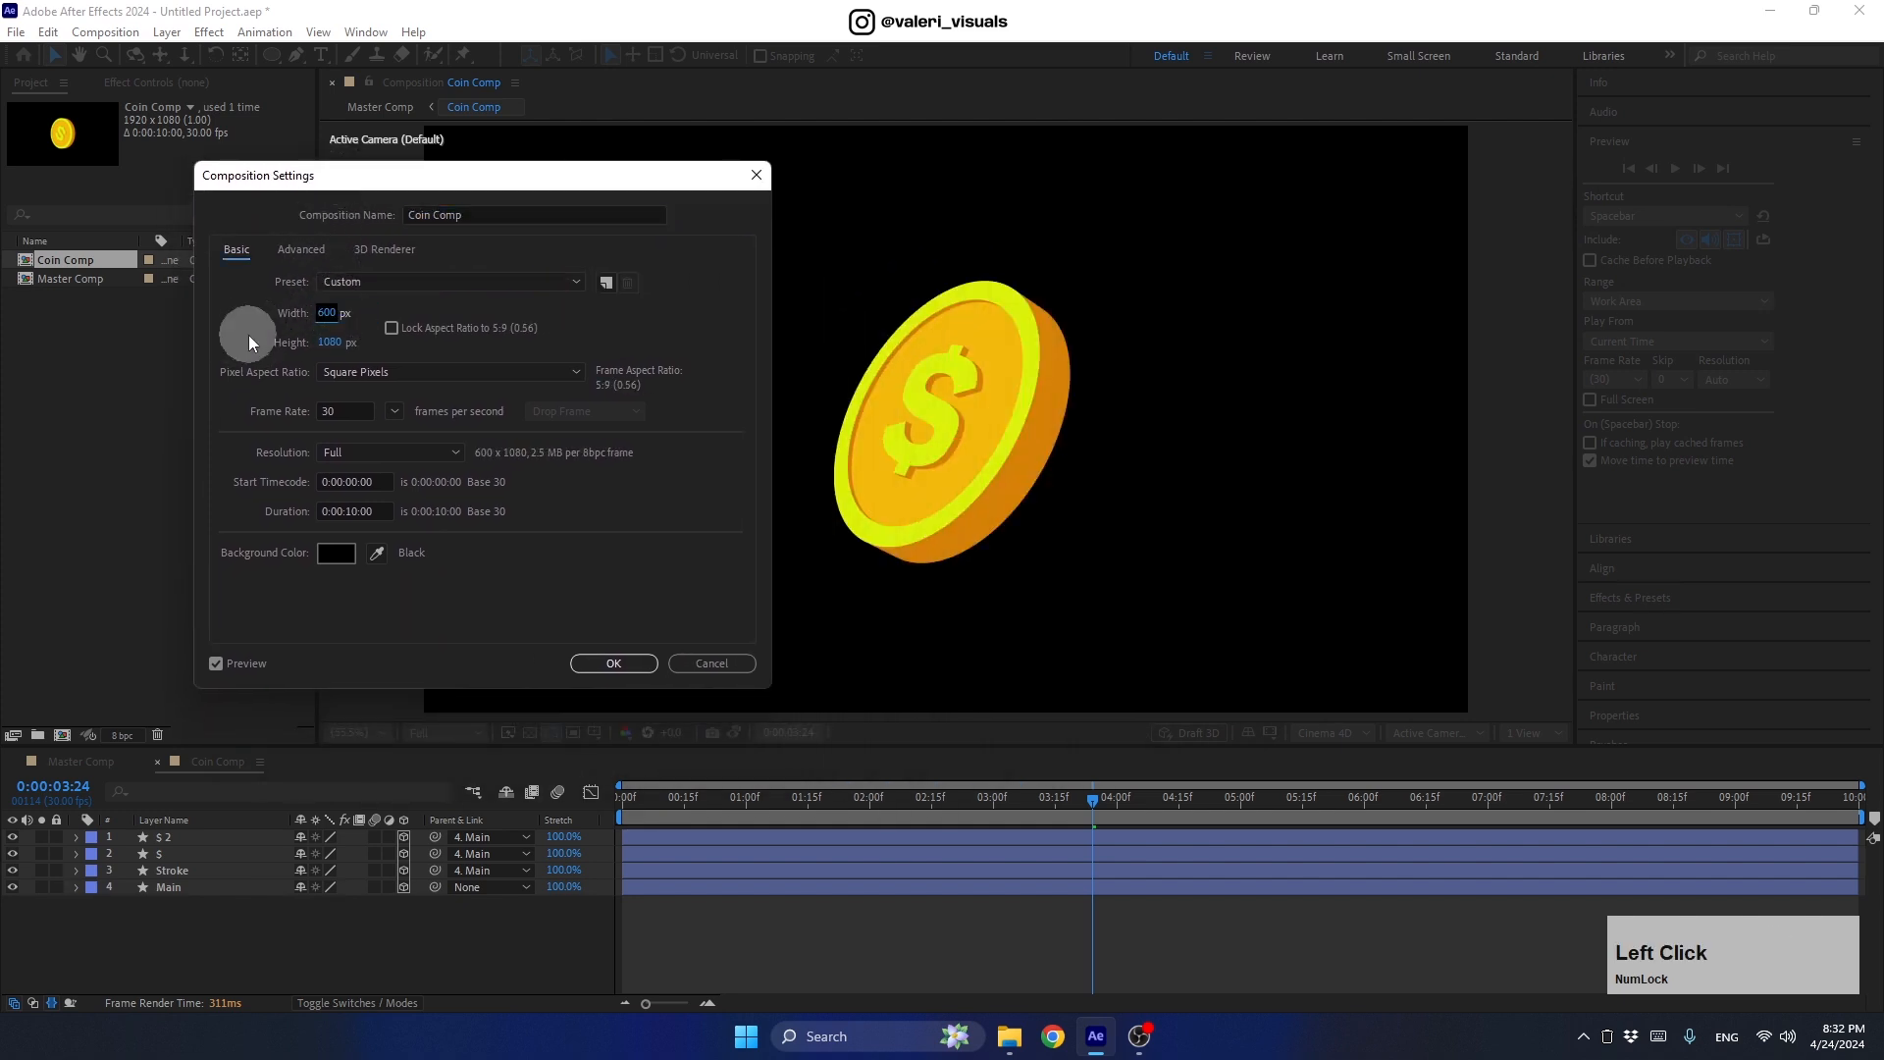
{"action": "left_click", "coordinate": [332, 346]}
{"action": "type", "text": "600"}
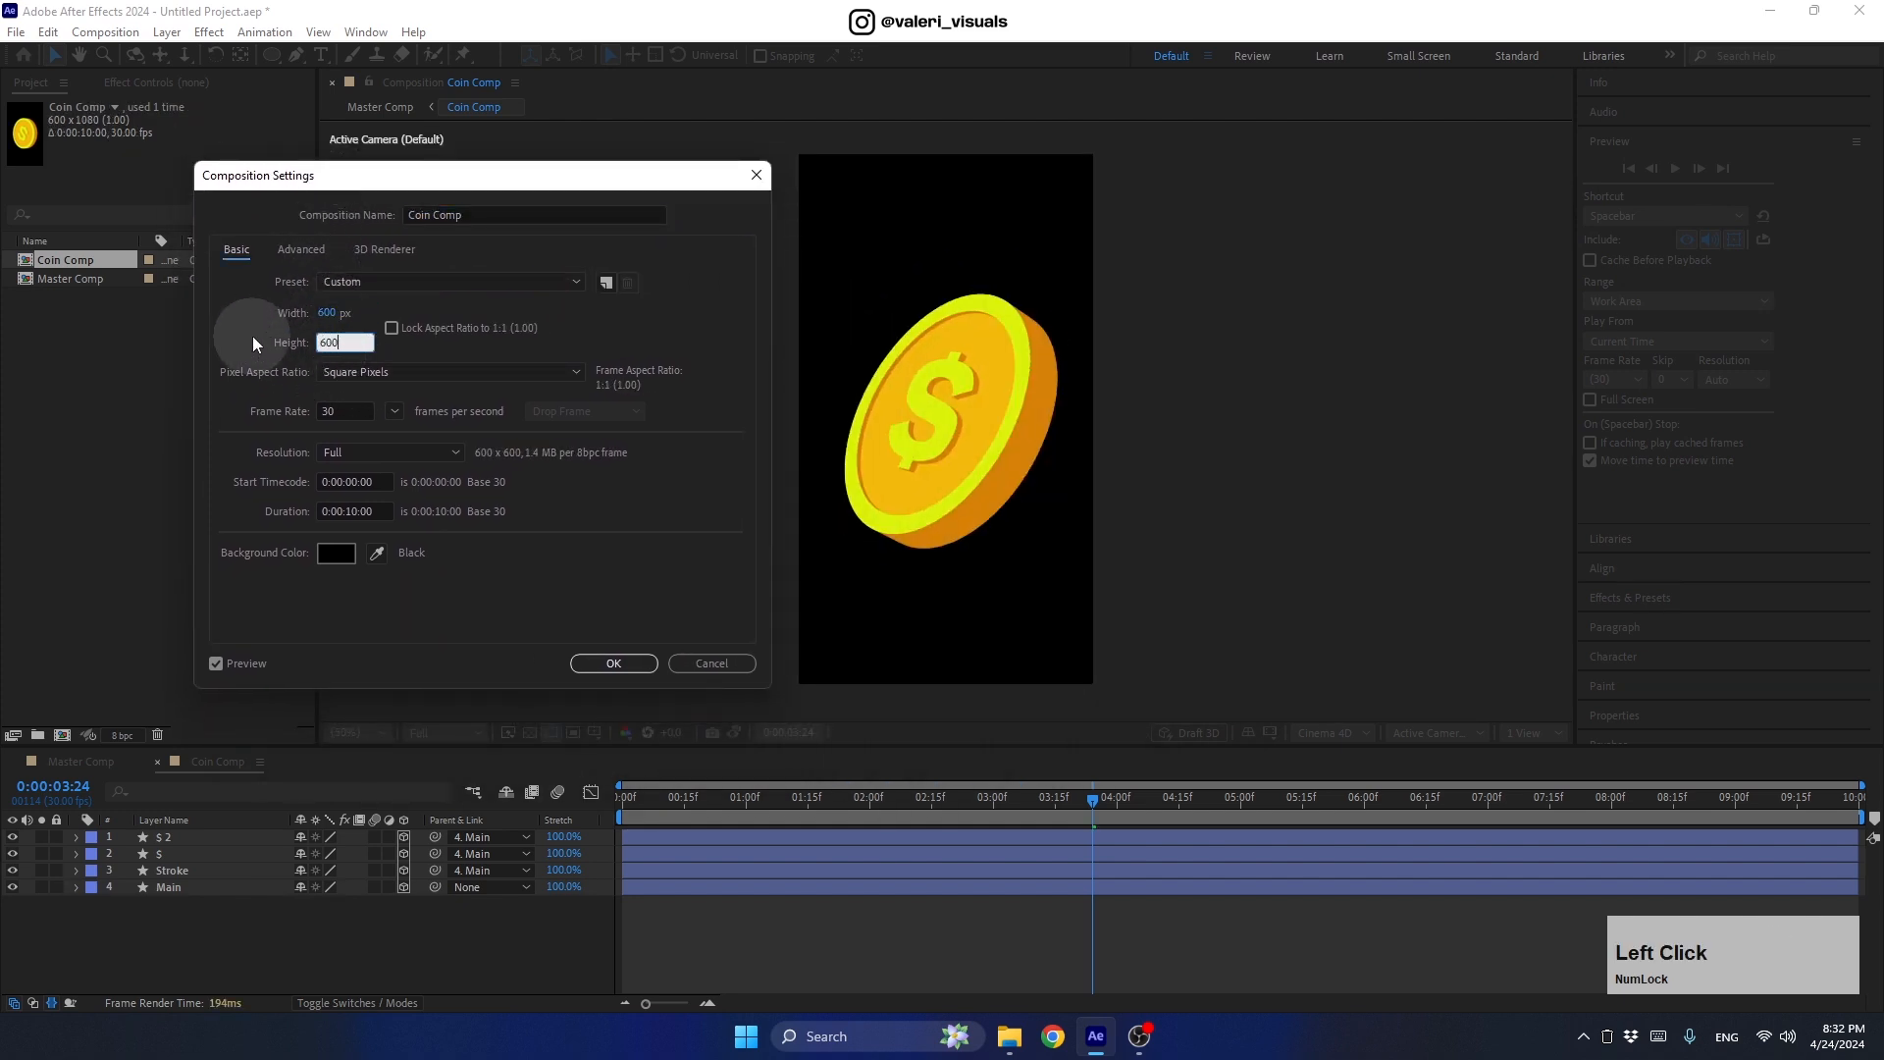
{"action": "key", "text": "Return"}
{"action": "left_click", "coordinate": [592, 664]}
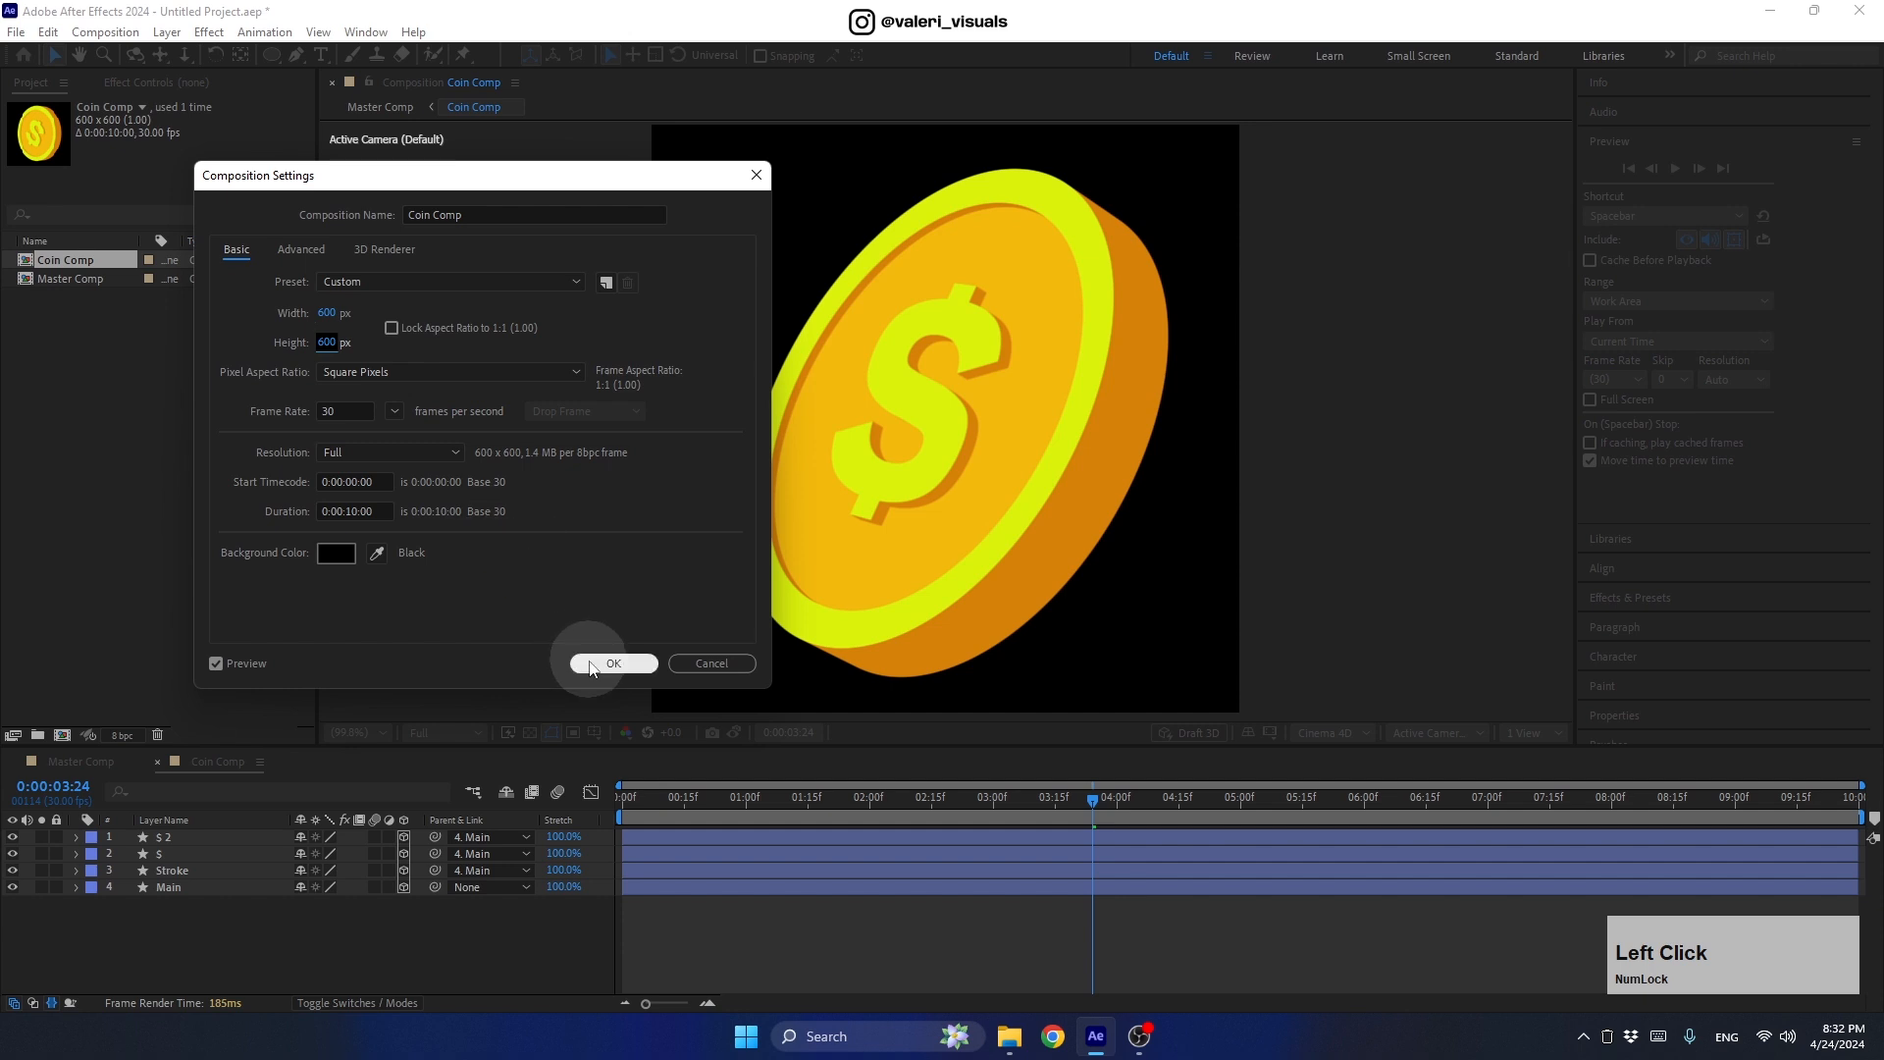
{"action": "left_click_drag", "start_coordinate": [1056, 821], "coordinate": [1146, 828]}
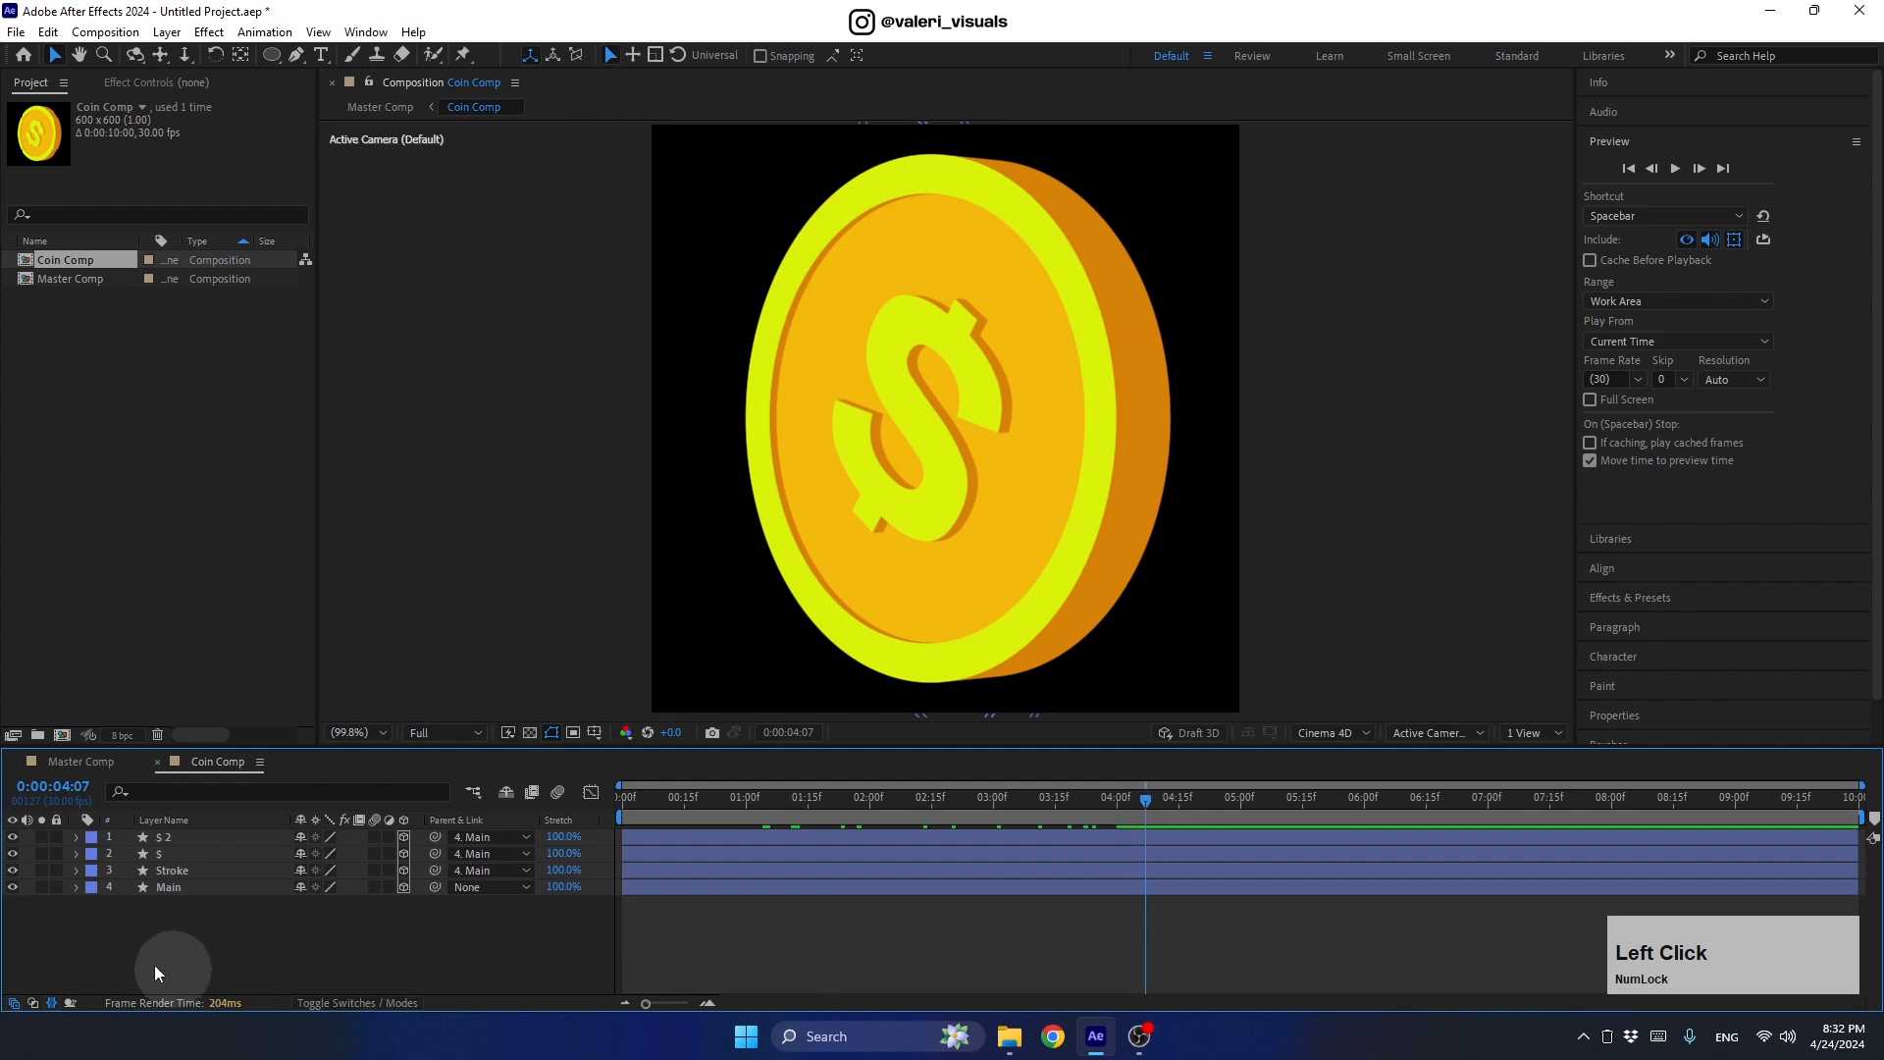
Step: Change Master Comp's 3D renderer to Classic 3D and return to the first frame
{"action": "left_click", "coordinate": [69, 763]}
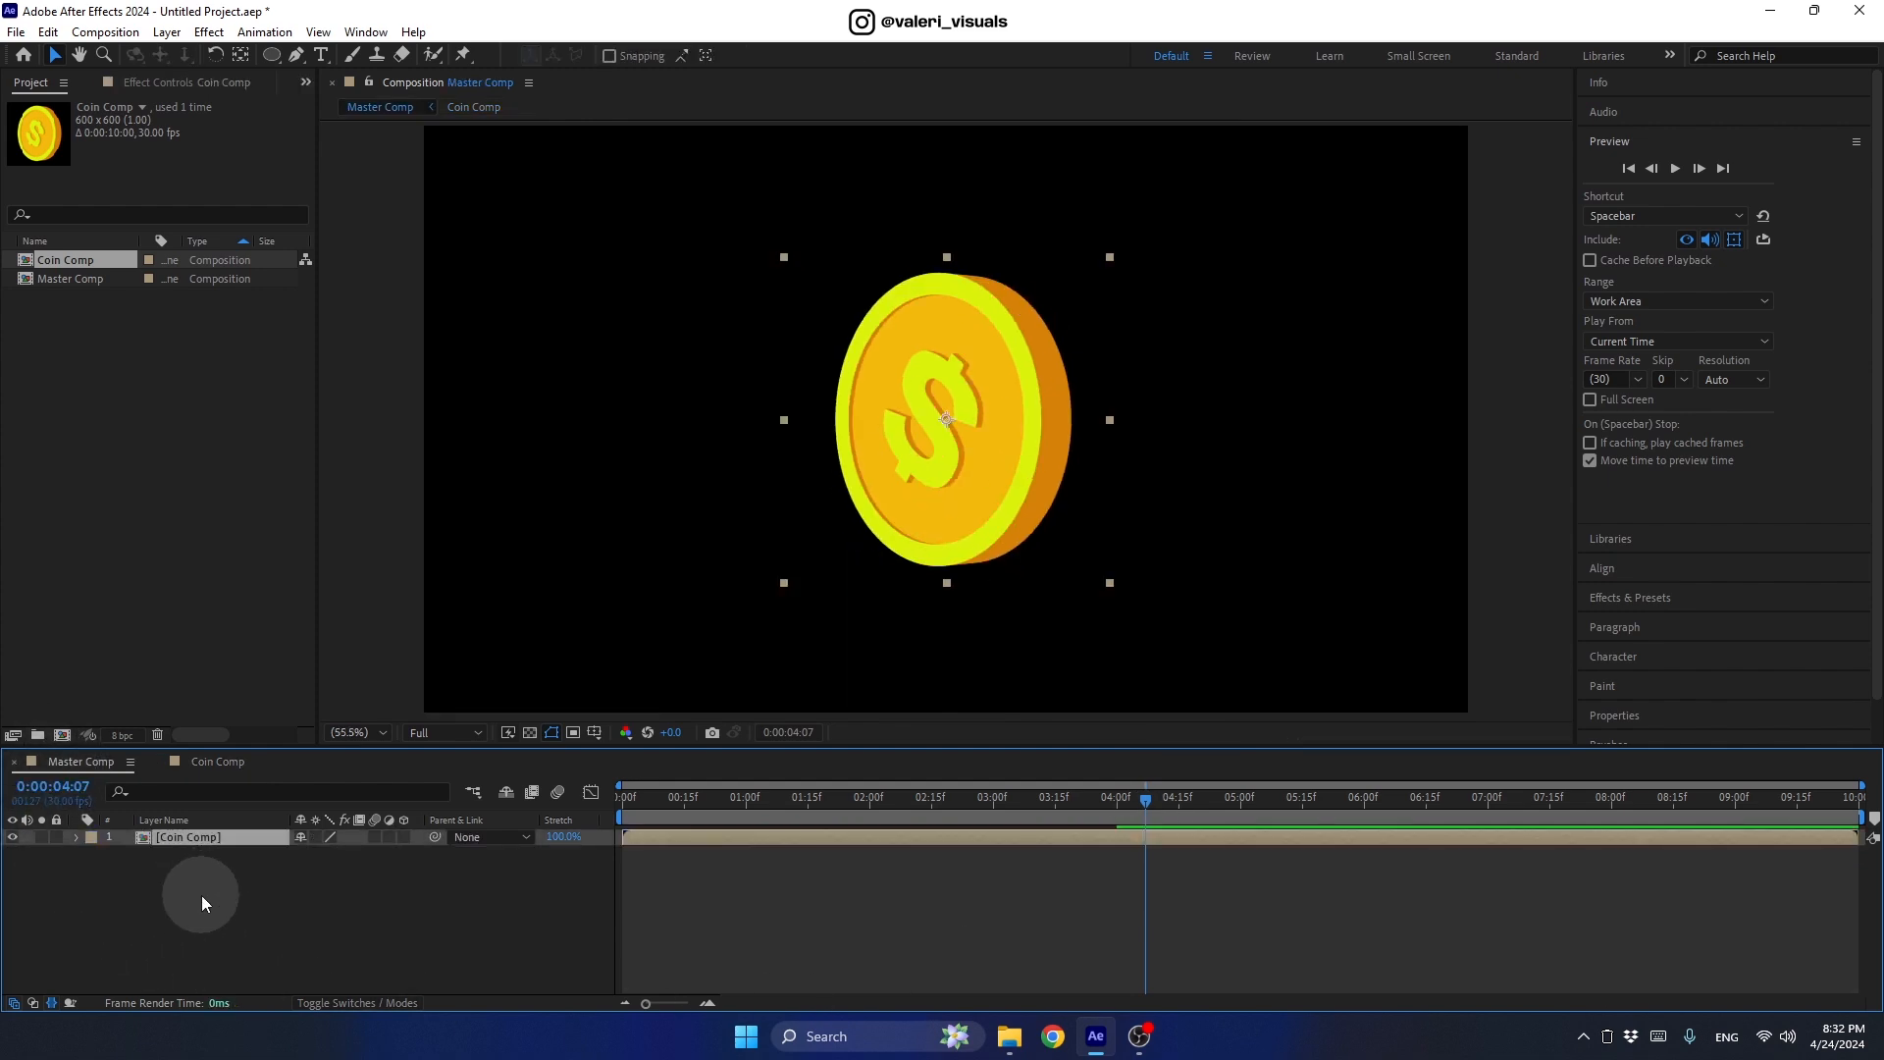
{"action": "left_click", "coordinate": [228, 911]}
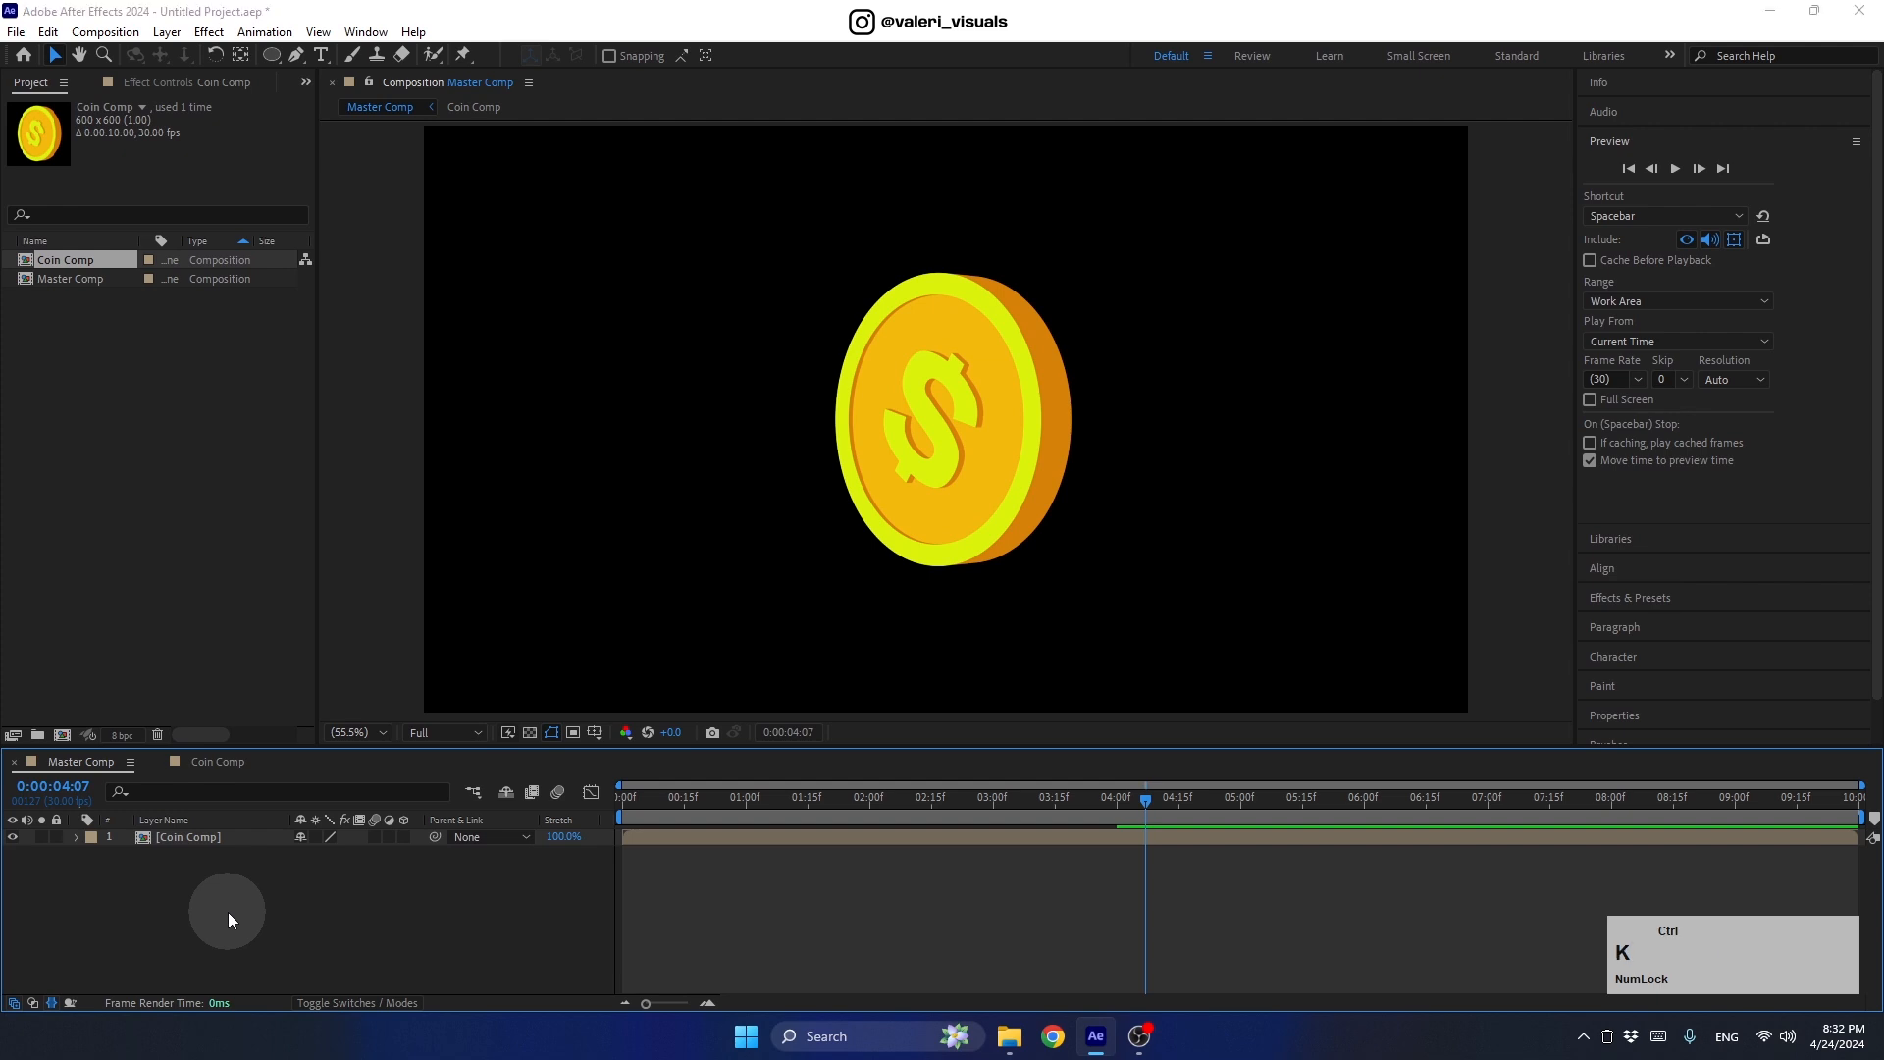
{"action": "key", "text": "ctrl+k"}
{"action": "left_click", "coordinate": [396, 255]}
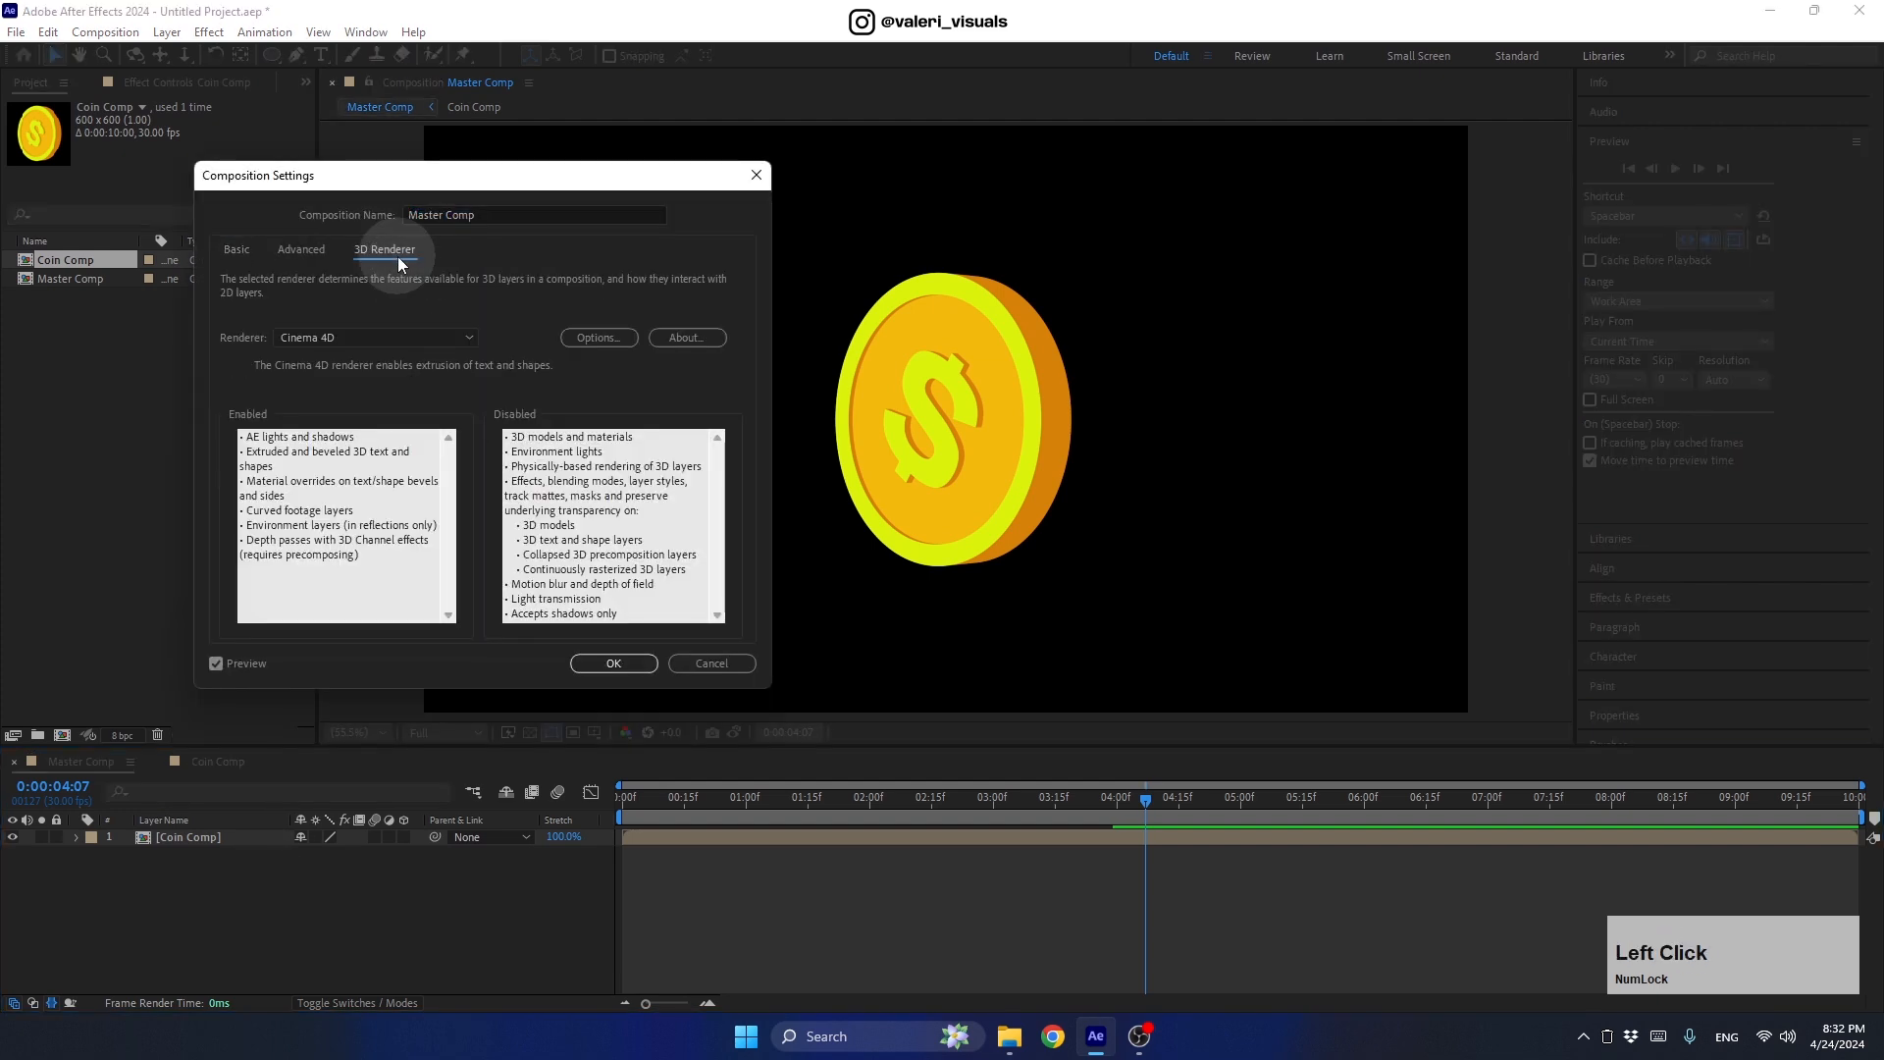
{"action": "left_click", "coordinate": [357, 328]}
{"action": "left_click", "coordinate": [327, 356]}
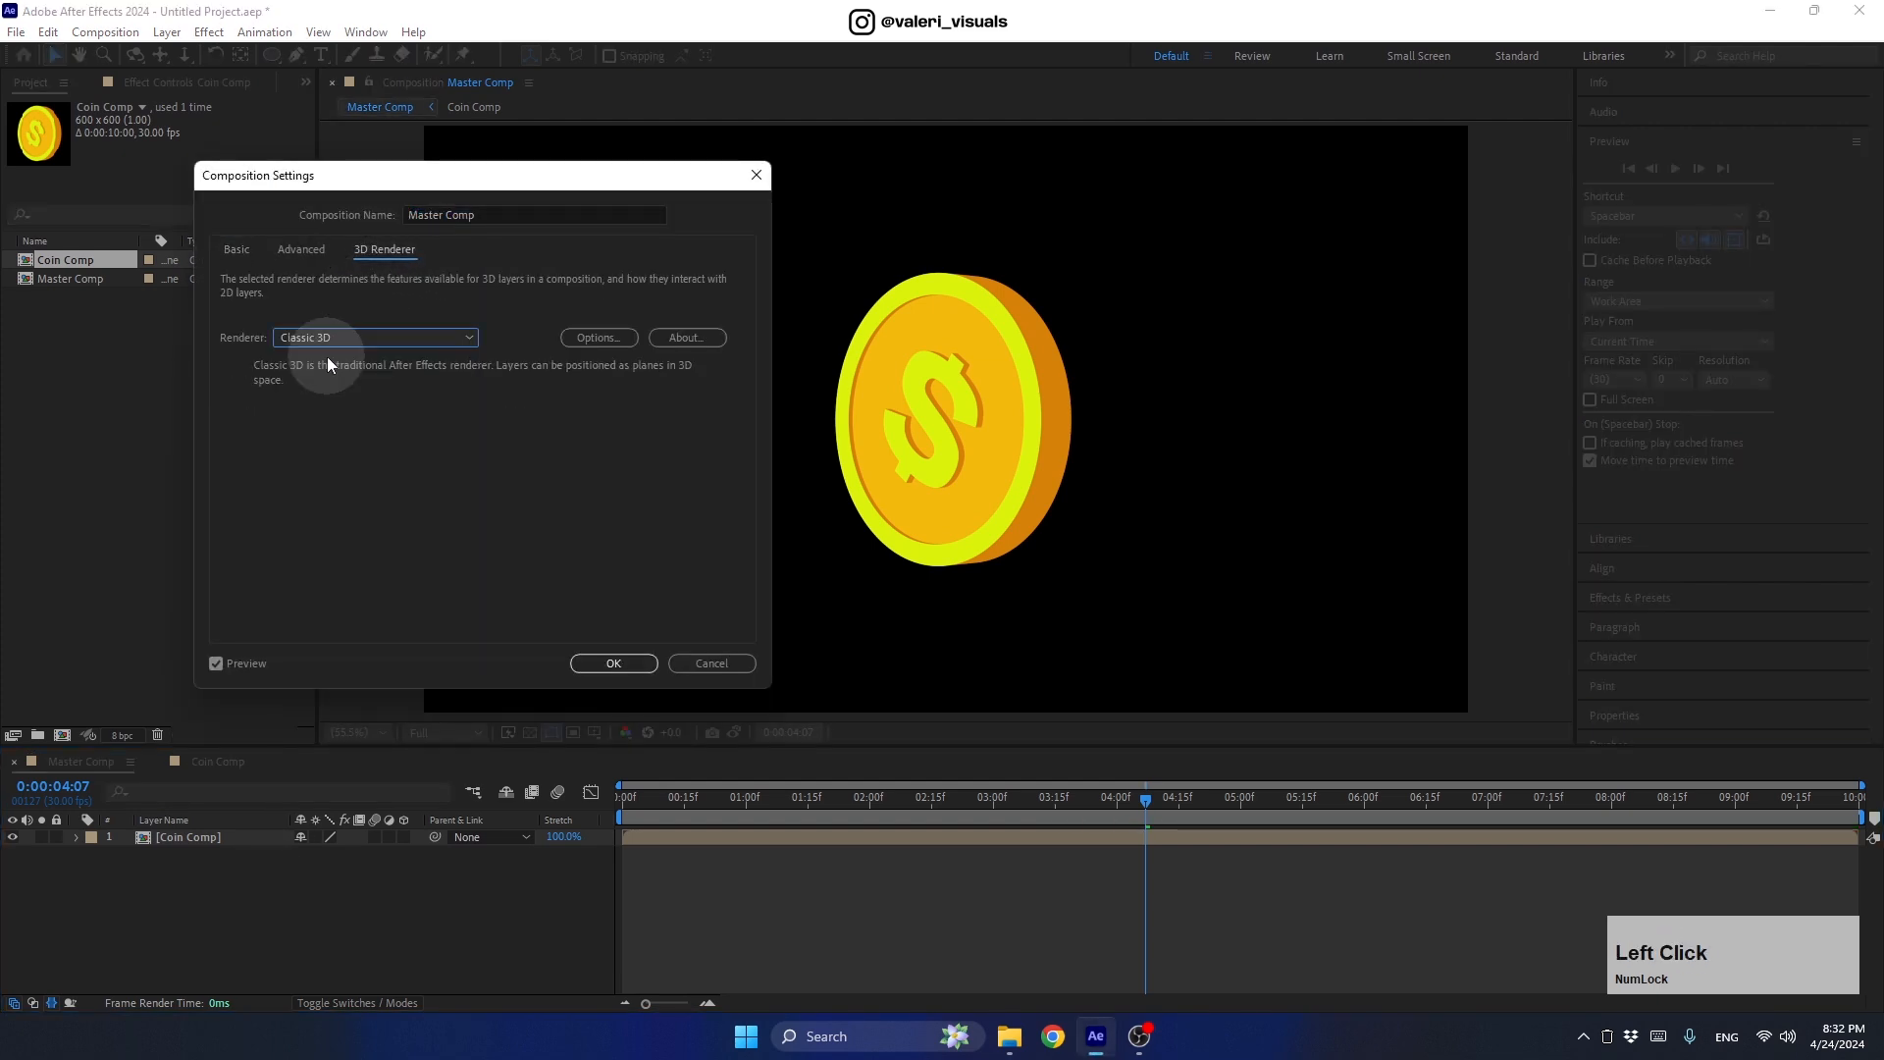
{"action": "left_click", "coordinate": [613, 664]}
{"action": "left_click_drag", "start_coordinate": [1146, 804], "coordinate": [558, 800]}
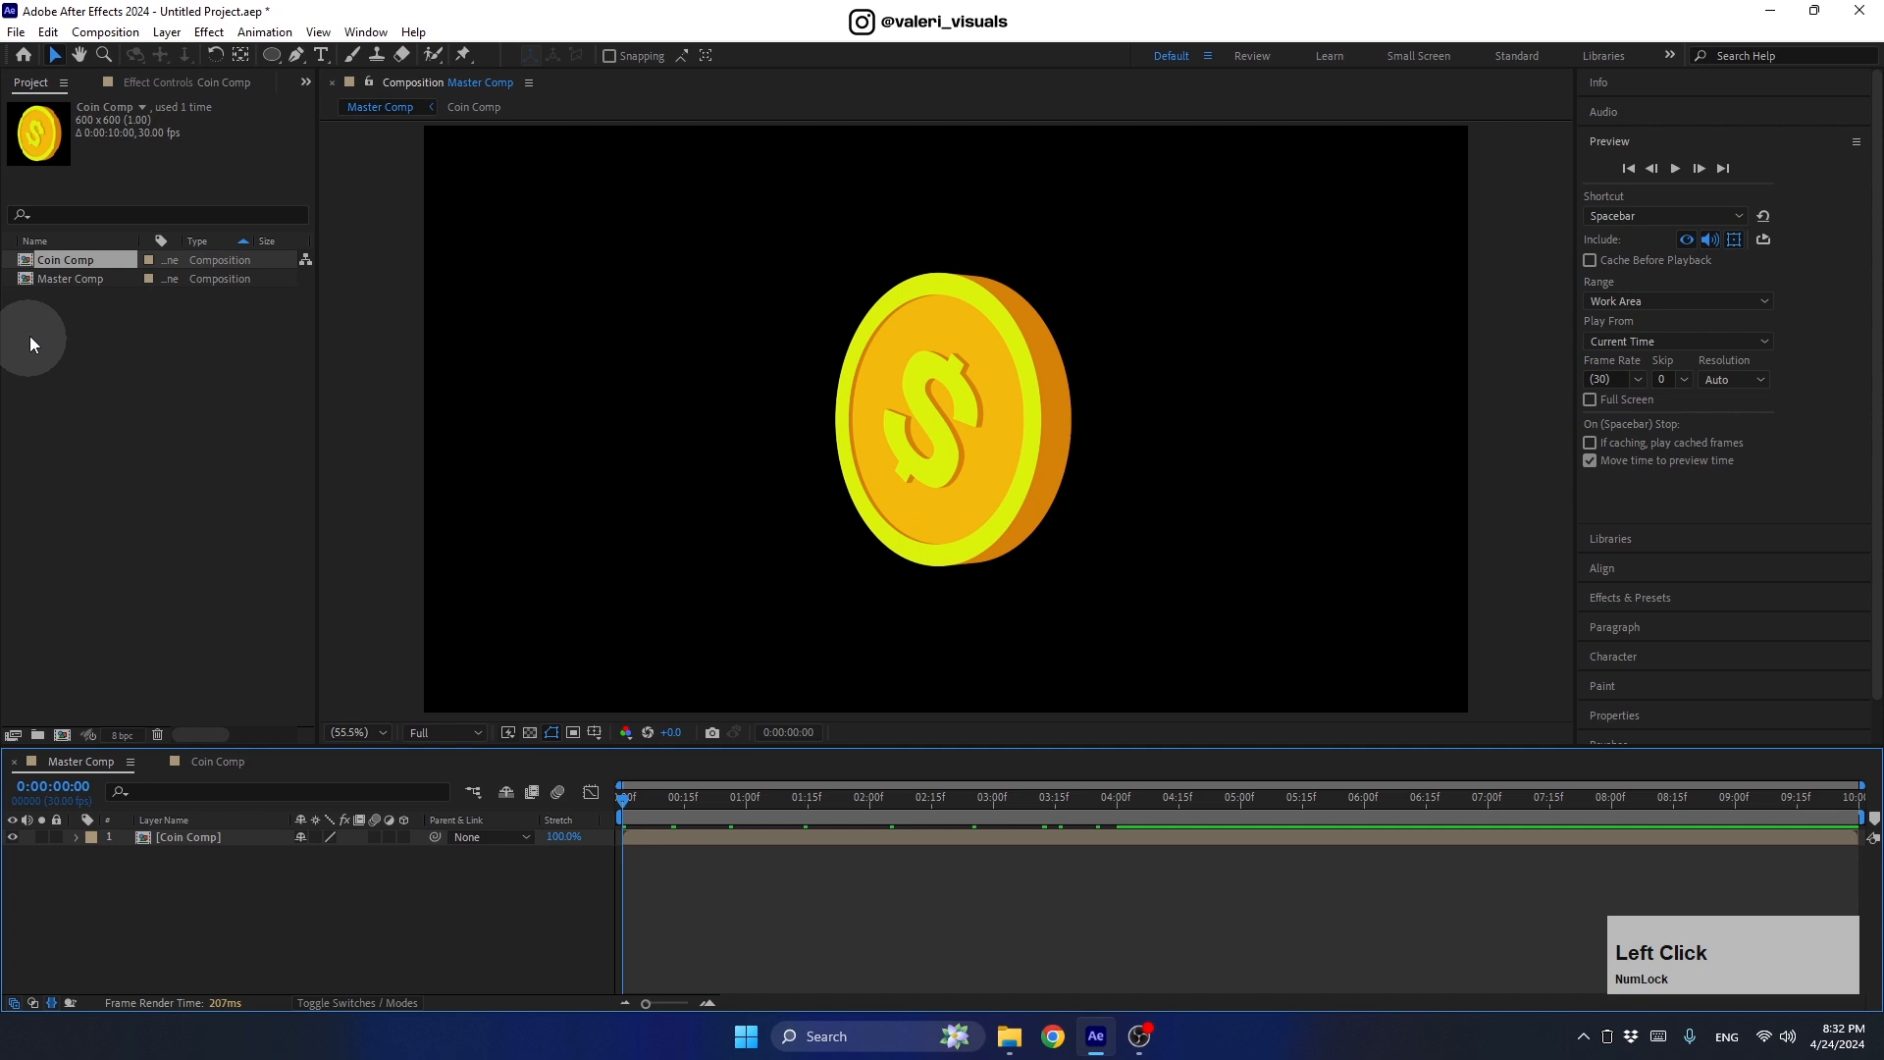
Step: Duplicate Coin Comp in the project, open the copy and rename it Logo Comp
{"action": "left_click", "coordinate": [42, 260]}
{"action": "key", "text": "ctrl+d"}
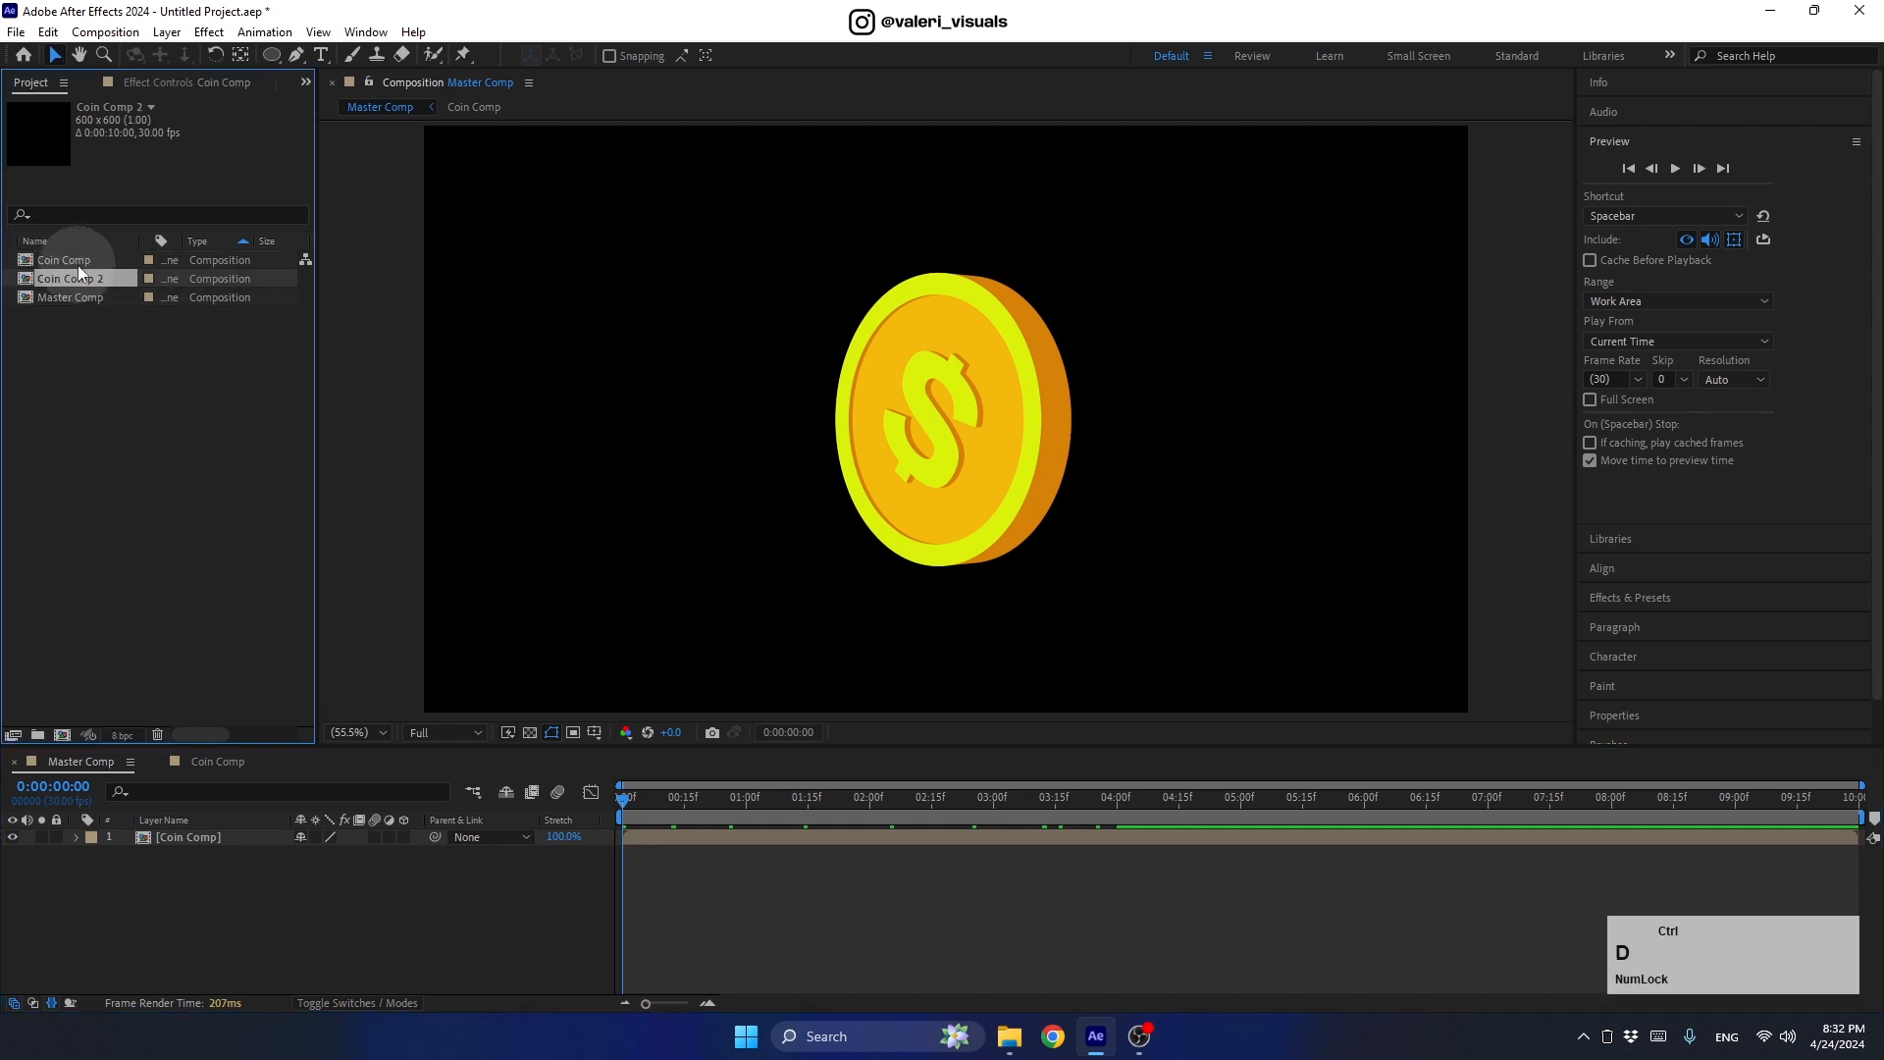
{"action": "double_click", "coordinate": [77, 281]}
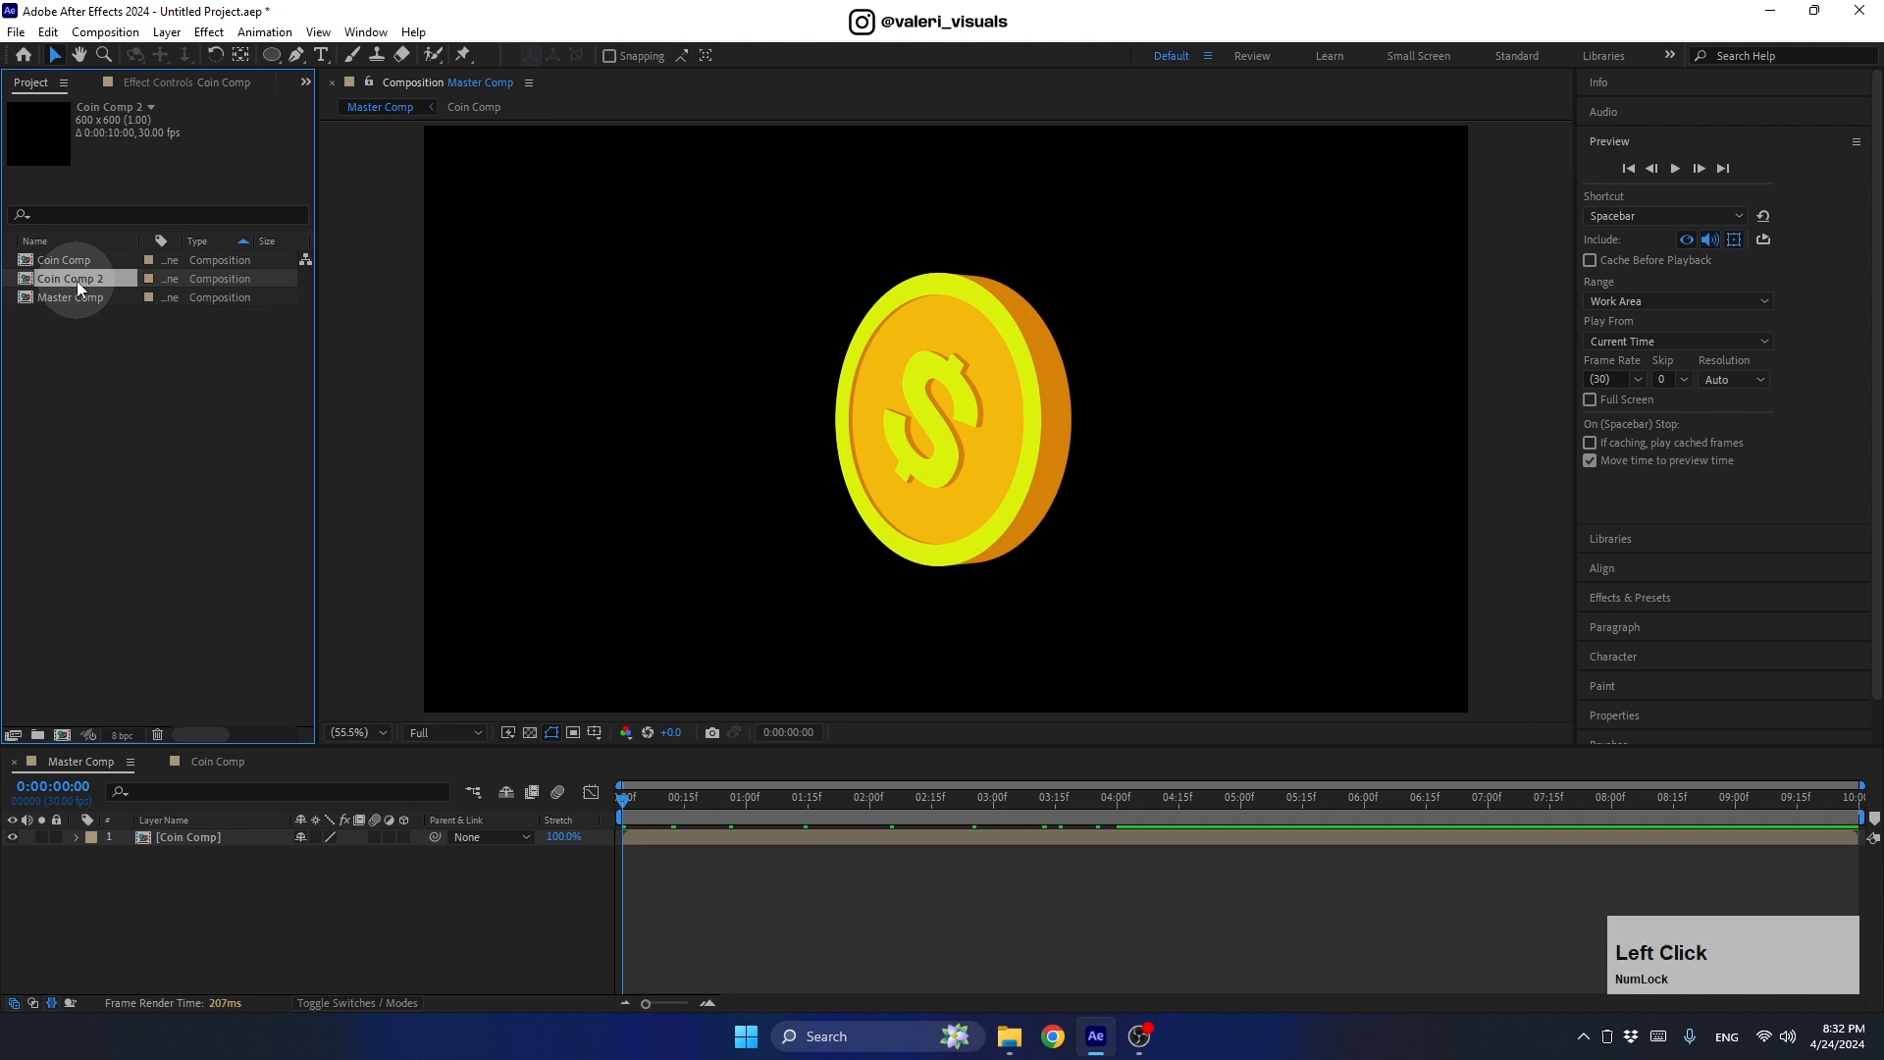
{"action": "key", "text": "Return"}
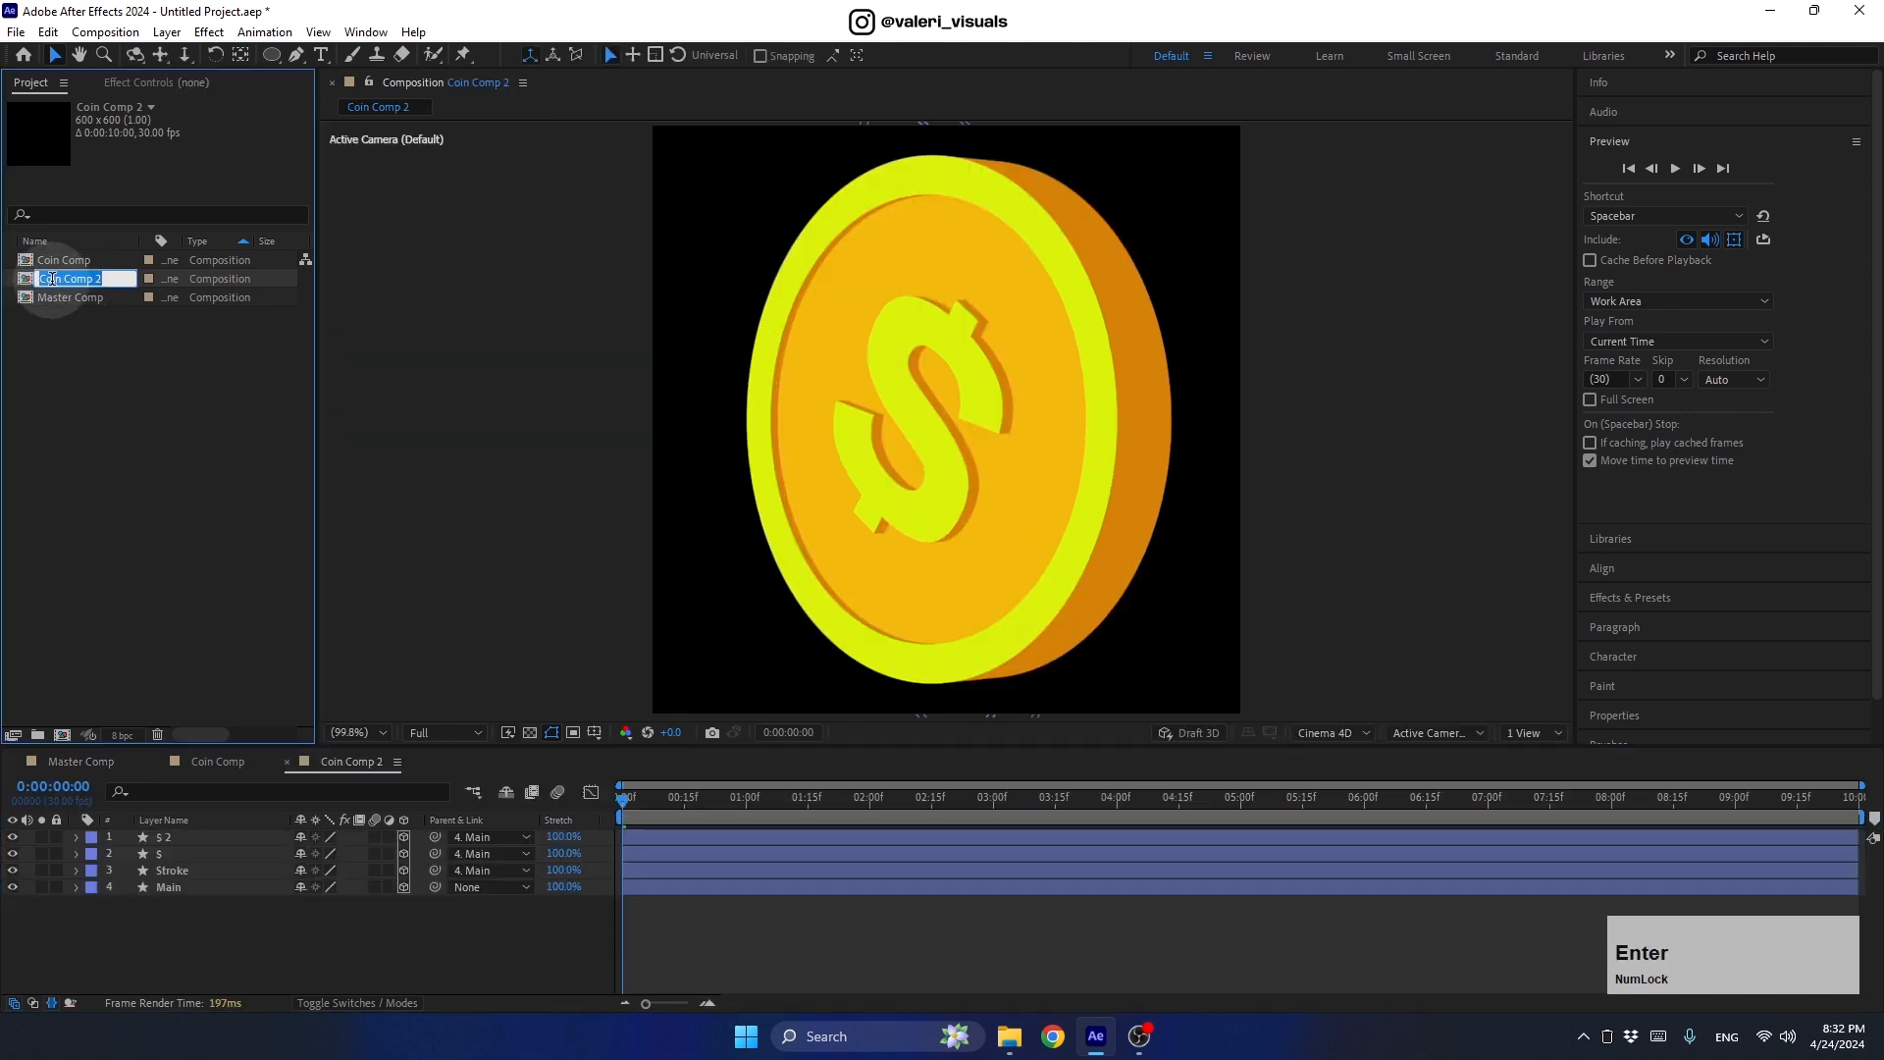
{"action": "left_click", "coordinate": [106, 279]}
{"action": "key", "text": "BackSpace"}
{"action": "key", "text": "BackSpace"}
{"action": "key", "text": "Return"}
{"action": "left_click", "coordinate": [51, 279]}
{"action": "key", "text": "Return"}
{"action": "double_click", "coordinate": [52, 278]}
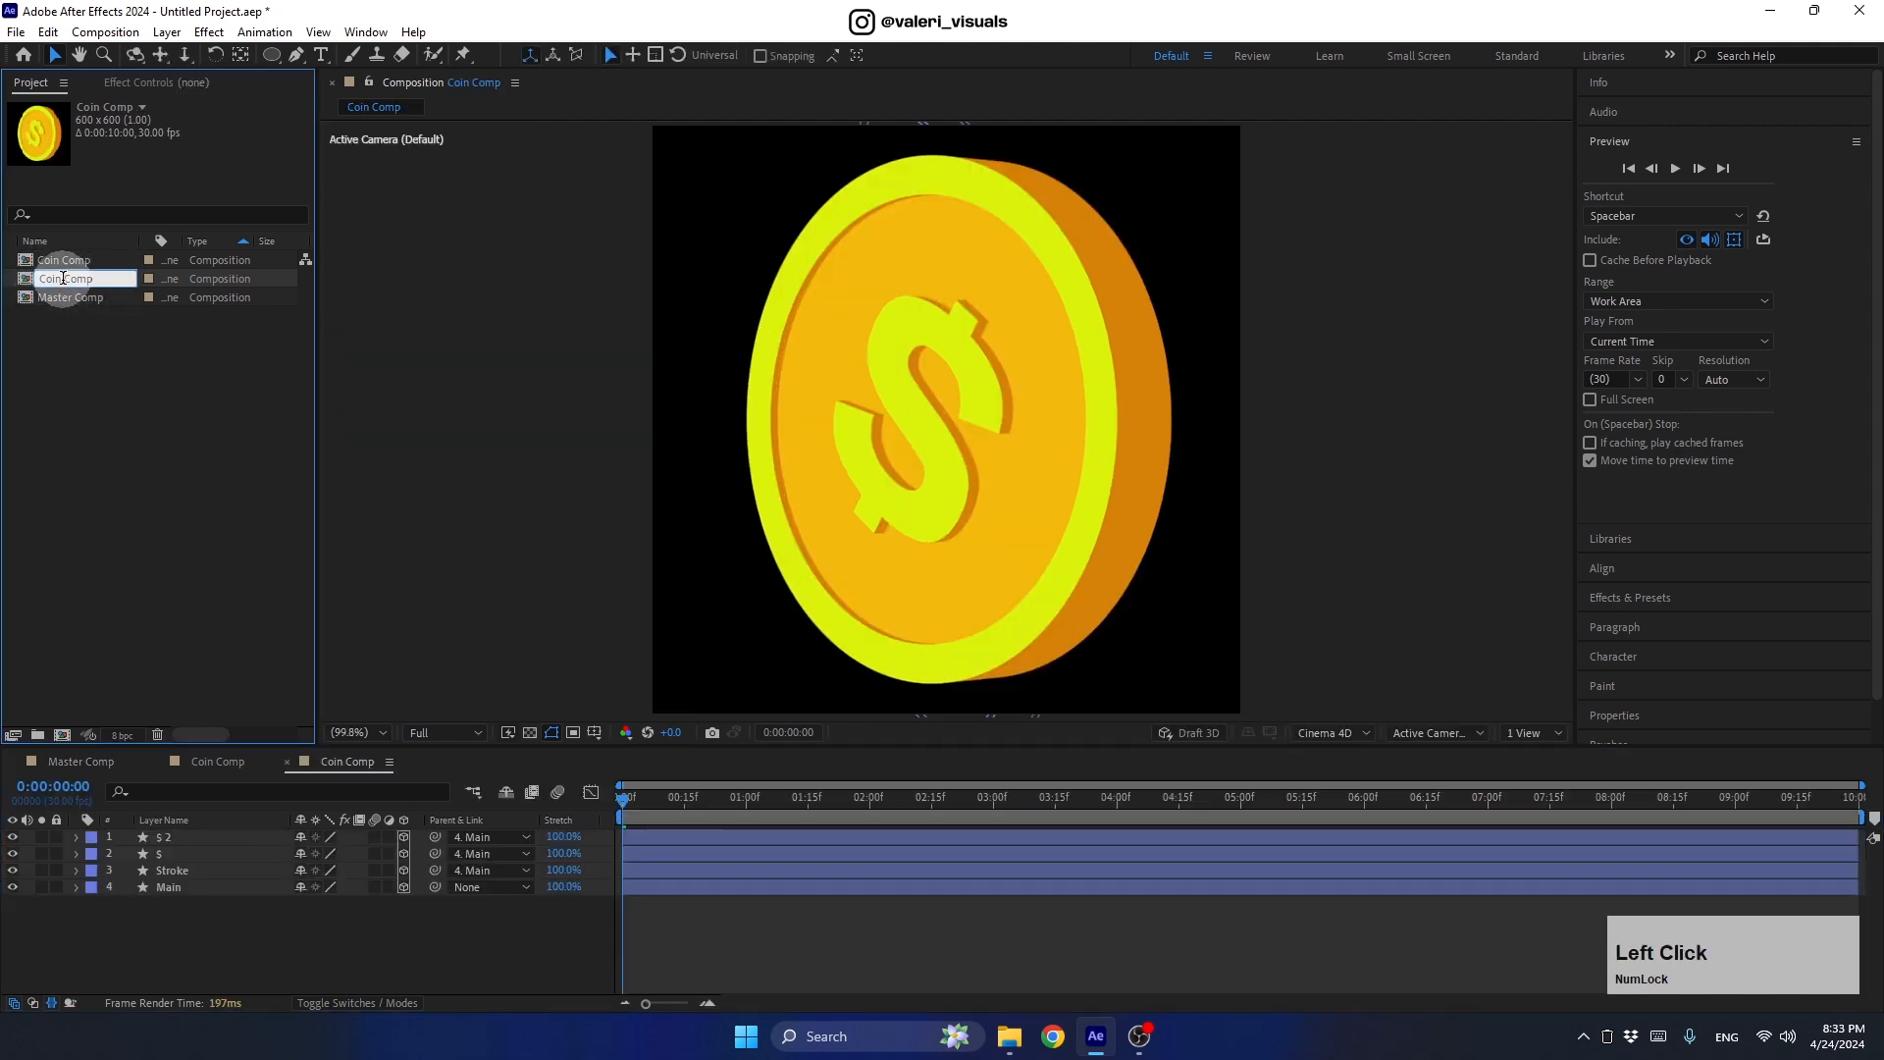
{"action": "type", "text": "Logo"}
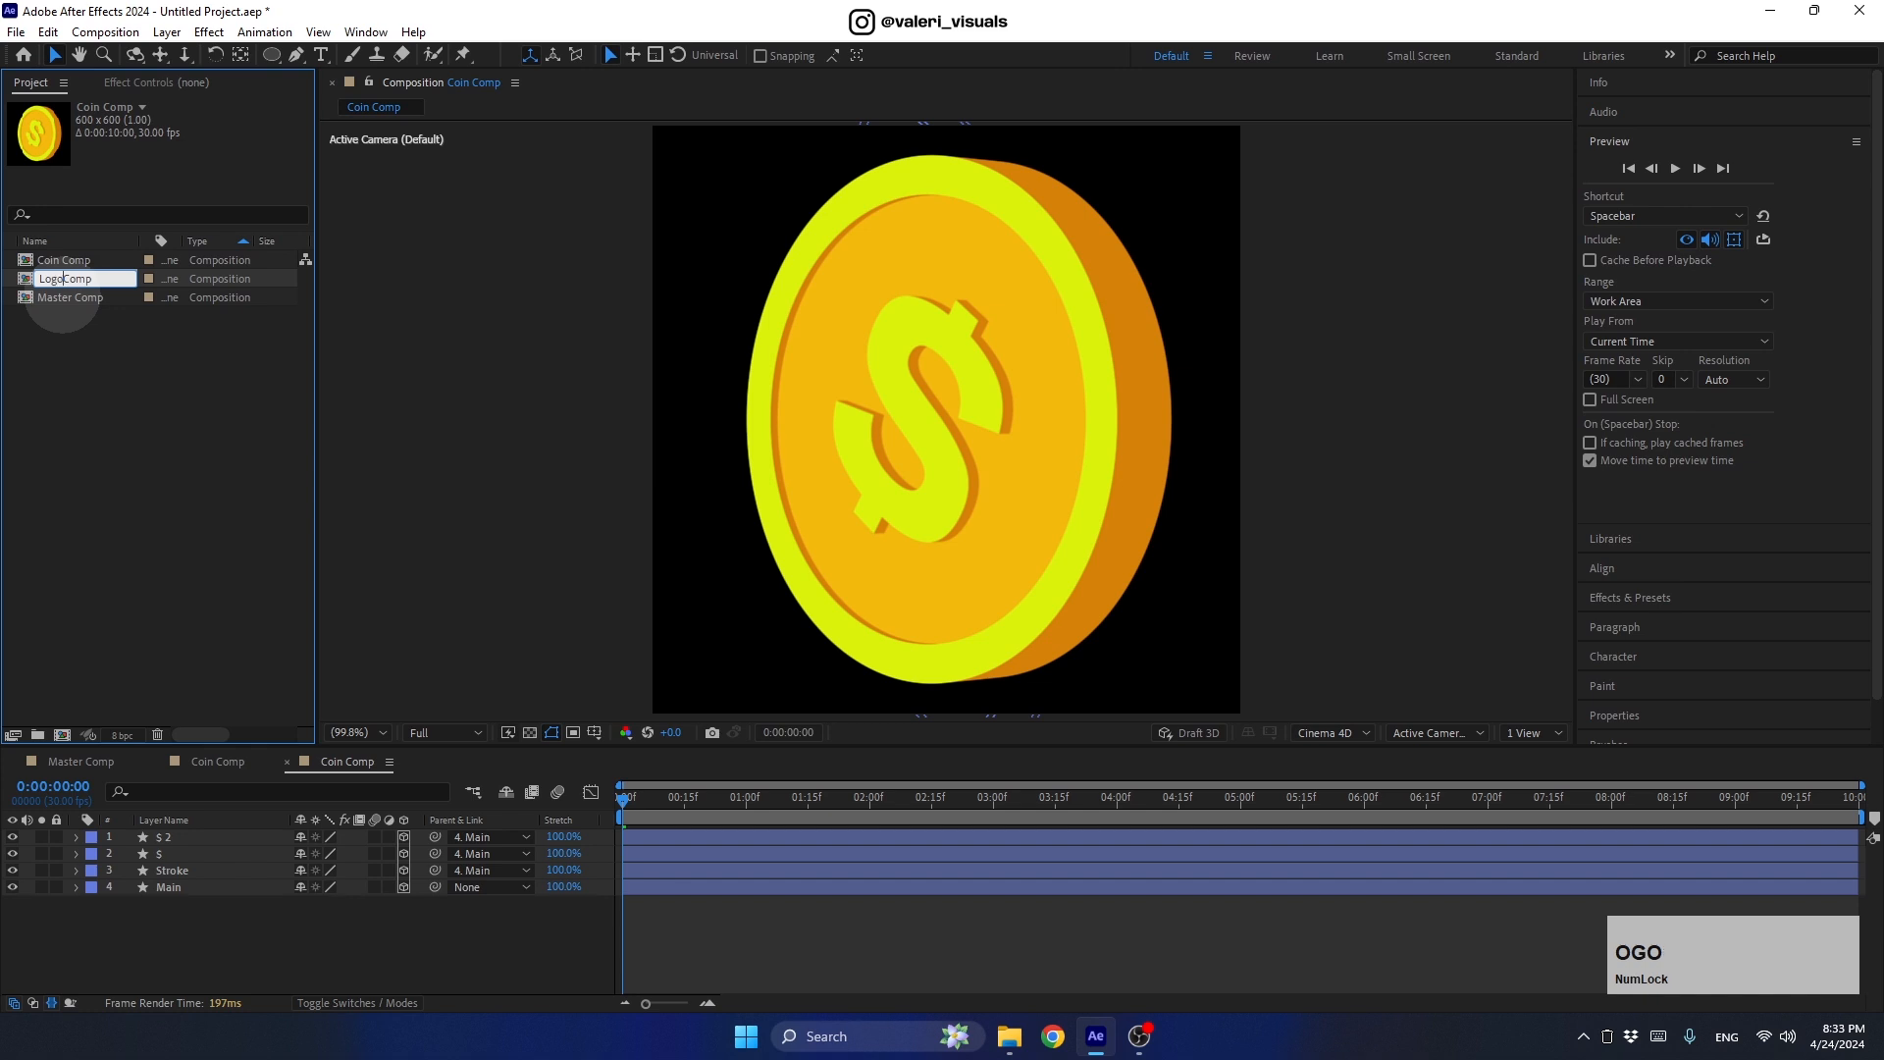
{"action": "key", "text": "Return"}
Step: Delete all layers from Logo Comp and import Adobe_After_Effects_CC_icon.svg.png into the project
{"action": "left_click_drag", "start_coordinate": [282, 922], "coordinate": [118, 795]}
{"action": "key", "text": "Delete"}
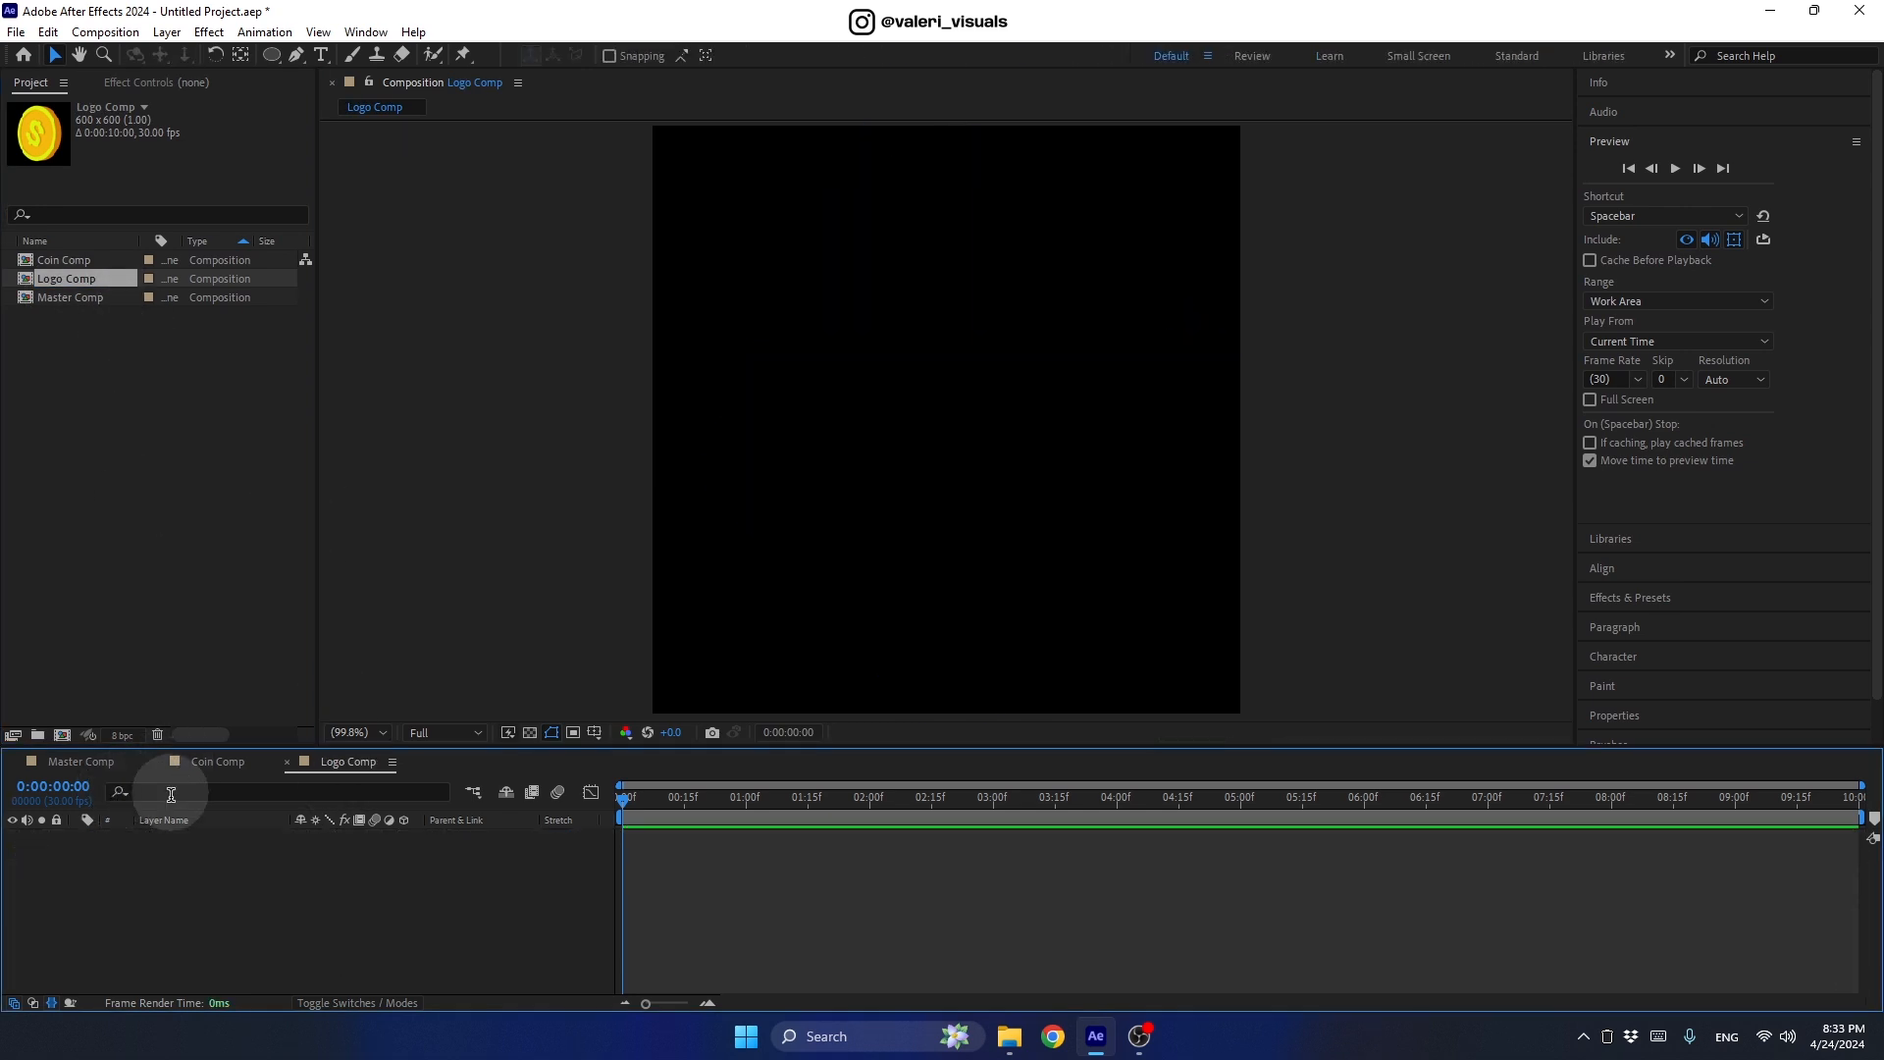
{"action": "left_click", "coordinate": [1009, 1036]}
{"action": "left_click_drag", "start_coordinate": [732, 433], "coordinate": [98, 524]}
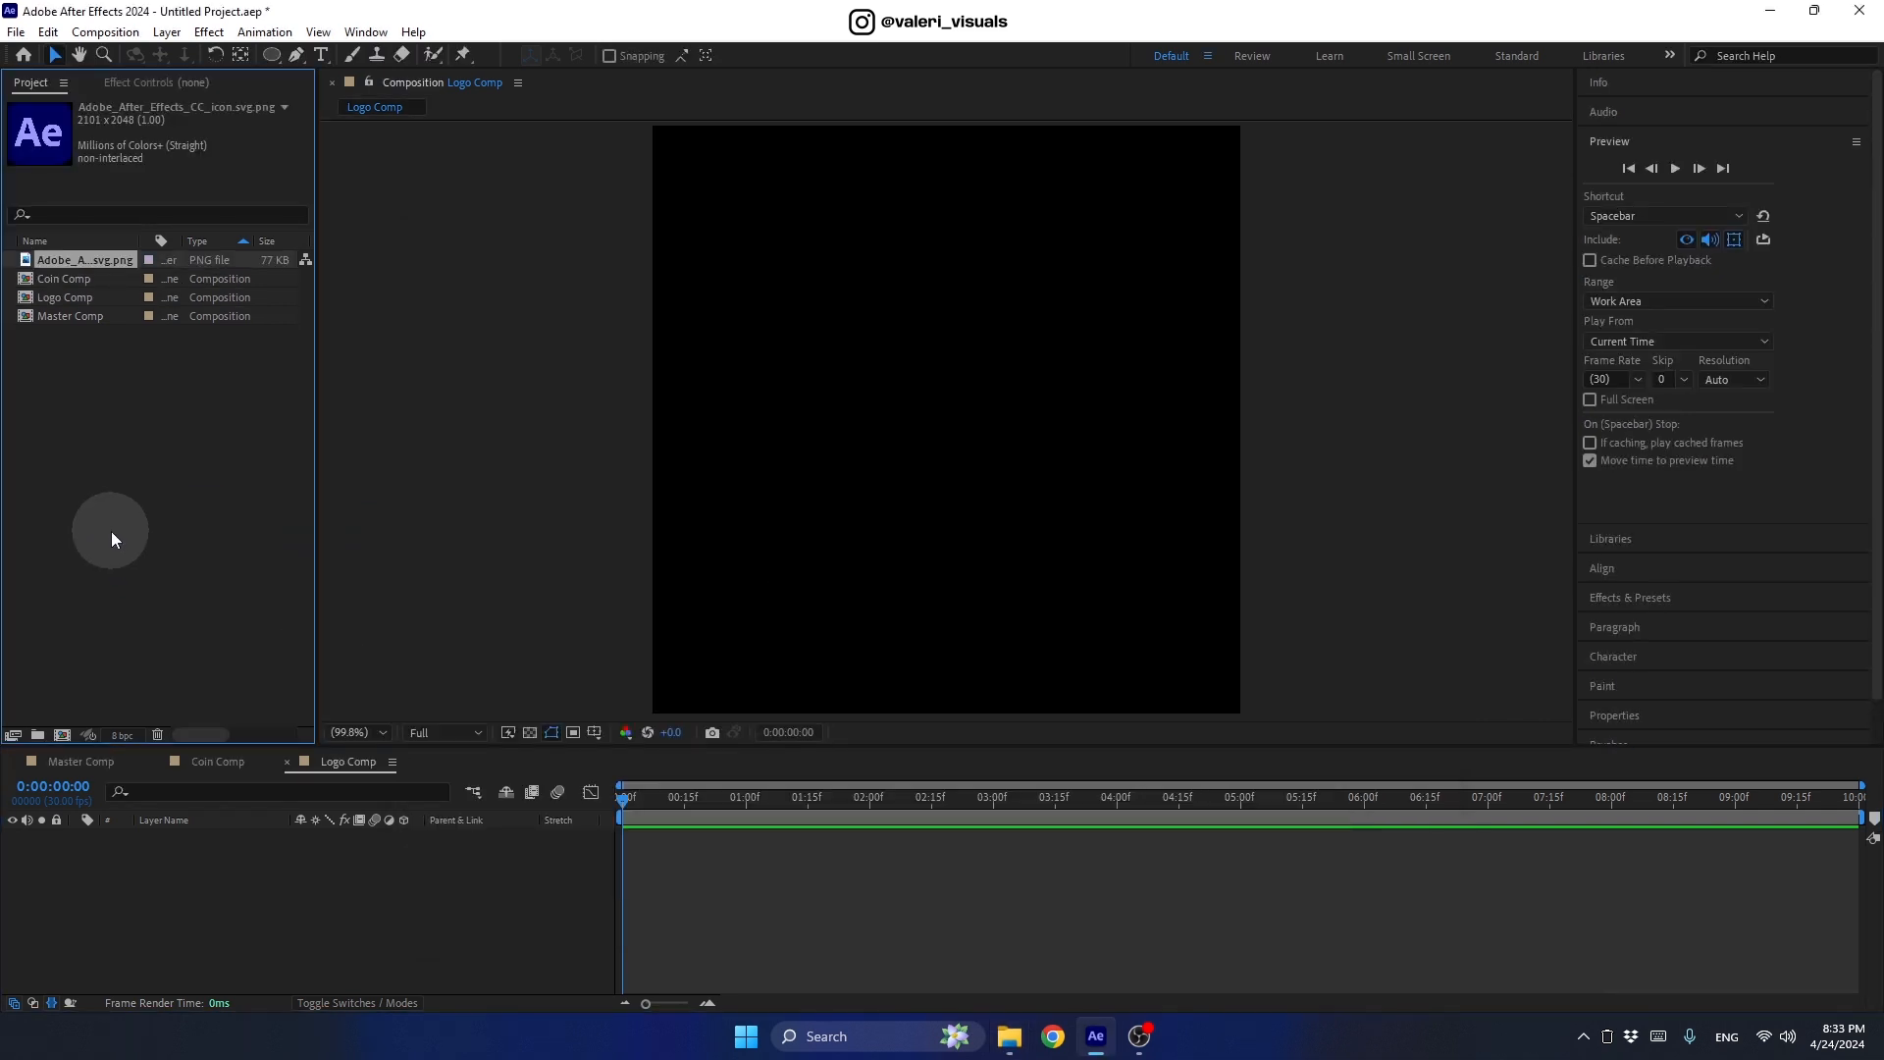
Step: Create a new composition named Logo with a width and height of 600 px
{"action": "left_click", "coordinate": [389, 885]}
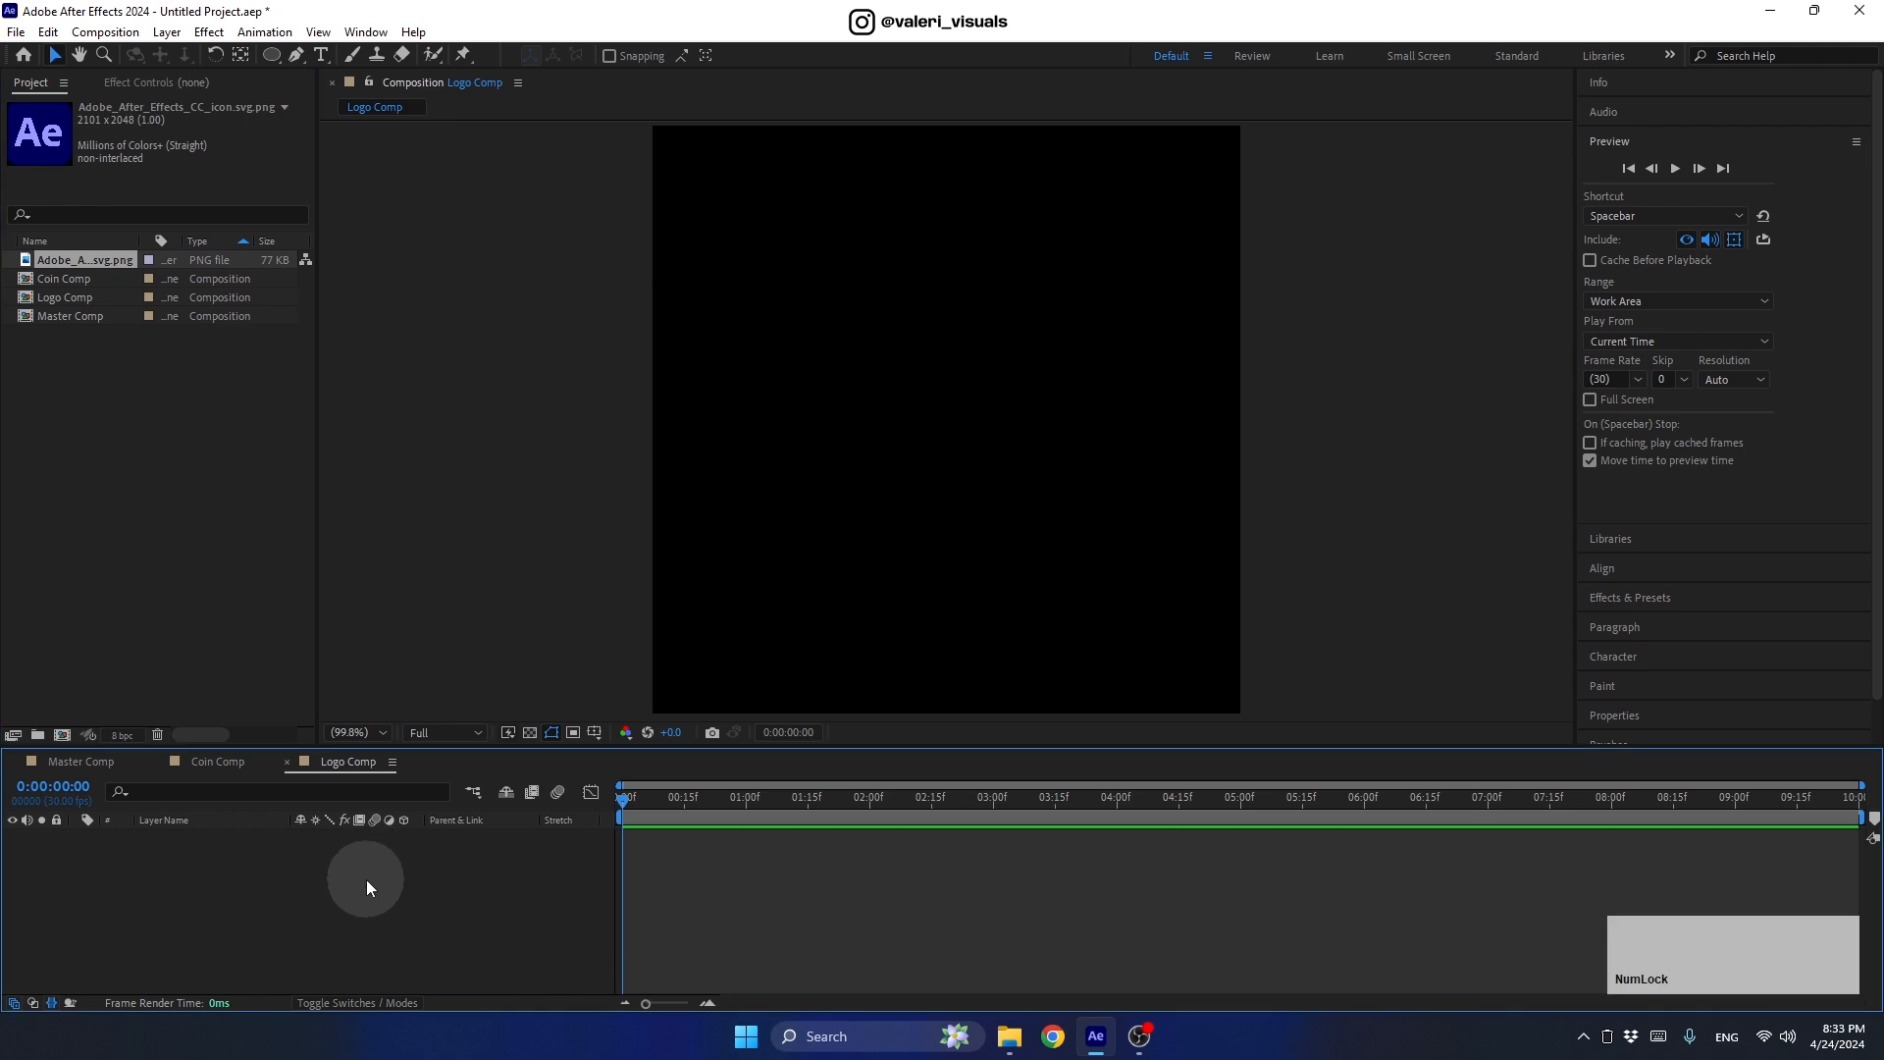
{"action": "key", "text": "ctrl+n"}
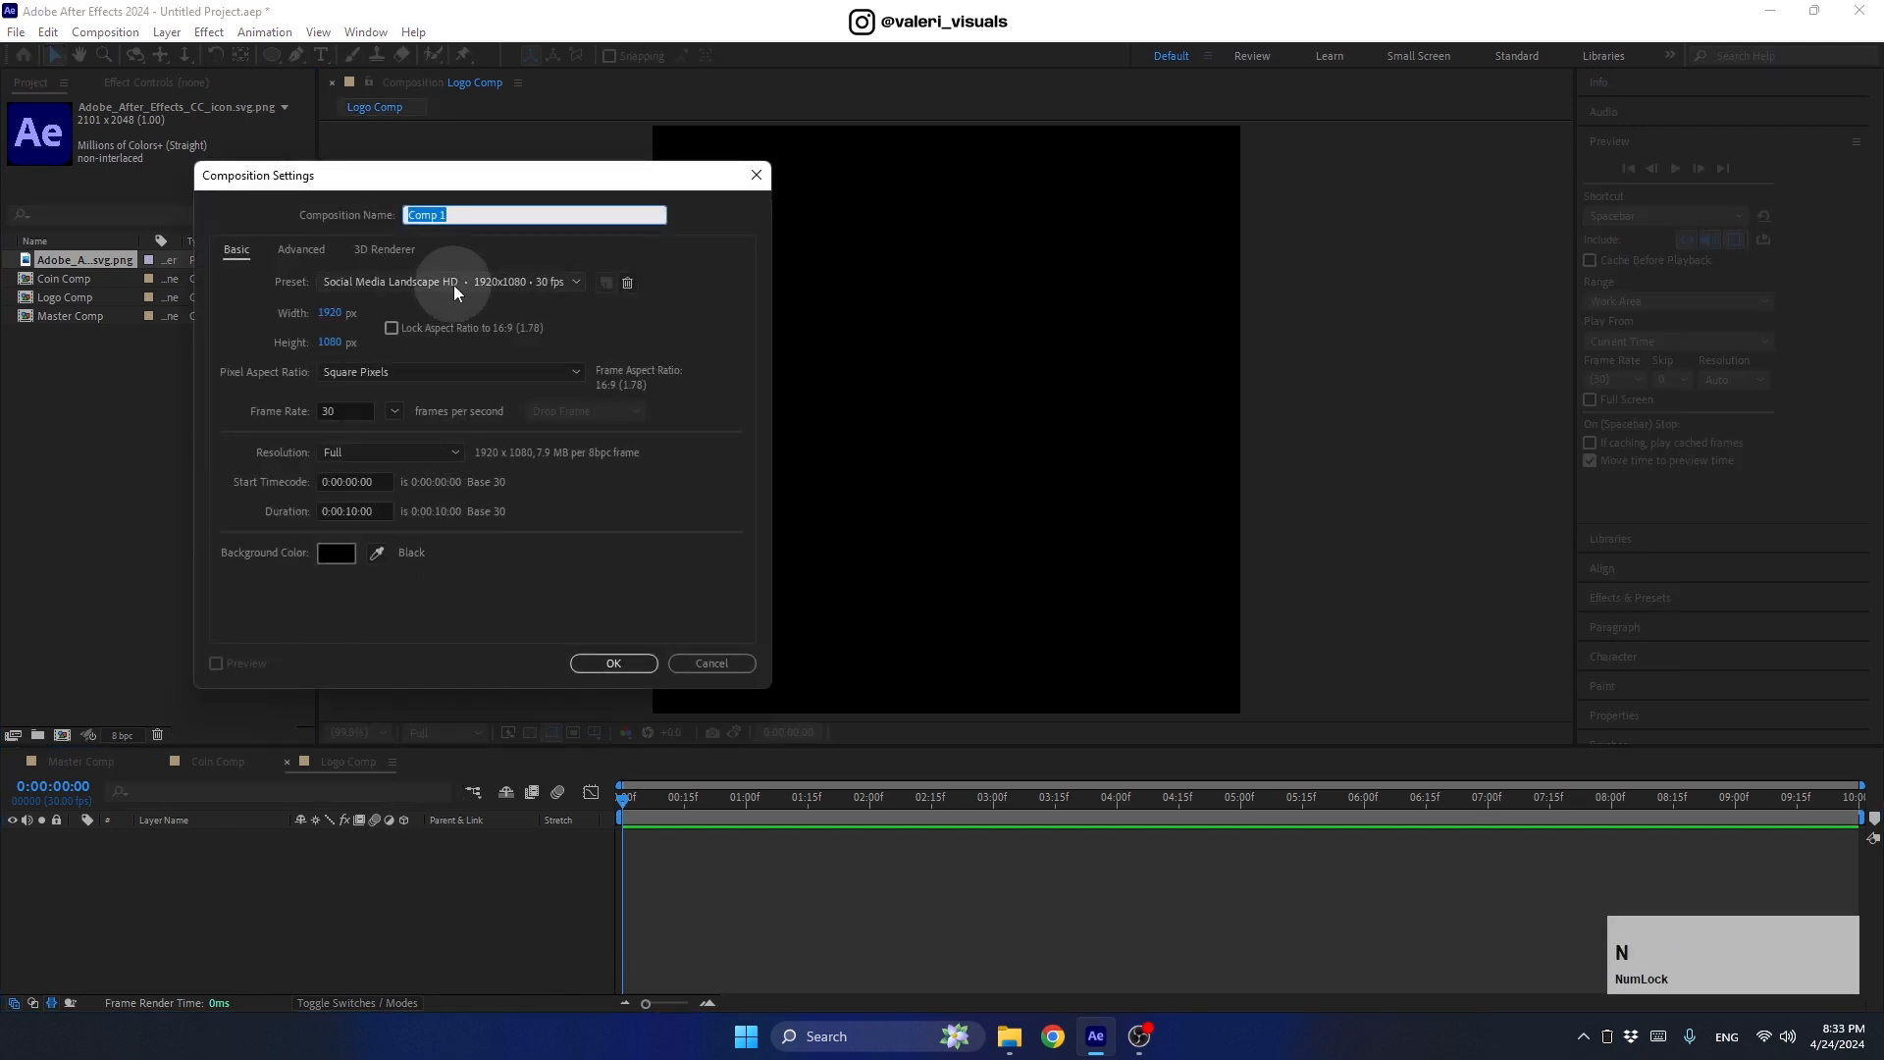
{"action": "type", "text": "Logo"}
{"action": "left_click", "coordinate": [335, 314]}
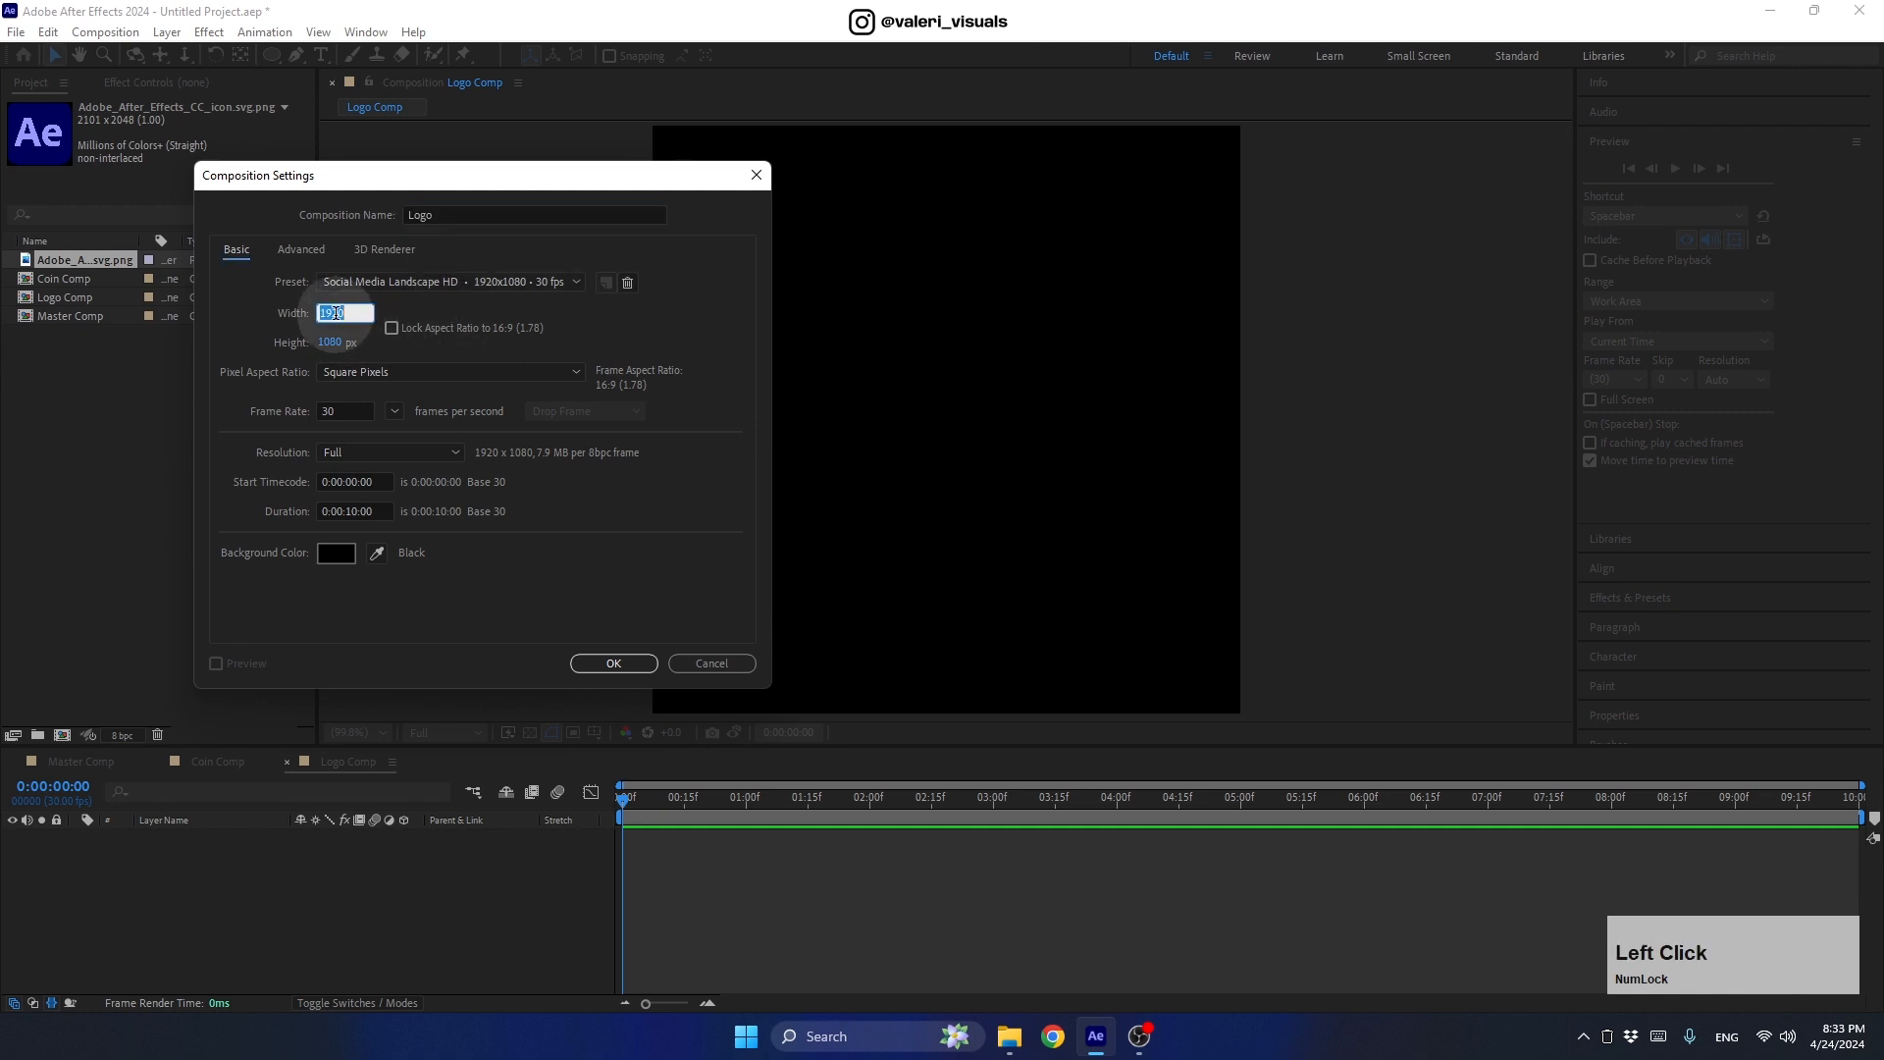
{"action": "type", "text": "600"}
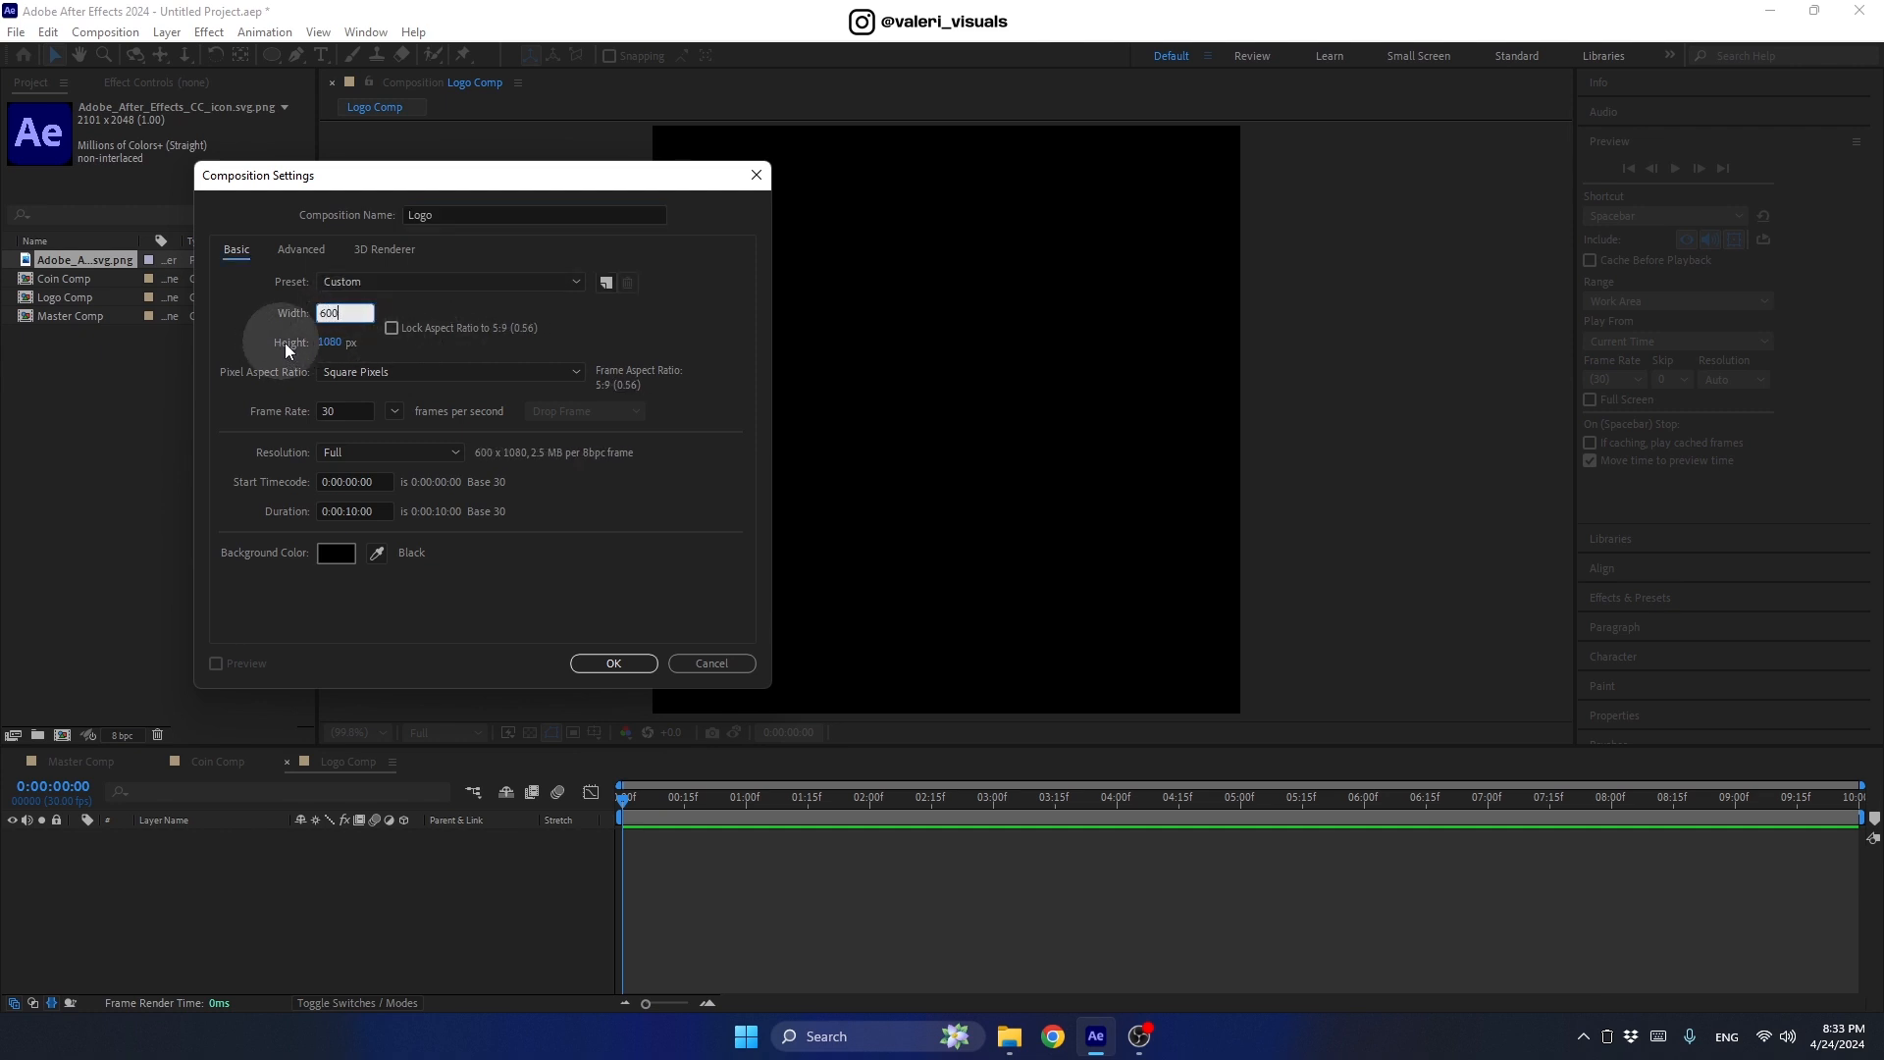
{"action": "left_click", "coordinate": [327, 343]}
{"action": "type", "text": "600"}
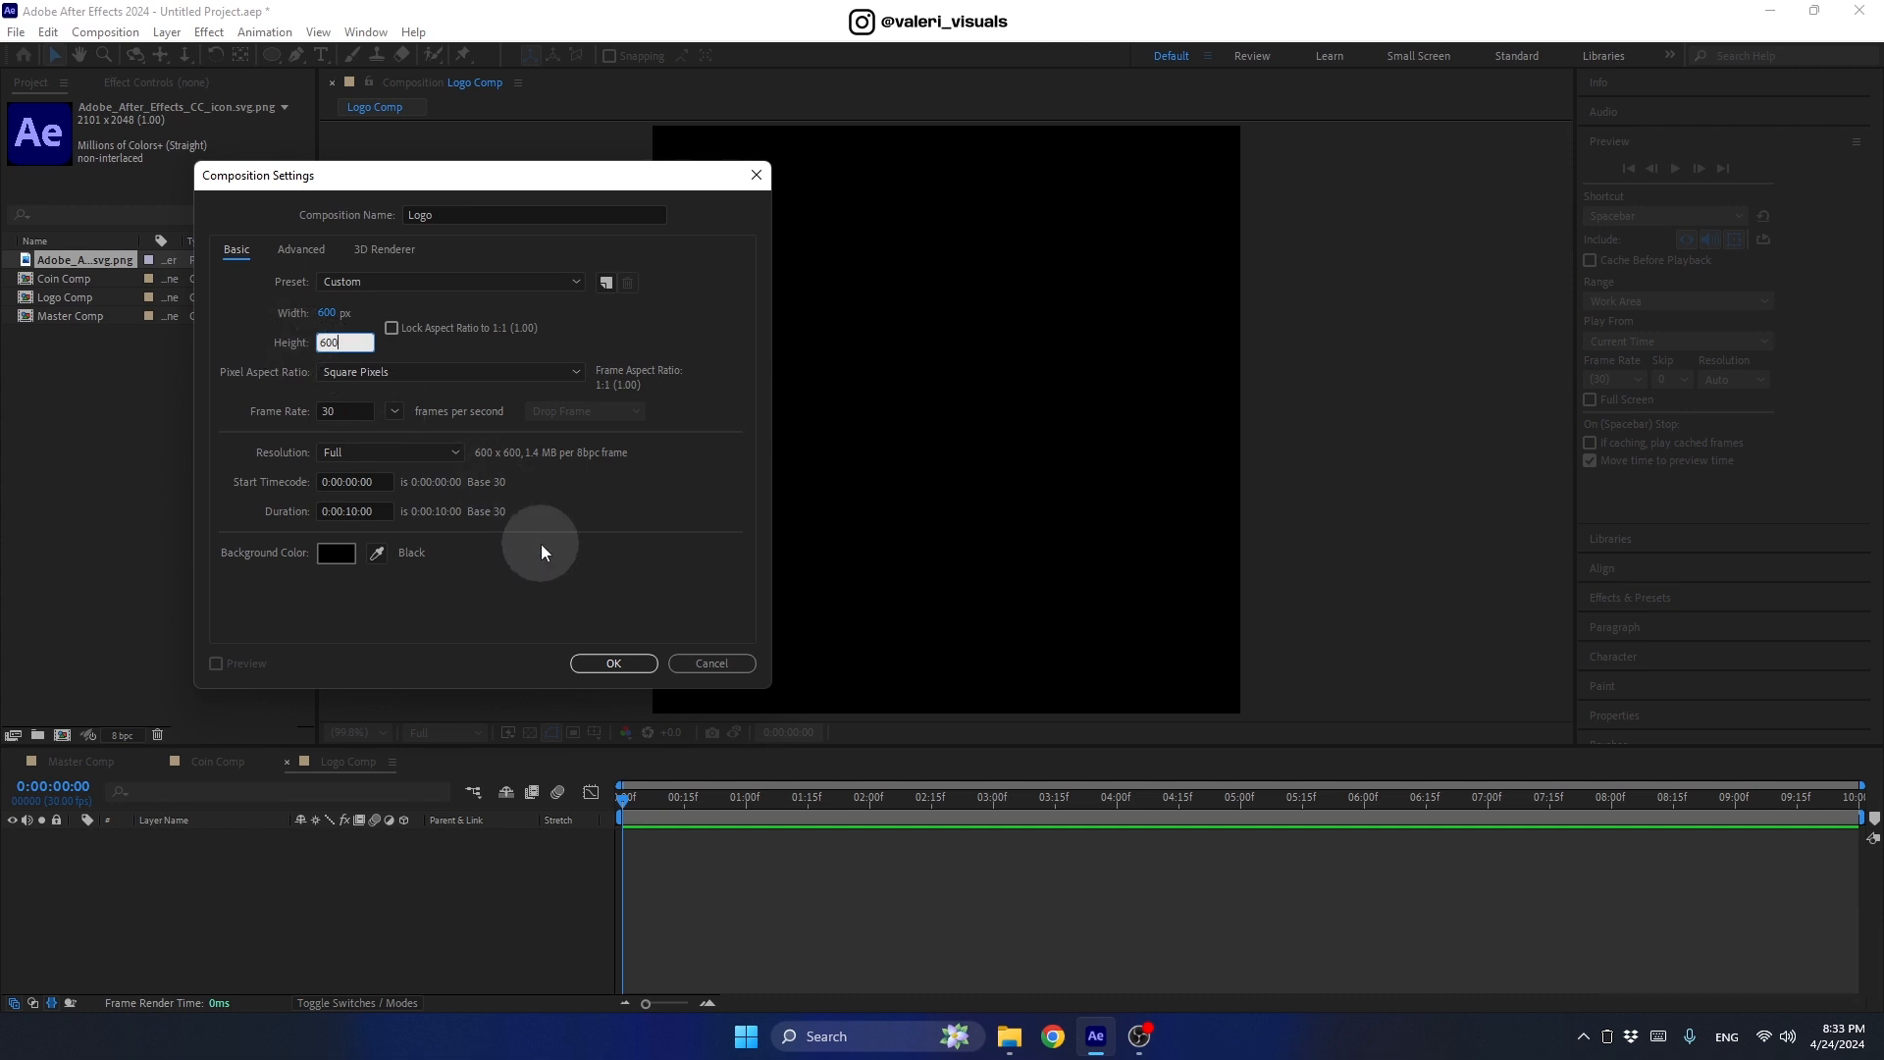
{"action": "left_click", "coordinate": [592, 663]}
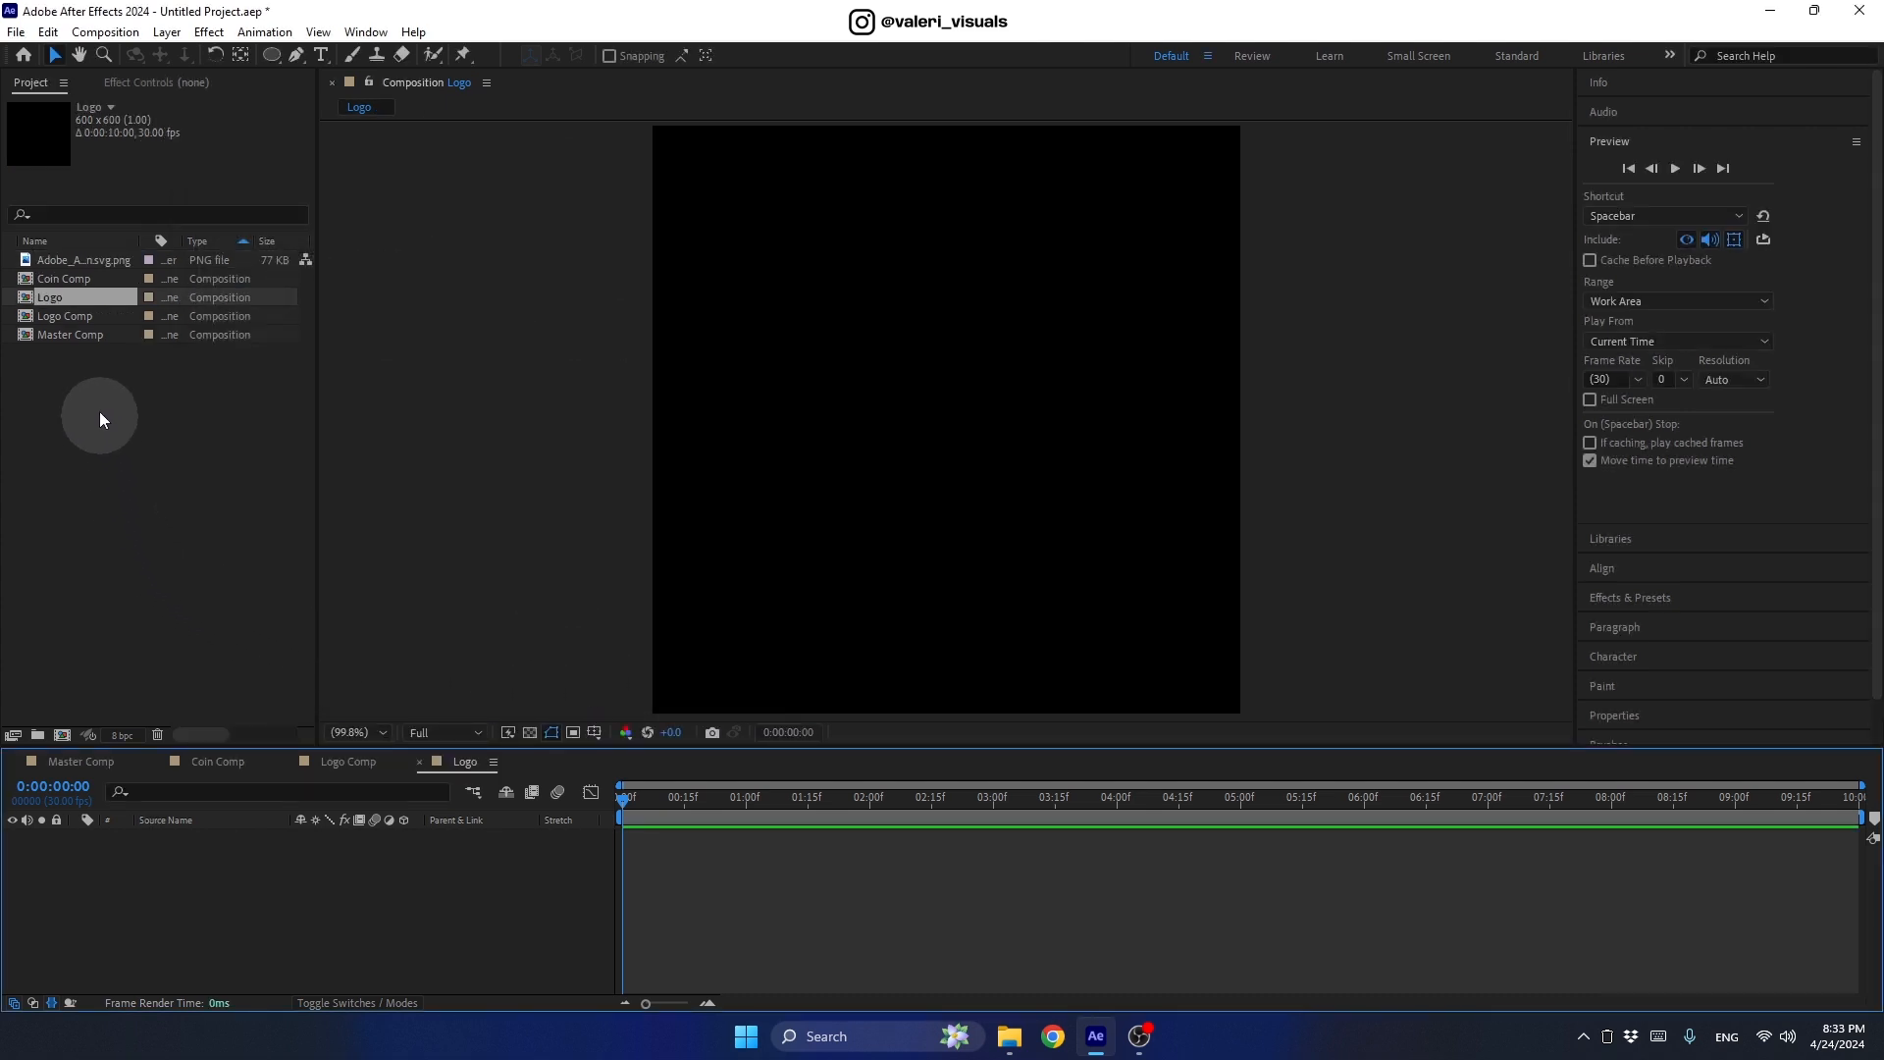
Step: Add the After Effects icon PNG to the Logo composition and set its scale to 20%
{"action": "left_click_drag", "start_coordinate": [84, 259], "coordinate": [222, 875]}
{"action": "key", "text": "s"}
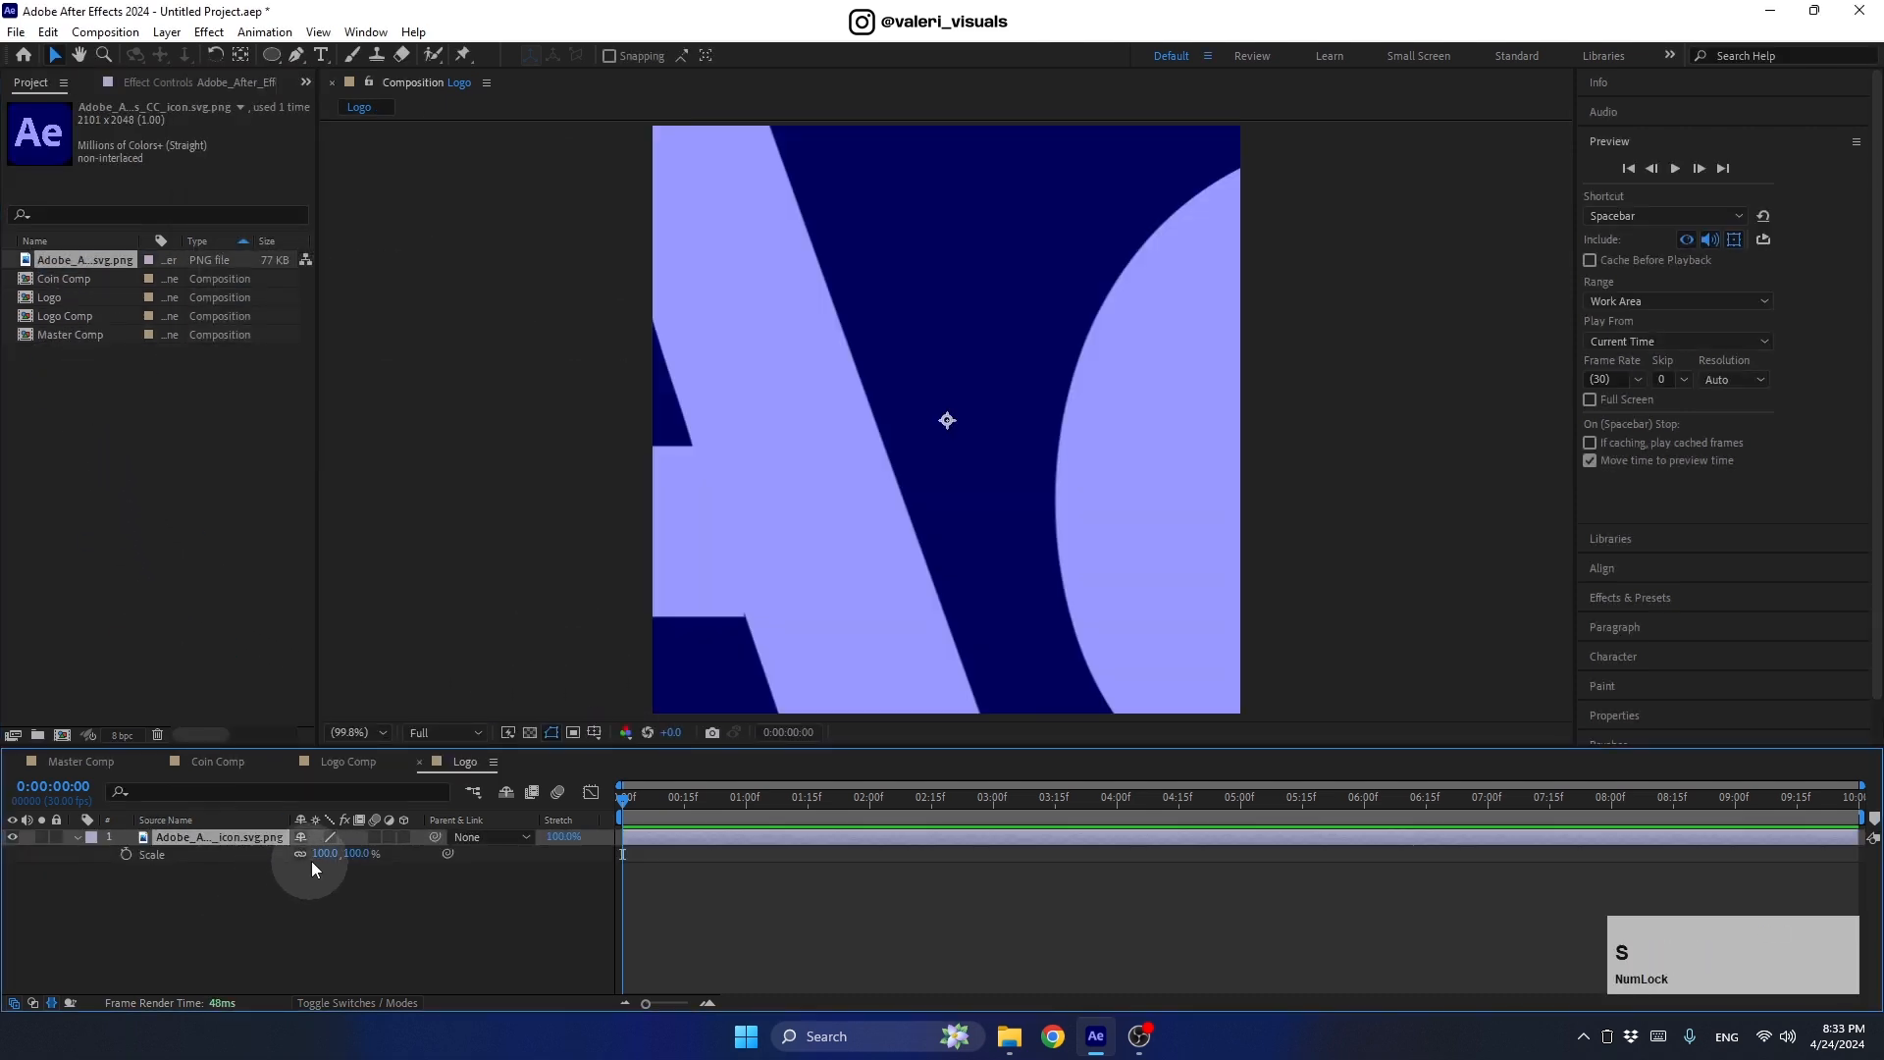
{"action": "left_click", "coordinate": [321, 854]}
{"action": "type", "text": "50"}
{"action": "key", "text": "Return"}
{"action": "key", "text": "Return"}
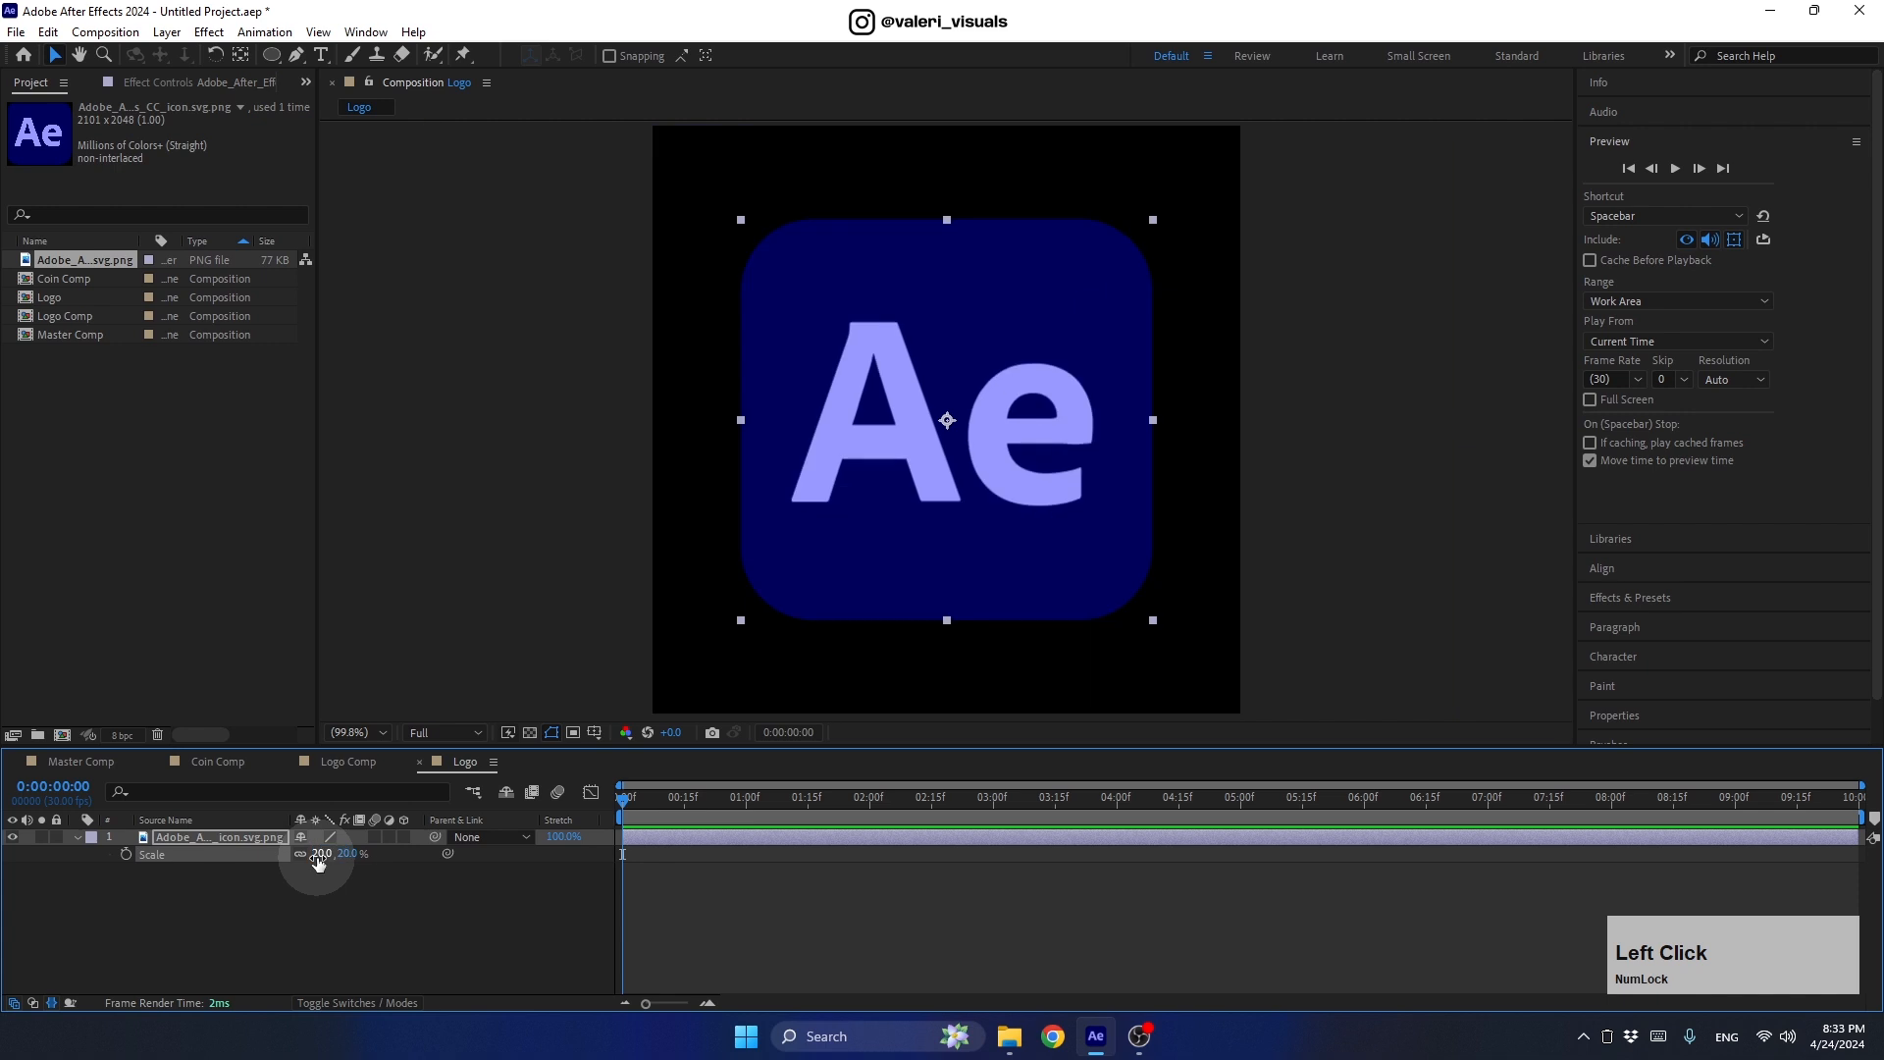
Step: Set the After Effects icon layer's scale to 25% in the Logo composition
{"action": "left_click", "coordinate": [317, 855]}
{"action": "key", "text": "shift+Up"}
{"action": "key", "text": "shift+Down"}
{"action": "key", "text": "Up"}
{"action": "key", "text": "Up"}
{"action": "key", "text": "Up"}
{"action": "key", "text": "Up"}
{"action": "key", "text": "Up"}
{"action": "key", "text": "Up"}
{"action": "key", "text": "Up"}
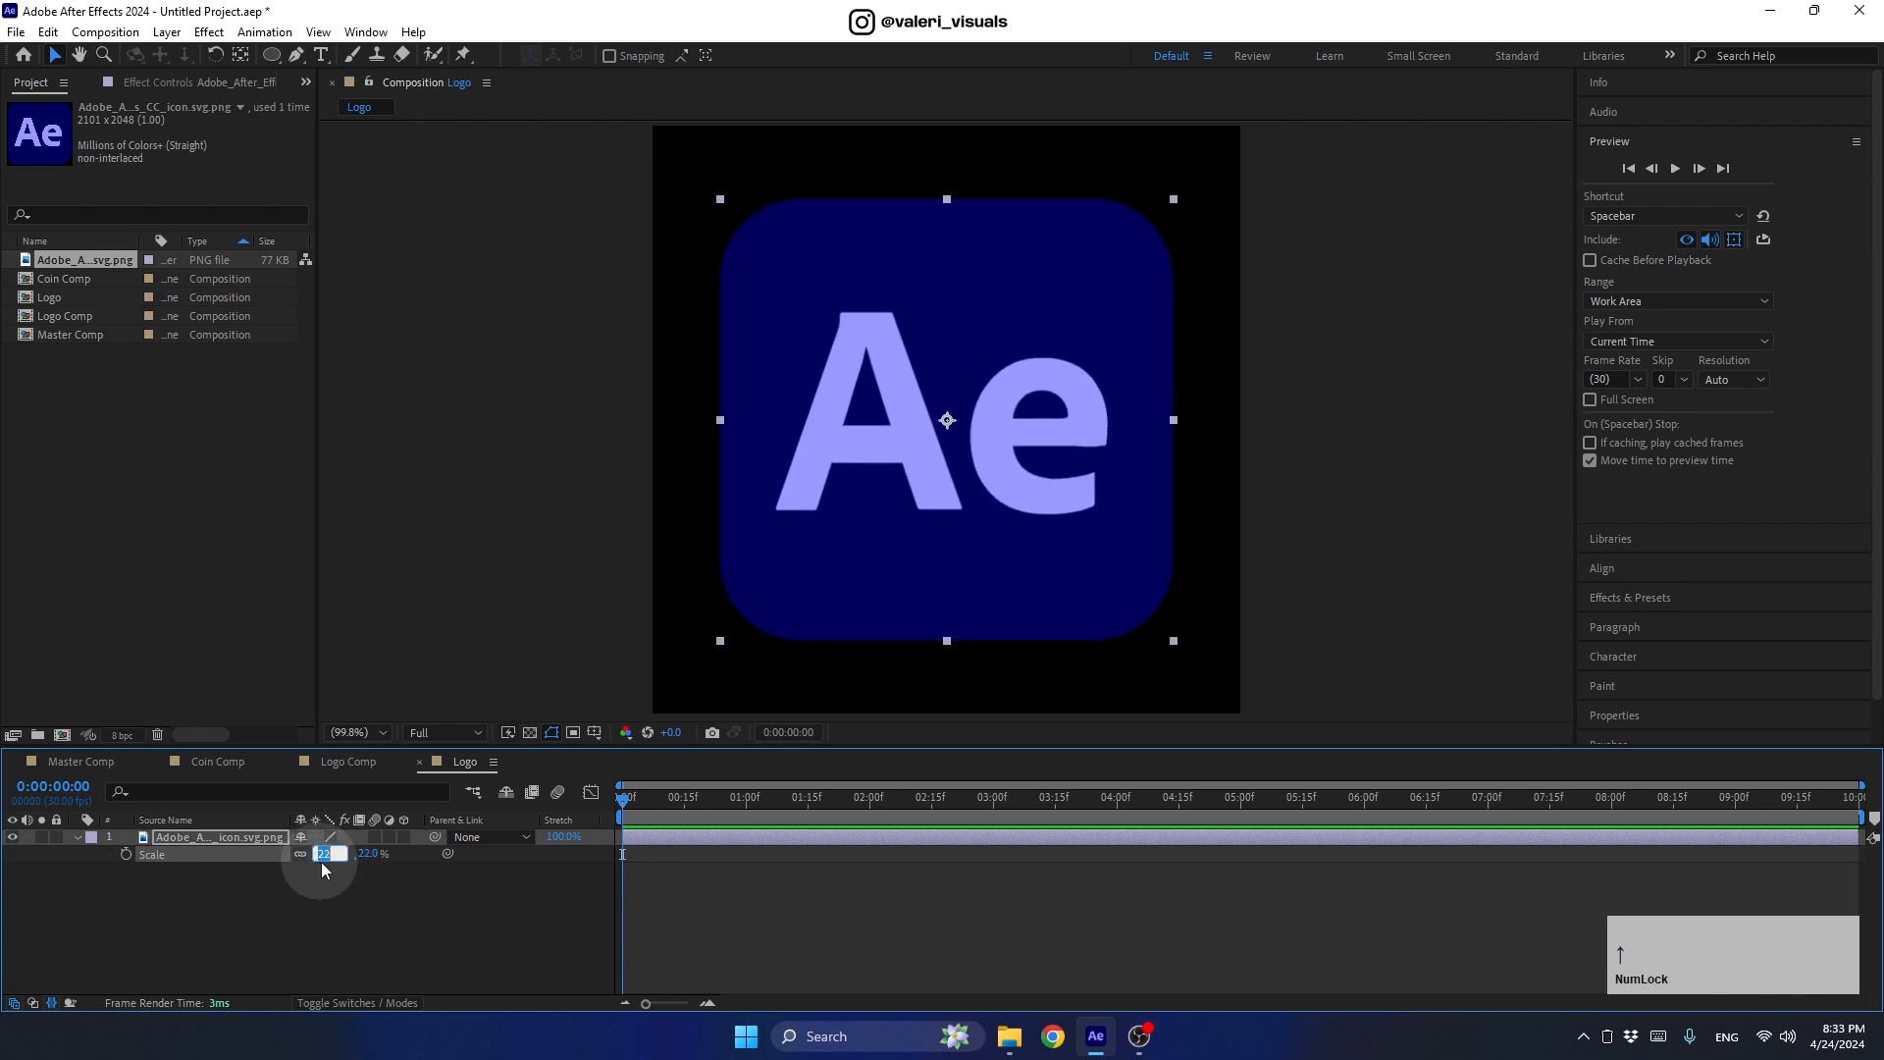
{"action": "key", "text": "Down"}
{"action": "key", "text": "Down"}
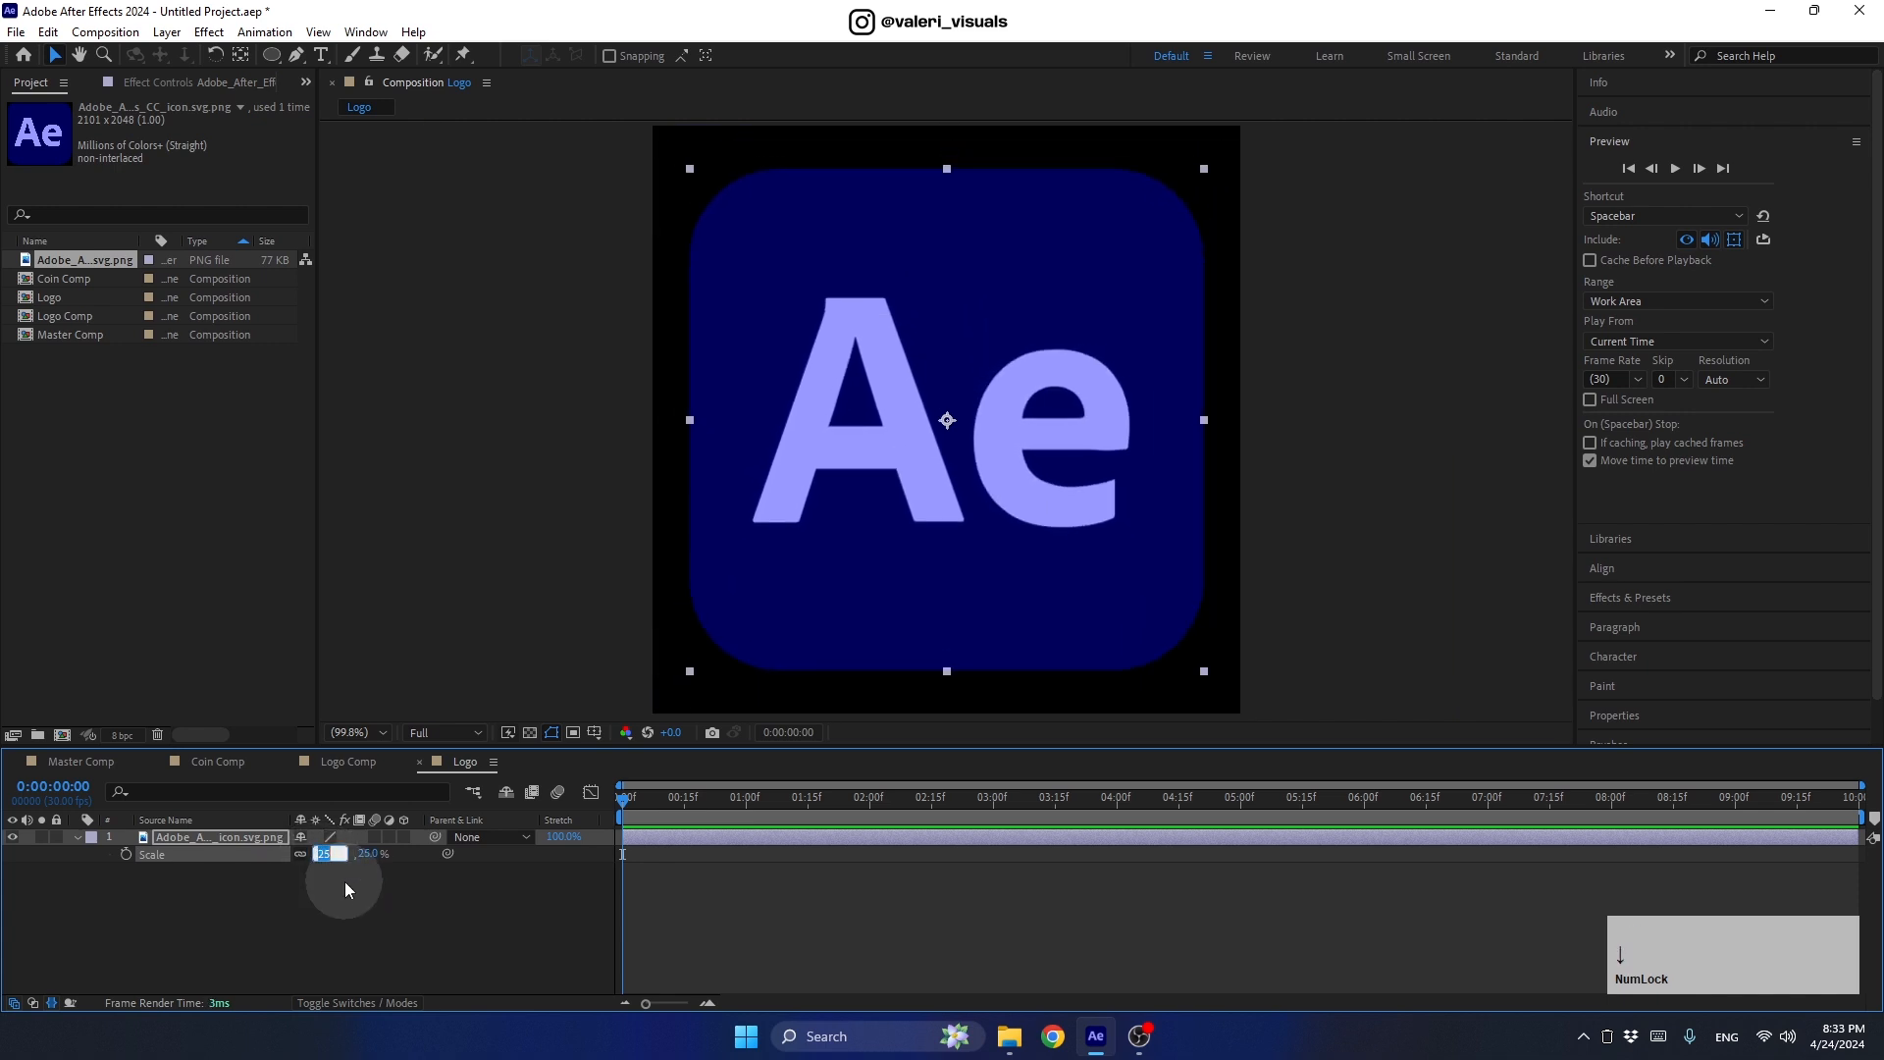
{"action": "left_click", "coordinate": [98, 870]}
Step: Open the Logo Comp timeline and add the Logo composition to it as a layer
{"action": "left_click", "coordinate": [345, 762]}
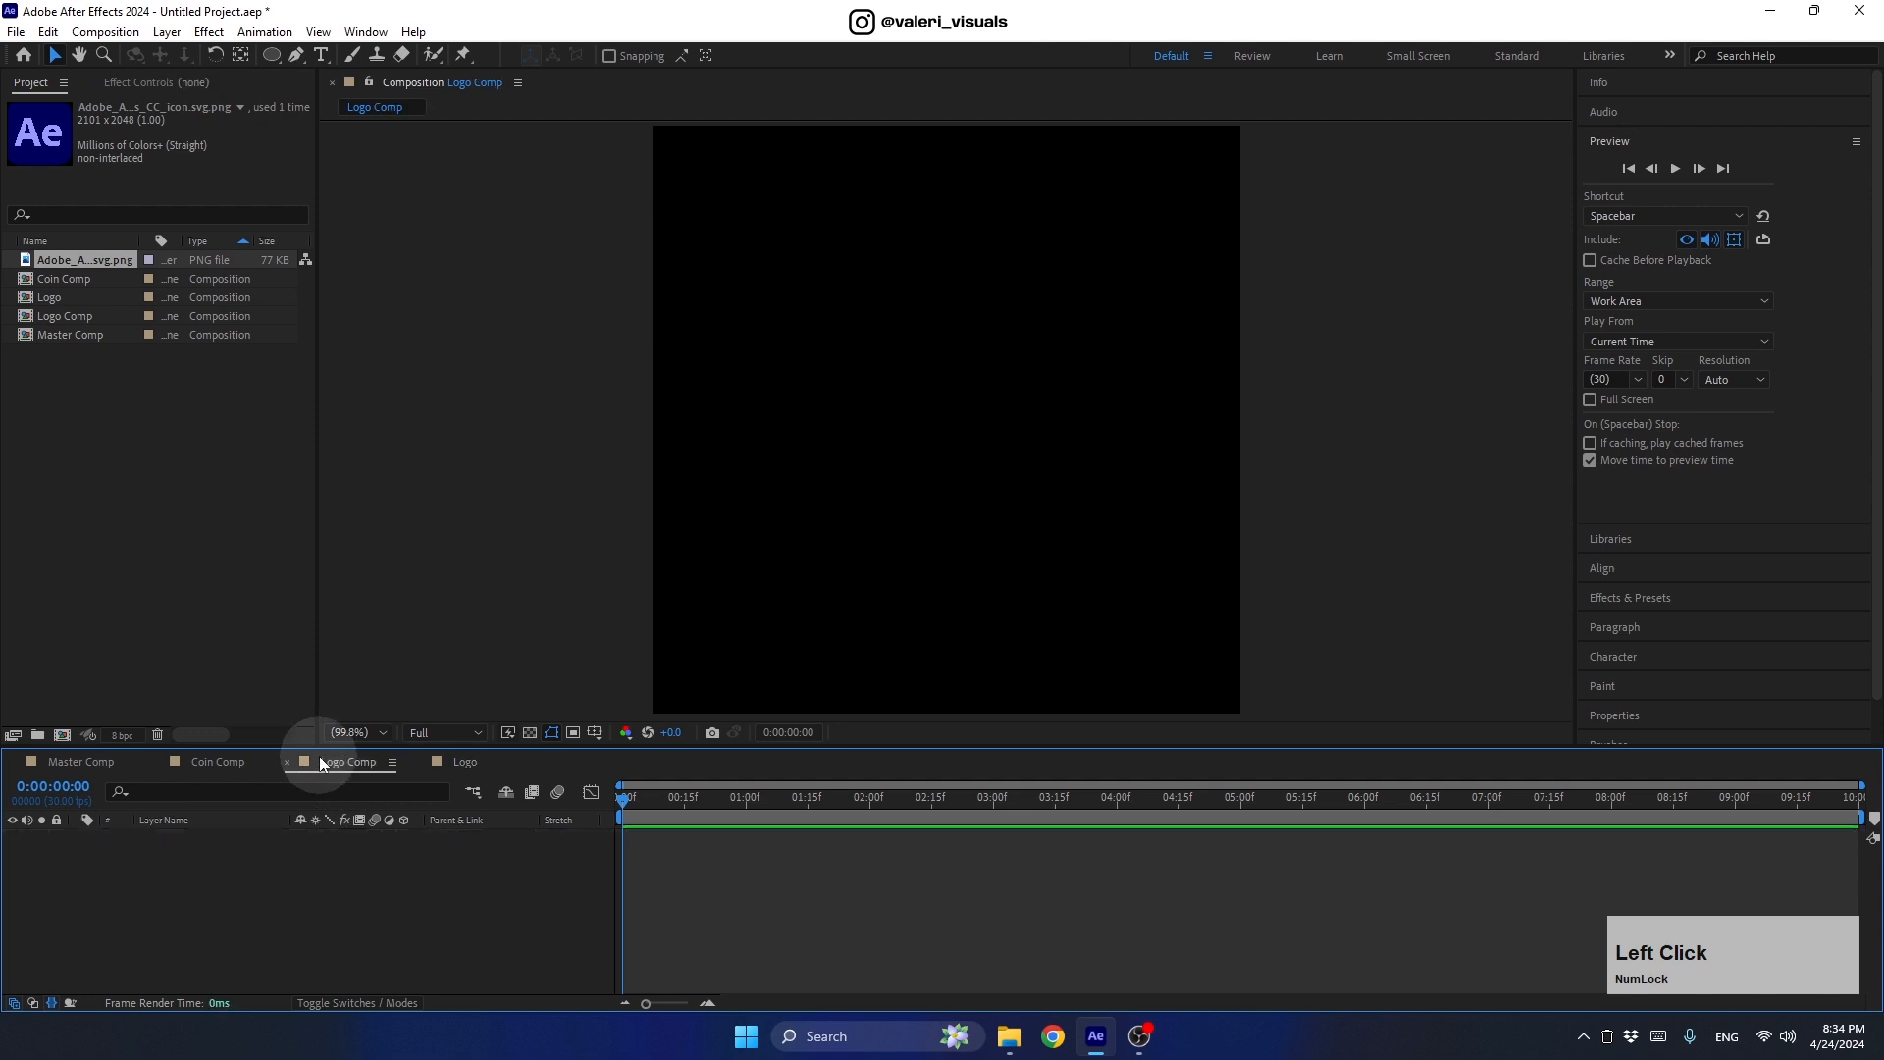
{"action": "left_click_drag", "start_coordinate": [49, 298], "coordinate": [197, 879]}
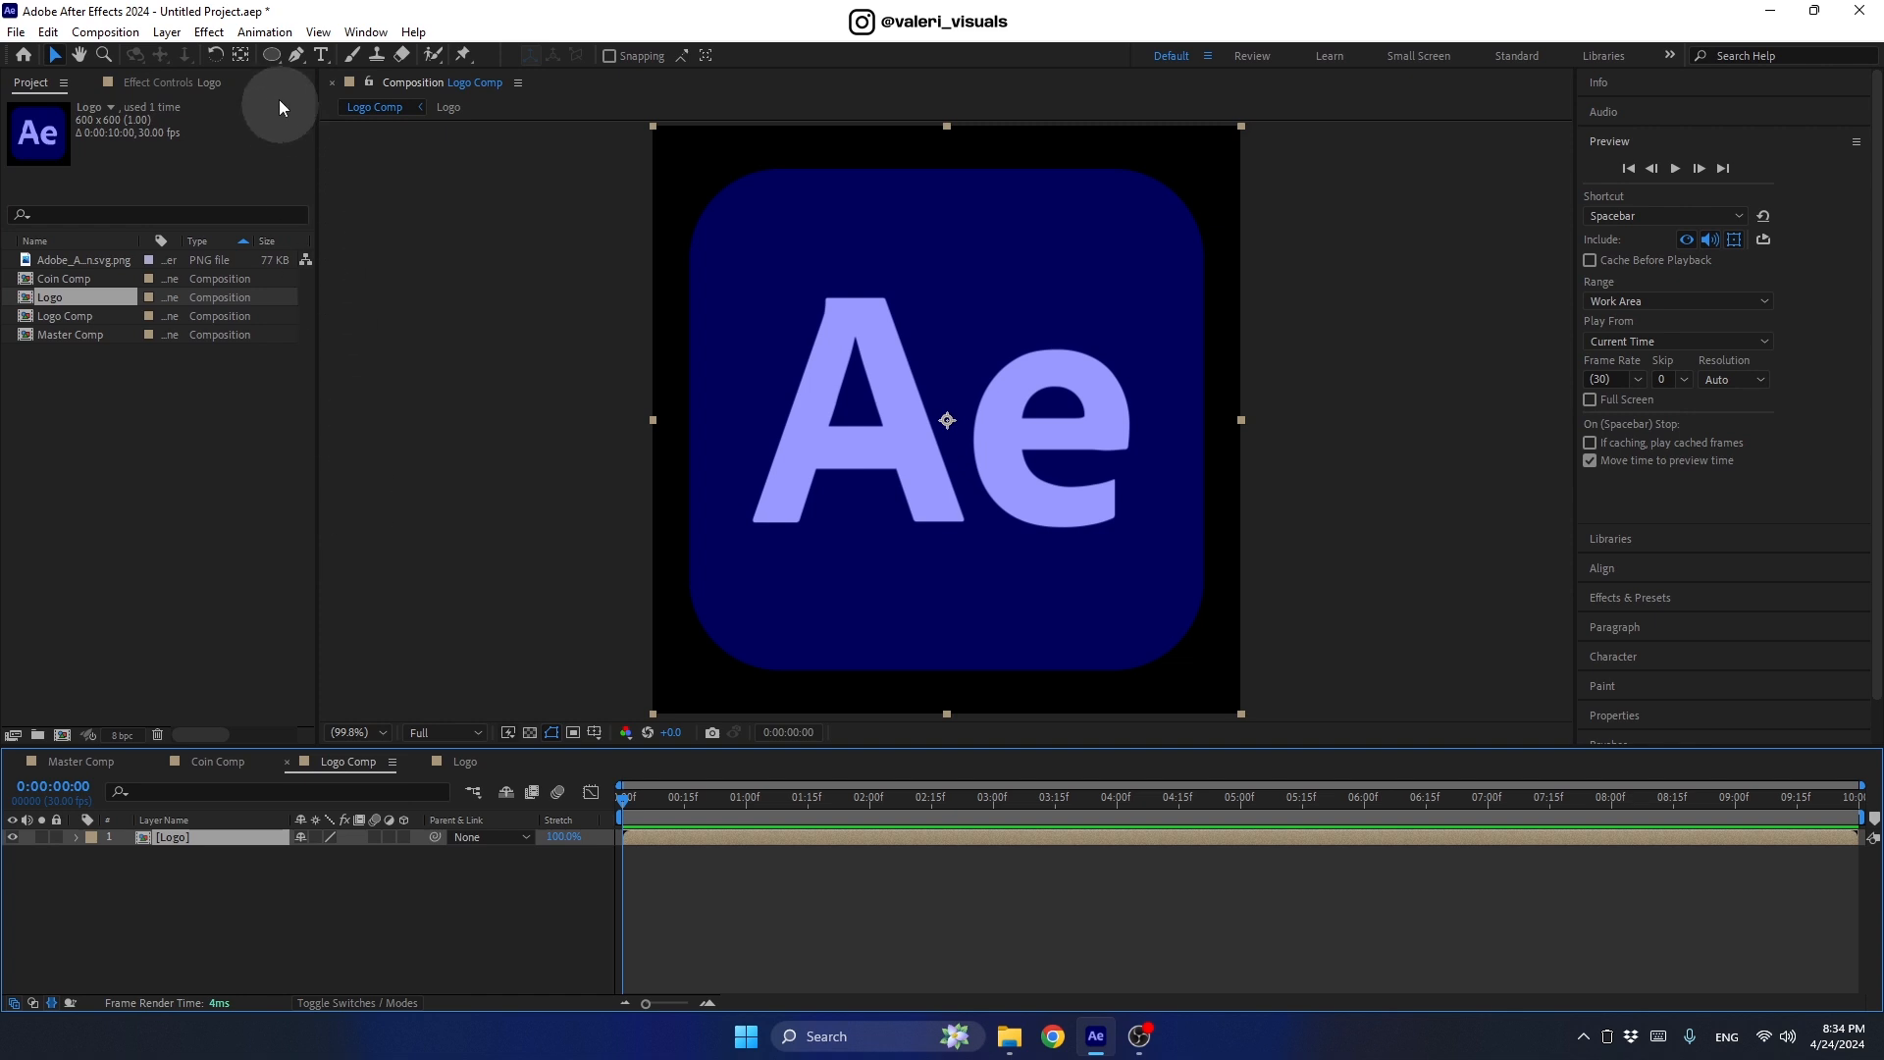
Step: Ready the Rectangle tool with no layer selected and a solid fill sampled from the logo's light purple letters
{"action": "left_click", "coordinate": [272, 55]}
{"action": "left_click", "coordinate": [350, 67]}
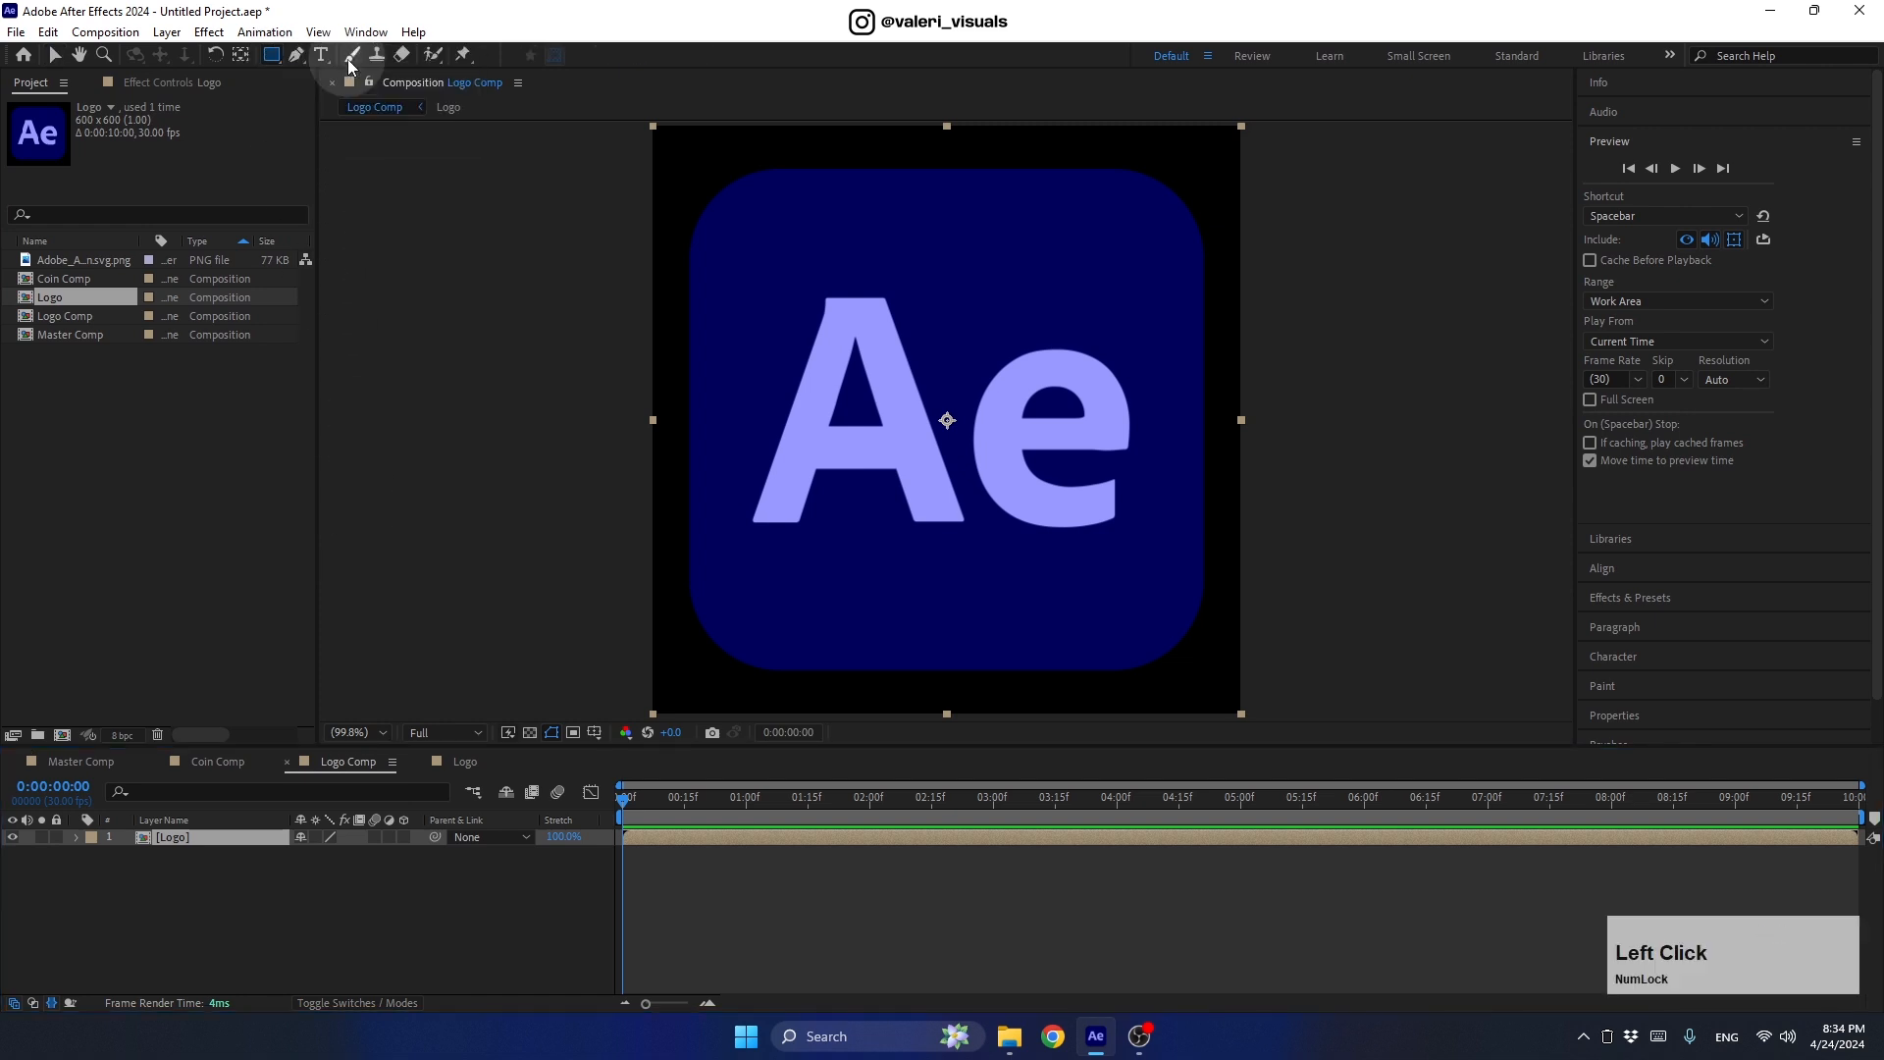
{"action": "left_click", "coordinate": [244, 905]}
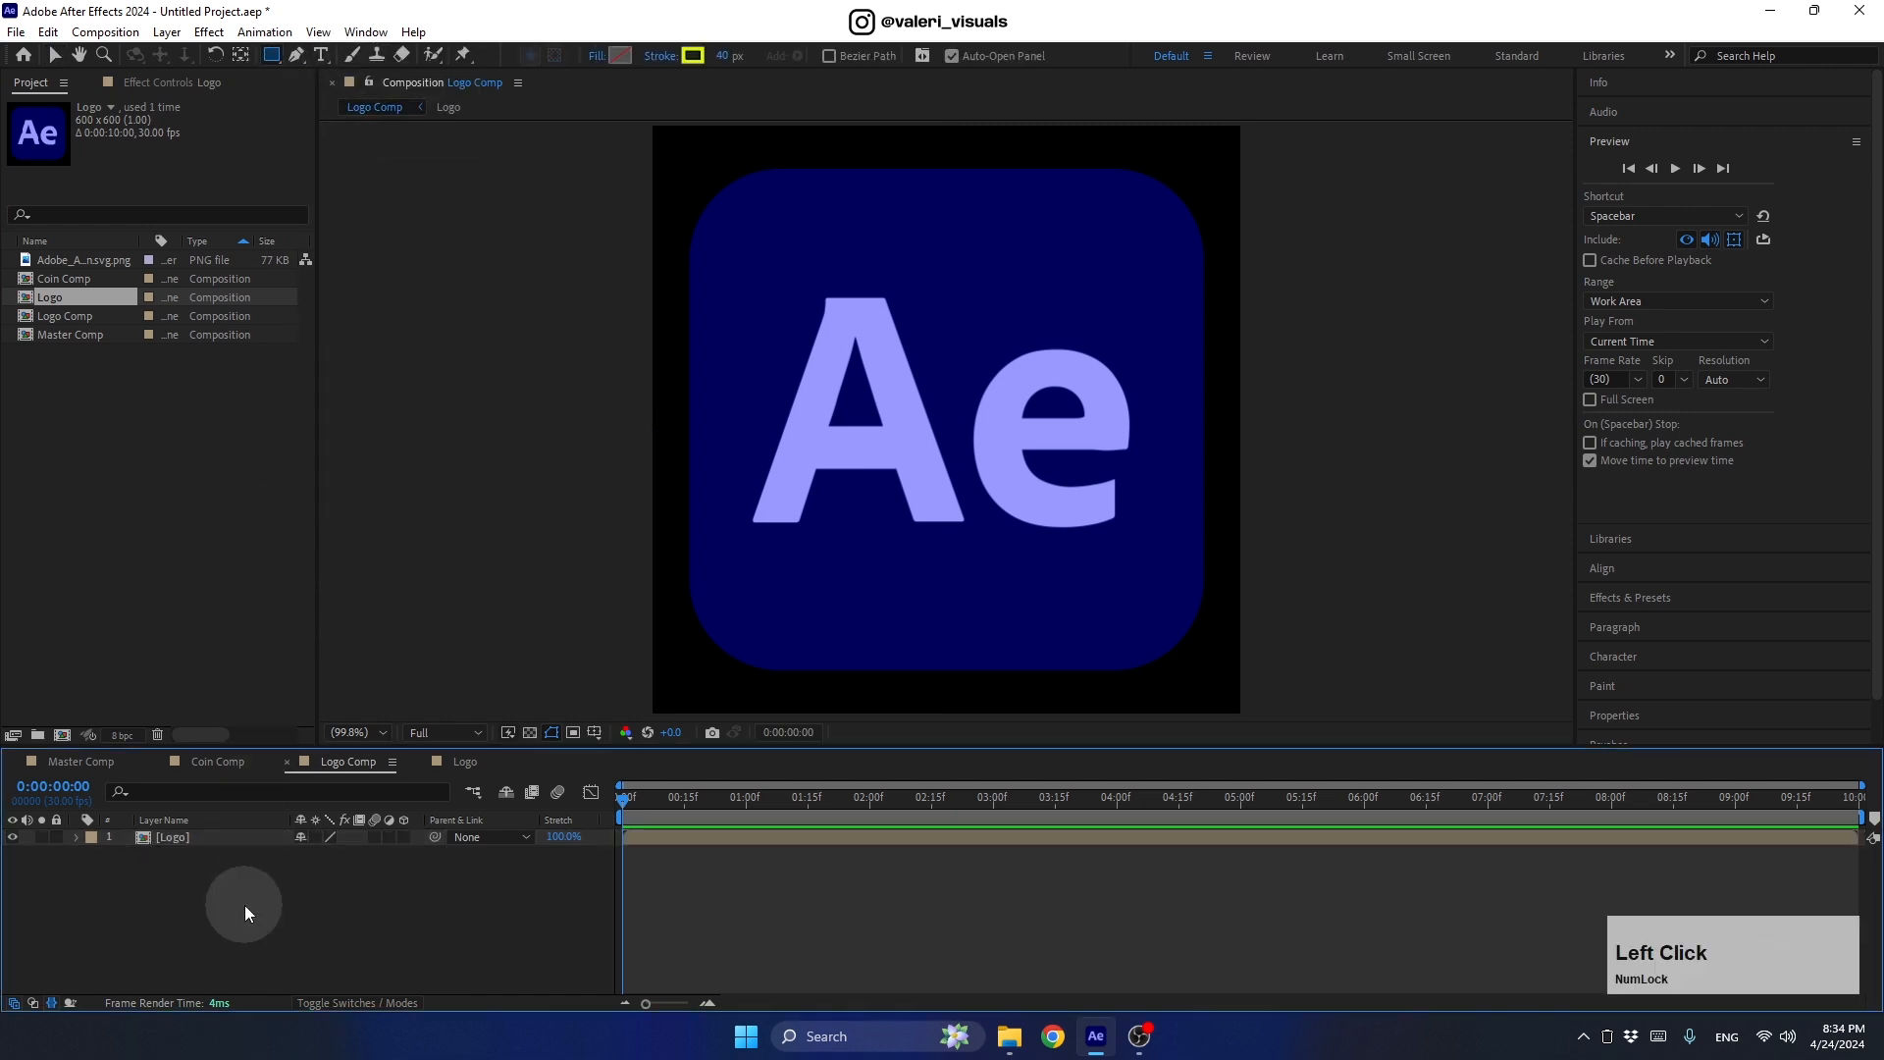
{"action": "left_click", "coordinate": [594, 56]}
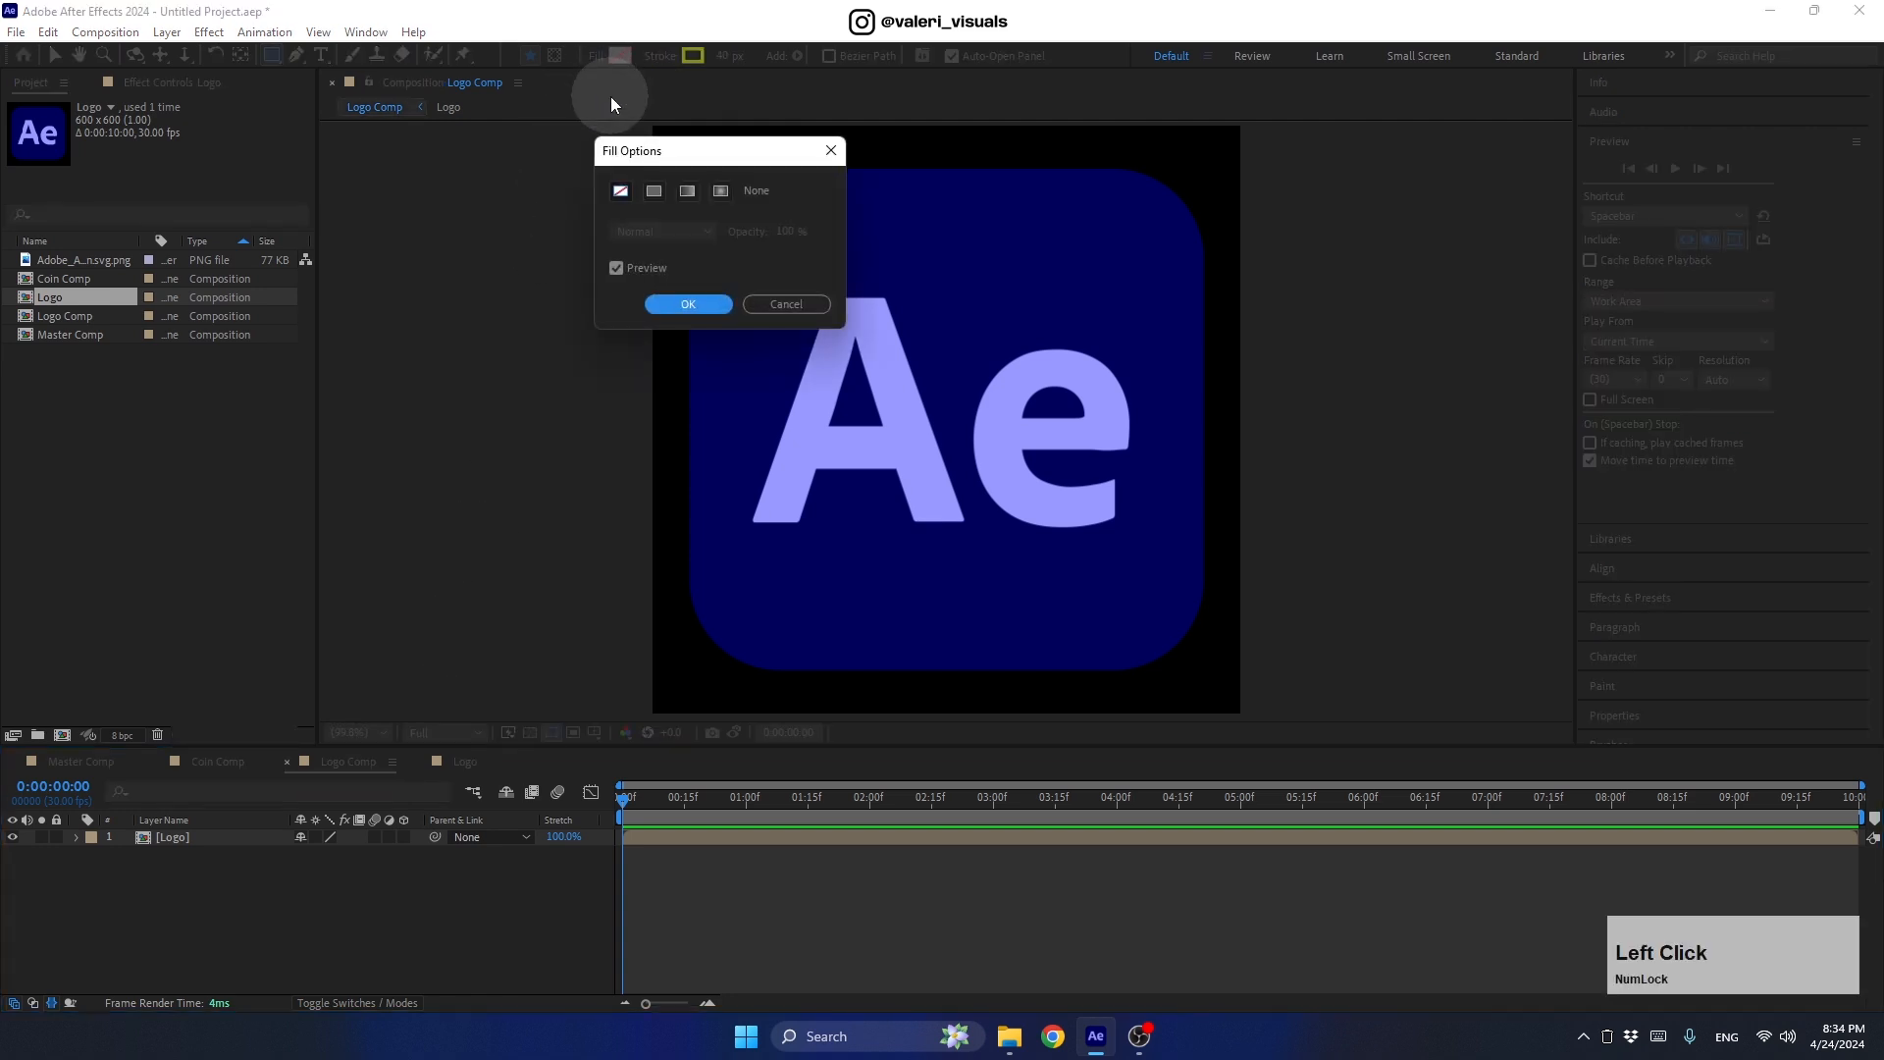
{"action": "left_click", "coordinate": [654, 191]}
{"action": "left_click", "coordinate": [688, 304]}
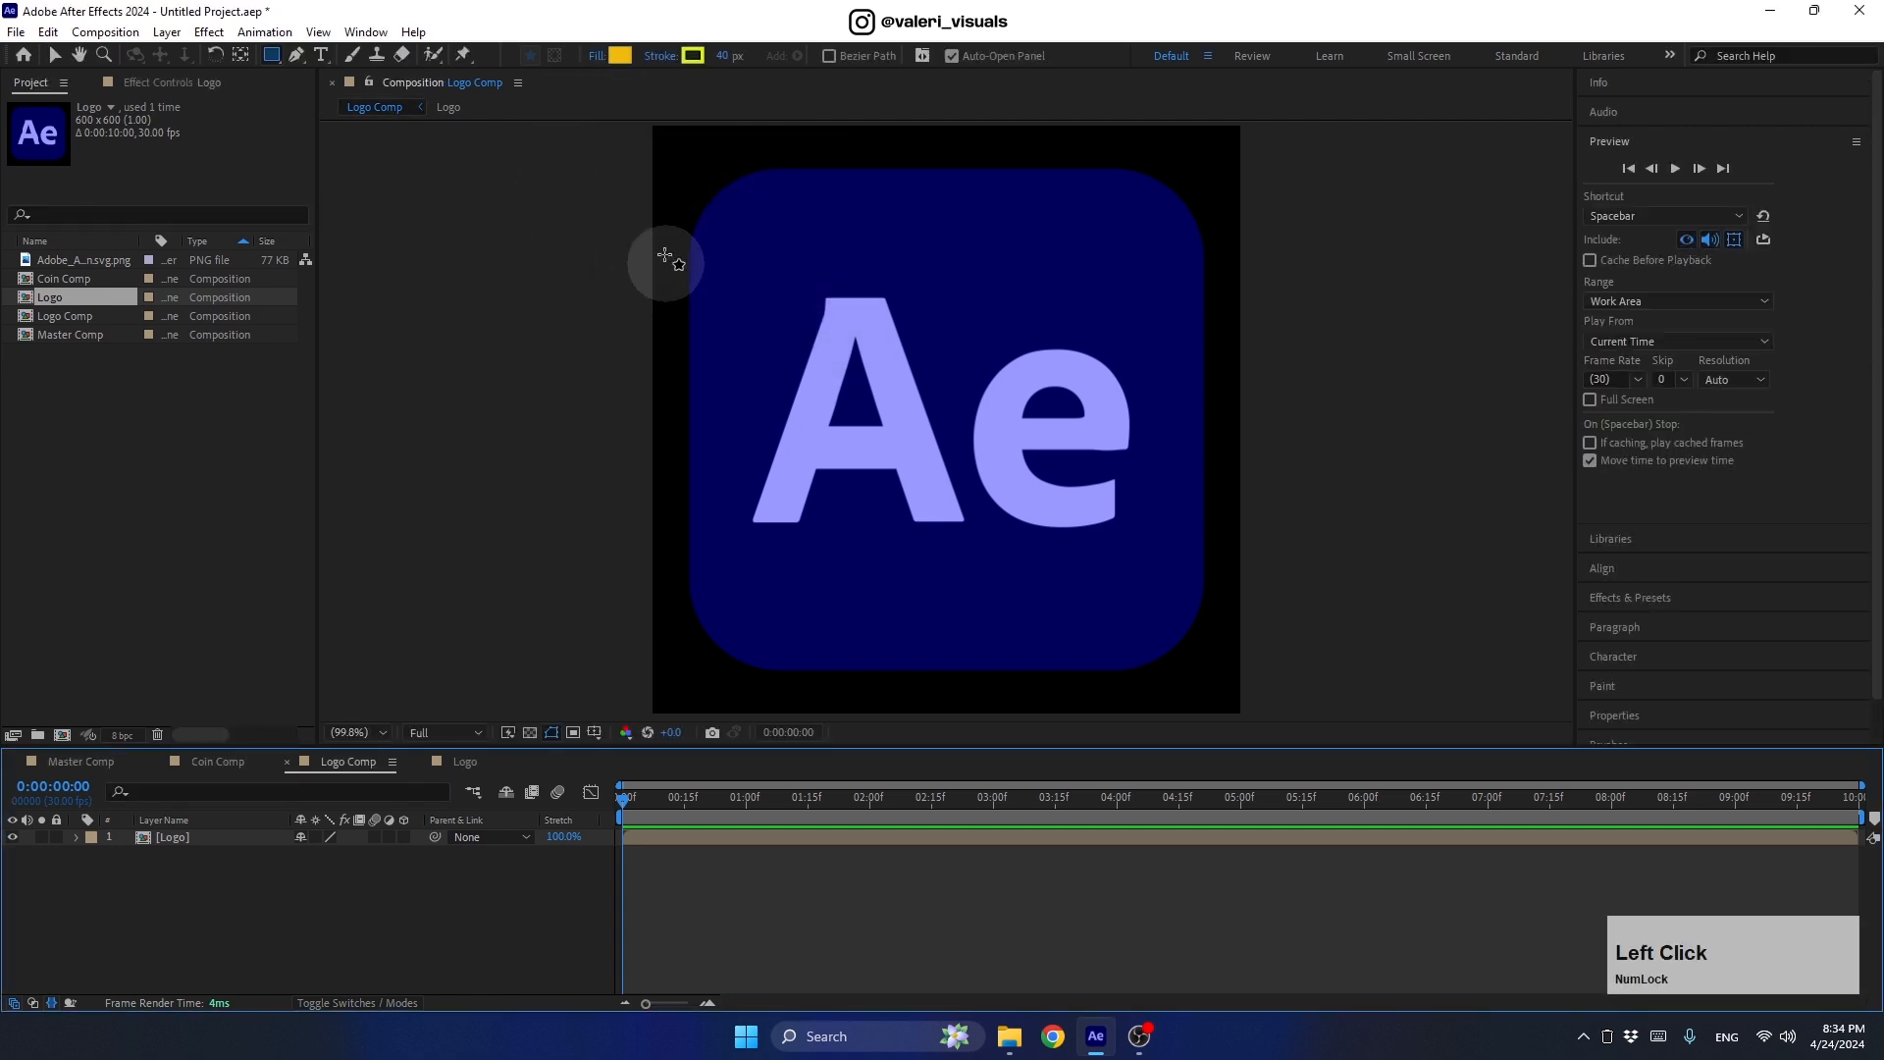
{"action": "left_click", "coordinate": [620, 55]}
{"action": "left_click", "coordinate": [580, 396]}
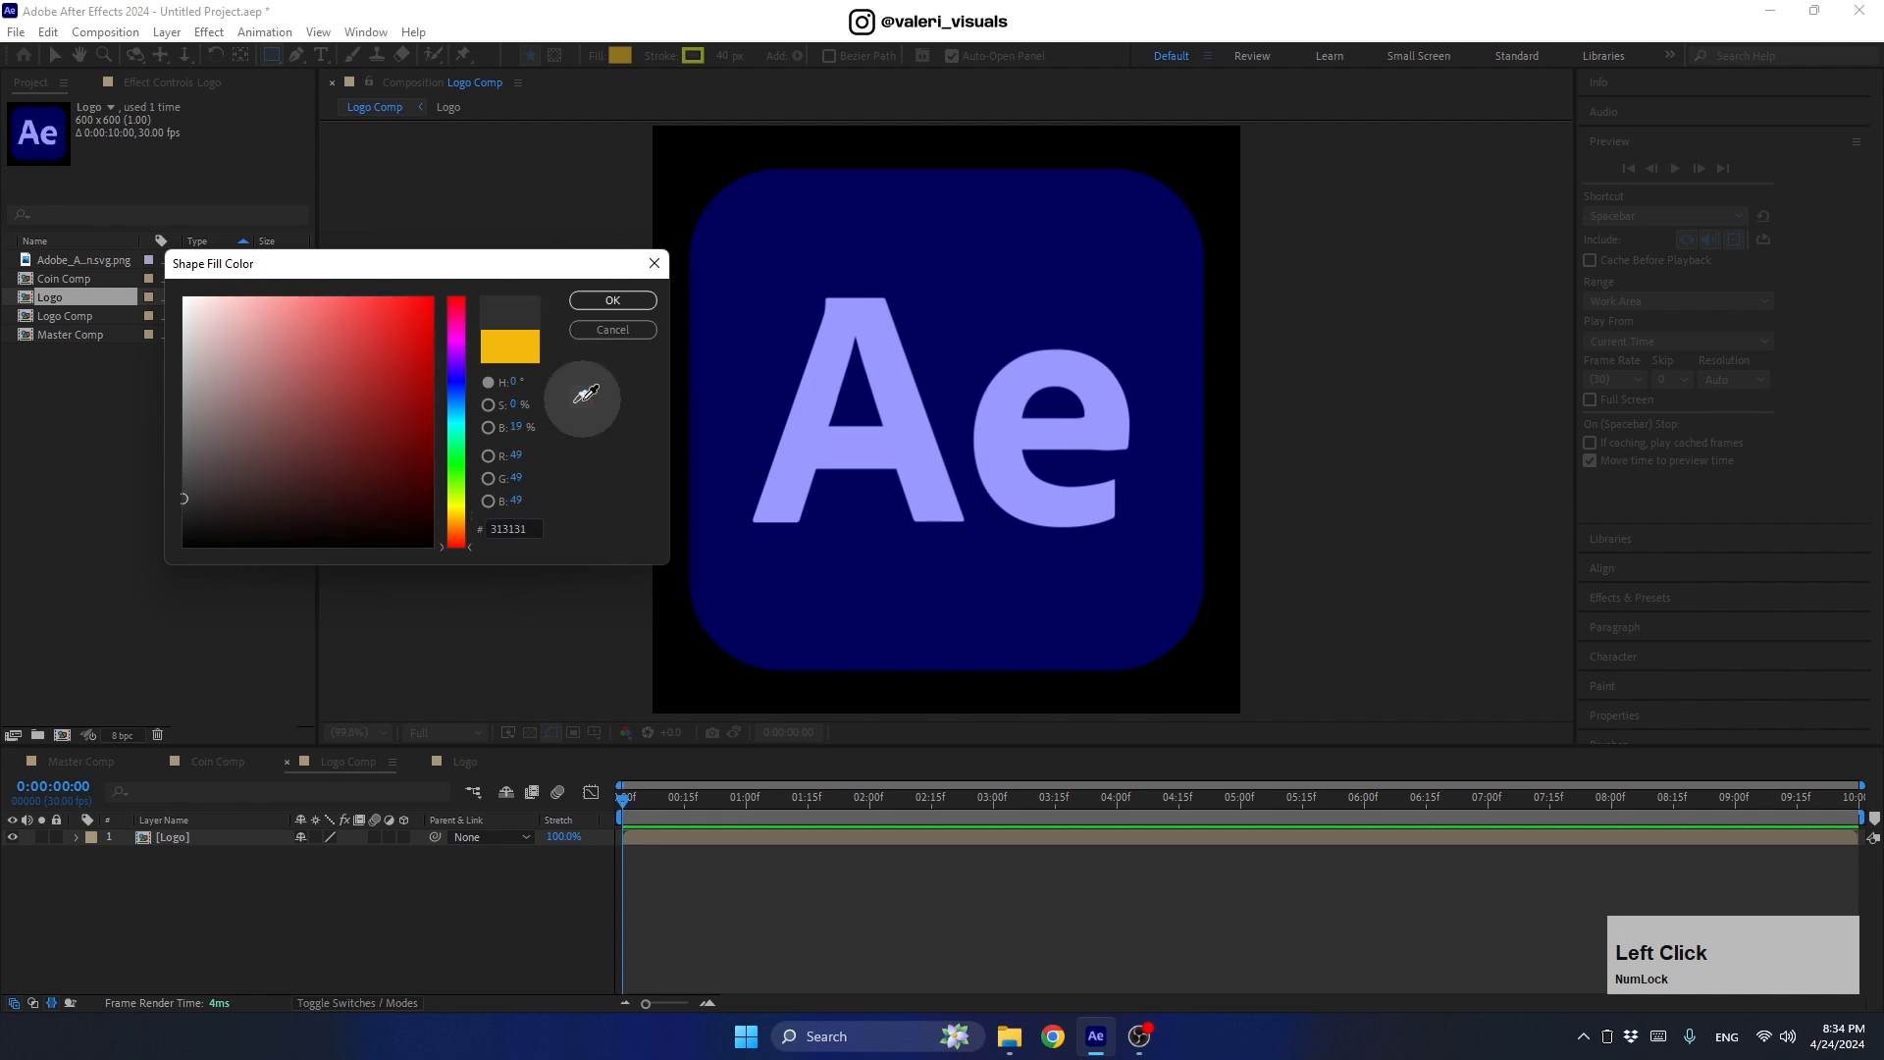
{"action": "left_click", "coordinate": [777, 416]}
{"action": "left_click", "coordinate": [612, 300]}
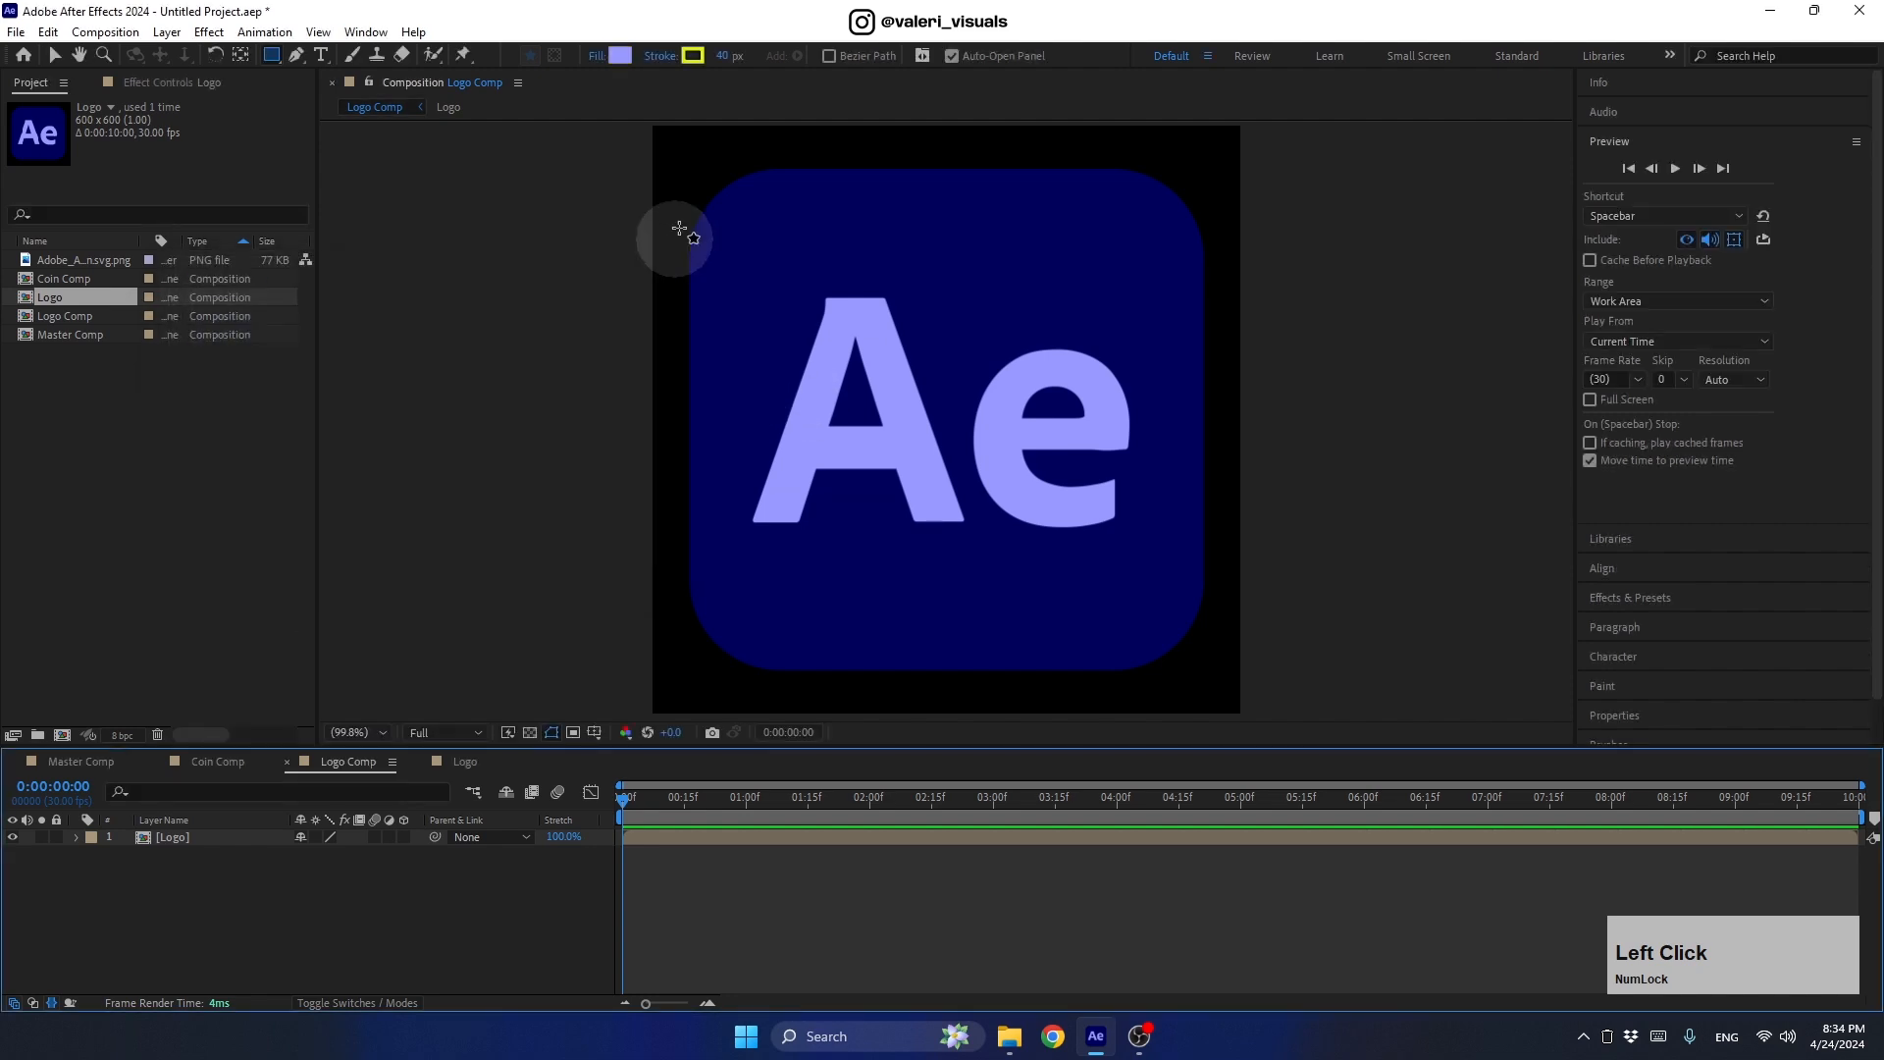
Step: Set the shape stroke to None and create a rectangle shape layer that fills the composition
{"action": "left_click", "coordinate": [659, 56]}
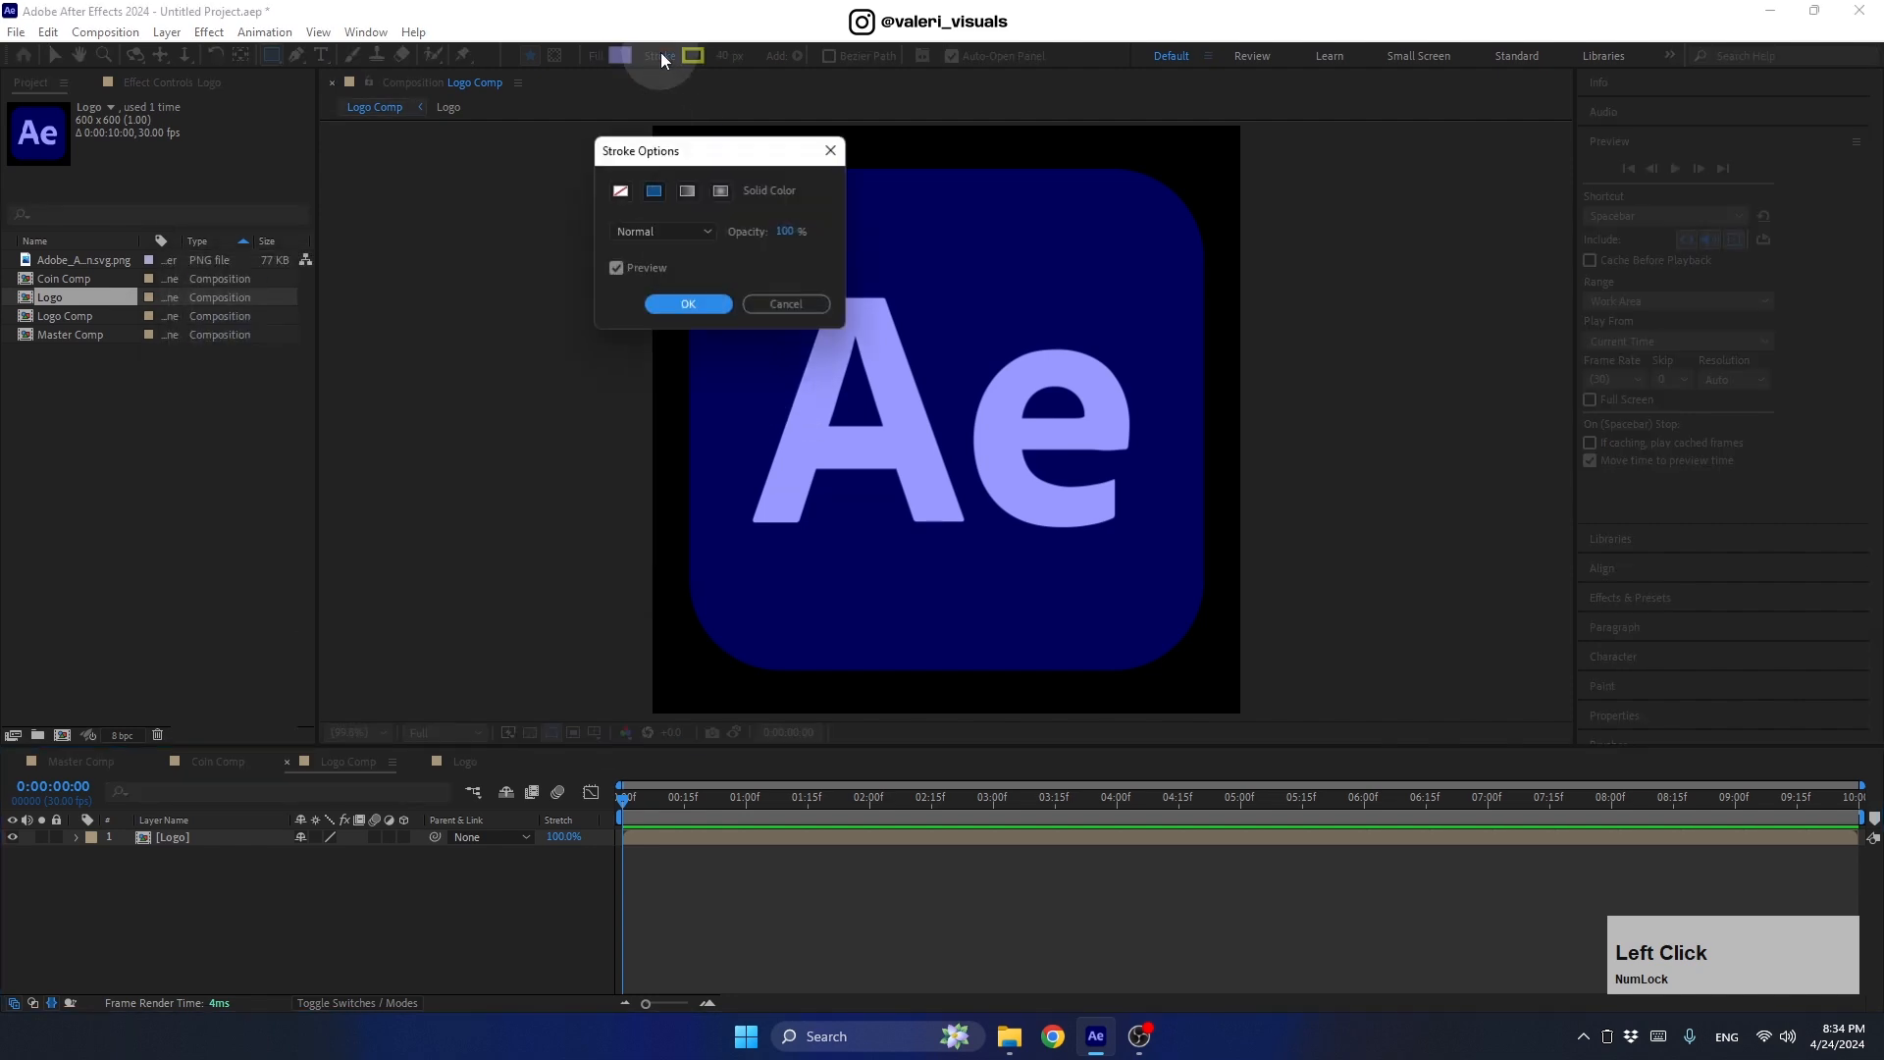
{"action": "left_click", "coordinate": [633, 198]}
{"action": "left_click", "coordinate": [687, 305]}
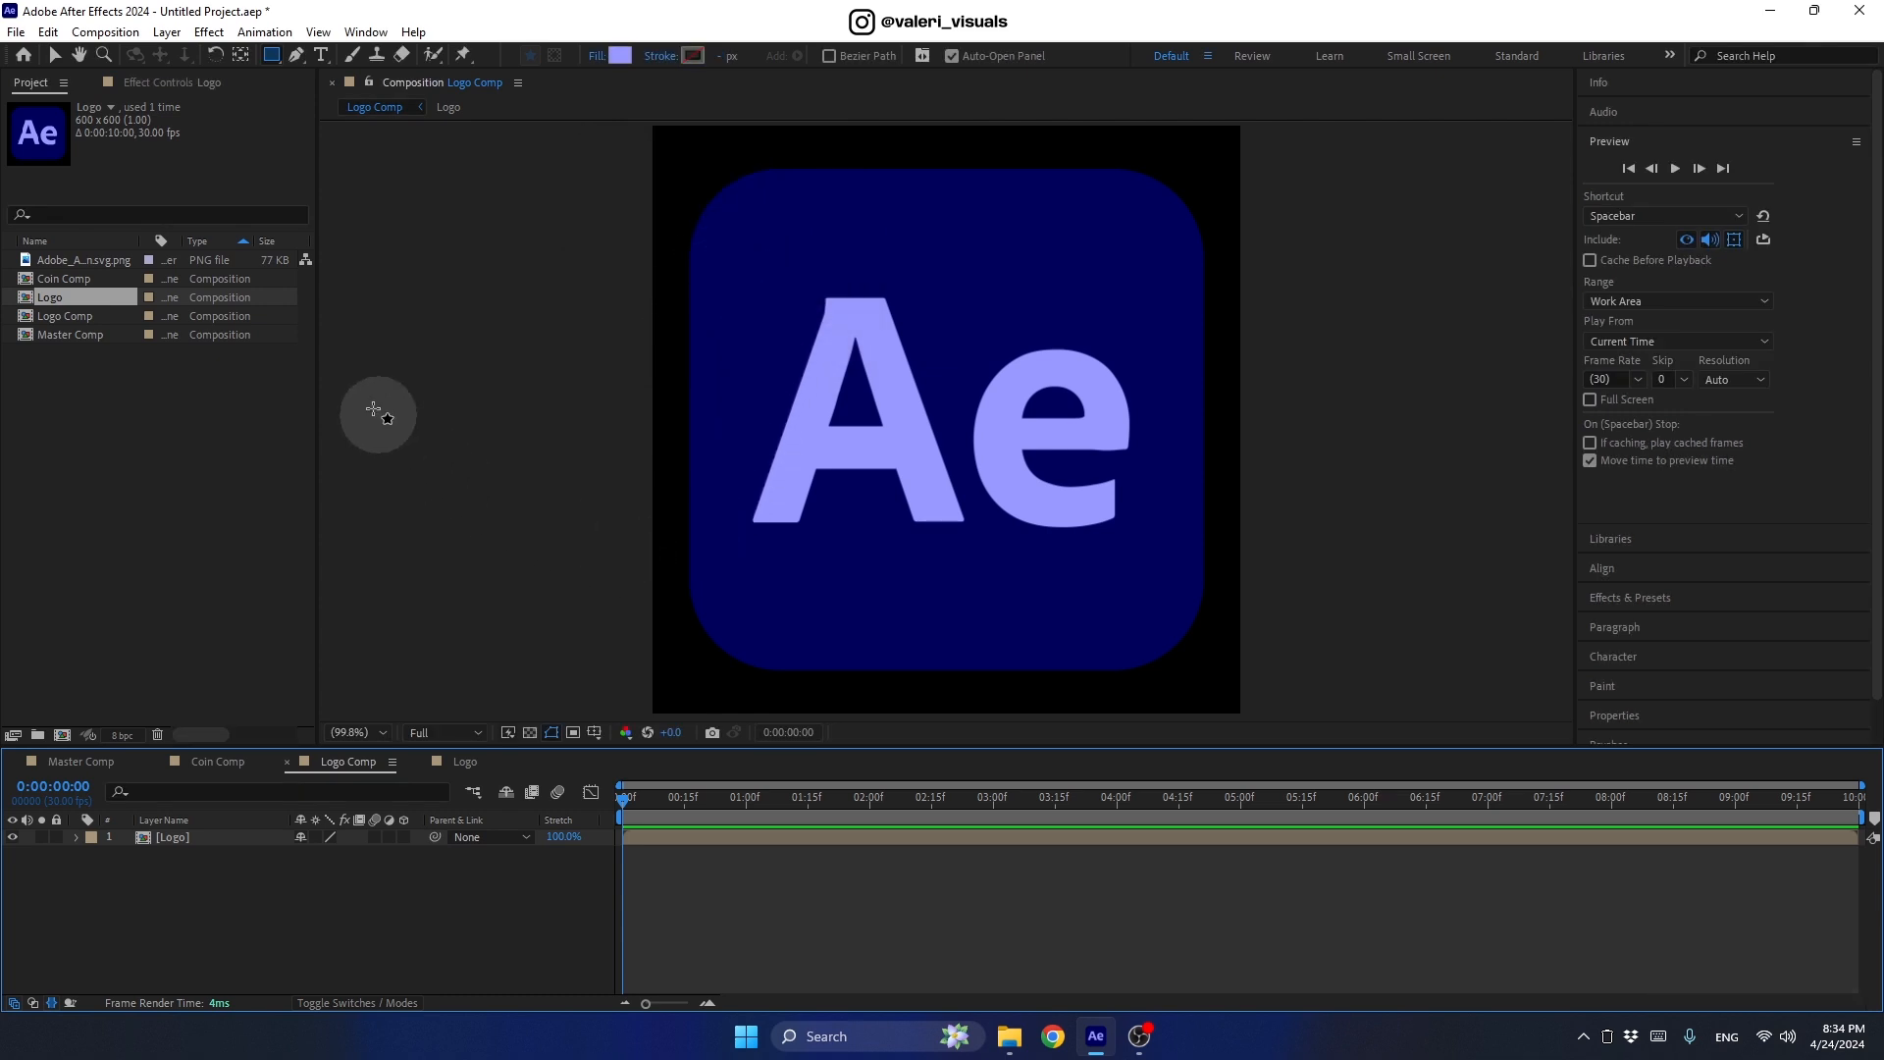
{"action": "double_click", "coordinate": [271, 55]}
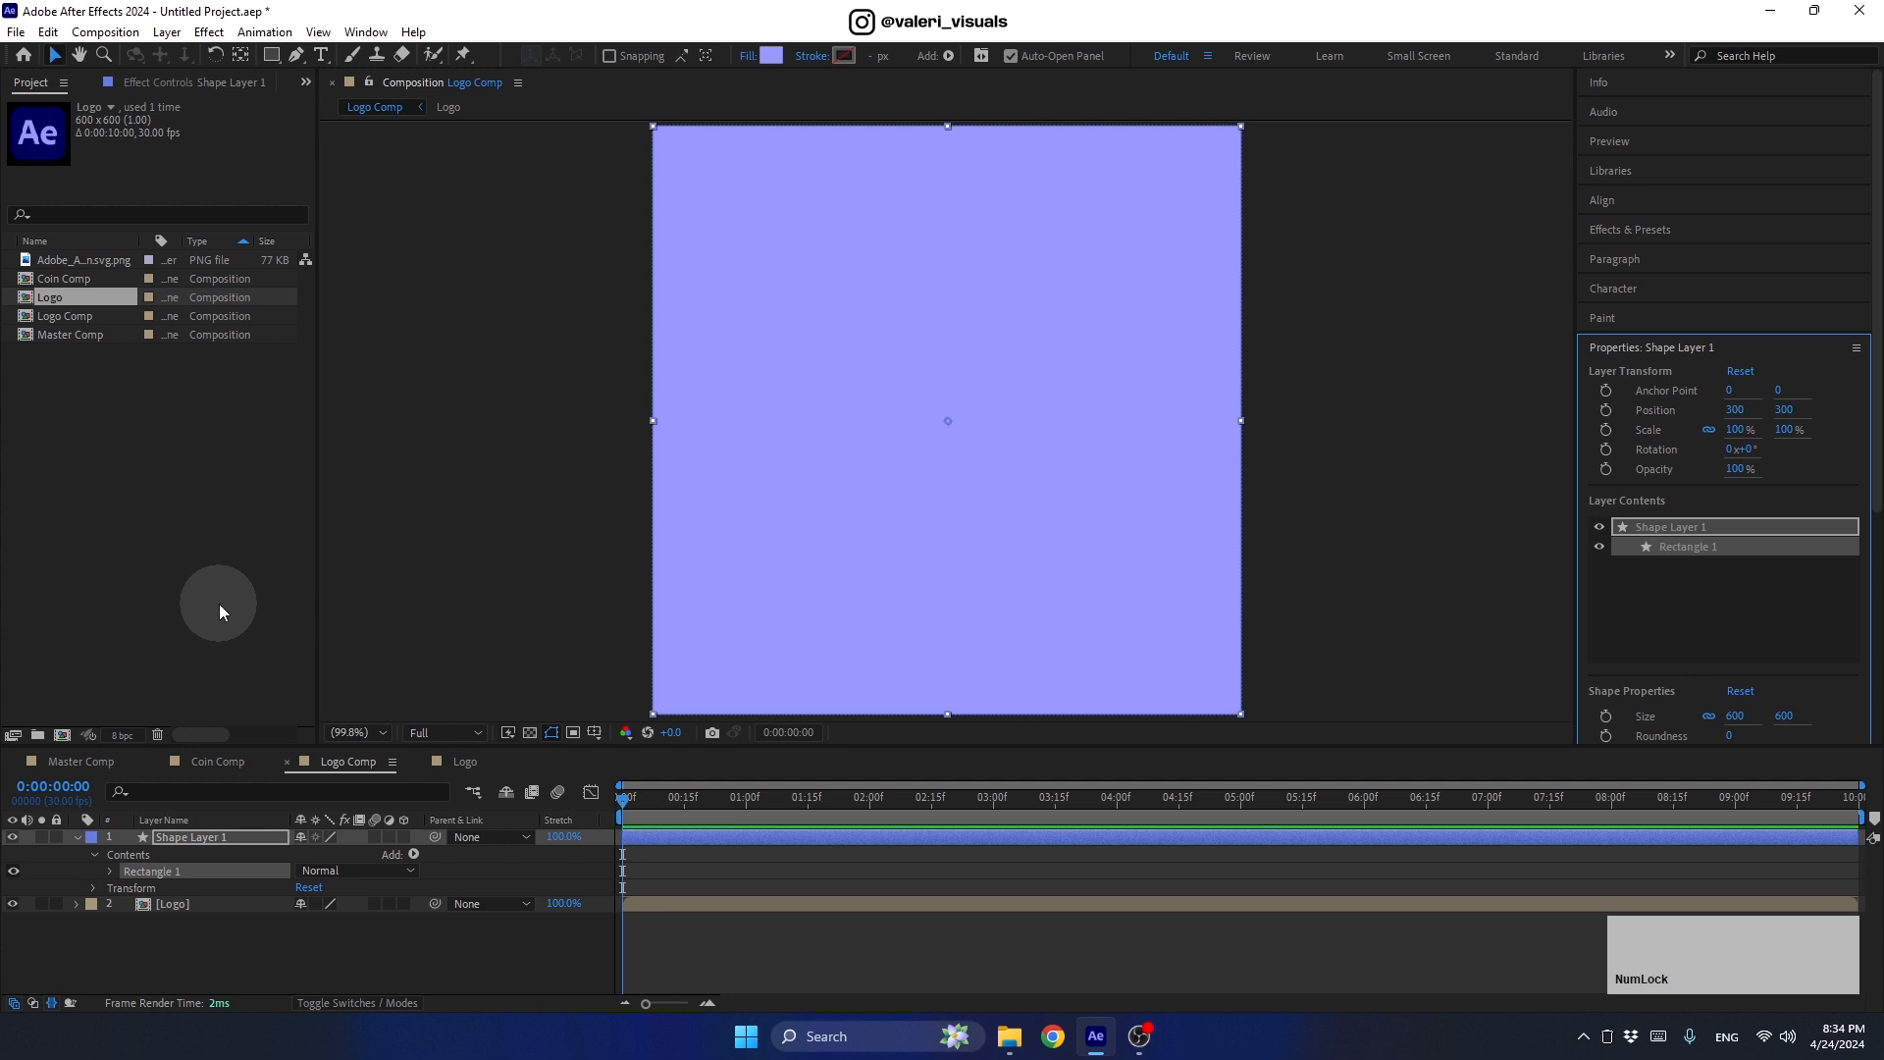
Step: Move the rectangle shape layer below the Logo layer and round its corners to about 91
{"action": "left_click_drag", "start_coordinate": [164, 839], "coordinate": [163, 948]}
{"action": "left_click", "coordinate": [107, 888]}
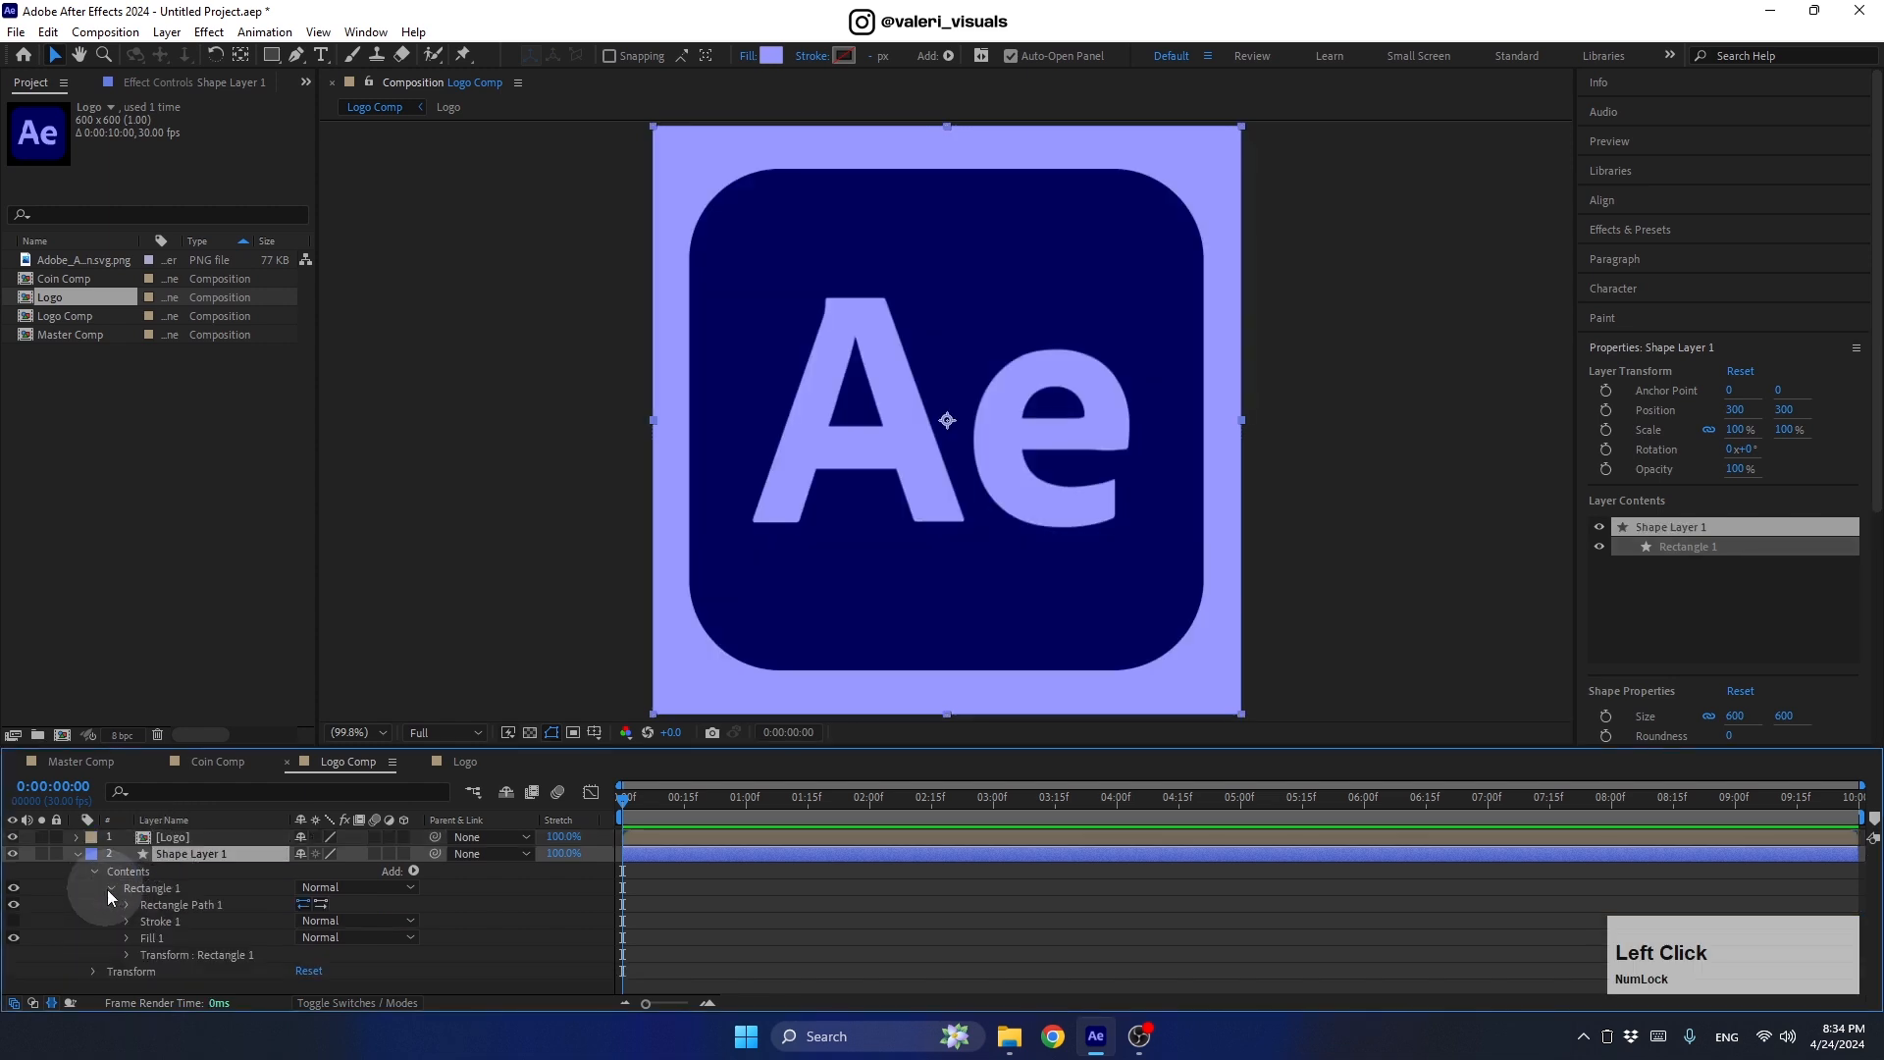
{"action": "left_click", "coordinate": [127, 904]}
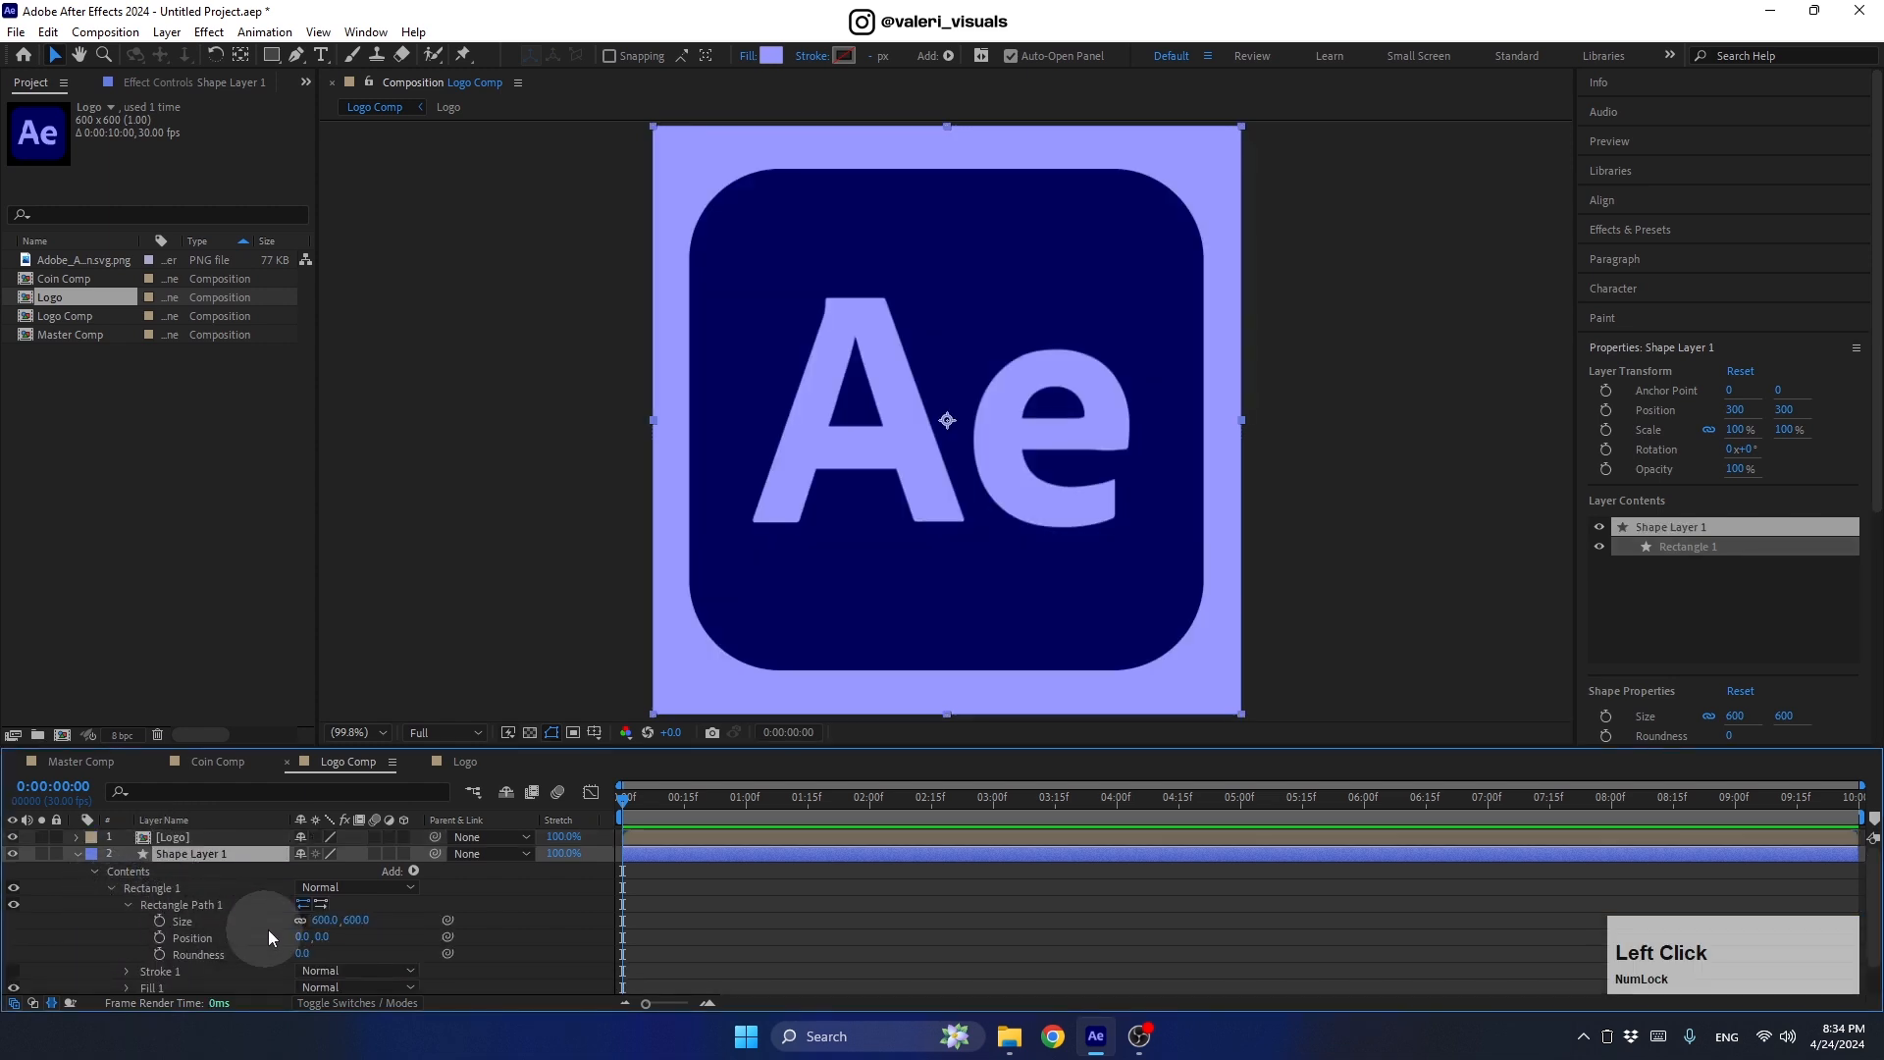
{"action": "left_click_drag", "start_coordinate": [299, 952], "coordinate": [383, 944]}
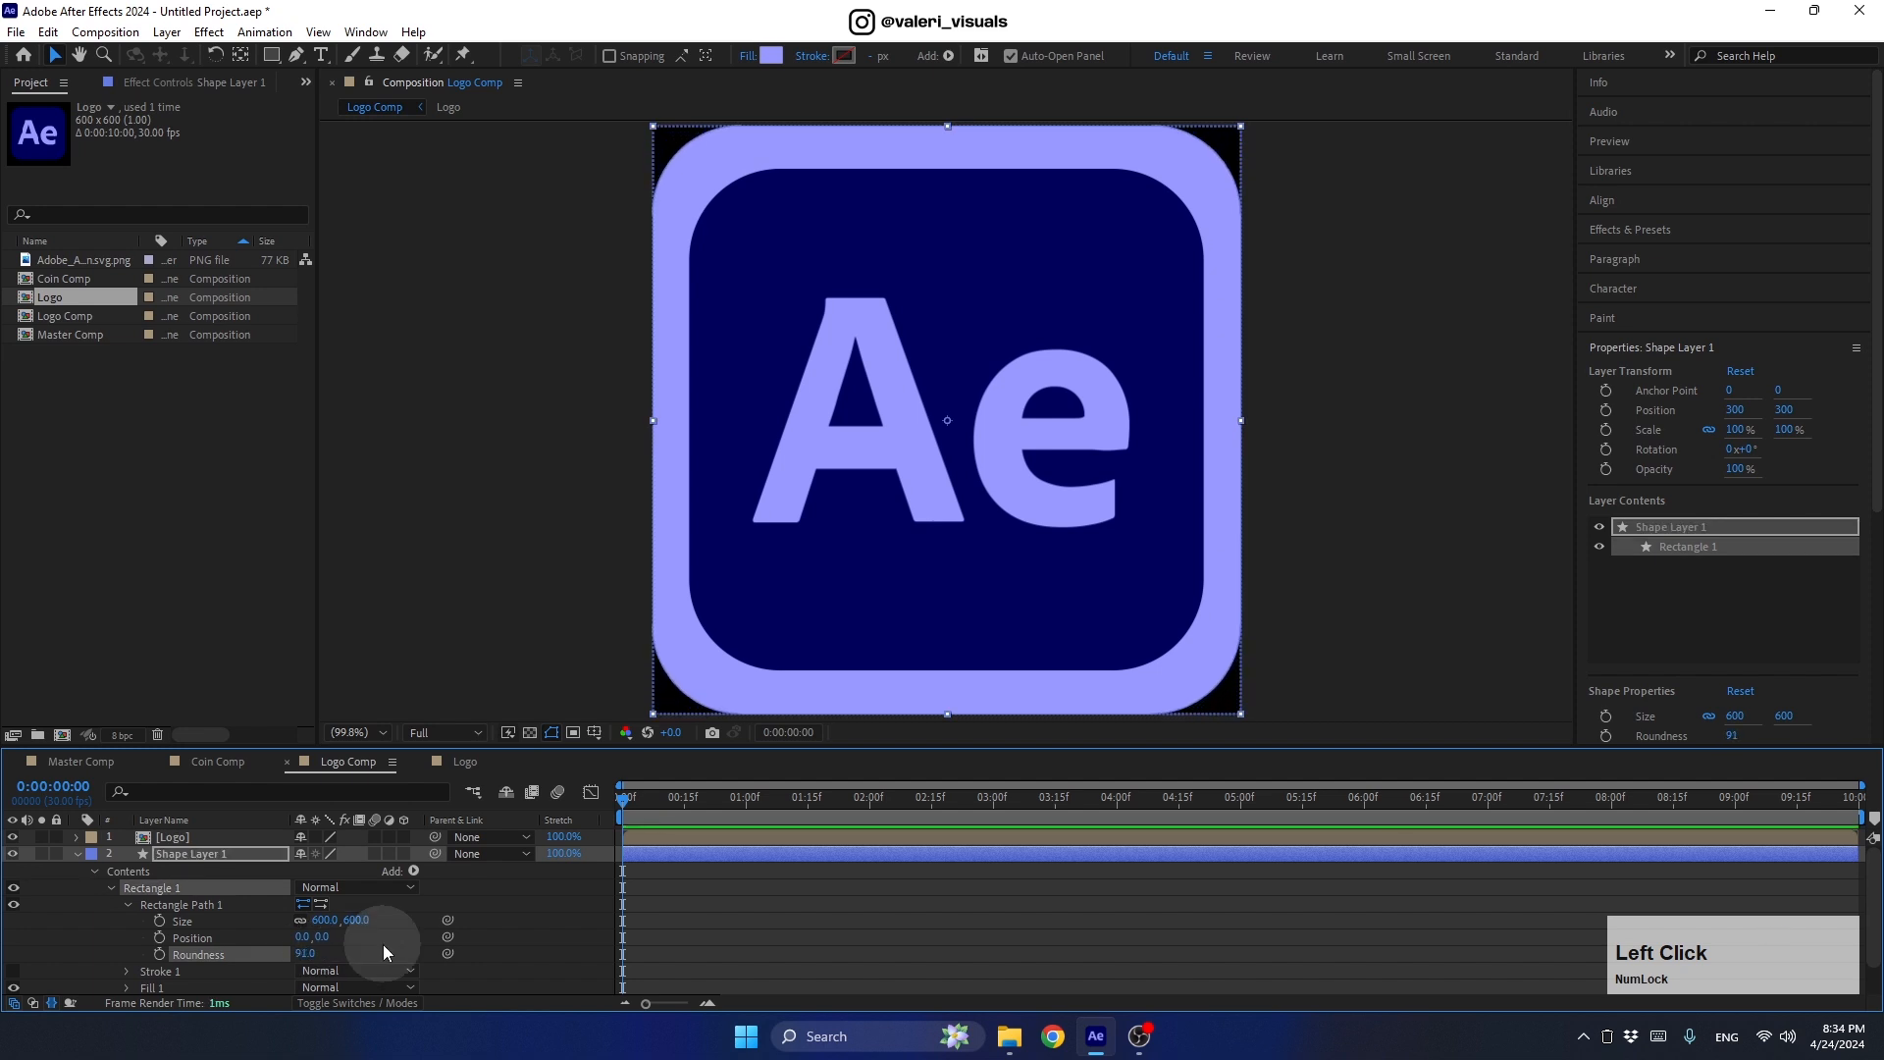
Step: Set the rectangle path's size to 500 by 500 and its roundness to 90
{"action": "left_click", "coordinate": [324, 920]}
{"action": "type", "text": "5"}
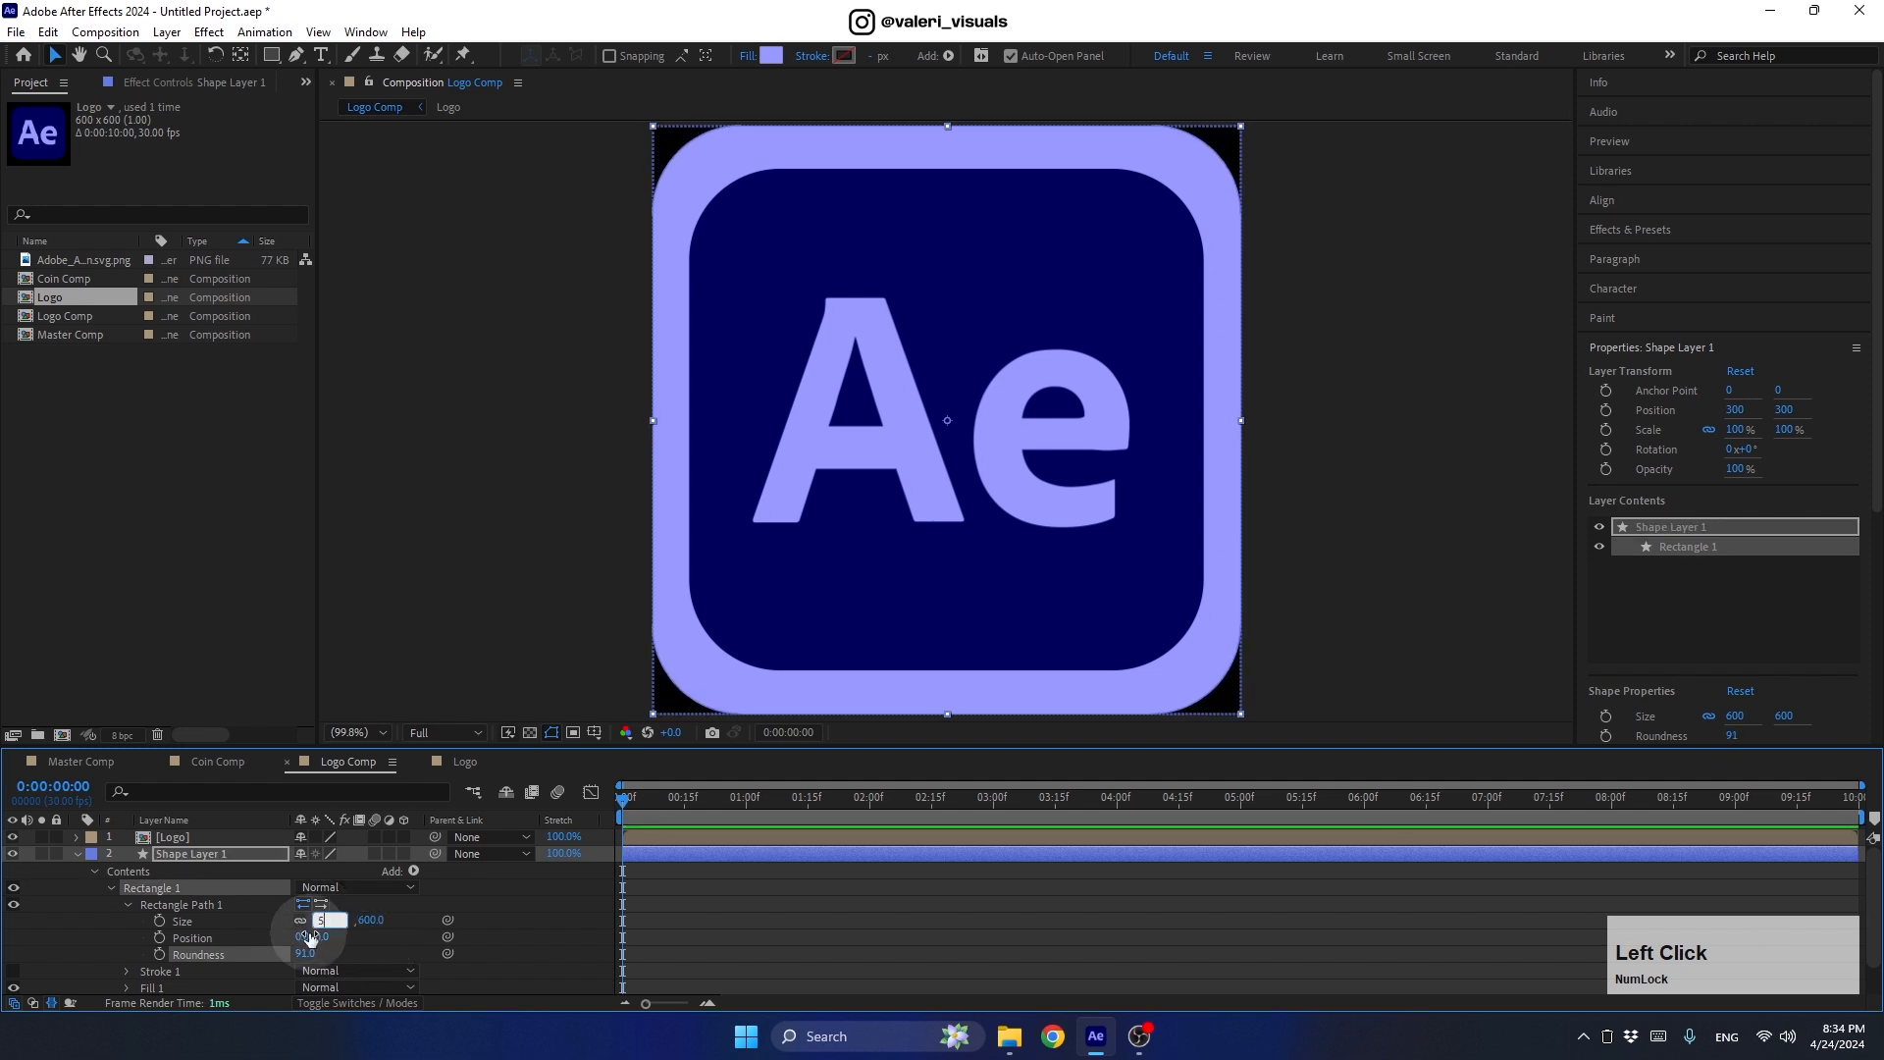
{"action": "type", "text": "00"}
{"action": "key", "text": "Return"}
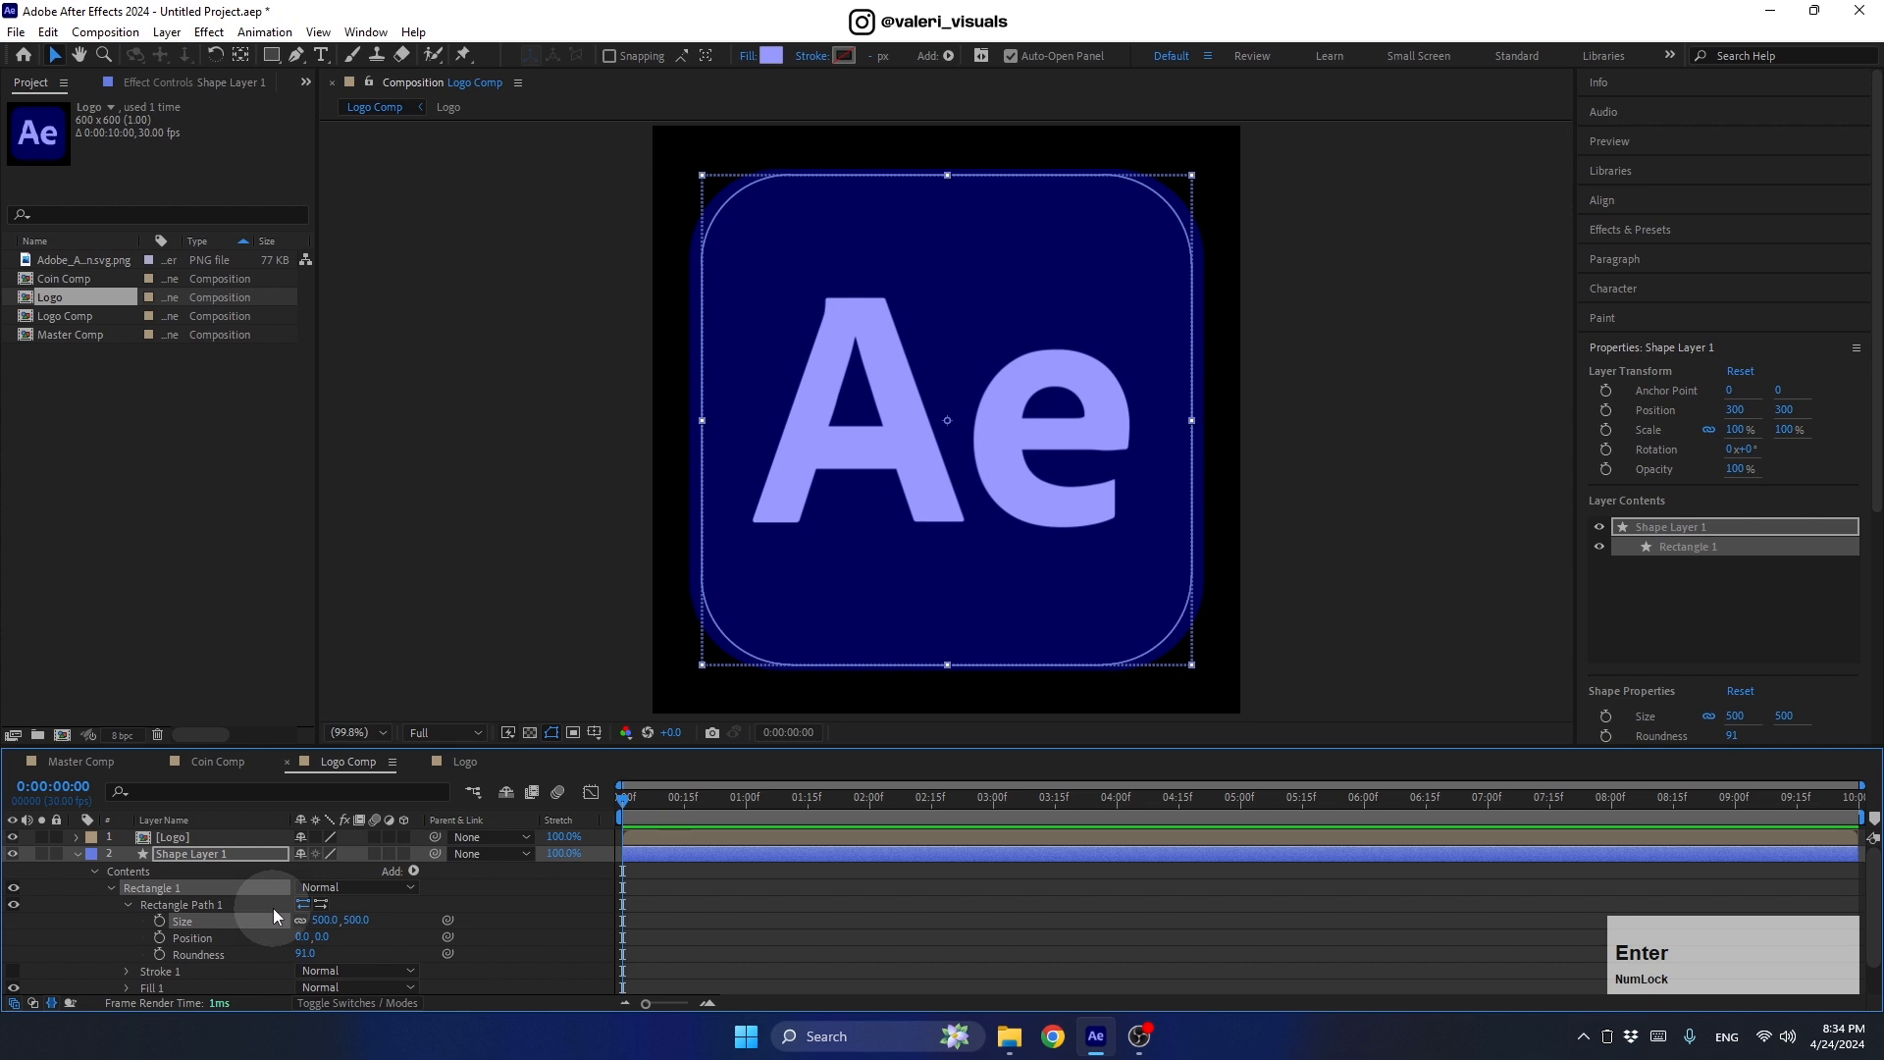
{"action": "left_click", "coordinate": [310, 952]}
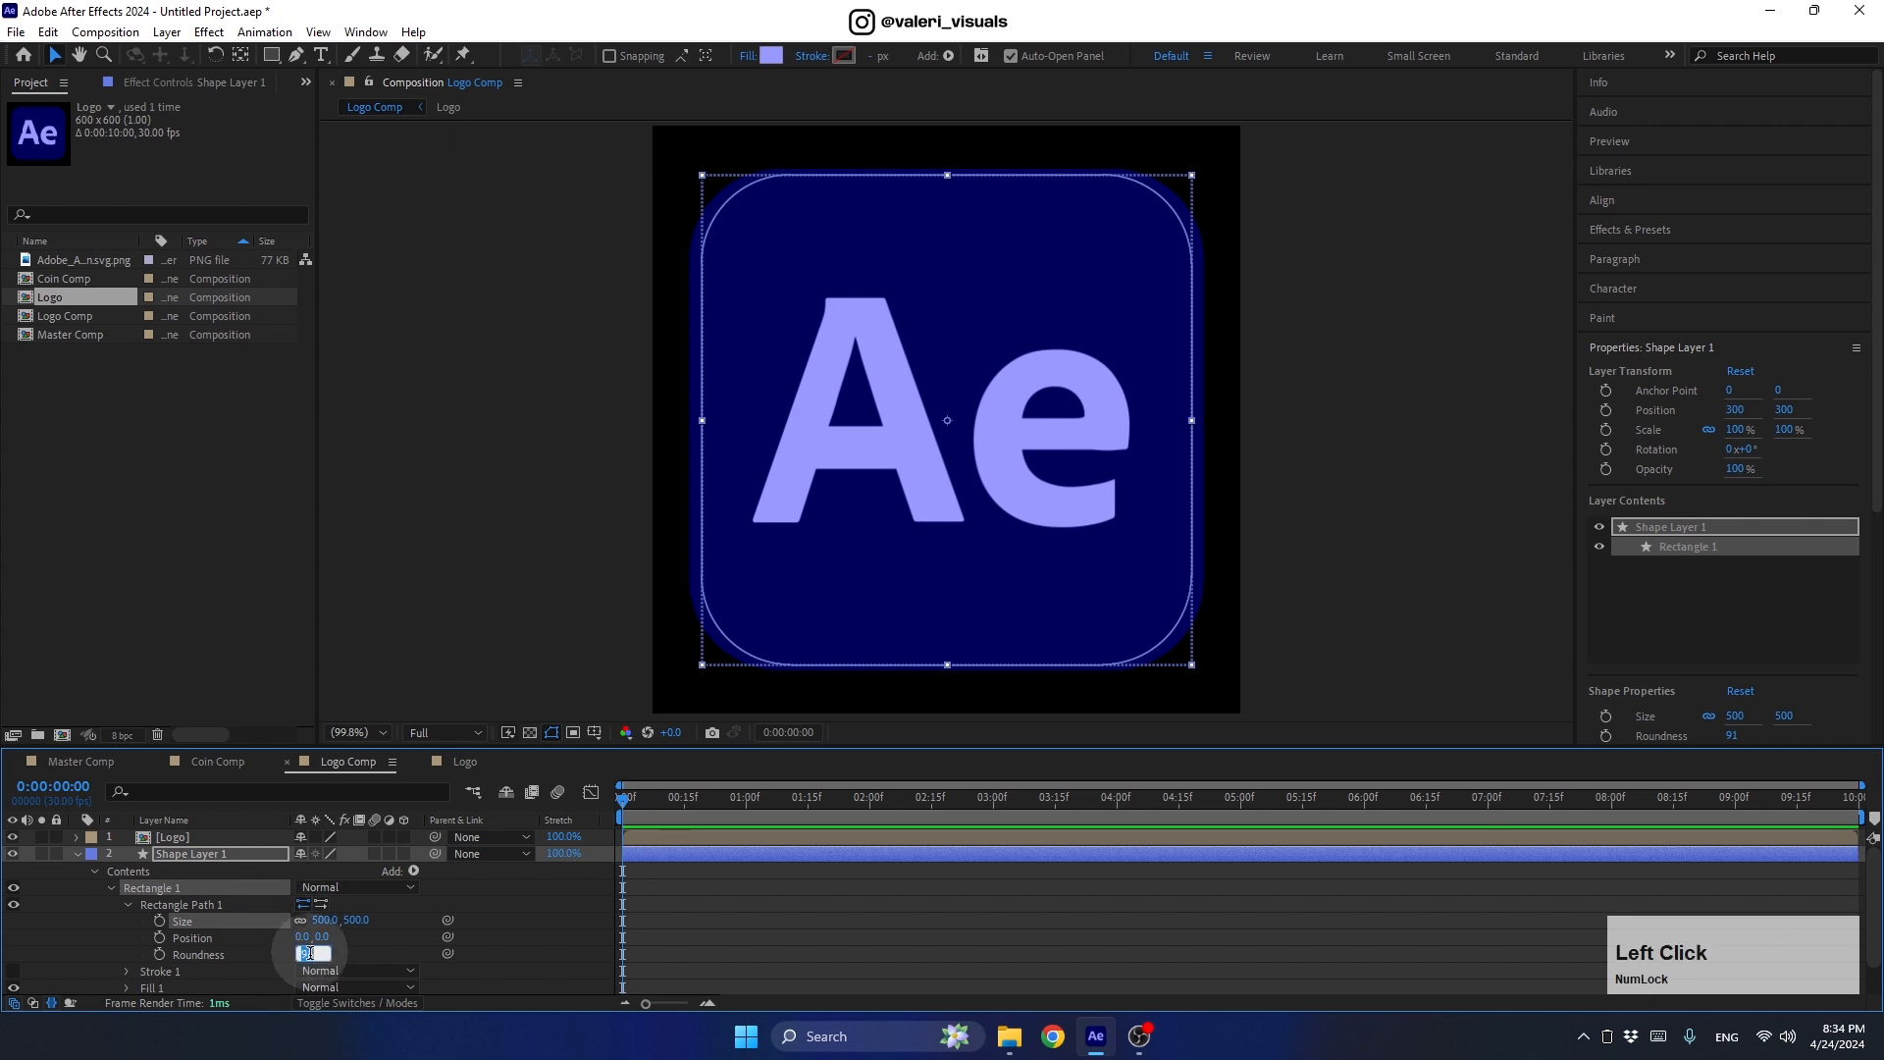
{"action": "type", "text": "90"}
Step: Scale the Logo layer down to 85% so the purple rectangle frames it
{"action": "left_click", "coordinate": [196, 833]}
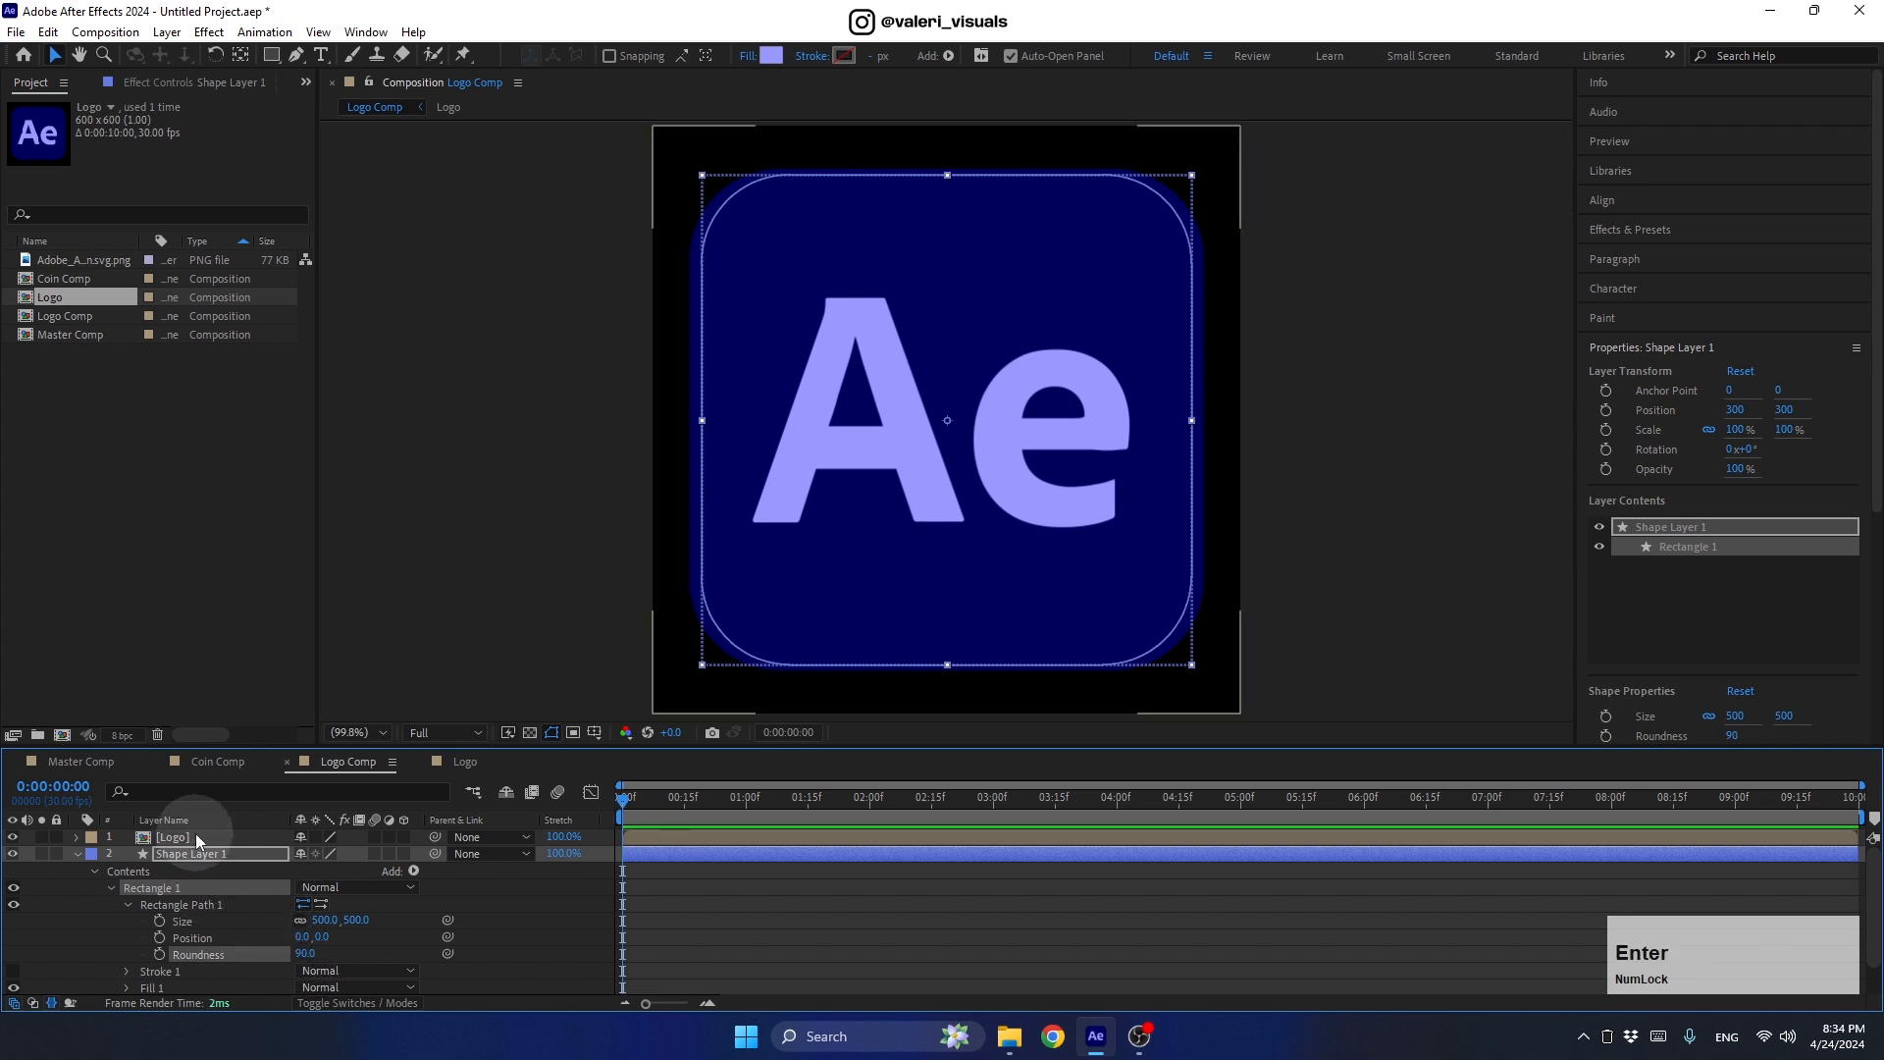
{"action": "key", "text": "s"}
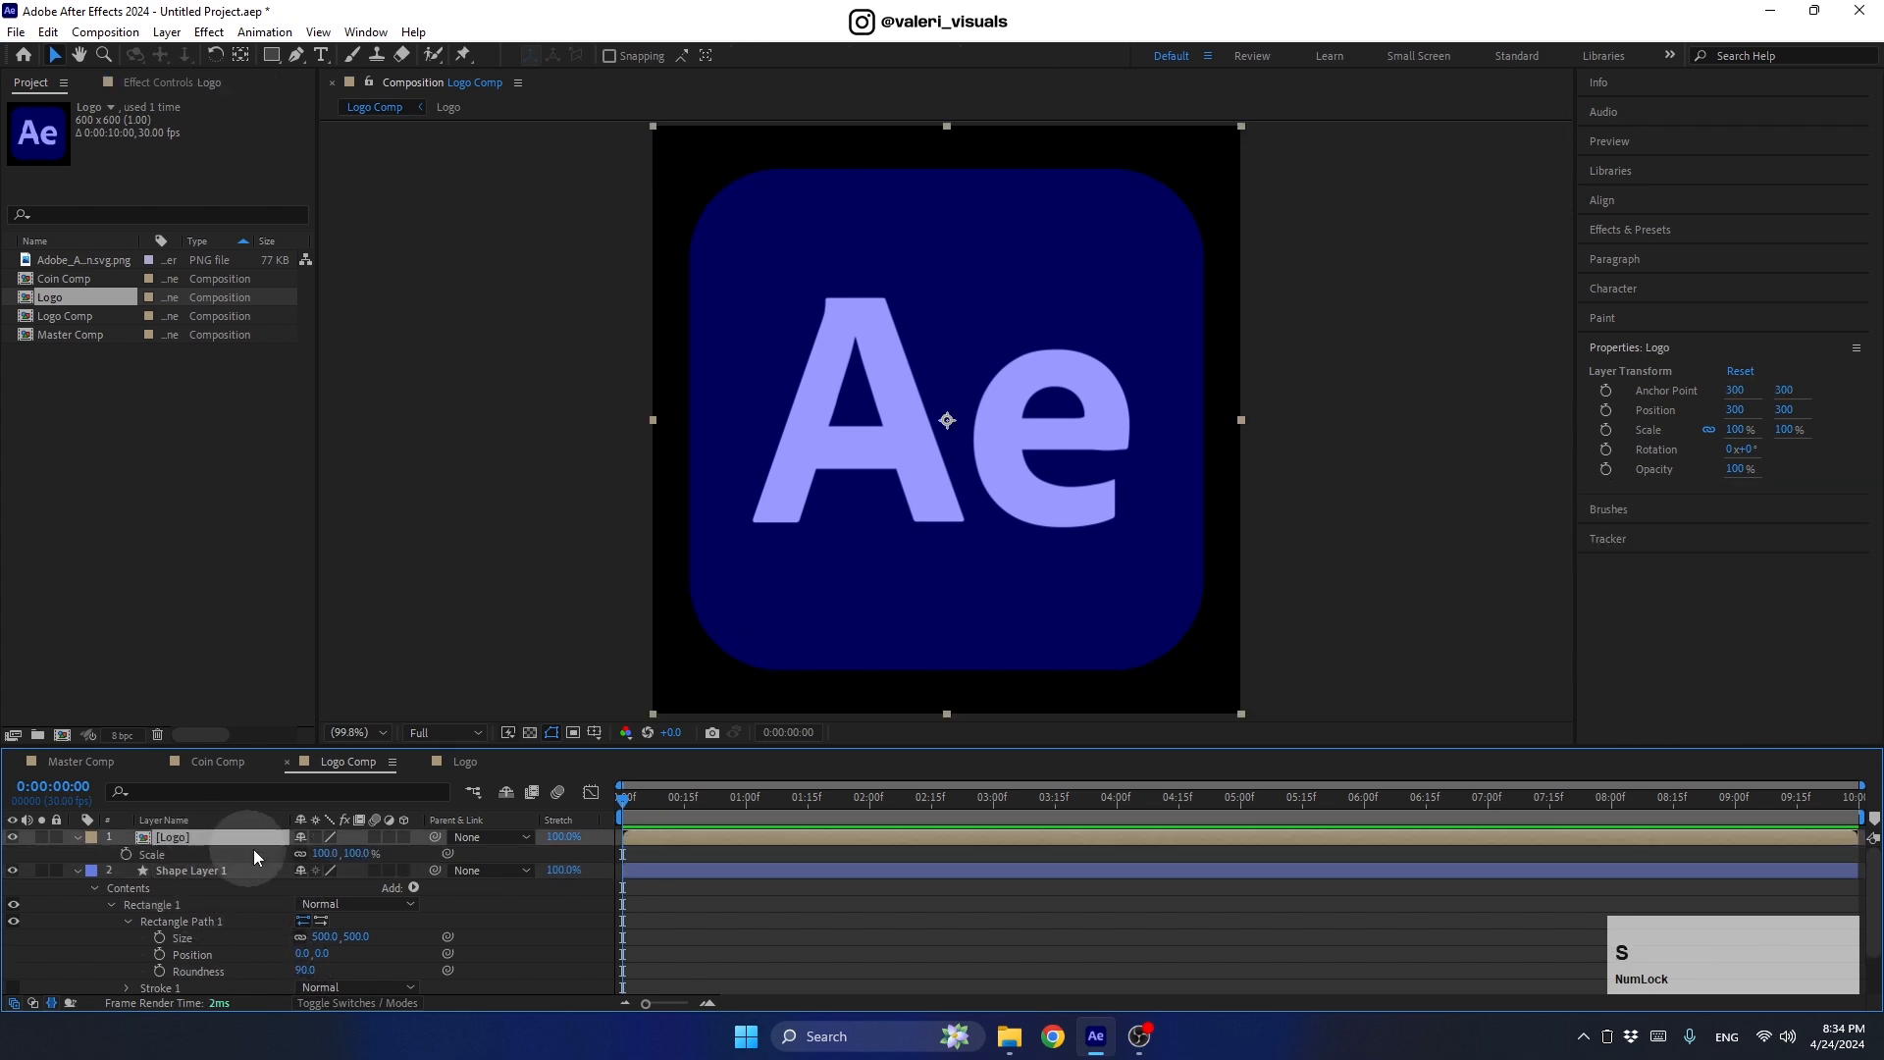
{"action": "left_click", "coordinate": [318, 855]}
{"action": "key", "text": "shift+Down"}
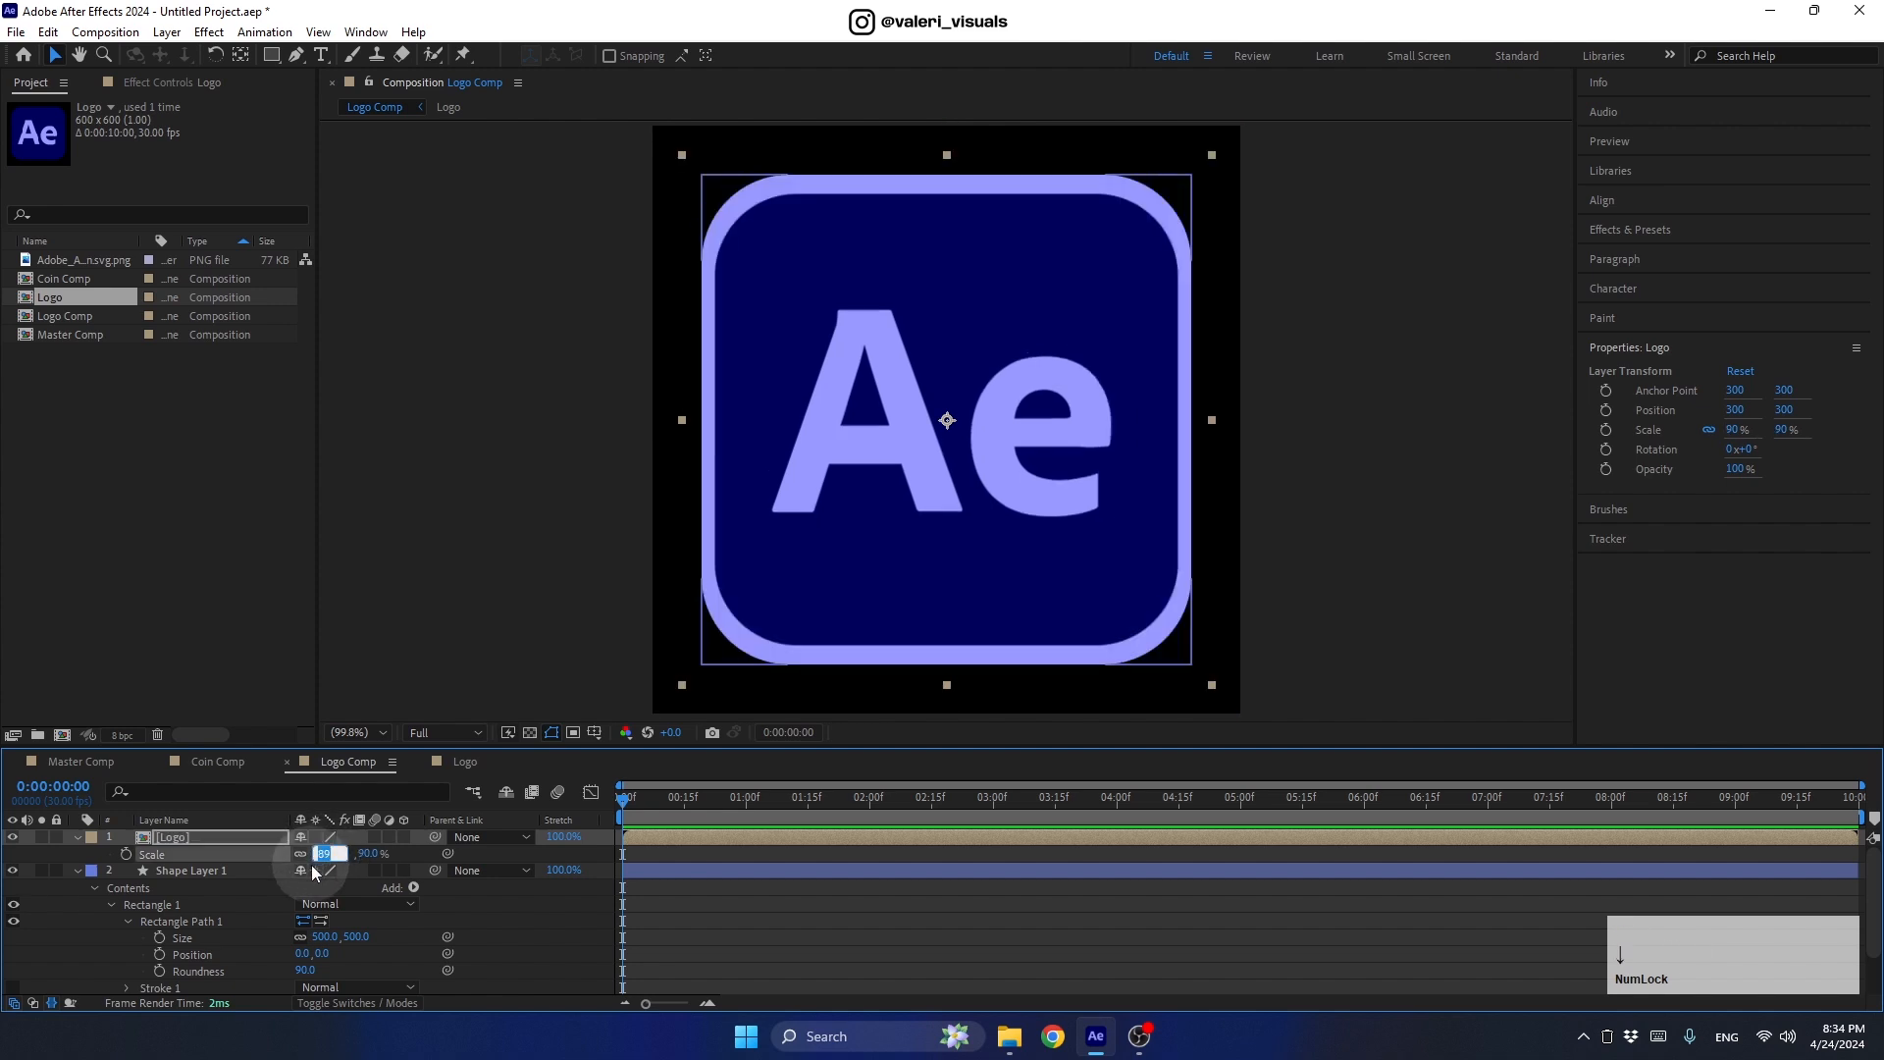
{"action": "key", "text": "Down"}
{"action": "key", "text": "Down"}
{"action": "key", "text": "Down"}
{"action": "key", "text": "Down"}
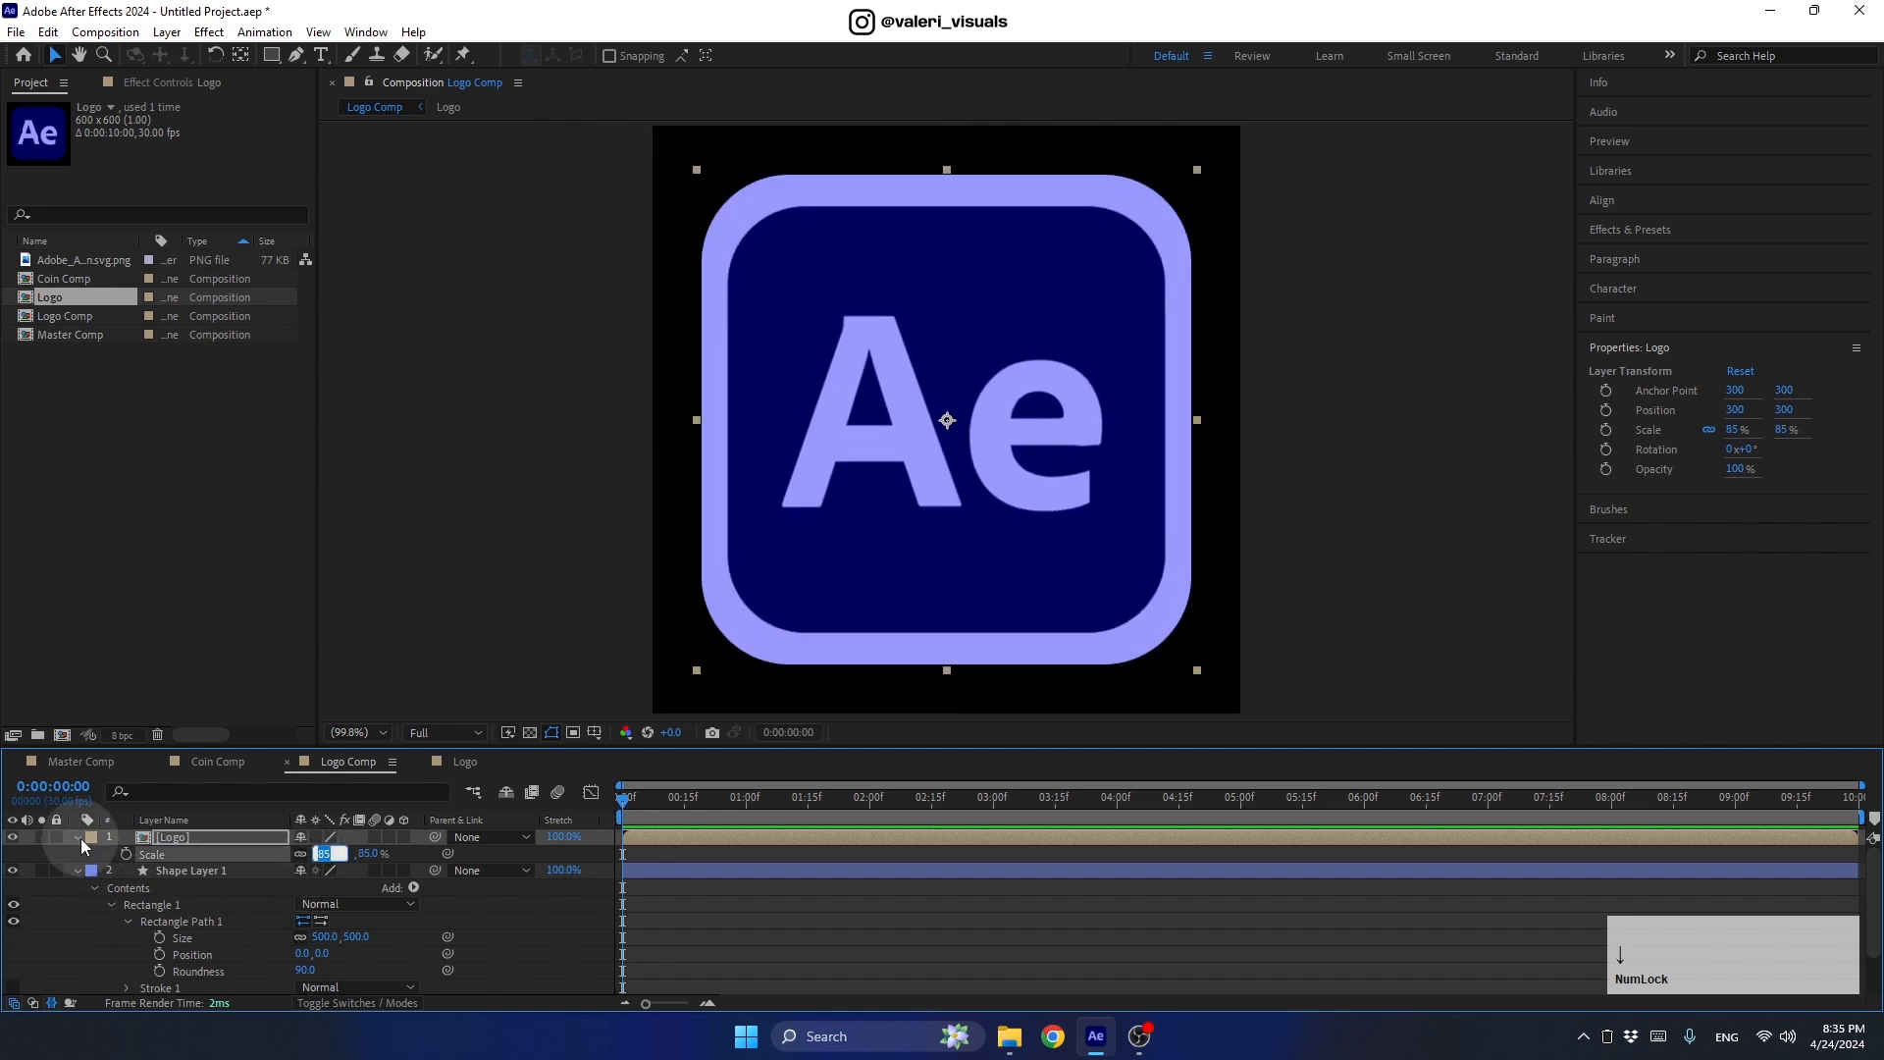
Step: Make the Logo and shape layers 3D and switch the composition to Custom View 1
{"action": "left_click", "coordinate": [78, 836]}
{"action": "left_click", "coordinate": [75, 853]}
{"action": "left_click", "coordinate": [162, 854]}
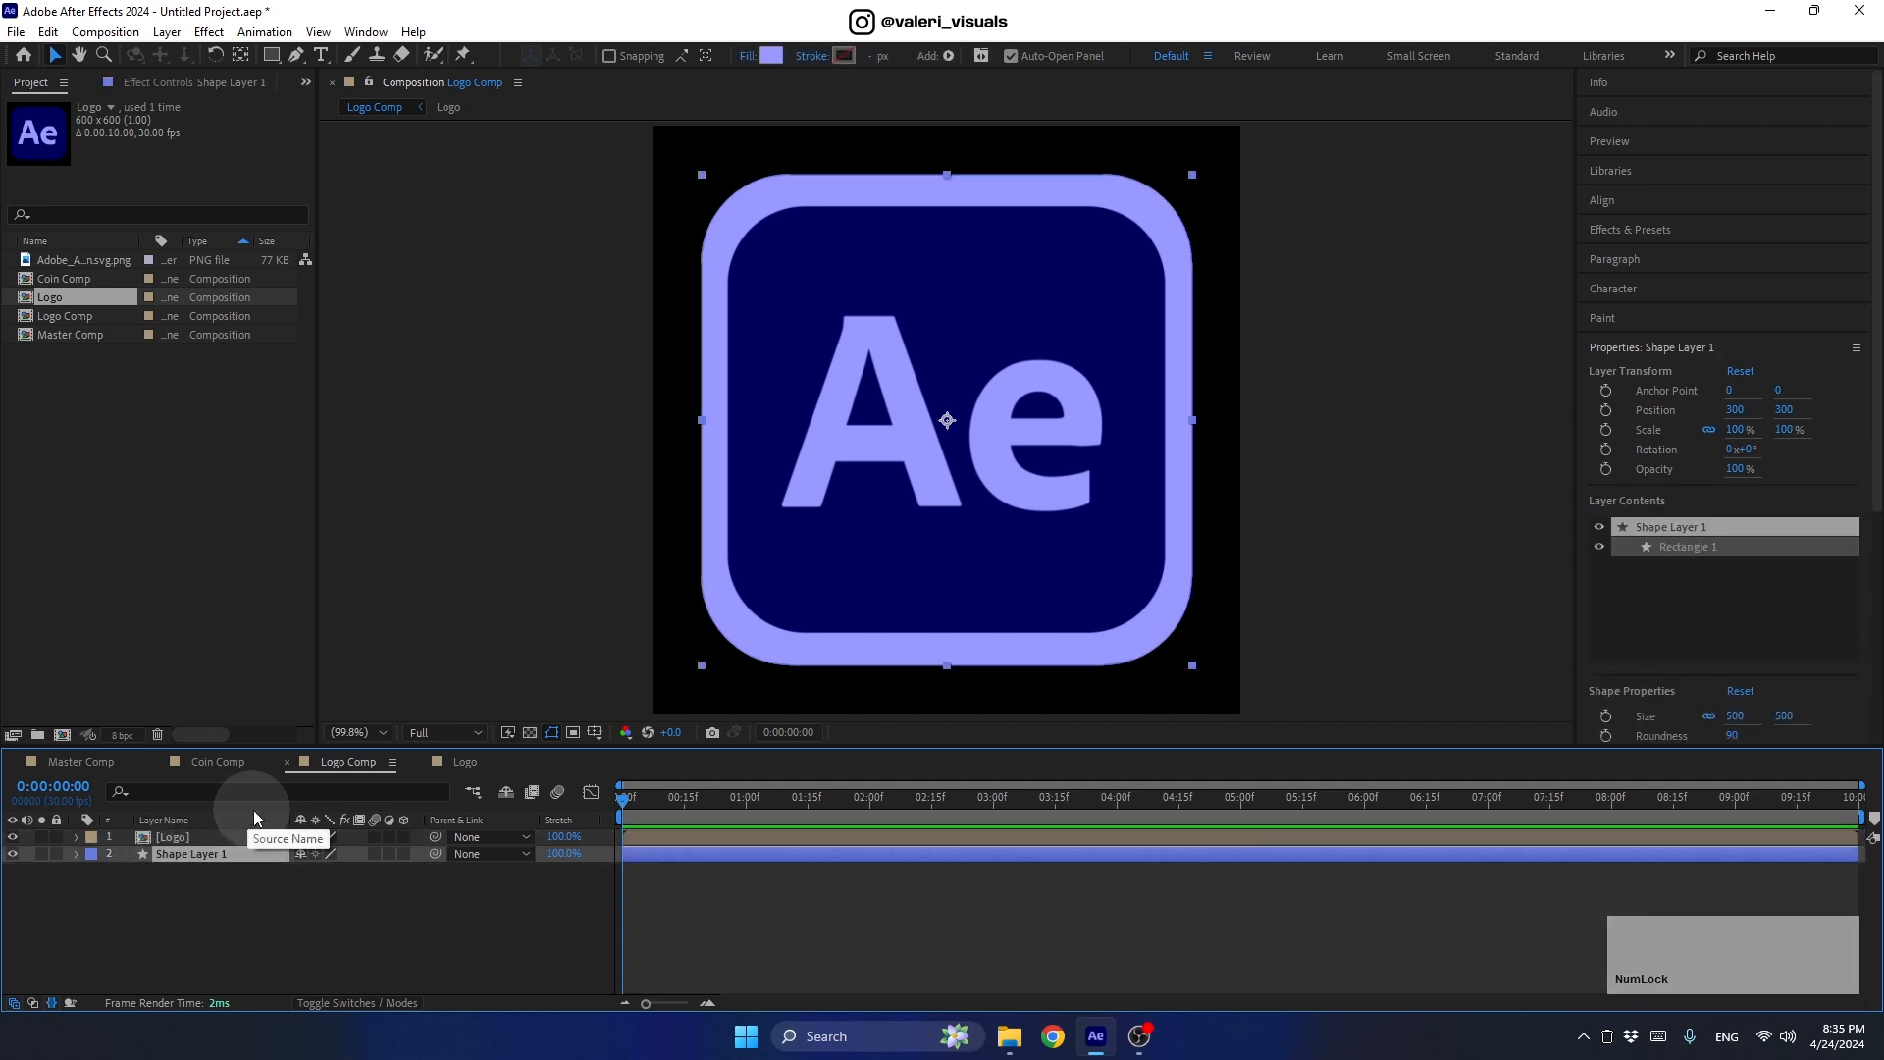
{"action": "left_click_drag", "start_coordinate": [404, 854], "coordinate": [402, 840]}
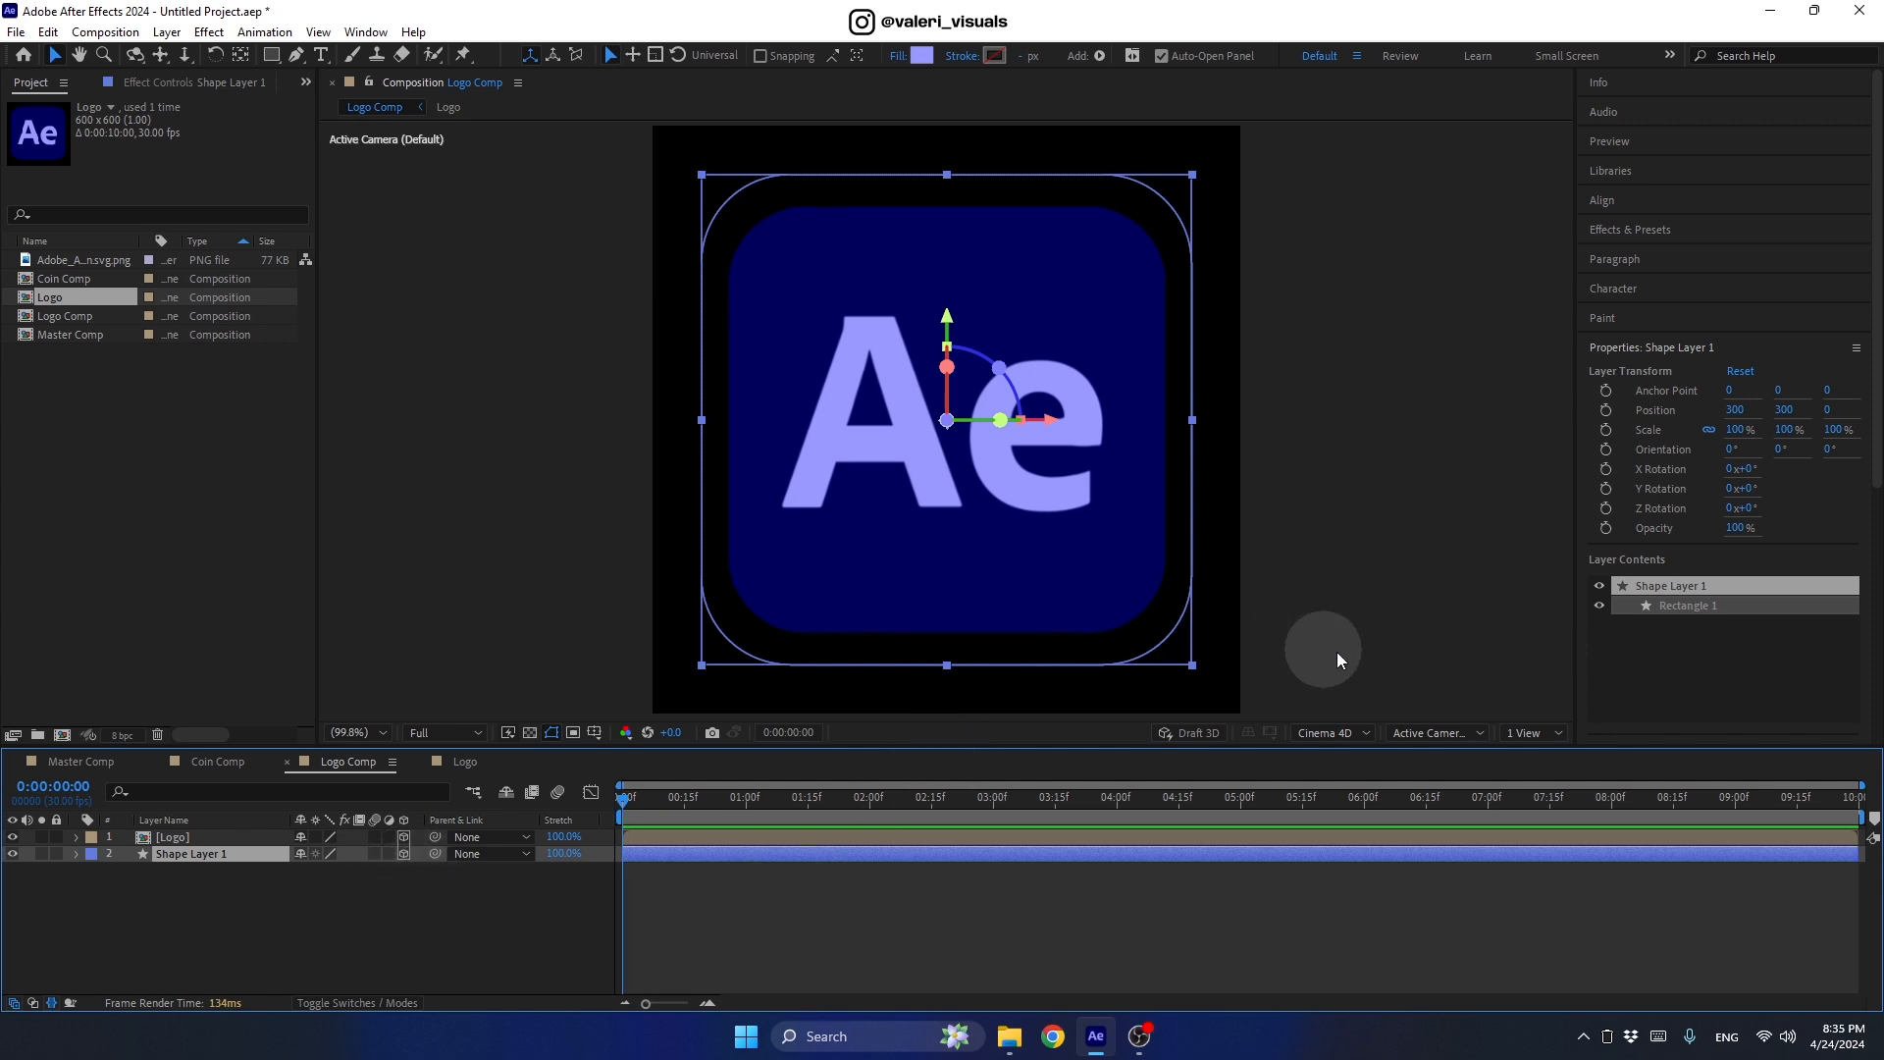
{"action": "left_click", "coordinate": [1426, 734]}
{"action": "left_click", "coordinate": [1431, 607]}
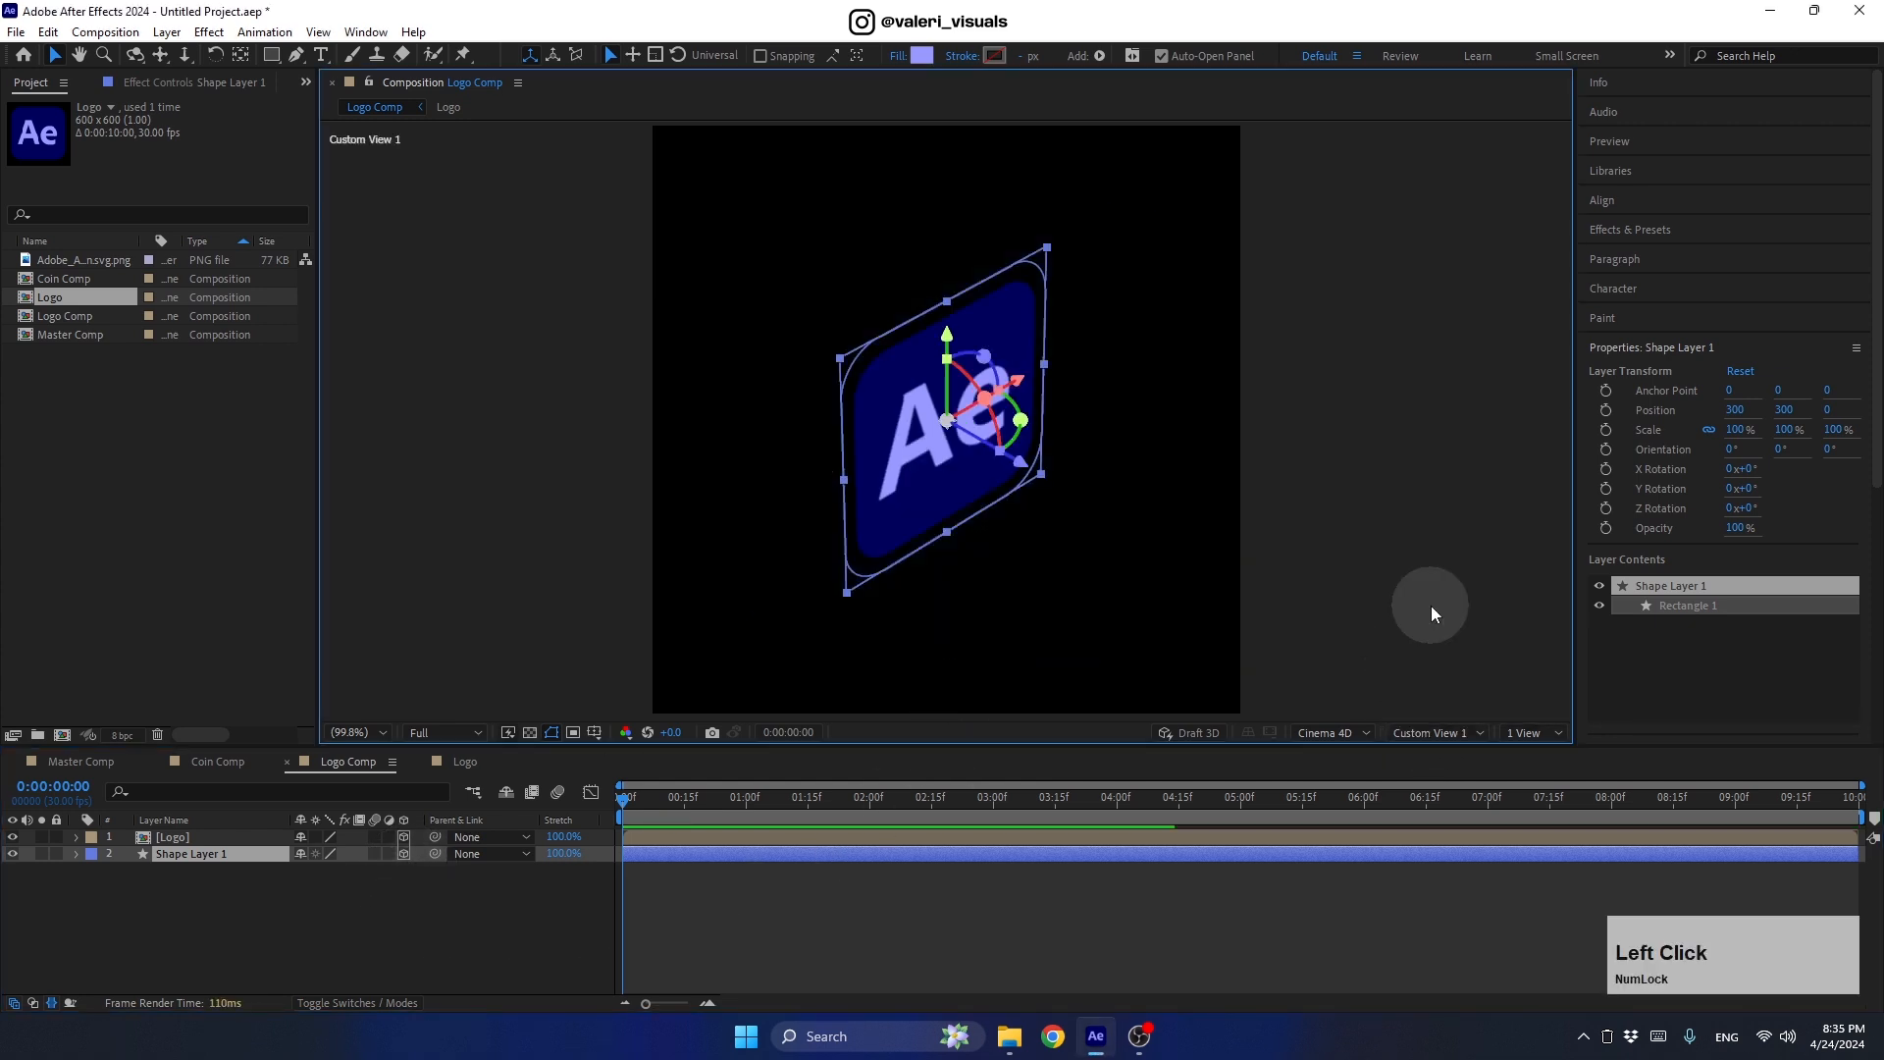
{"action": "scroll", "coordinate": [957, 525], "scroll_direction": "up", "scroll_amount": 2}
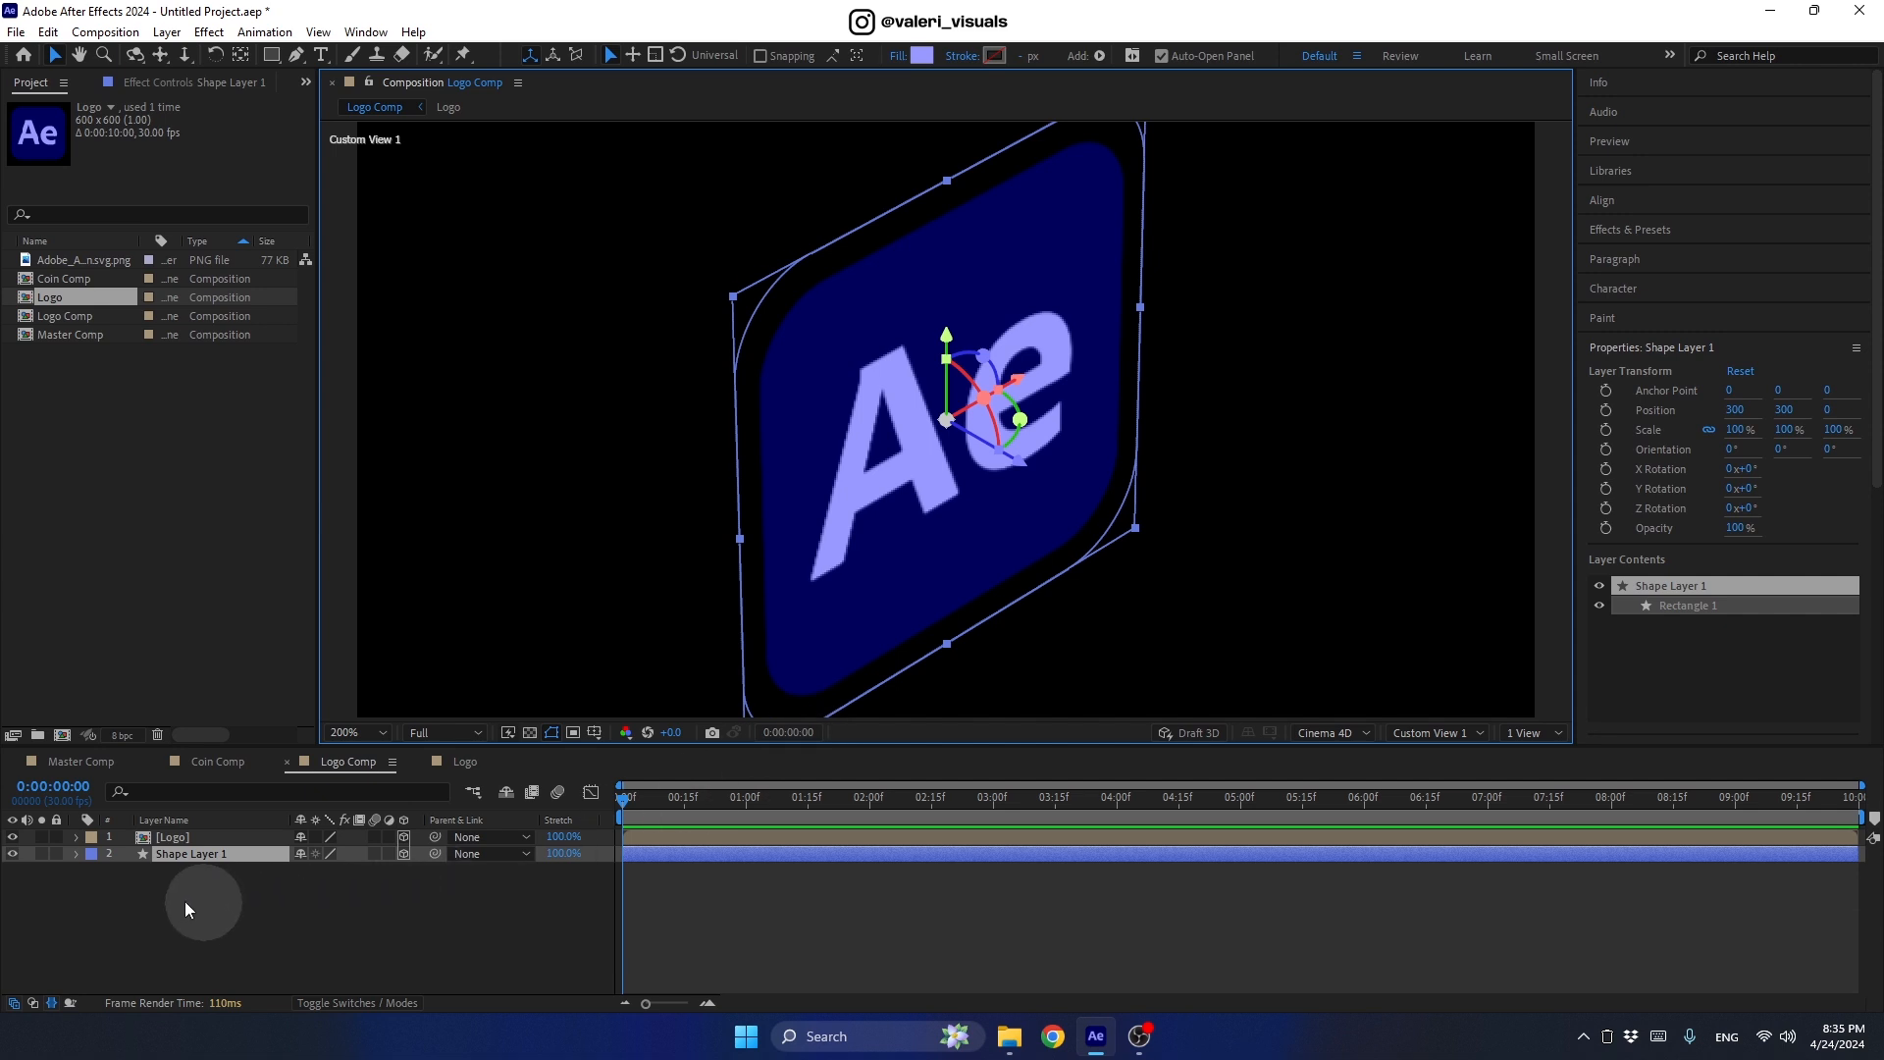
Step: Set the shape layer's extrusion depth to 100 in its geometry options
{"action": "left_click", "coordinate": [74, 854]}
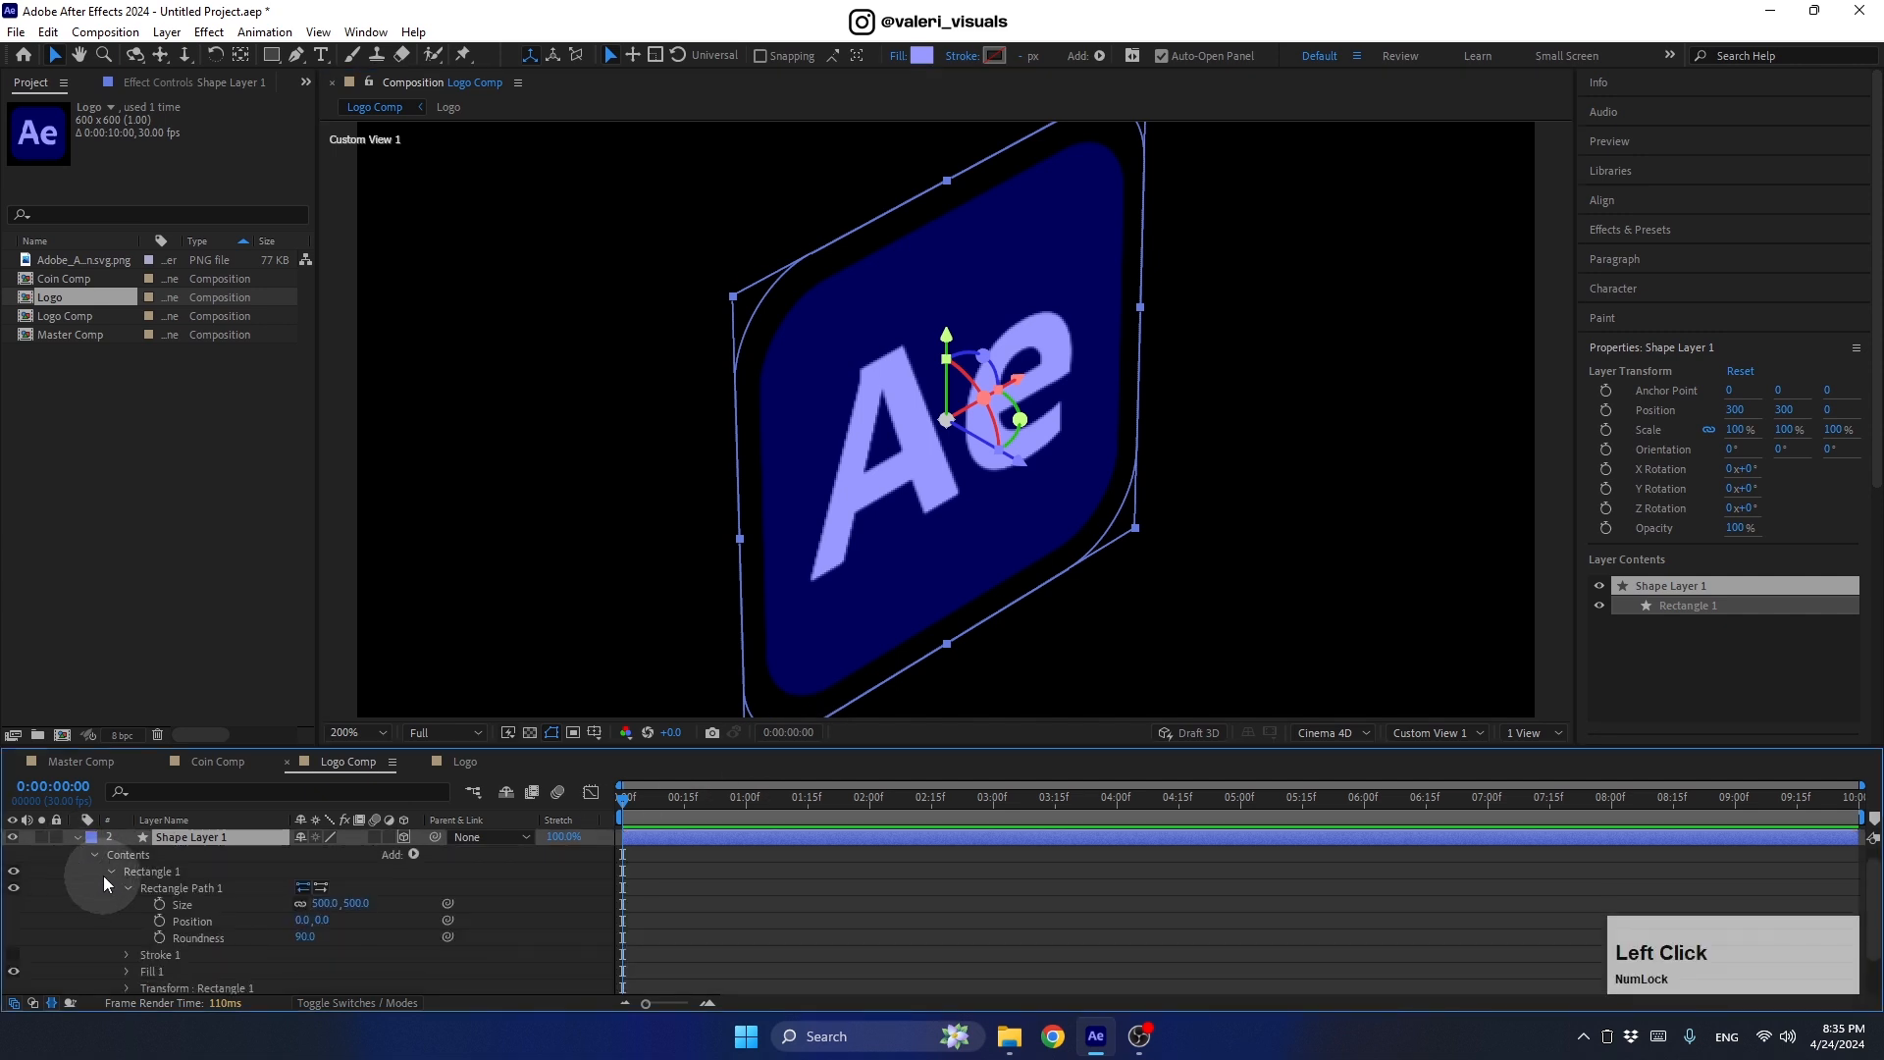
{"action": "left_click", "coordinate": [106, 874]}
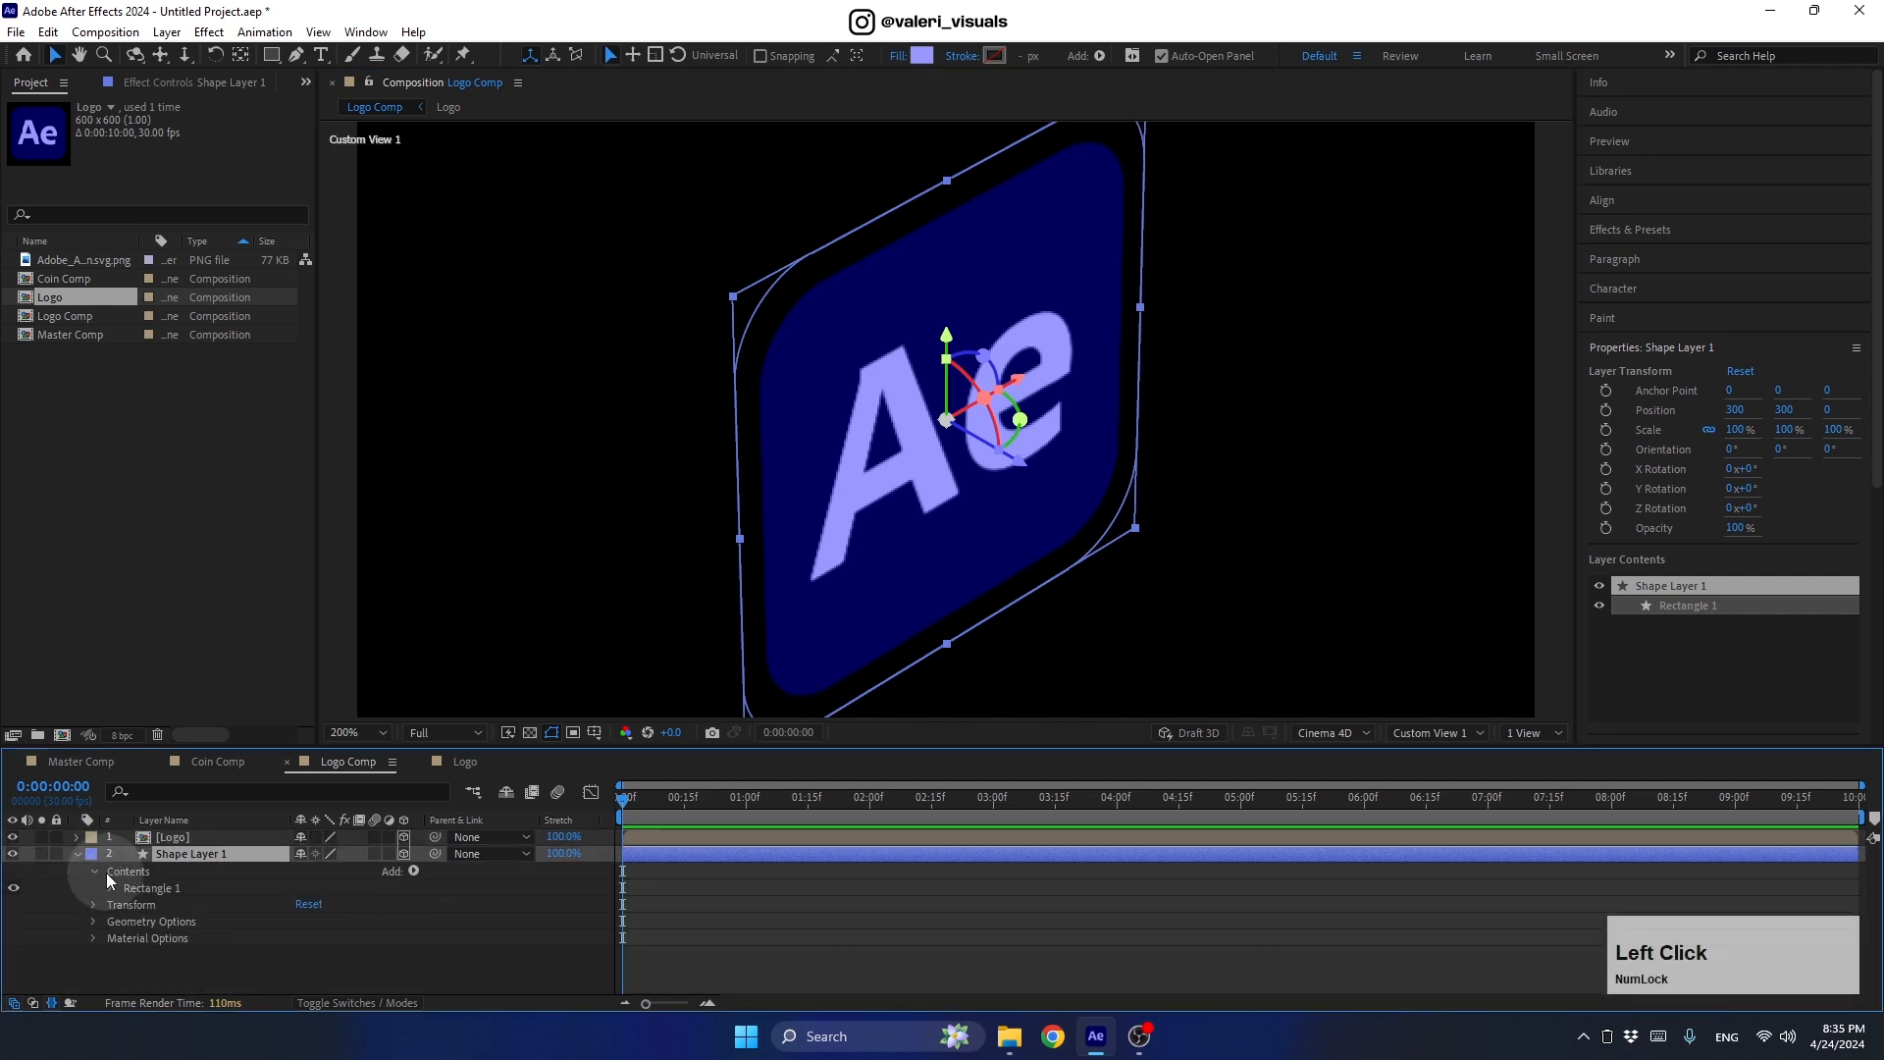
{"action": "left_click", "coordinate": [92, 921]}
{"action": "left_click_drag", "start_coordinate": [294, 989], "coordinate": [385, 984]}
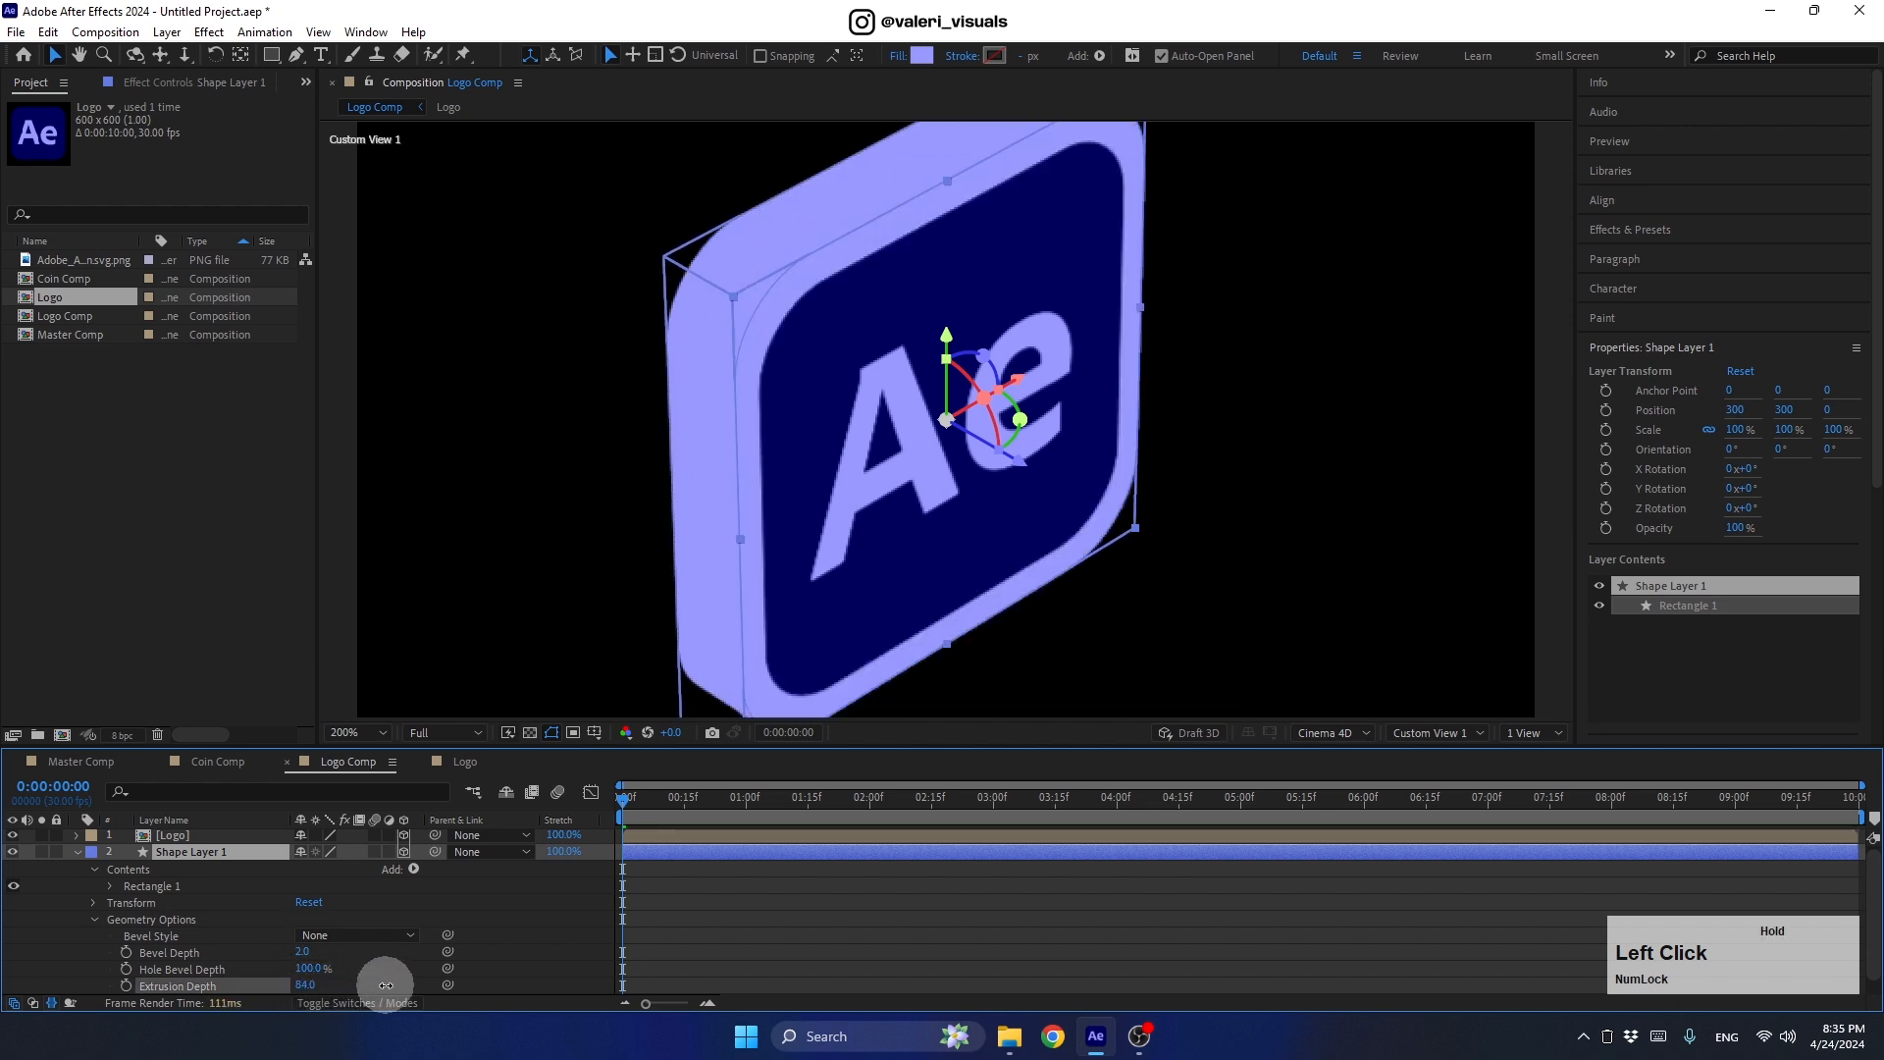
{"action": "left_click", "coordinate": [304, 985]}
{"action": "type", "text": "100"}
{"action": "key", "text": "Return"}
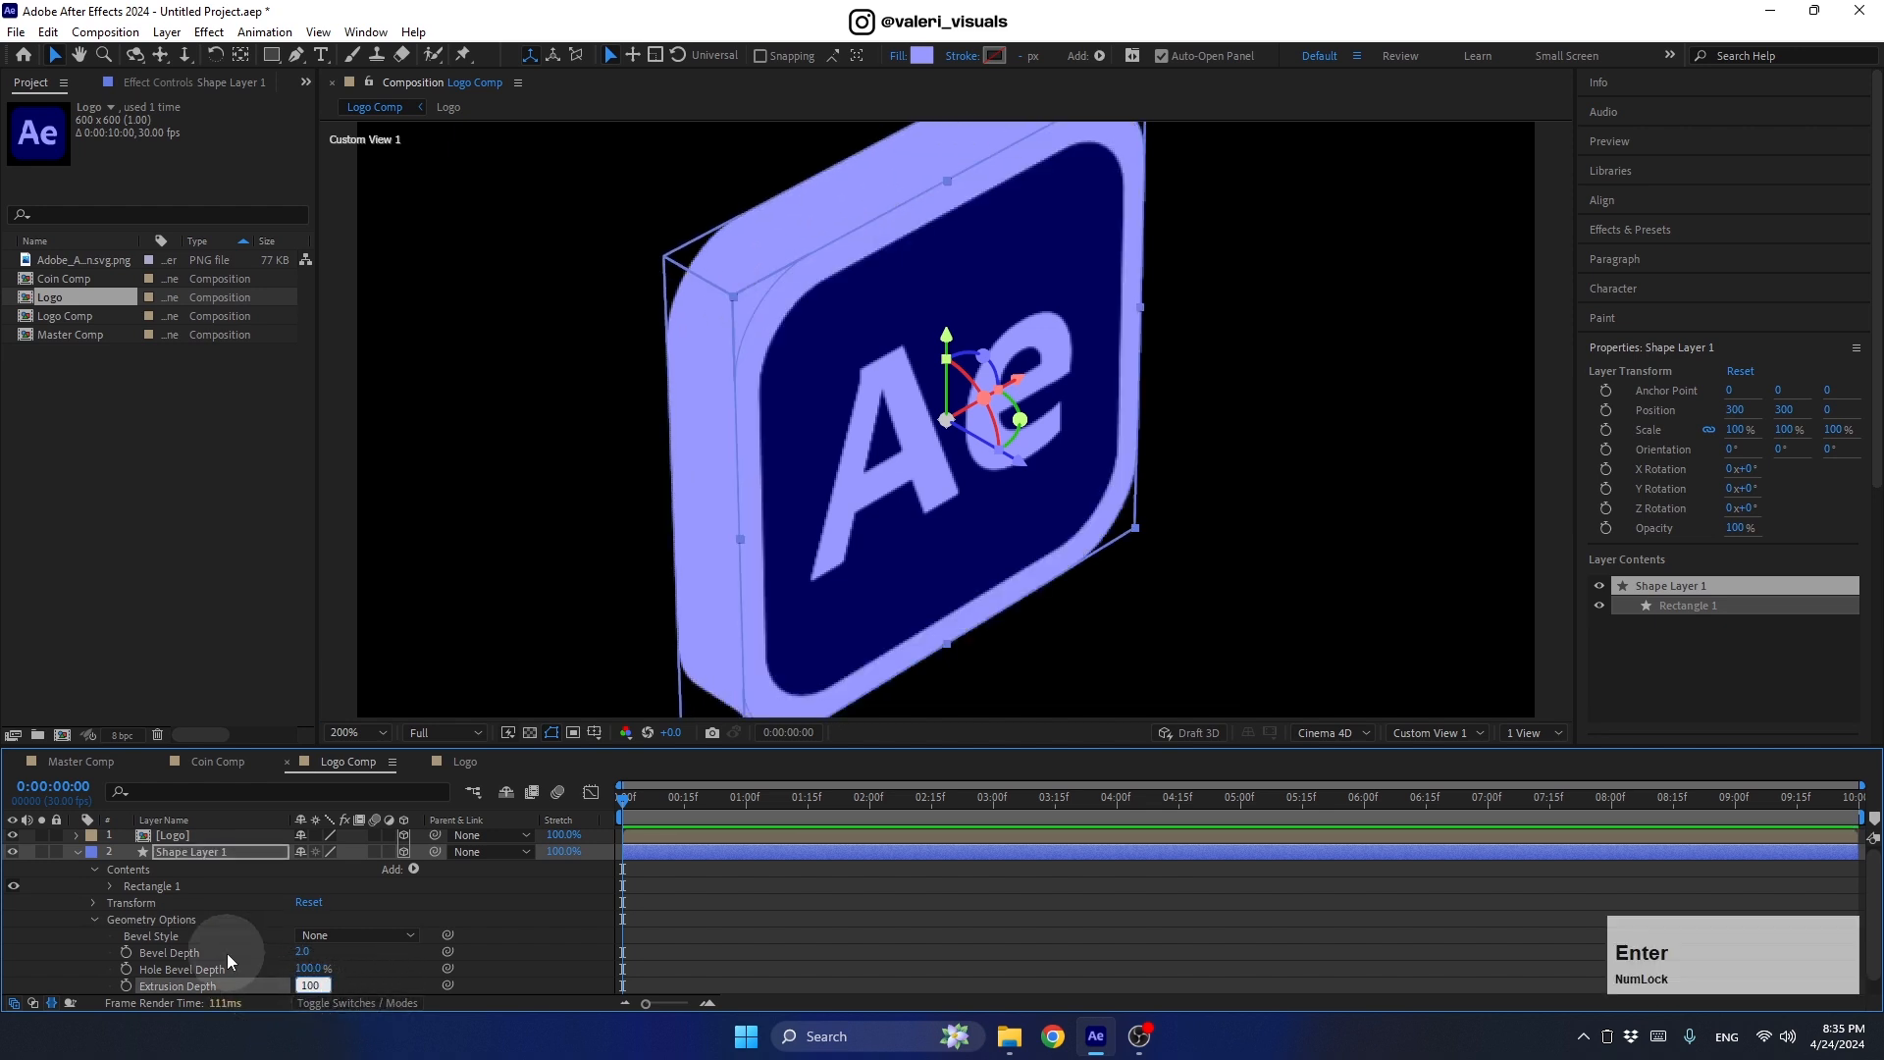
{"action": "left_click", "coordinate": [96, 920]}
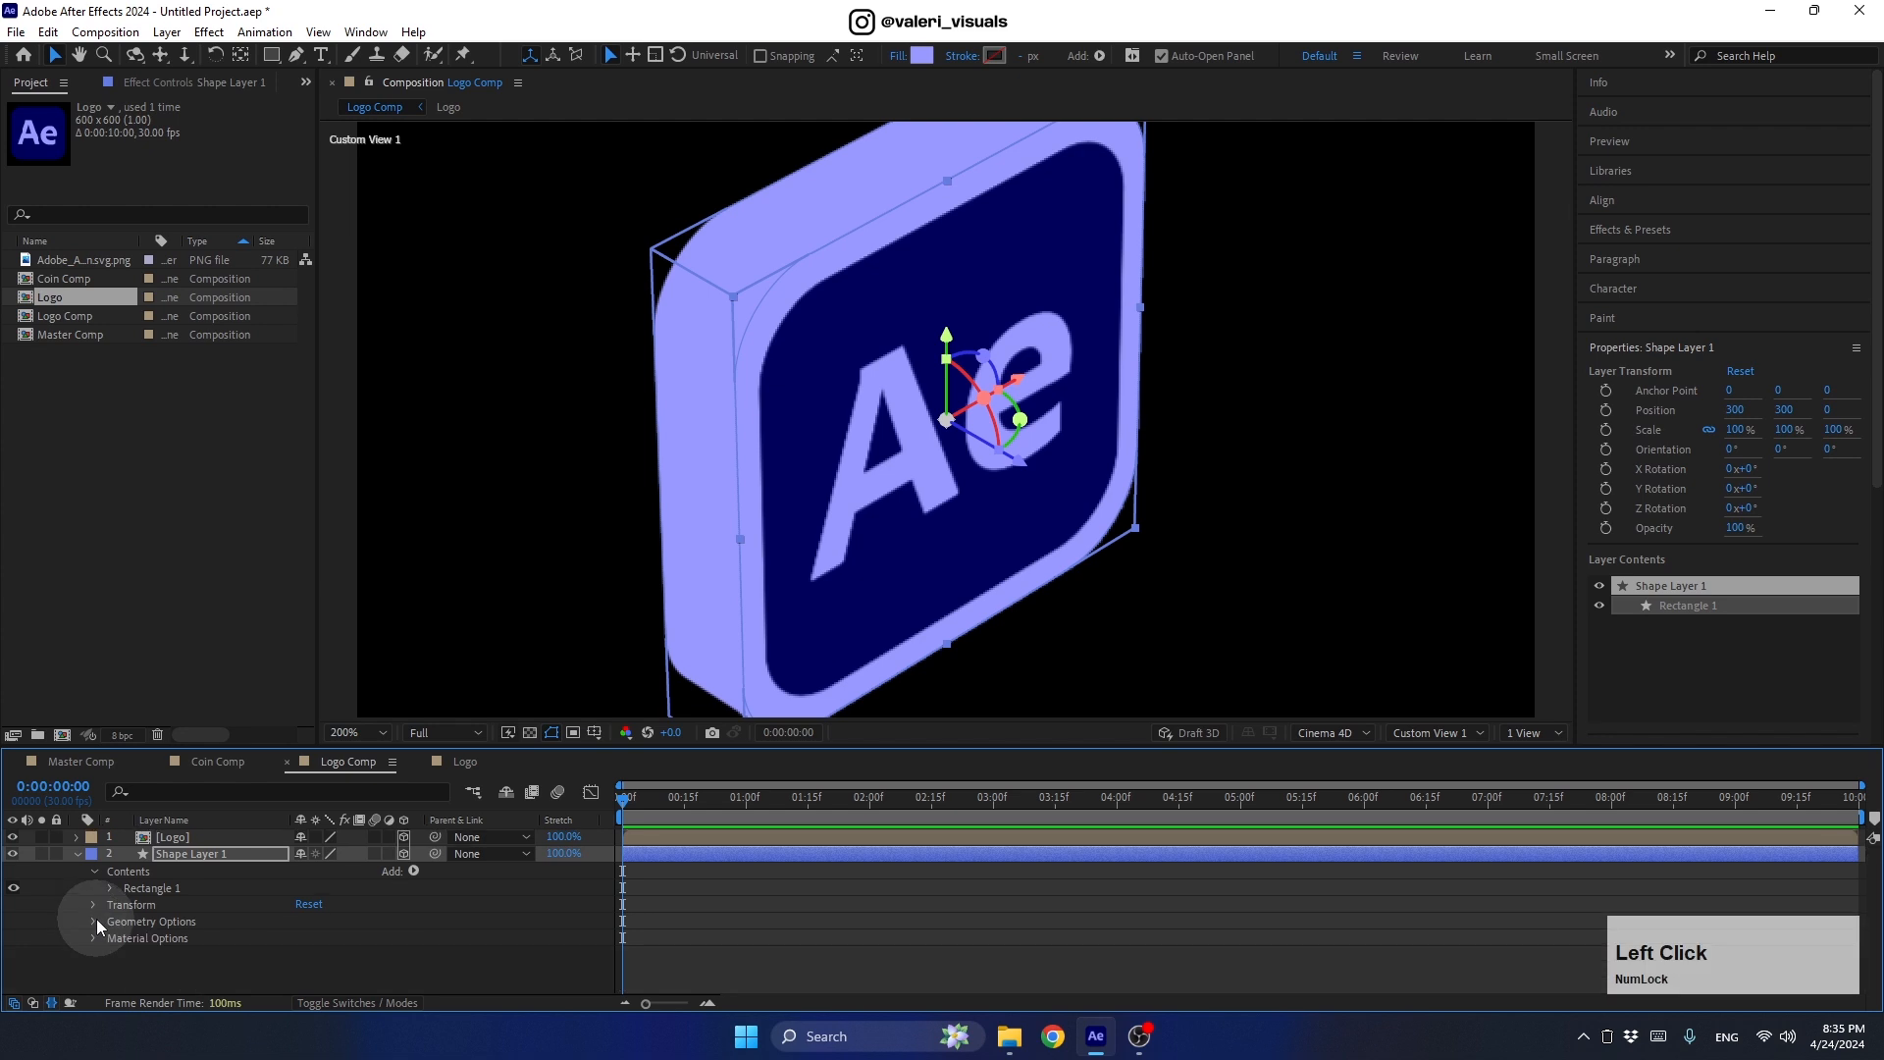
{"action": "left_click", "coordinate": [78, 854]}
Step: Set the Logo layer's Z position to -1, just in front of the extruded shape
{"action": "left_click", "coordinate": [172, 838]}
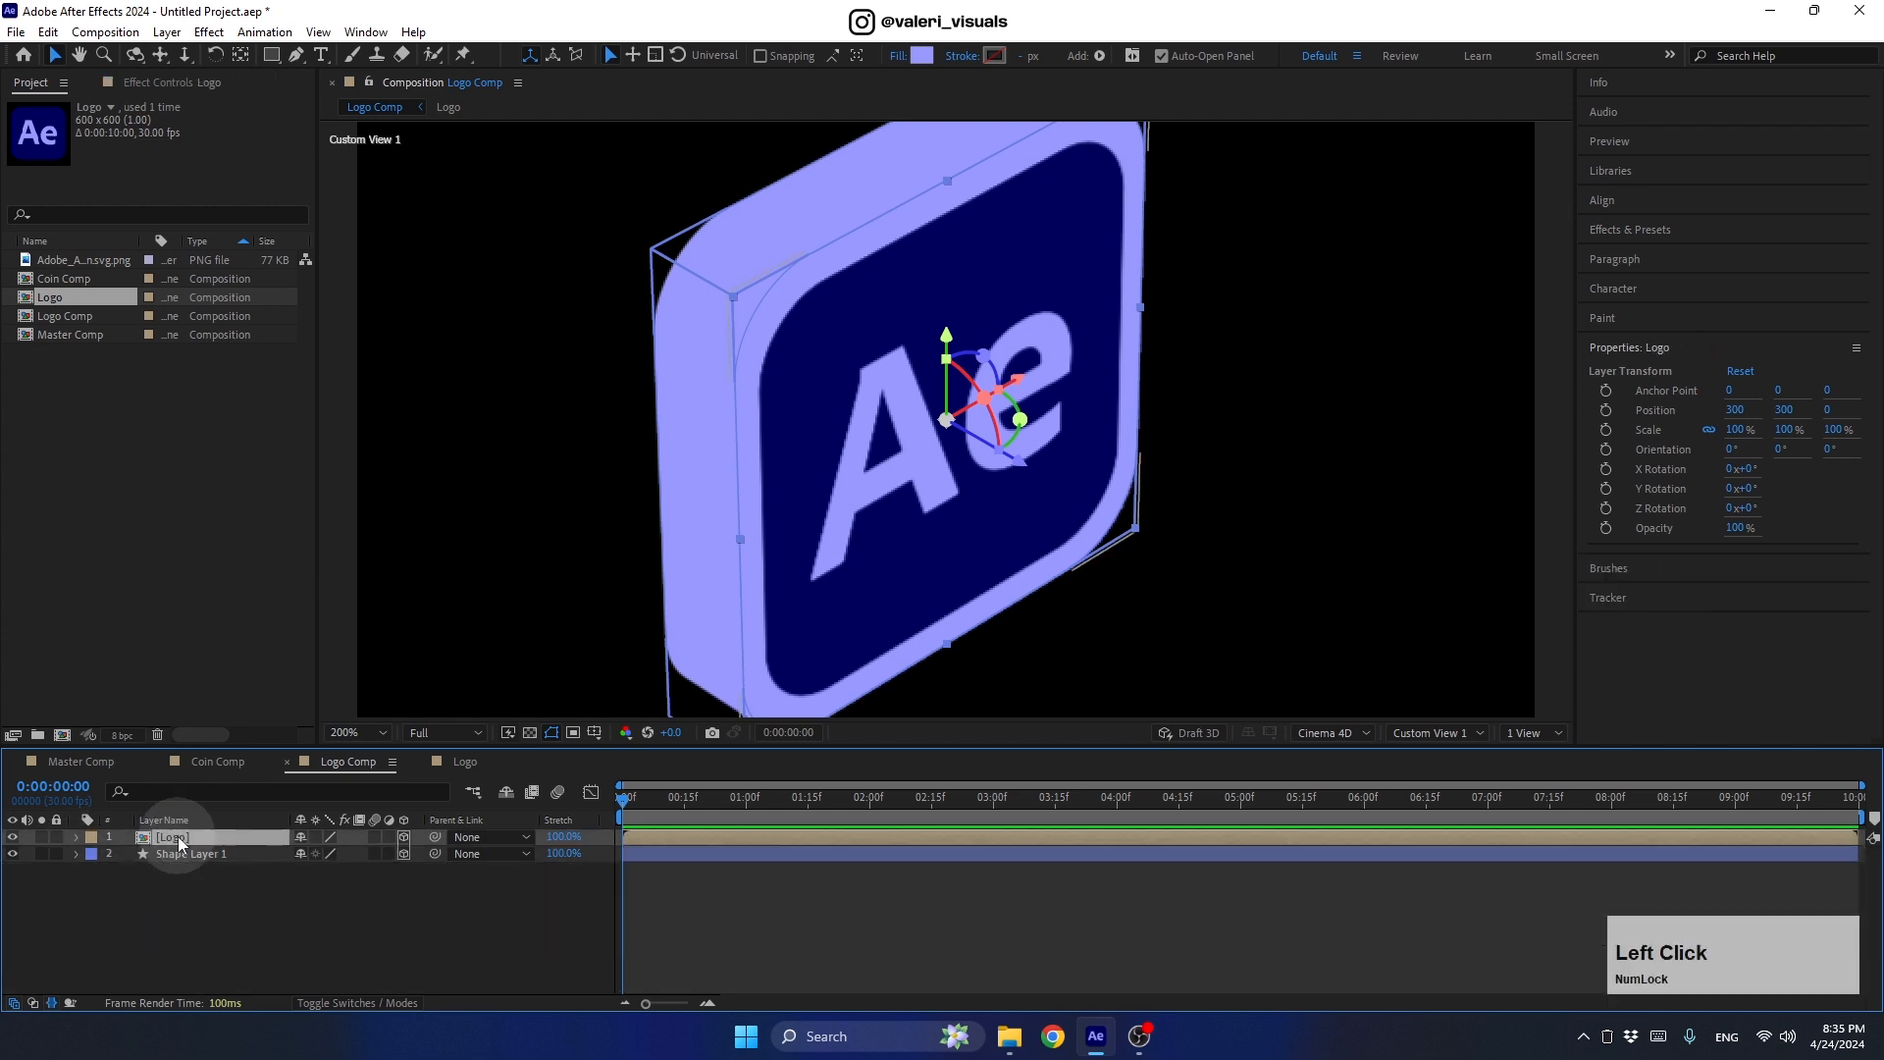
{"action": "key", "text": "p"}
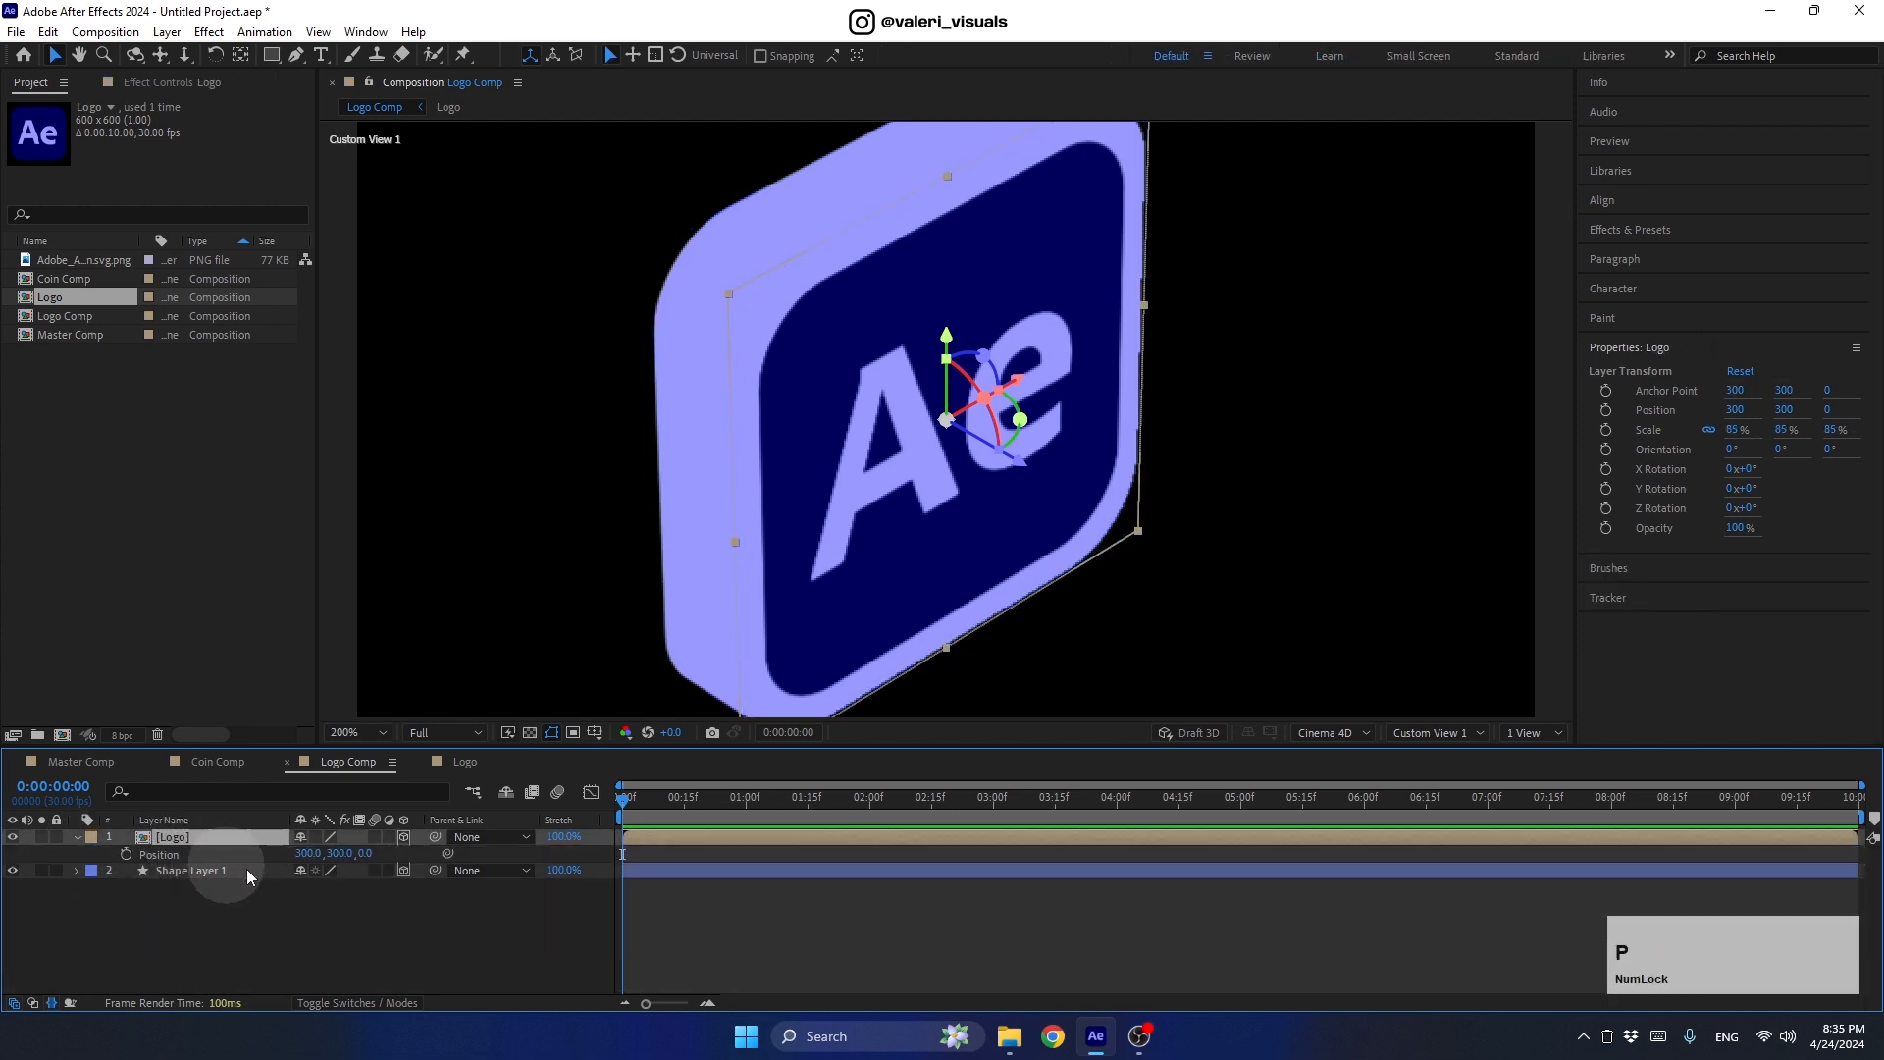
{"action": "left_click", "coordinate": [366, 853]}
{"action": "key", "text": "Down"}
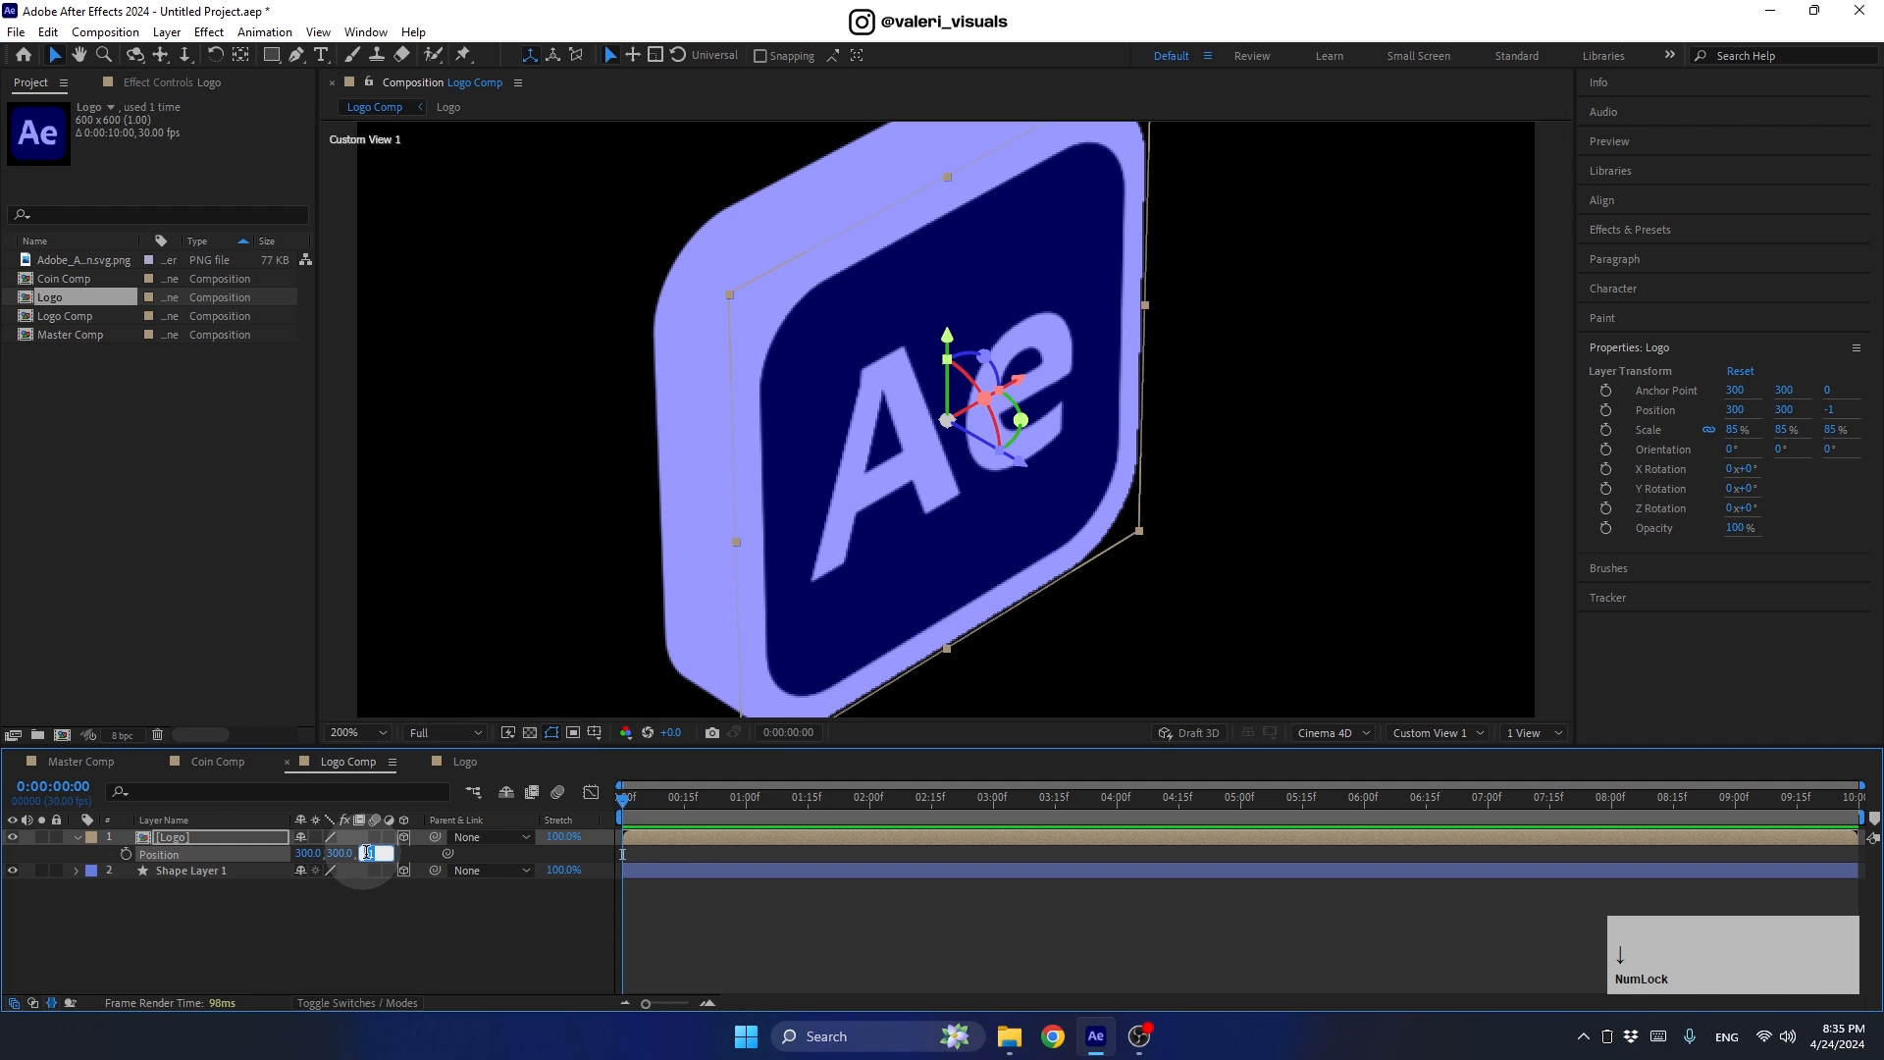
Step: Parent the Logo layer to Shape Layer 1 and, in Top view, shift that shape's anchor point to Z 50, the middle of its depth
{"action": "left_click", "coordinate": [76, 837]}
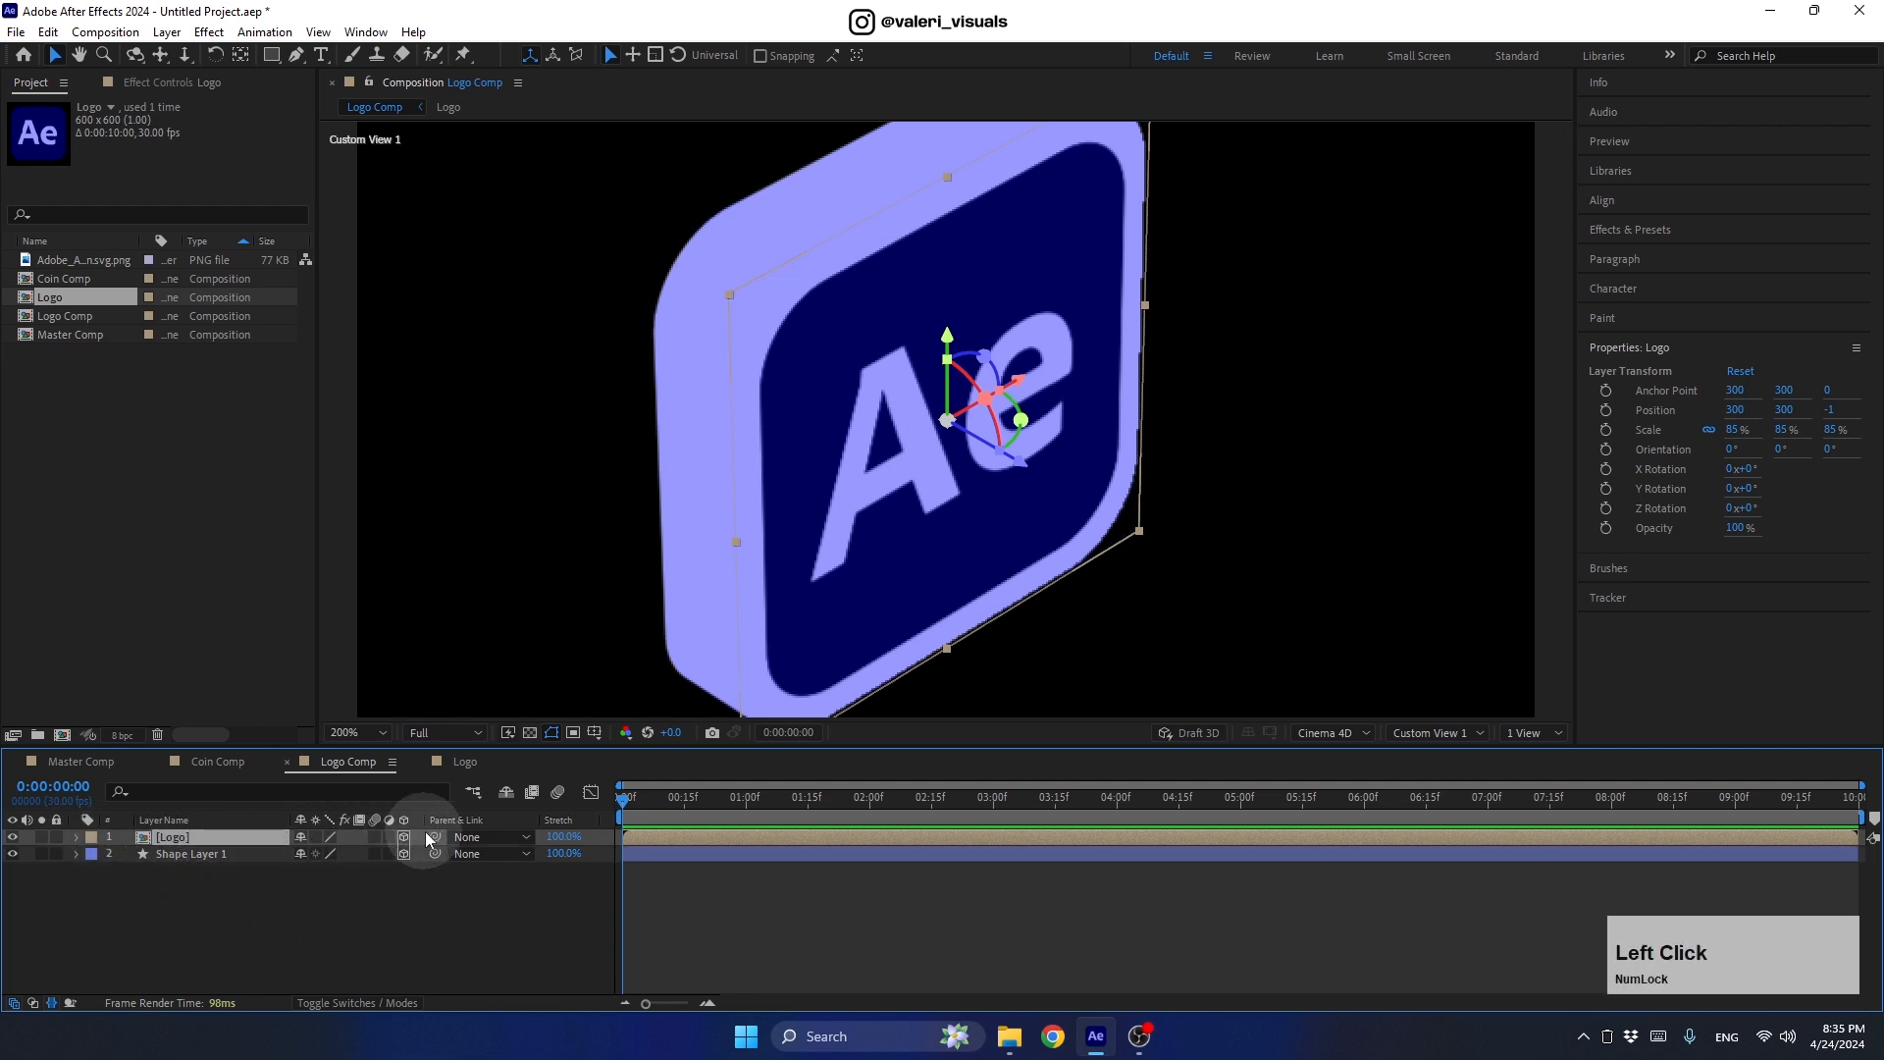
{"action": "left_click_drag", "start_coordinate": [435, 837], "coordinate": [167, 856]}
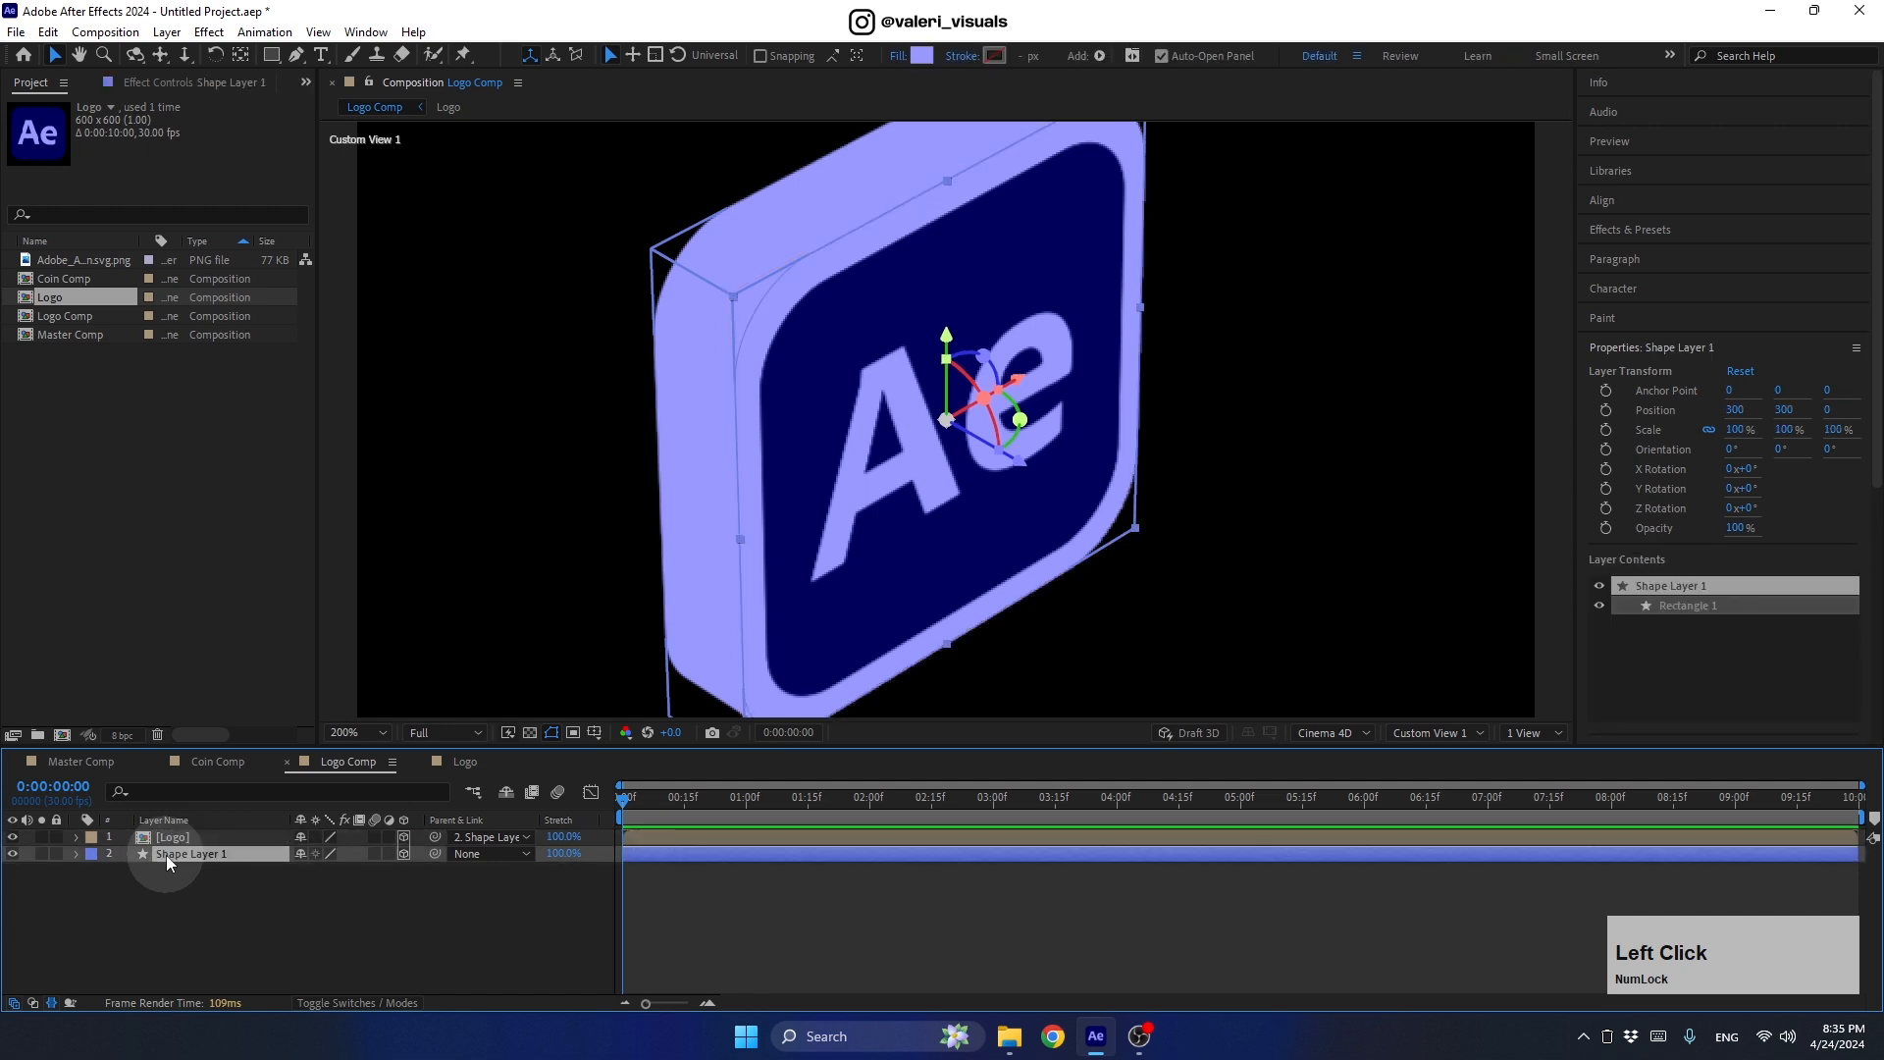
{"action": "left_click", "coordinate": [1398, 736]}
{"action": "left_click", "coordinate": [1413, 509]}
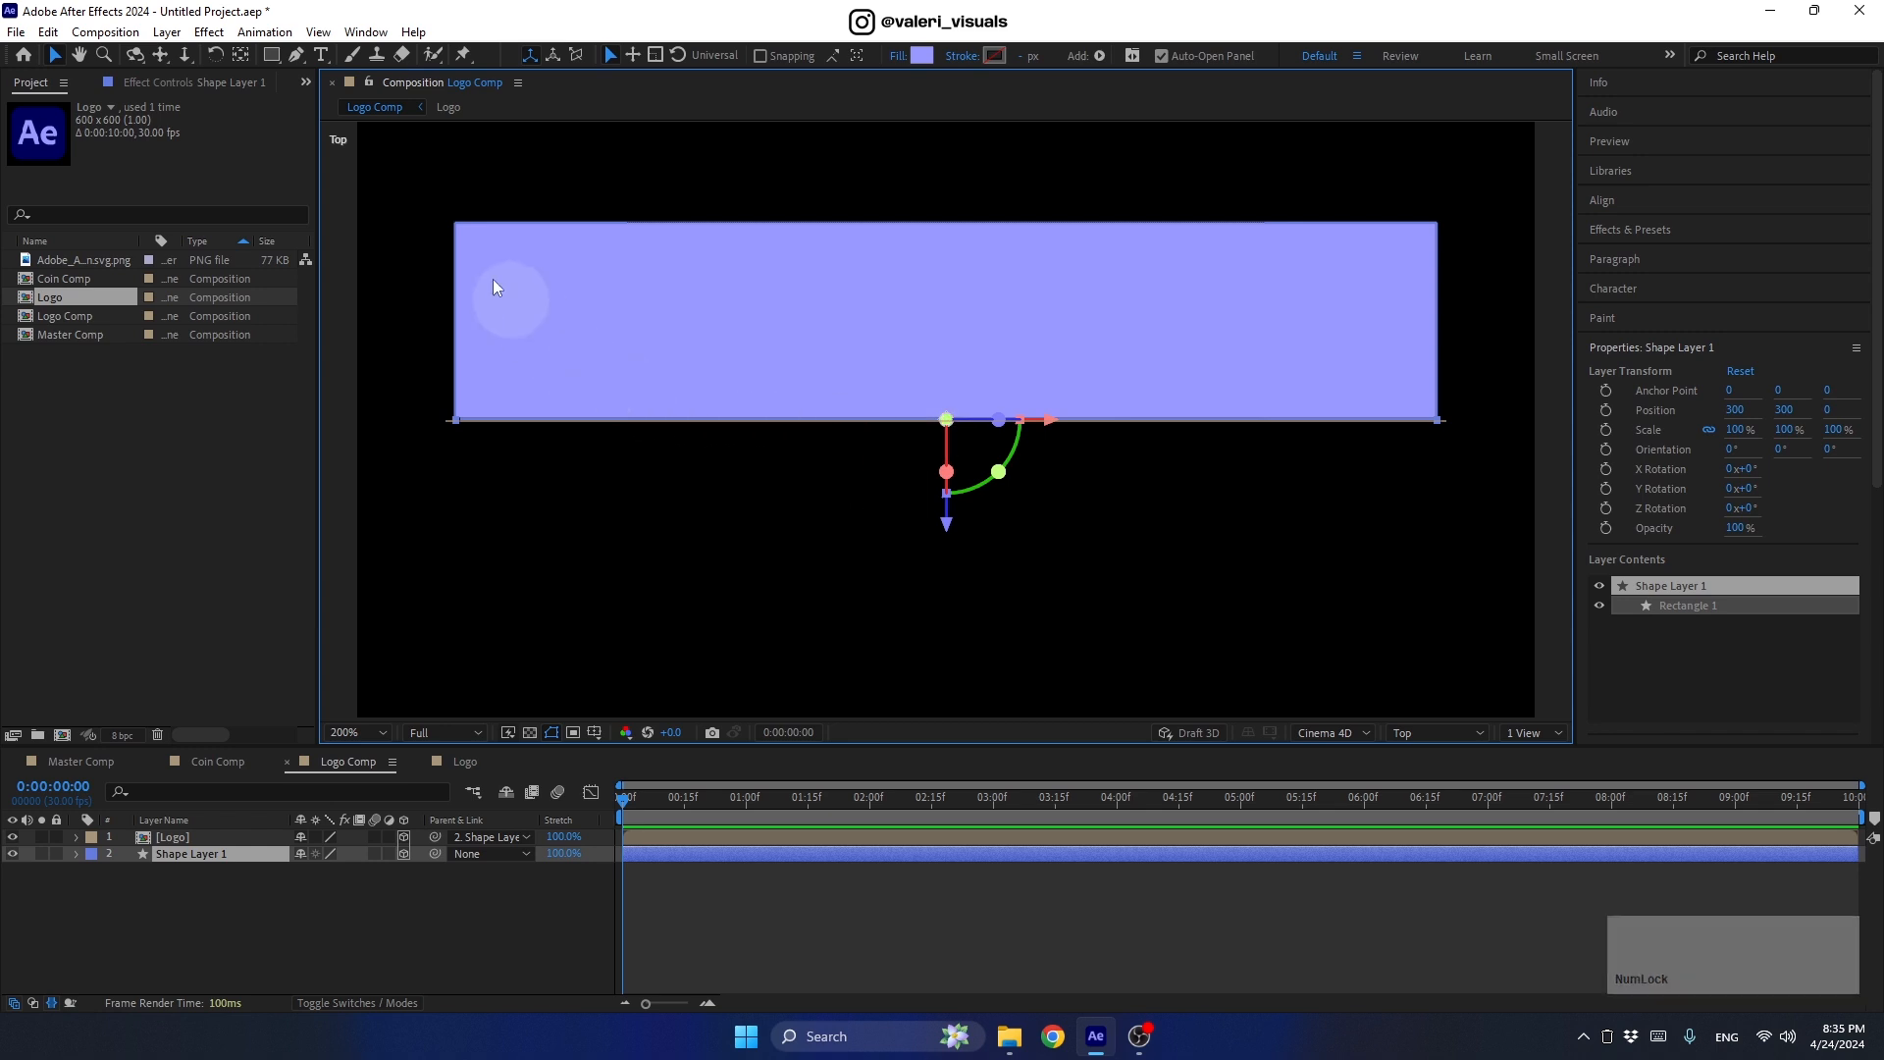
{"action": "left_click", "coordinate": [251, 61]}
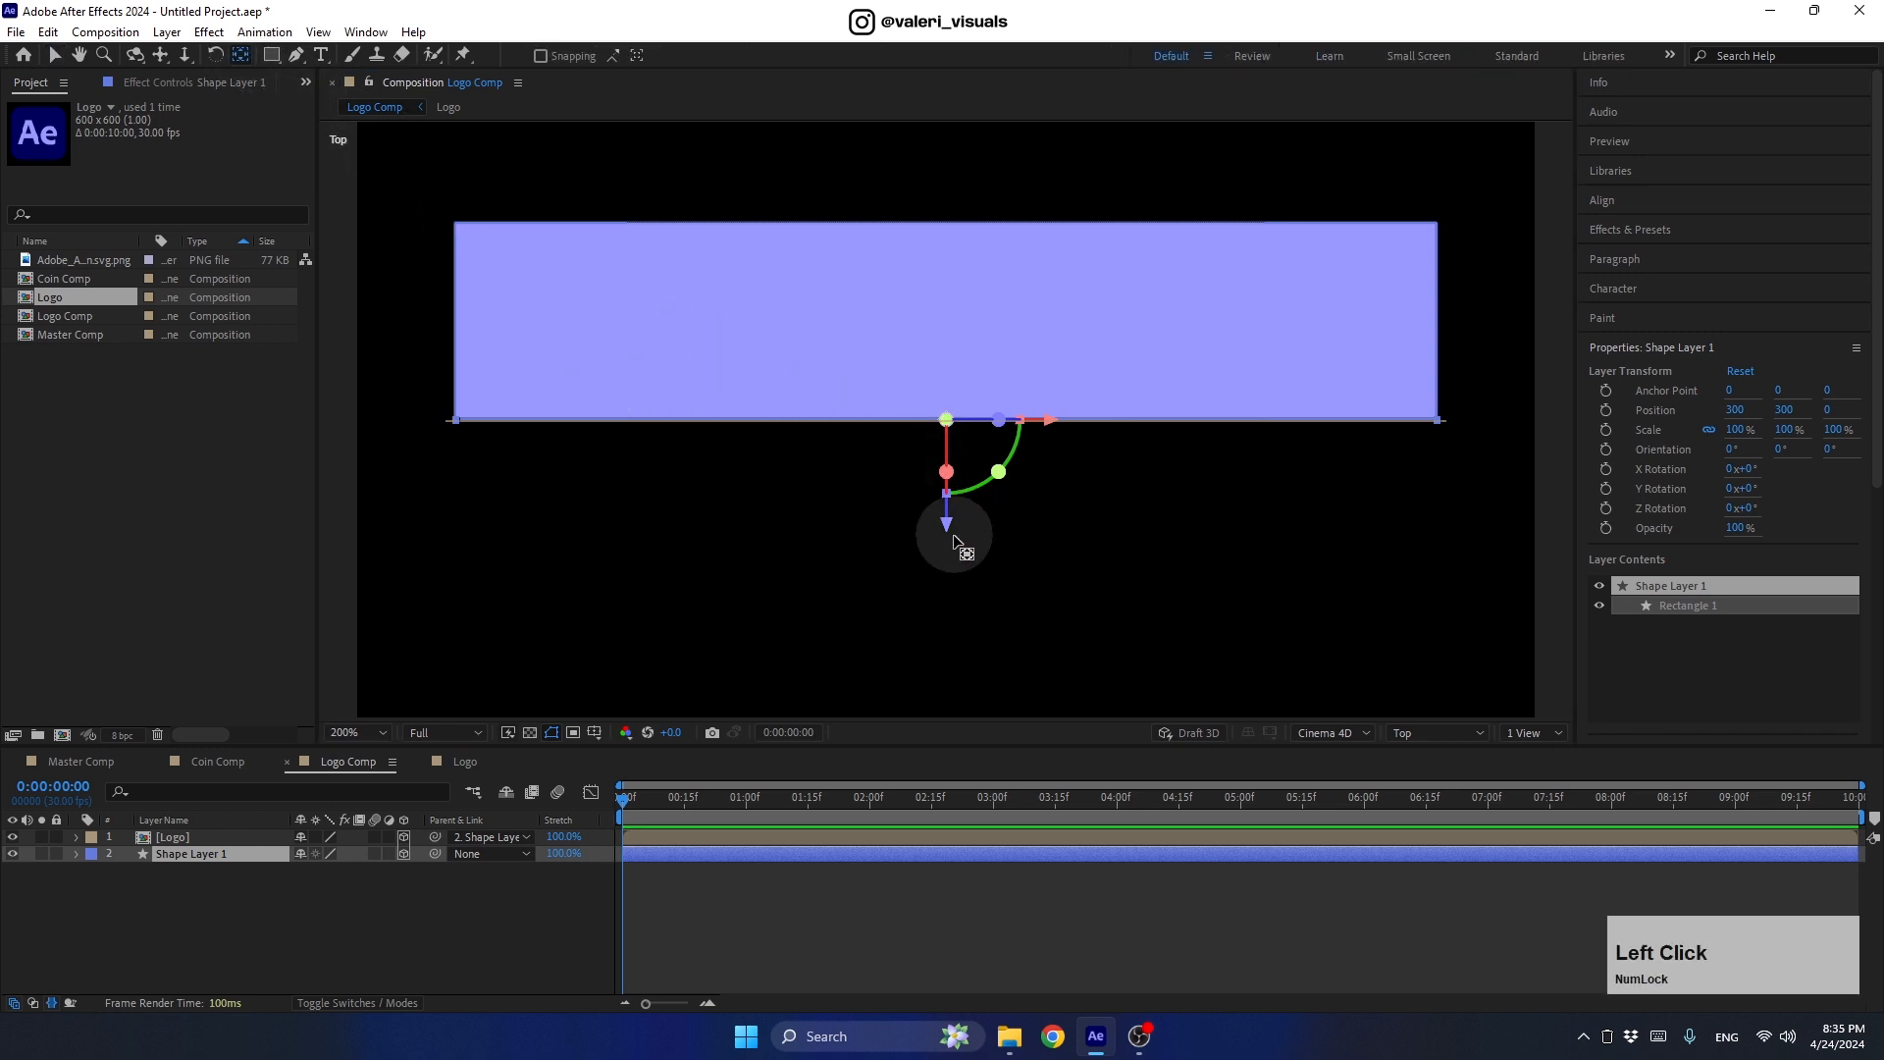
{"action": "left_click_drag", "start_coordinate": [947, 532], "coordinate": [949, 438]}
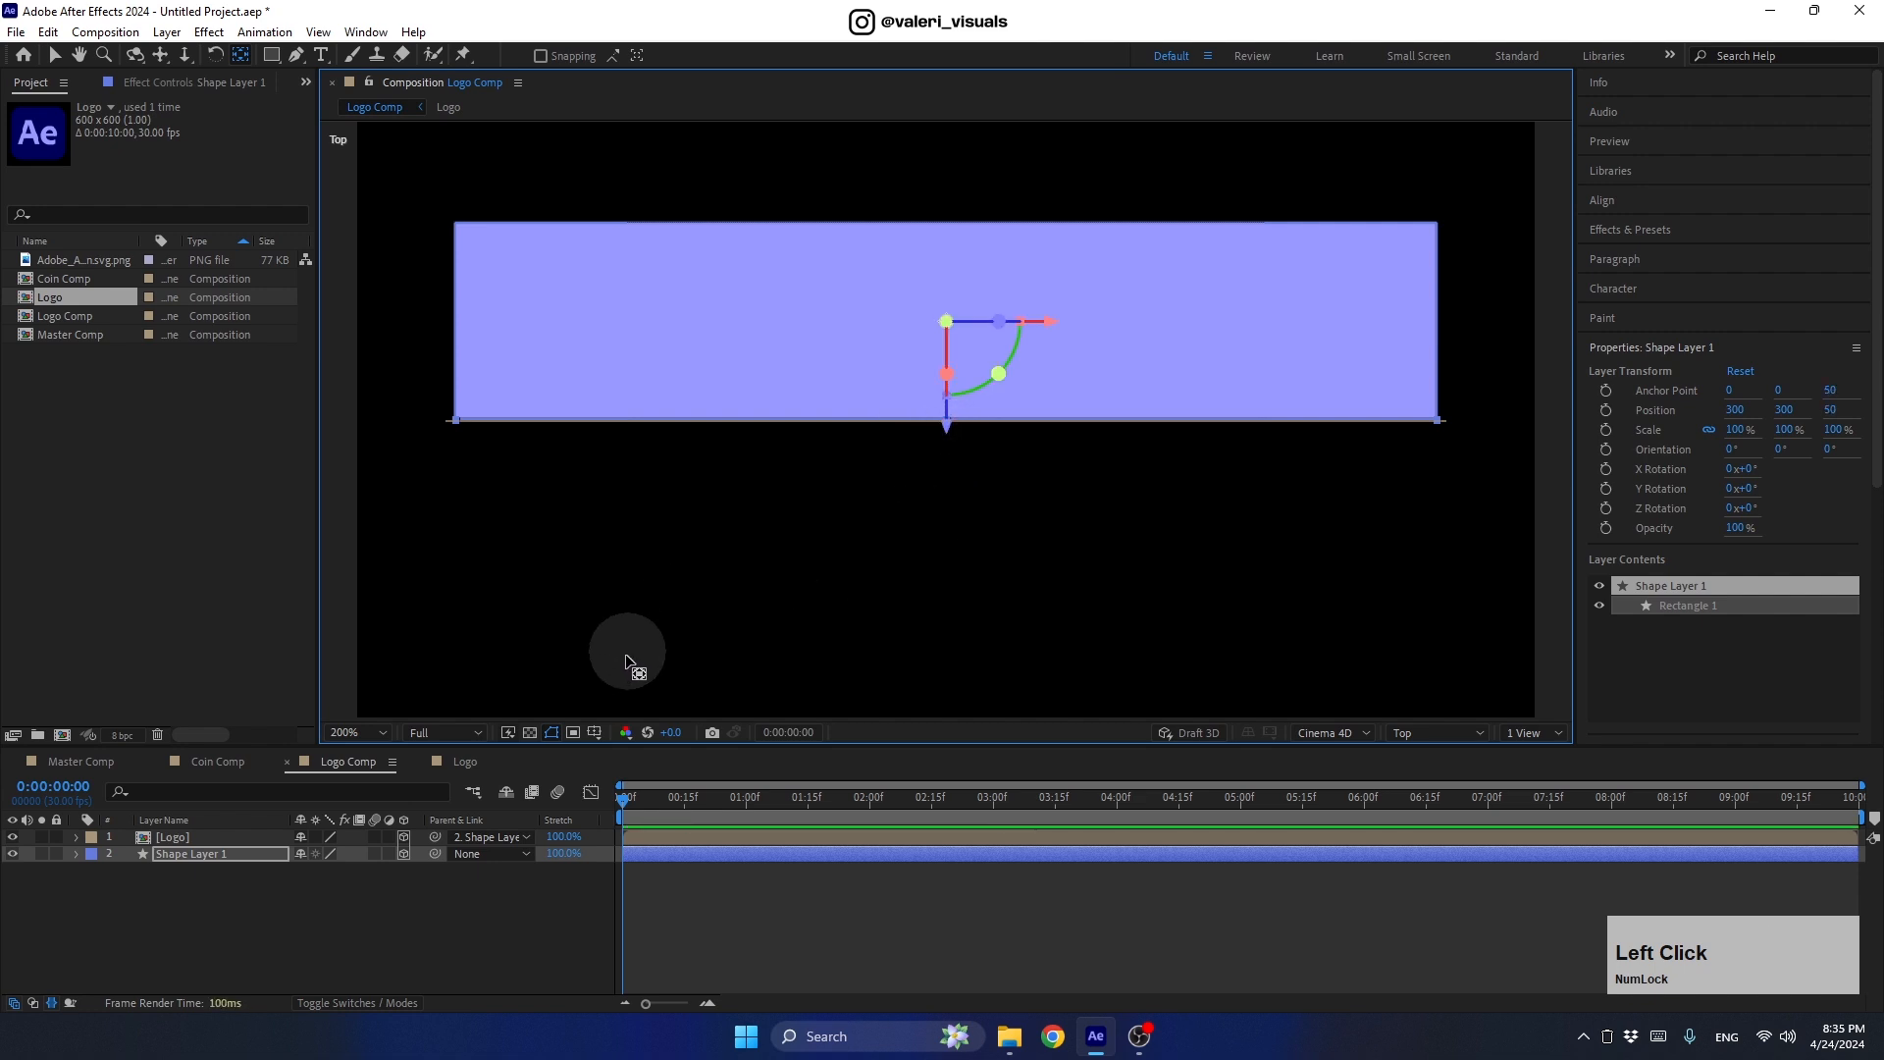
Step: Show the title/action safe guides and move the shape layer along its Z axis to the composition centre, at Z position 0
{"action": "left_click", "coordinate": [594, 732]}
{"action": "left_click", "coordinate": [619, 755]}
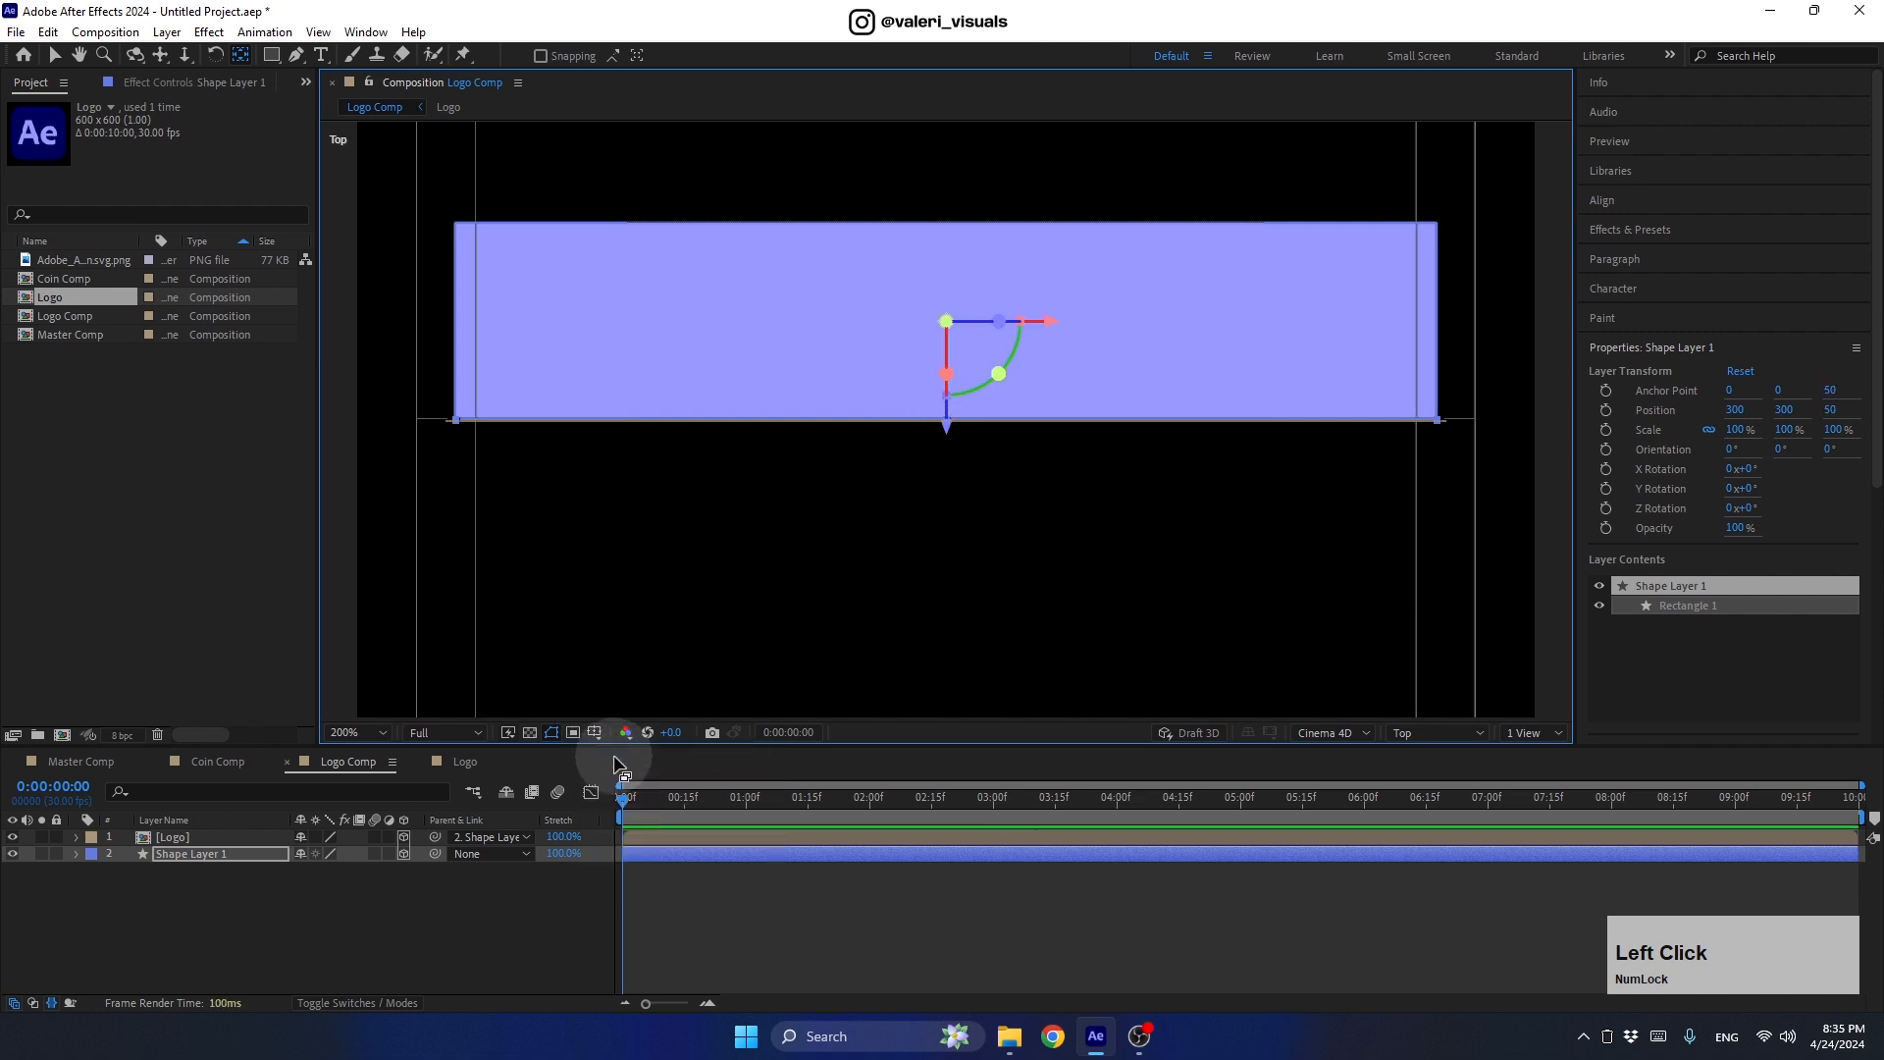
{"action": "left_click", "coordinate": [53, 56]}
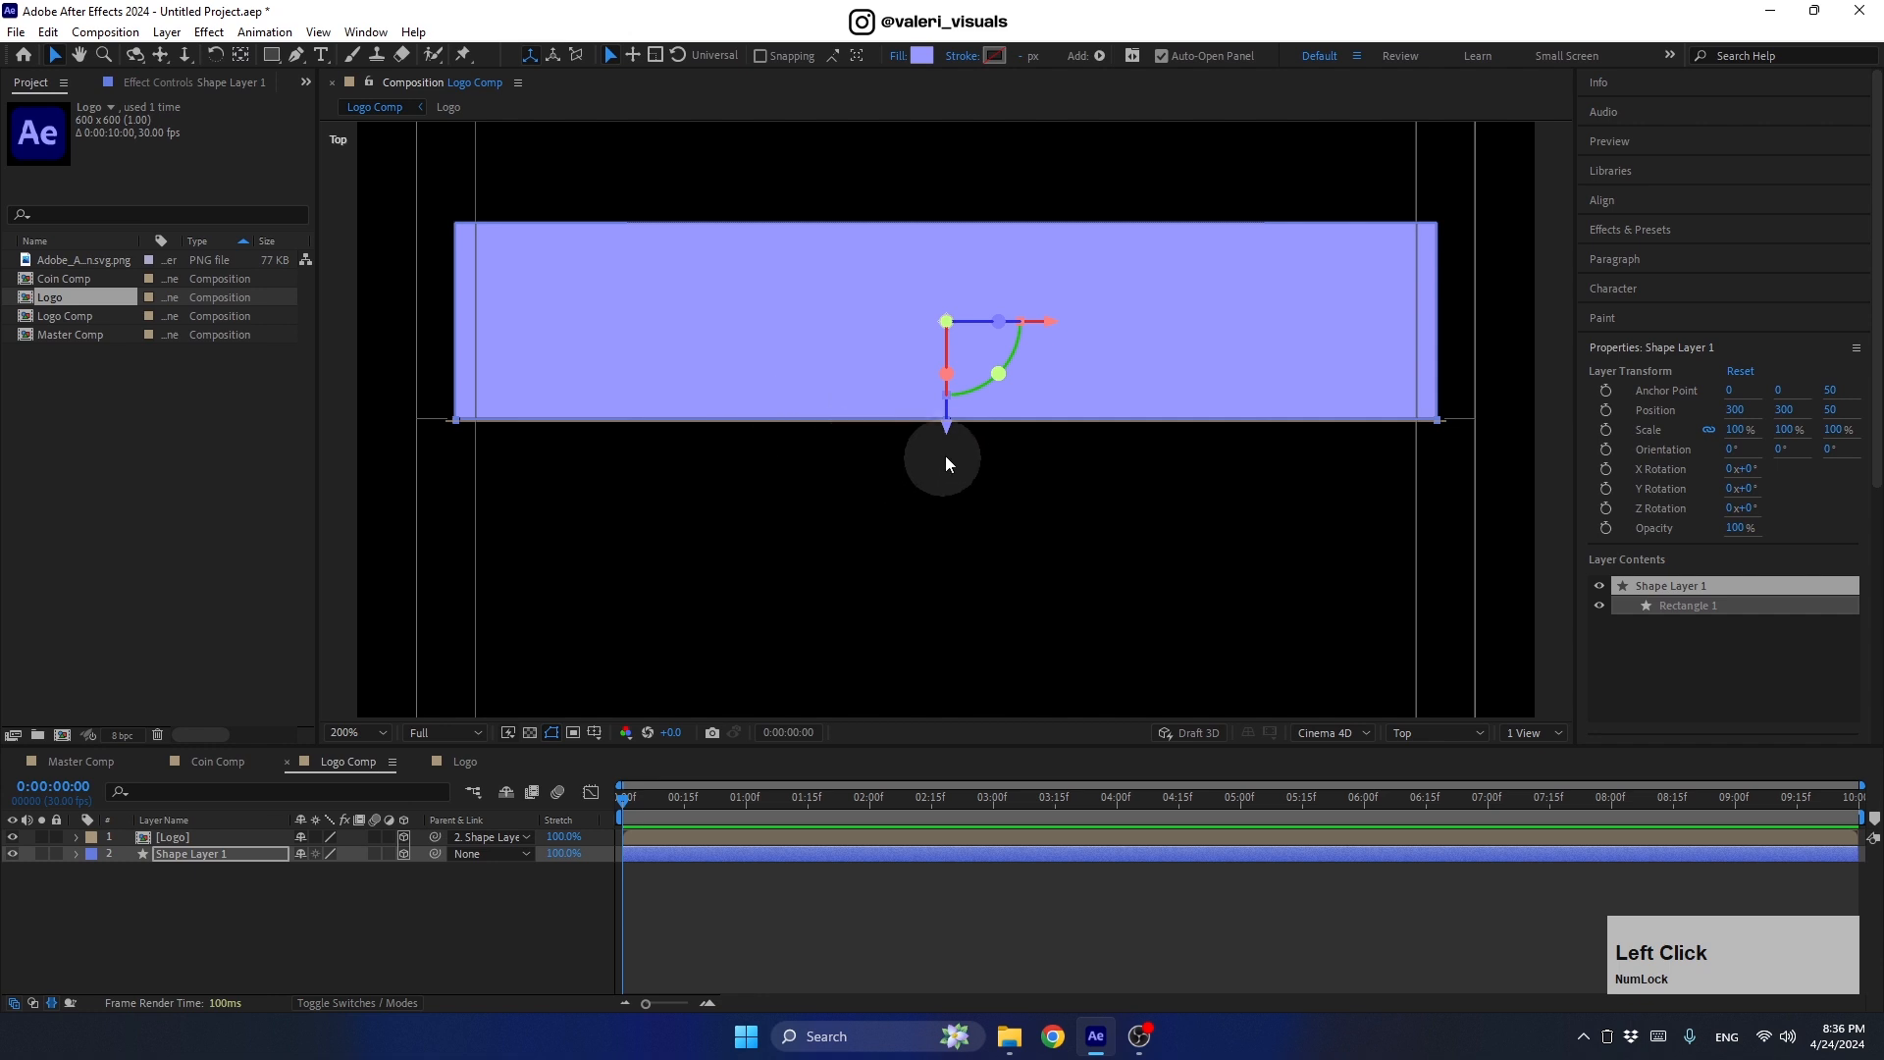
{"action": "left_click_drag", "start_coordinate": [950, 429], "coordinate": [950, 531]}
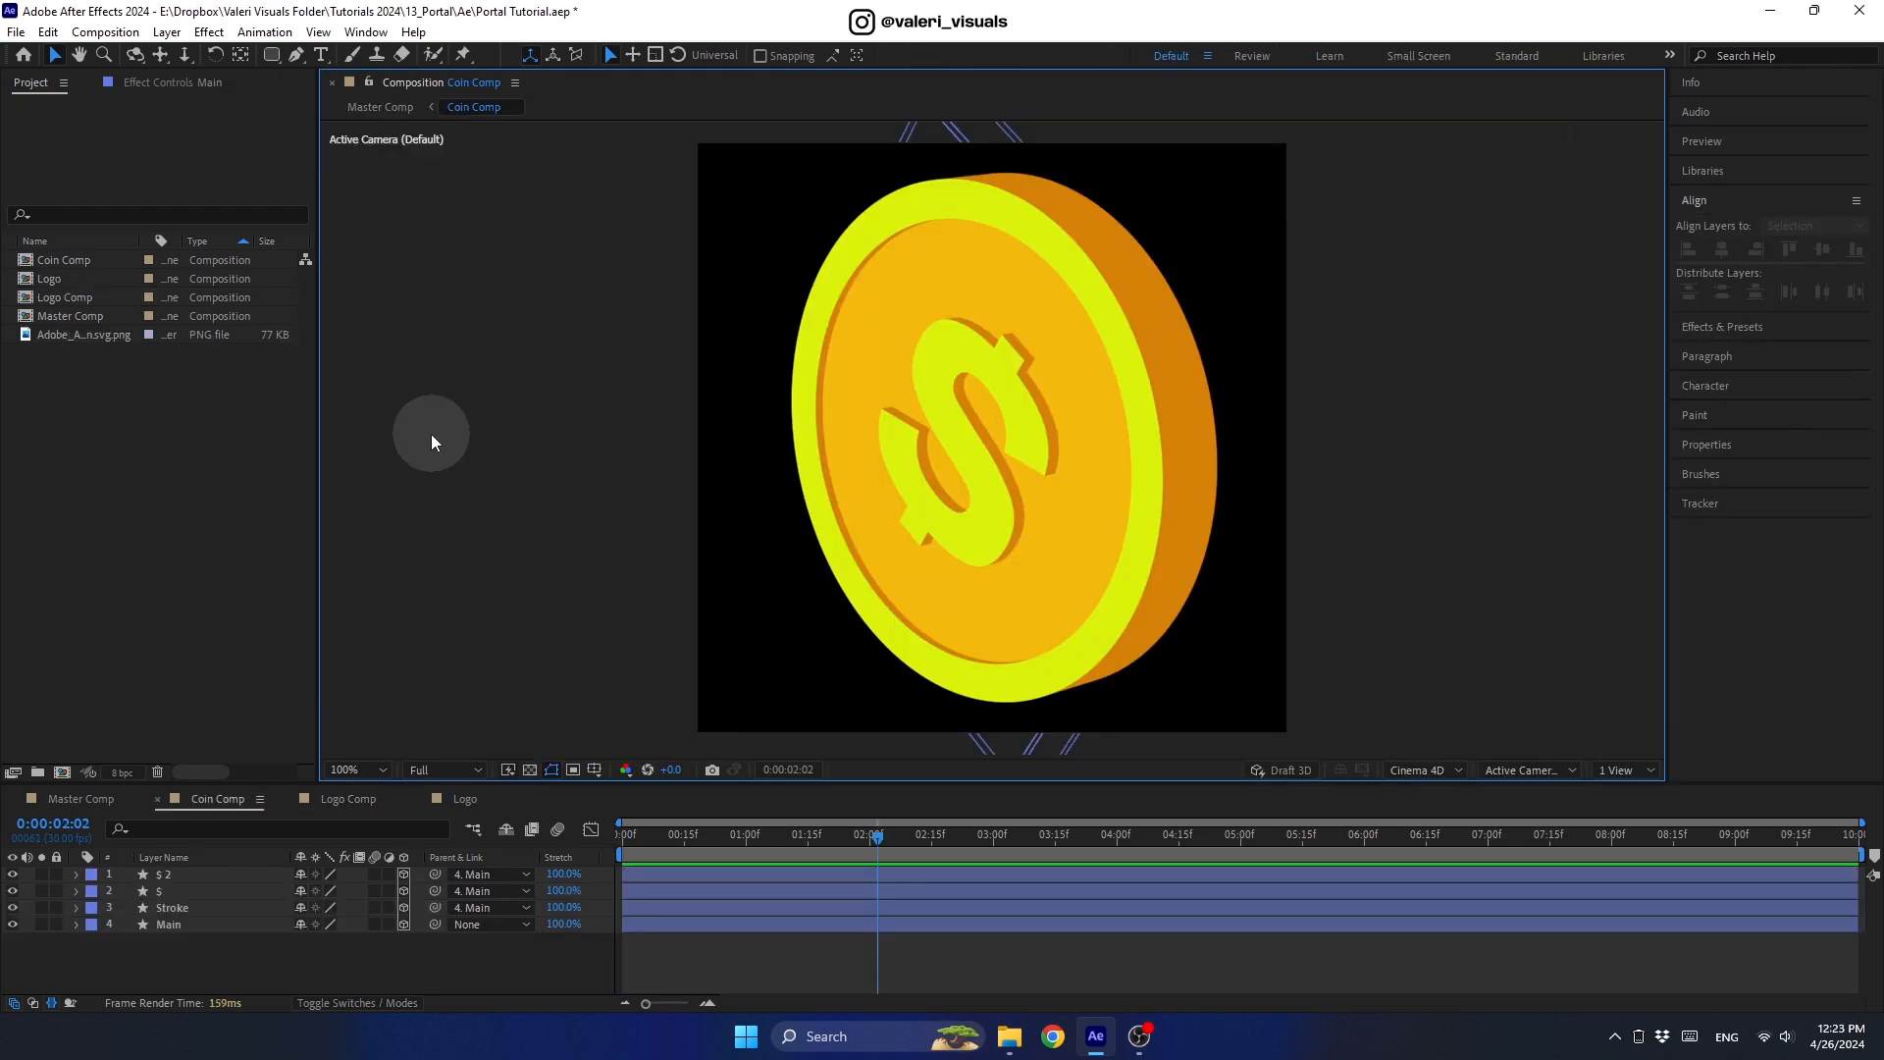
Step: In Coin Comp, switch to Top view with title/action safe guides and adjust the Main layer's Z position to centre the coin
{"action": "left_click_drag", "start_coordinate": [862, 834], "coordinate": [581, 854]}
{"action": "left_click", "coordinate": [1484, 769]}
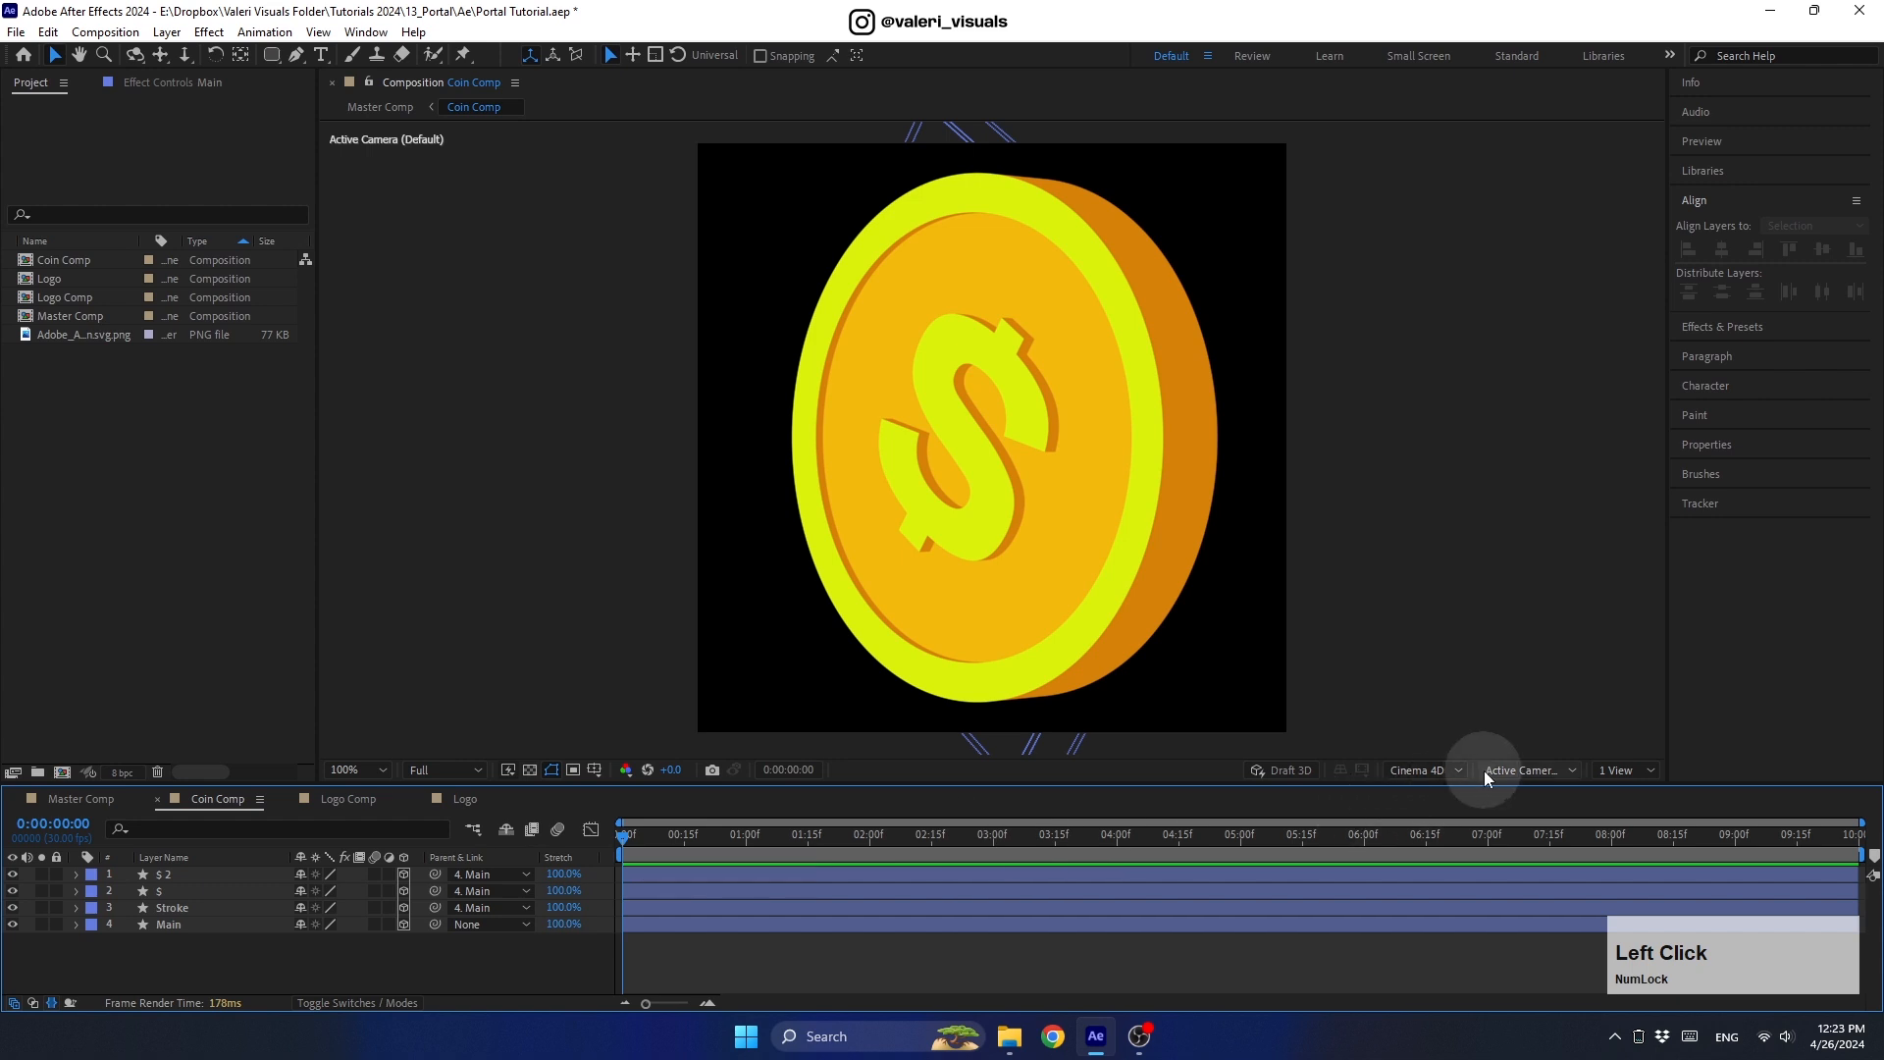
{"action": "left_click", "coordinate": [1504, 546]}
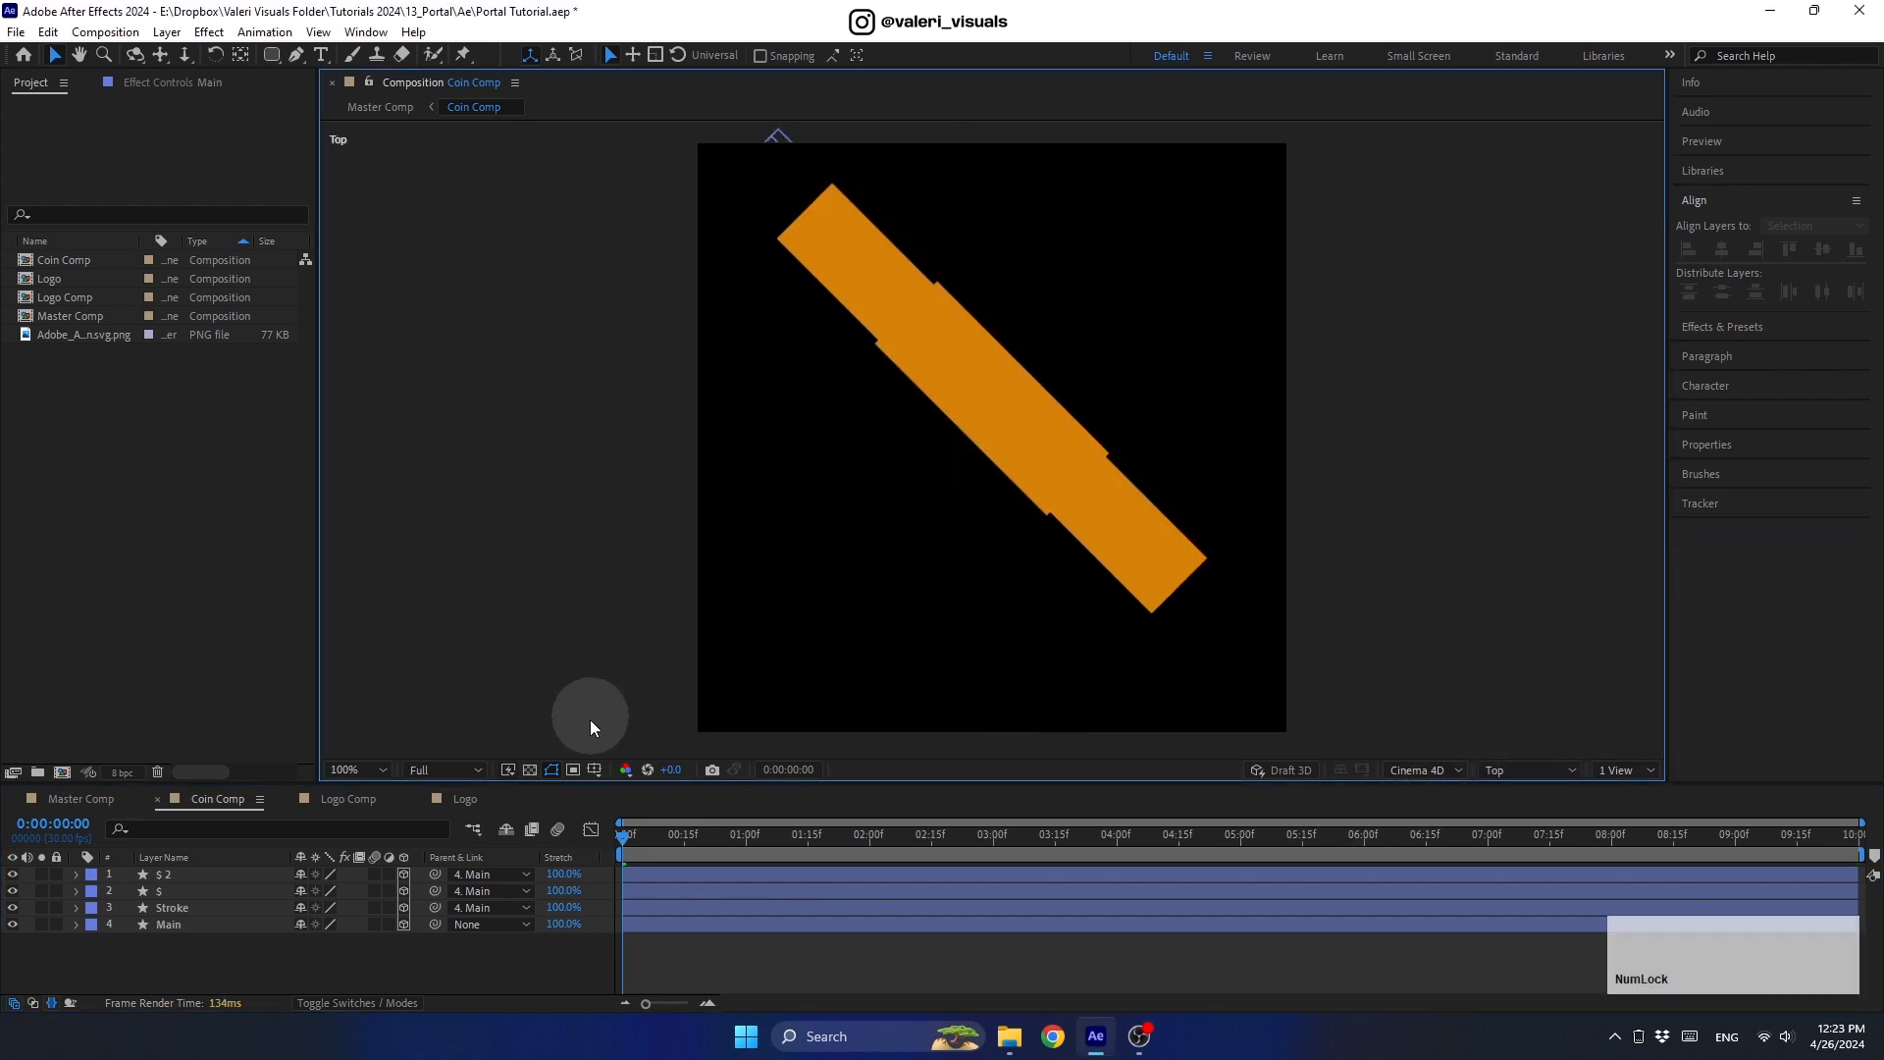
{"action": "left_click", "coordinate": [593, 770]}
{"action": "left_click", "coordinate": [648, 794]}
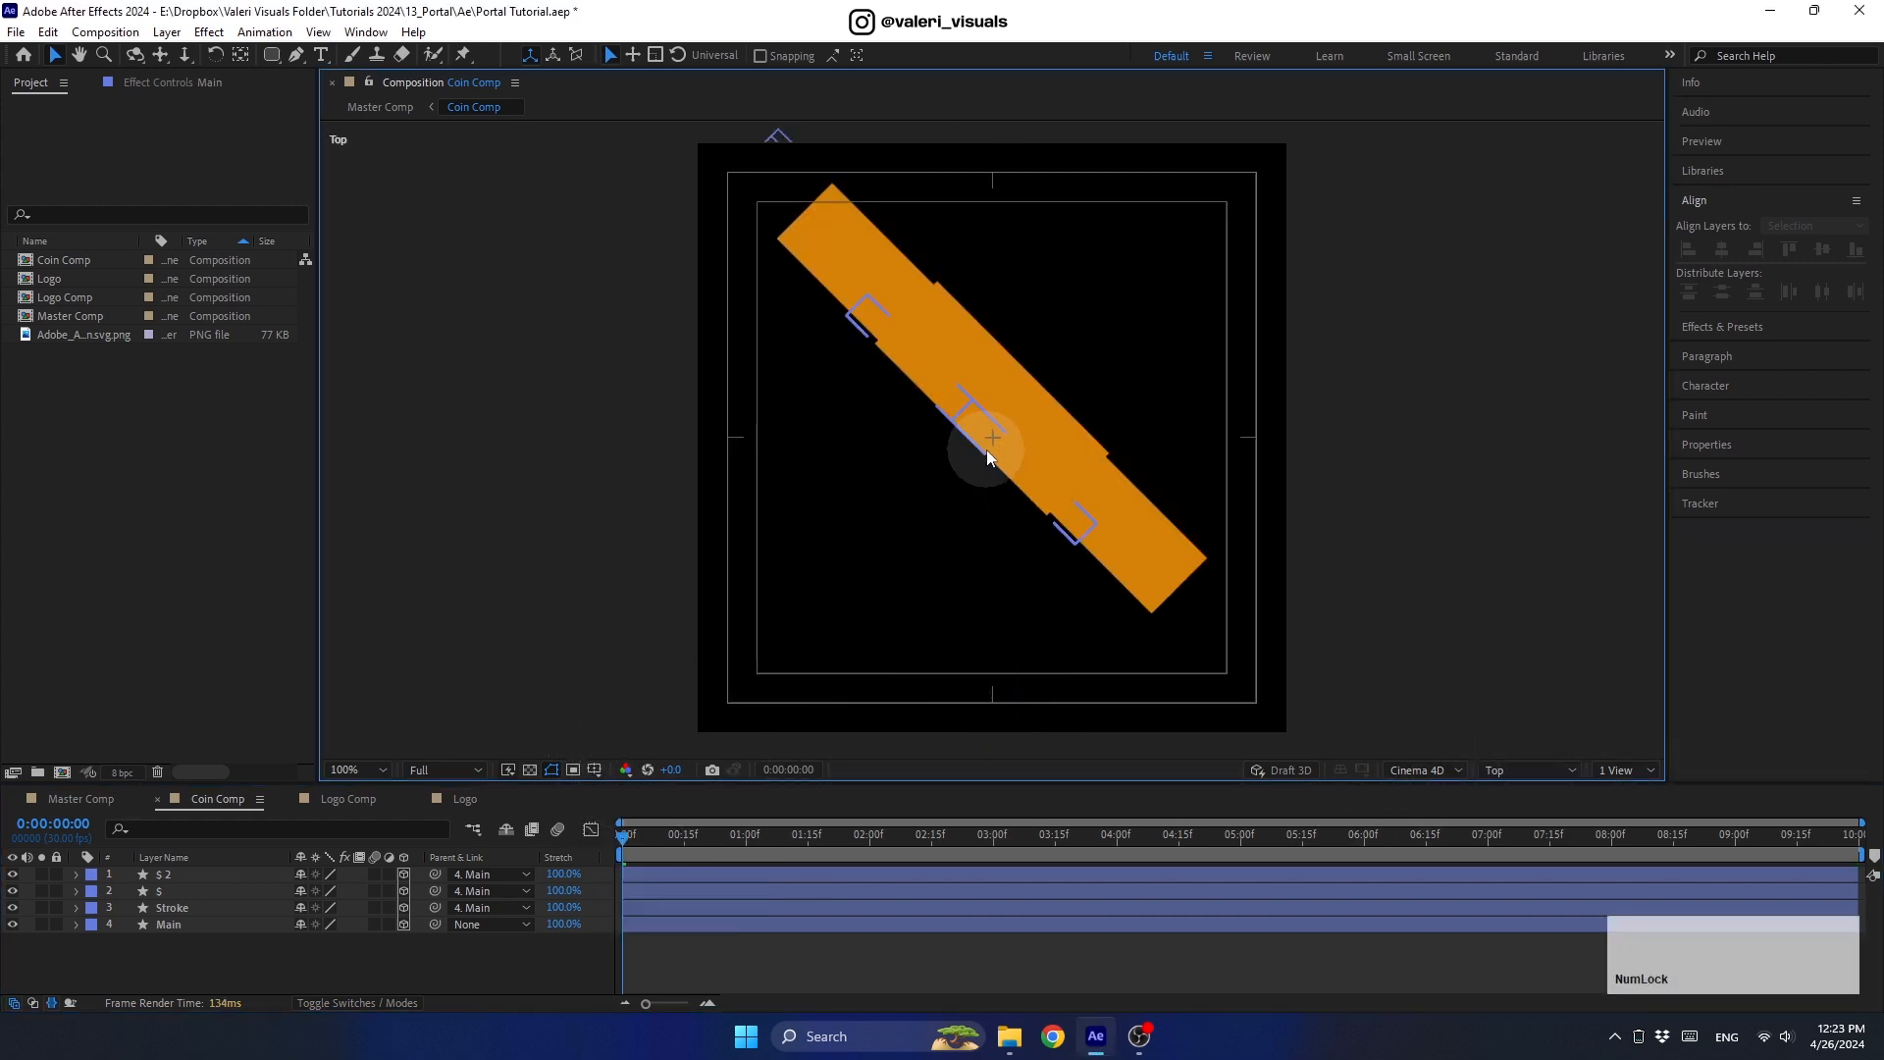
{"action": "scroll", "coordinate": [986, 449], "scroll_direction": "up", "scroll_amount": 1}
{"action": "left_click", "coordinate": [214, 924]}
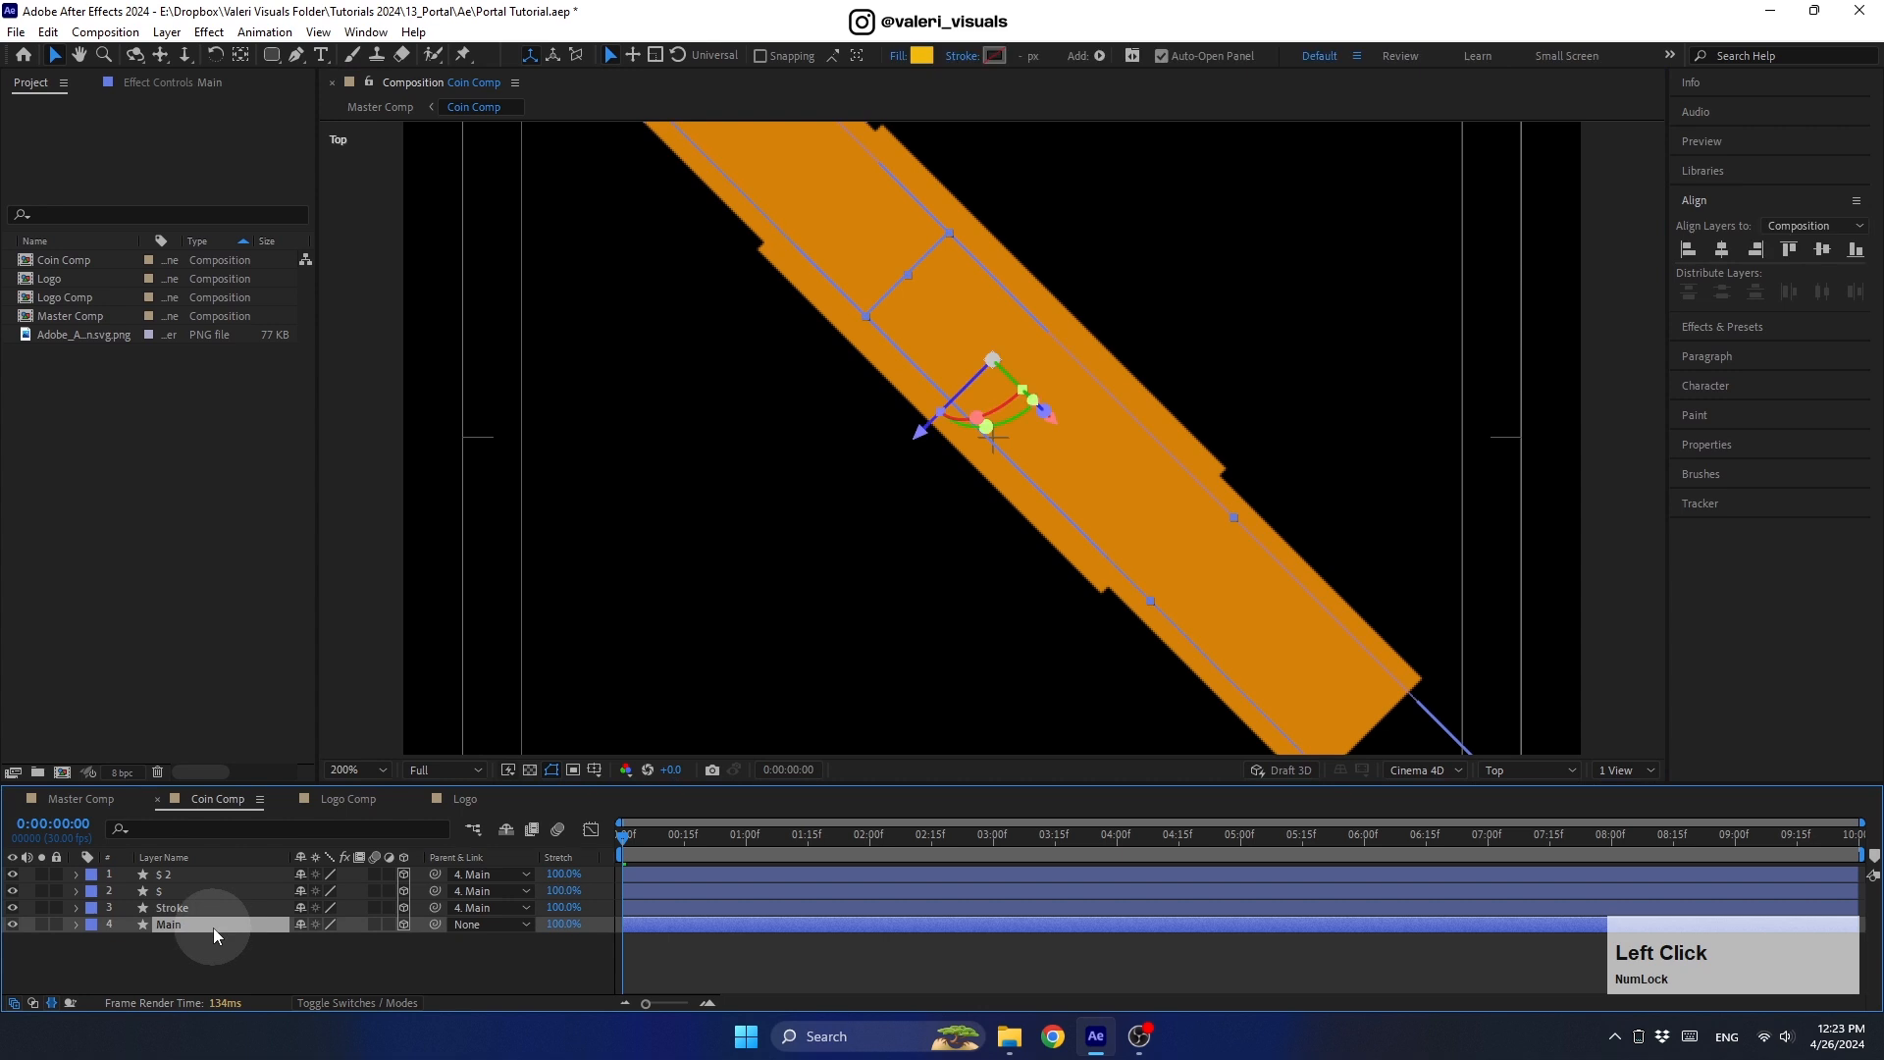
{"action": "key", "text": "p"}
{"action": "mouse_move", "coordinate": [367, 940]}
{"action": "left_mouse_down"}
{"action": "mouse_move", "coordinate": [351, 953]}
{"action": "mouse_move", "coordinate": [373, 967]}
{"action": "left_mouse_up"}
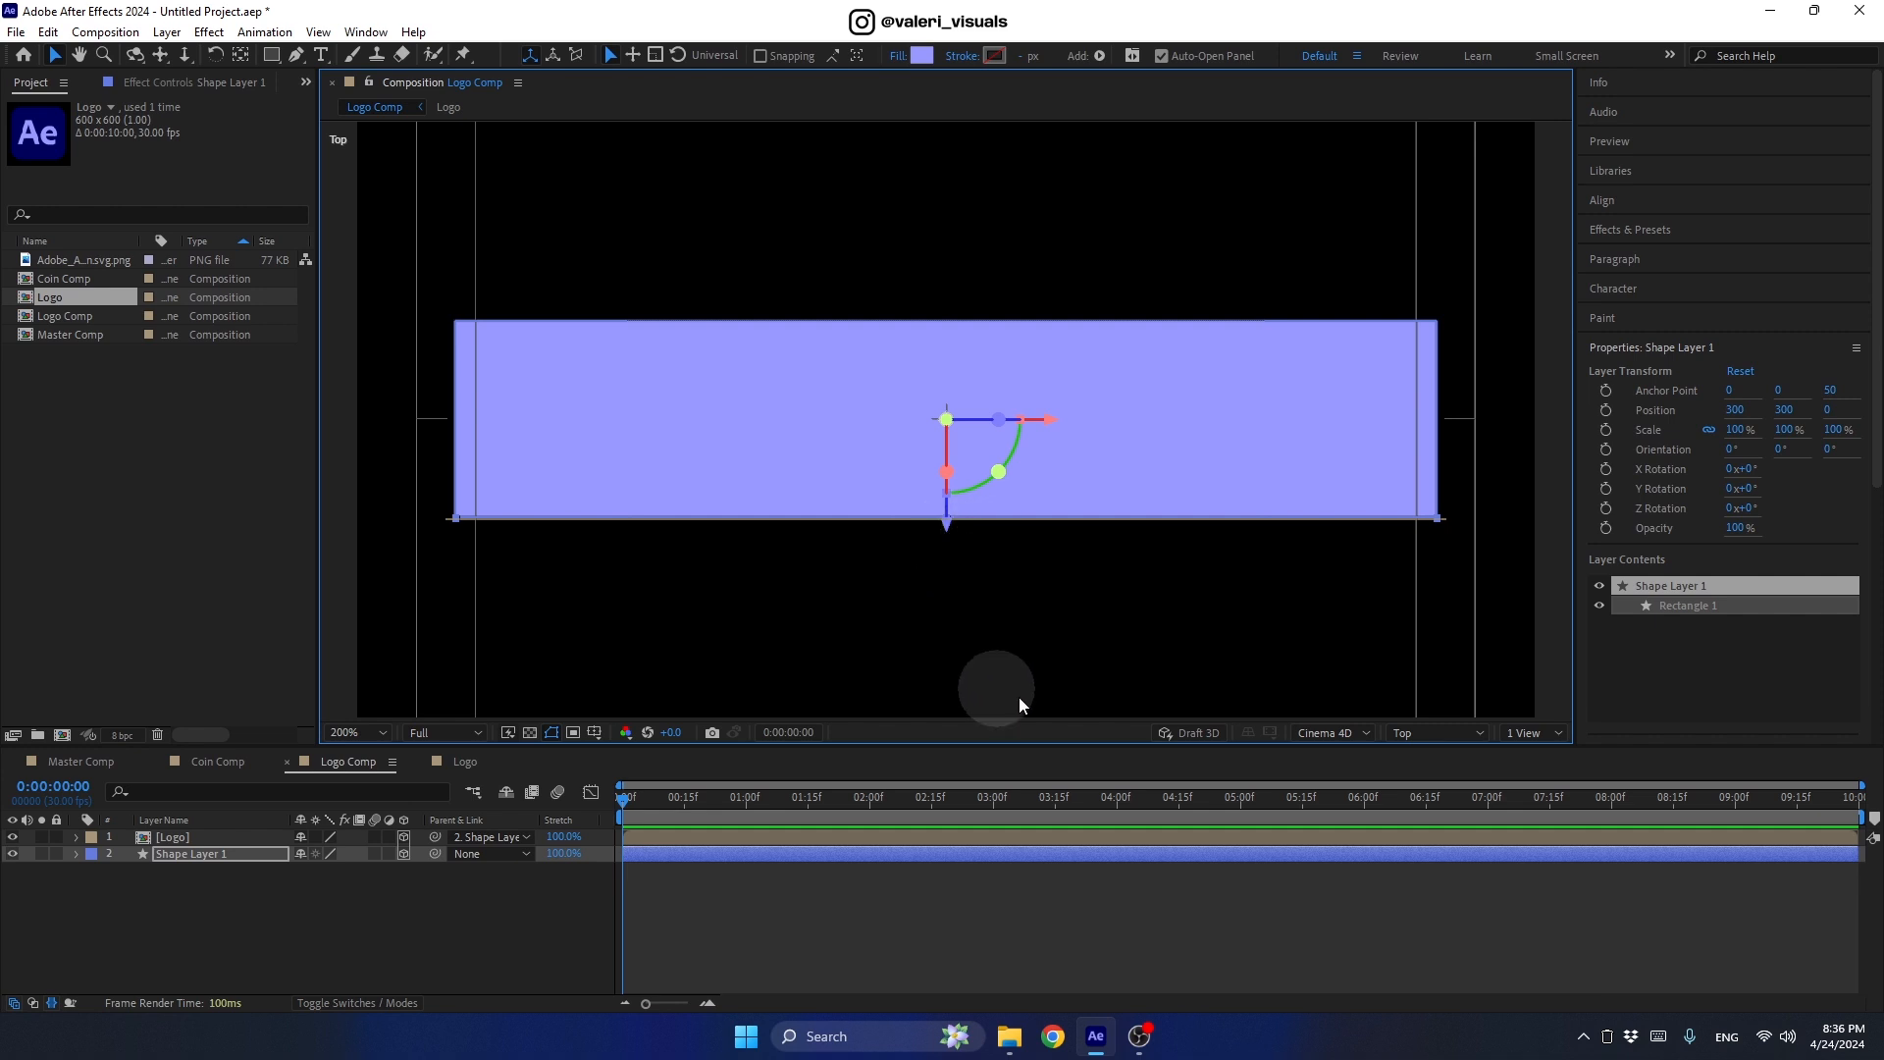
Step: In Logo Comp, return to the Active Camera view and hide the title/action safe guides
{"action": "left_click", "coordinate": [1442, 732]}
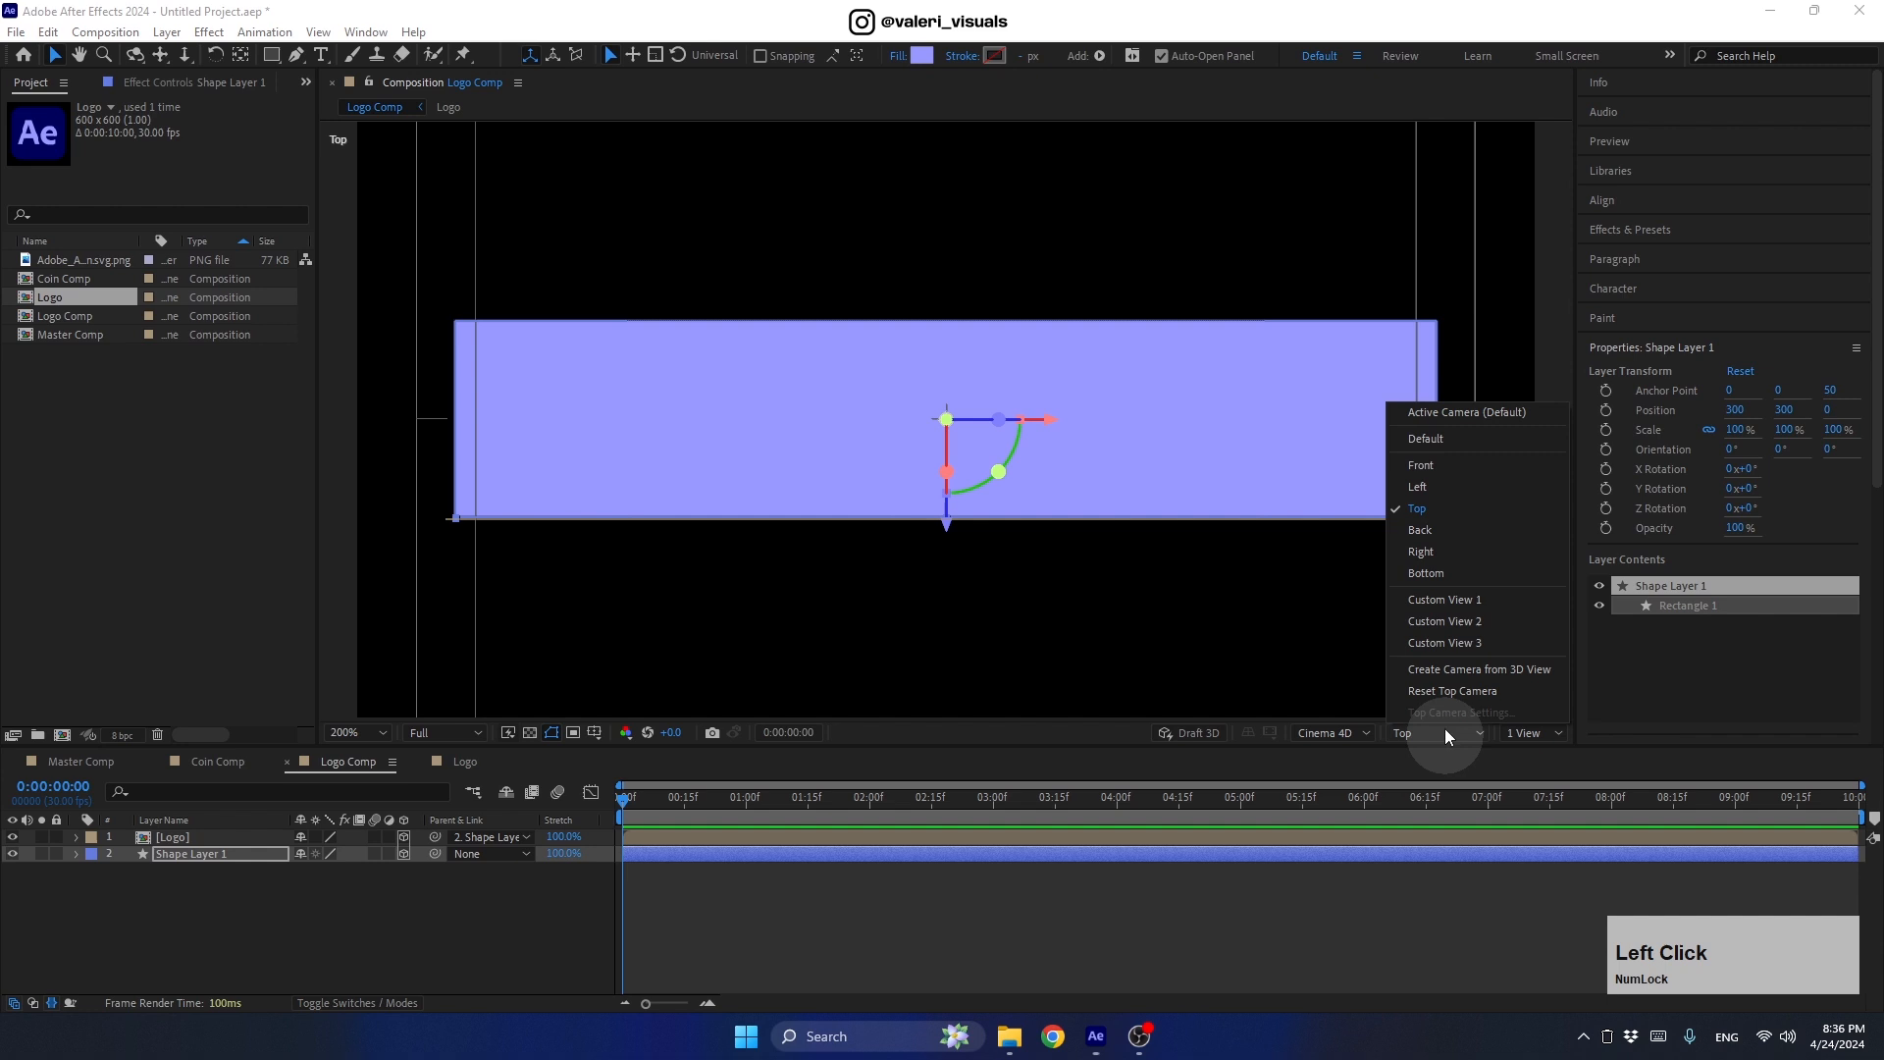
{"action": "left_click", "coordinate": [1418, 415]}
{"action": "scroll", "coordinate": [993, 408], "scroll_direction": "up", "scroll_amount": 3}
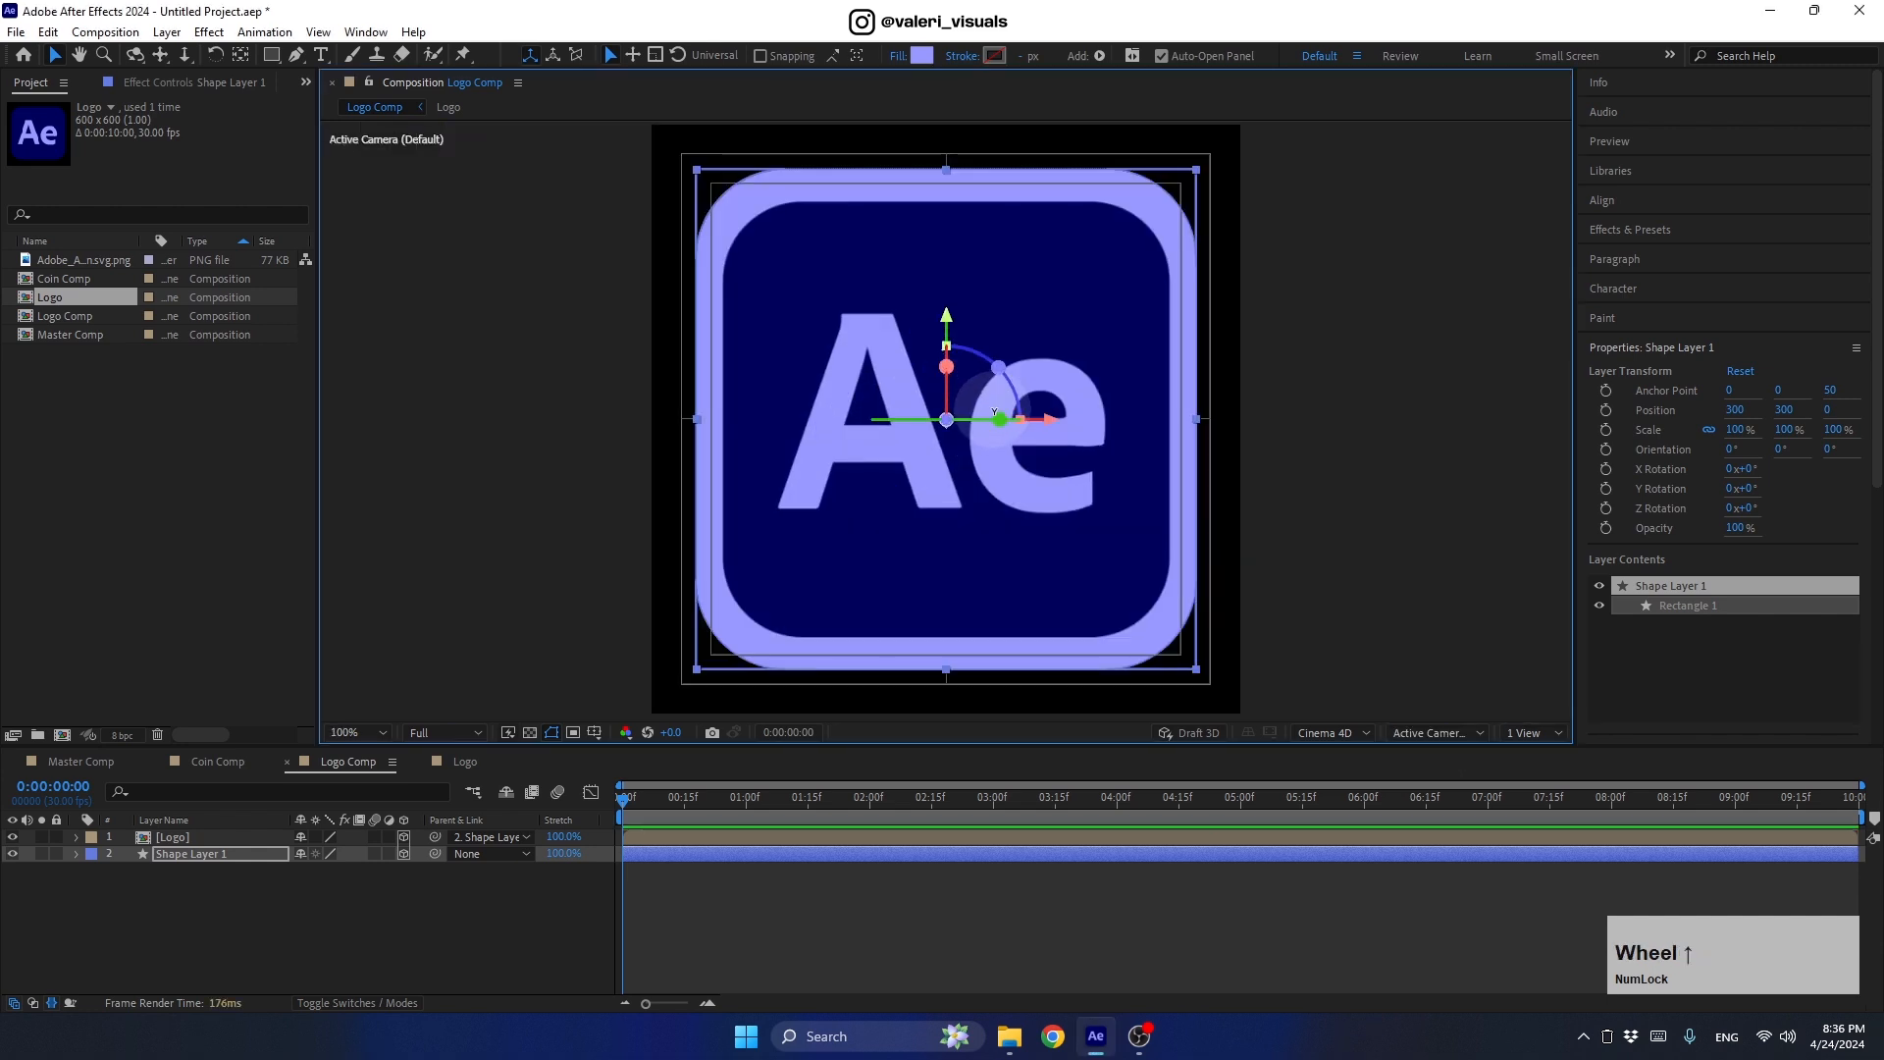
{"action": "left_click", "coordinate": [595, 732]}
{"action": "left_click", "coordinate": [628, 759]}
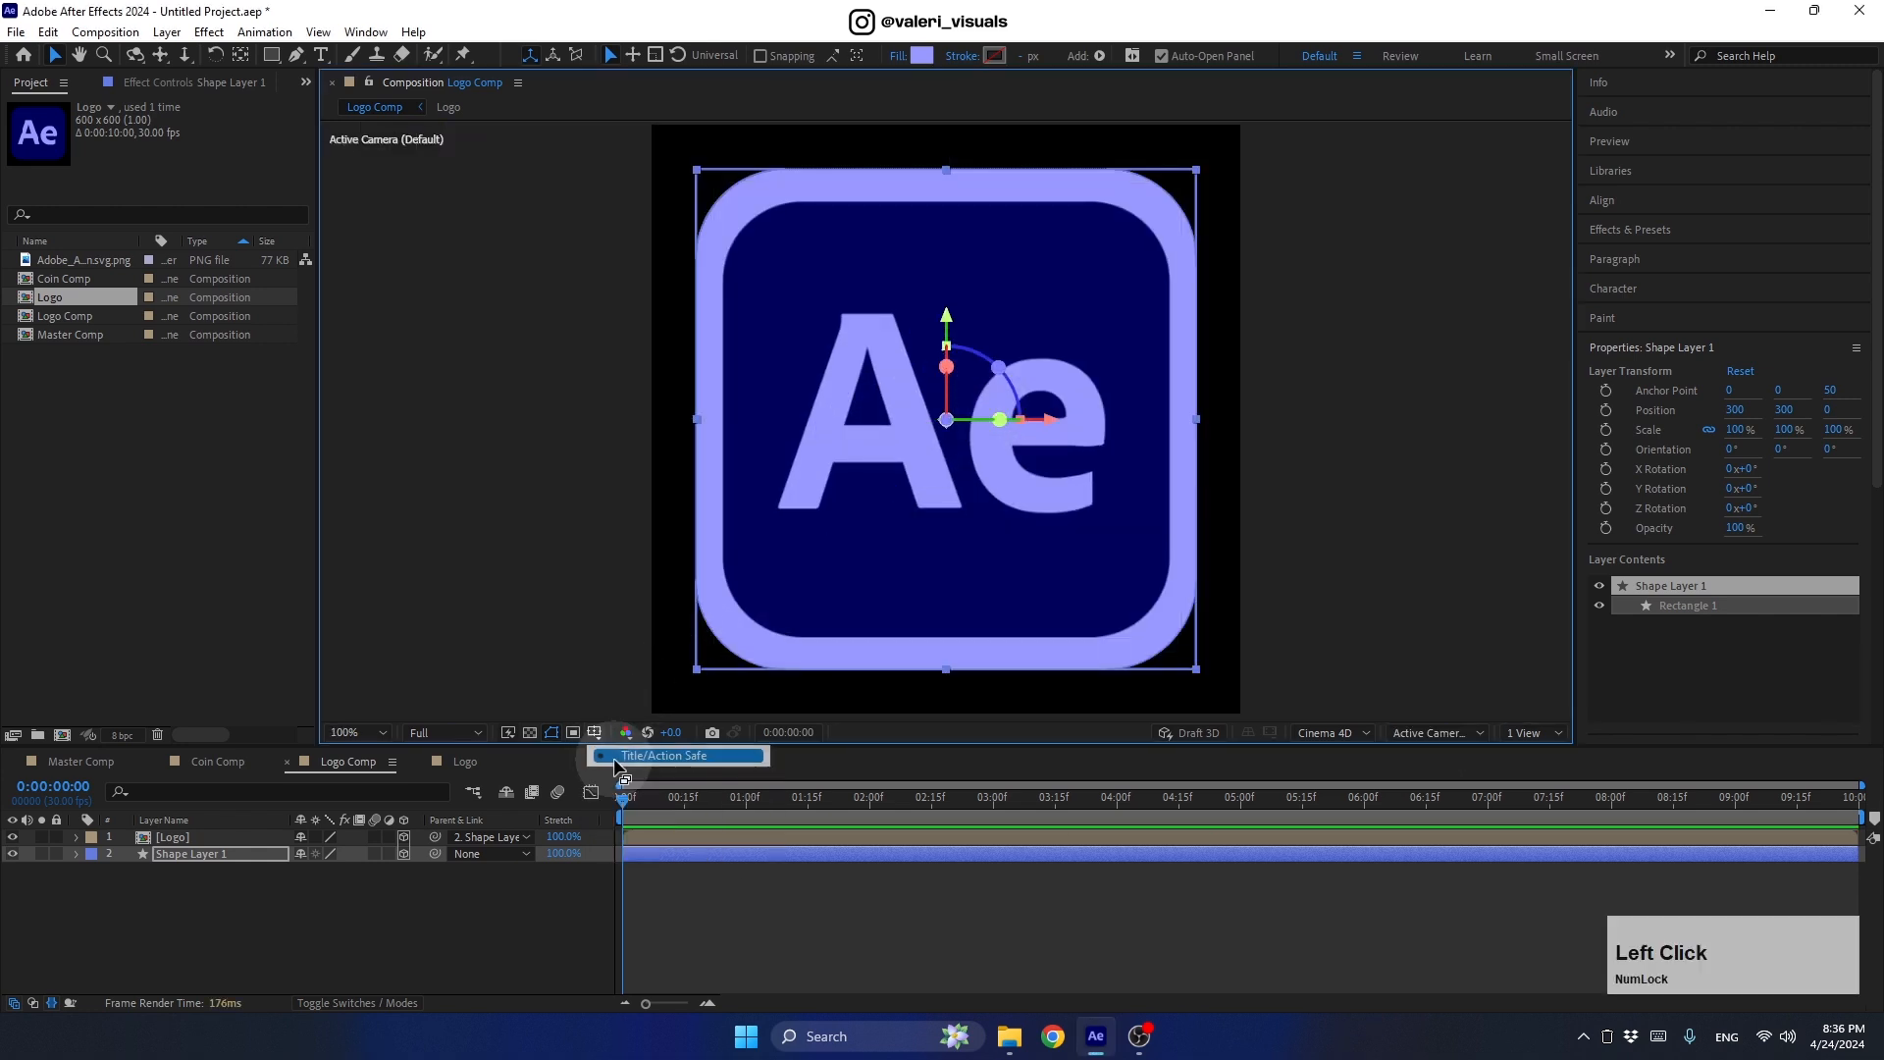
Step: Set Shape Layer 1's Z Rotation to 35° and its Y Rotation to 45°
{"action": "left_click", "coordinate": [229, 862]}
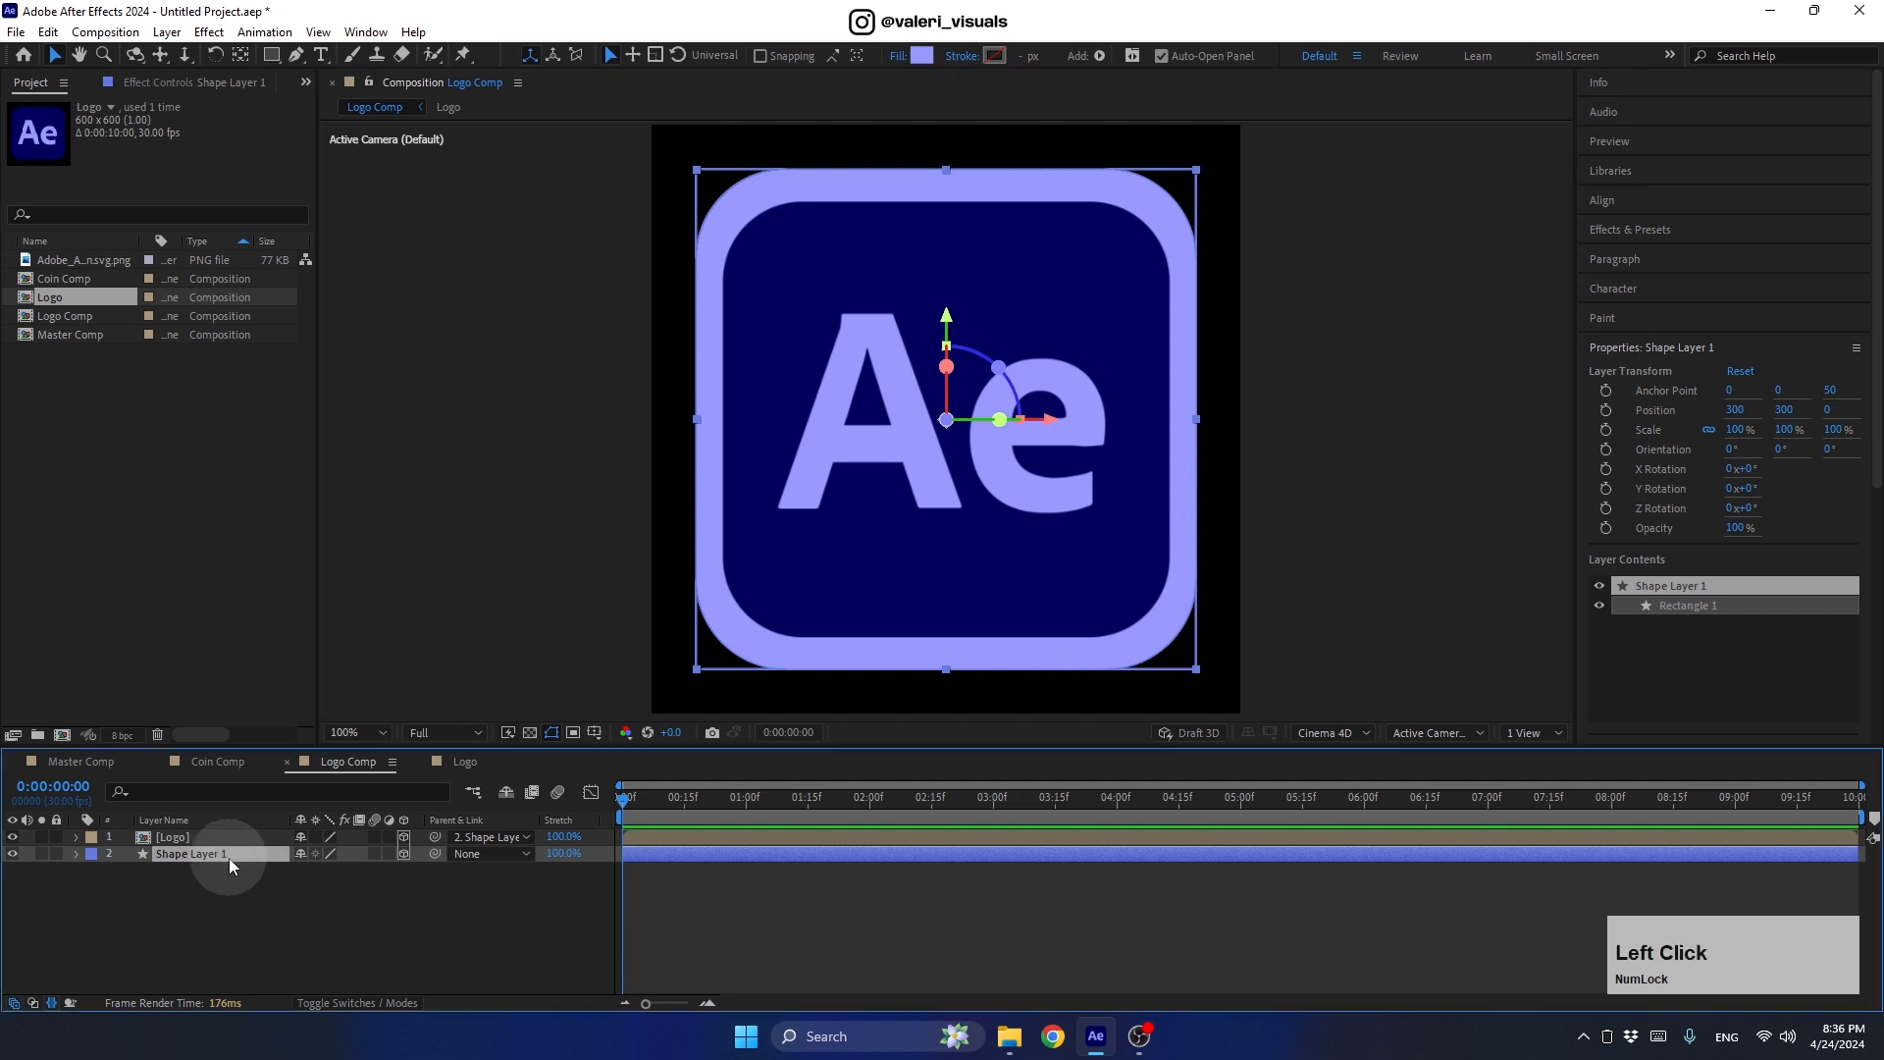
{"action": "key", "text": "r"}
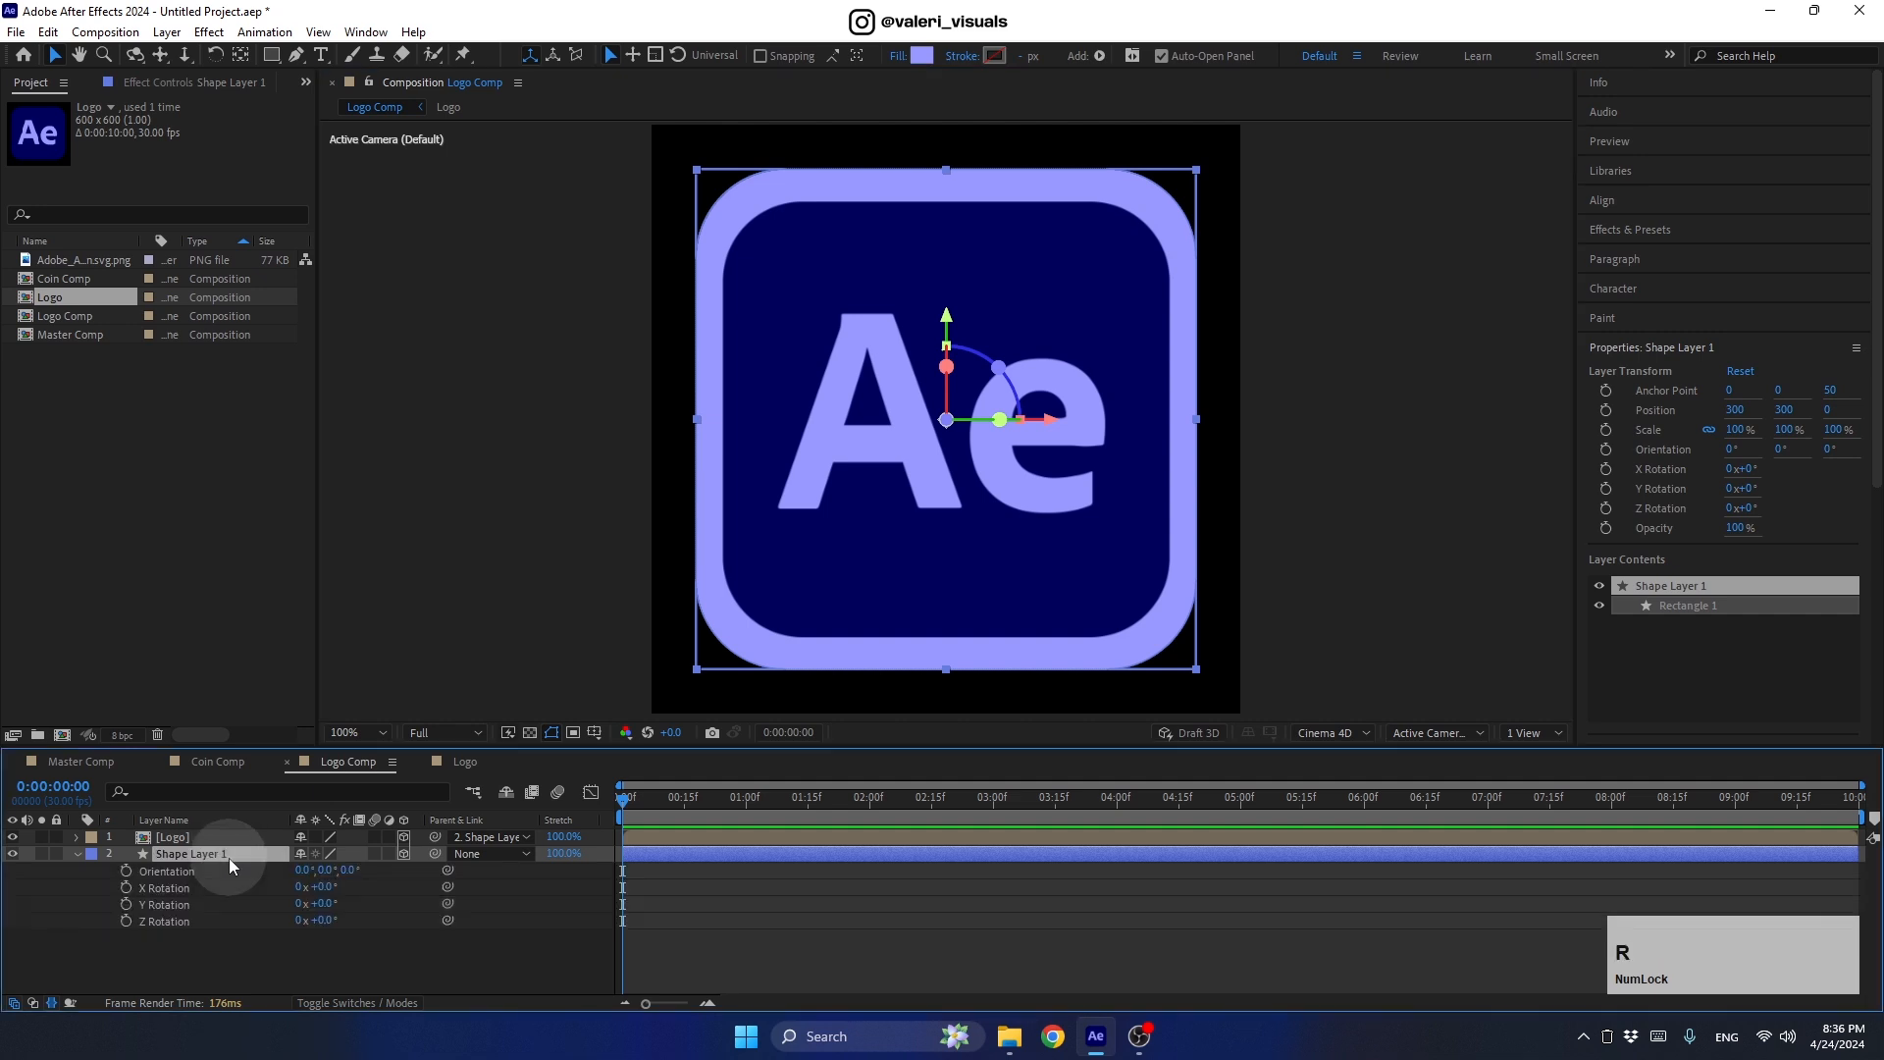
{"action": "left_click", "coordinate": [328, 920]}
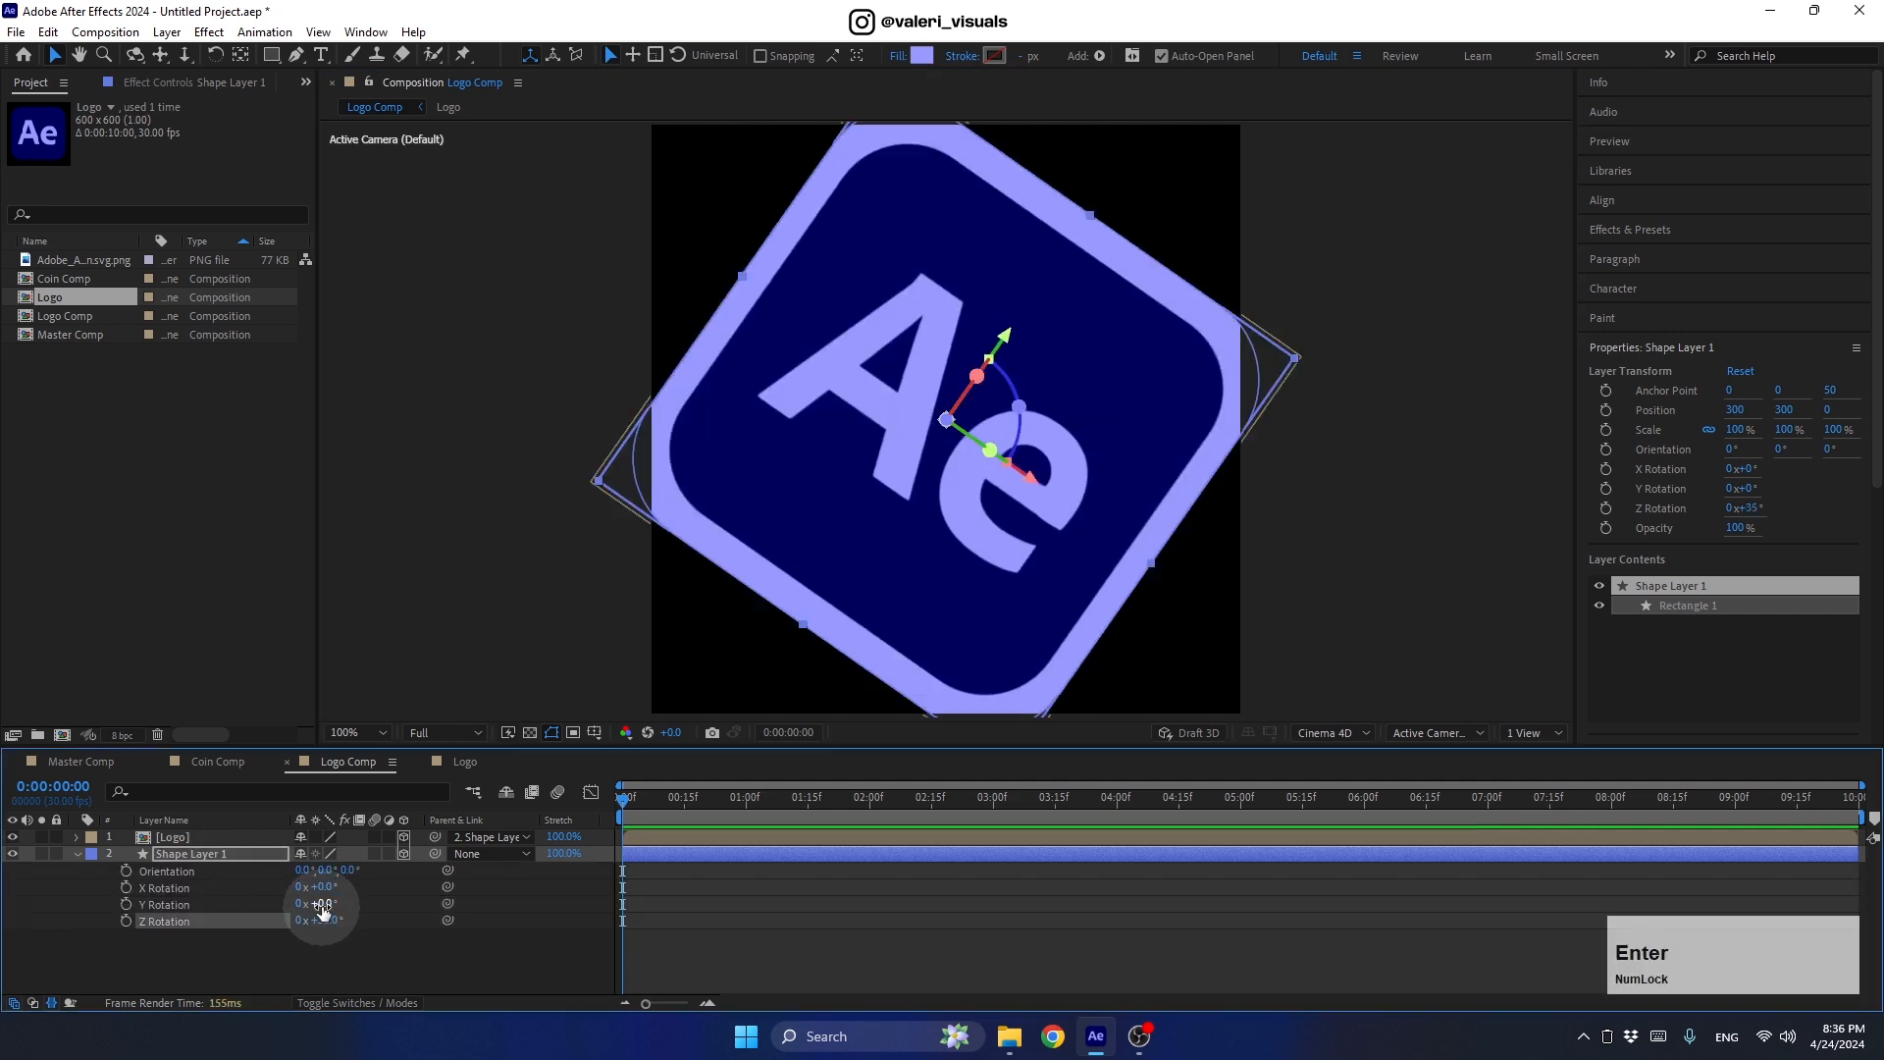
{"action": "left_click", "coordinate": [321, 904]}
{"action": "key", "text": "Return"}
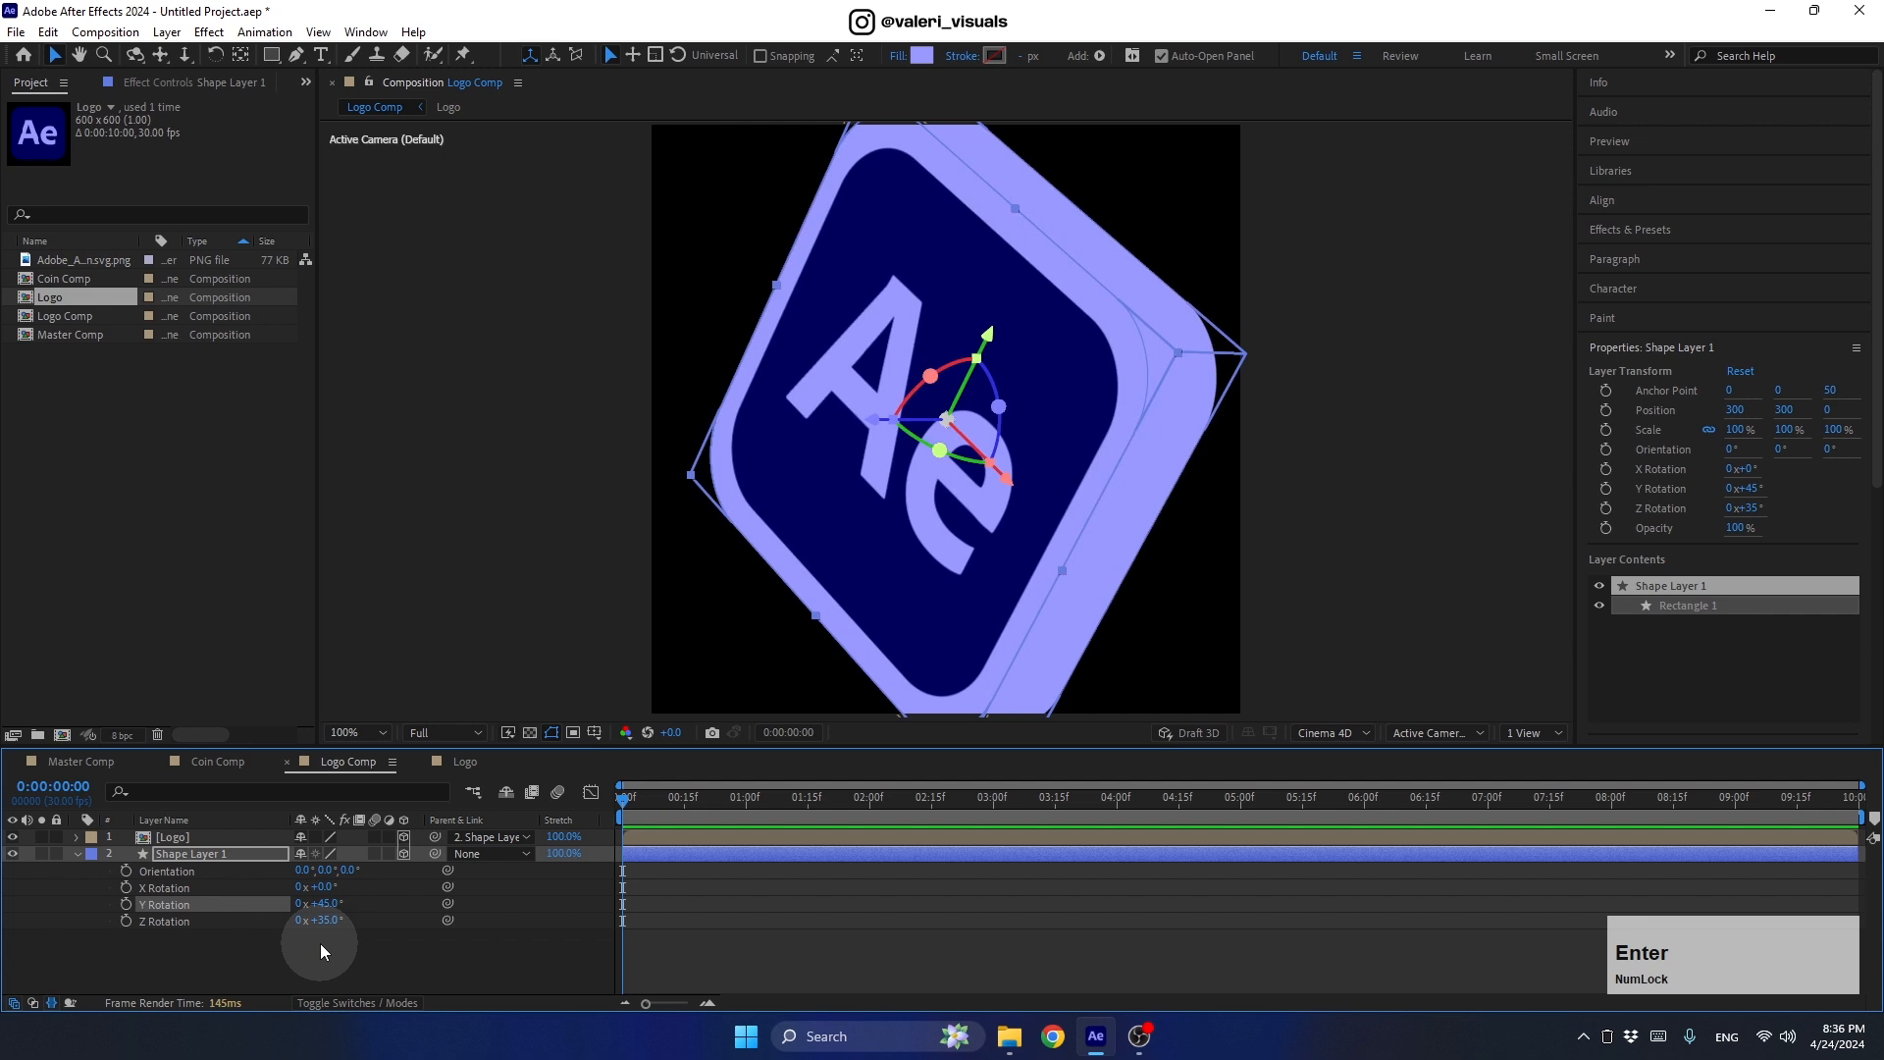
Step: Keyframe the shape layer's X Rotation from 0 at the start to 2 full revolutions at 4 seconds, and preview the spin
{"action": "left_click", "coordinate": [168, 889]}
{"action": "left_click", "coordinate": [126, 887]}
{"action": "left_click", "coordinate": [639, 800]}
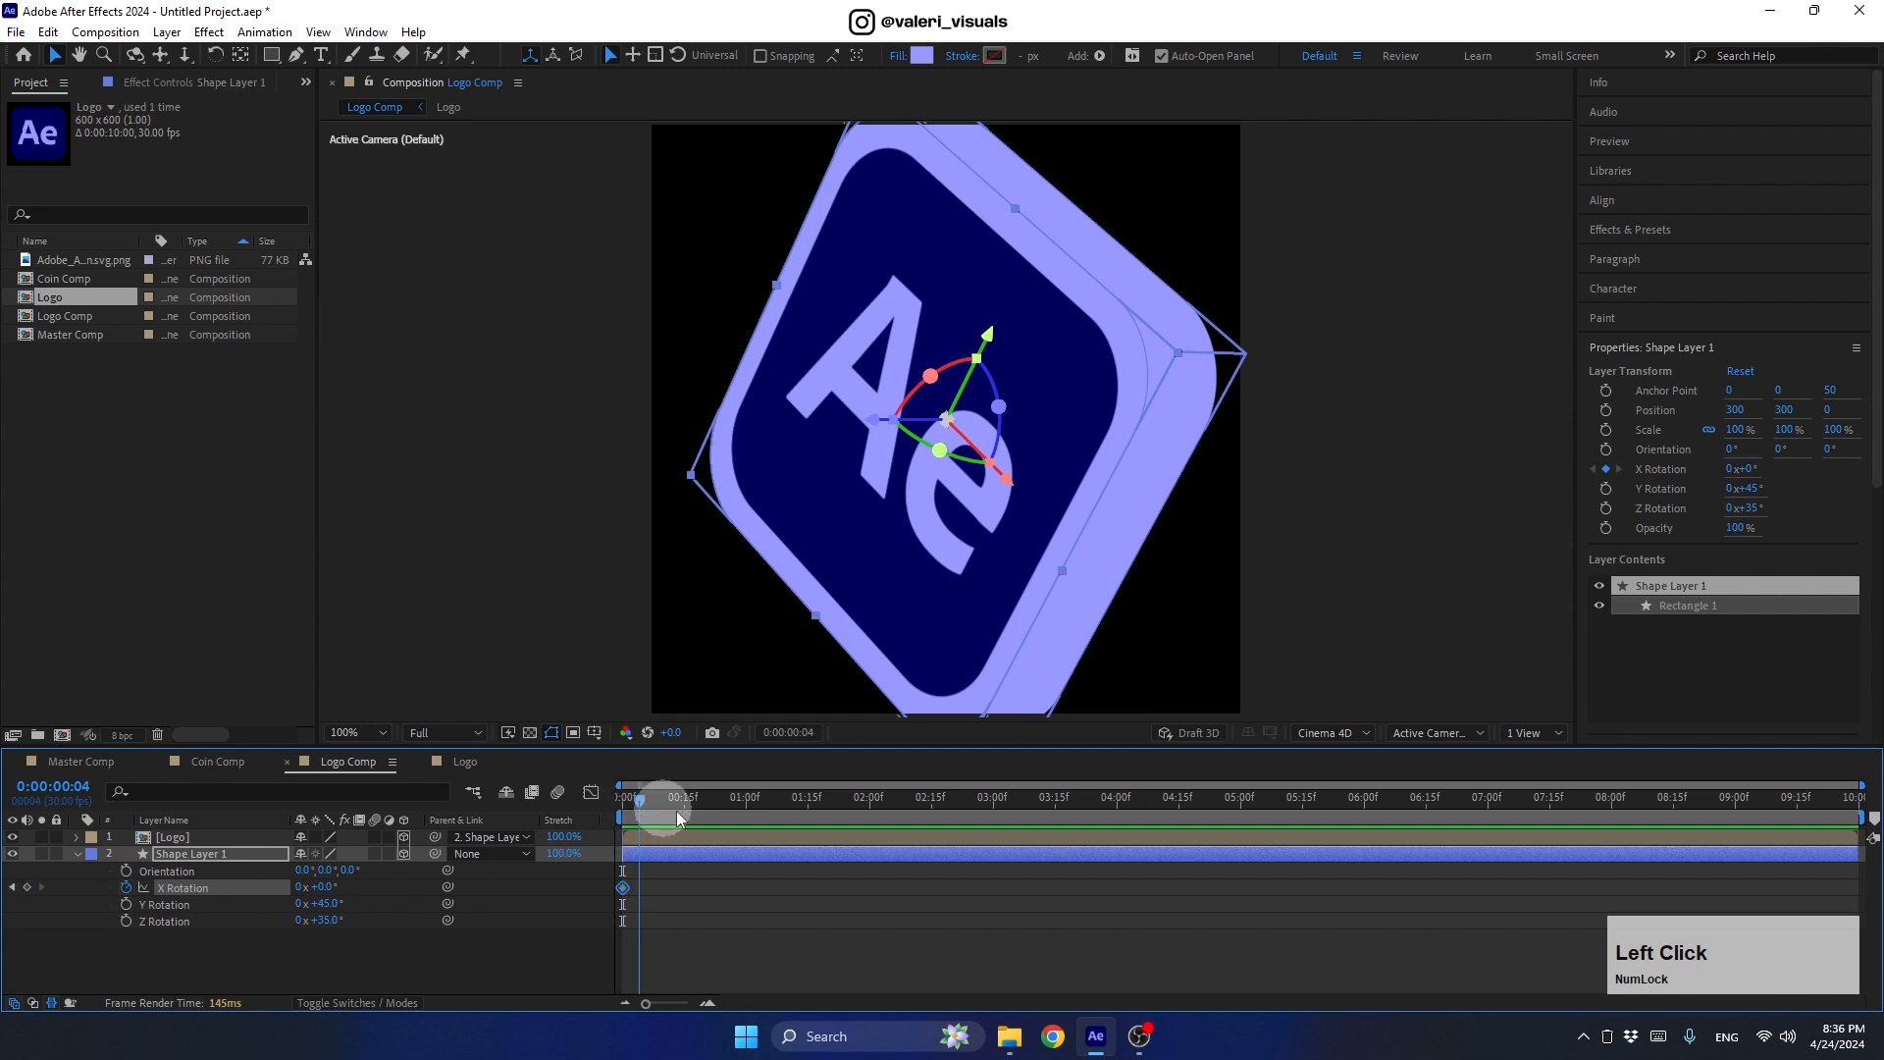
{"action": "left_click_drag", "start_coordinate": [677, 819], "coordinate": [1121, 846]}
{"action": "type", "text": "2"}
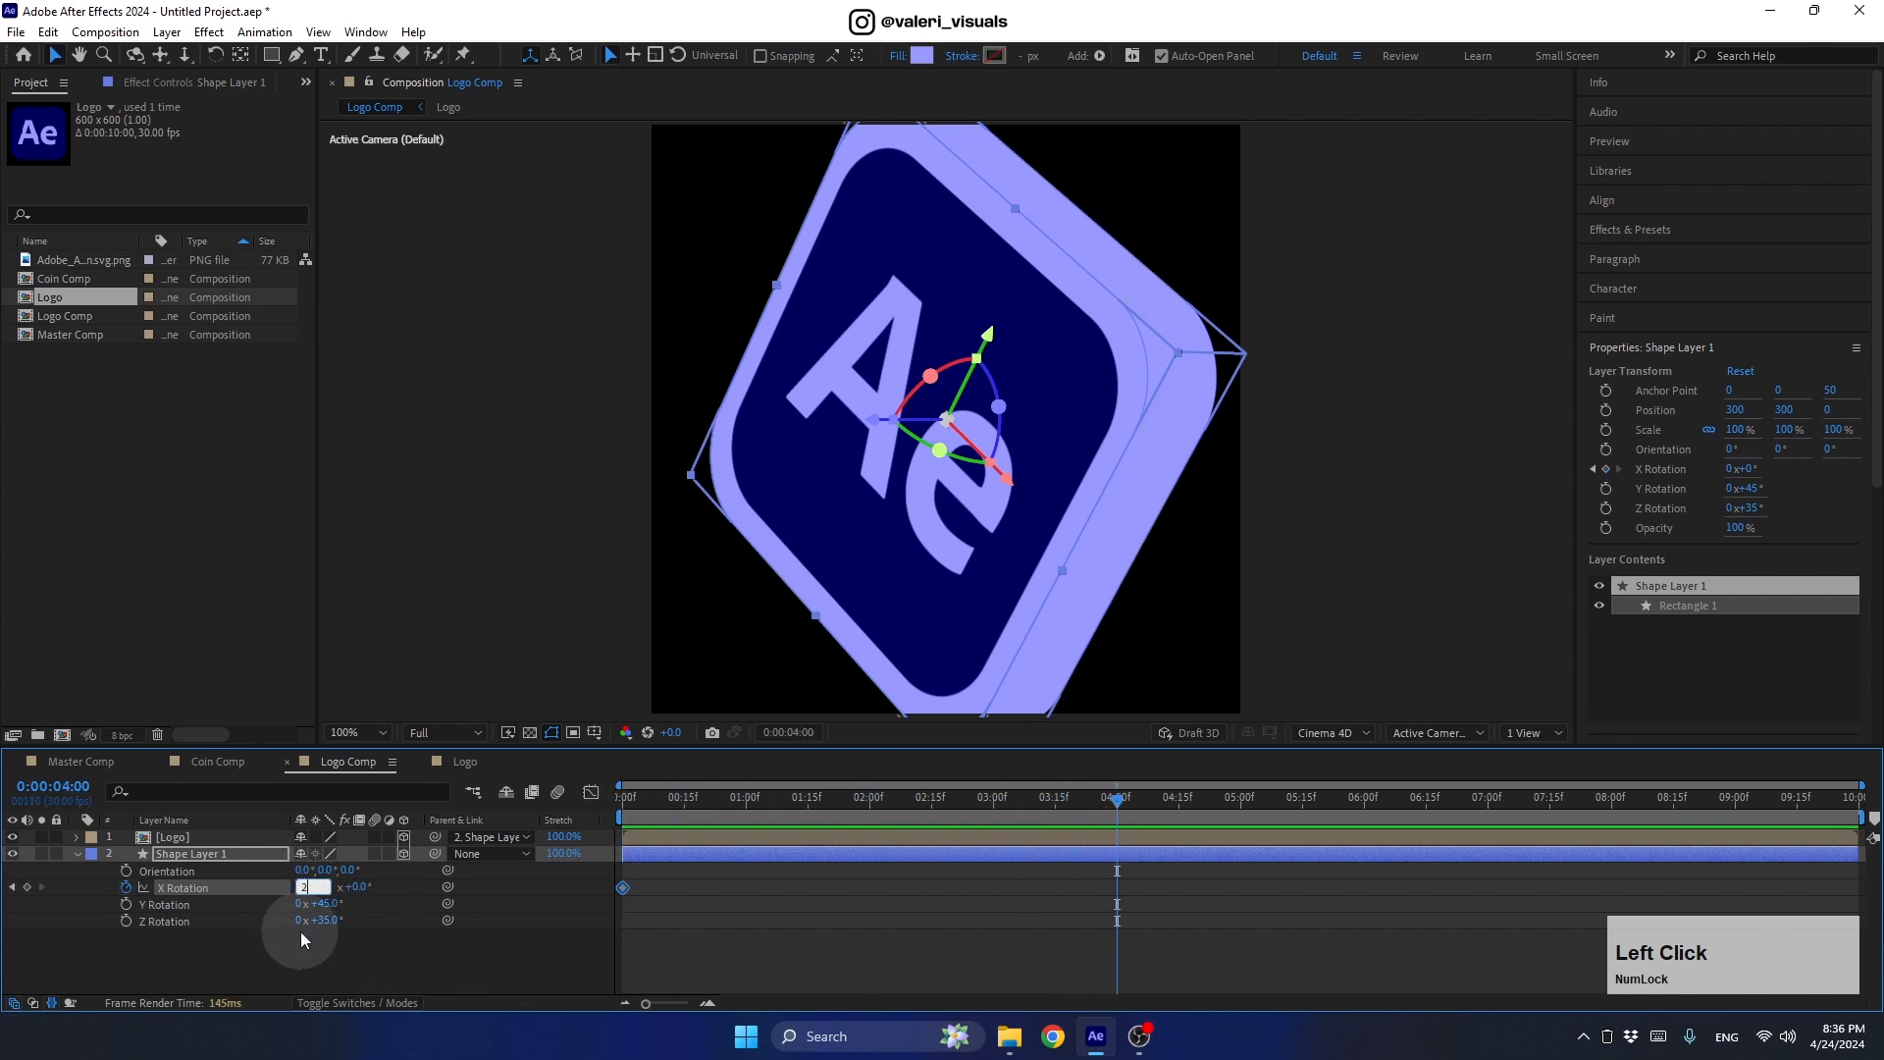
{"action": "key", "text": "Return"}
{"action": "left_click", "coordinate": [1101, 803]}
{"action": "left_click_drag", "start_coordinate": [1101, 803], "coordinate": [873, 841]}
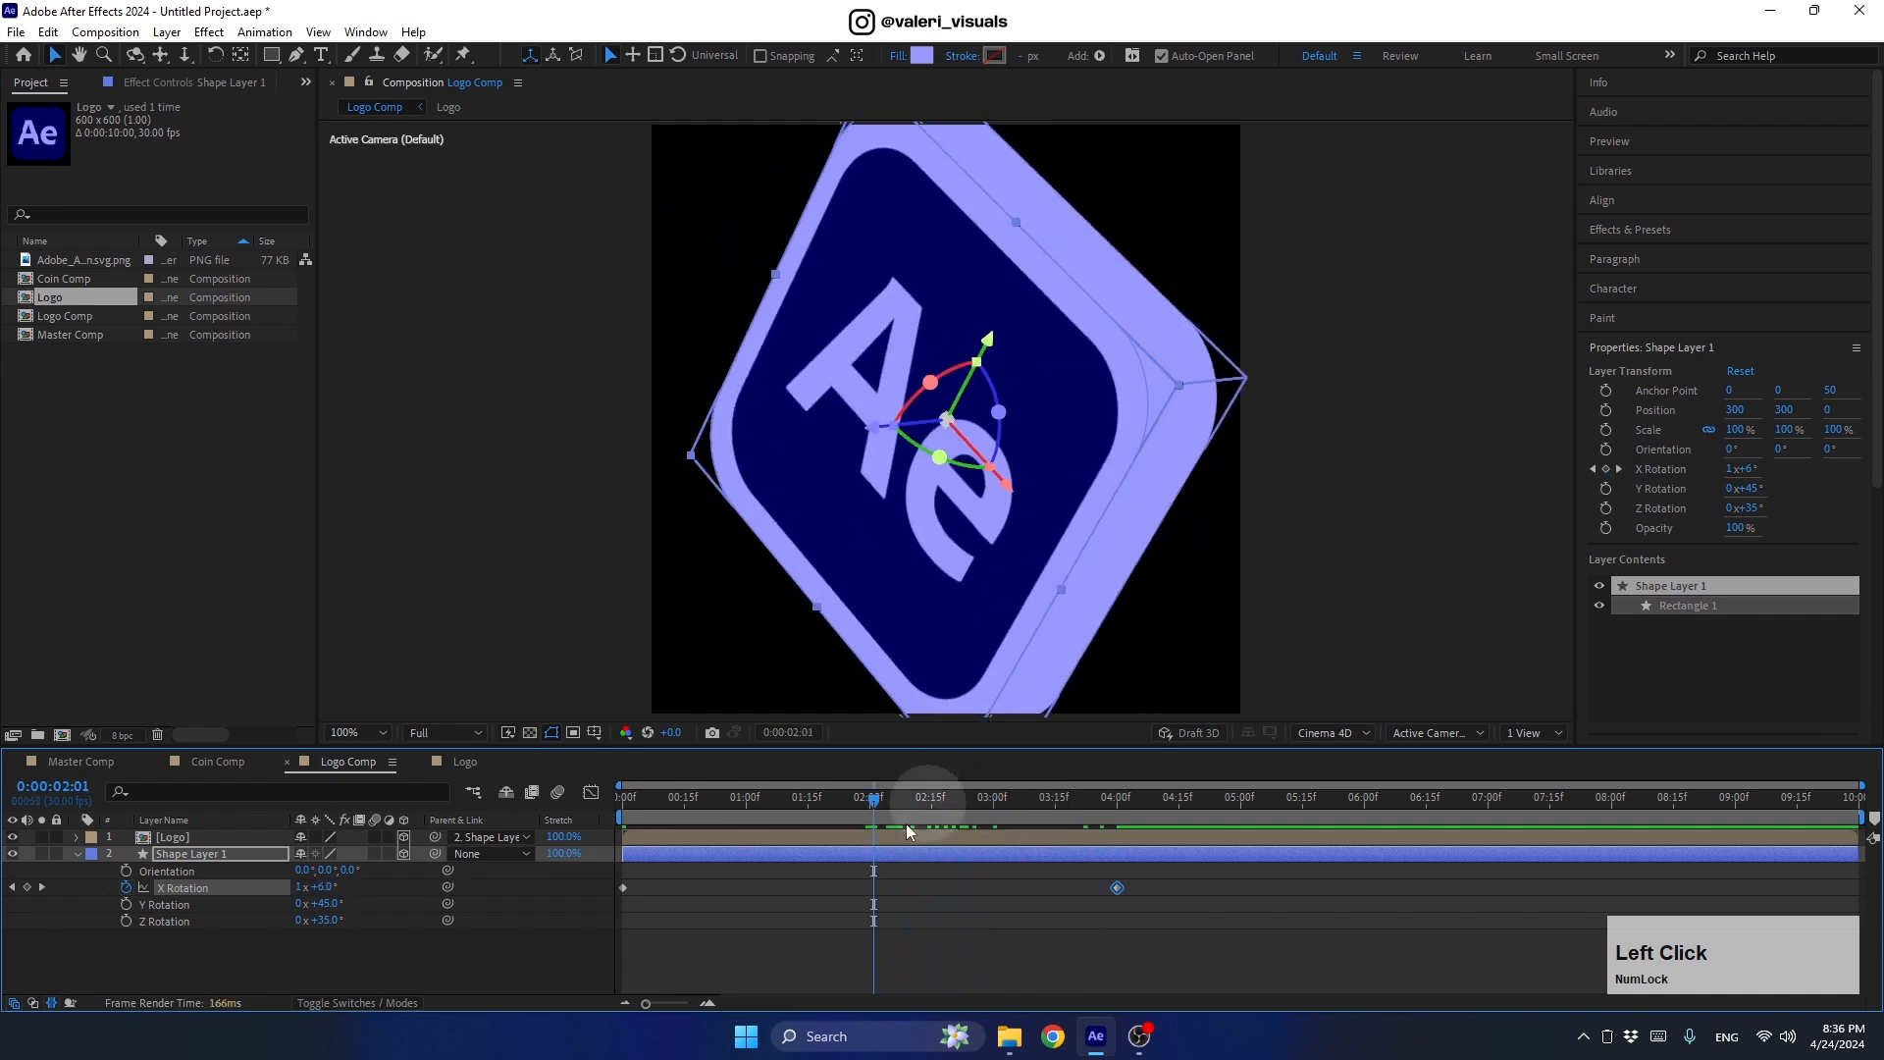
Step: Scale Shape Layer 1 down to 90% so the rotating logo fits inside the composition frame
{"action": "left_click", "coordinate": [76, 854]}
{"action": "left_click", "coordinate": [172, 854]}
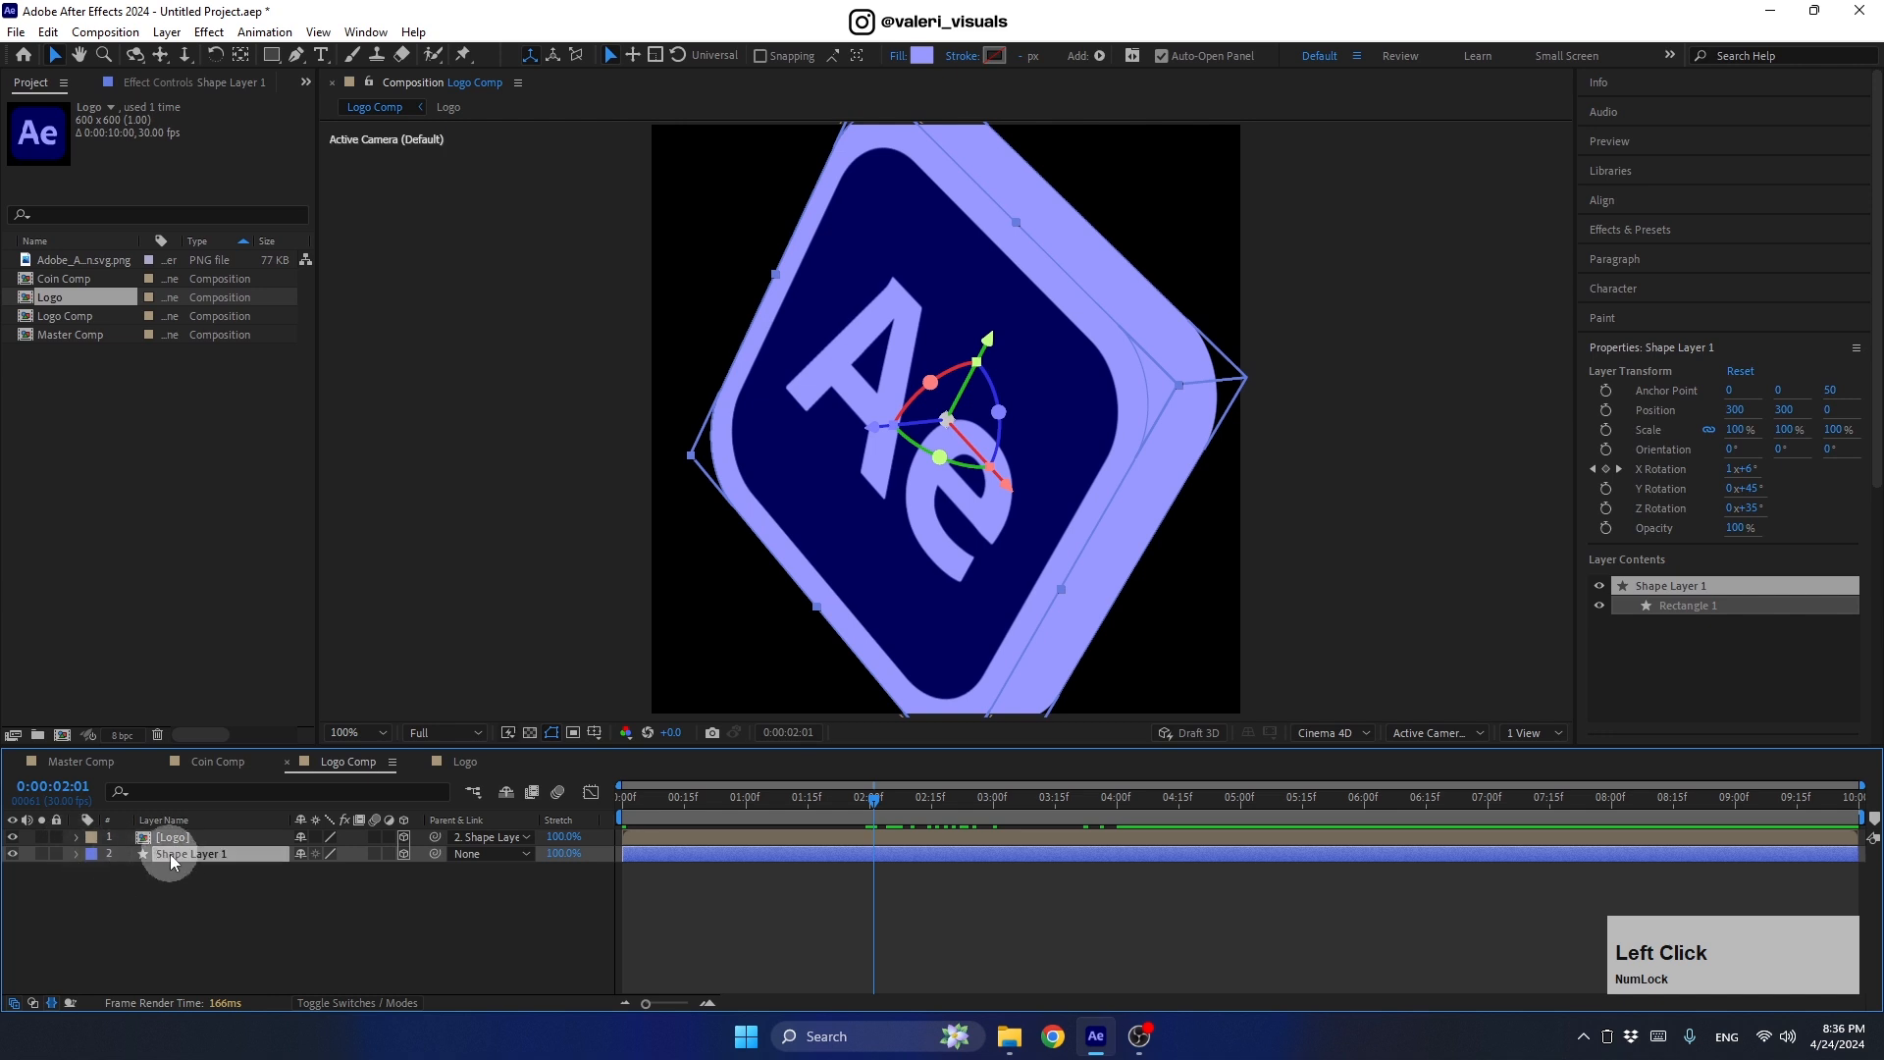
{"action": "key", "text": "s"}
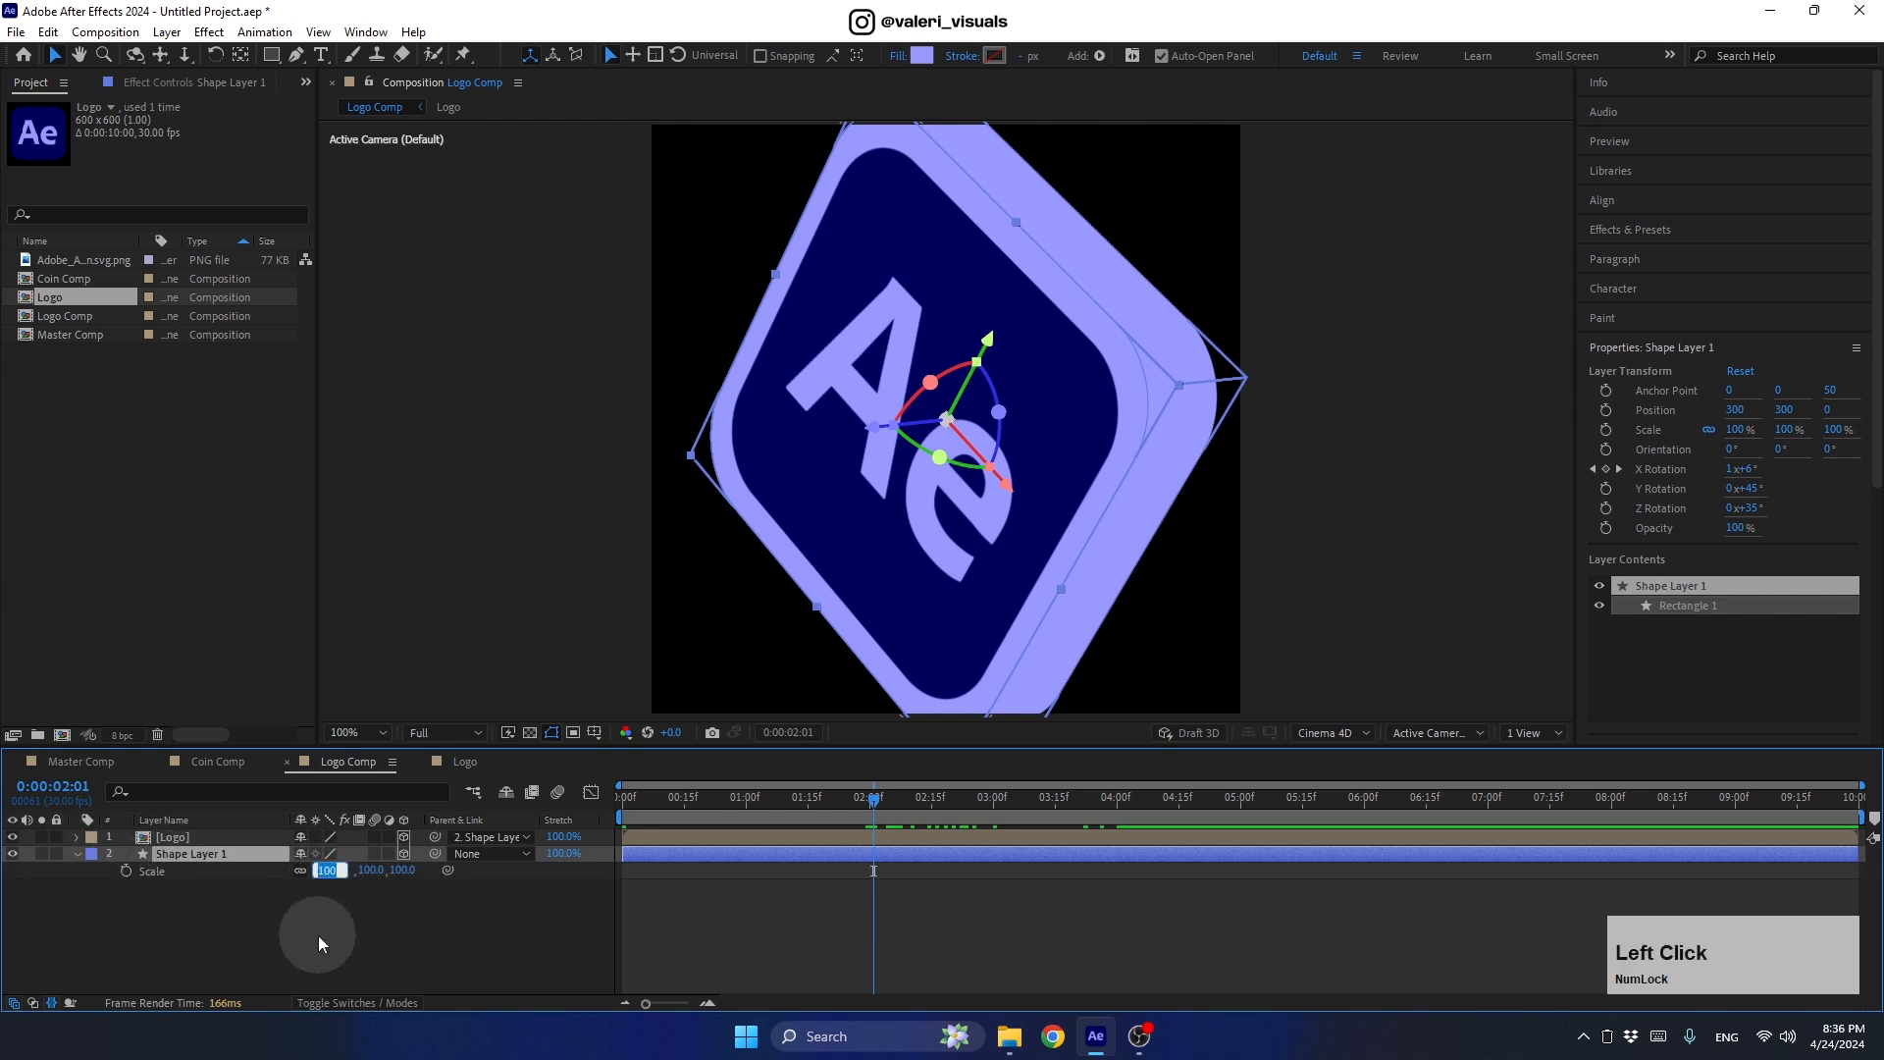
{"action": "key", "text": "shift+Down"}
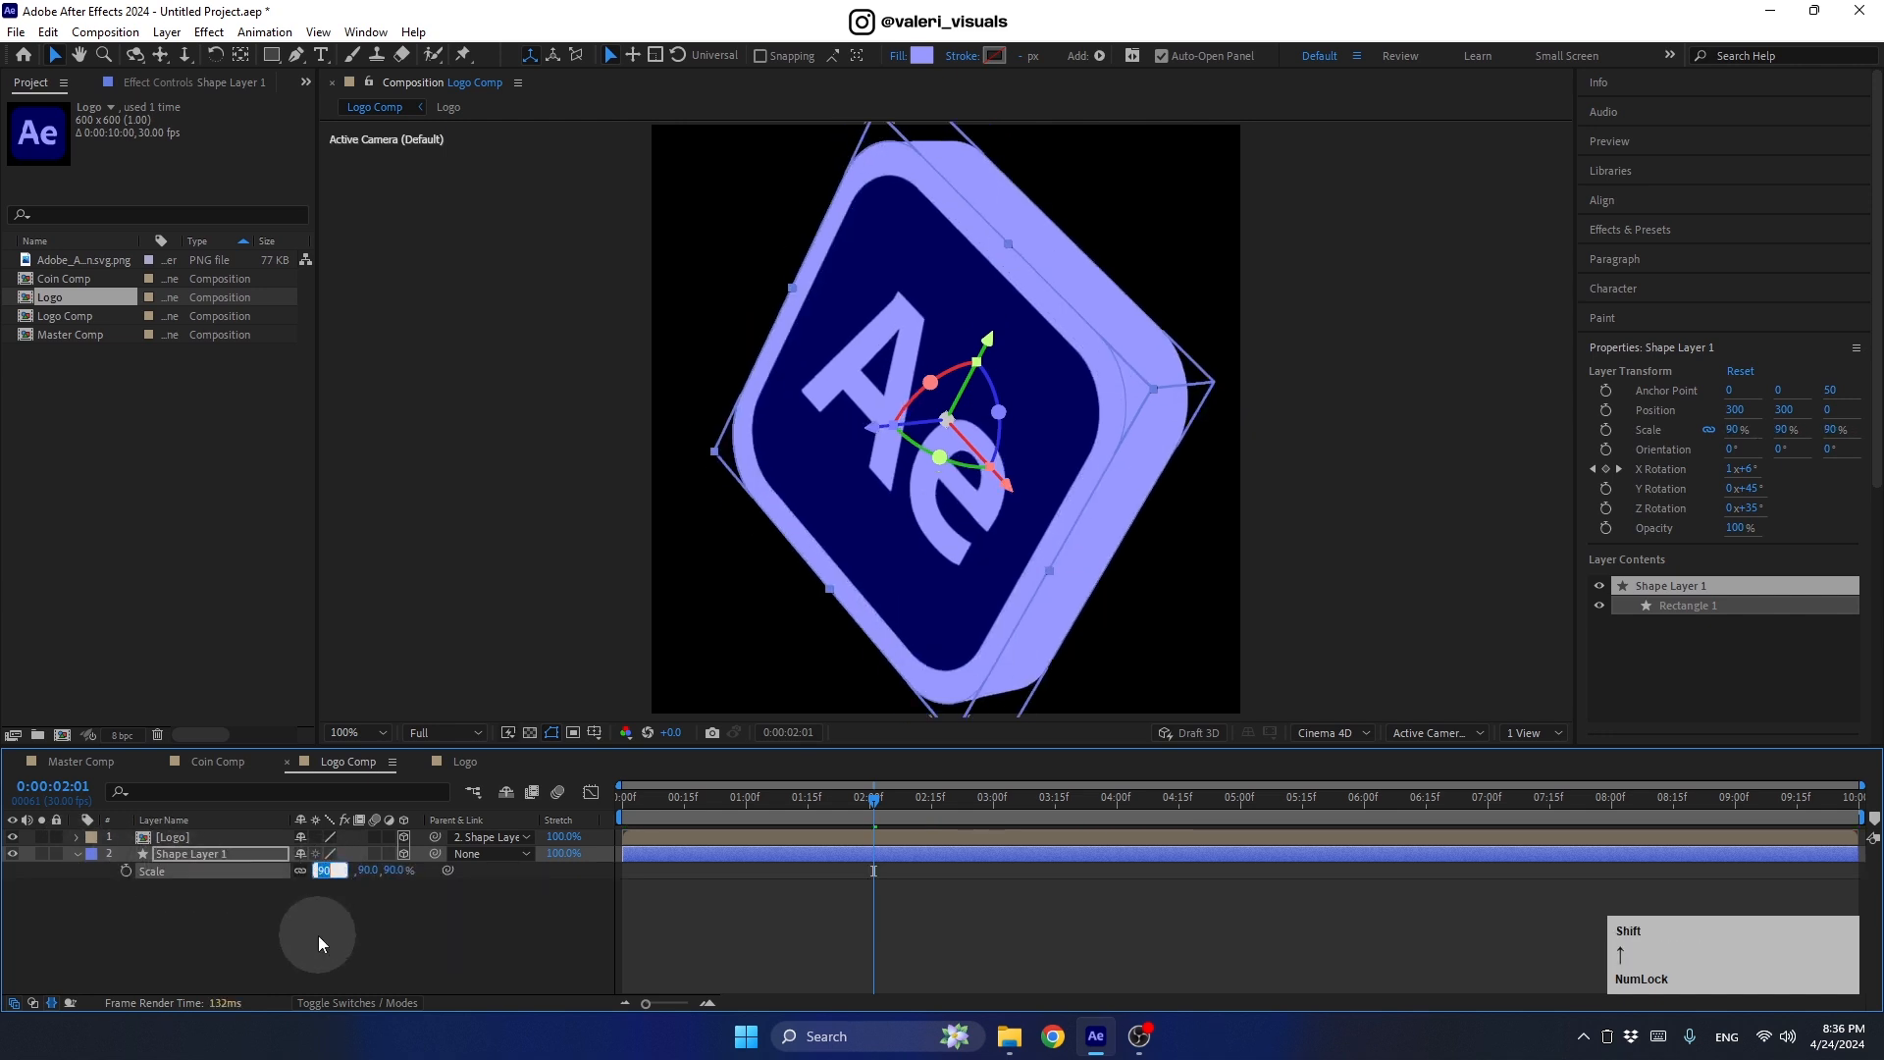
{"action": "left_click", "coordinate": [291, 926]}
Step: Go to 0:00:02:23, where the blank back side faces the camera, and duplicate the Logo layer
{"action": "left_click_drag", "start_coordinate": [873, 798], "coordinate": [965, 825]}
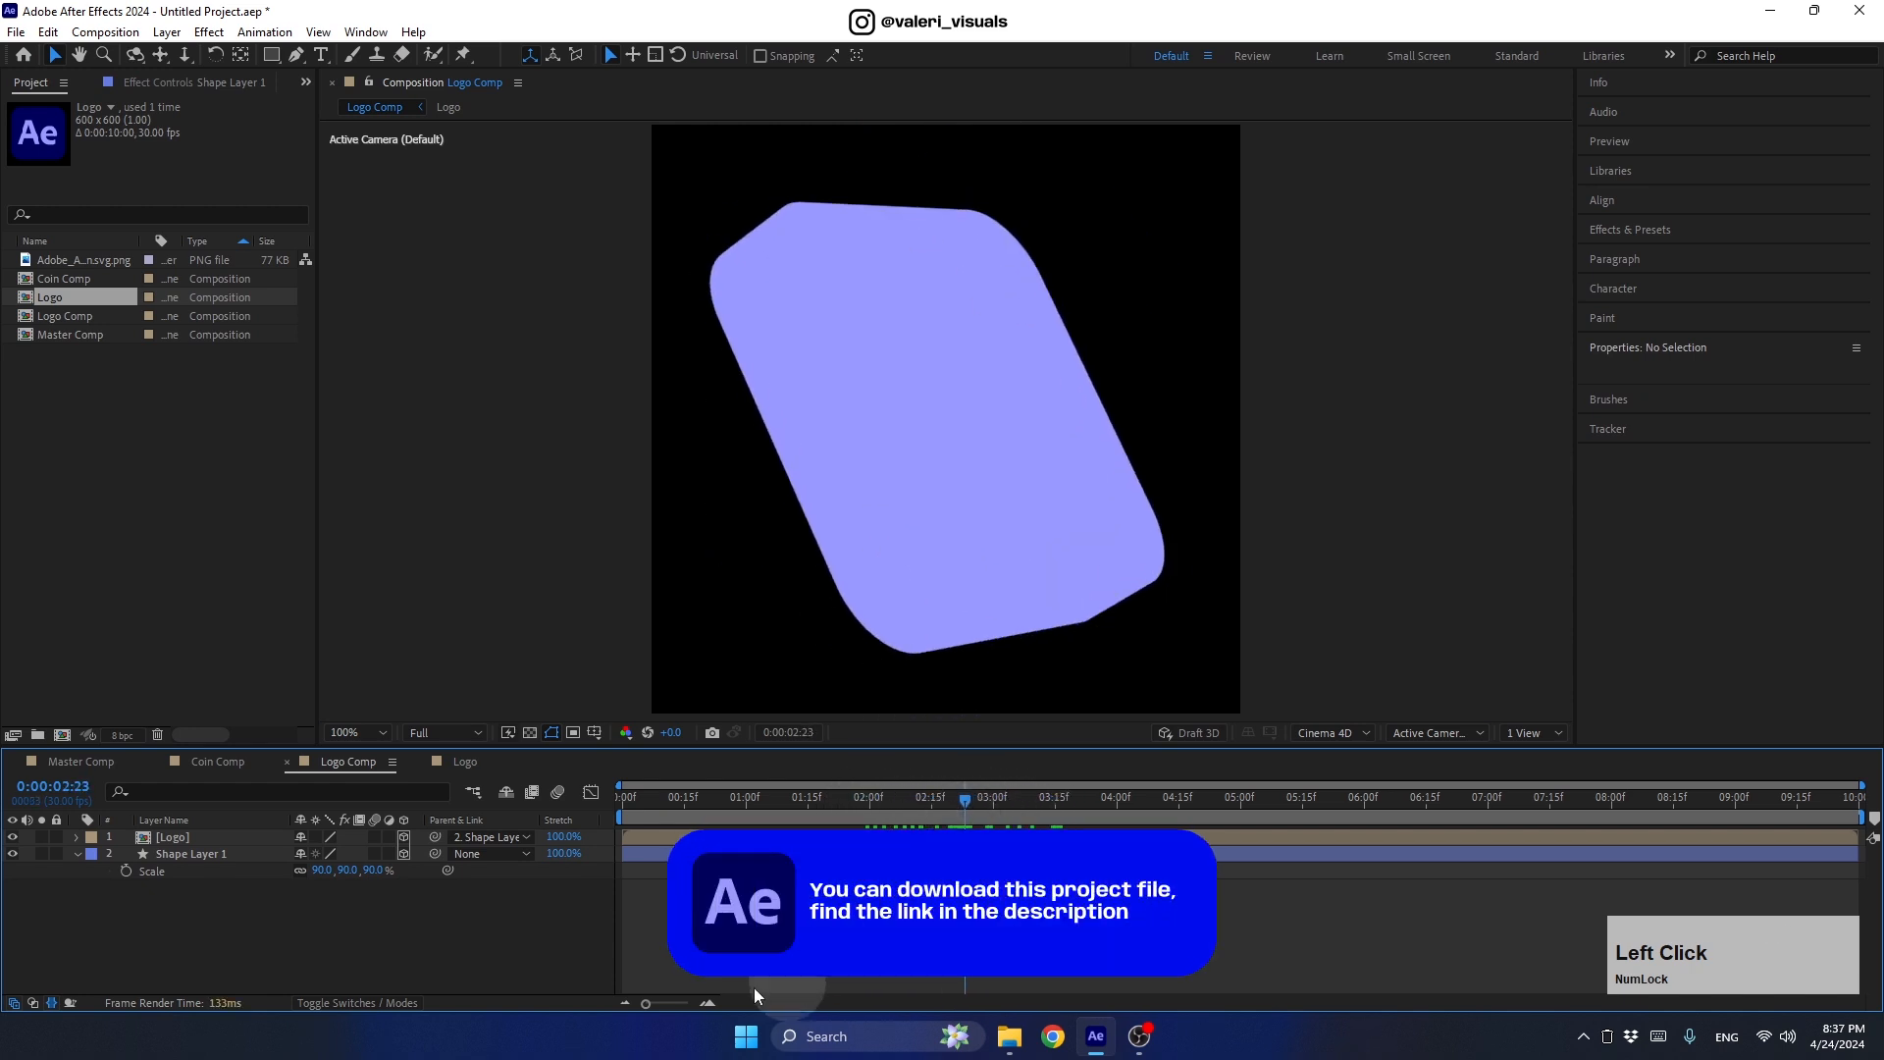
{"action": "left_click", "coordinate": [922, 460]}
{"action": "left_click", "coordinate": [271, 929]}
{"action": "left_click", "coordinate": [71, 862]}
{"action": "left_click", "coordinate": [78, 854]}
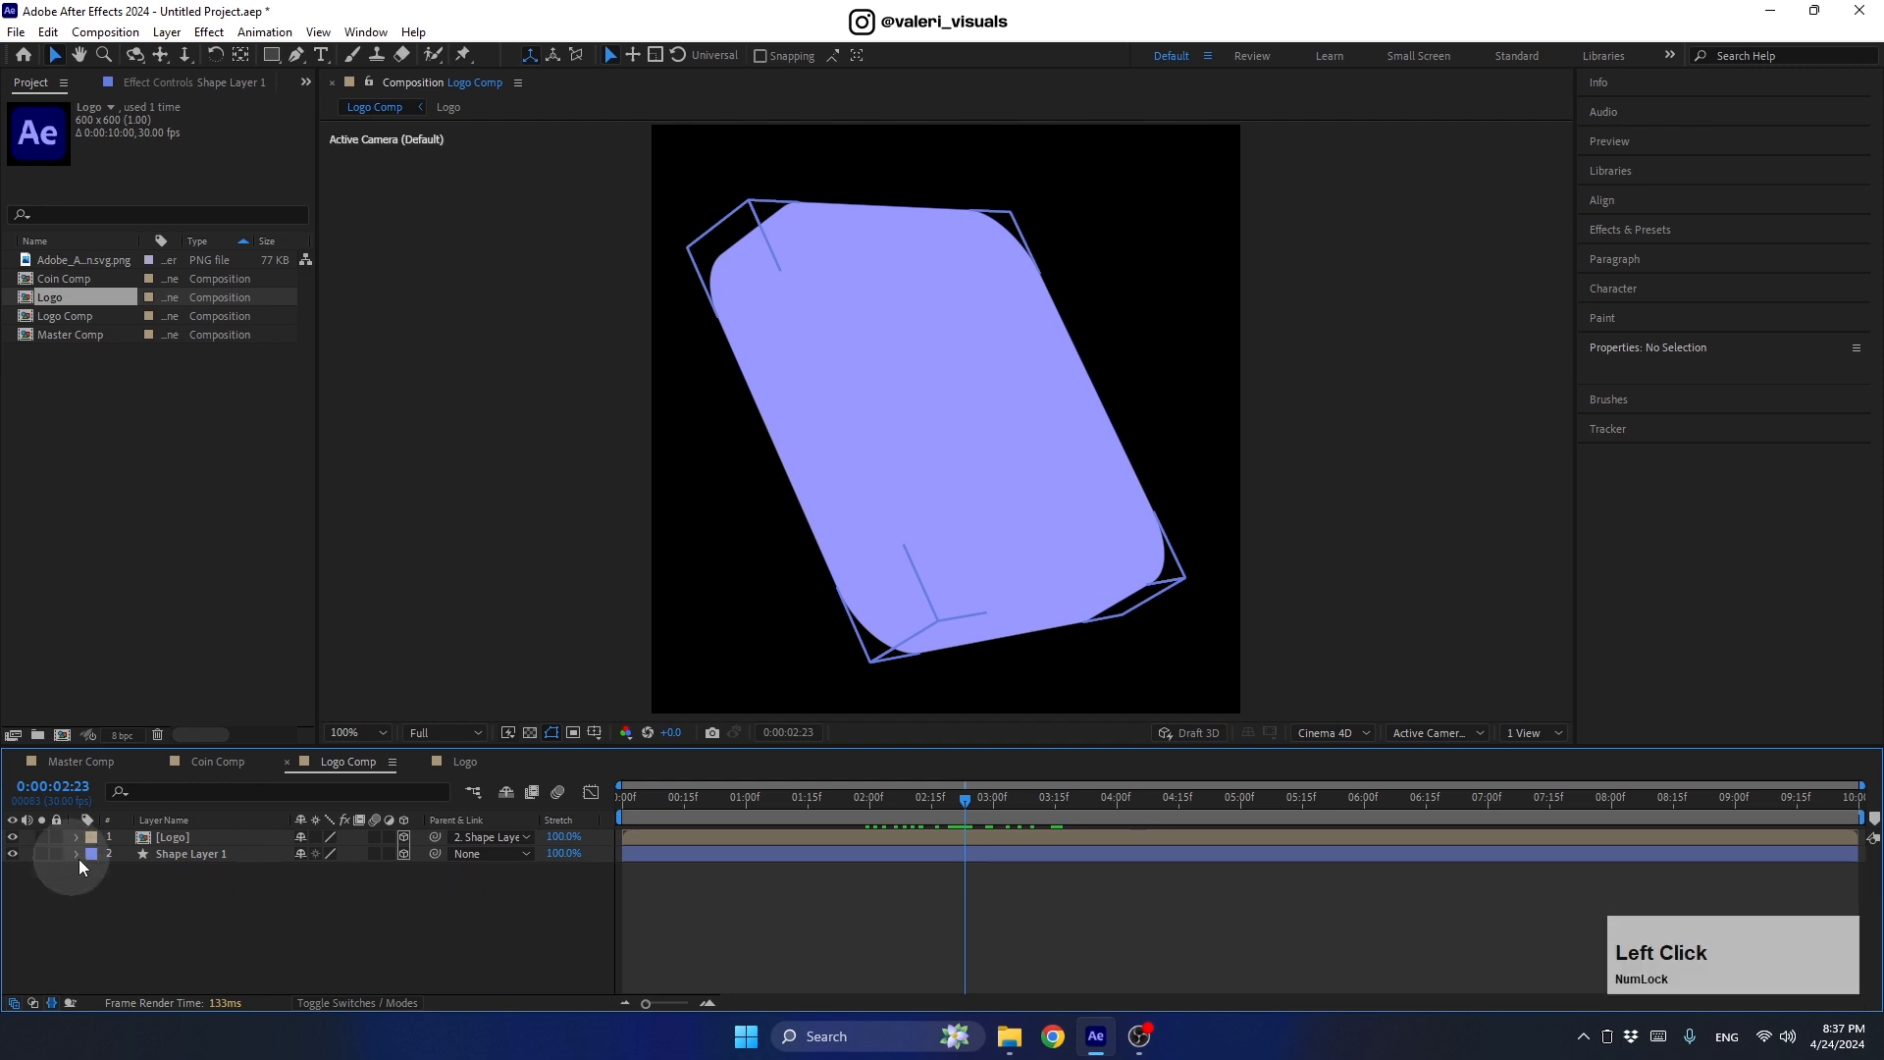
{"action": "left_click", "coordinate": [172, 837]}
{"action": "key", "text": "ctrl+d"}
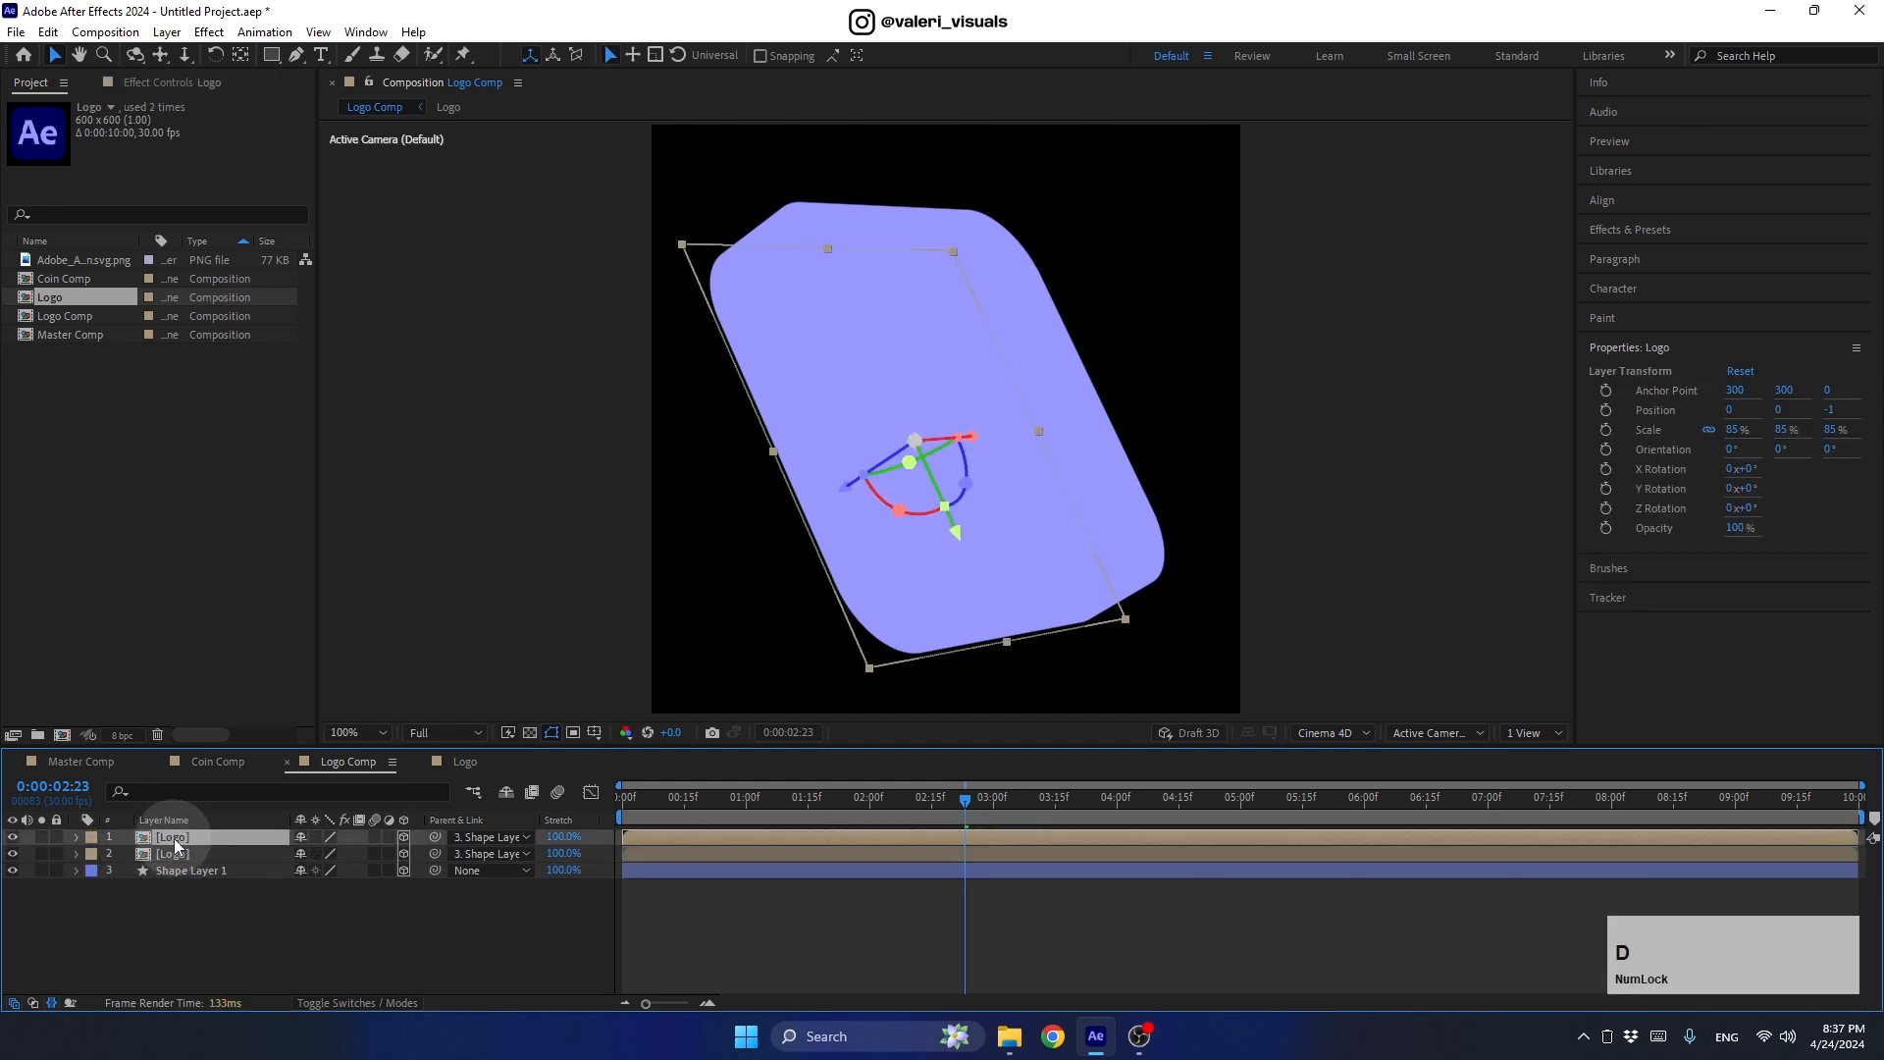
Step: Set the top Logo layer's Z position to 101 so it sits just in front of the extruded shape
{"action": "key", "text": "p"}
{"action": "left_click_drag", "start_coordinate": [348, 859], "coordinate": [424, 835]}
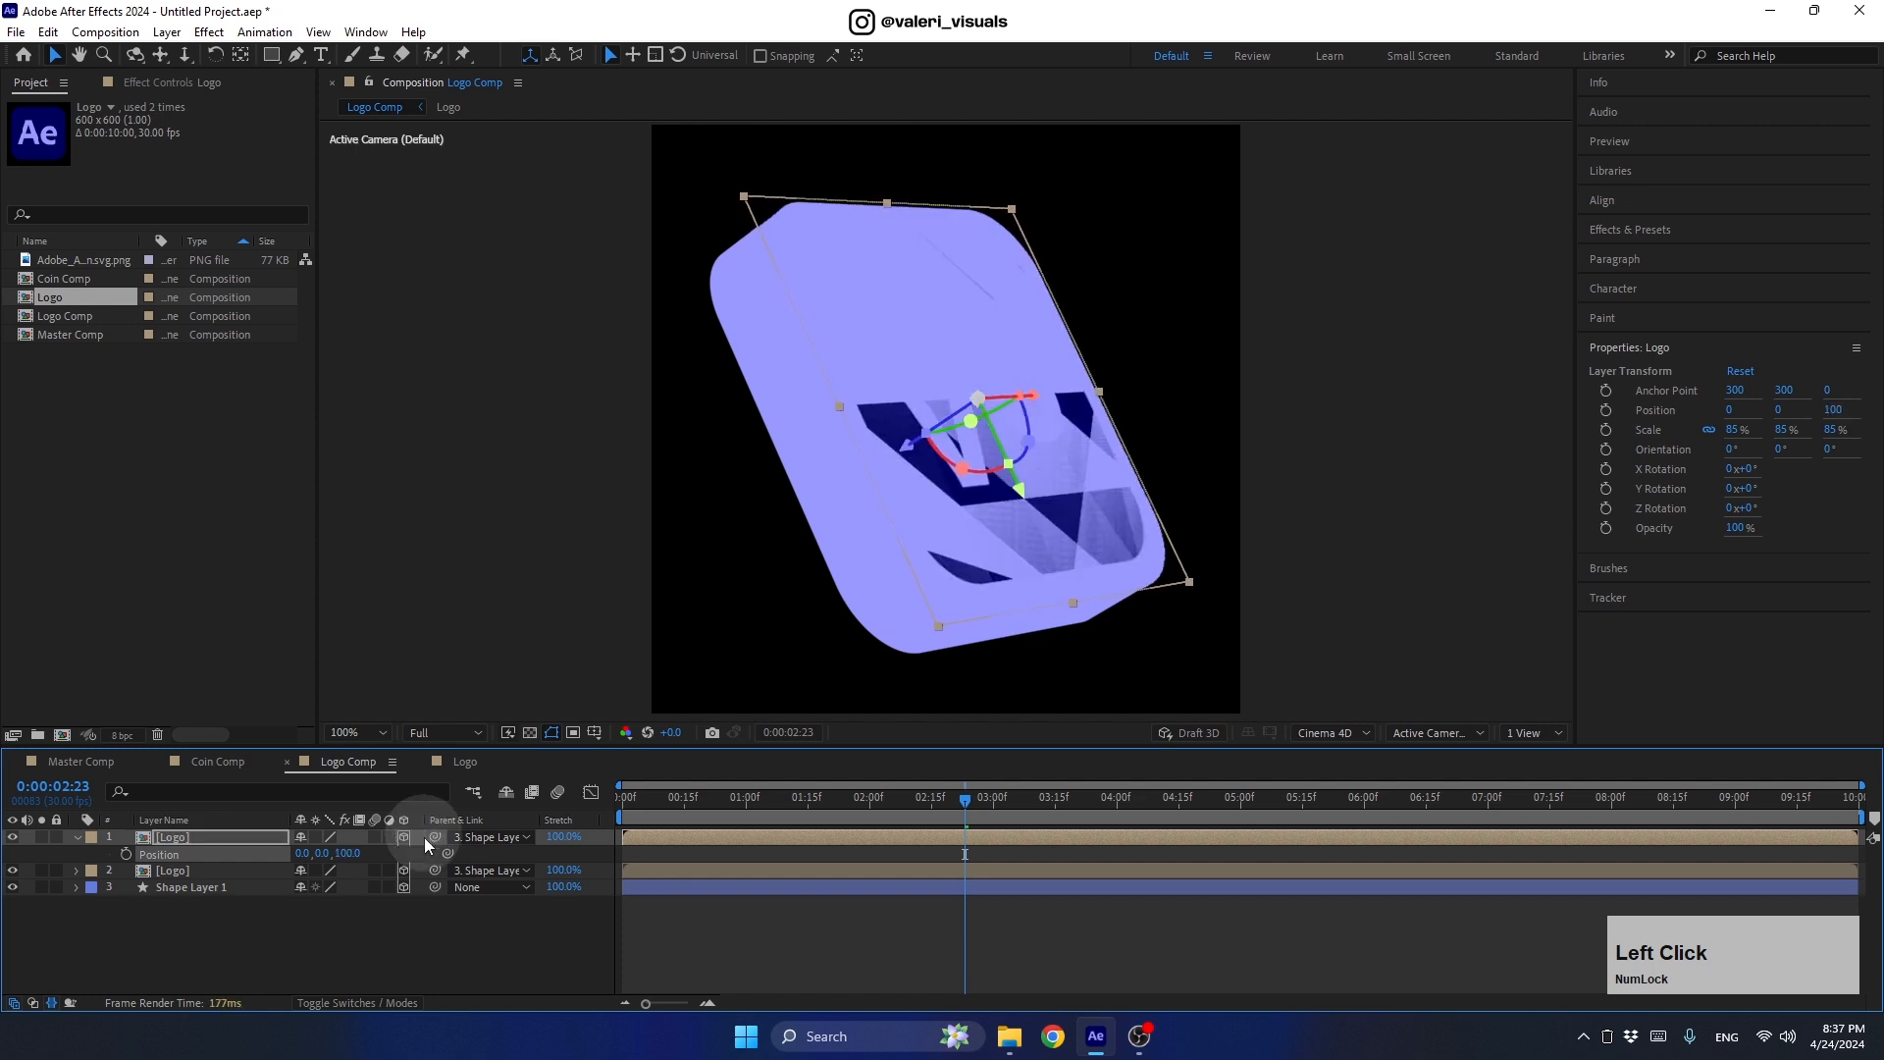
{"action": "left_click", "coordinate": [352, 854]}
{"action": "key", "text": "Up"}
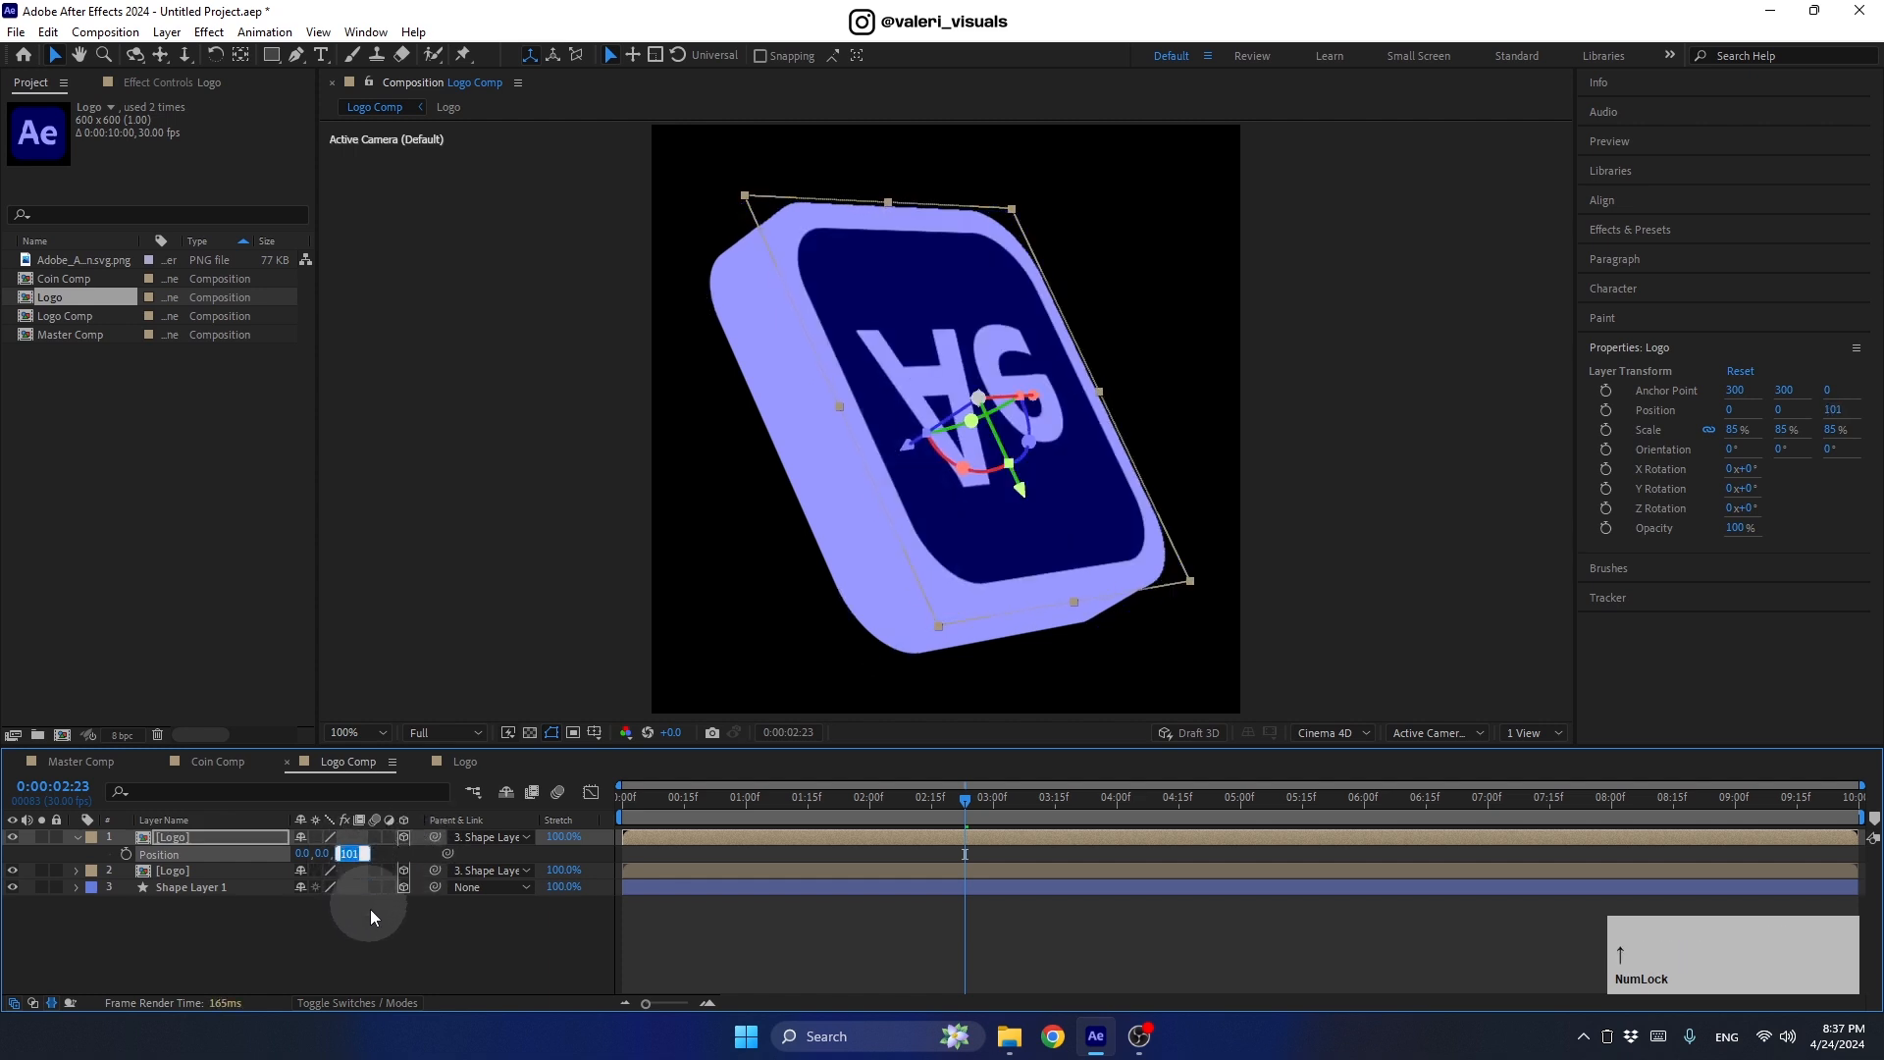
{"action": "left_click", "coordinate": [359, 940]}
{"action": "left_click", "coordinate": [77, 838]}
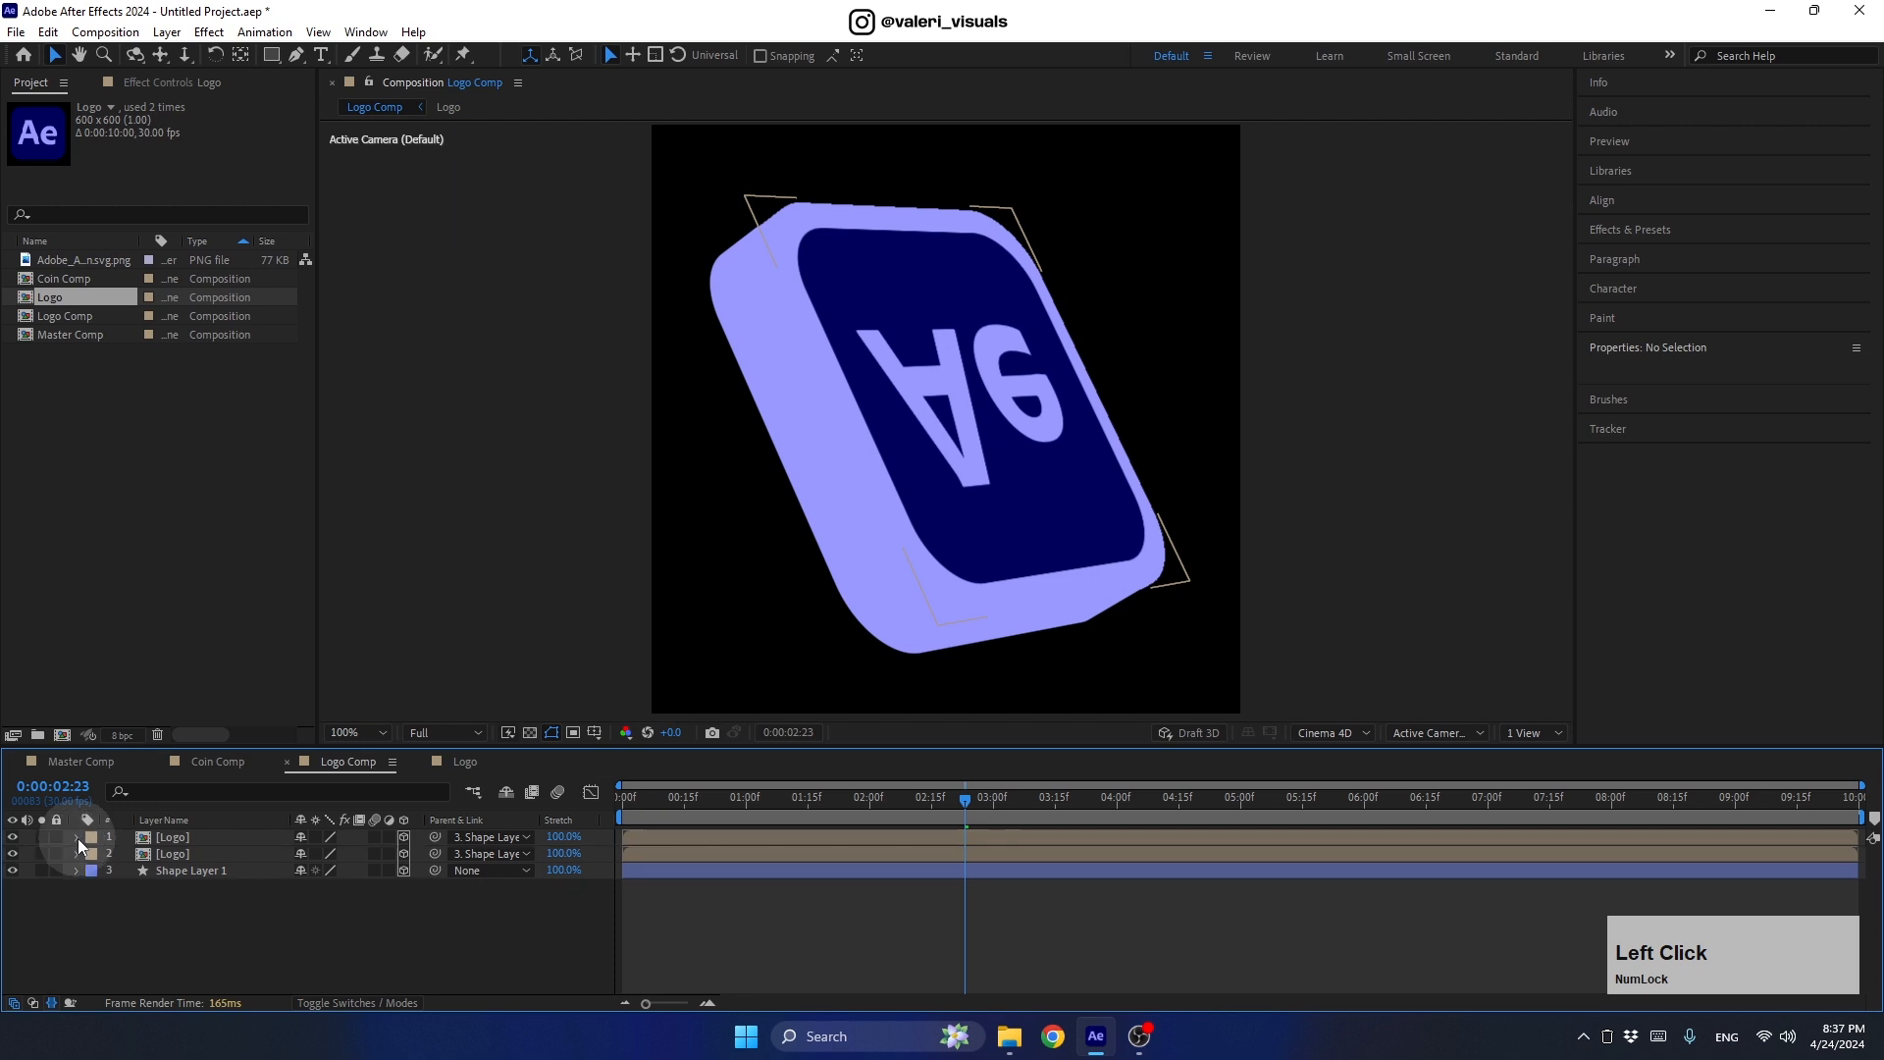
Step: Add a side colour to Rectangle 1 in Shape Layer 1 and sample it from the logo's light purple border
{"action": "left_click", "coordinate": [168, 871]}
{"action": "left_click", "coordinate": [76, 870]}
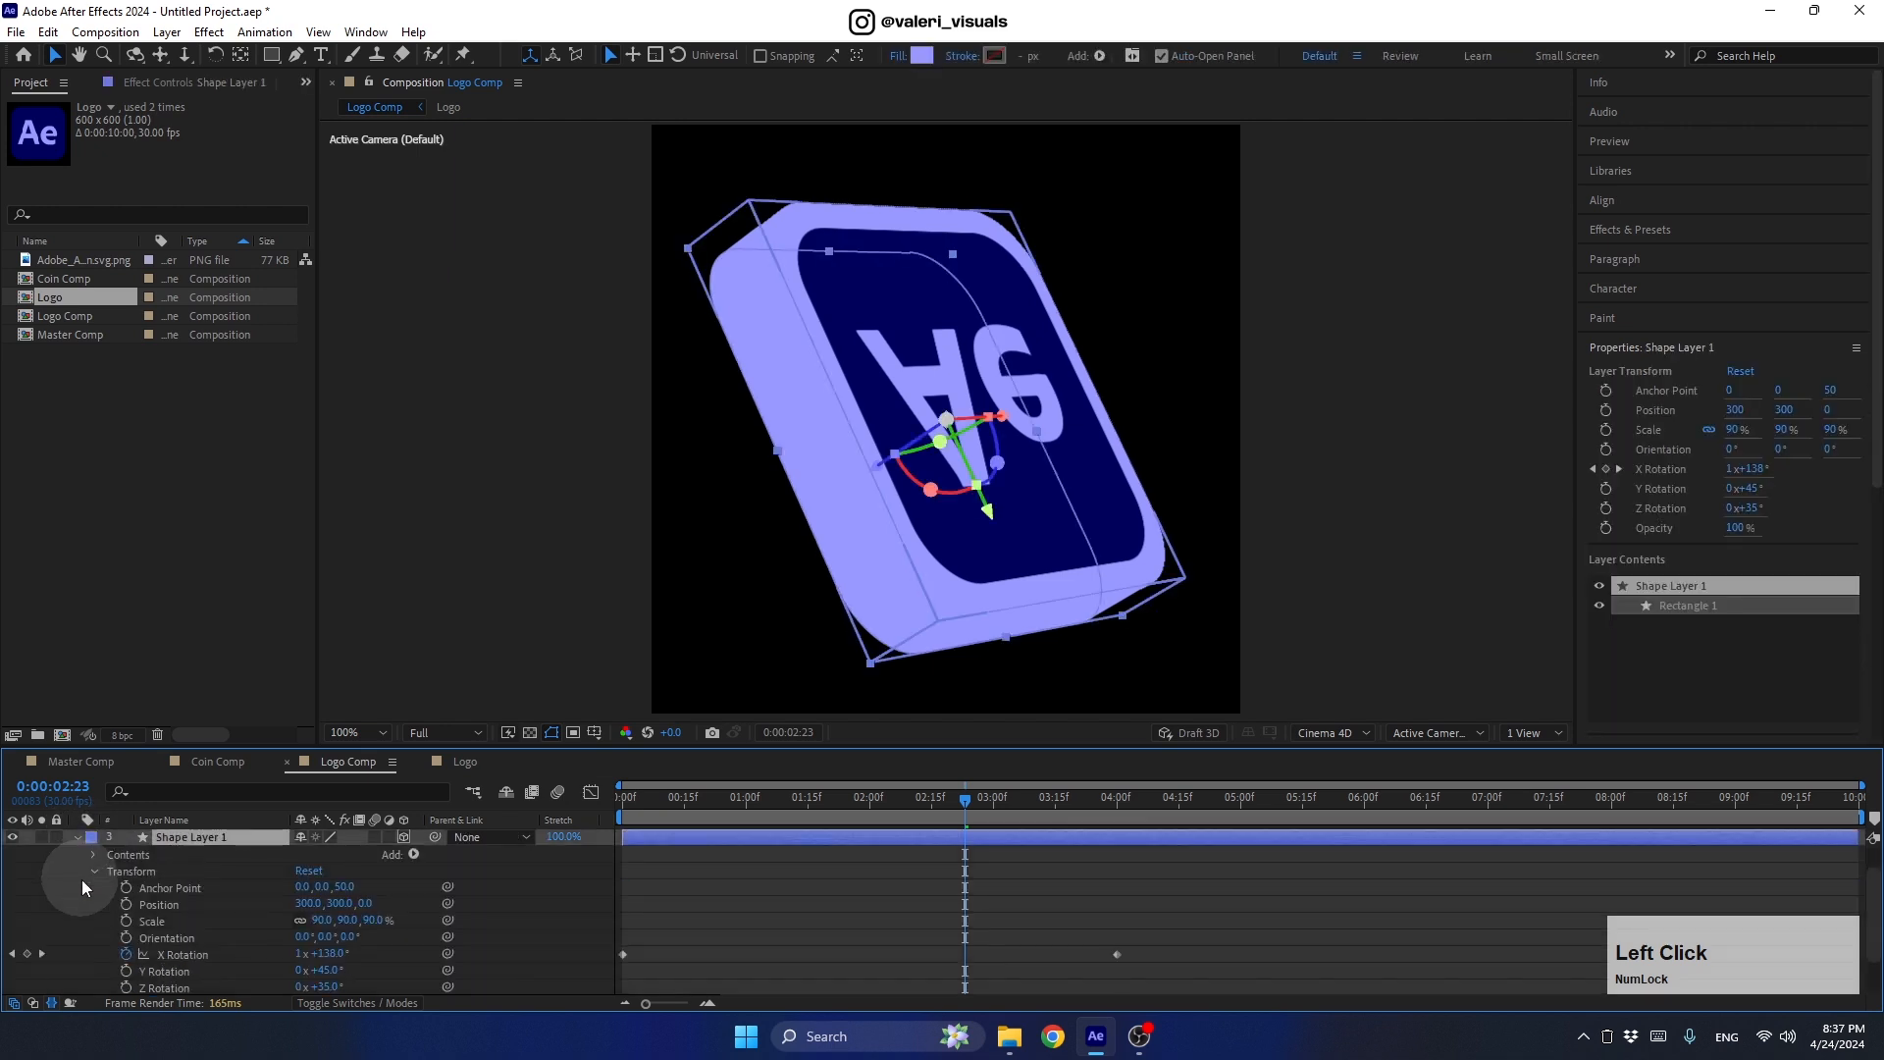
{"action": "left_click", "coordinate": [92, 889]}
{"action": "left_click", "coordinate": [92, 889]}
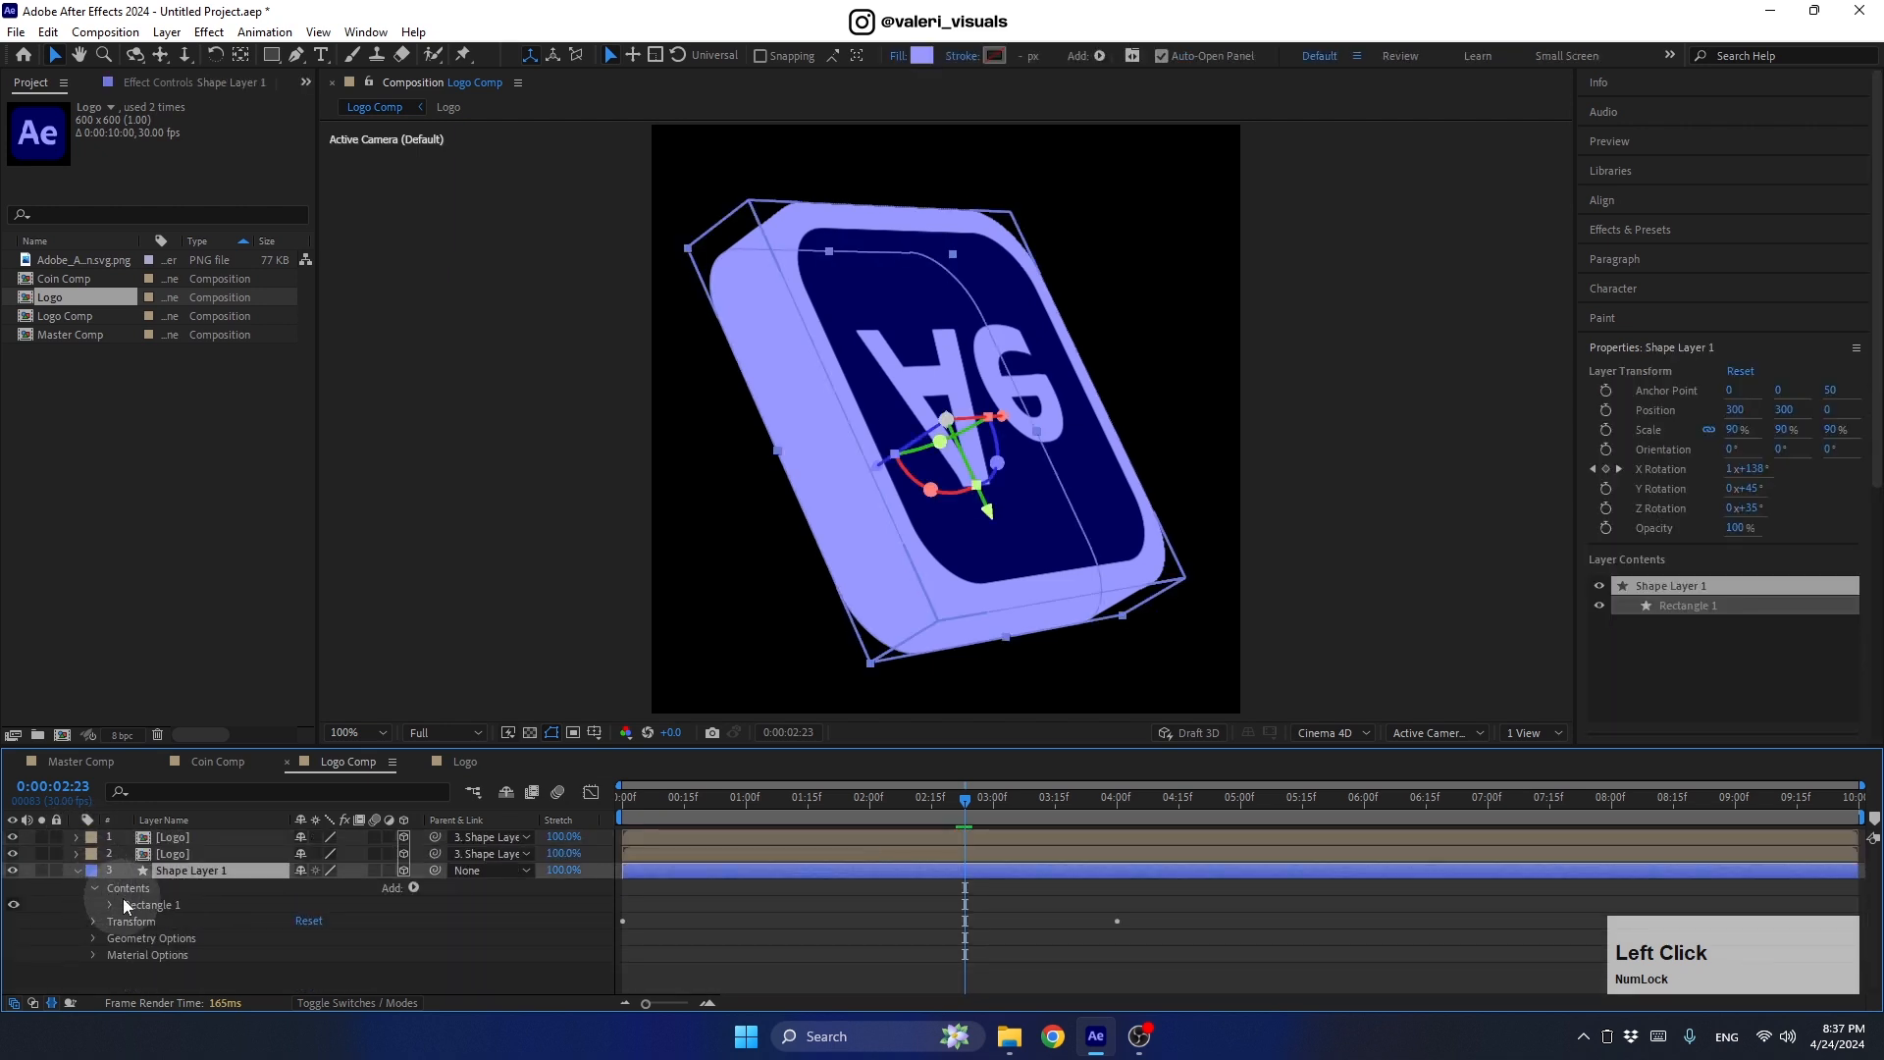
{"action": "left_click", "coordinate": [137, 904]}
{"action": "left_click", "coordinate": [413, 887]}
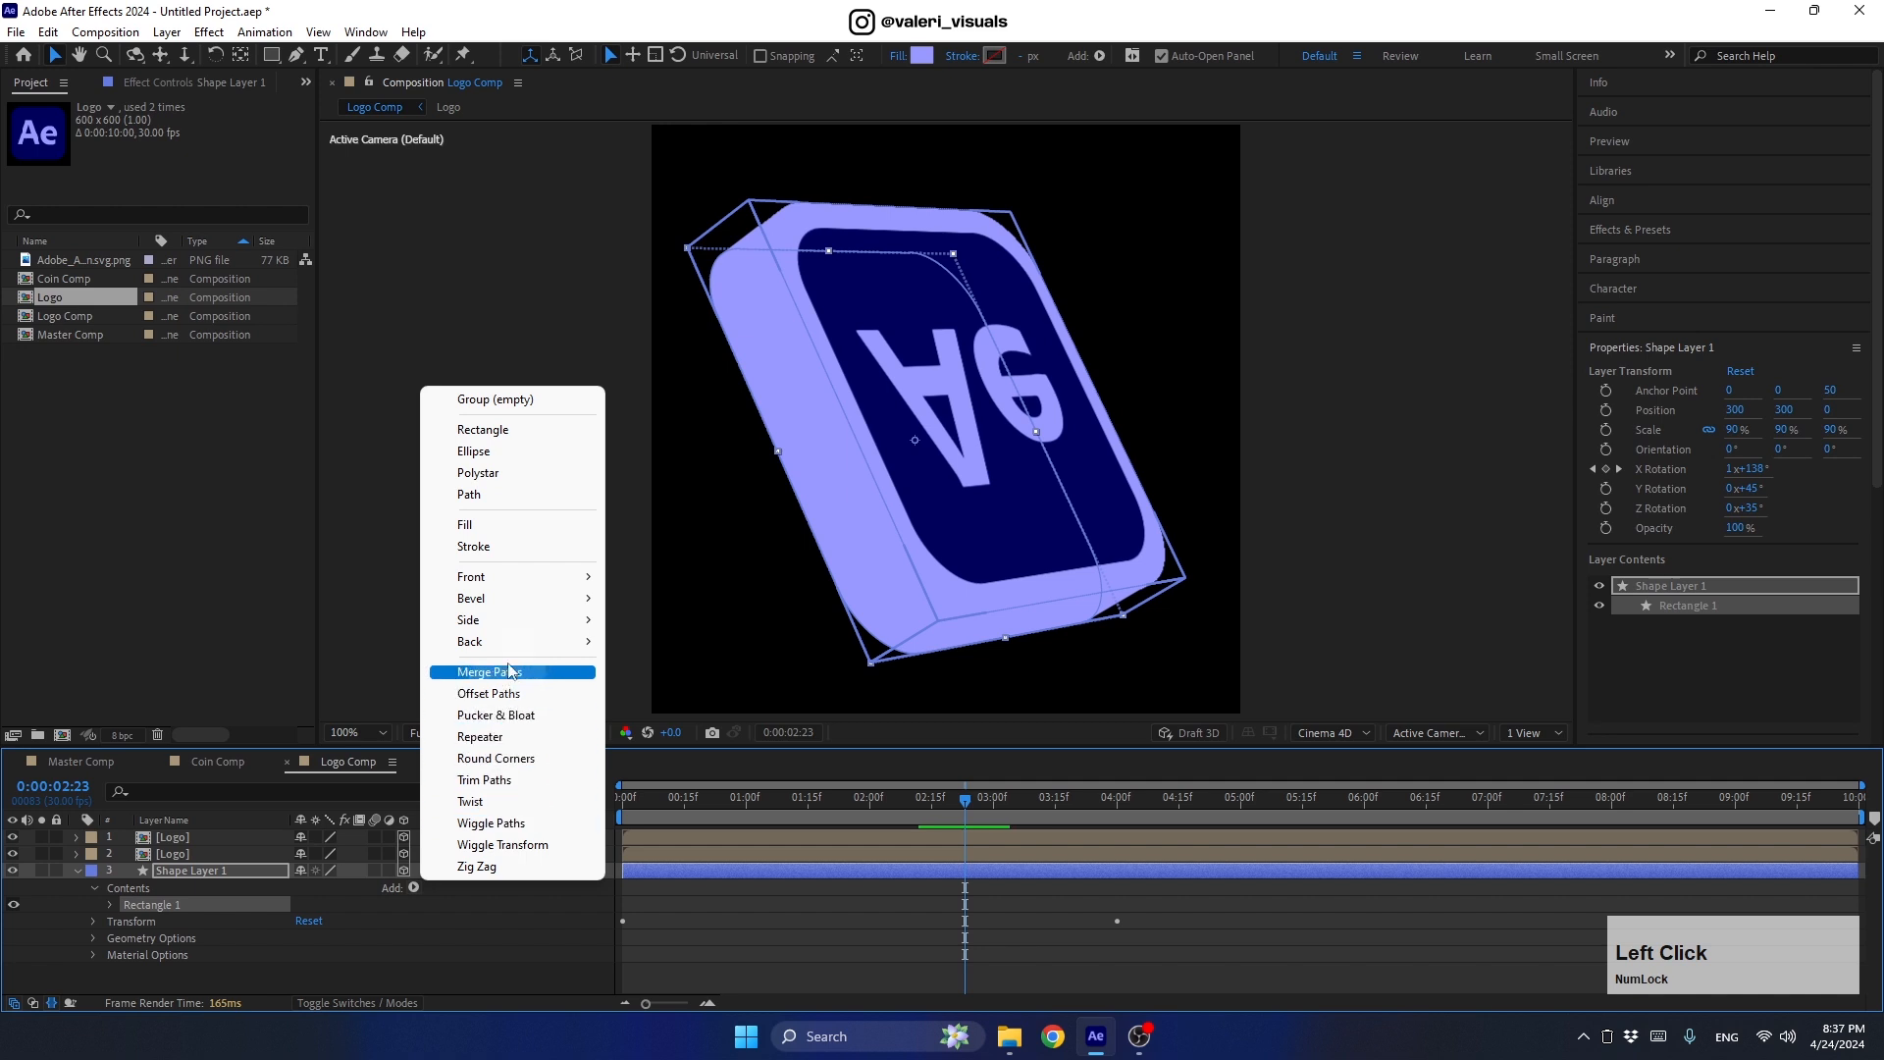
{"action": "mouse_move", "coordinate": [530, 620]}
{"action": "left_click", "coordinate": [633, 621]}
{"action": "left_click", "coordinate": [331, 985]}
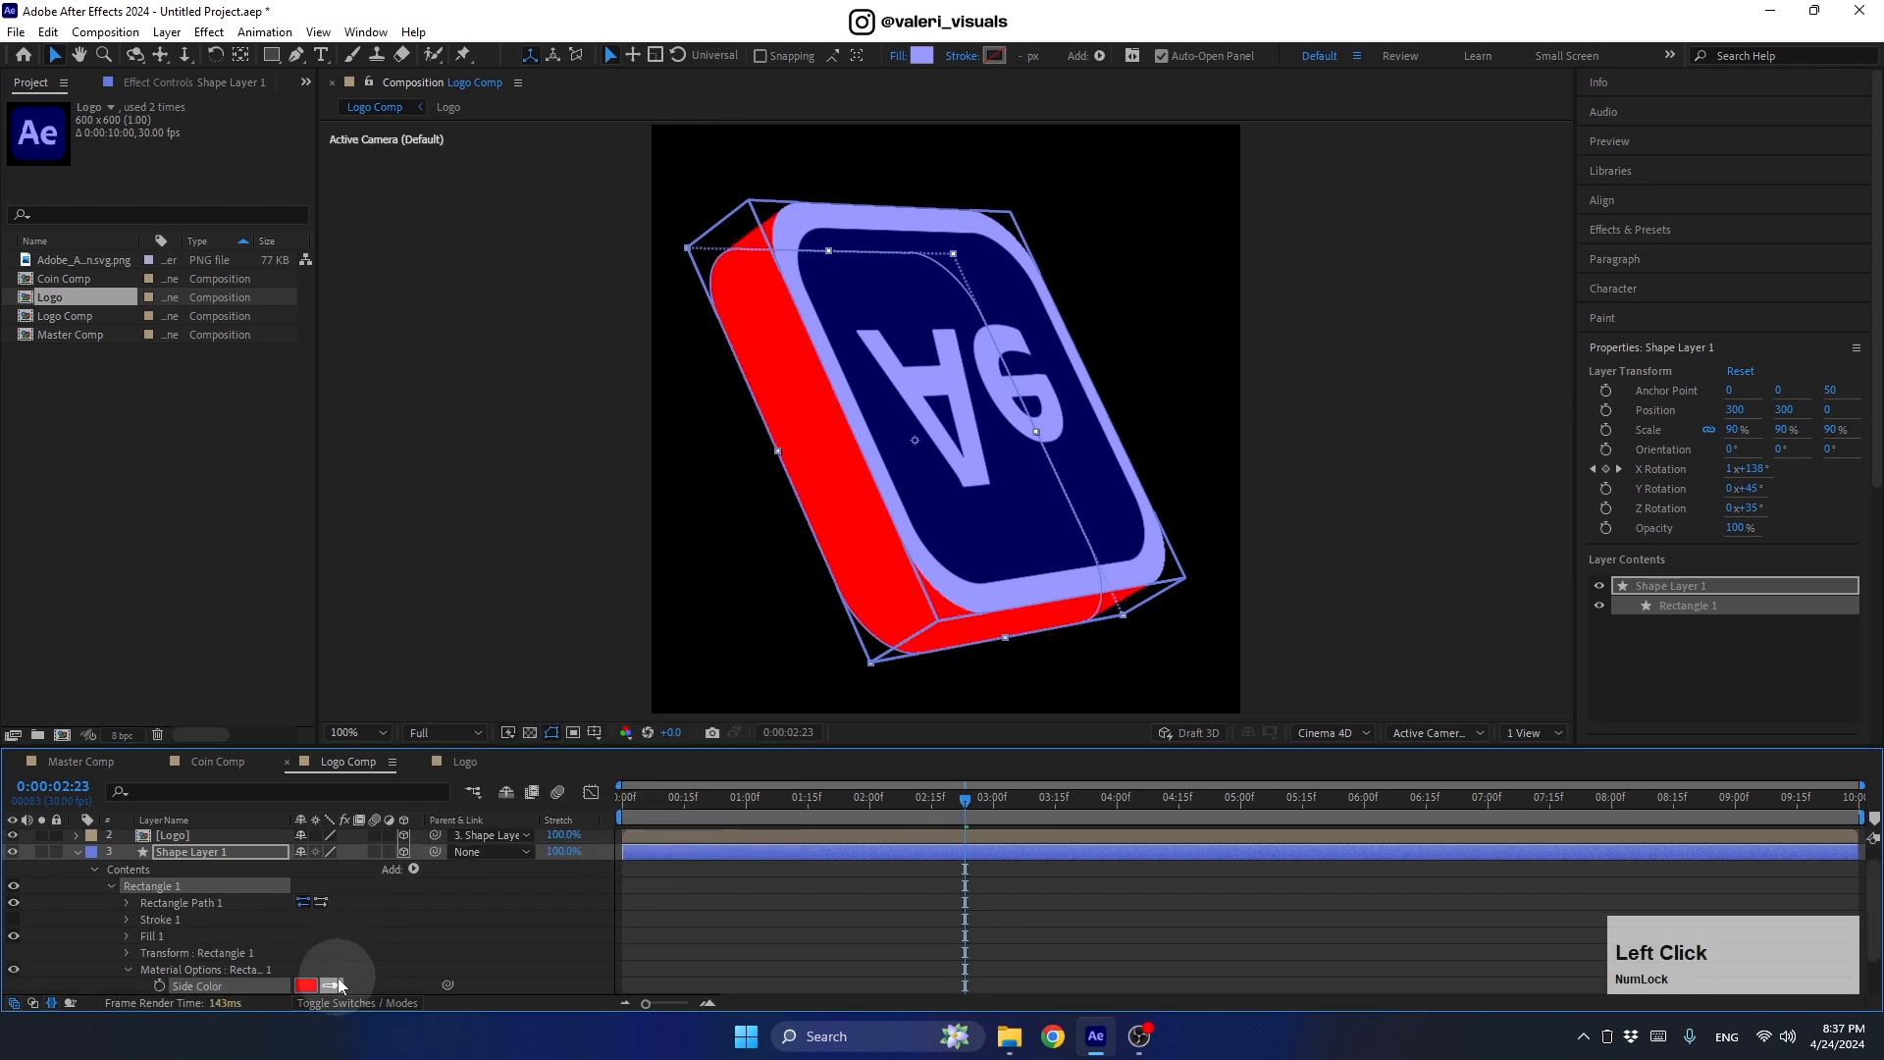
{"action": "left_click", "coordinate": [918, 569]}
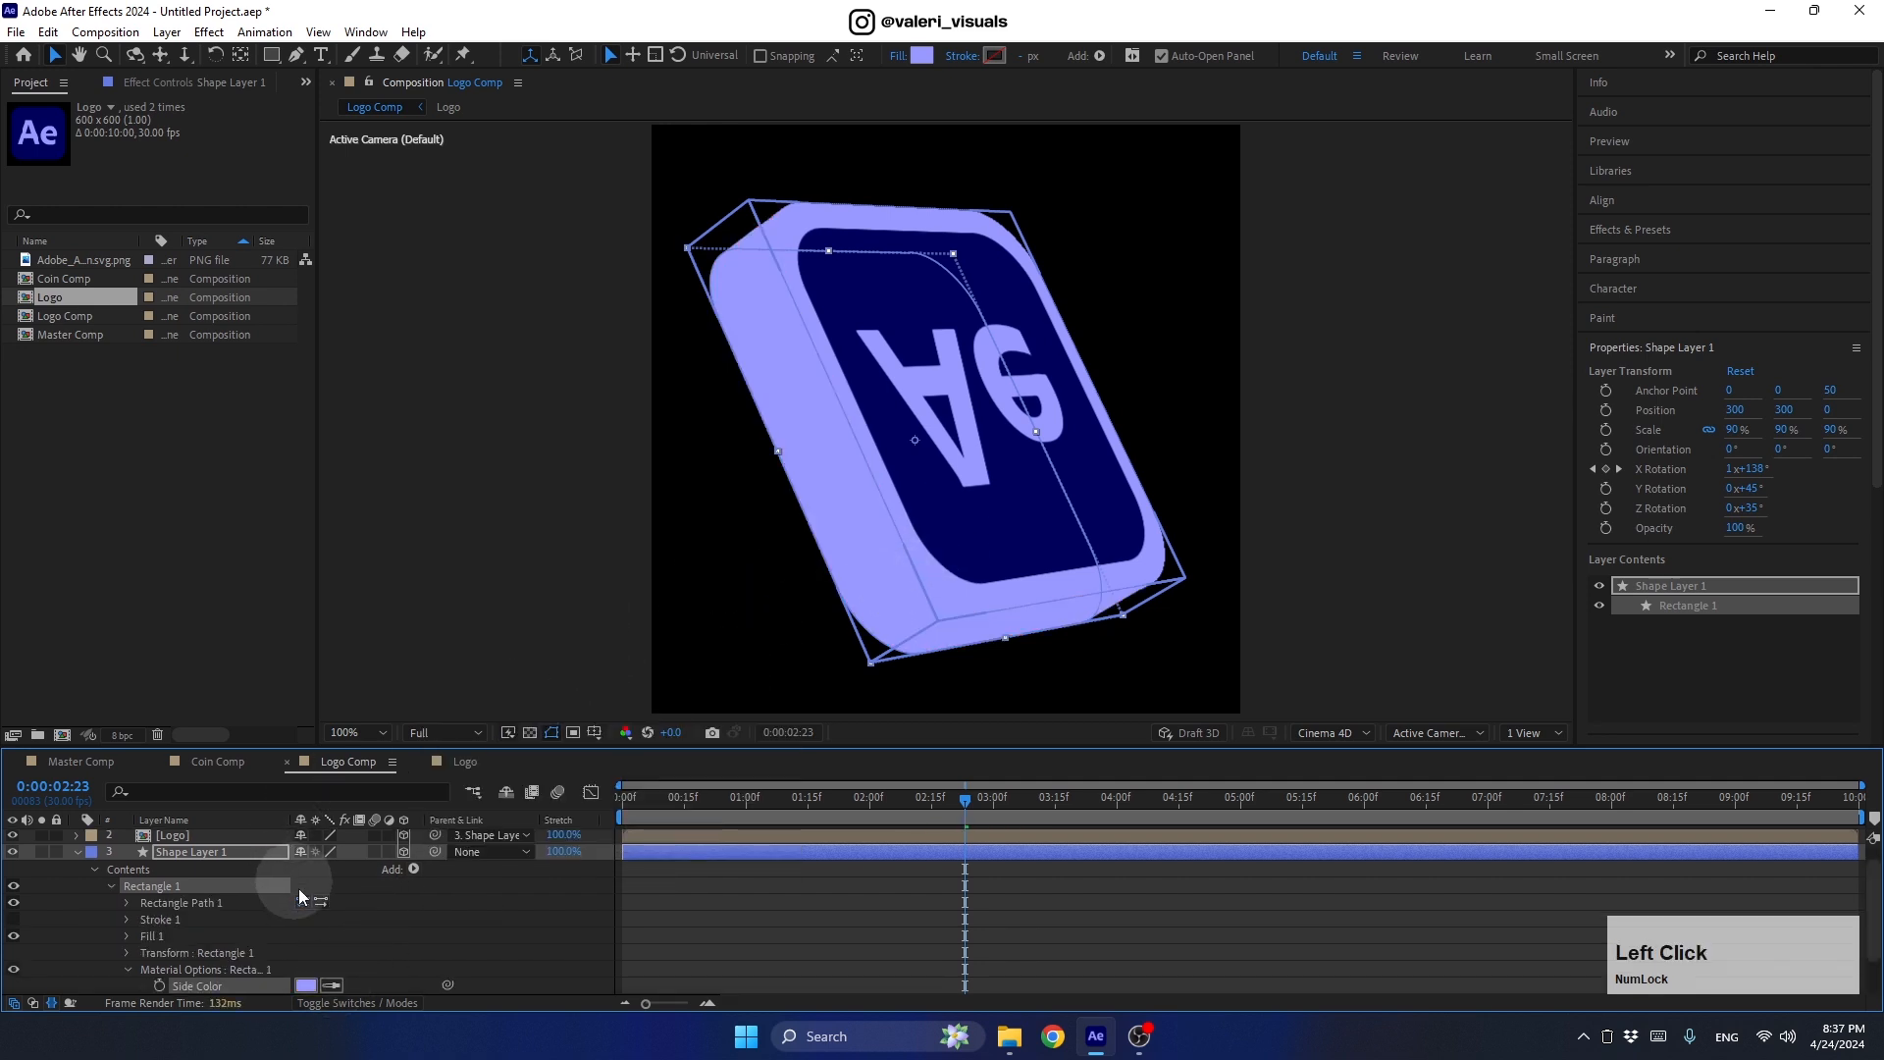
Step: Change the rectangle's side colour to a slightly darker purple than the logo's border
{"action": "left_click", "coordinate": [305, 985]}
{"action": "left_click", "coordinate": [293, 307]}
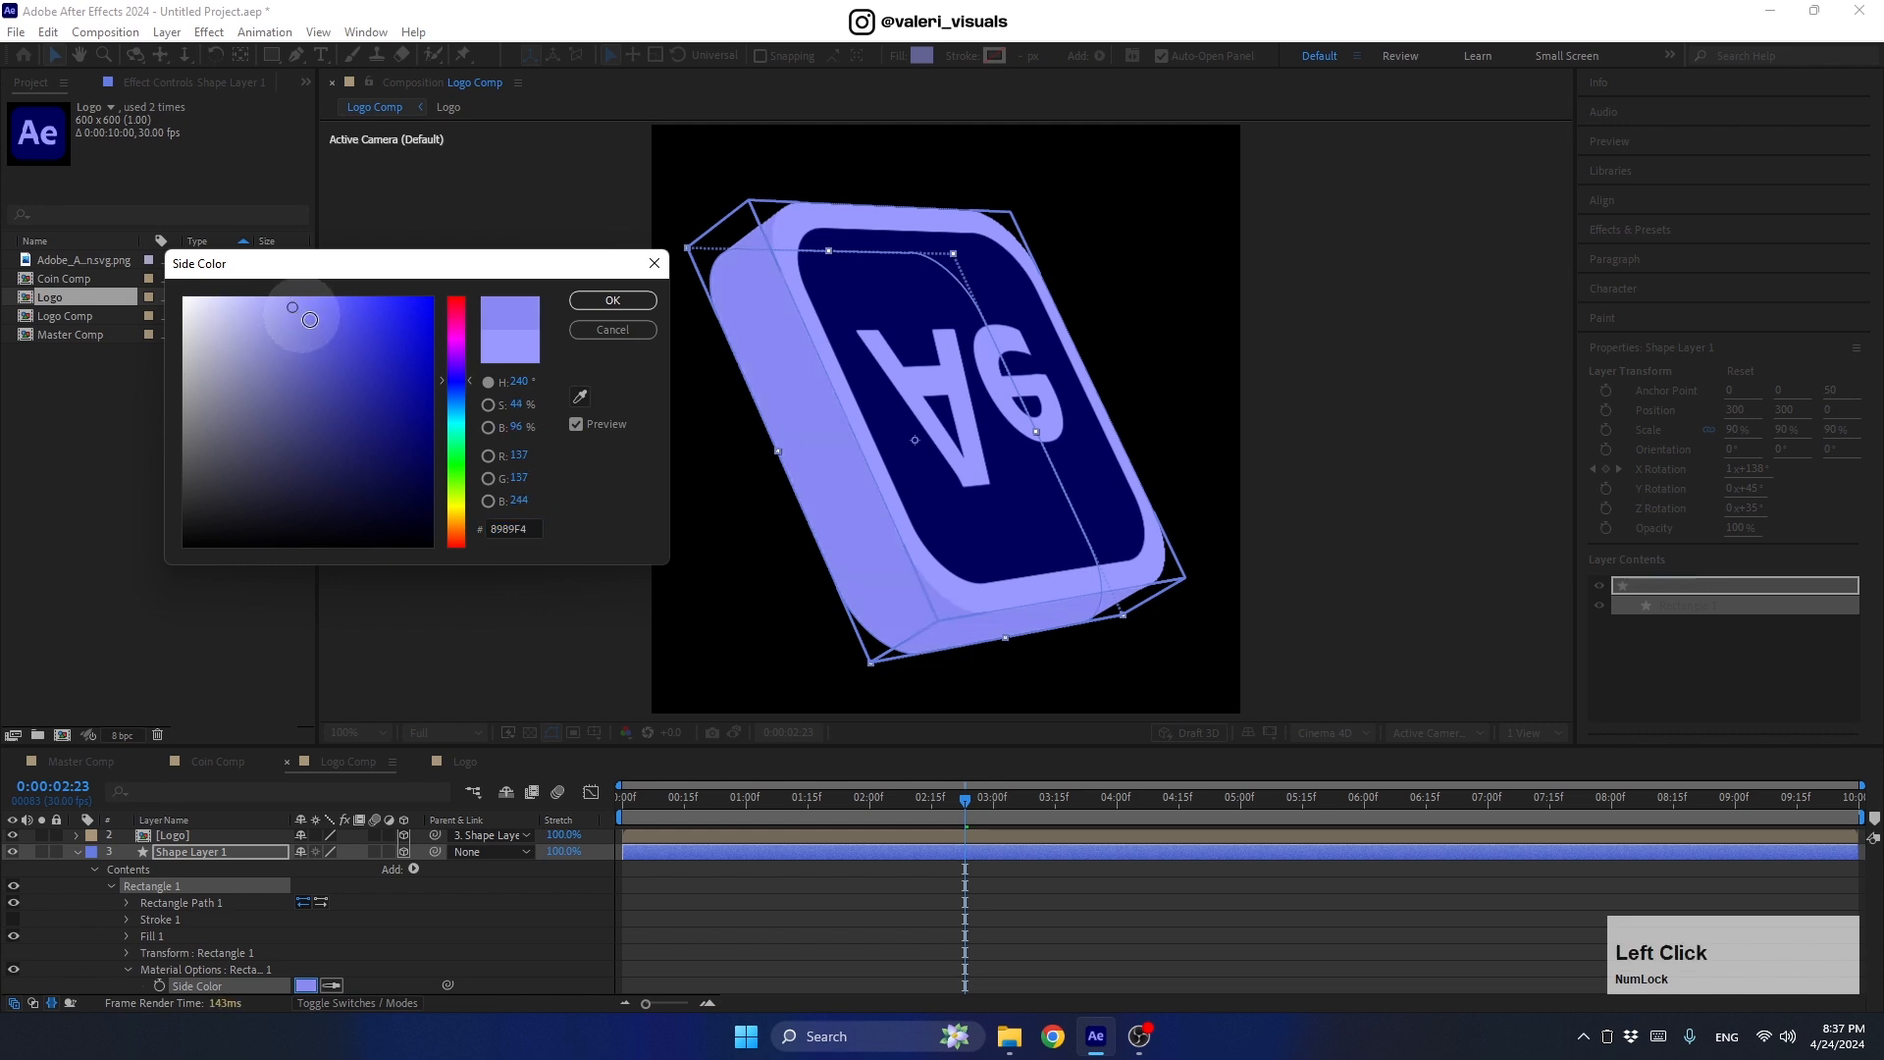
{"action": "left_click", "coordinate": [453, 389]}
{"action": "left_click", "coordinate": [453, 382]}
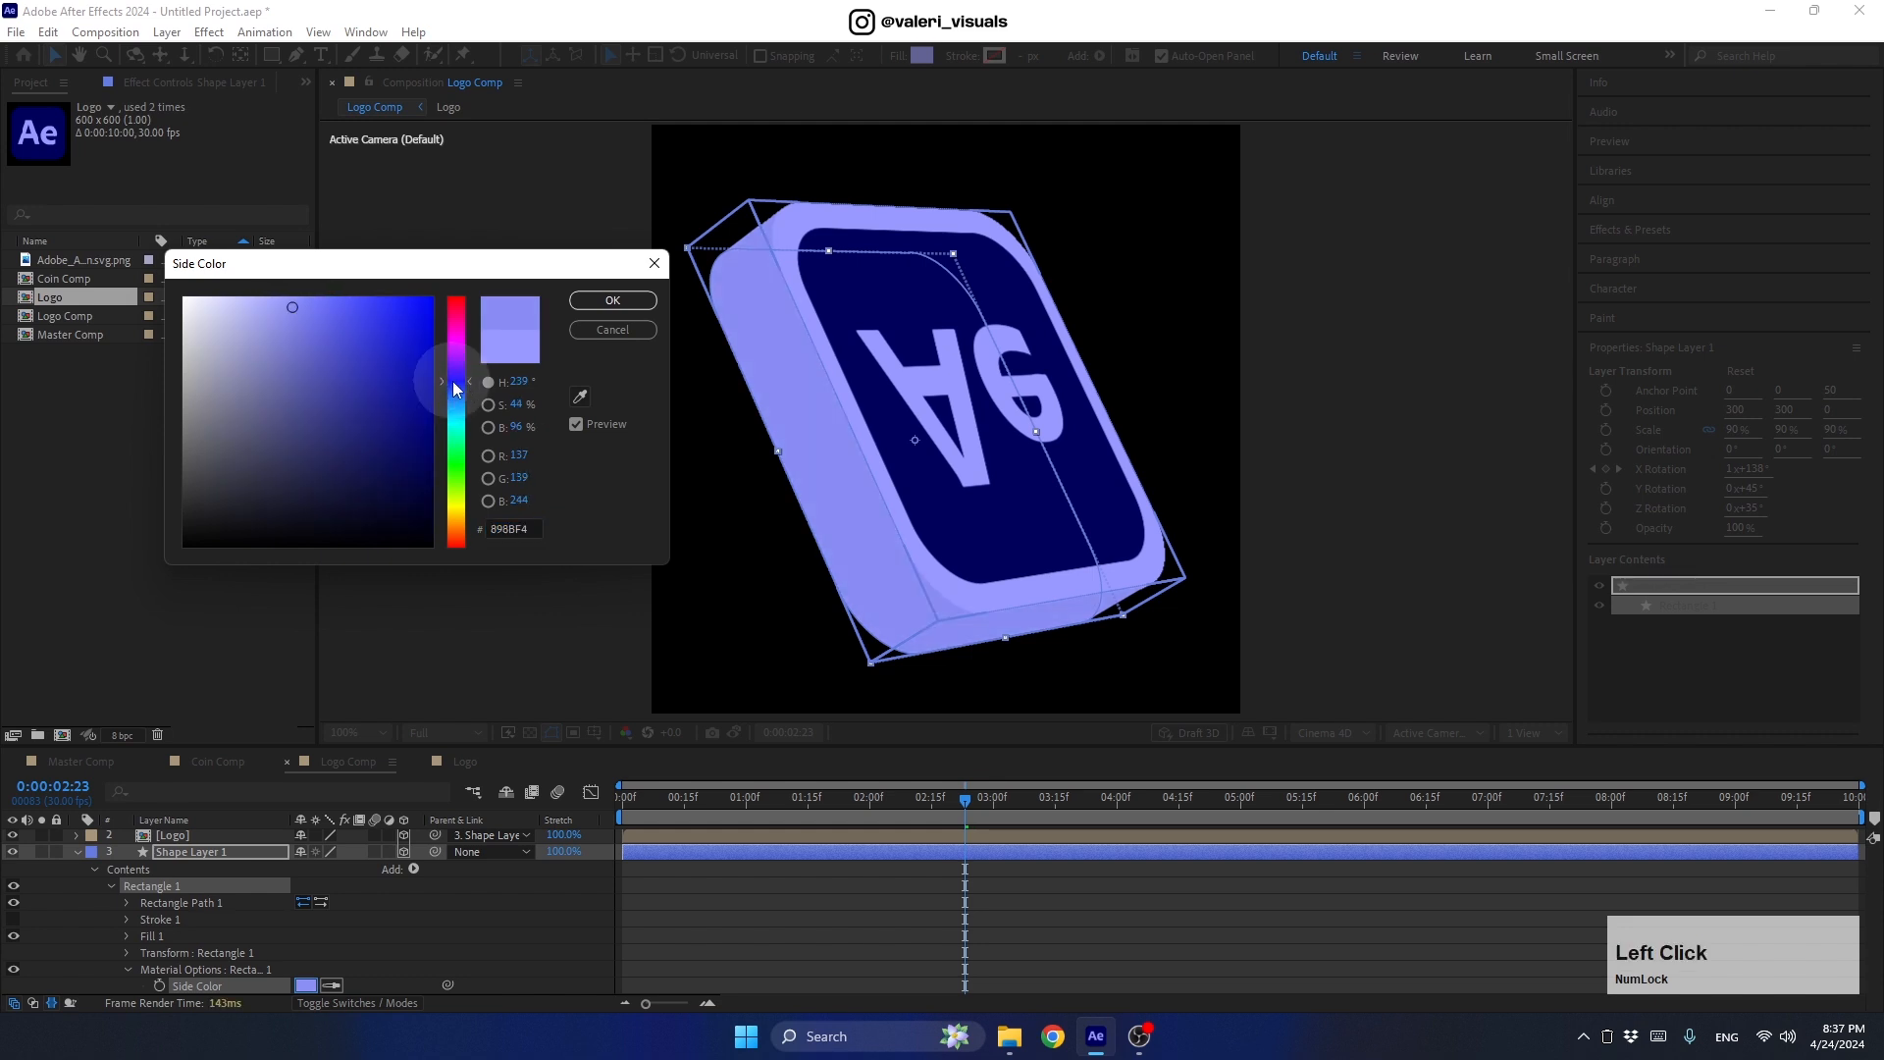
{"action": "left_click", "coordinate": [300, 314]}
{"action": "left_click", "coordinate": [584, 302]}
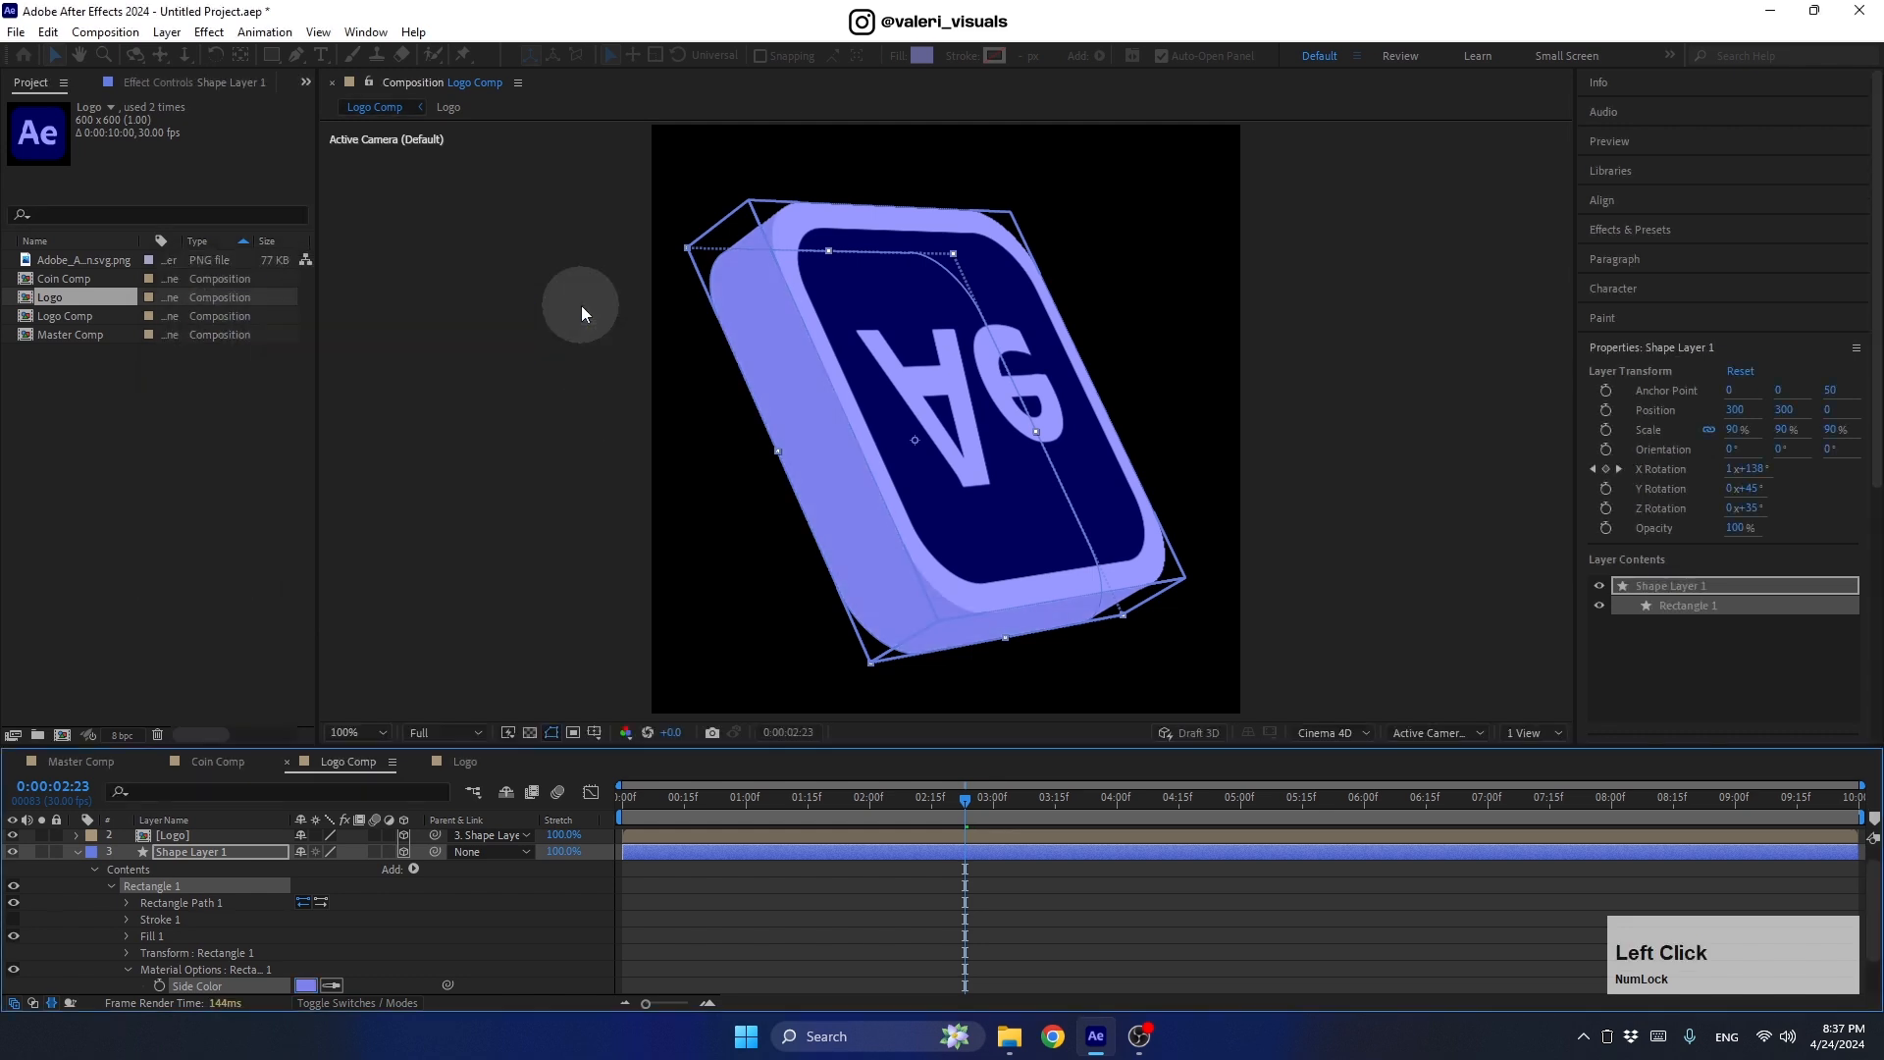
Step: Return the current time to the first frame, collapse Shape Layer 1 and deselect everything
{"action": "left_click_drag", "start_coordinate": [891, 813], "coordinate": [534, 838]}
{"action": "left_click", "coordinate": [75, 852]}
{"action": "left_click", "coordinate": [108, 901]}
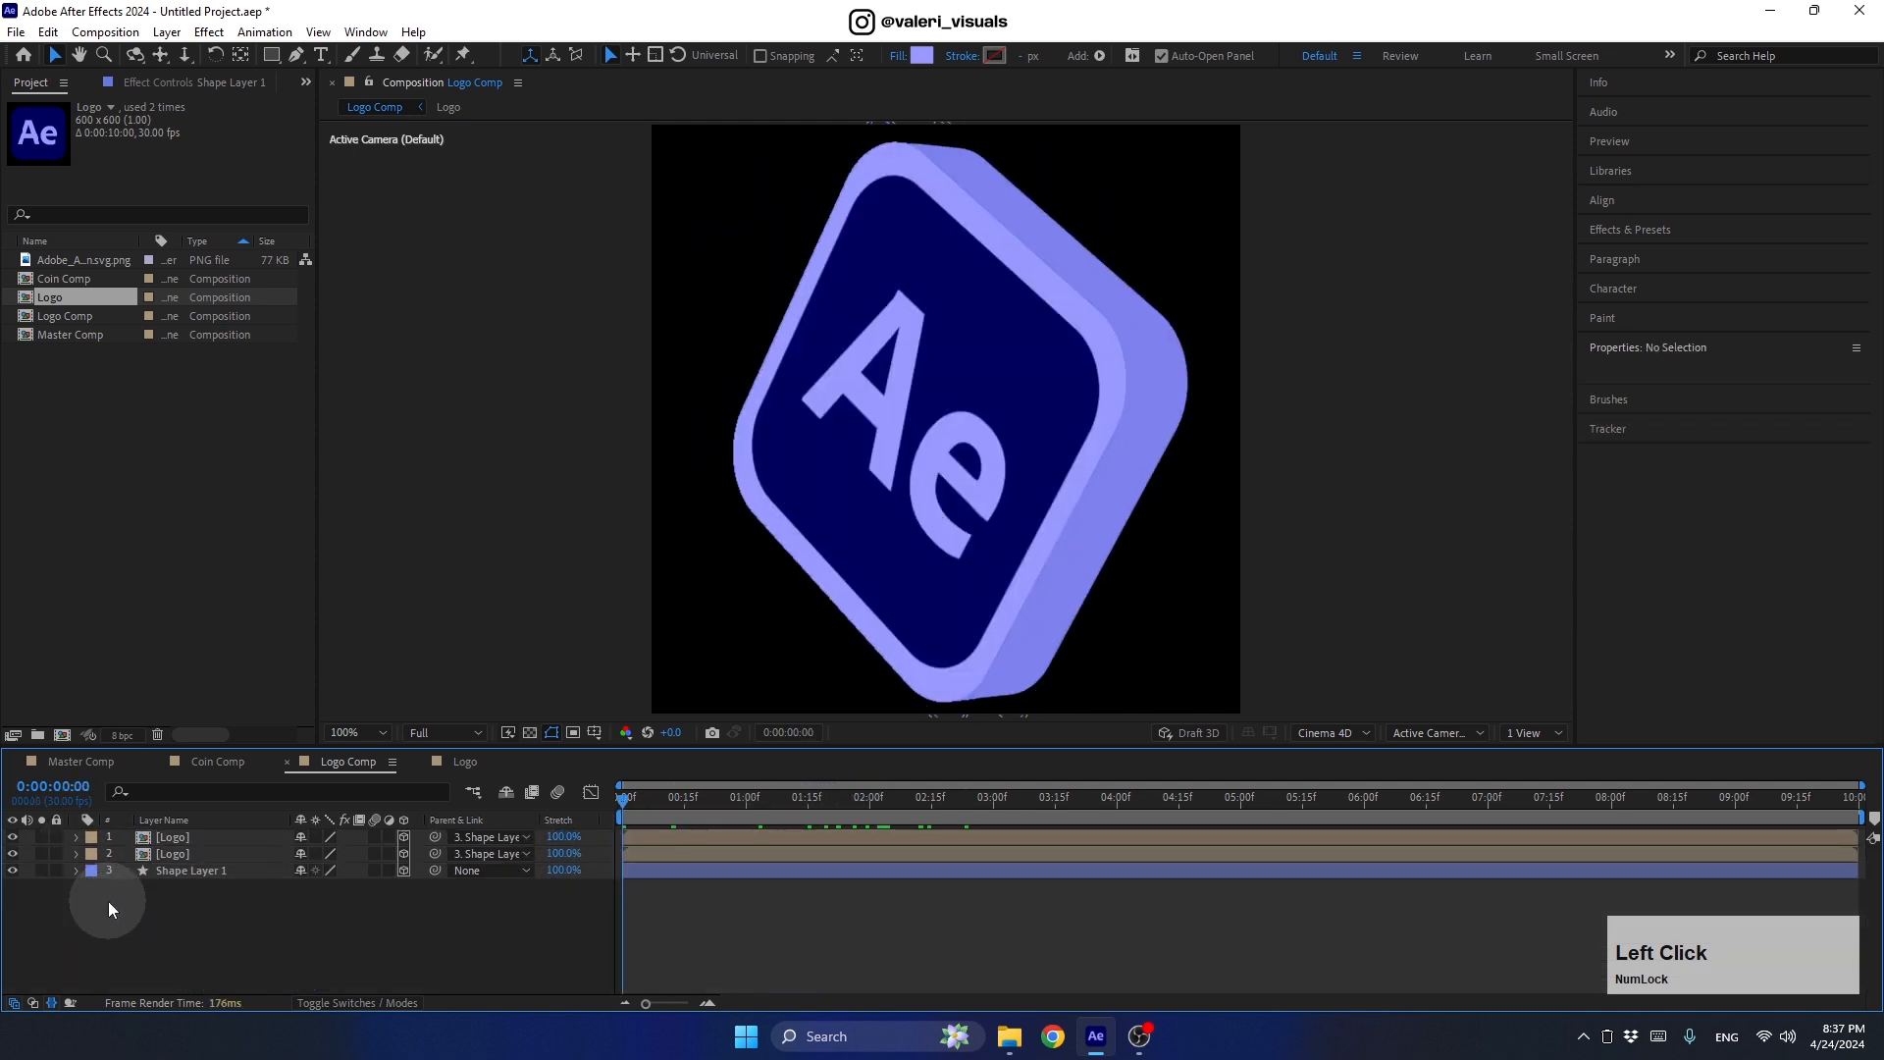
Step: Place Logo Comp beneath the Coin Comp layer in Master Comp and hide both layers
{"action": "left_click", "coordinate": [90, 762]}
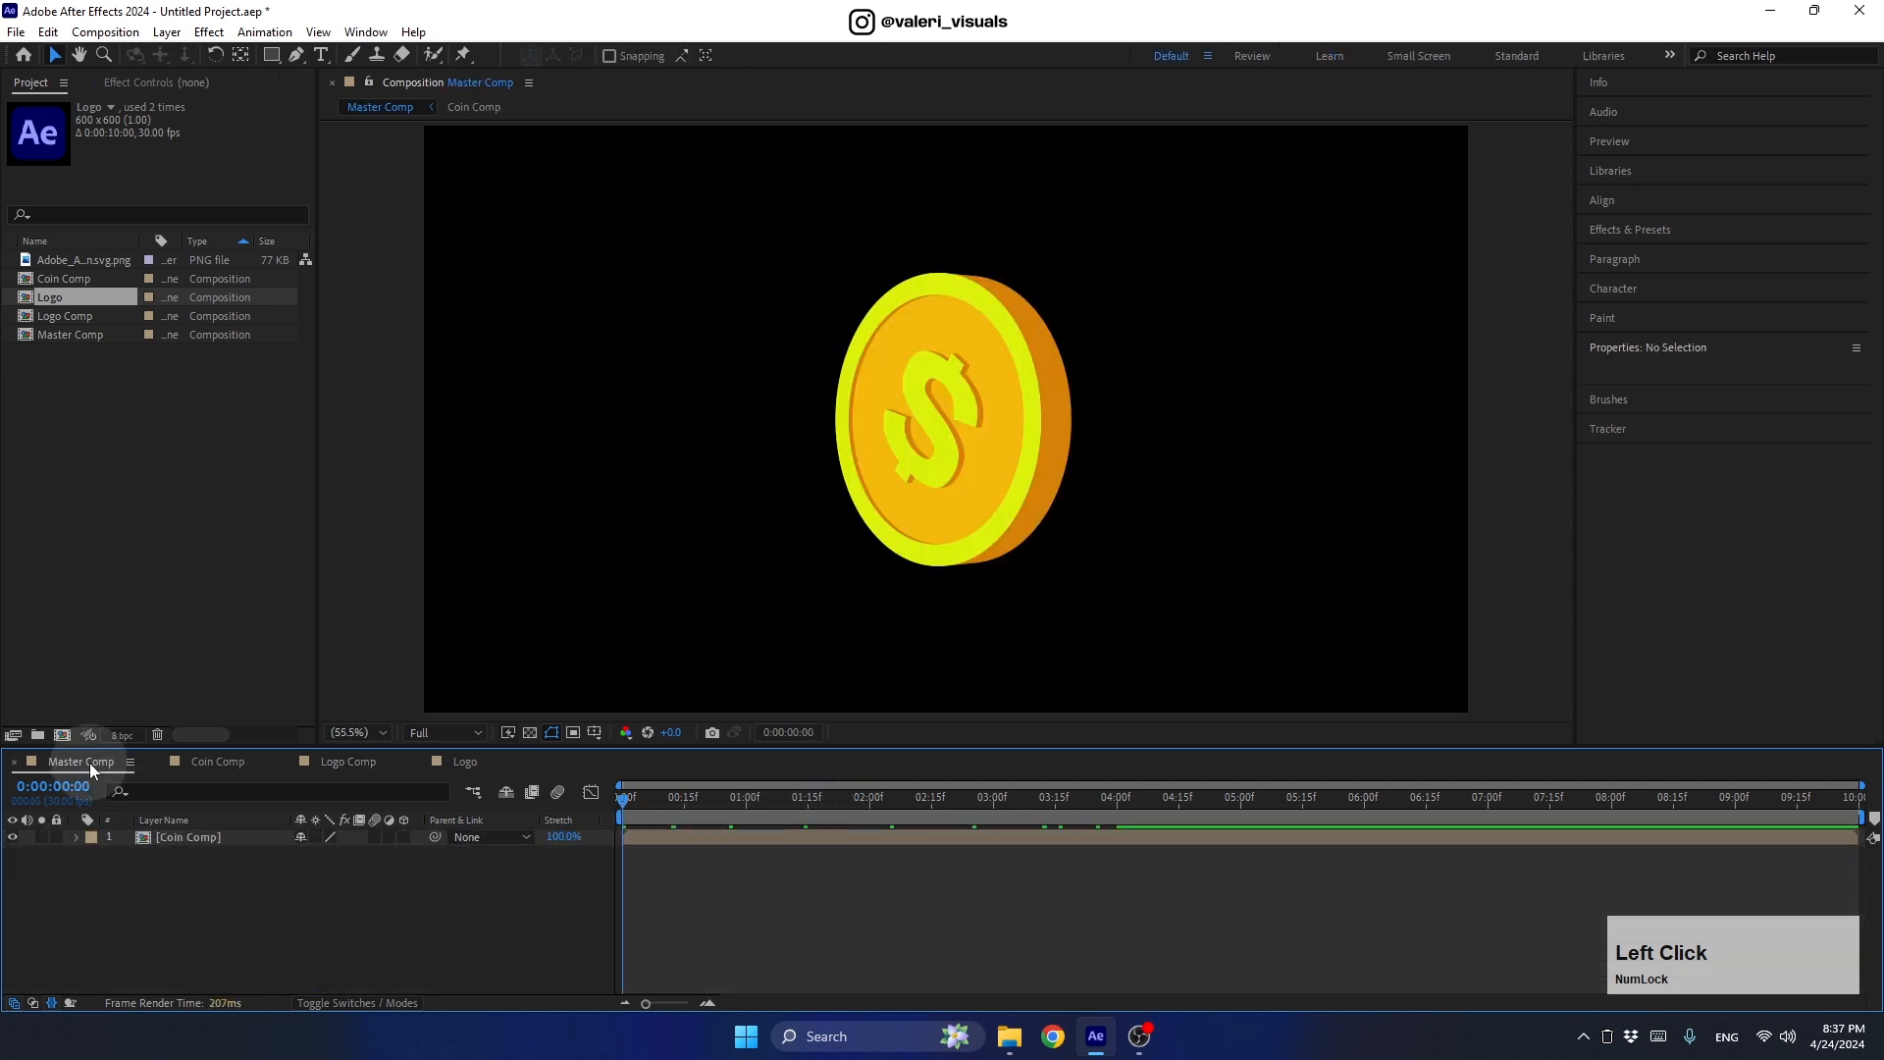
{"action": "left_click", "coordinate": [65, 316]}
{"action": "left_click_drag", "start_coordinate": [67, 324], "coordinate": [167, 918]}
{"action": "left_click_drag", "start_coordinate": [692, 811], "coordinate": [81, 903]}
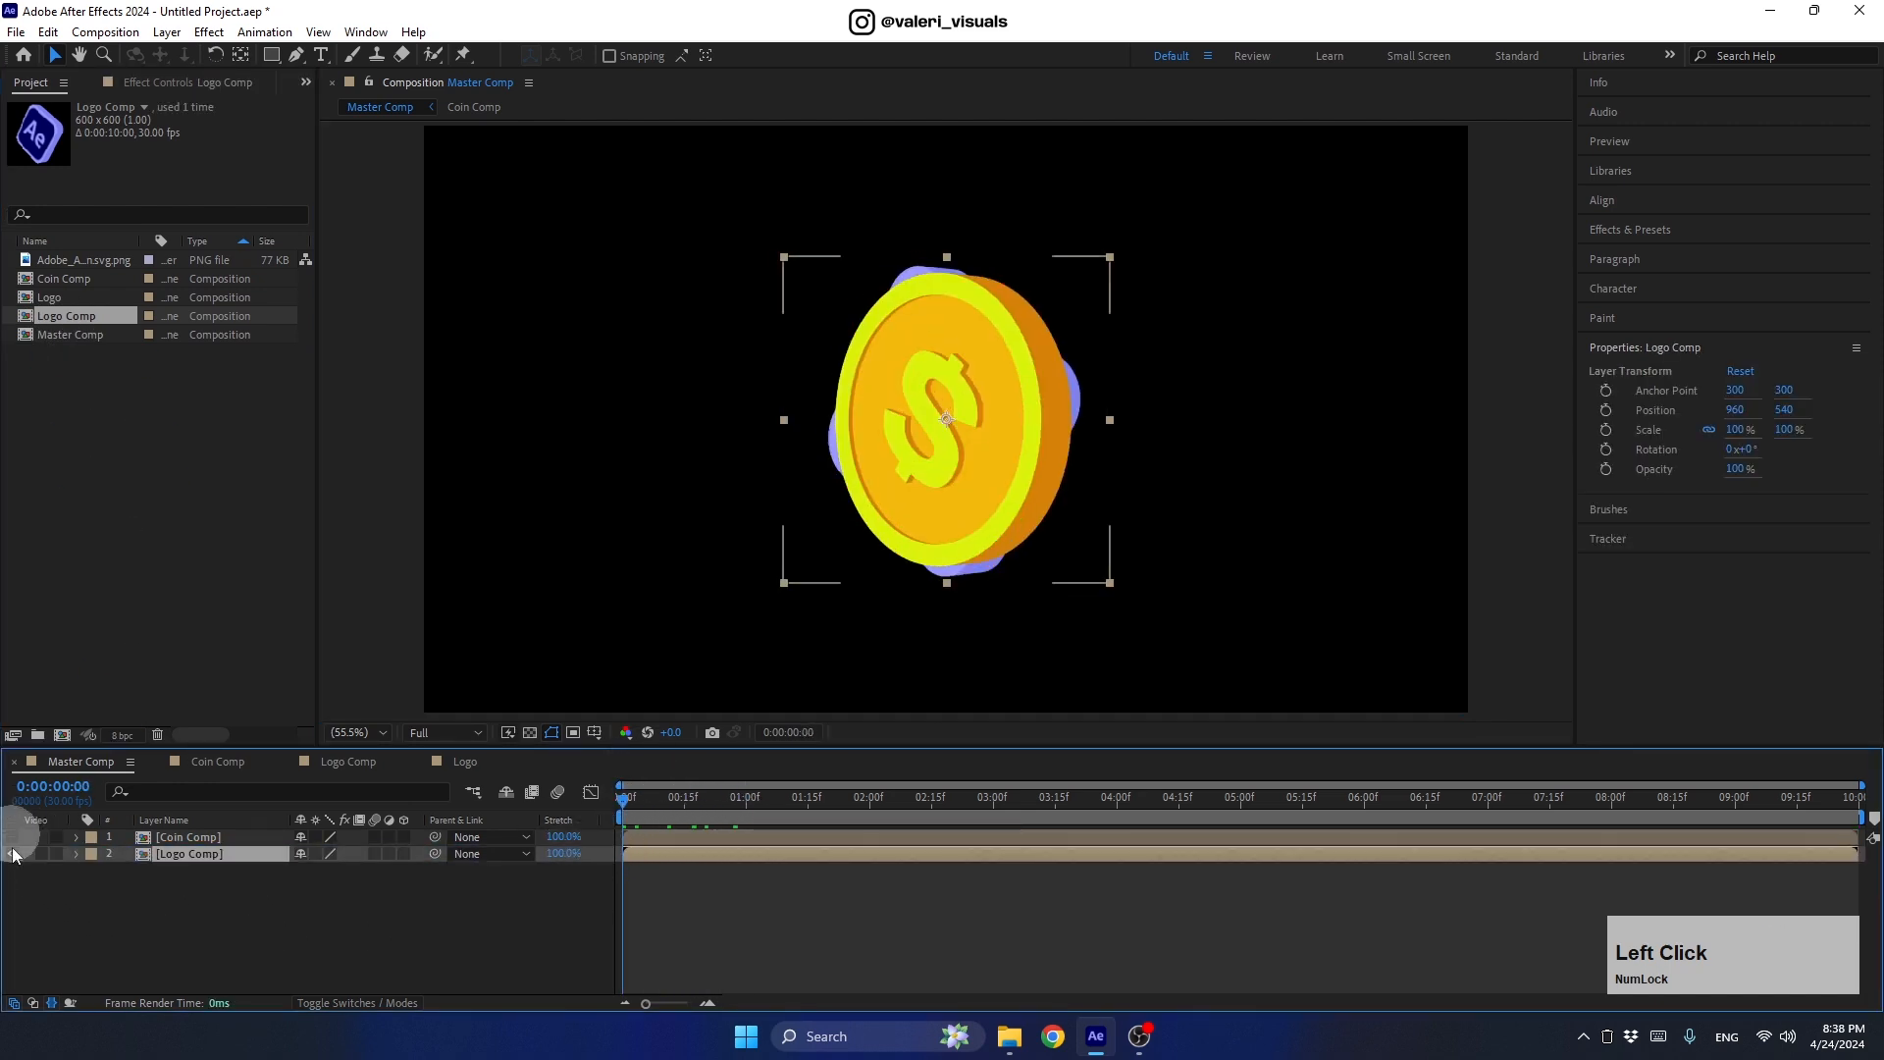
{"action": "left_click_drag", "start_coordinate": [13, 836], "coordinate": [13, 853]}
{"action": "left_click", "coordinate": [212, 942]}
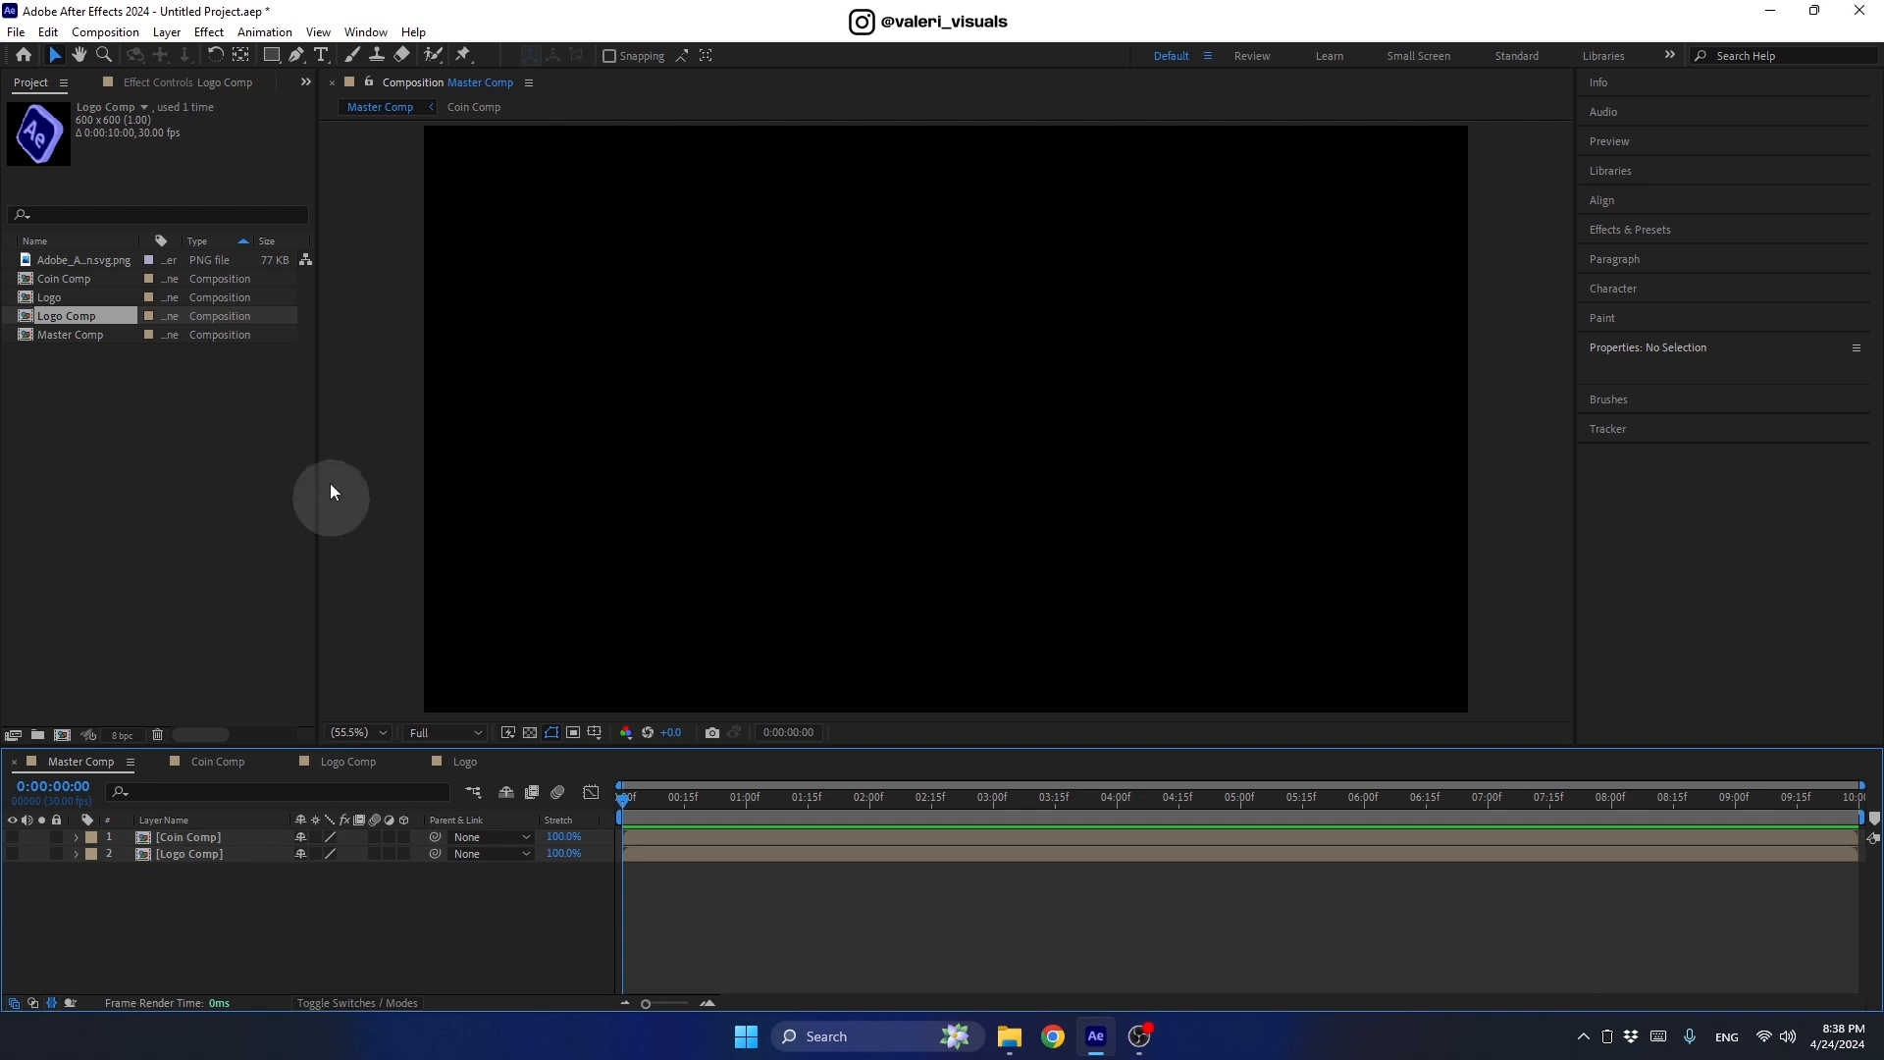
Step: Draw a circle about 620 px in diameter with the Ellipse tool, slightly left of the Master Comp's centre
{"action": "mouse_move", "coordinate": [272, 55]}
{"action": "left_mouse_down"}
{"action": "mouse_move", "coordinate": [304, 59]}
{"action": "mouse_move", "coordinate": [320, 90]}
{"action": "left_mouse_up"}
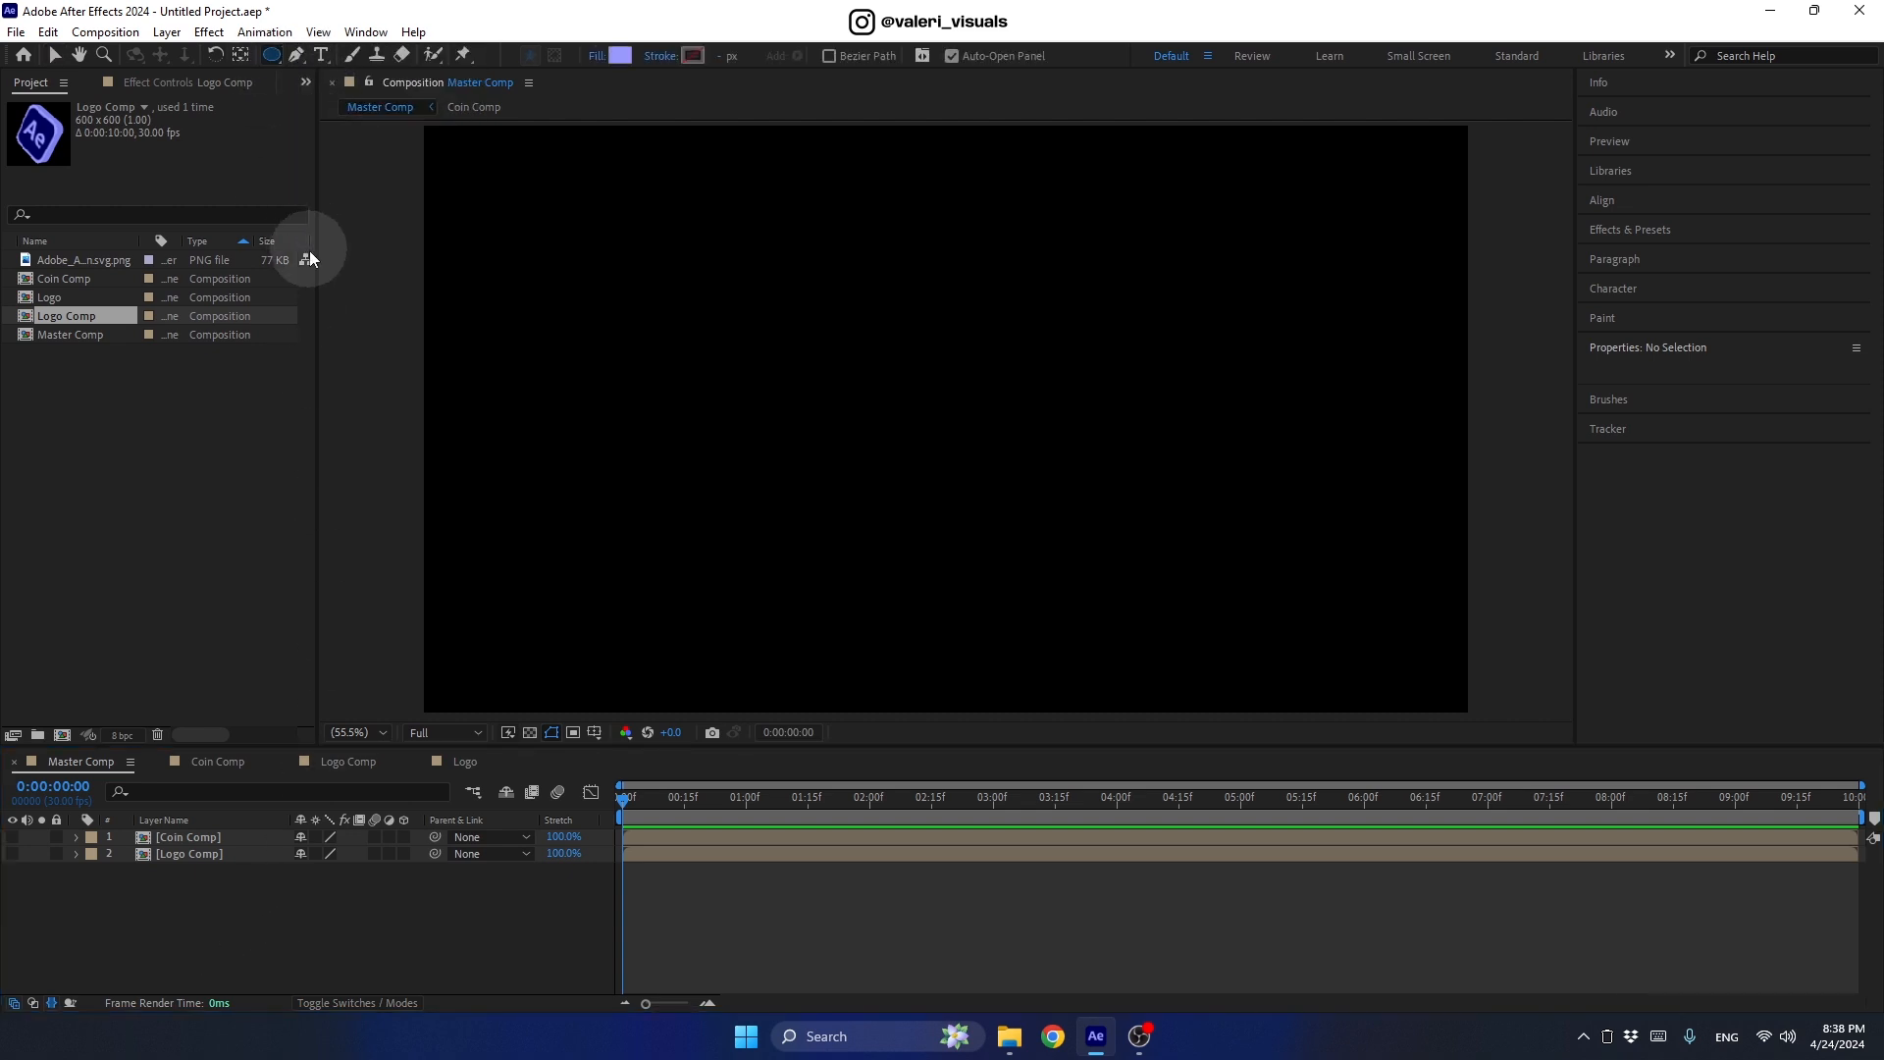
{"action": "left_click_drag", "start_coordinate": [660, 427], "coordinate": [675, 429]}
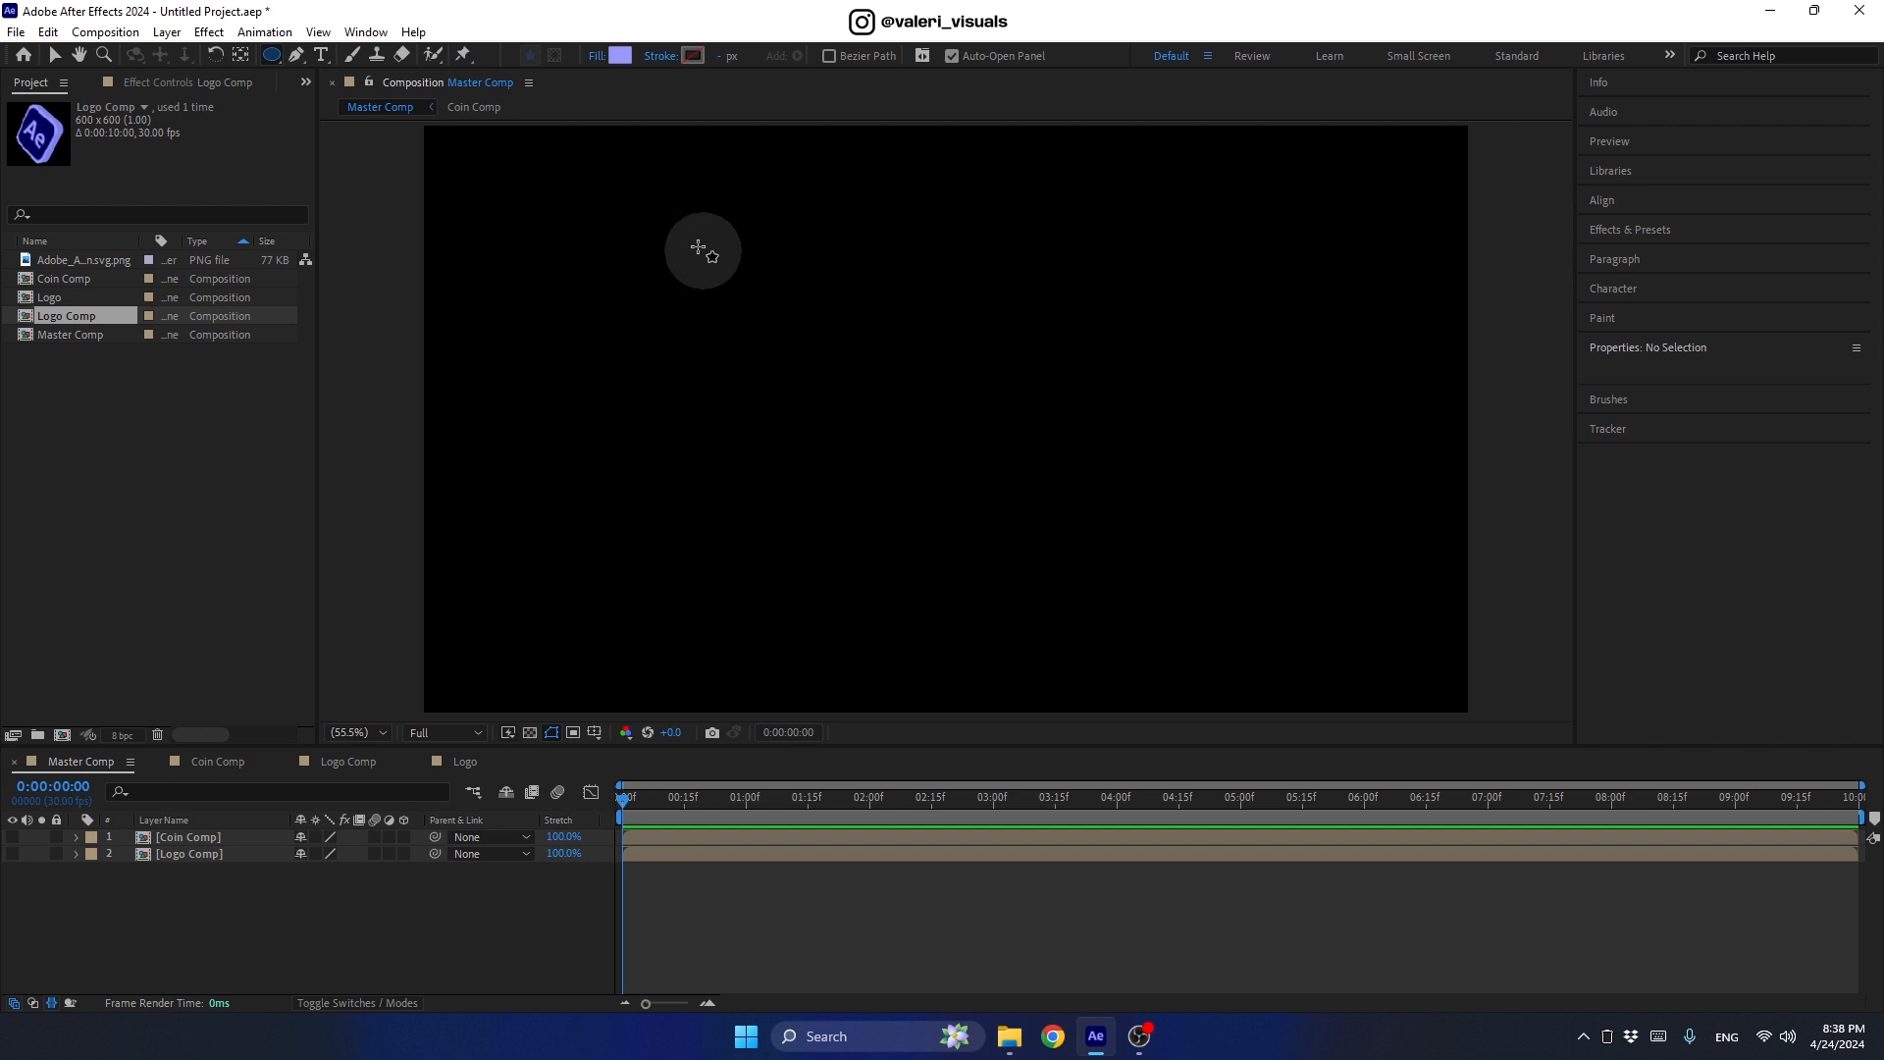
{"action": "left_click_drag", "start_coordinate": [689, 239], "coordinate": [1027, 576]}
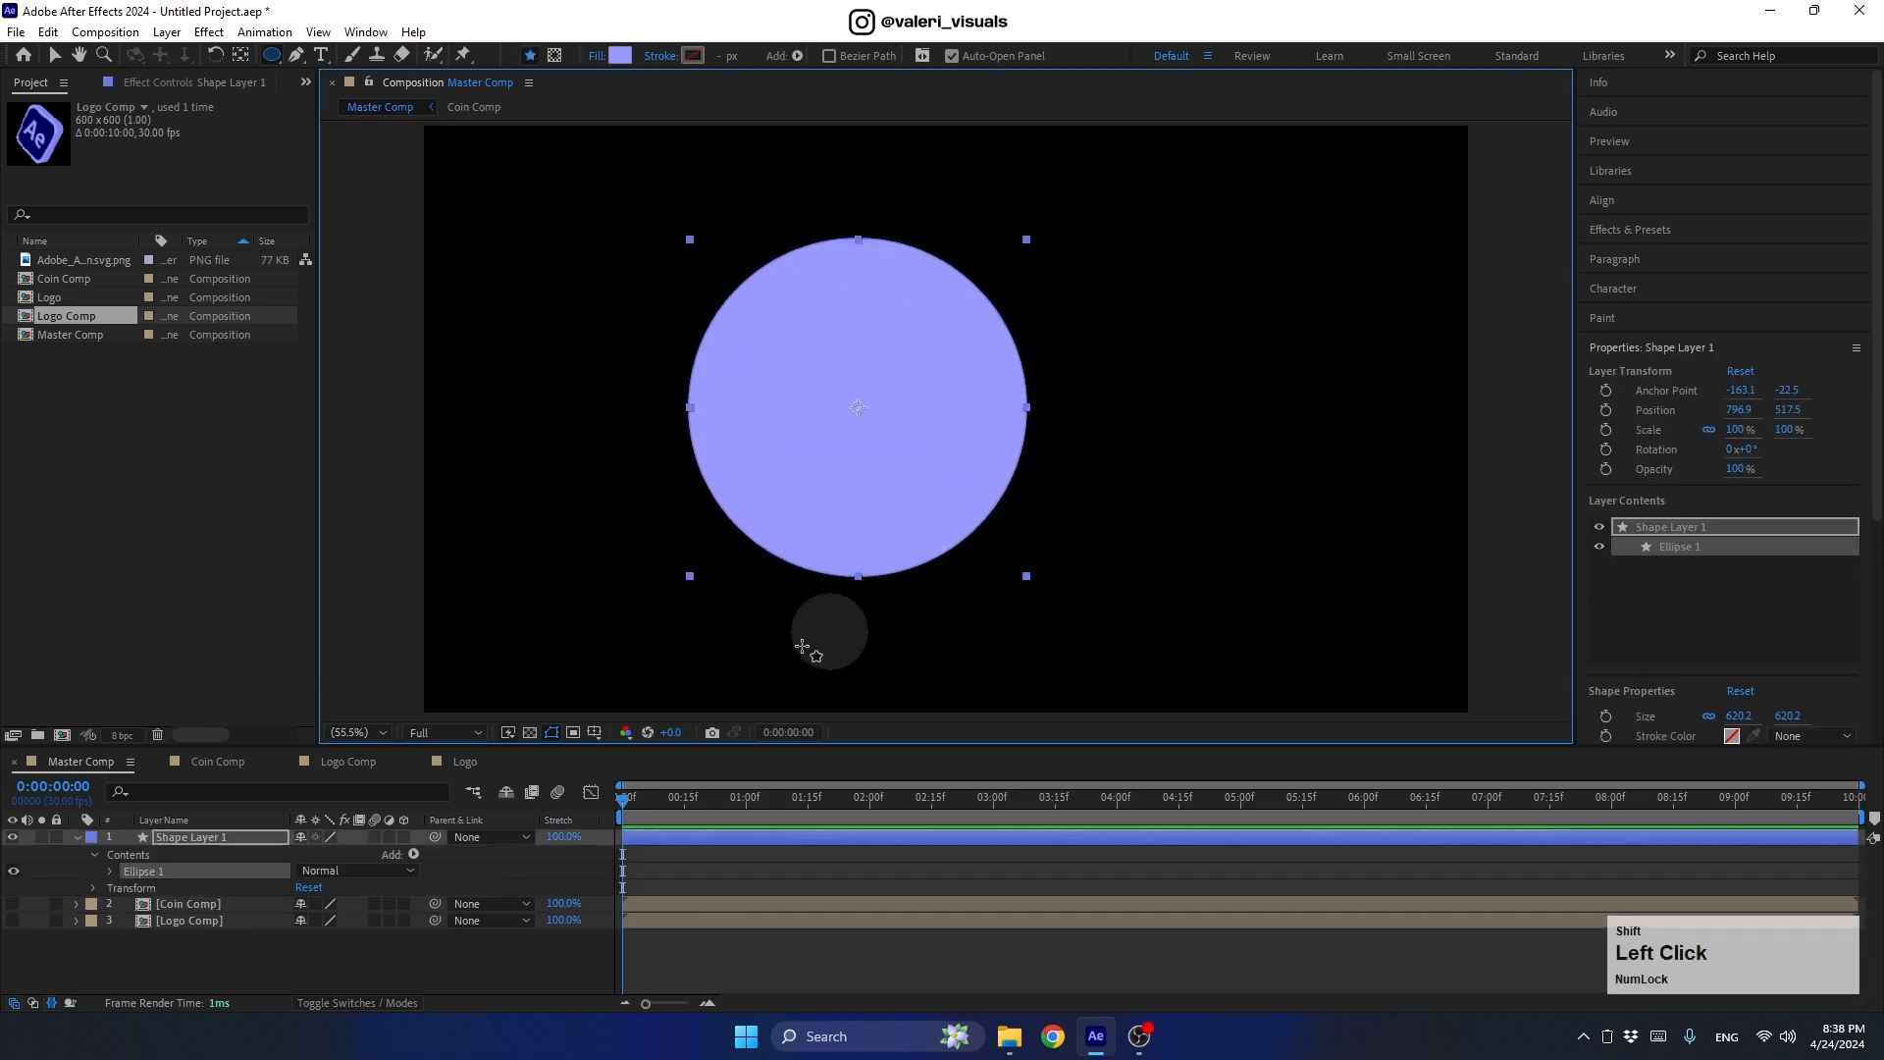
Step: Unlink the ellipse path's size proportions and set its size to 150 by 750
{"action": "left_click", "coordinate": [109, 872]}
{"action": "left_click", "coordinate": [128, 887]}
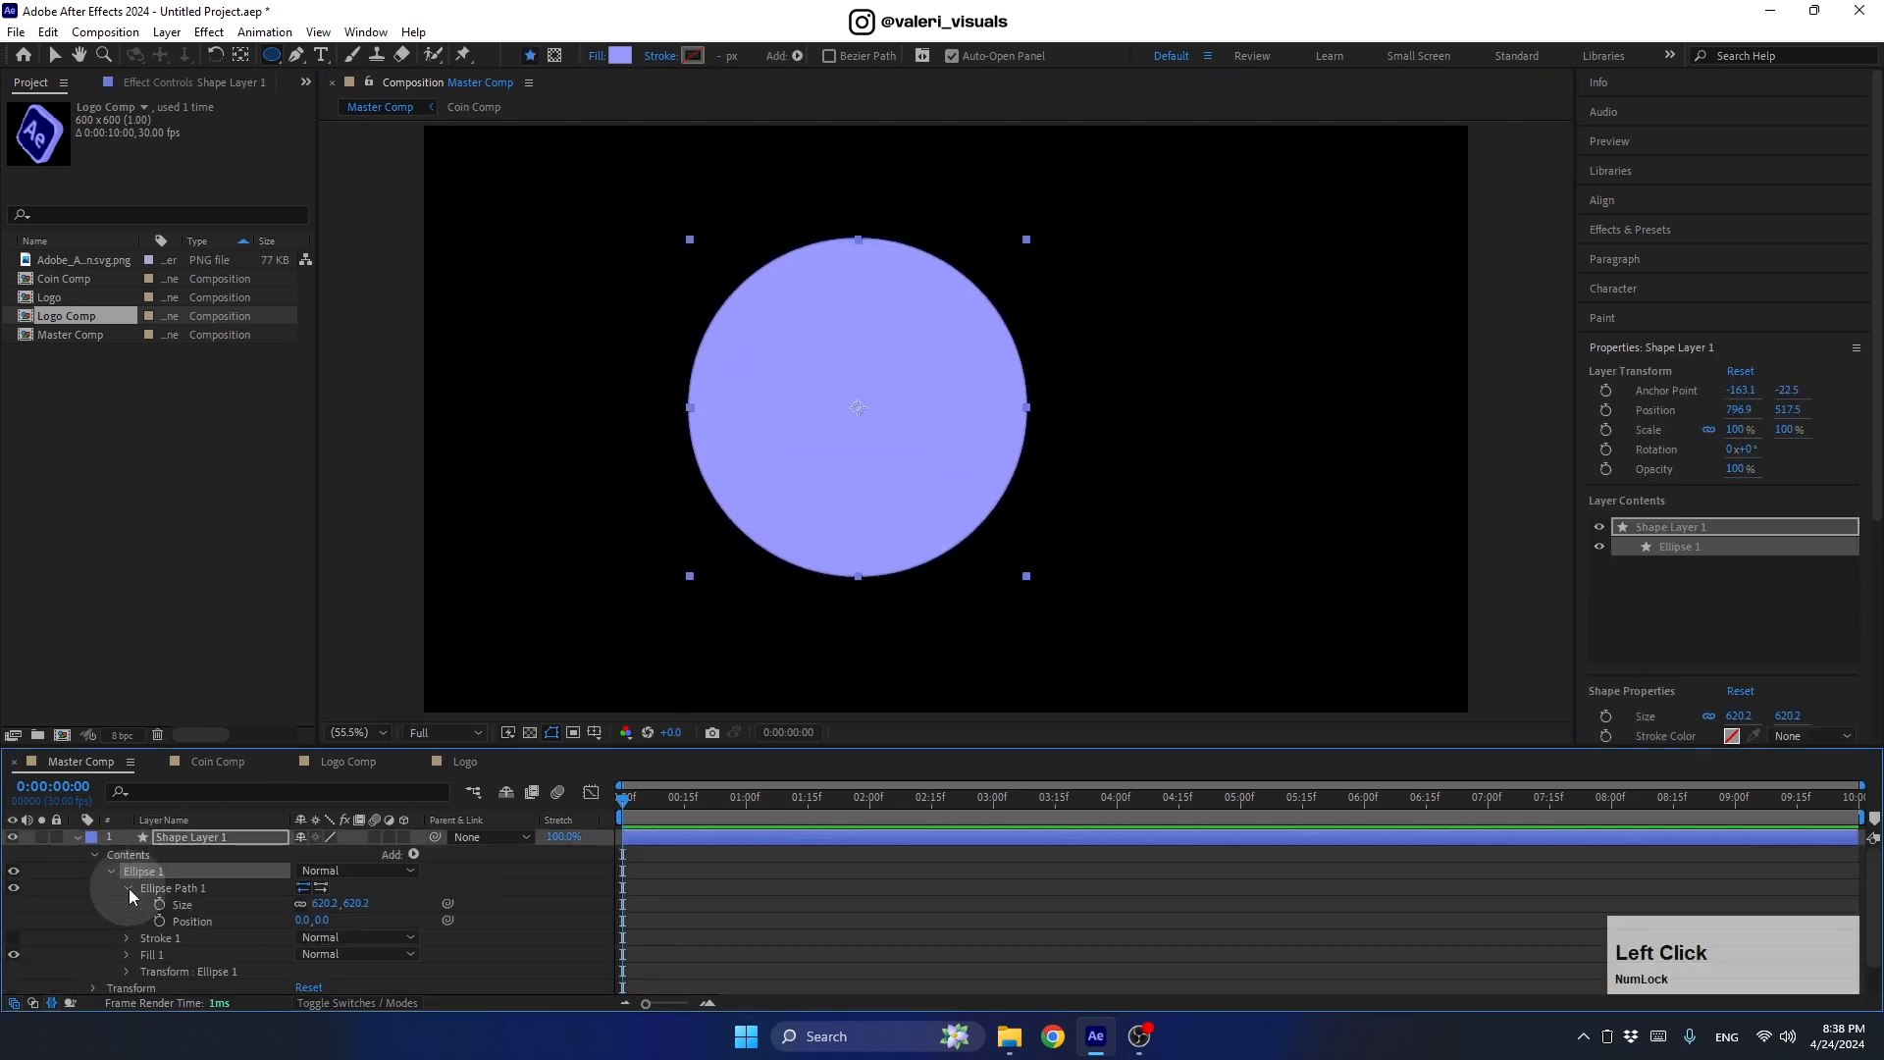
{"action": "left_click", "coordinate": [301, 904]}
{"action": "left_click_drag", "start_coordinate": [324, 903], "coordinate": [196, 905]}
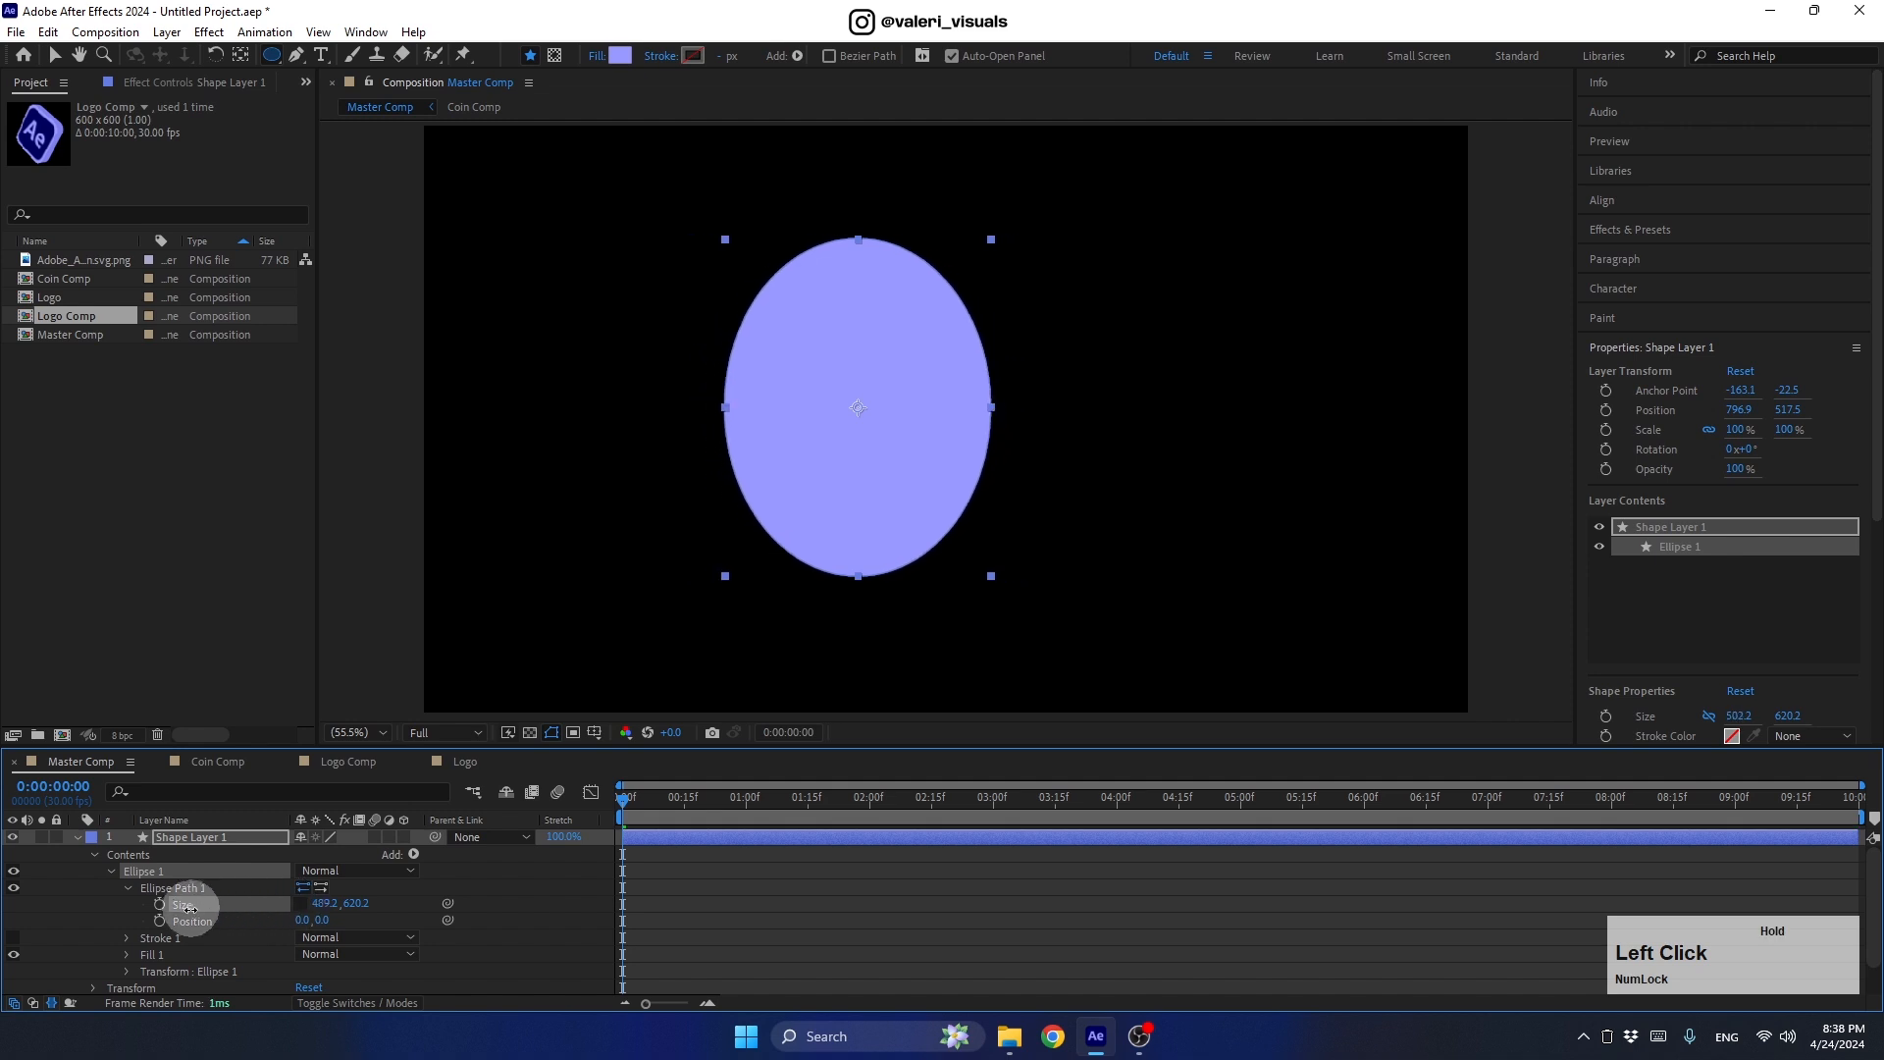
{"action": "key", "text": "Return"}
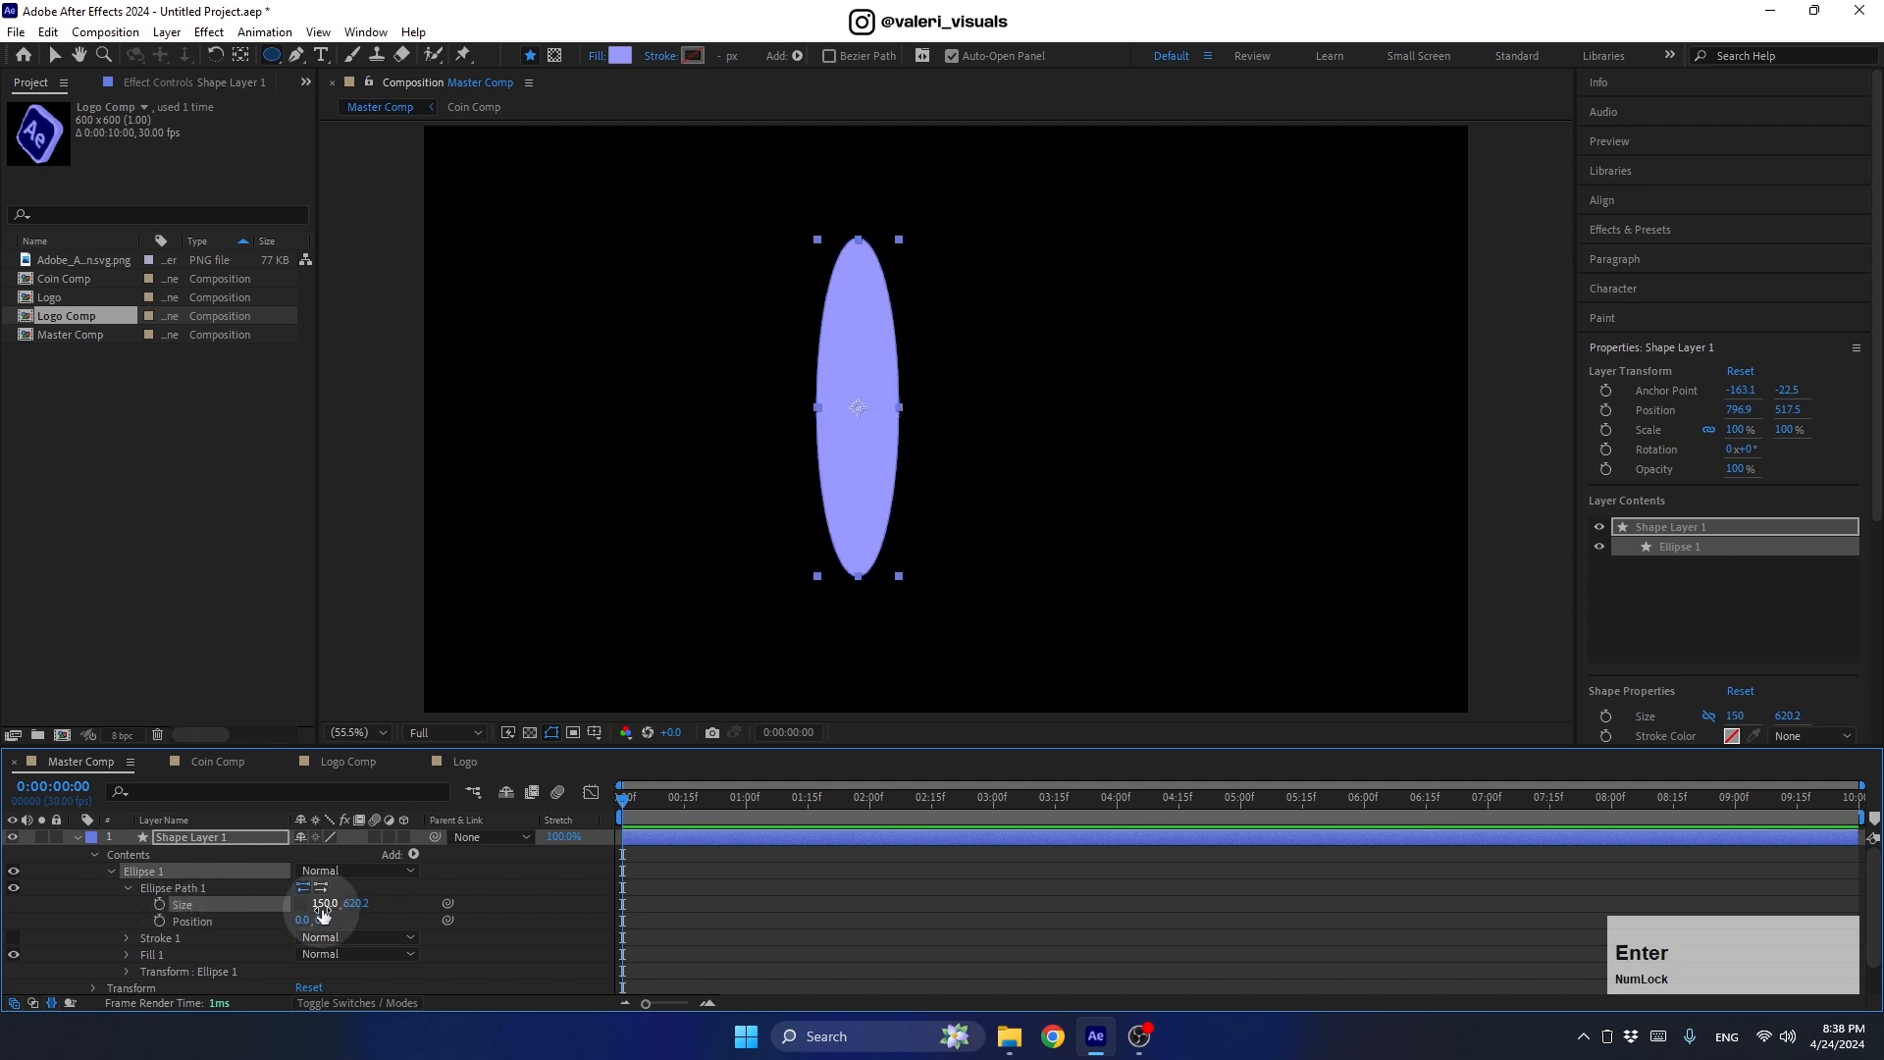
{"action": "left_click_drag", "start_coordinate": [353, 901], "coordinate": [520, 929]}
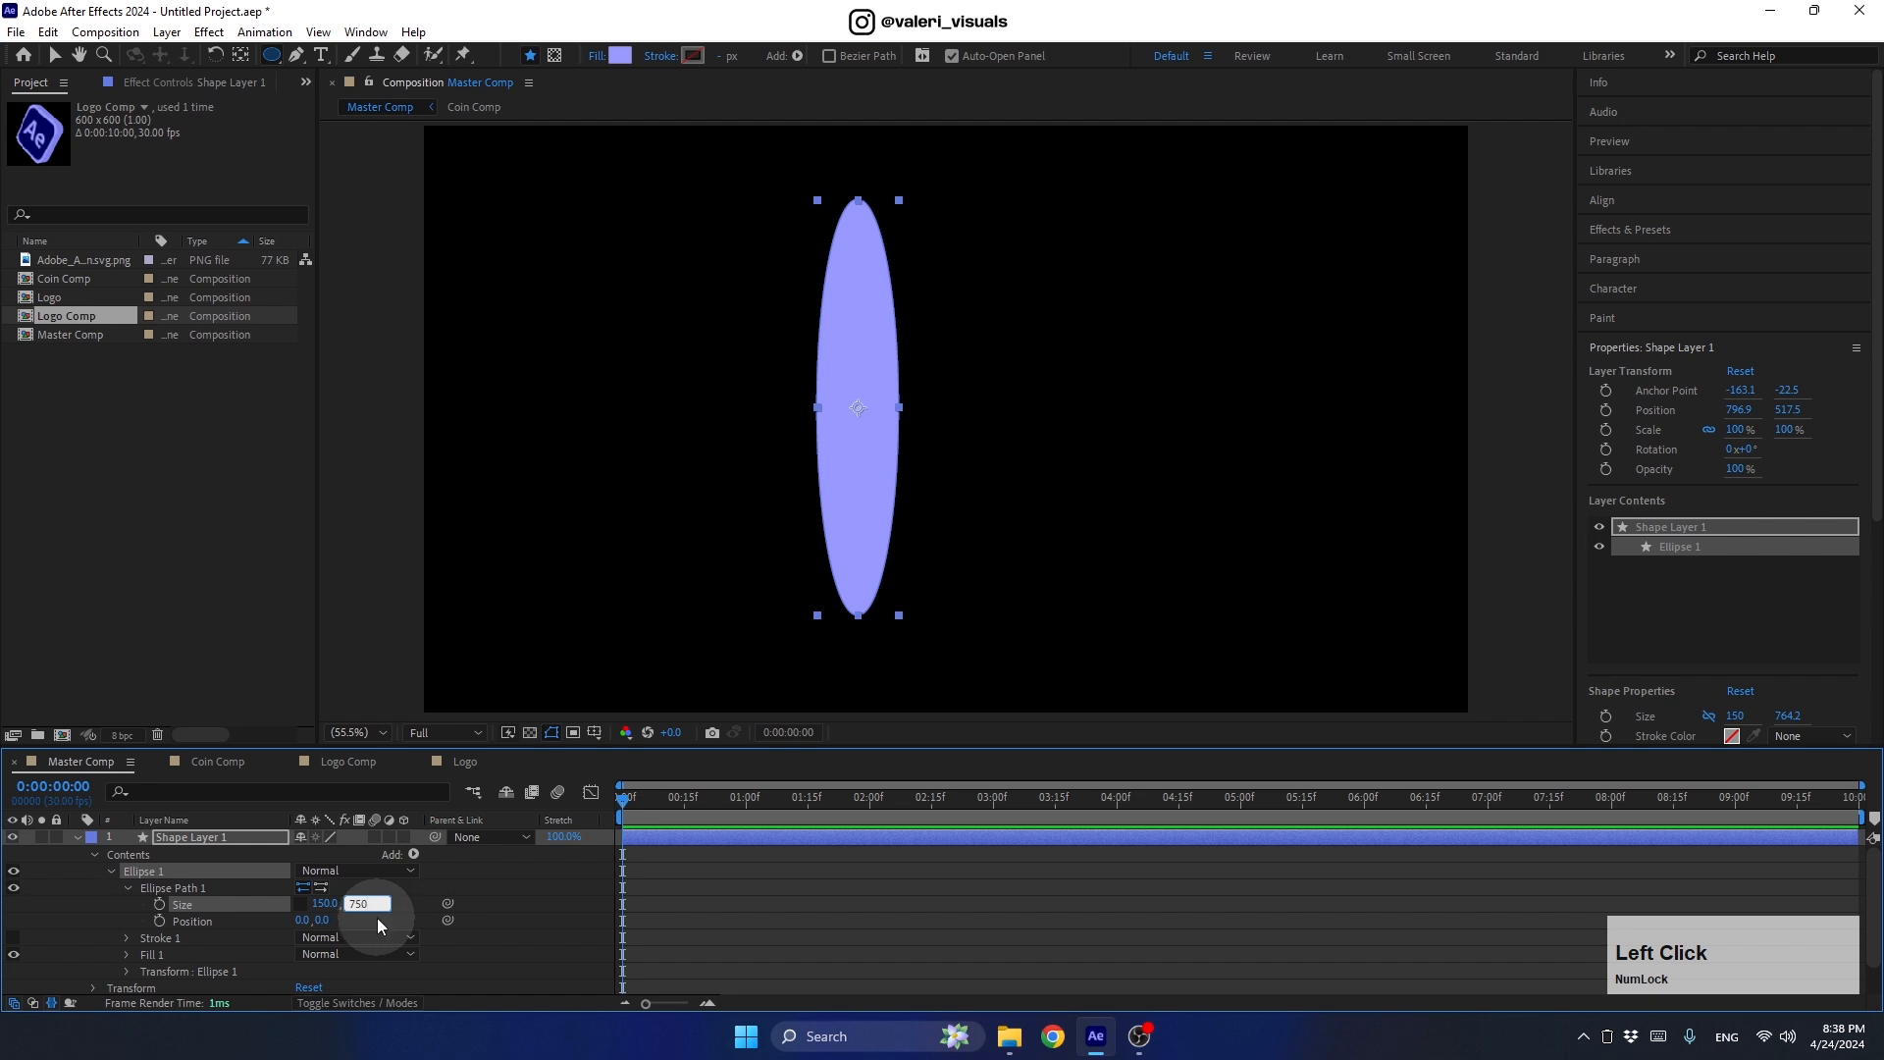
{"action": "type", "text": "750"}
{"action": "key", "text": "Return"}
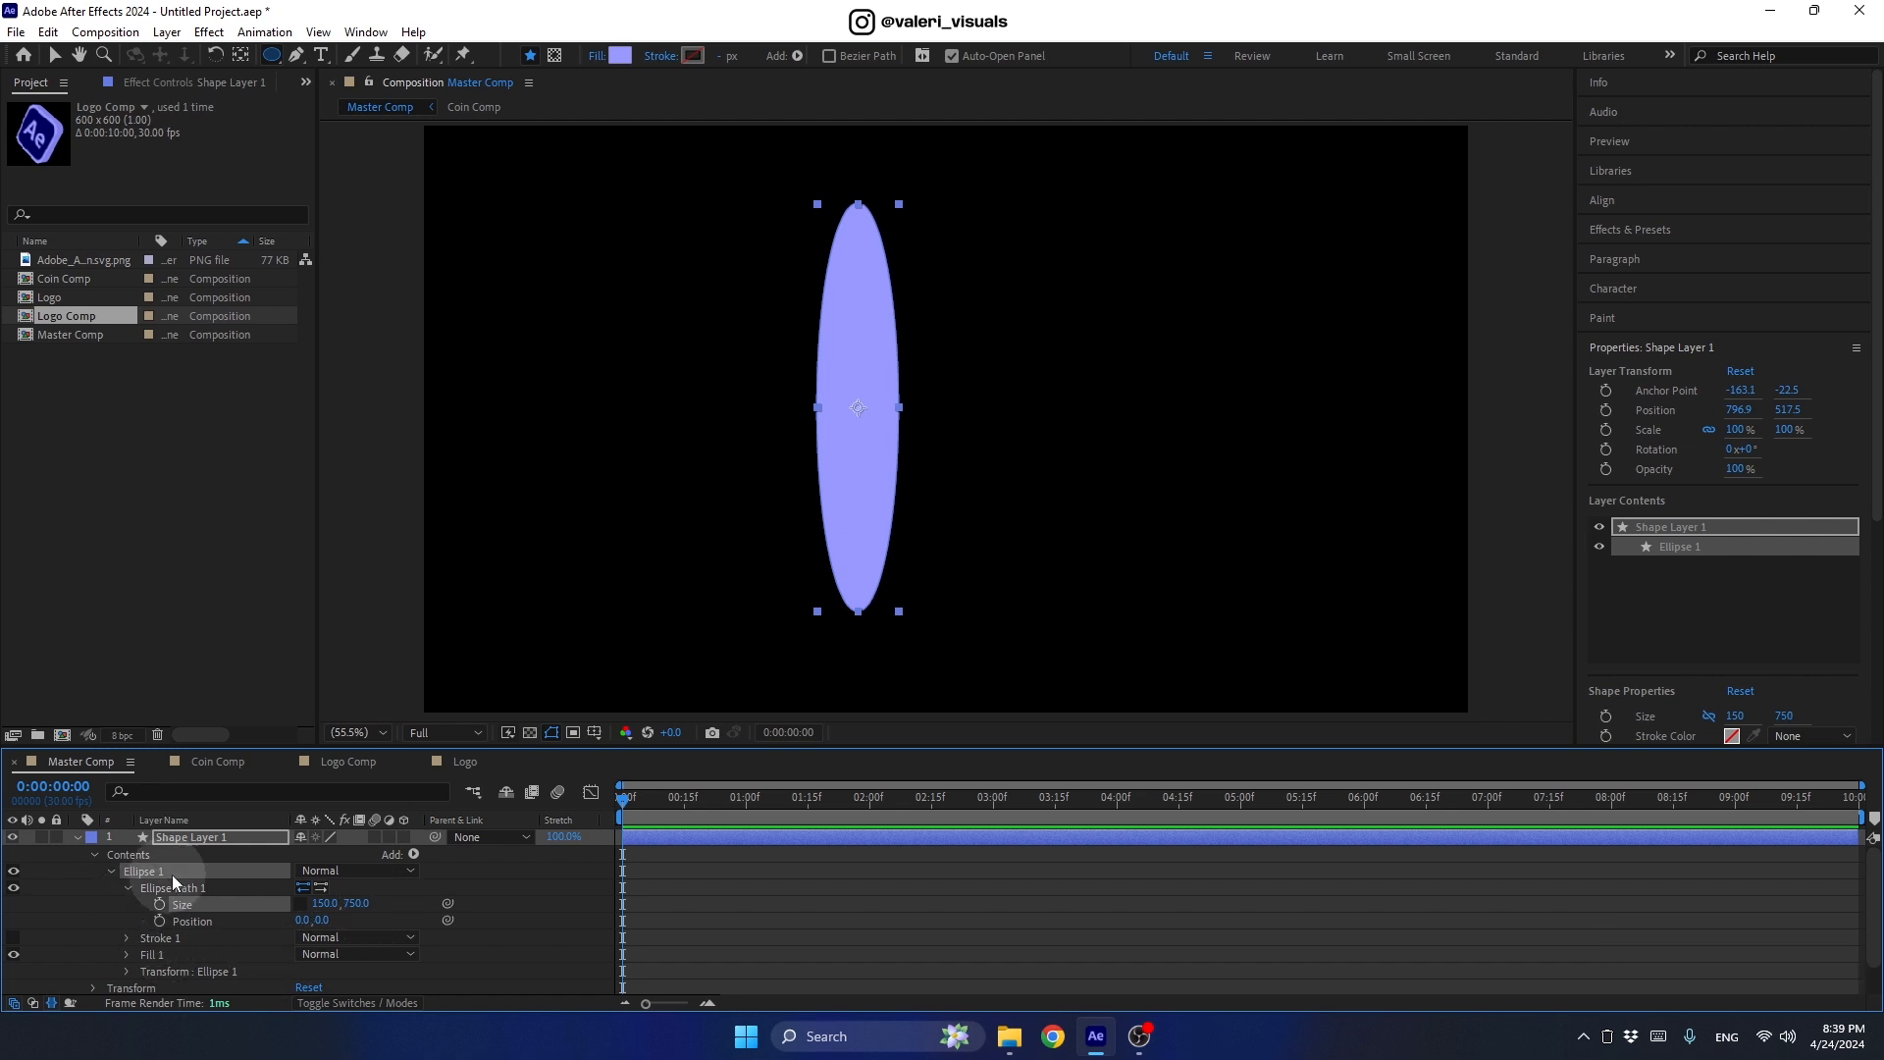
Step: Change the ellipse's fill on Shape Layer 1 from a solid colour to a linear gradient
{"action": "left_click", "coordinate": [188, 836]}
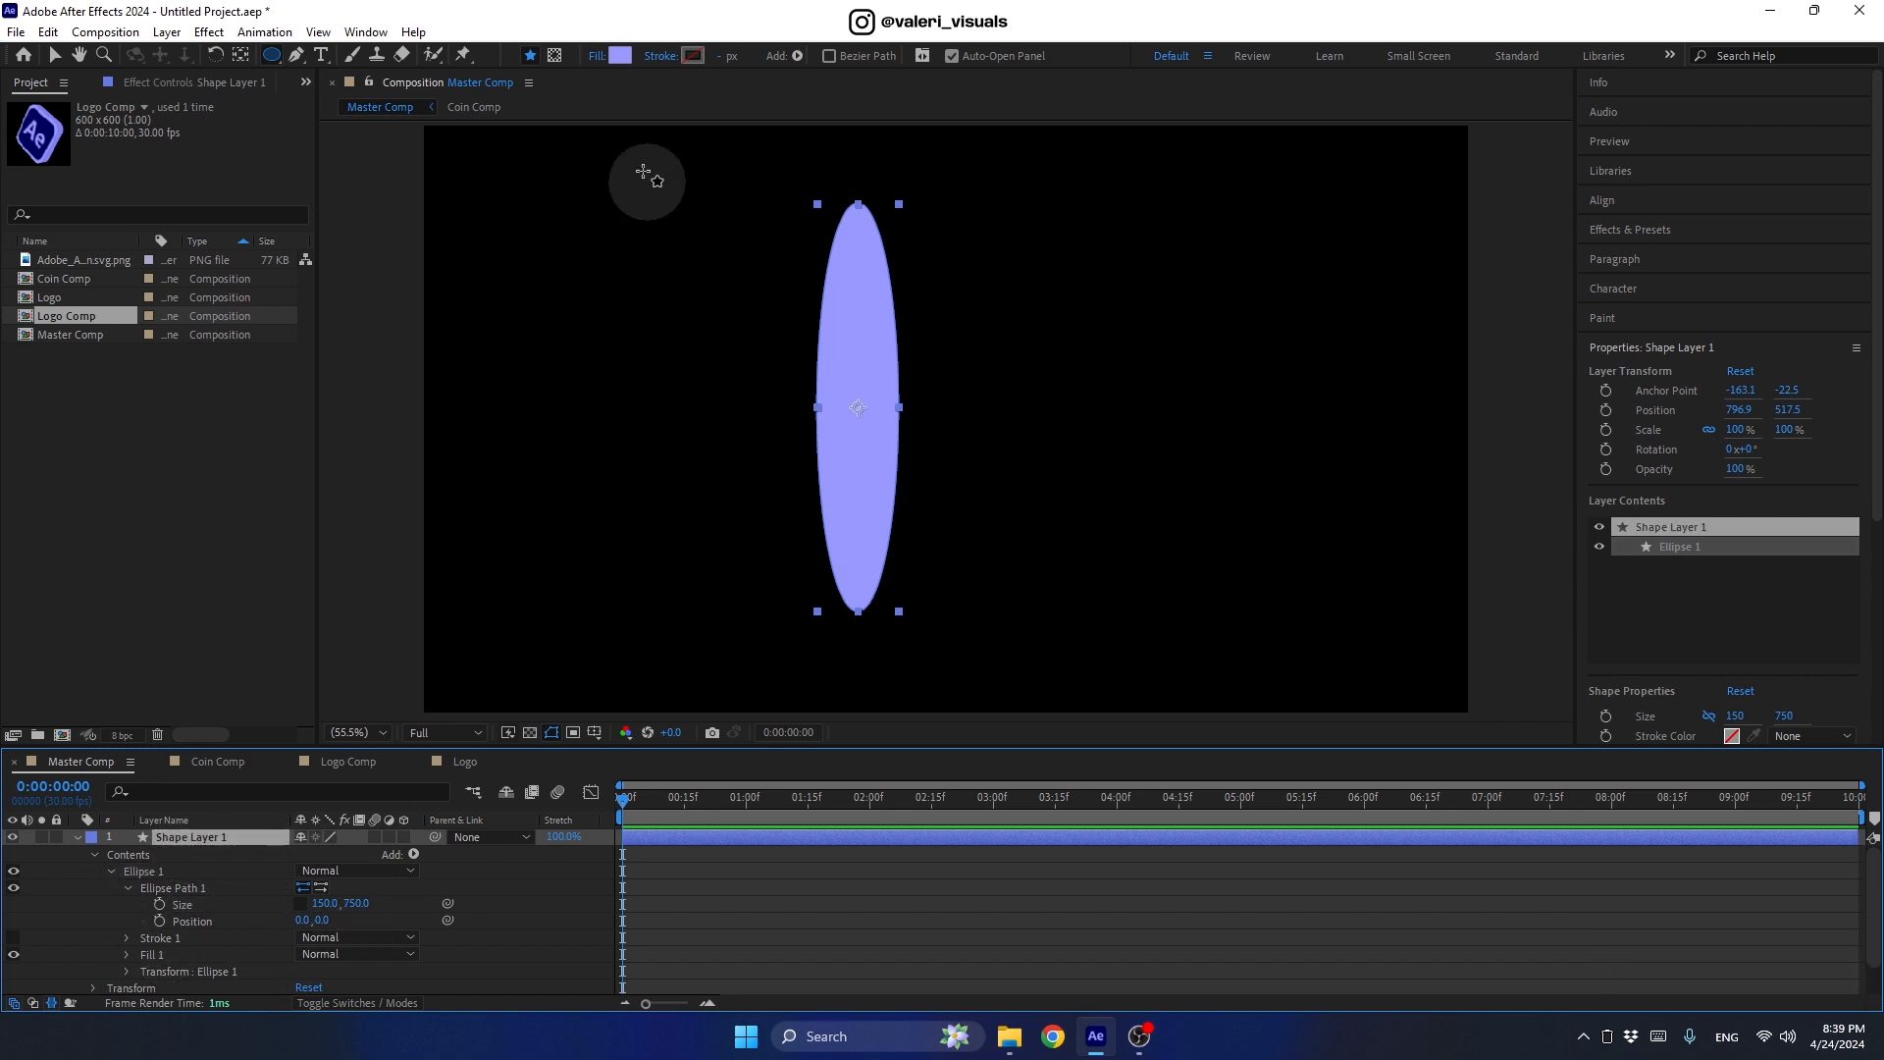
{"action": "left_click", "coordinate": [598, 59]}
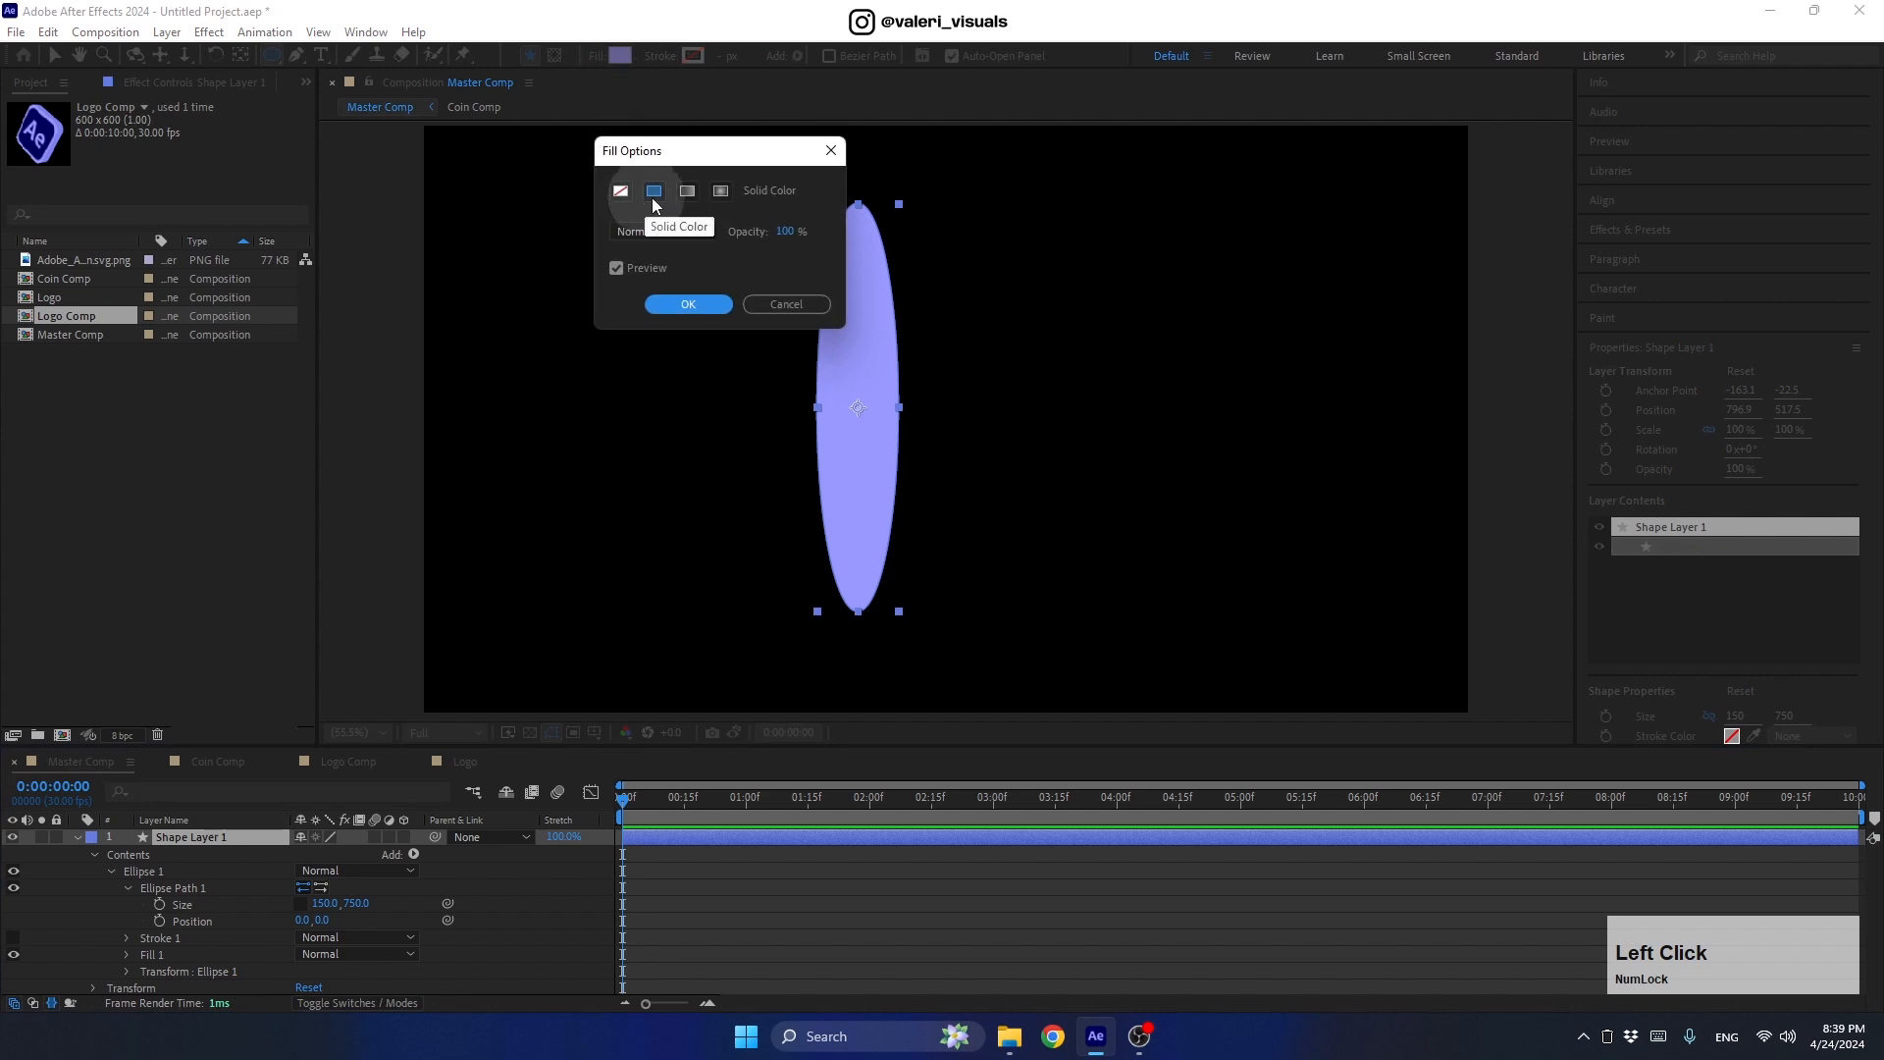
{"action": "left_click", "coordinate": [687, 191]}
{"action": "left_click", "coordinate": [691, 306]}
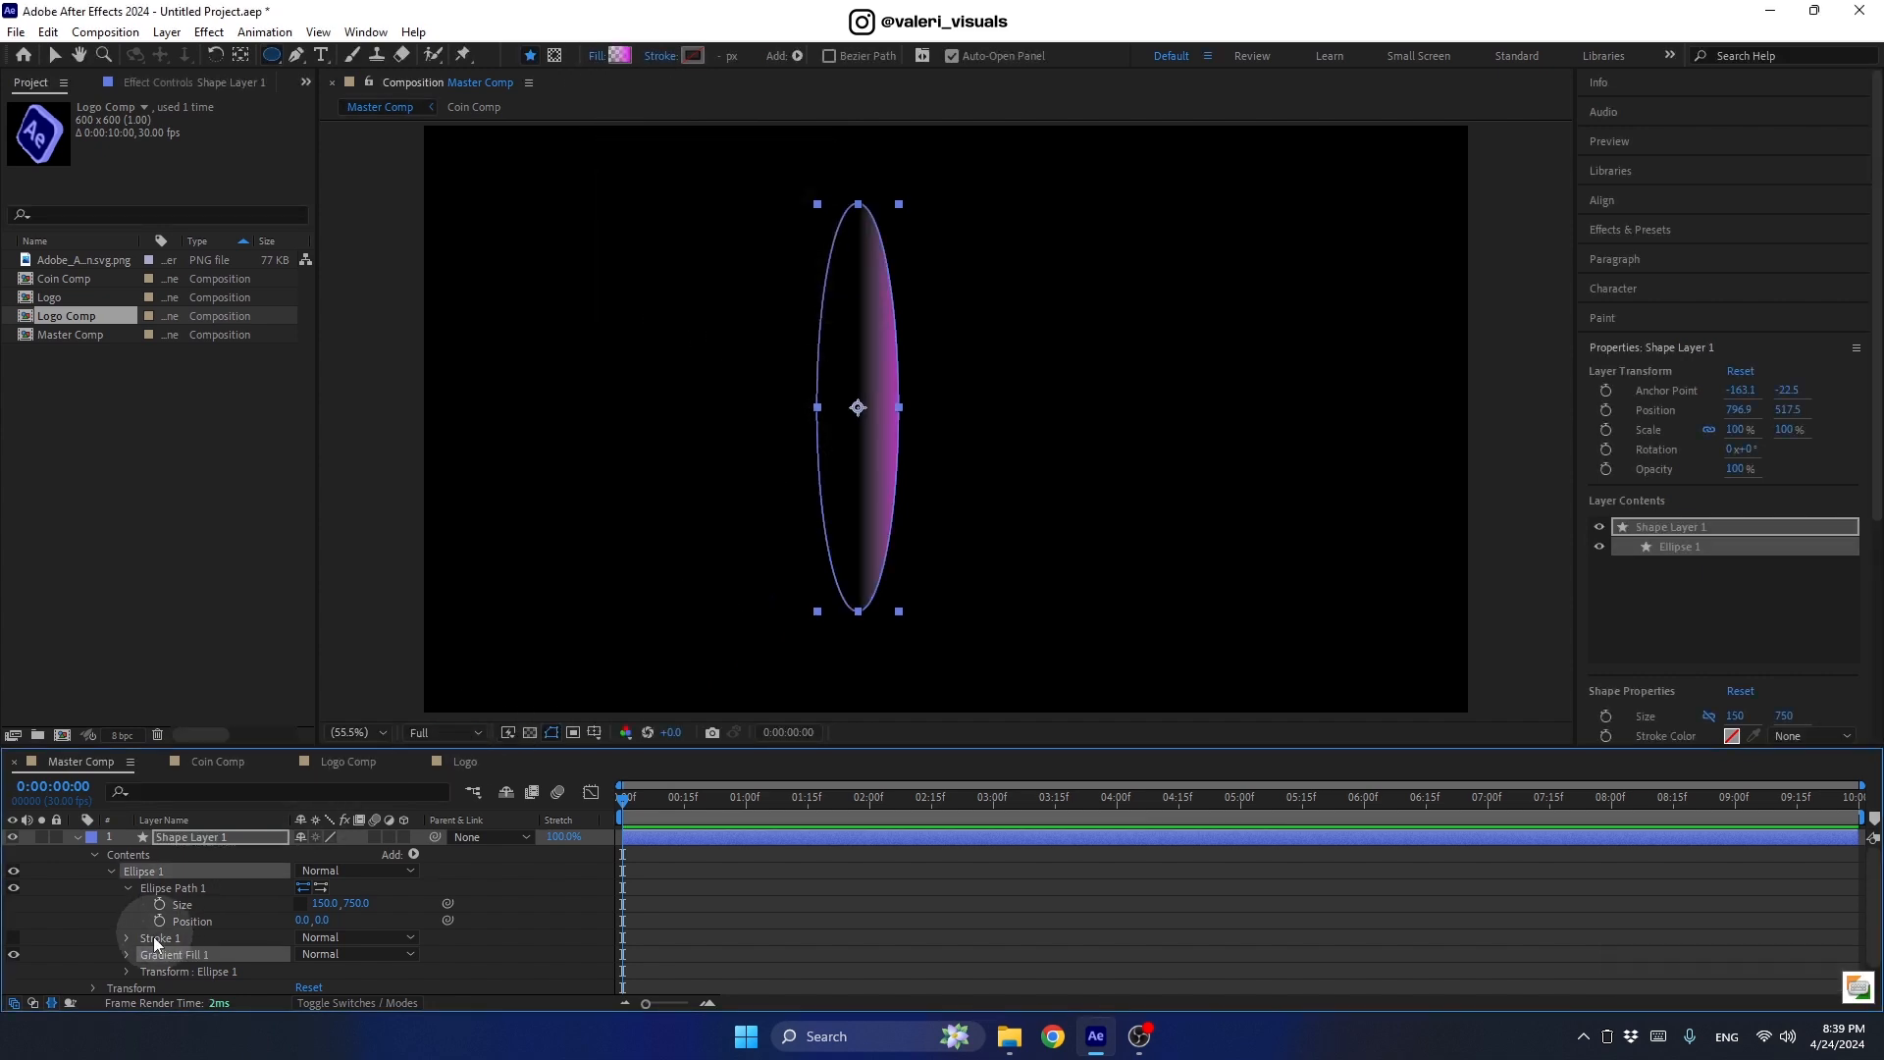
Step: Move the gradient fill's start point just beyond the ellipse's left edge, to about -99, 0
{"action": "left_click", "coordinate": [126, 954]}
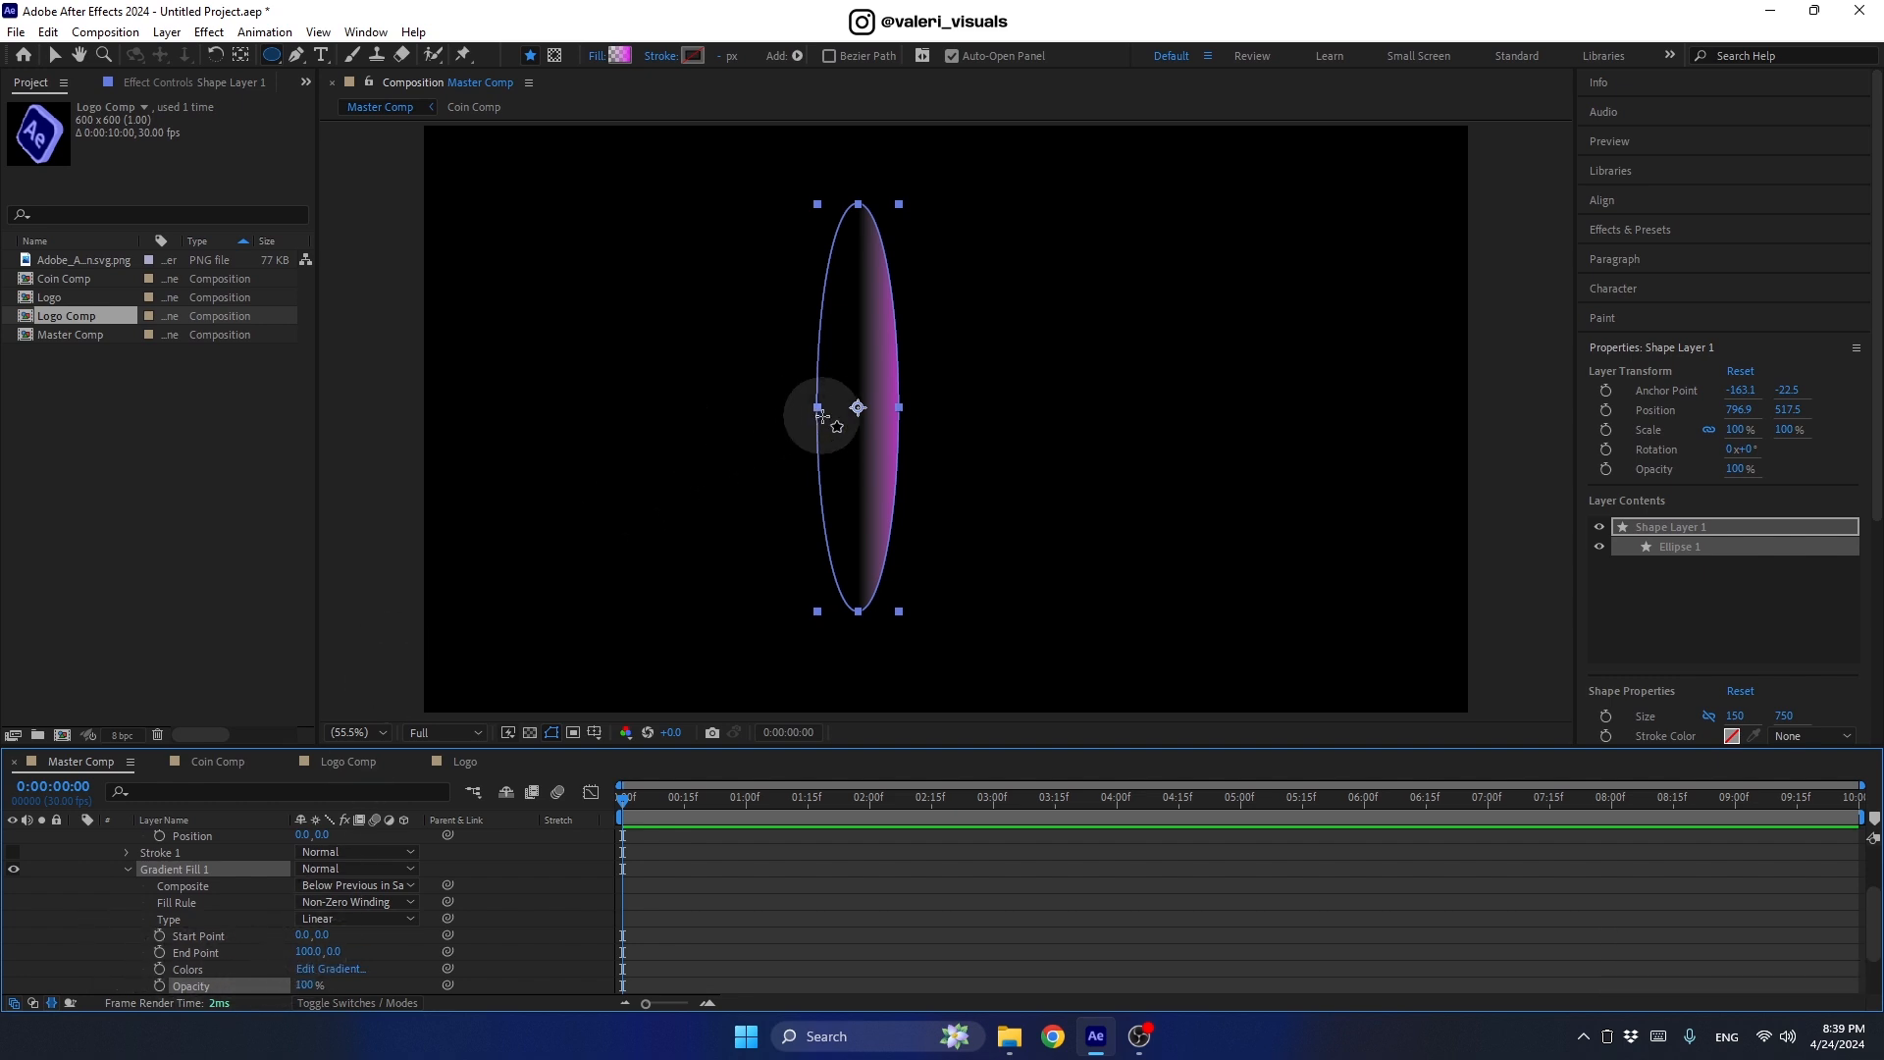
{"action": "left_click", "coordinate": [53, 56]}
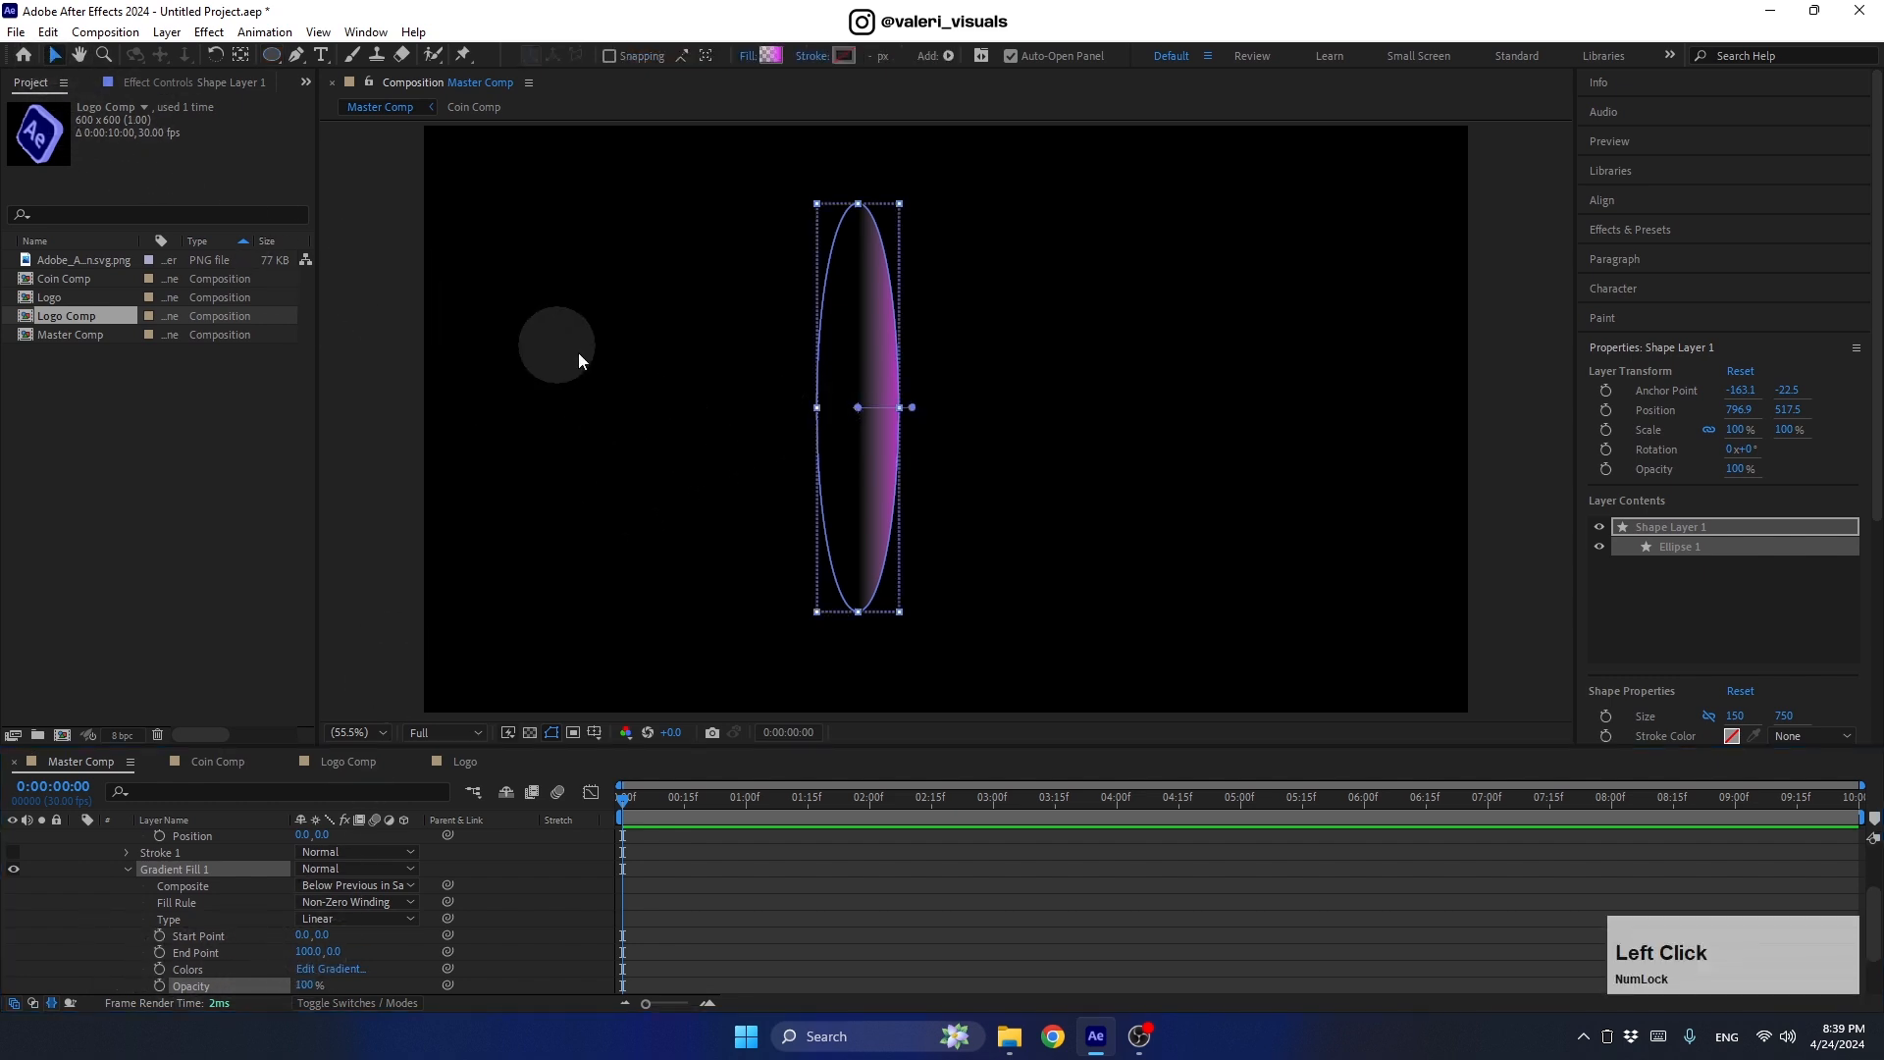
{"action": "left_click_drag", "start_coordinate": [853, 410], "coordinate": [798, 408]}
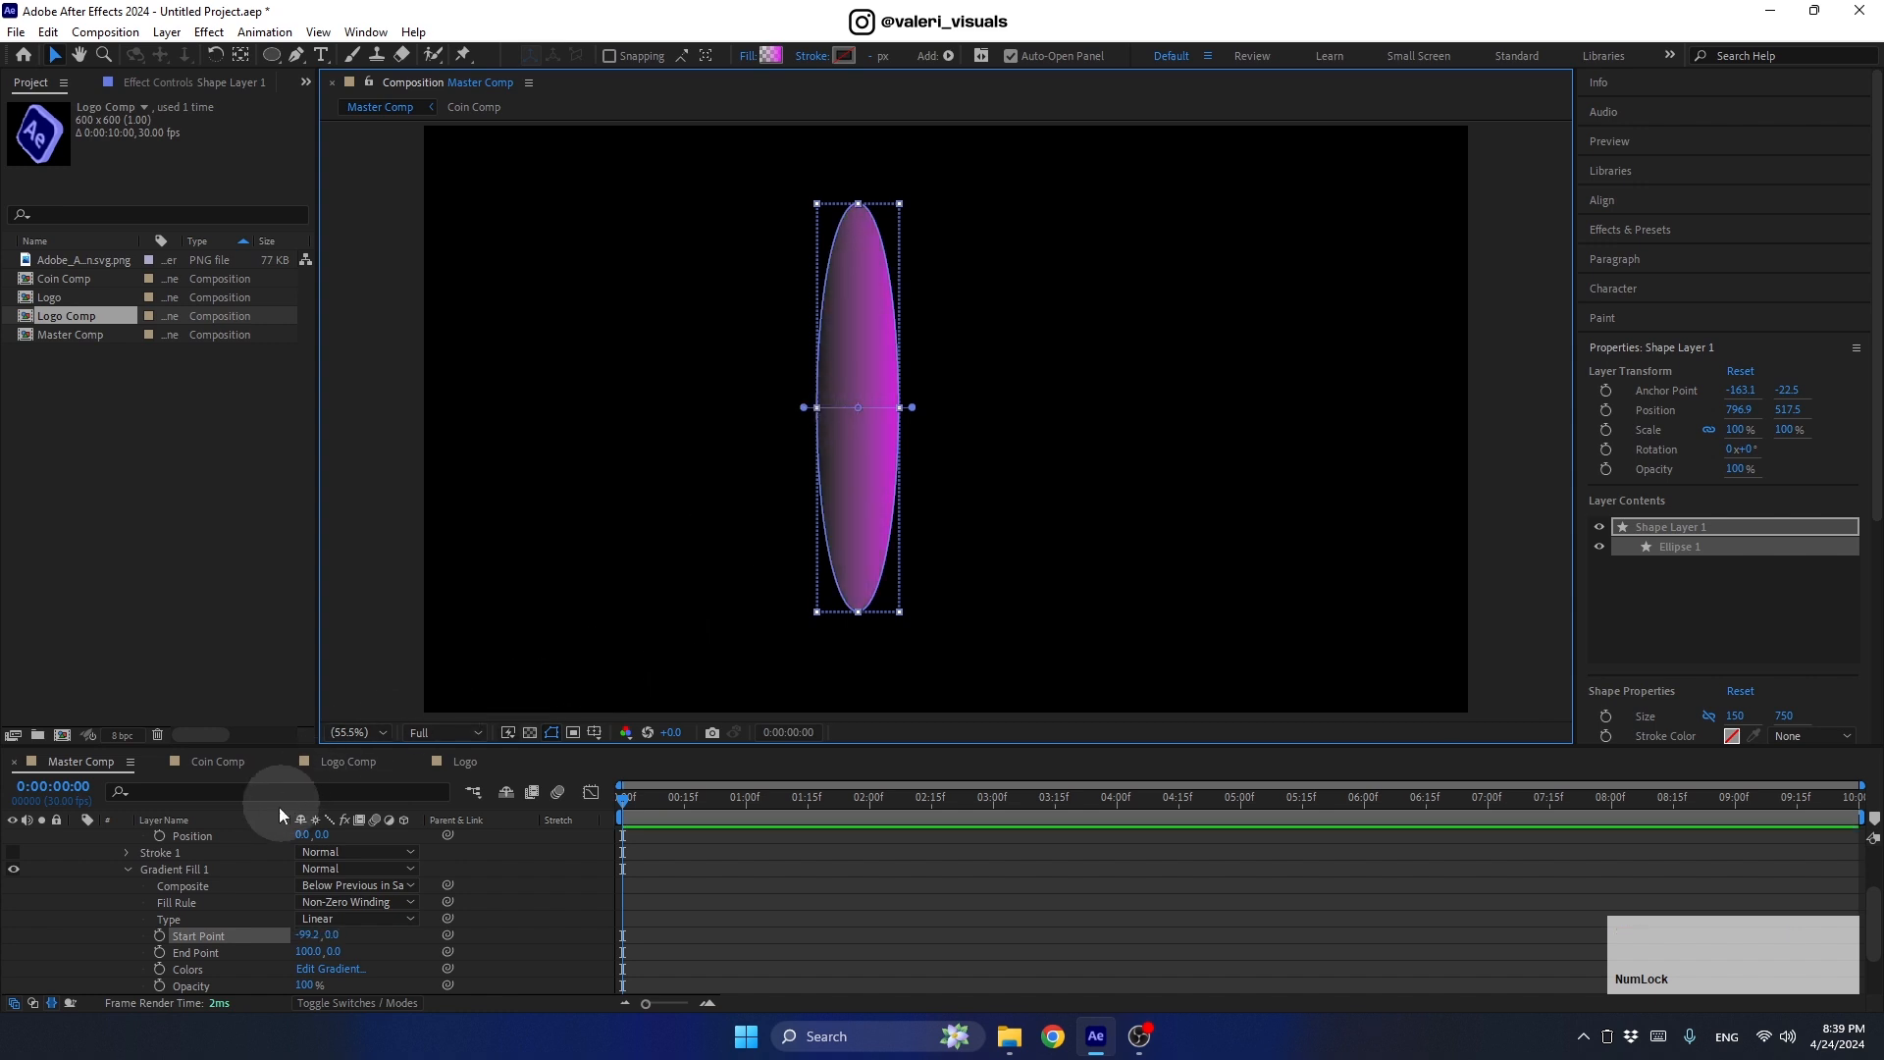
Step: Edit the gradient's colours and make its starting opacity stop fully opaque
{"action": "left_click", "coordinate": [322, 971]}
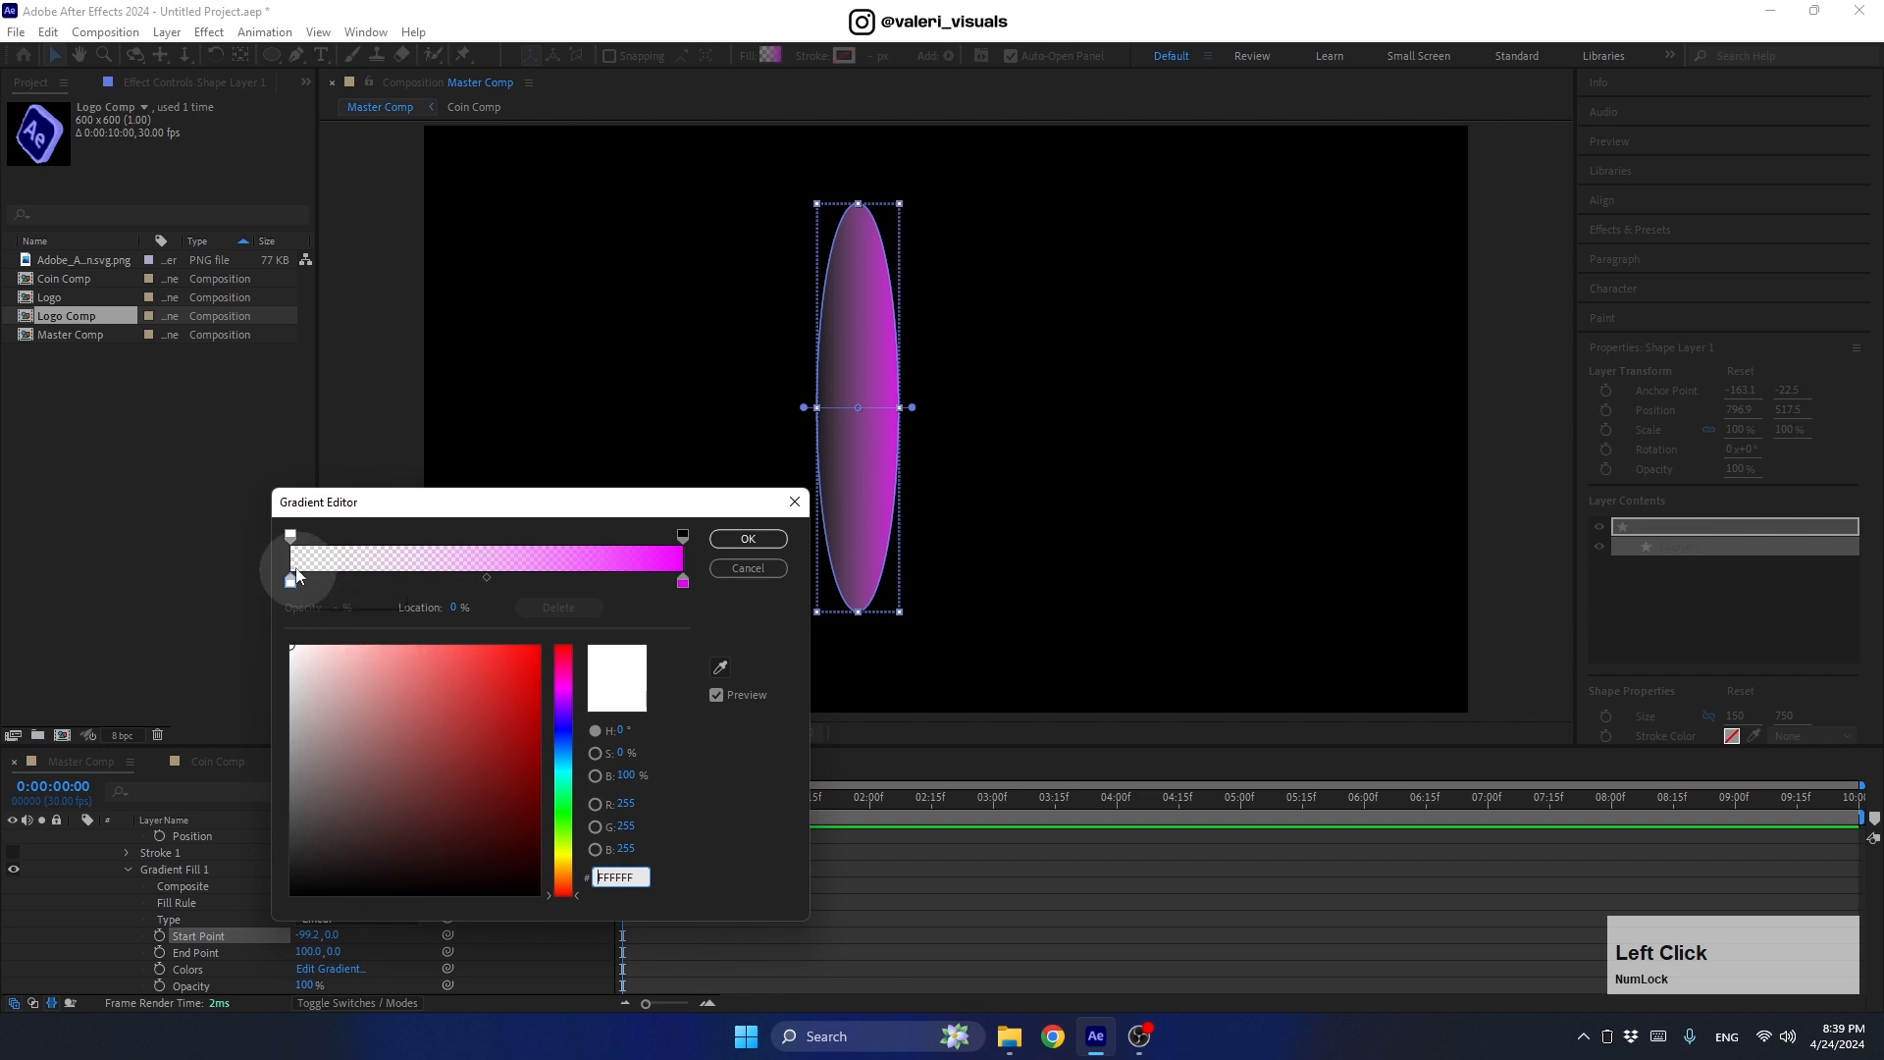
{"action": "left_click", "coordinate": [292, 584]}
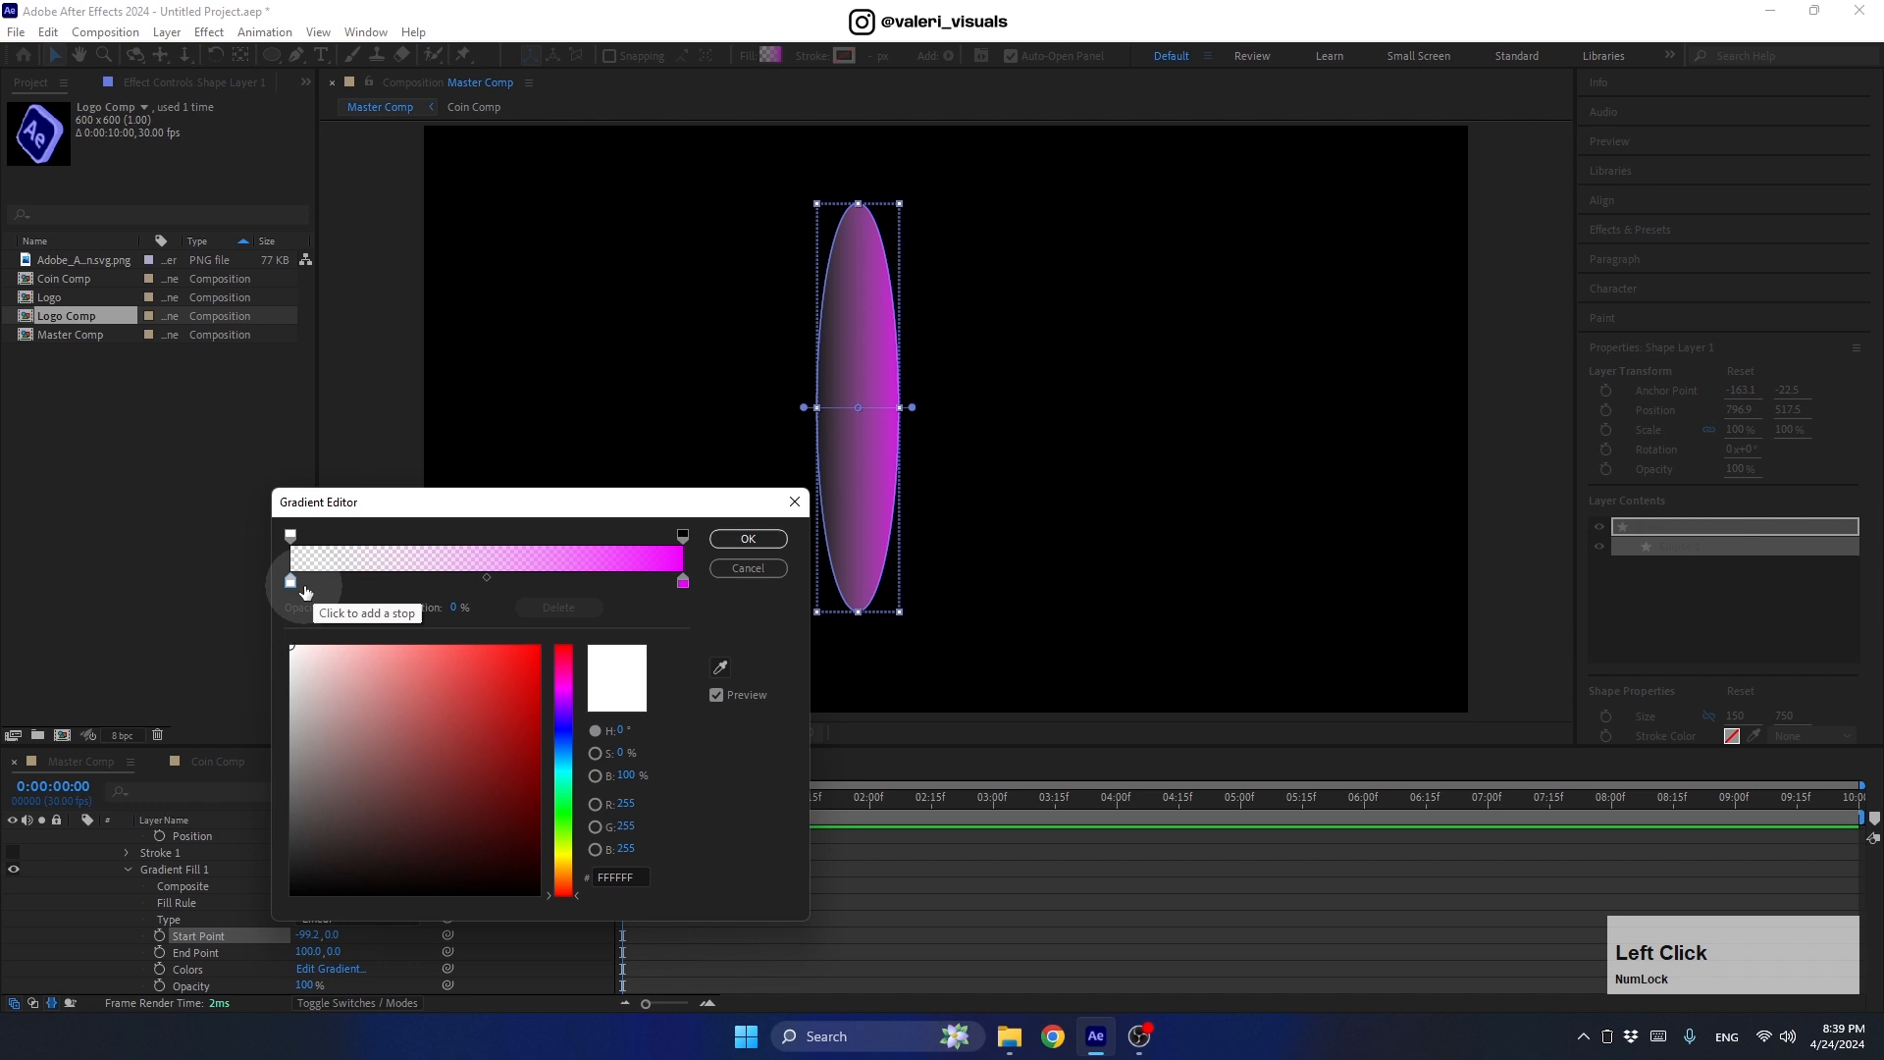
{"action": "left_click", "coordinate": [290, 536]}
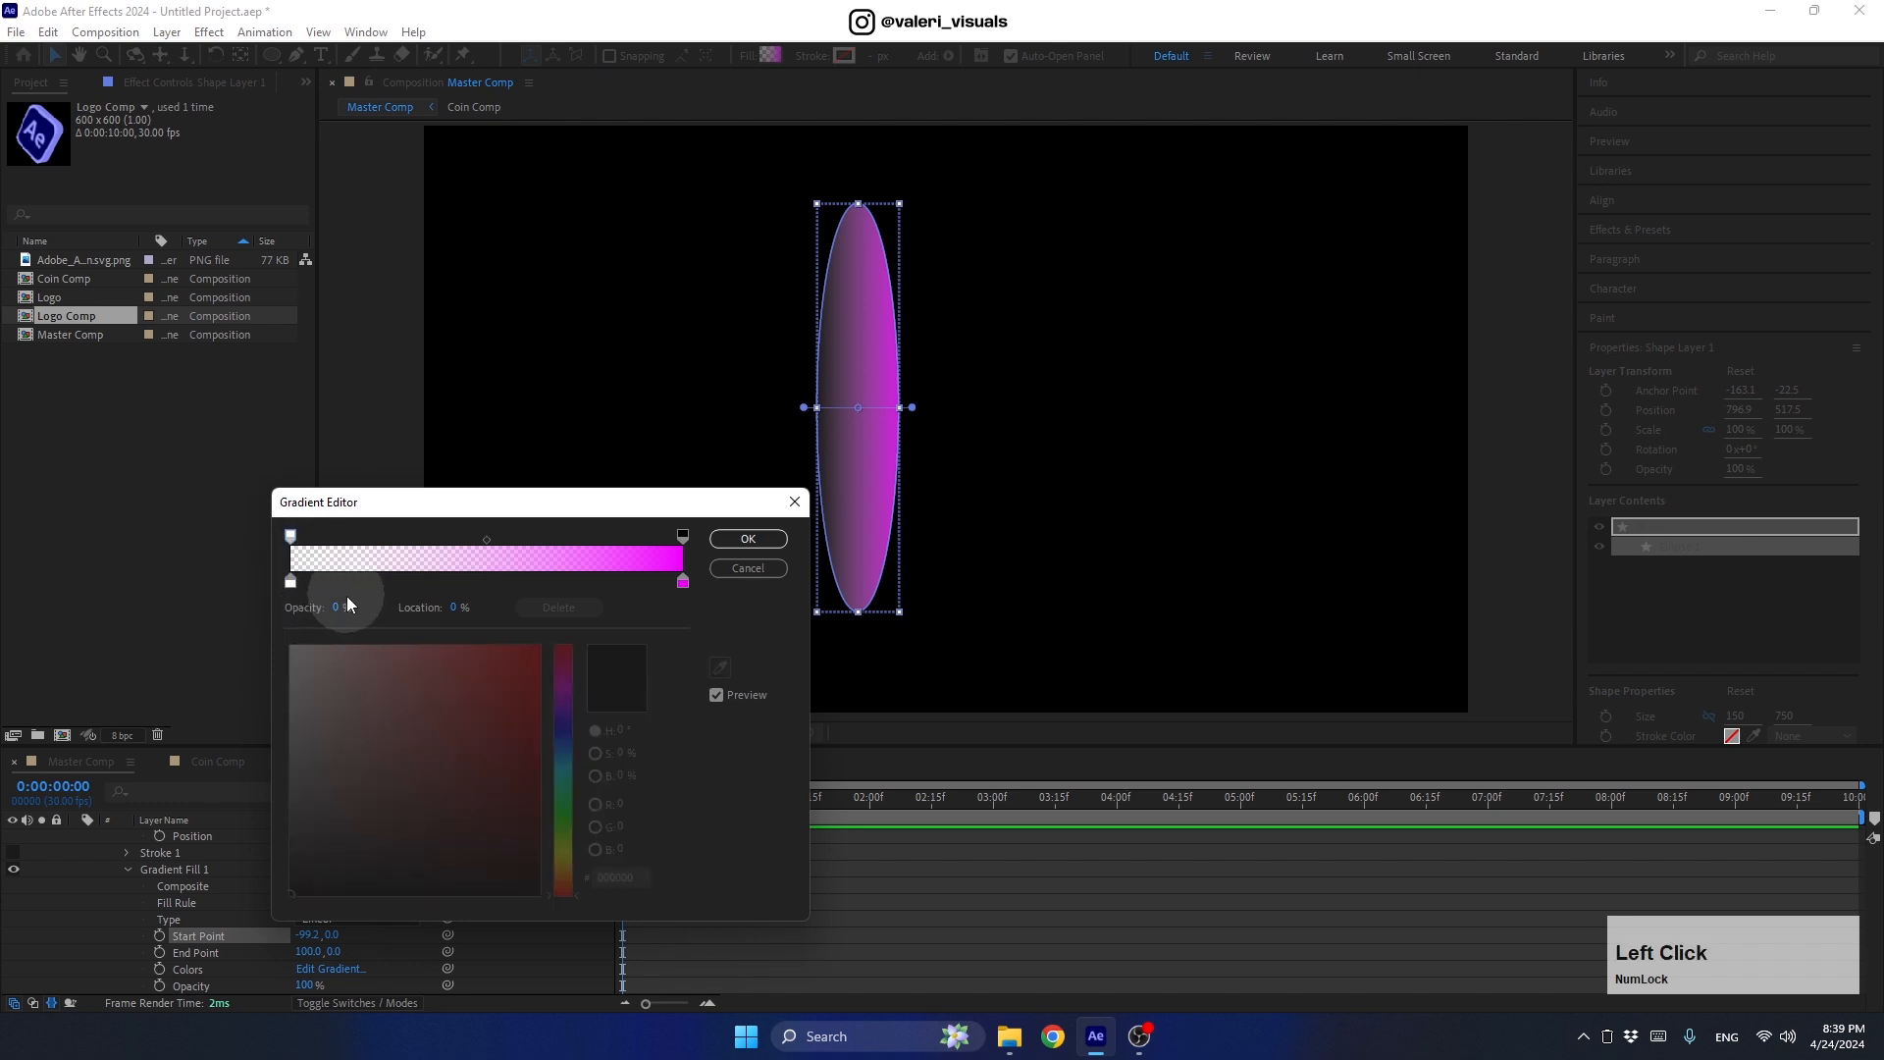
{"action": "left_click_drag", "start_coordinate": [341, 610], "coordinate": [501, 631]}
Step: Set the gradient's starting colour stop to the purple D20BF6
{"action": "left_click", "coordinate": [291, 583]}
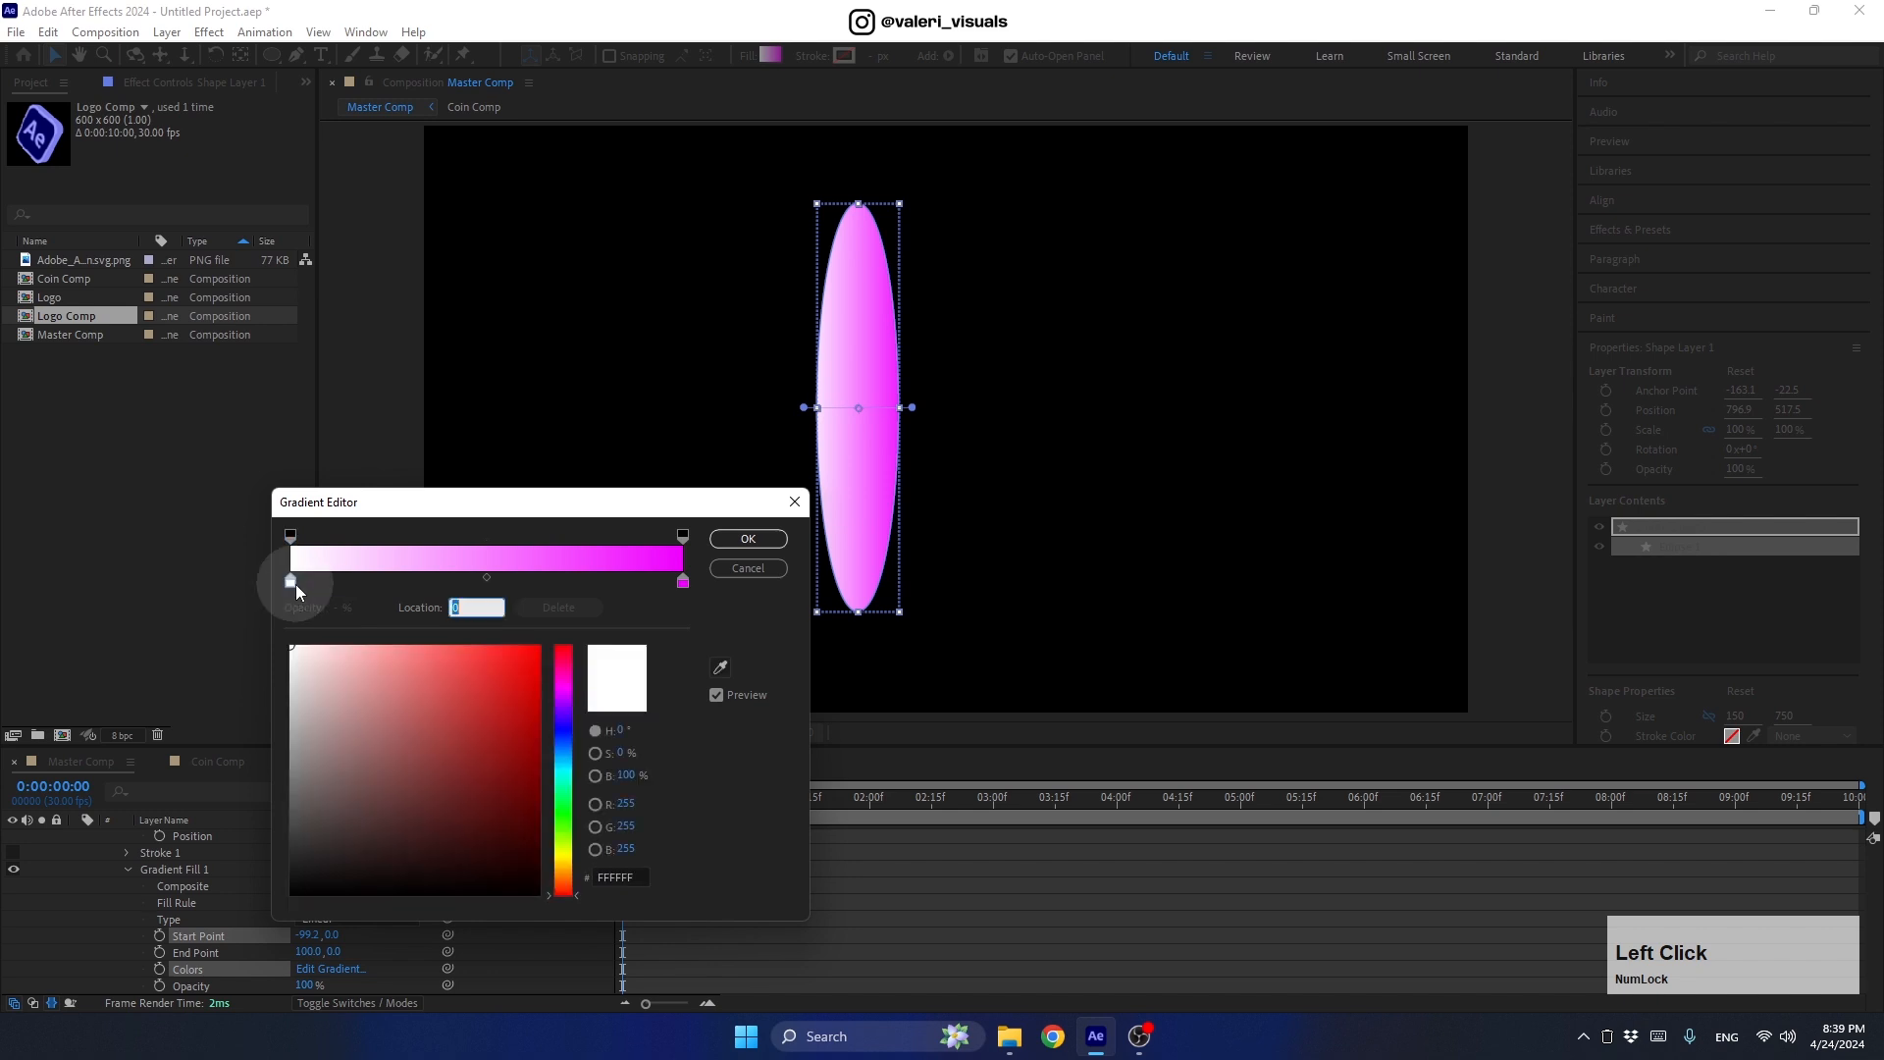
{"action": "left_click", "coordinate": [564, 693]}
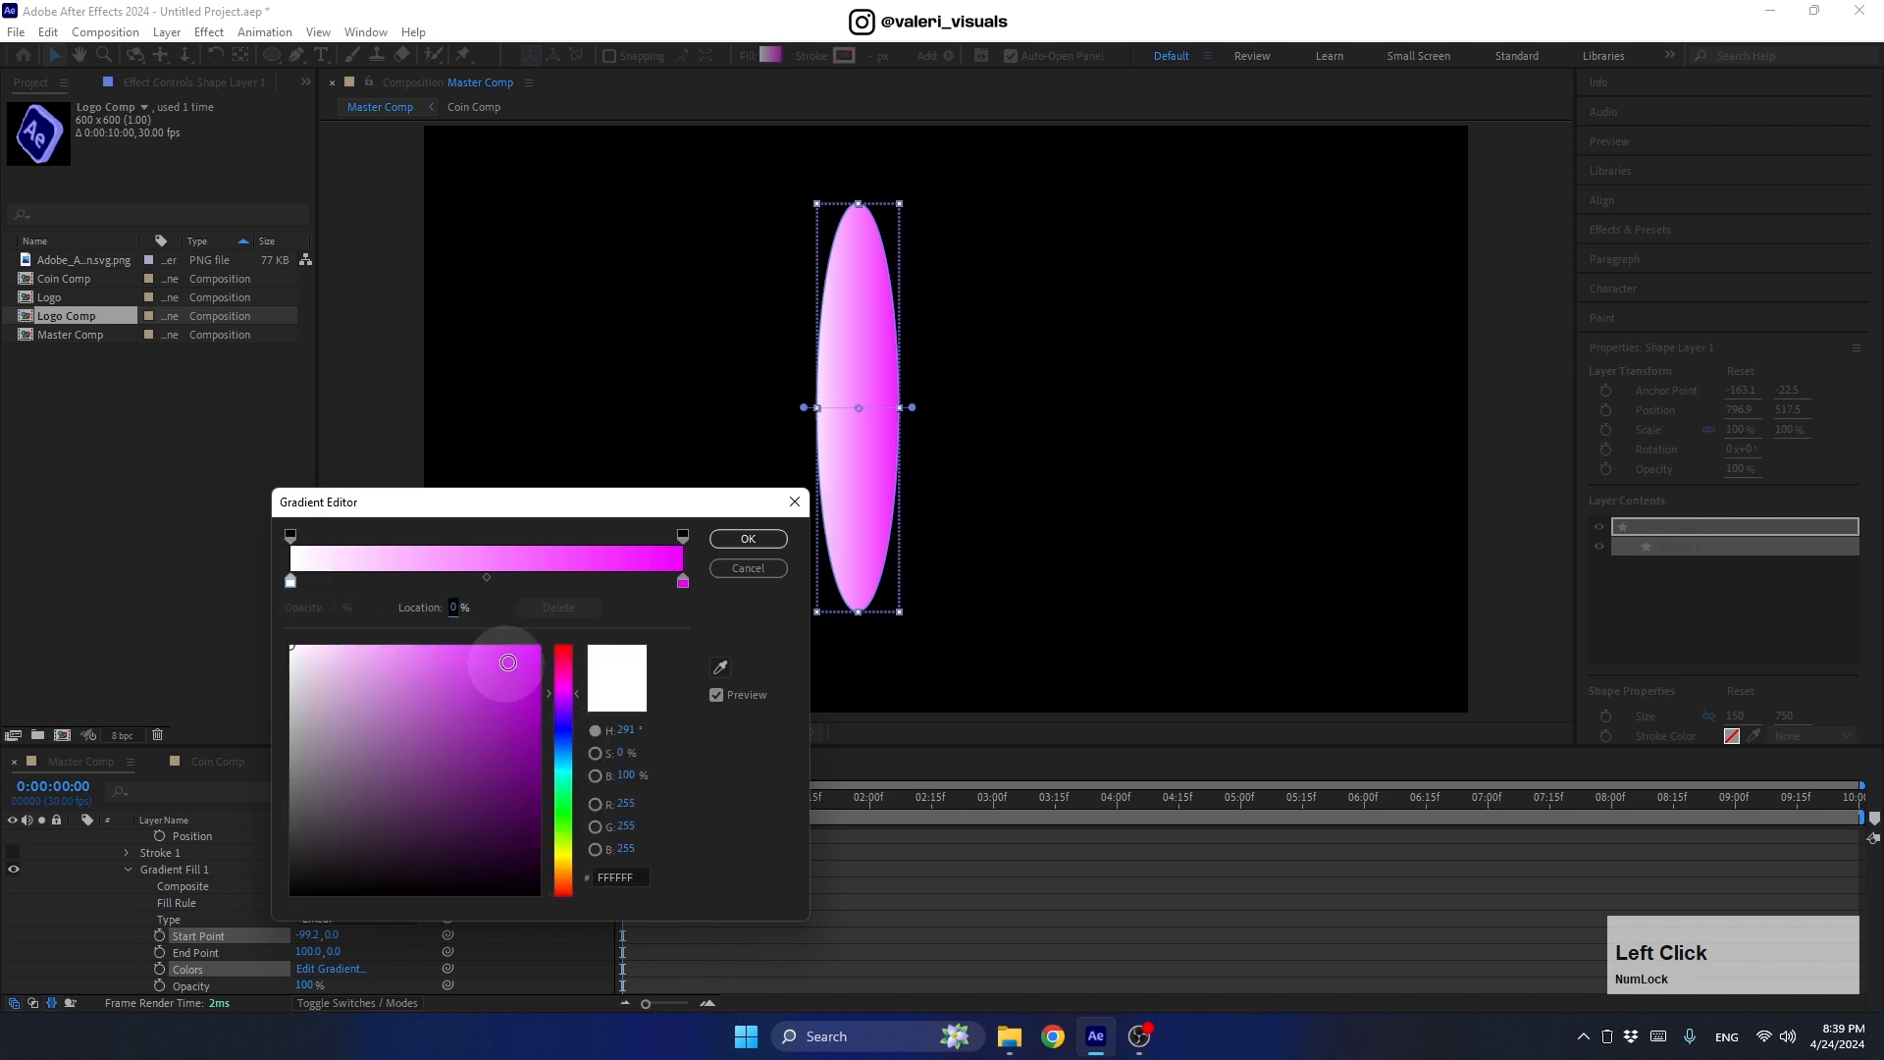
{"action": "left_click", "coordinate": [529, 654]}
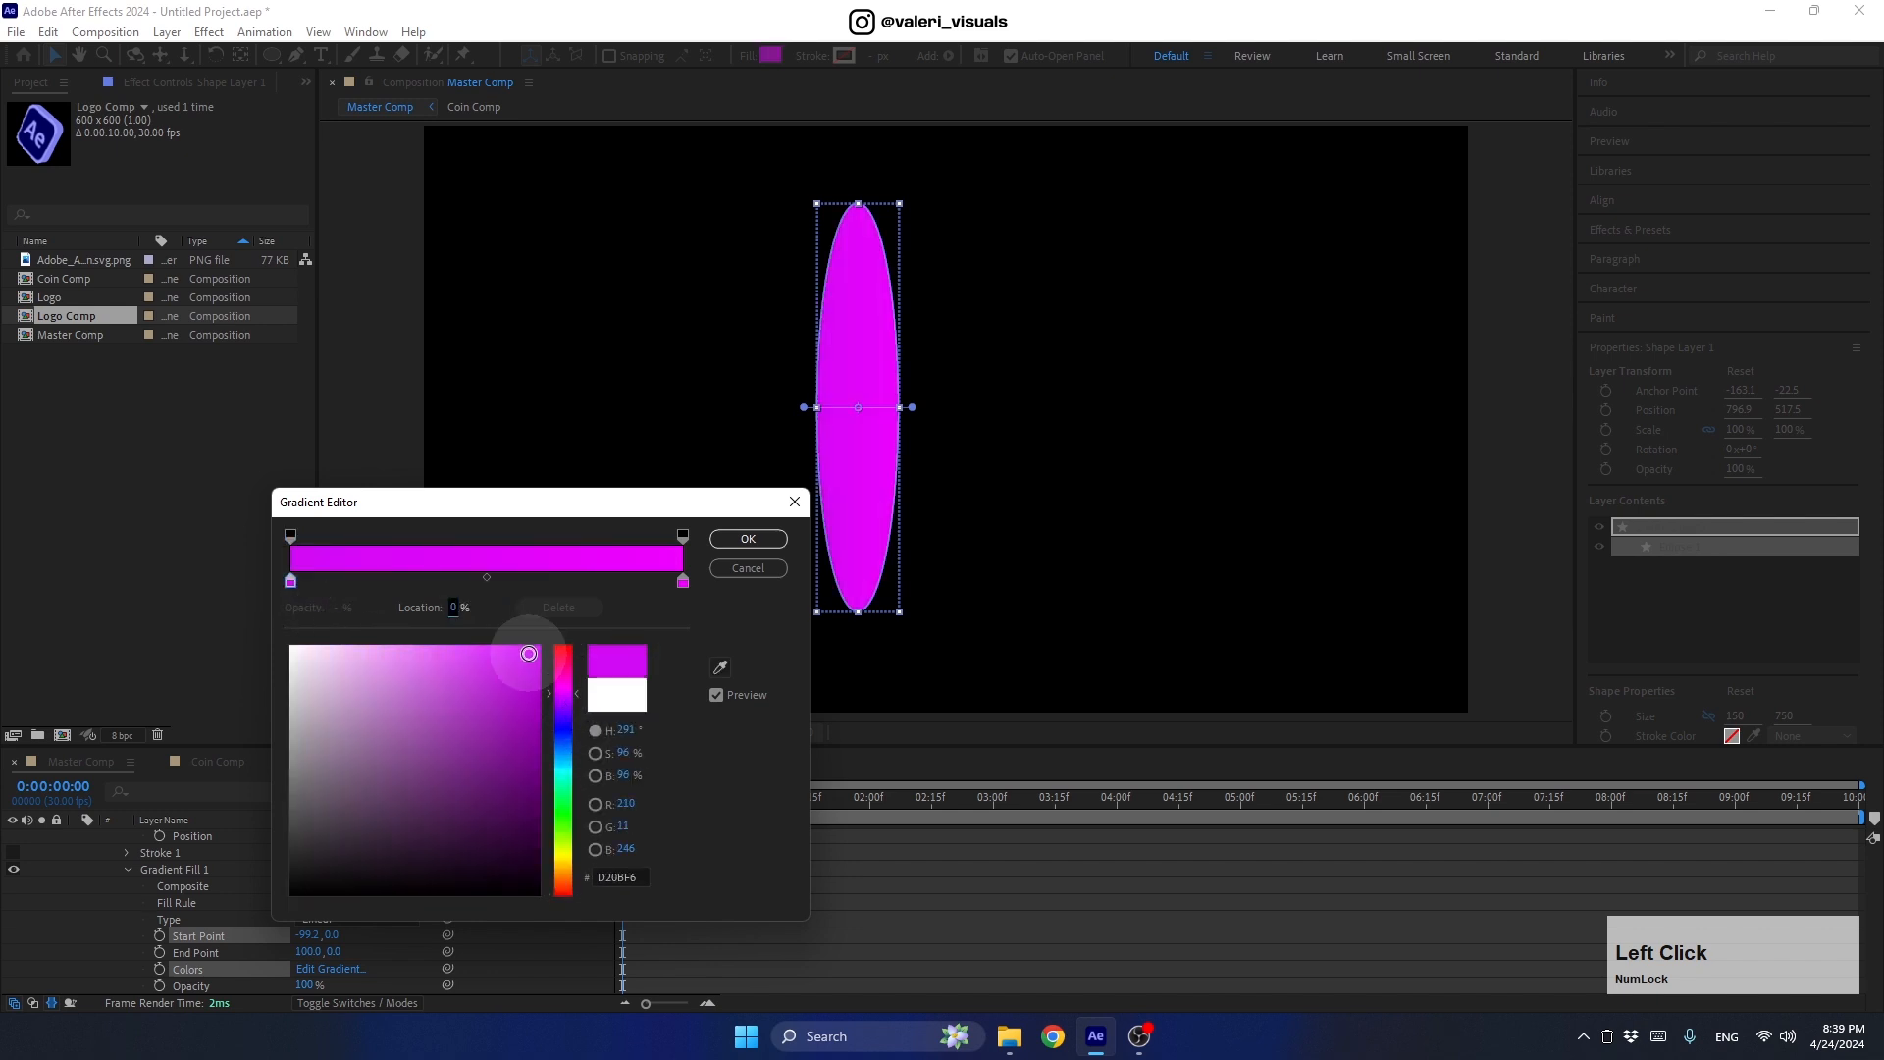
Step: Set the gradient's ending colour stop to the near-black purple 18001E and apply the gradient edits
{"action": "left_click", "coordinate": [684, 582]}
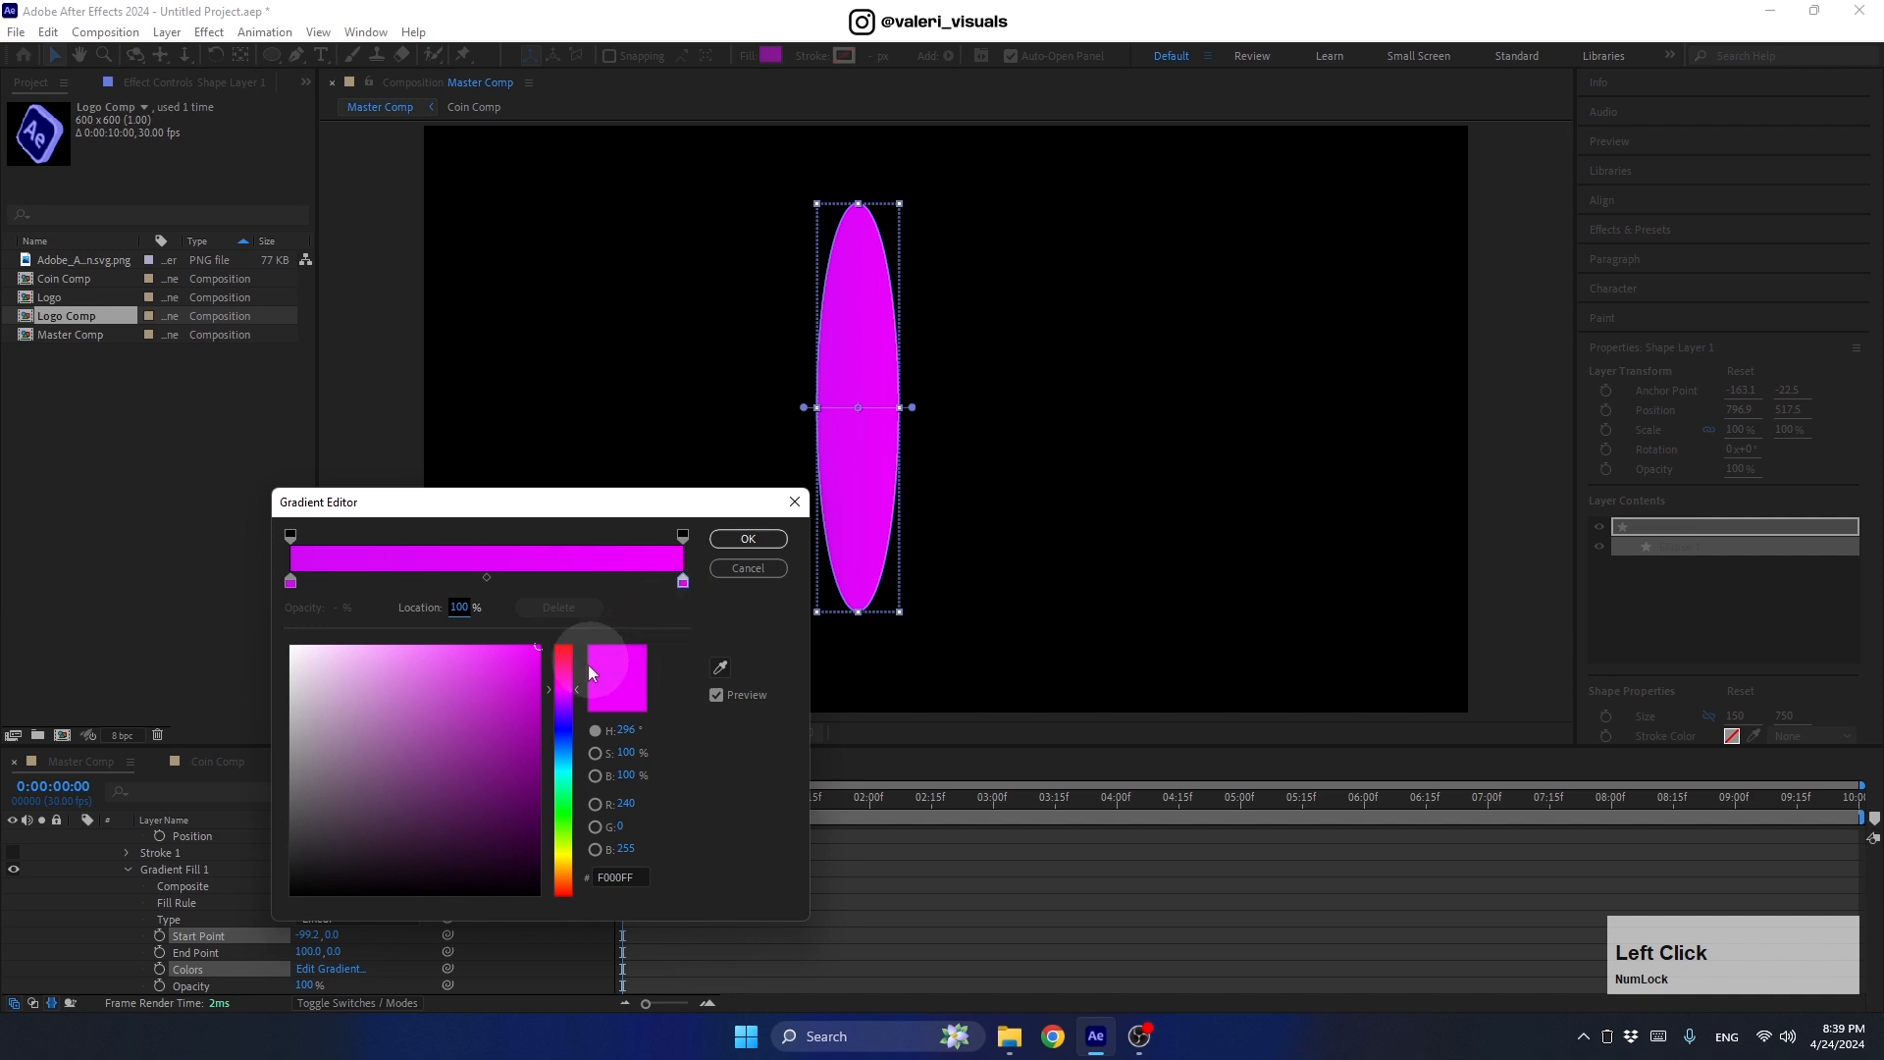
{"action": "left_click", "coordinate": [564, 695]}
{"action": "left_click_drag", "start_coordinate": [538, 687], "coordinate": [538, 866]}
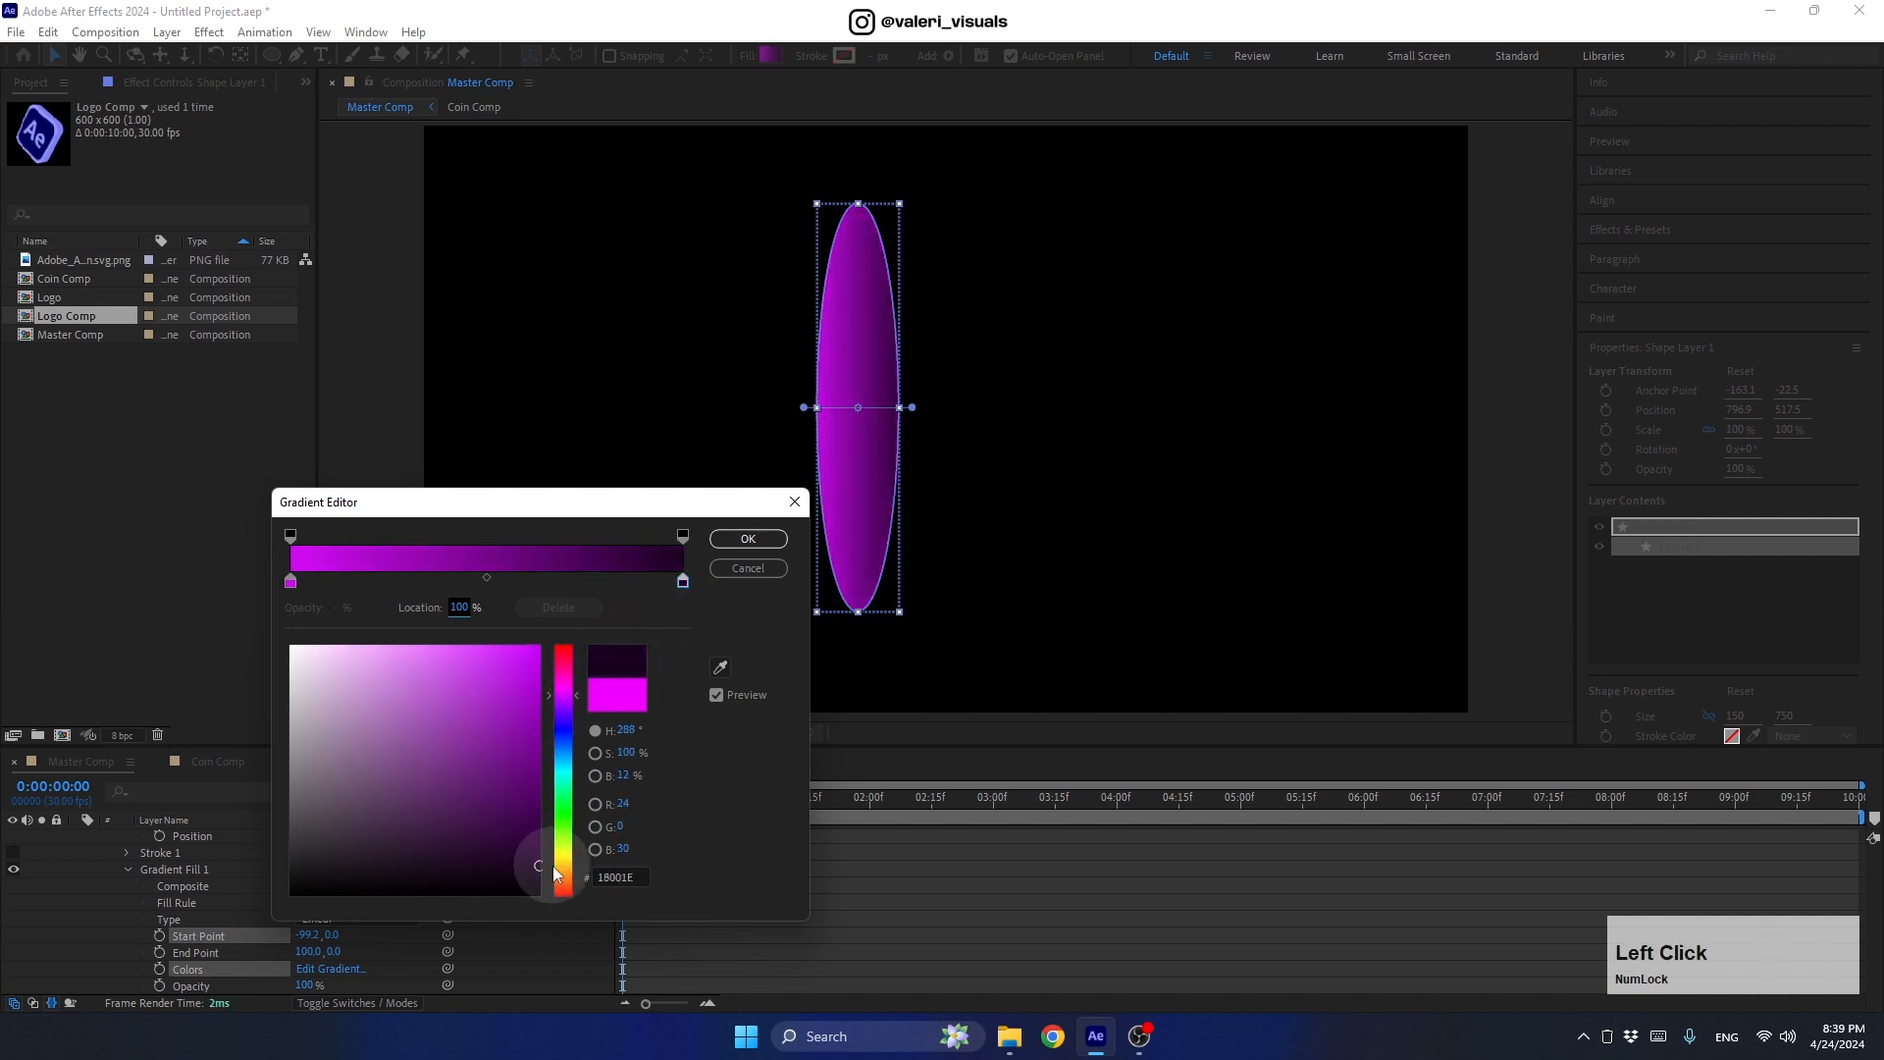
{"action": "left_click", "coordinate": [683, 537]}
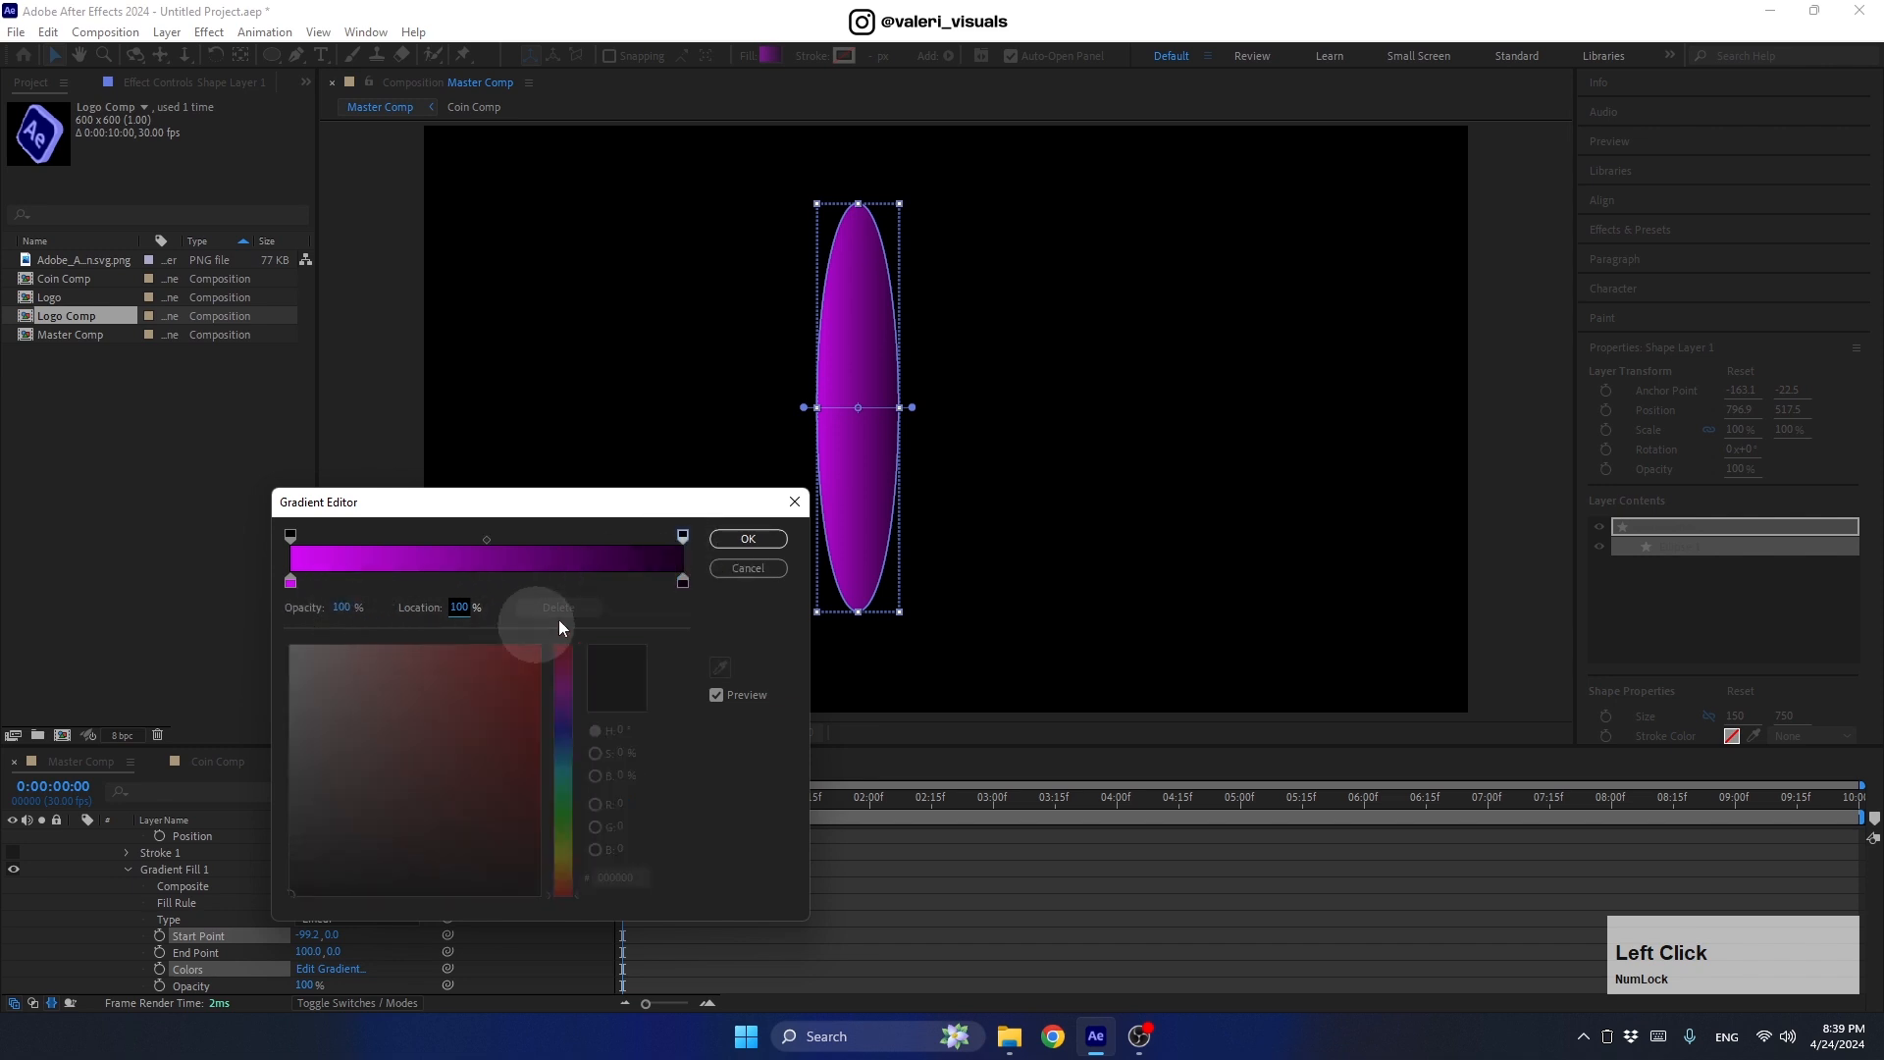
{"action": "left_click", "coordinate": [724, 542]}
Step: Duplicate Ellipse 1 within Shape Layer 1 and place the copy to the right of the original
{"action": "scroll", "coordinate": [167, 869], "scroll_direction": "up", "scroll_amount": 2}
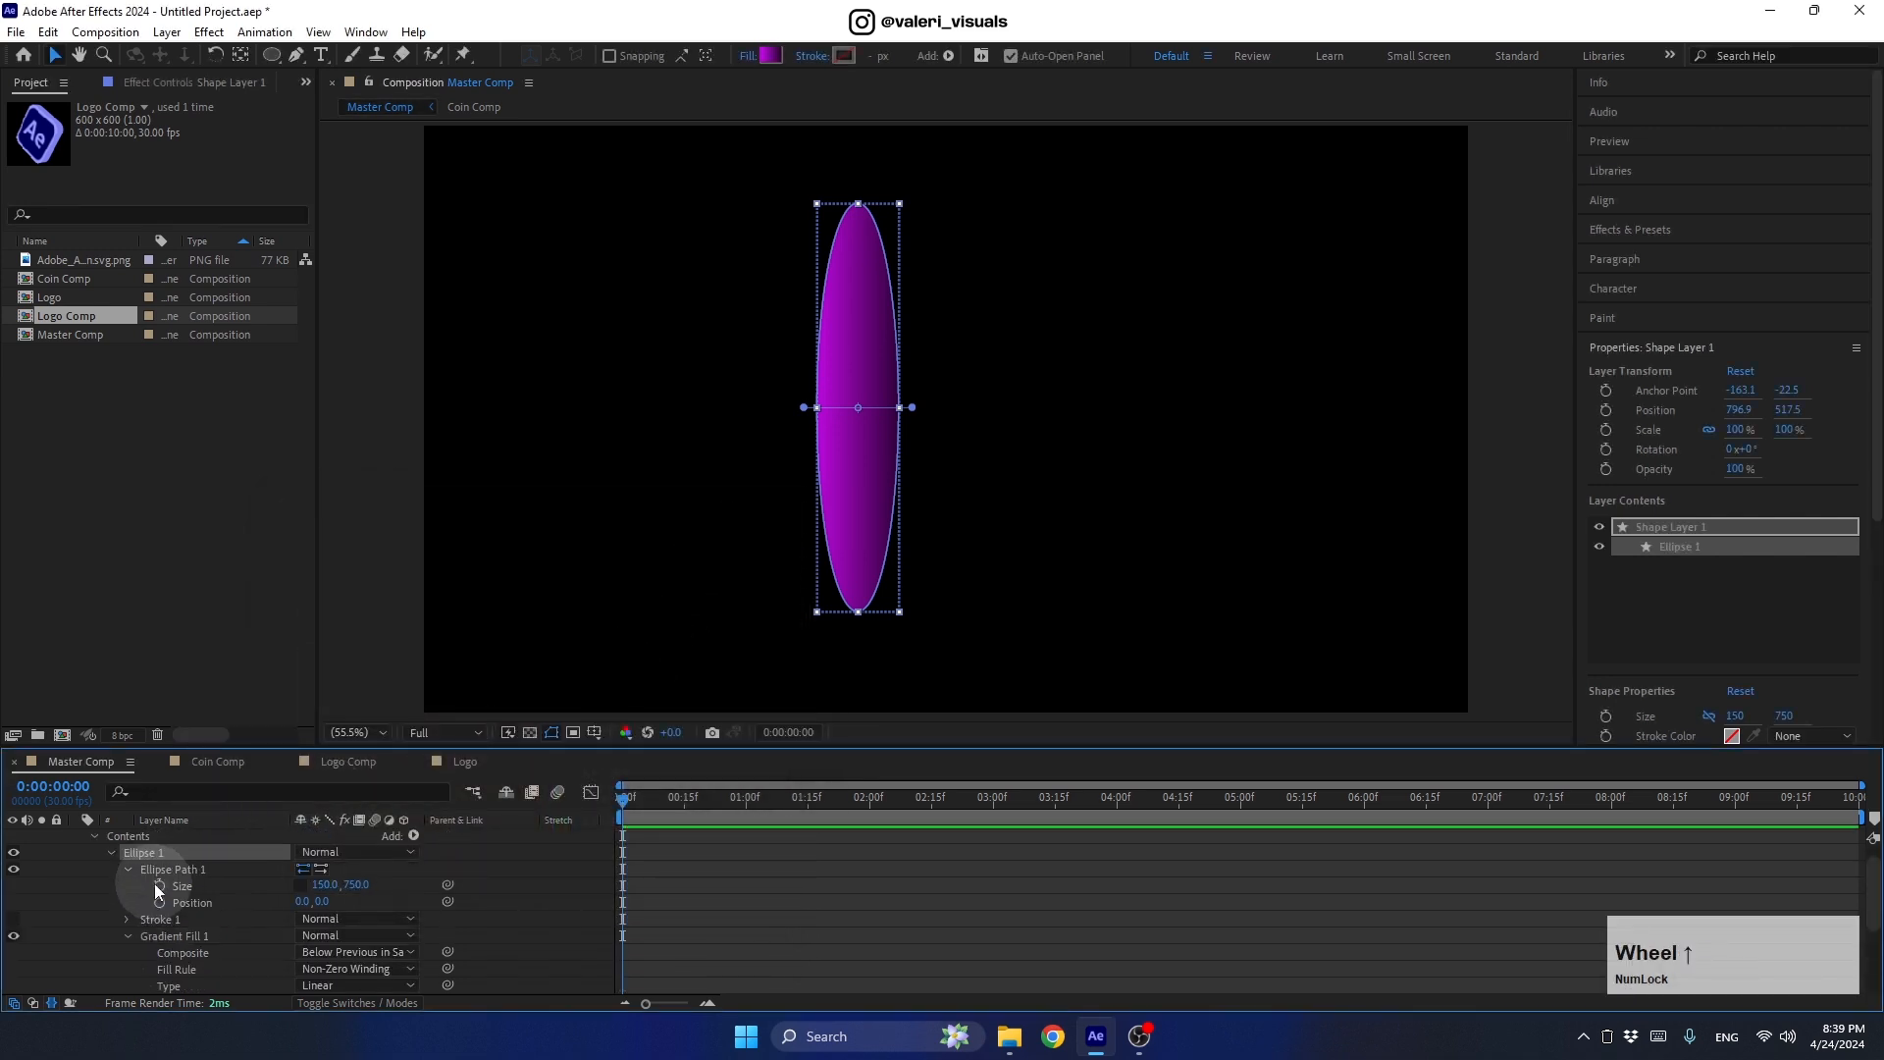
{"action": "left_click", "coordinate": [110, 852]}
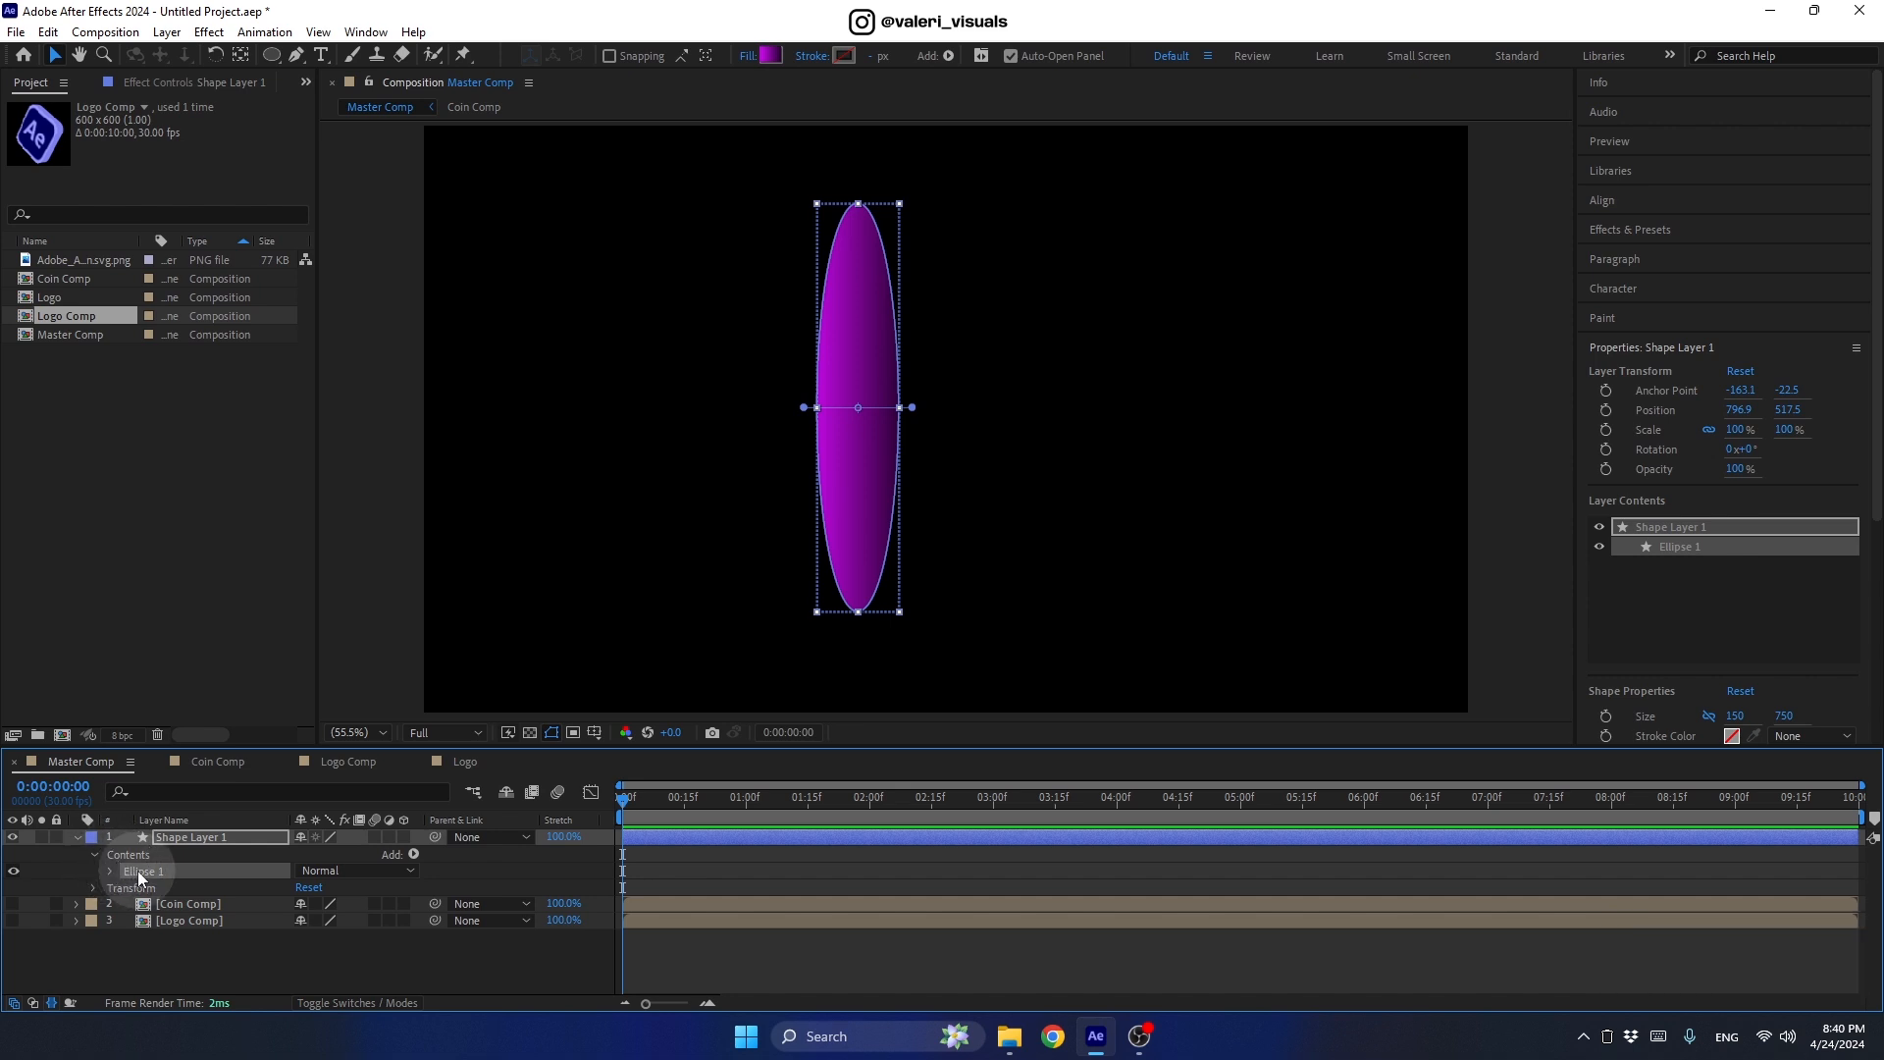
{"action": "key", "text": "ctrl+d"}
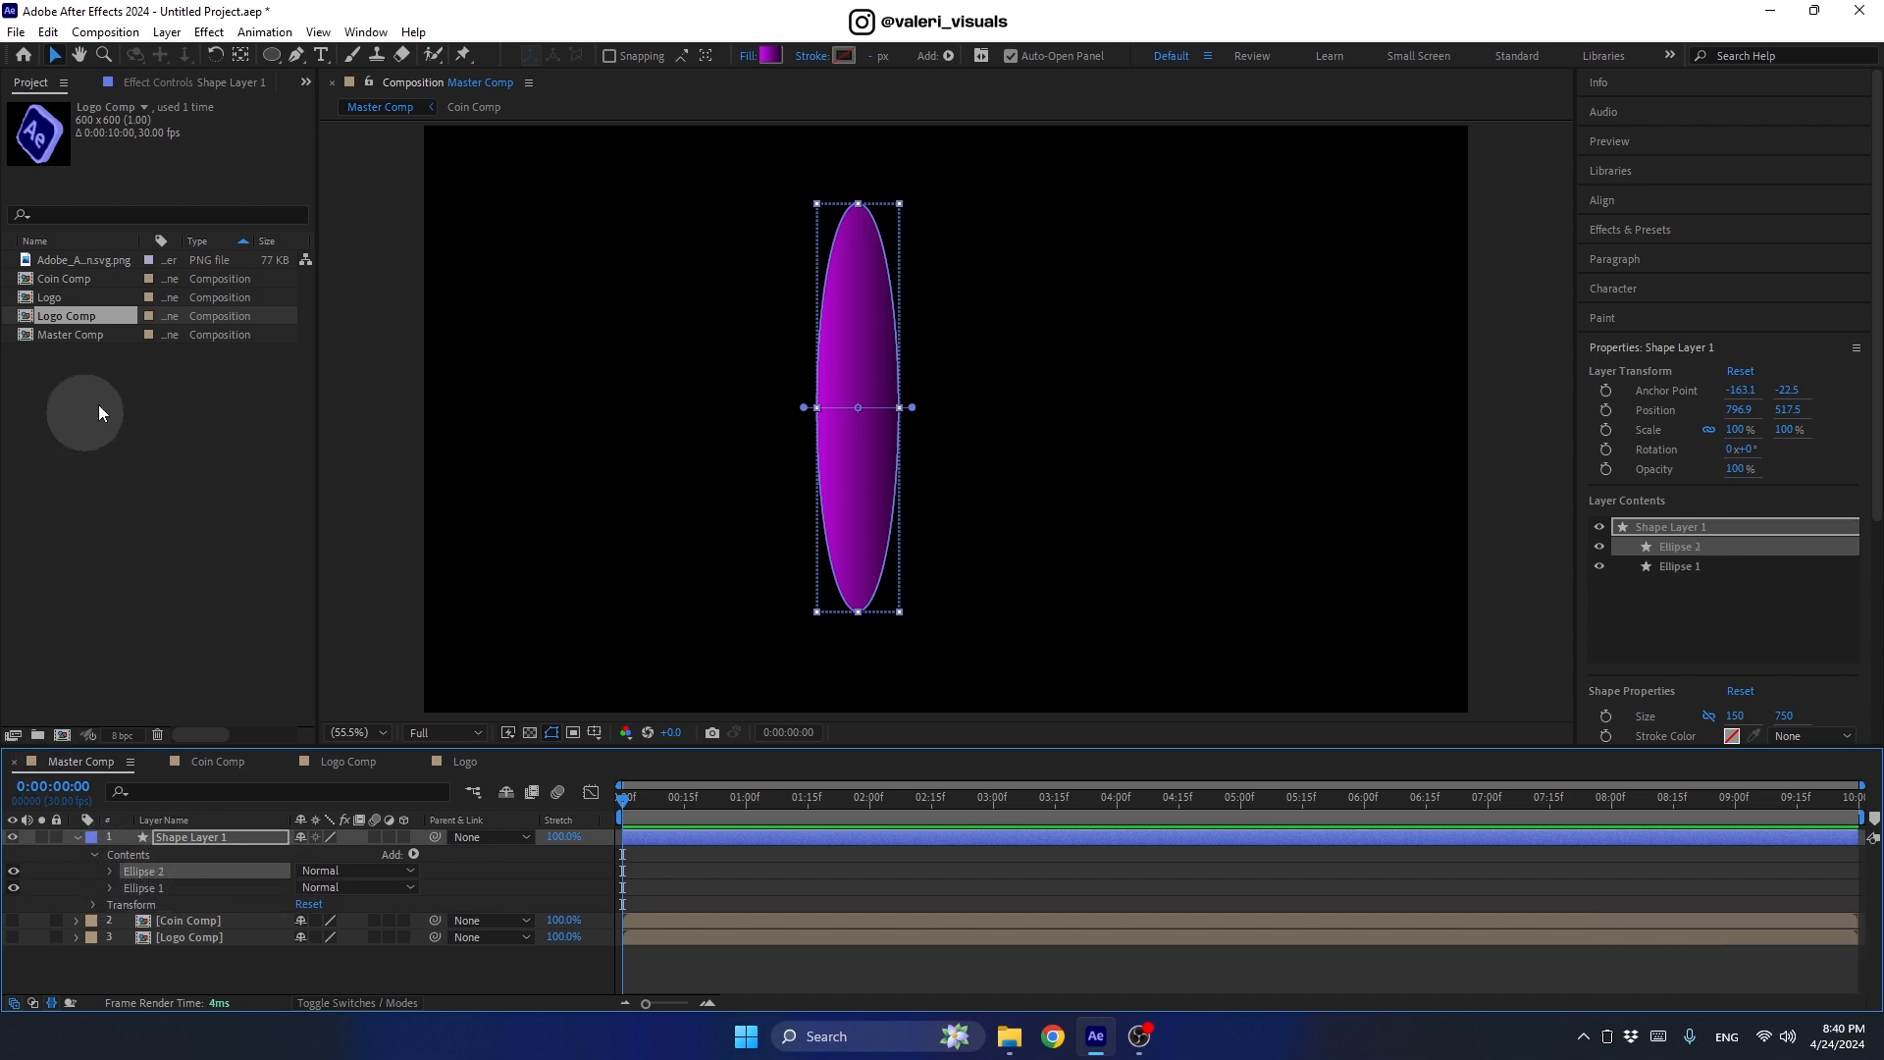
{"action": "left_click_drag", "start_coordinate": [852, 322], "coordinate": [1017, 321]}
Step: Show the proportional grid and centre the right ellipse on the first vertical grid line right of the composition's middle line
{"action": "left_click", "coordinate": [594, 733]}
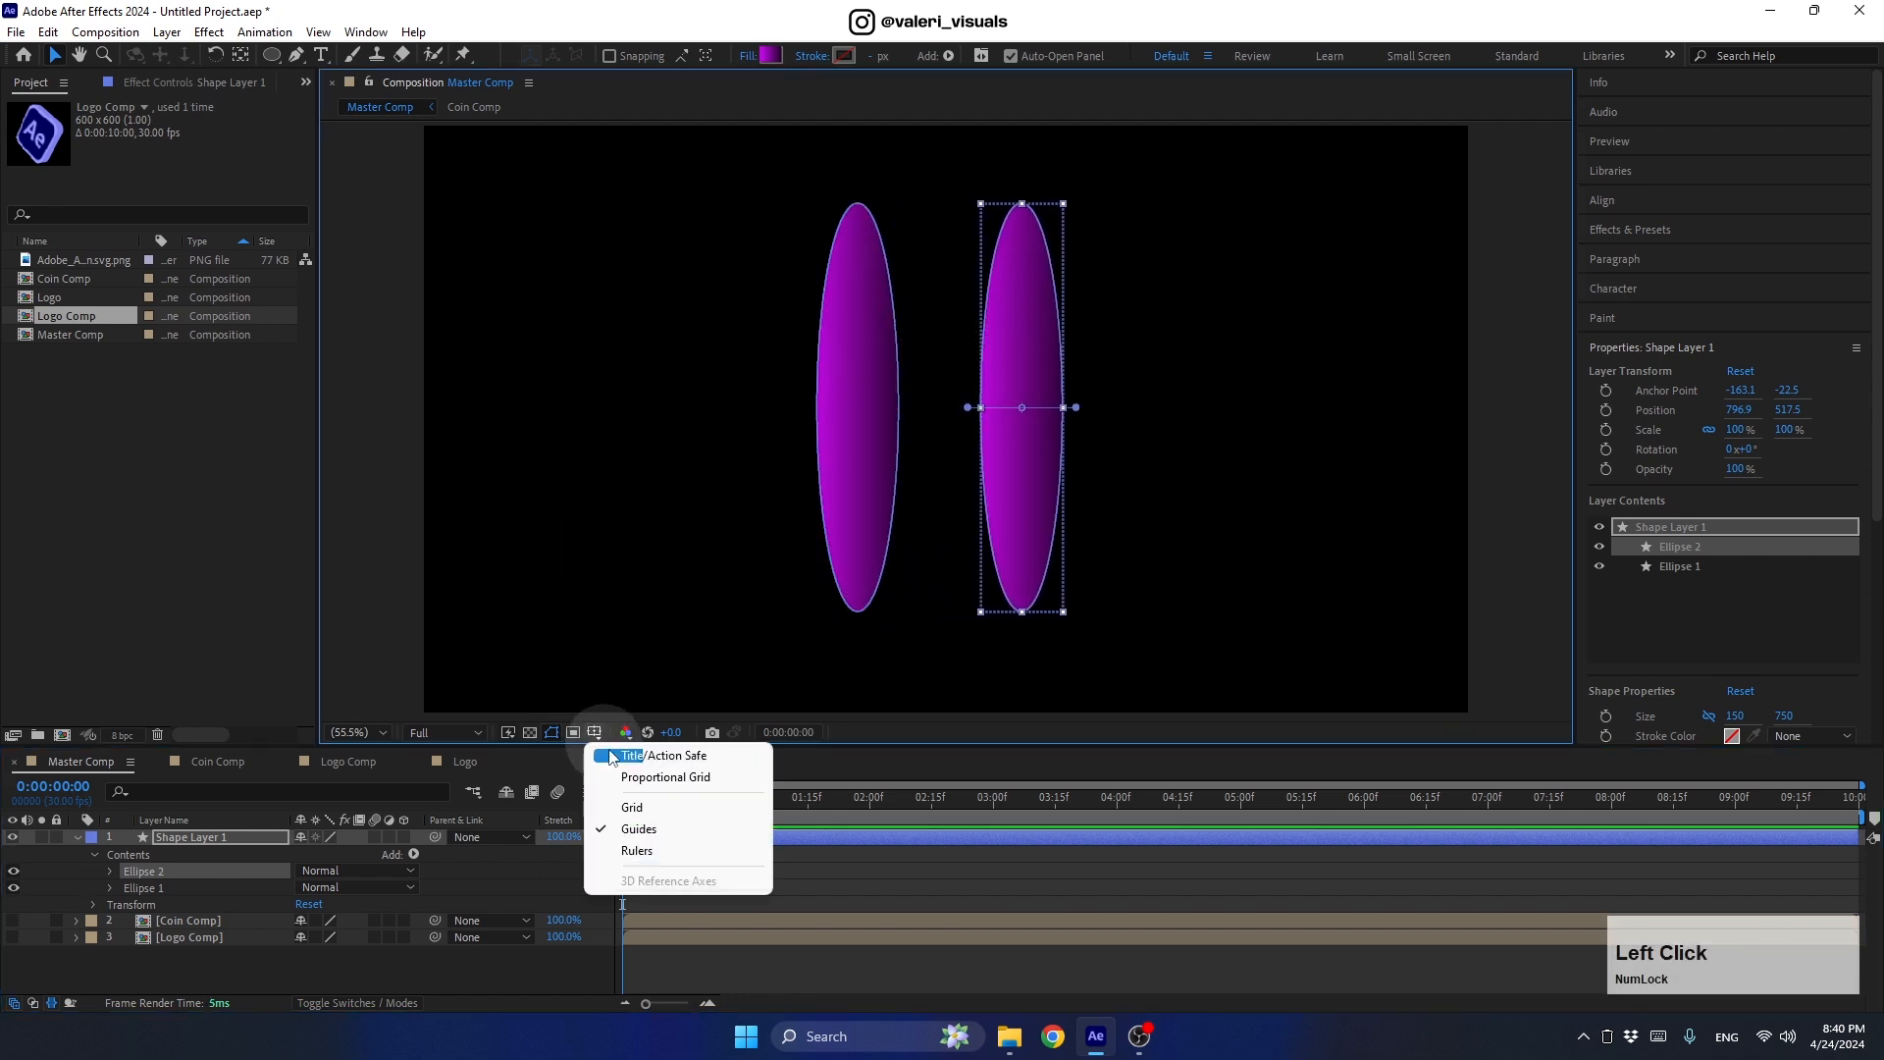
{"action": "left_click", "coordinate": [620, 778]}
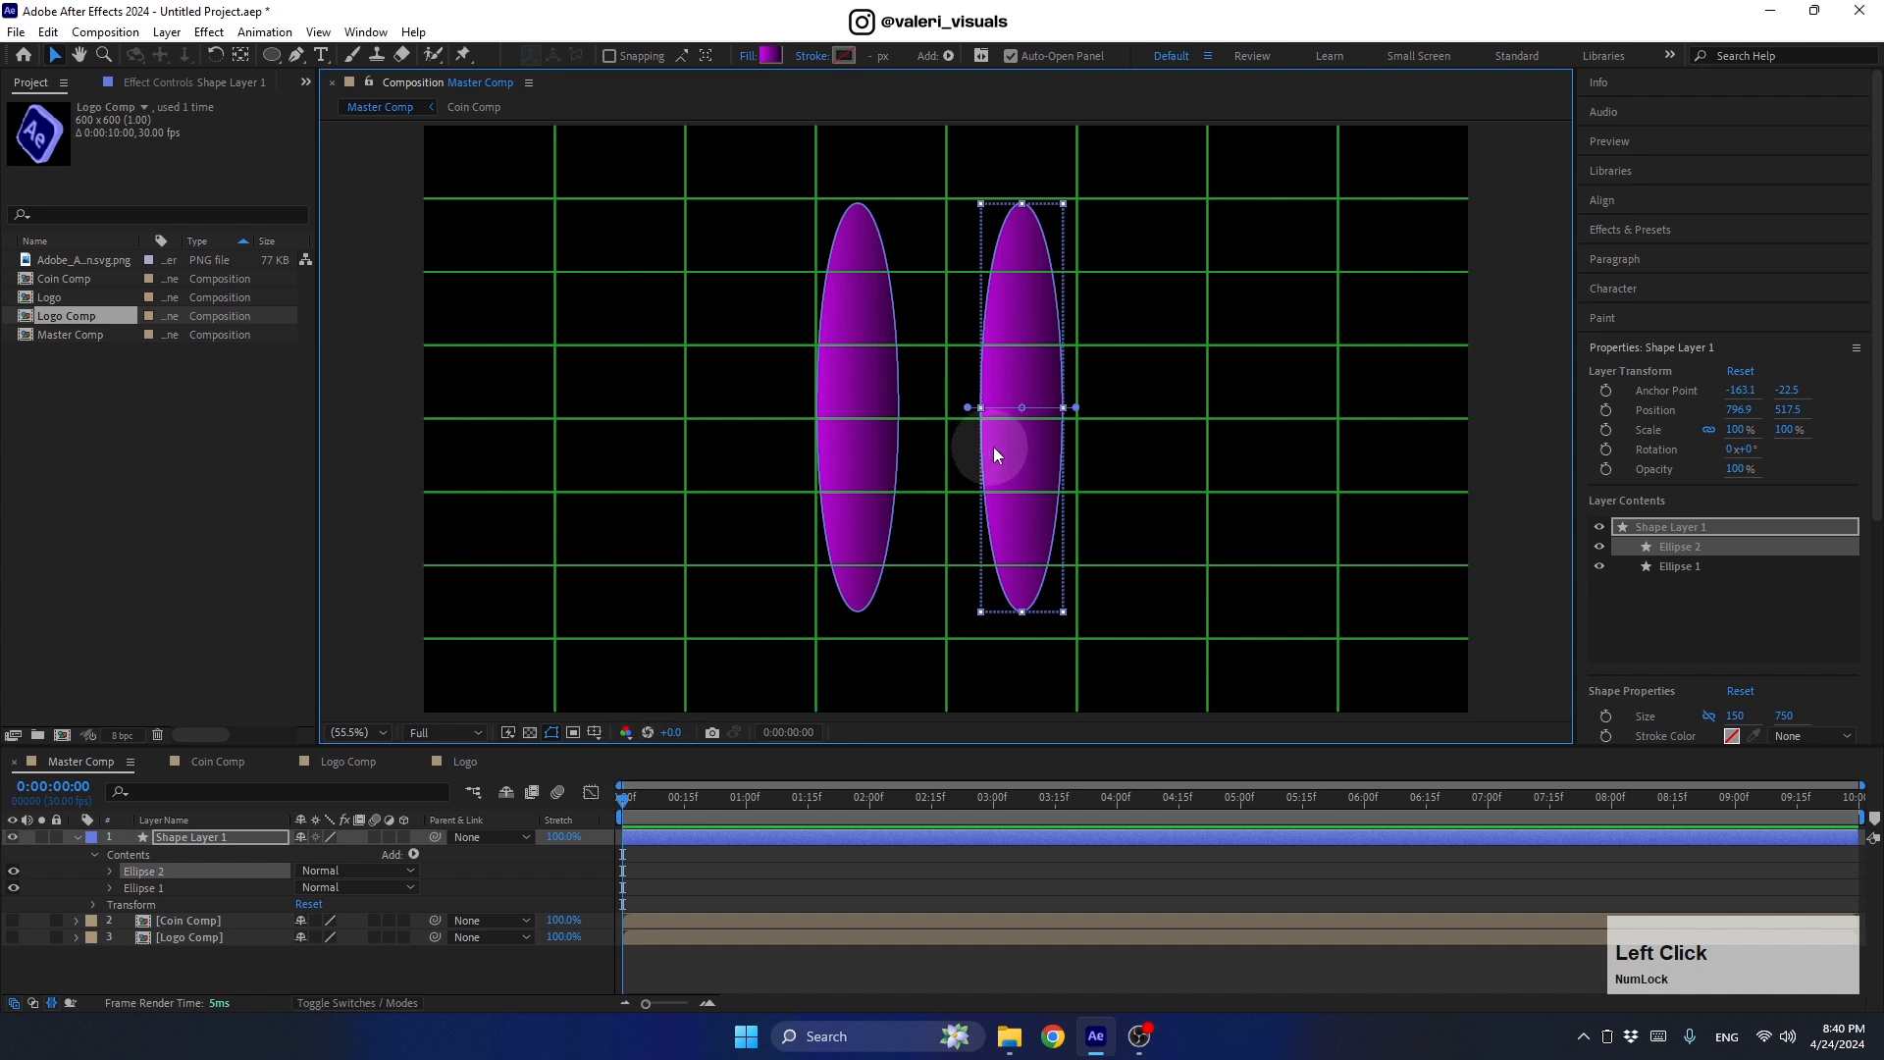
{"action": "left_click_drag", "start_coordinate": [1004, 441], "coordinate": [1061, 427]}
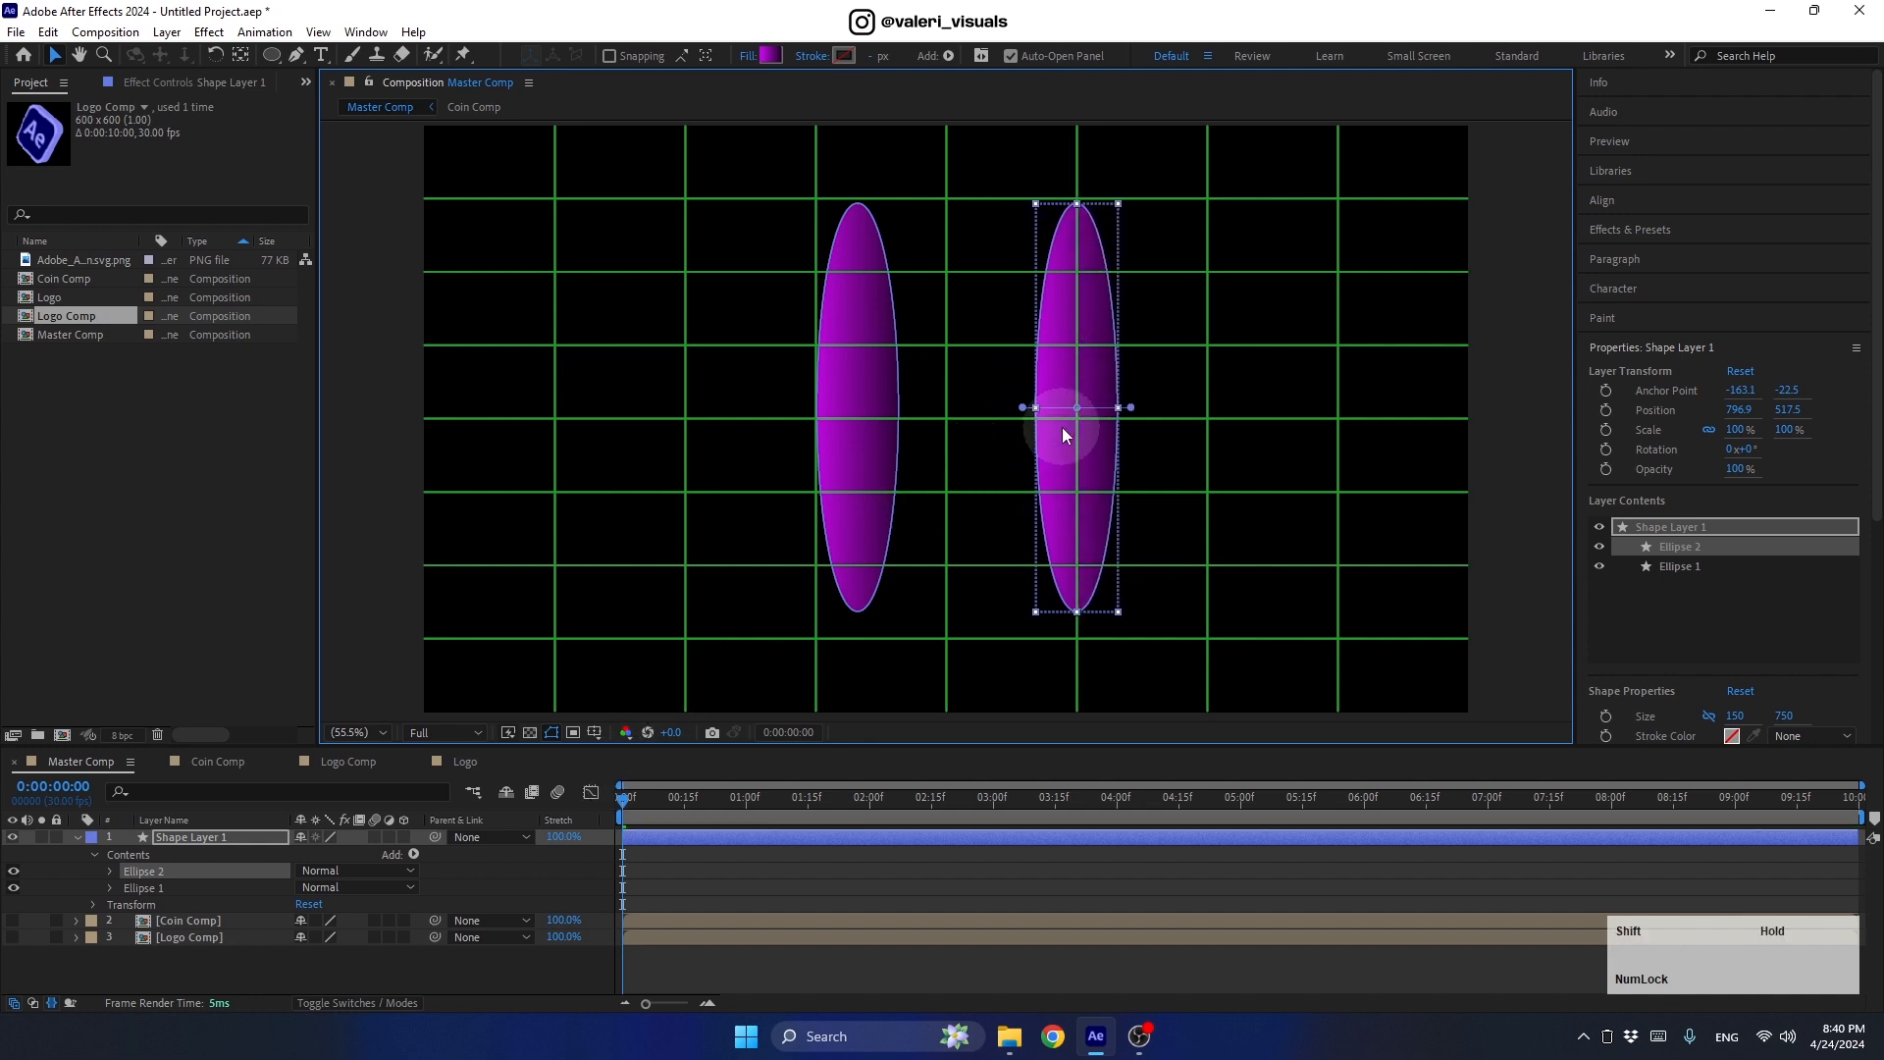
Step: Centre the left ellipse on the first vertical grid line left of the middle line and switch the overlay to Title/Action Safe
{"action": "left_click", "coordinate": [856, 485]}
{"action": "left_click_drag", "start_coordinate": [857, 457], "coordinate": [816, 467]}
{"action": "left_click", "coordinate": [593, 732]}
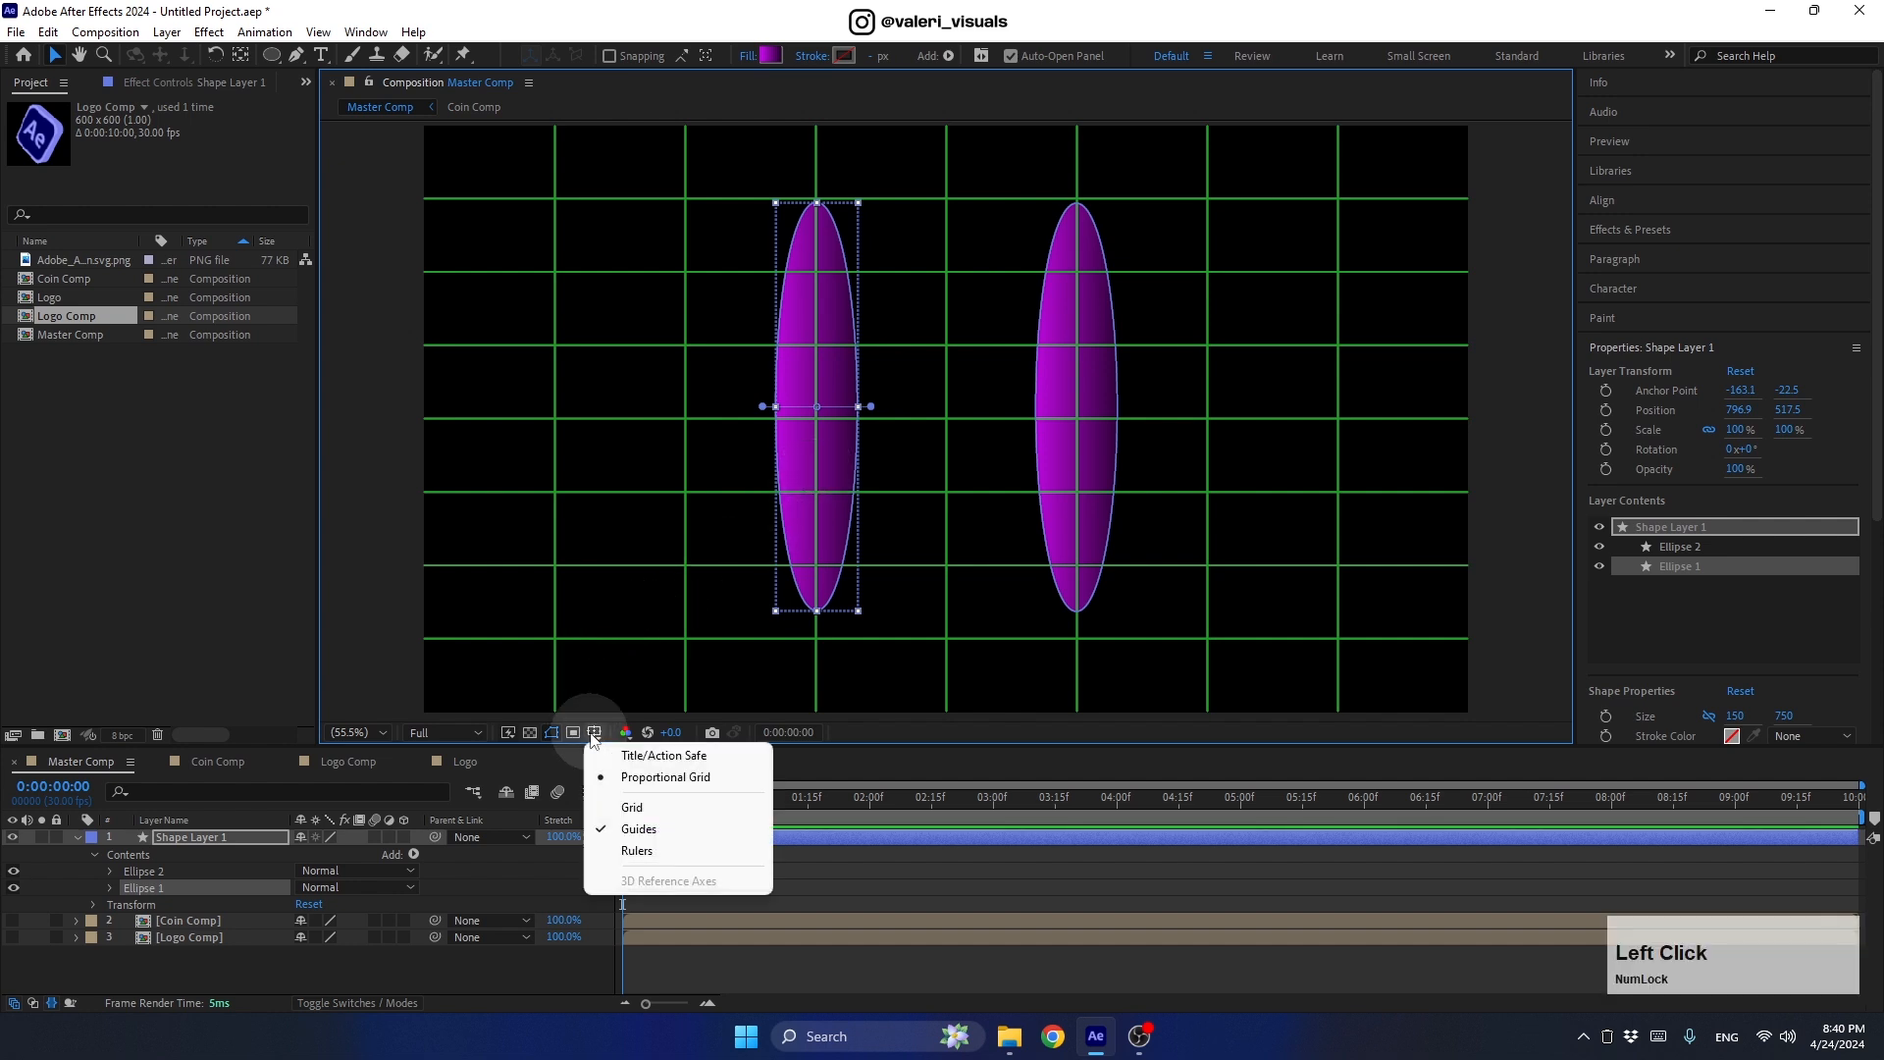
{"action": "left_click", "coordinate": [605, 759]}
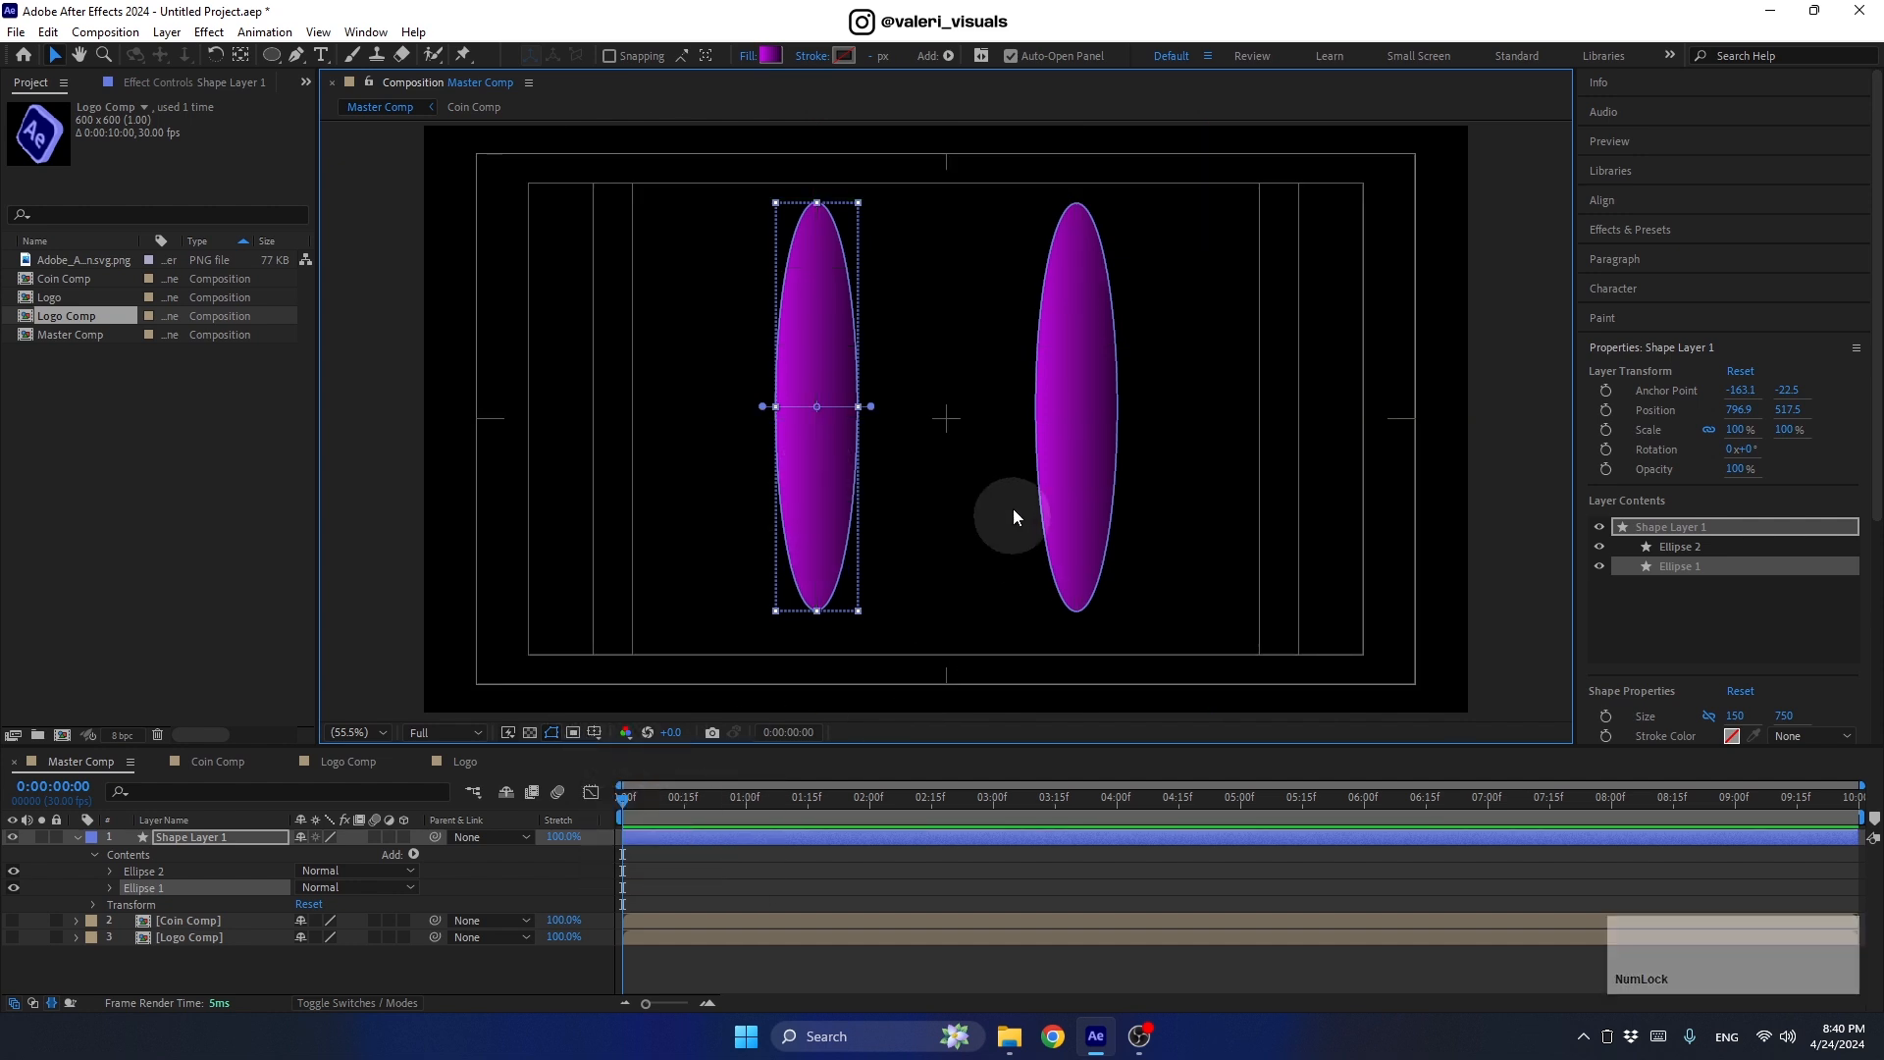
Step: Reverse the right ellipse's gradient by swapping its start and end points, keeping both just beyond the ellipse's edges
{"action": "left_click", "coordinate": [1048, 424]}
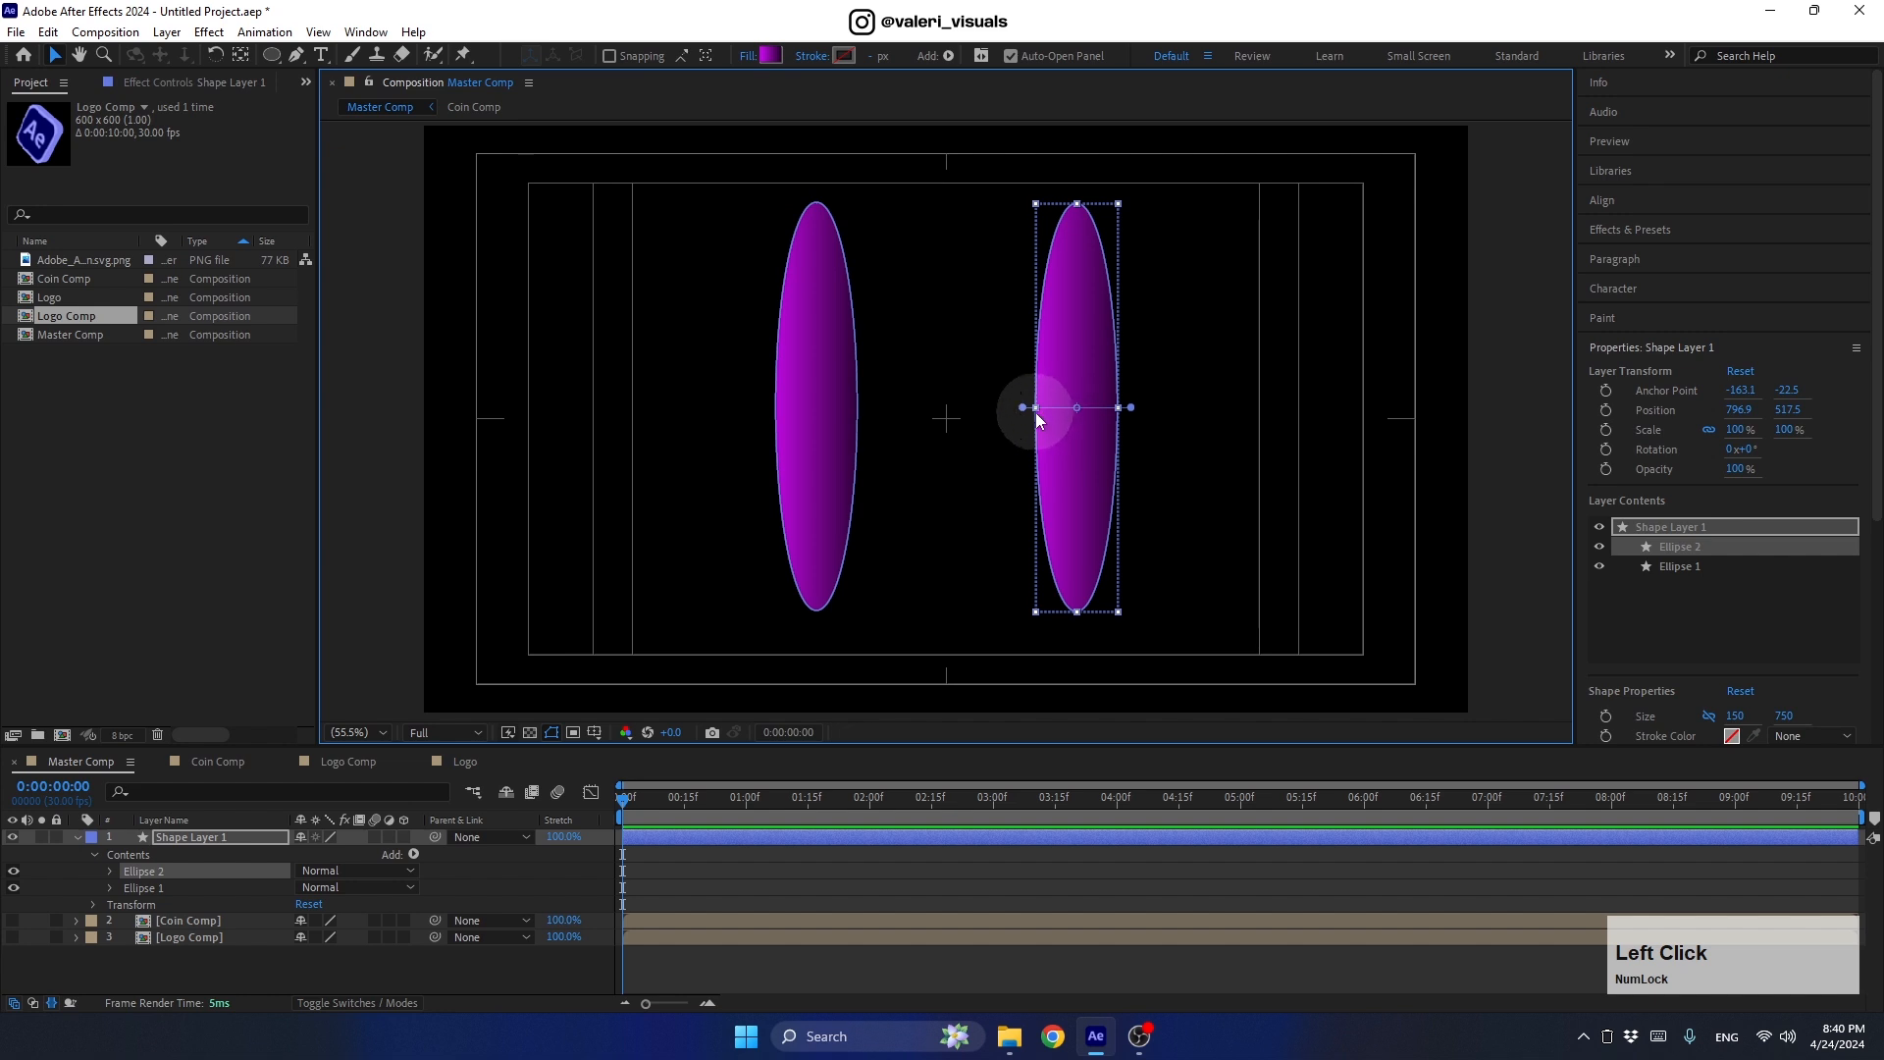
{"action": "mouse_move", "coordinate": [1022, 407]}
{"action": "left_mouse_down"}
{"action": "mouse_move", "coordinate": [1142, 404]}
{"action": "mouse_move", "coordinate": [1024, 407]}
{"action": "left_mouse_up"}
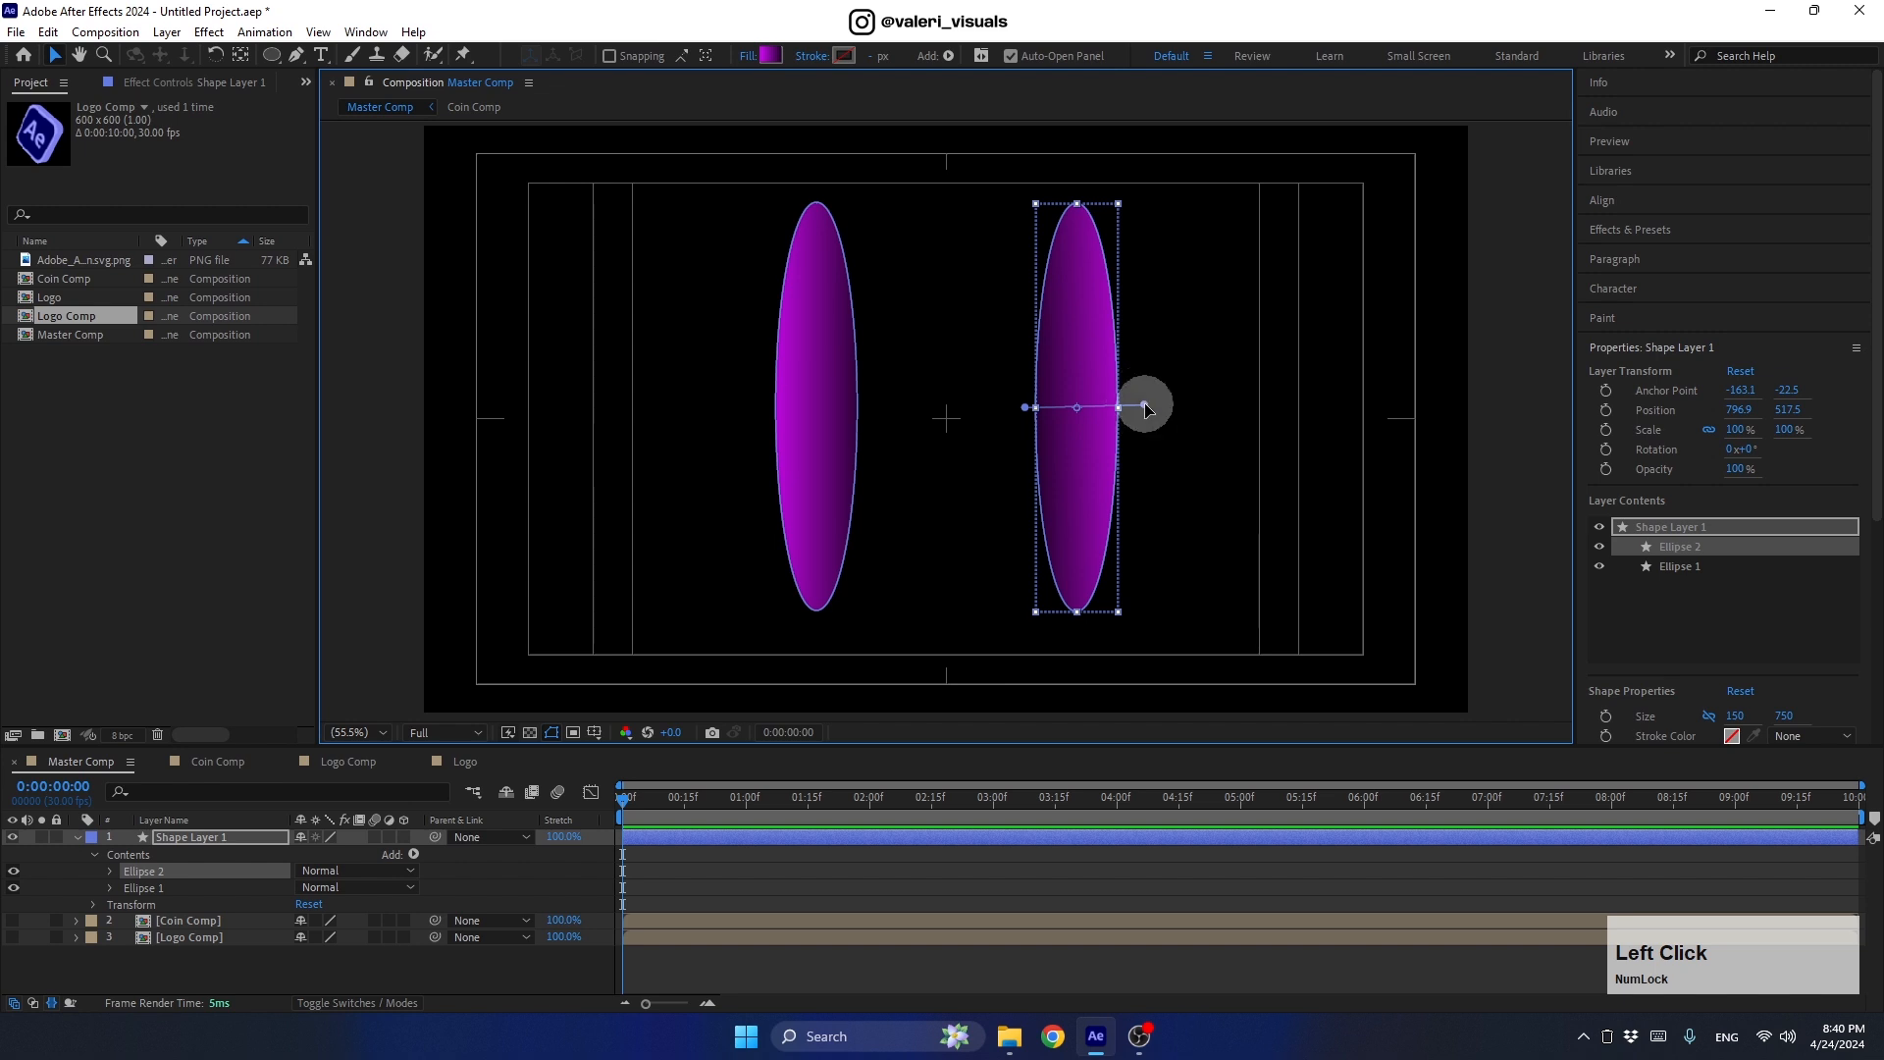
{"action": "left_click_drag", "start_coordinate": [1142, 409], "coordinate": [1128, 405]}
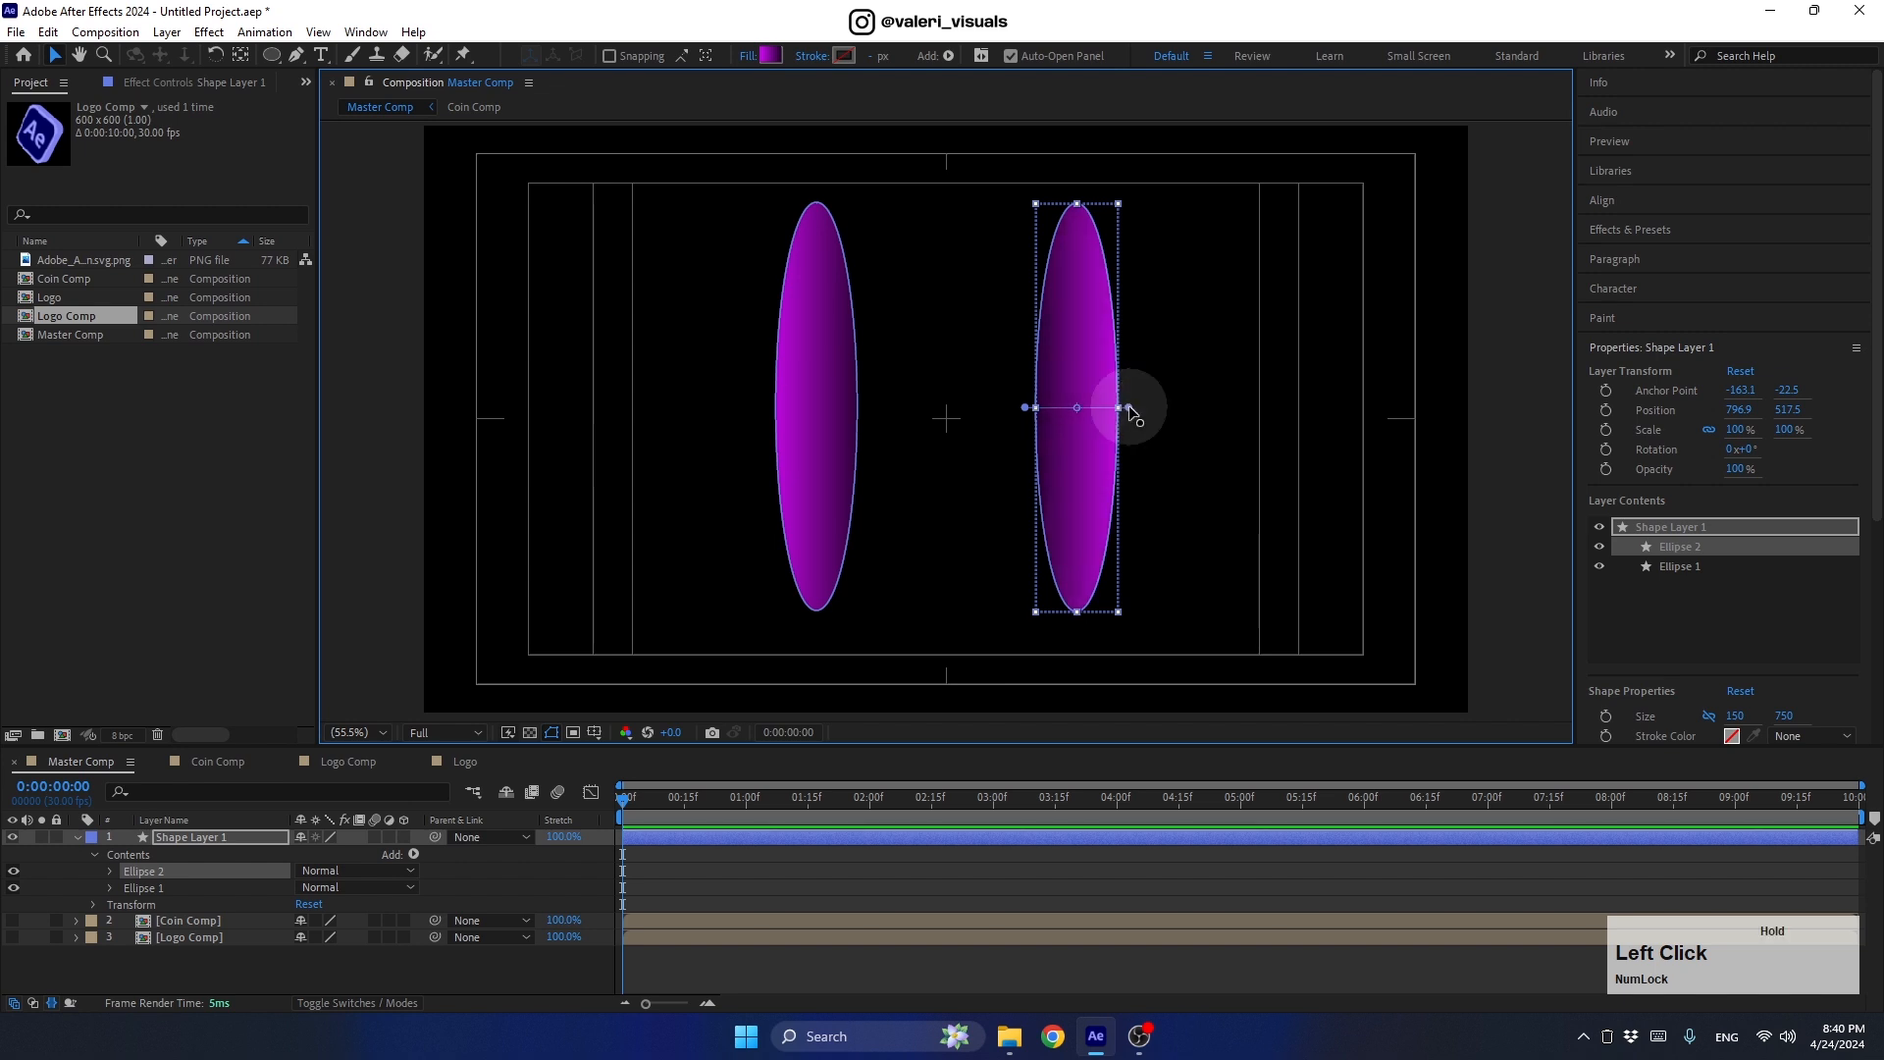
{"action": "left_click", "coordinate": [1058, 572]}
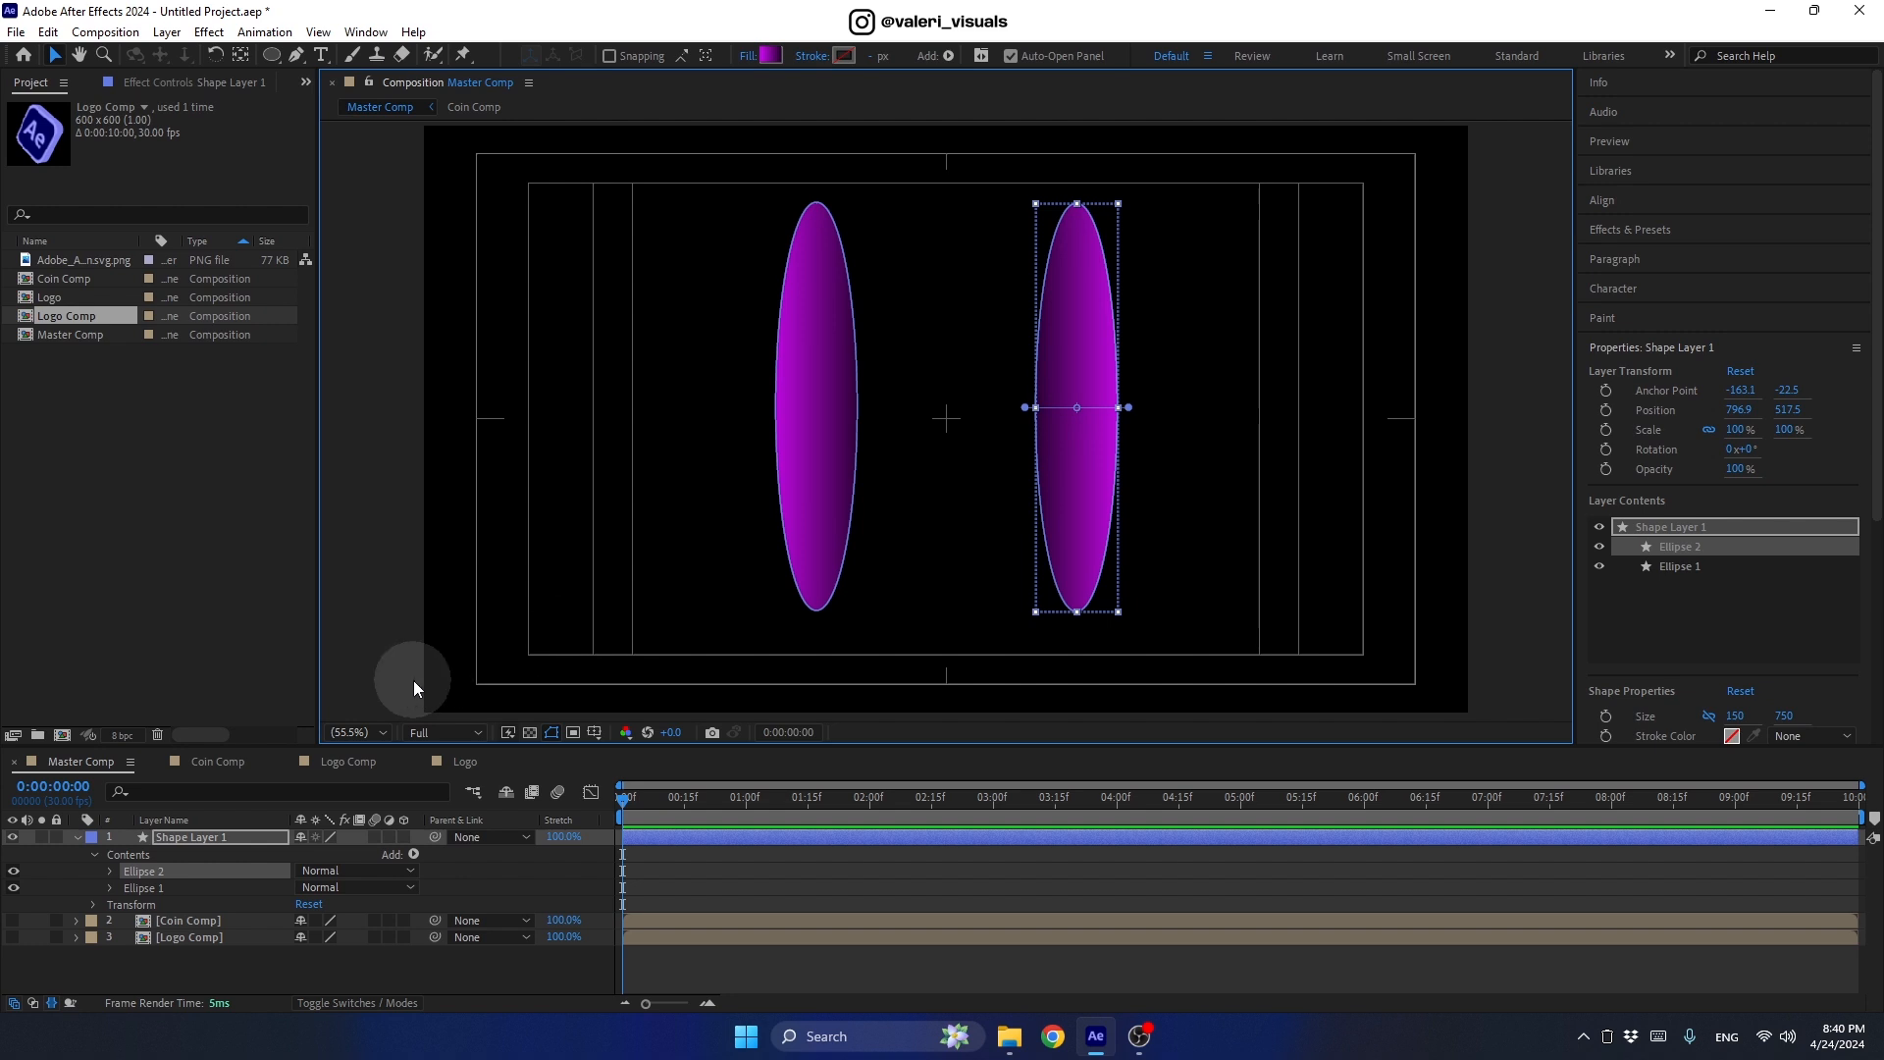
Step: Move Shape Layer 1's anchor point midway between the two ellipses and centre the layer vertically in the composition
{"action": "left_click", "coordinate": [216, 836]}
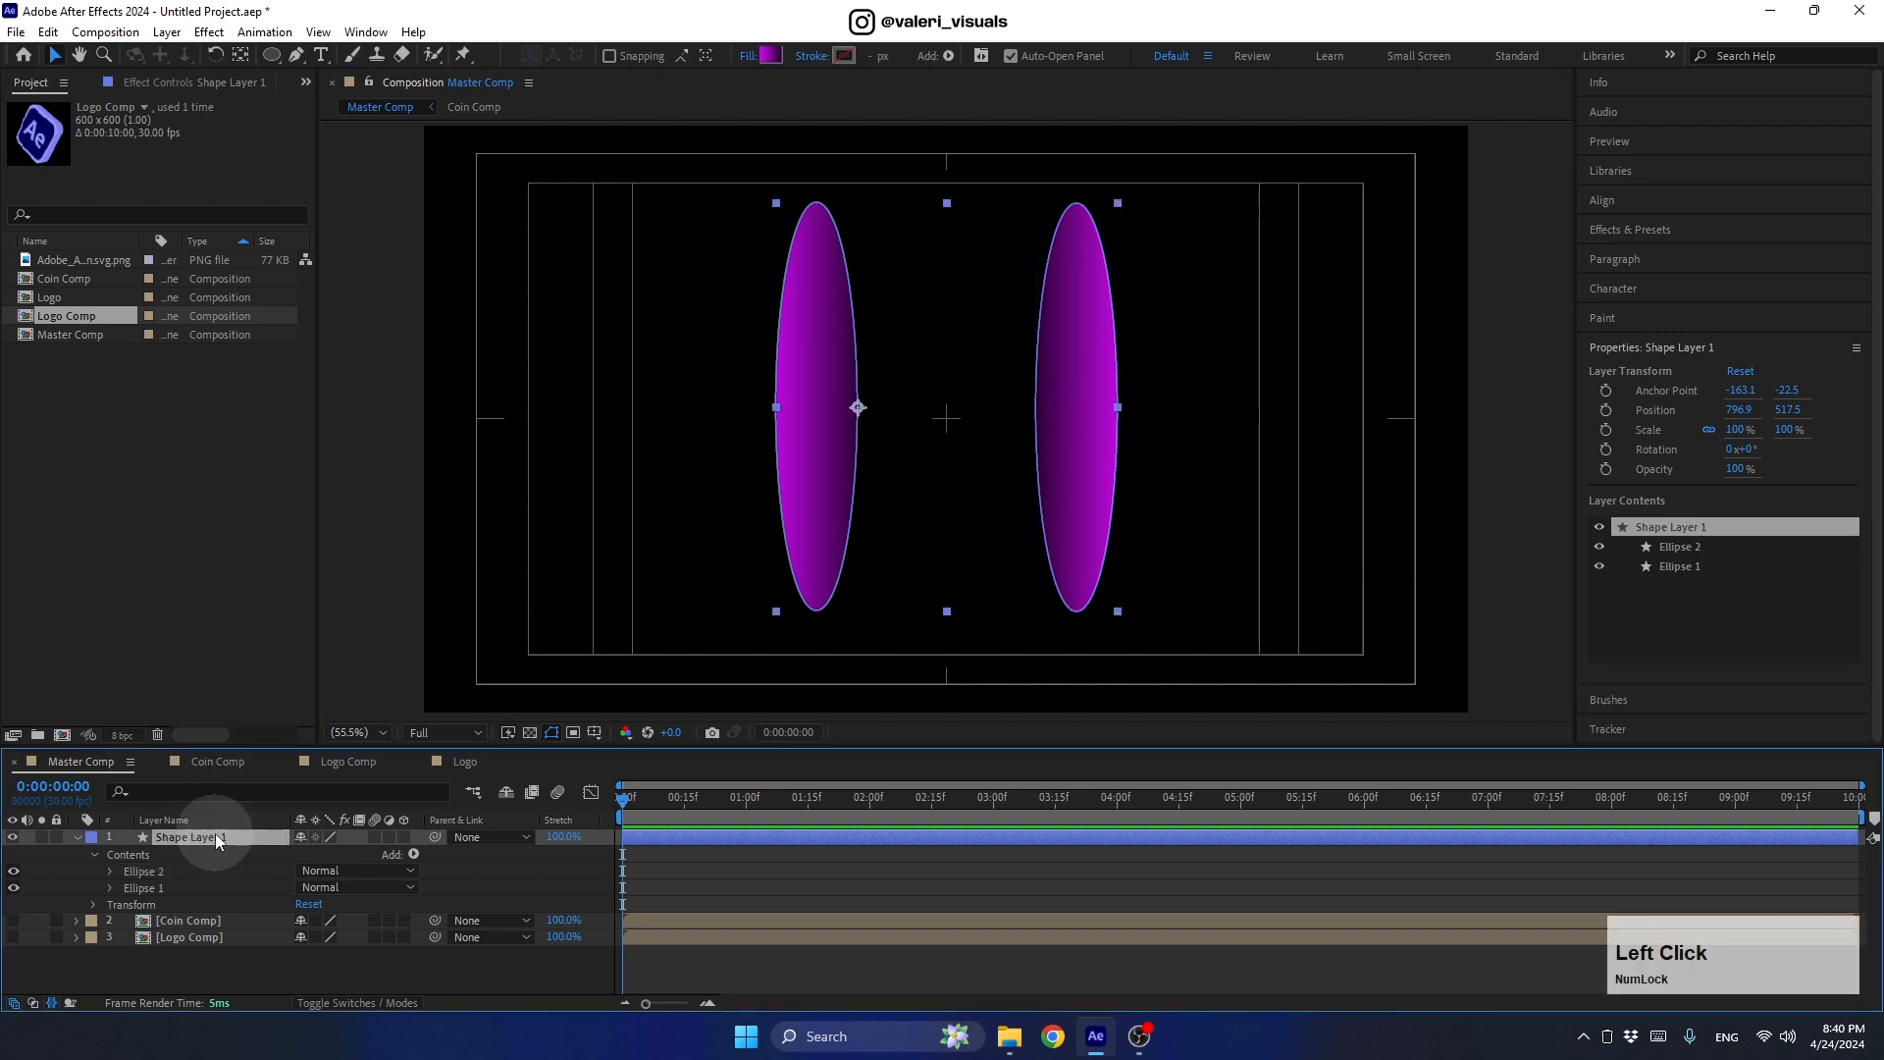
{"action": "left_click", "coordinate": [240, 57]}
{"action": "left_click_drag", "start_coordinate": [856, 407], "coordinate": [939, 413]}
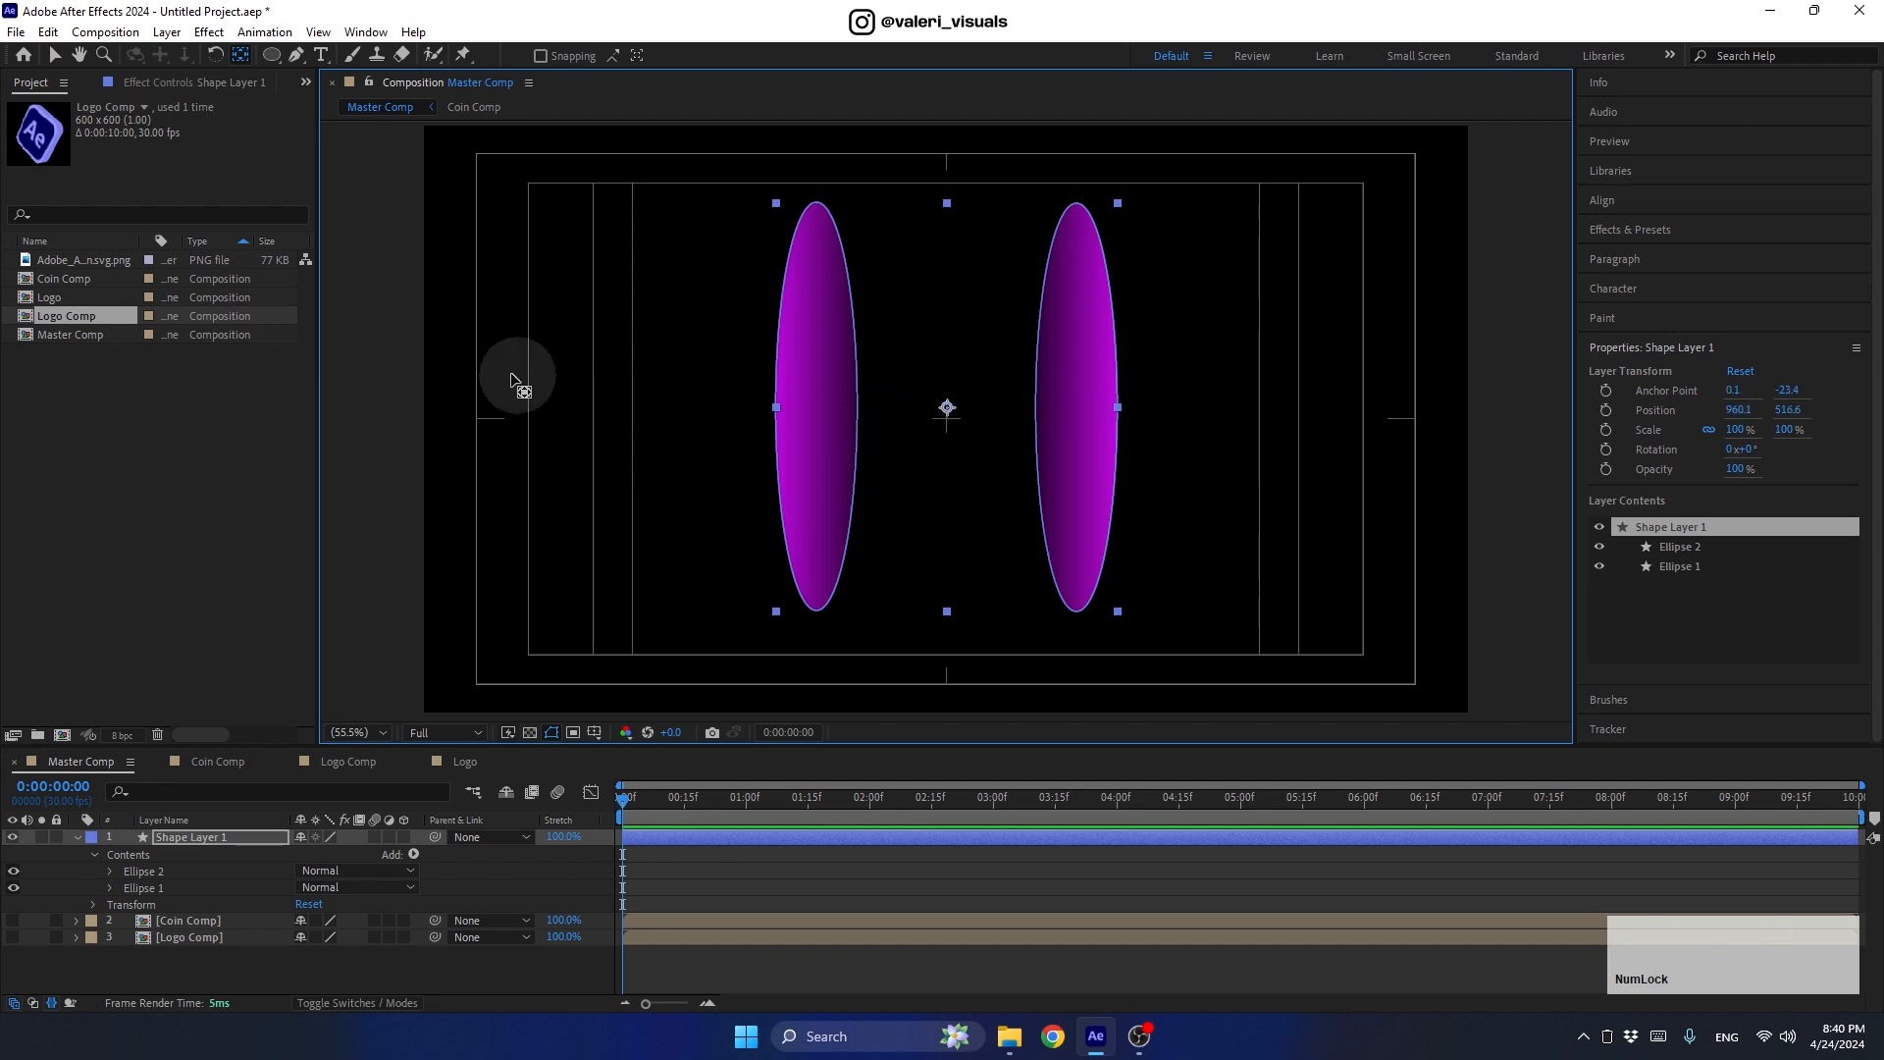
{"action": "left_click", "coordinate": [55, 55]}
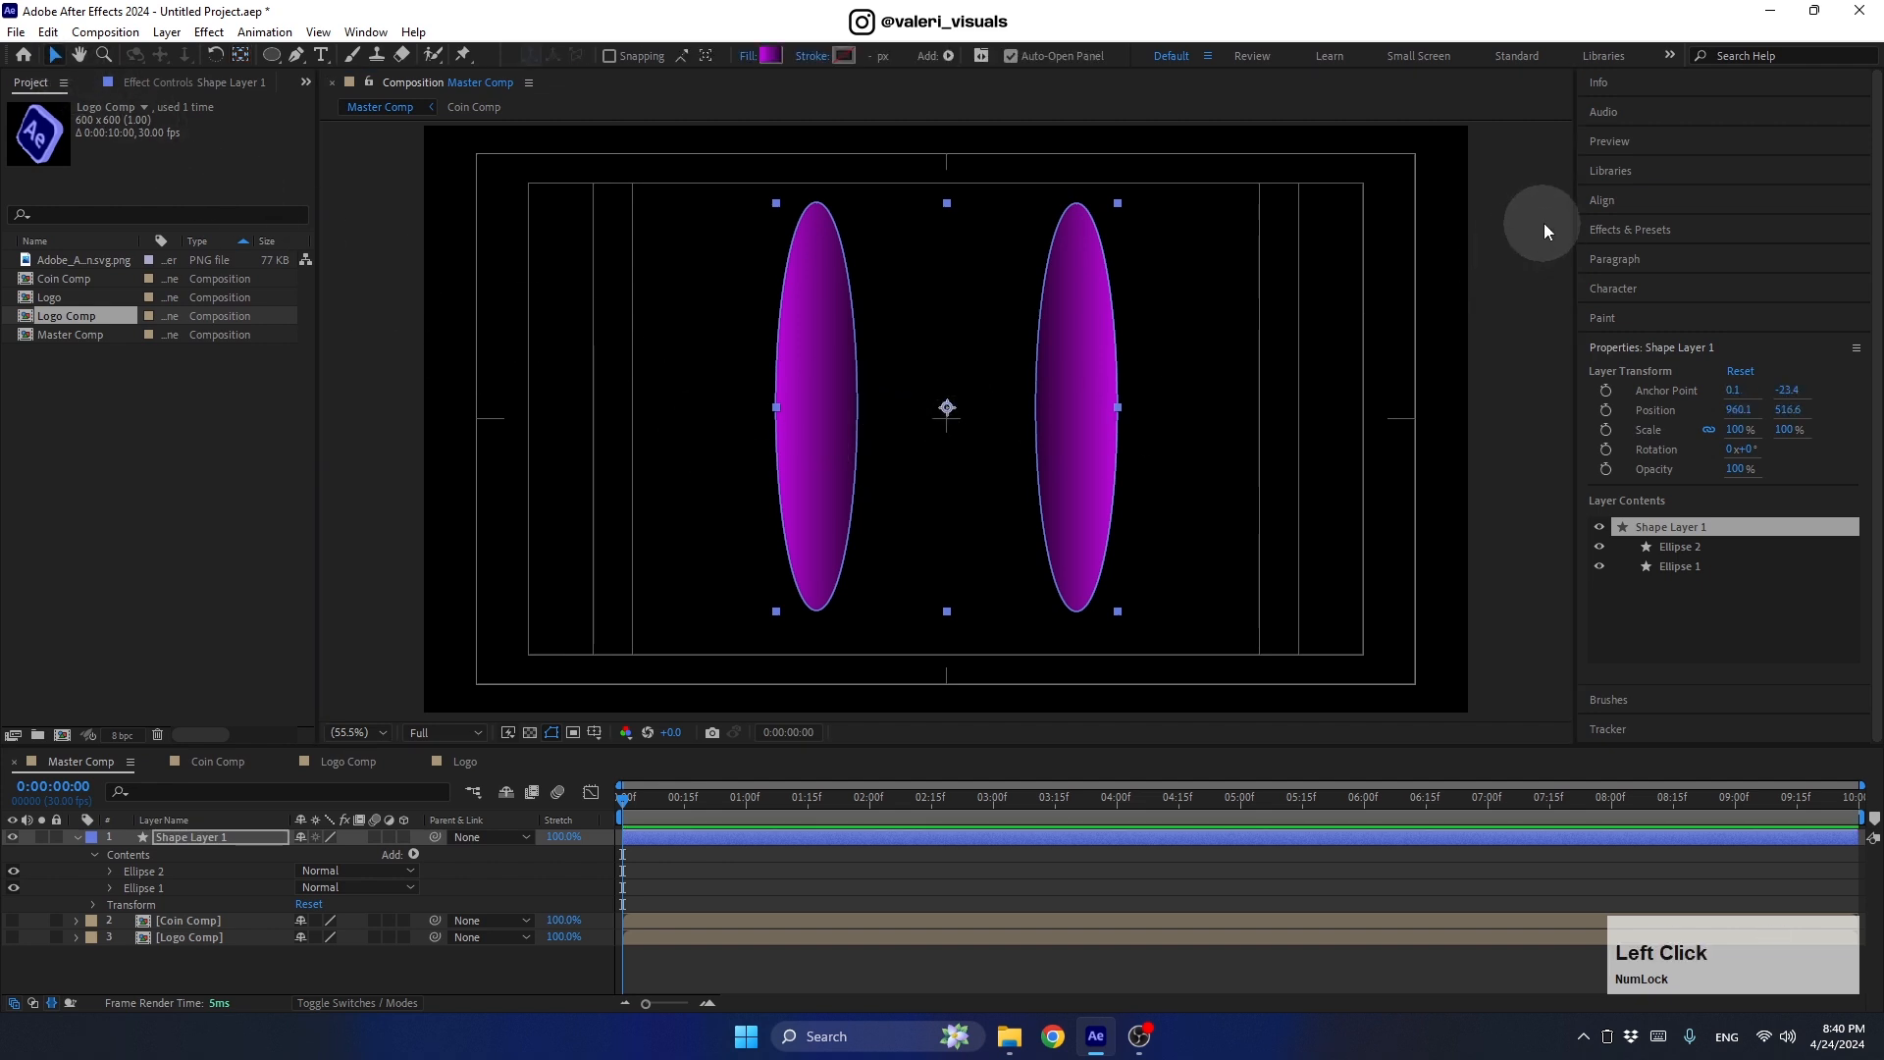
{"action": "left_click", "coordinate": [1591, 202]}
{"action": "left_click", "coordinate": [1730, 251]}
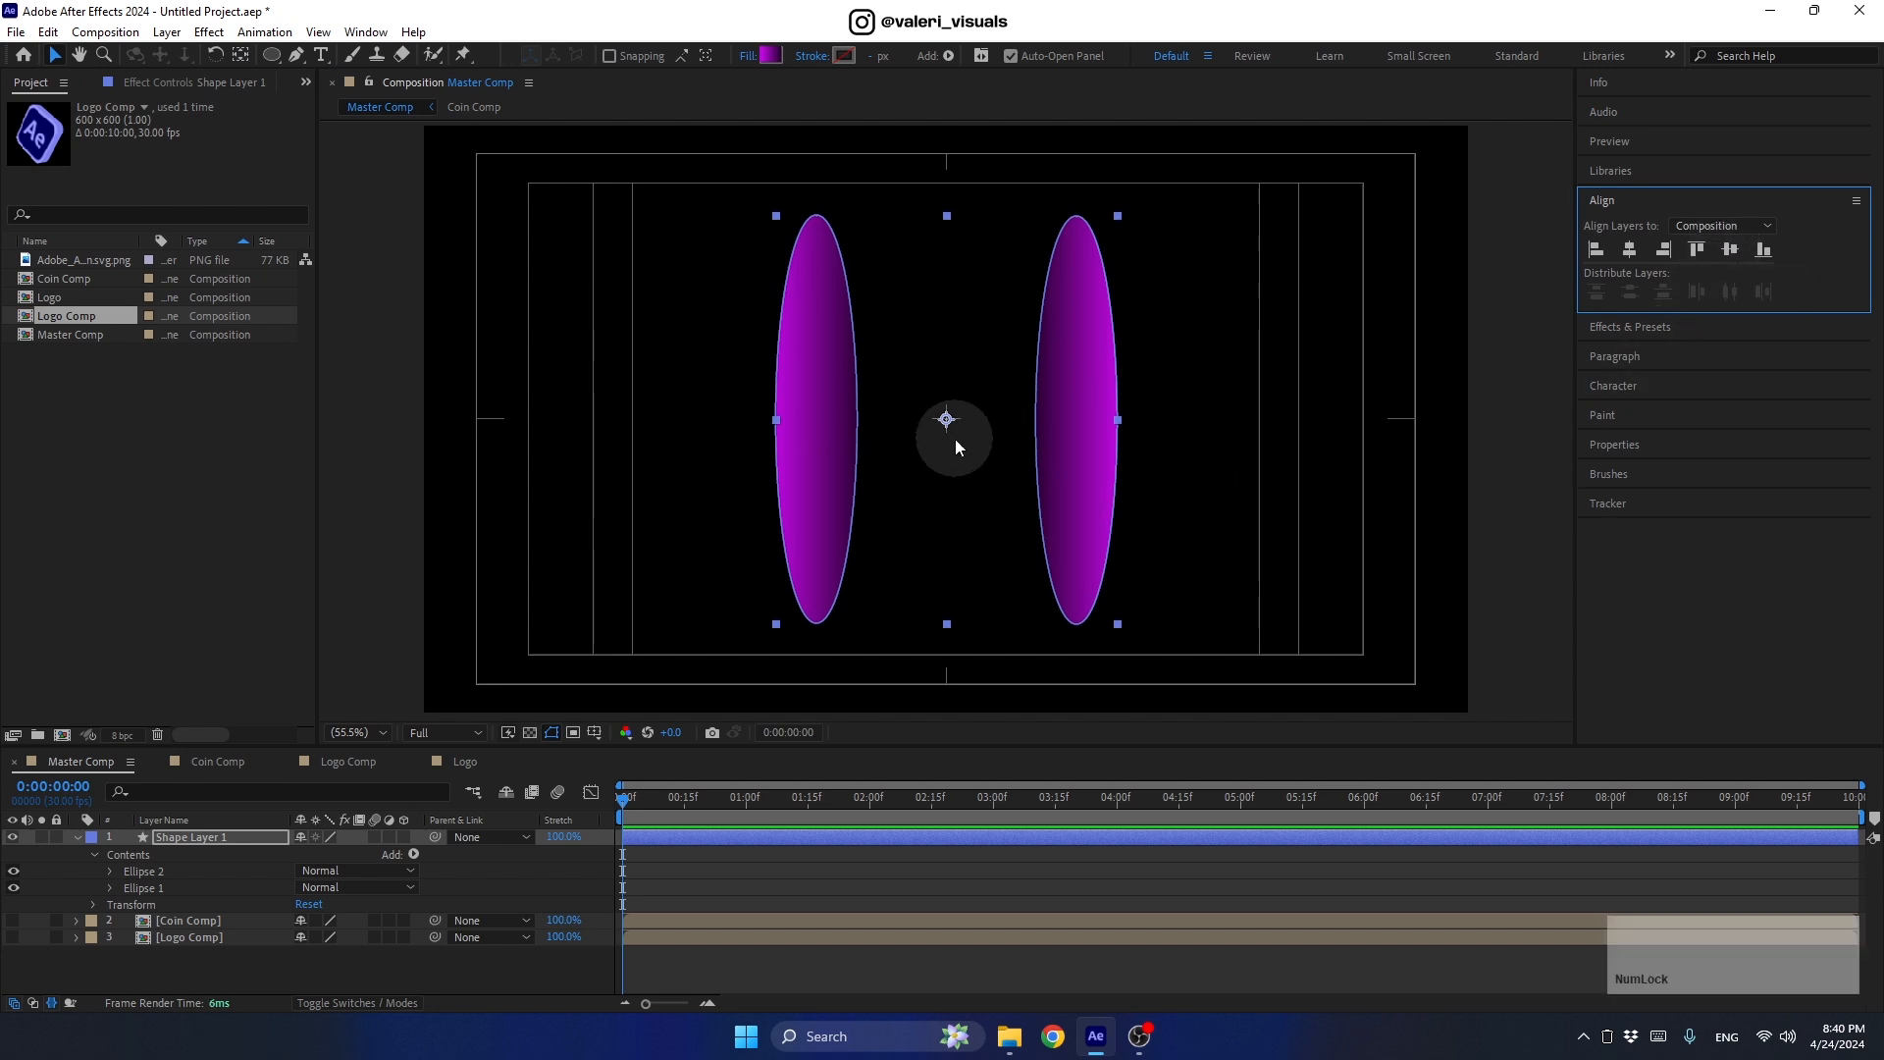
Step: Collapse Shape Layer 1 and rename it Portal
{"action": "left_click", "coordinate": [75, 837]}
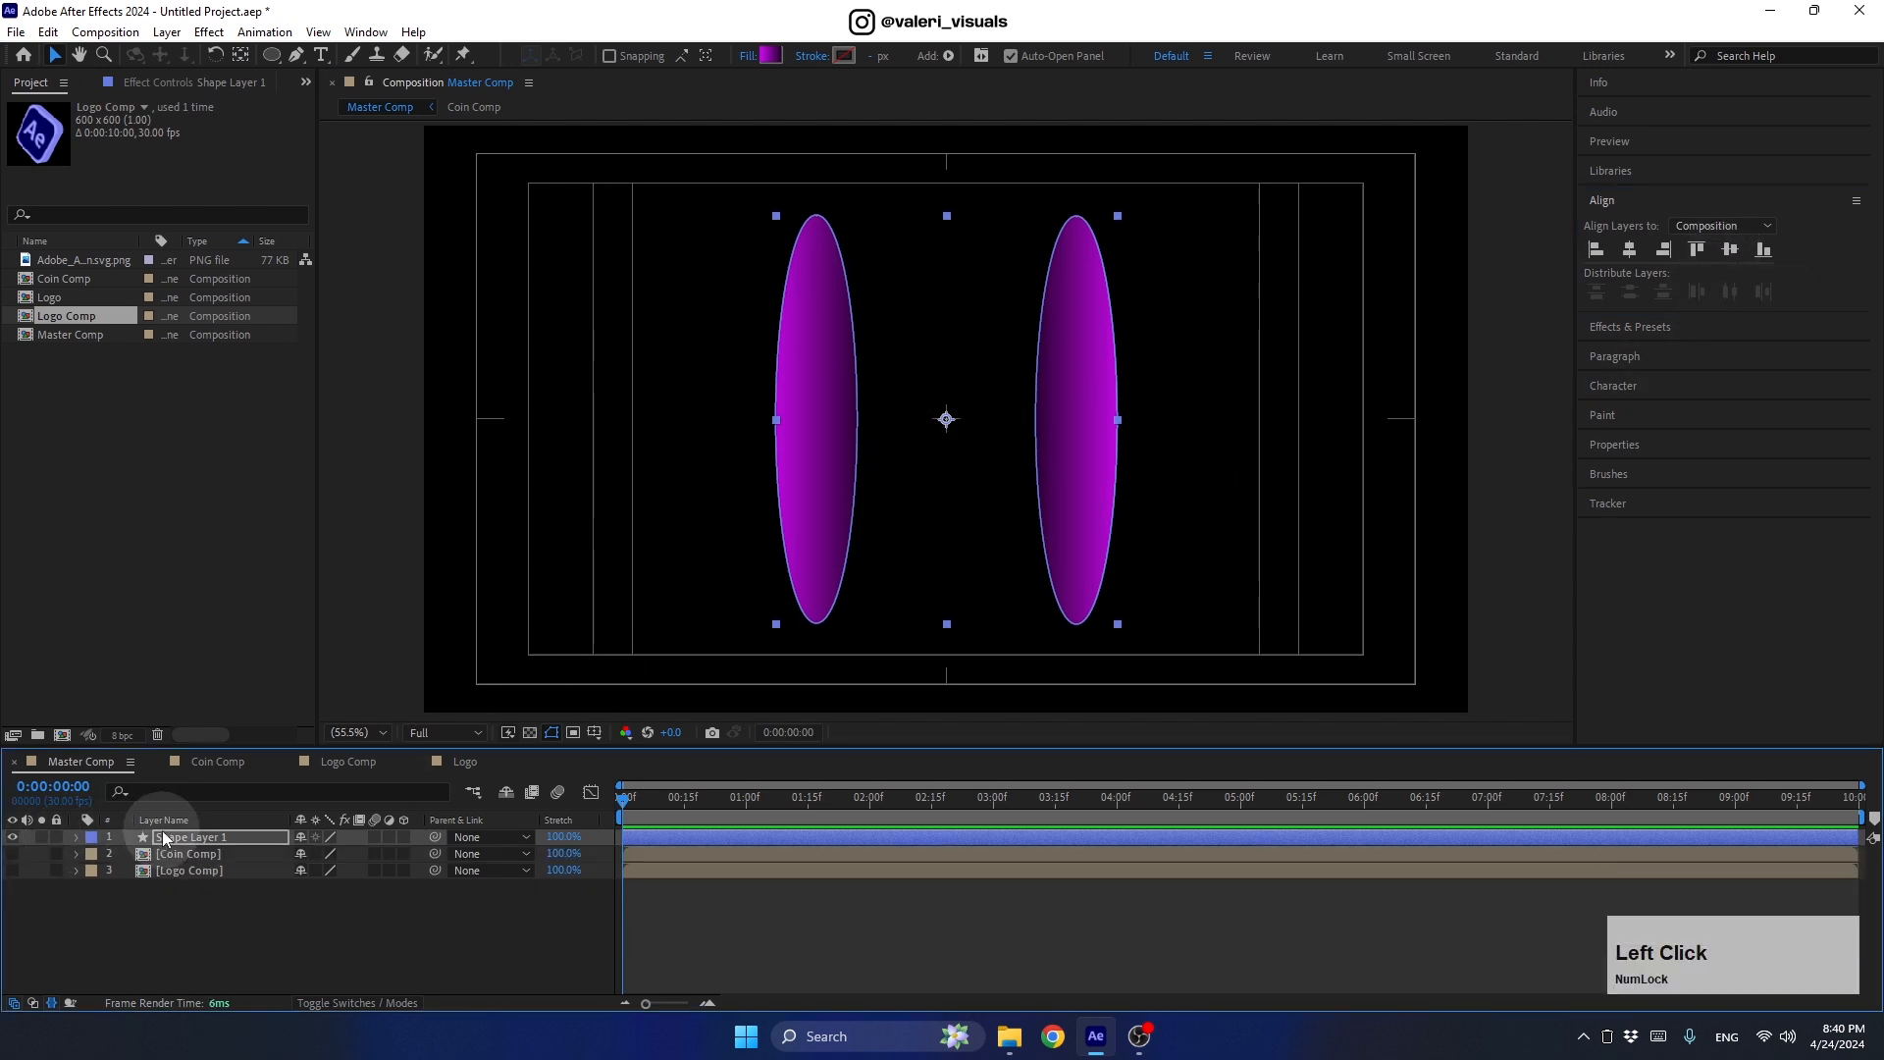
{"action": "key", "text": "Return"}
{"action": "type", "text": "Portal"}
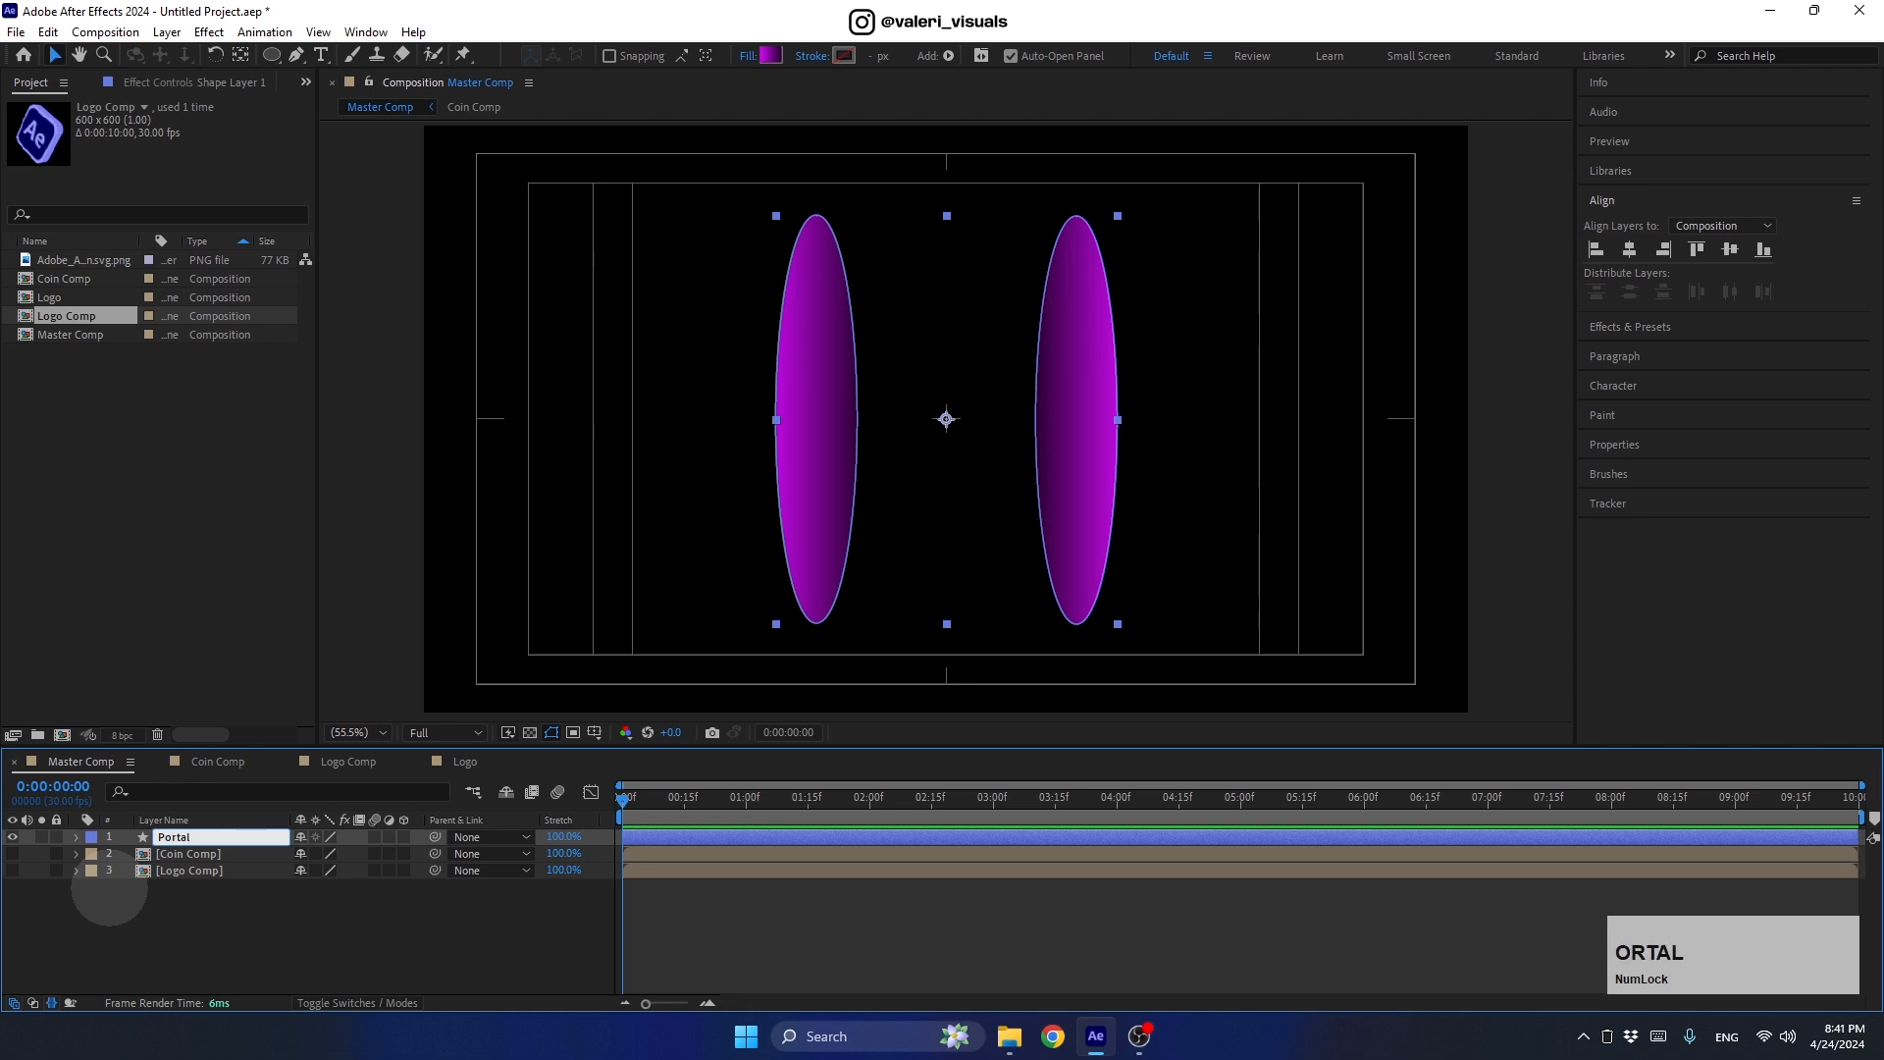
{"action": "key", "text": "Return"}
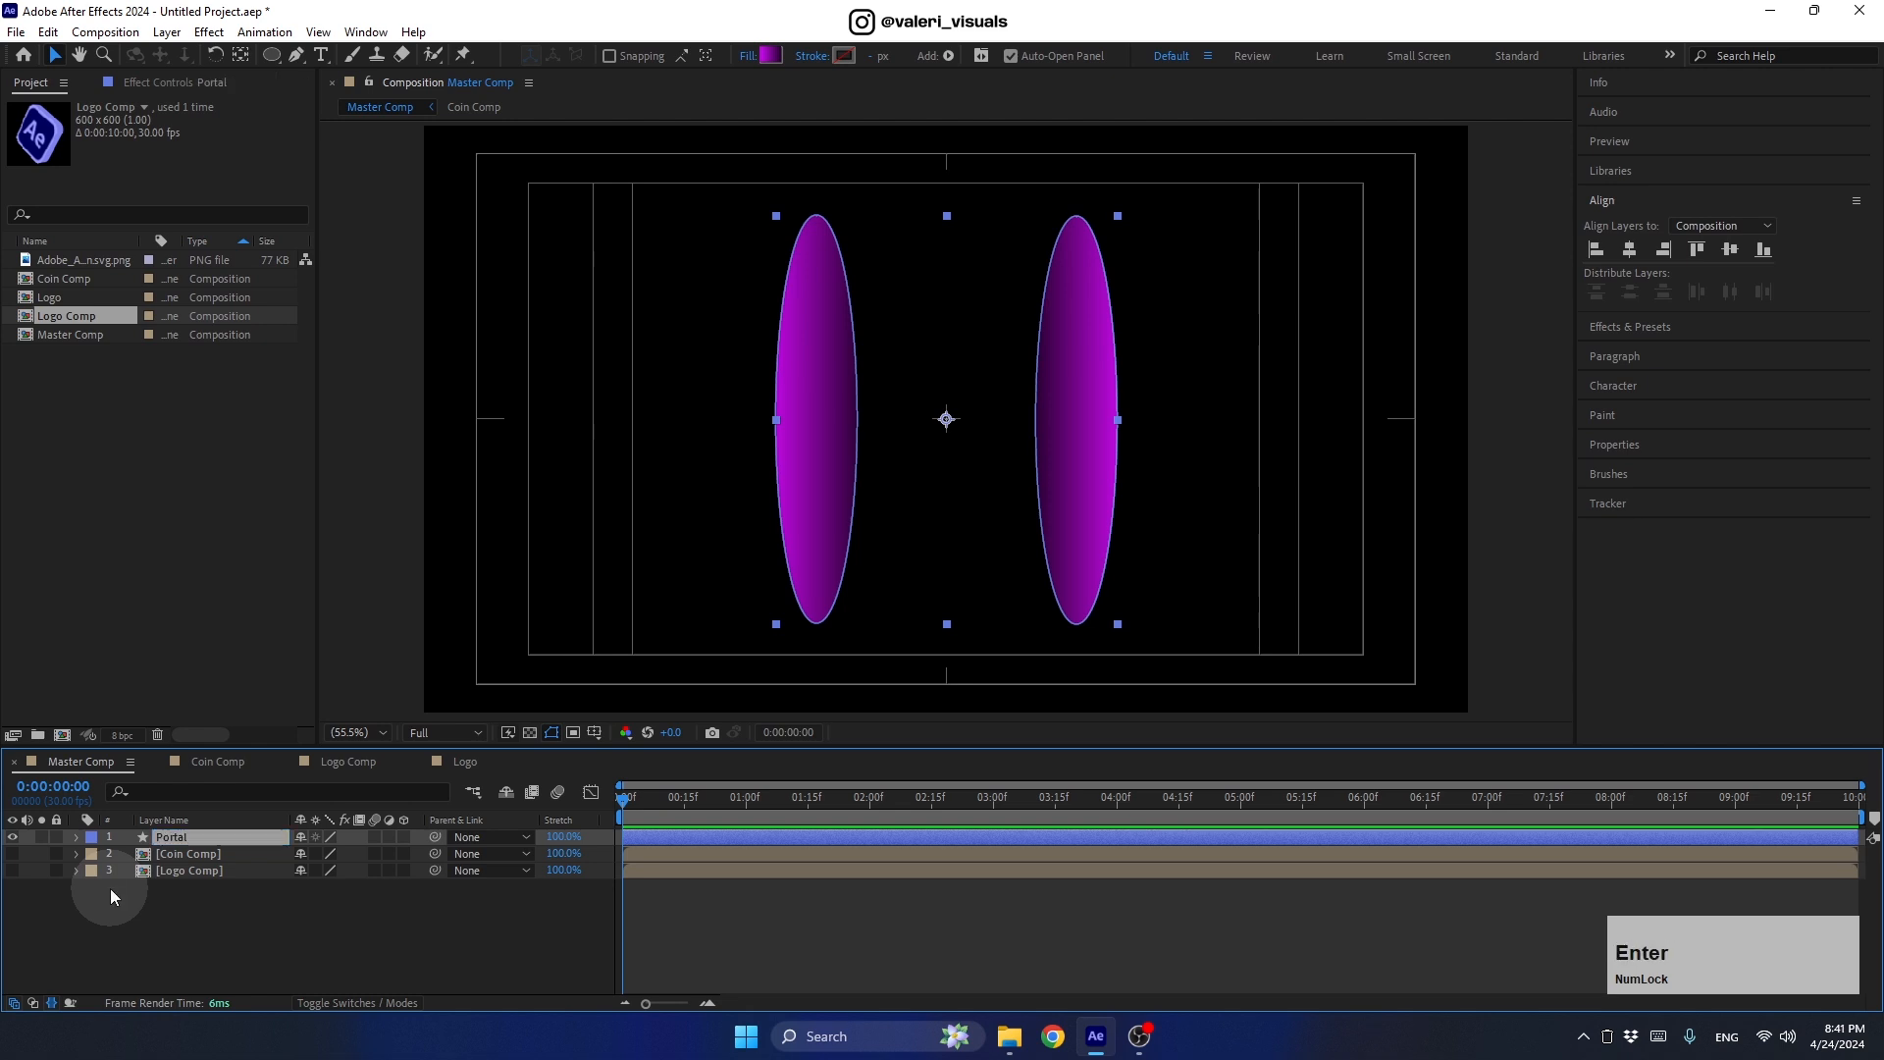
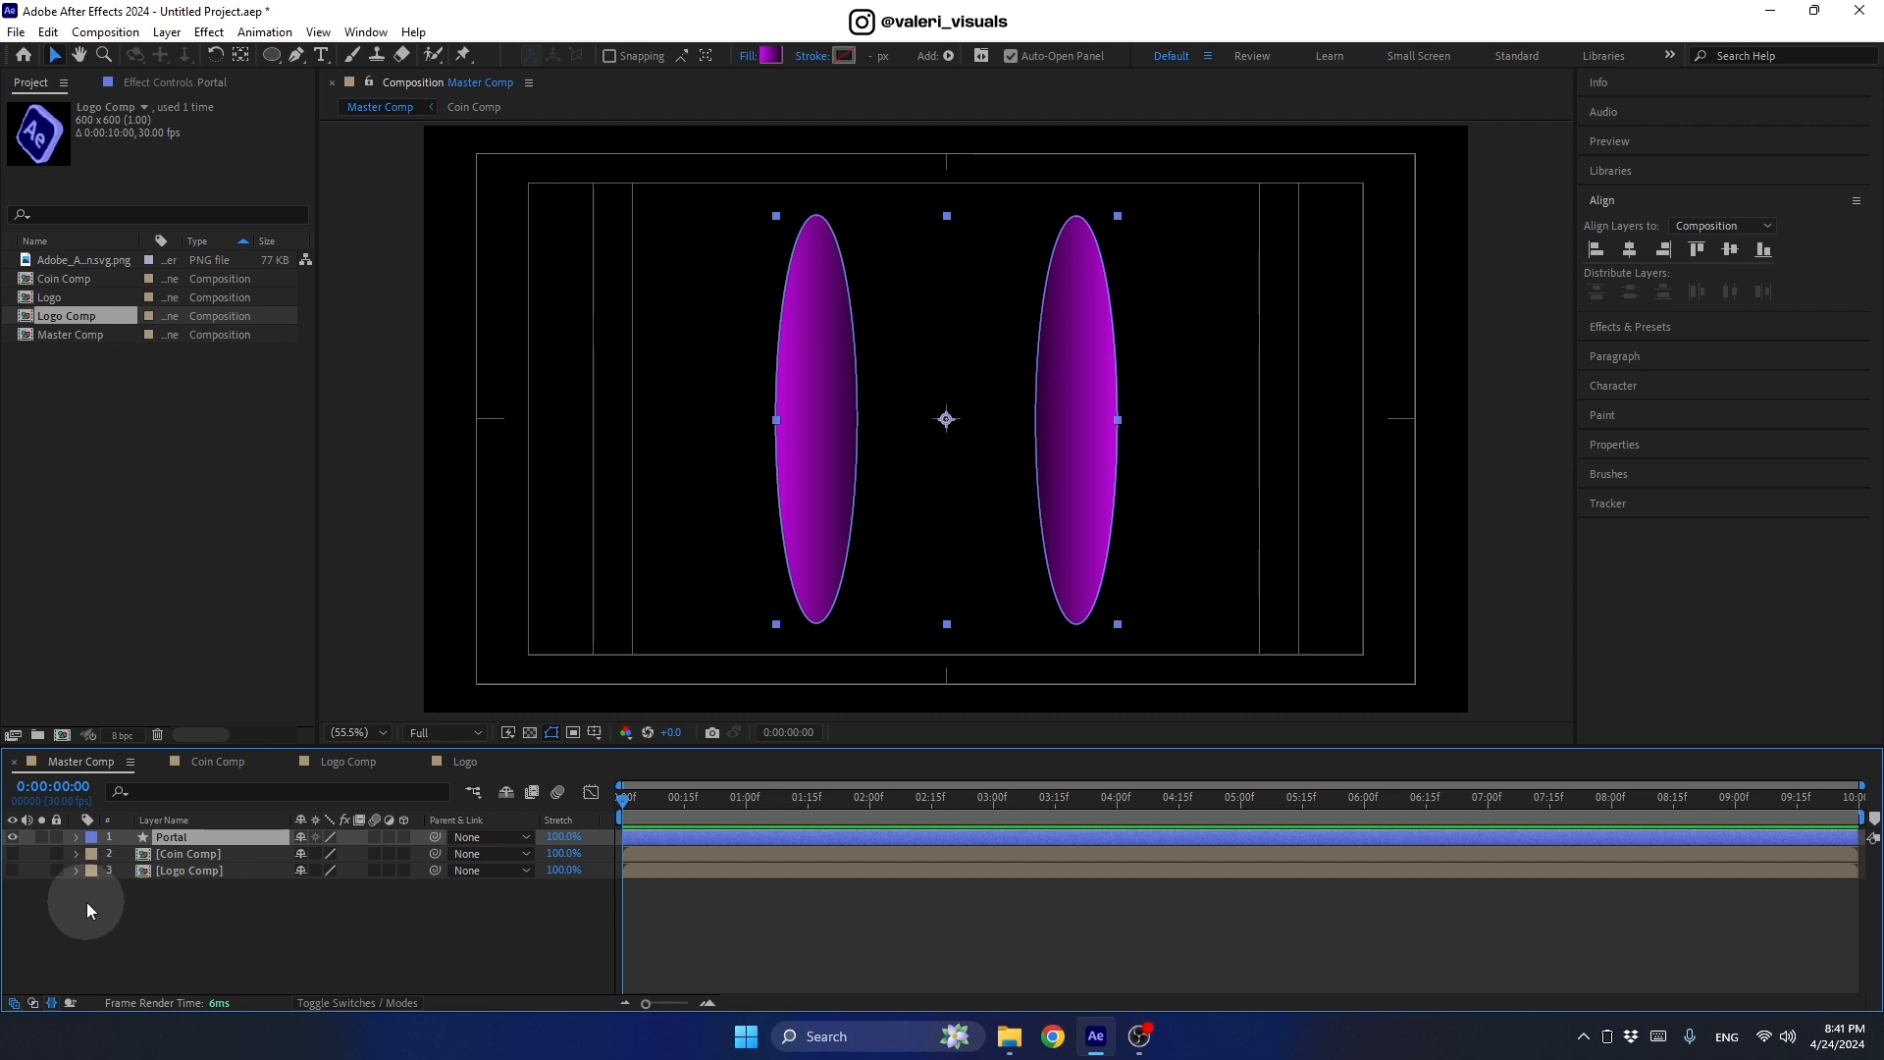
Step: Duplicate the Portal layer and rename the copy Portal Matte
{"action": "left_click", "coordinate": [178, 841]}
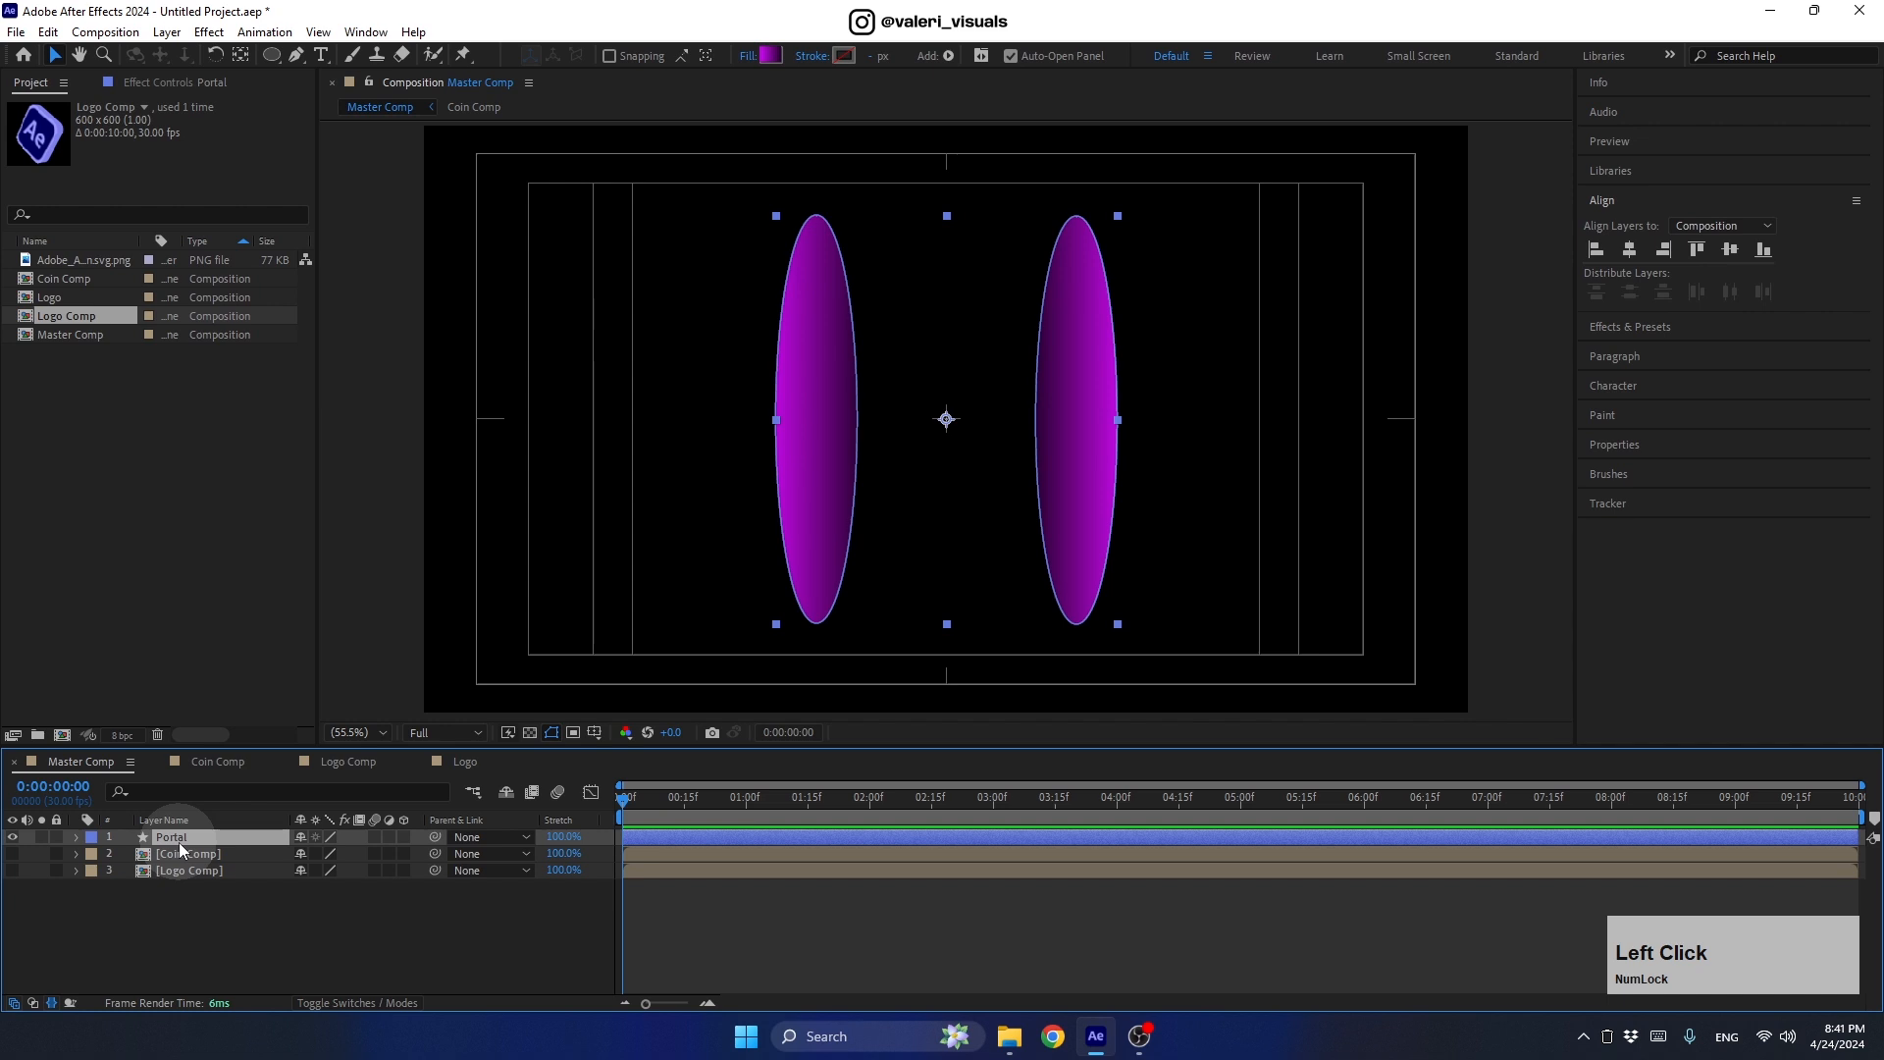
{"action": "key", "text": "ctrl+d"}
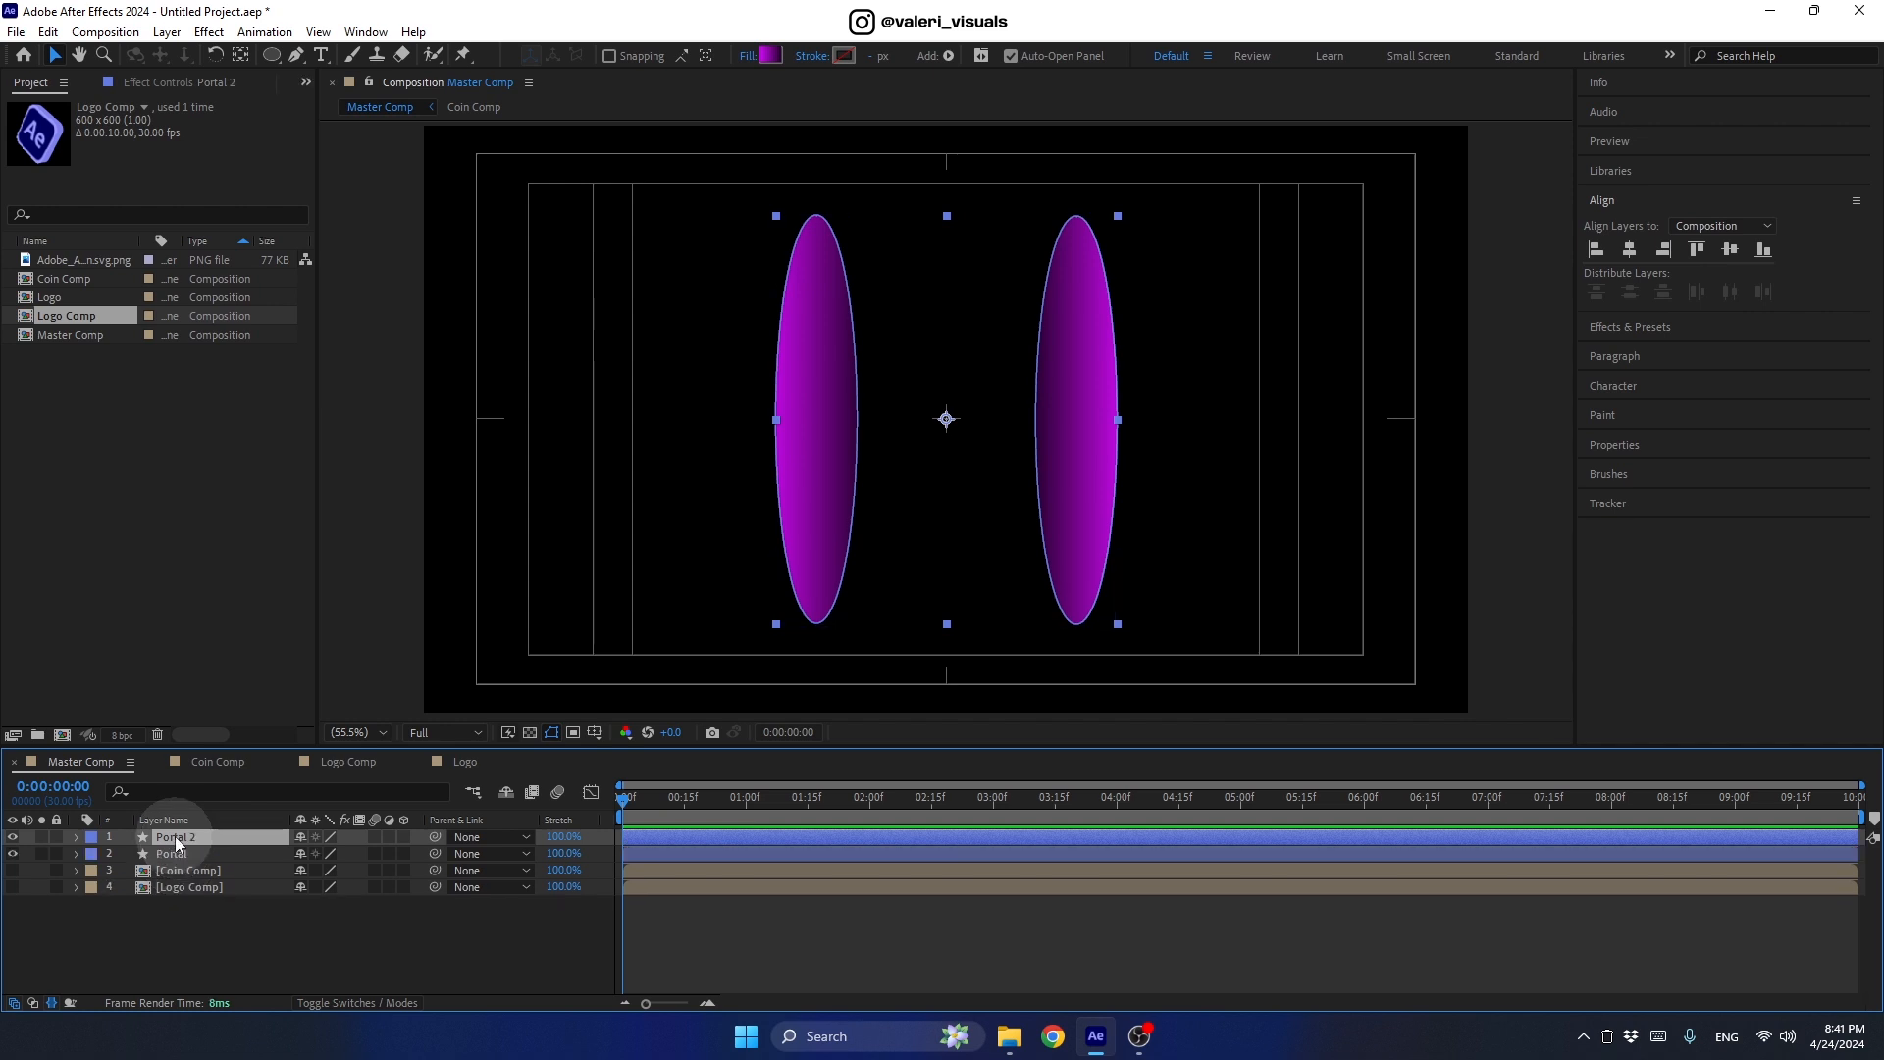
{"action": "key", "text": "Return"}
{"action": "left_click", "coordinate": [206, 838]}
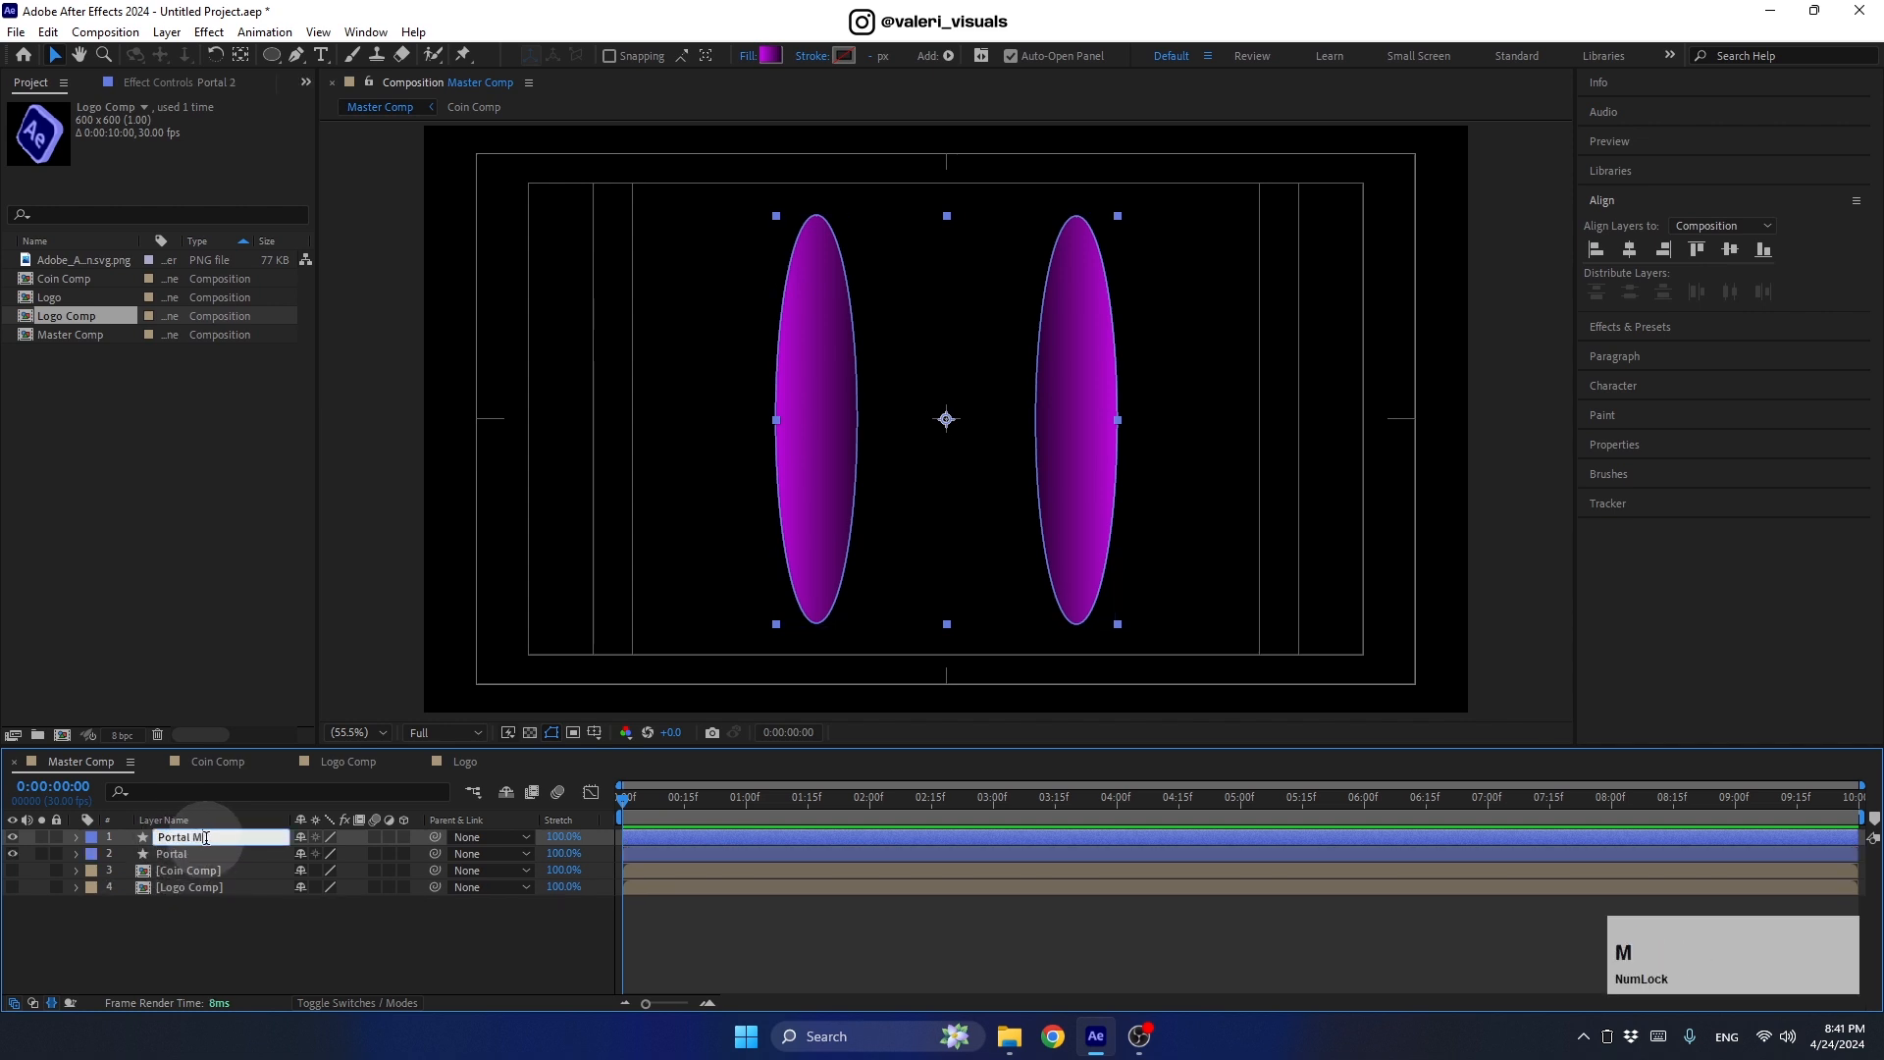
{"action": "key", "text": "Return"}
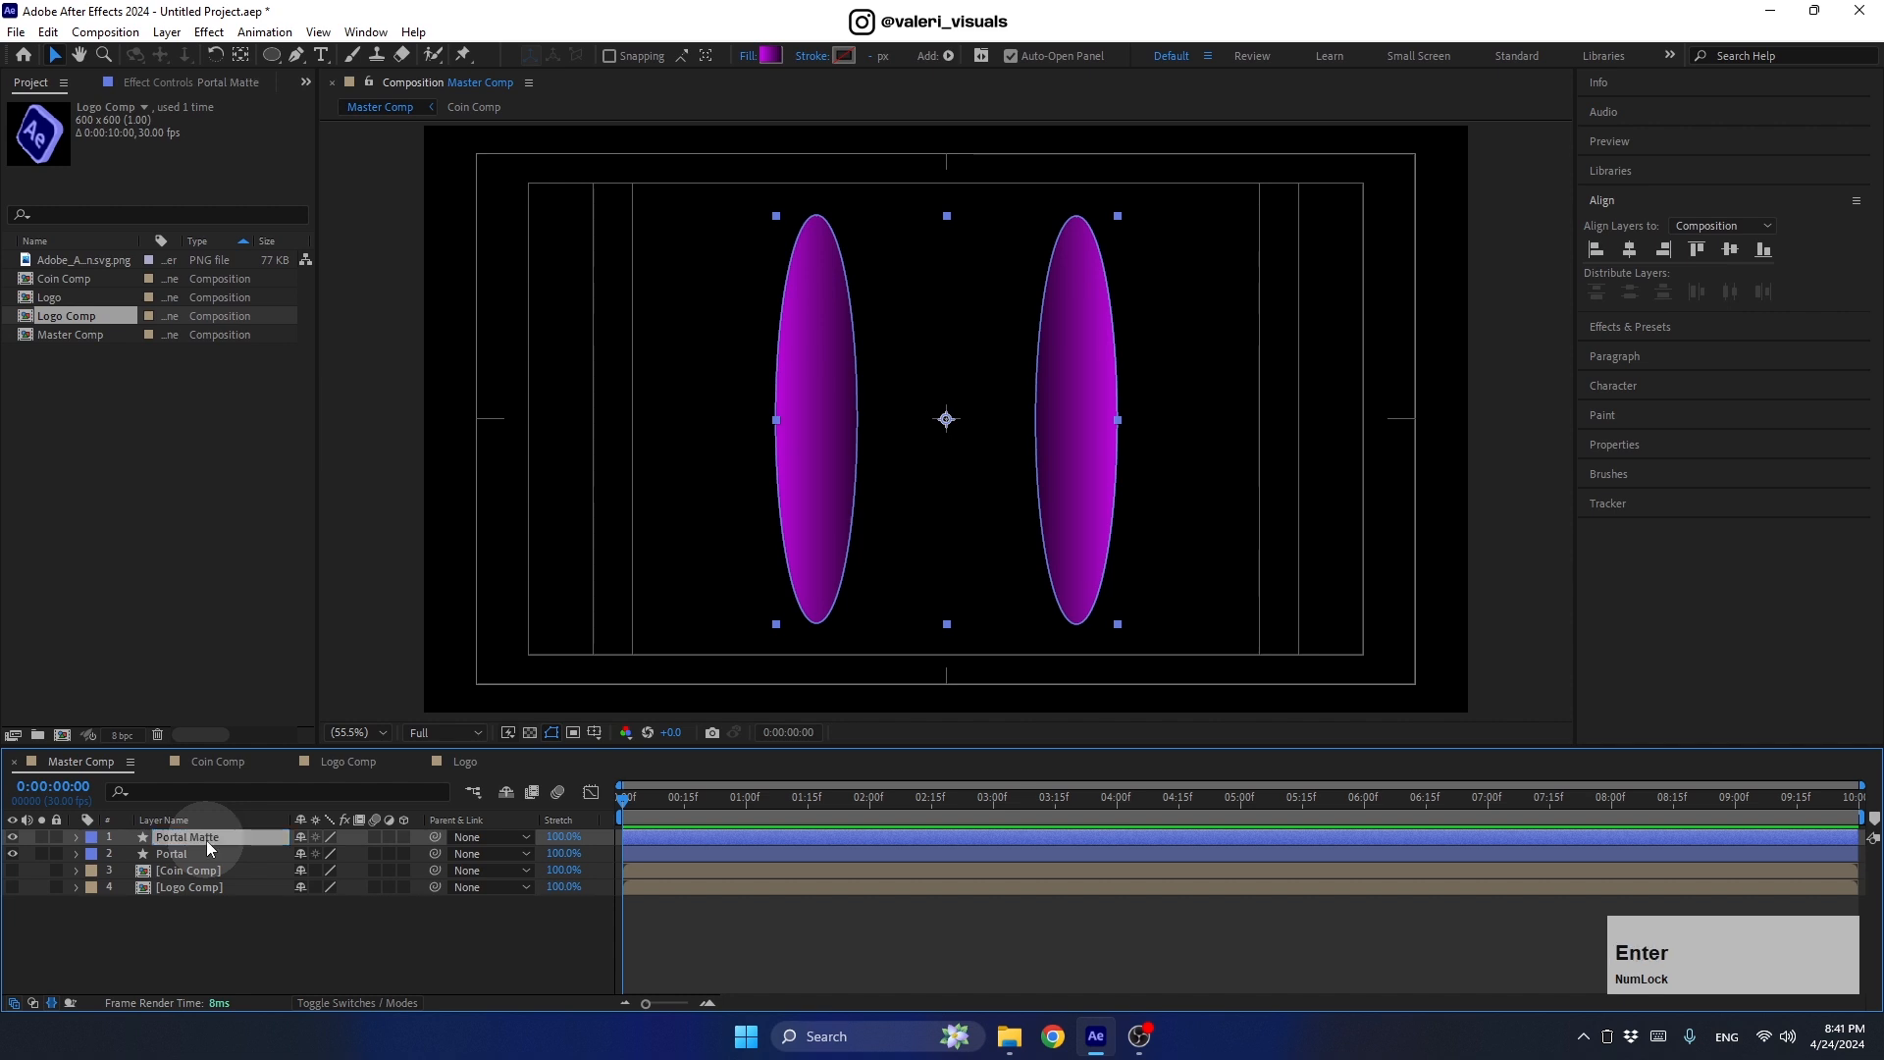
Step: Delete the right-hand ellipse, Ellipse 2, from the Portal Matte layer's contents
{"action": "left_click", "coordinate": [77, 837]}
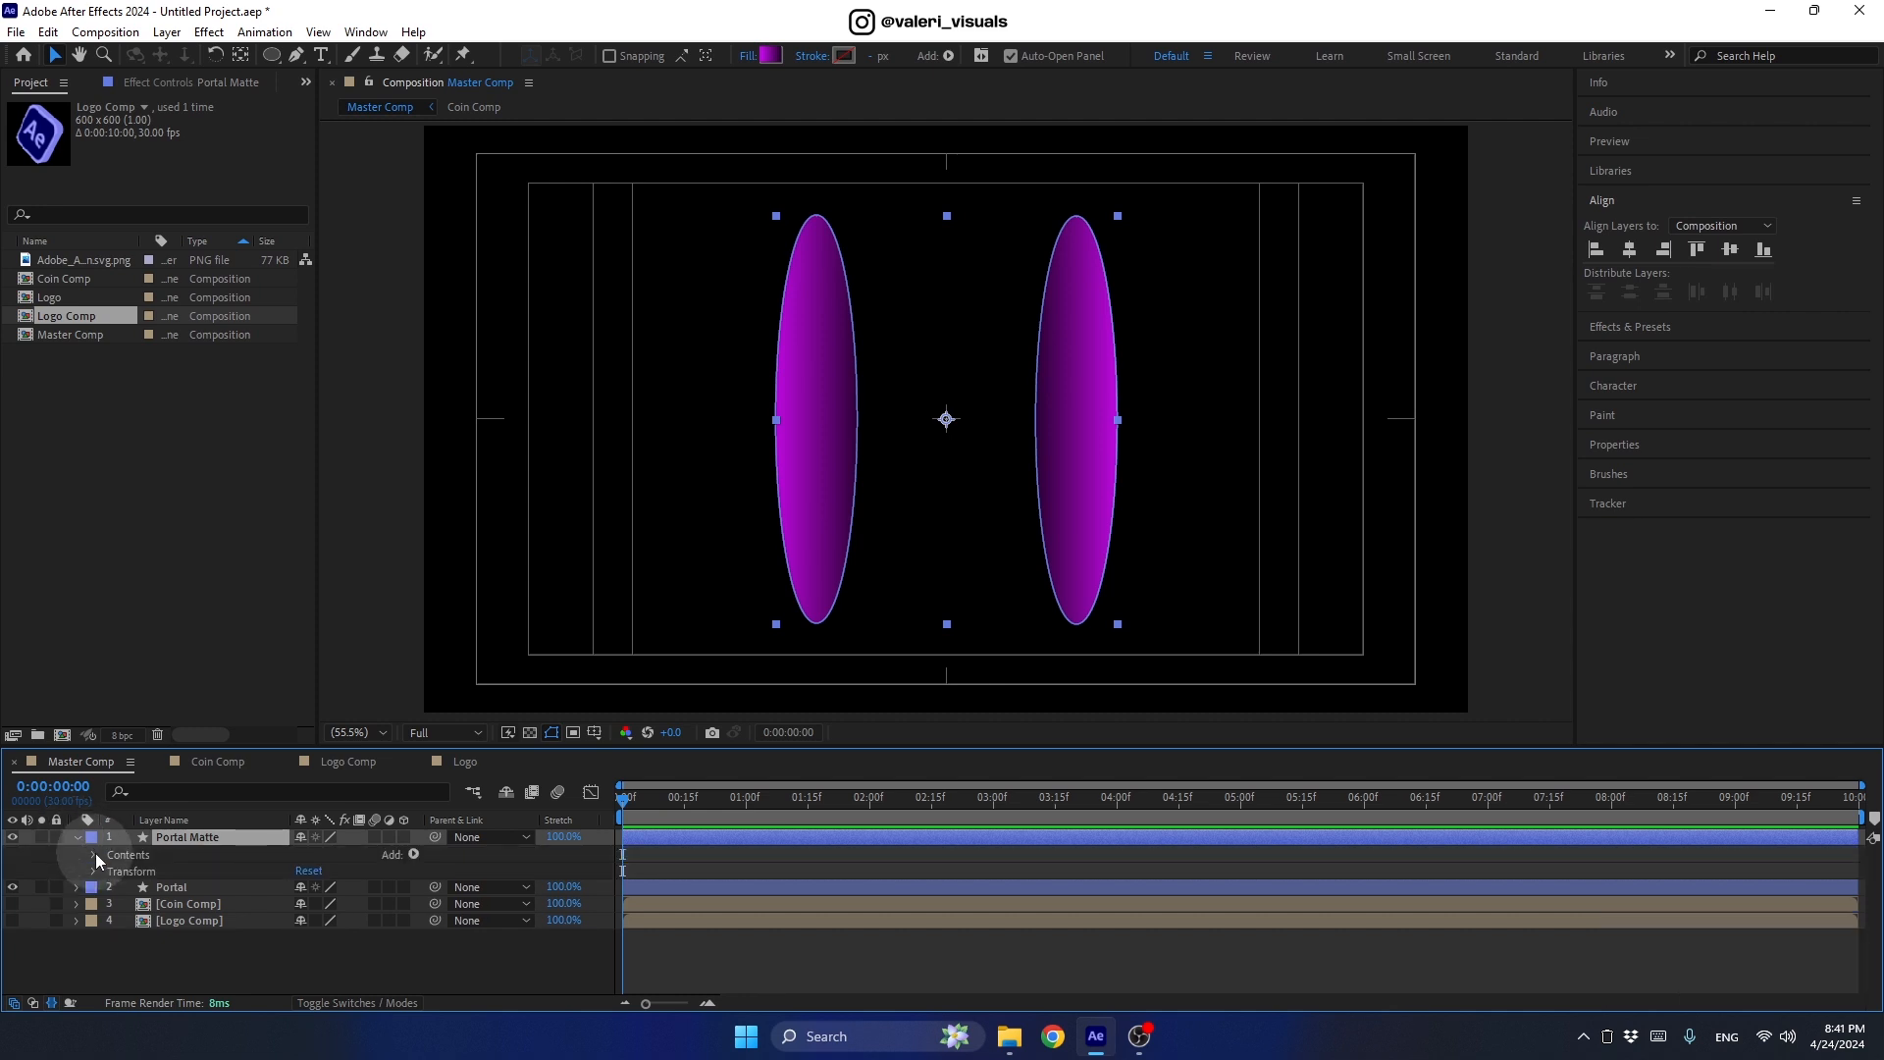
{"action": "left_click", "coordinate": [94, 854]}
{"action": "left_click", "coordinate": [154, 872]}
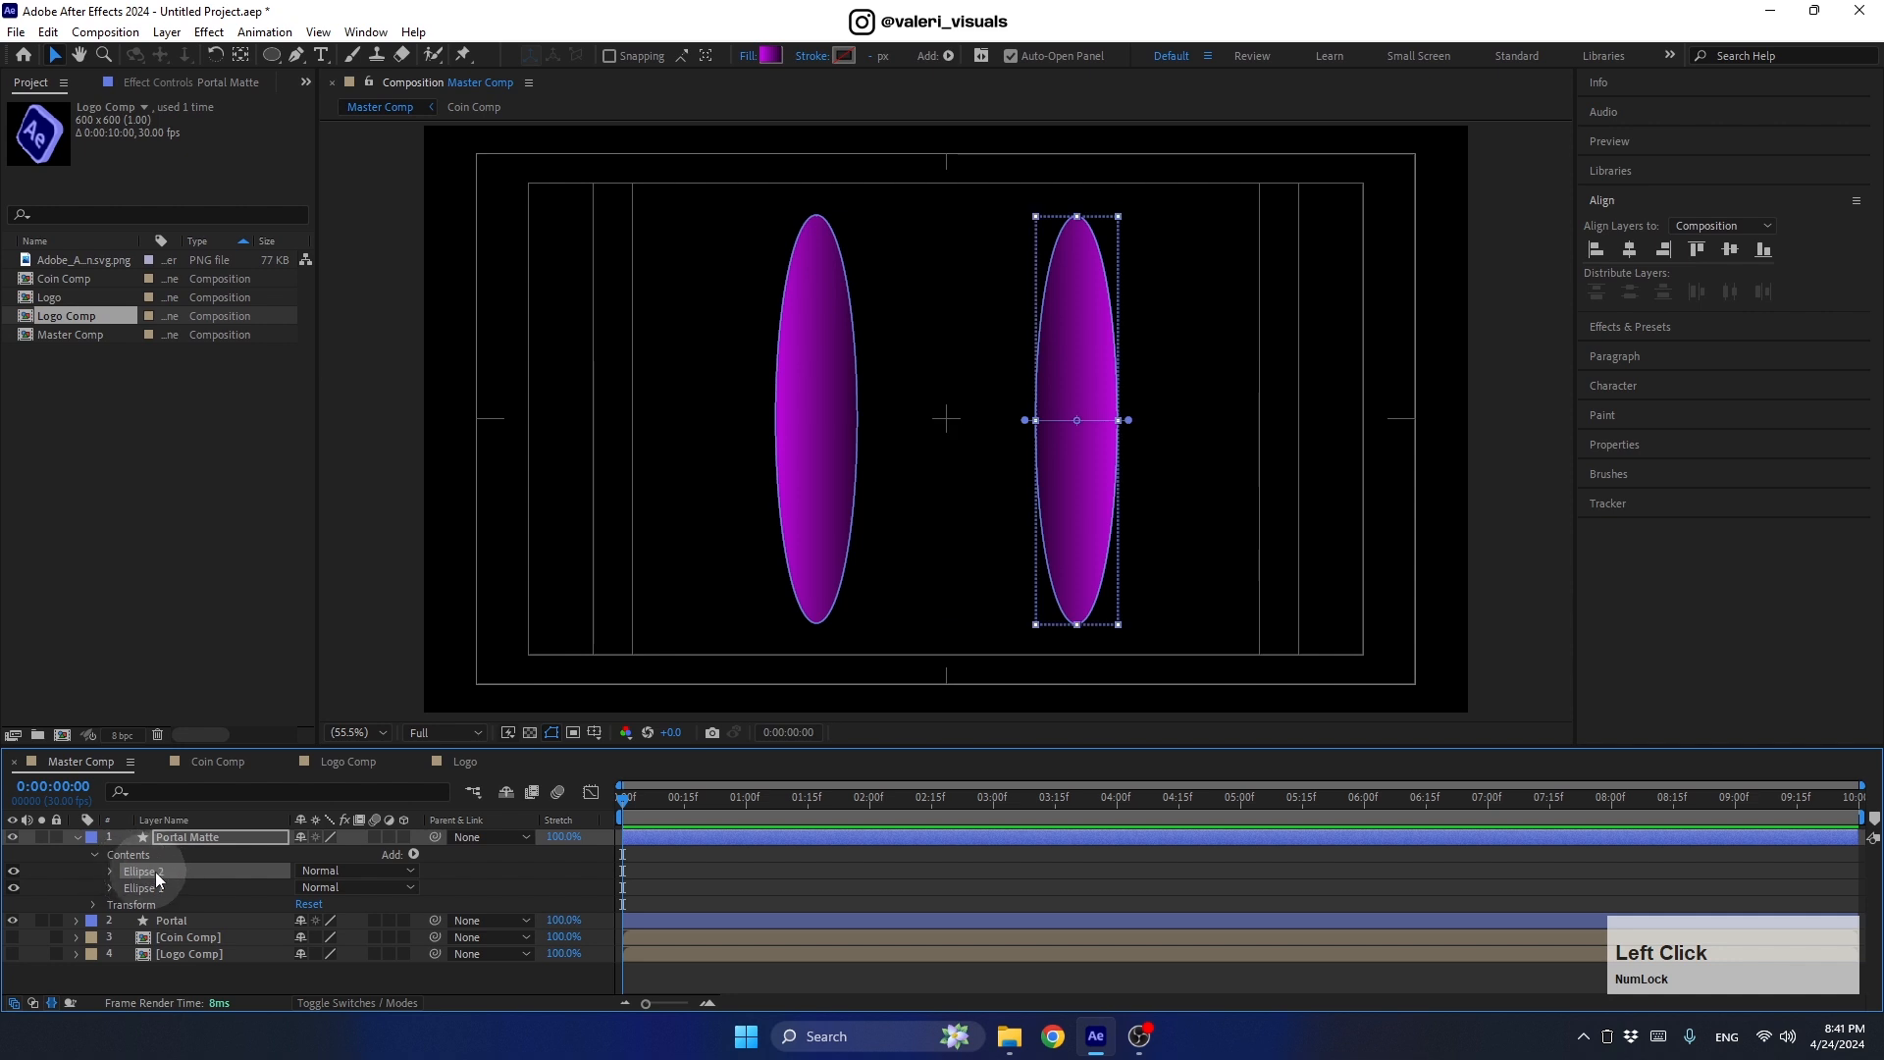
{"action": "key", "text": "Delete"}
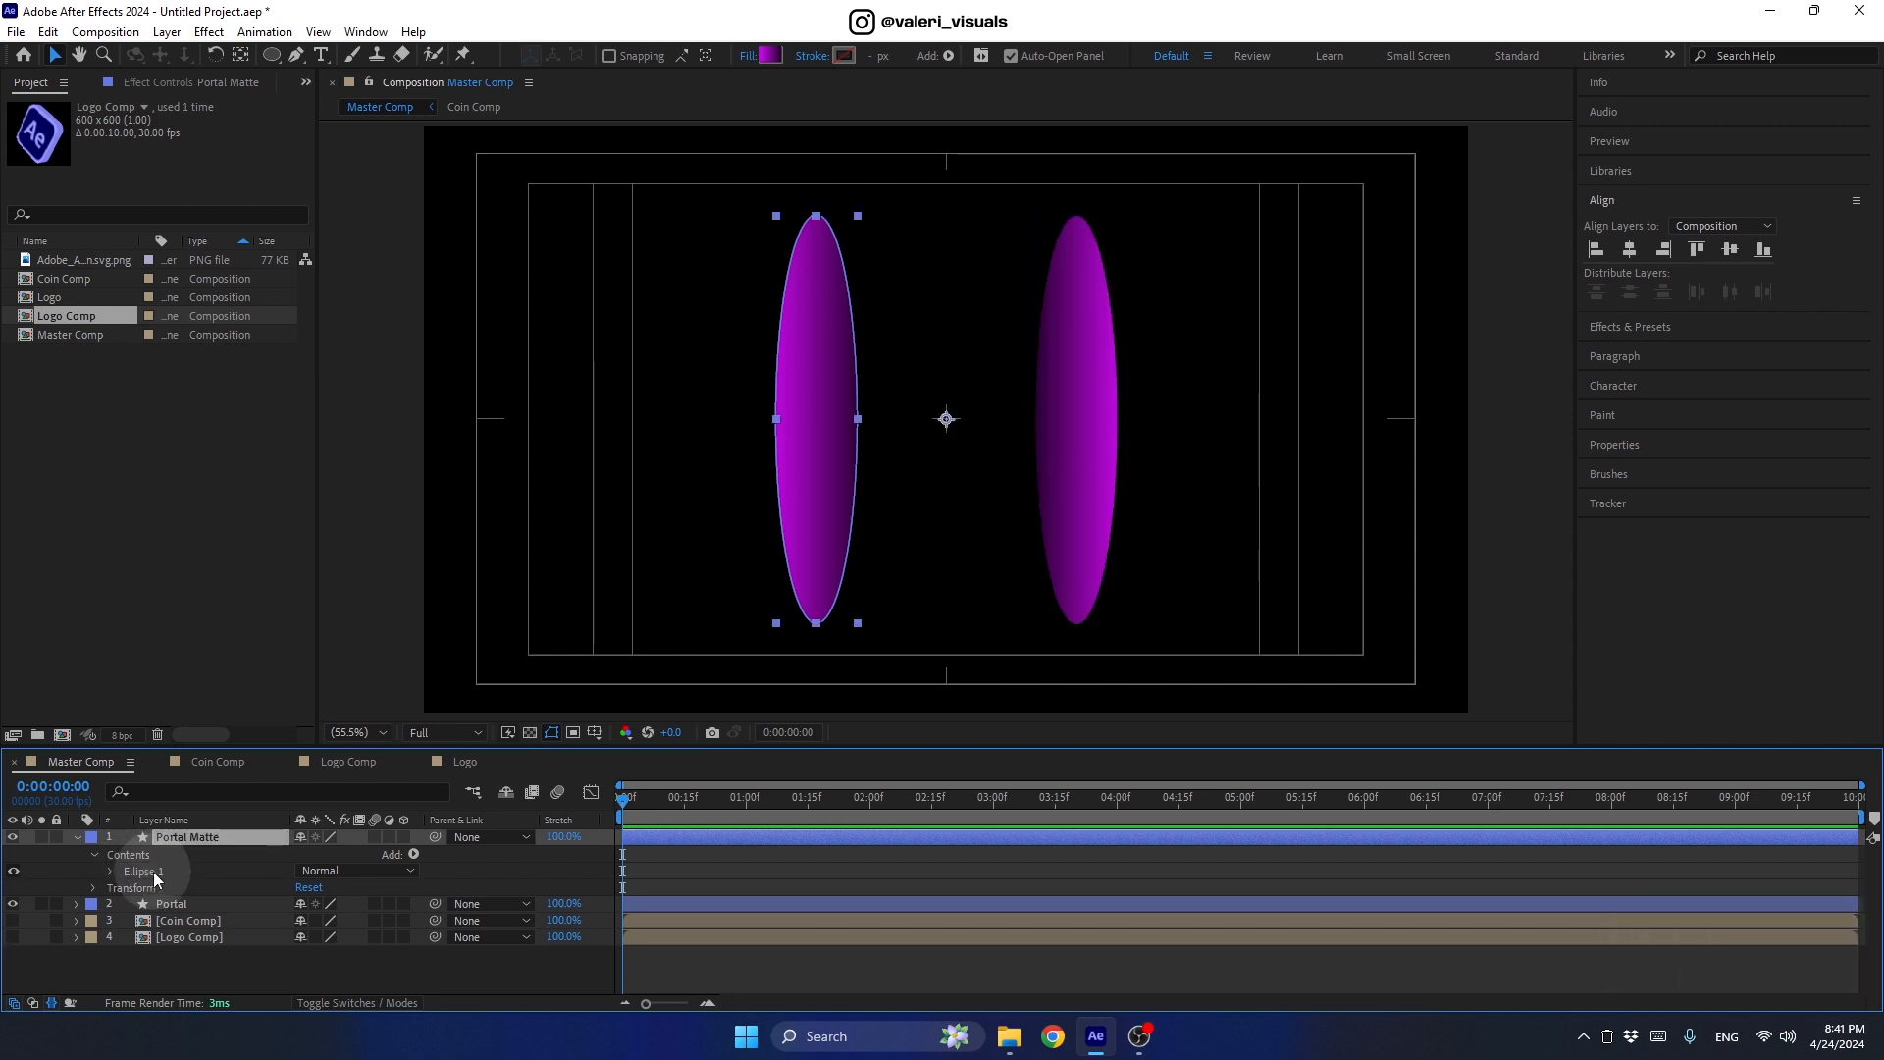
Step: Convert the Ellipse 1 path in the Portal Matte layer to a Bezier path
{"action": "left_click", "coordinate": [153, 871]}
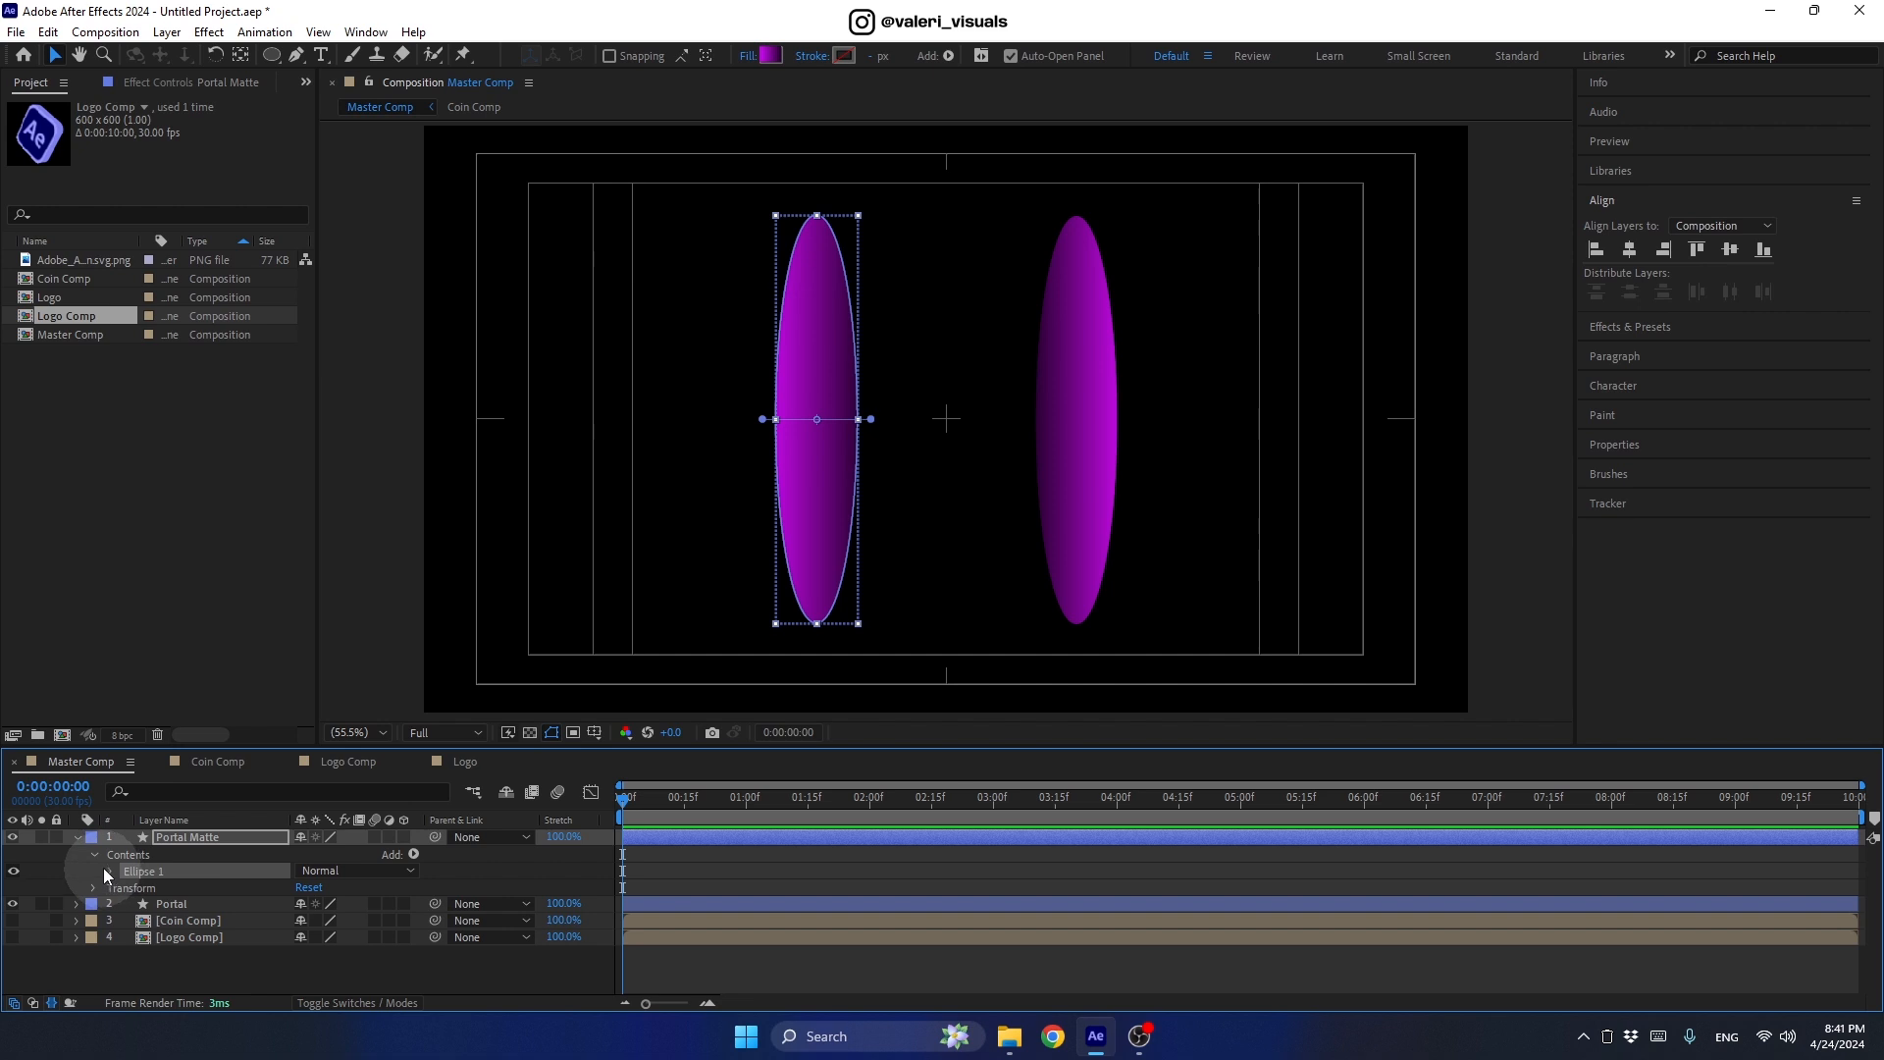
{"action": "left_click", "coordinate": [296, 55]}
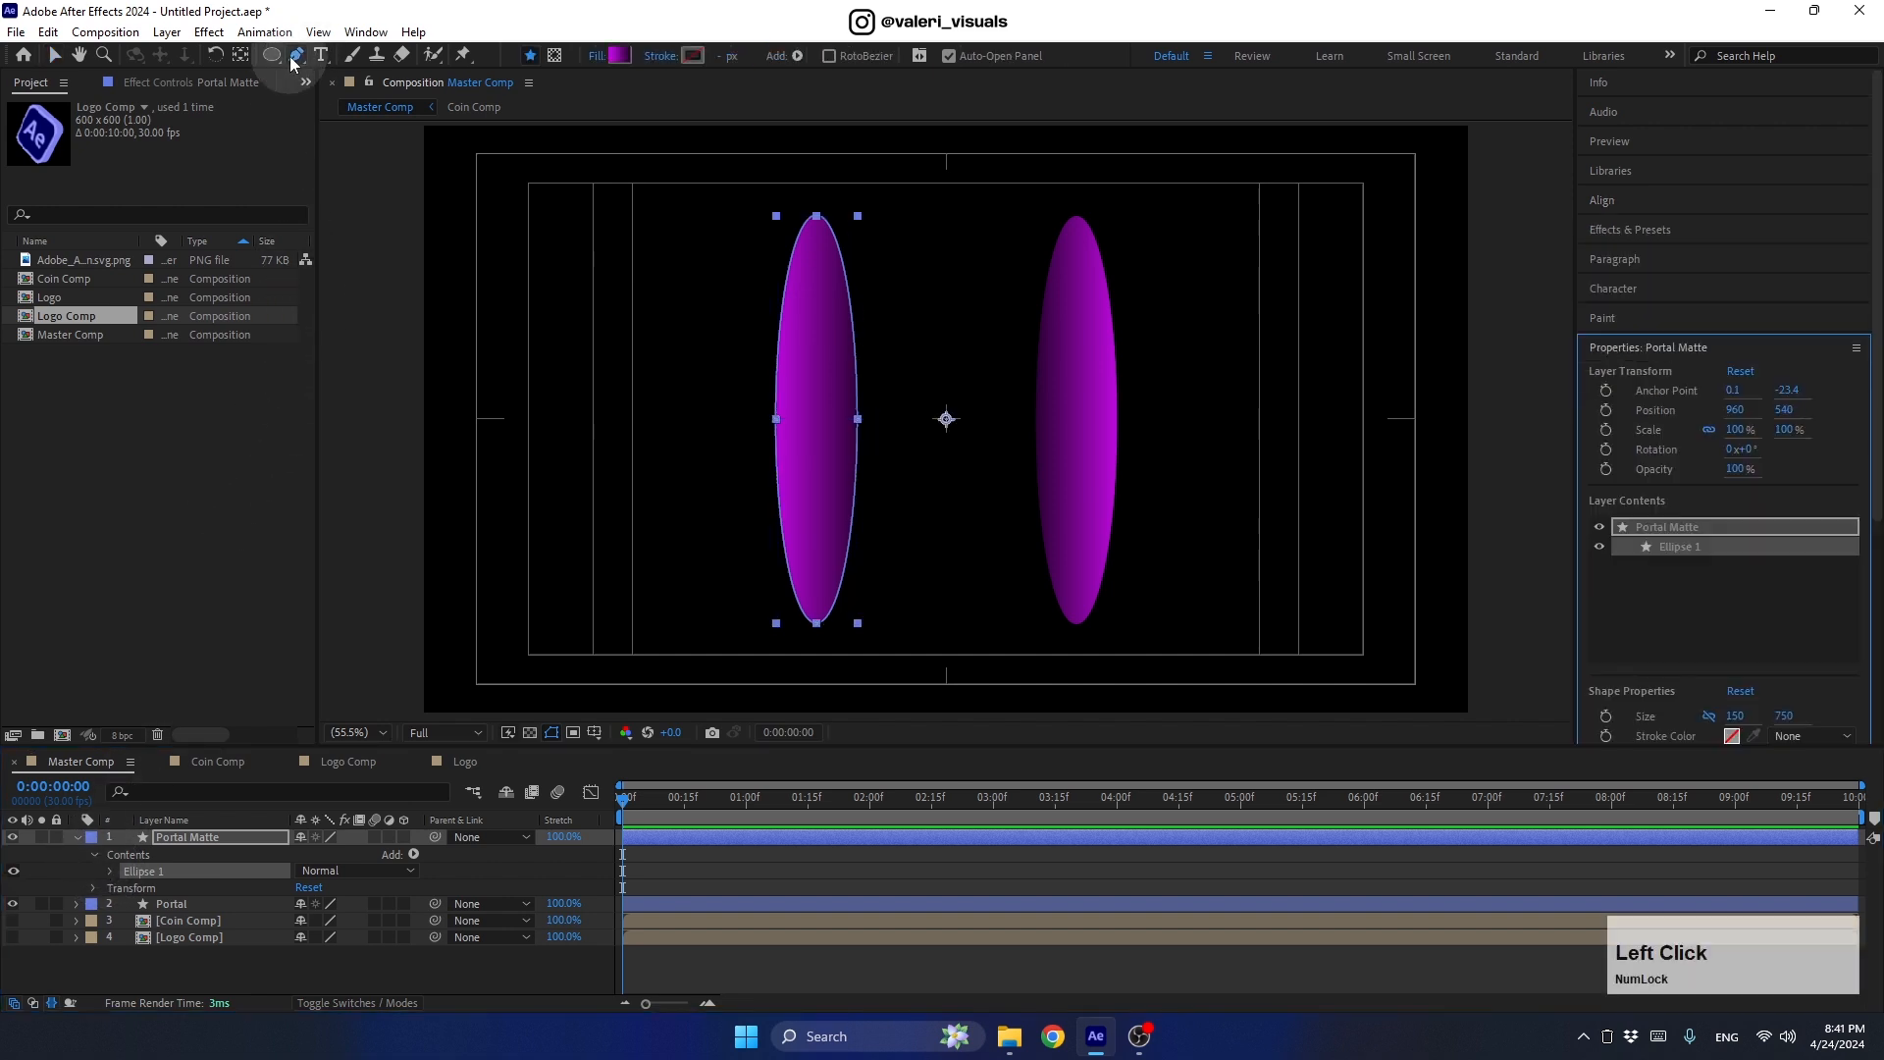
{"action": "scroll", "coordinate": [812, 210], "scroll_direction": "up", "scroll_amount": 2}
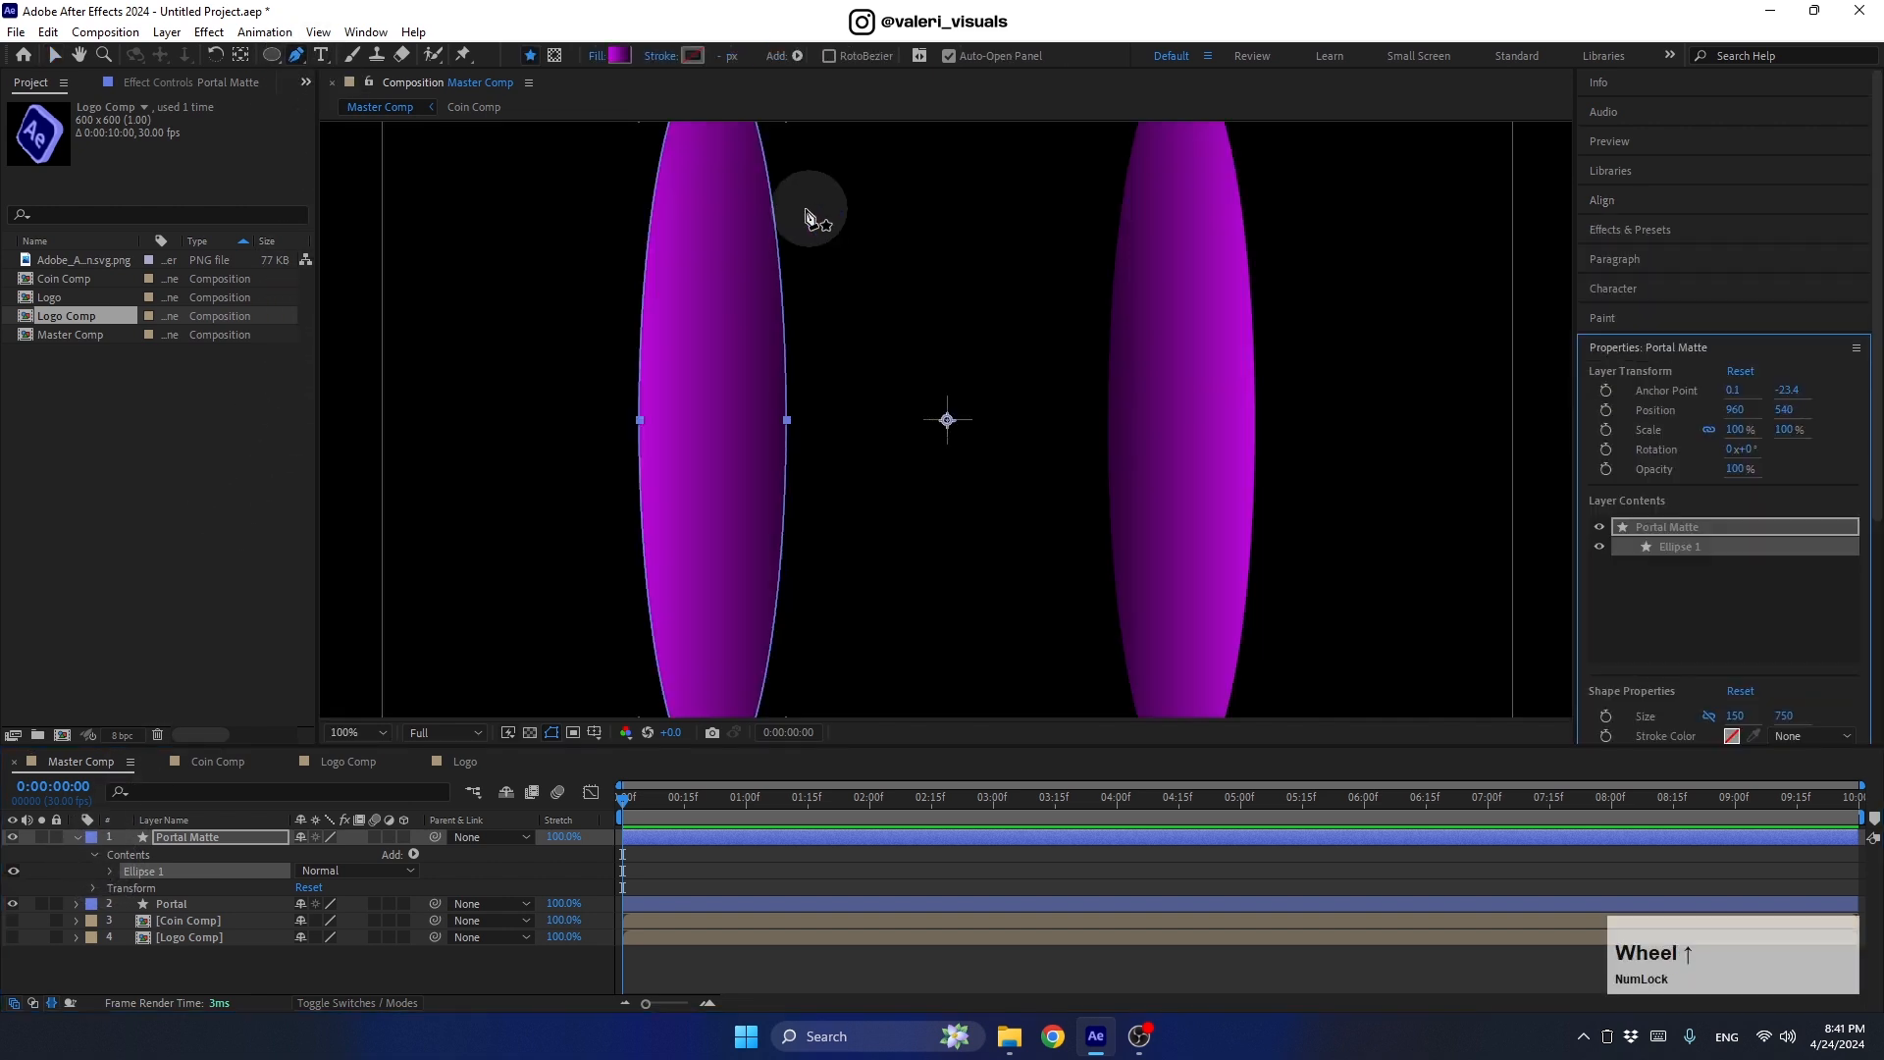
{"action": "left_click", "coordinate": [717, 200]}
{"action": "left_click_drag", "start_coordinate": [716, 197], "coordinate": [712, 395]}
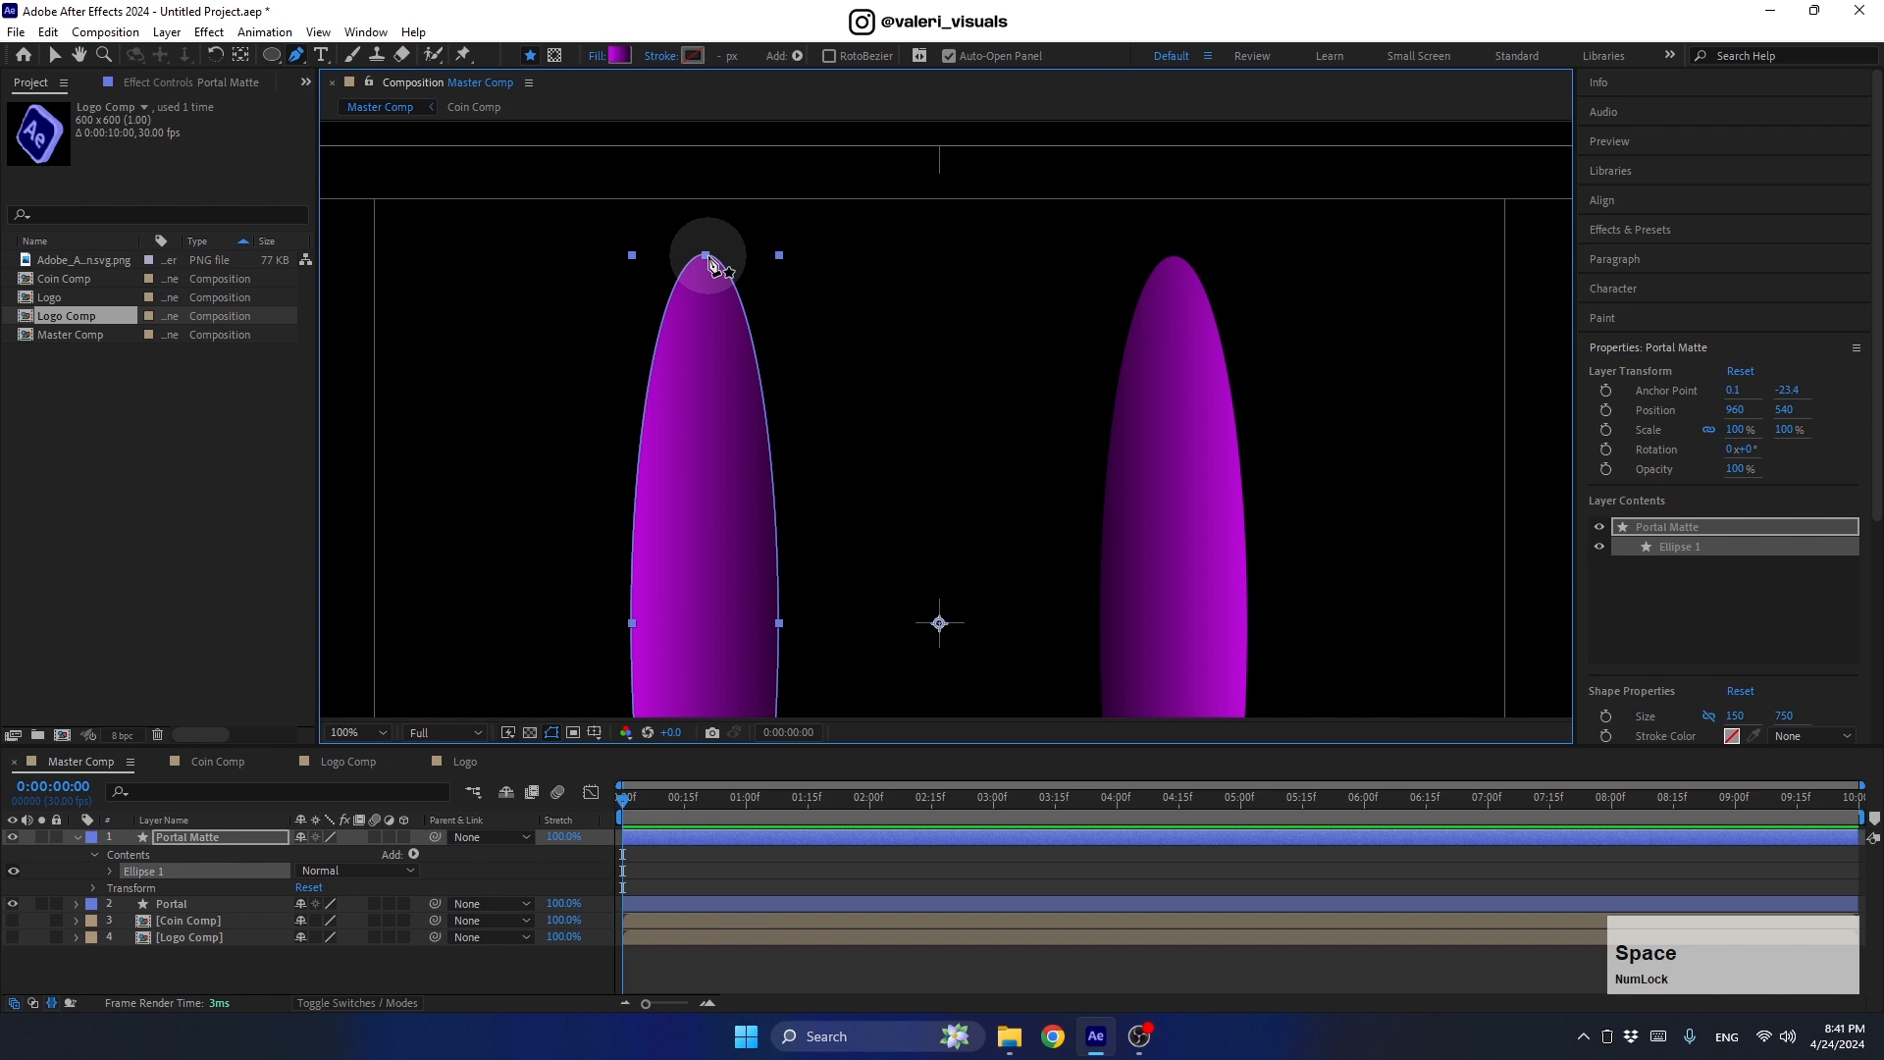
{"action": "left_click", "coordinate": [110, 870]}
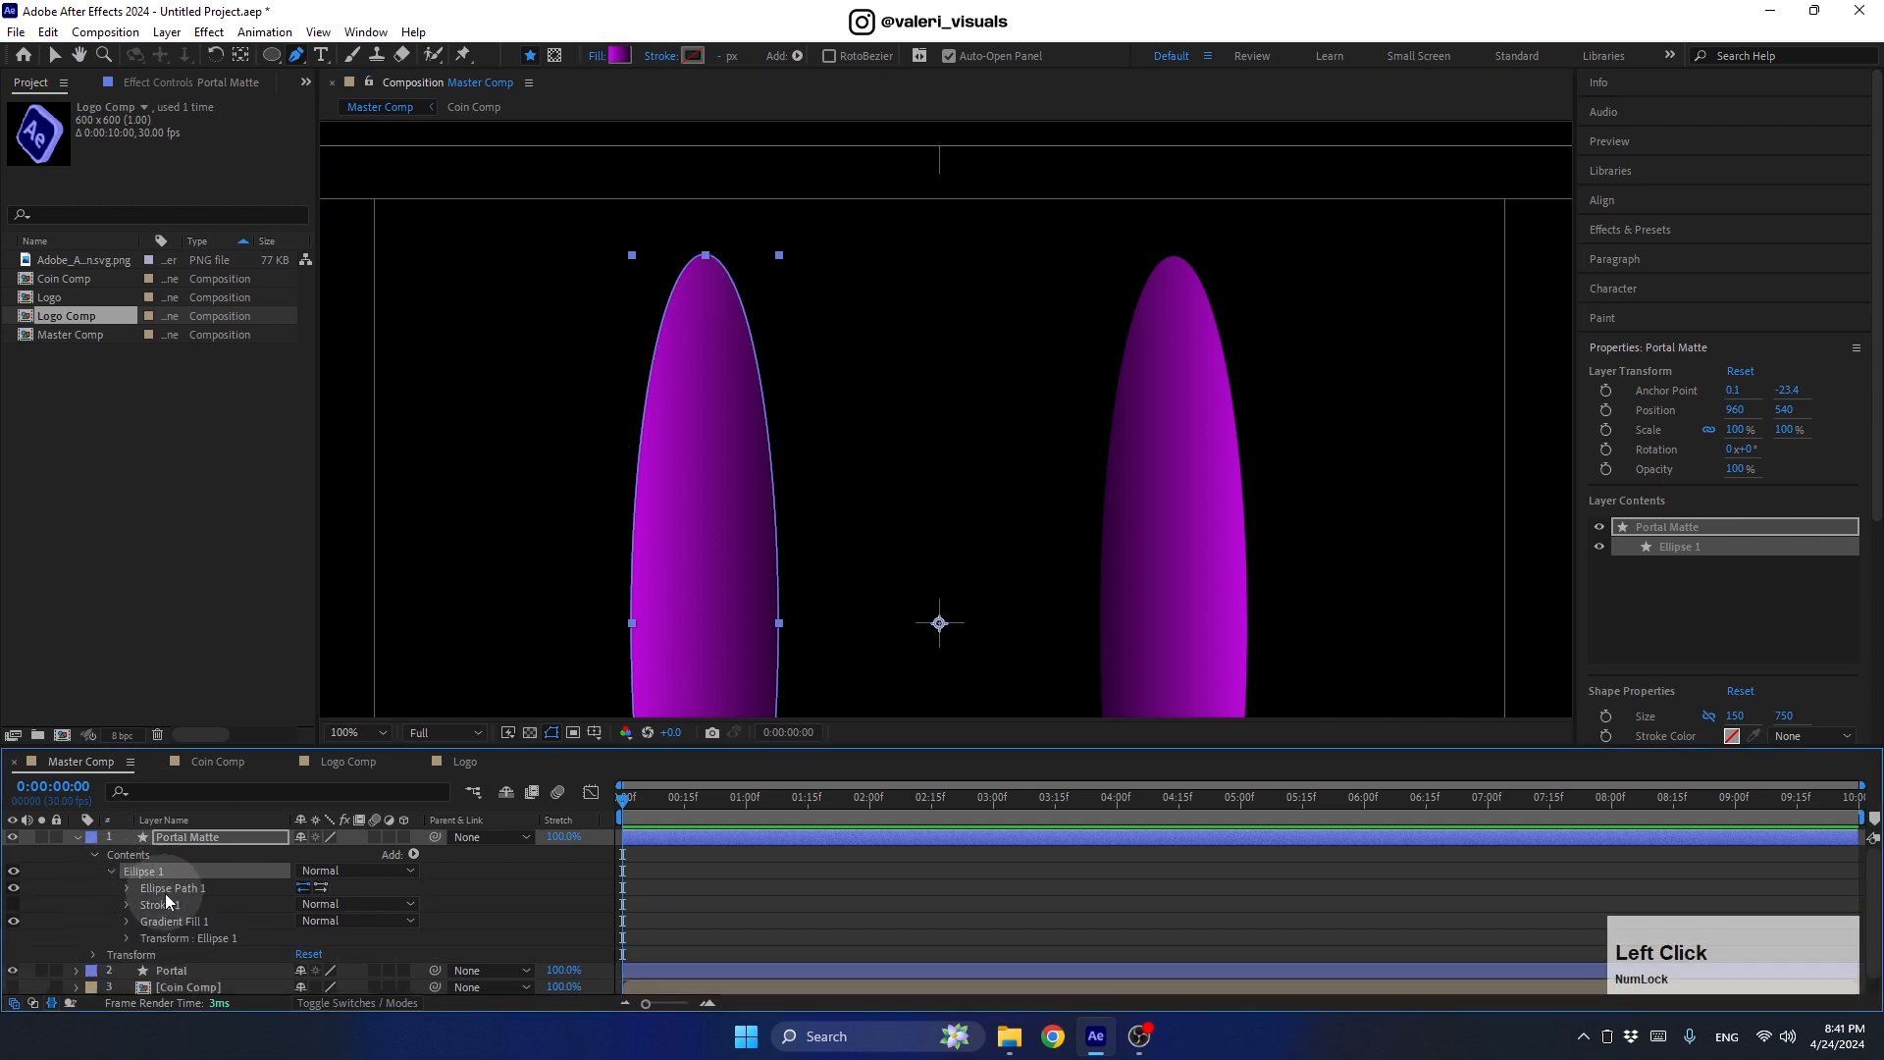
{"action": "left_click", "coordinate": [165, 891]}
{"action": "right_click", "coordinate": [190, 886]}
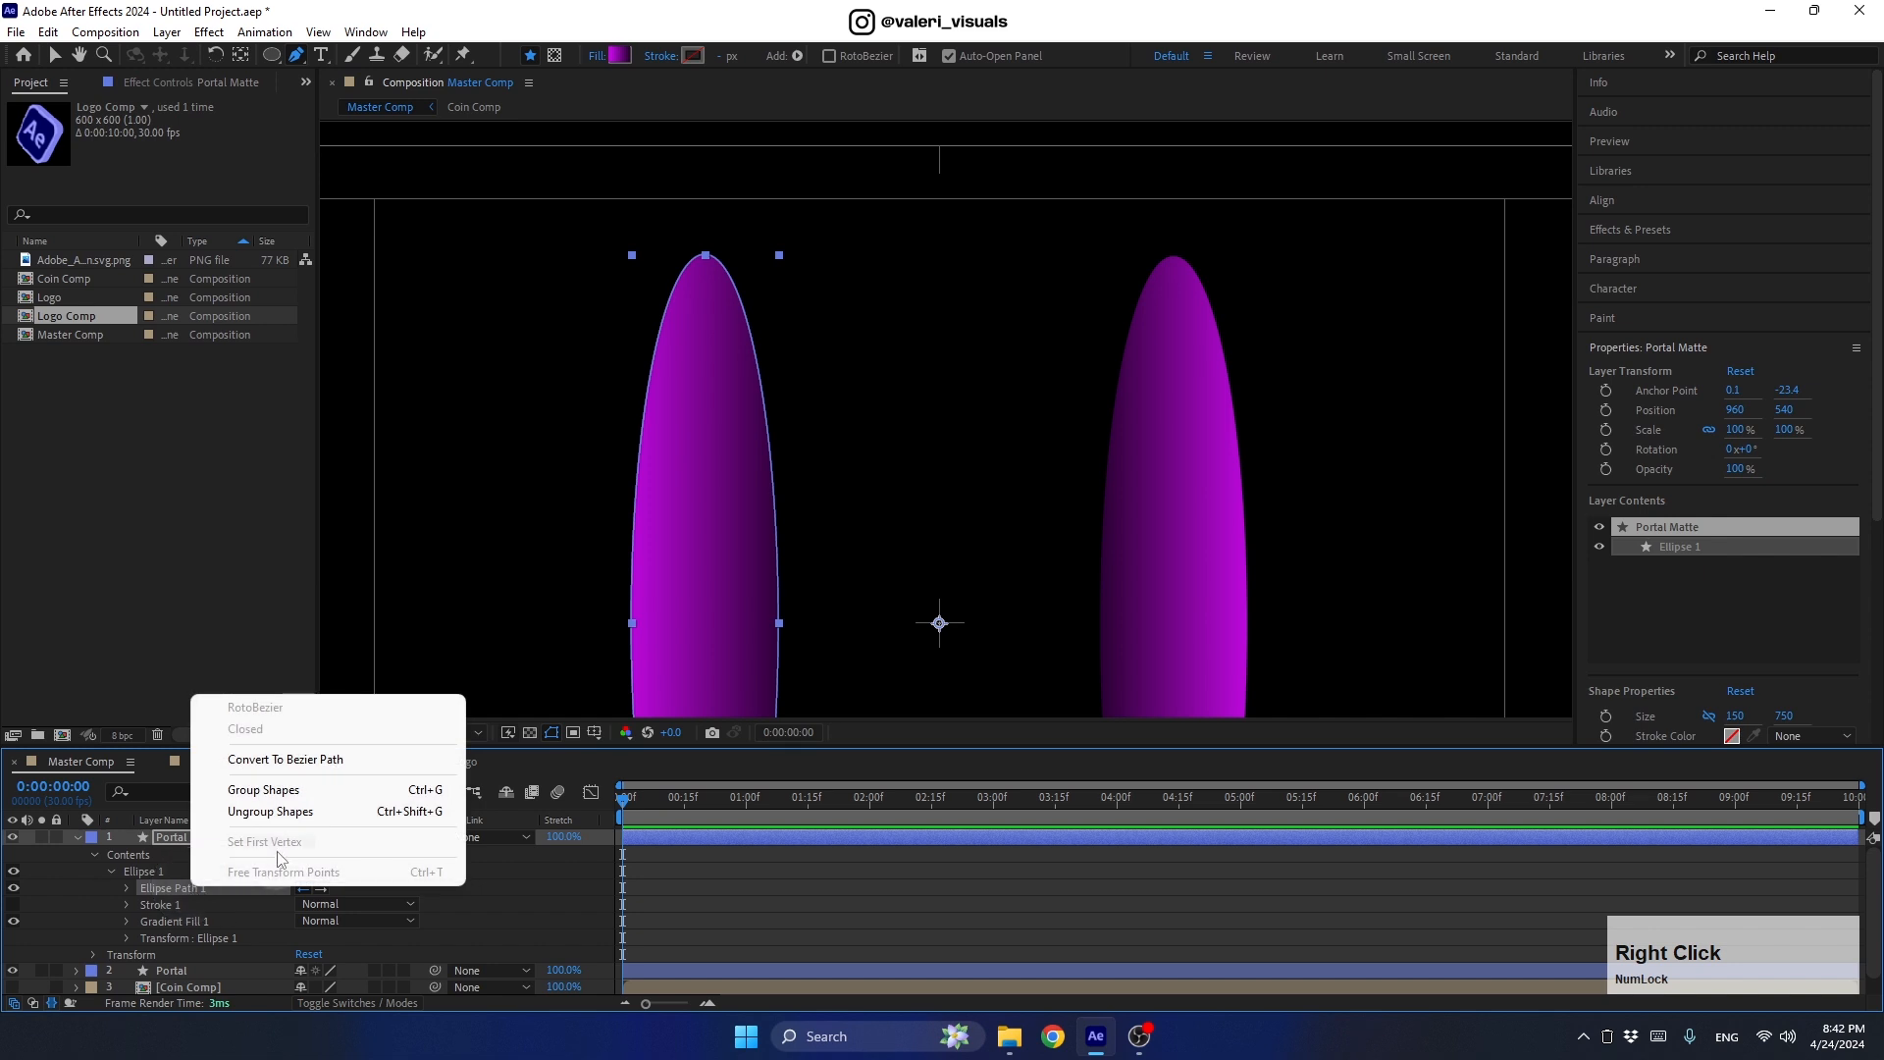
{"action": "left_click", "coordinate": [267, 761]}
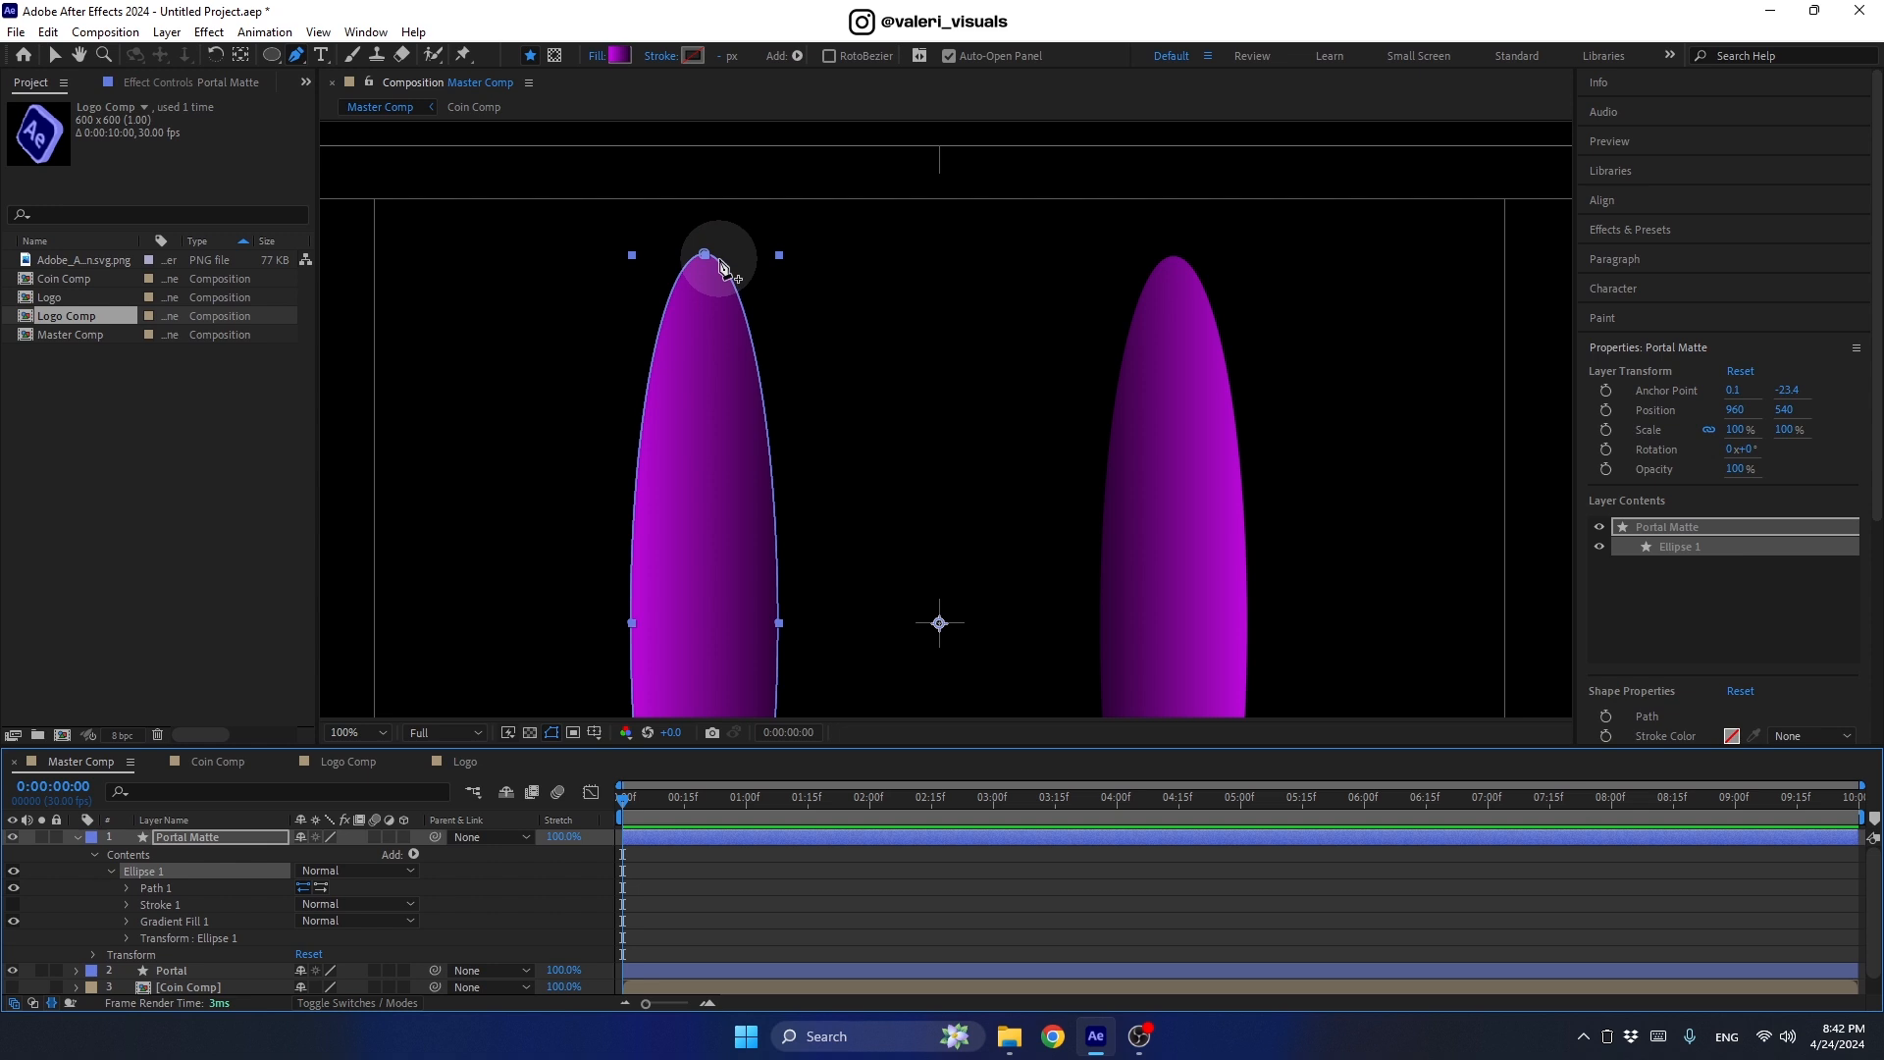
Step: Add vertices with the Pen tool just to either side of the Portal Matte ellipse's top and bottom points
{"action": "left_click_drag", "start_coordinate": [720, 261], "coordinate": [693, 265]}
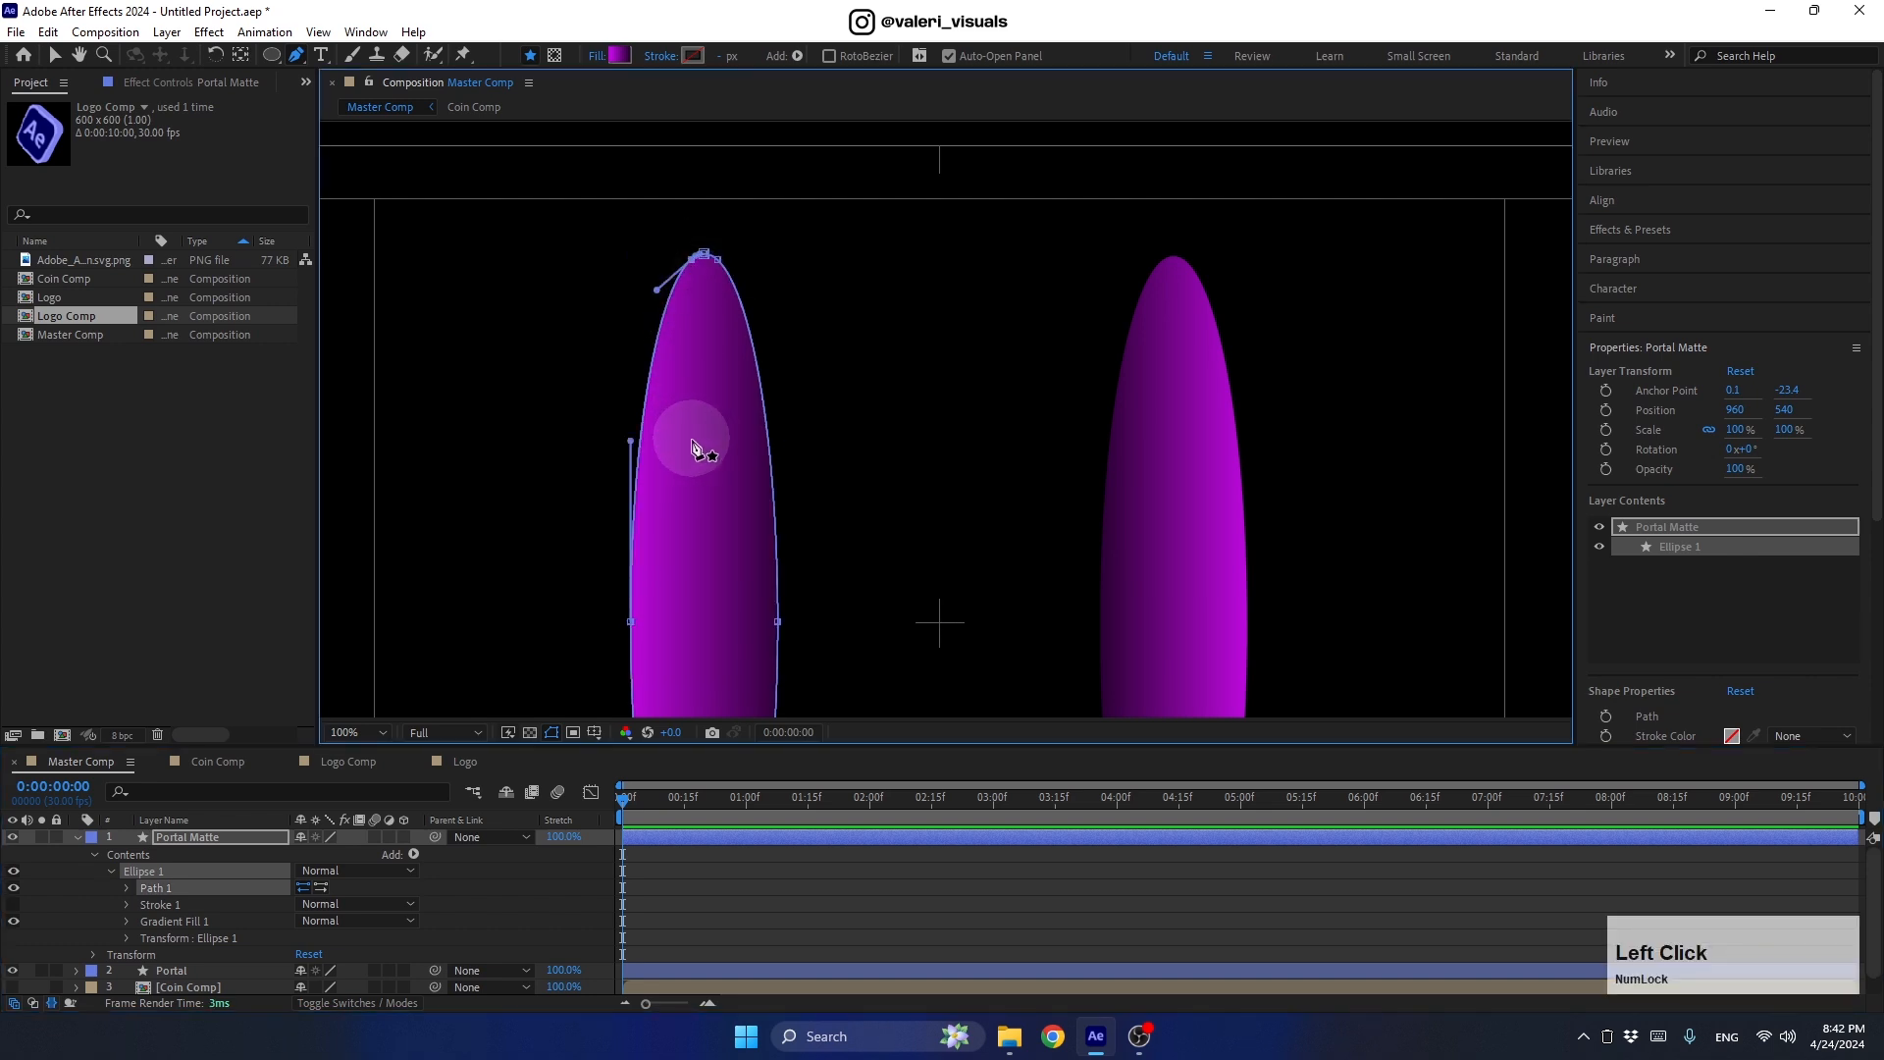
{"action": "key", "text": "space"}
{"action": "left_click_drag", "start_coordinate": [632, 715], "coordinate": [648, 511]}
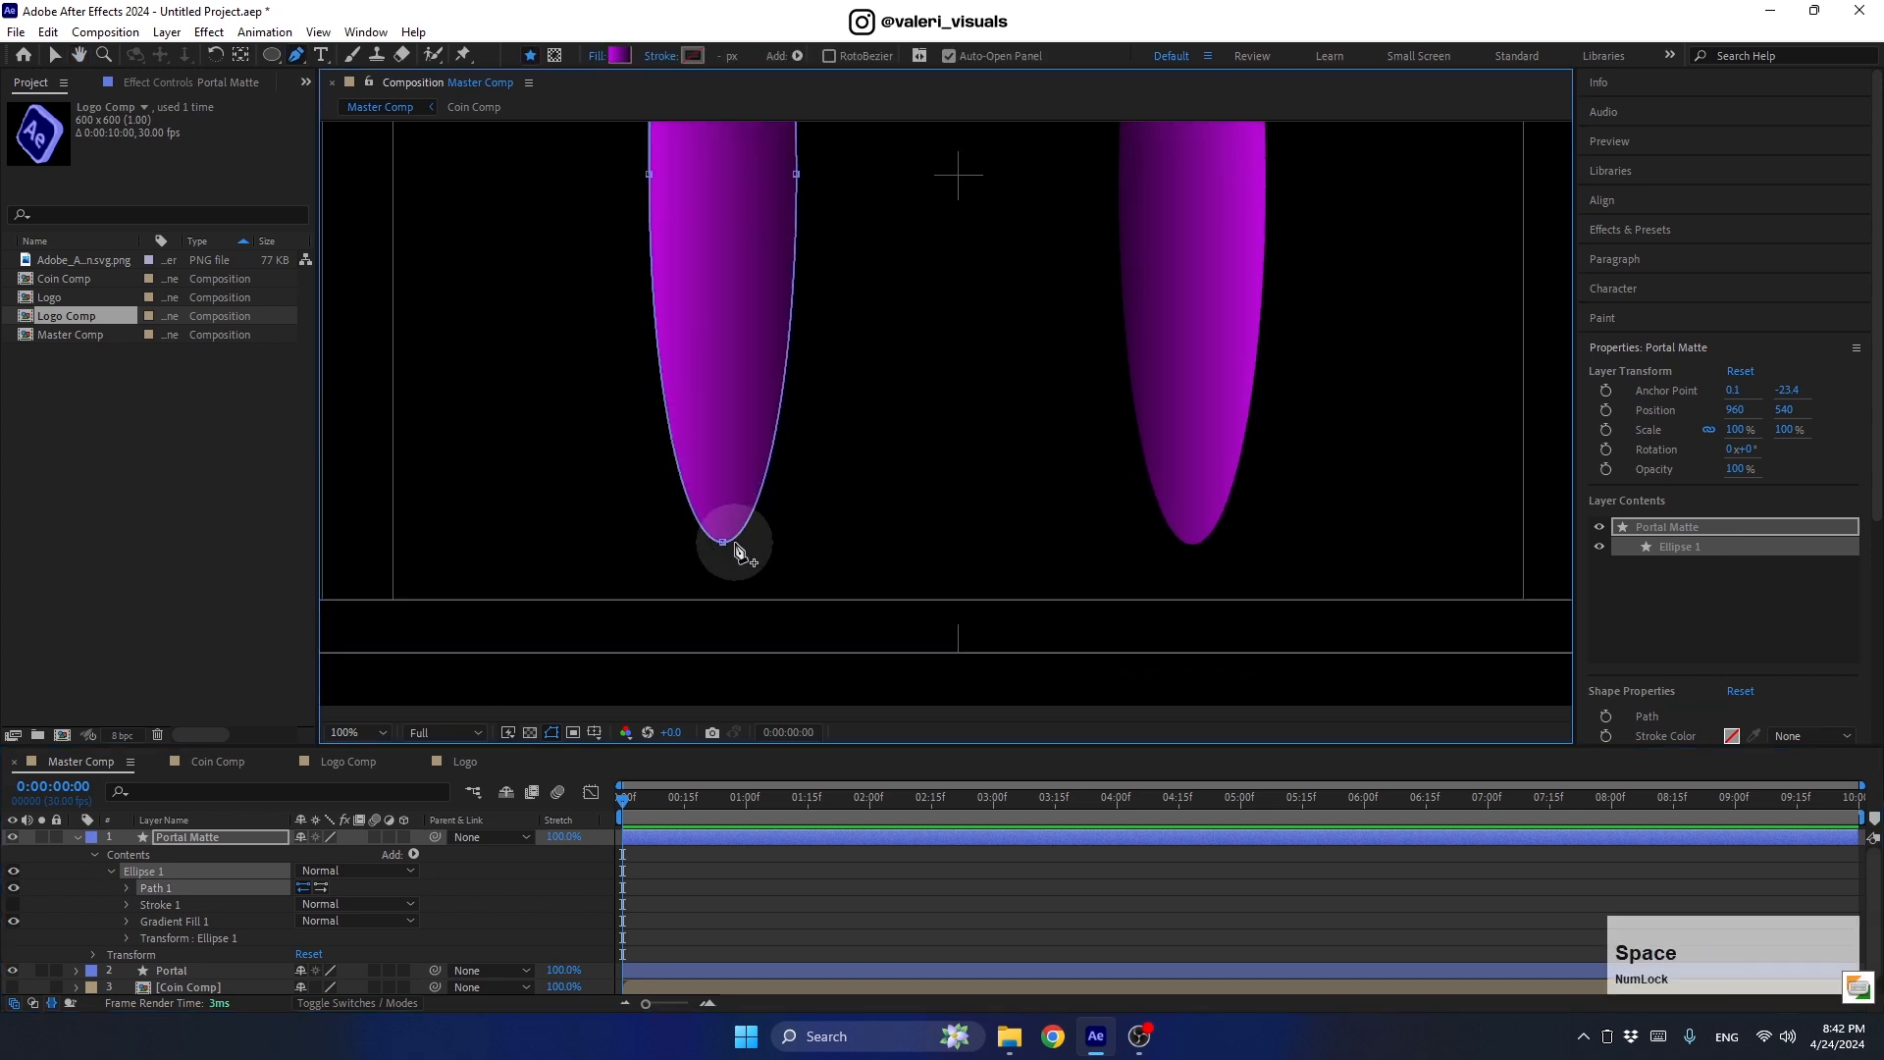
{"action": "left_click_drag", "start_coordinate": [739, 550], "coordinate": [715, 555]}
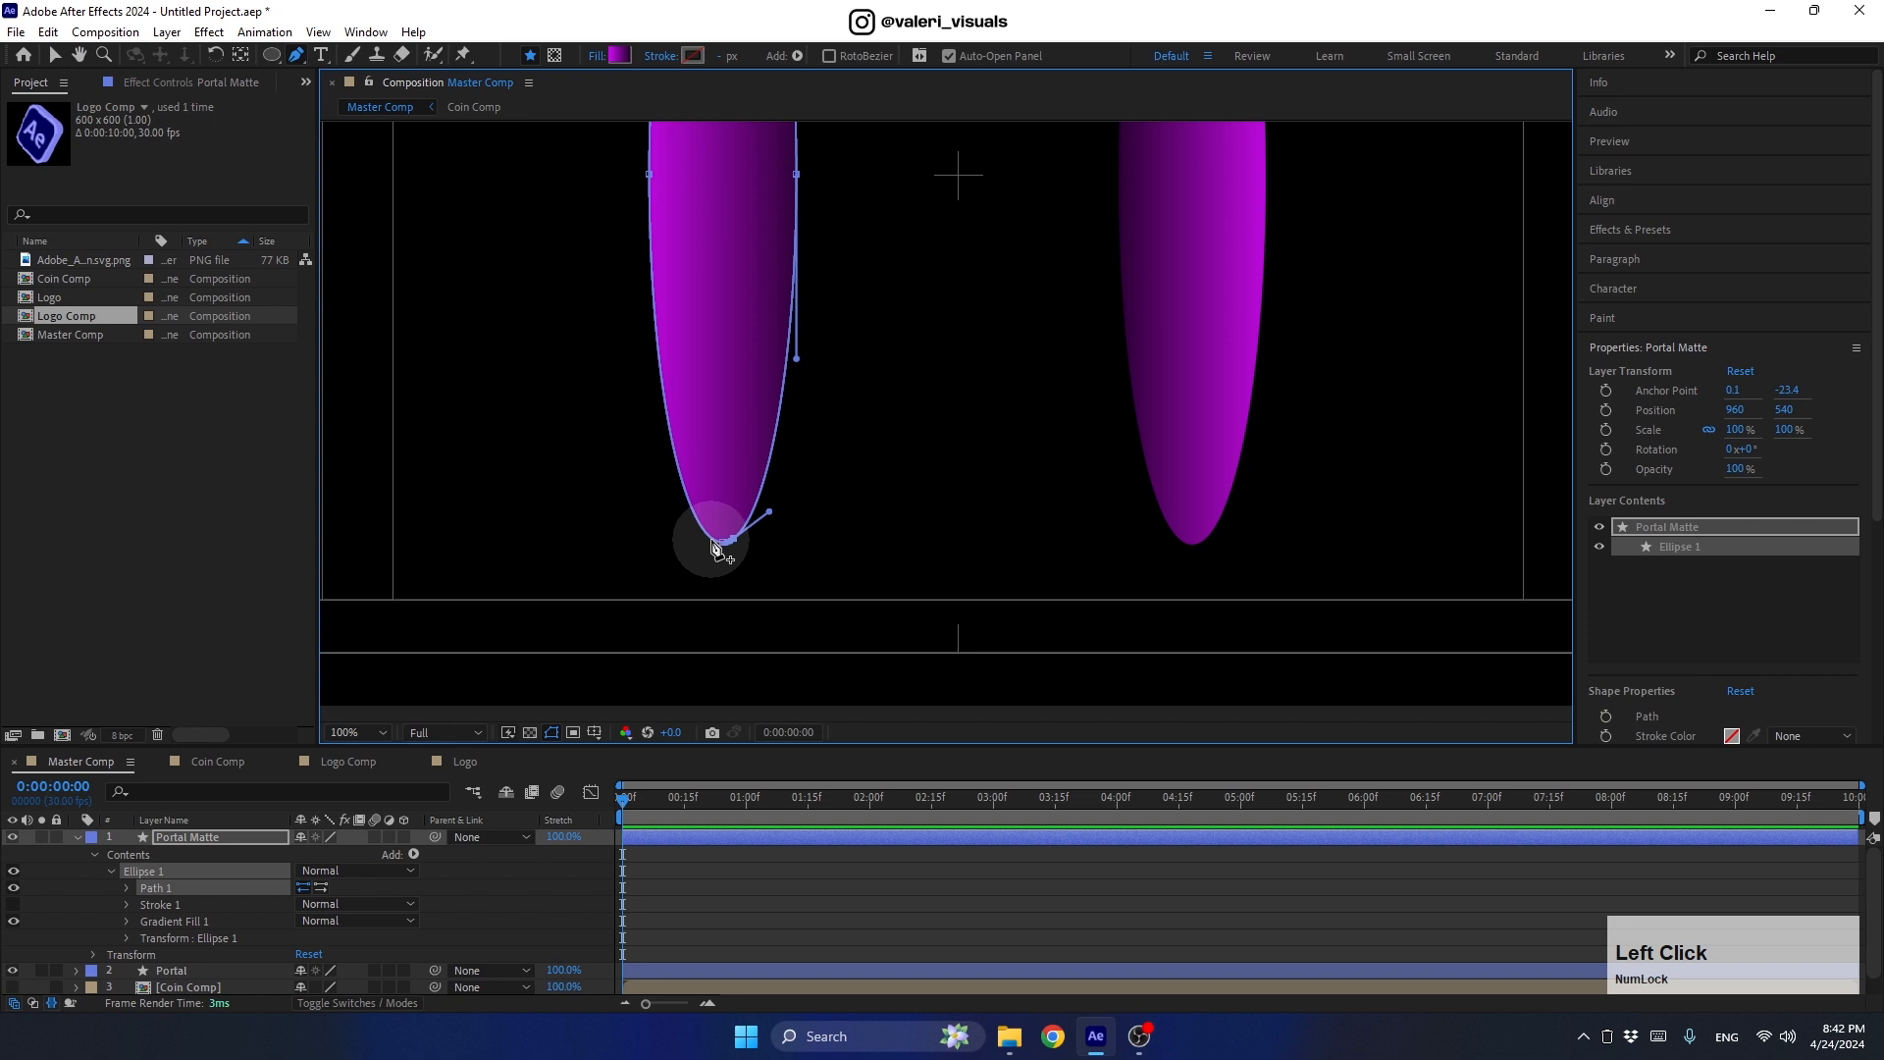
{"action": "left_click", "coordinate": [711, 541]}
Step: Select the path's right-half vertices and stretch them horizontally until they meet the outer edge of the right-hand portal ellipse
{"action": "left_click_drag", "start_coordinate": [651, 401], "coordinate": [613, 528]}
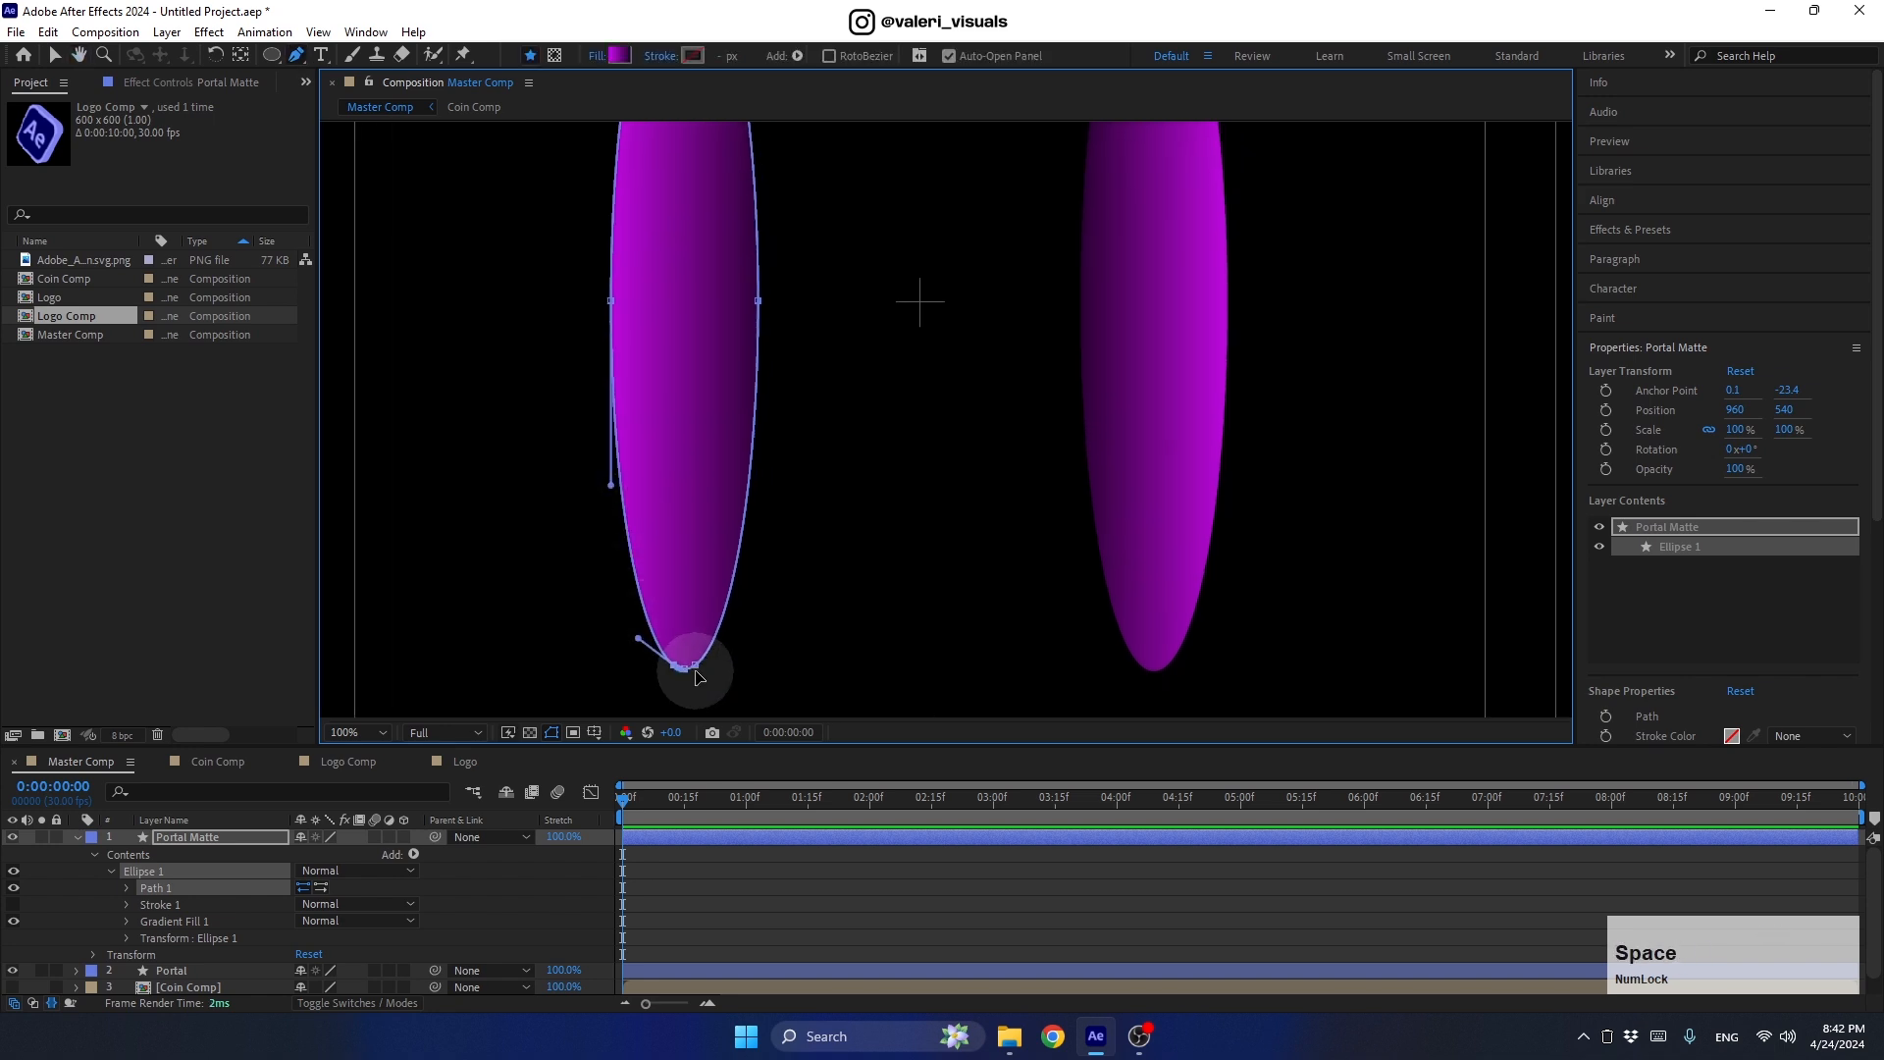
{"action": "left_click", "coordinate": [695, 669]}
{"action": "left_click_drag", "start_coordinate": [683, 430], "coordinate": [655, 599]}
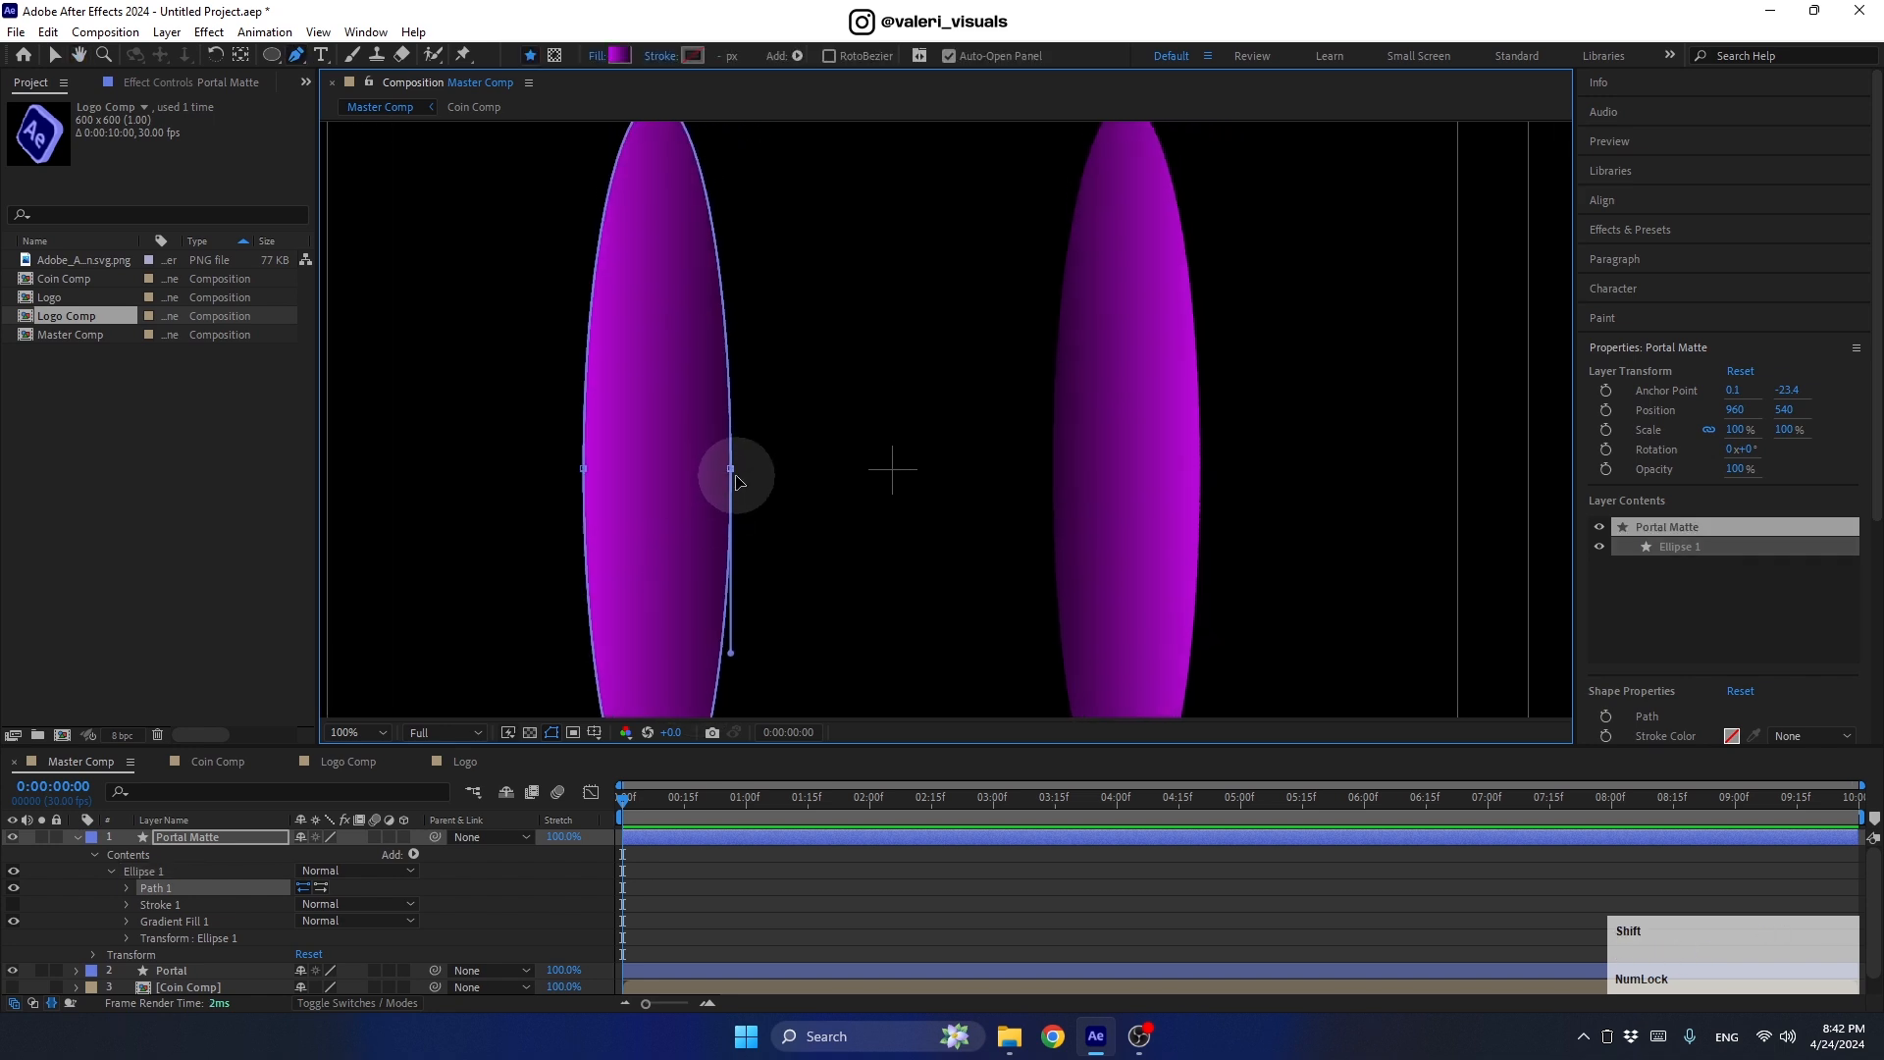
{"action": "left_click_drag", "start_coordinate": [660, 308], "coordinate": [618, 439]}
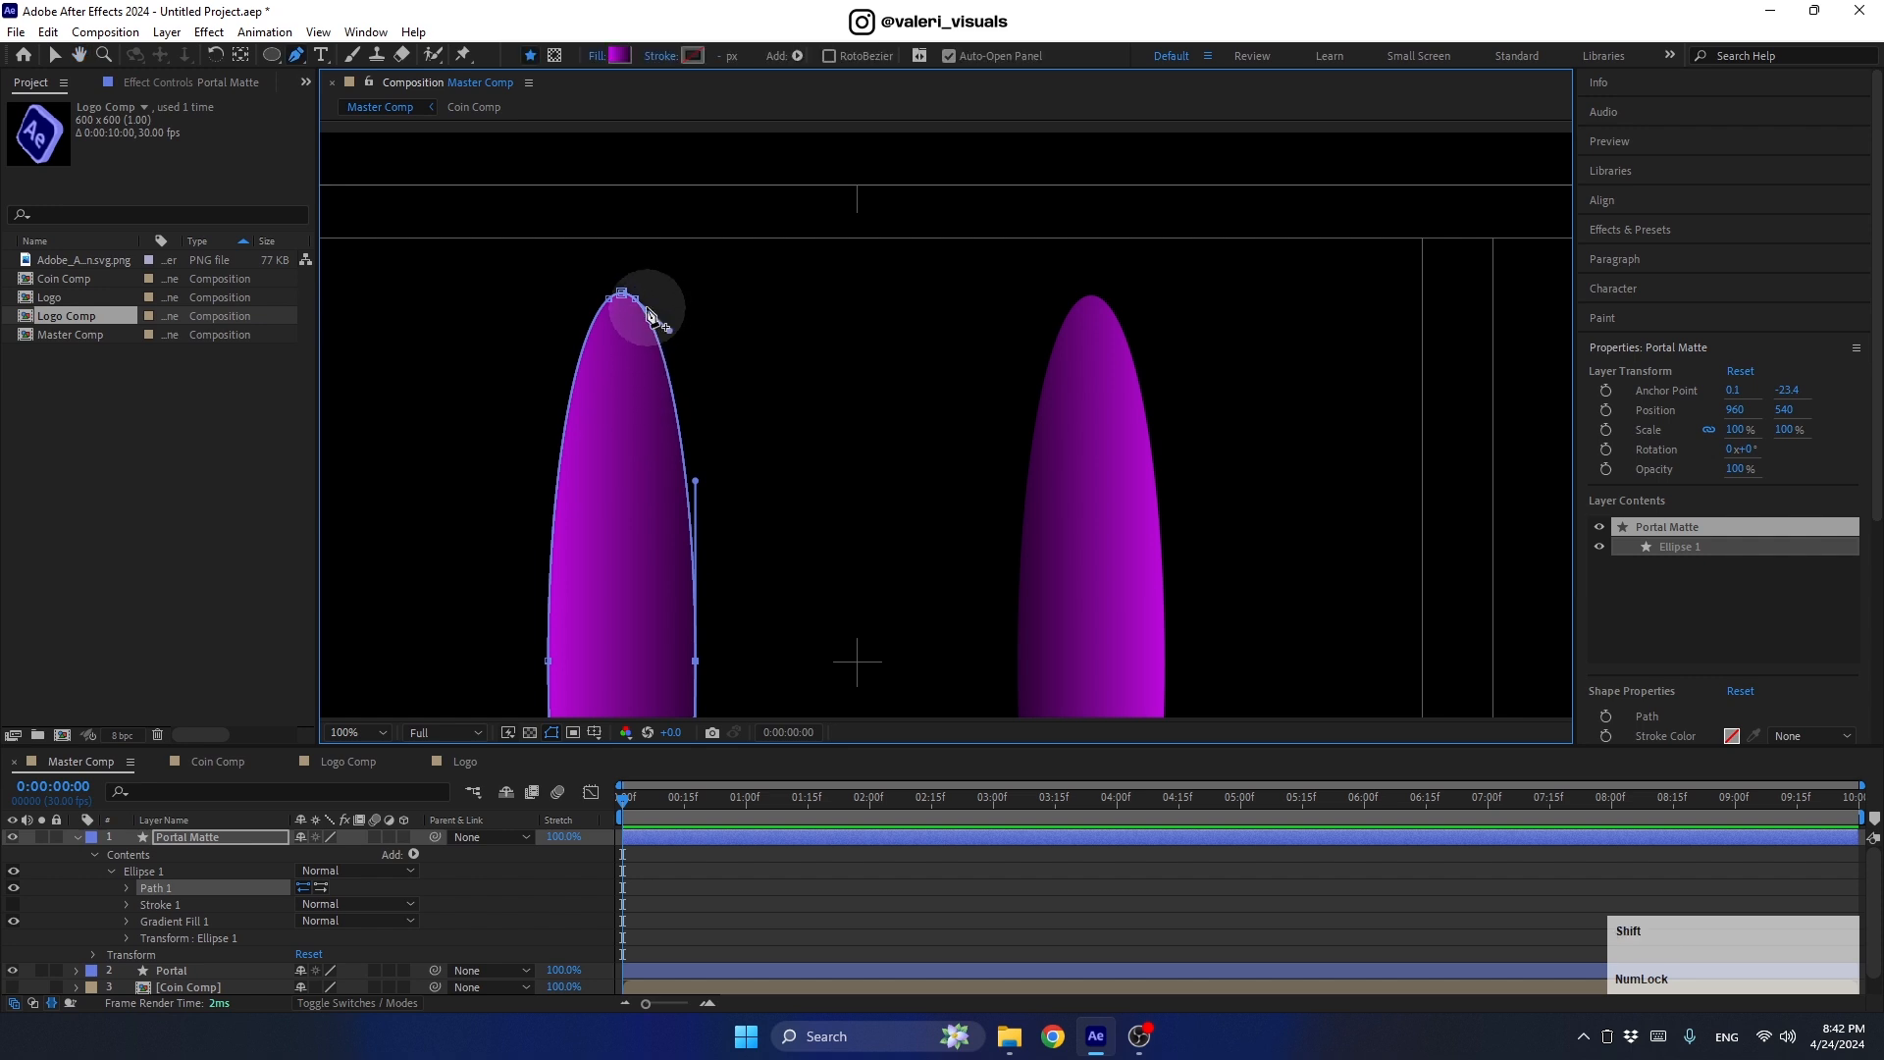
{"action": "left_click_drag", "start_coordinate": [614, 545], "coordinate": [644, 257]}
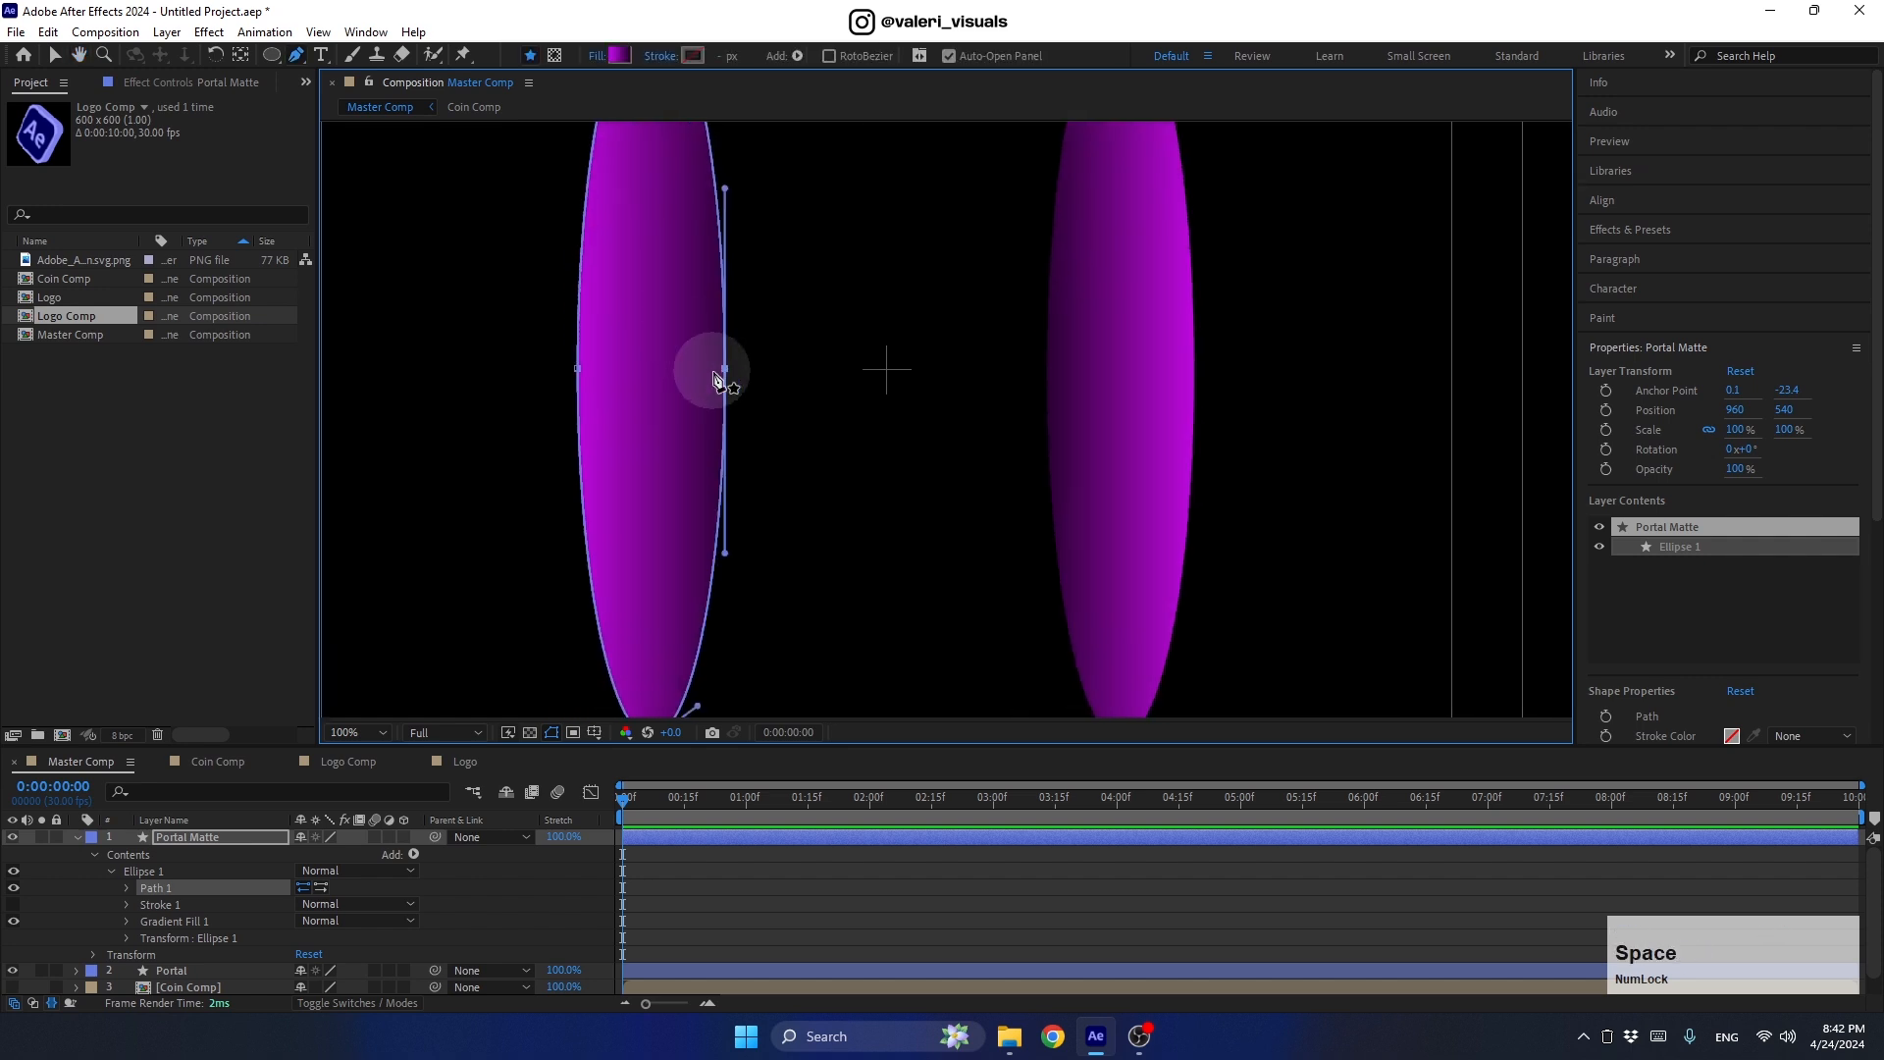
{"action": "left_click_drag", "start_coordinate": [727, 374], "coordinate": [1195, 396]}
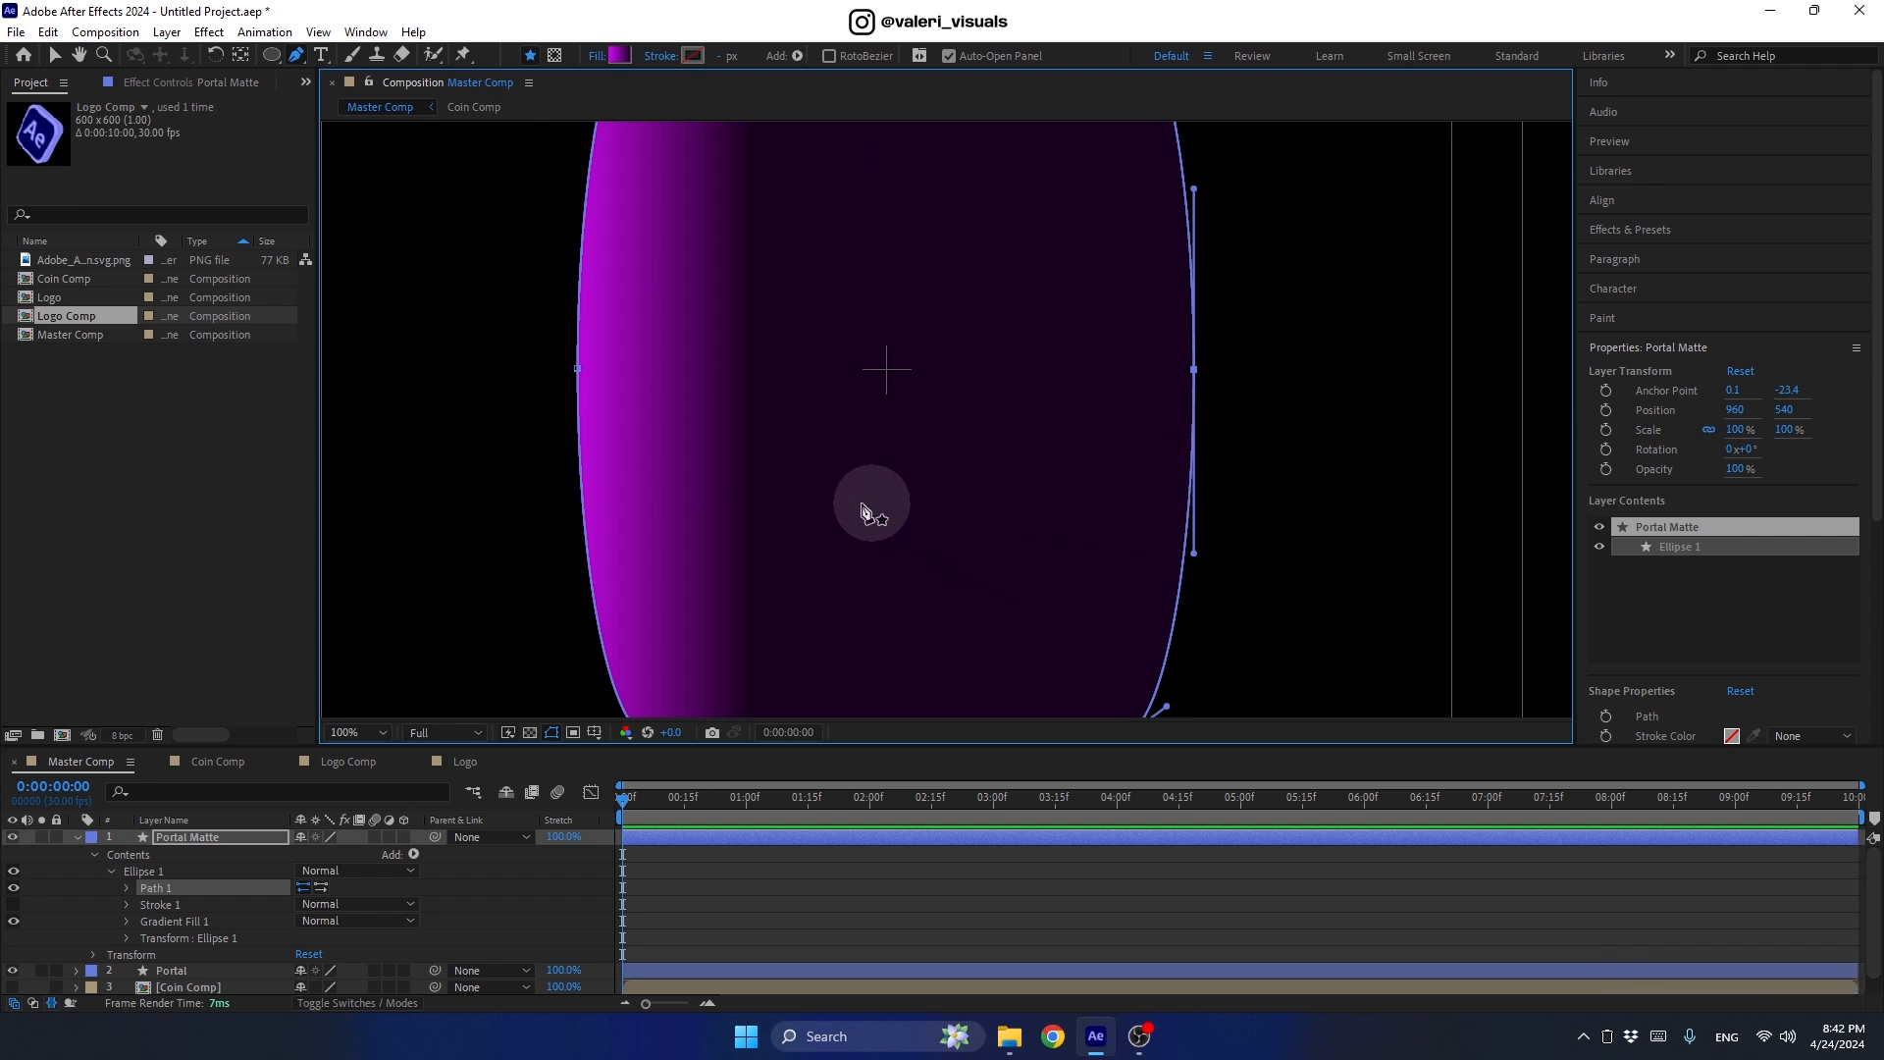
Step: Change the Portal Matte shape's fill to a solid white (FFFFFF) and collapse the layer
{"action": "left_click", "coordinate": [598, 55]}
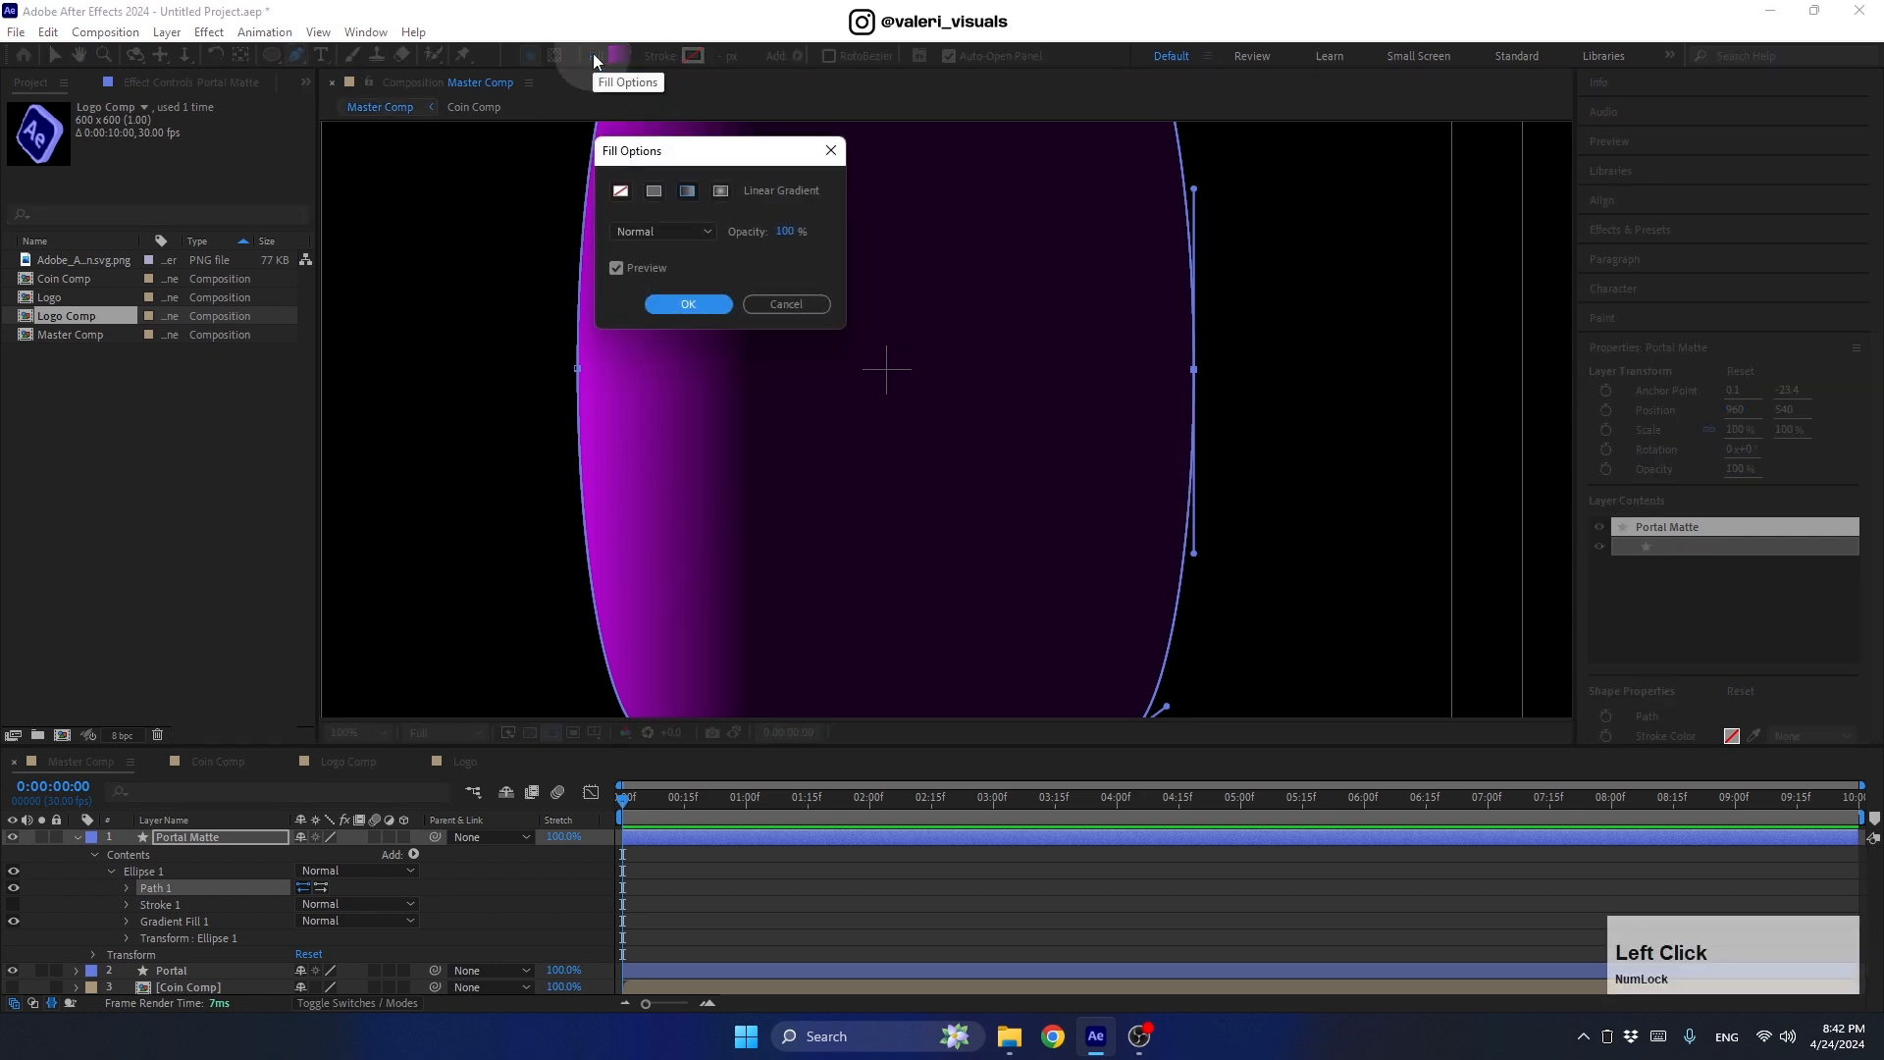
{"action": "left_click", "coordinate": [653, 193]}
{"action": "left_click", "coordinate": [688, 303]}
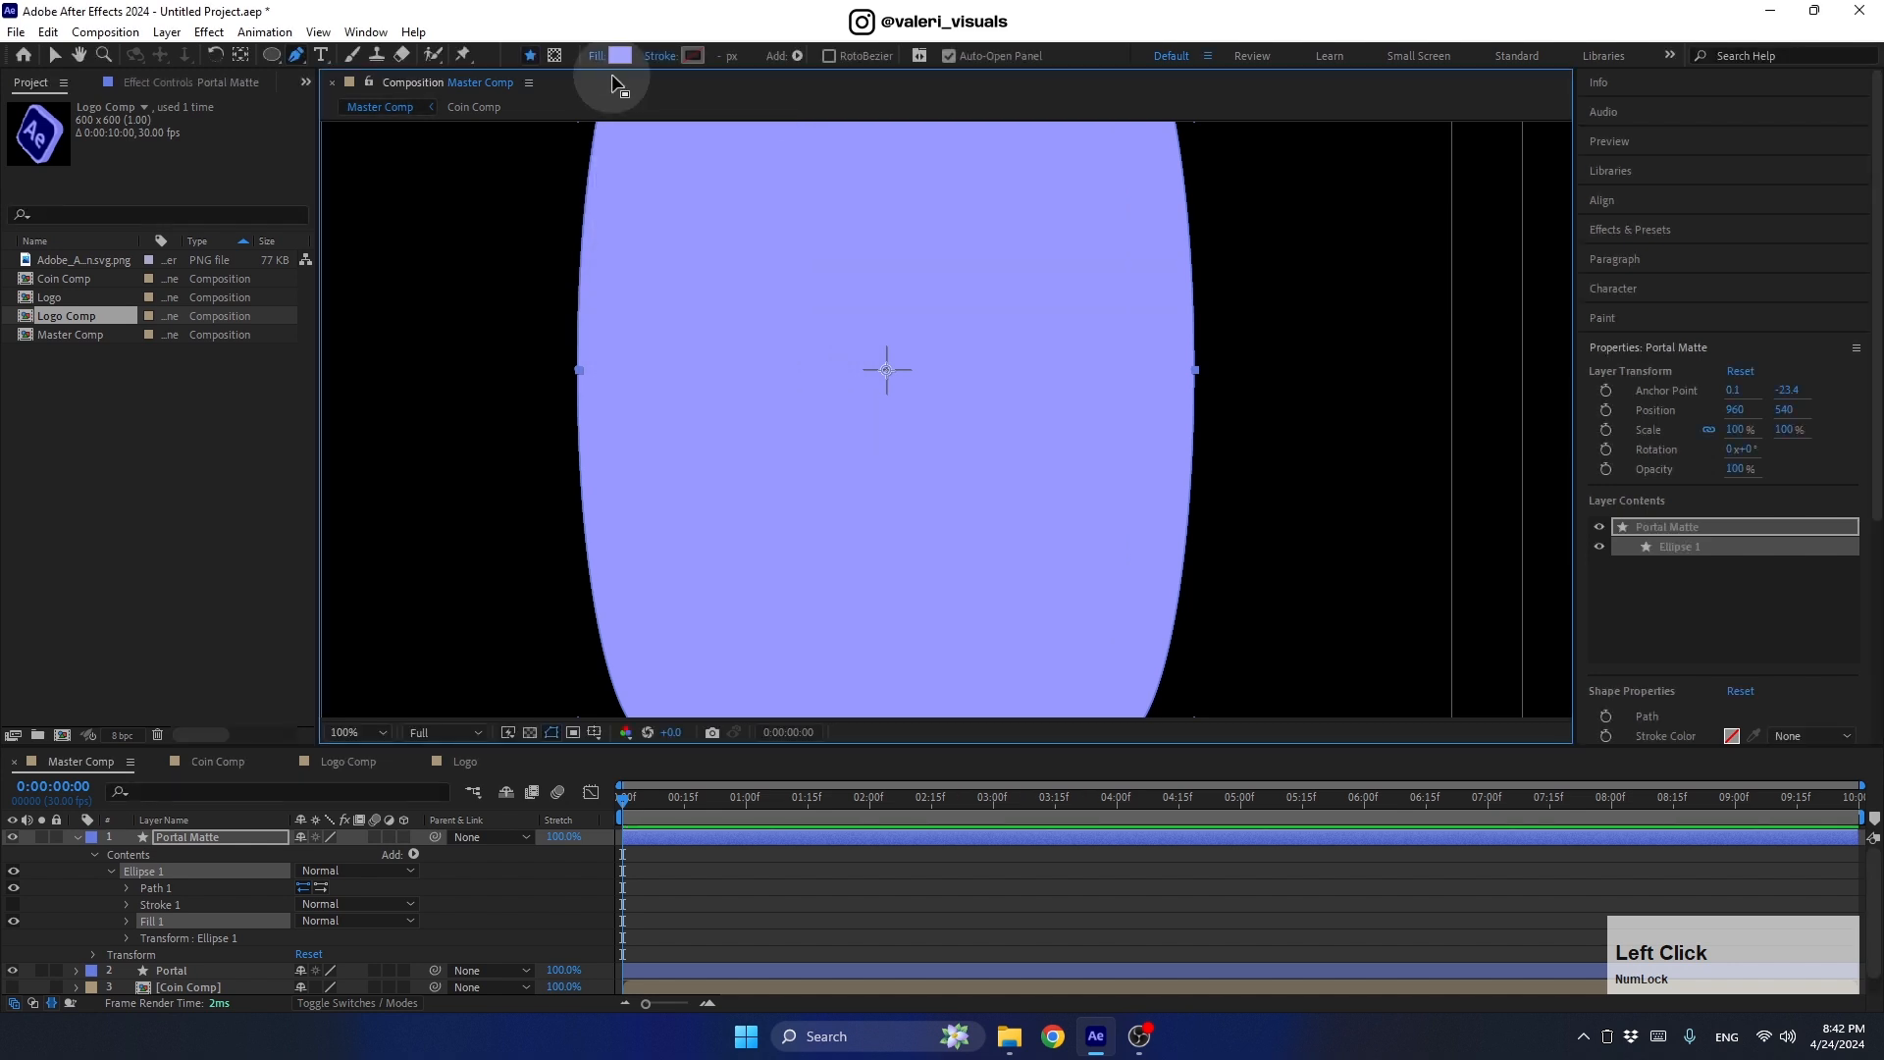
{"action": "left_click", "coordinate": [620, 55]}
{"action": "left_click_drag", "start_coordinate": [354, 375], "coordinate": [63, 219]}
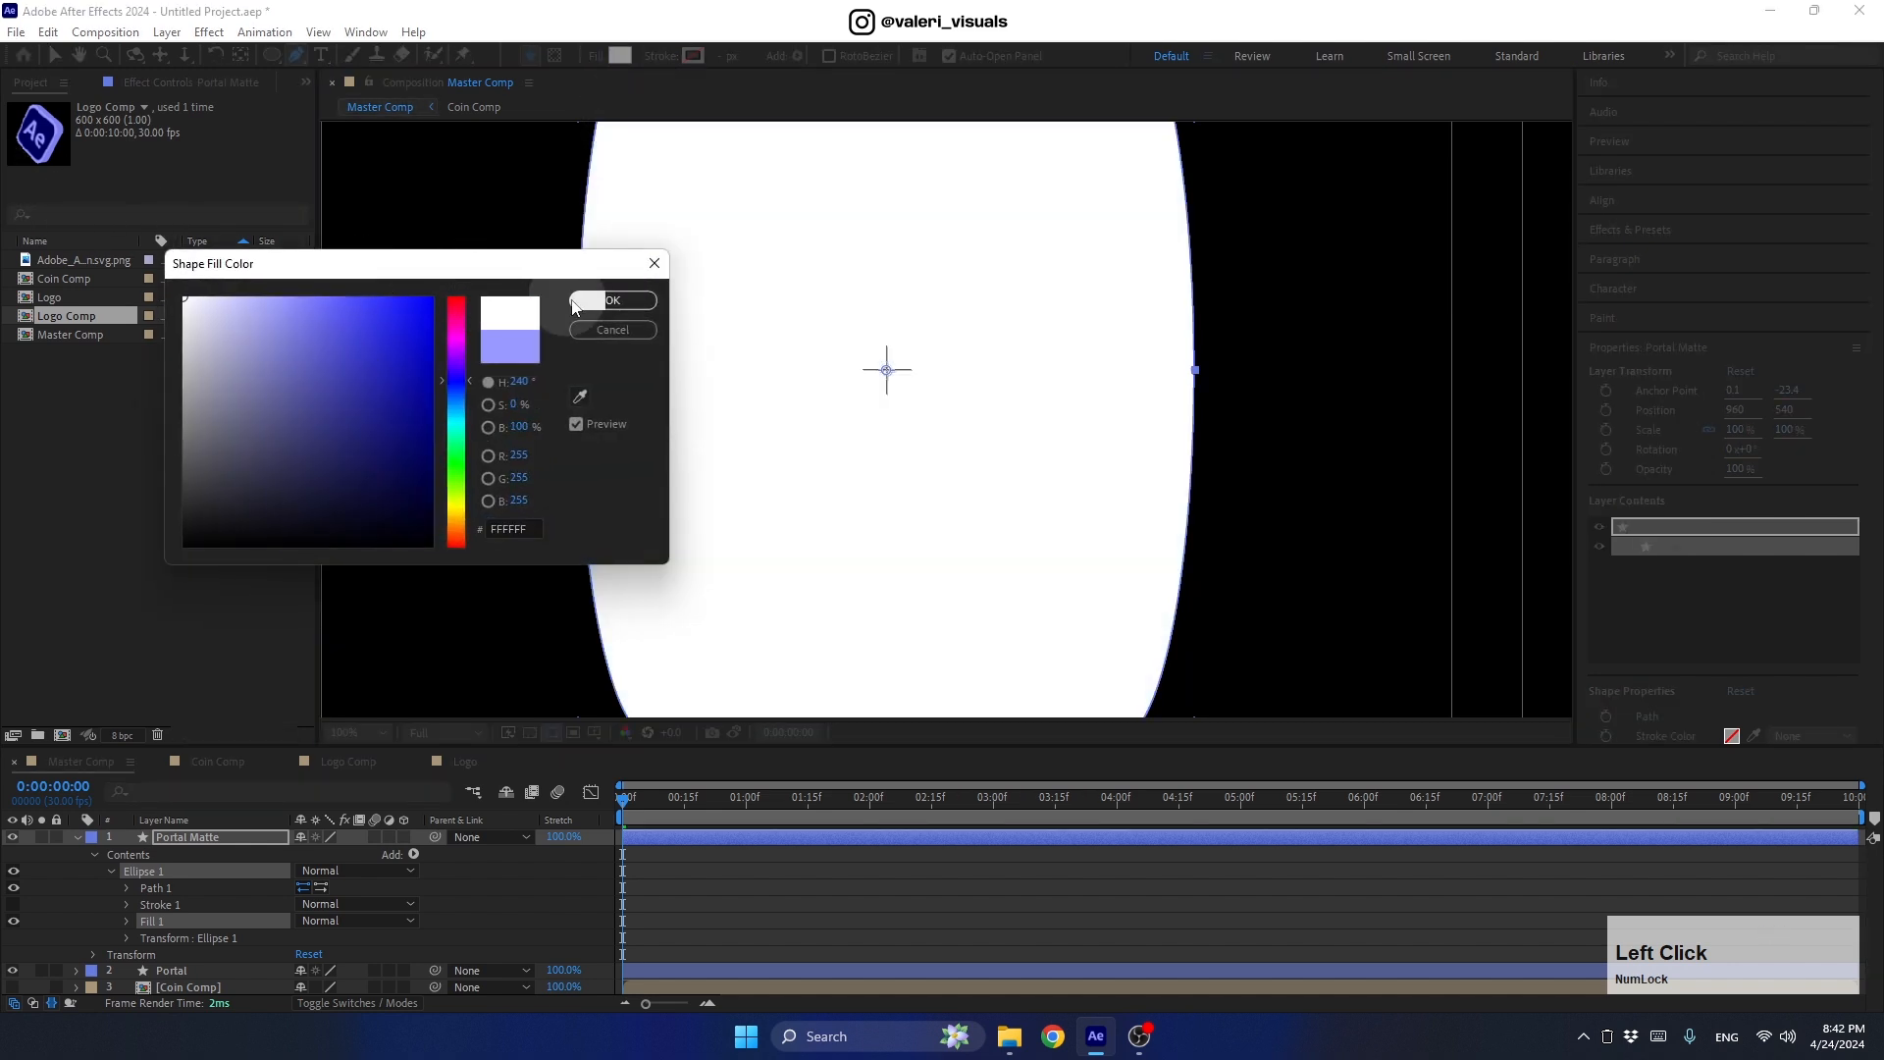
{"action": "left_click", "coordinate": [628, 302]}
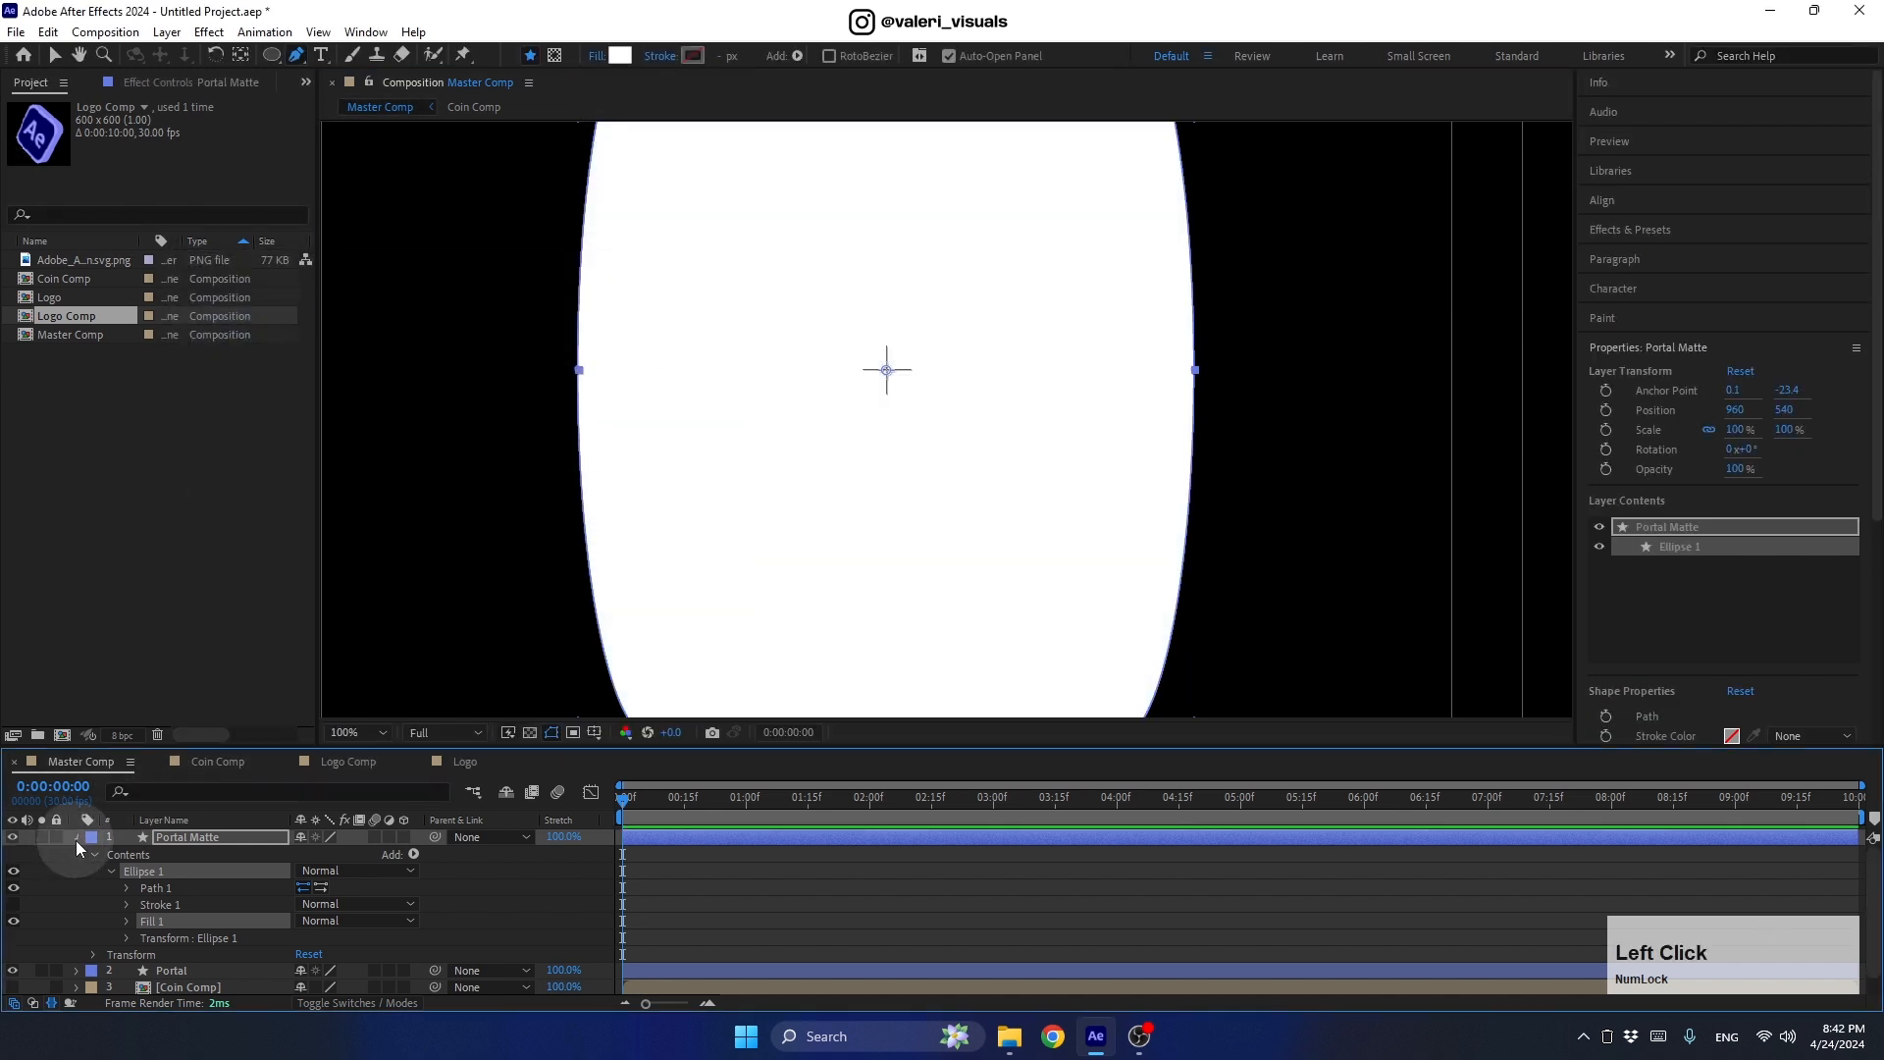
{"action": "left_click", "coordinate": [76, 837]}
Step: Show the Coin Comp layer and set Portal Matte as its track matte
{"action": "left_click", "coordinate": [168, 870]}
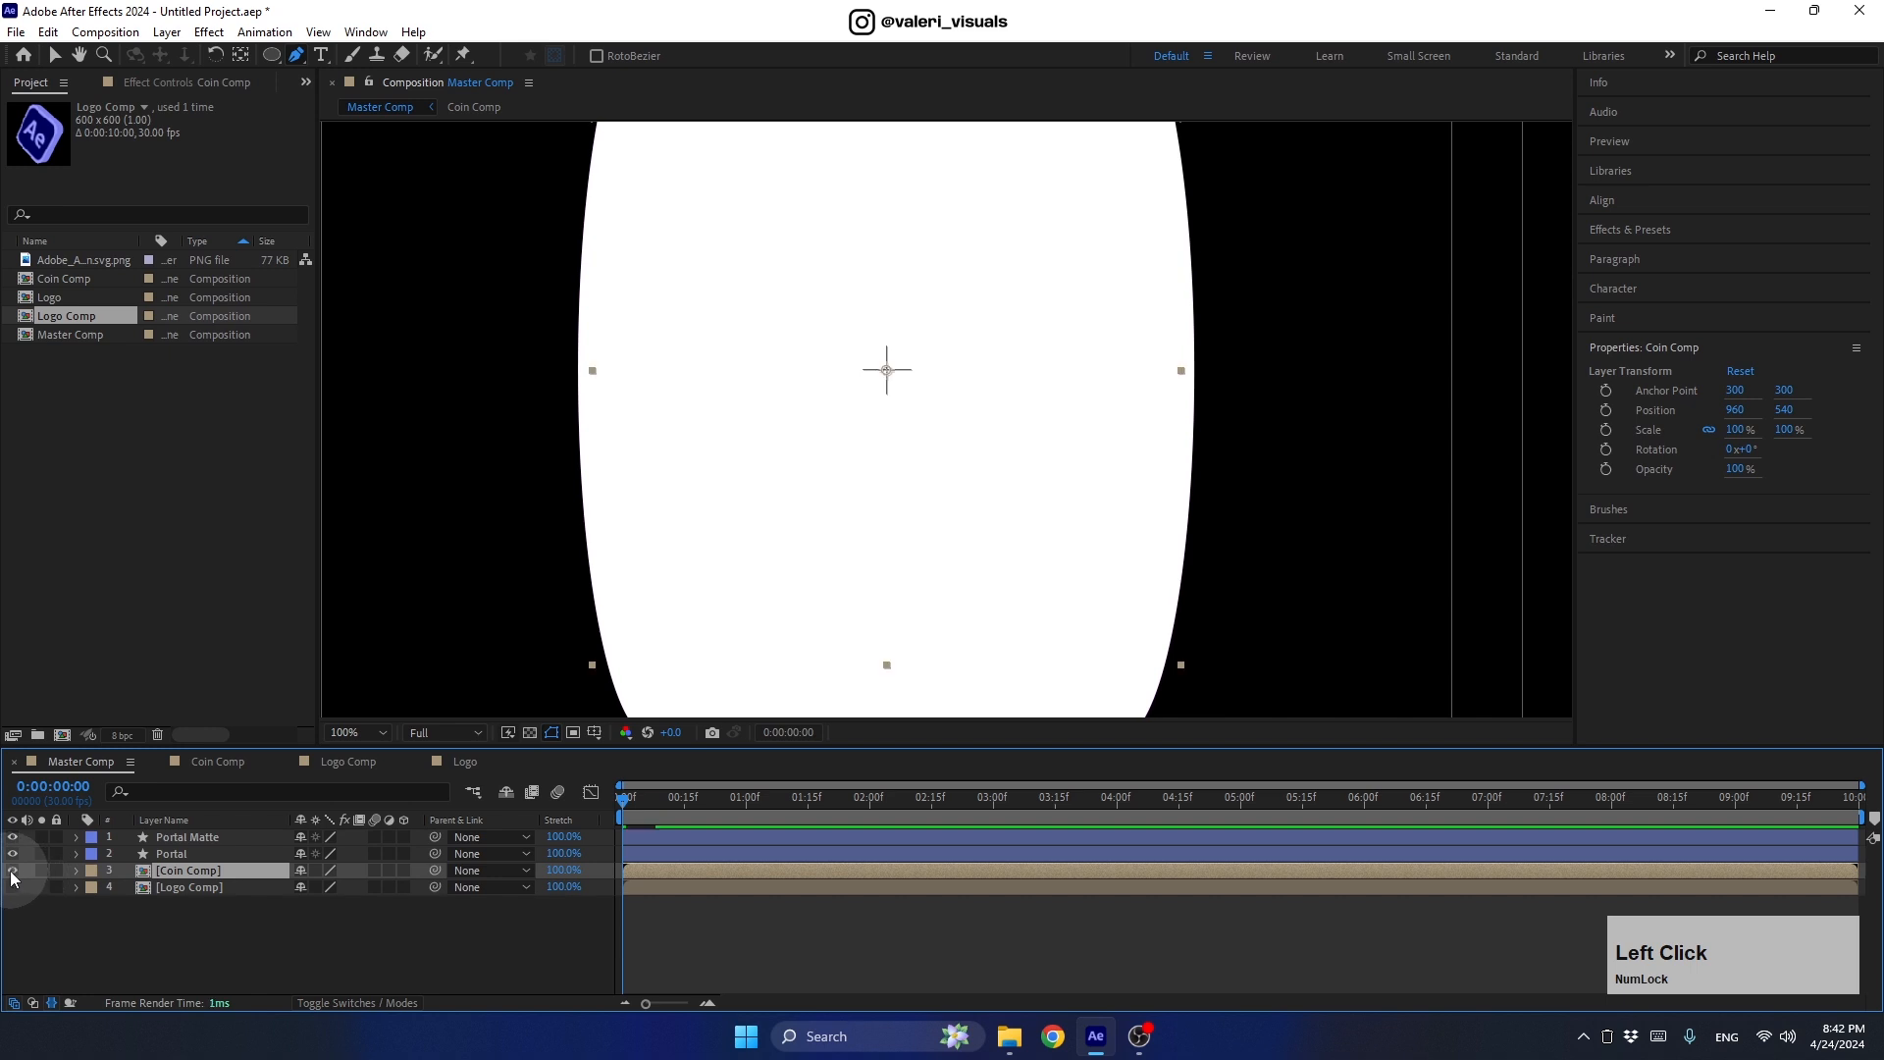
{"action": "left_click", "coordinate": [327, 1001]}
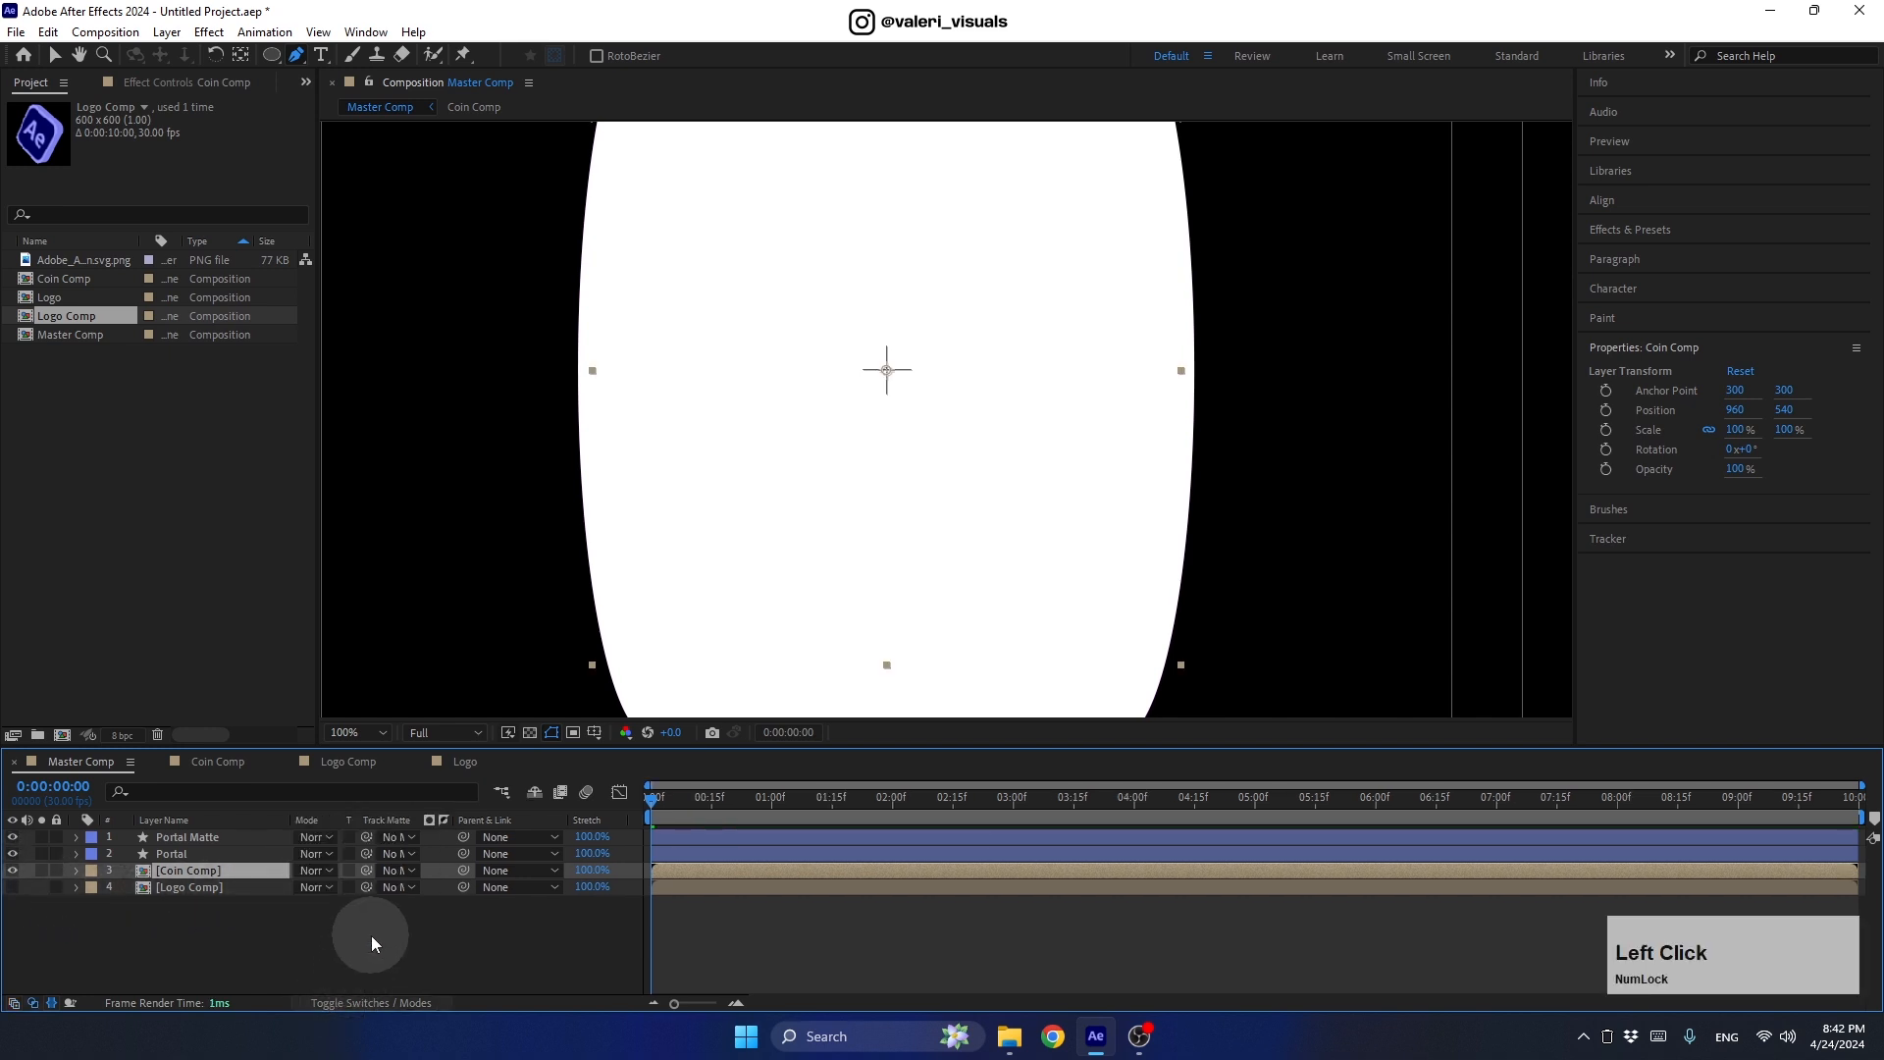
{"action": "left_click", "coordinate": [368, 872]}
{"action": "left_click_drag", "start_coordinate": [258, 870], "coordinate": [205, 837]}
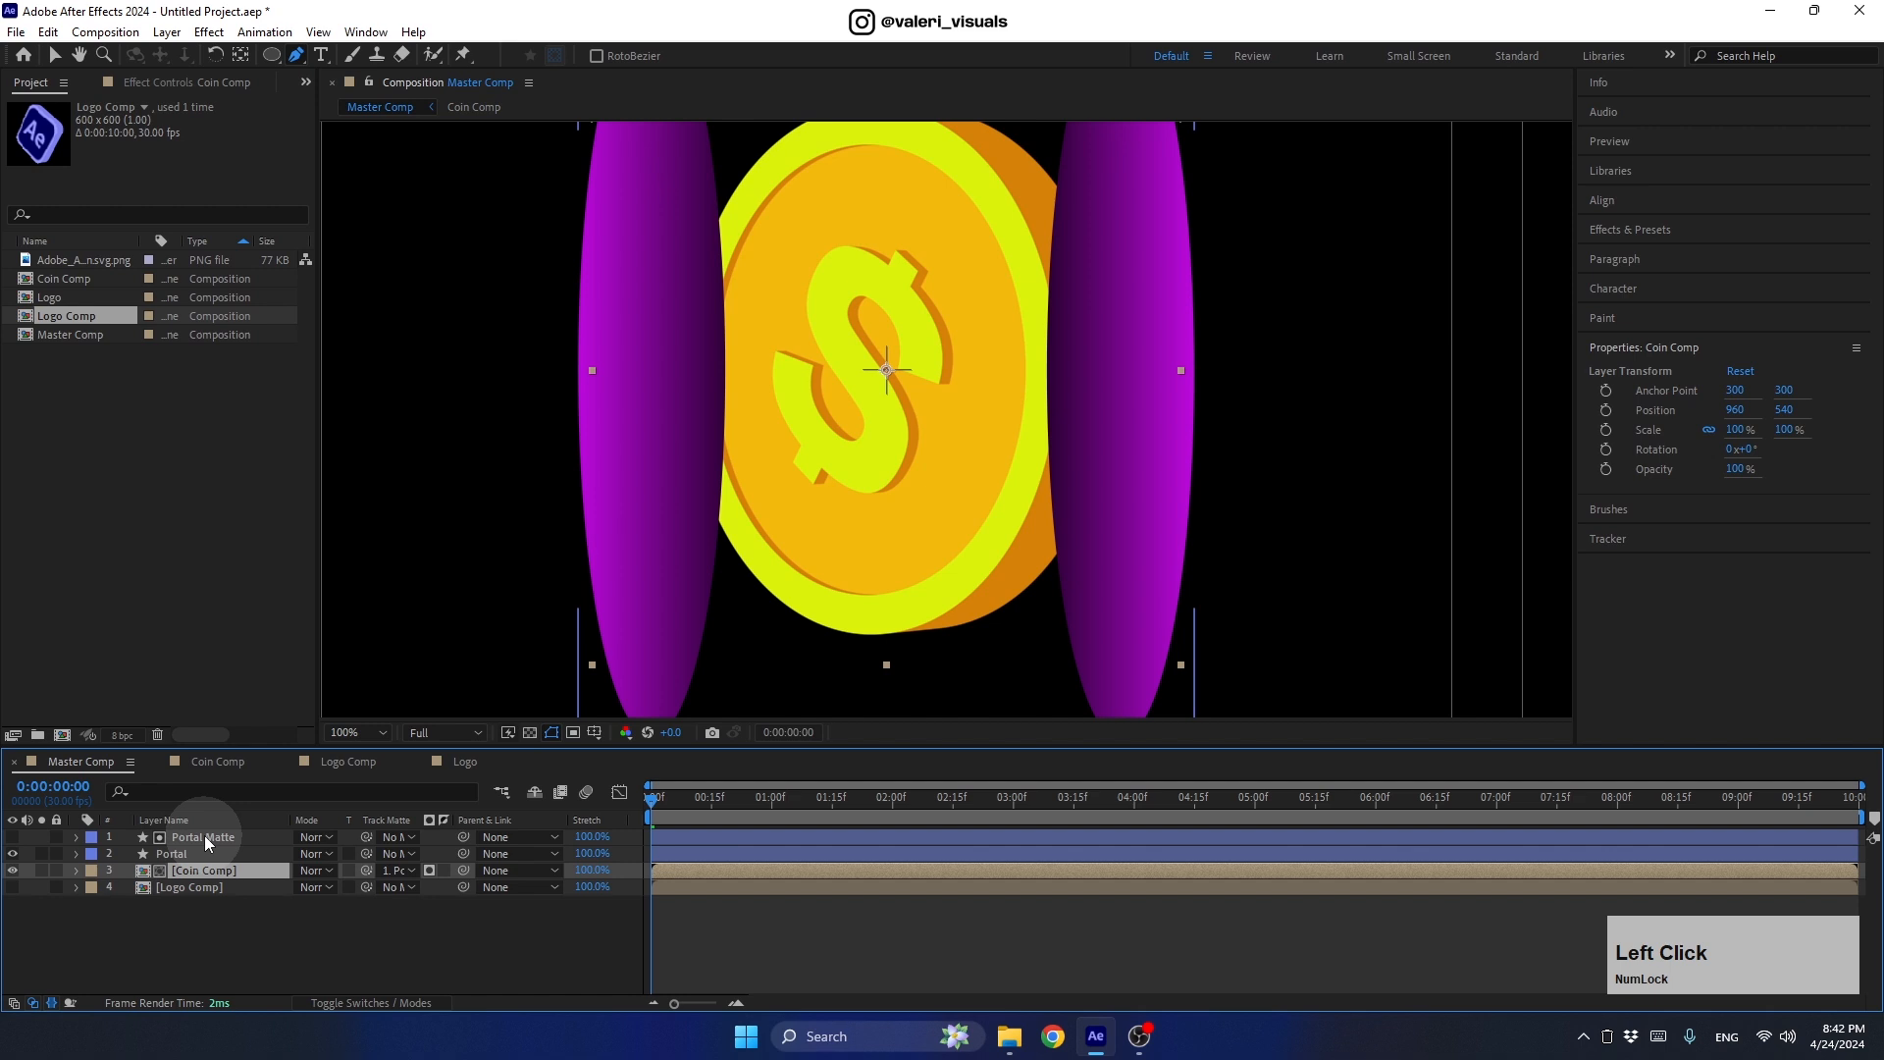
Step: Move Coin Comp to the top of the layer stack, try shifting the coin towards the left ellipse, and undo the shift
{"action": "left_click_drag", "start_coordinate": [191, 870], "coordinate": [191, 838]}
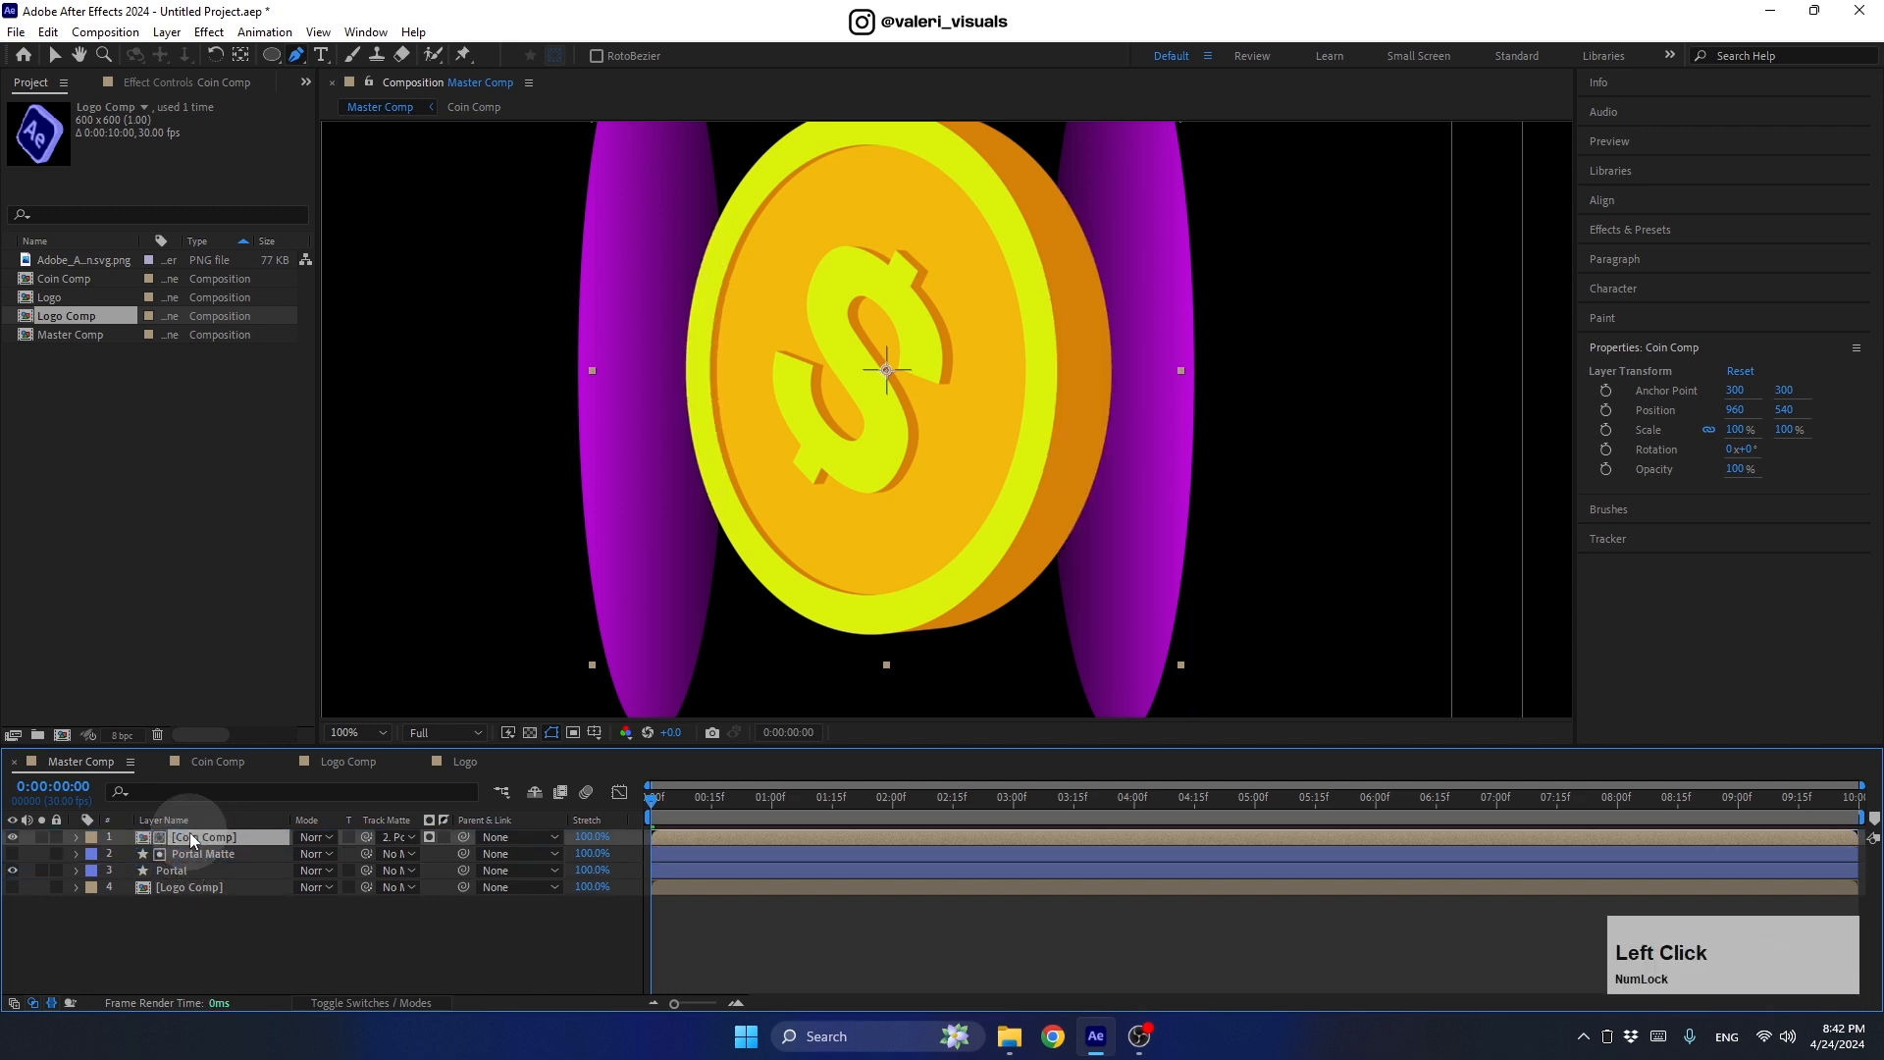
{"action": "left_click", "coordinate": [55, 54]}
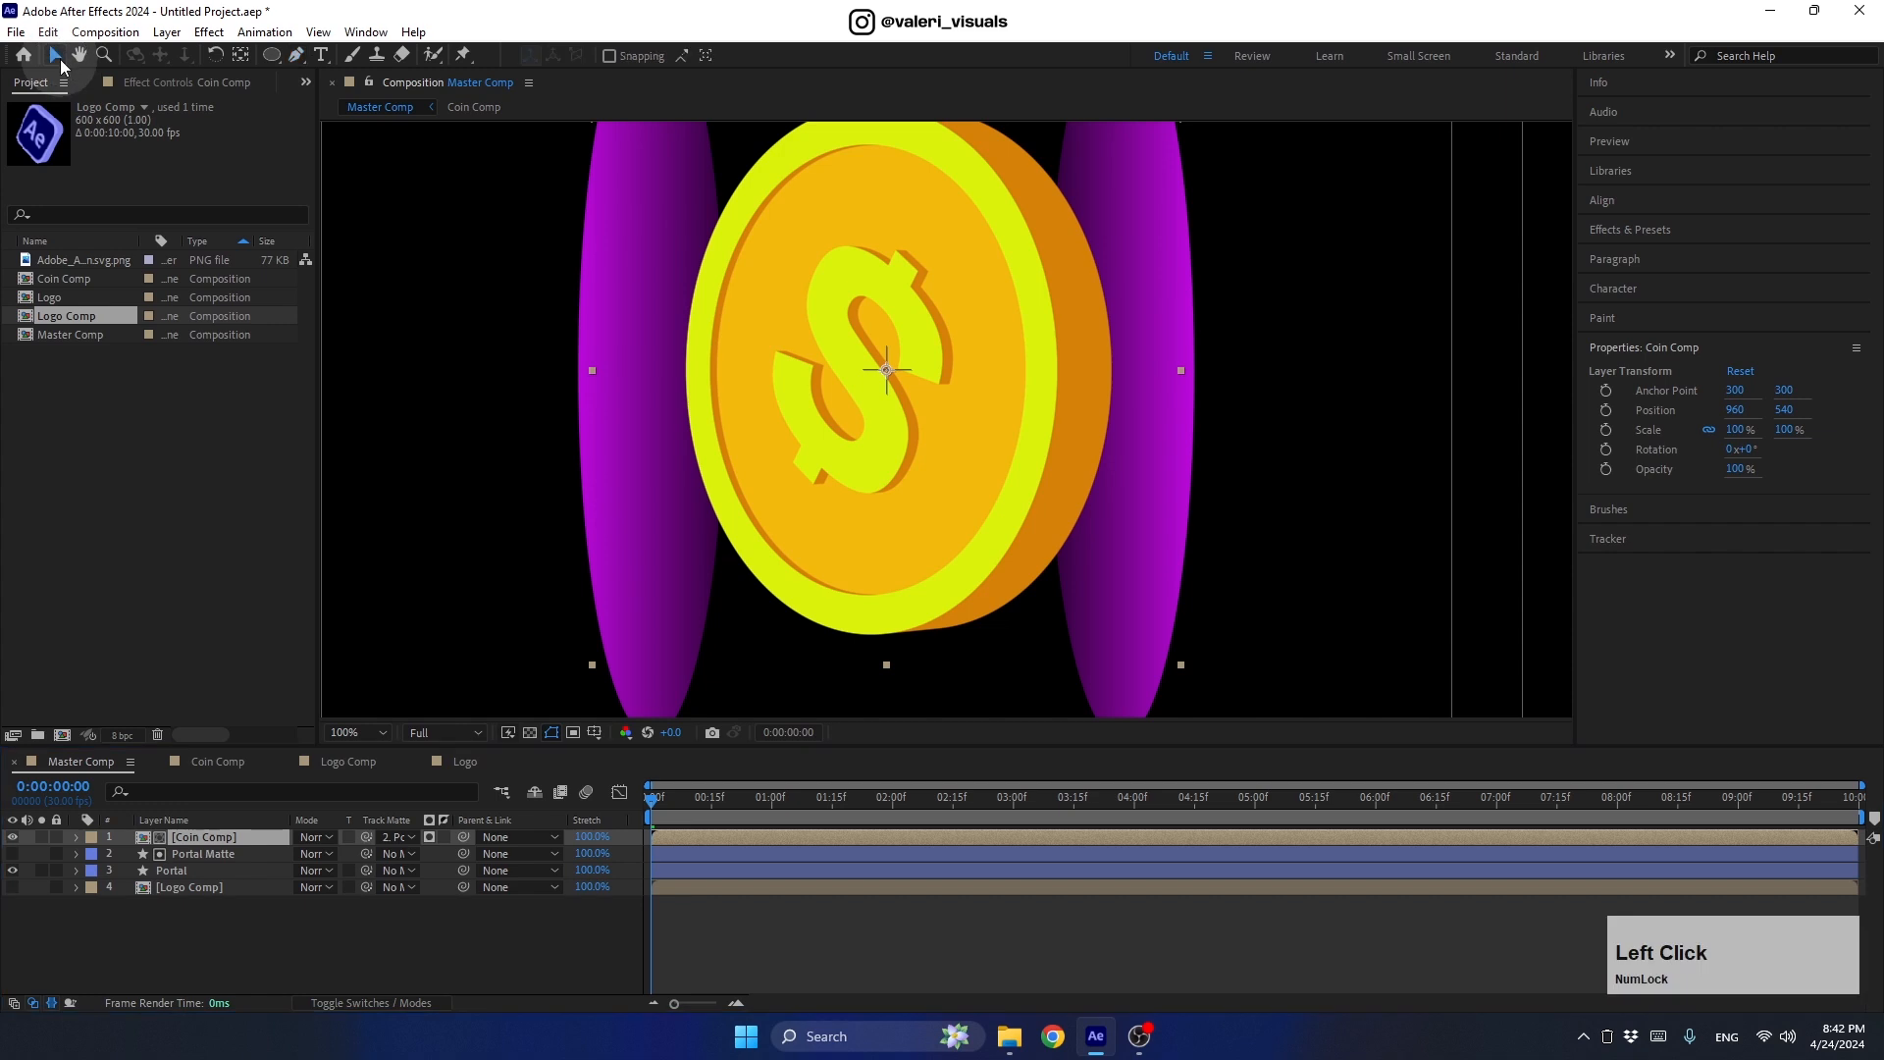
{"action": "left_click", "coordinate": [355, 730]}
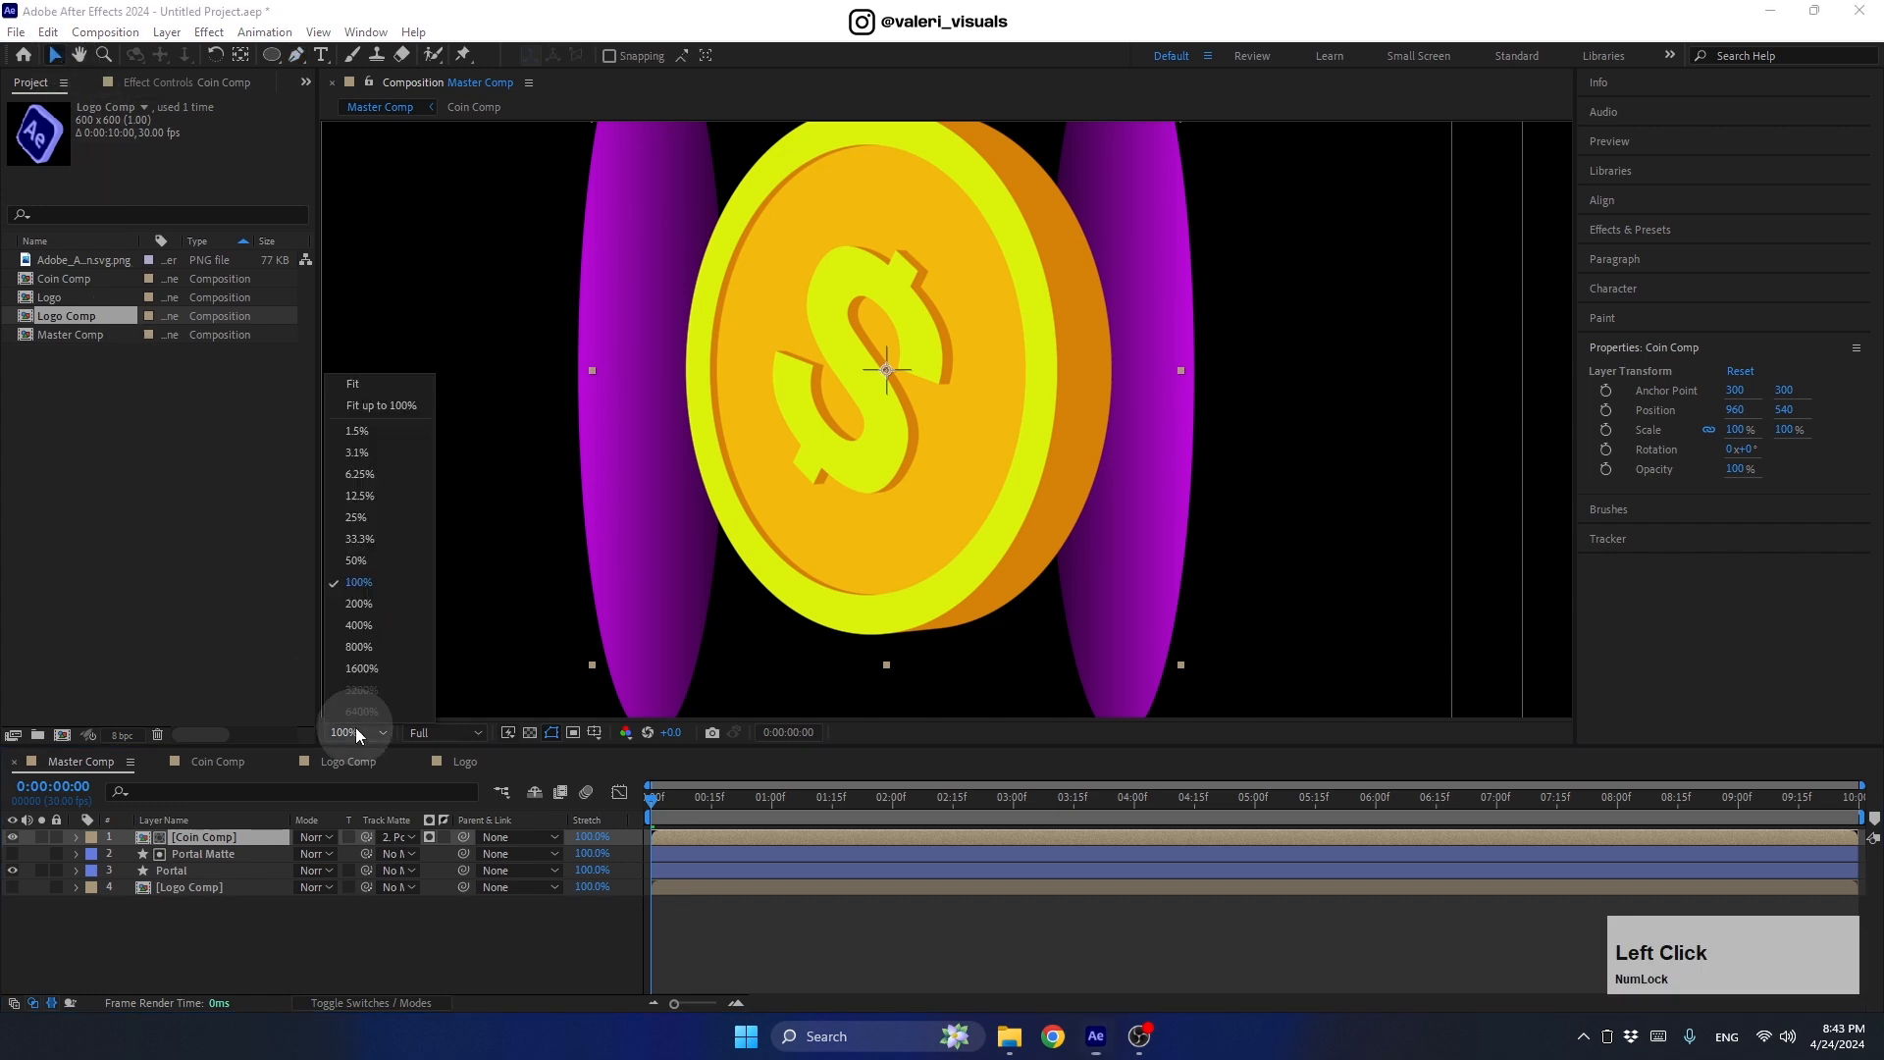
{"action": "left_click", "coordinate": [367, 392]}
{"action": "left_click_drag", "start_coordinate": [955, 463], "coordinate": [890, 461]}
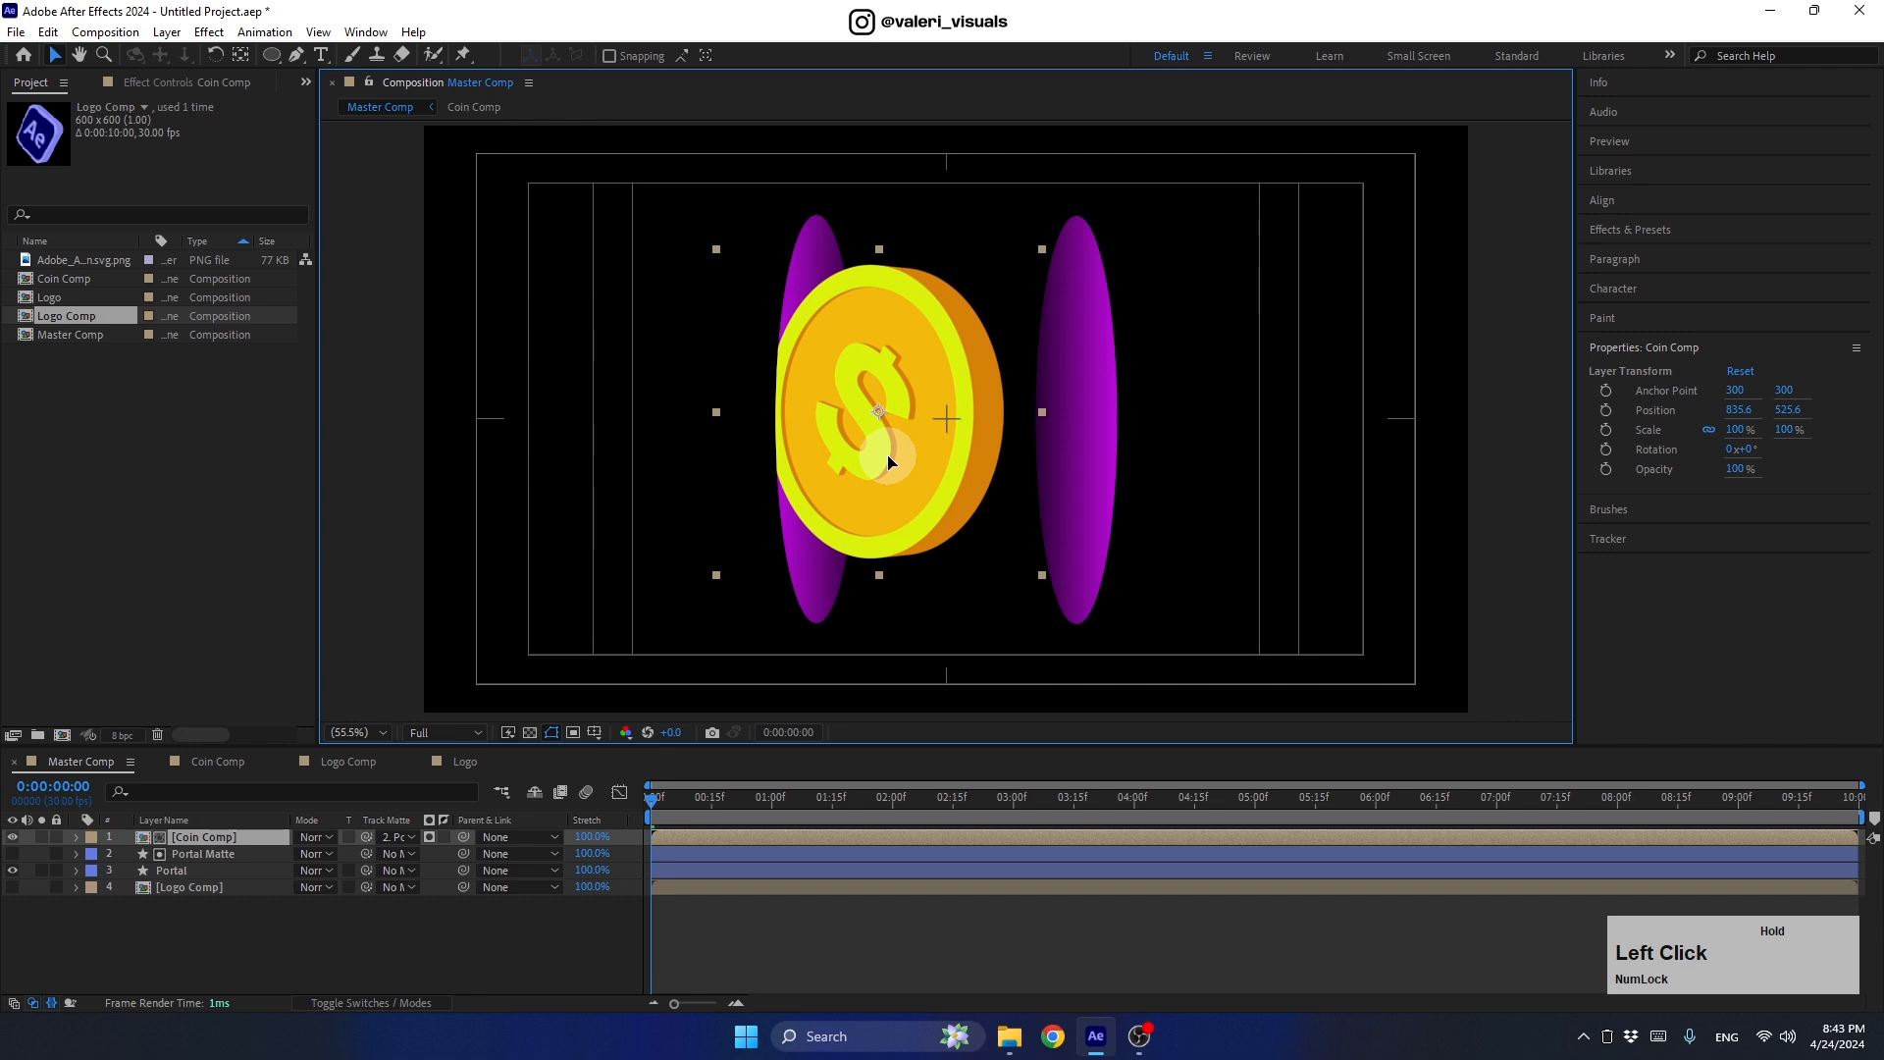
{"action": "key", "text": "ctrl+Home"}
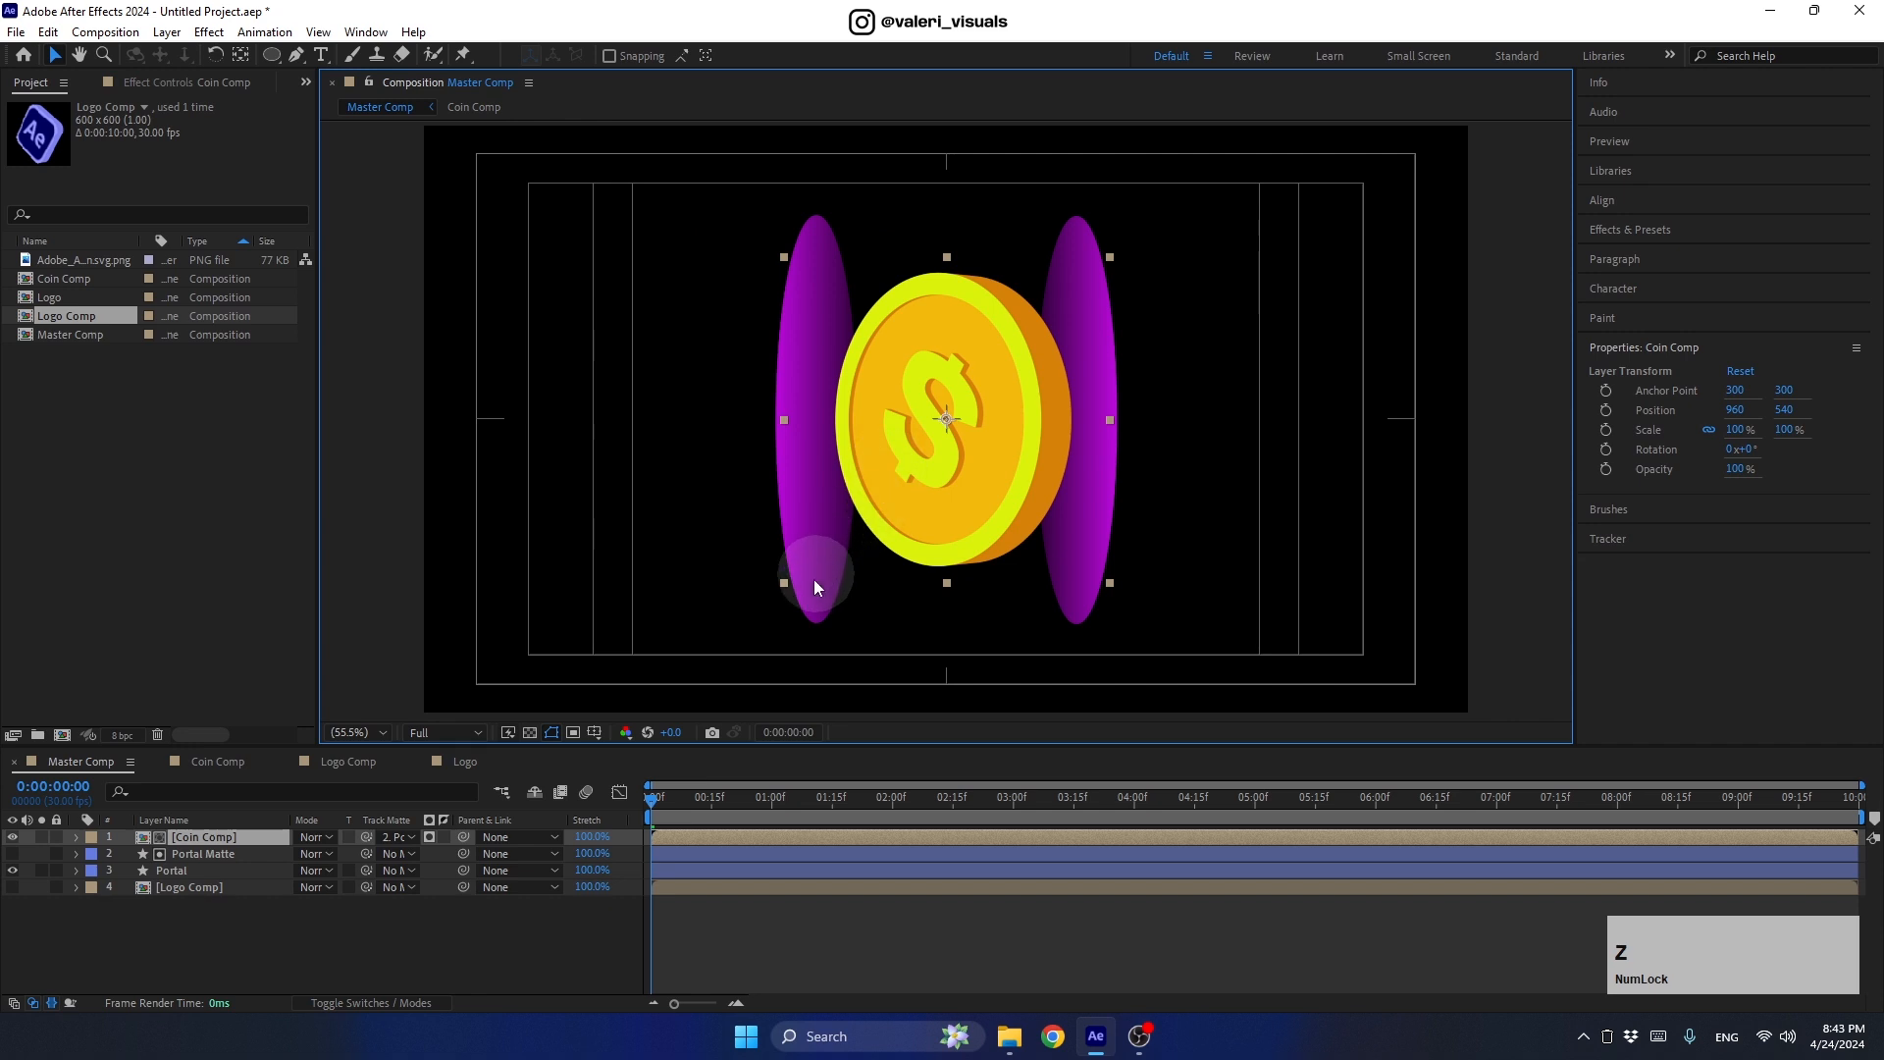
Step: Set Coin Comp's track matte to No Matte and move the layer back below Portal
{"action": "left_click", "coordinate": [395, 837]}
{"action": "left_click", "coordinate": [396, 860]}
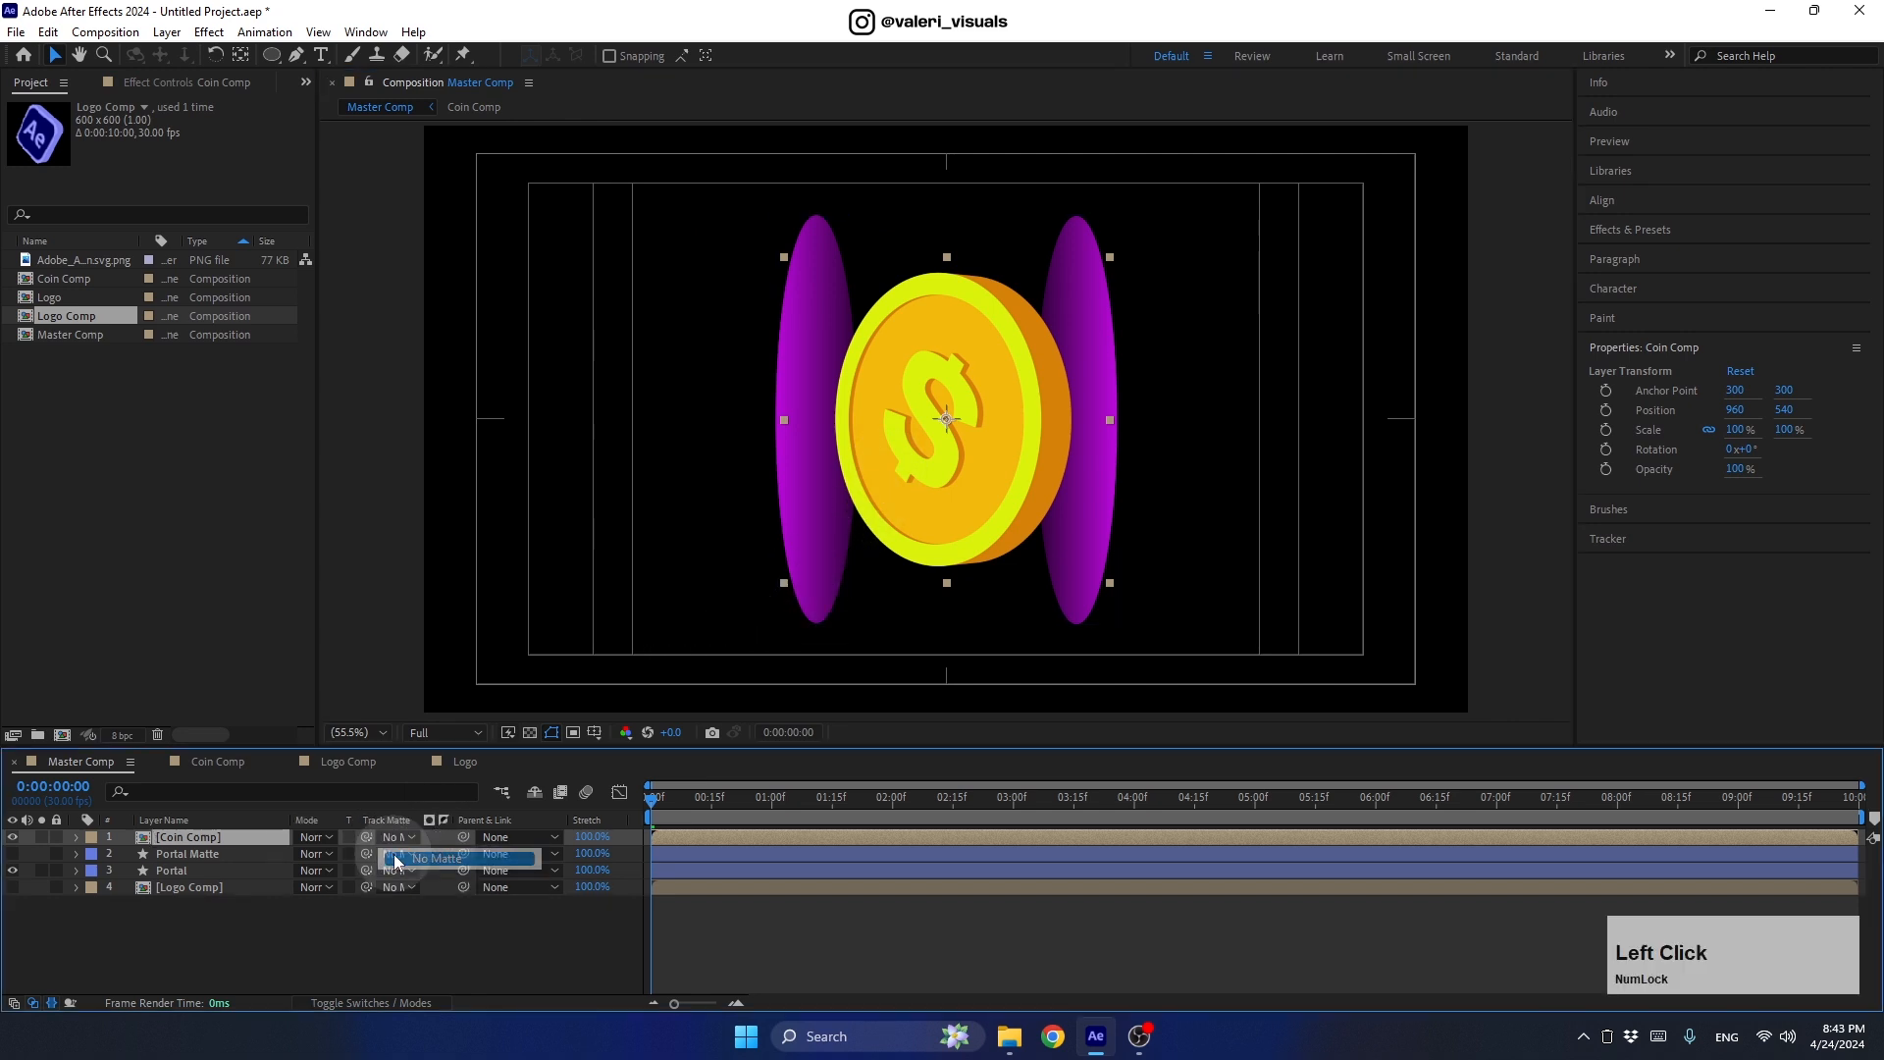
{"action": "left_click_drag", "start_coordinate": [186, 837], "coordinate": [175, 880]}
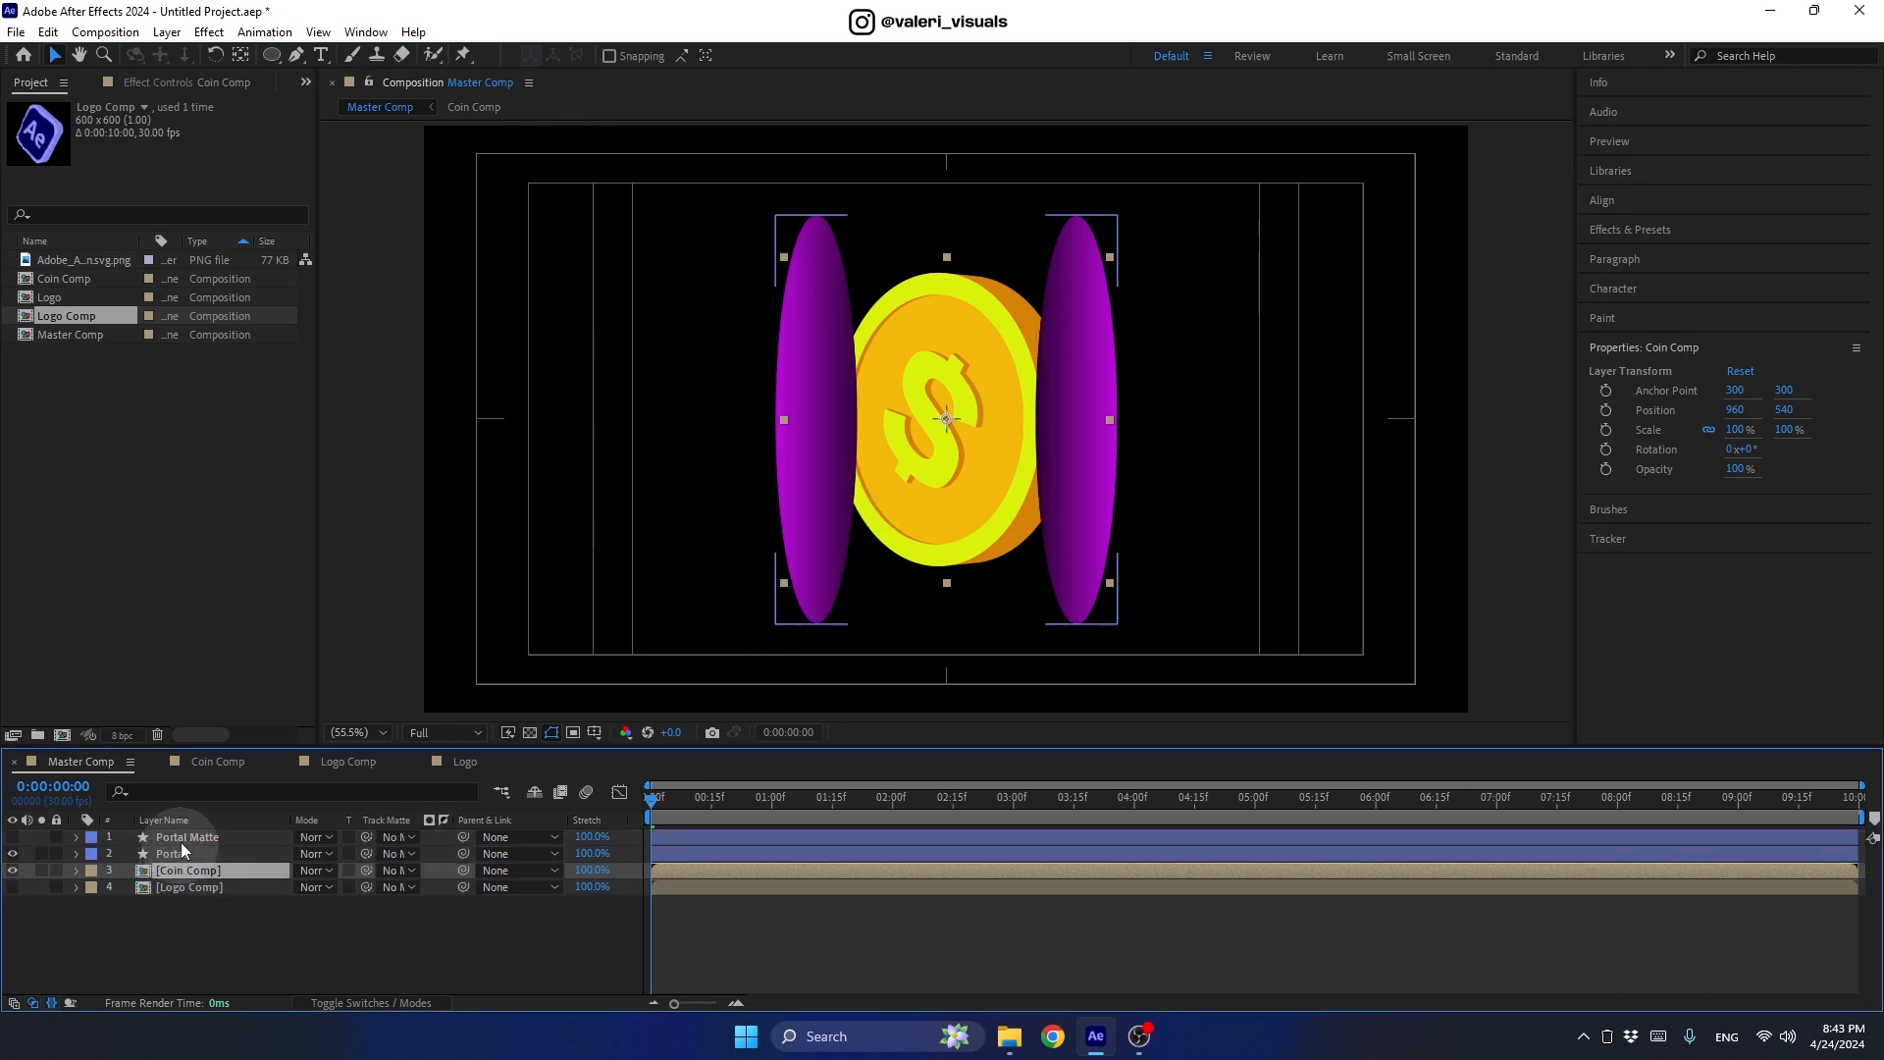
Step: Hide the Coin Comp layer and make the Portal Matte layer visible
{"action": "left_click", "coordinate": [180, 840]}
{"action": "left_click", "coordinate": [13, 871]}
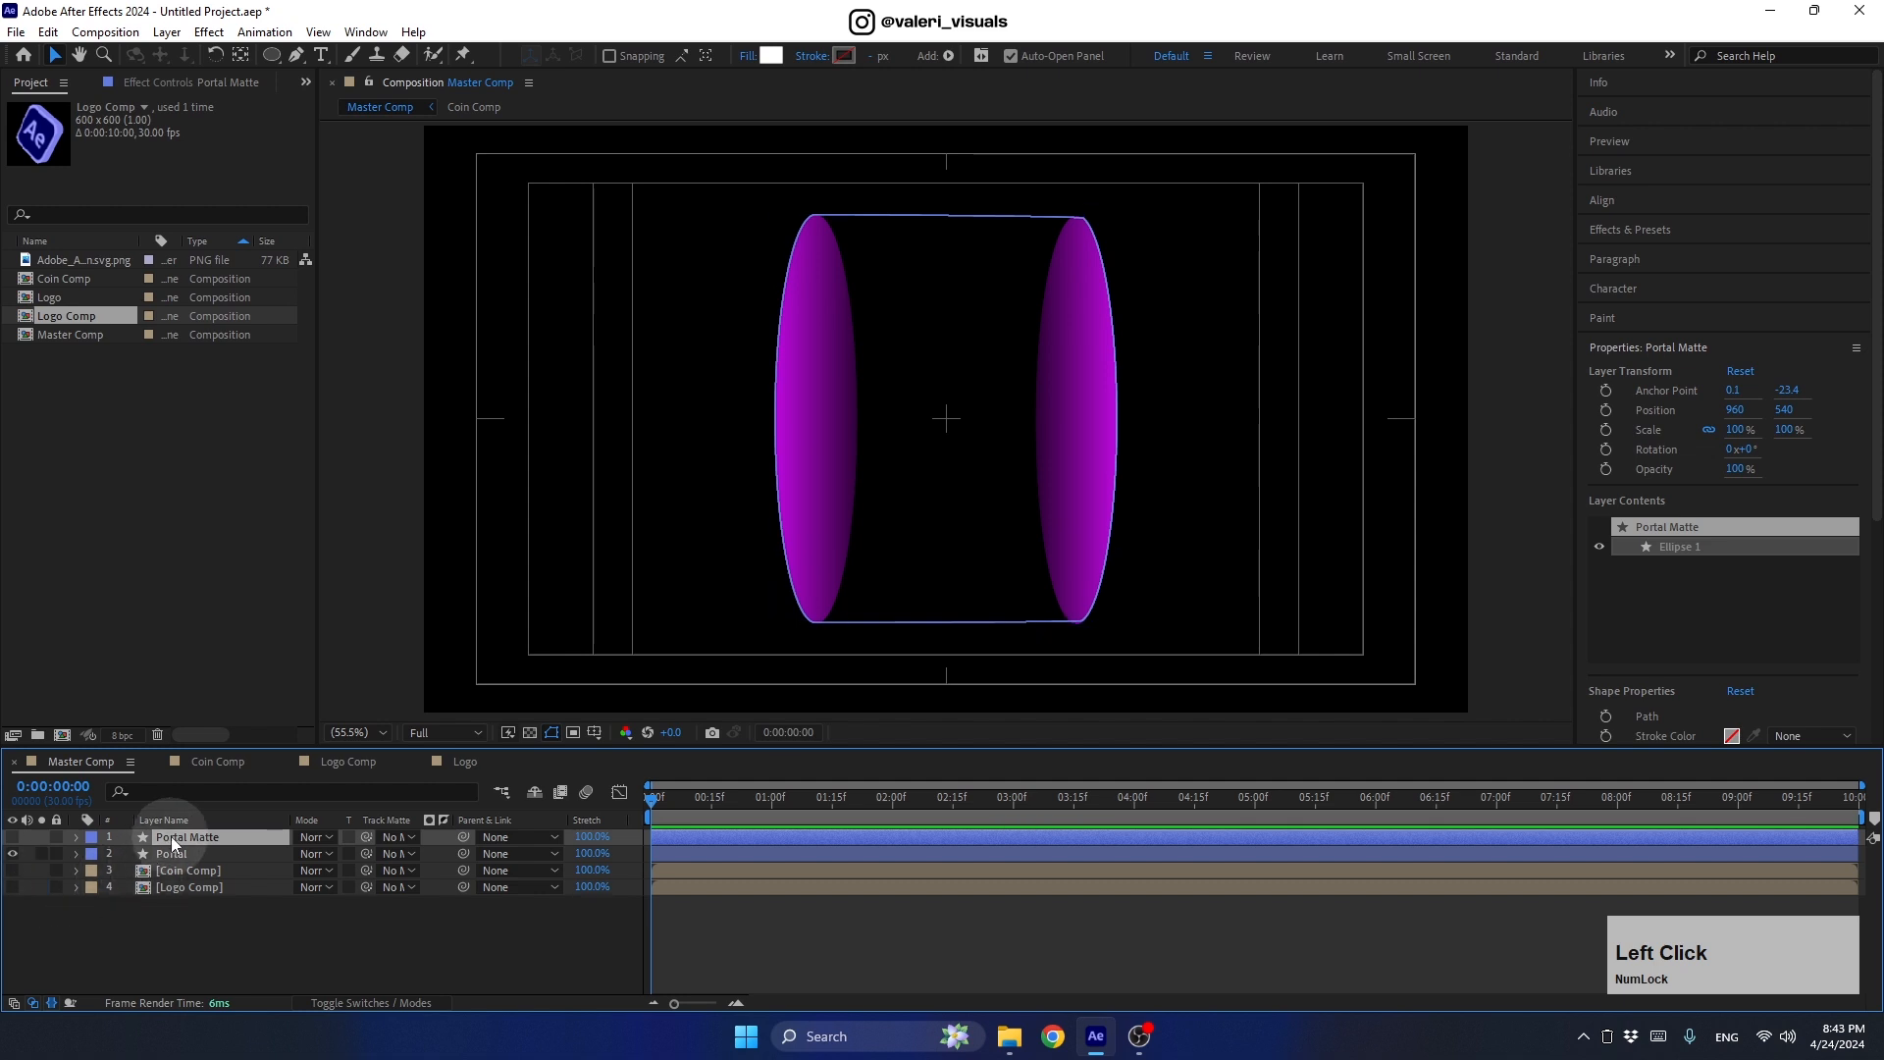
{"action": "left_click", "coordinate": [13, 837]}
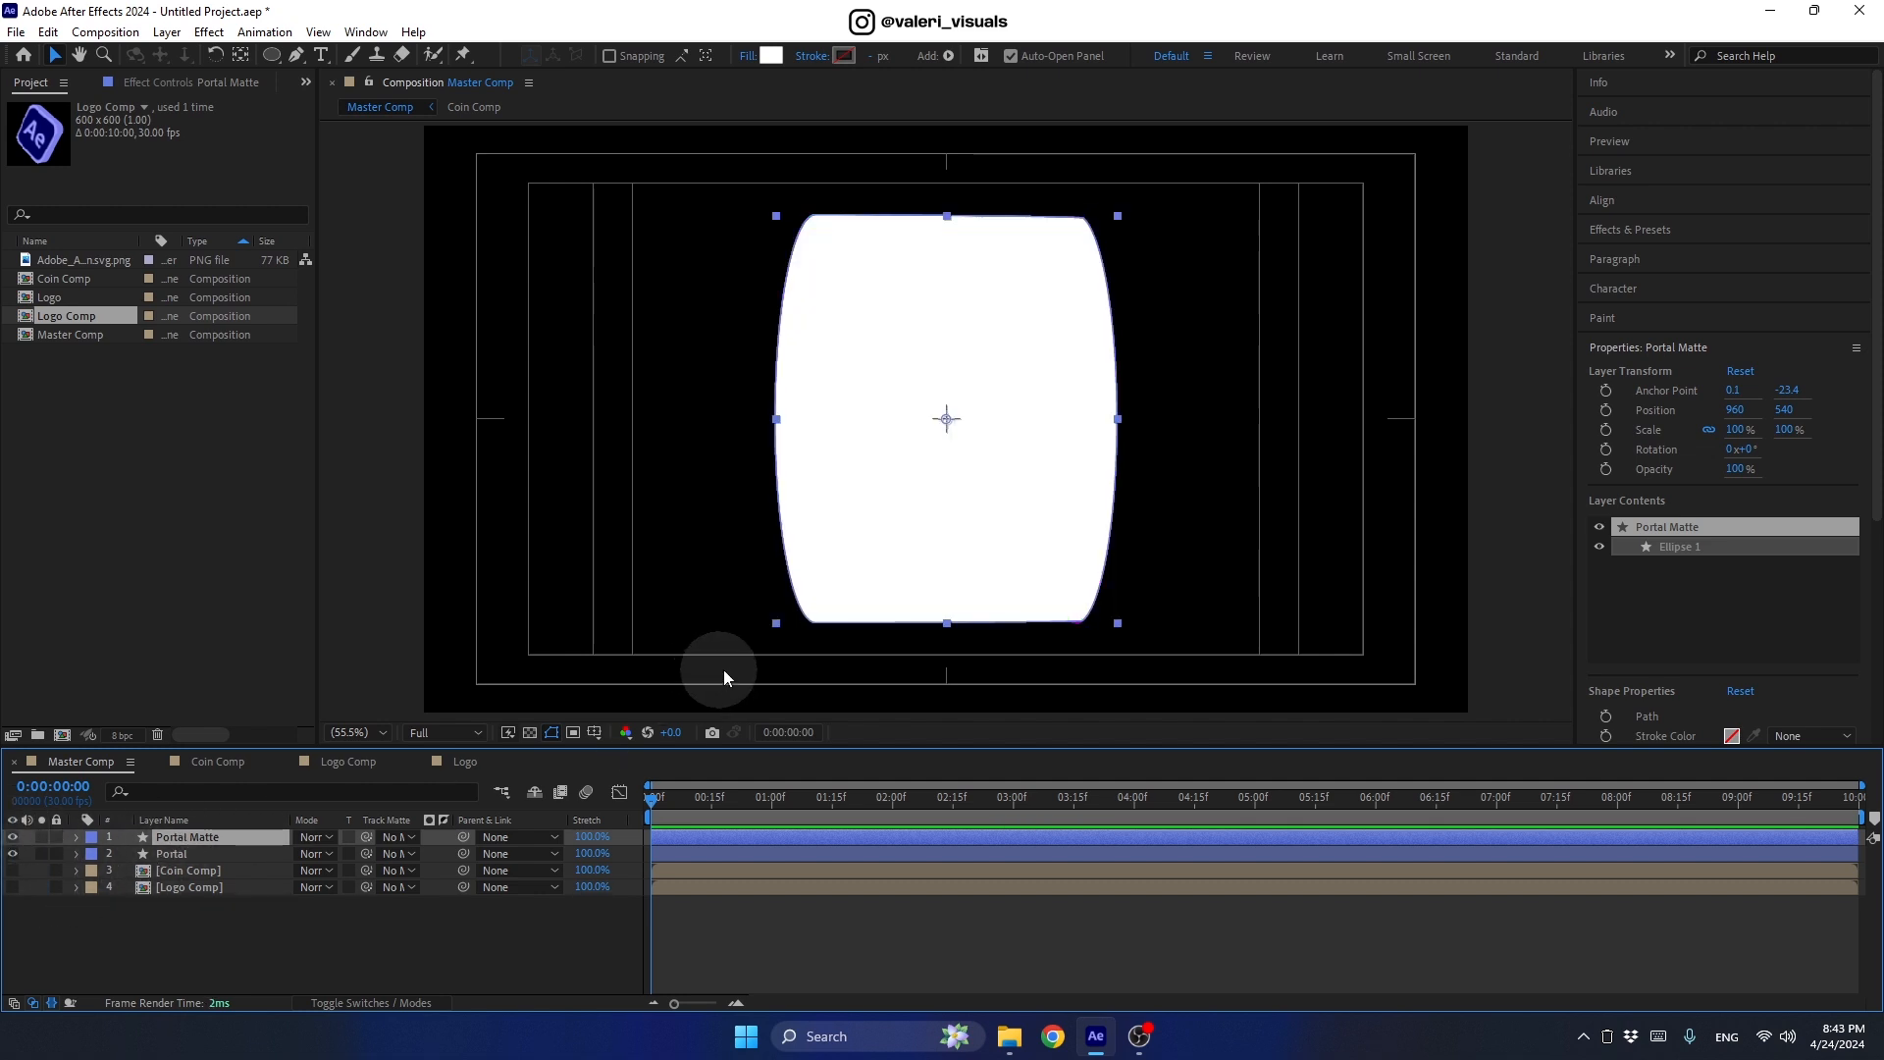
Step: Move Portal Matte horizontally to an X position of about 478, aligning its right edge with the left portal ellipse's right edge
{"action": "left_click_drag", "start_coordinate": [1015, 500], "coordinate": [745, 494]}
{"action": "key", "text": "Right"}
{"action": "key", "text": "Right"}
{"action": "key", "text": "Right"}
{"action": "key", "text": "Right"}
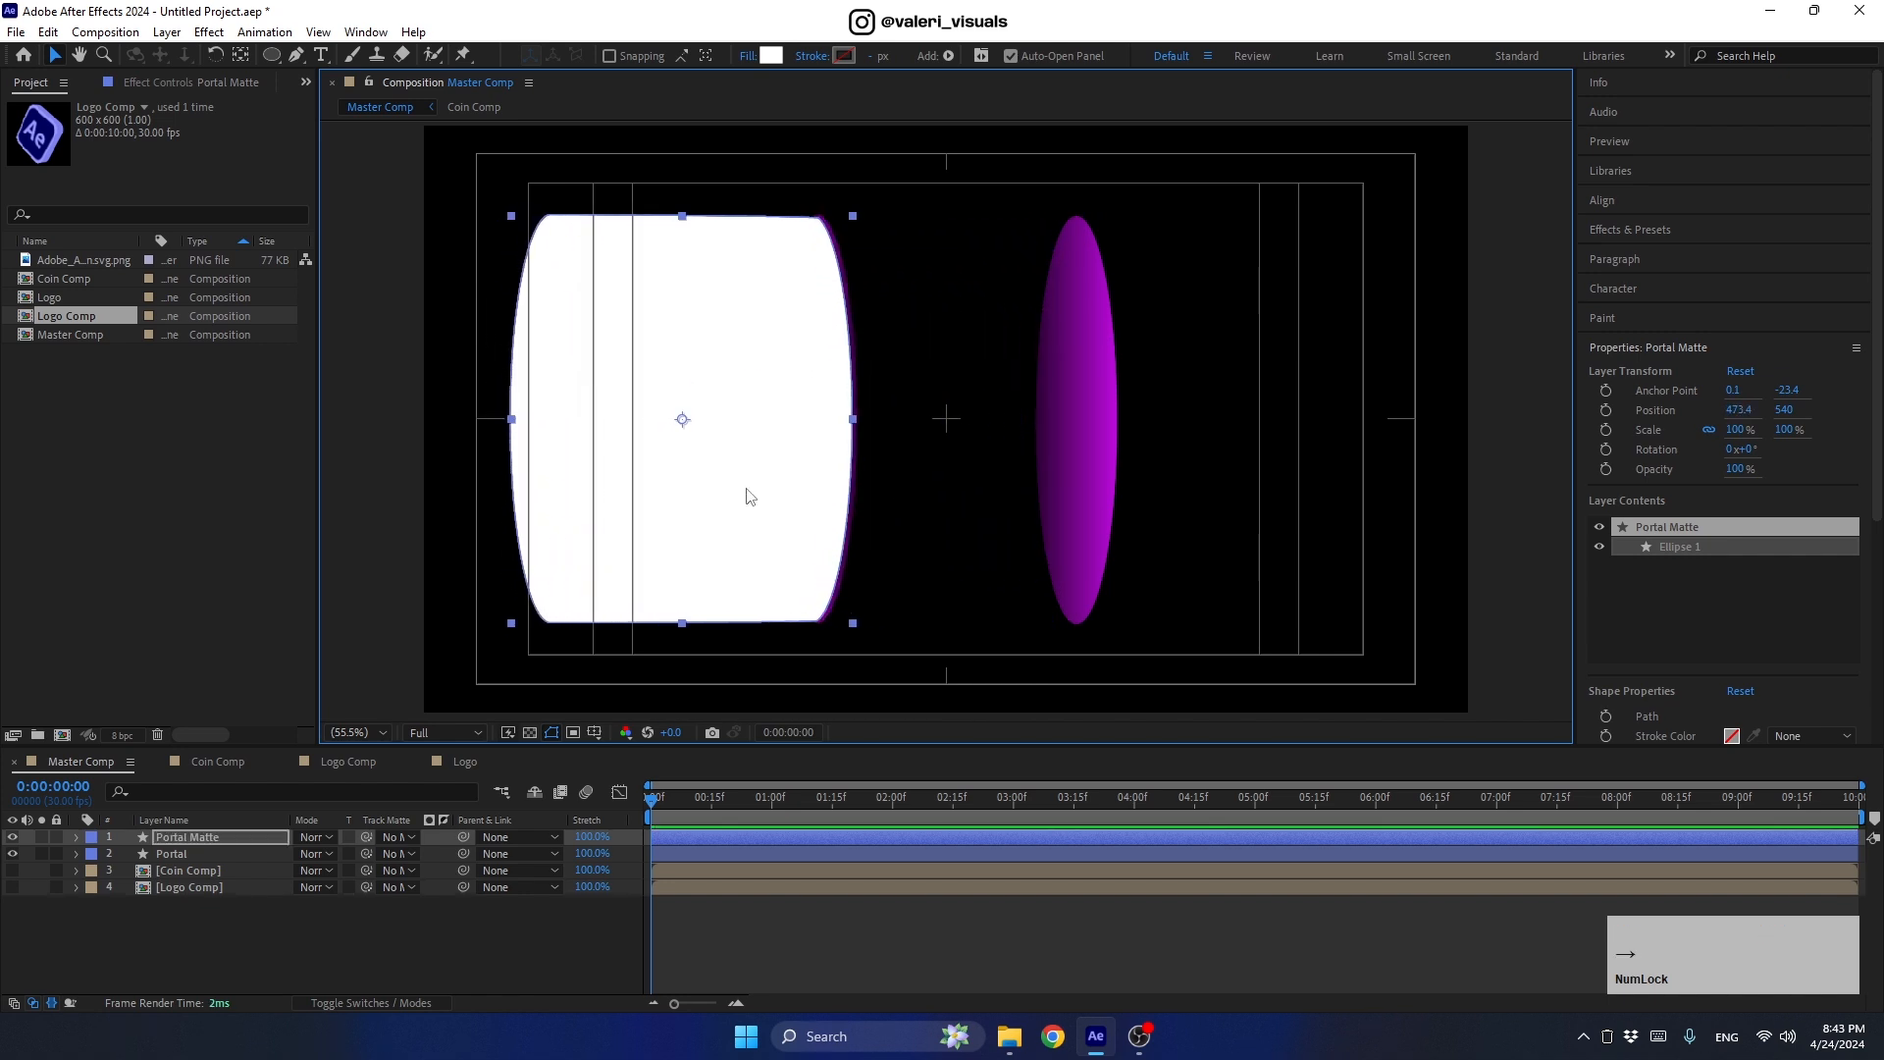
{"action": "key", "text": "Left"}
{"action": "key", "text": "Left"}
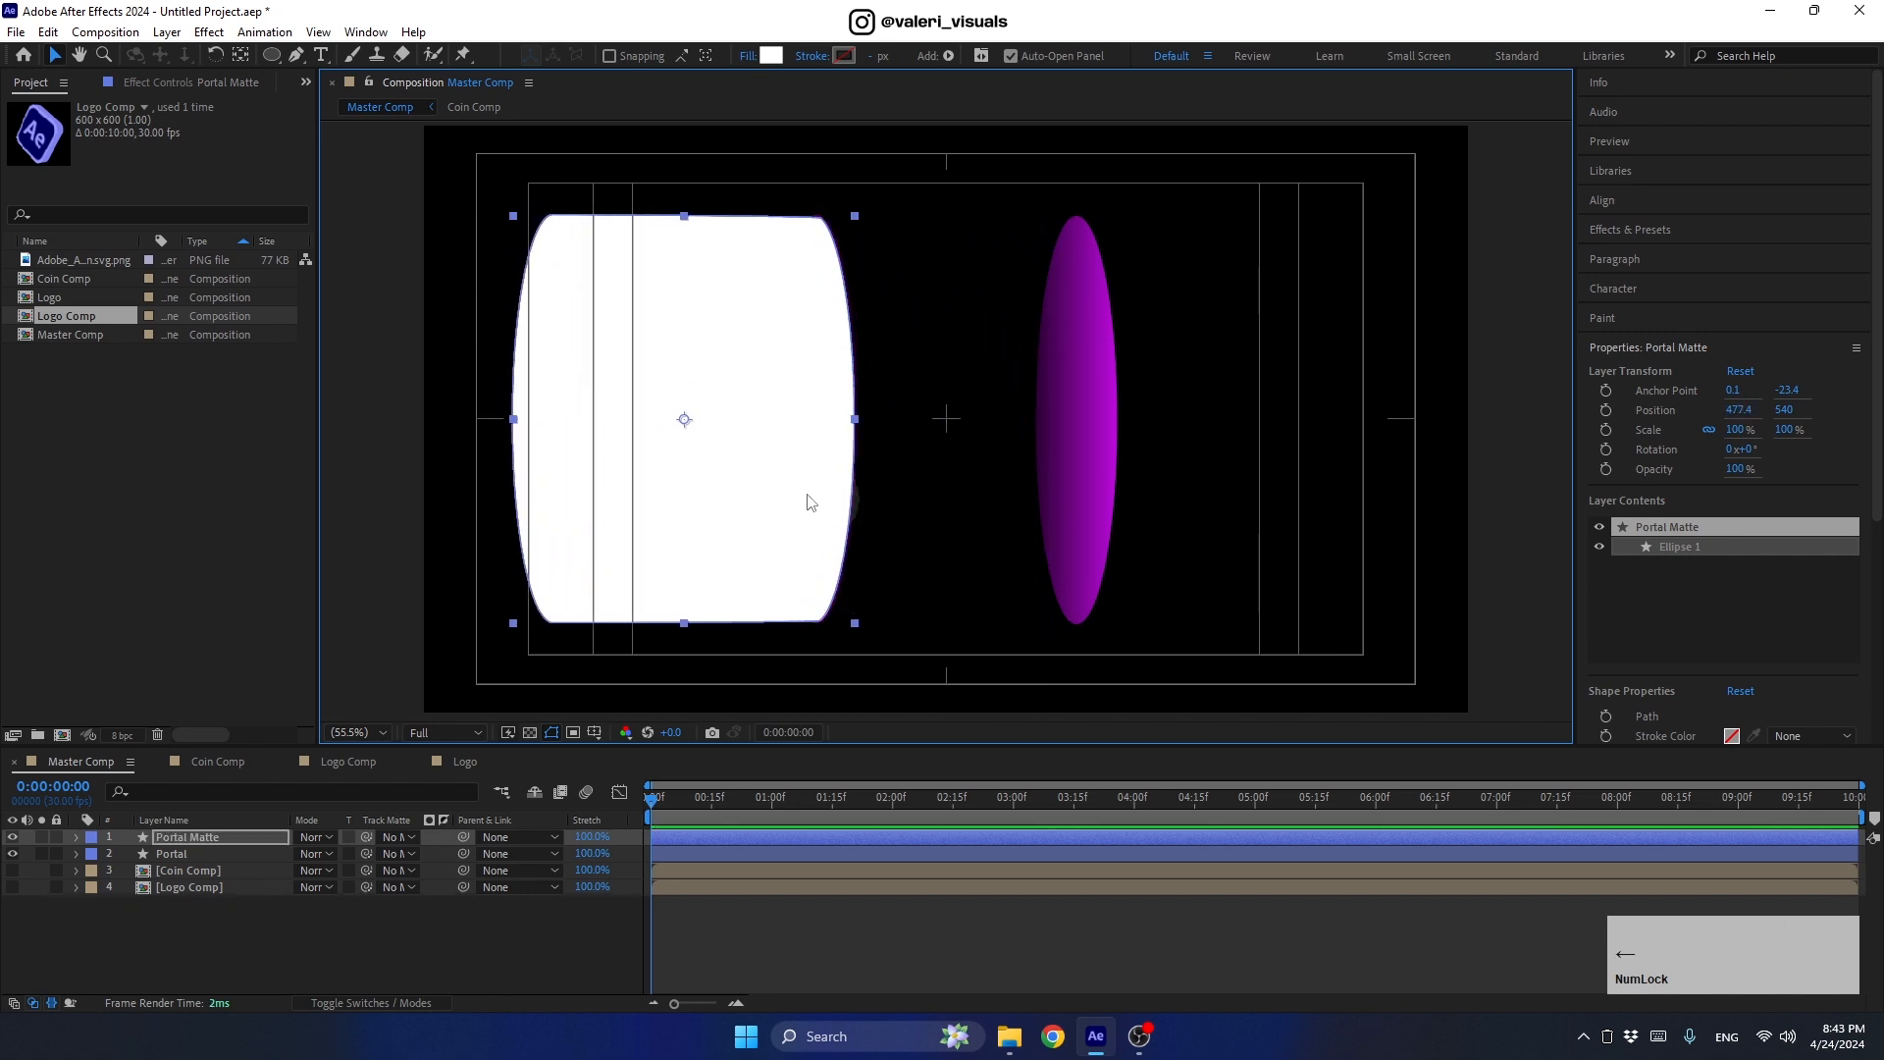
{"action": "scroll", "coordinate": [857, 412], "scroll_direction": "up", "scroll_amount": 2}
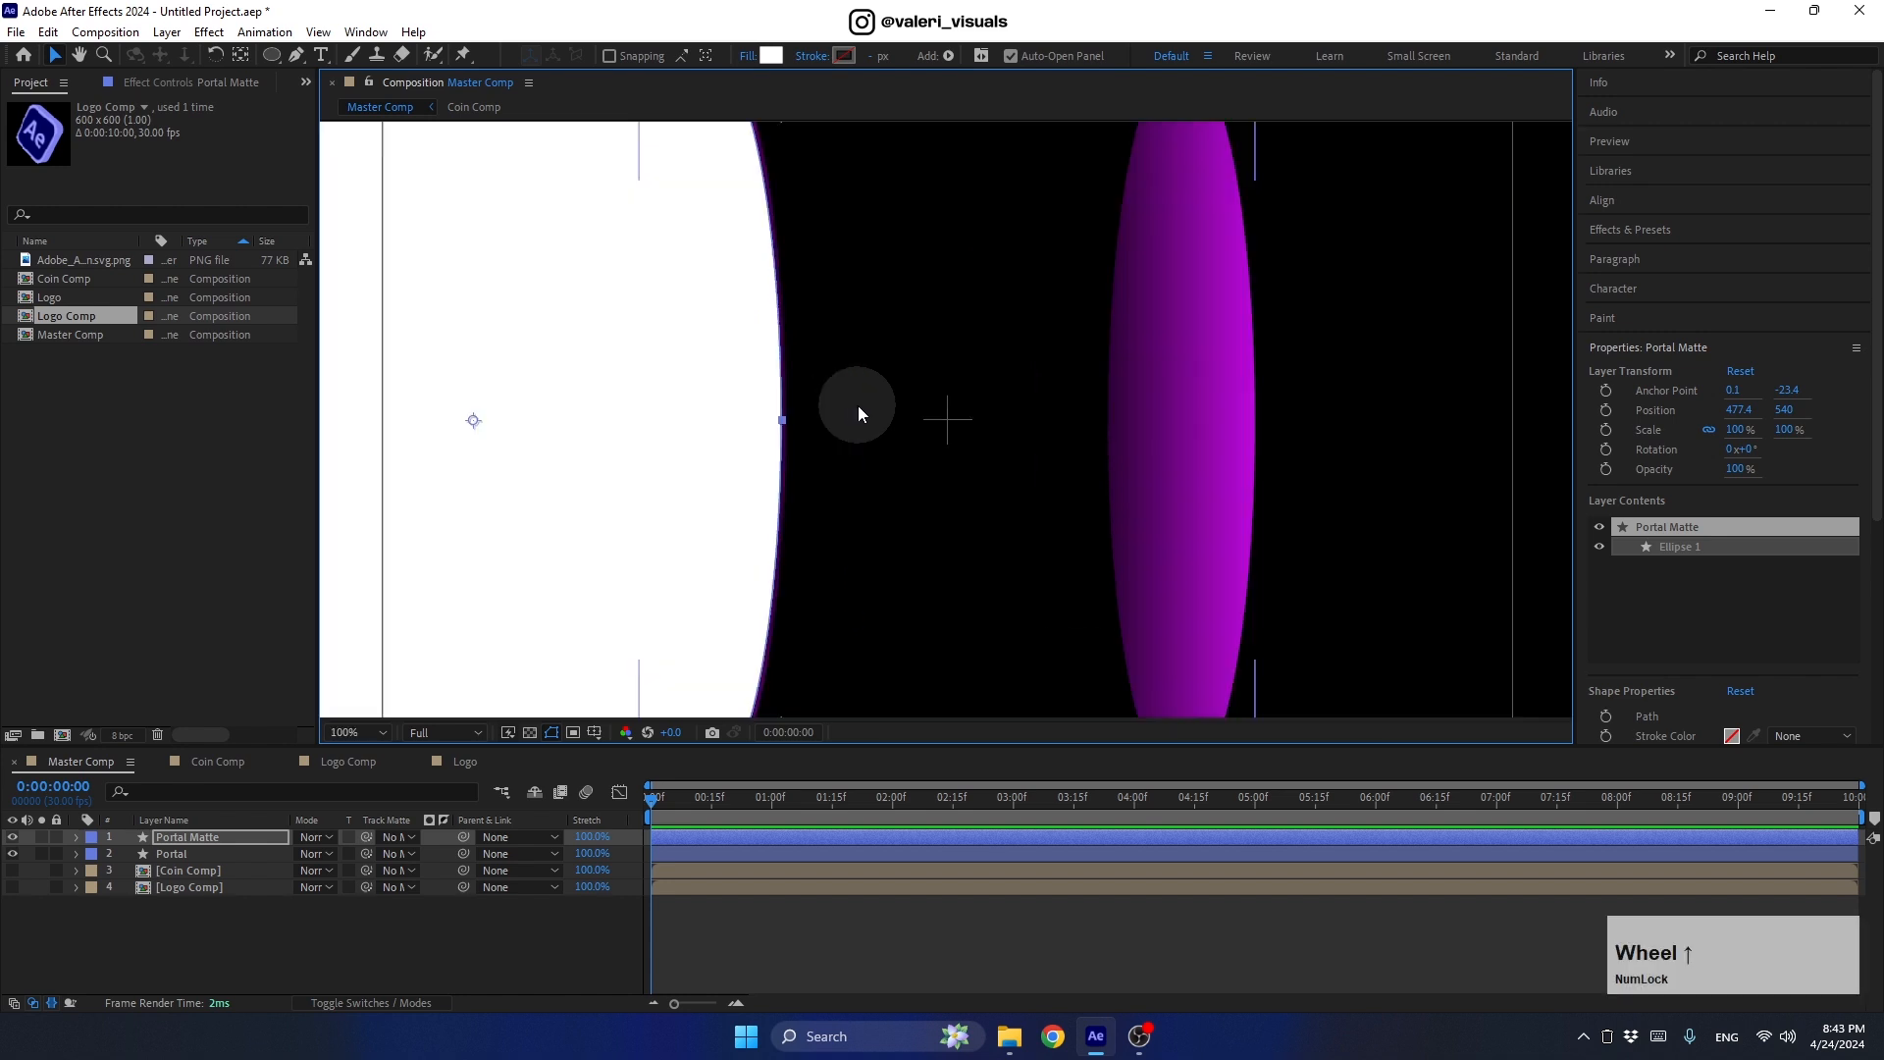
{"action": "key", "text": "Right"}
{"action": "scroll", "coordinate": [770, 447], "scroll_direction": "down", "scroll_amount": 2}
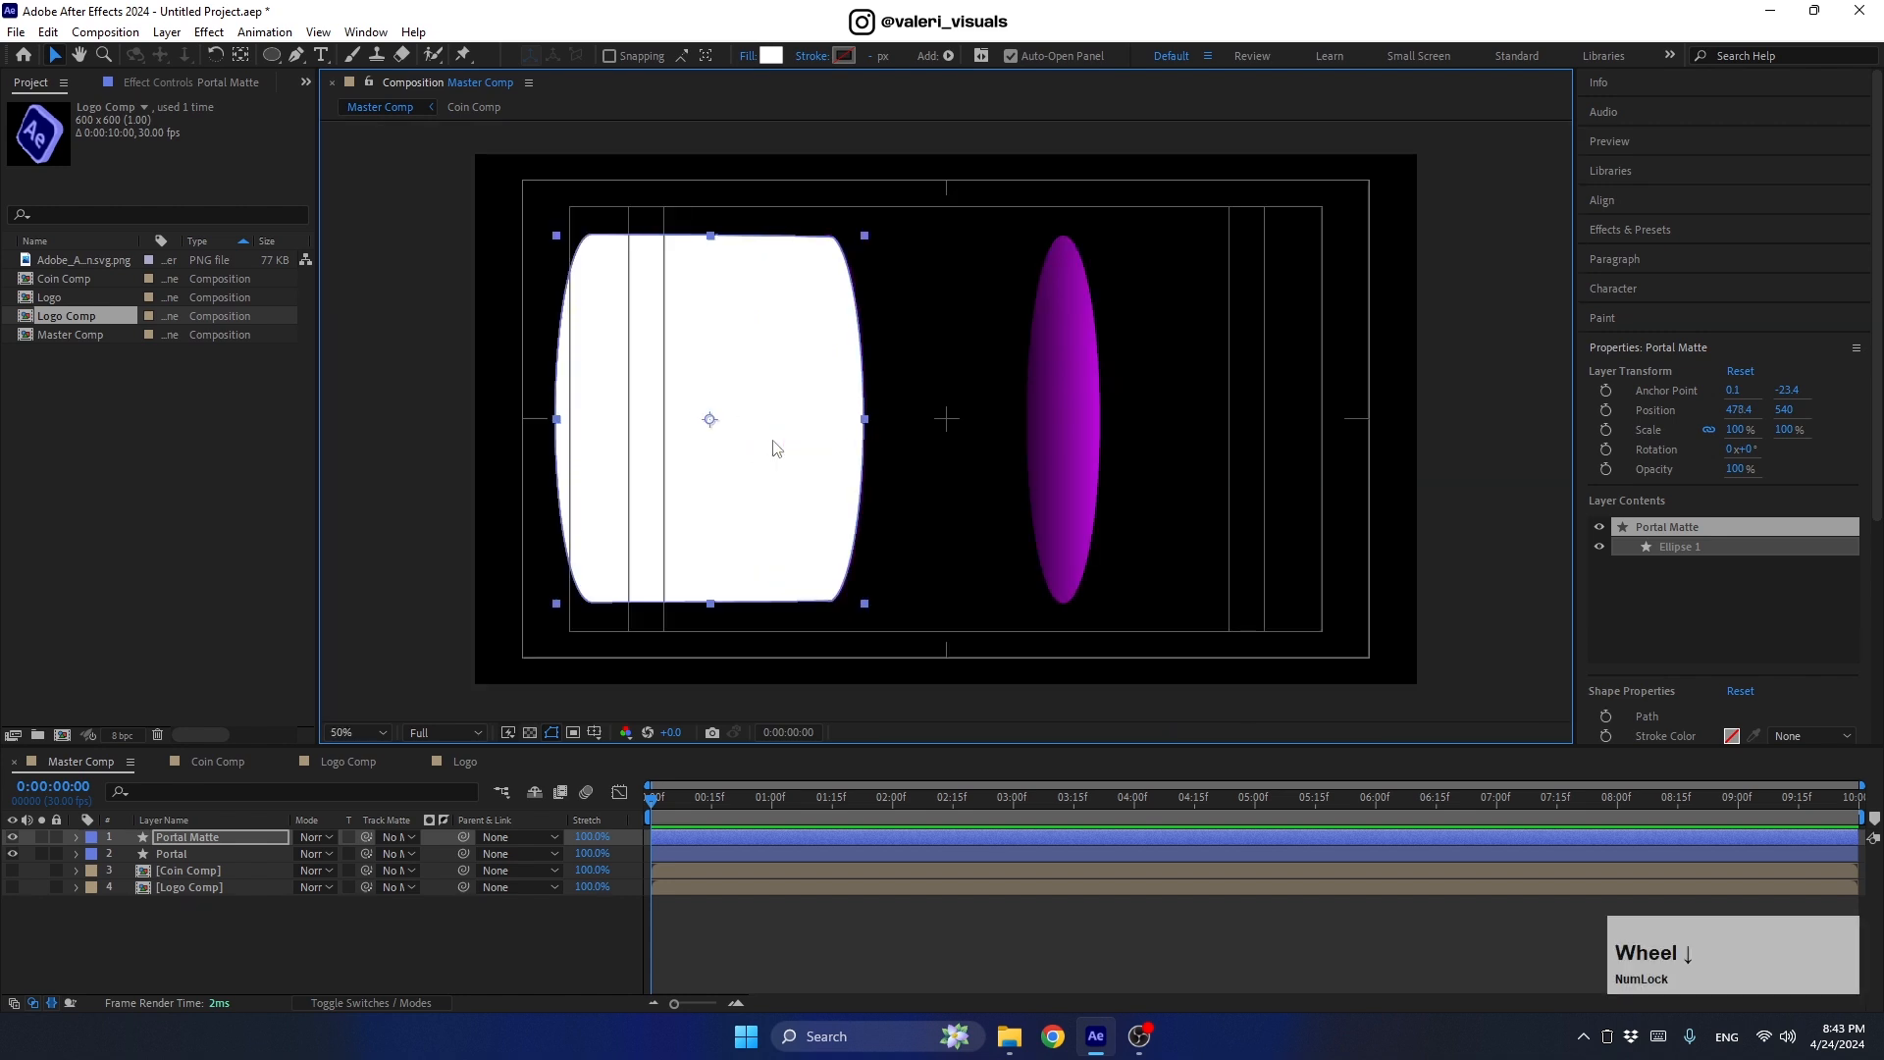
Step: Using the Pen tool, move Portal Matte's left-side path points horizontally left until they lie beyond the composition's left edge
{"action": "left_click", "coordinate": [295, 54]}
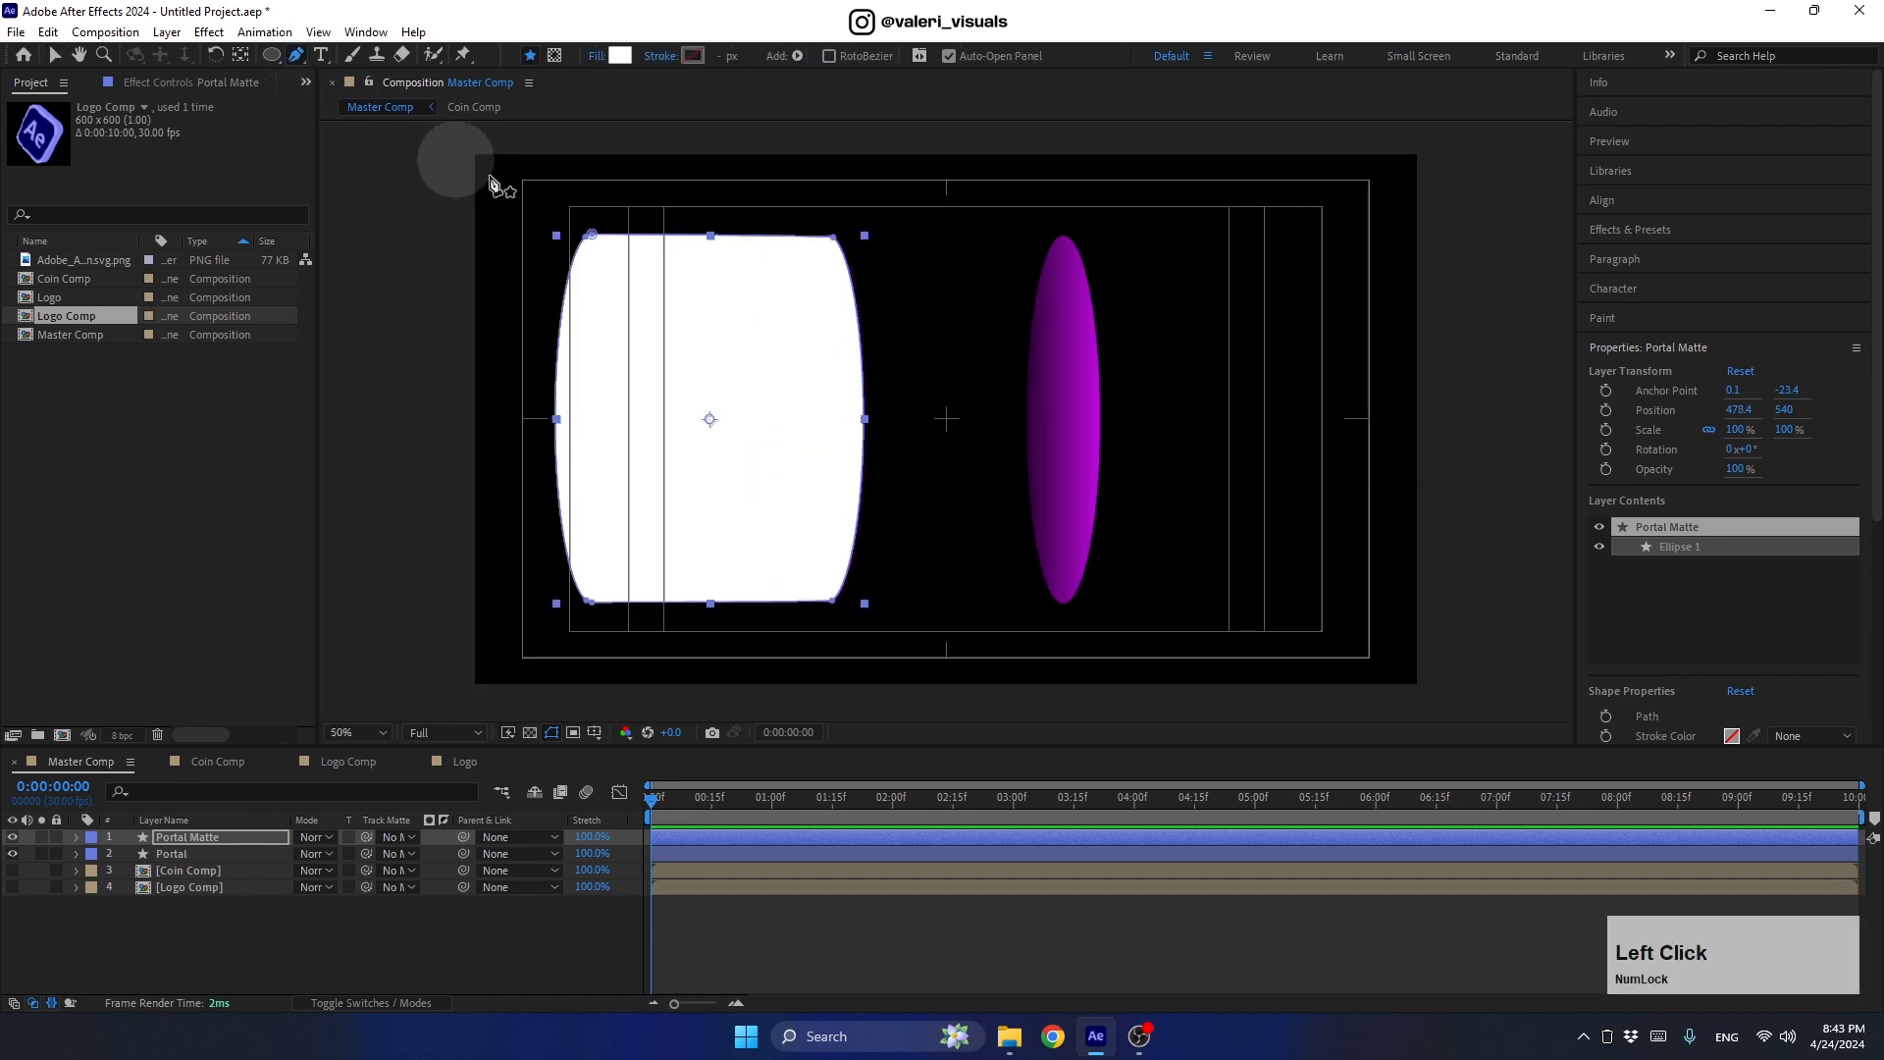
{"action": "left_click", "coordinate": [592, 238]}
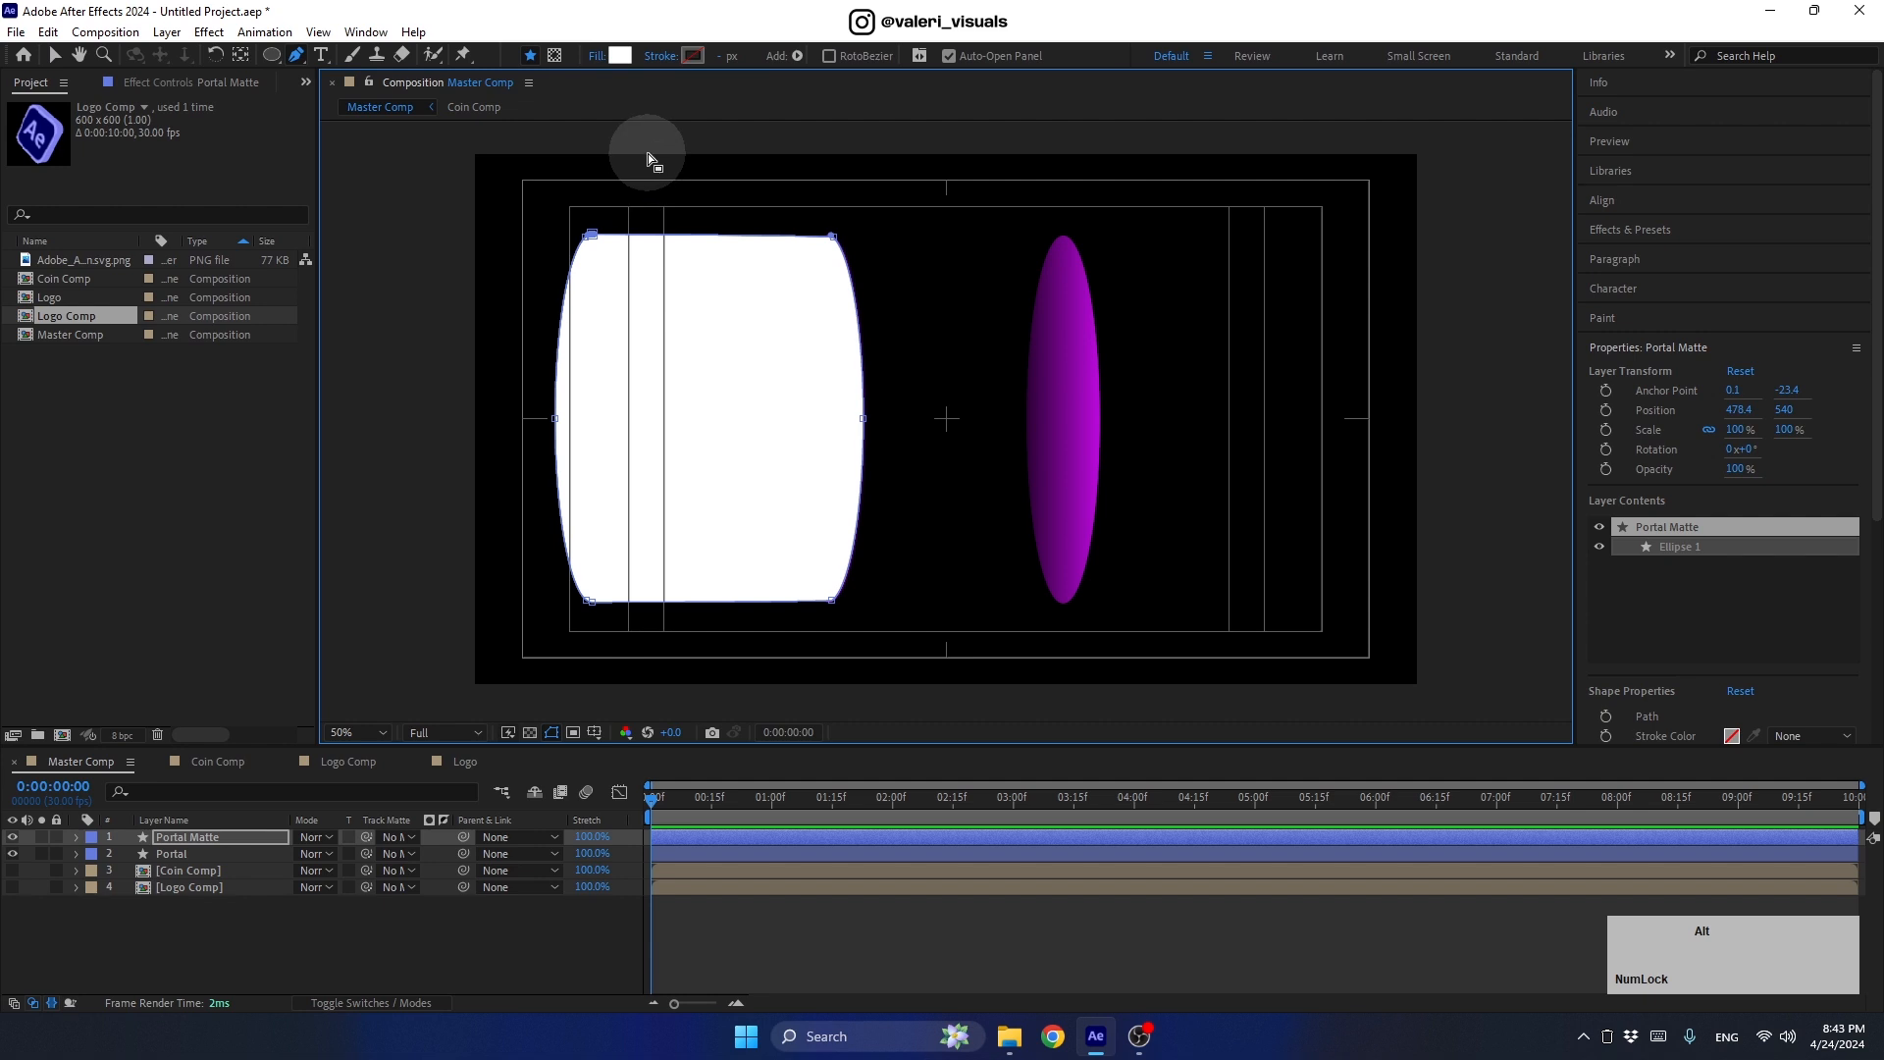
{"action": "left_click_drag", "start_coordinate": [648, 153], "coordinate": [447, 603]}
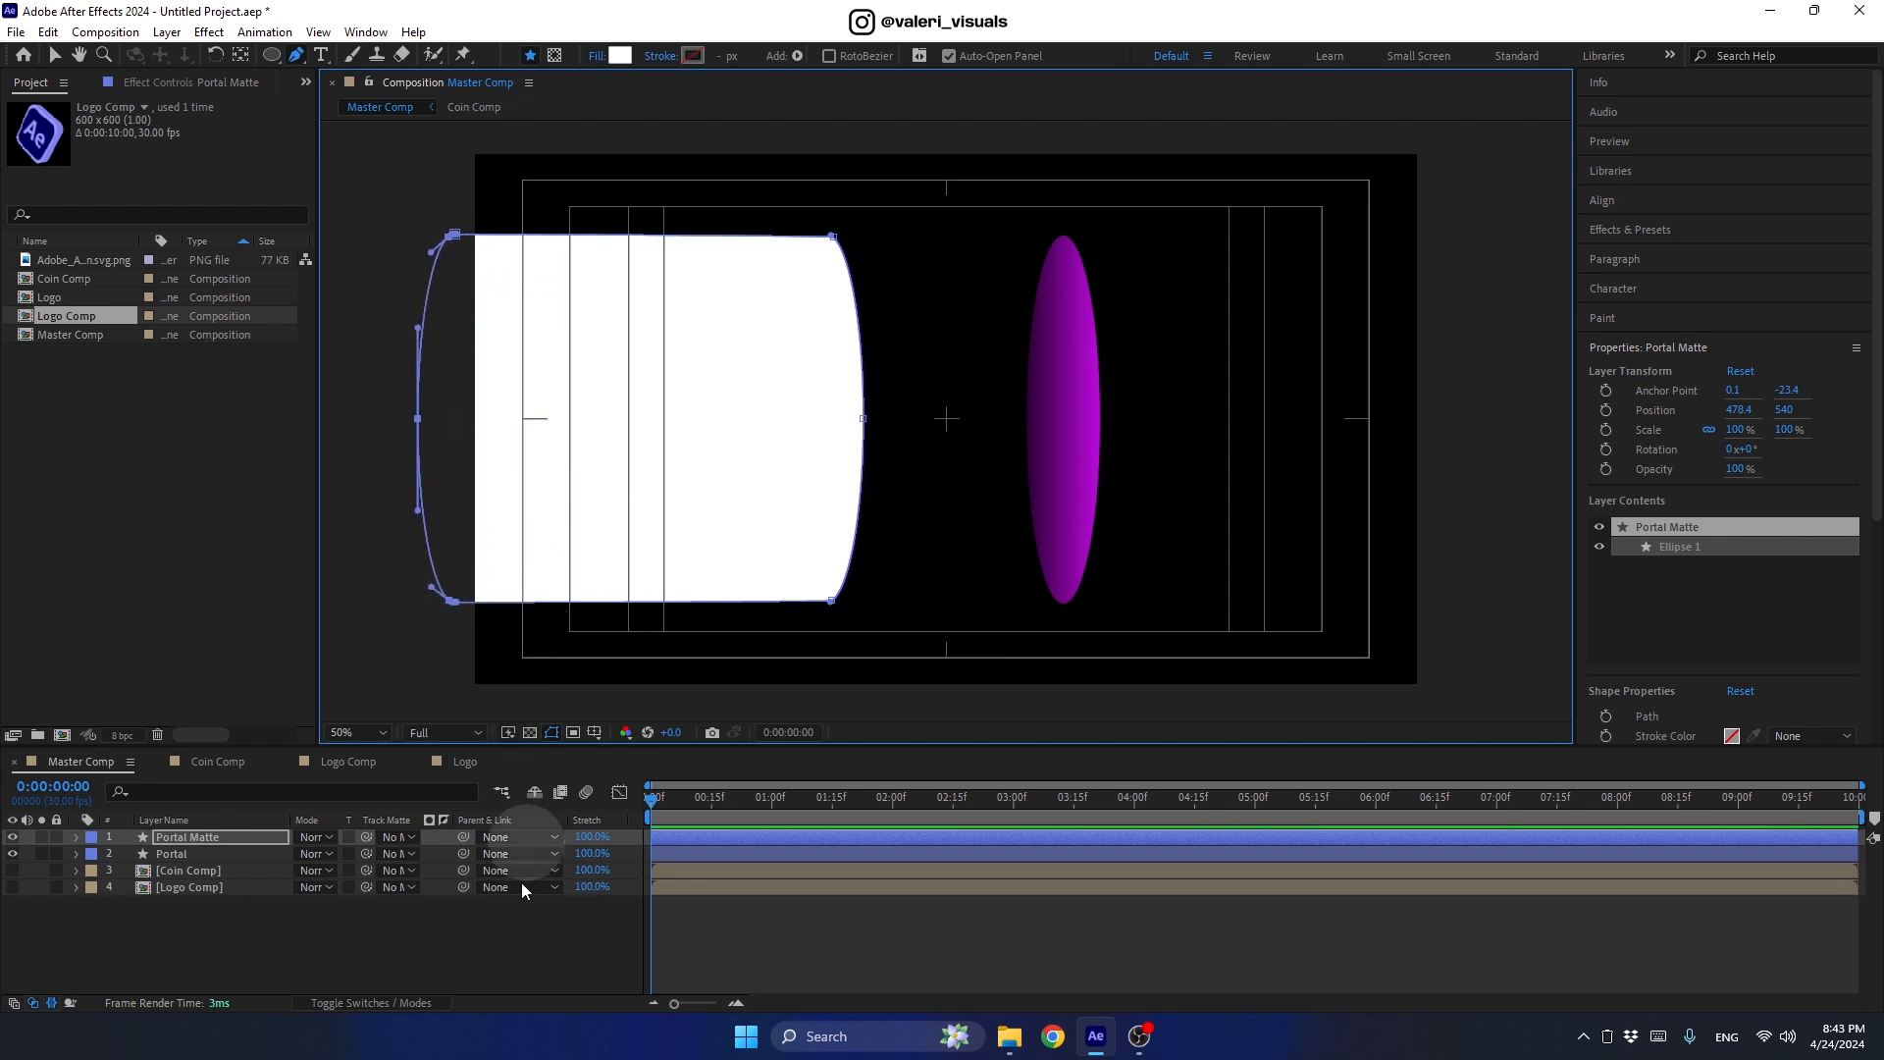
Step: Show Coin Comp at the top of the layer stack and assign Portal Matte as its track matte
{"action": "left_click", "coordinate": [178, 870]}
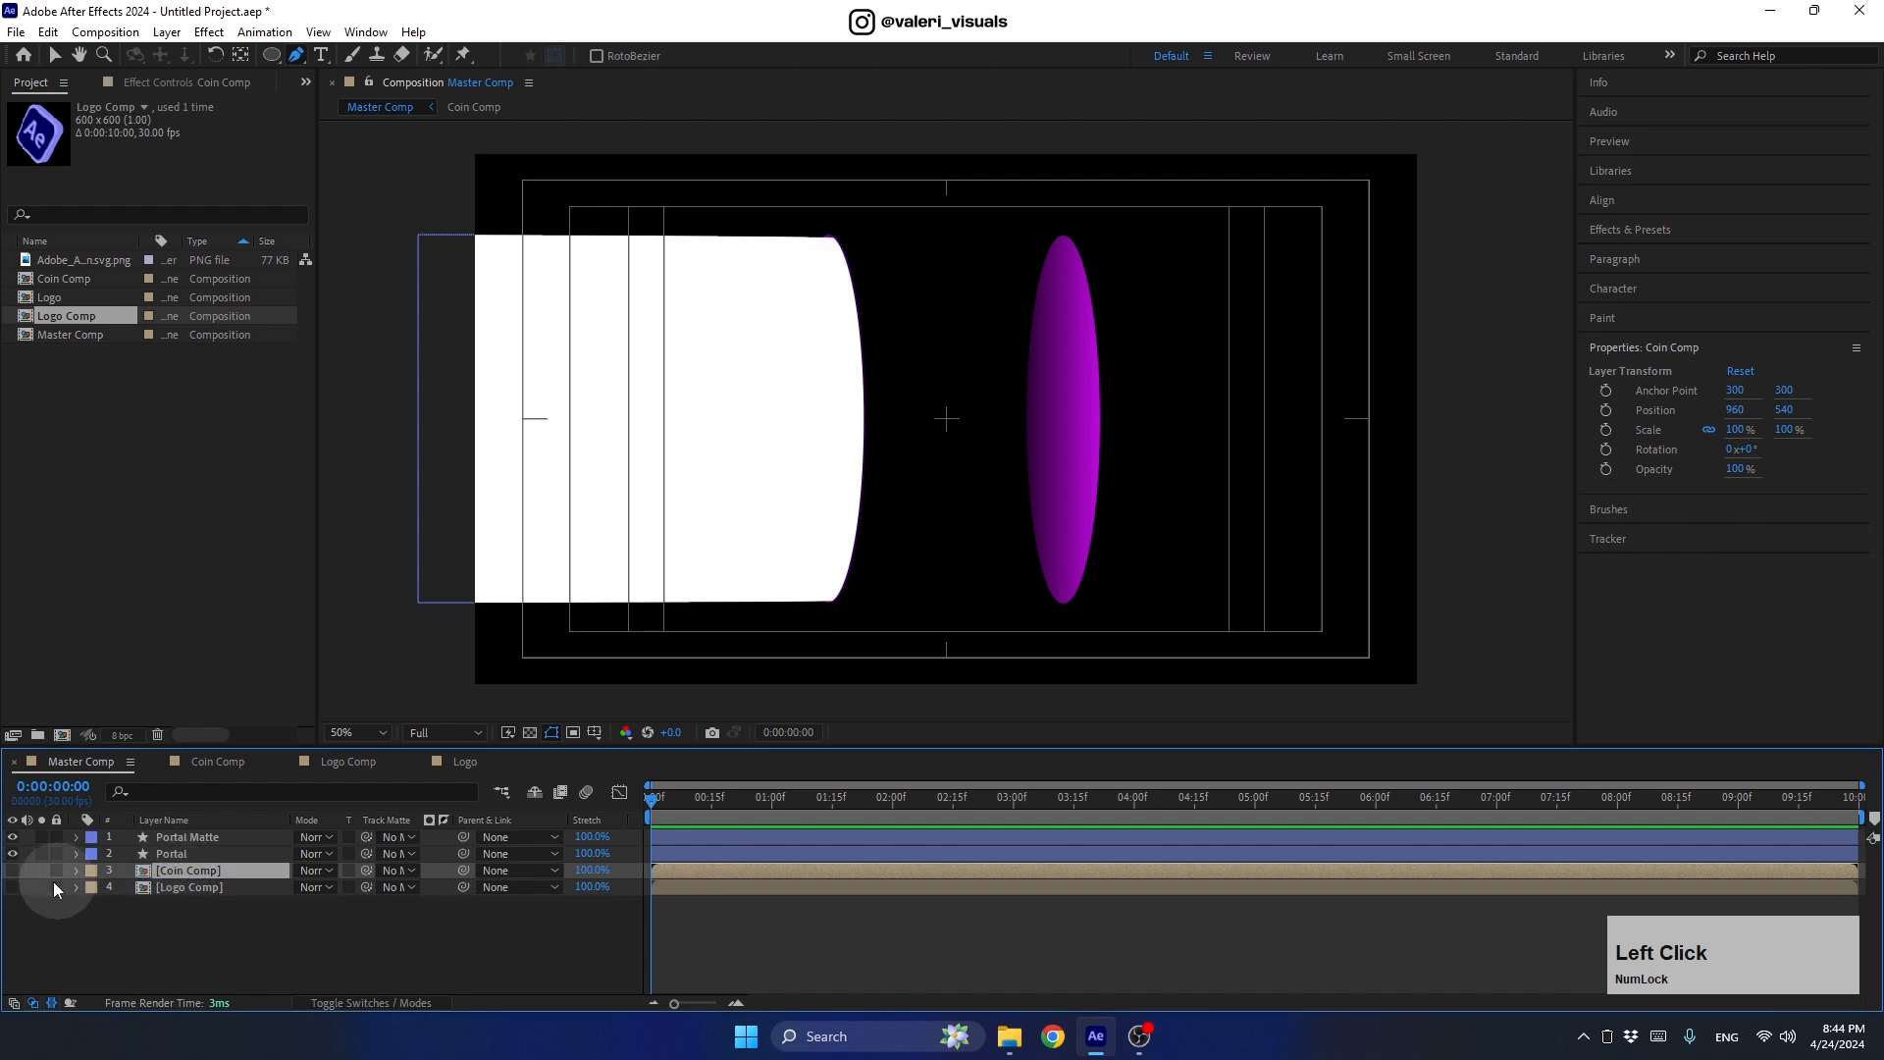
{"action": "left_click", "coordinate": [13, 870]}
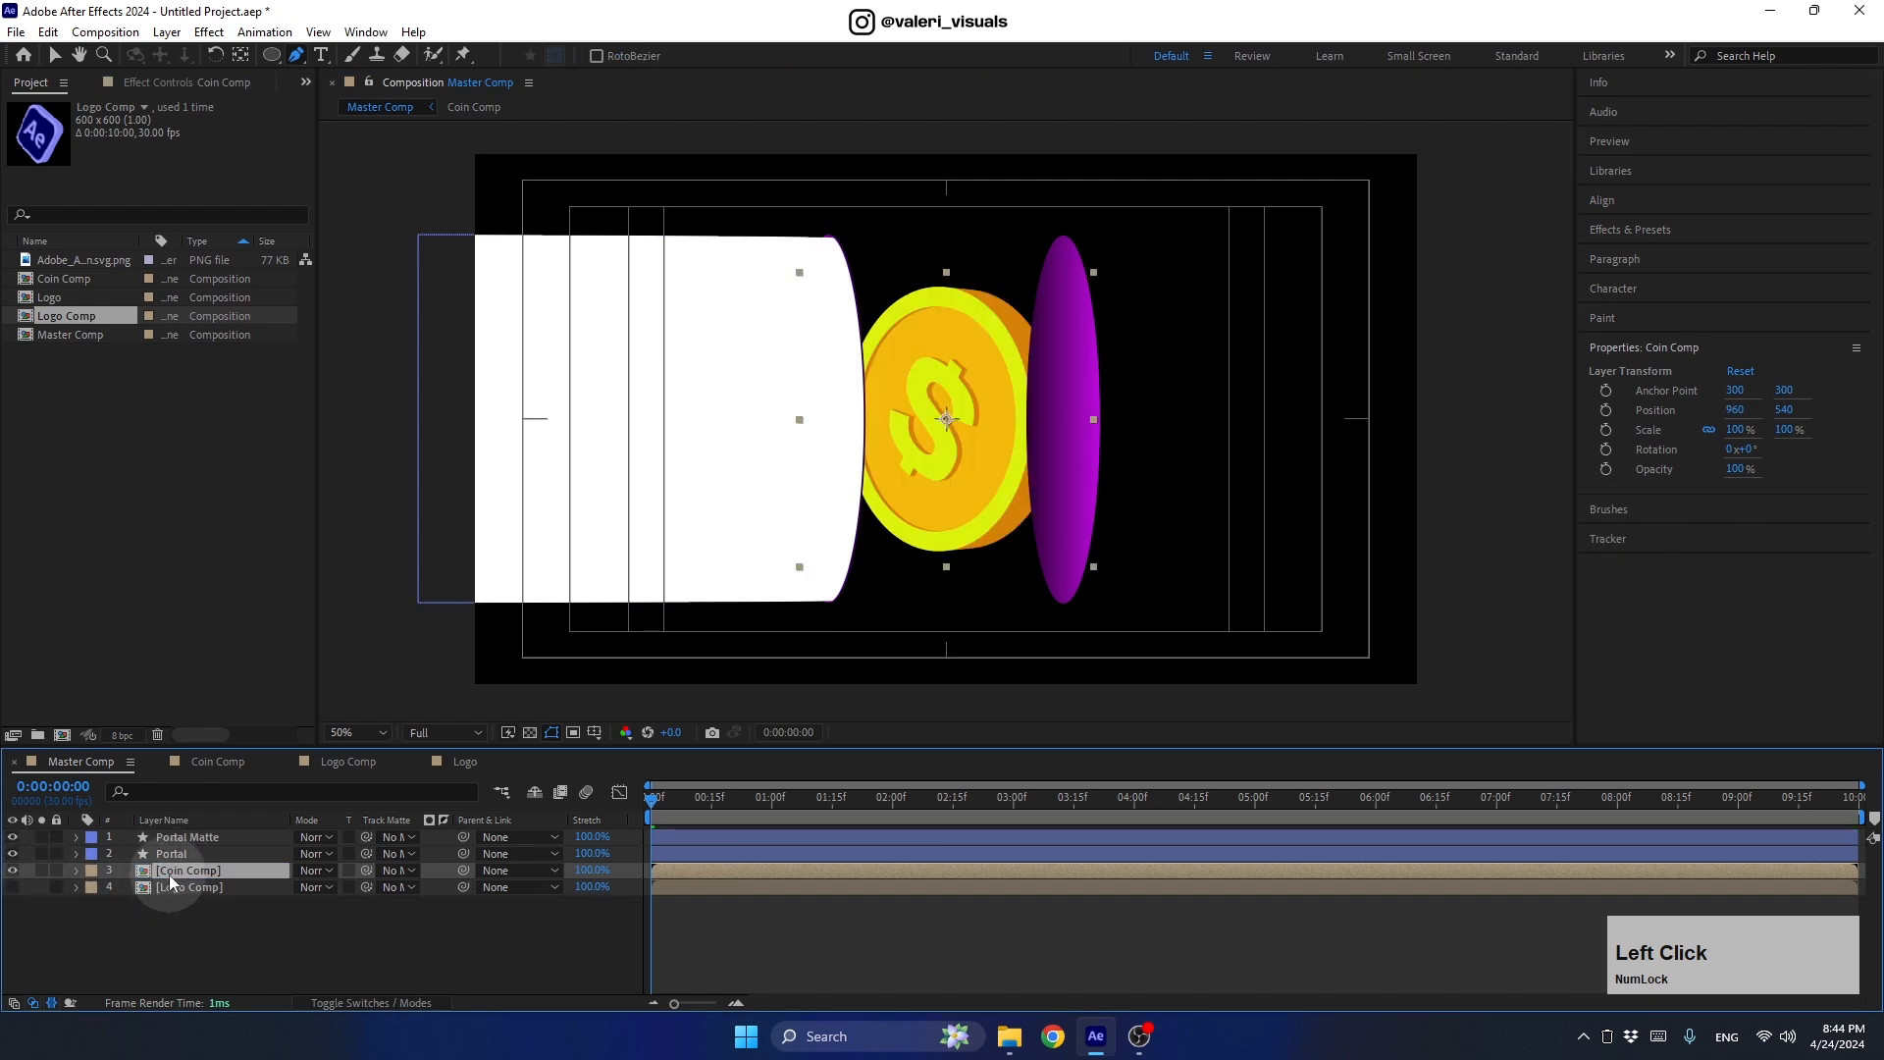
{"action": "left_click_drag", "start_coordinate": [169, 874], "coordinate": [202, 849]}
{"action": "left_click", "coordinate": [367, 836]}
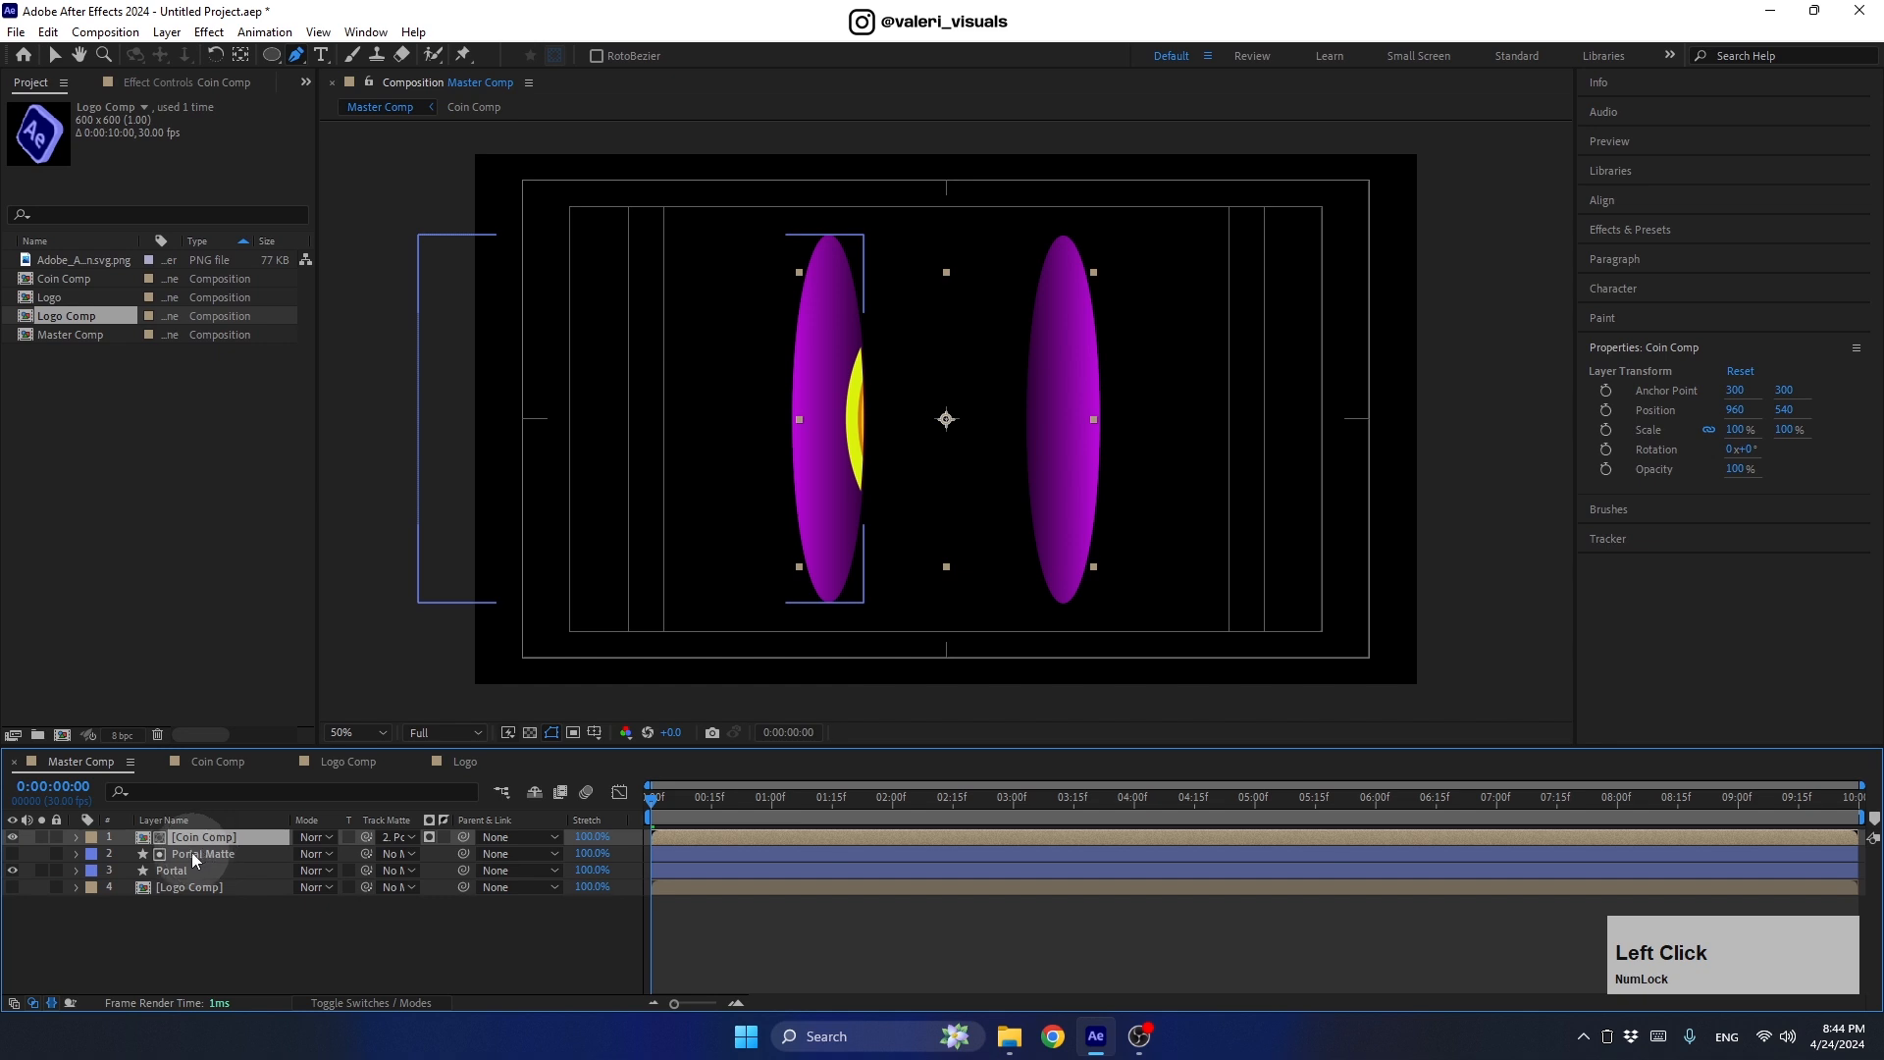
Step: Test the matte by moving the coin through the left ellipse and up to a position of about 404, 300
{"action": "left_click", "coordinate": [187, 842]}
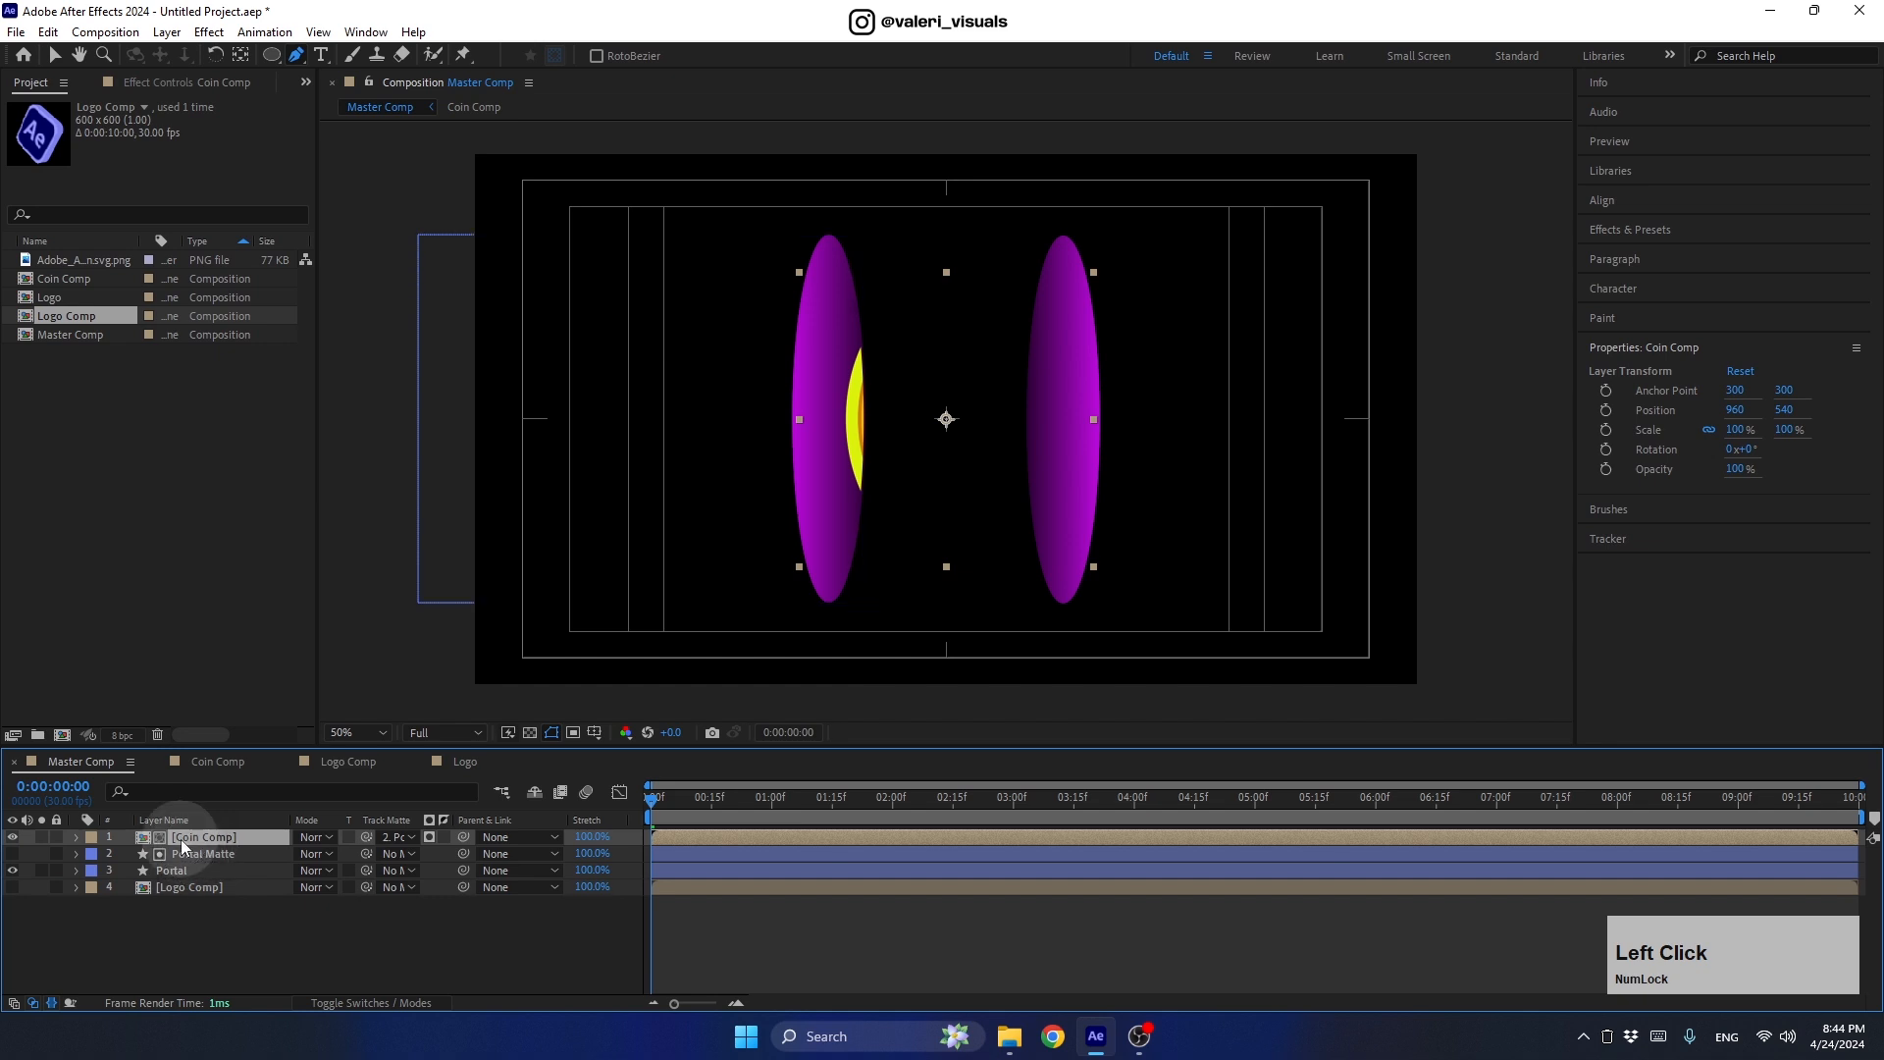
{"action": "left_click", "coordinate": [54, 55]}
{"action": "left_click_drag", "start_coordinate": [852, 428], "coordinate": [693, 422]}
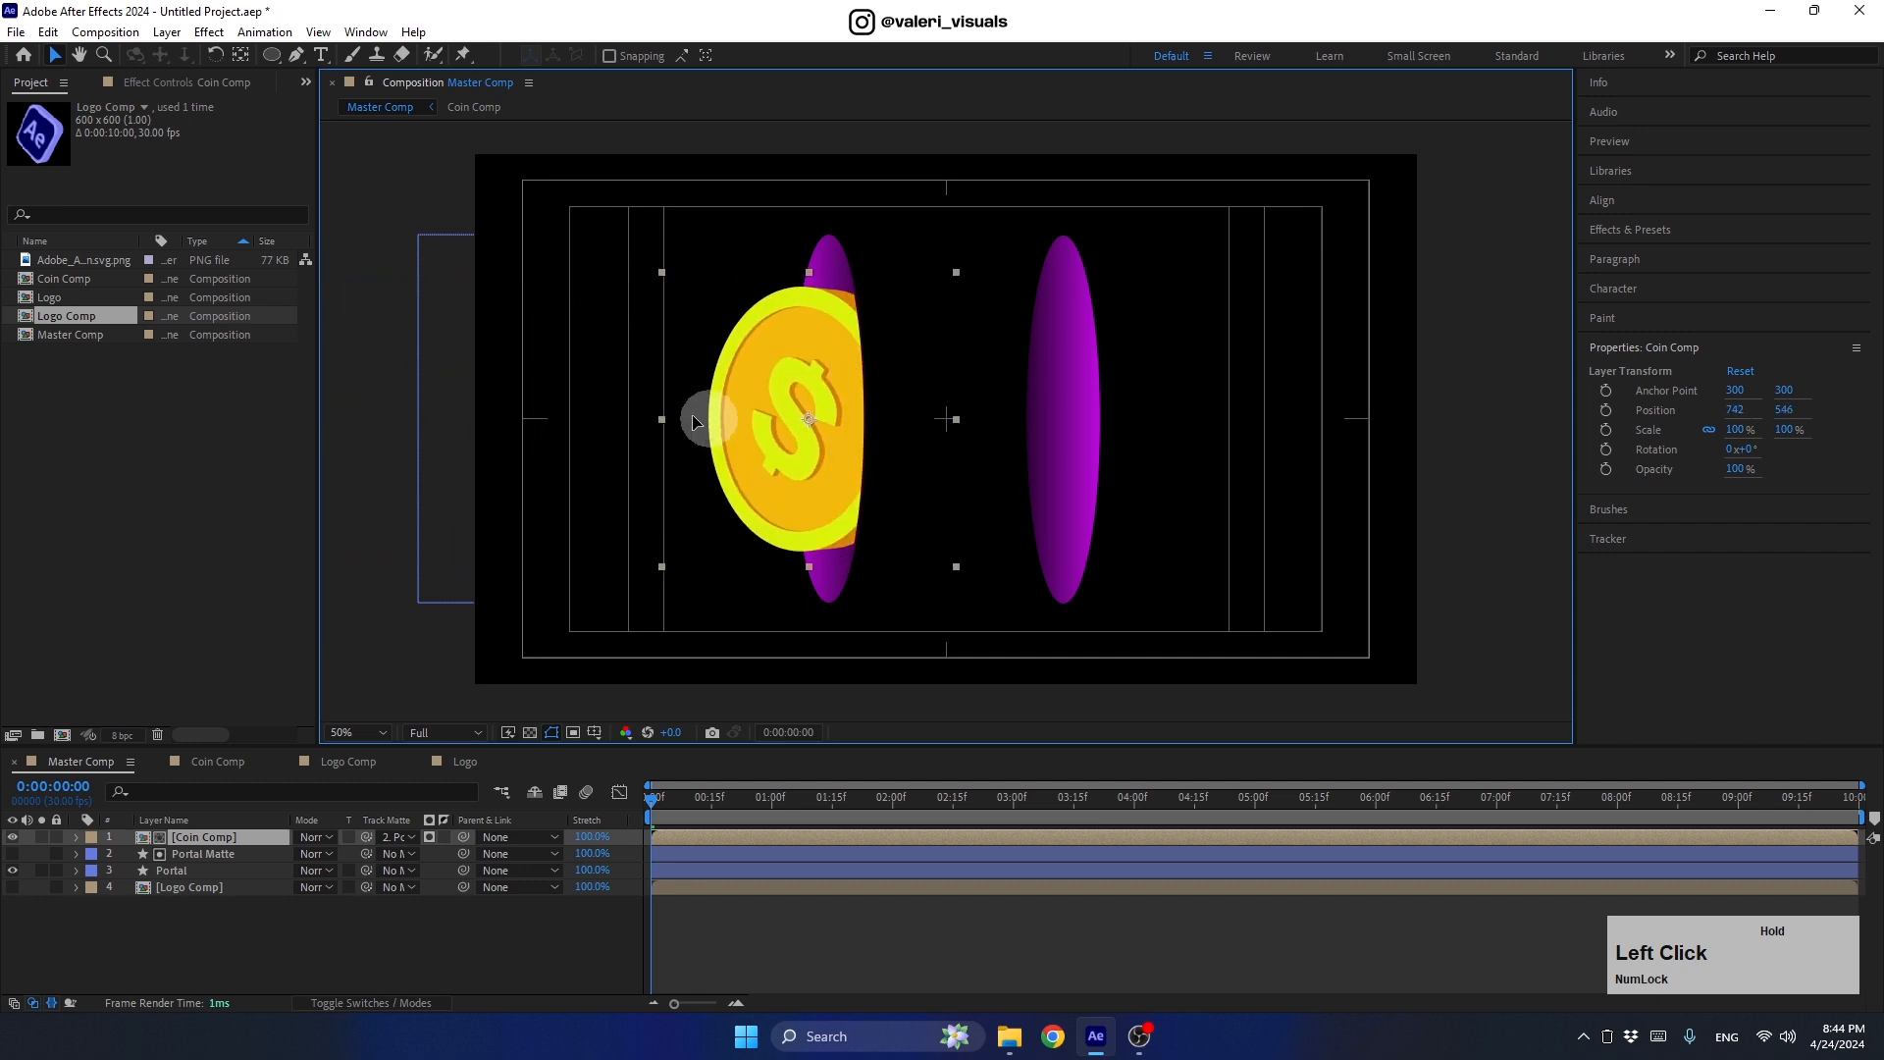
{"action": "left_click_drag", "start_coordinate": [694, 422], "coordinate": [684, 357]}
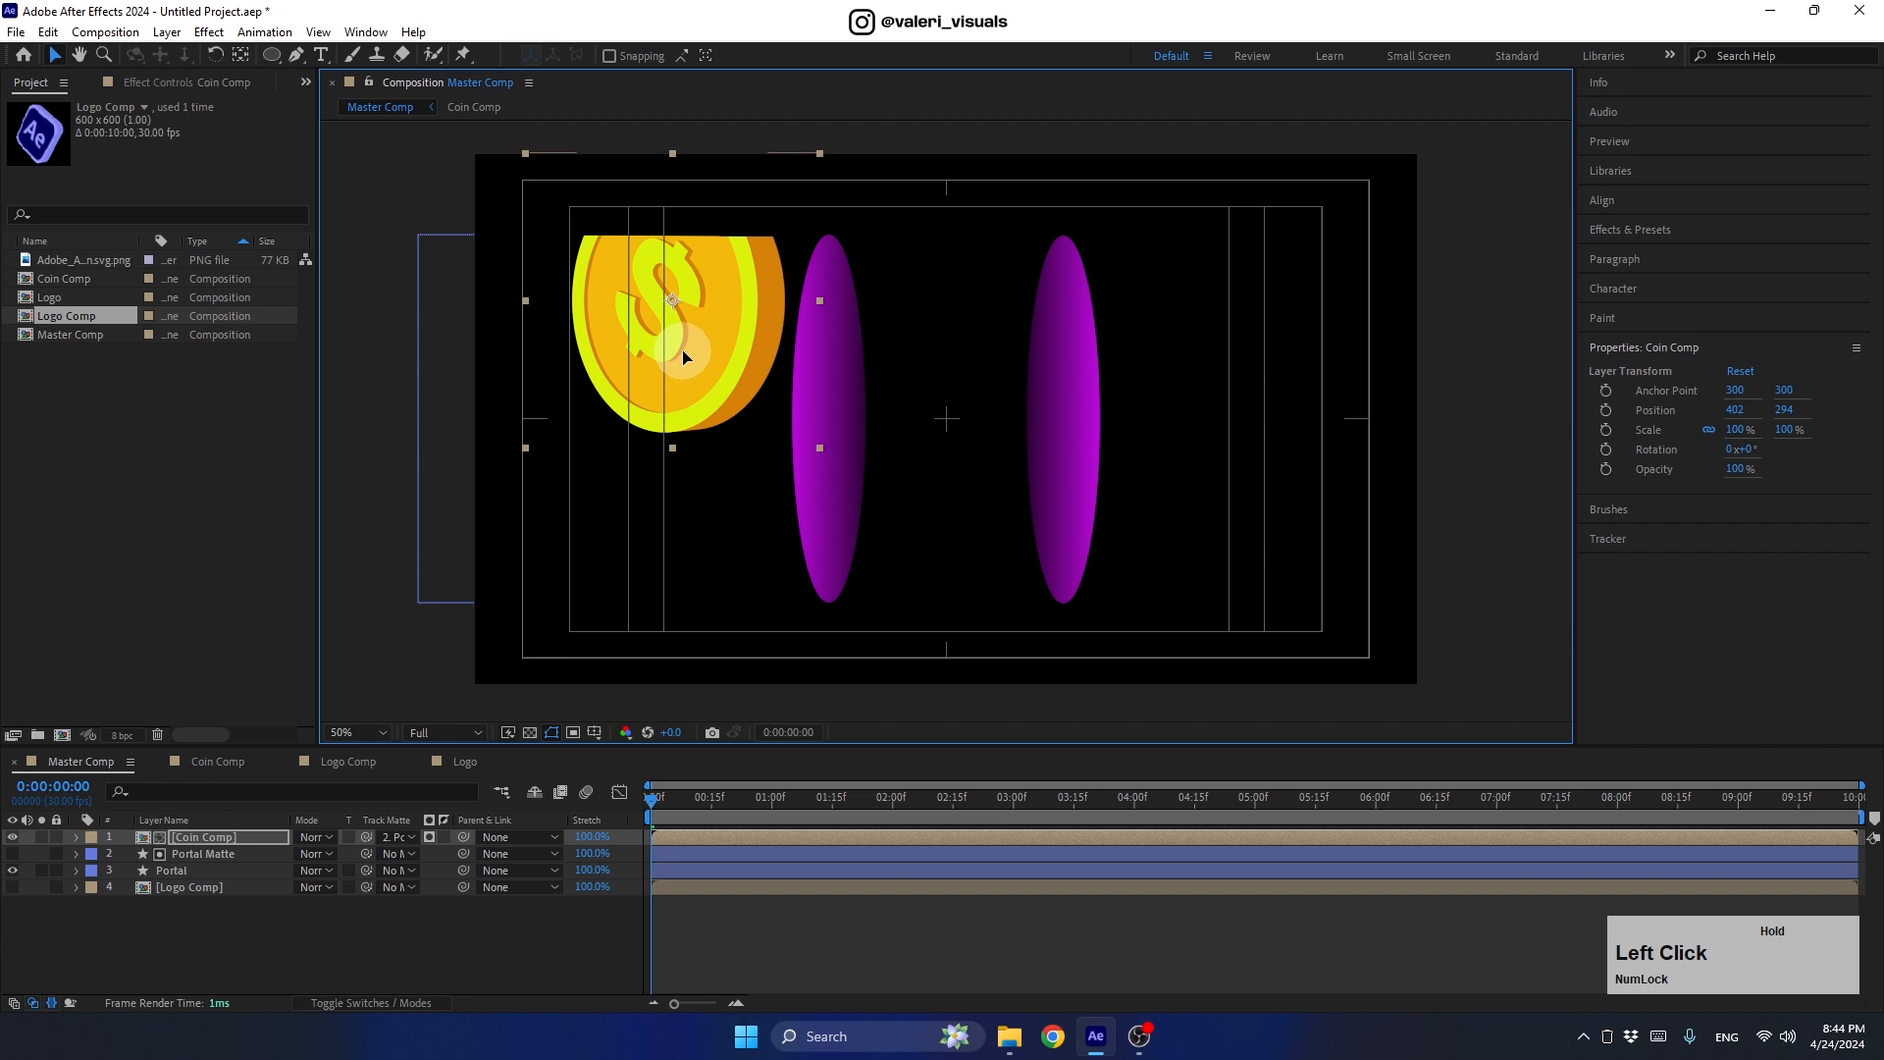
{"action": "left_click_drag", "start_coordinate": [684, 358], "coordinate": [689, 392]}
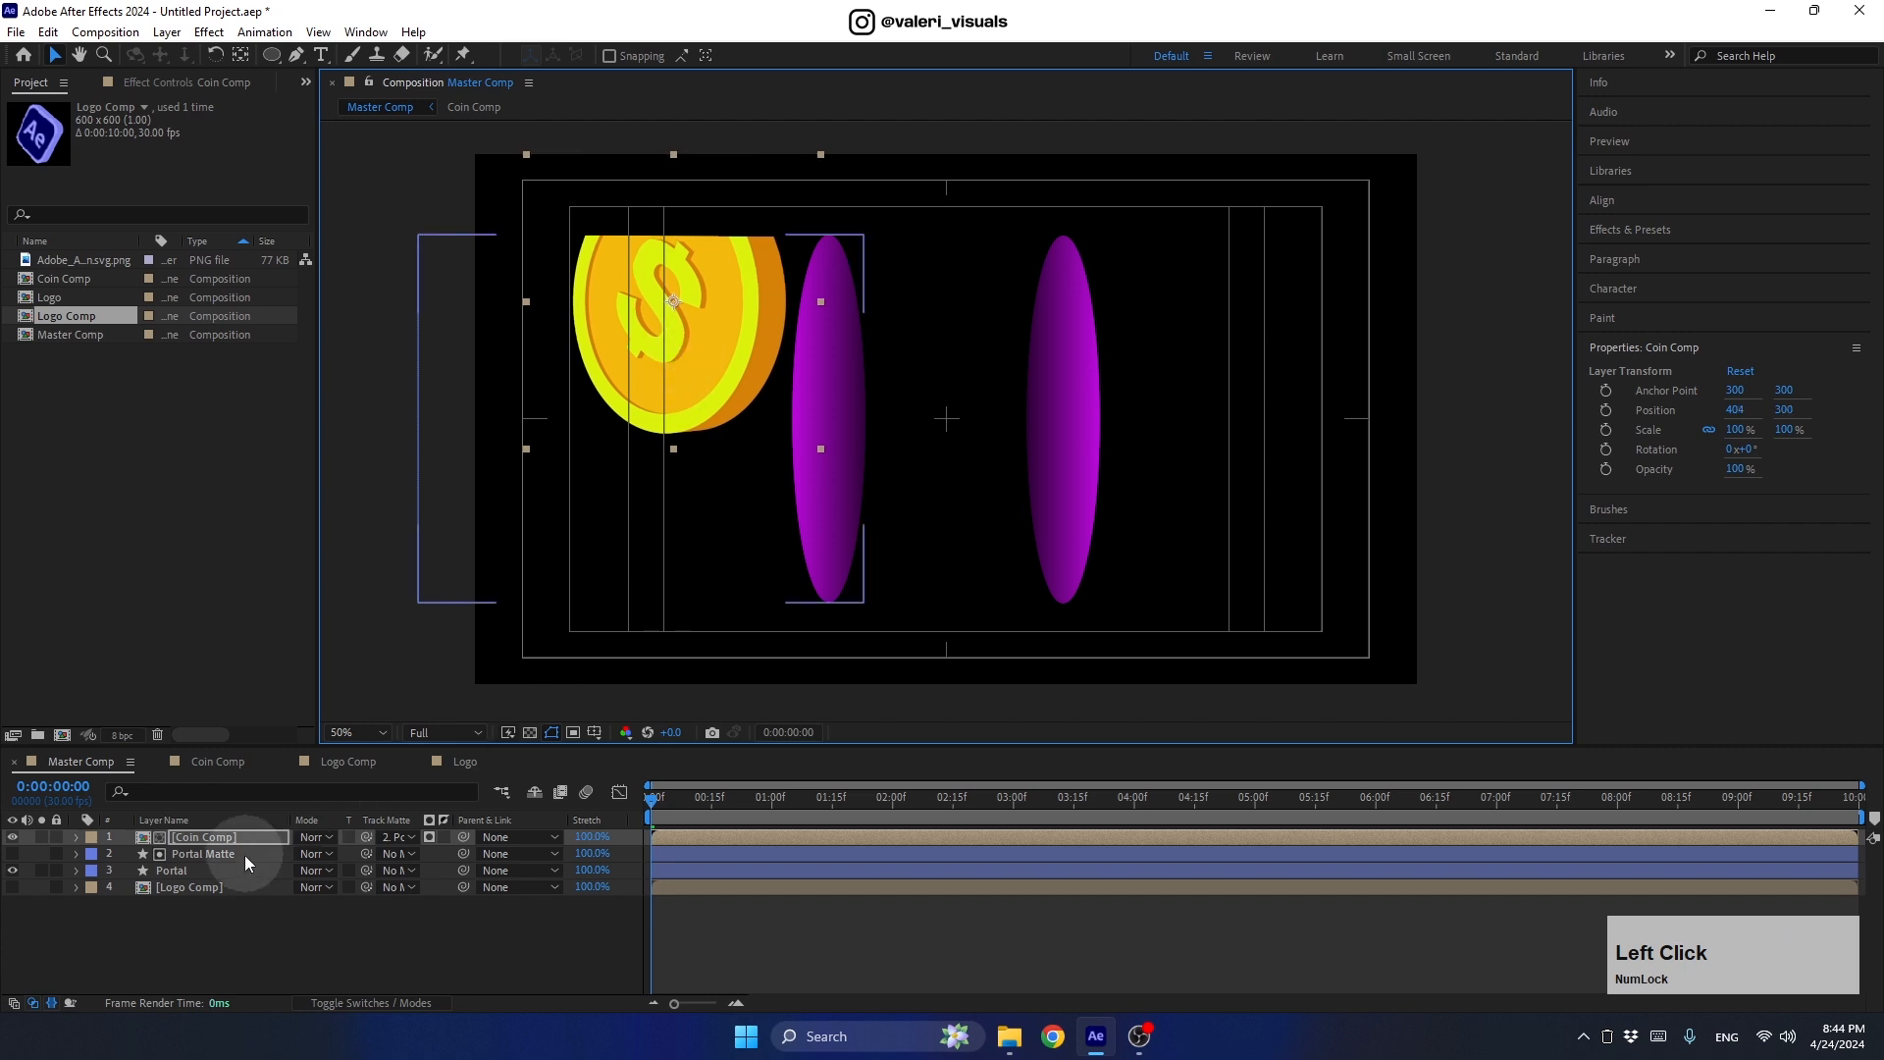
Step: Stretch Portal Matte's path by moving its upper-left points above the frame and its lower-left points below the frame
{"action": "left_click", "coordinate": [218, 863]}
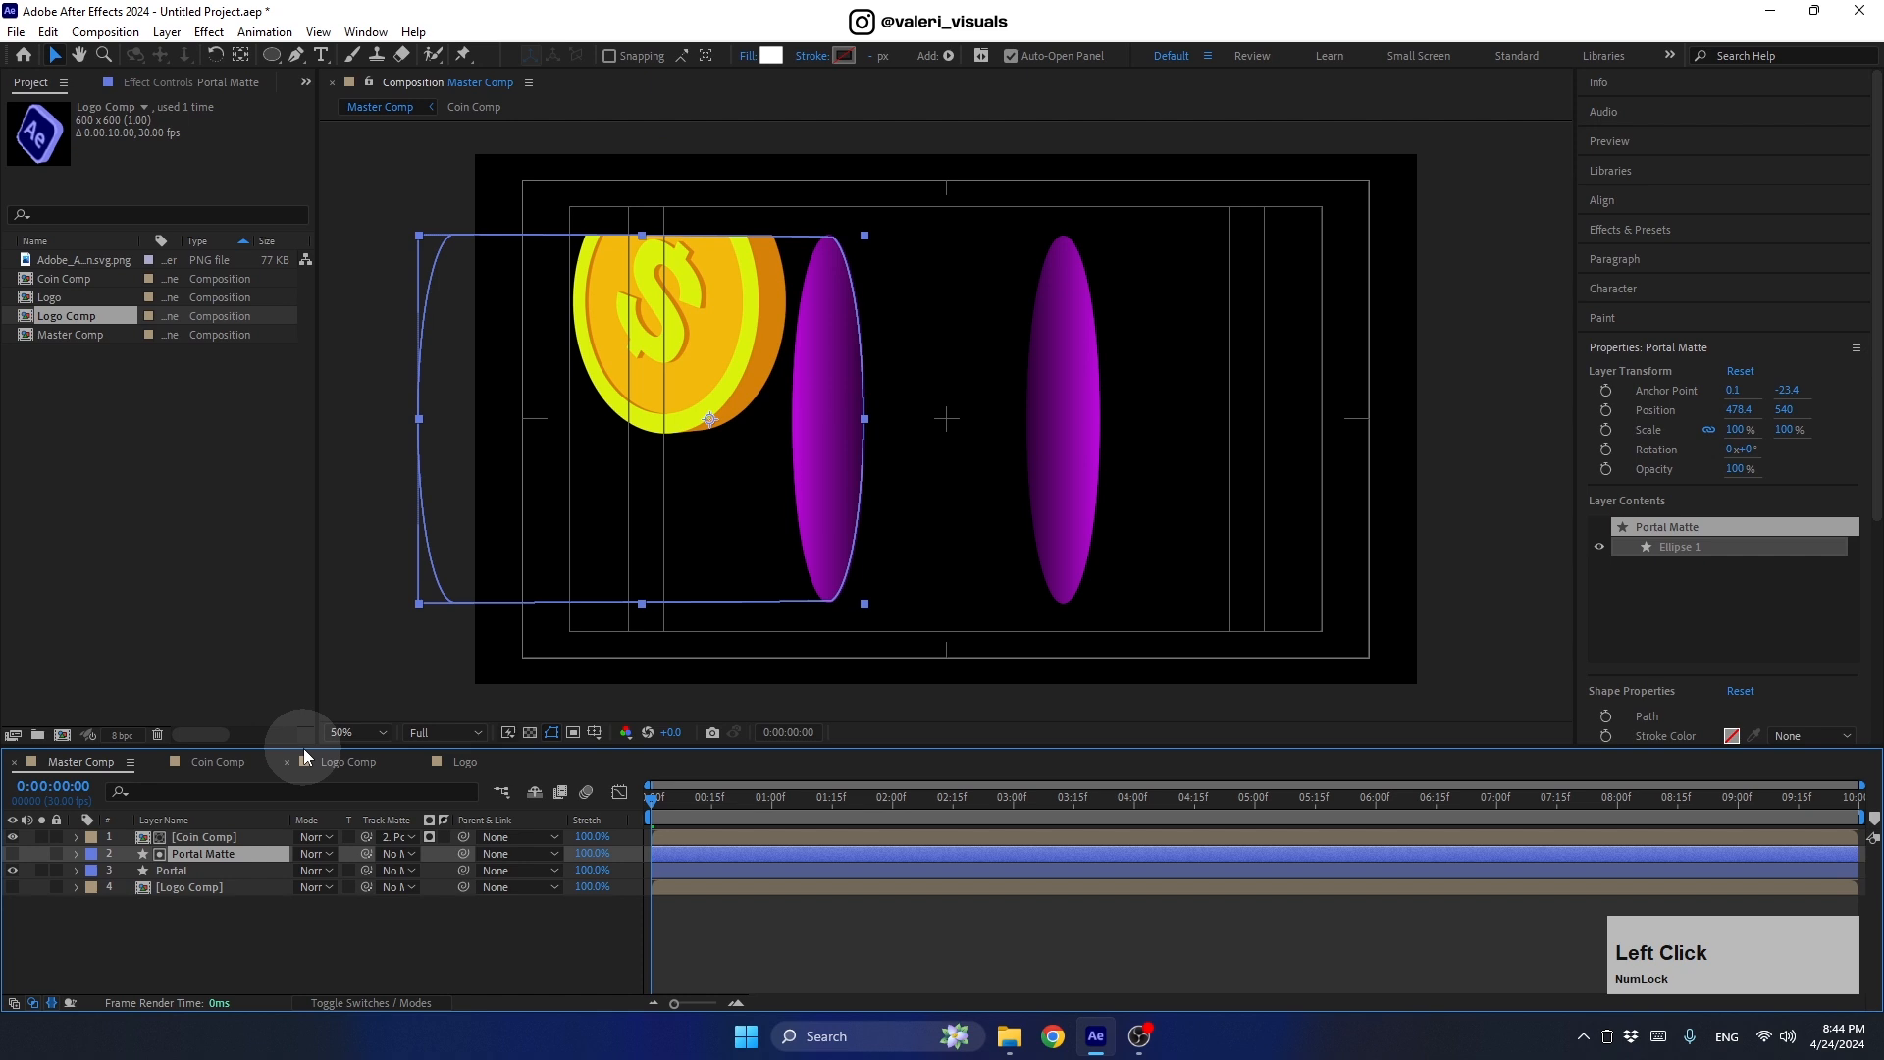
{"action": "left_click", "coordinate": [297, 55]}
{"action": "left_click", "coordinate": [453, 236]}
{"action": "left_click", "coordinate": [454, 234]}
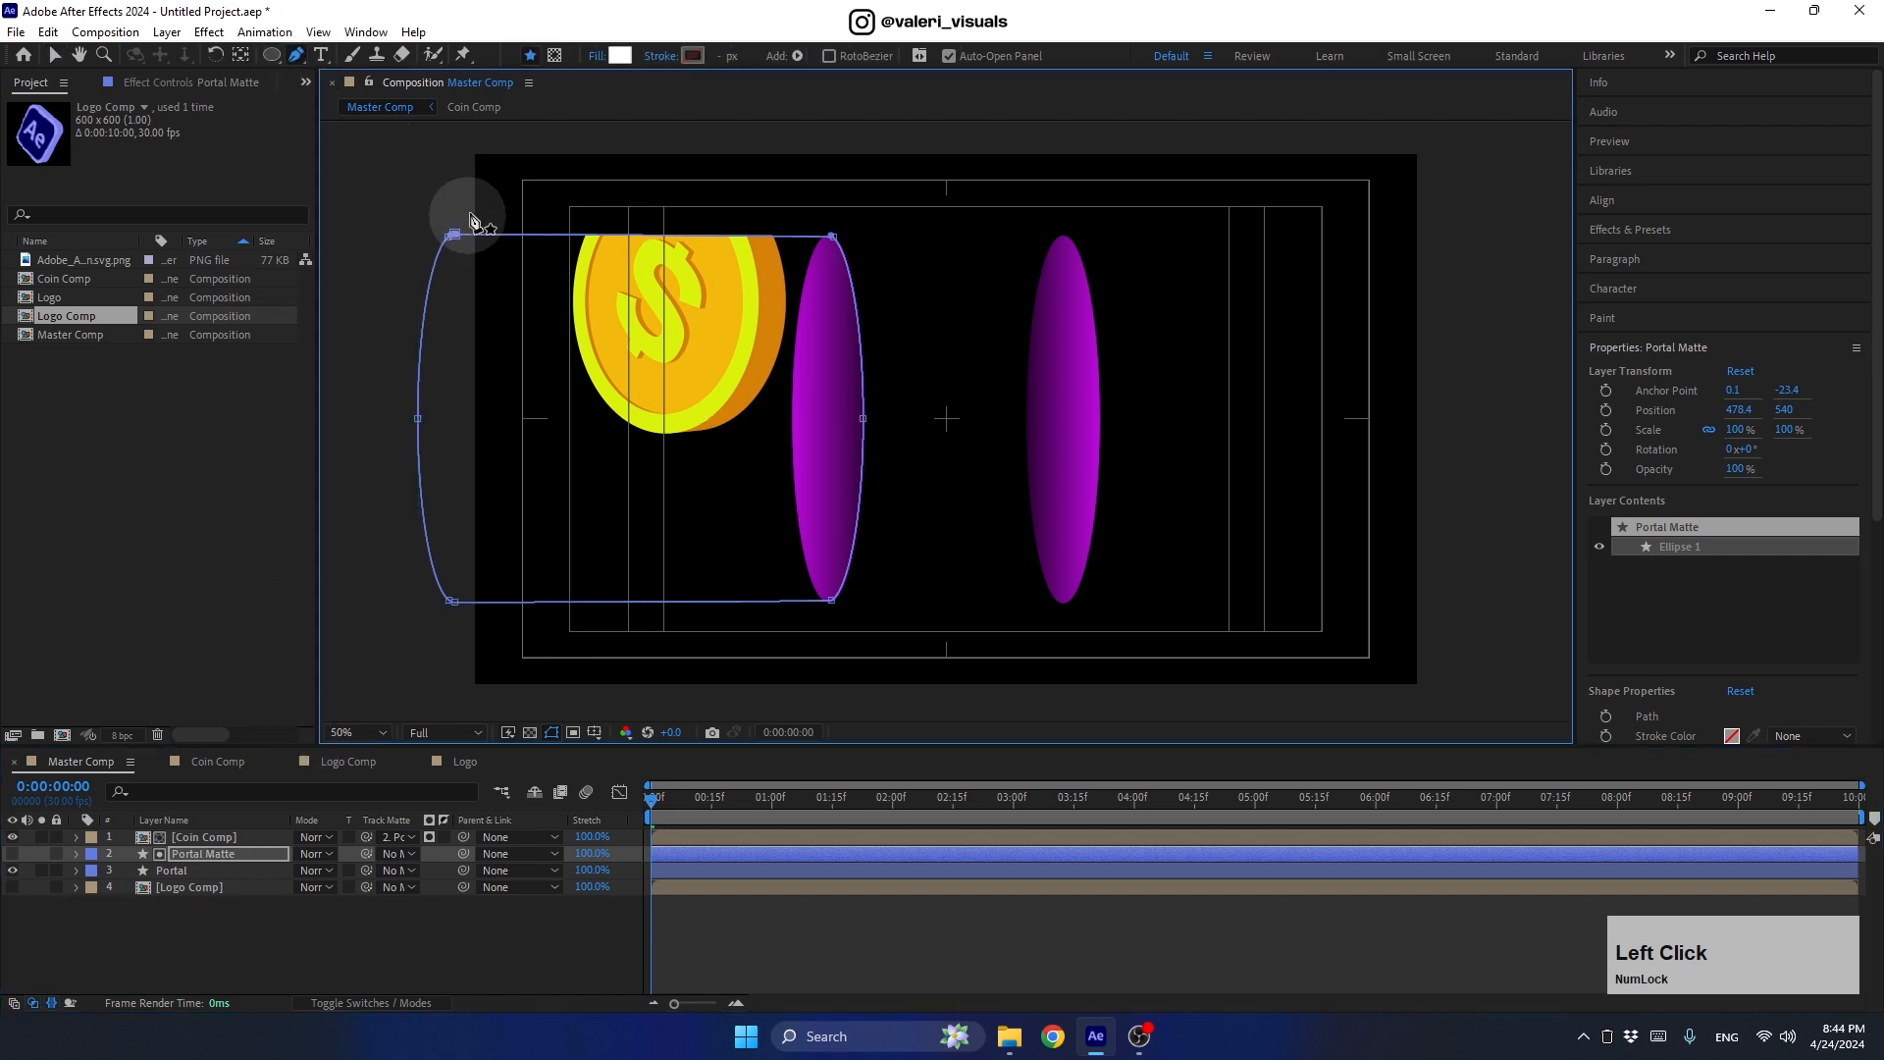
{"action": "left_click_drag", "start_coordinate": [496, 177], "coordinate": [400, 295]}
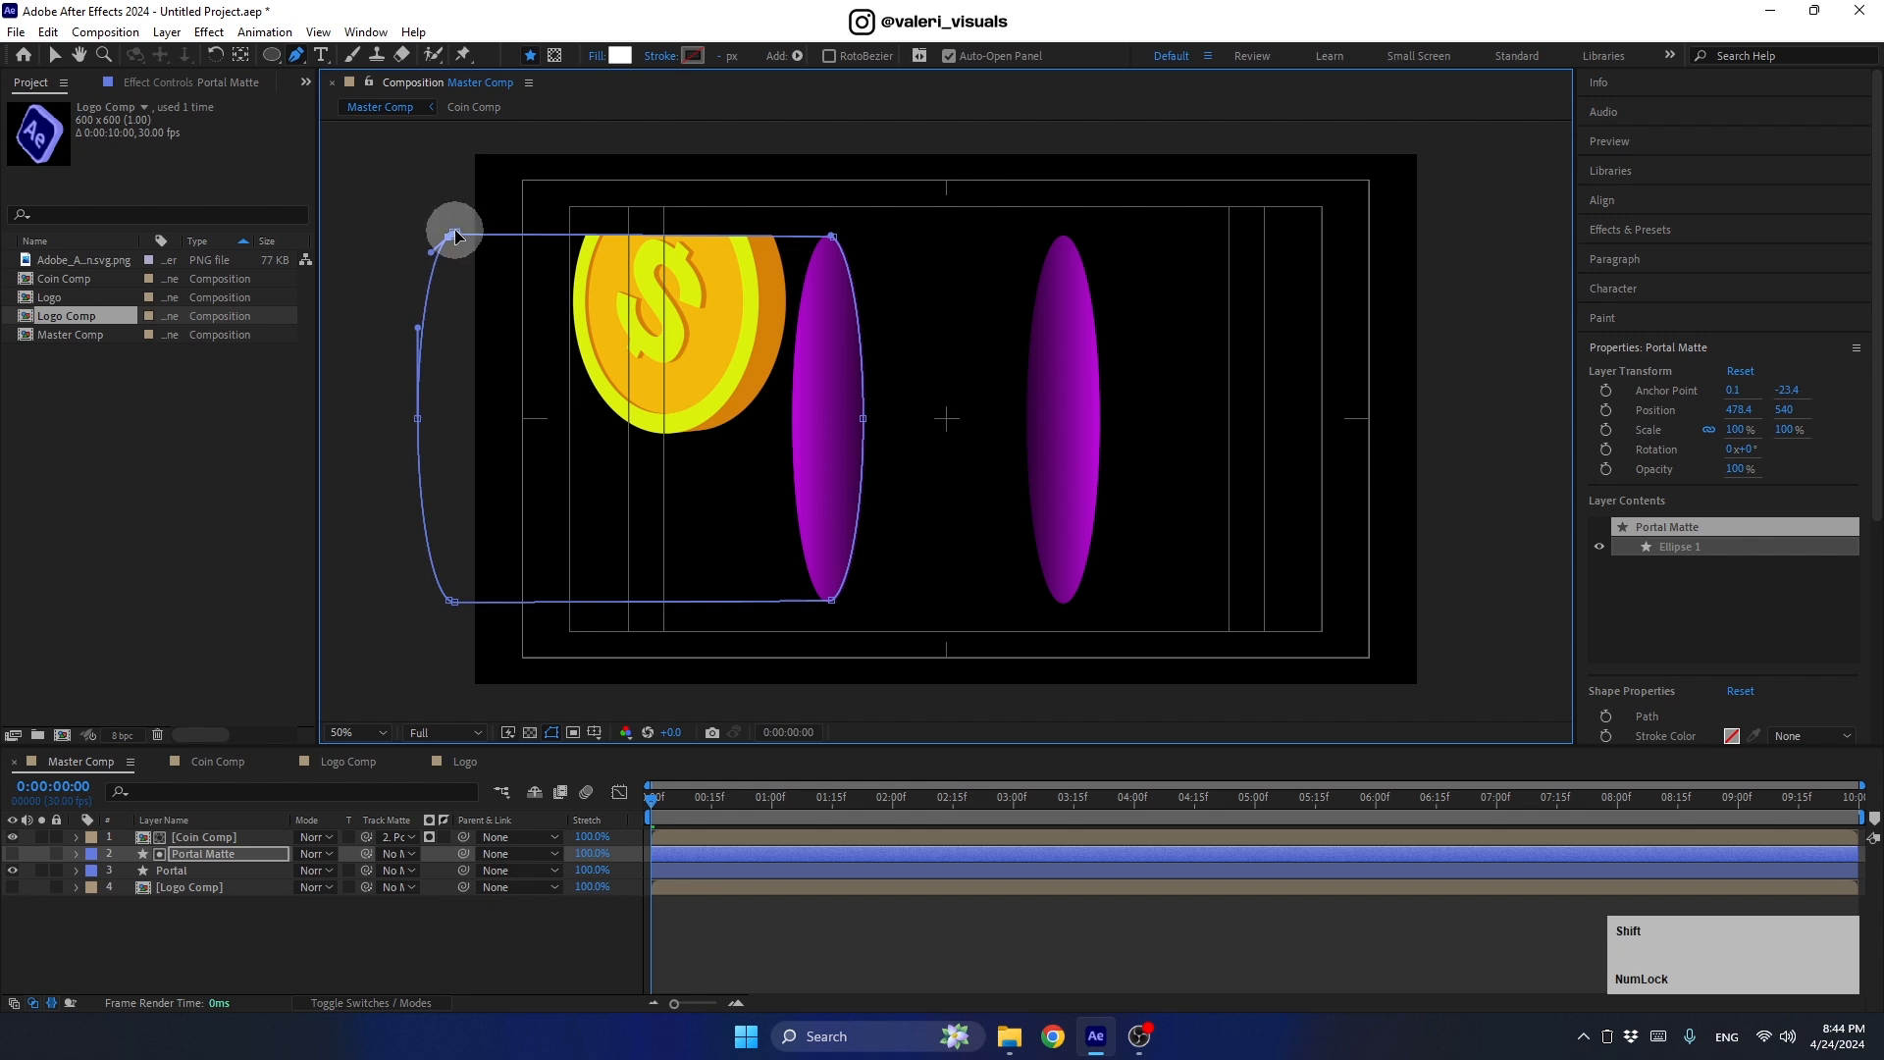
{"action": "left_click_drag", "start_coordinate": [453, 234], "coordinate": [453, 82]}
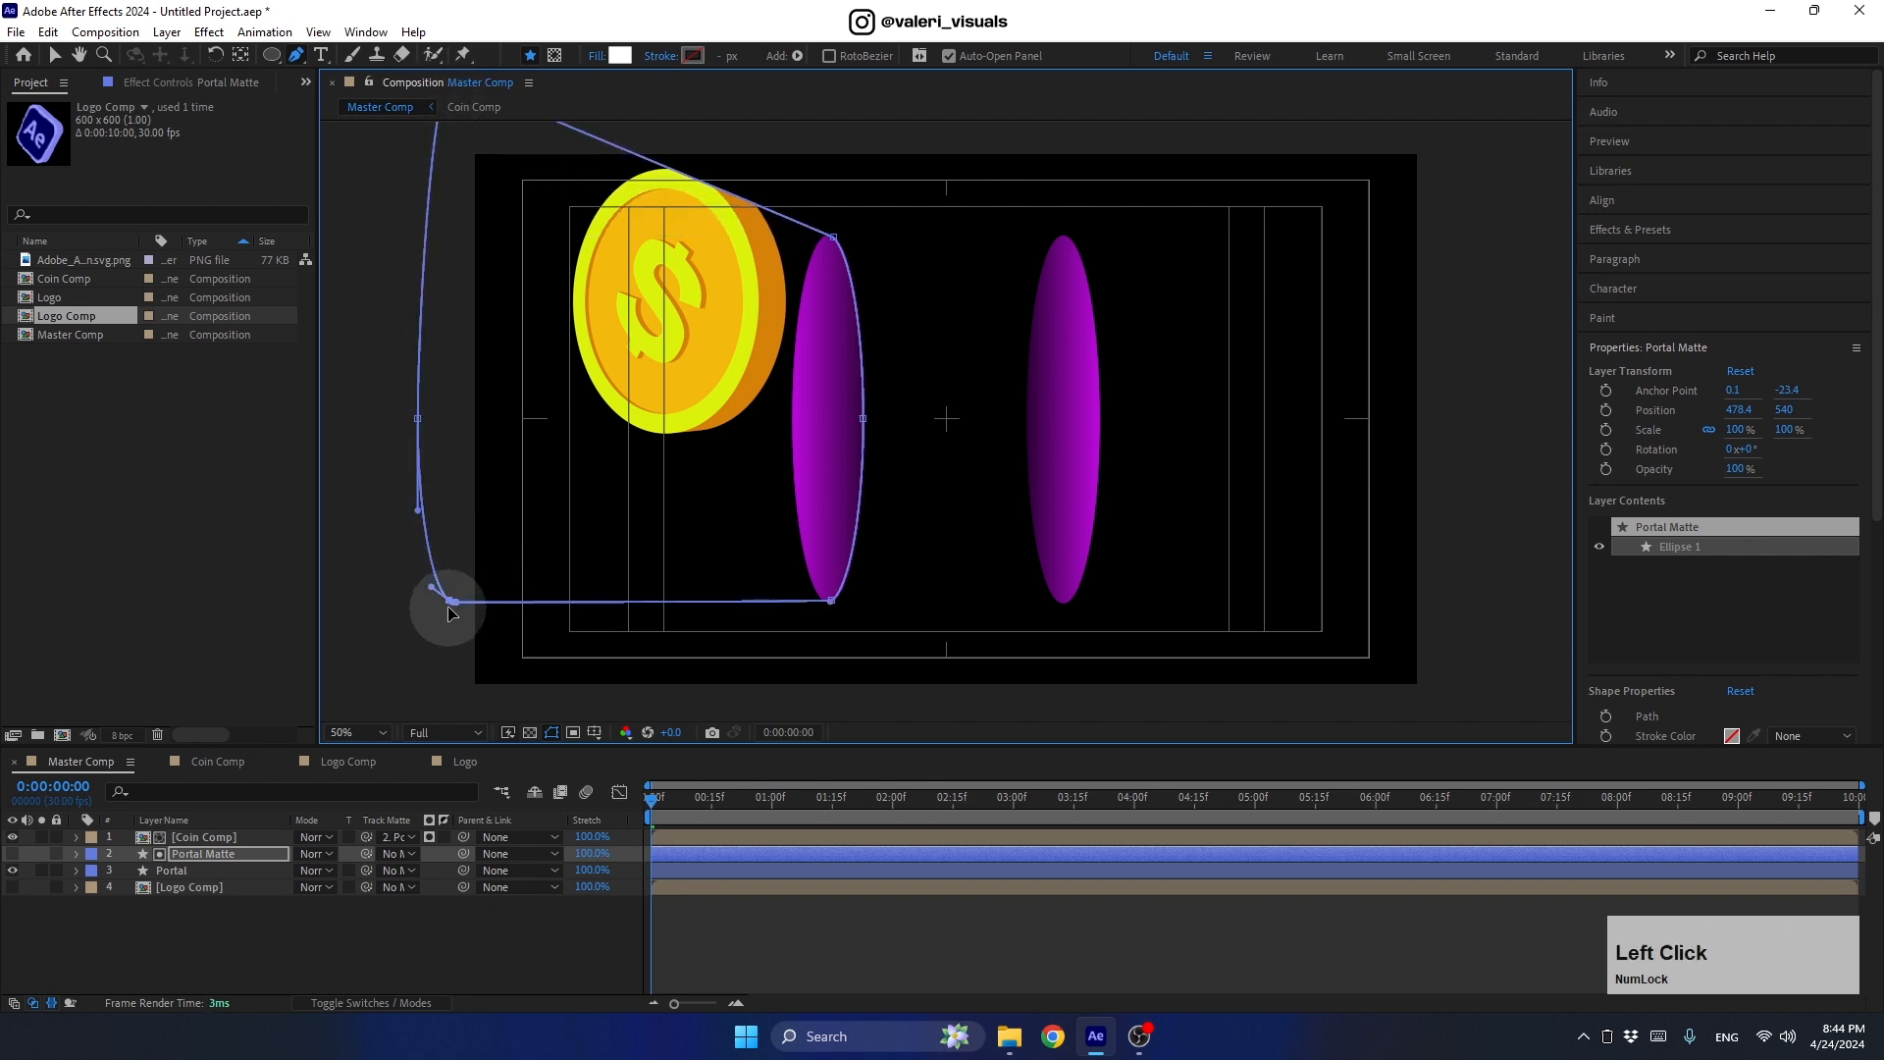
{"action": "left_click_drag", "start_coordinate": [441, 598], "coordinate": [454, 731]}
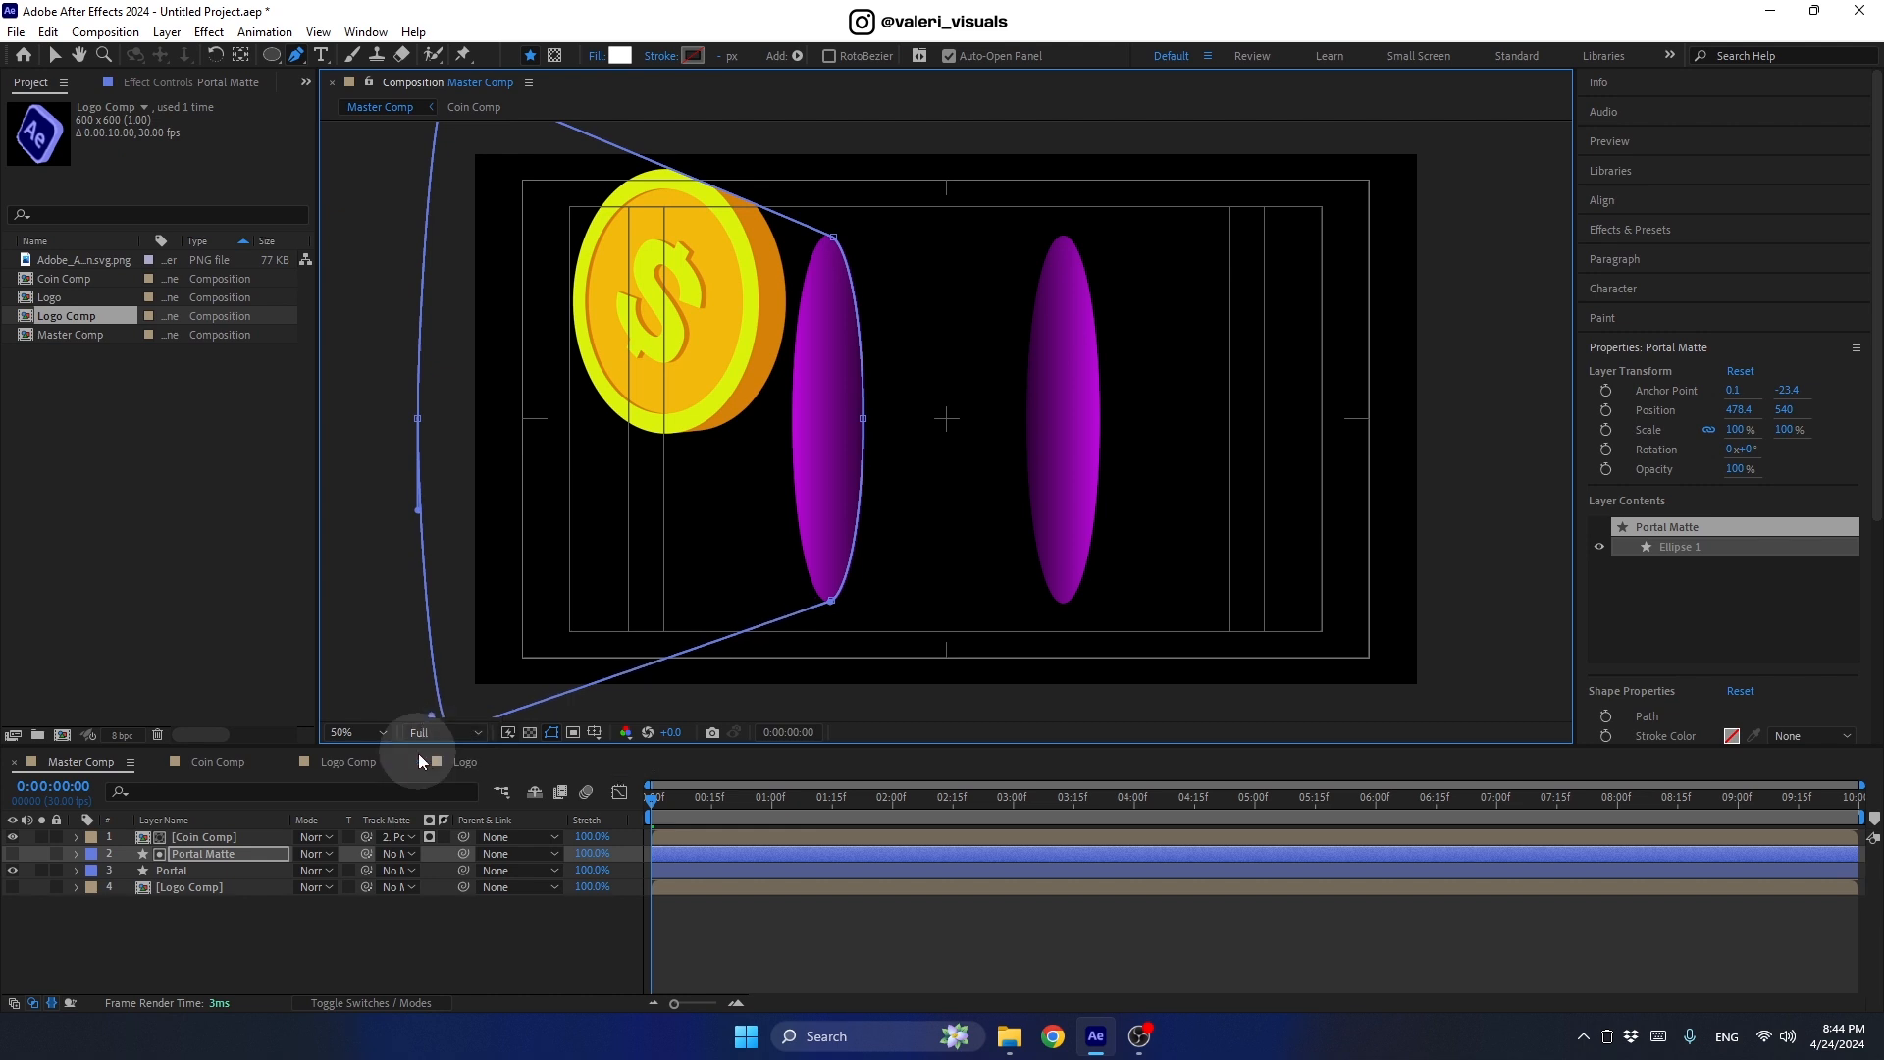
Step: Move Coin Comp down beside the left ellipse to a position of about 526, 544
{"action": "left_click", "coordinate": [190, 839]}
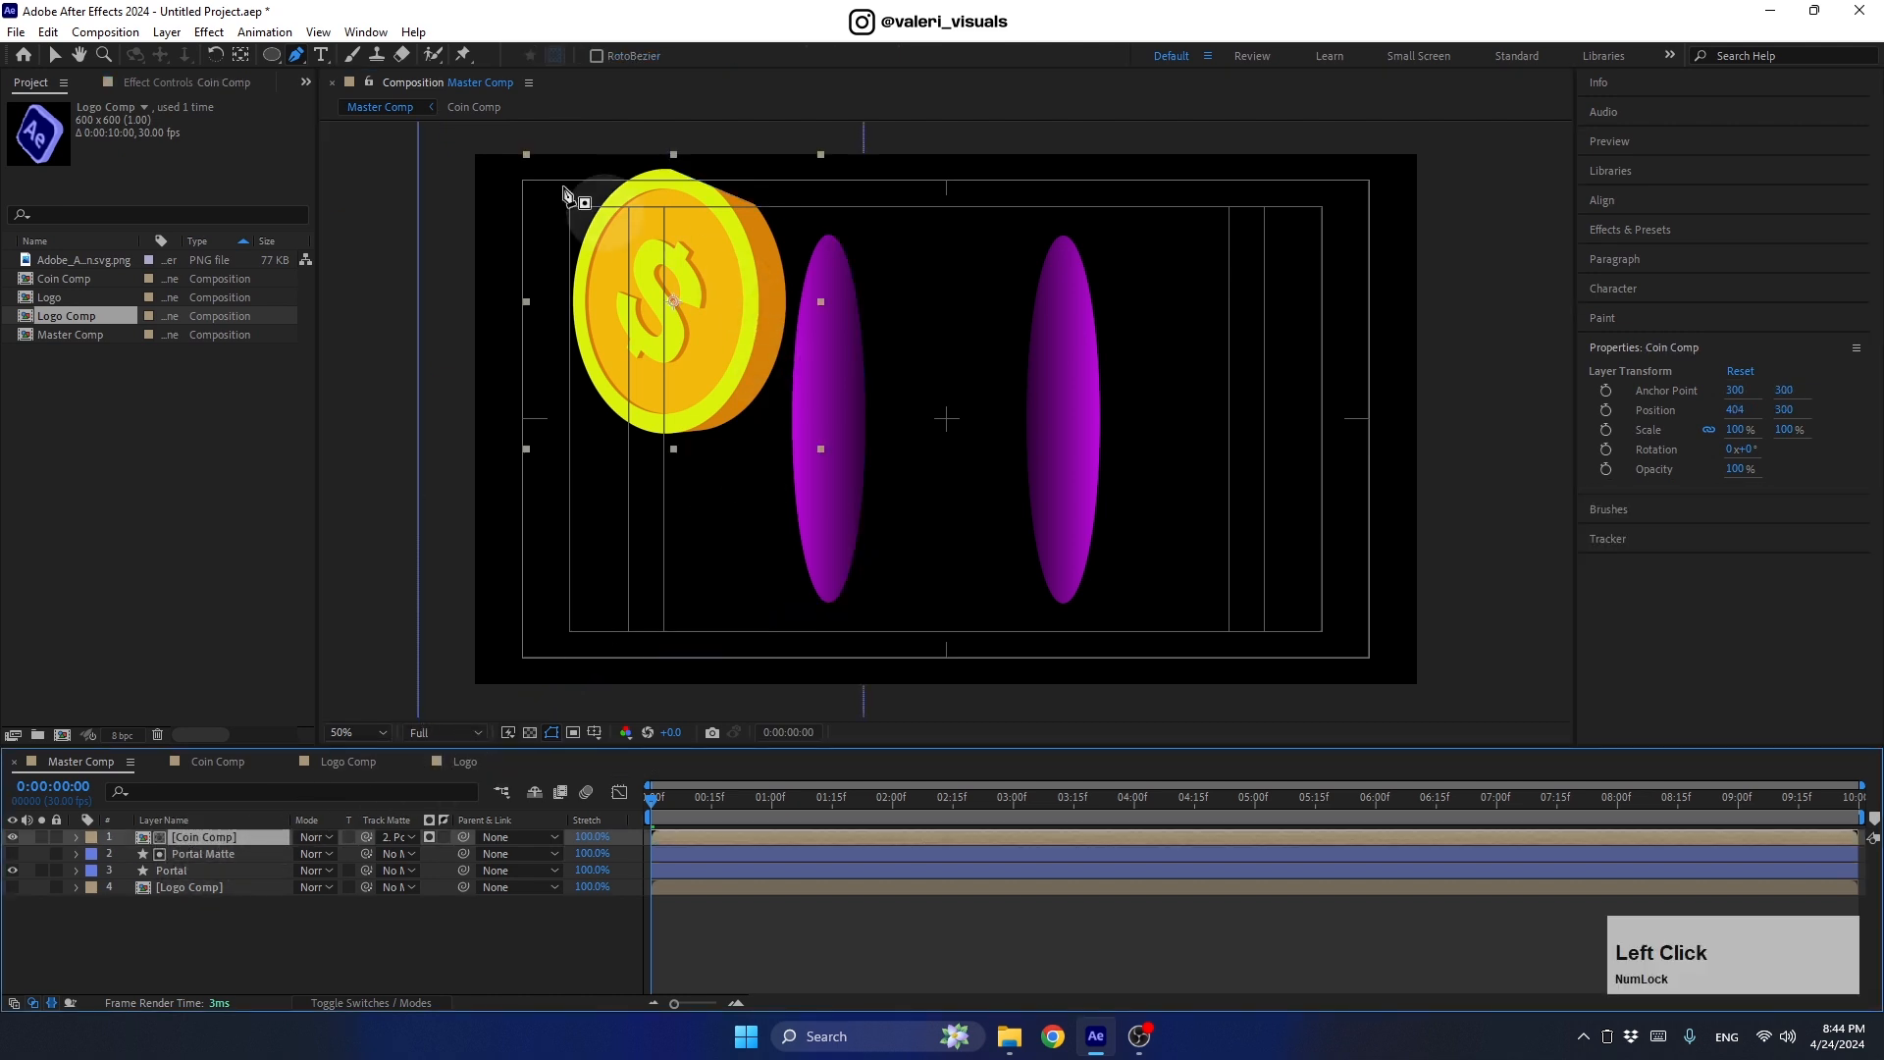
{"action": "left_click", "coordinate": [55, 55]}
{"action": "left_click_drag", "start_coordinate": [661, 355], "coordinate": [728, 473]}
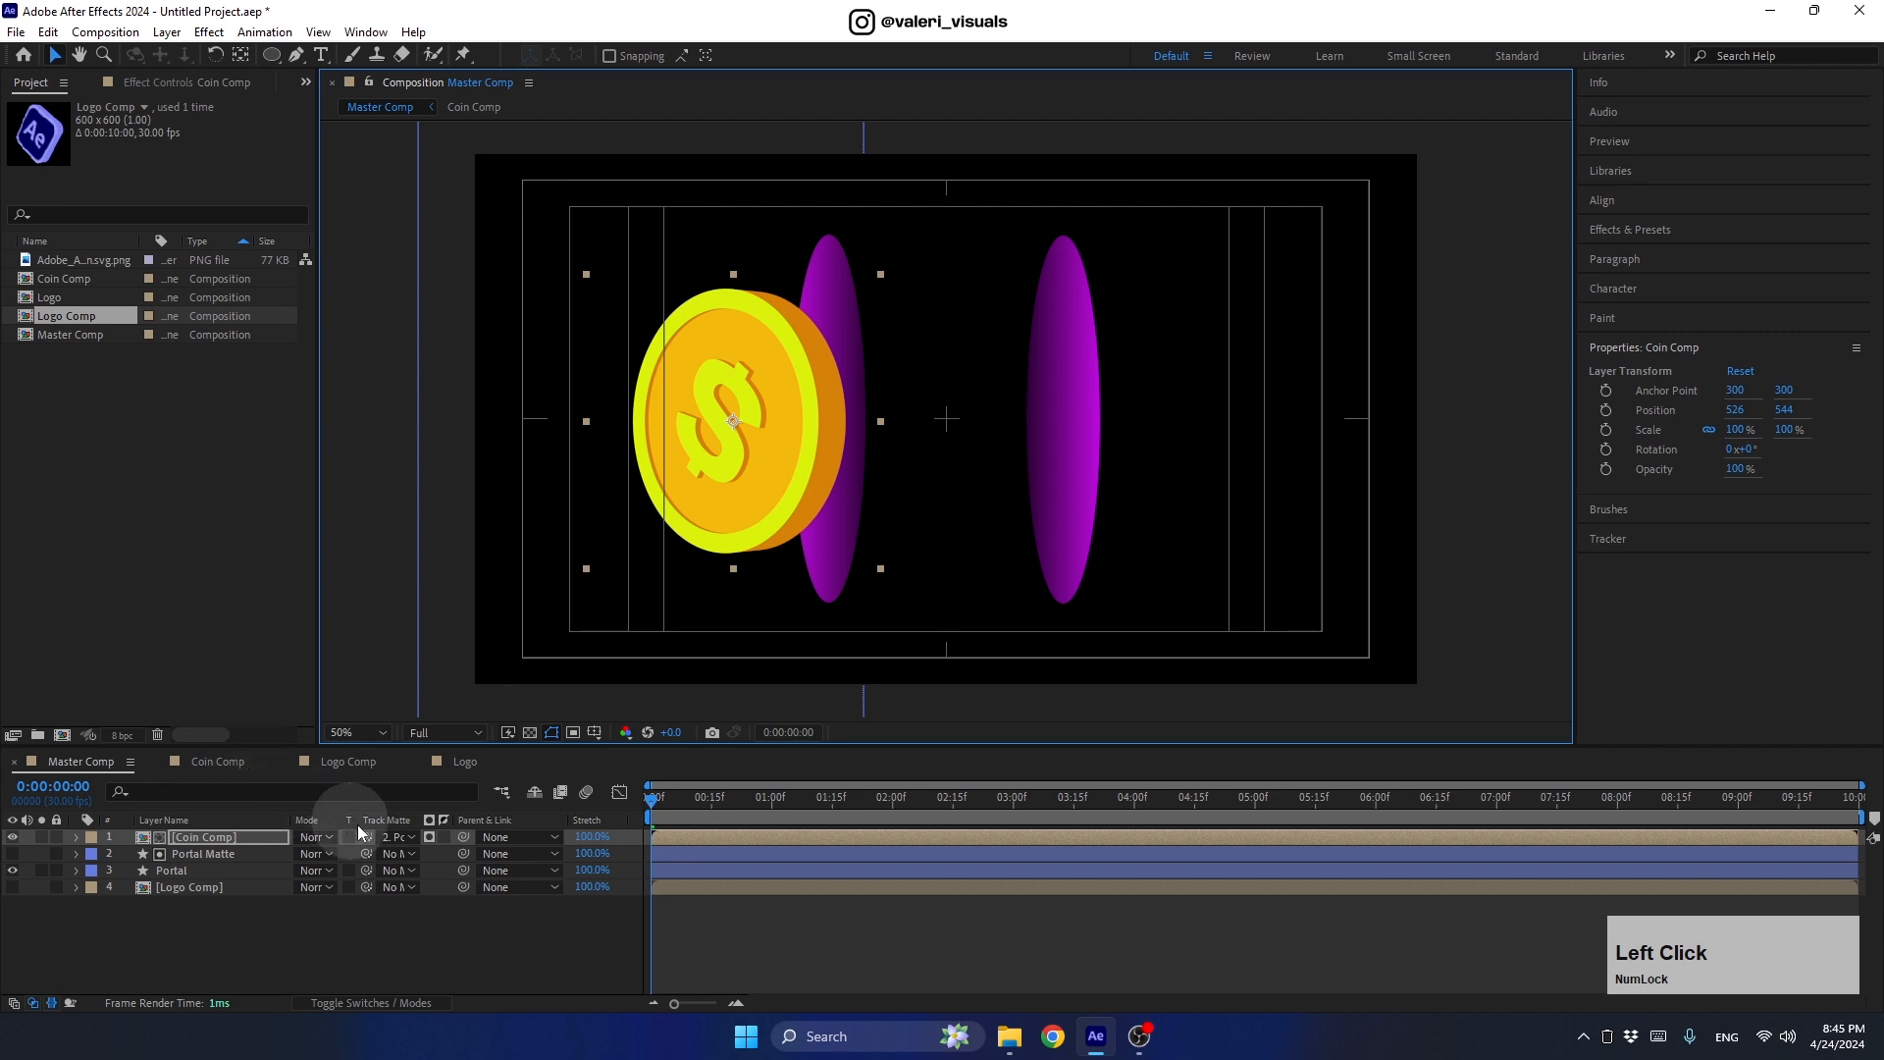
Step: Set Coin Comp's track matte to No Matte and move the coin to about 1406, 542, beside the right ellipse
{"action": "left_click", "coordinate": [396, 837]}
{"action": "left_click", "coordinate": [400, 859]}
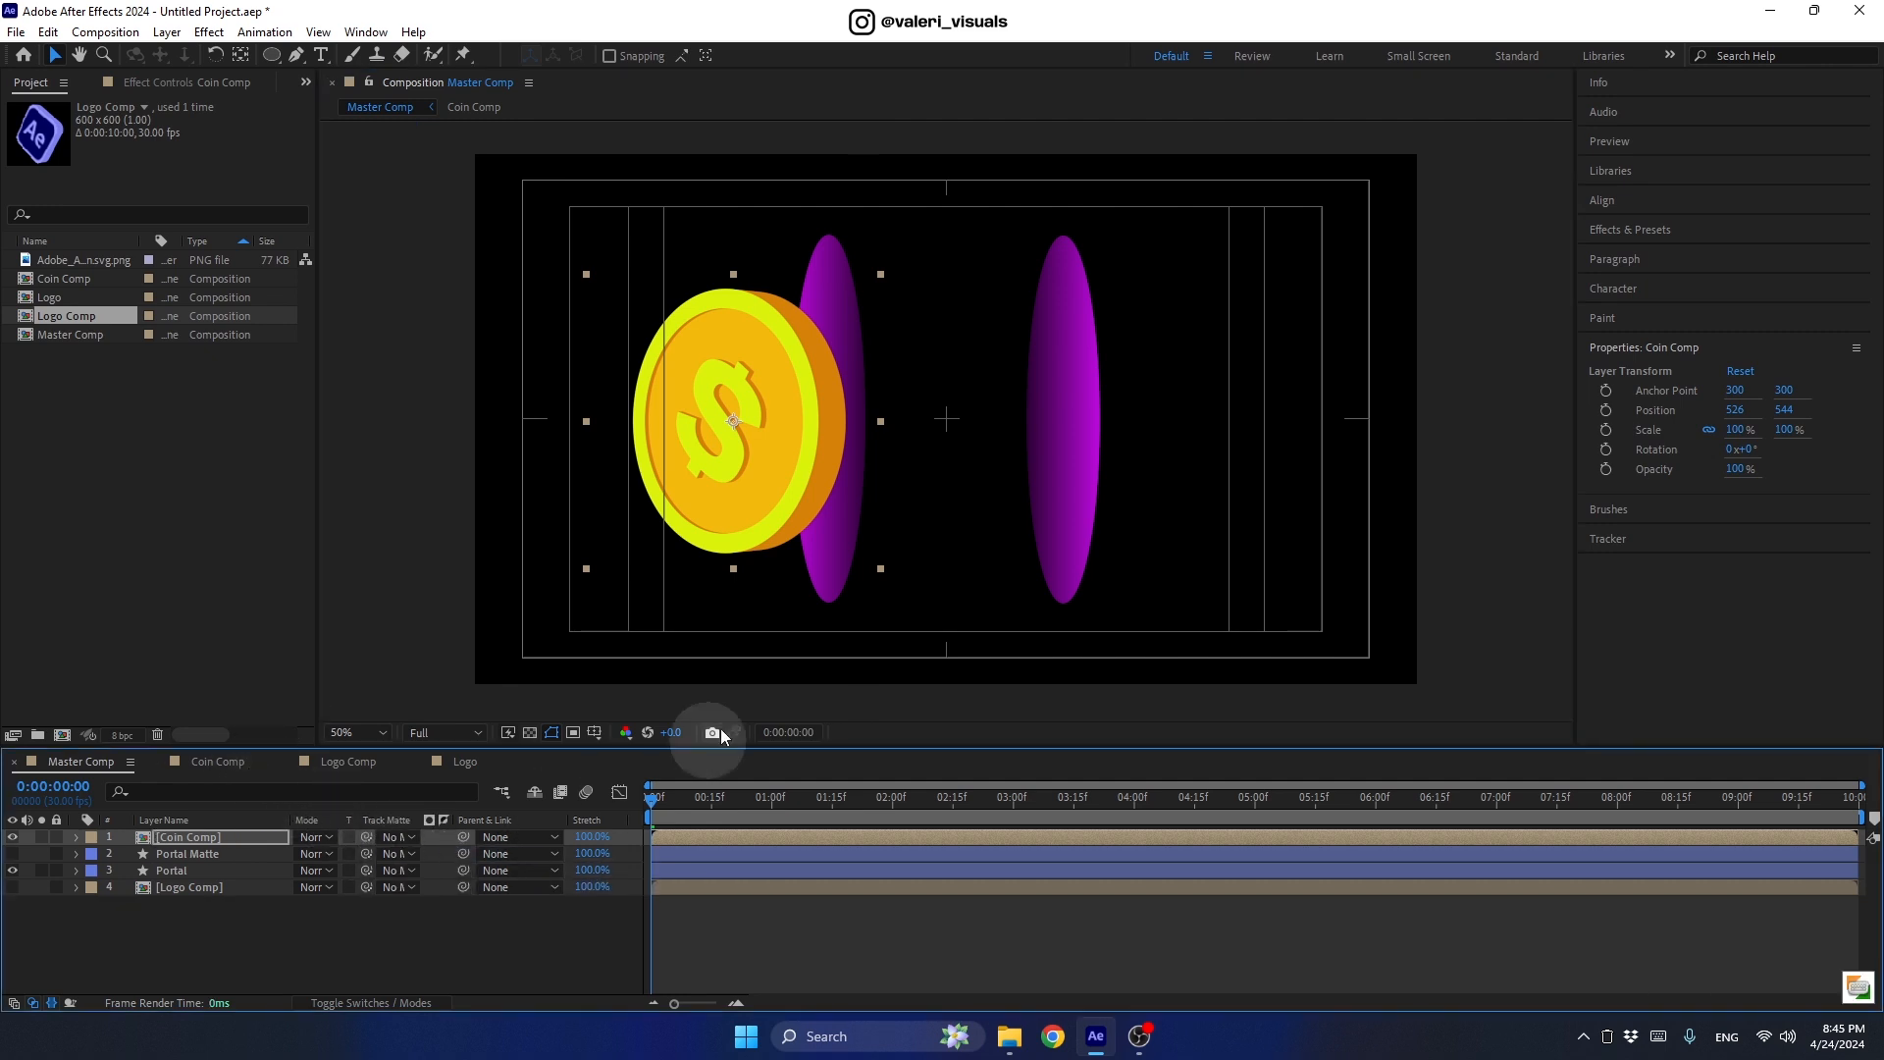
{"action": "left_click_drag", "start_coordinate": [728, 467], "coordinate": [1200, 448]}
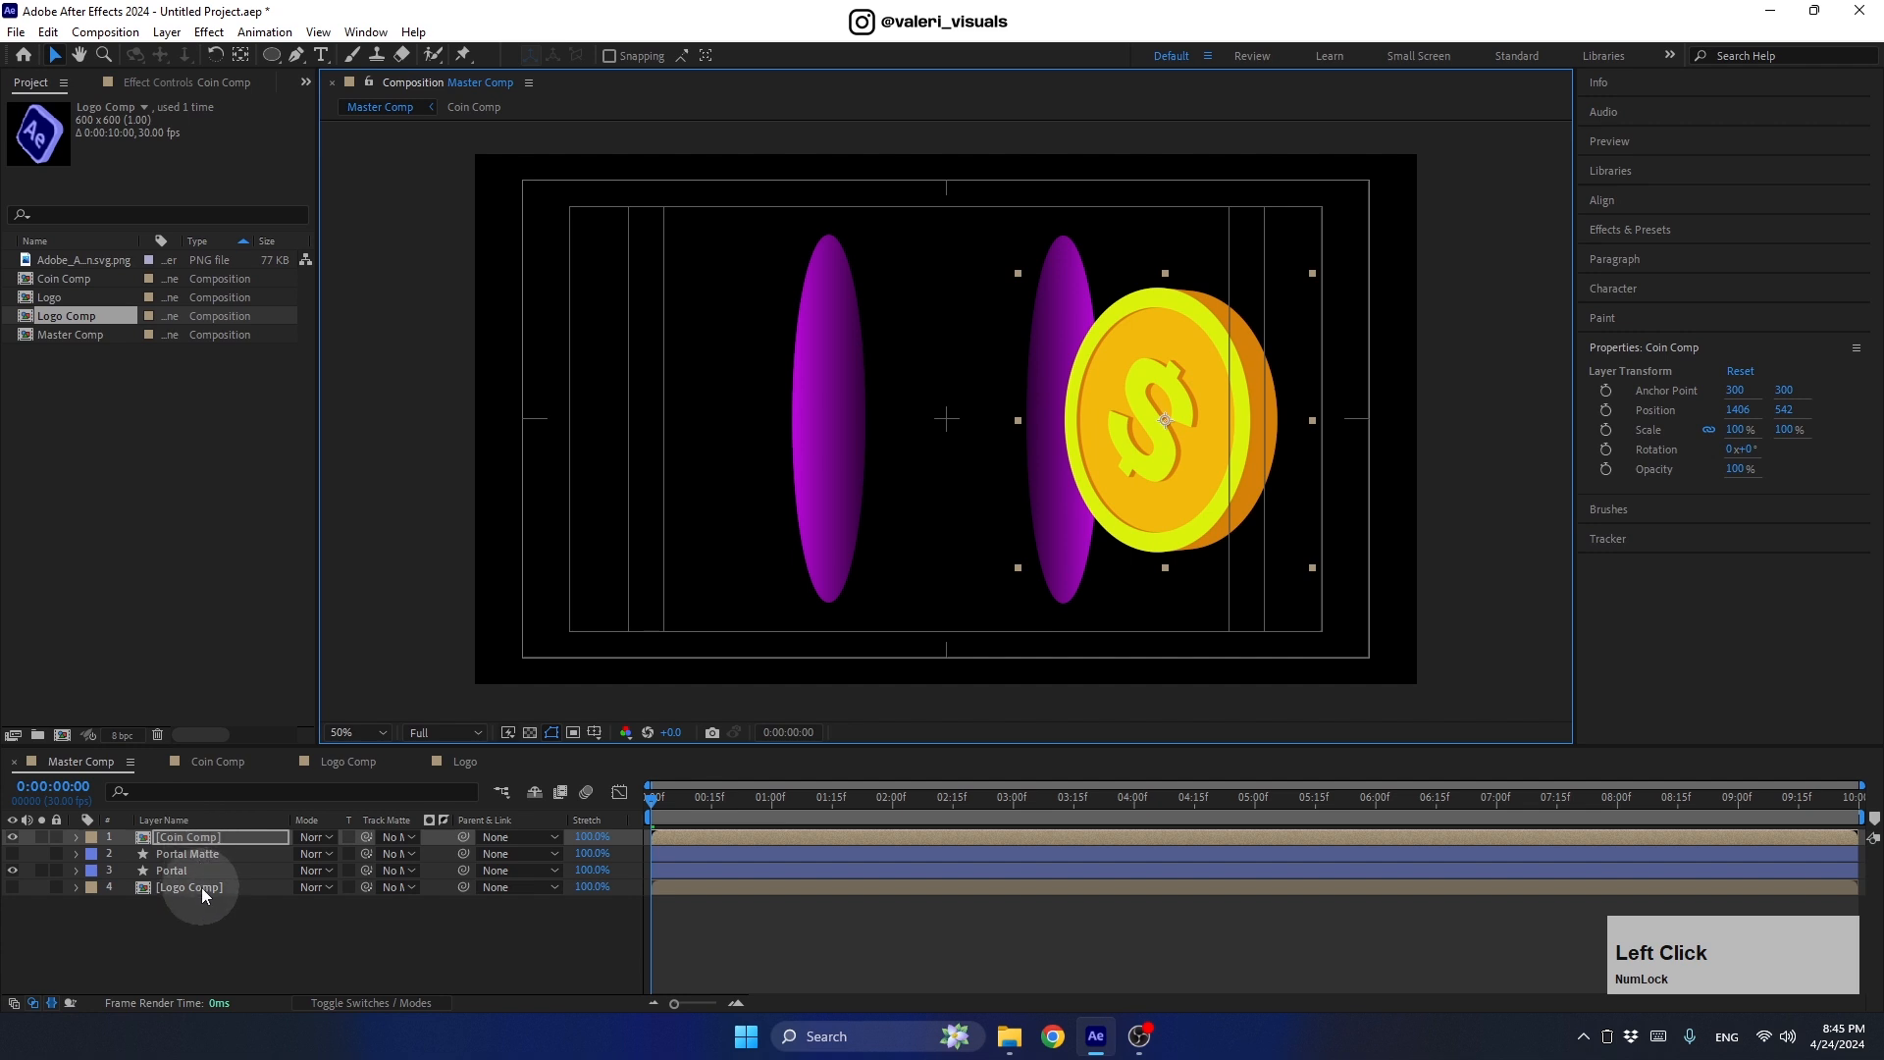
Step: Place Logo Comp directly below Coin Comp in the layer stack and make it visible
{"action": "left_click_drag", "start_coordinate": [203, 887], "coordinate": [172, 864]}
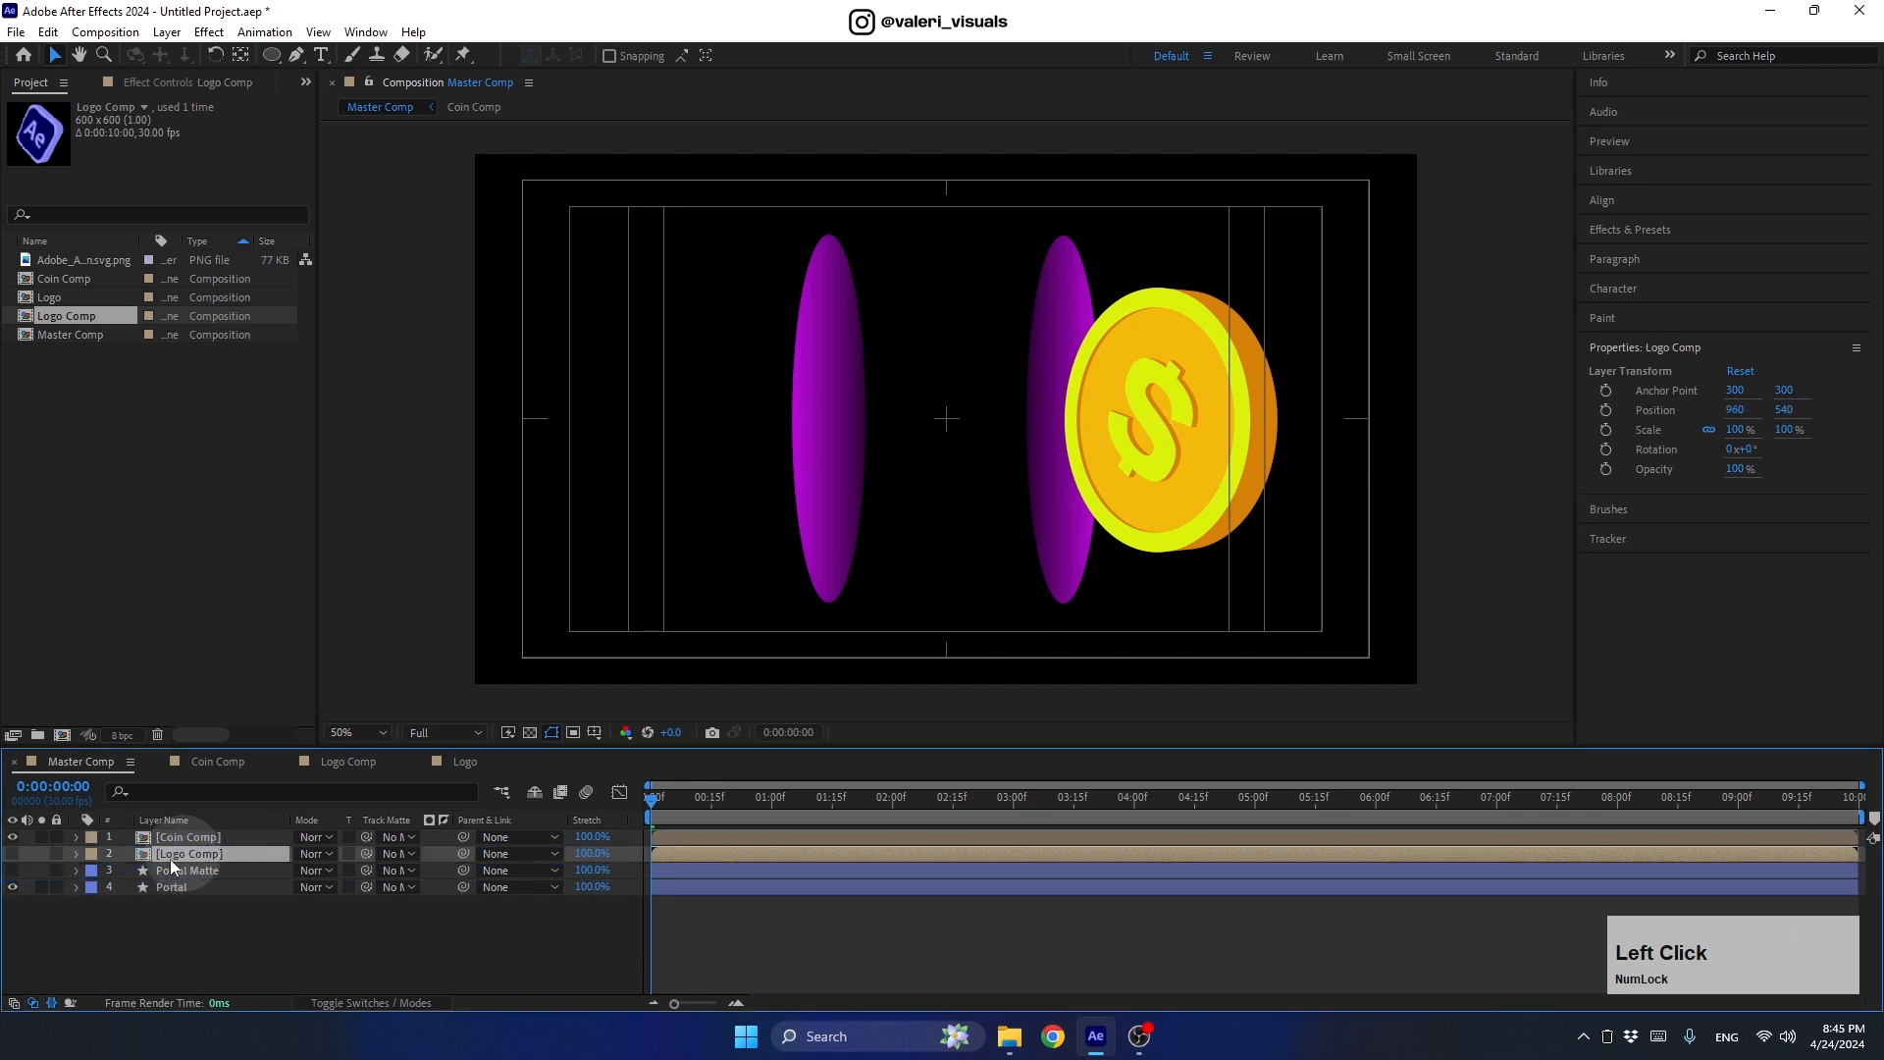
{"action": "left_click", "coordinate": [13, 853]}
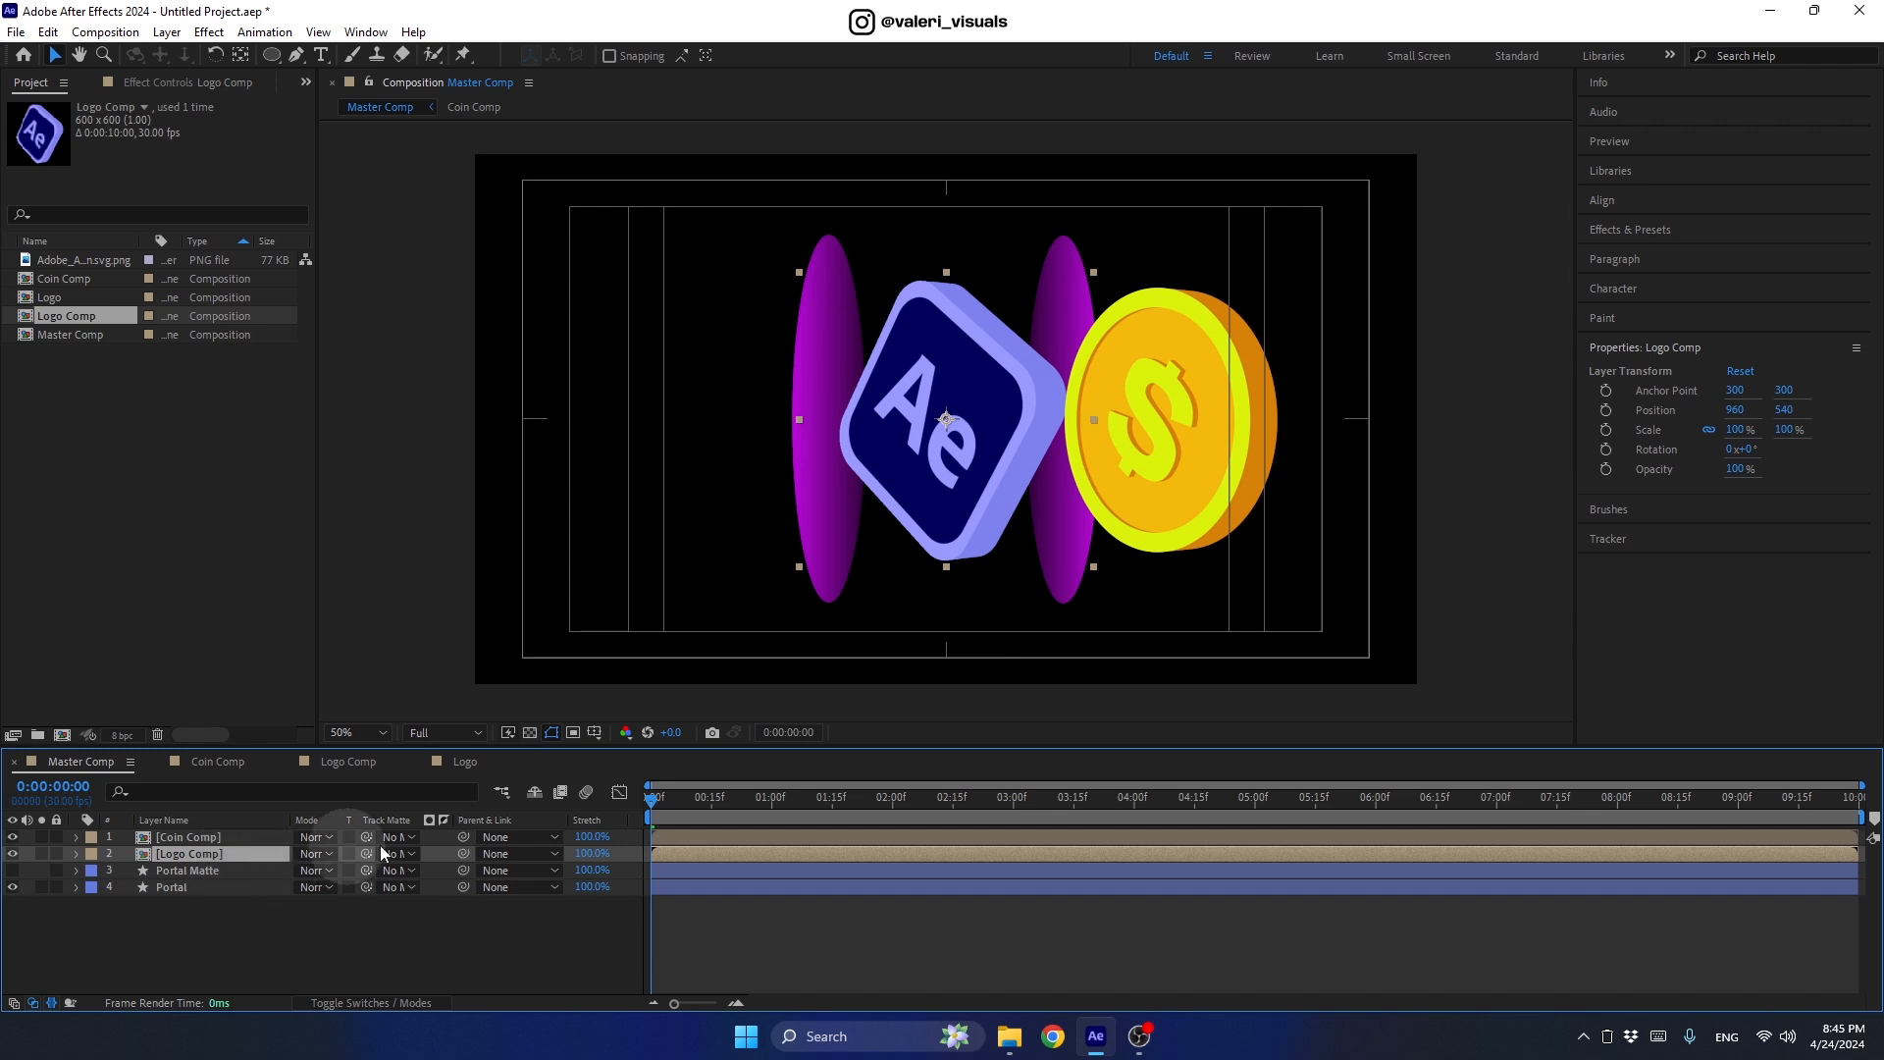
Step: Assign Portal Matte as Logo Comp's track matte and move the logo to about 690, 536, over the left ellipse
{"action": "left_click_drag", "start_coordinate": [366, 853], "coordinate": [211, 871]}
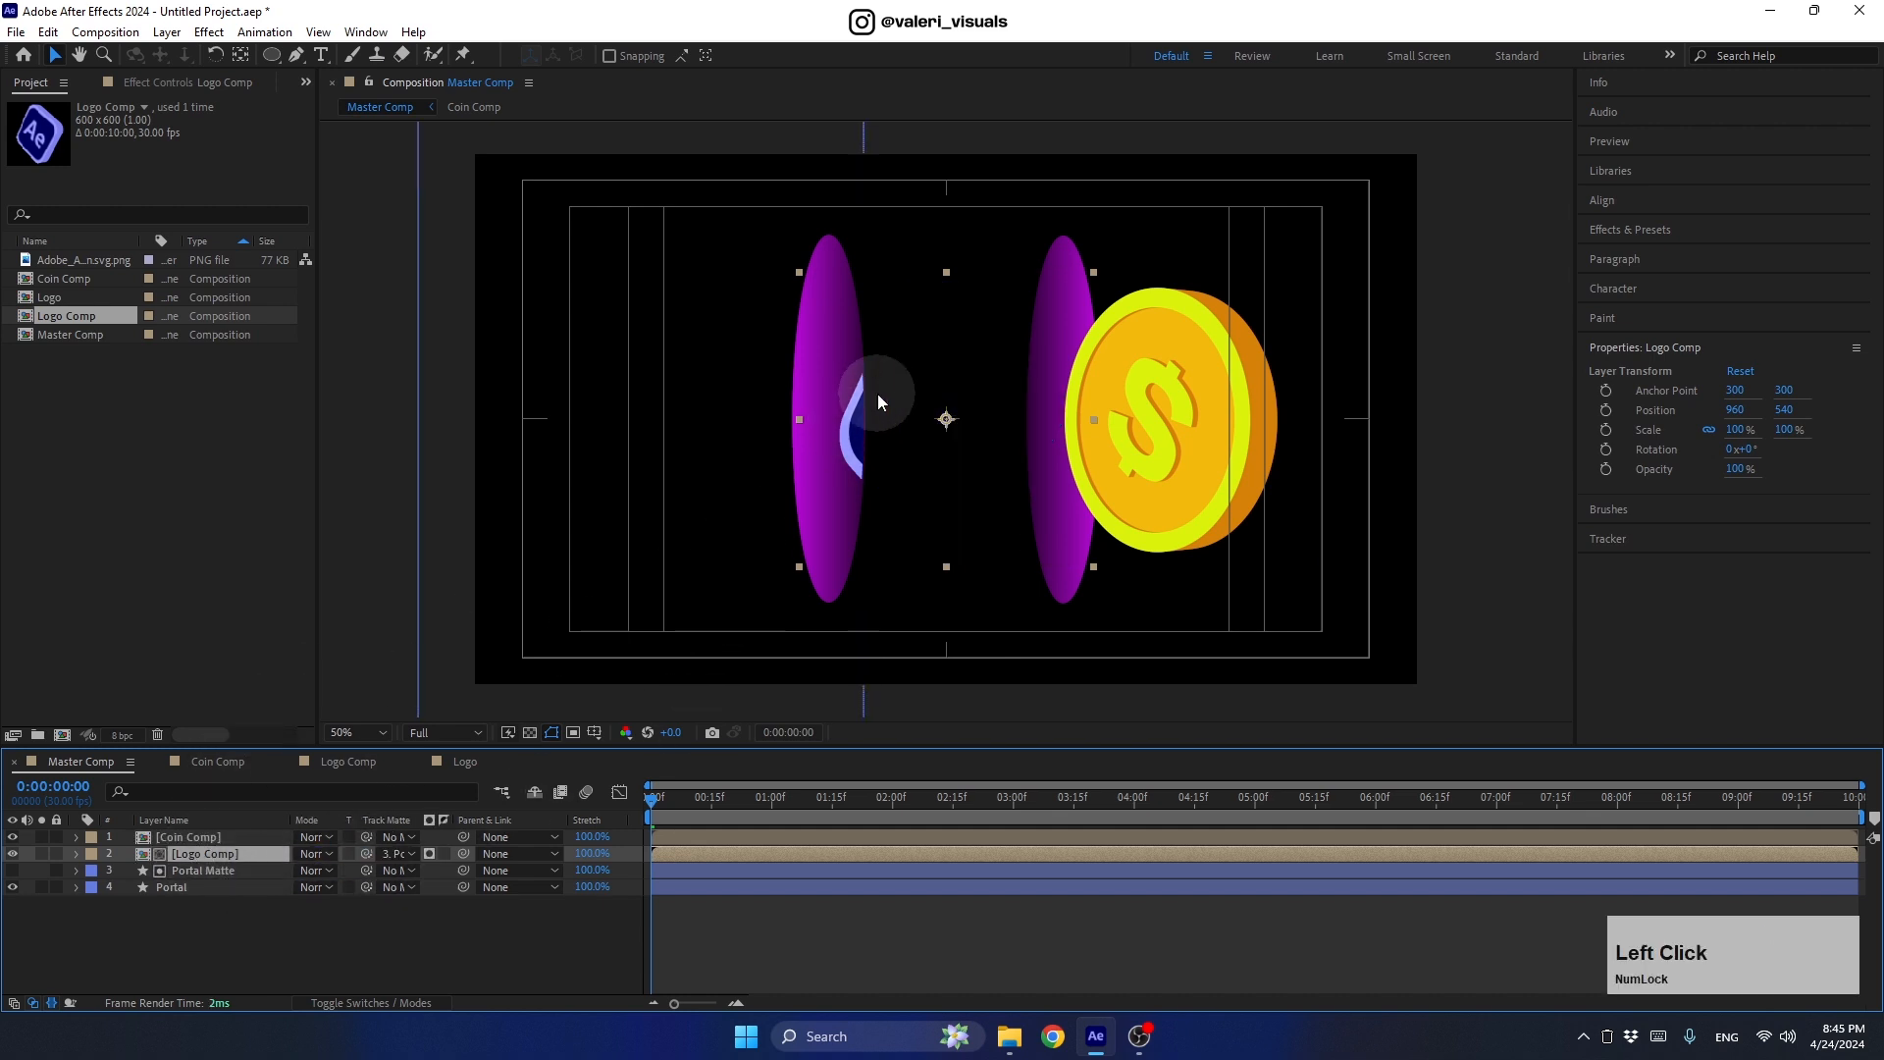
{"action": "left_click_drag", "start_coordinate": [852, 428], "coordinate": [801, 453]}
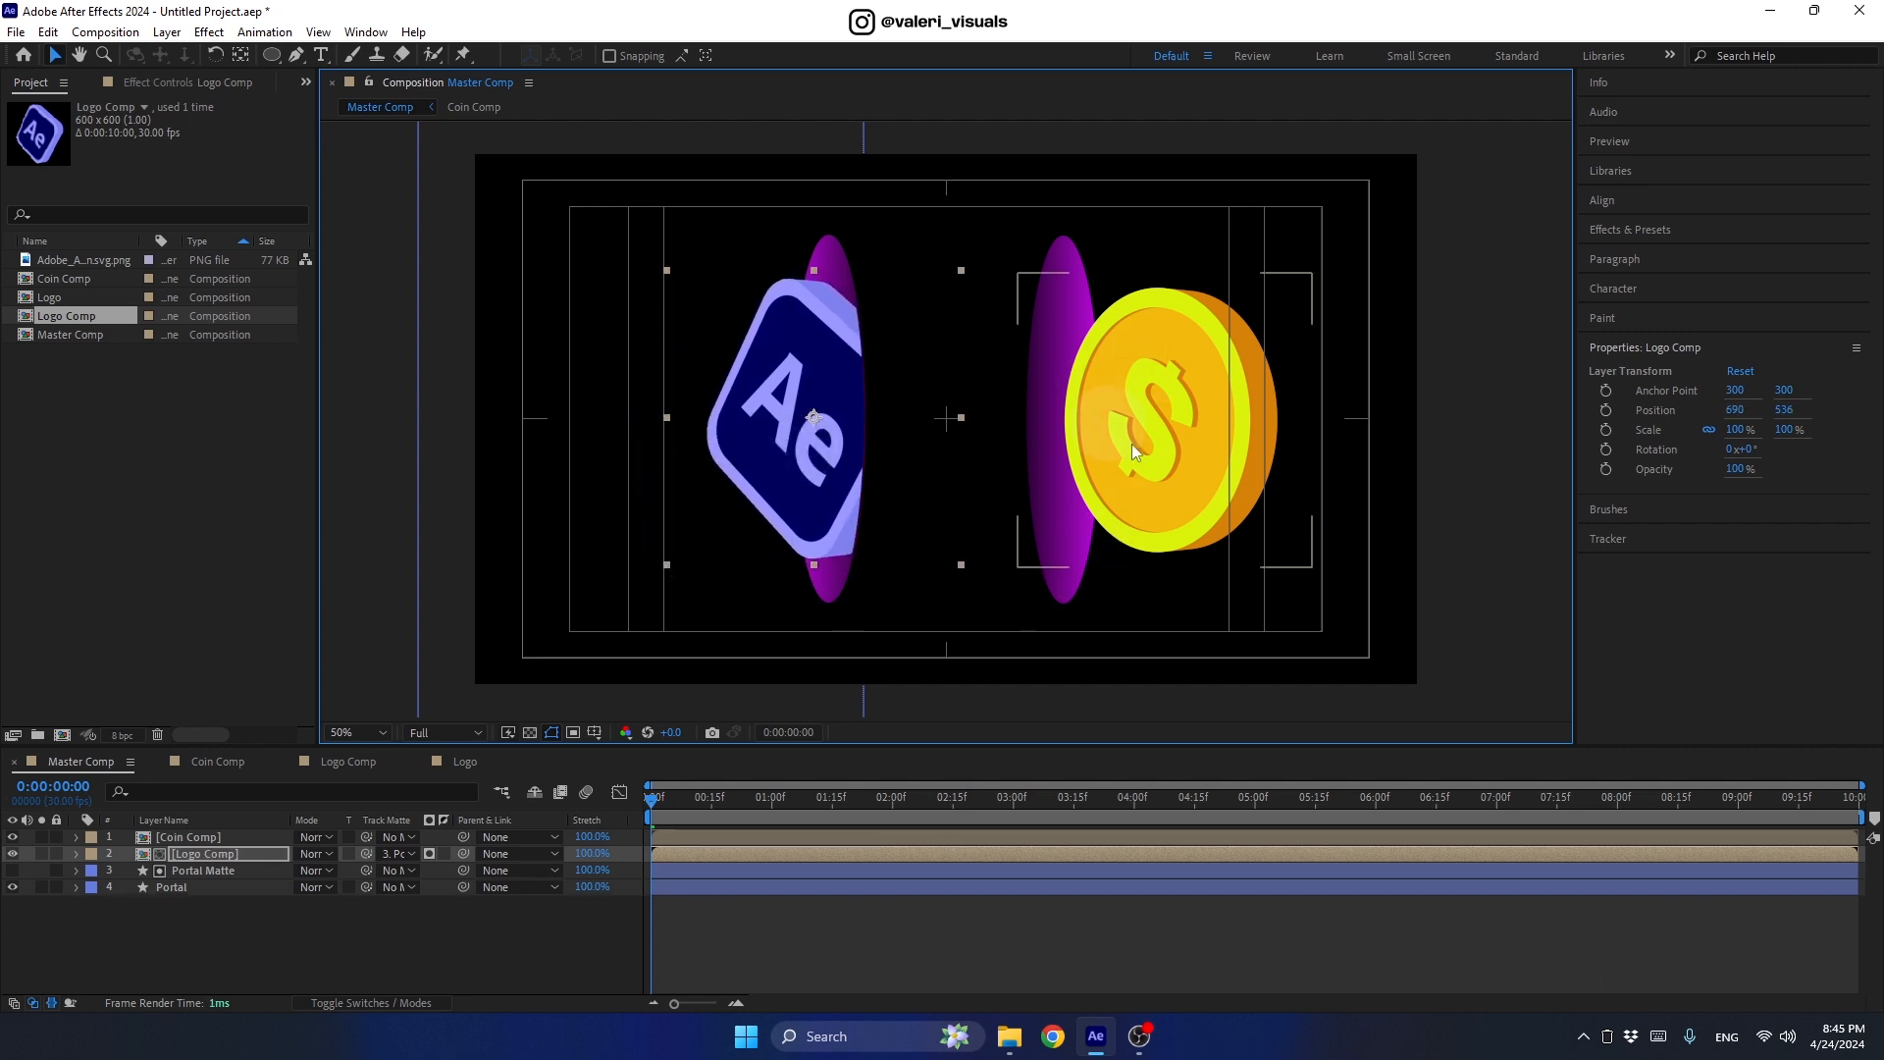
Step: Duplicate the Portal Matte layer, then make the copy visible and flip it horizontally
{"action": "left_click", "coordinate": [200, 869]}
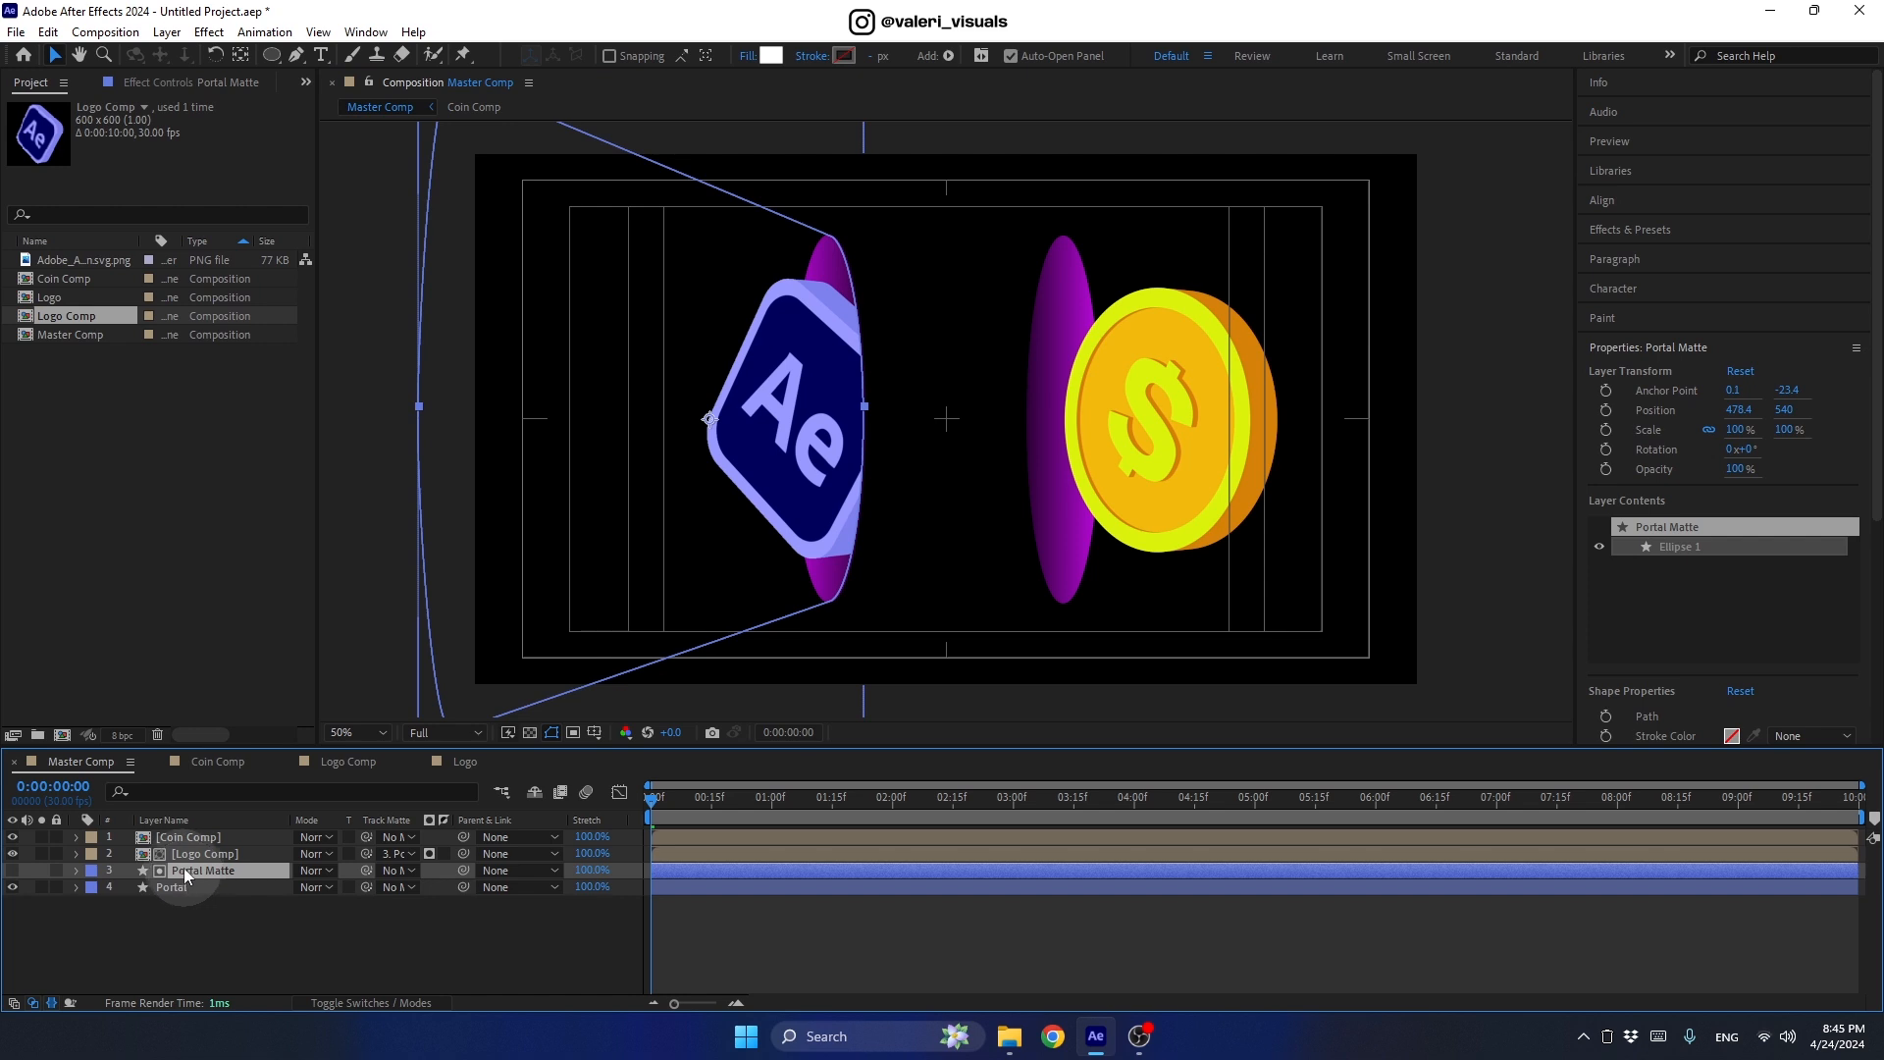
{"action": "key", "text": "ctrl+d"}
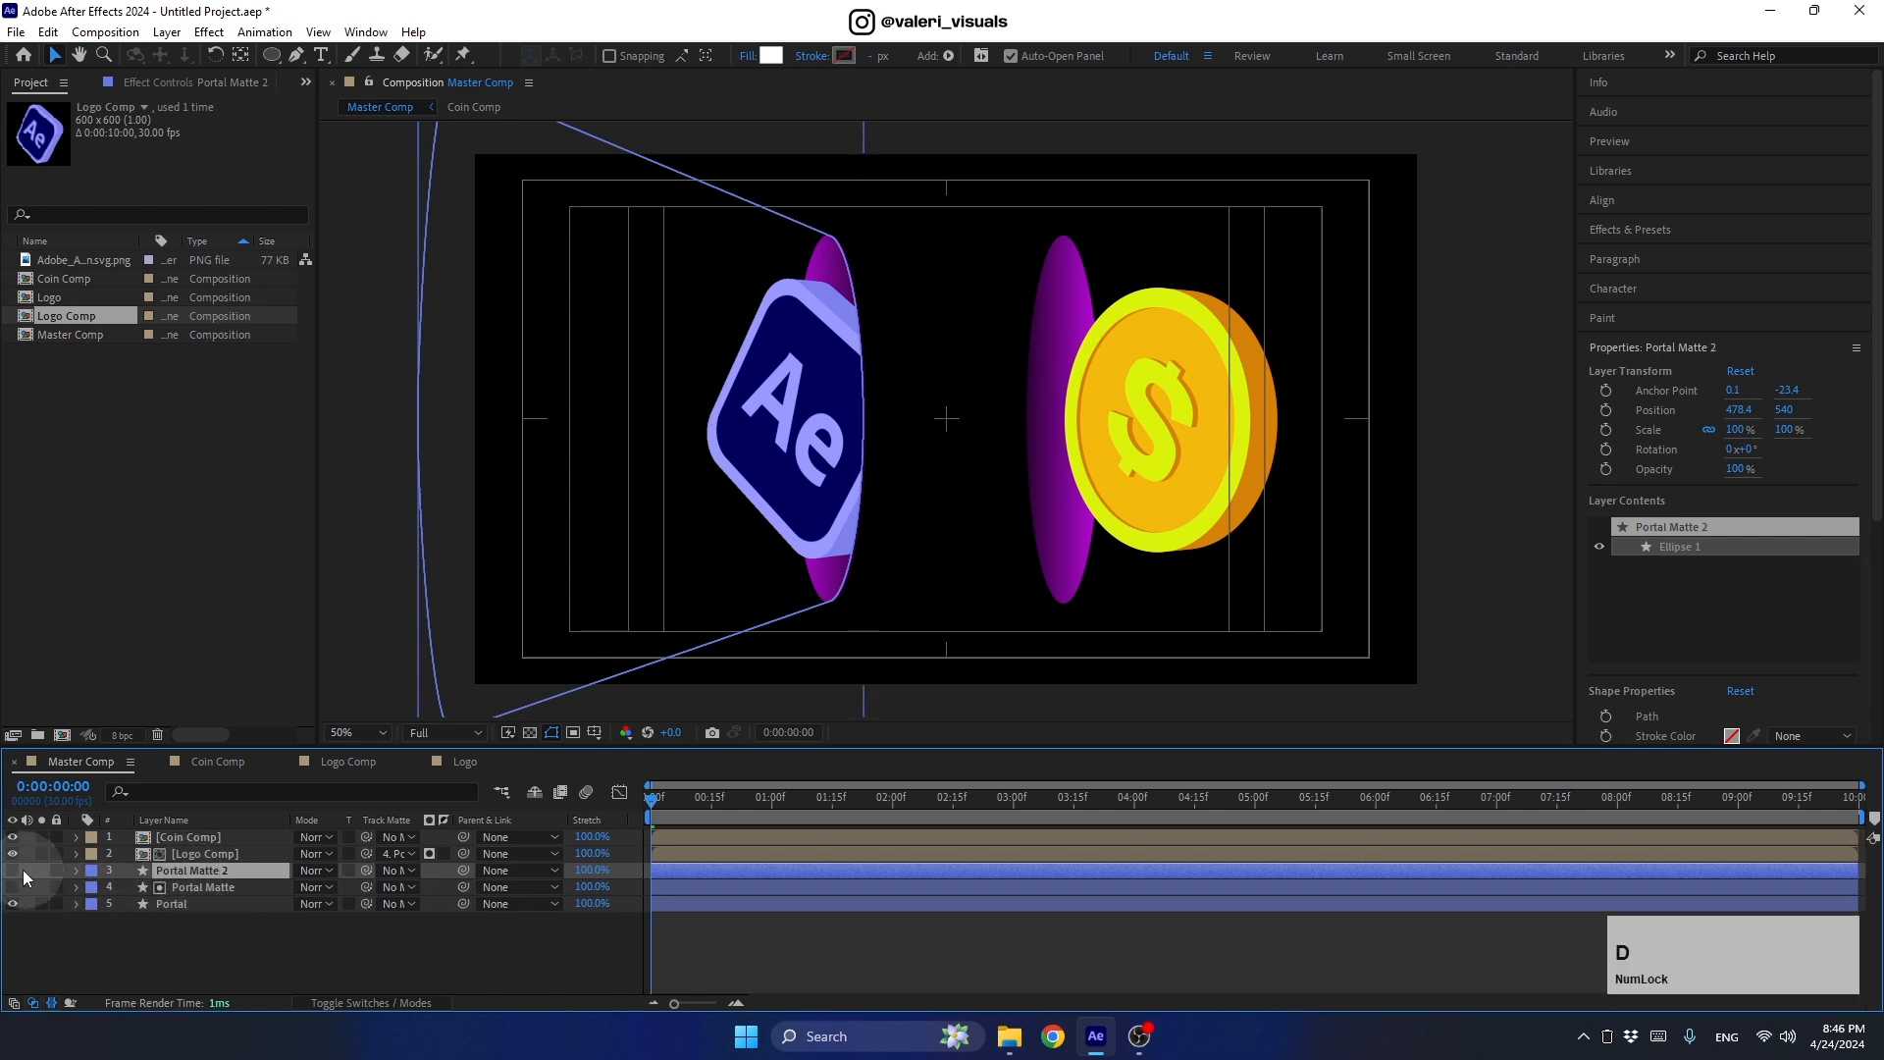
{"action": "left_click", "coordinate": [13, 870]}
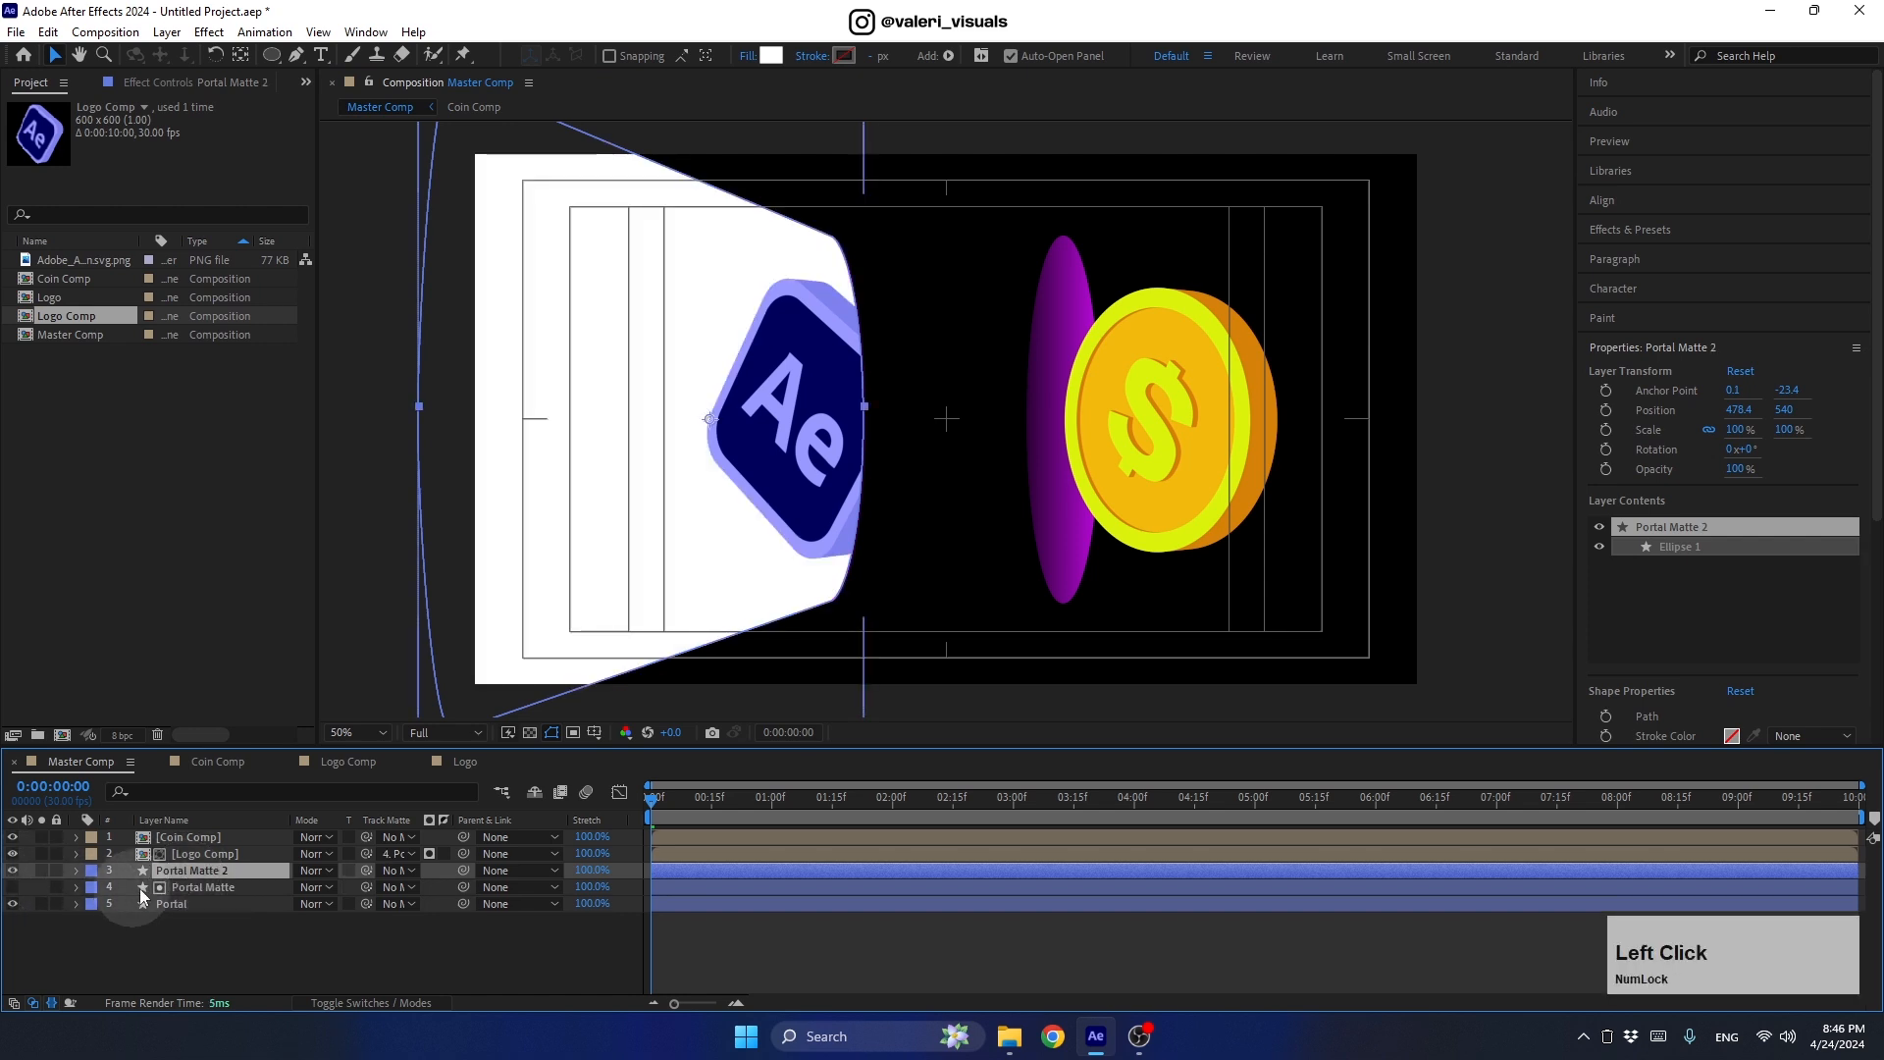
{"action": "right_click", "coordinate": [175, 870]}
{"action": "mouse_move", "coordinate": [240, 369]}
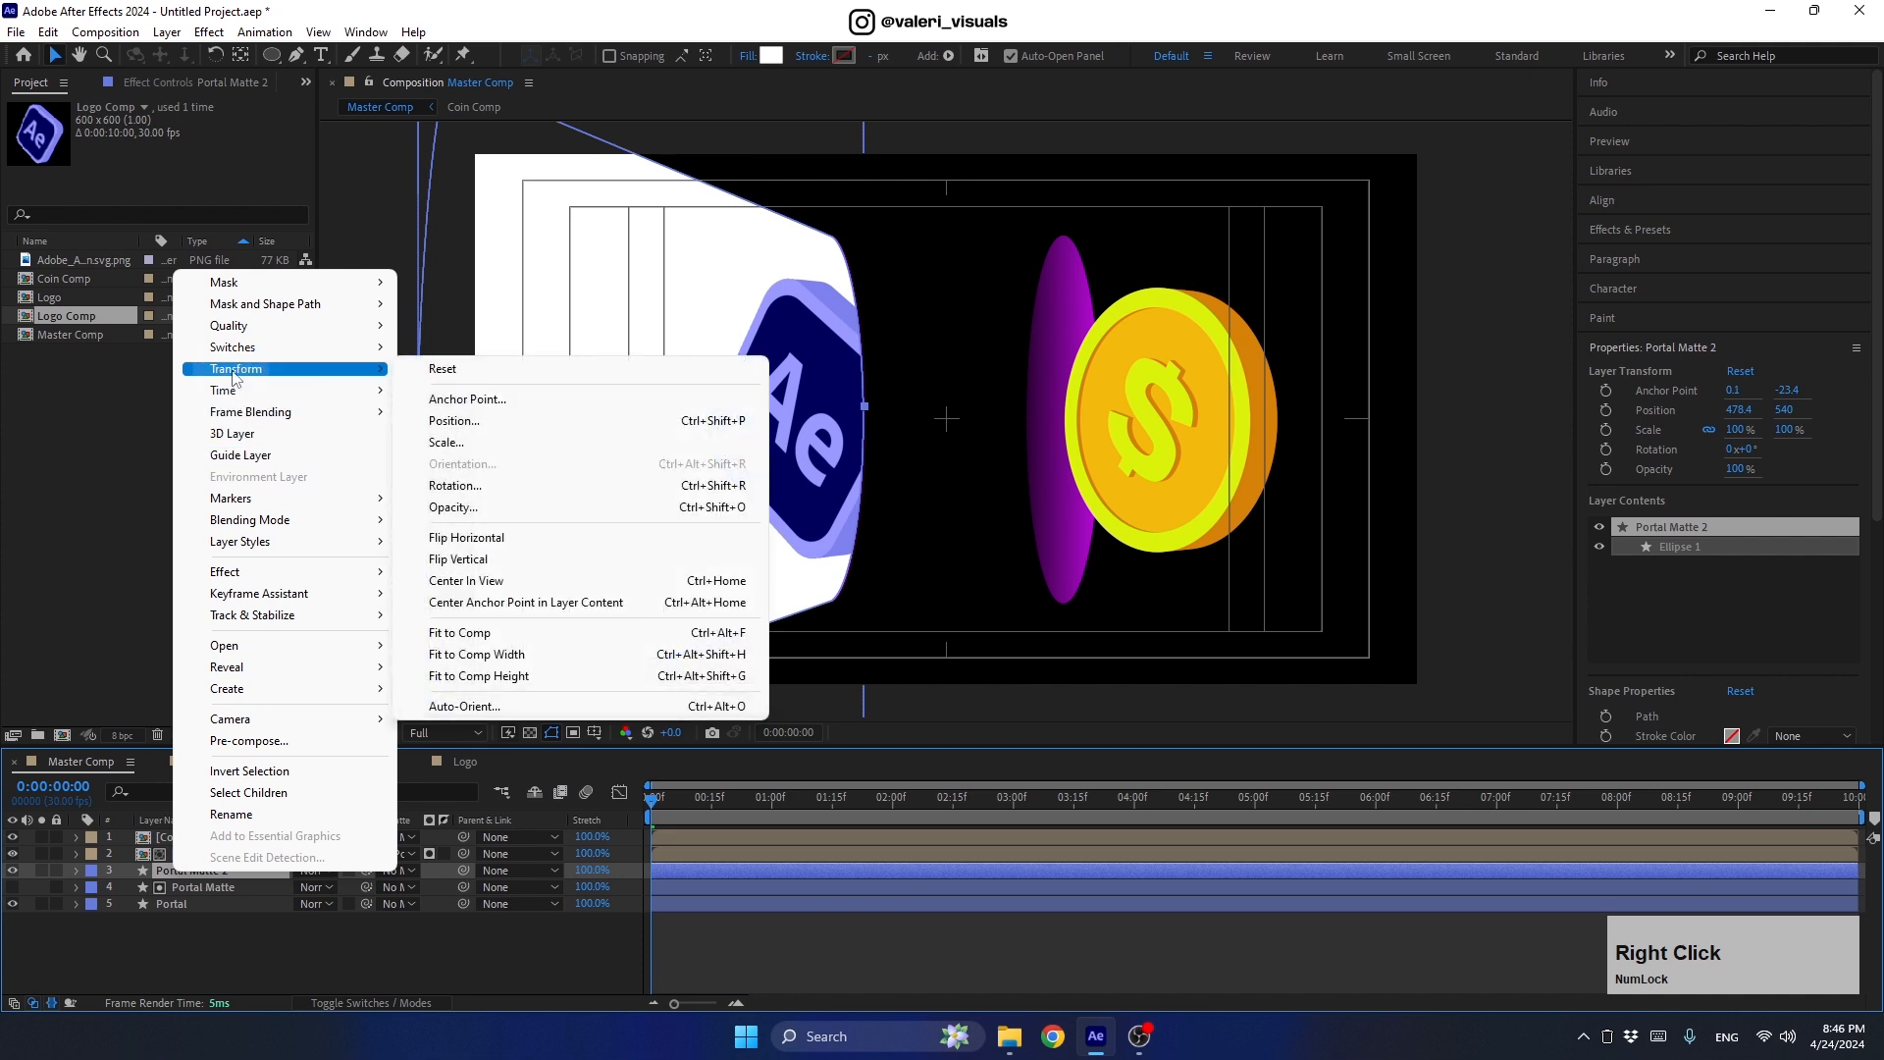
{"action": "left_click", "coordinate": [459, 539]}
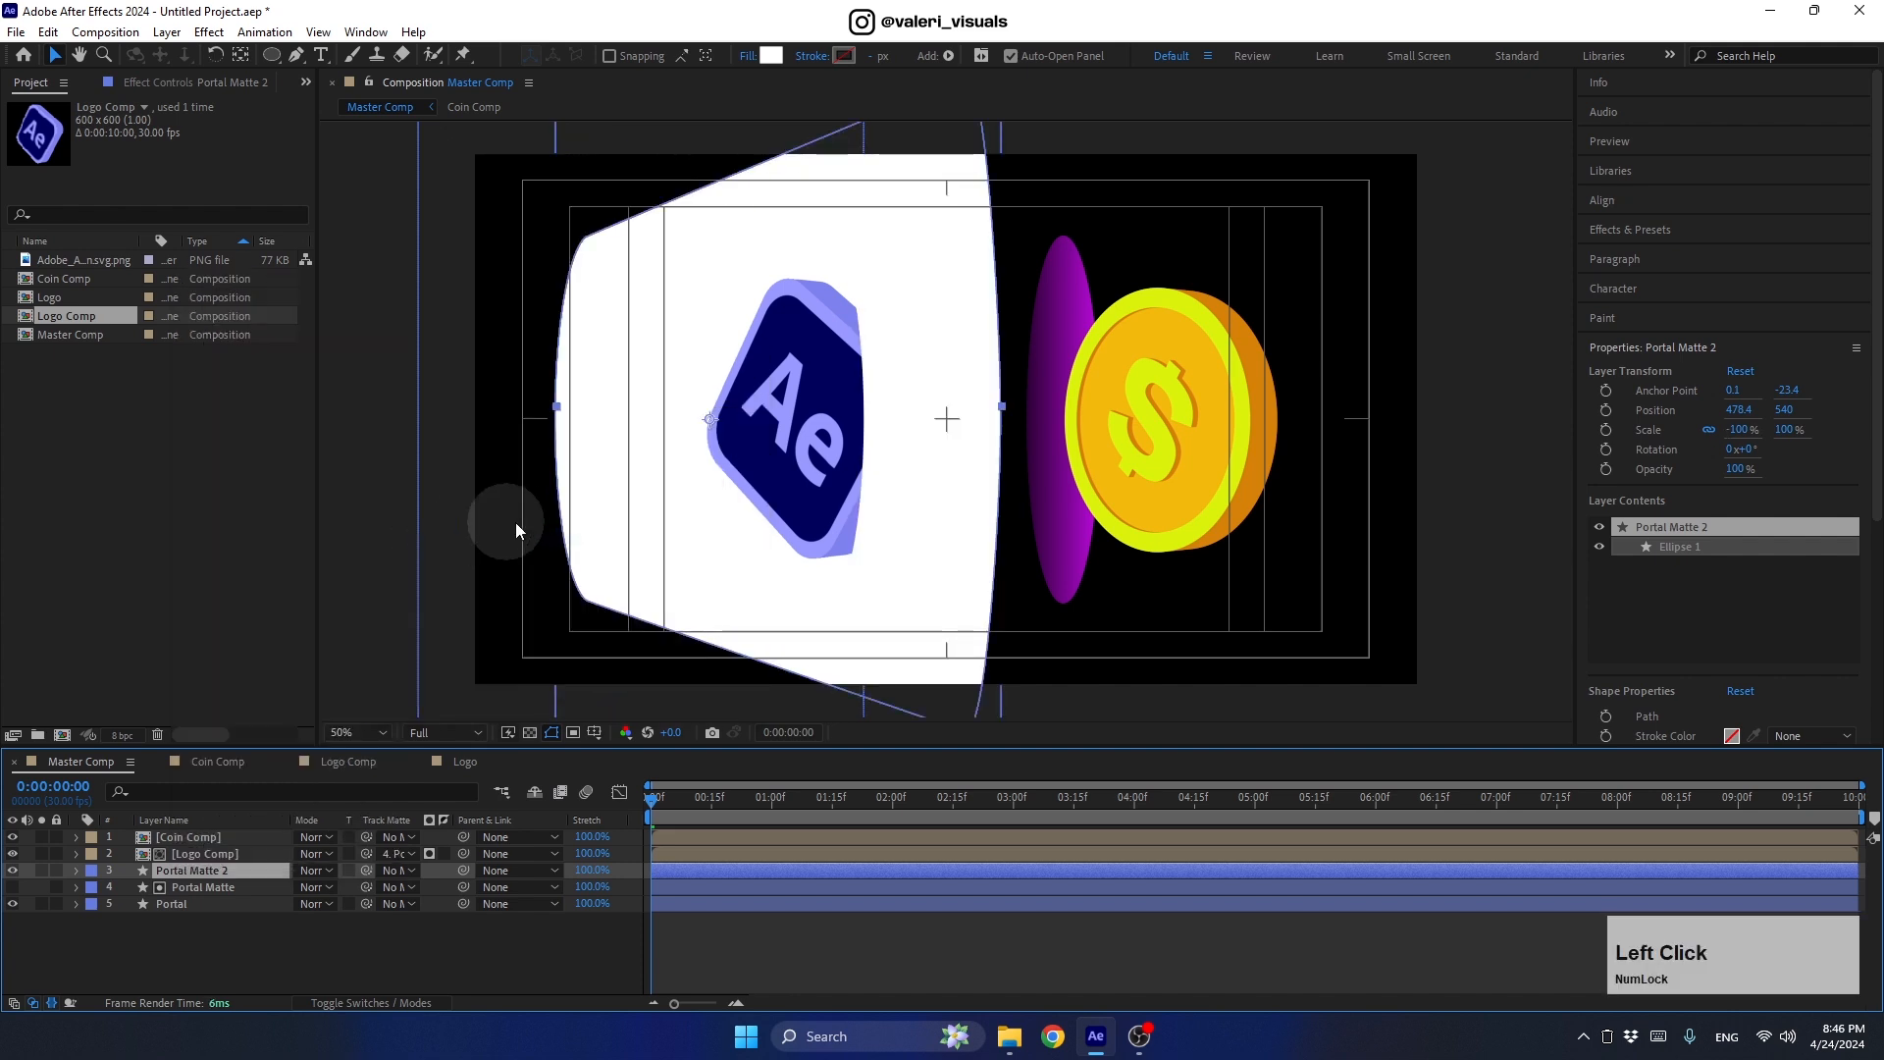
Step: Move Portal Matte 2 horizontally to an X position of about 1440, aligning its left edge with the right portal ellipse's left edge
{"action": "left_click_drag", "start_coordinate": [677, 538], "coordinate": [1115, 457]}
{"action": "scroll", "coordinate": [1115, 457], "scroll_direction": "up", "scroll_amount": 2}
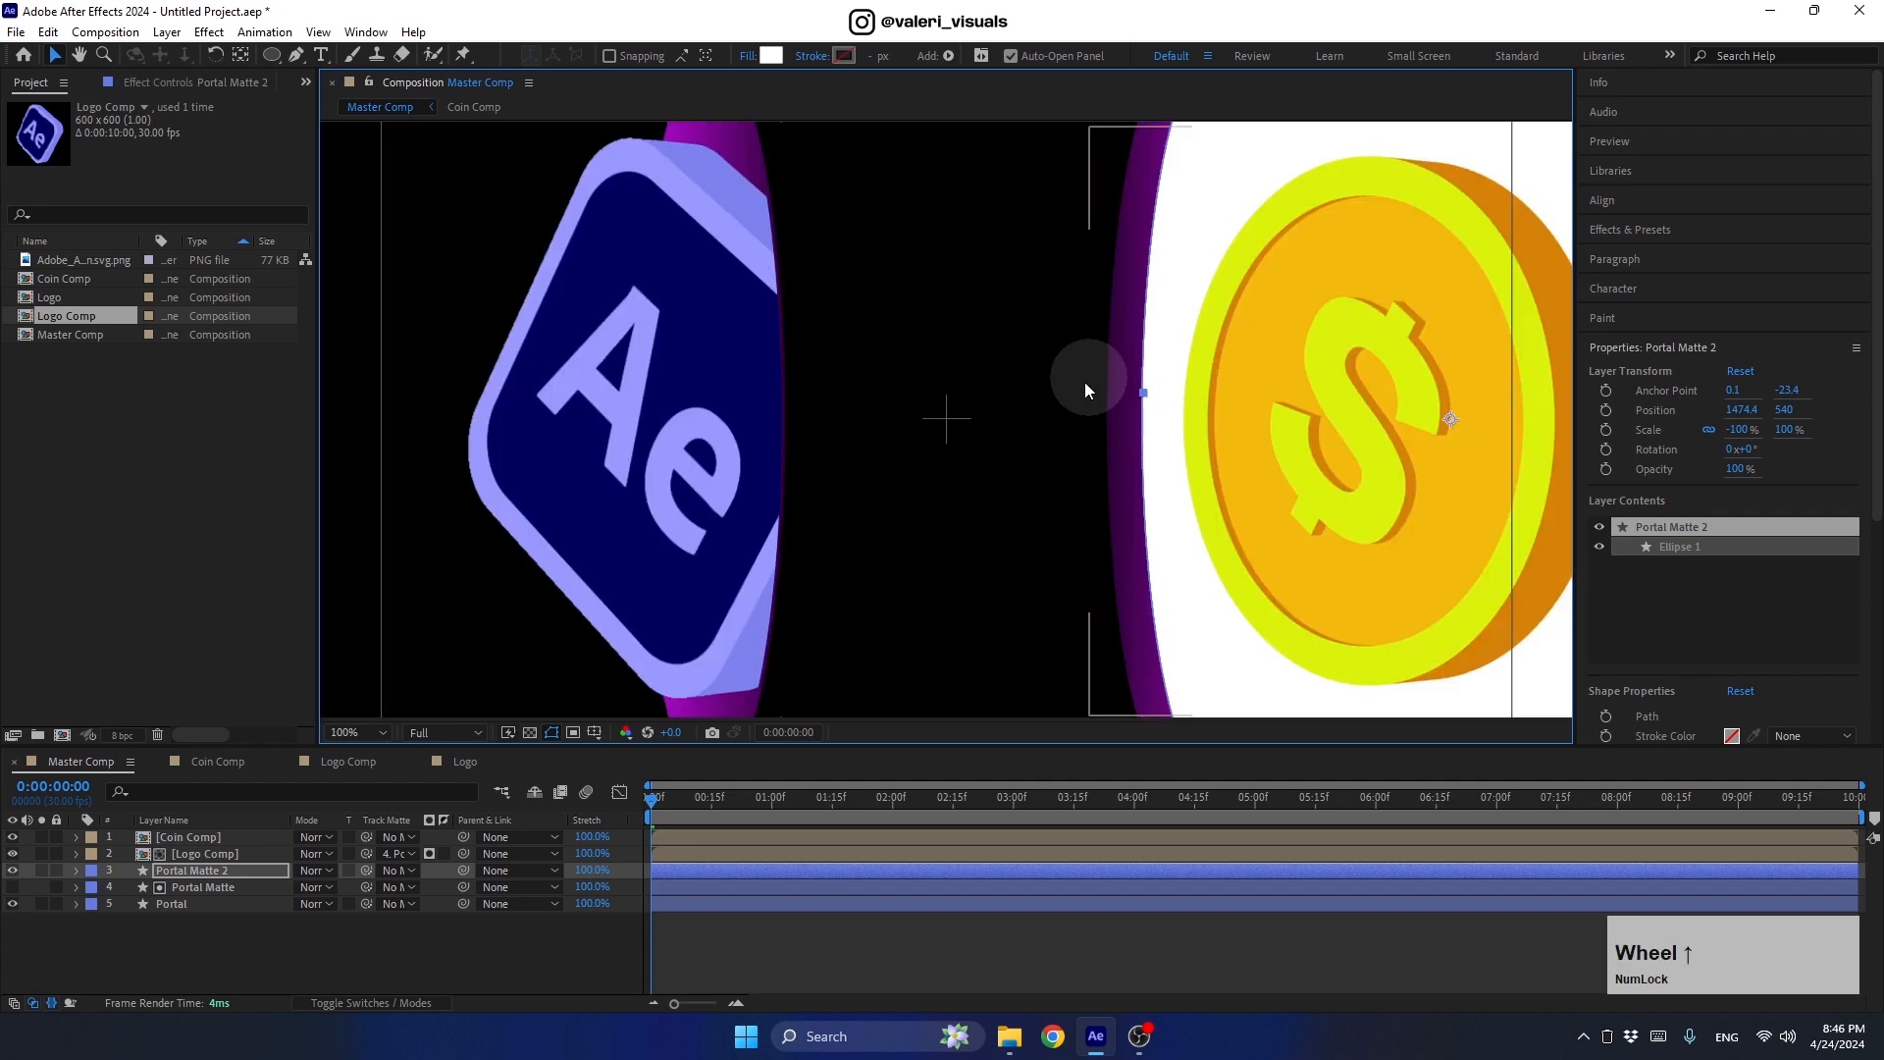
{"action": "key", "text": "shift+Left"}
{"action": "key", "text": "shift+Left"}
{"action": "key", "text": "Left"}
{"action": "key", "text": "Left"}
{"action": "key", "text": "Left"}
{"action": "key", "text": "Left"}
{"action": "key", "text": "Left"}
{"action": "key", "text": "Left"}
{"action": "key", "text": "Left"}
{"action": "key", "text": "Left"}
{"action": "key", "text": "Left"}
{"action": "key", "text": "Left"}
{"action": "key", "text": "Left"}
{"action": "key", "text": "Left"}
{"action": "key", "text": "Left"}
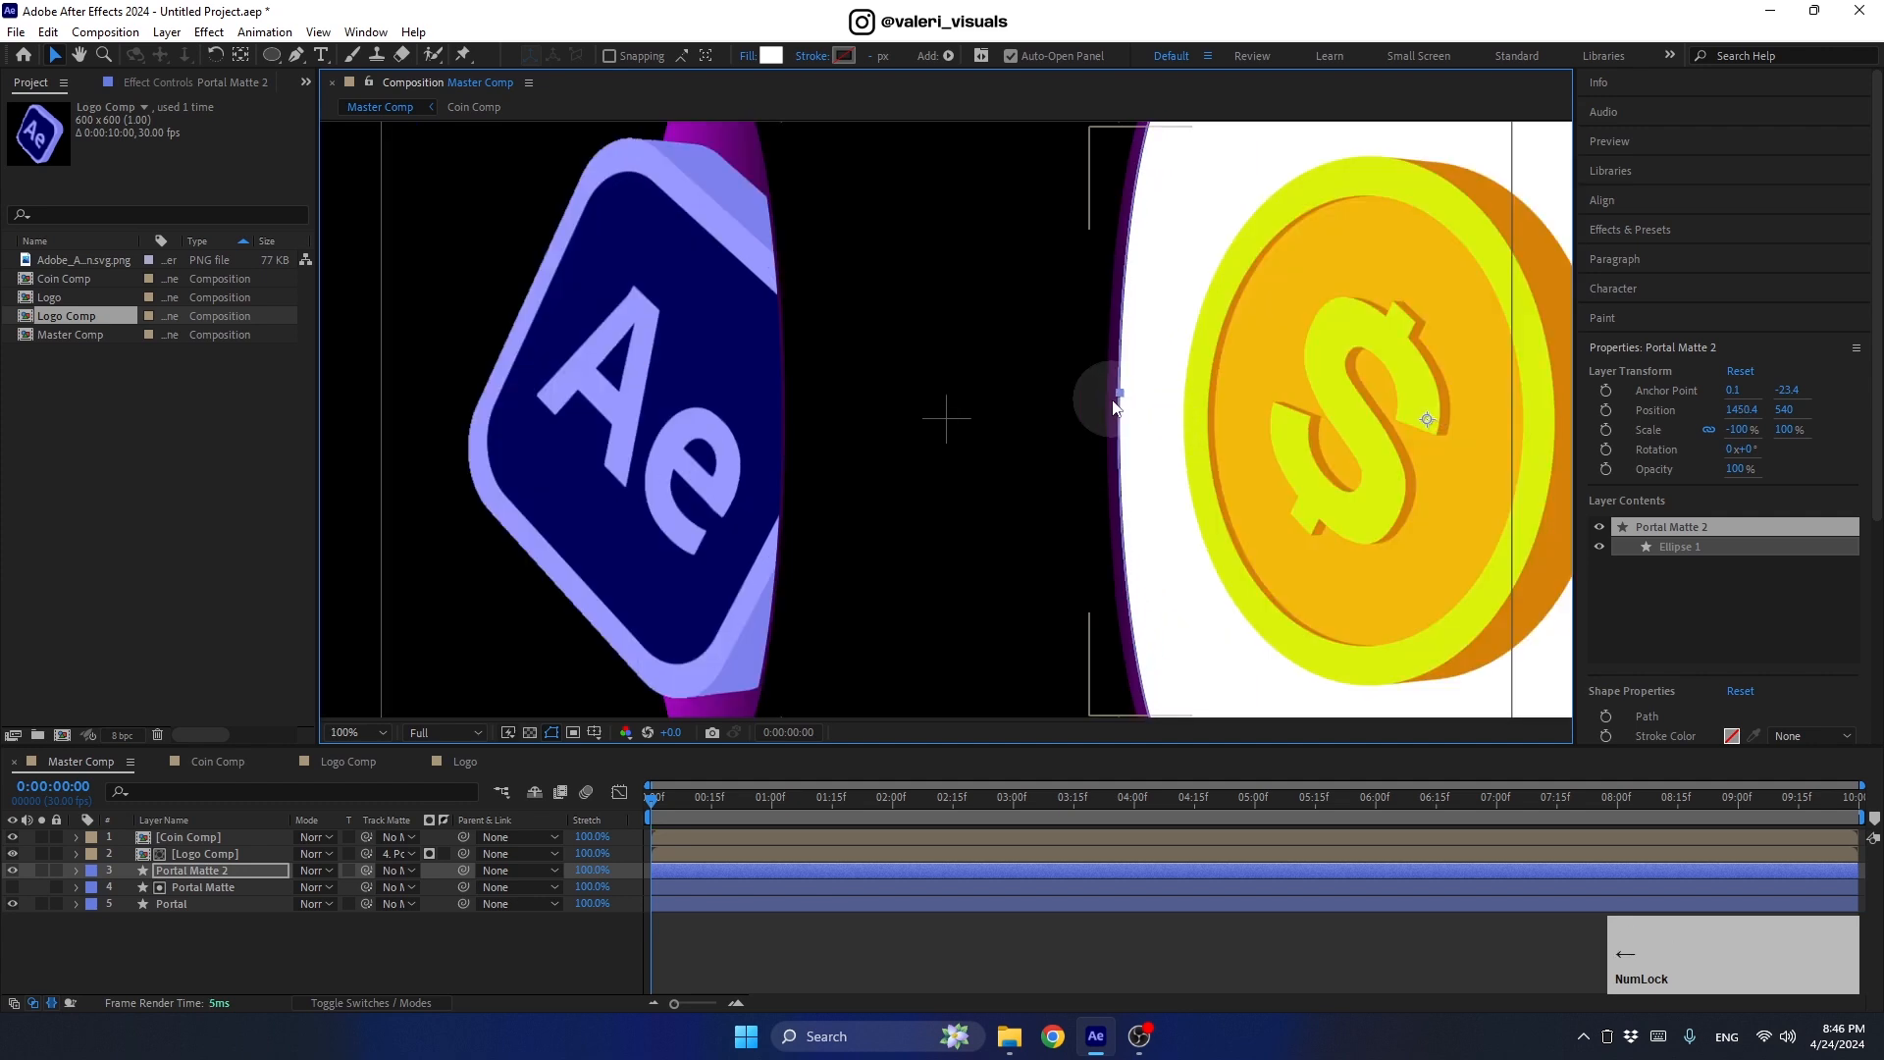
{"action": "key", "text": "Left"}
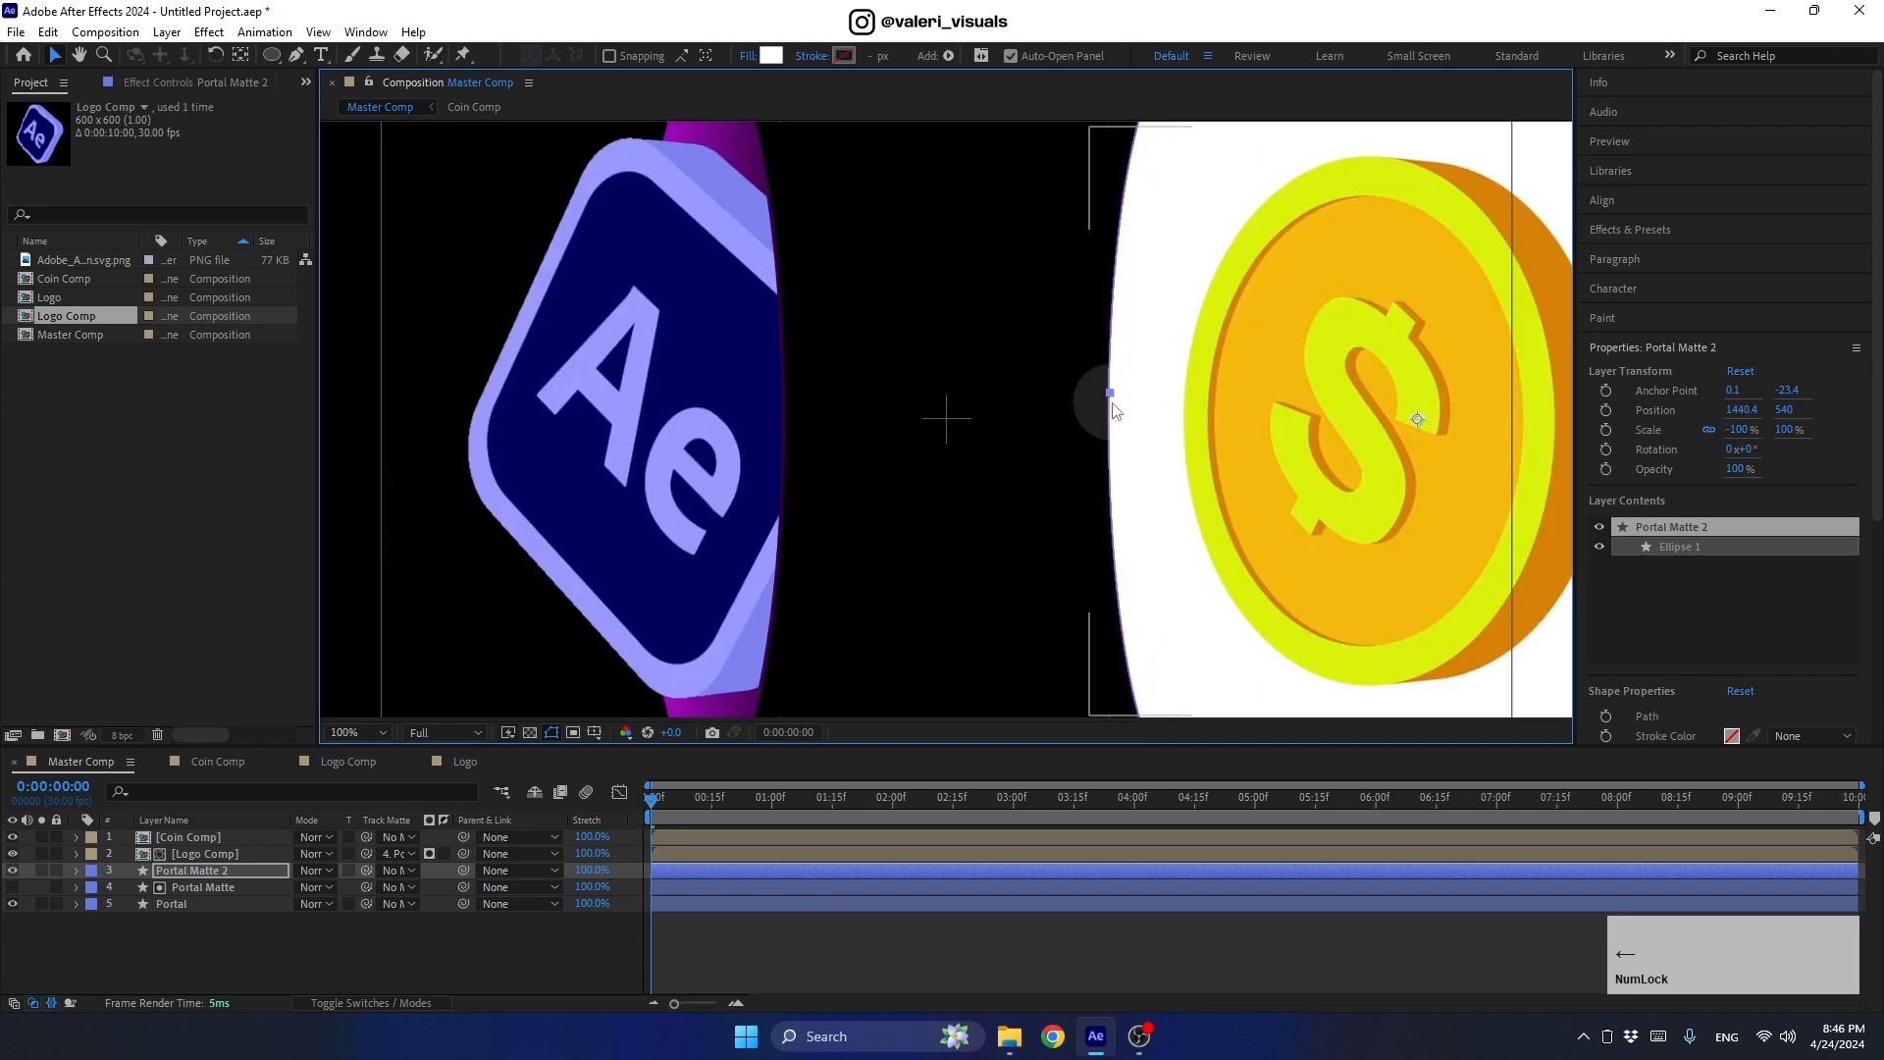
{"action": "scroll", "coordinate": [1132, 420], "scroll_direction": "down", "scroll_amount": 2}
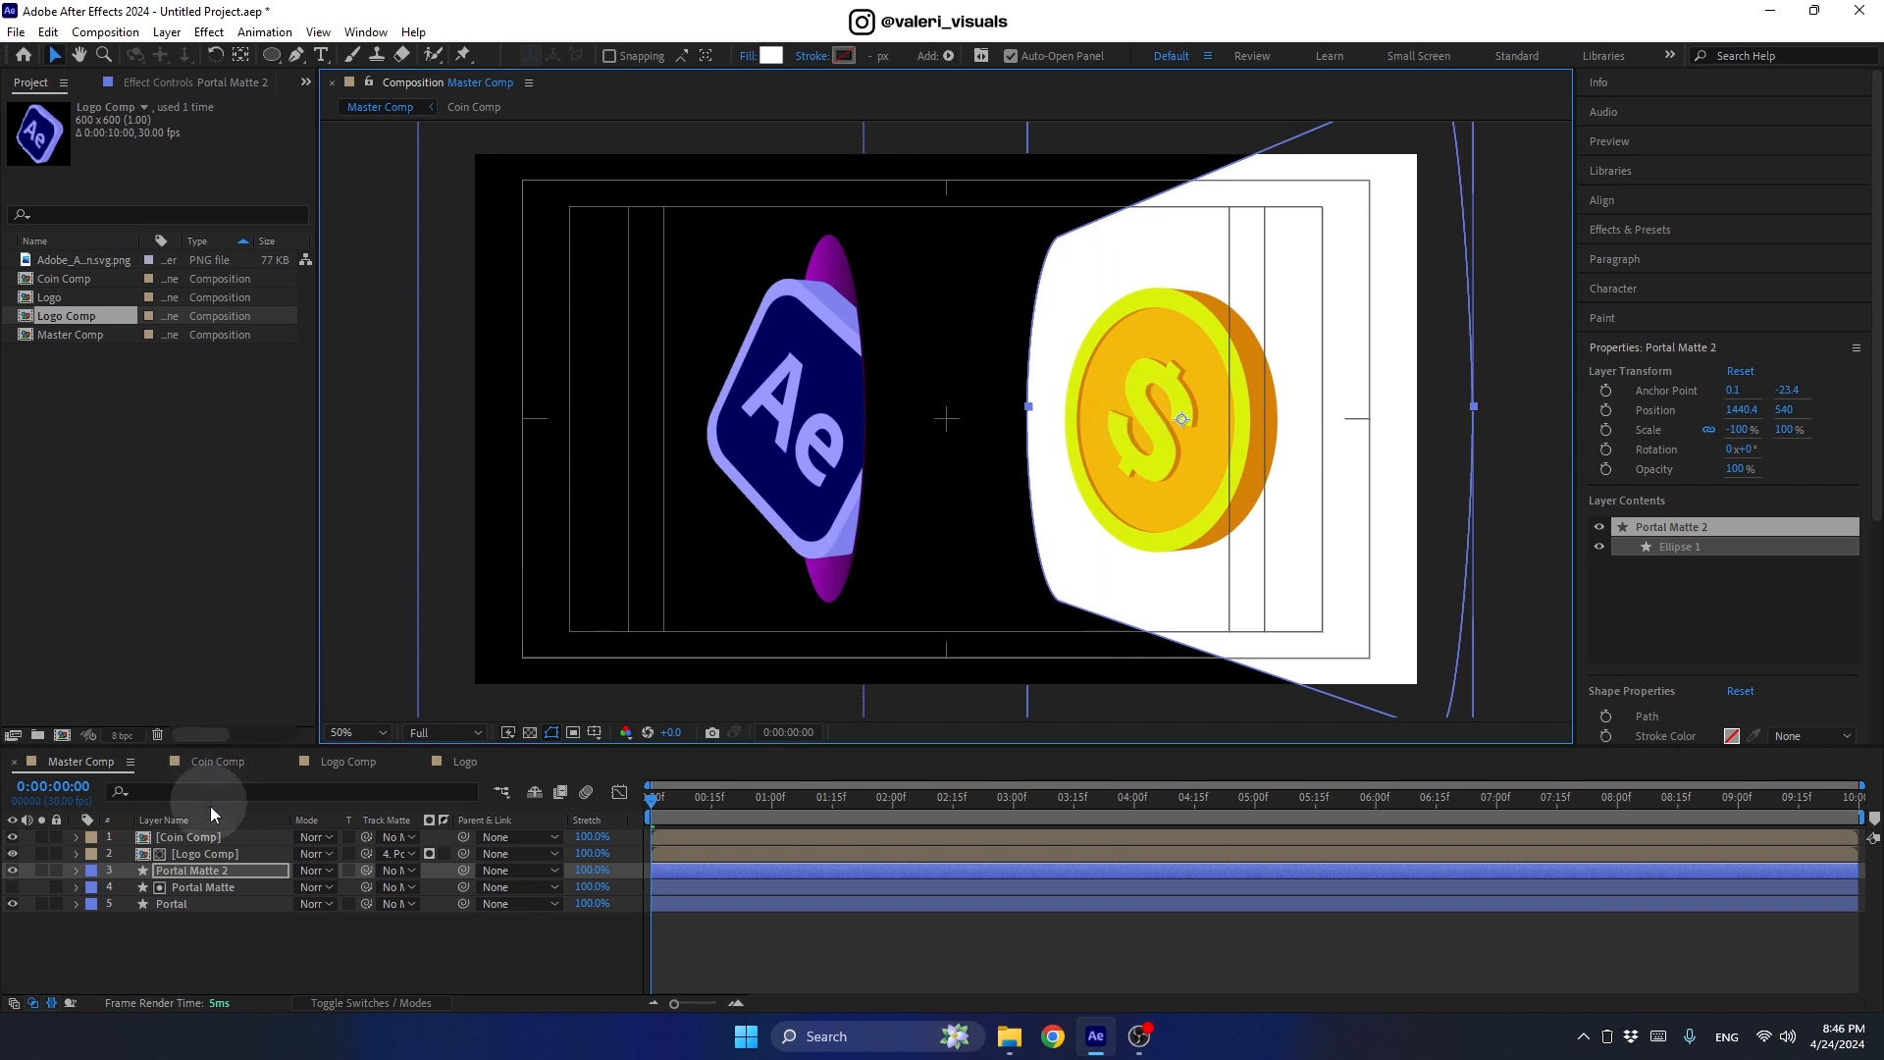
Step: Assign Portal Matte 2 as Coin Comp's track matte and move the coin to about 1230, 532, across the right ellipse
{"action": "left_click", "coordinate": [197, 838]}
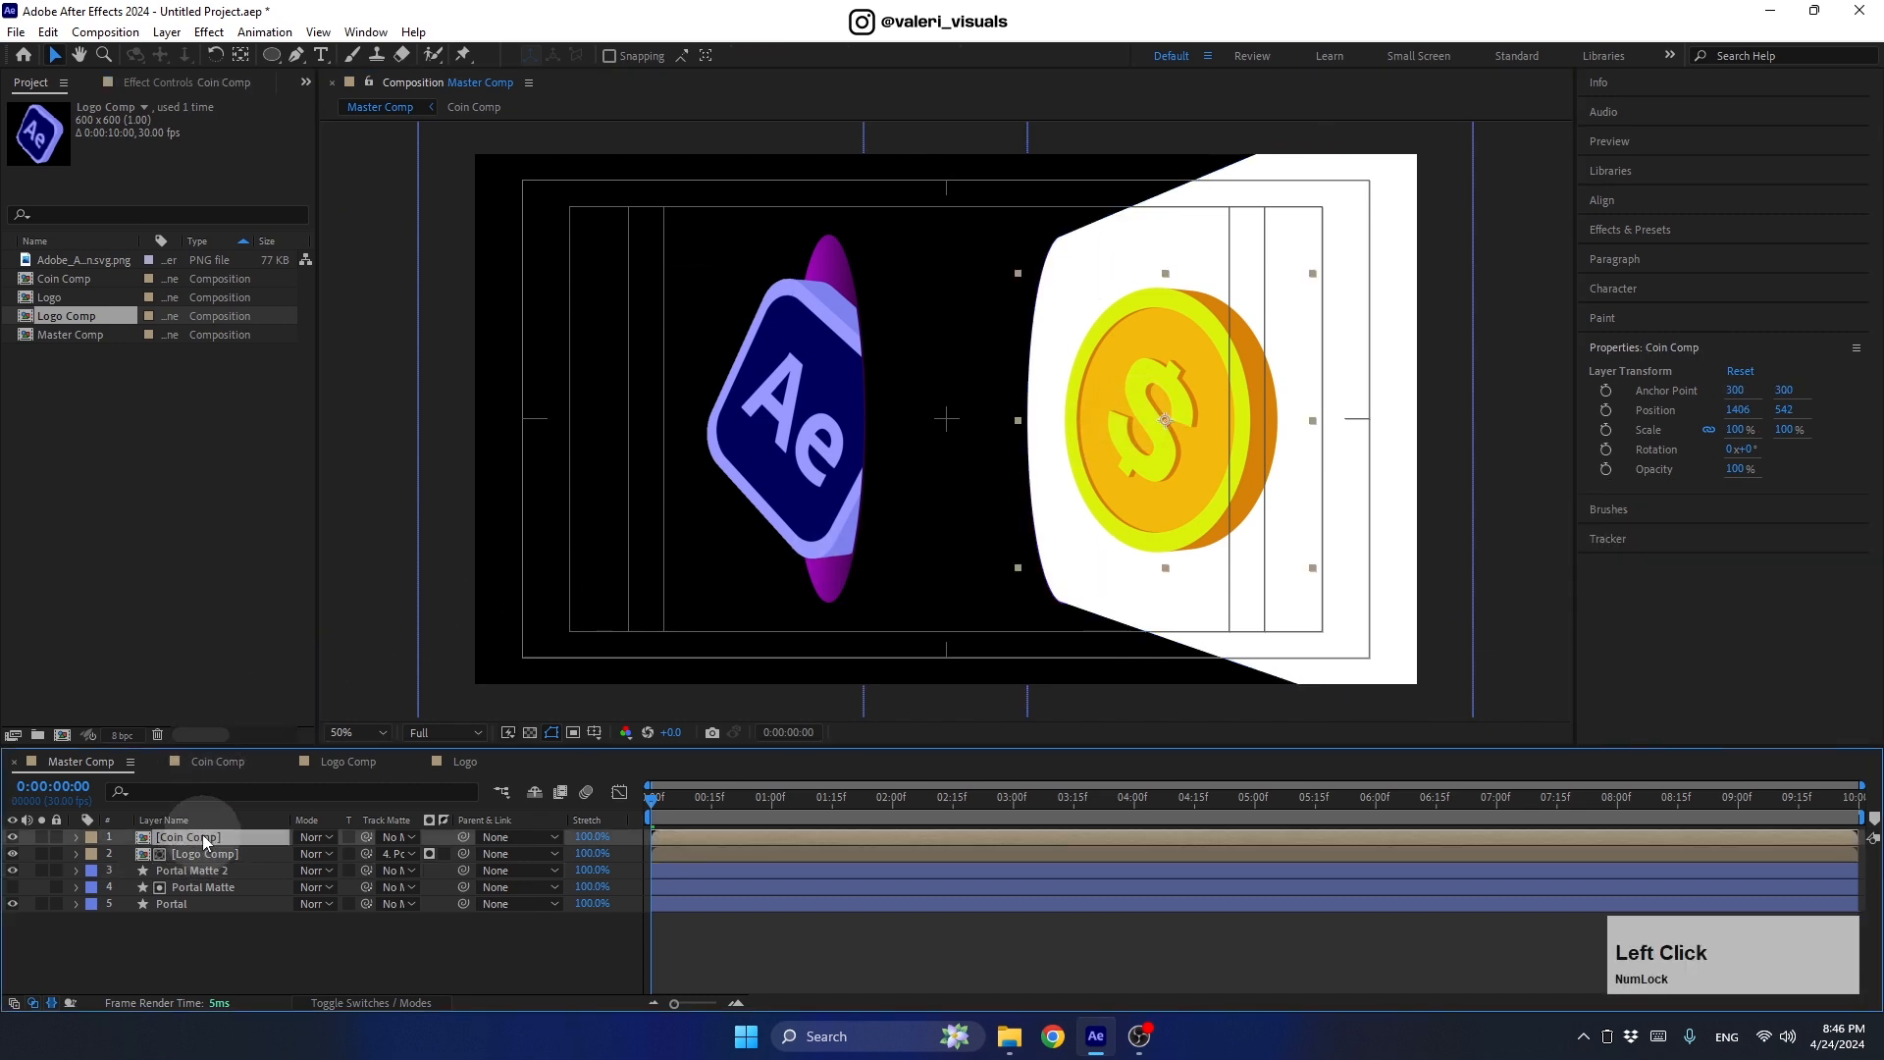
{"action": "left_click_drag", "start_coordinate": [355, 852], "coordinate": [202, 881]}
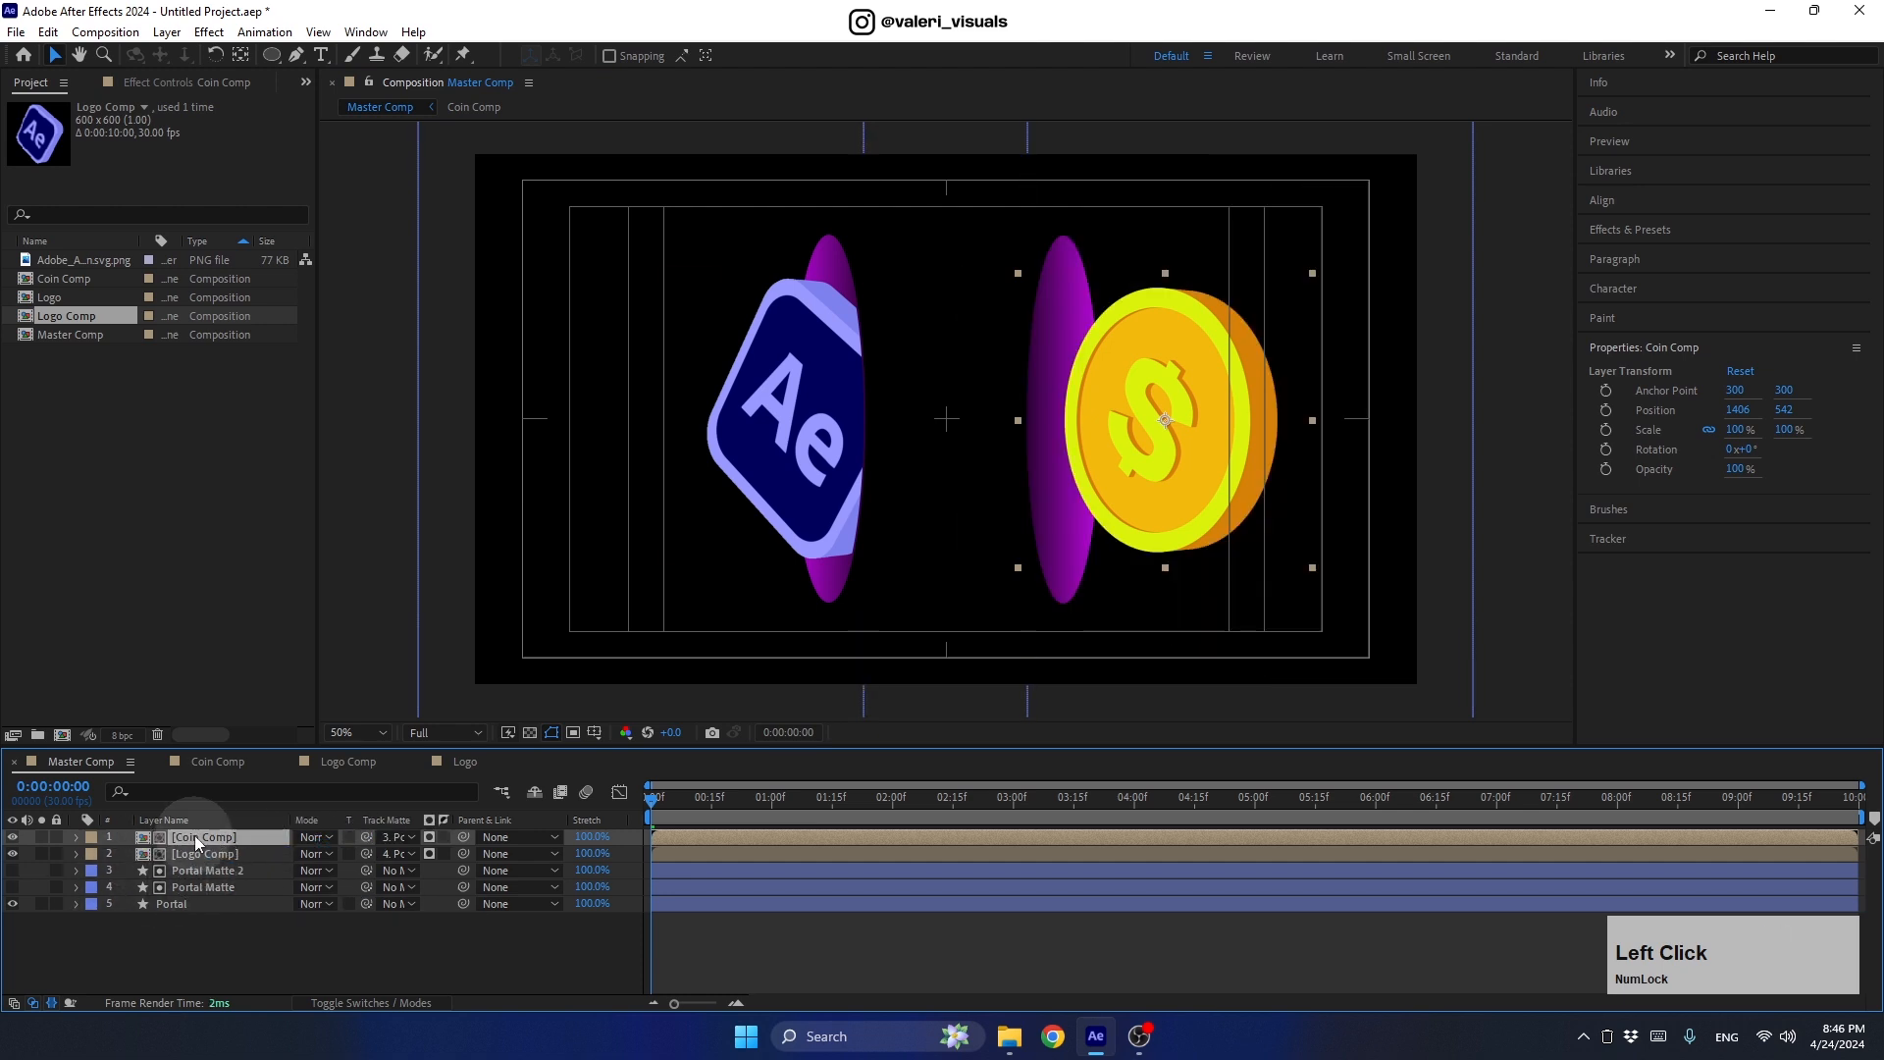
{"action": "left_click_drag", "start_coordinate": [1177, 550], "coordinate": [1084, 480]}
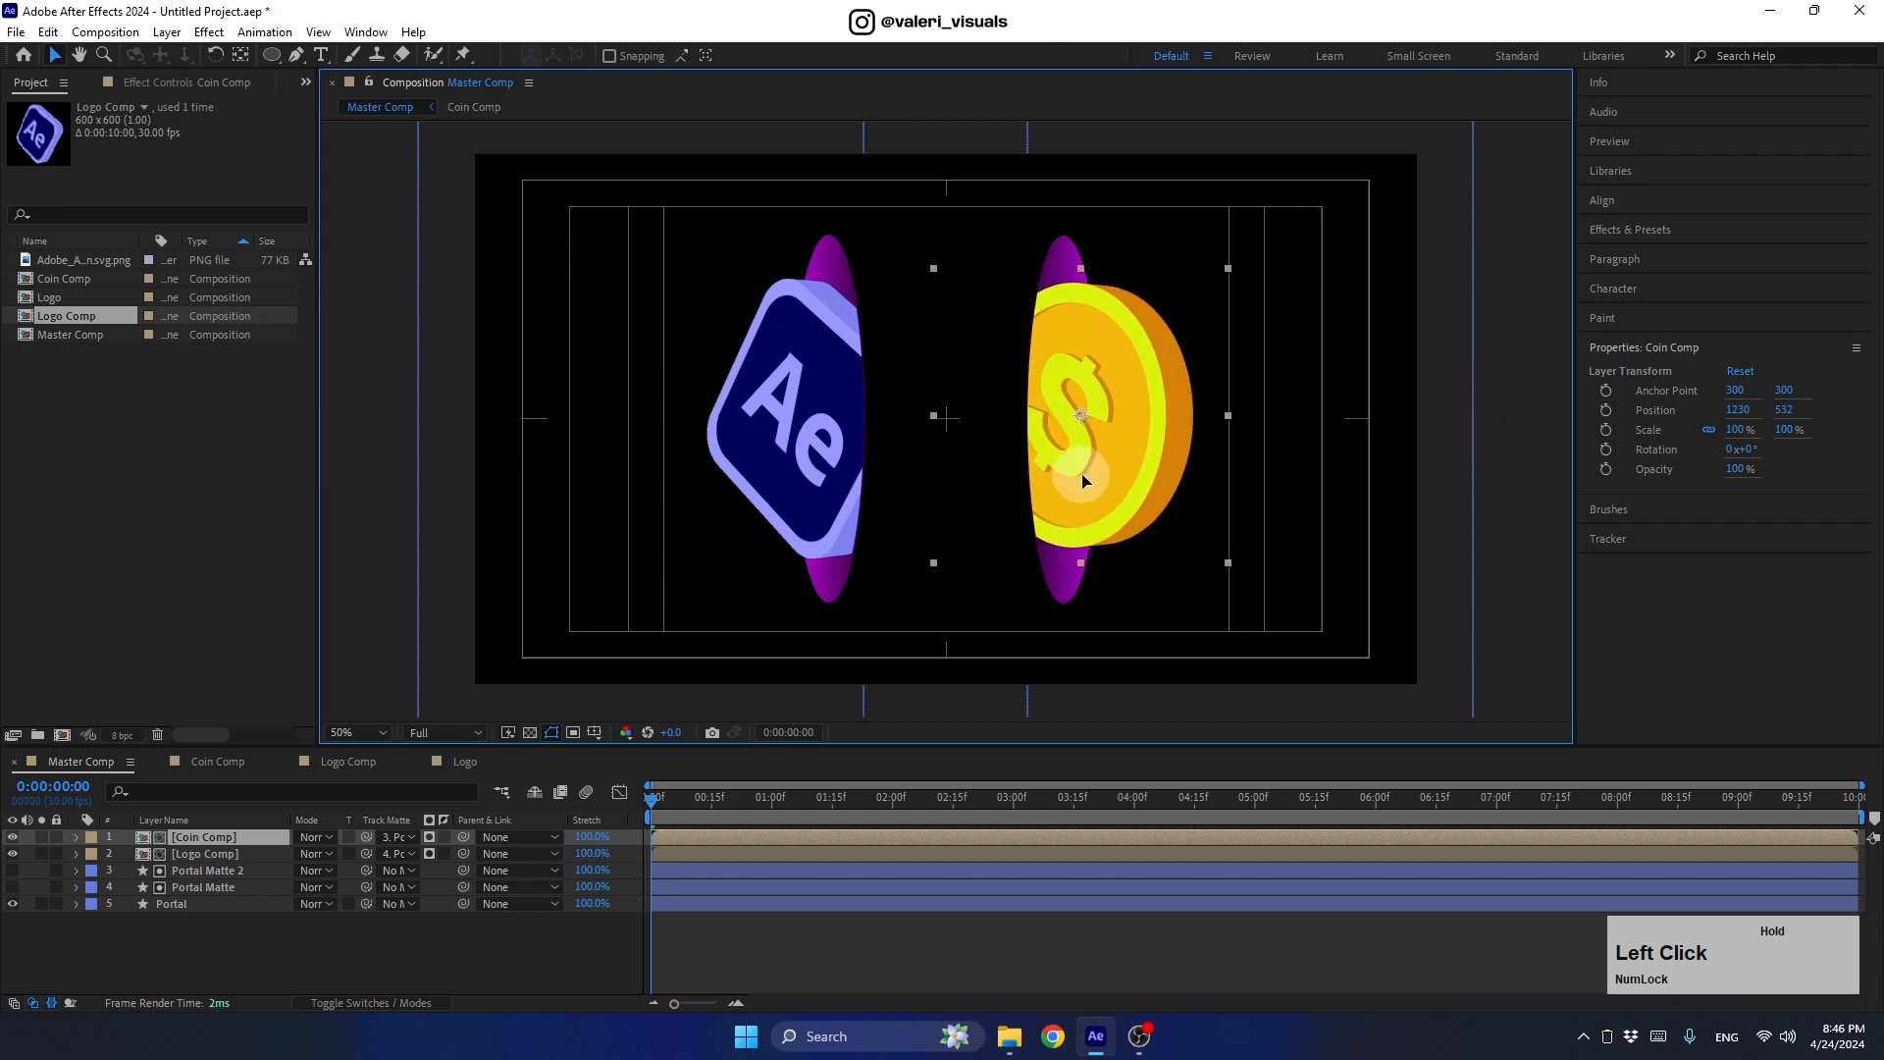
Step: Align Coin Comp and Logo Comp to the composition, centring both horizontally and vertically
{"action": "left_click_drag", "start_coordinate": [1084, 481], "coordinate": [1103, 480]}
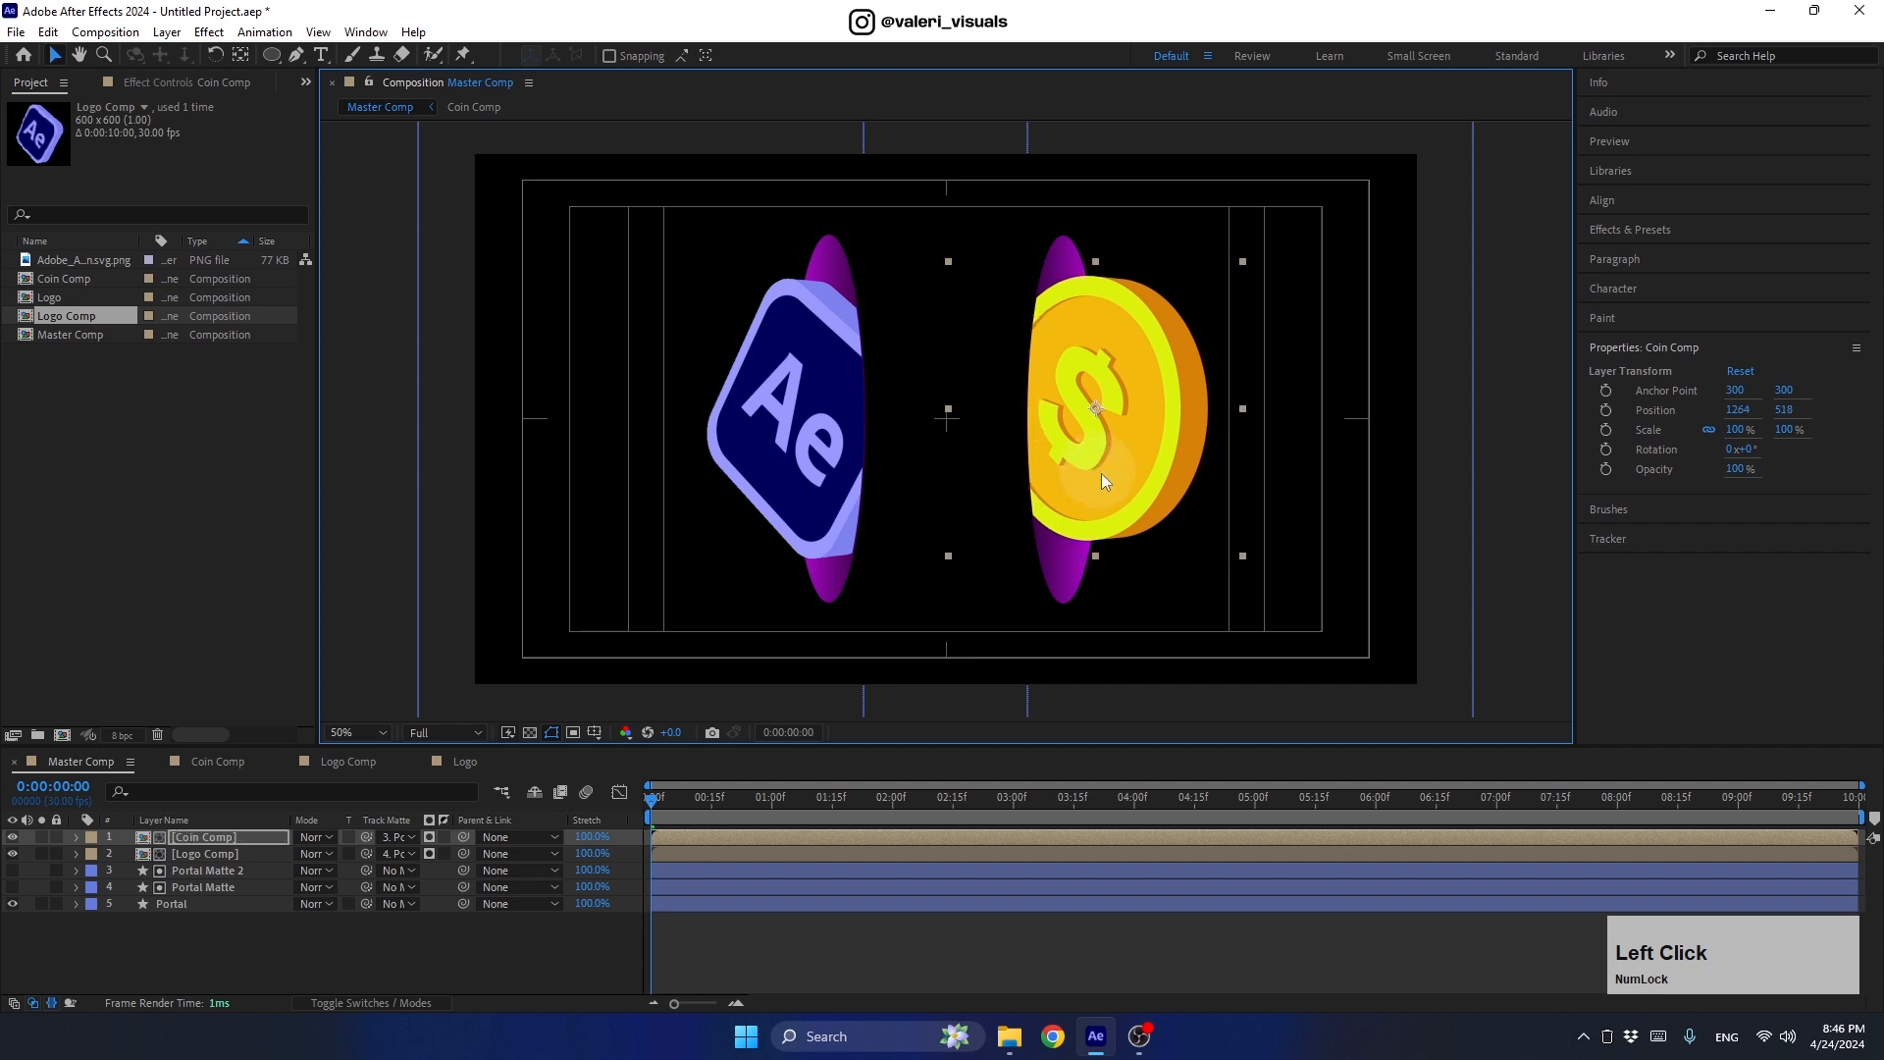
{"action": "left_click", "coordinate": [197, 852], "text": "shift"}
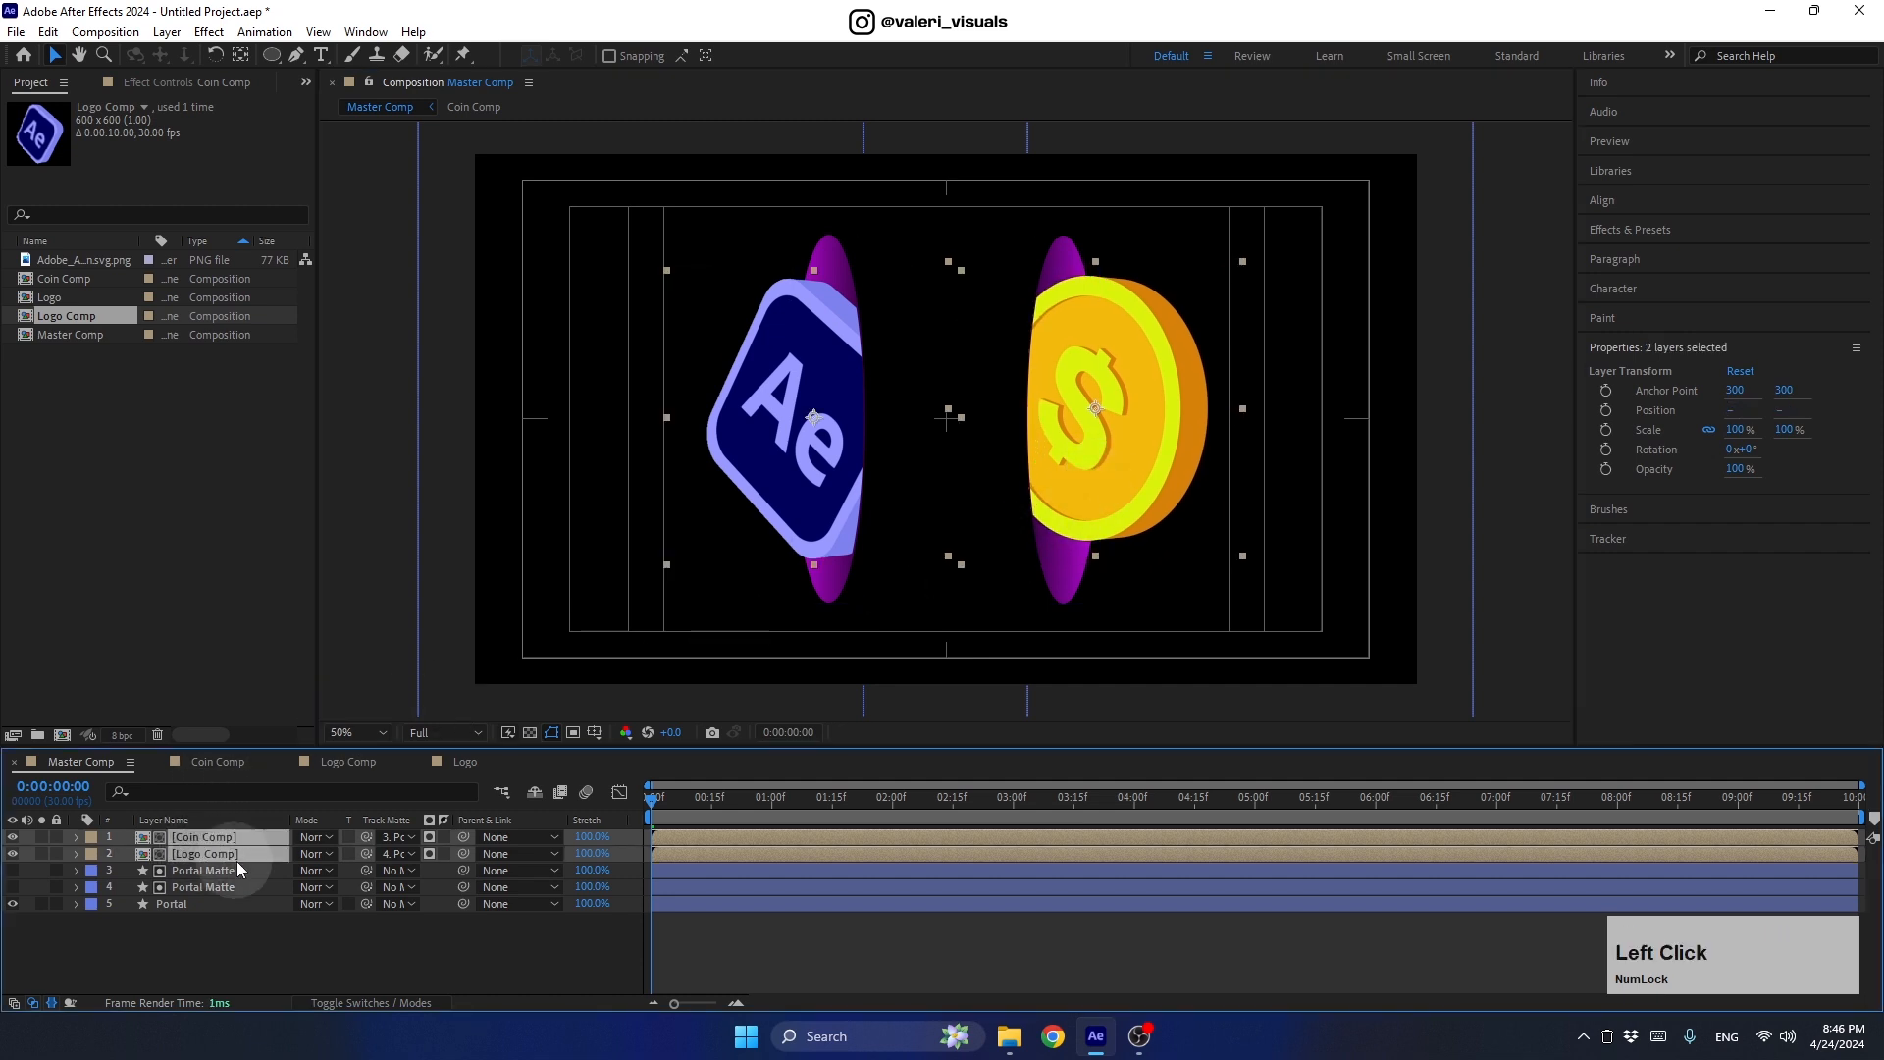
{"action": "left_click", "coordinate": [1594, 200]}
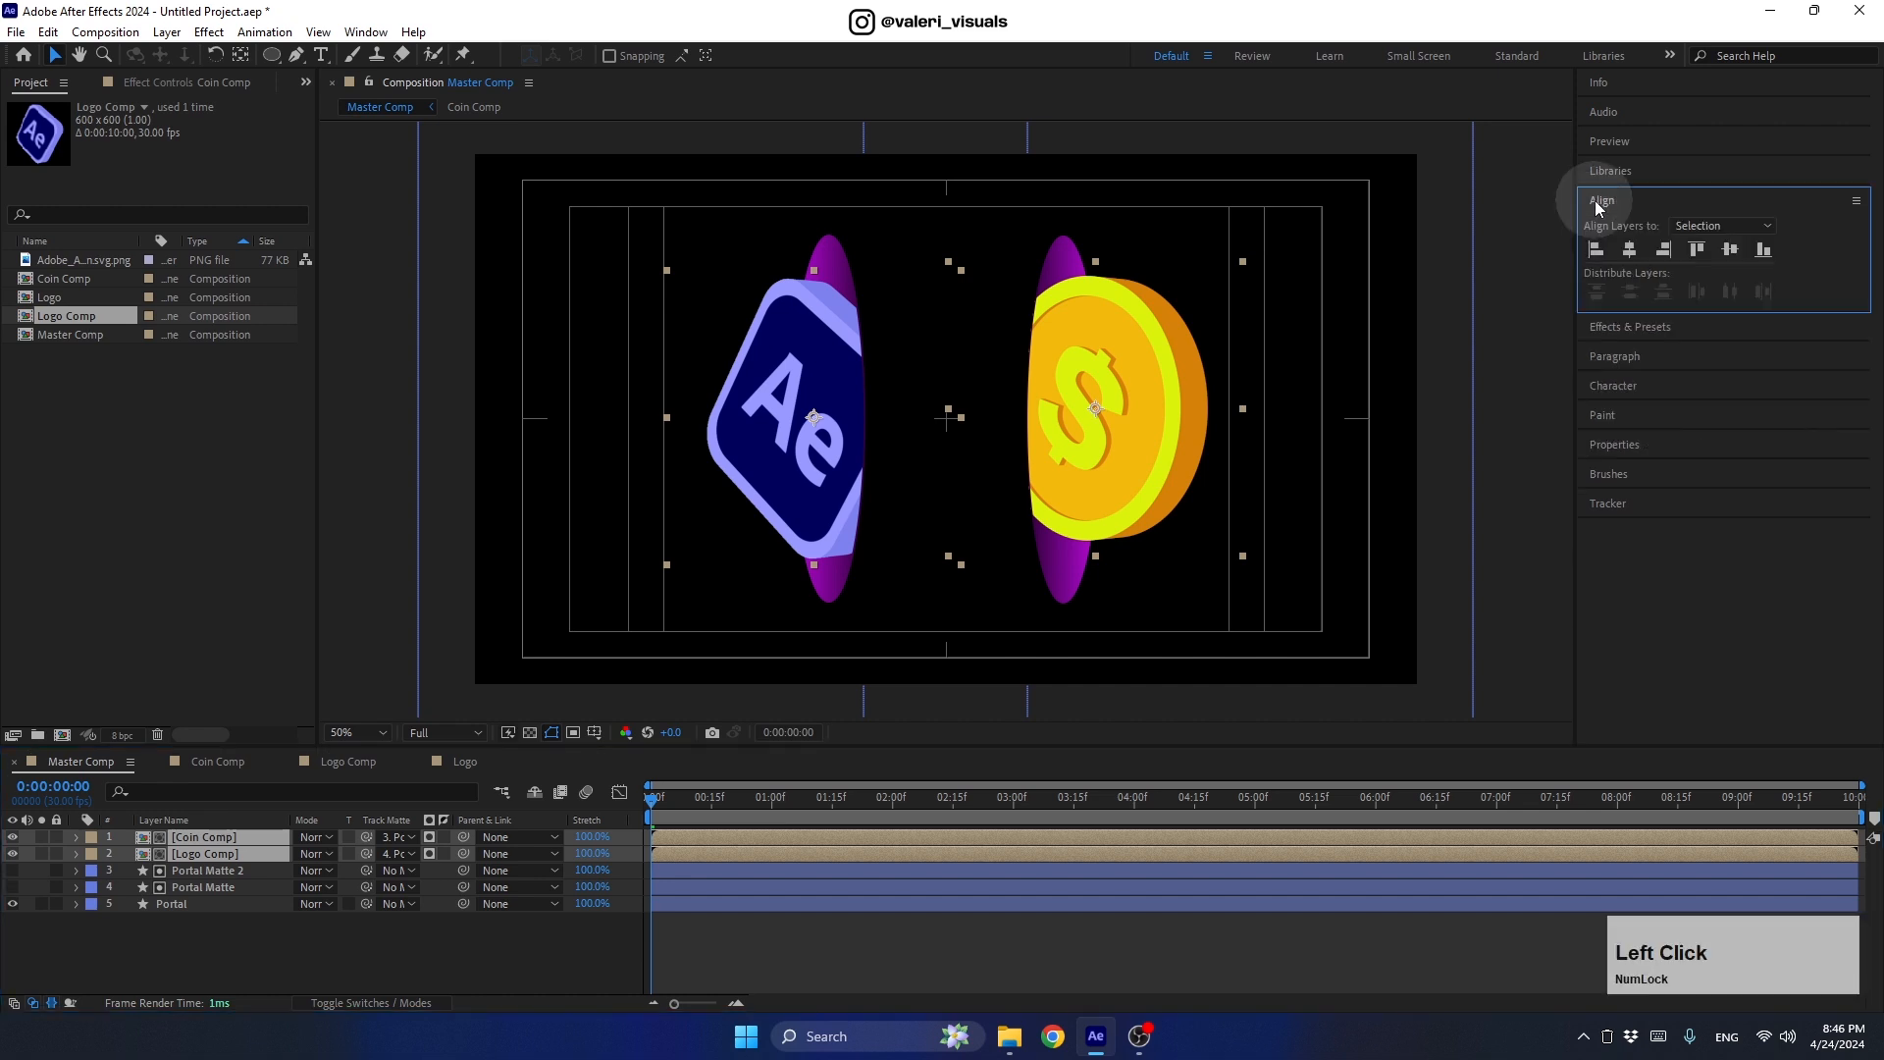
{"action": "left_click", "coordinate": [1628, 249]}
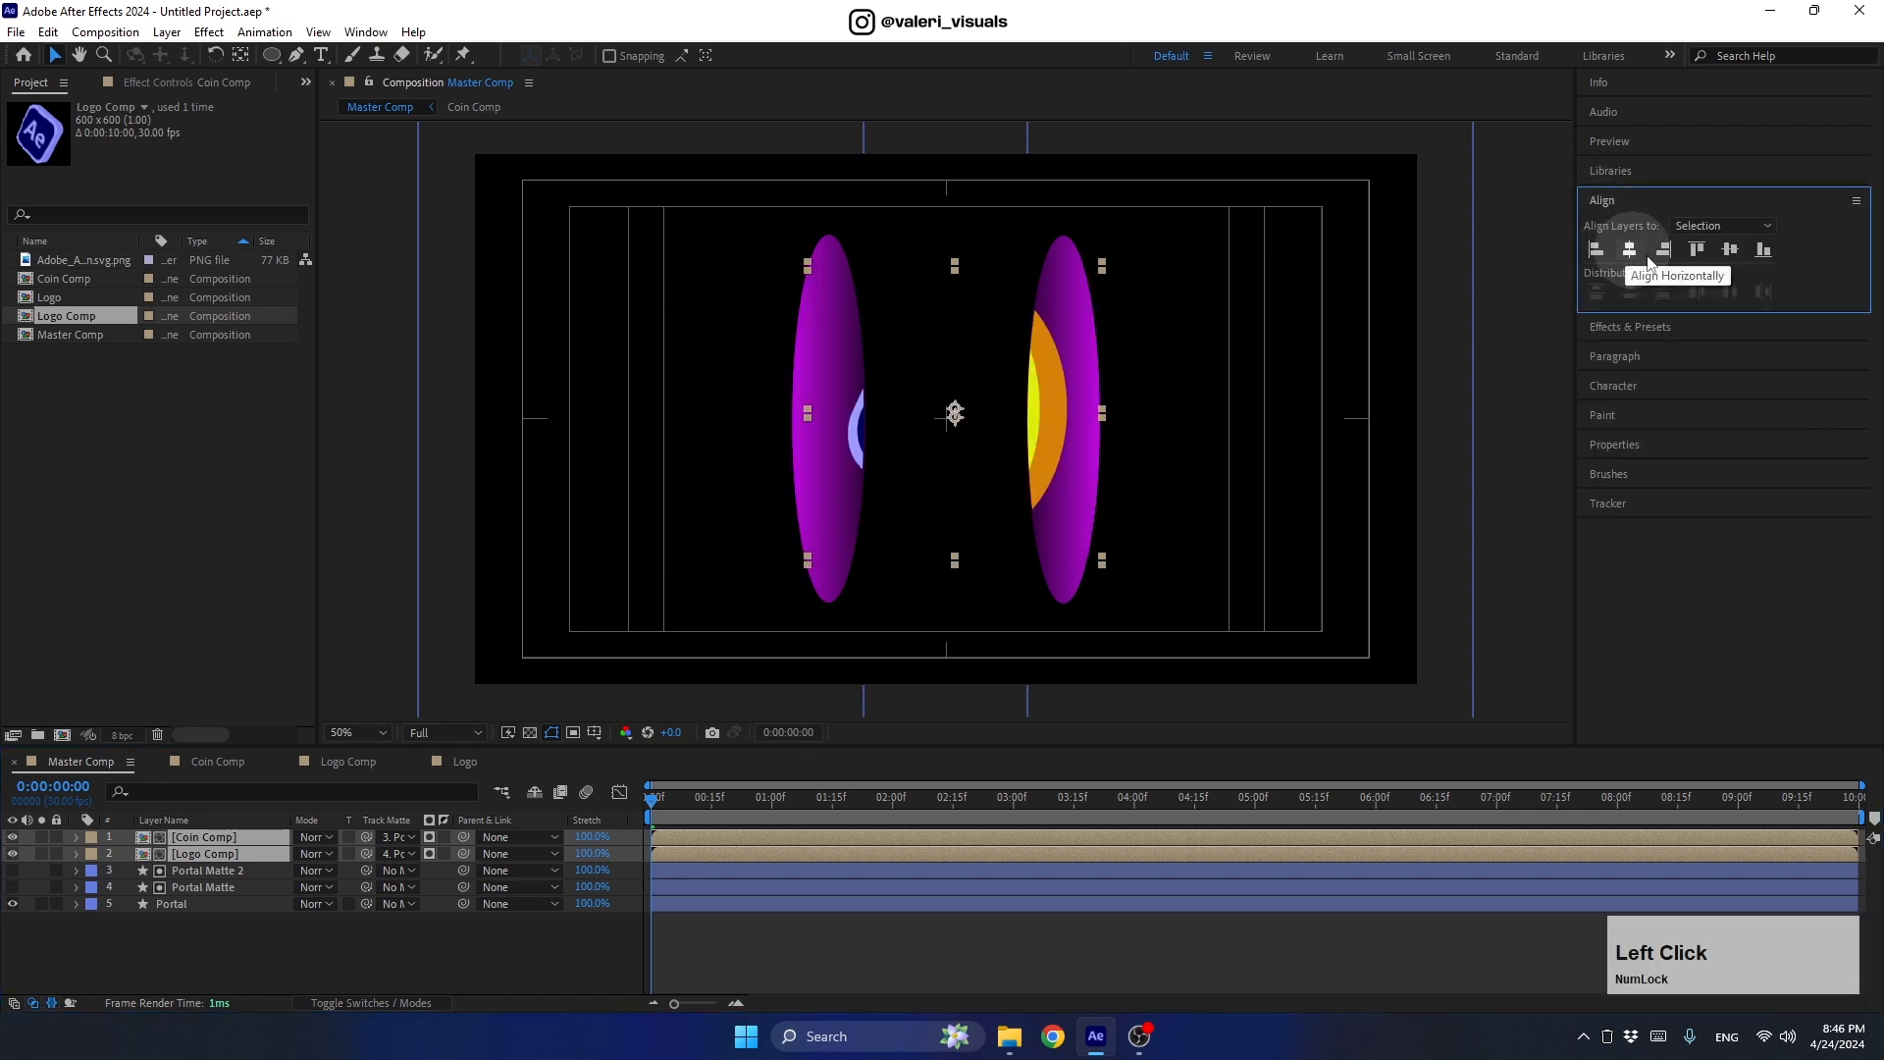
{"action": "left_click", "coordinate": [1692, 226]}
{"action": "left_click", "coordinate": [1697, 261]}
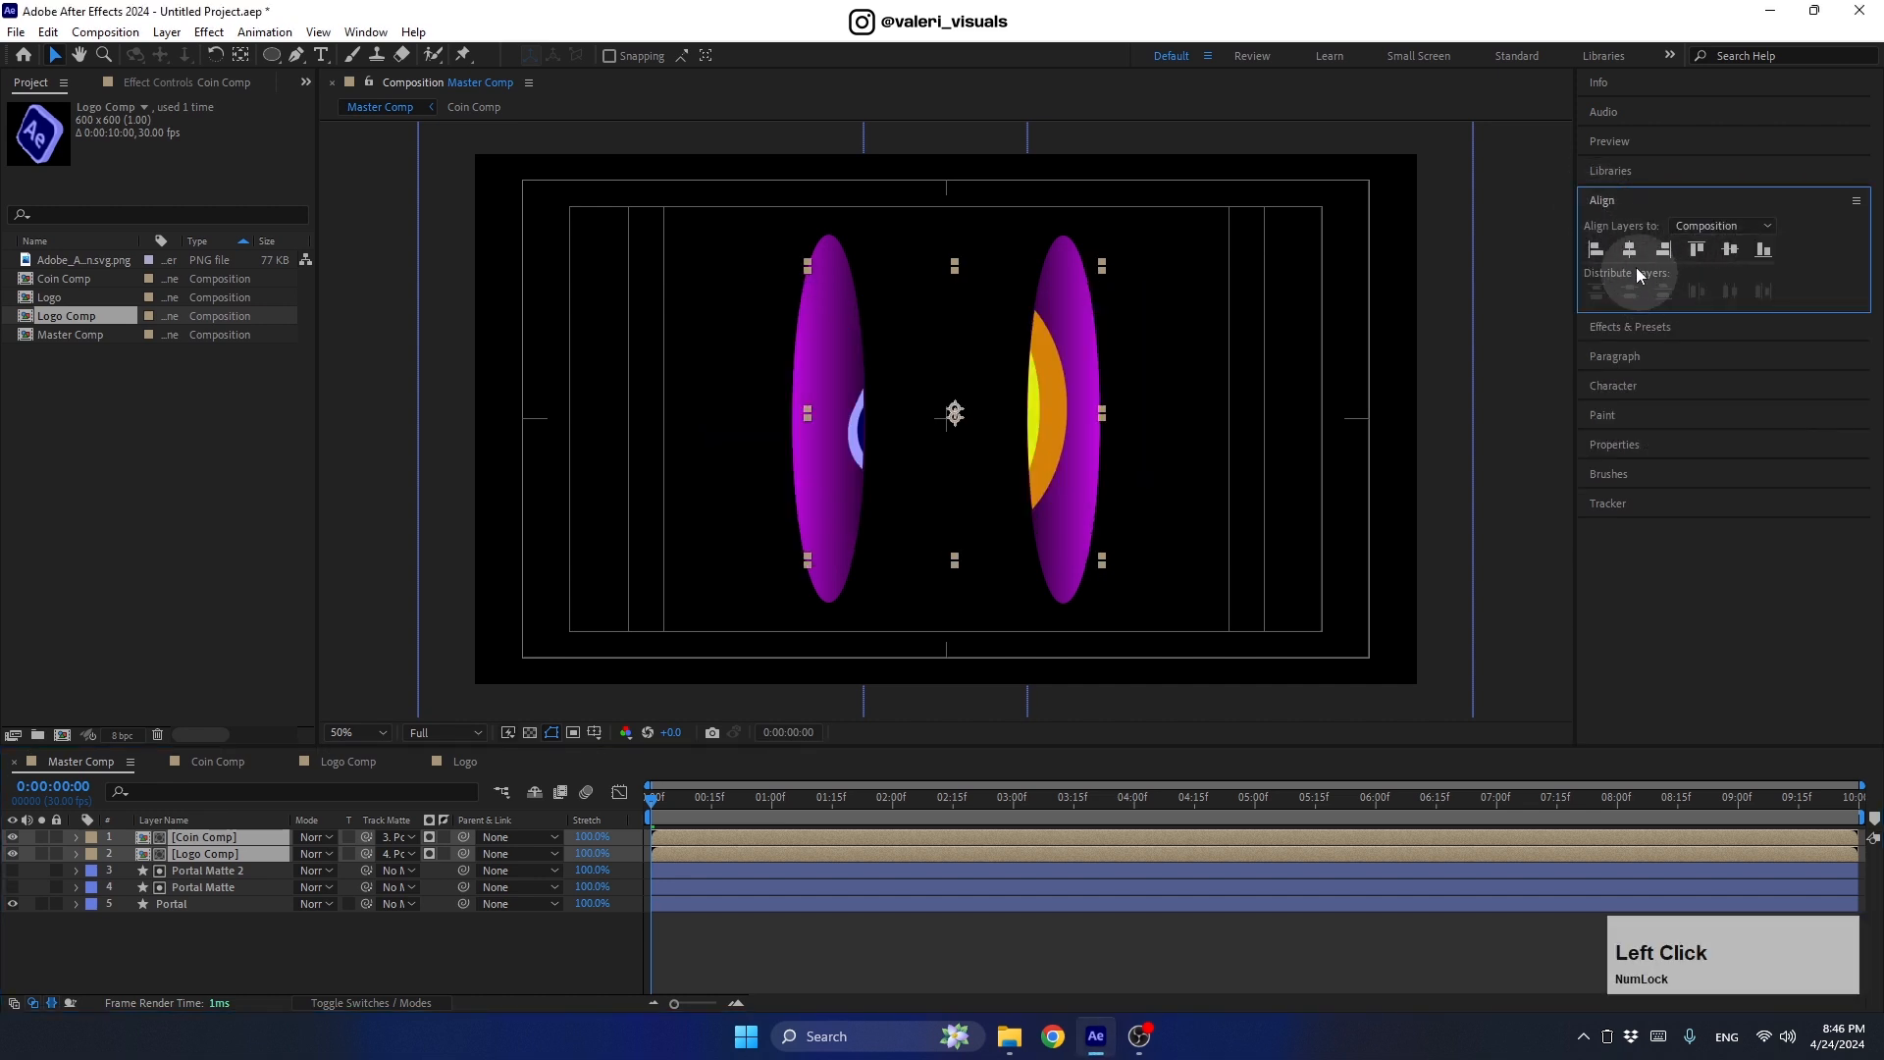
{"action": "left_click", "coordinate": [1631, 249]}
{"action": "left_click", "coordinate": [1729, 250]}
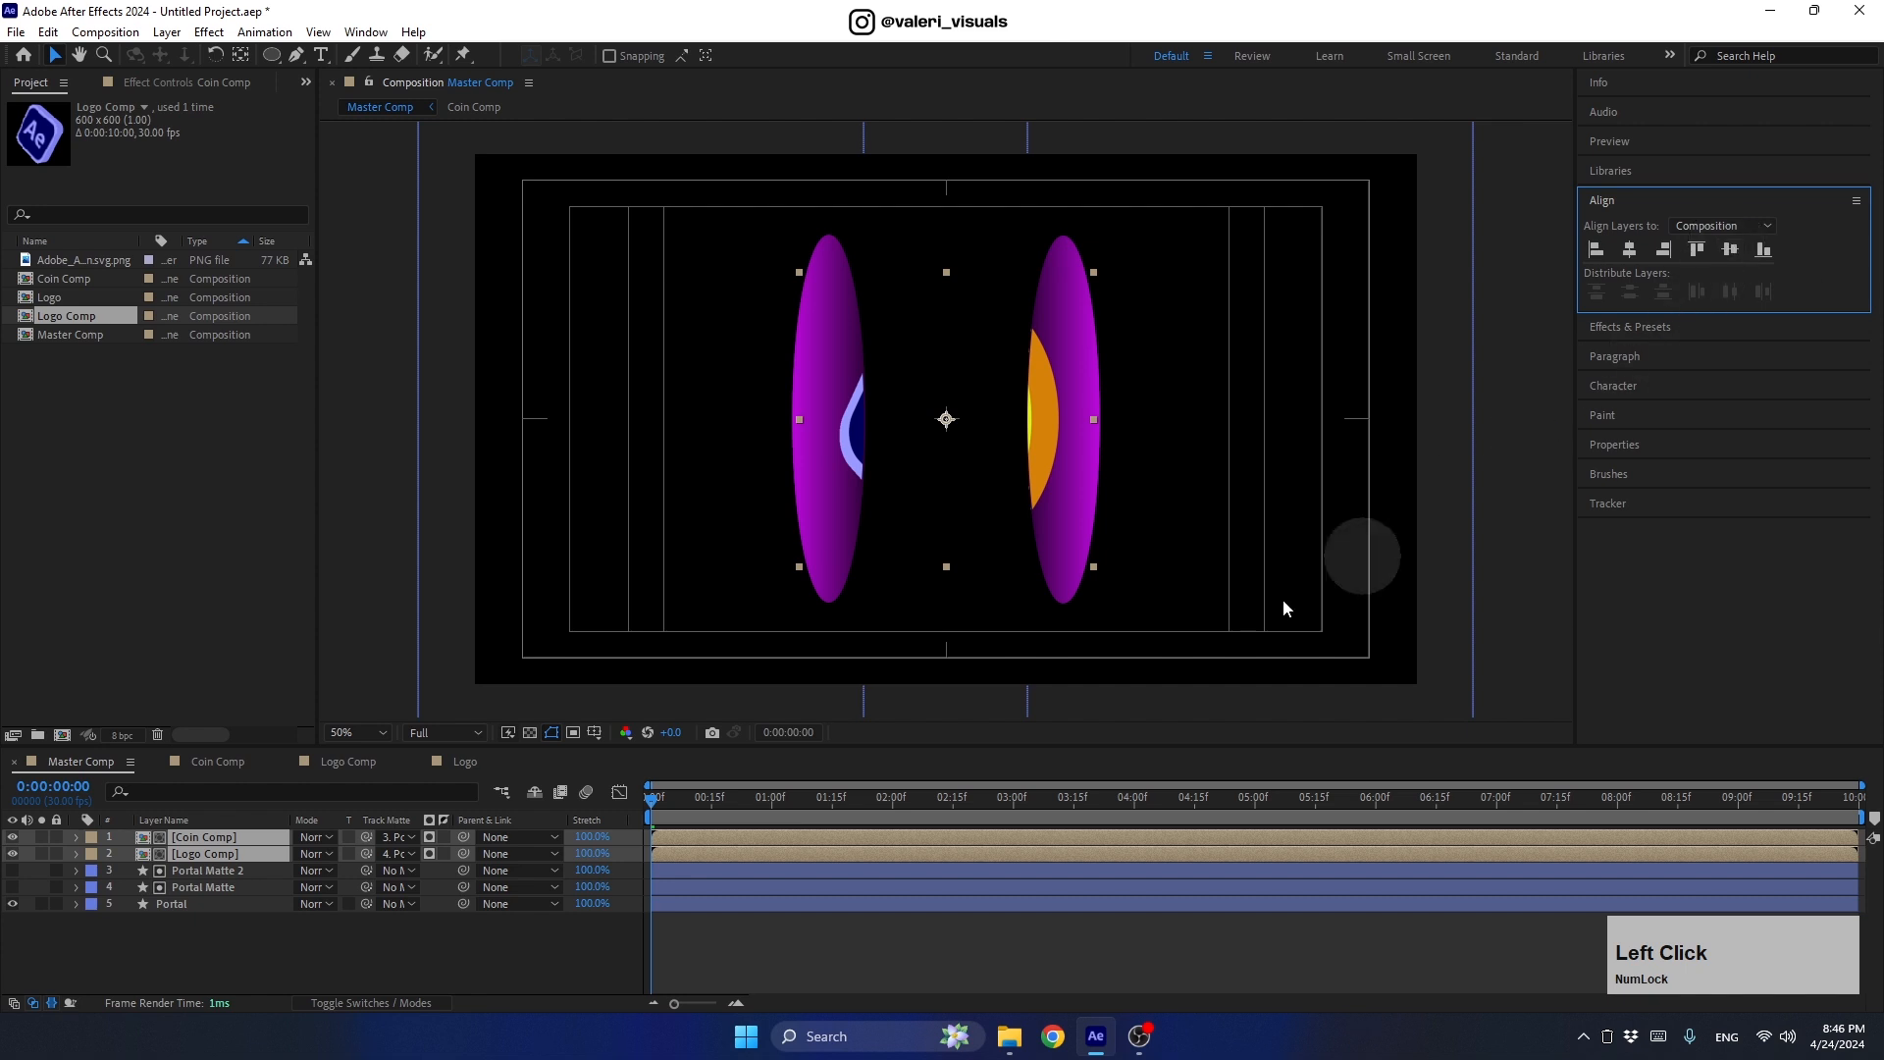
Step: Set the Scale of both Coin Comp and Logo Comp to 80%
{"action": "key", "text": "s"}
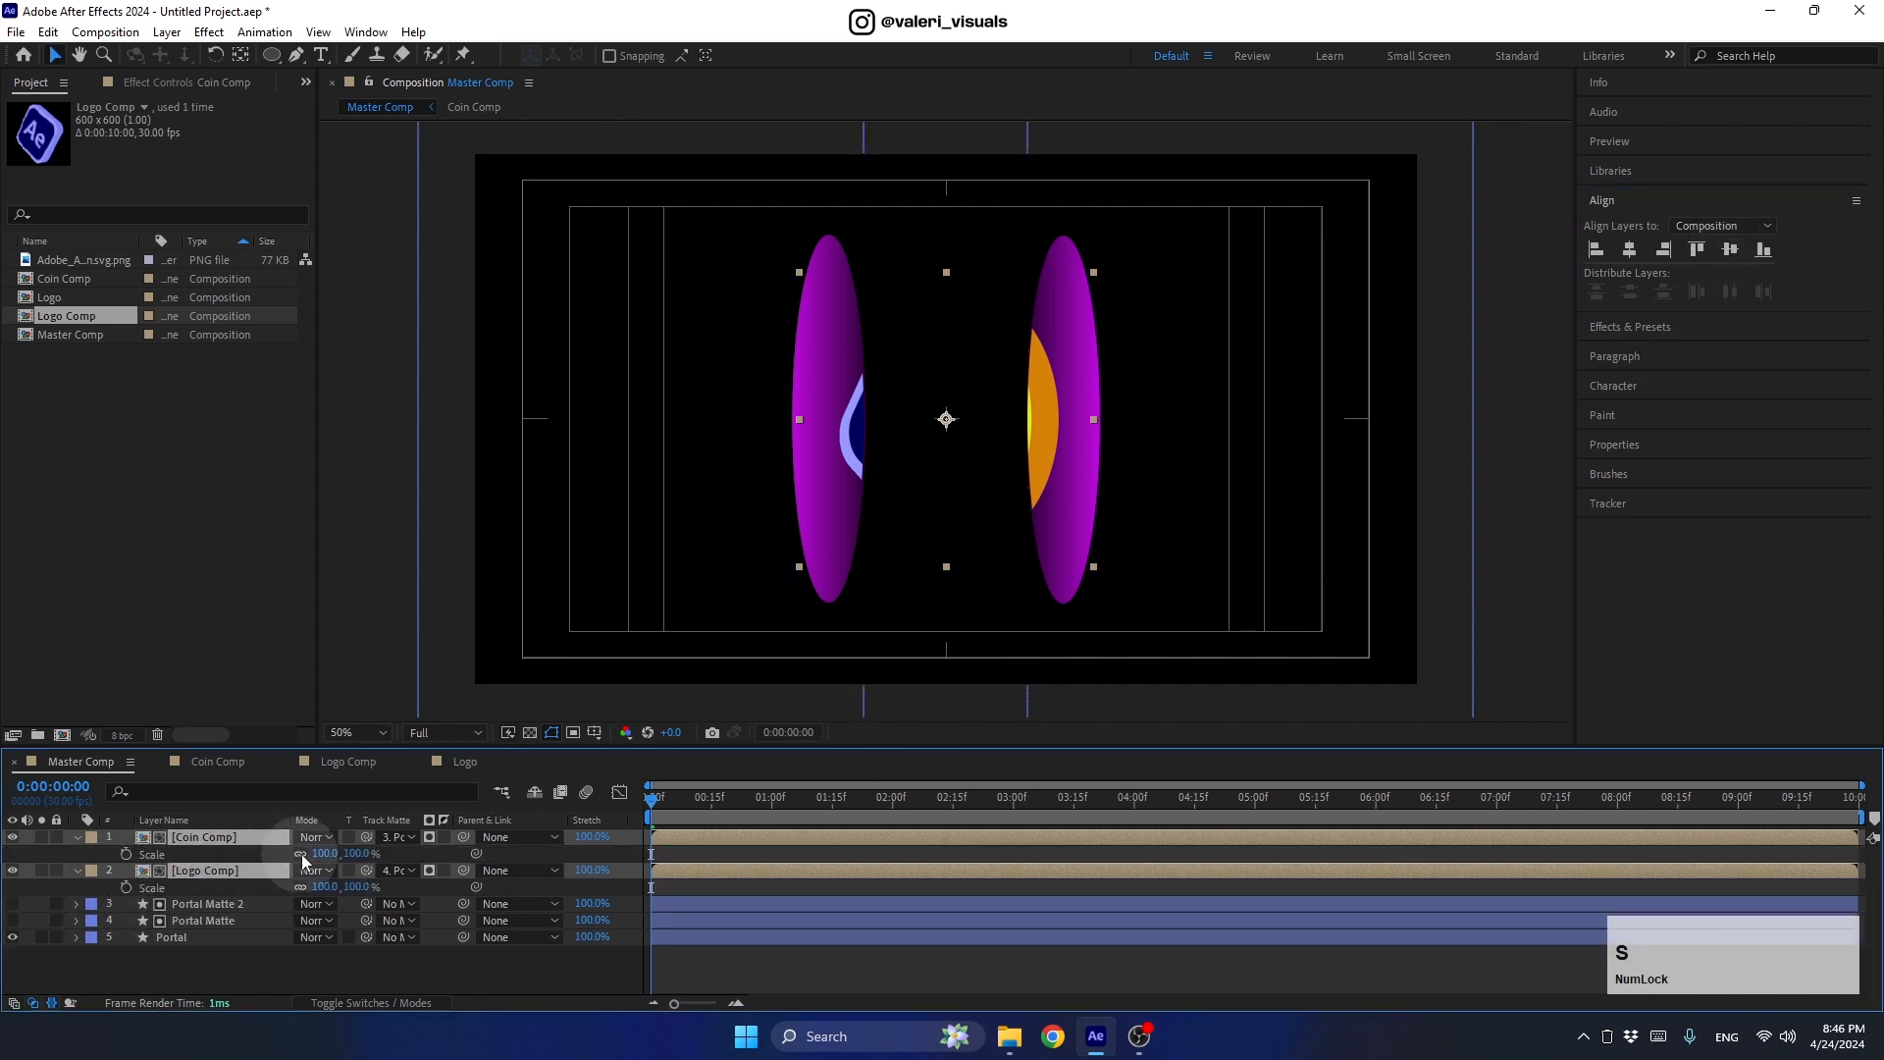
{"action": "left_click", "coordinate": [327, 853]}
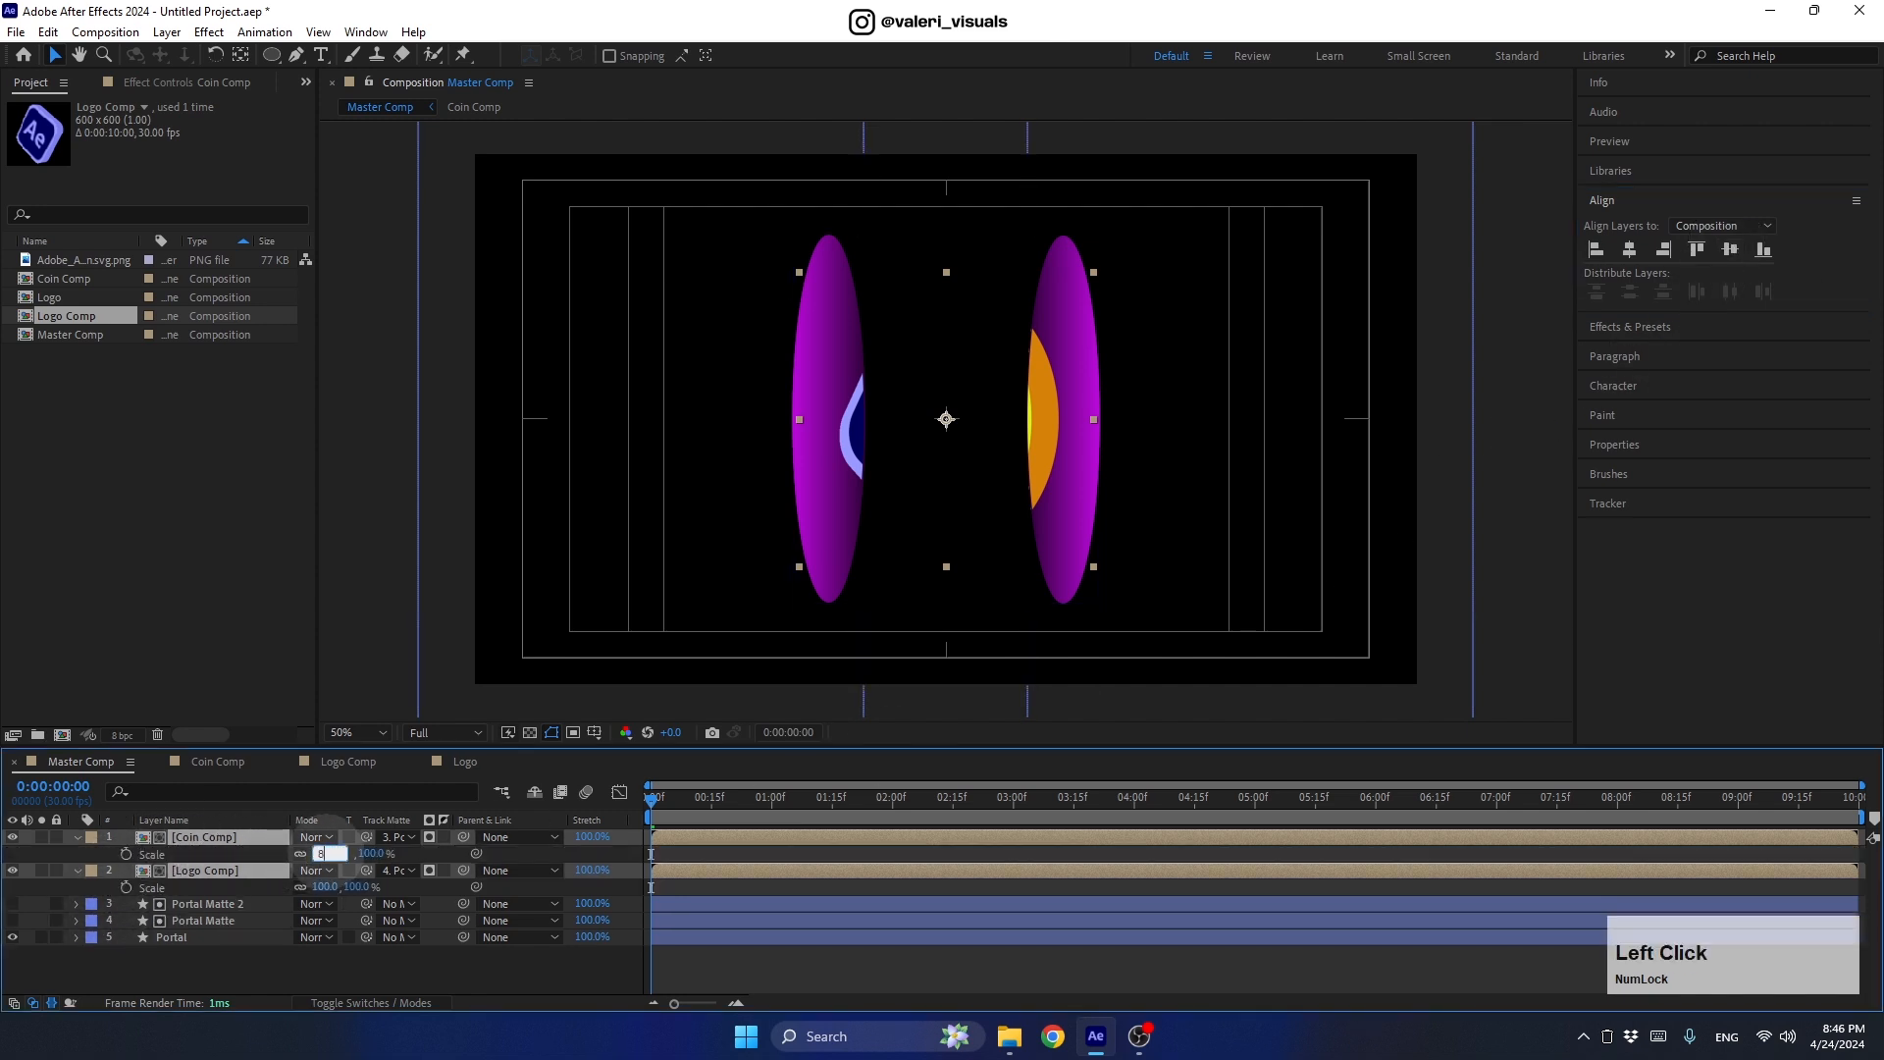
{"action": "type", "text": "80"}
{"action": "key", "text": "Return"}
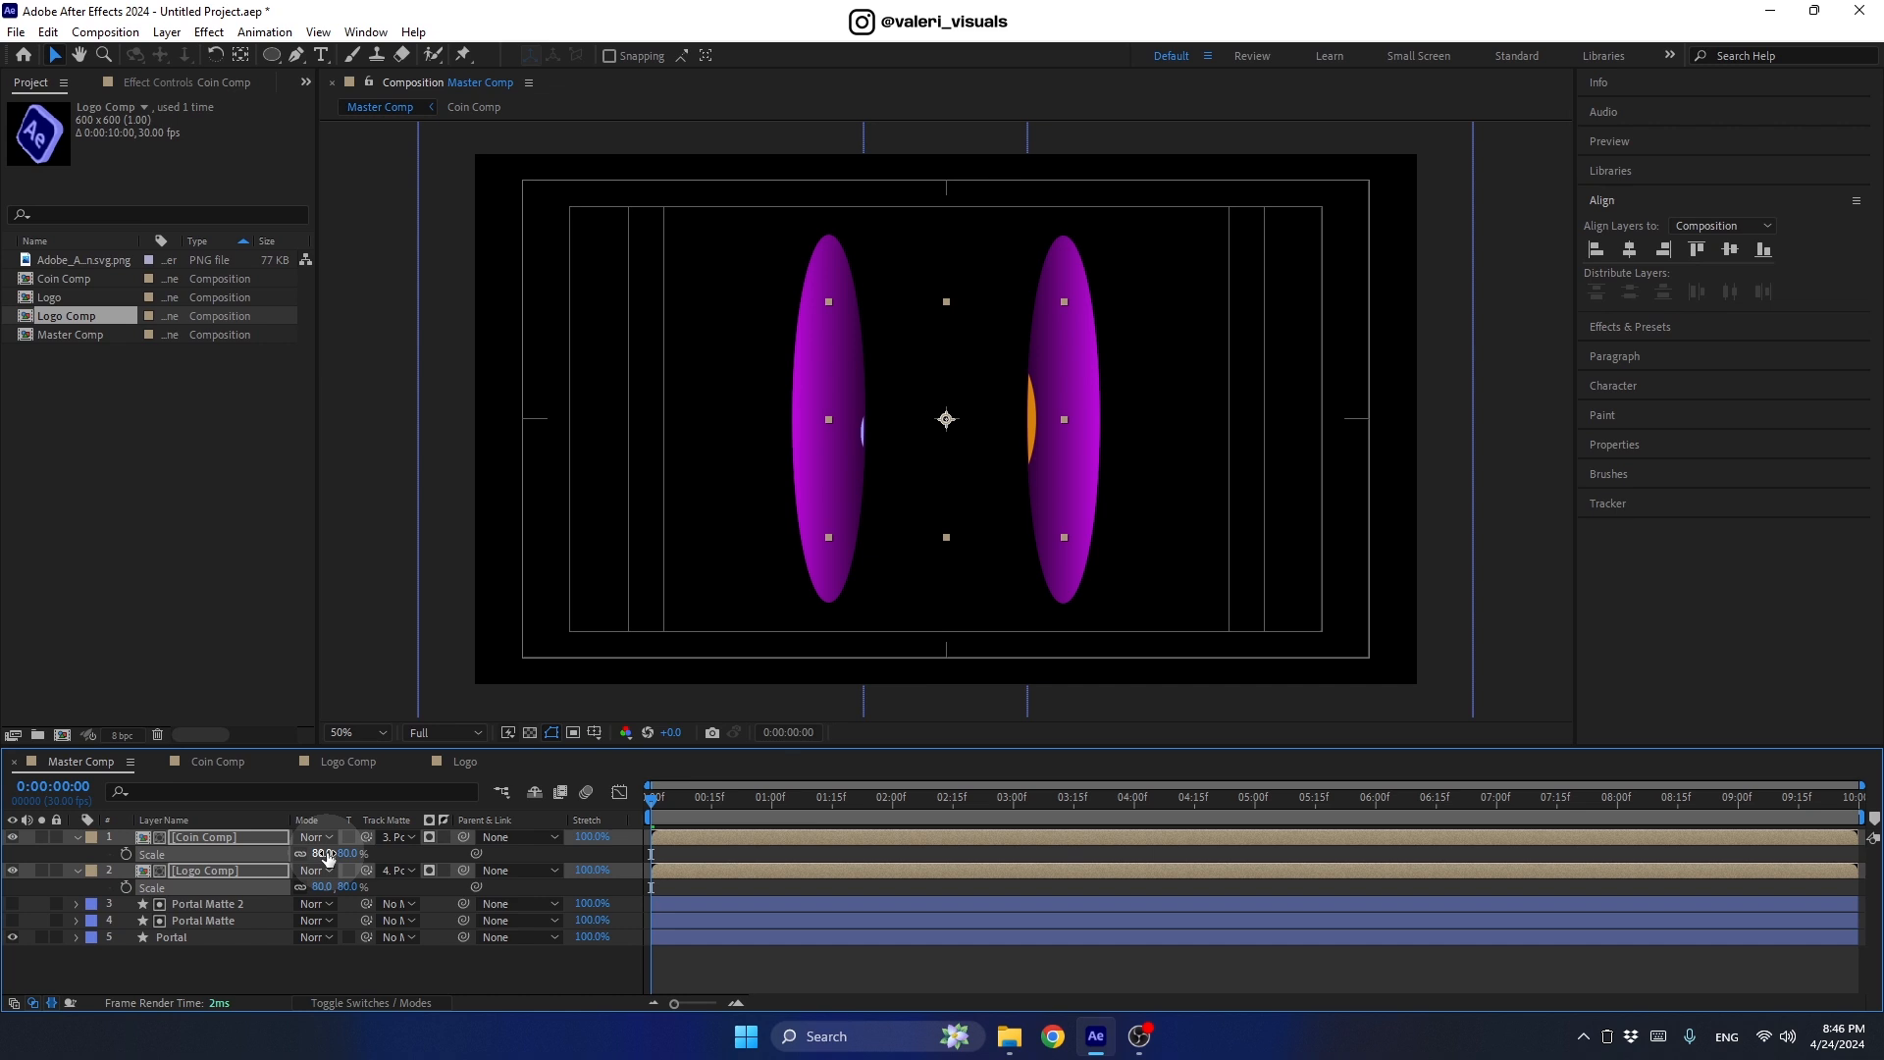
{"action": "left_click", "coordinate": [77, 838]}
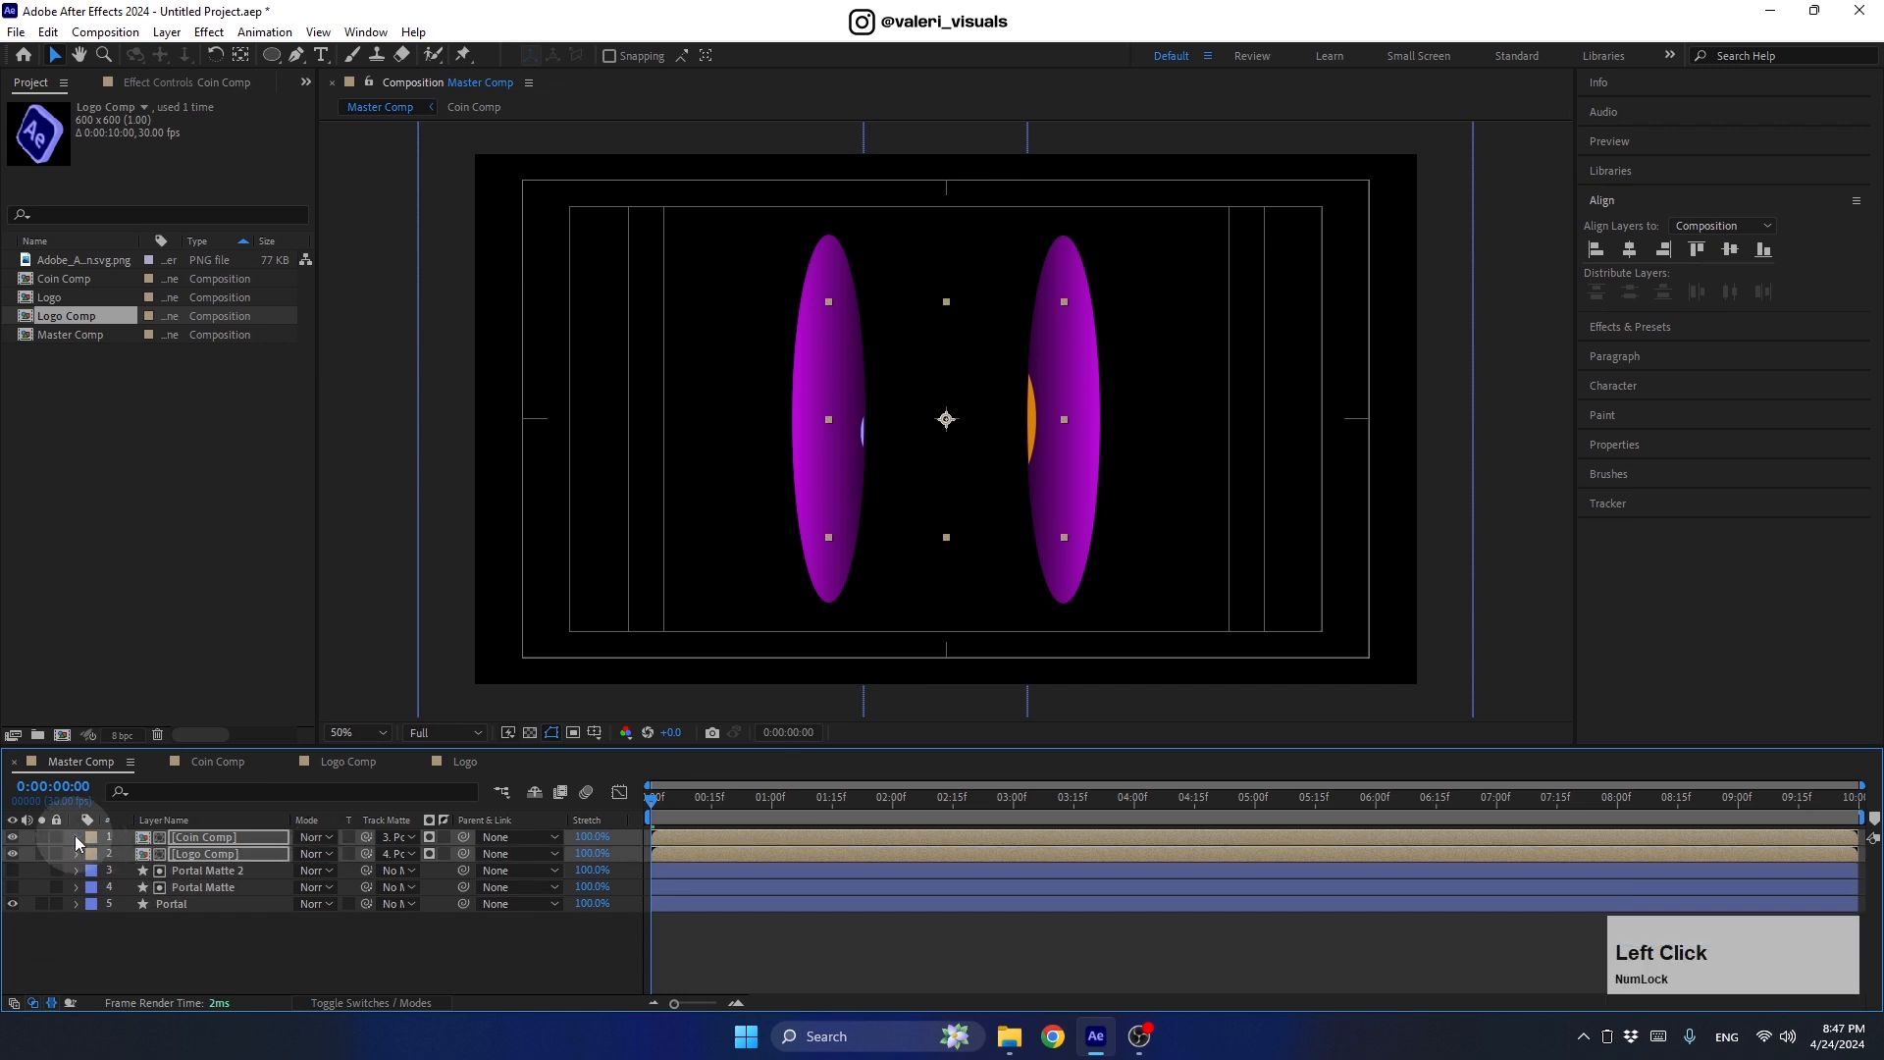
Step: Move both comps horizontally to -258, 540, outside the frame's left edge, and add Position keyframes at the start
{"action": "key", "text": "p"}
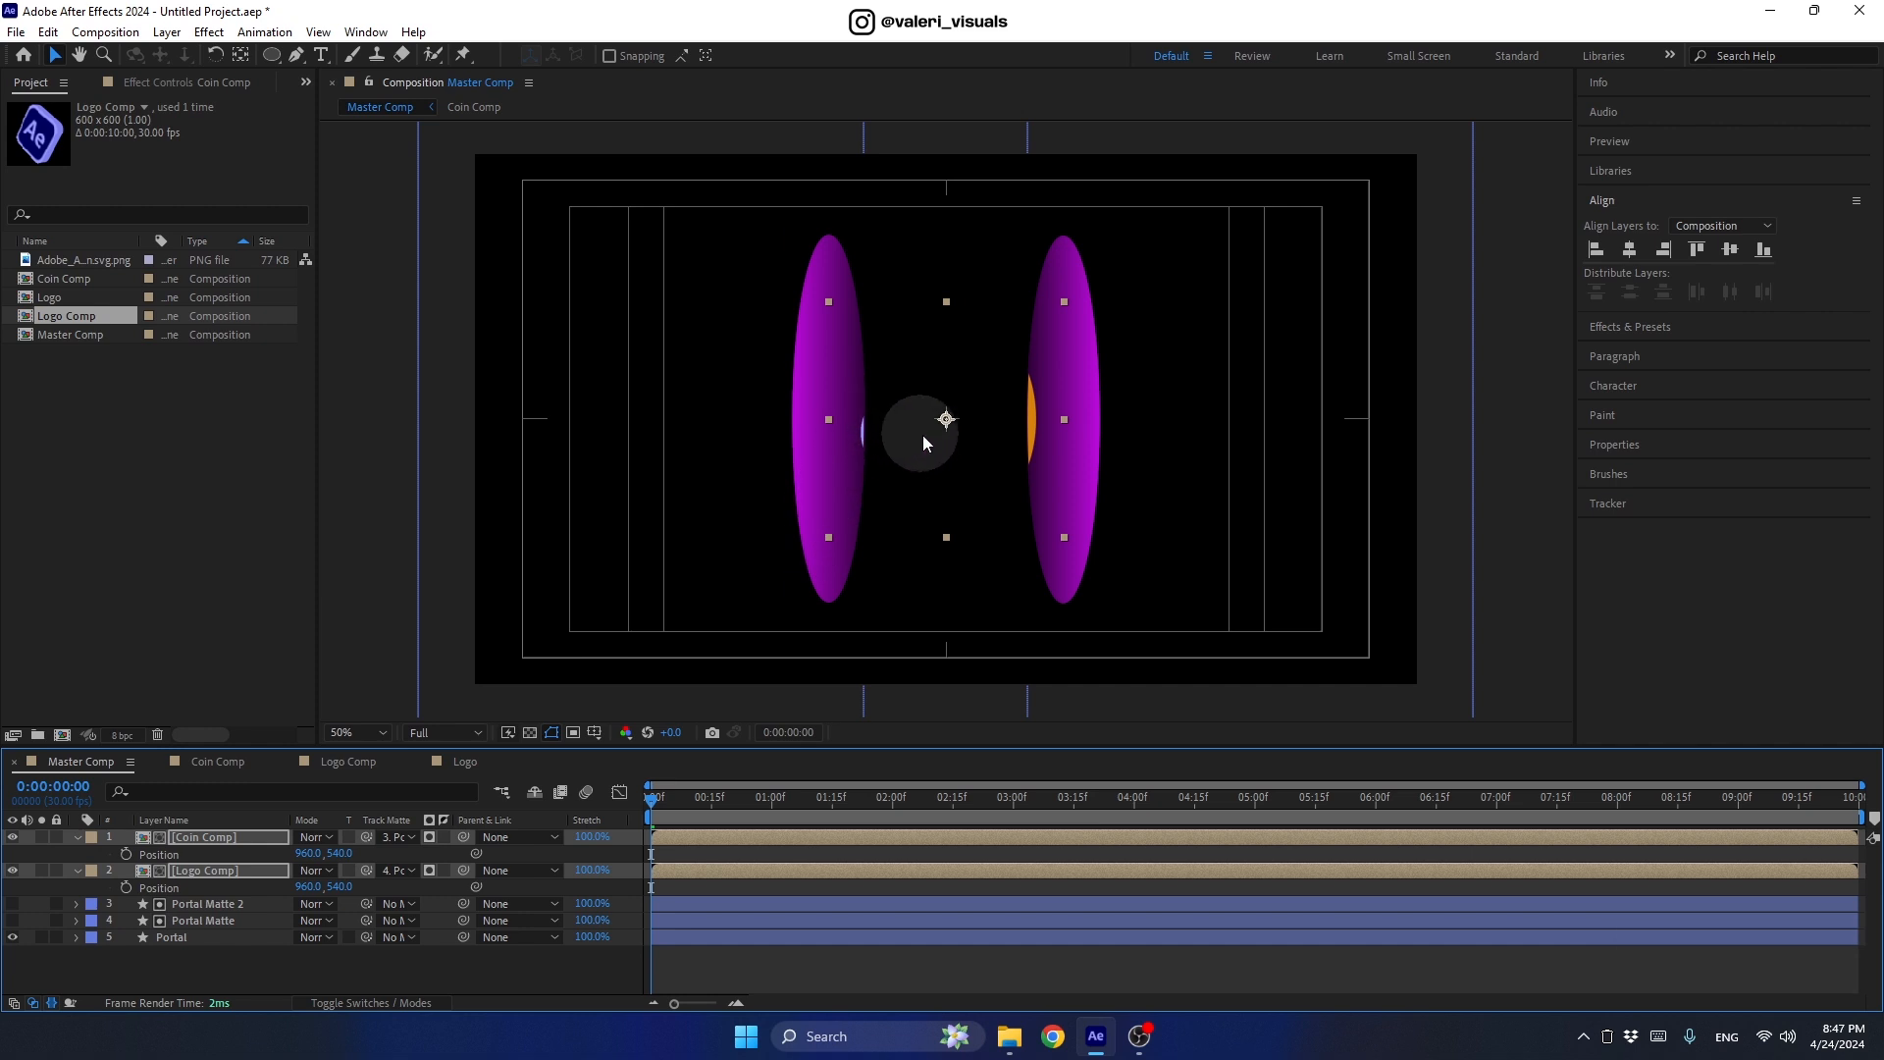
{"action": "left_click_drag", "start_coordinate": [922, 436], "coordinate": [344, 424]}
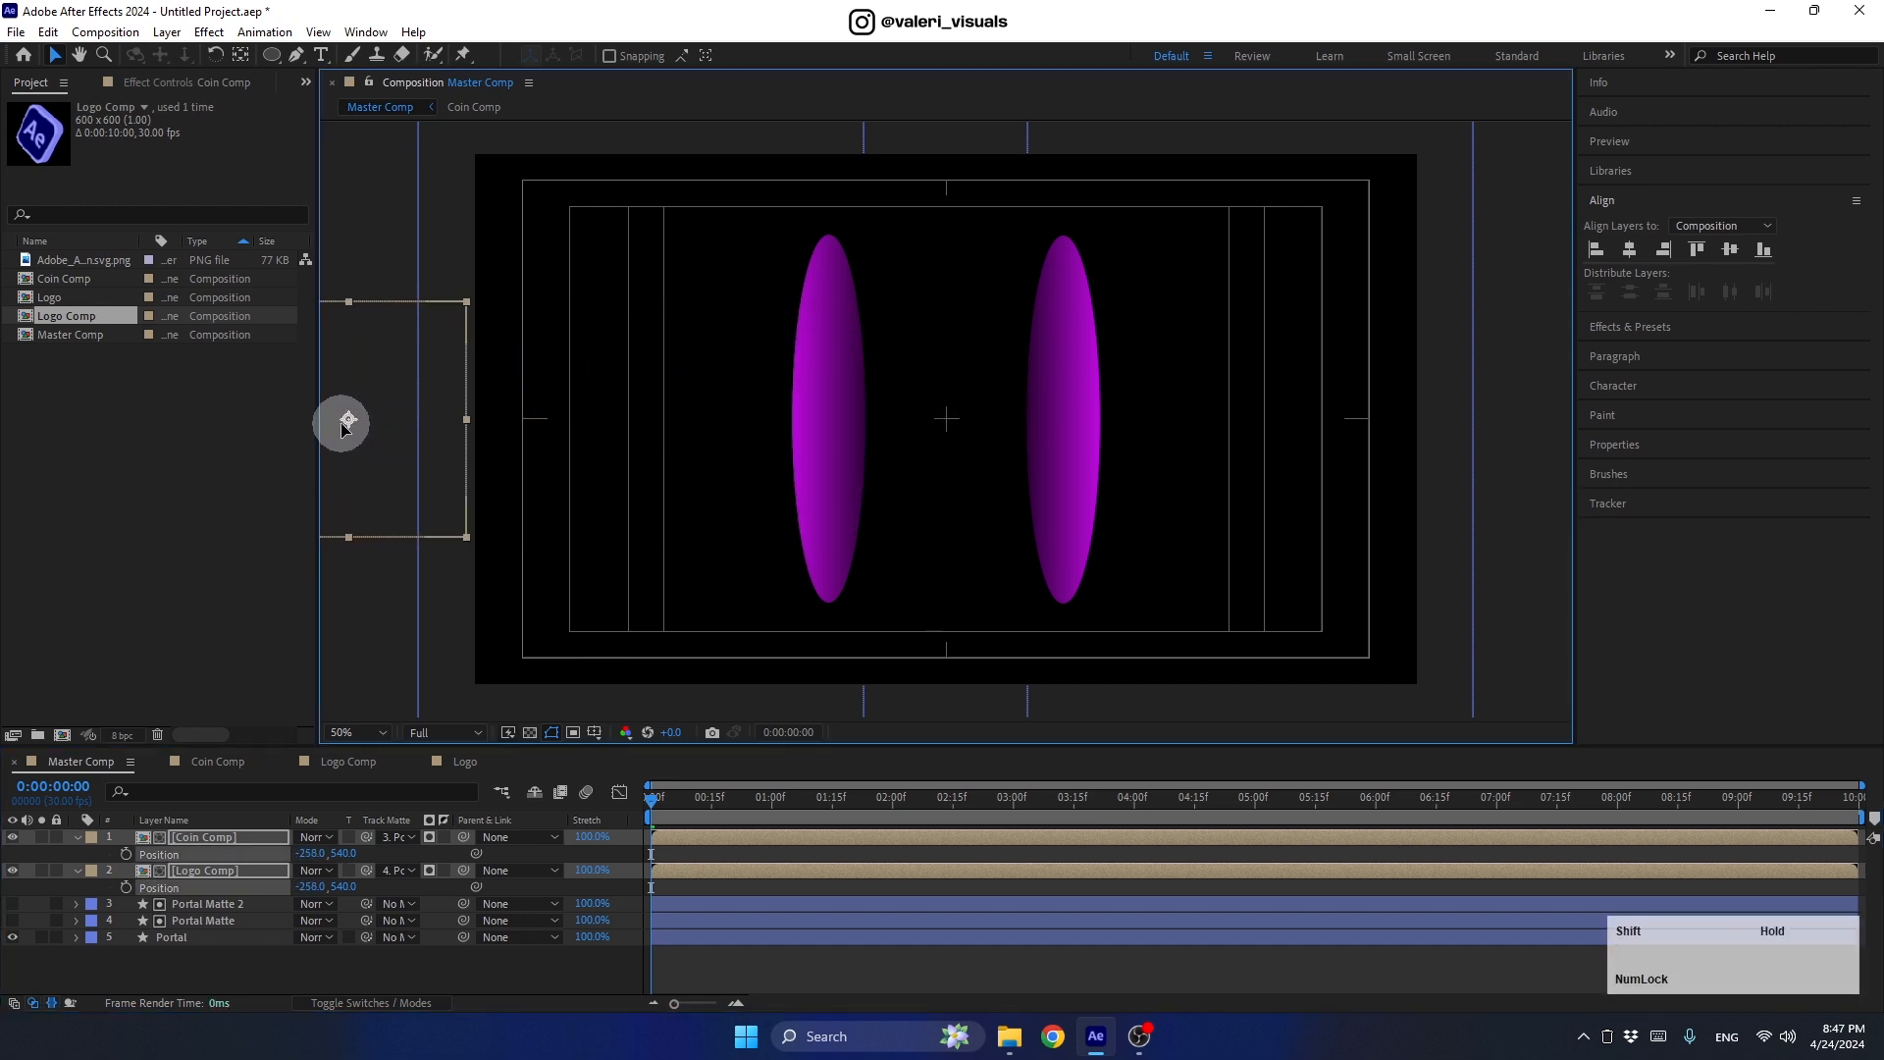
{"action": "left_click", "coordinate": [124, 856]}
Step: At 4 seconds, keyframe both comps' Position horizontally beyond the frame's right edge, and return the playhead to the start
{"action": "left_click", "coordinate": [717, 797]}
{"action": "left_click_drag", "start_coordinate": [1116, 836], "coordinate": [1134, 838]}
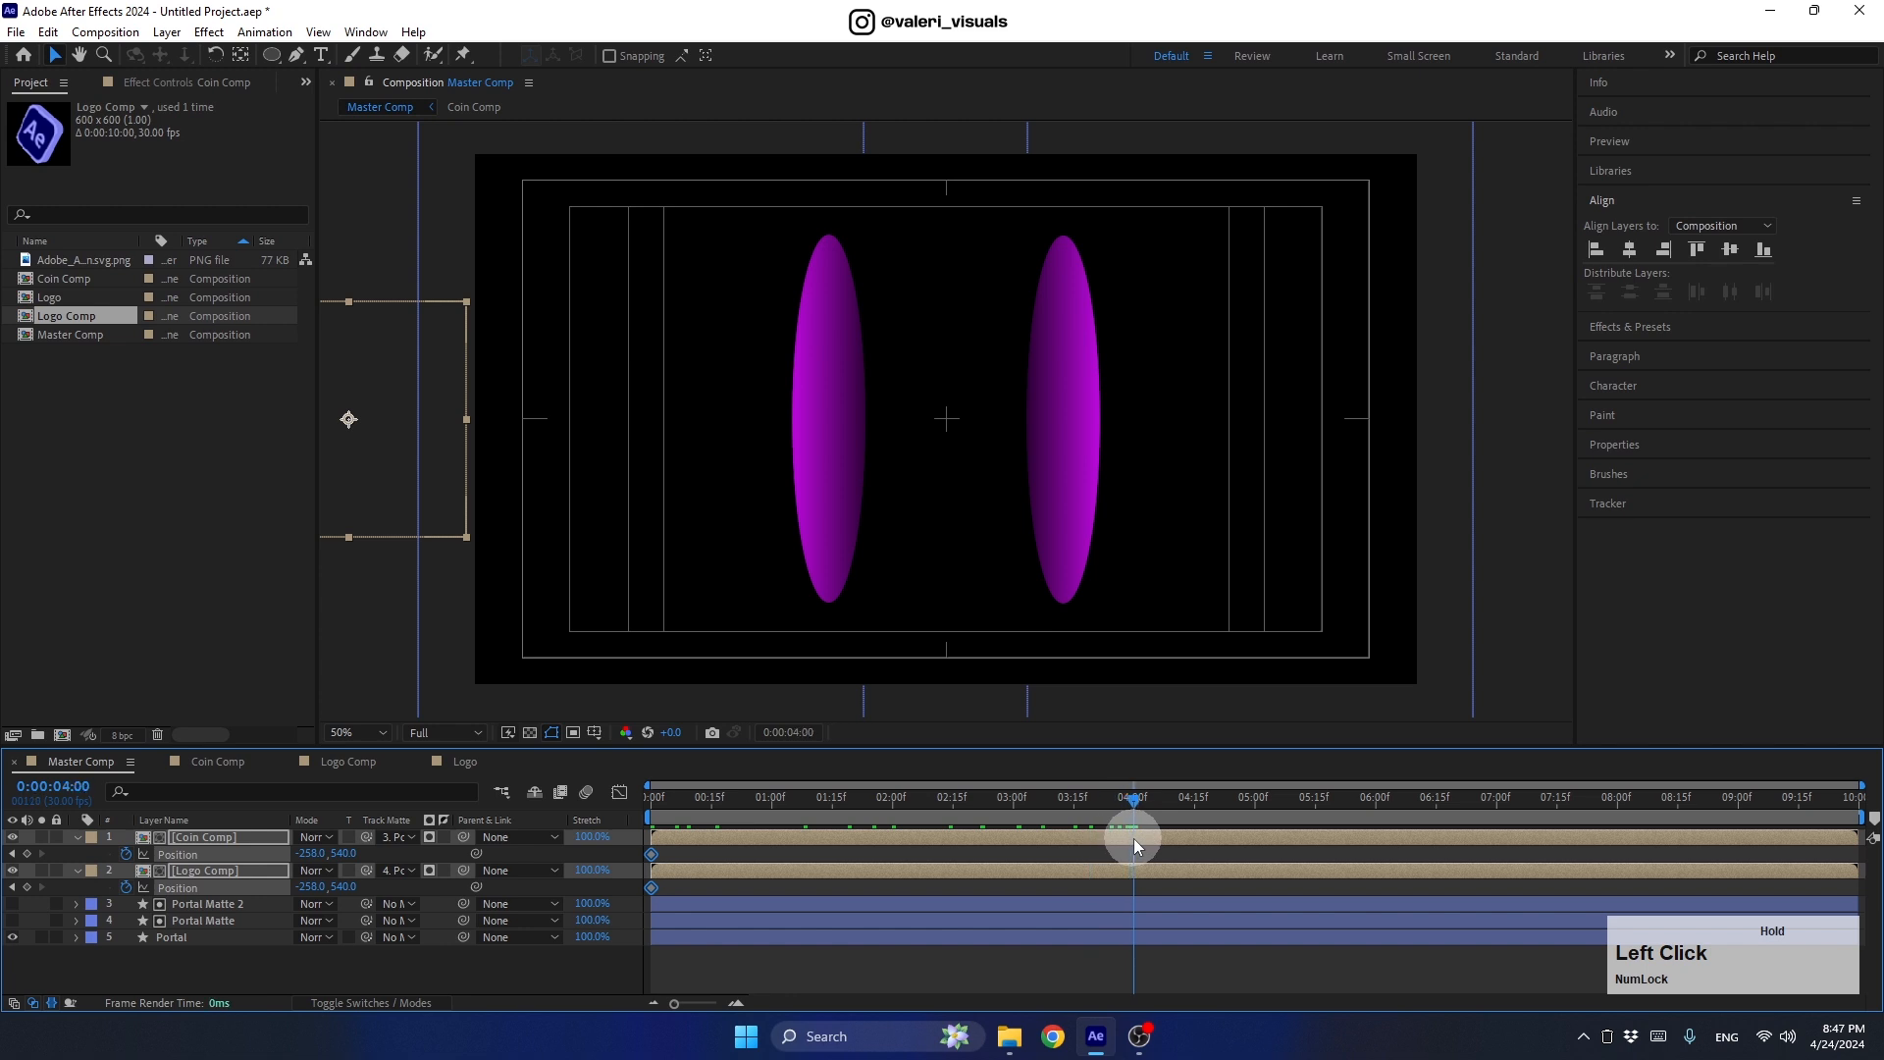
{"action": "left_click_drag", "start_coordinate": [379, 479], "coordinate": [1547, 475]}
{"action": "left_click_drag", "start_coordinate": [1128, 785], "coordinate": [512, 899]}
{"action": "left_click", "coordinate": [76, 837]}
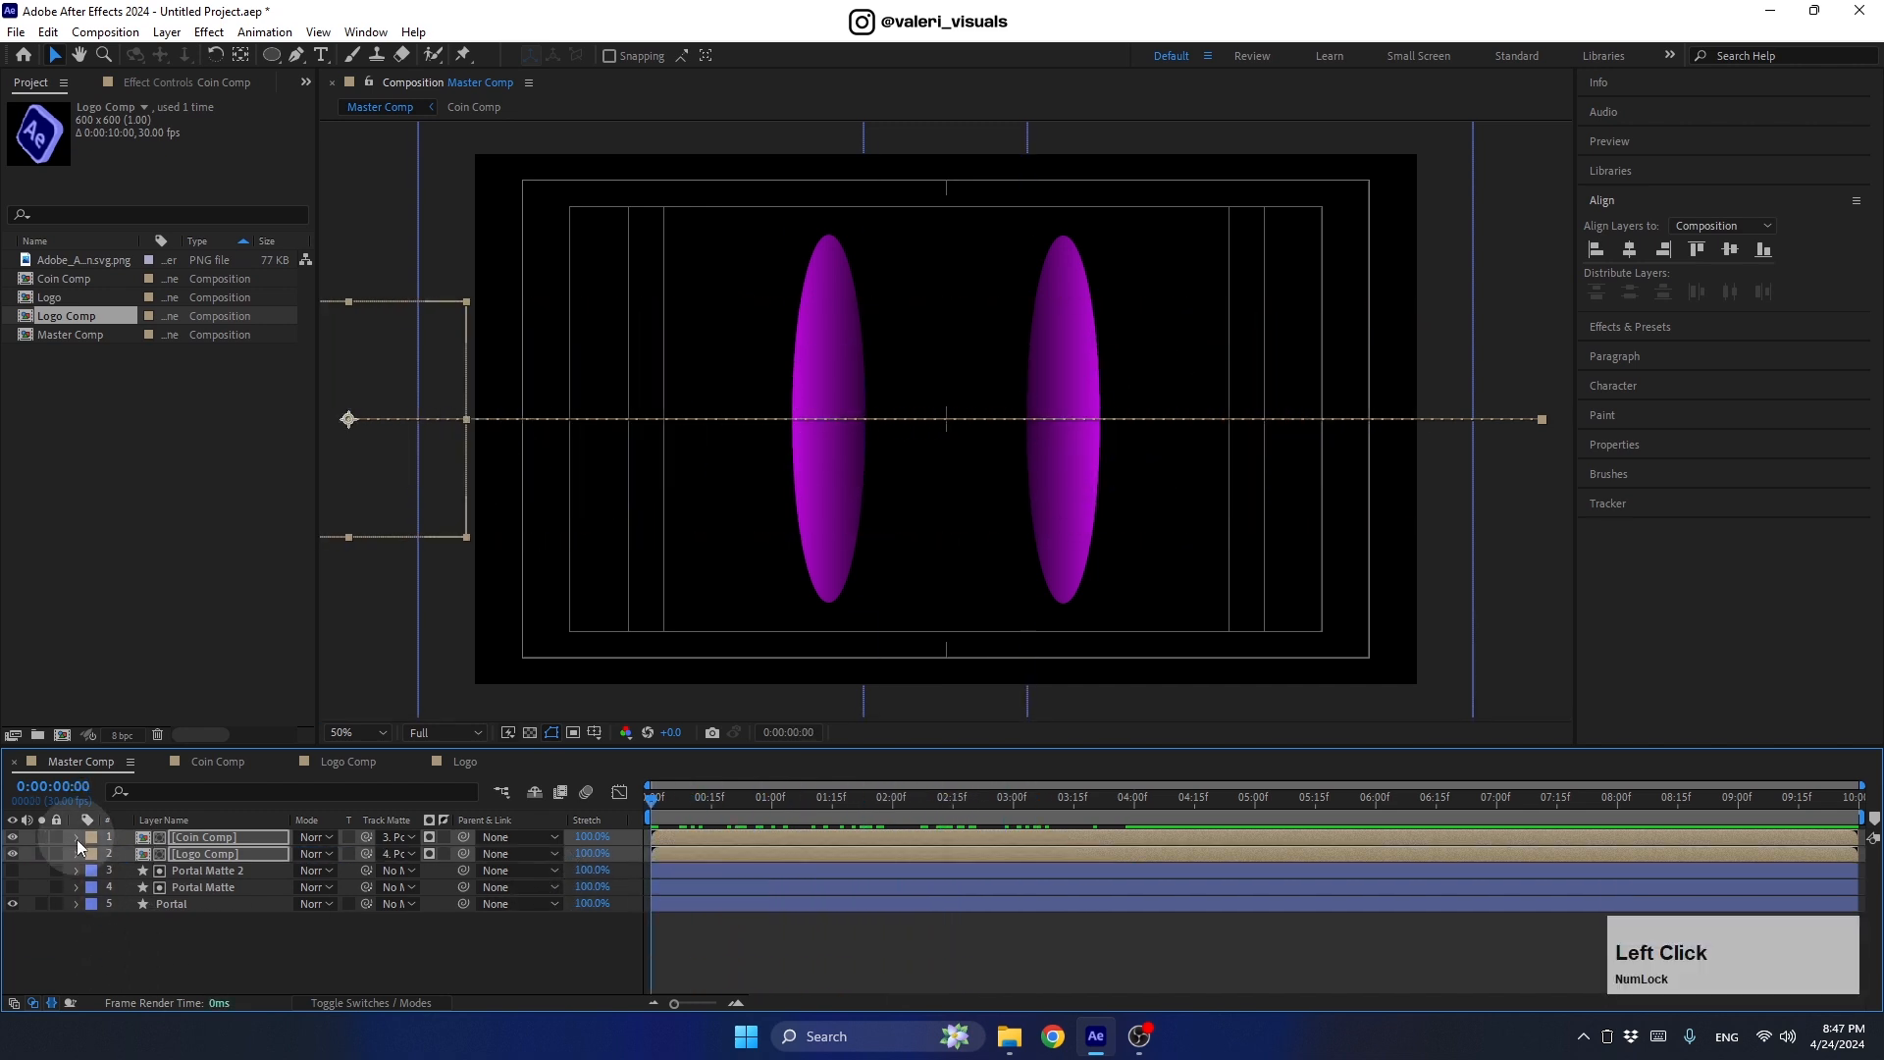
Step: Duplicate the Portal Matte 2 layer and make the copy visible
{"action": "left_click", "coordinate": [156, 959]}
{"action": "left_click", "coordinate": [231, 872]}
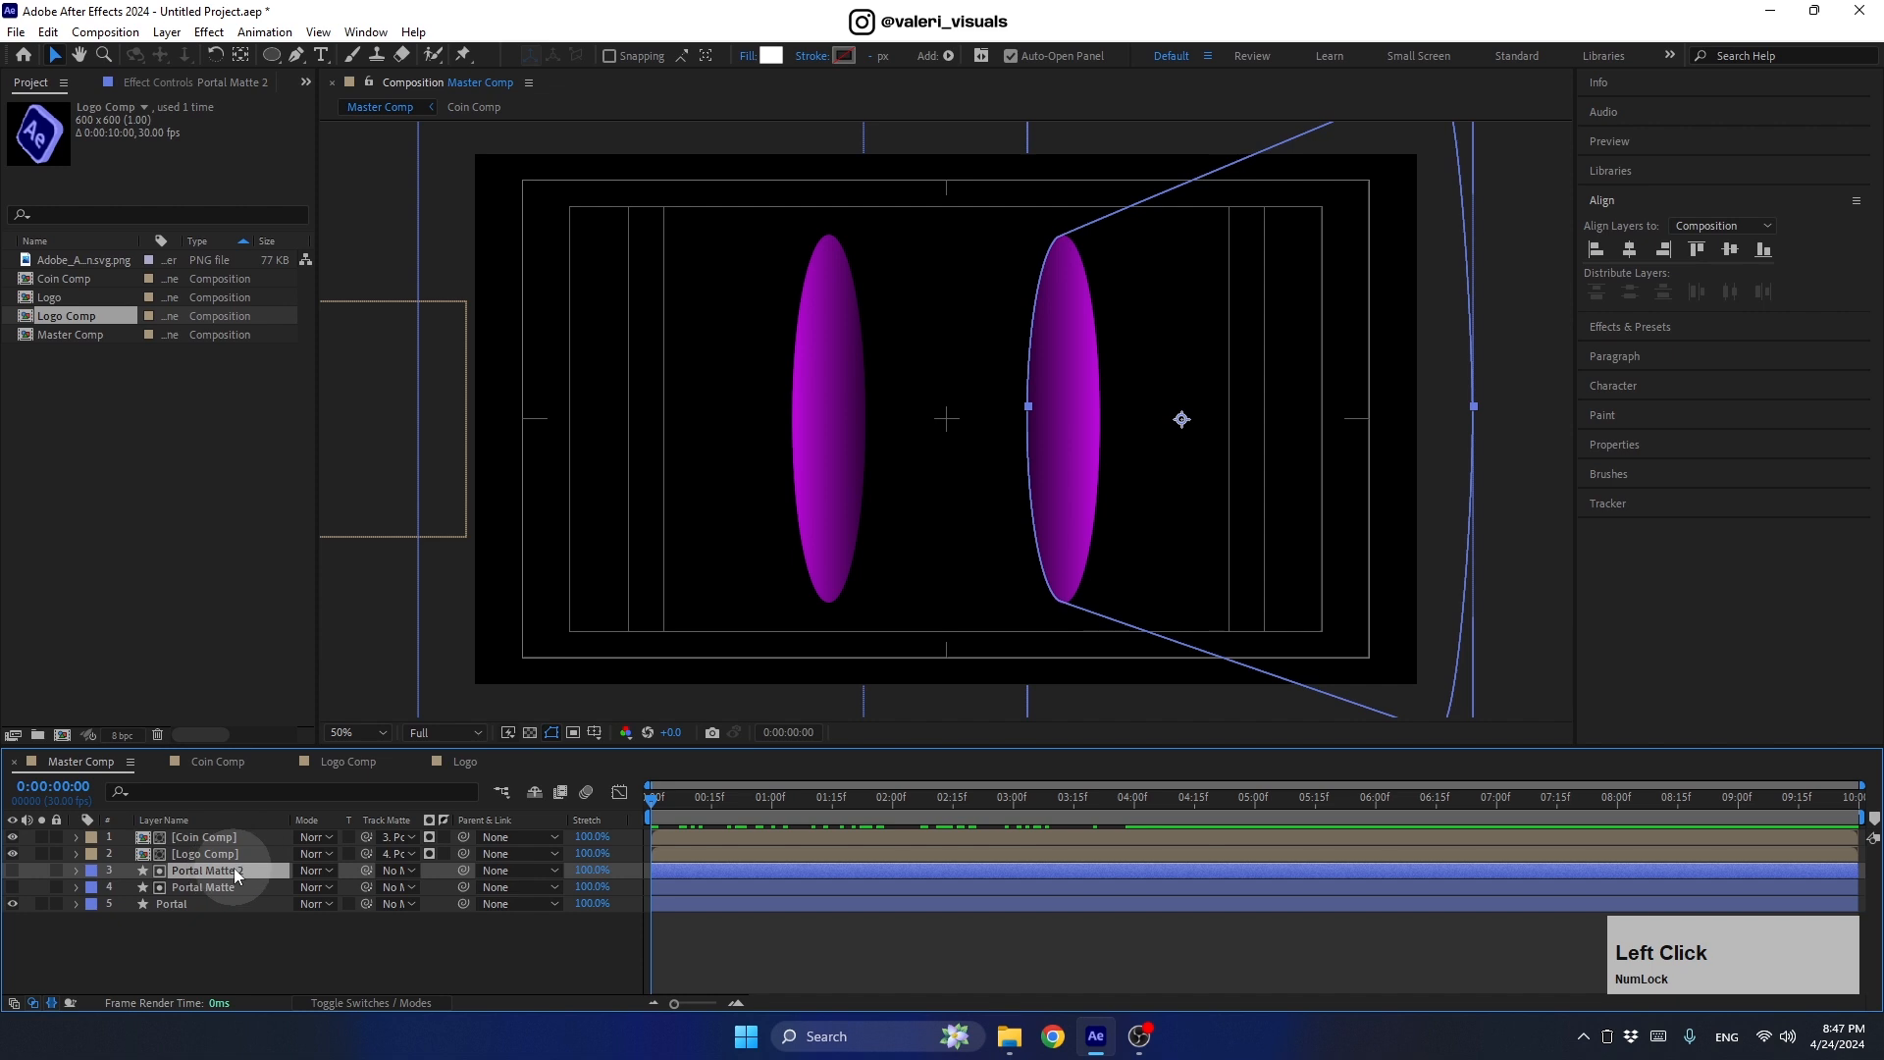
{"action": "key", "text": "ctrl+d"}
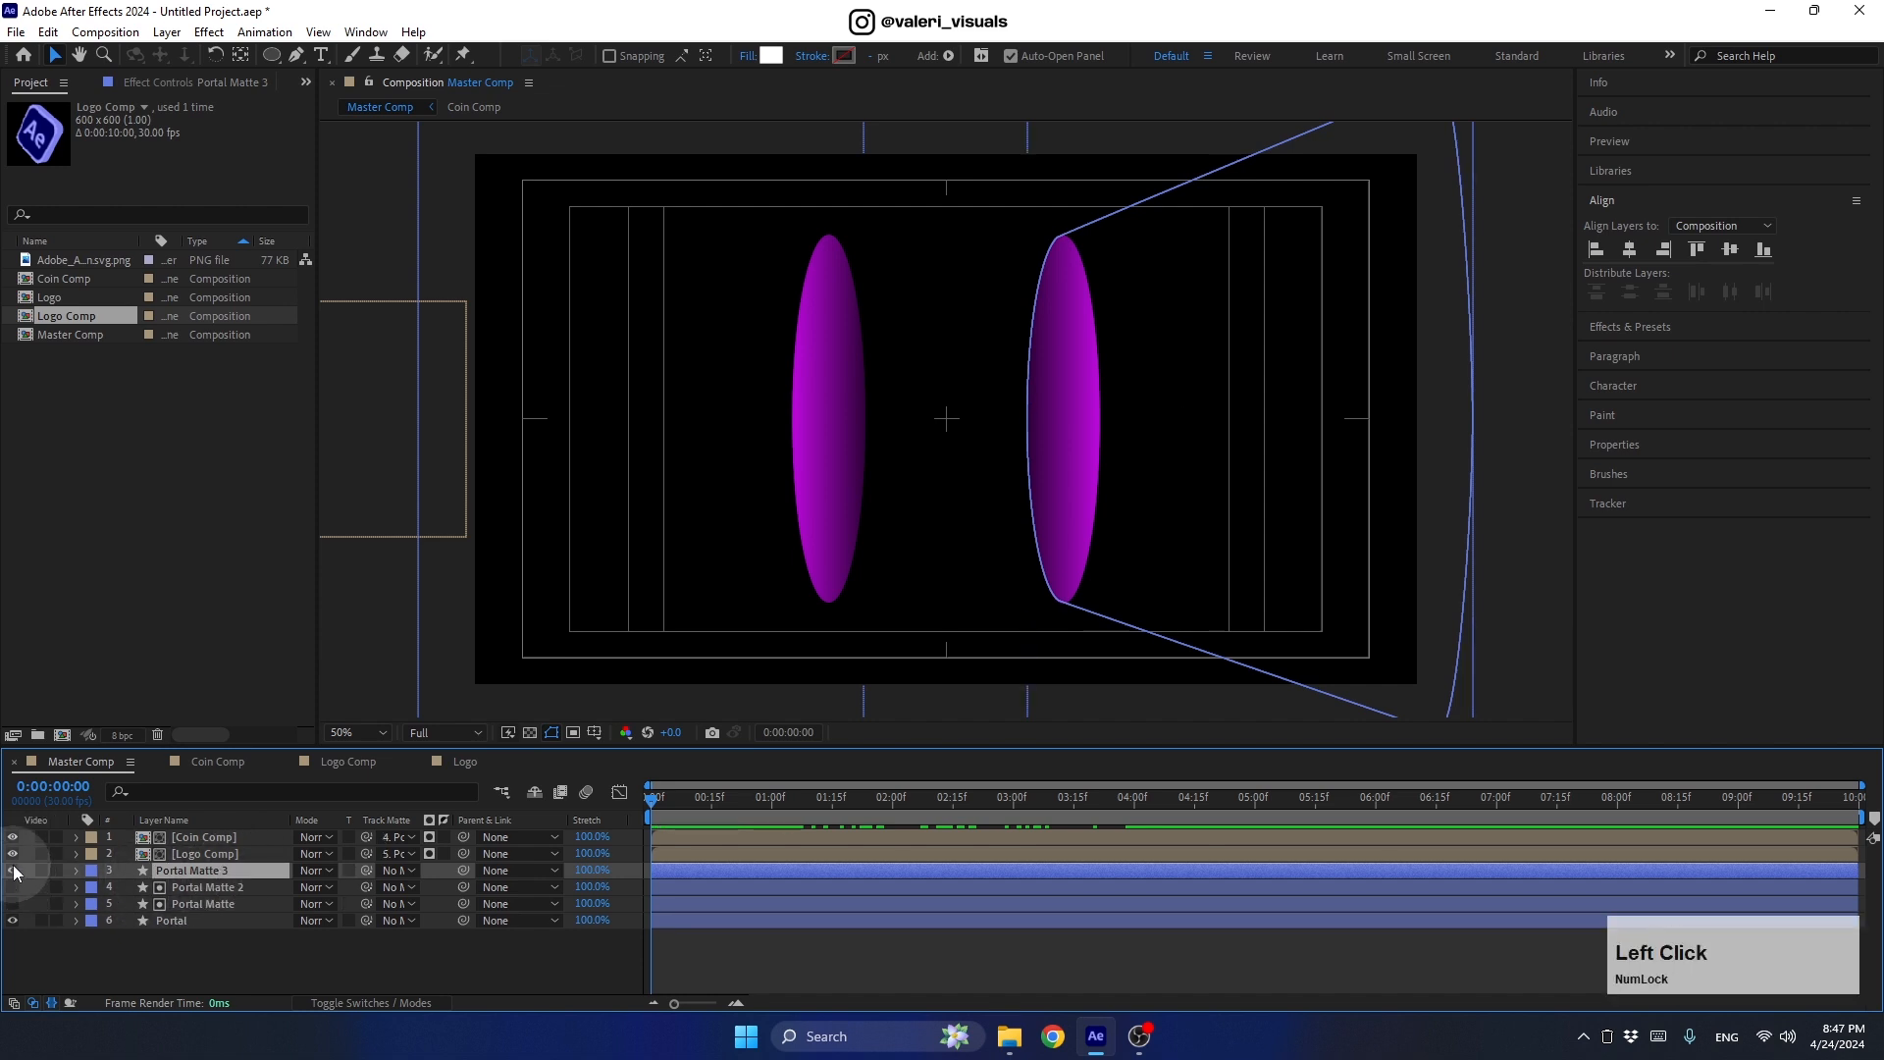
{"action": "left_click", "coordinate": [12, 871]}
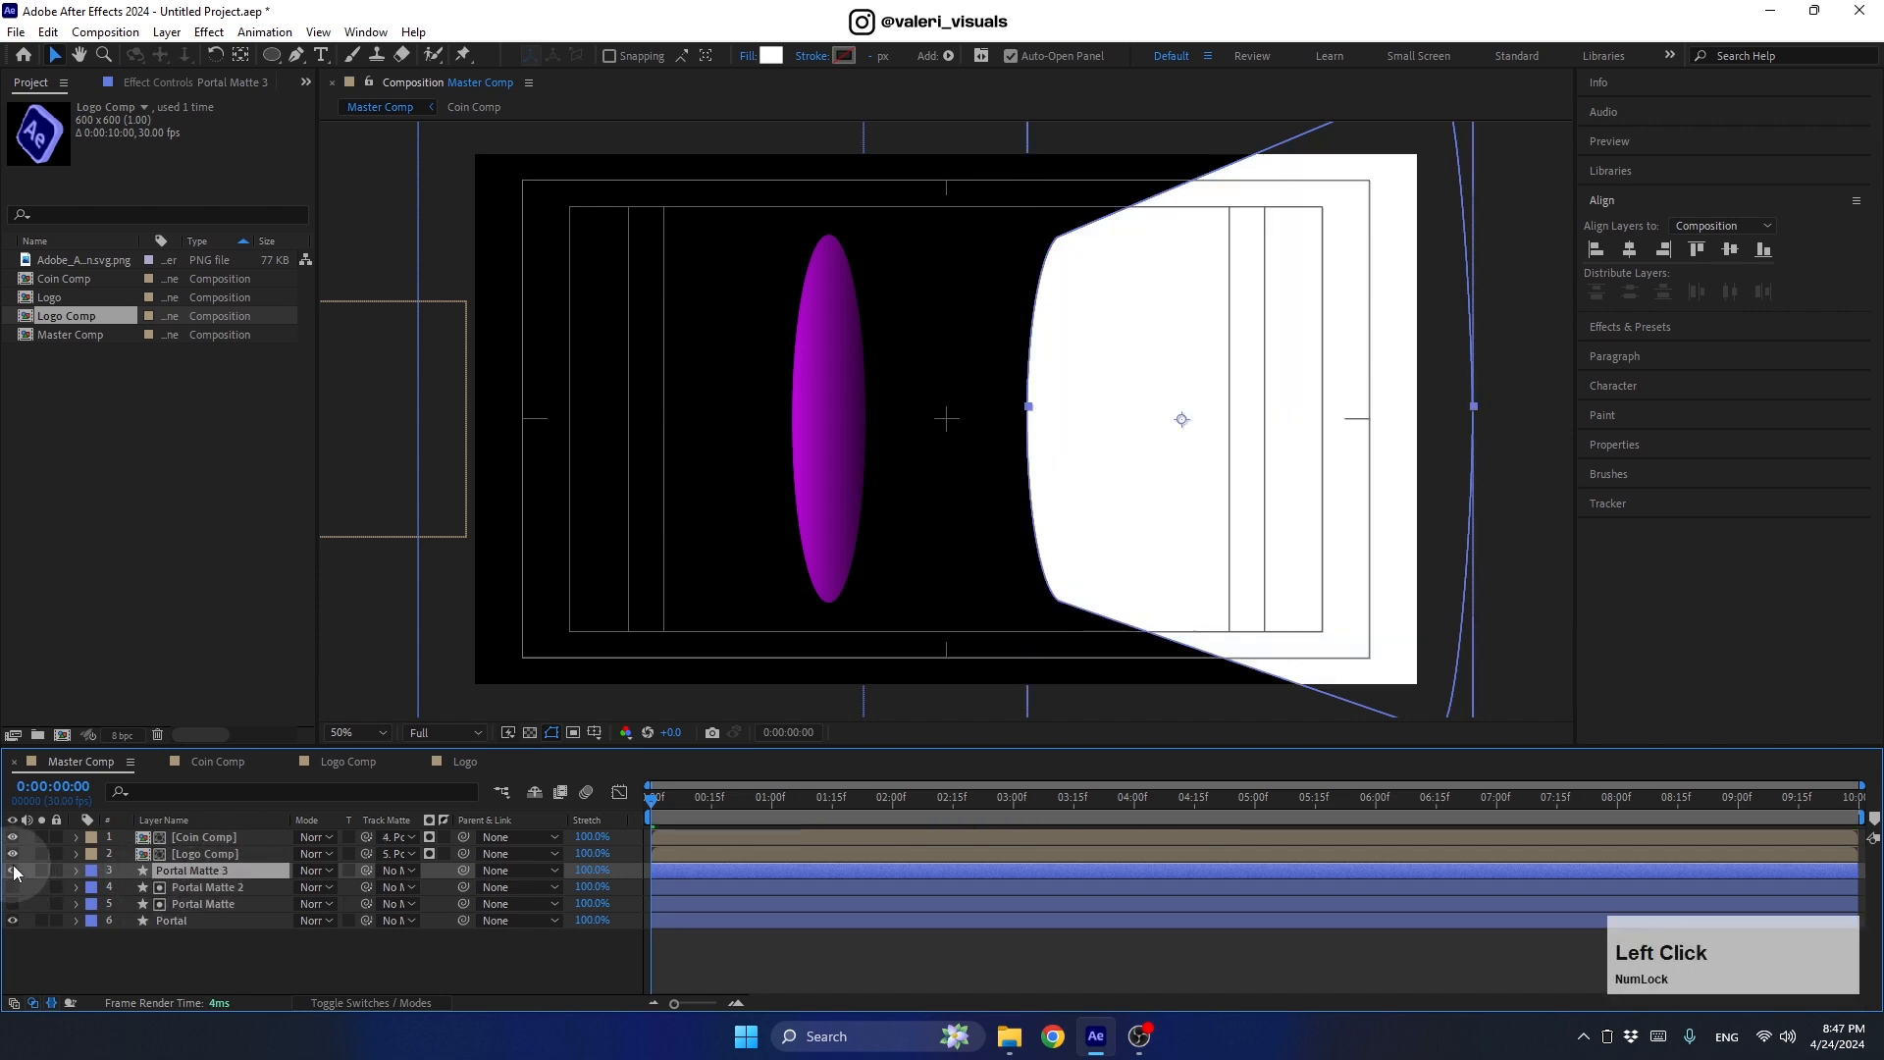
Step: Change Portal Matte 3's fill to a linear gradient and stretch it horizontally from just left of the right ellipse to mid-shape
{"action": "left_click", "coordinate": [745, 56]}
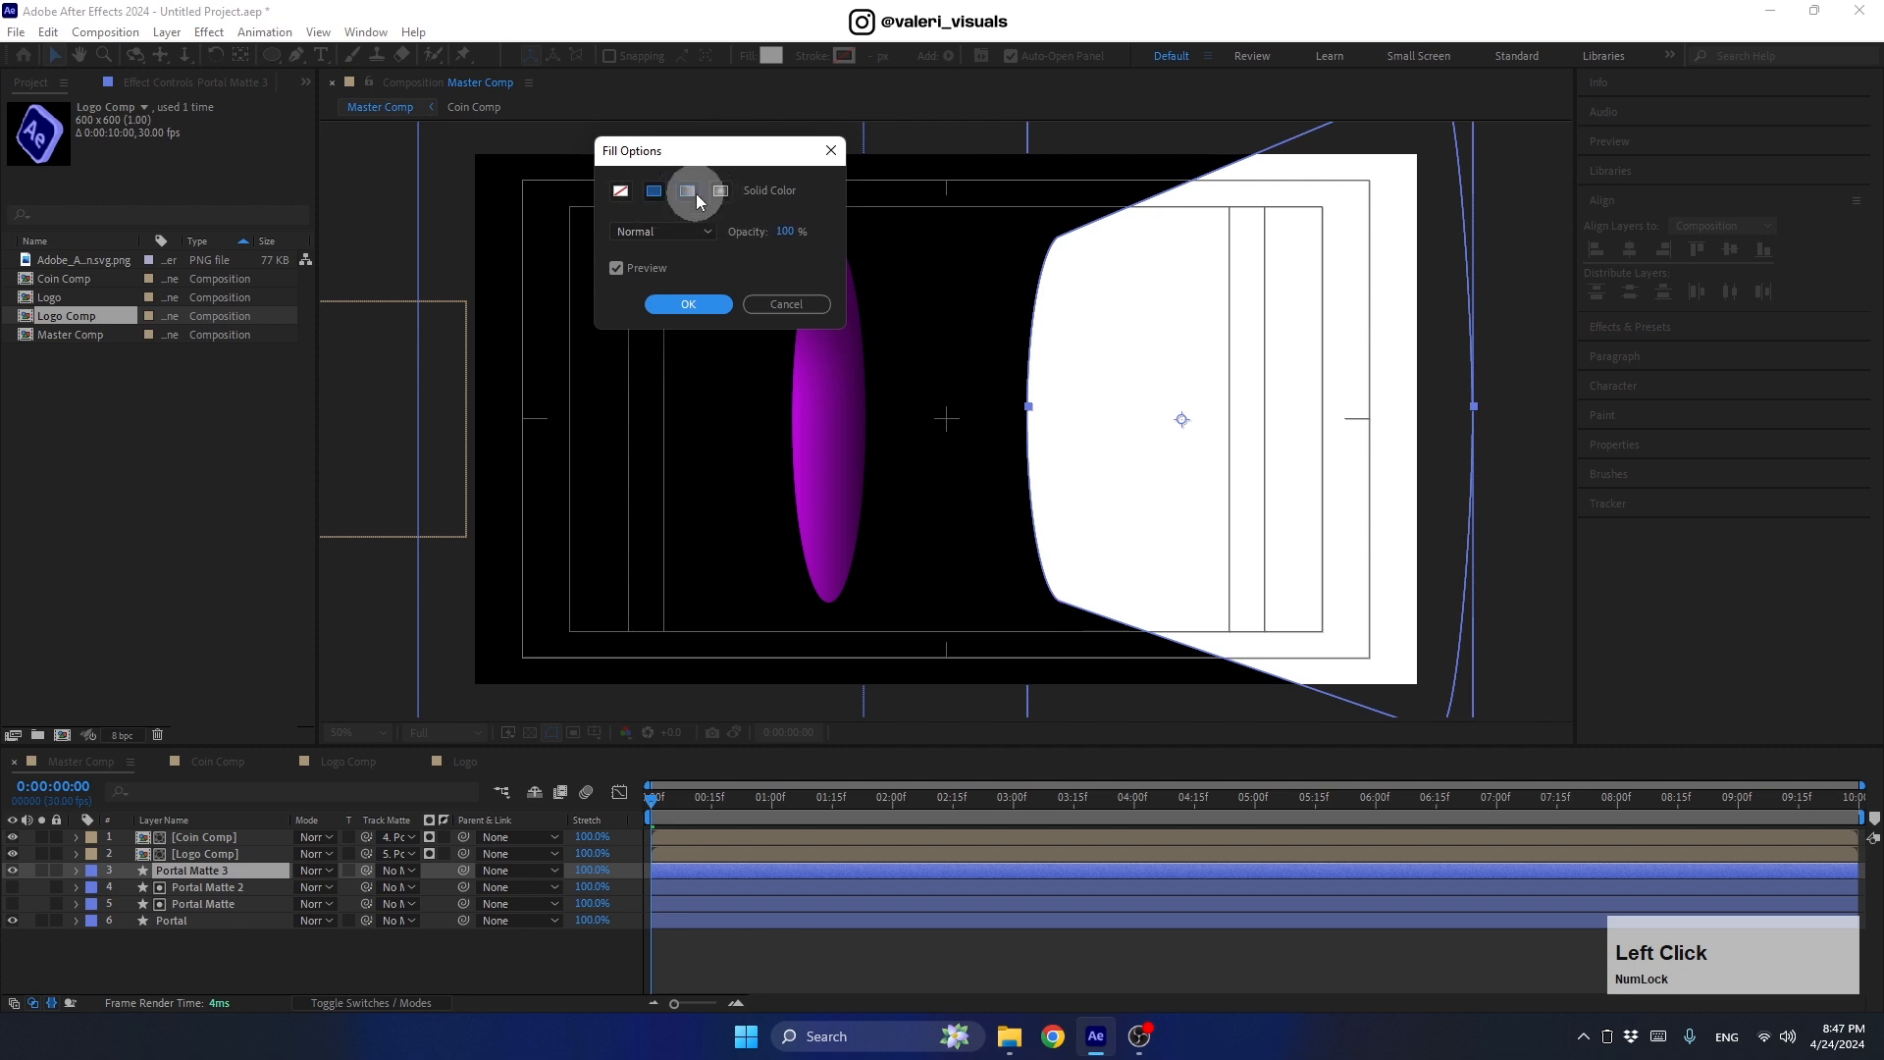
{"action": "left_click", "coordinate": [695, 191]}
{"action": "left_click", "coordinate": [687, 305]}
{"action": "left_click", "coordinate": [1203, 500]}
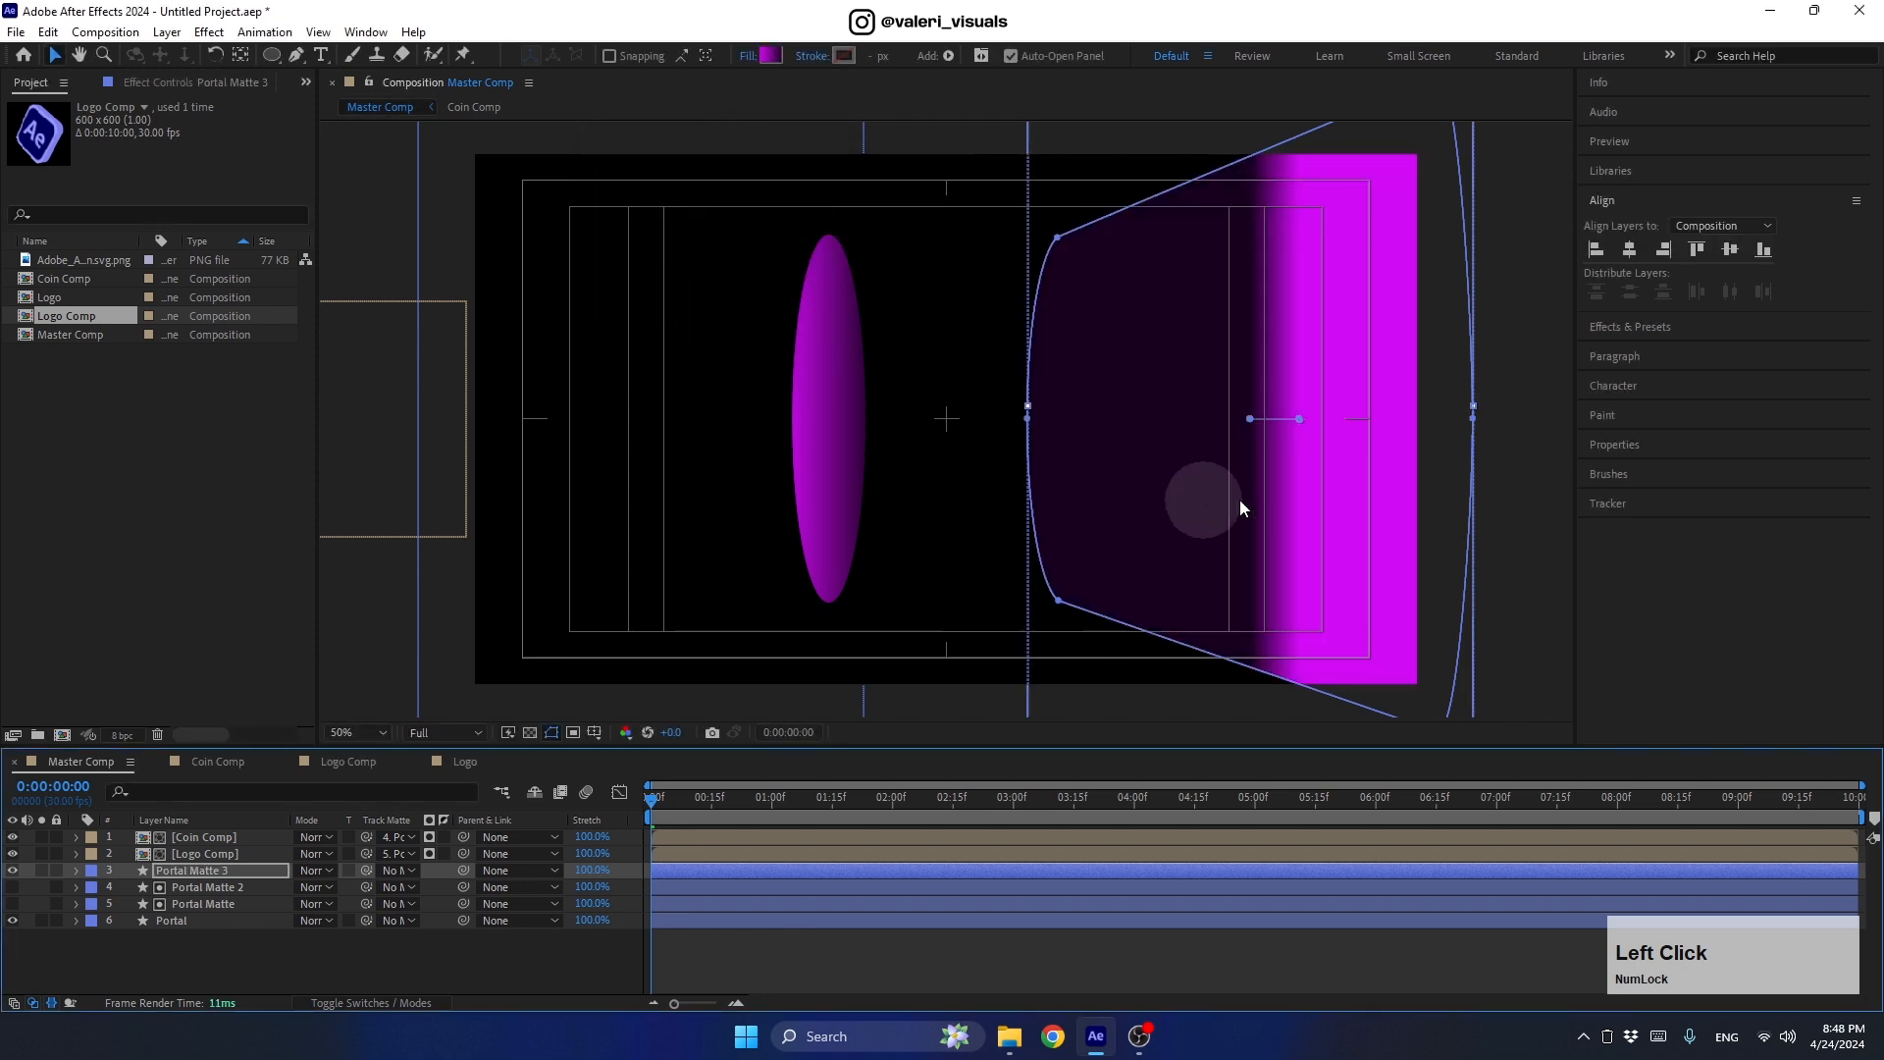
{"action": "left_click_drag", "start_coordinate": [1252, 420], "coordinate": [1005, 419]}
{"action": "left_click_drag", "start_coordinate": [1307, 433], "coordinate": [1227, 419]}
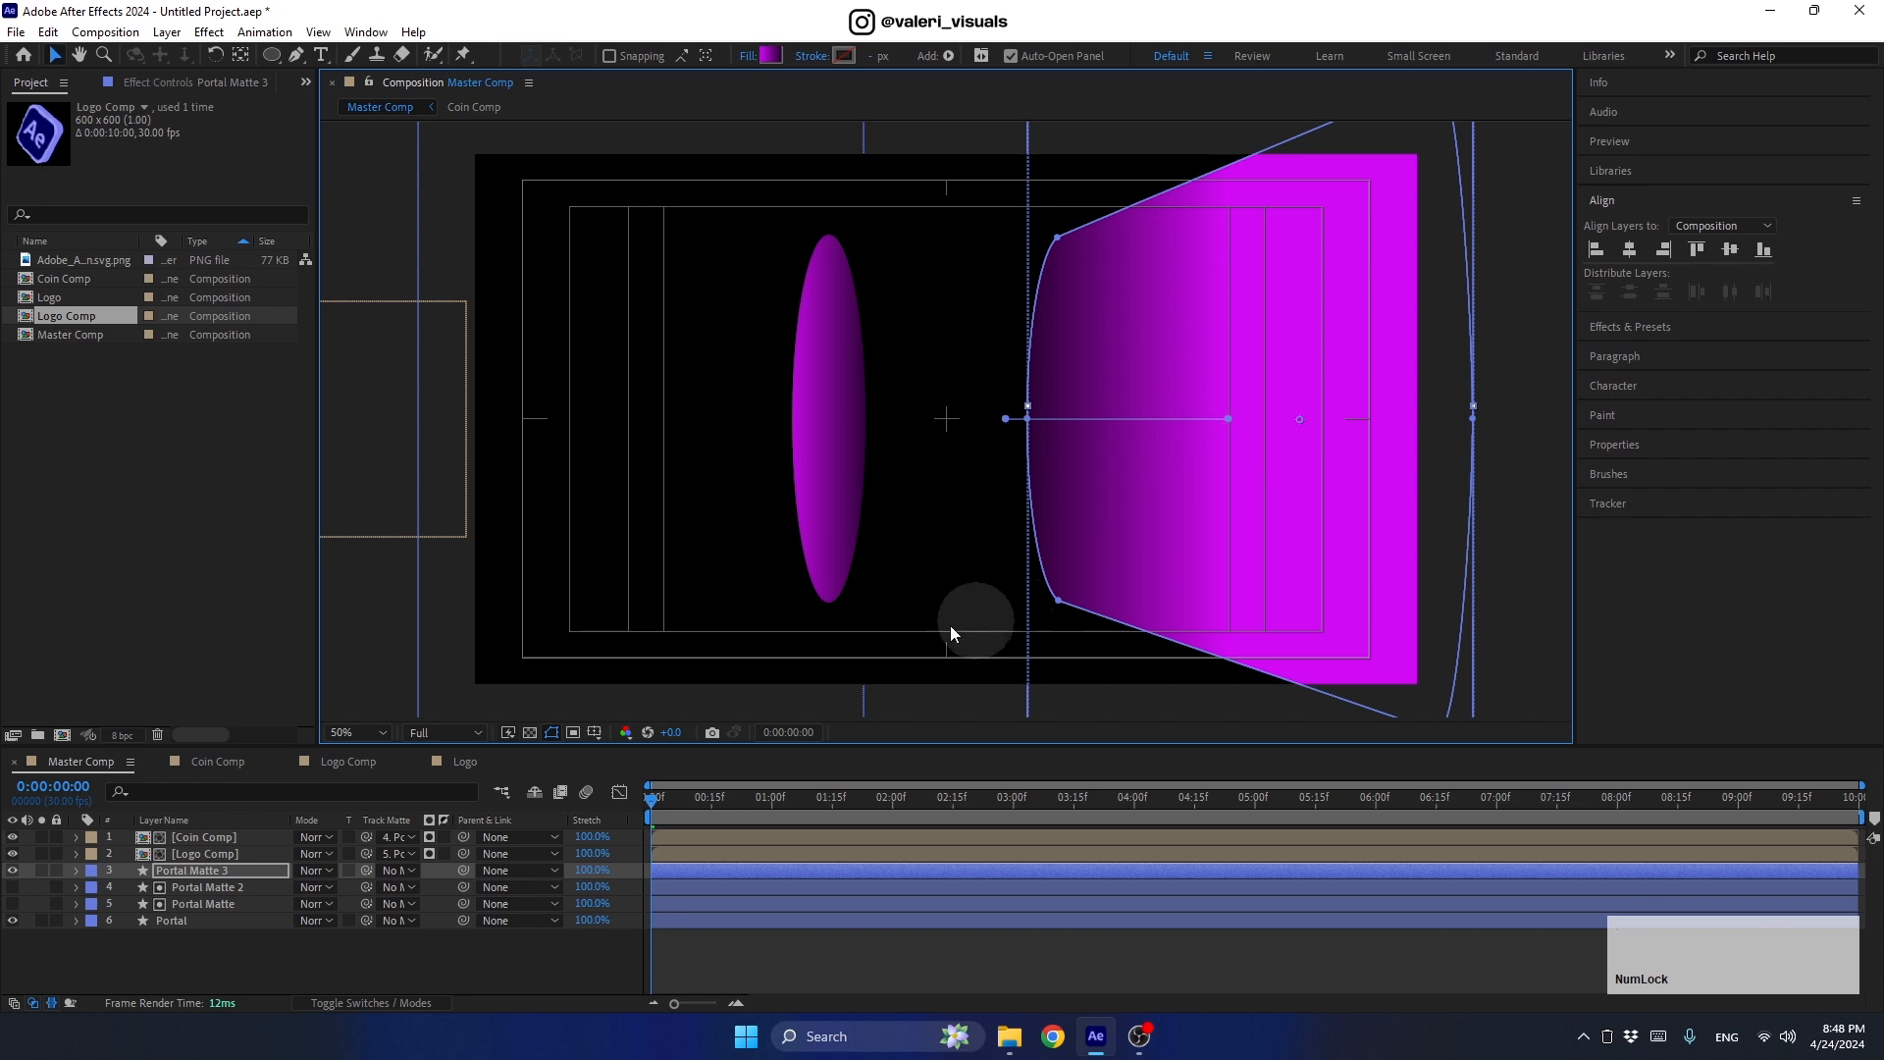
Step: Edit Portal Matte 3's gradient, setting the first opacity stop to 0% and the final color stop to FC00FF
{"action": "left_click", "coordinate": [770, 56]}
{"action": "left_click_drag", "start_coordinate": [651, 509], "coordinate": [814, 223]}
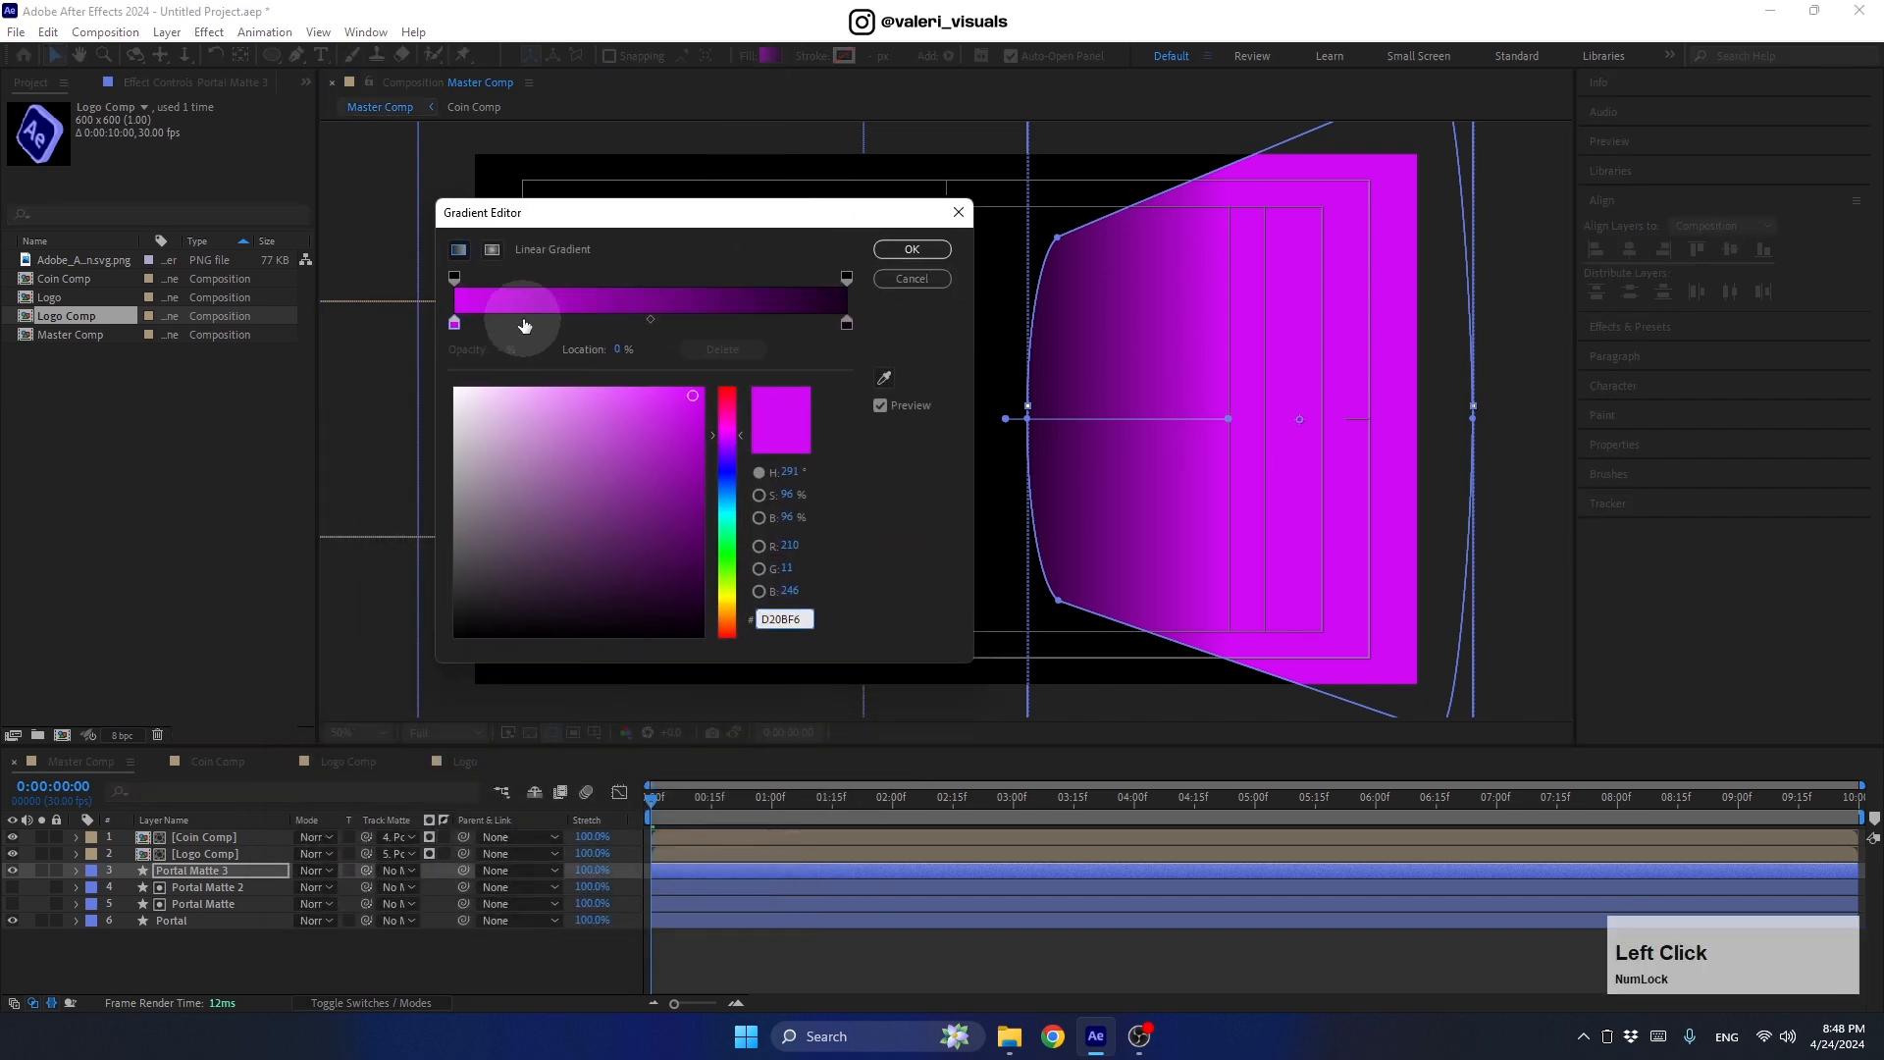
{"action": "left_click", "coordinate": [454, 279]}
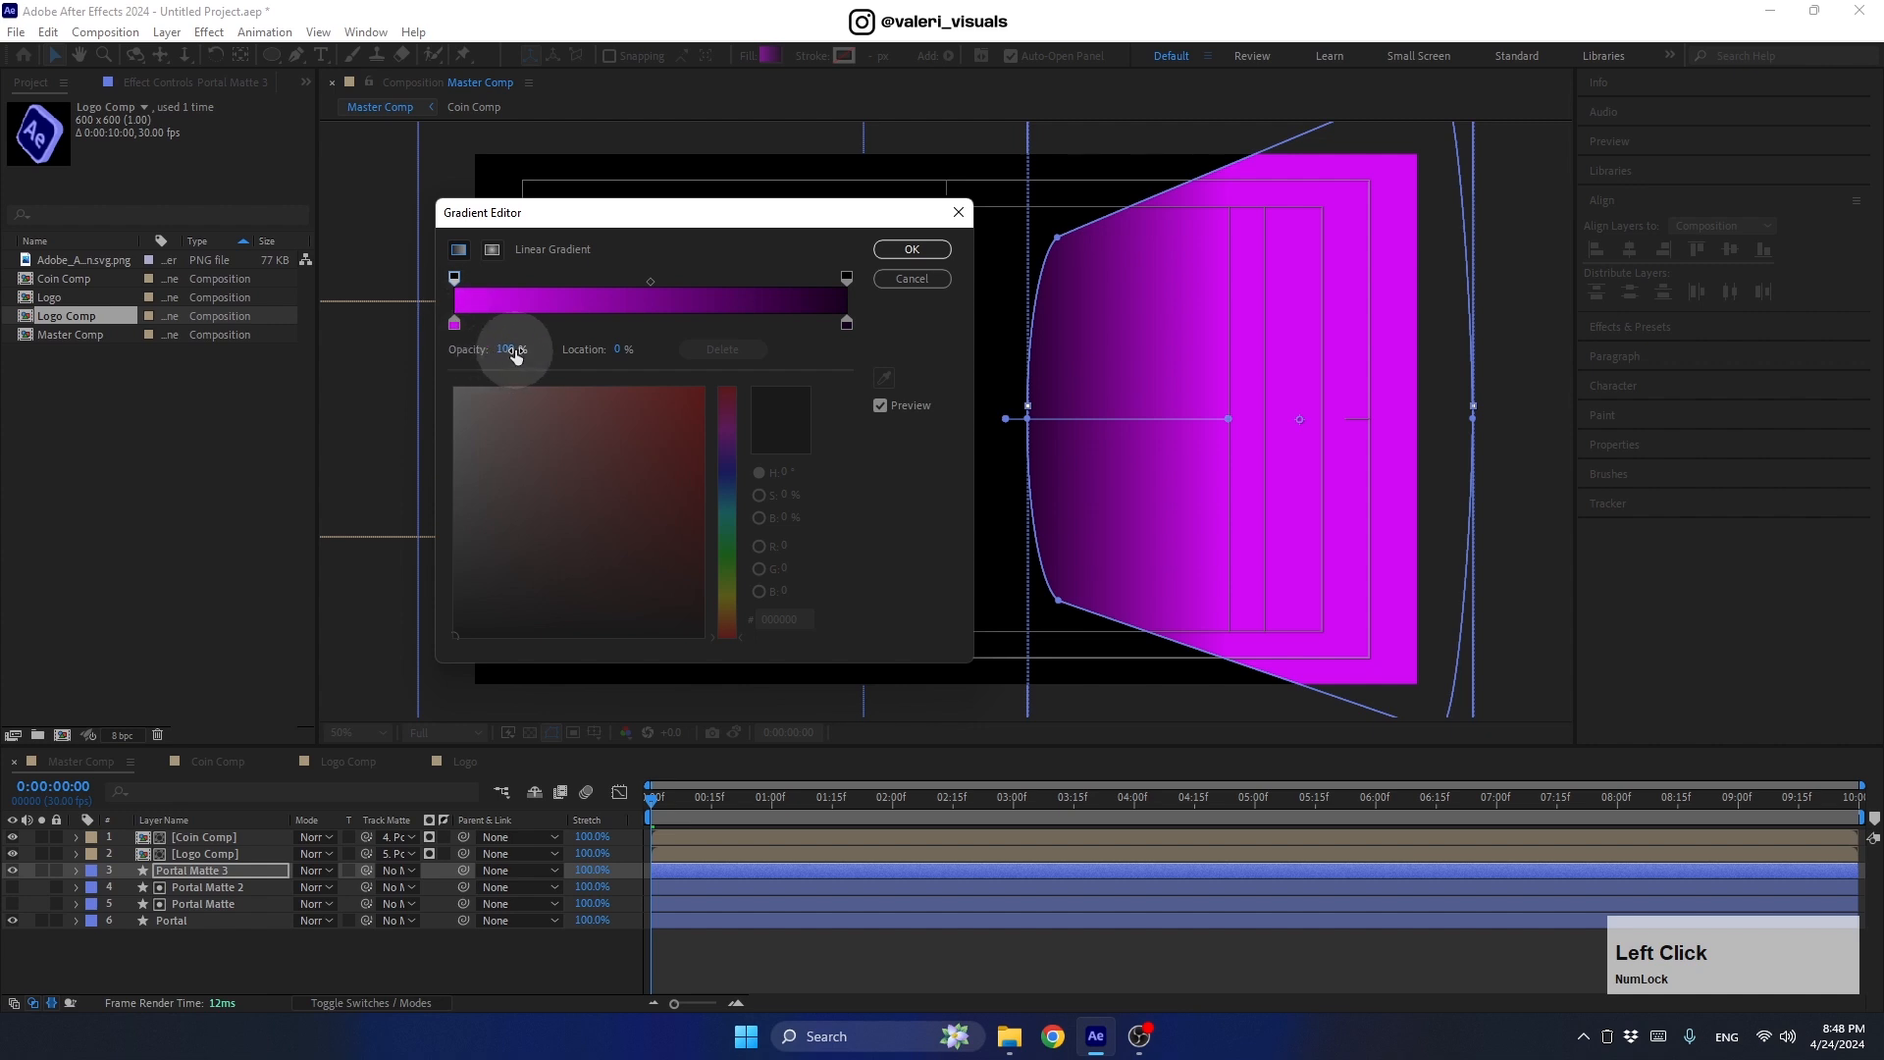
{"action": "left_click_drag", "start_coordinate": [515, 350], "coordinate": [303, 367]}
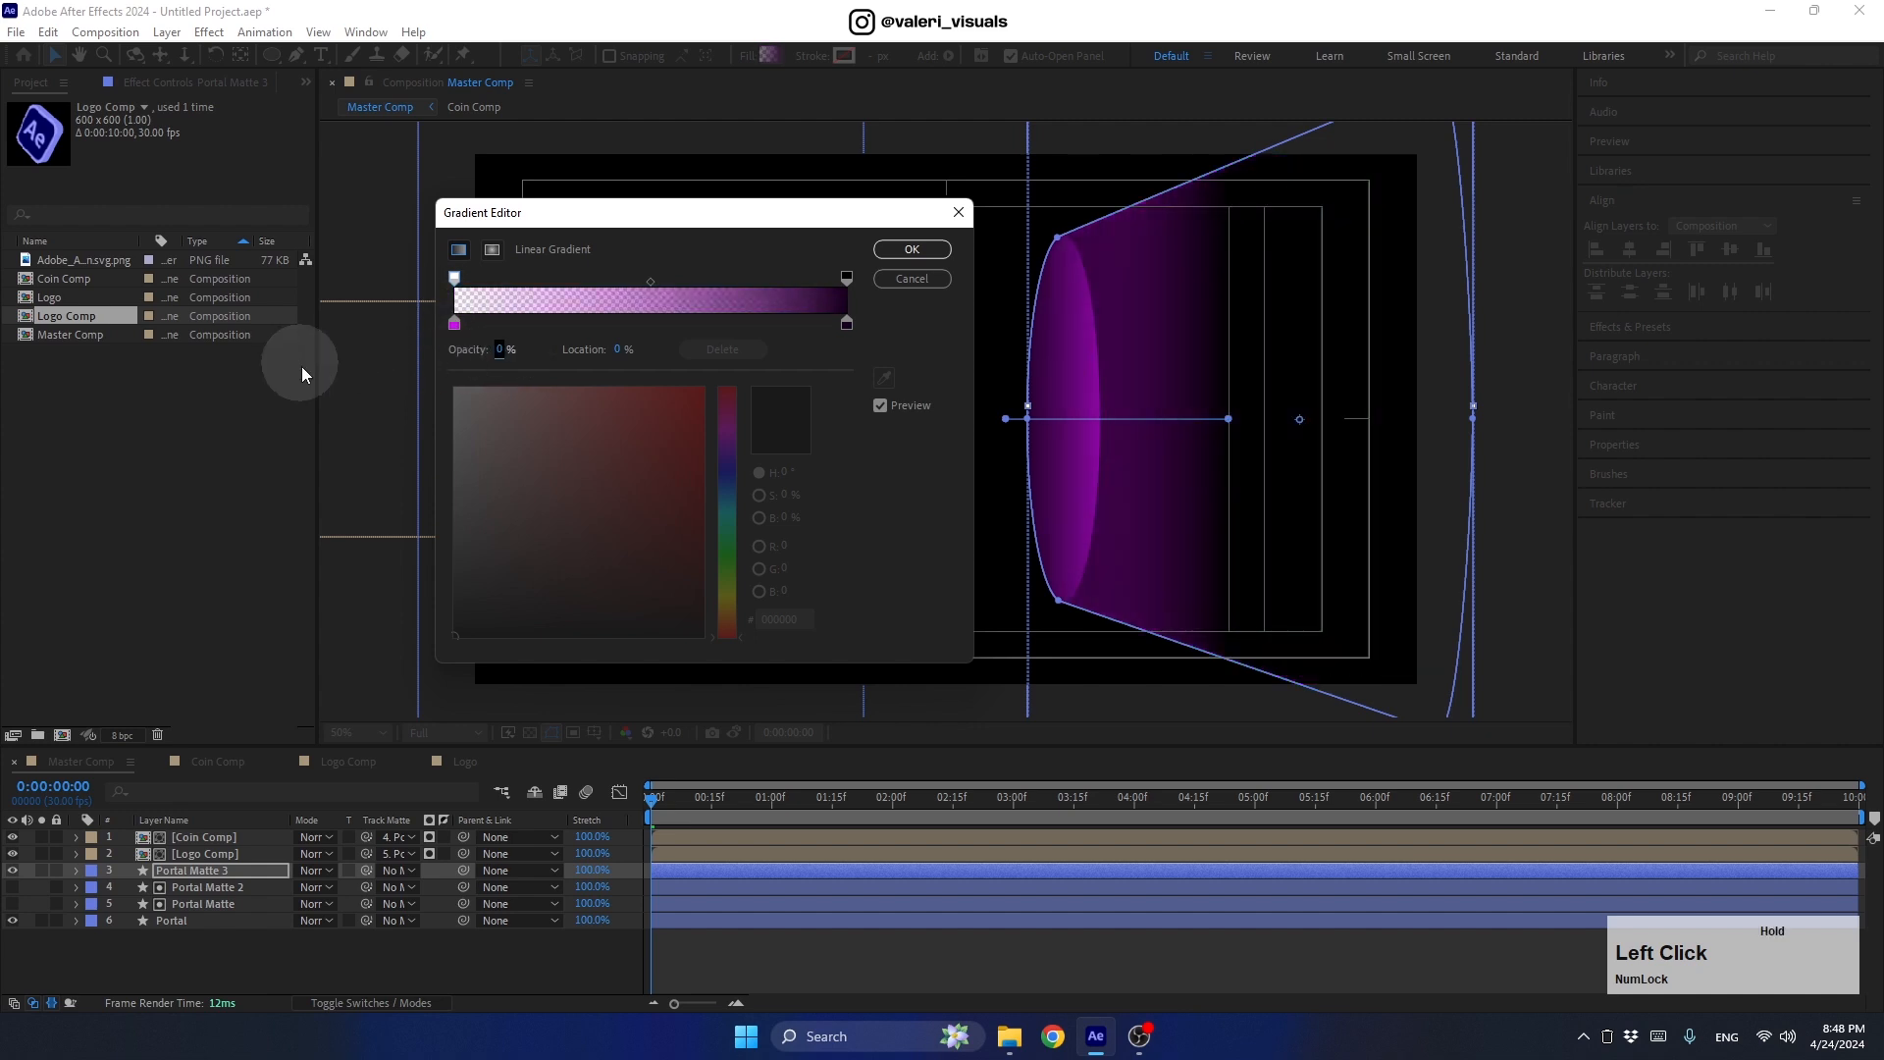
{"action": "left_click", "coordinate": [846, 326]}
{"action": "left_click", "coordinate": [702, 388]}
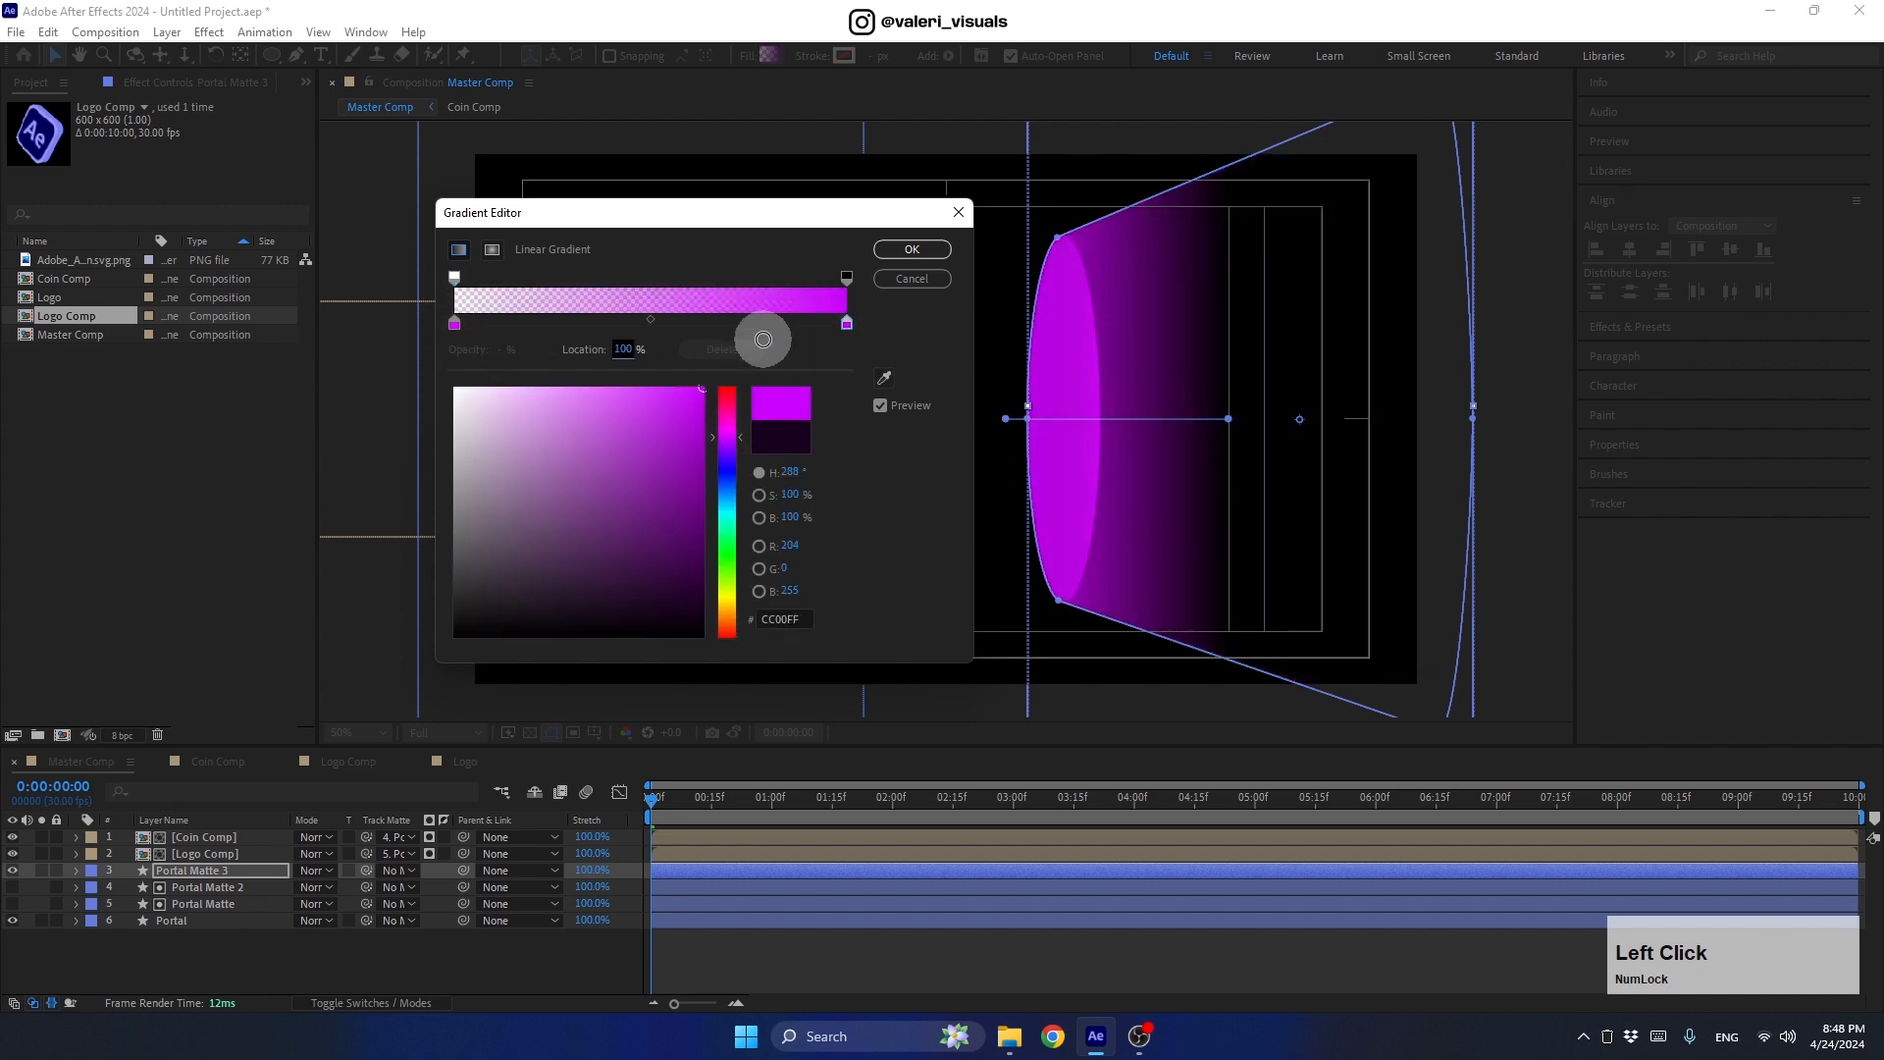
{"action": "left_click", "coordinate": [725, 430]}
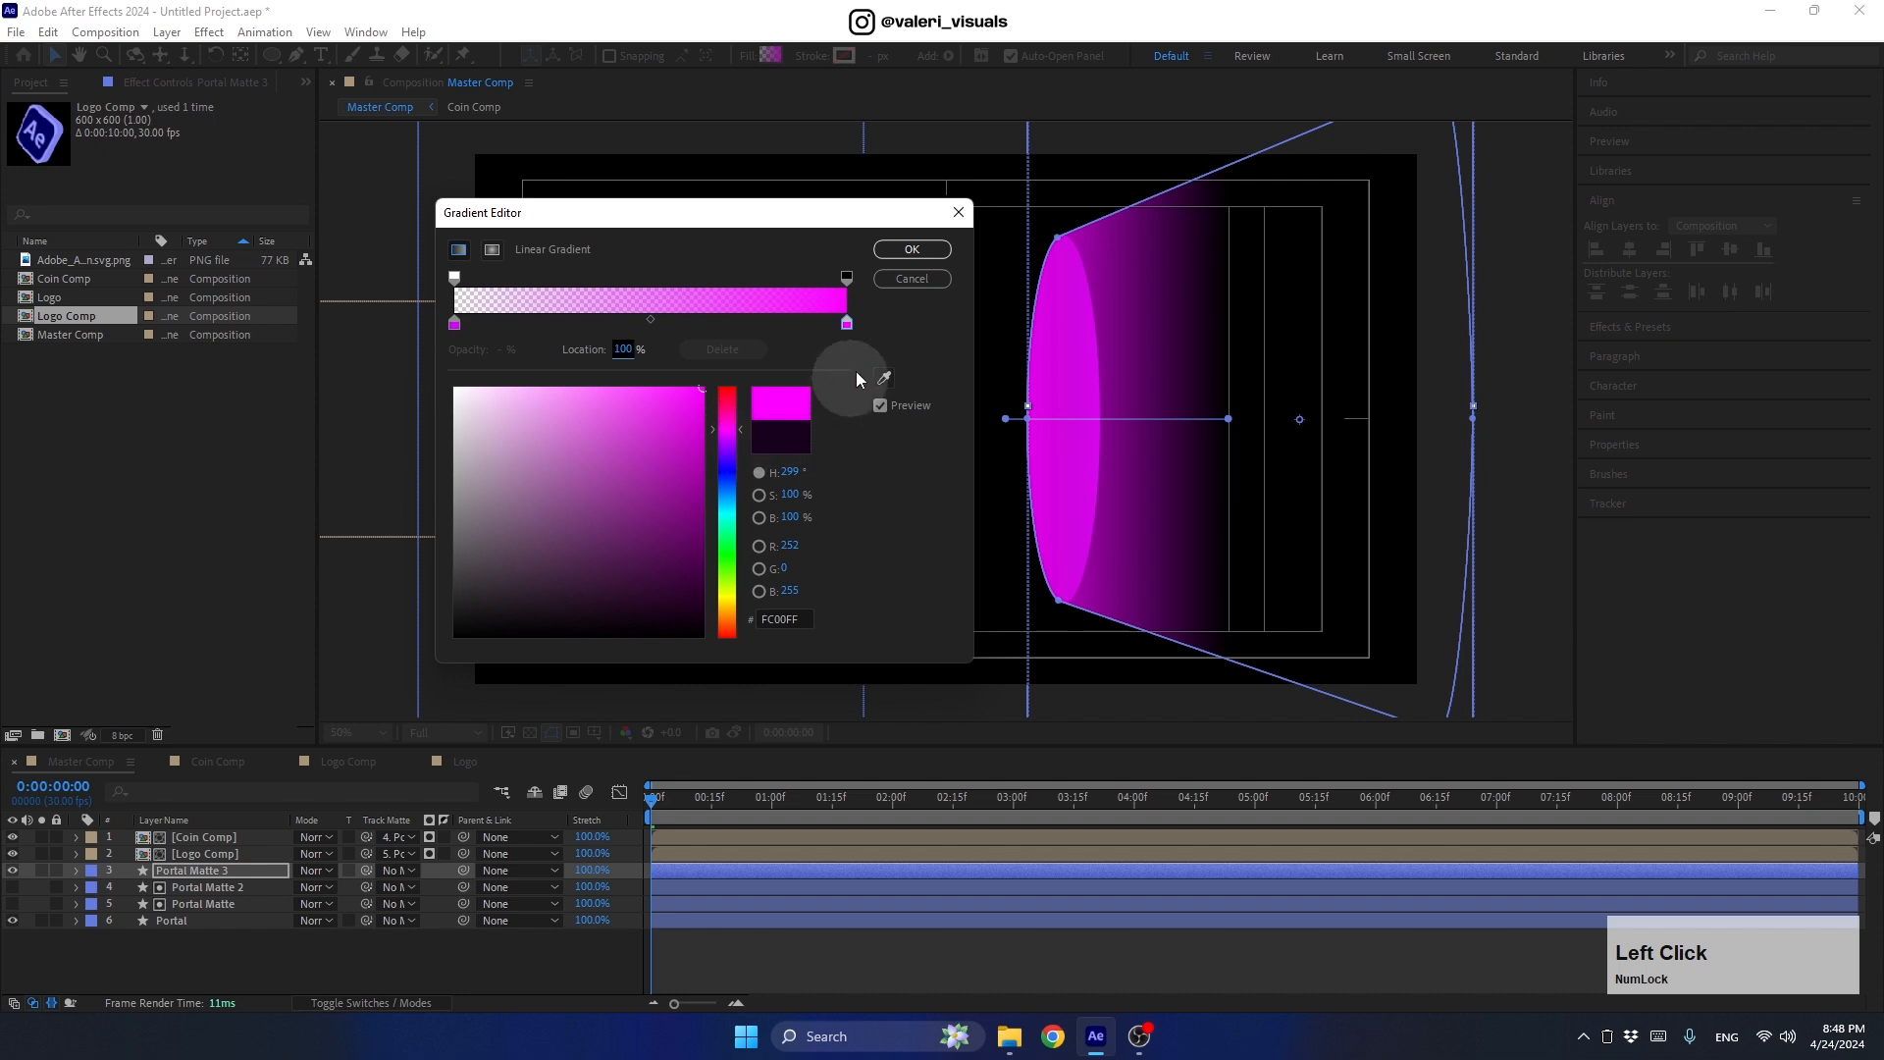
{"action": "left_click", "coordinate": [911, 249]}
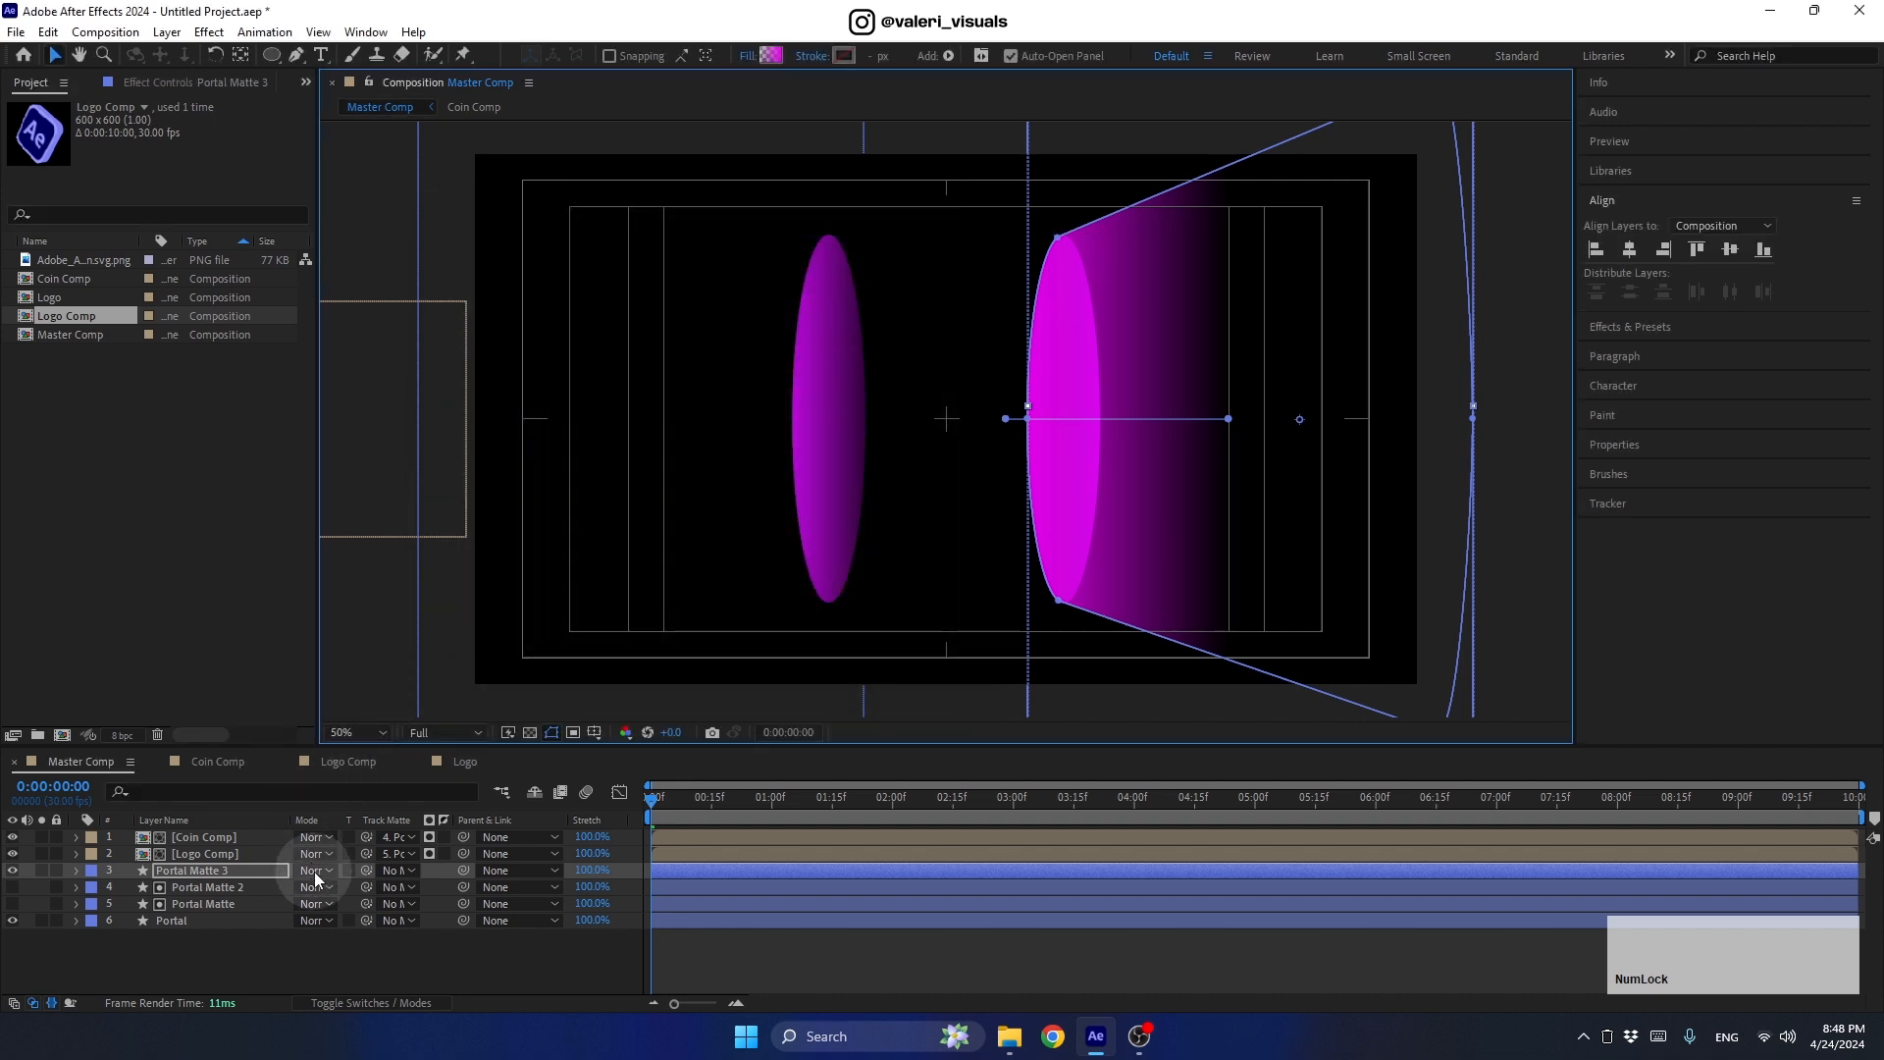
Step: Set Portal Matte 3's blending mode to Overlay and rename the layer Light 2
{"action": "left_click", "coordinate": [315, 876]}
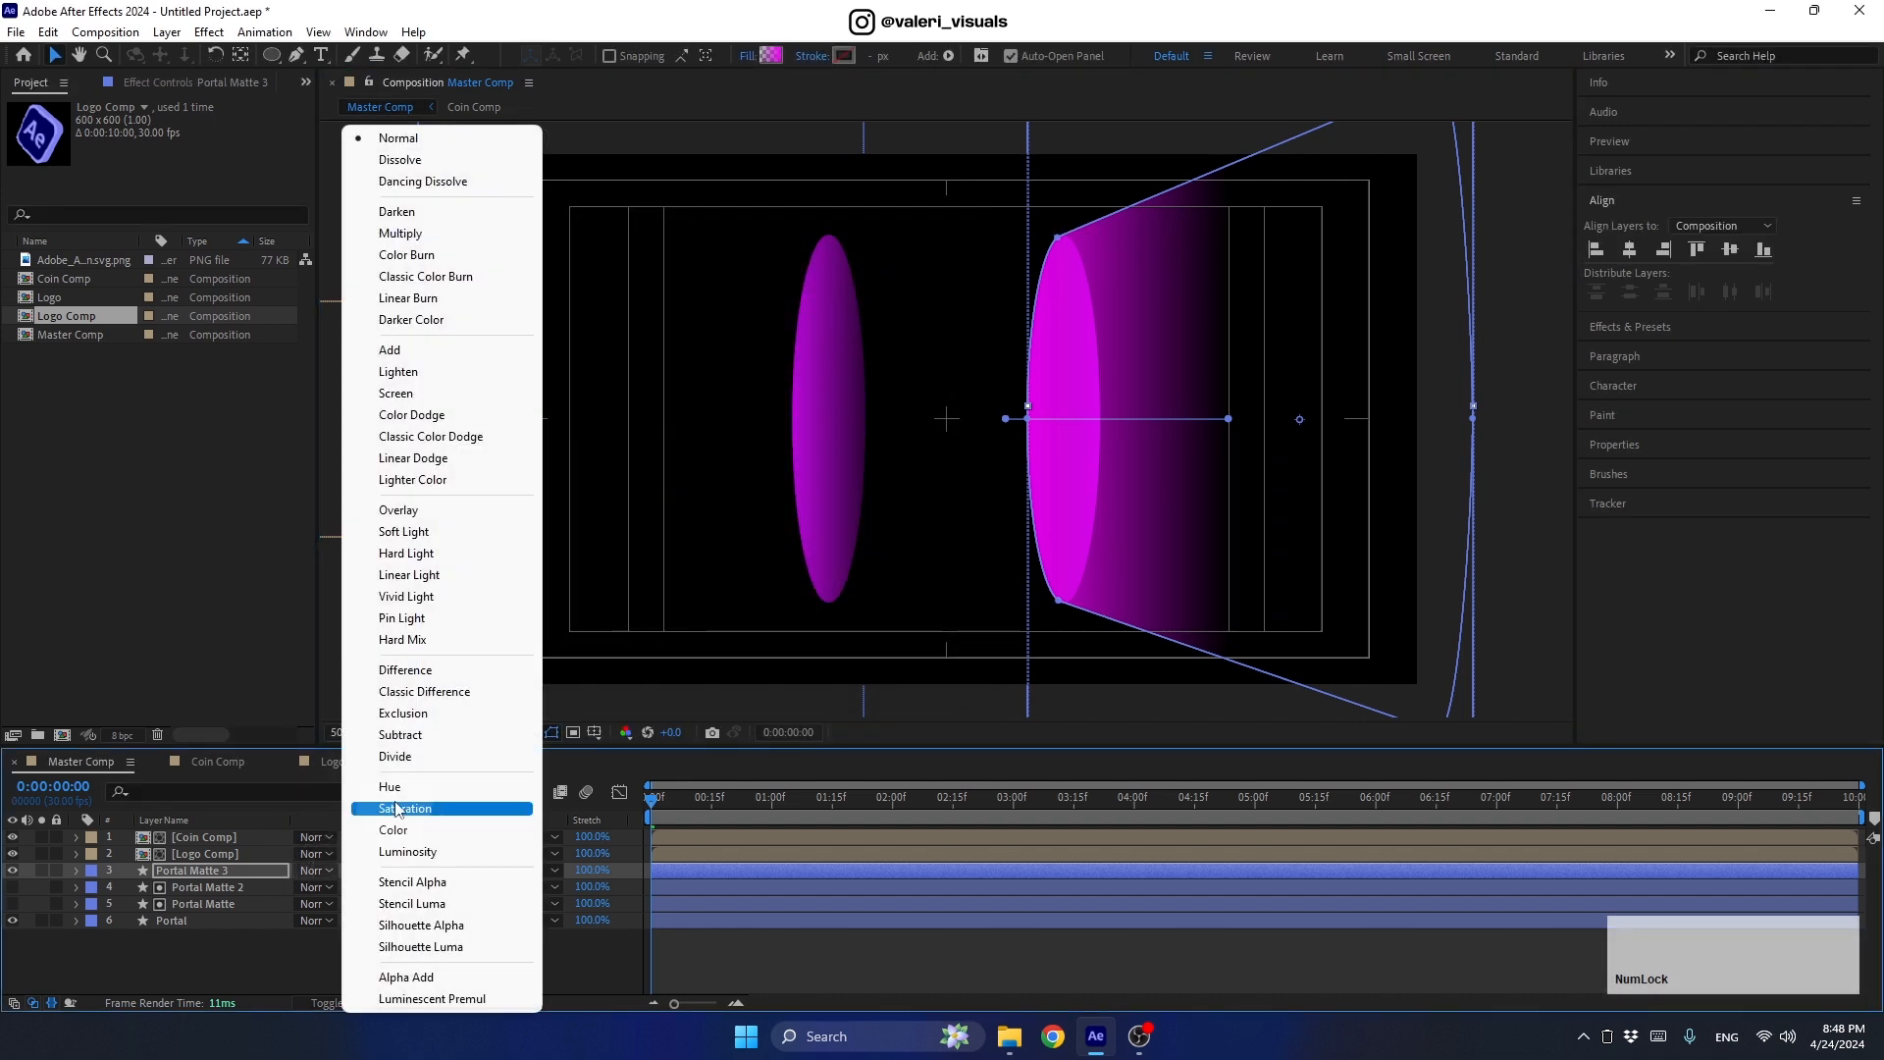
{"action": "left_click", "coordinate": [385, 511]}
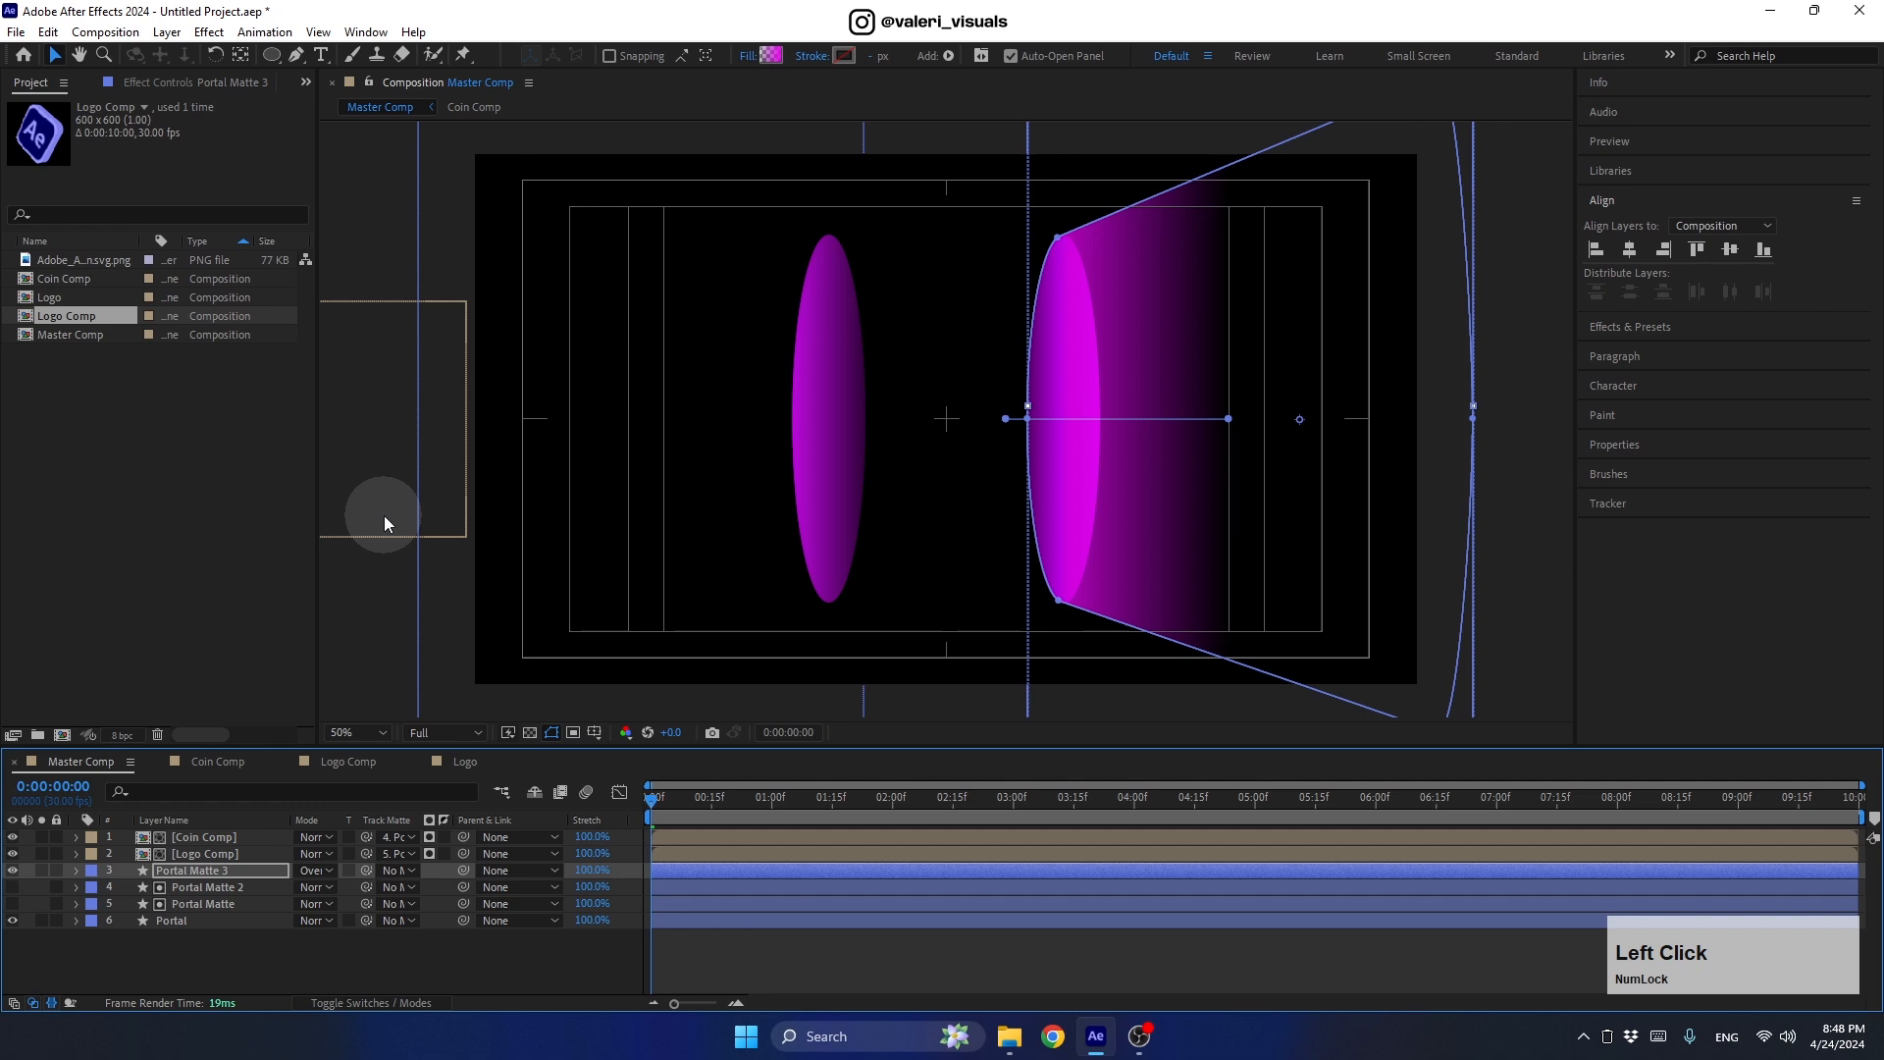
{"action": "left_click", "coordinate": [241, 871]}
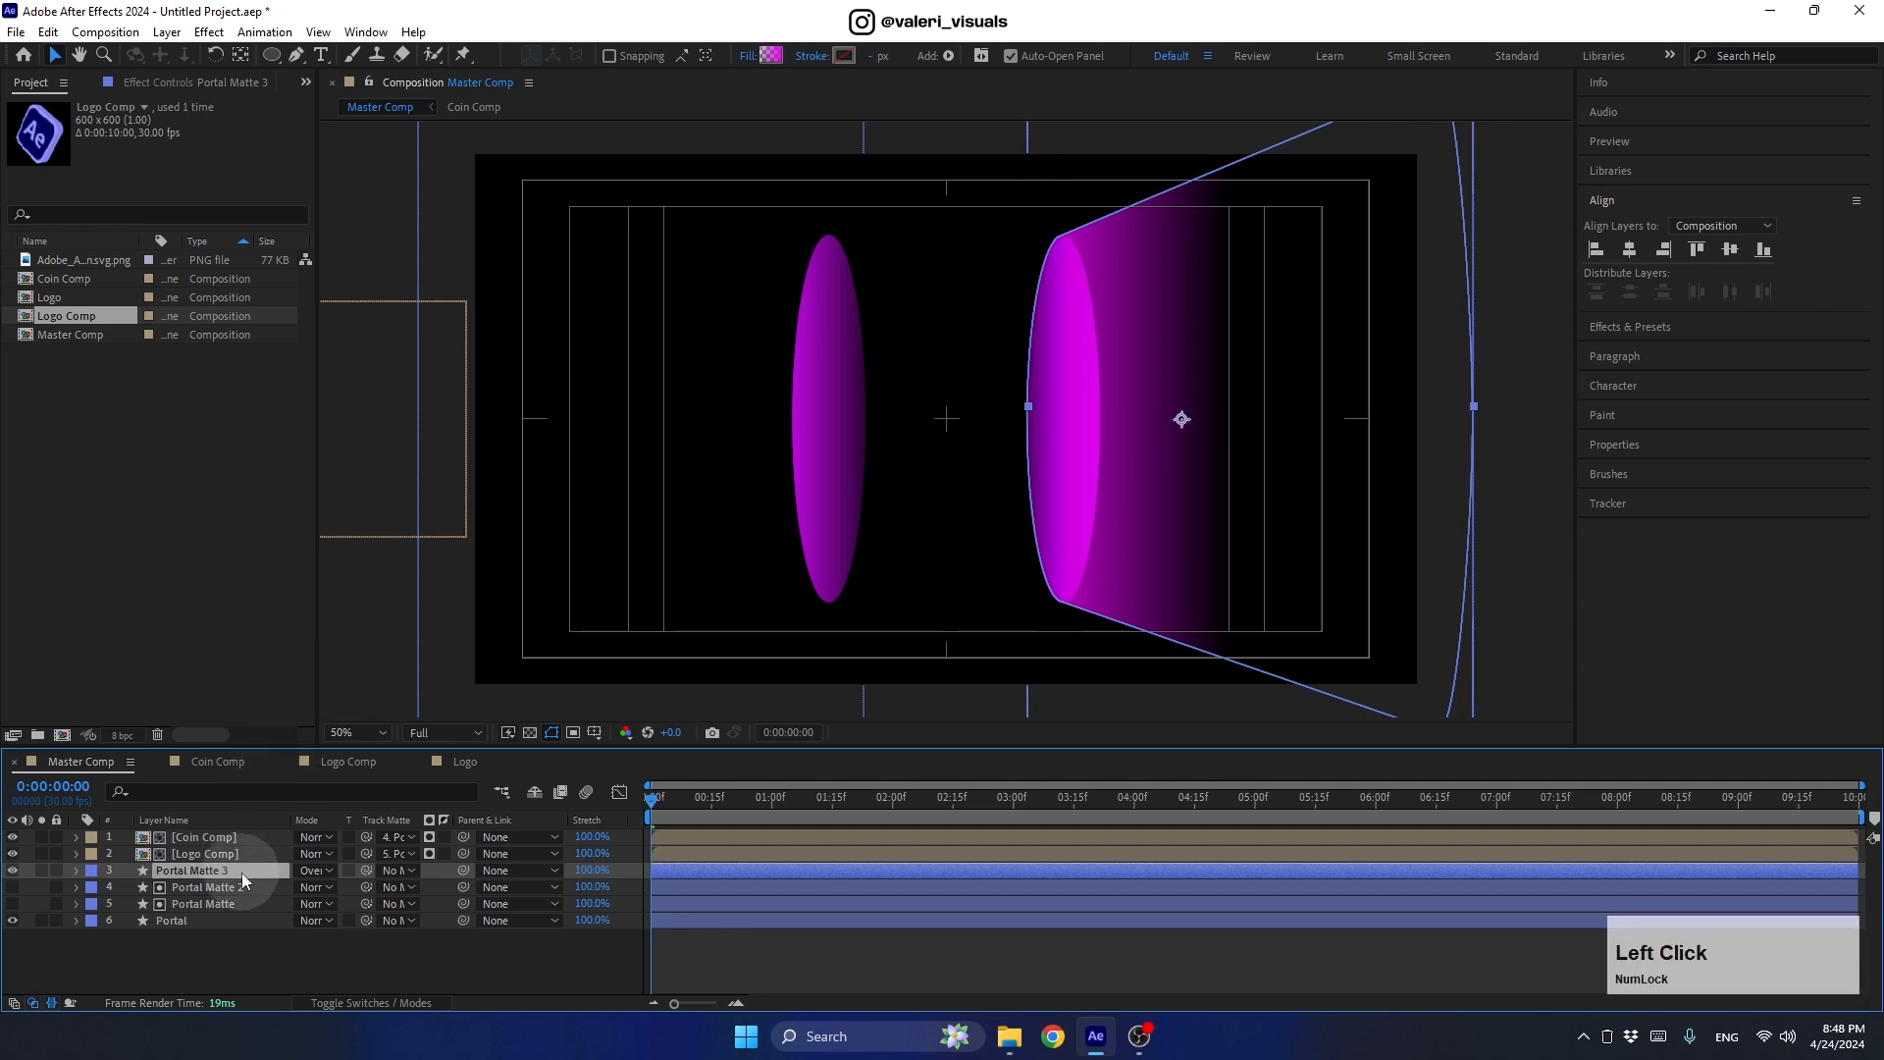
{"action": "key", "text": "Return"}
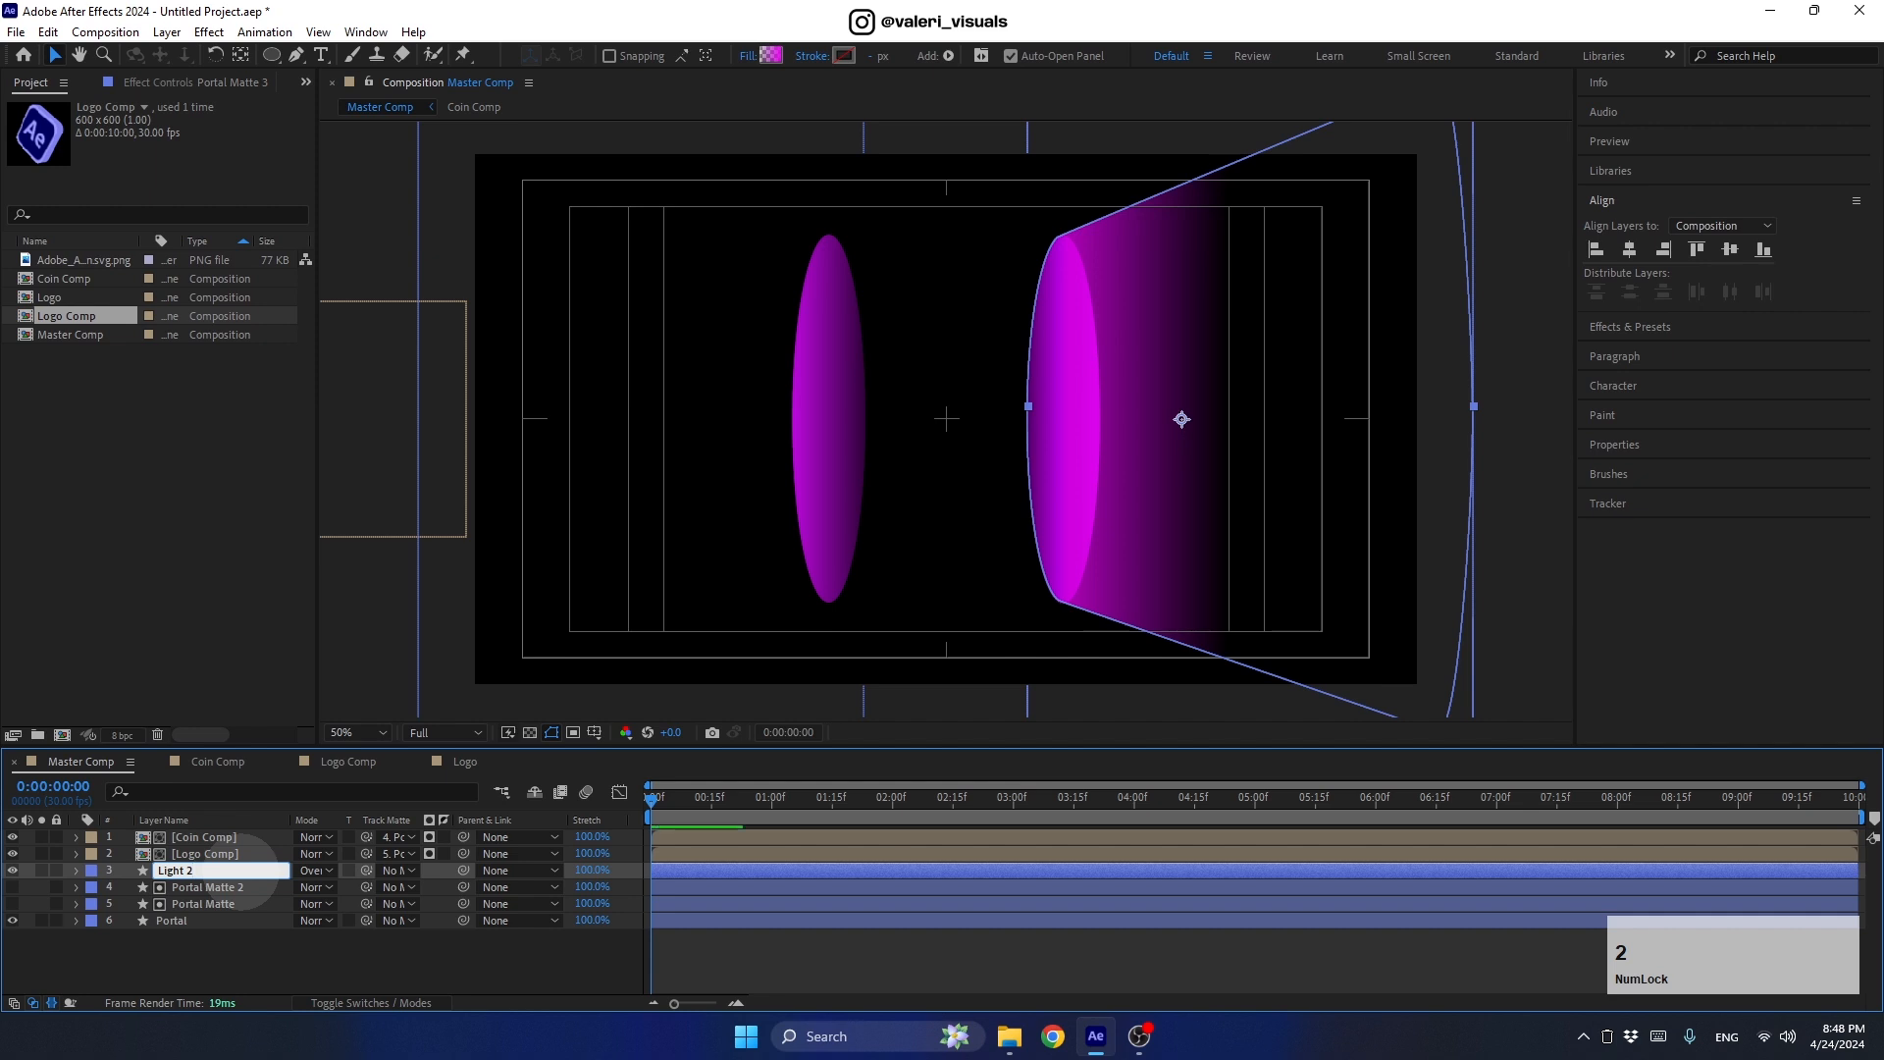
{"action": "key", "text": "Return"}
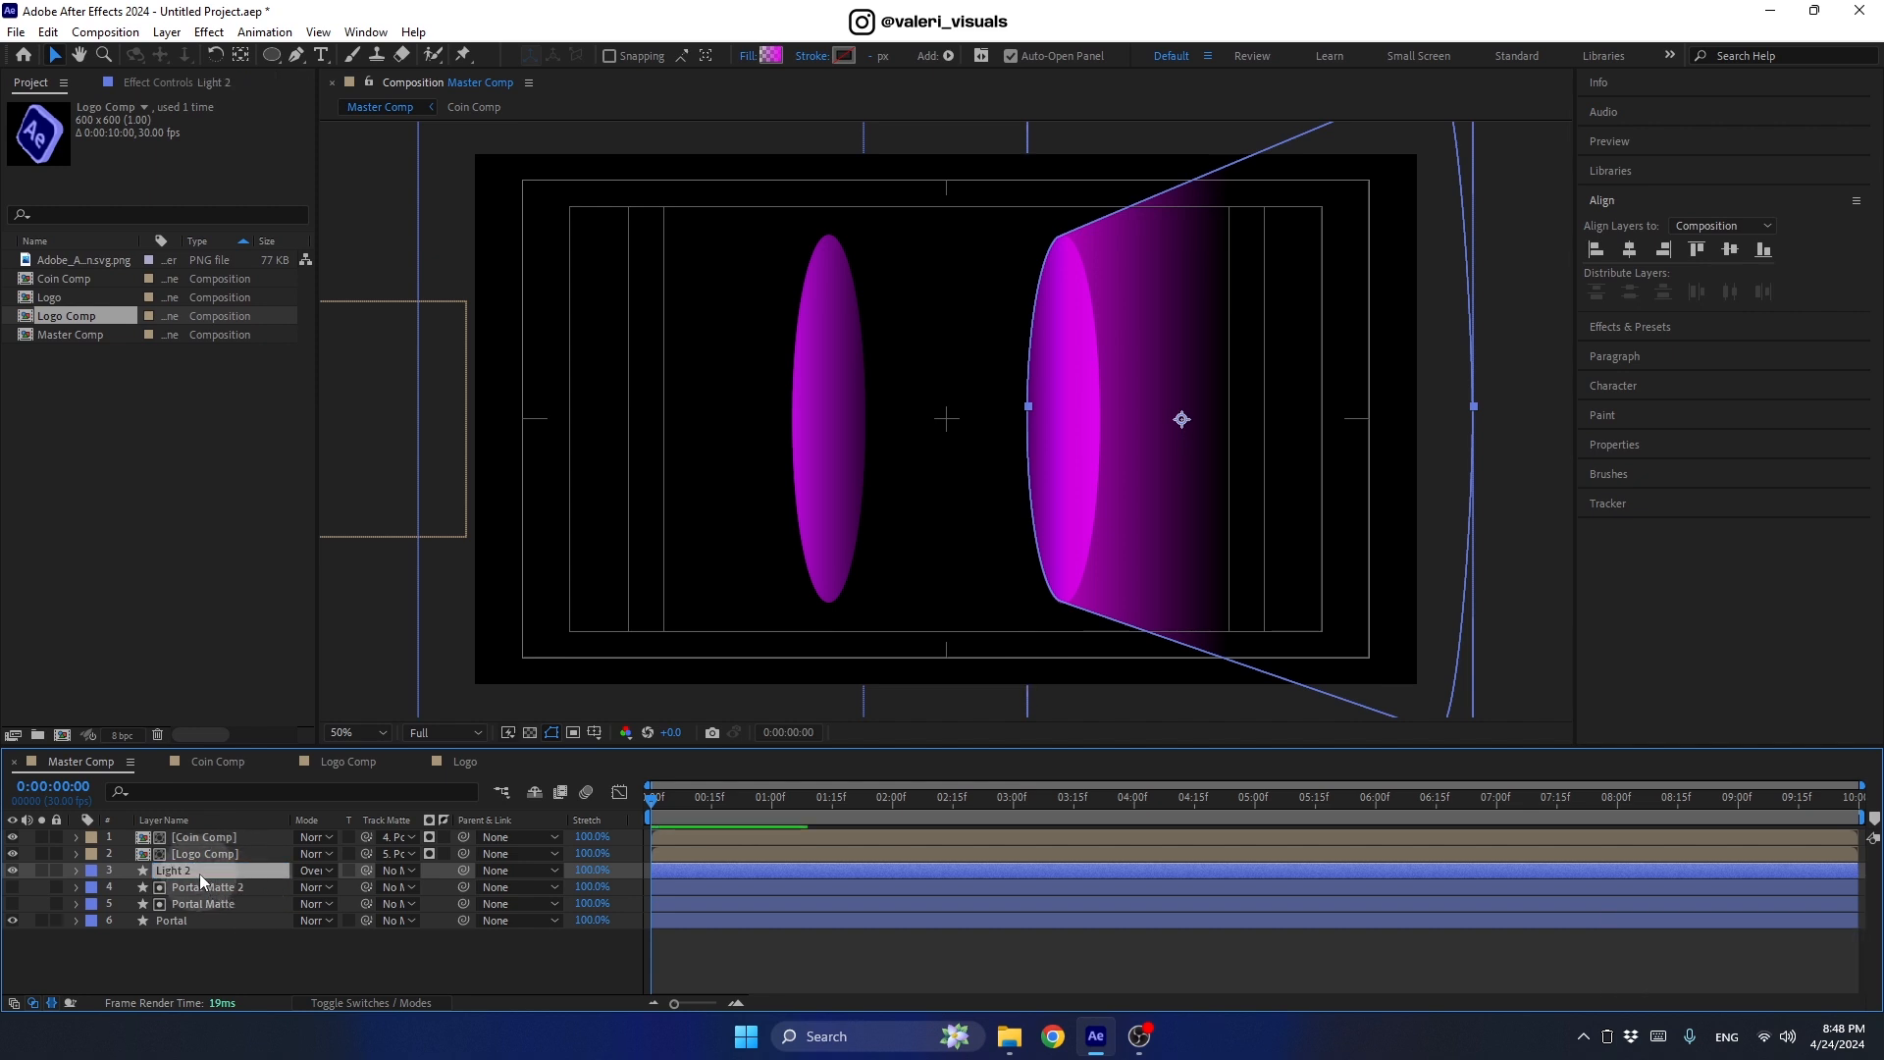
Step: Keyframe Light 2's Opacity at 0% on the first frame, and move the playhead to 0:00:00:15
{"action": "key", "text": "t"}
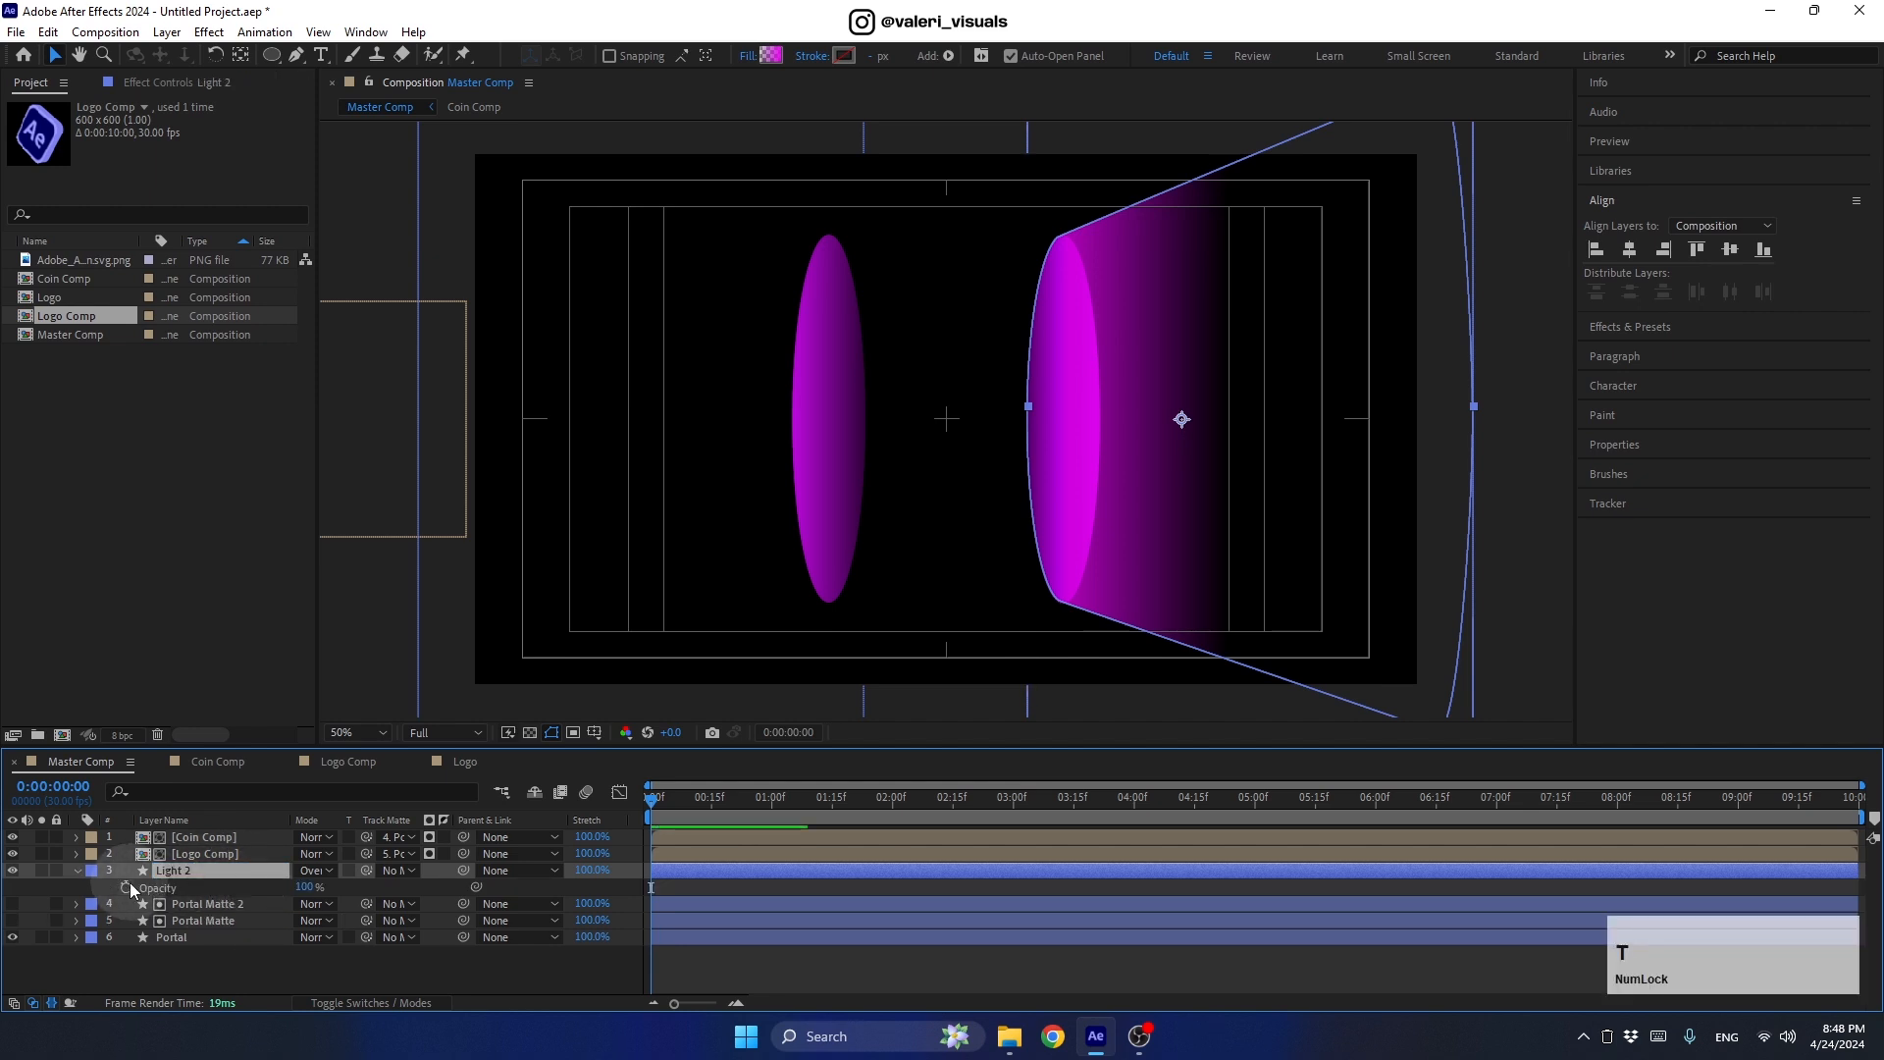
{"action": "left_click_drag", "start_coordinate": [300, 886], "coordinate": [128, 885]}
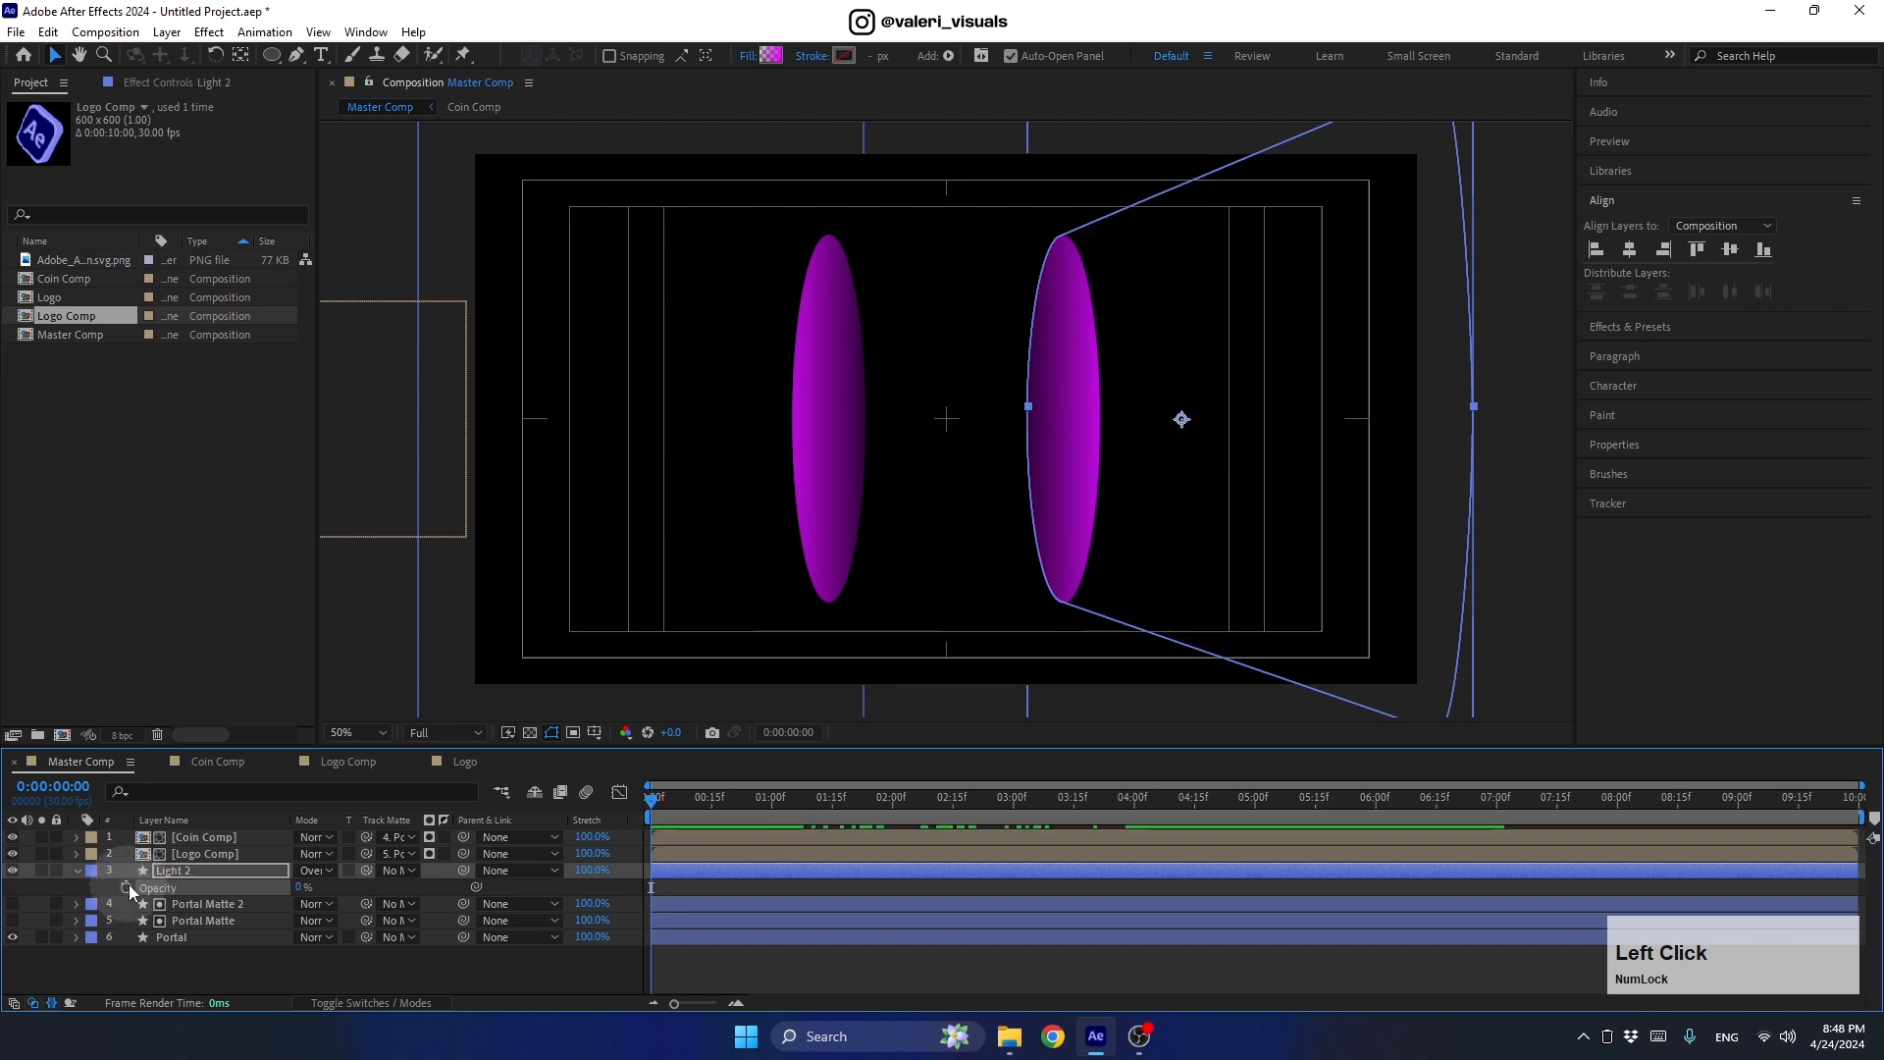
{"action": "left_click", "coordinate": [126, 886]}
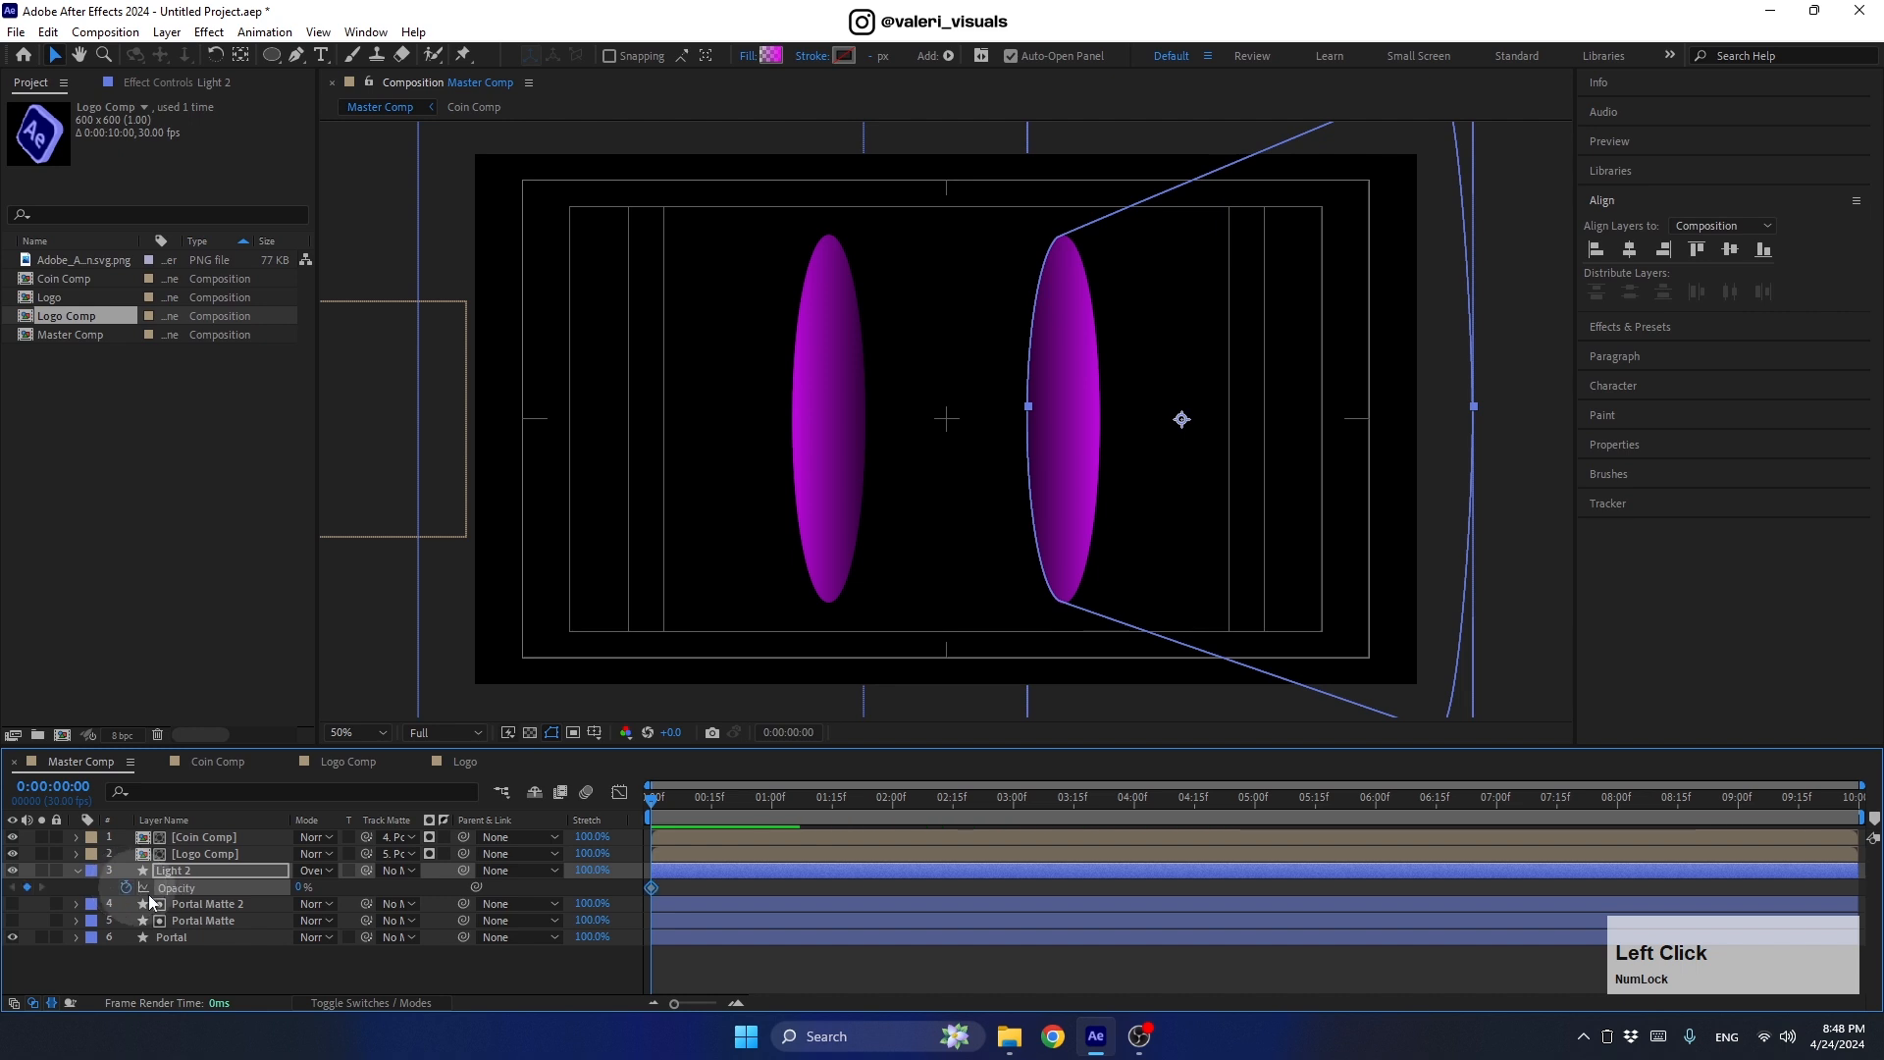
{"action": "left_click_drag", "start_coordinate": [679, 805], "coordinate": [716, 826]}
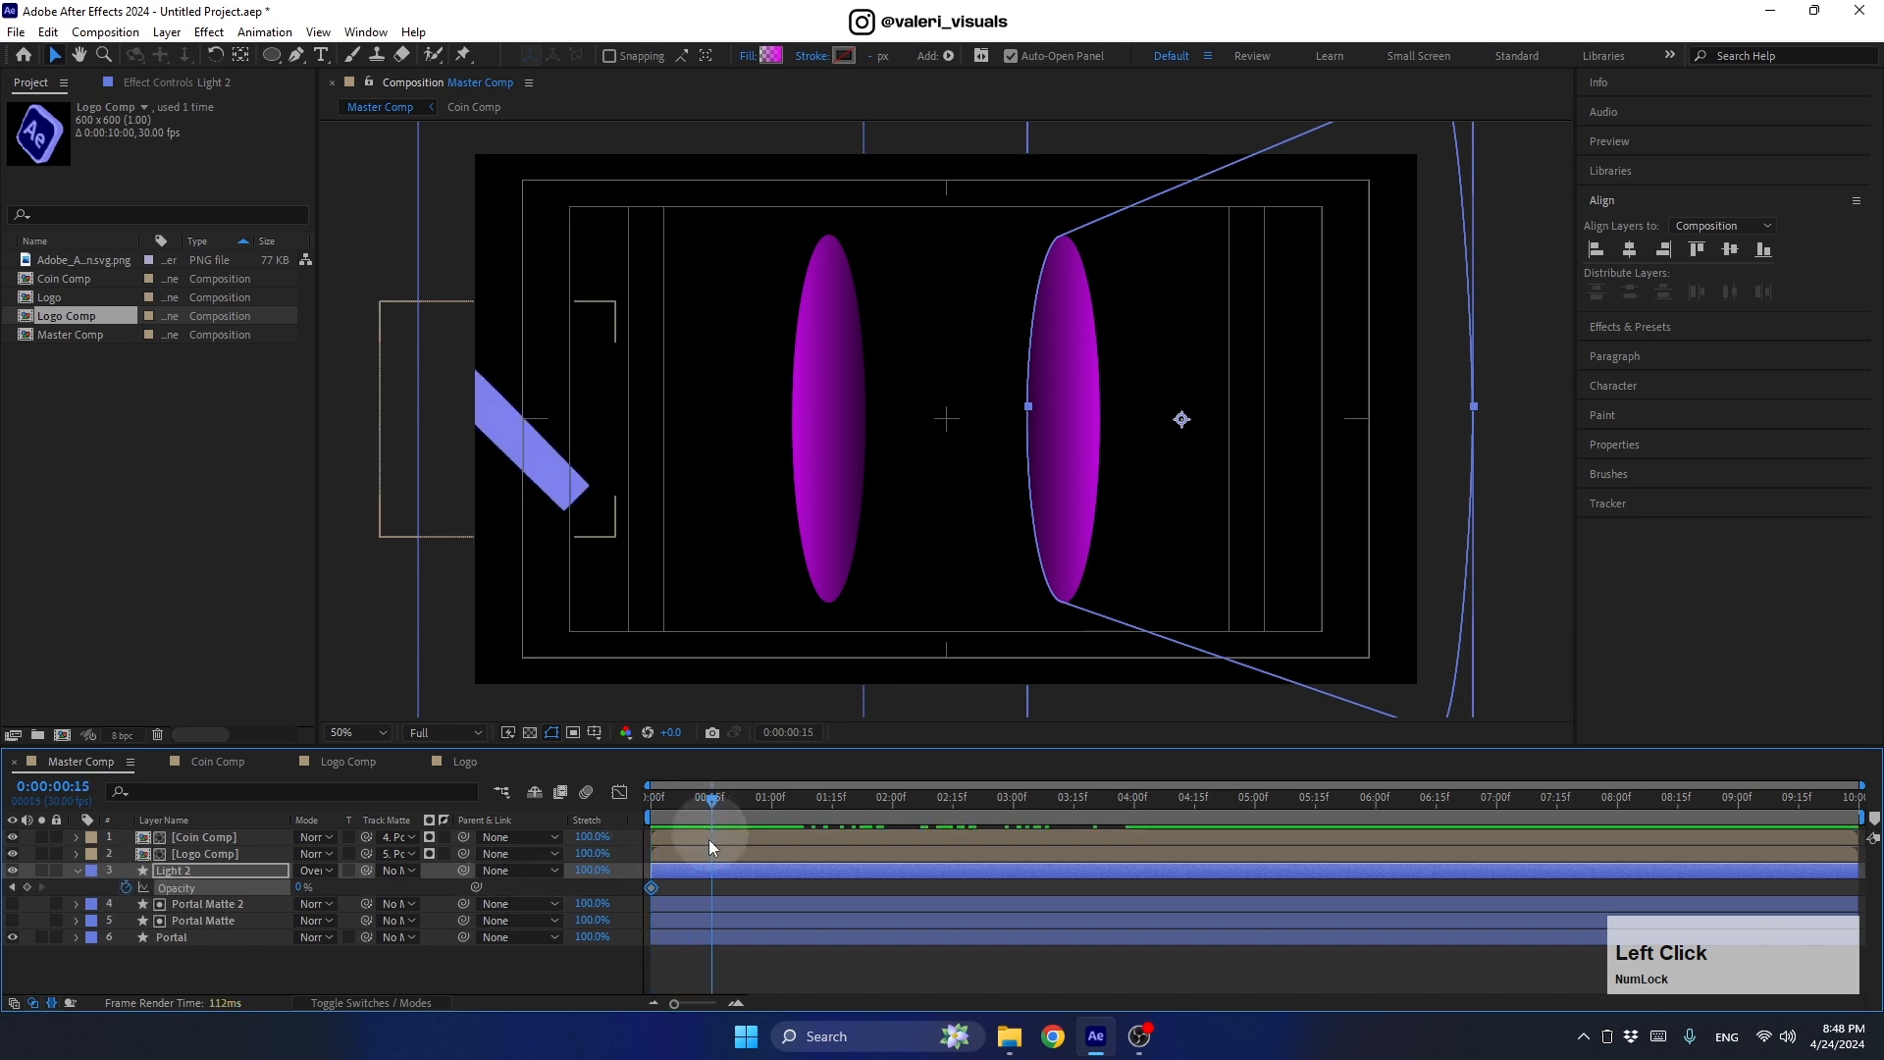
Step: Keyframe Light 2's Opacity at 100% at 0:00:00:15 and paste a copy of the 0% and 100% keyframe pair at 0:00:01:00
{"action": "left_click_drag", "start_coordinate": [298, 886], "coordinate": [515, 897]}
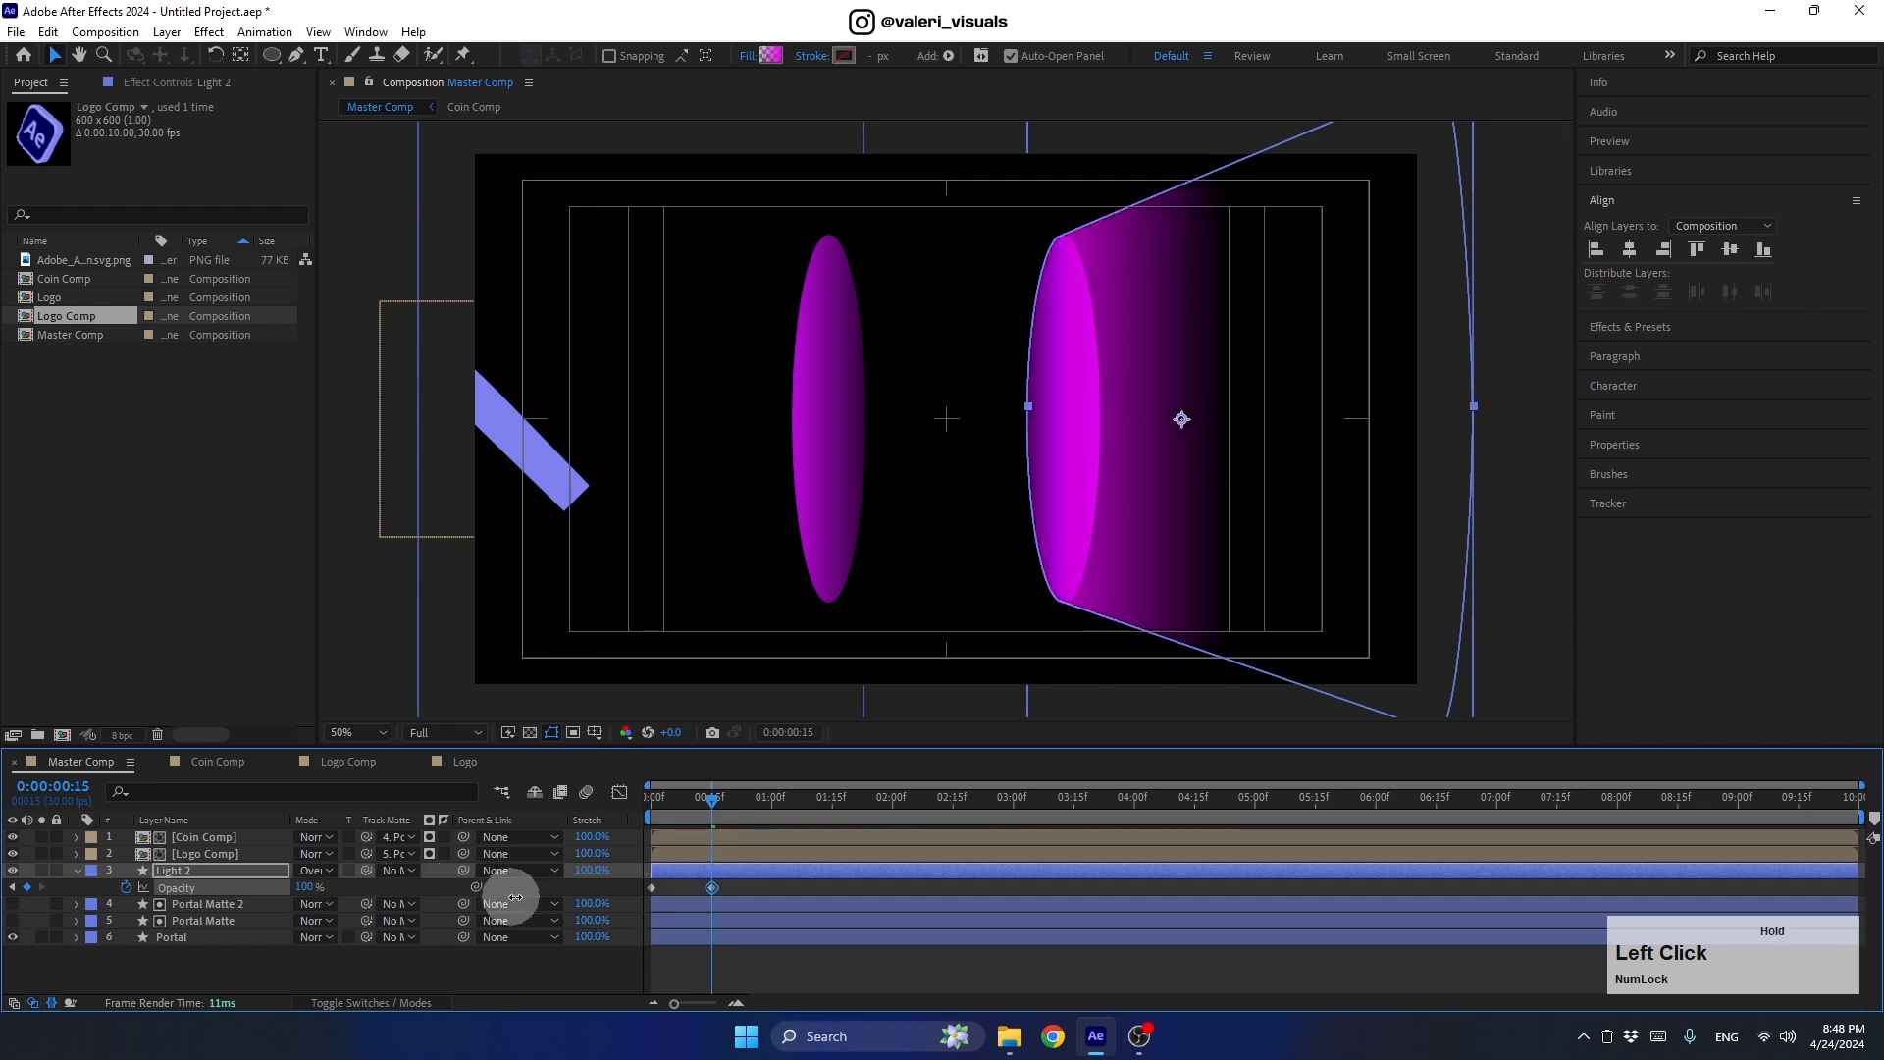
{"action": "left_click_drag", "start_coordinate": [748, 893], "coordinate": [604, 922]}
{"action": "key", "text": "ctrl+c"}
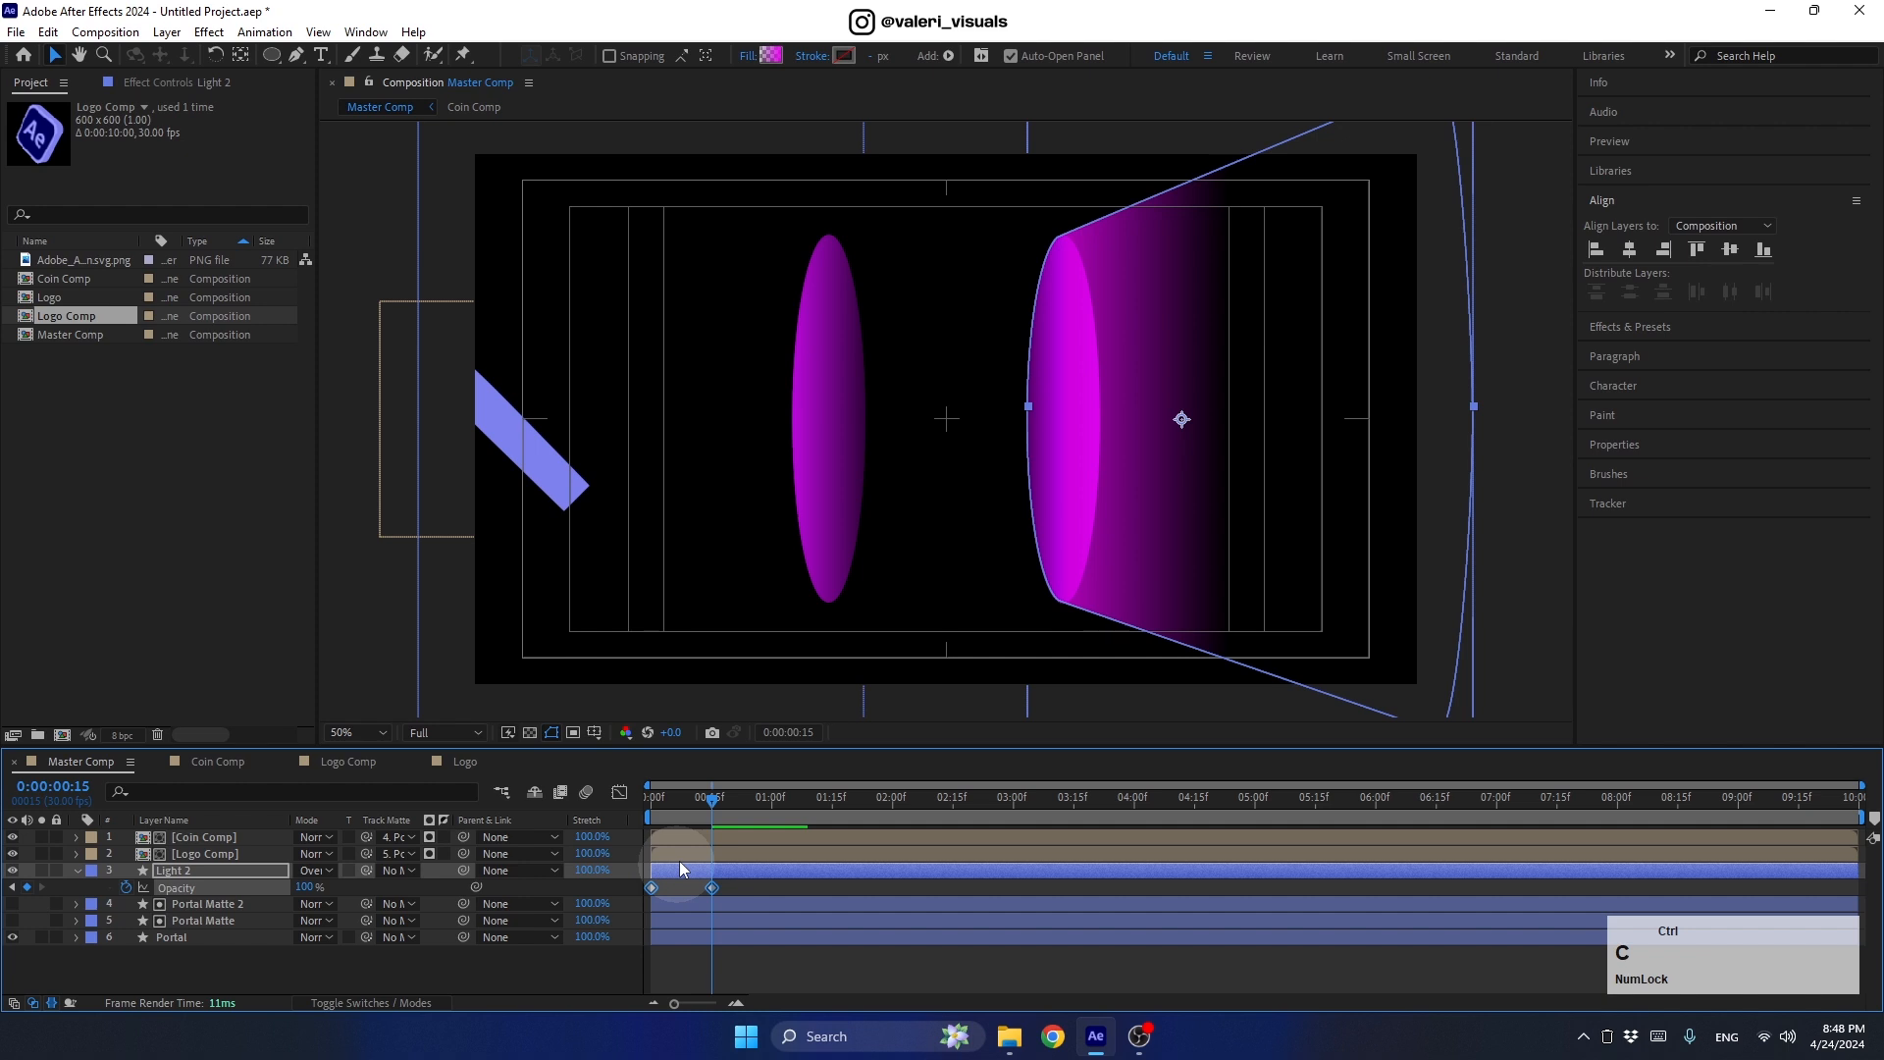
{"action": "left_click_drag", "start_coordinate": [709, 798], "coordinate": [771, 830]}
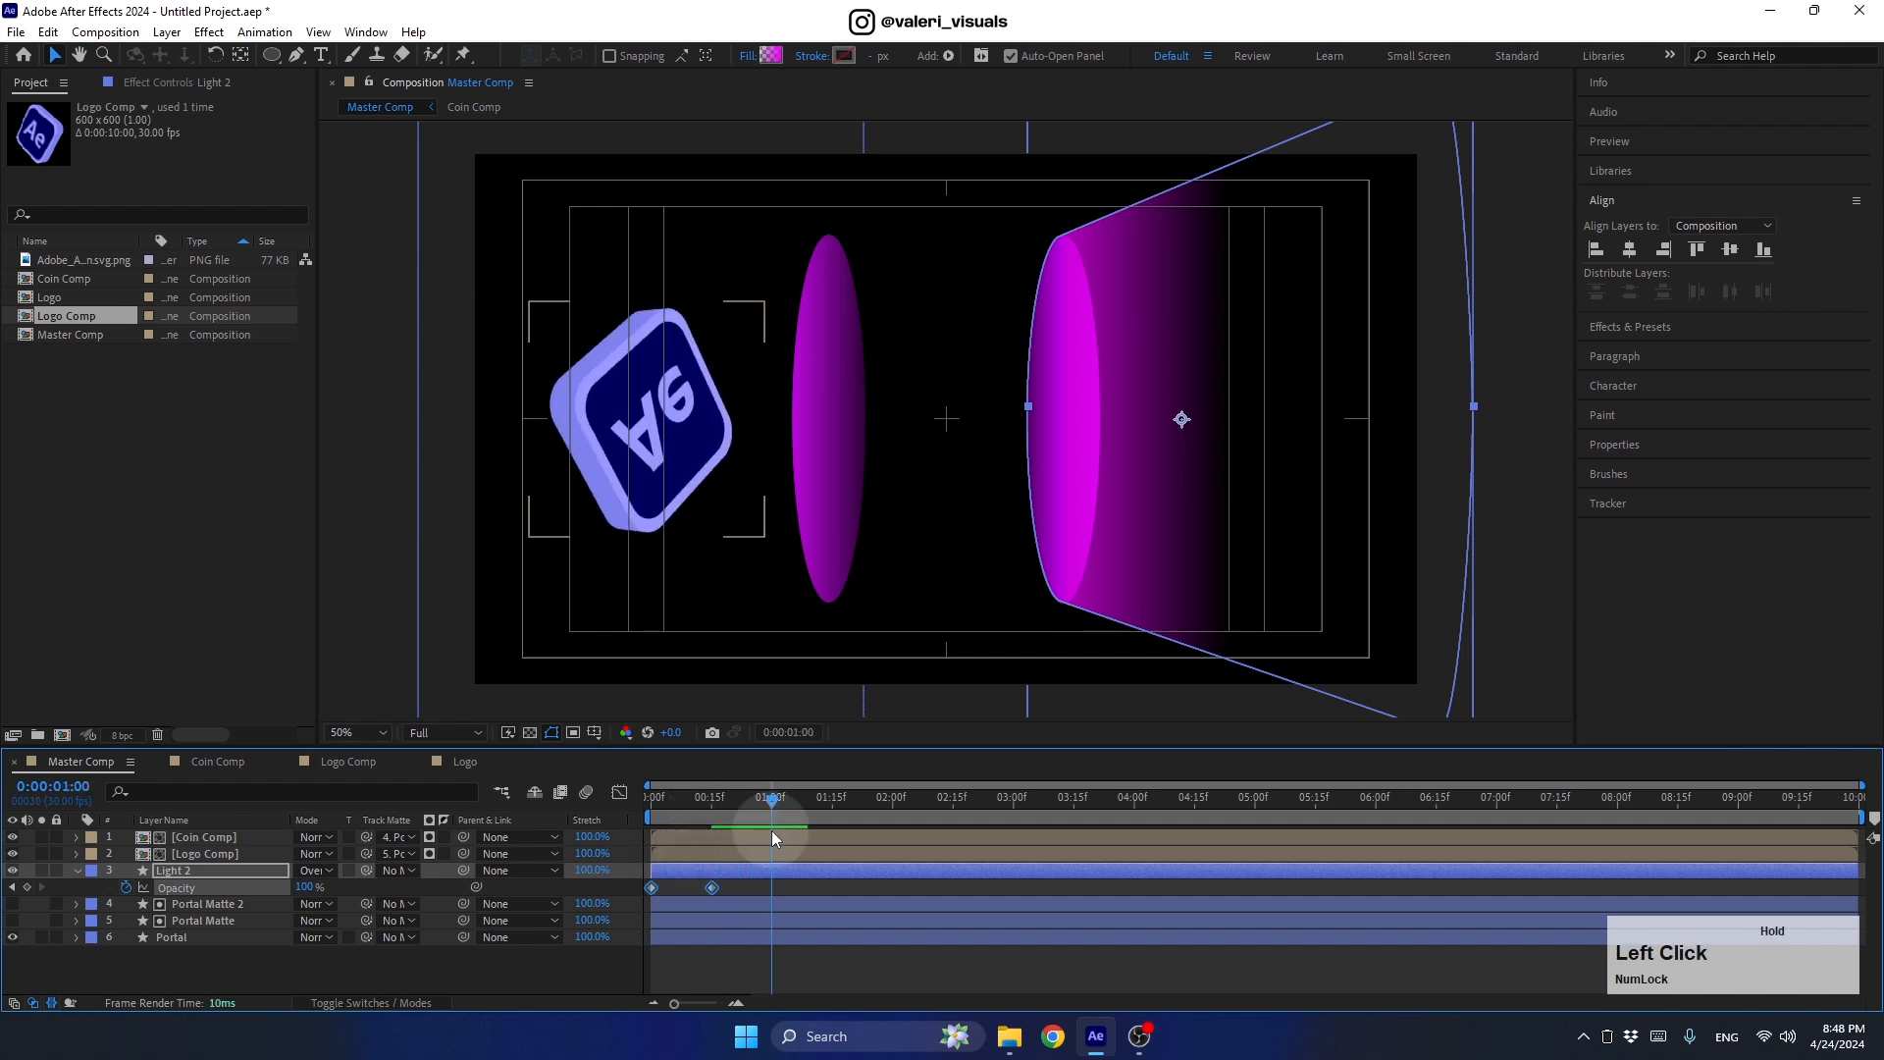
{"action": "key", "text": "ctrl+v"}
Step: Repeat Light 2's alternating Opacity keyframes every 15 frames through 0:00:04:00, deleting the extra one at 0:00:04:15
{"action": "left_click_drag", "start_coordinate": [772, 822], "coordinate": [695, 904]}
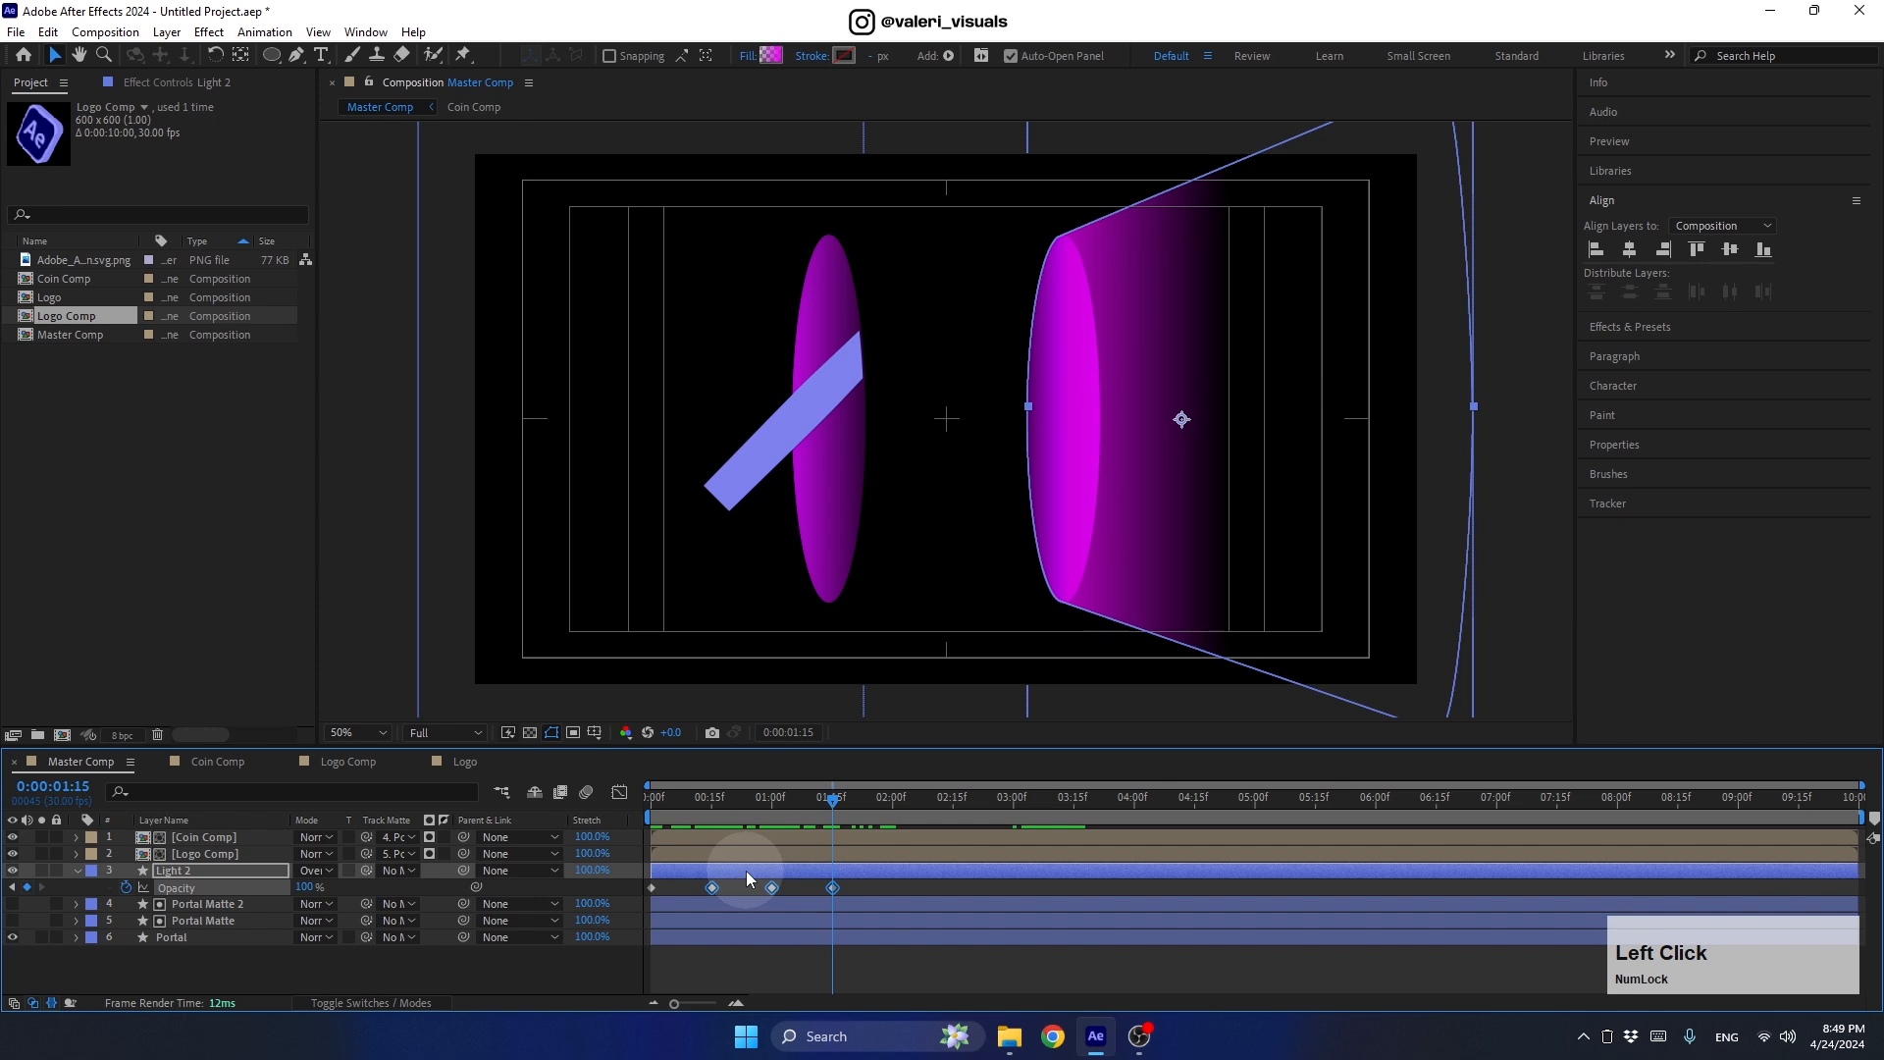
{"action": "left_click_drag", "start_coordinate": [833, 800], "coordinate": [1076, 844]}
{"action": "key", "text": "ctrl+v"}
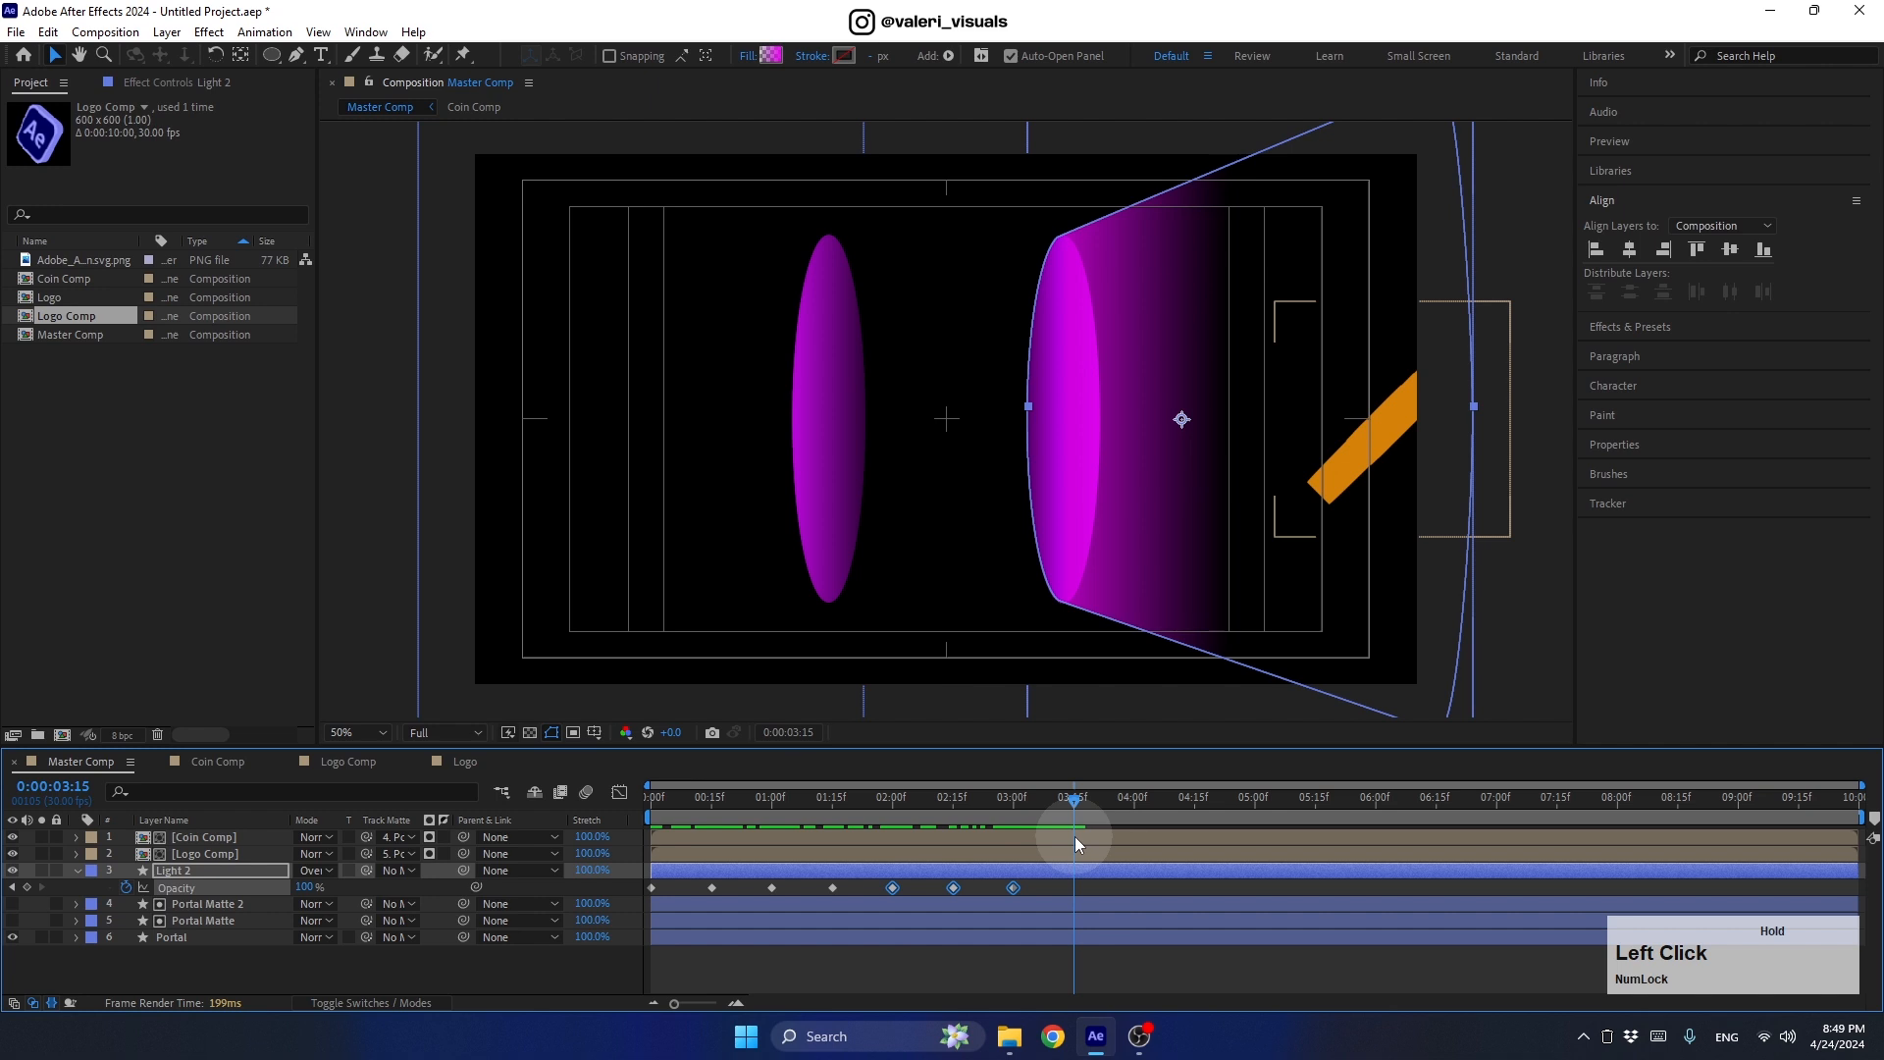
{"action": "key", "text": "v"}
{"action": "left_click_drag", "start_coordinate": [1076, 800], "coordinate": [1137, 826]}
{"action": "left_click", "coordinate": [1195, 888]}
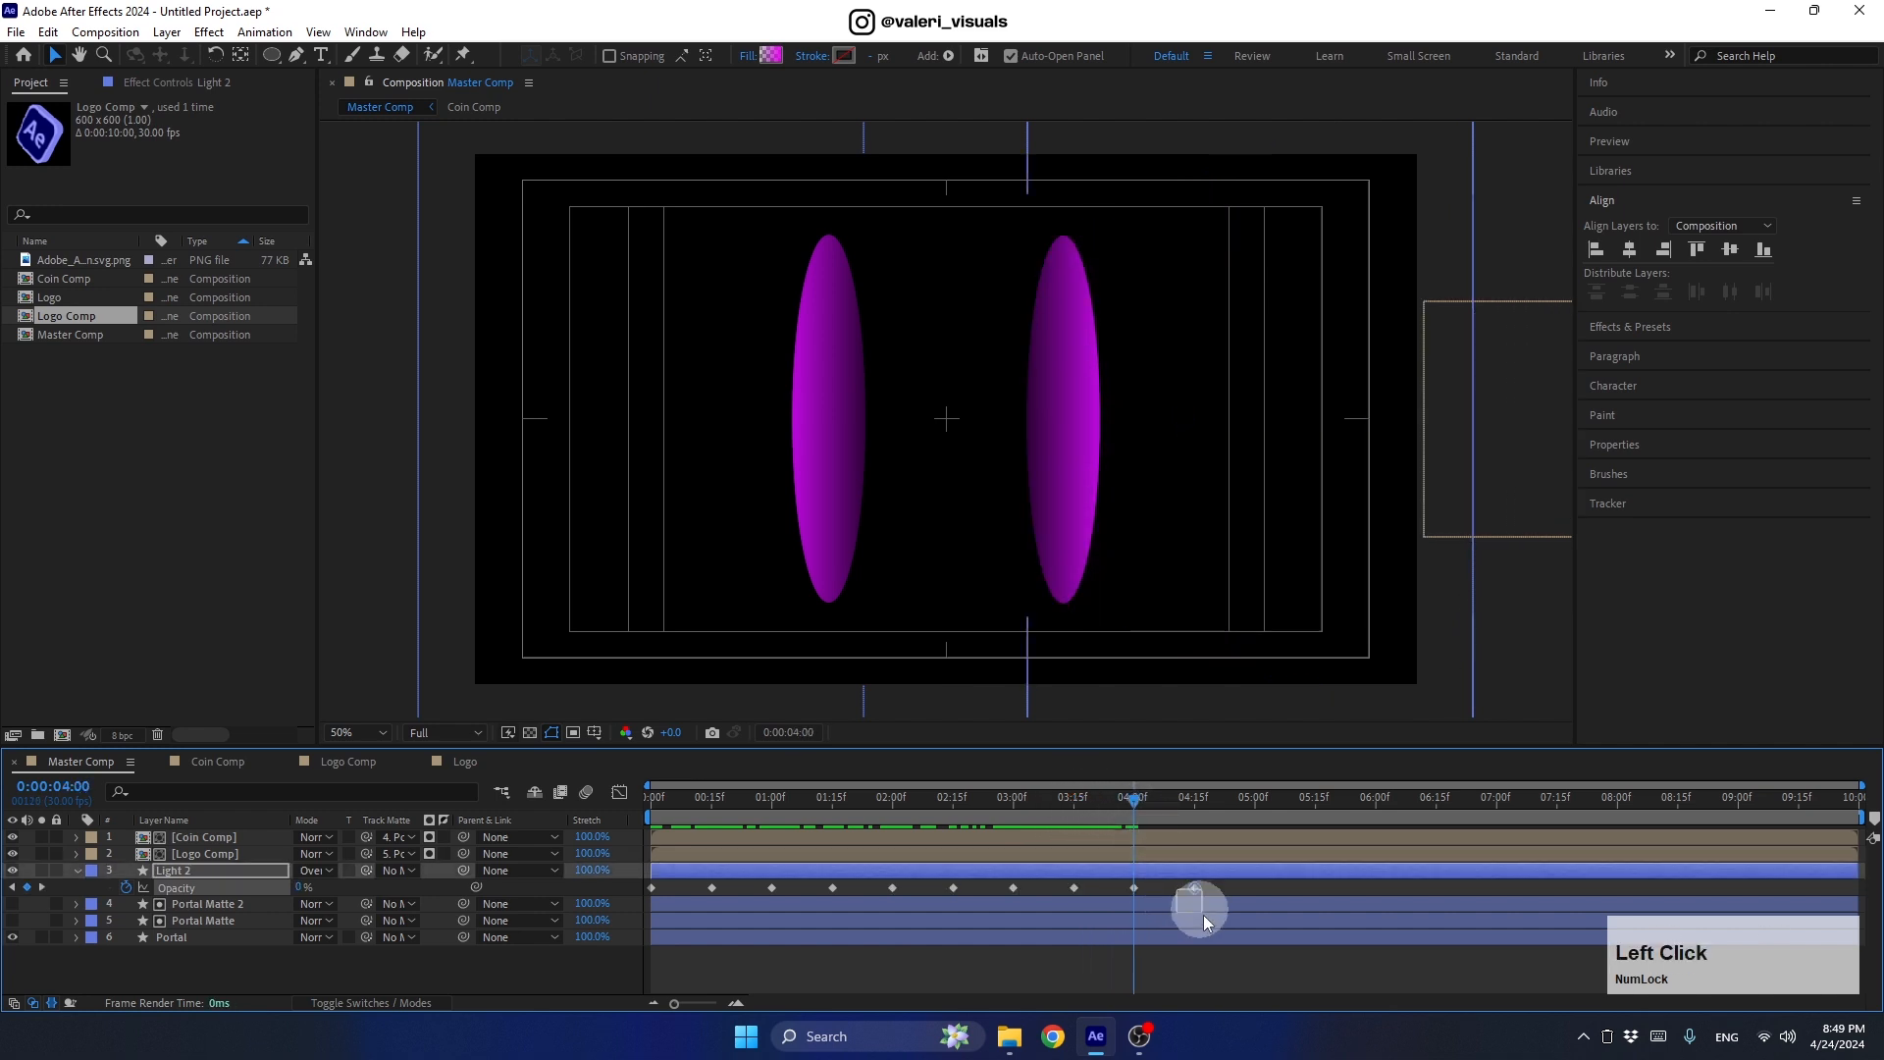
{"action": "key", "text": "Delete"}
Step: Apply Easy Ease to all of Light 2's Opacity keyframes from the first frame through 0:00:04:00
{"action": "left_click_drag", "start_coordinate": [1133, 800], "coordinate": [1079, 816]}
{"action": "left_click_drag", "start_coordinate": [1137, 878], "coordinate": [636, 905]}
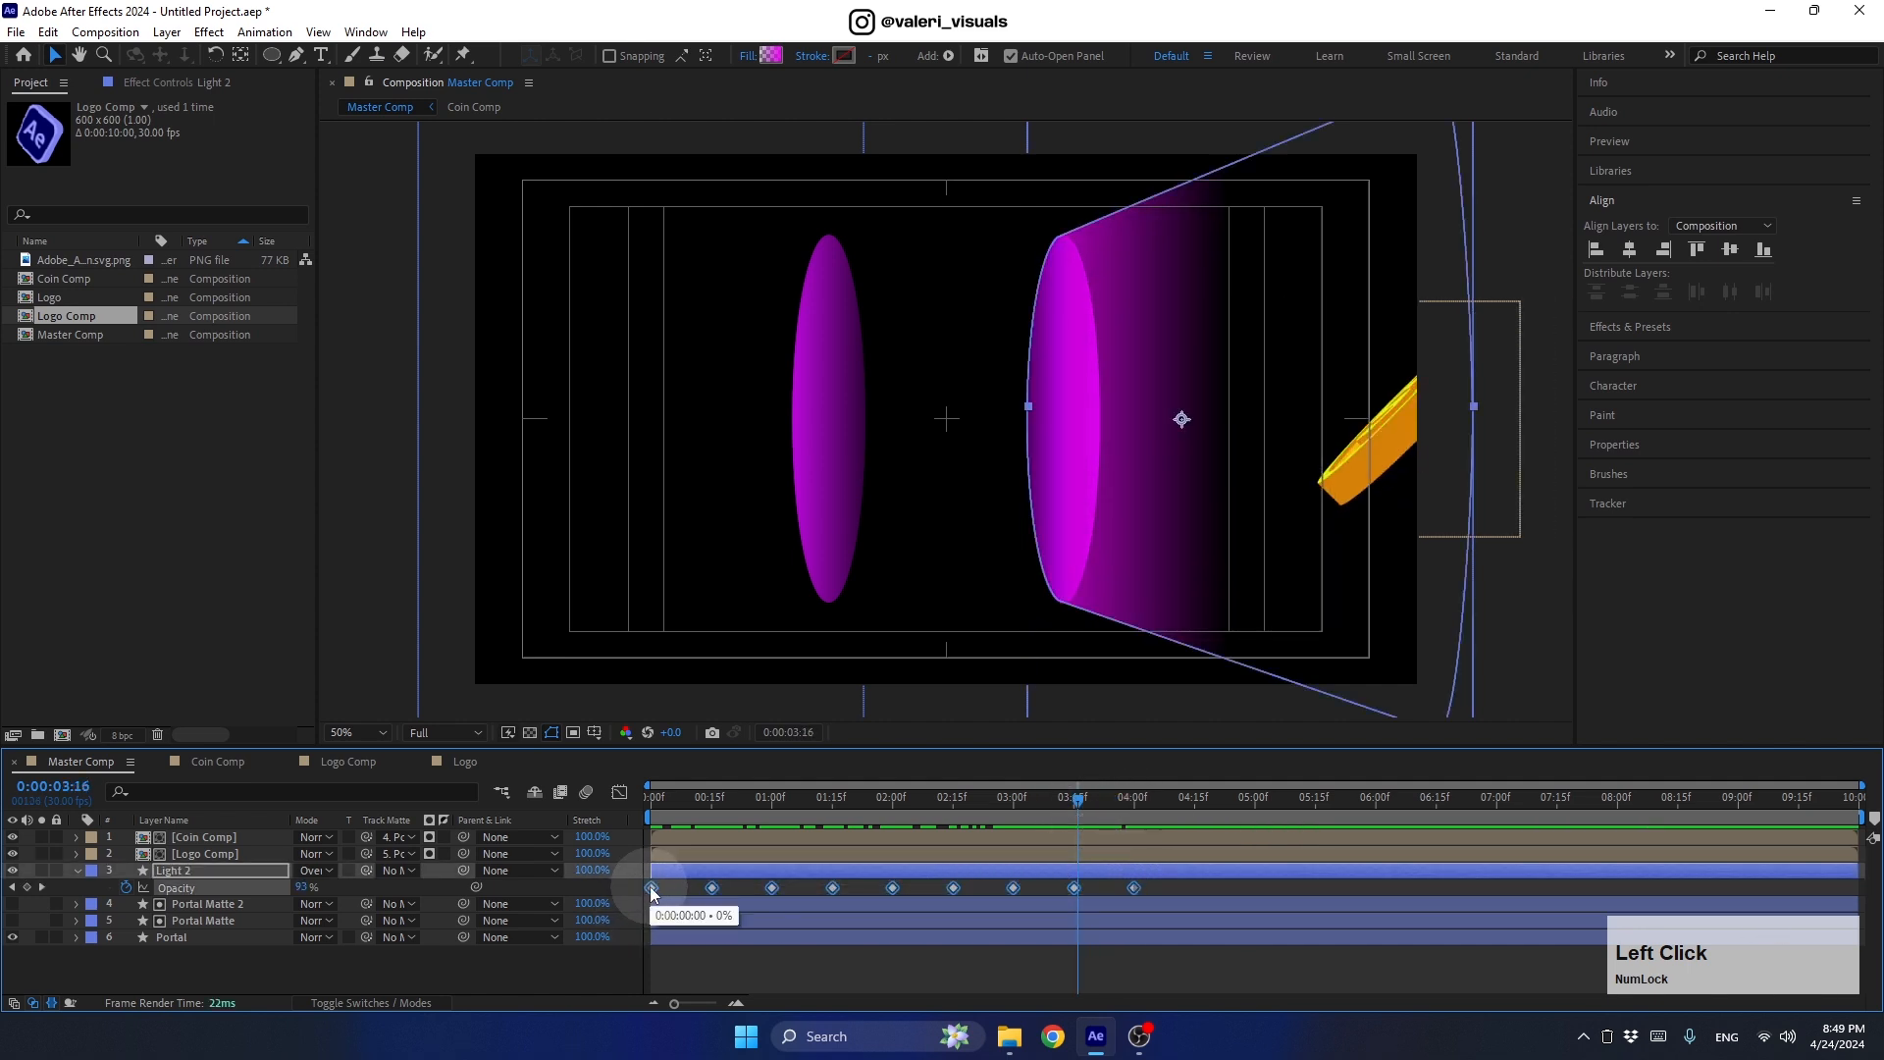
{"action": "right_click", "coordinate": [651, 888]}
{"action": "mouse_move", "coordinate": [765, 873]}
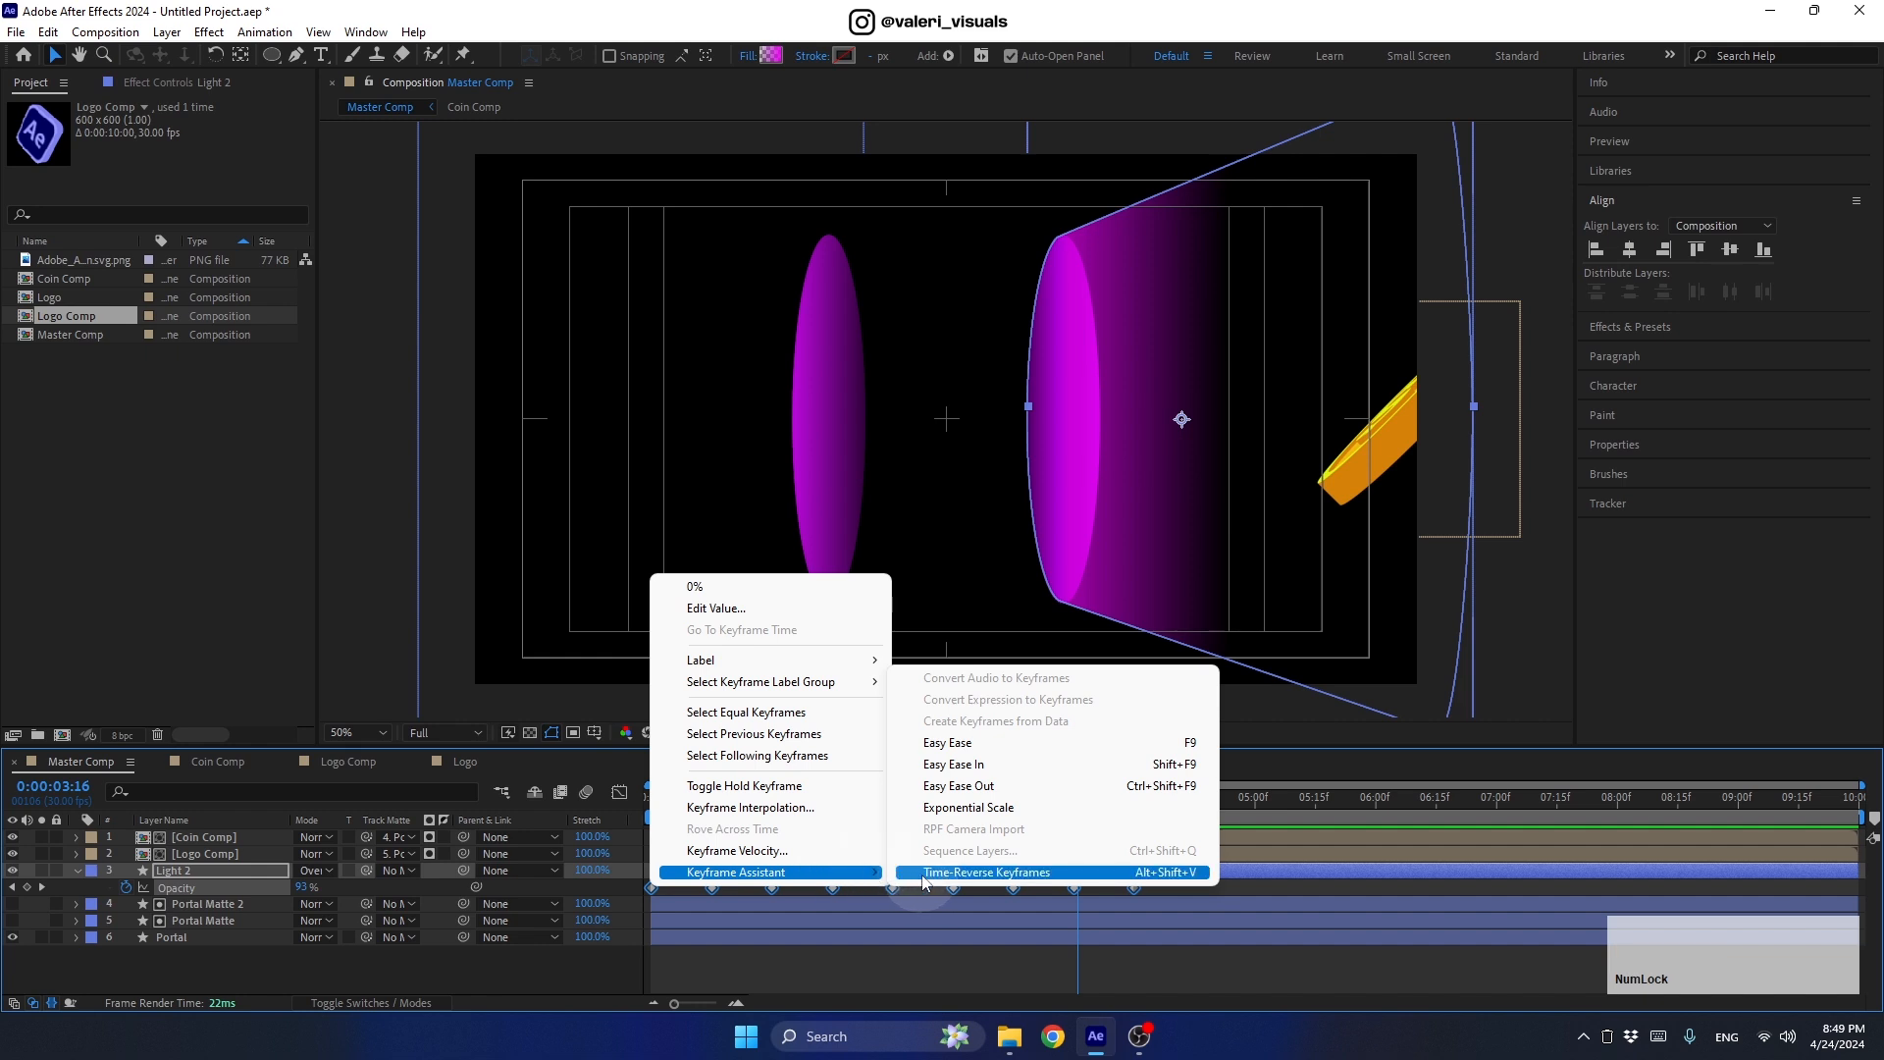
{"action": "left_click", "coordinate": [939, 743]}
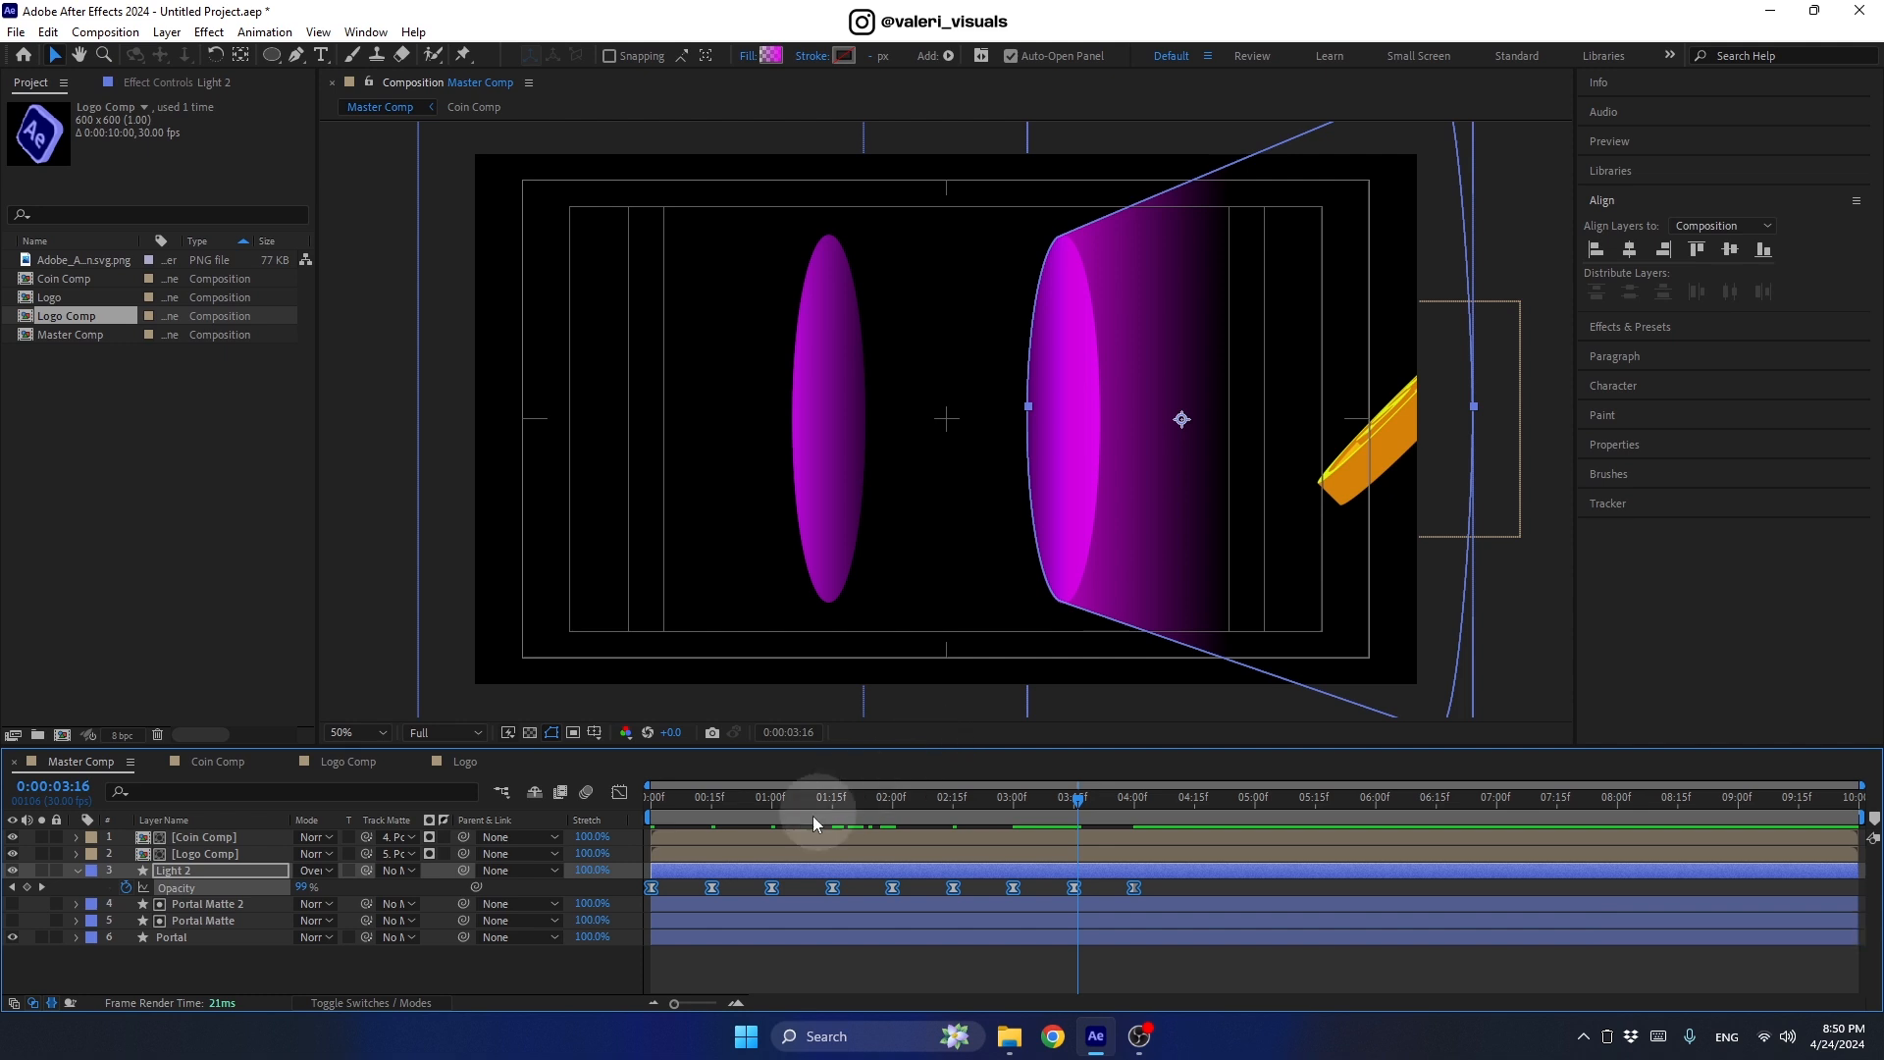
Step: Collapse Light 2's properties, duplicate the layer and rename the copy Light
{"action": "left_click", "coordinate": [75, 870]}
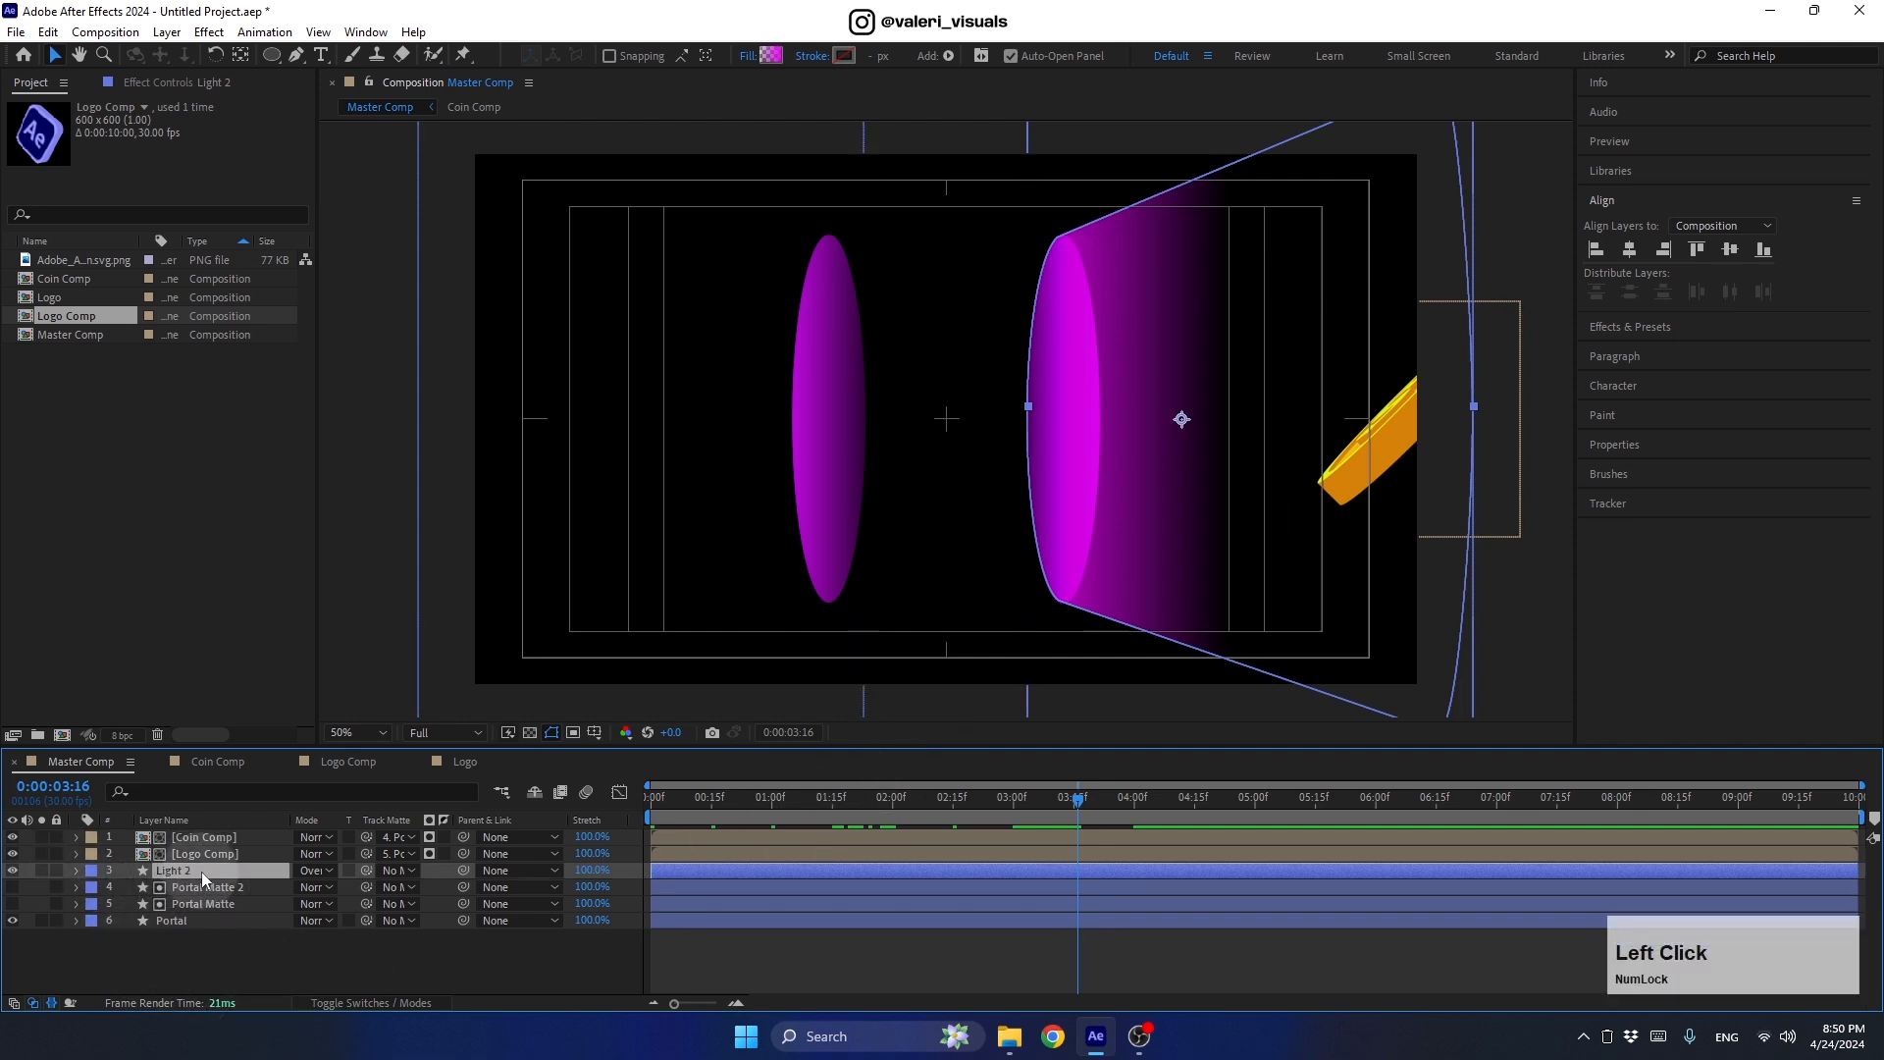
{"action": "key", "text": "ctrl+d"}
{"action": "key", "text": "Return"}
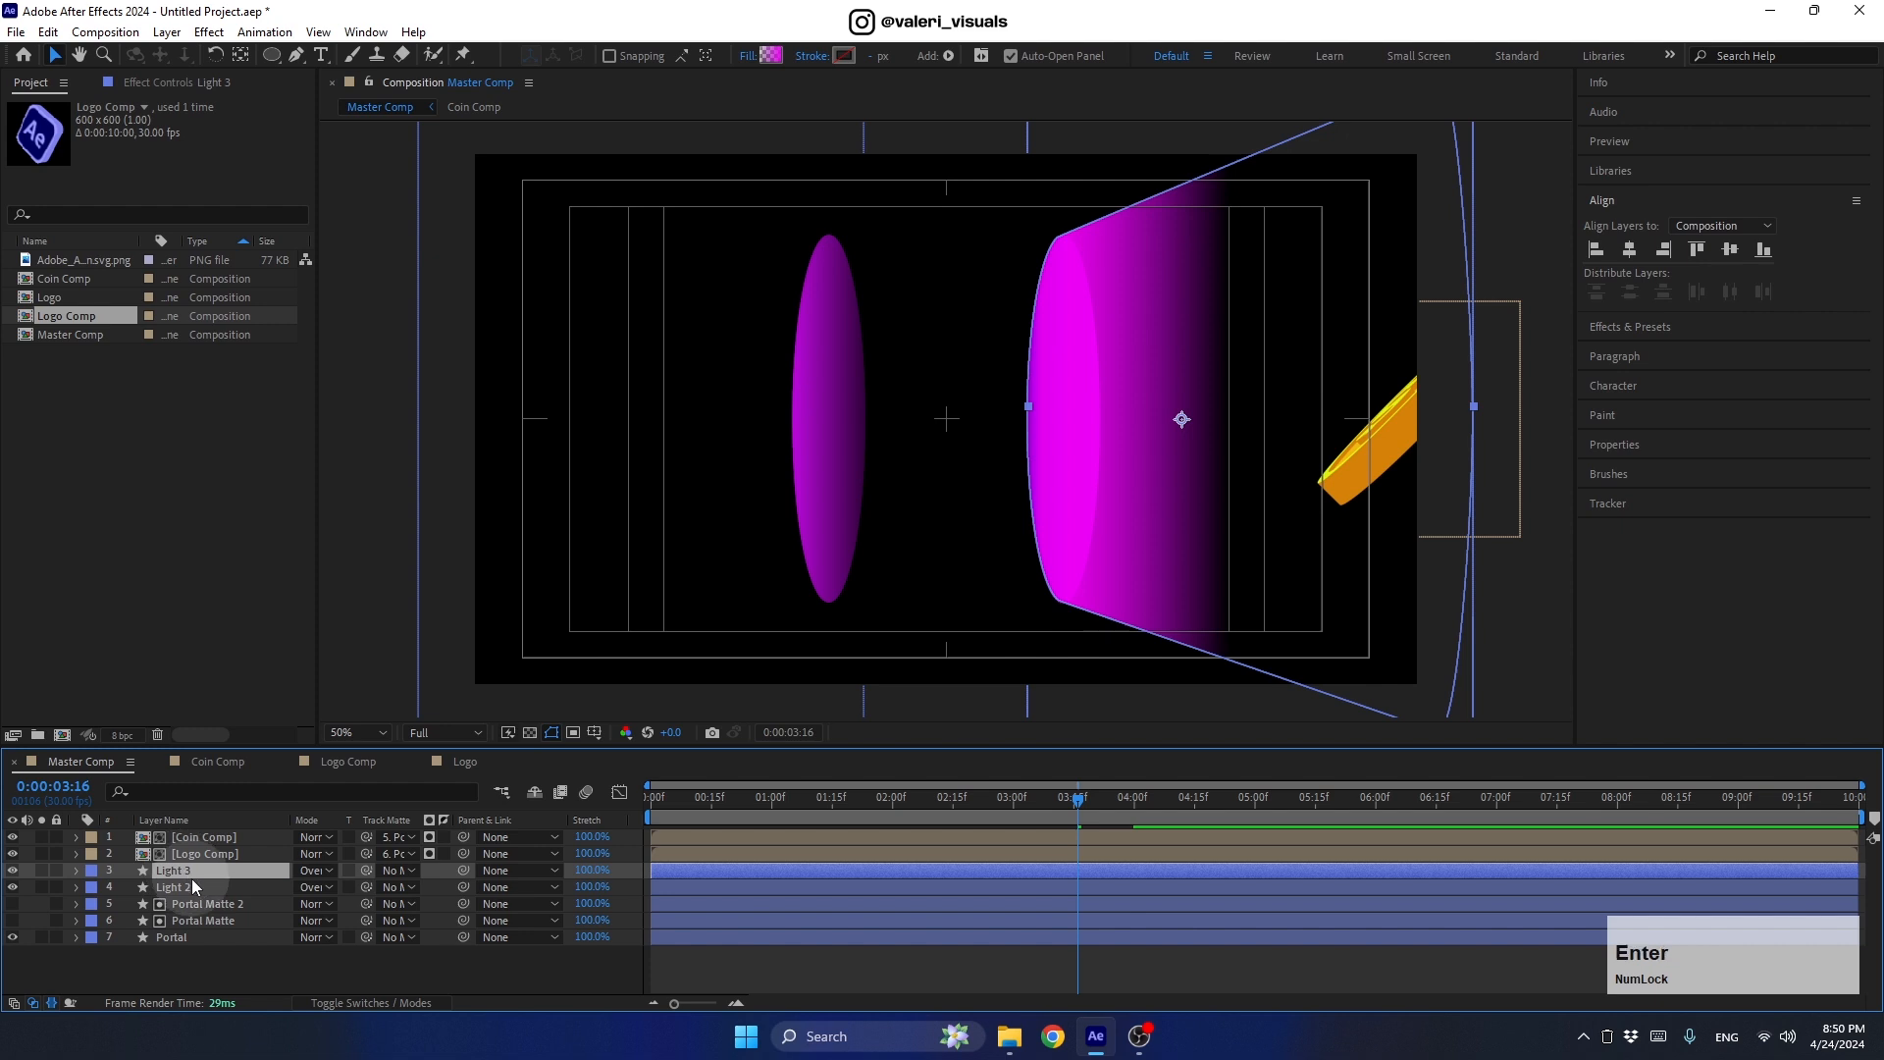
{"action": "type", "text": "Light"}
{"action": "key", "text": "Return"}
Step: Flip the Light layer horizontally and align it with the left portal ellipse so it glows outward
{"action": "right_click", "coordinate": [179, 869]}
{"action": "mouse_move", "coordinate": [294, 367]}
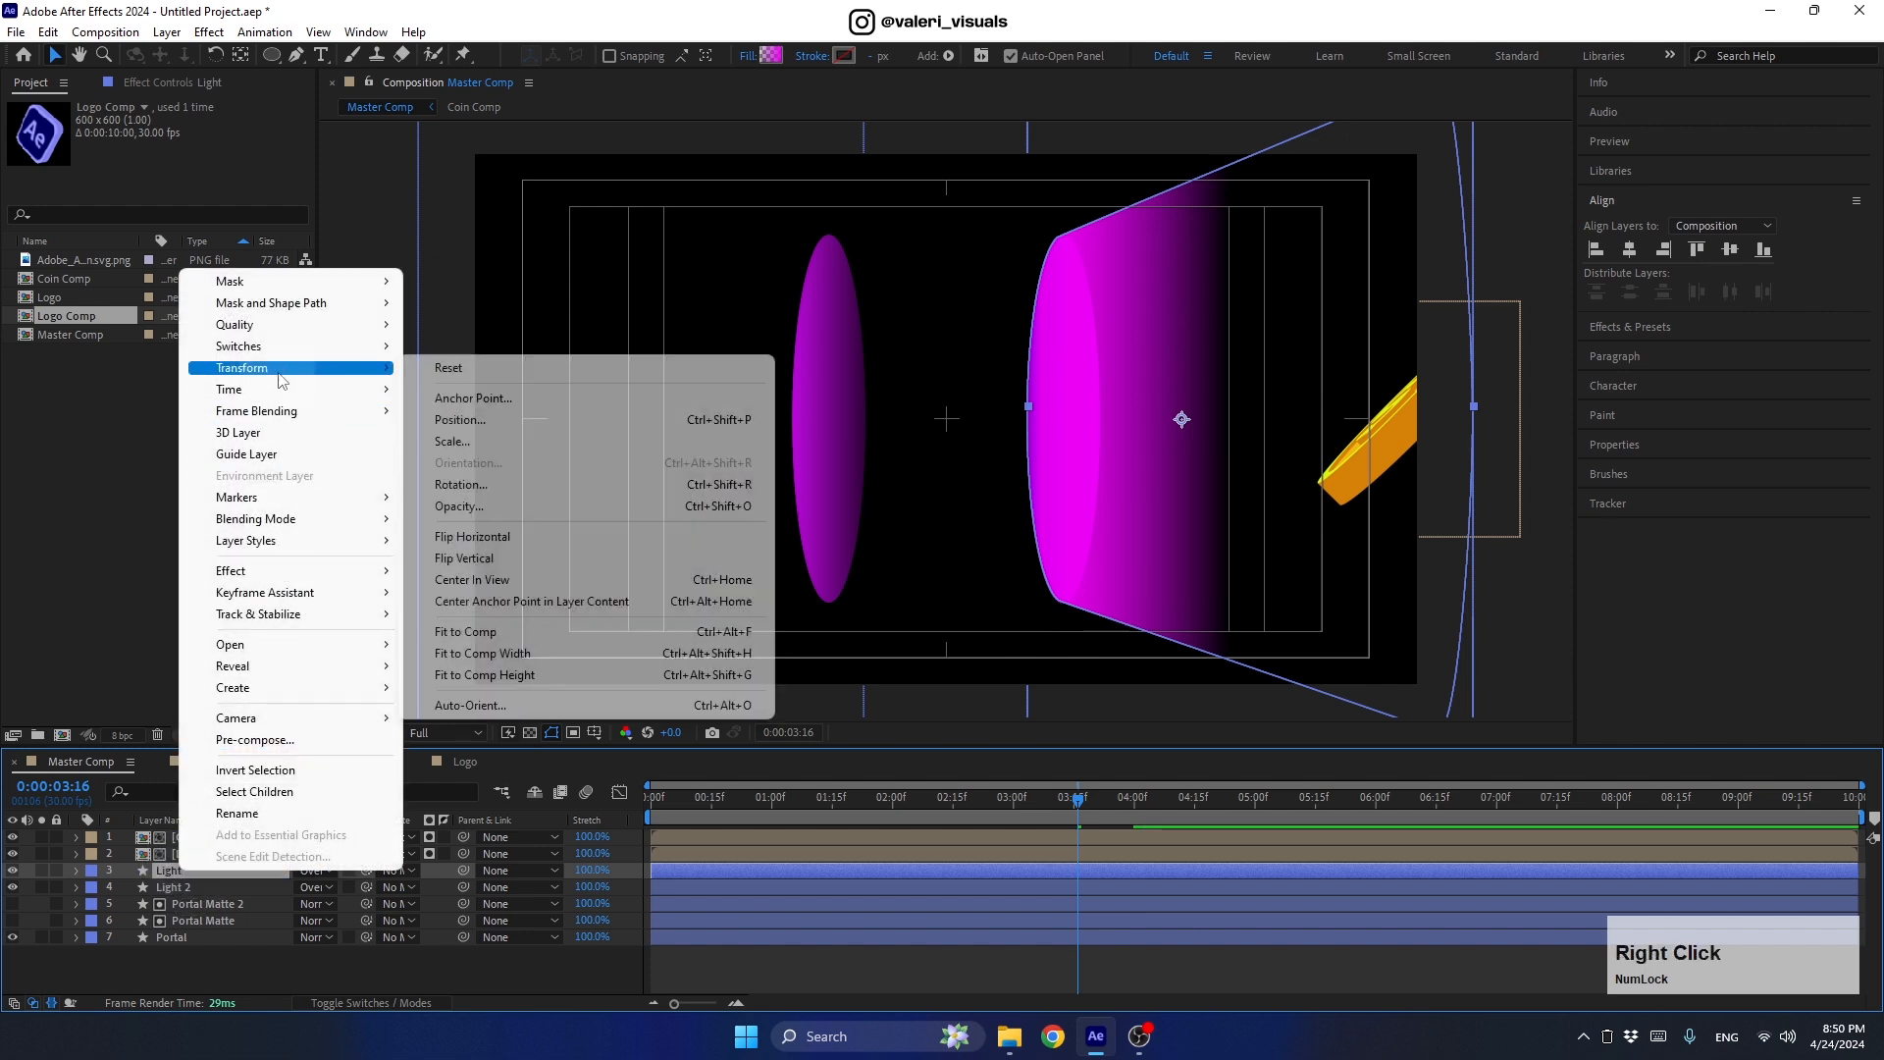
{"action": "left_click", "coordinate": [435, 535]}
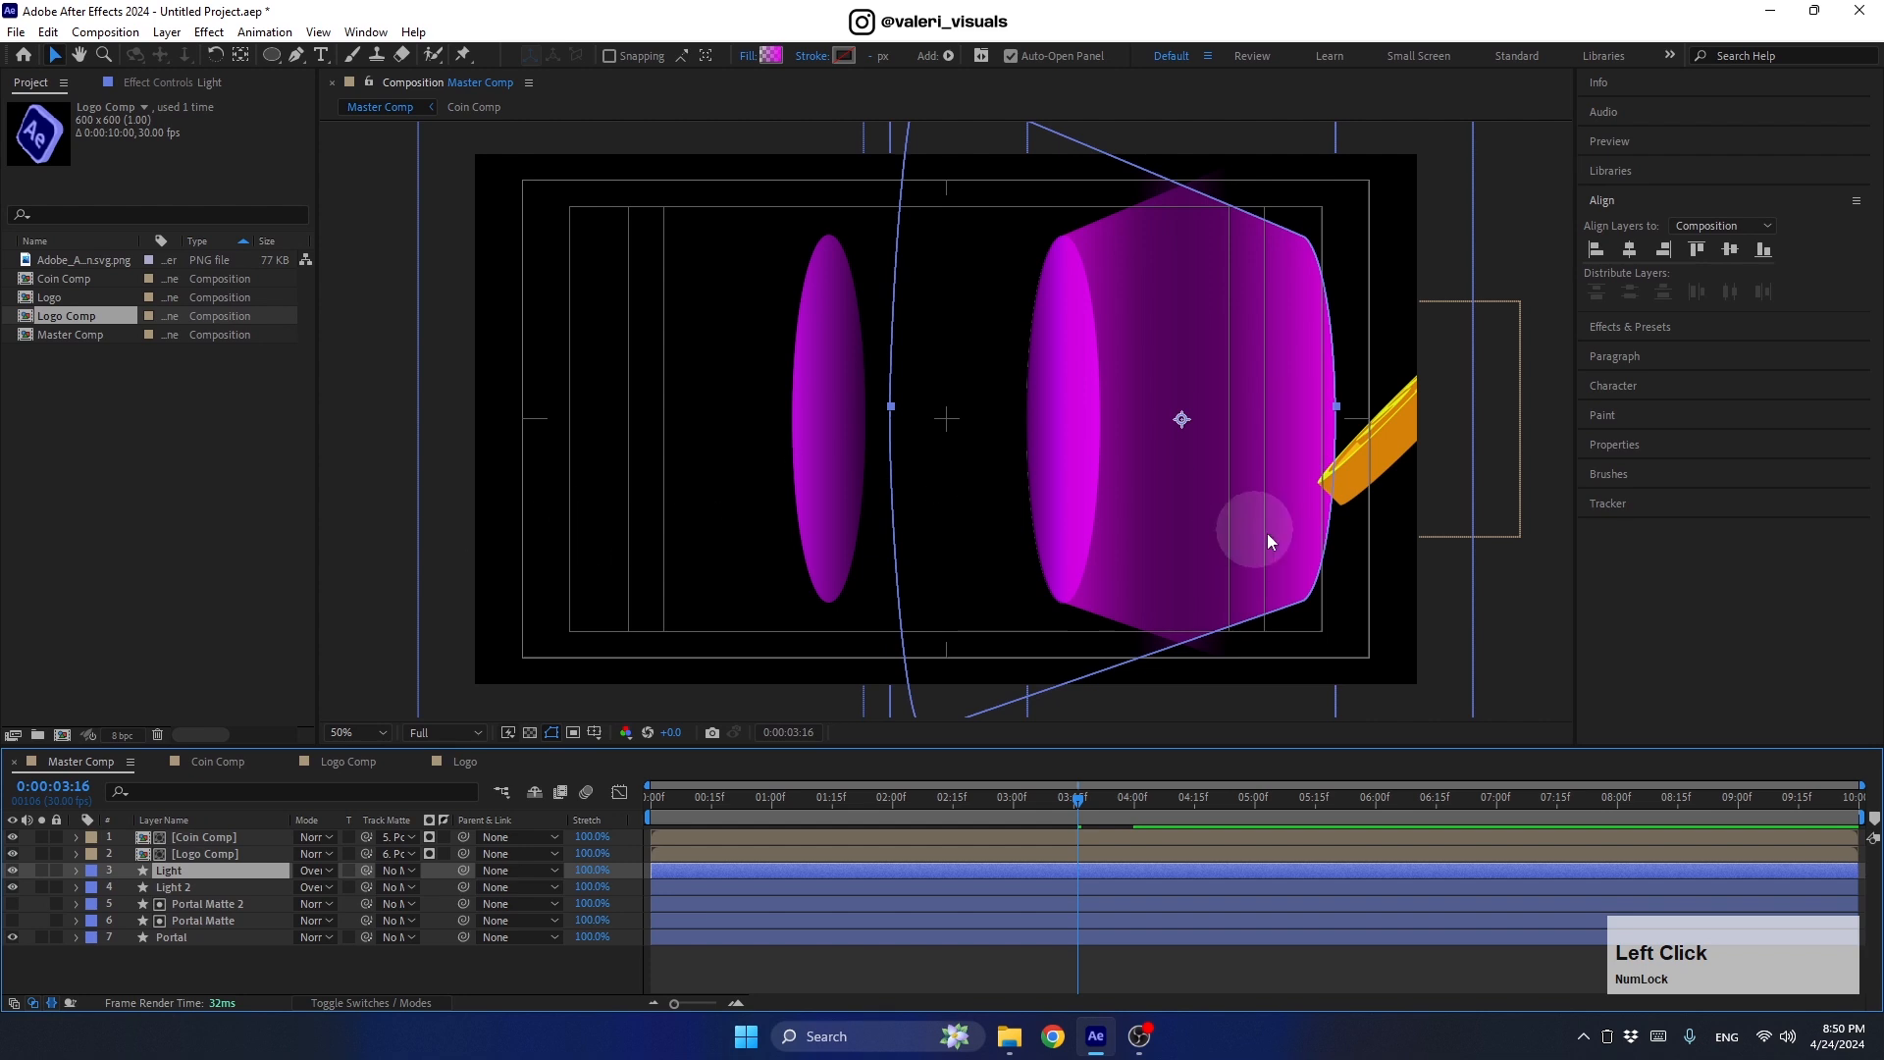
{"action": "left_click_drag", "start_coordinate": [1276, 532], "coordinate": [974, 527]}
{"action": "left_click_drag", "start_coordinate": [825, 522], "coordinate": [802, 520]}
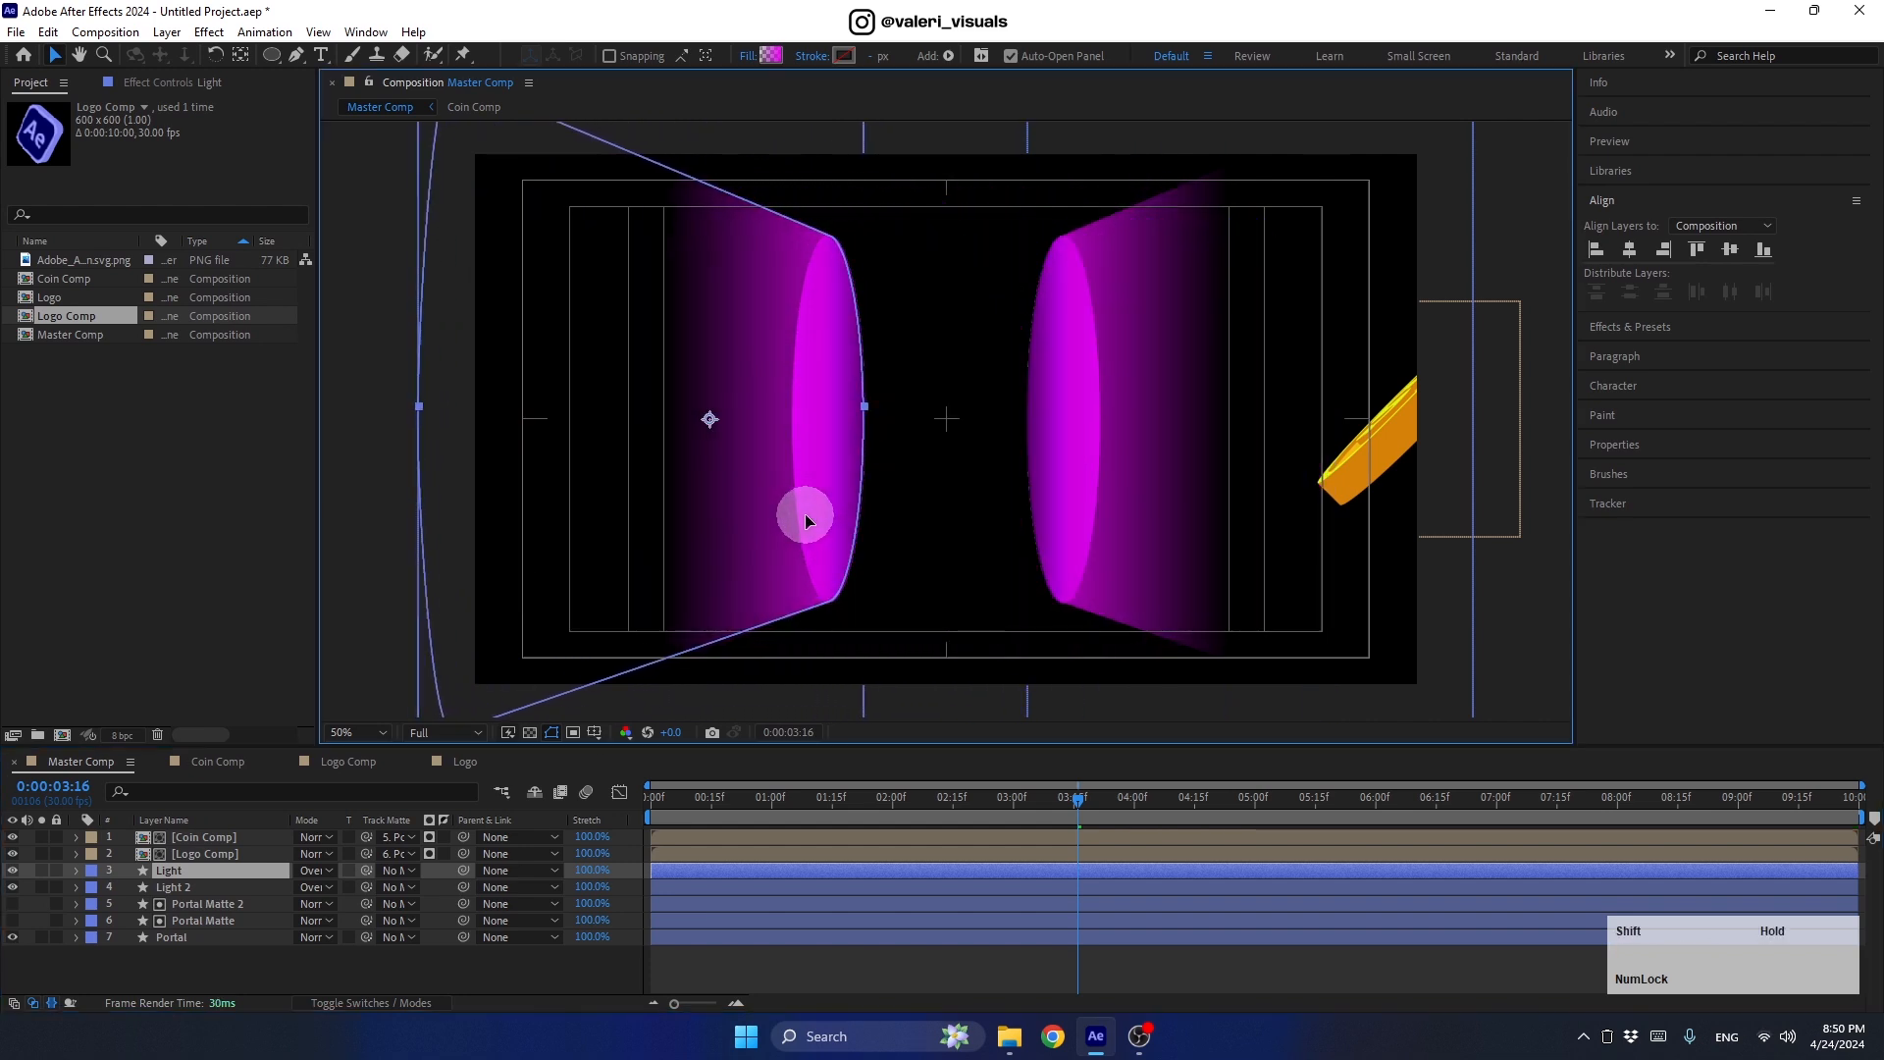
{"action": "key", "text": "Return"}
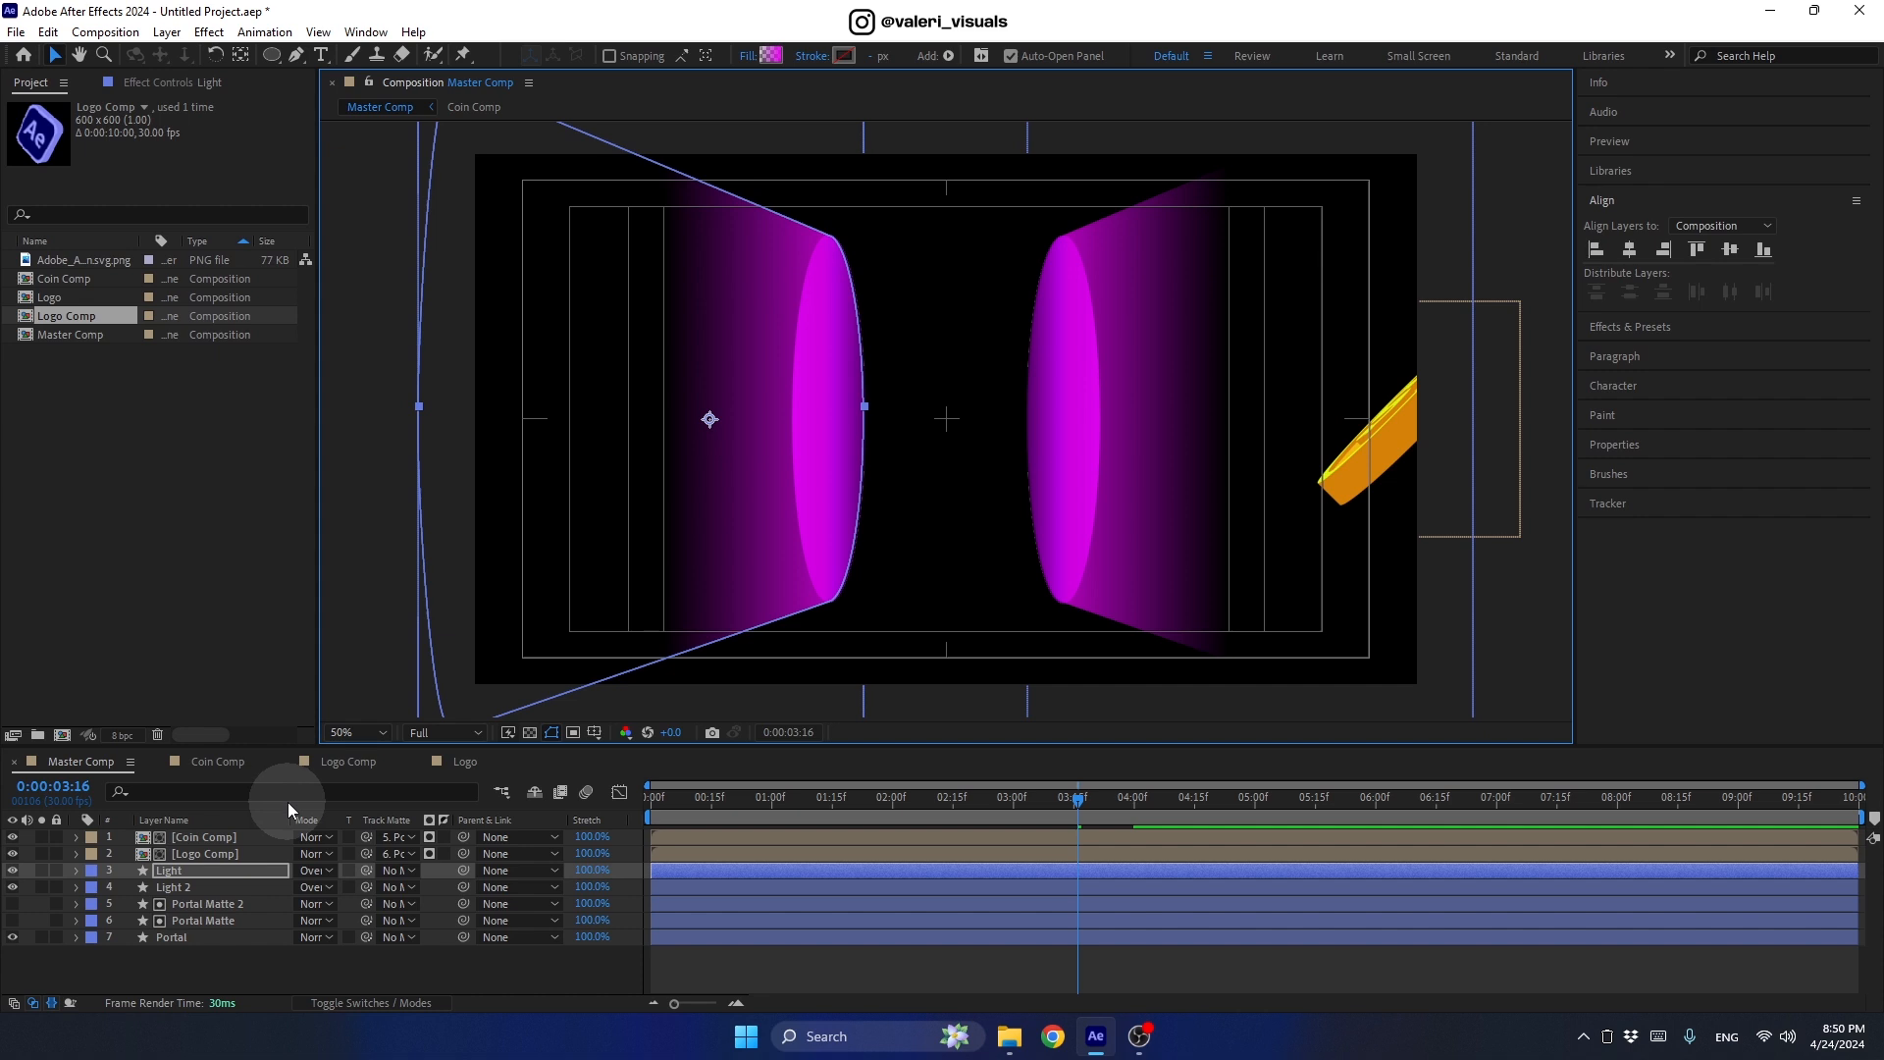
Step: Check both lights against the transparency grid, and preview the logo entering the portal at 0:00:01:21
{"action": "left_click", "coordinate": [529, 733]}
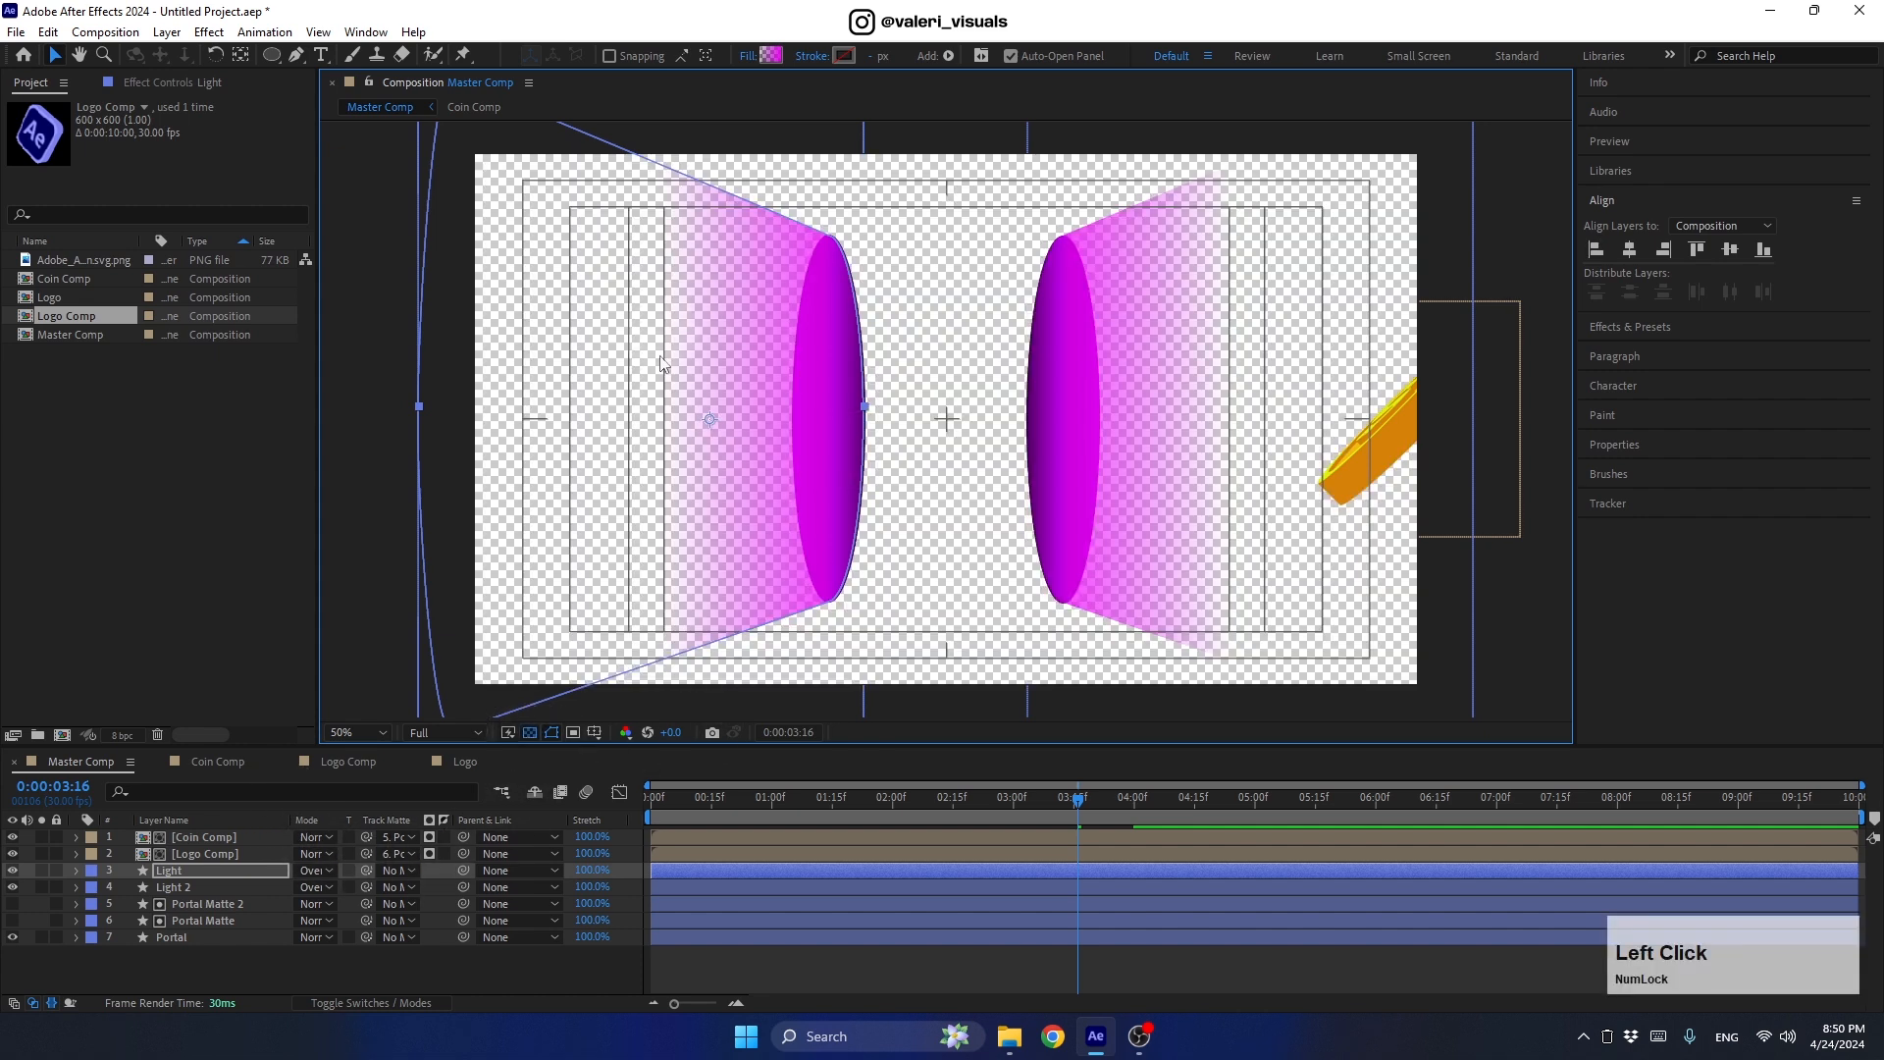
{"action": "left_click_drag", "start_coordinate": [1075, 797], "coordinate": [856, 818]}
{"action": "left_click", "coordinate": [527, 734]}
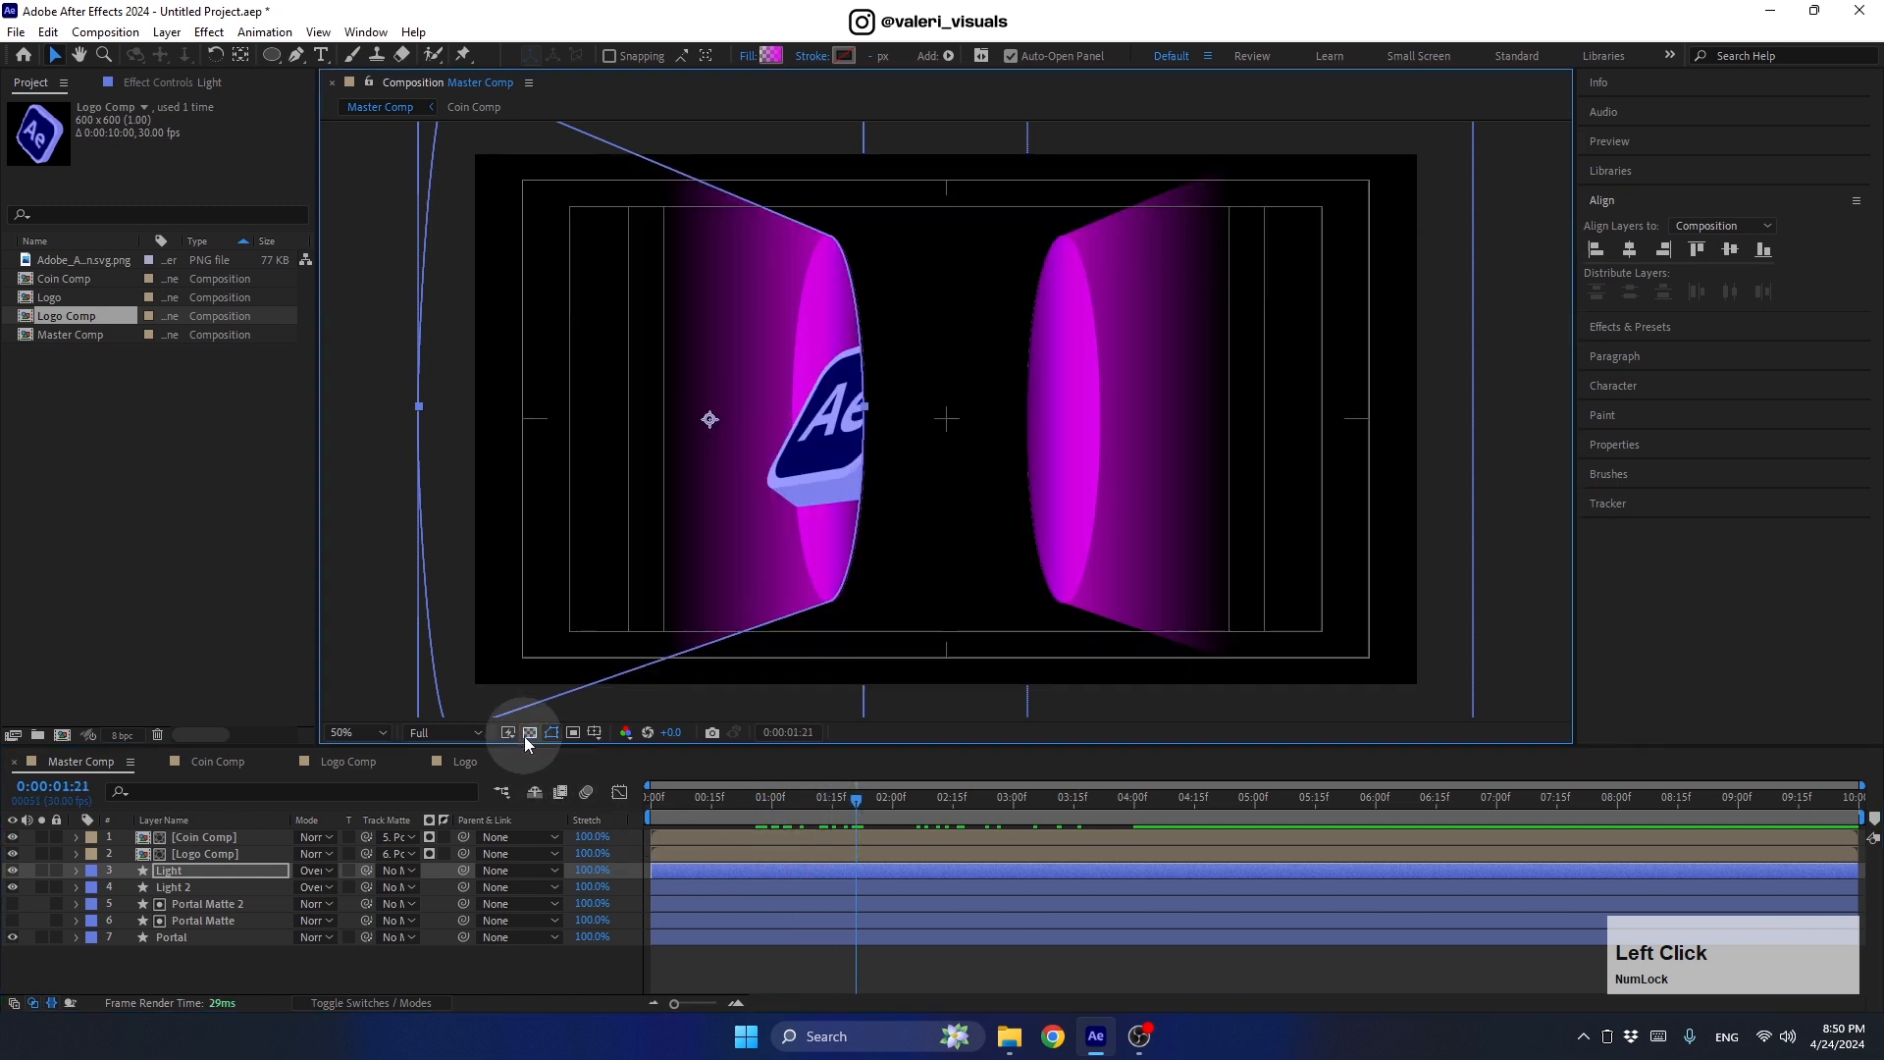
{"action": "left_click", "coordinate": [188, 963]}
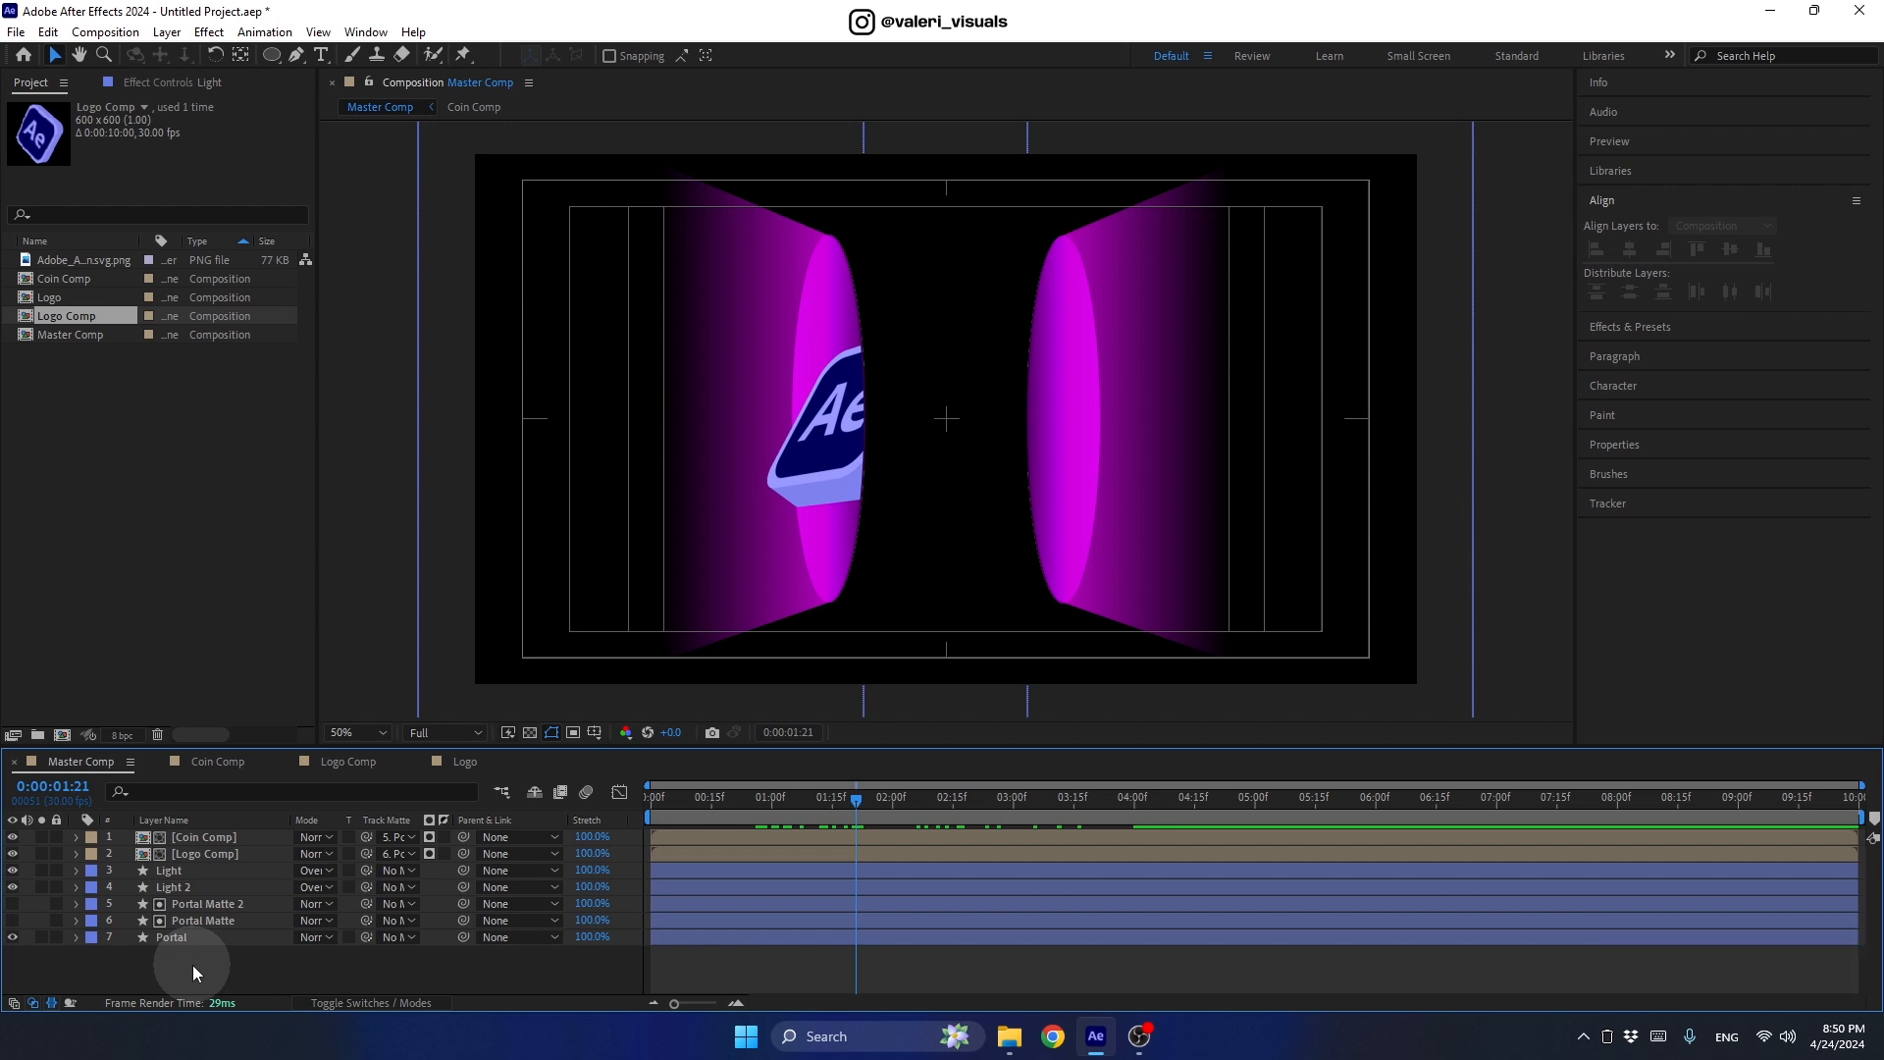
Step: Duplicate Logo Comp and raise the copy's Position keyframe on the first frame to a Y value of about 188
{"action": "left_click", "coordinate": [188, 839]}
{"action": "left_click", "coordinate": [185, 850]}
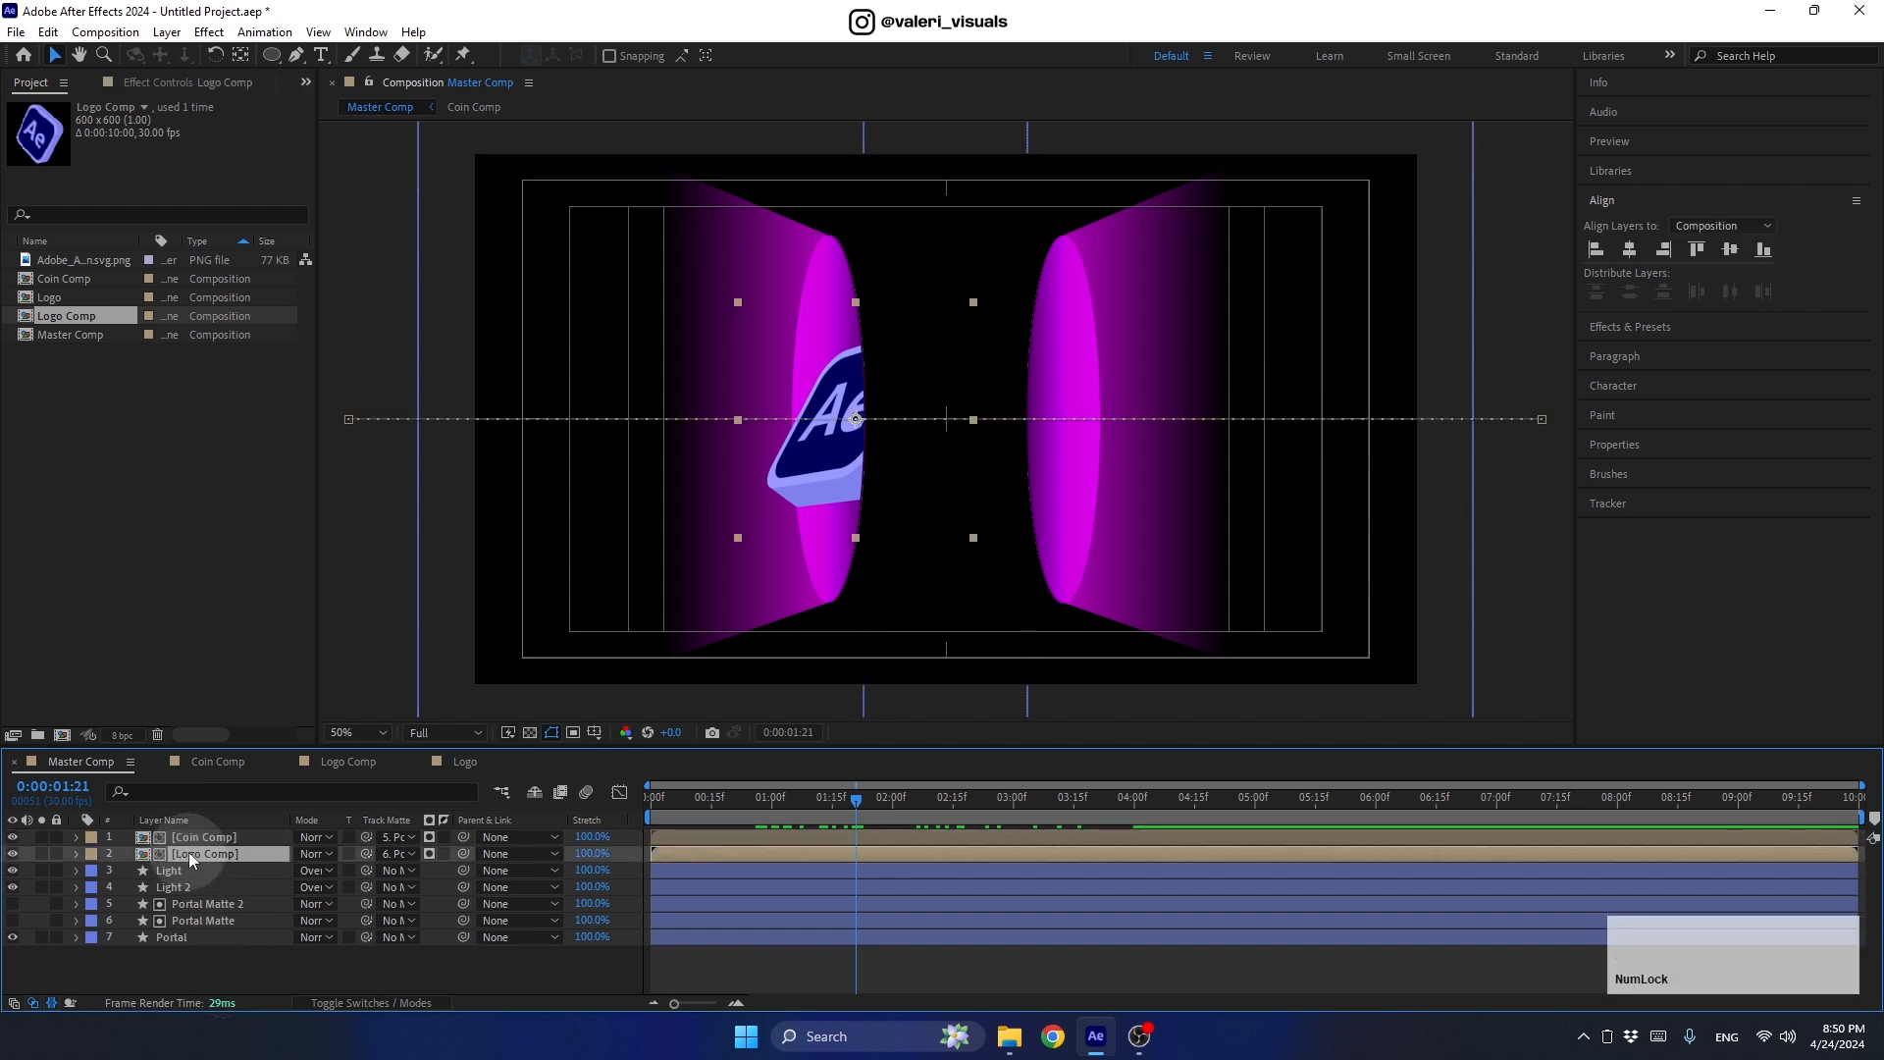
{"action": "key", "text": "ctrl+d"}
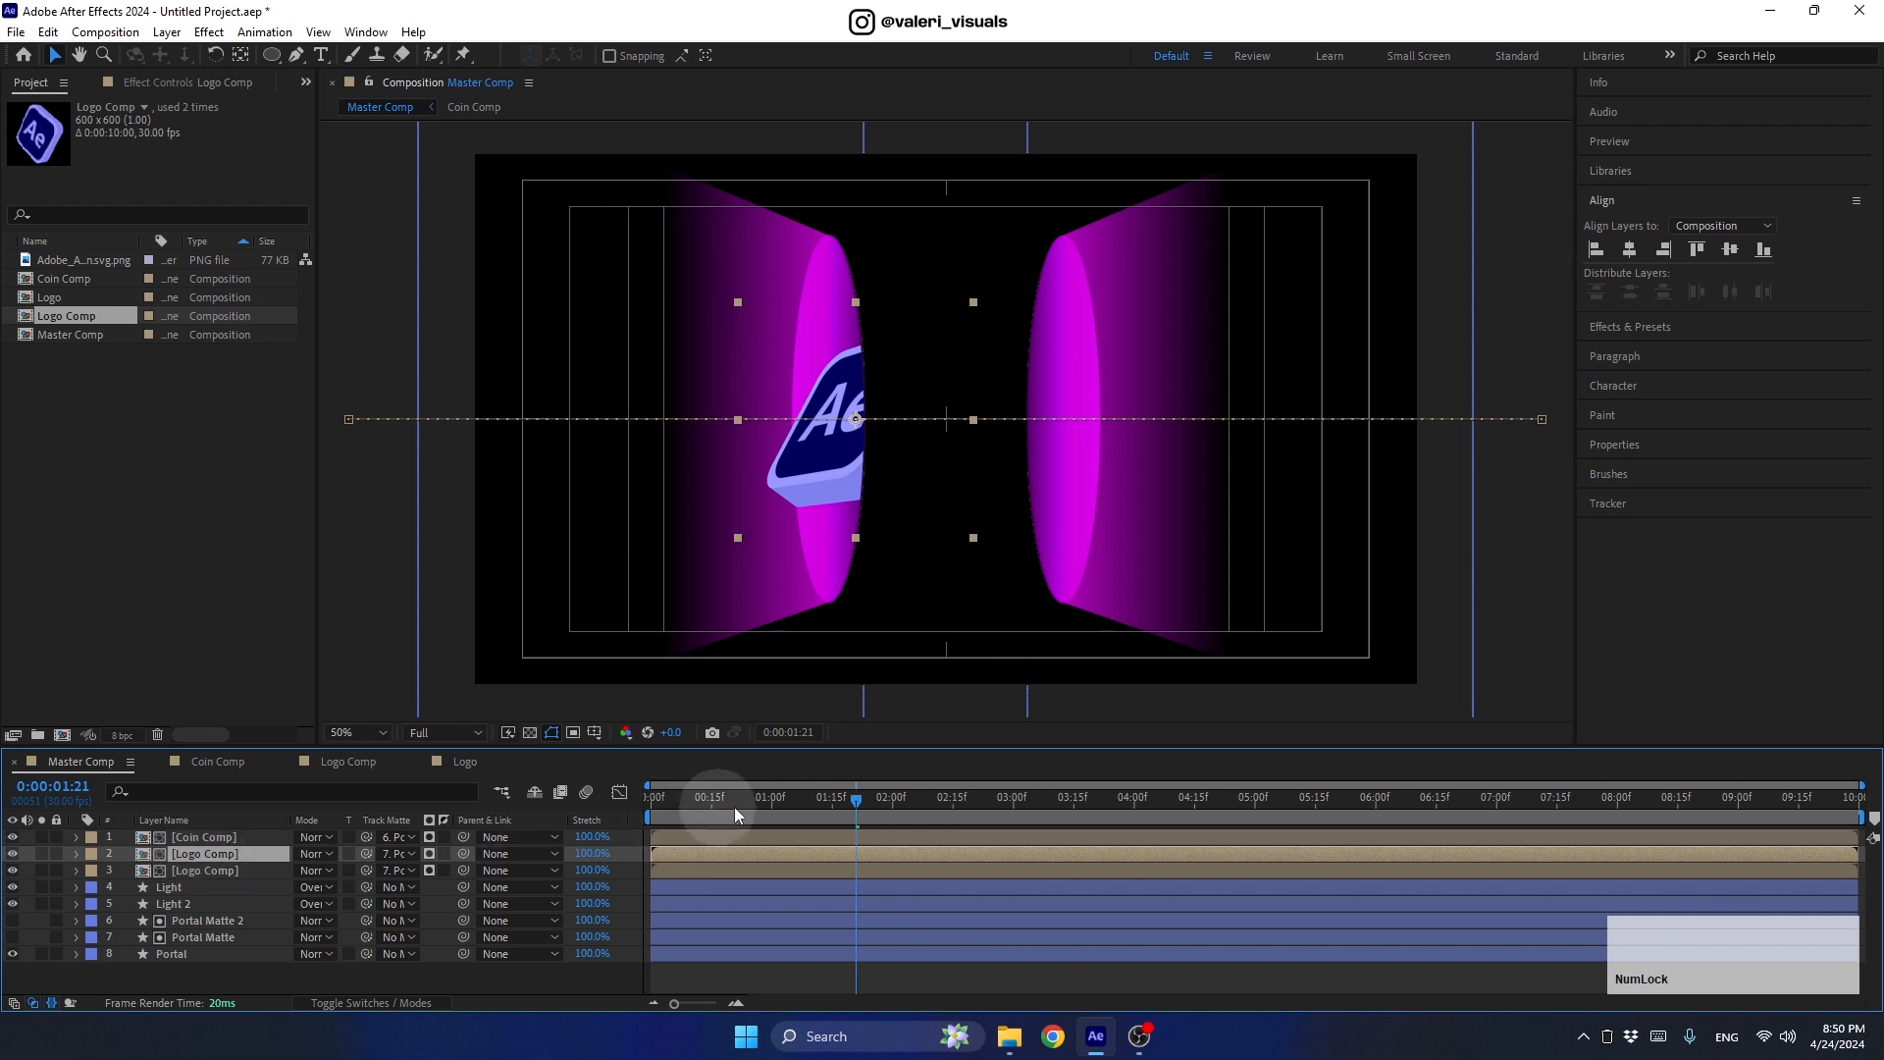
{"action": "left_click_drag", "start_coordinate": [734, 807], "coordinate": [604, 816]}
{"action": "key", "text": "u"}
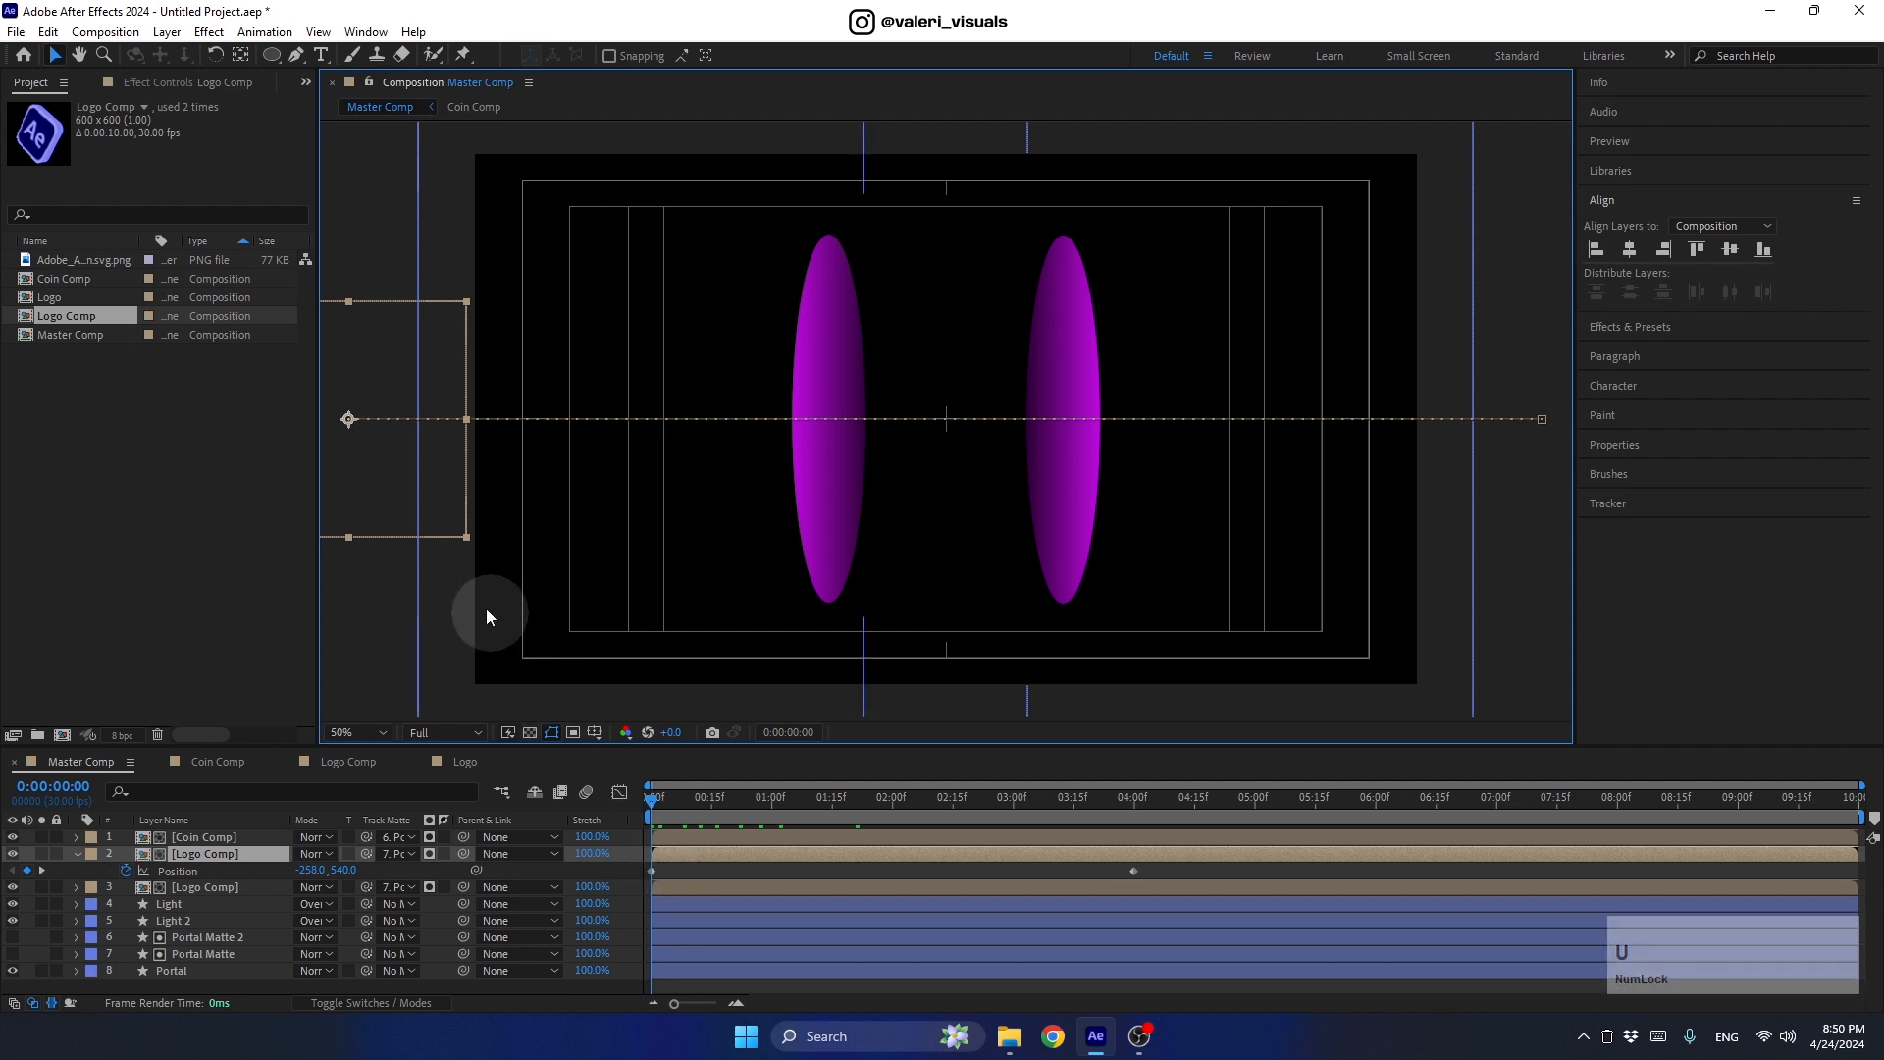
{"action": "left_click_drag", "start_coordinate": [415, 491], "coordinate": [429, 327]}
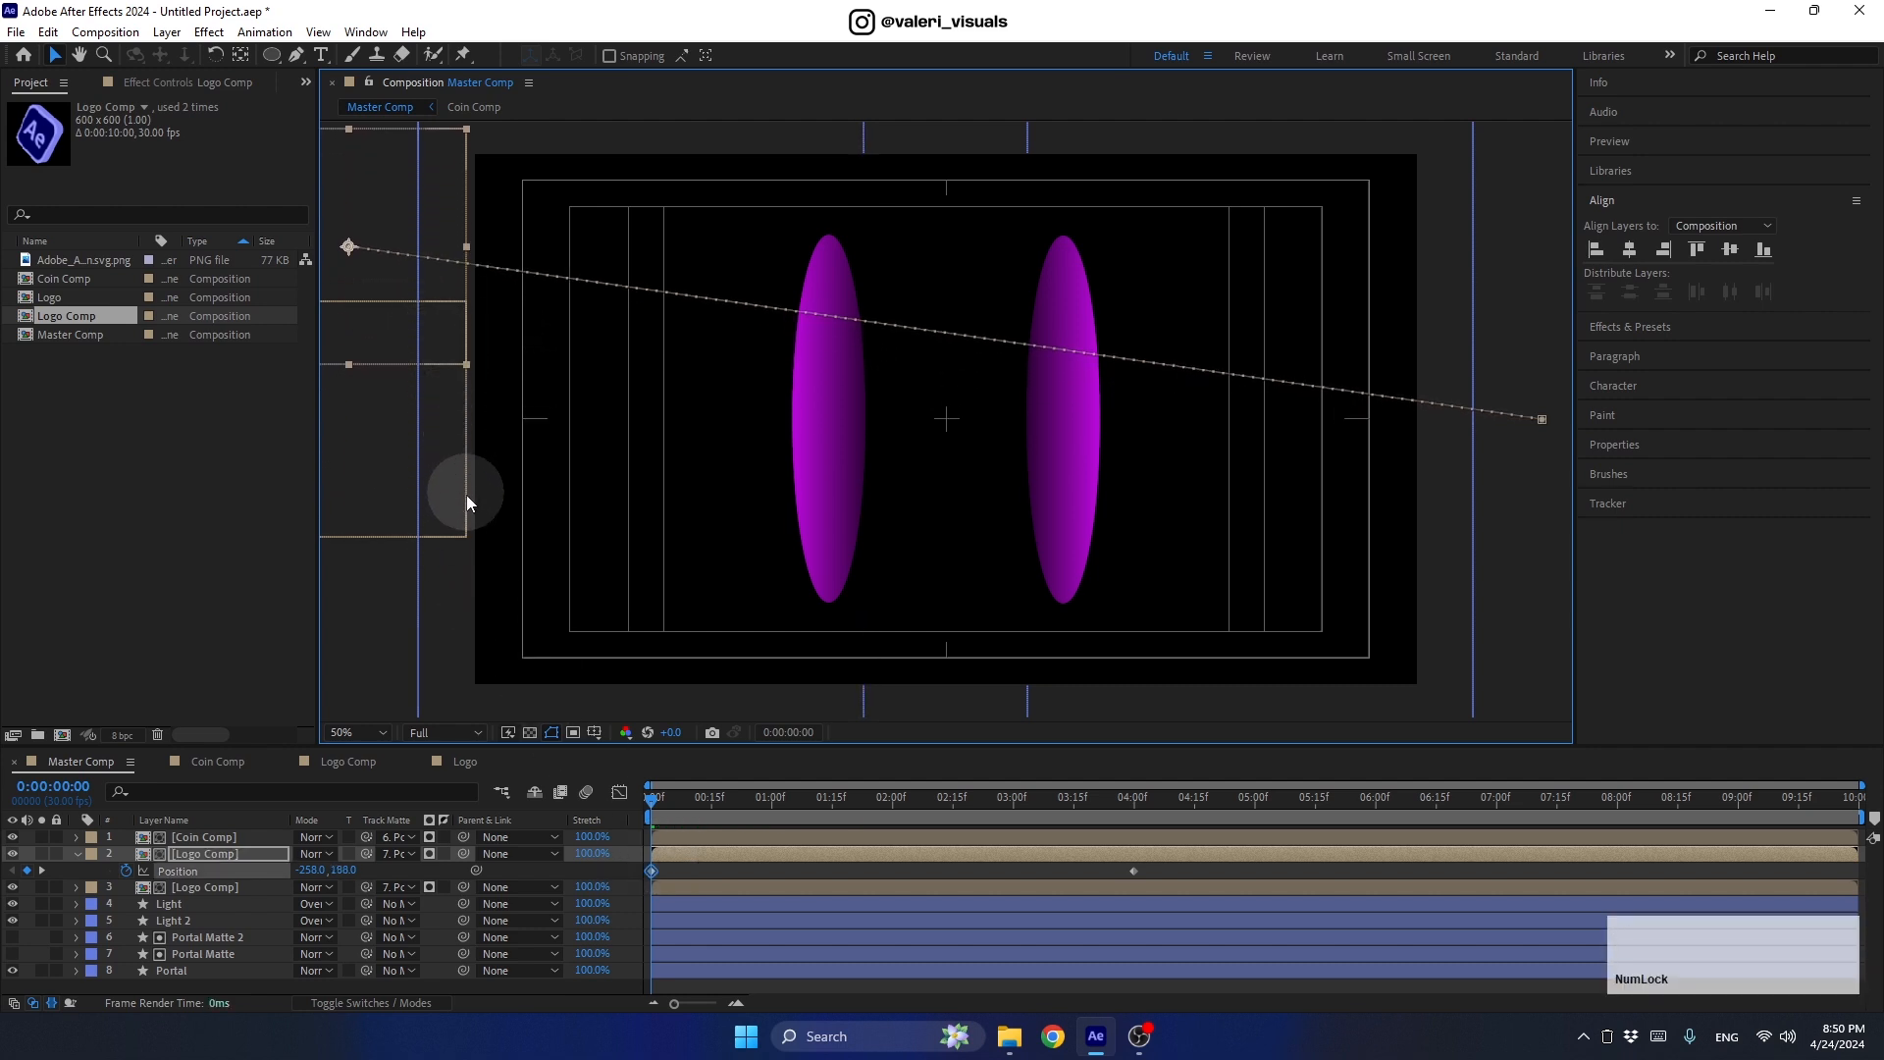
Step: Duplicate the centered Logo Comp again and lower the copy's Position keyframe on the first frame to a Y value of about 794
{"action": "left_click", "coordinate": [255, 854]}
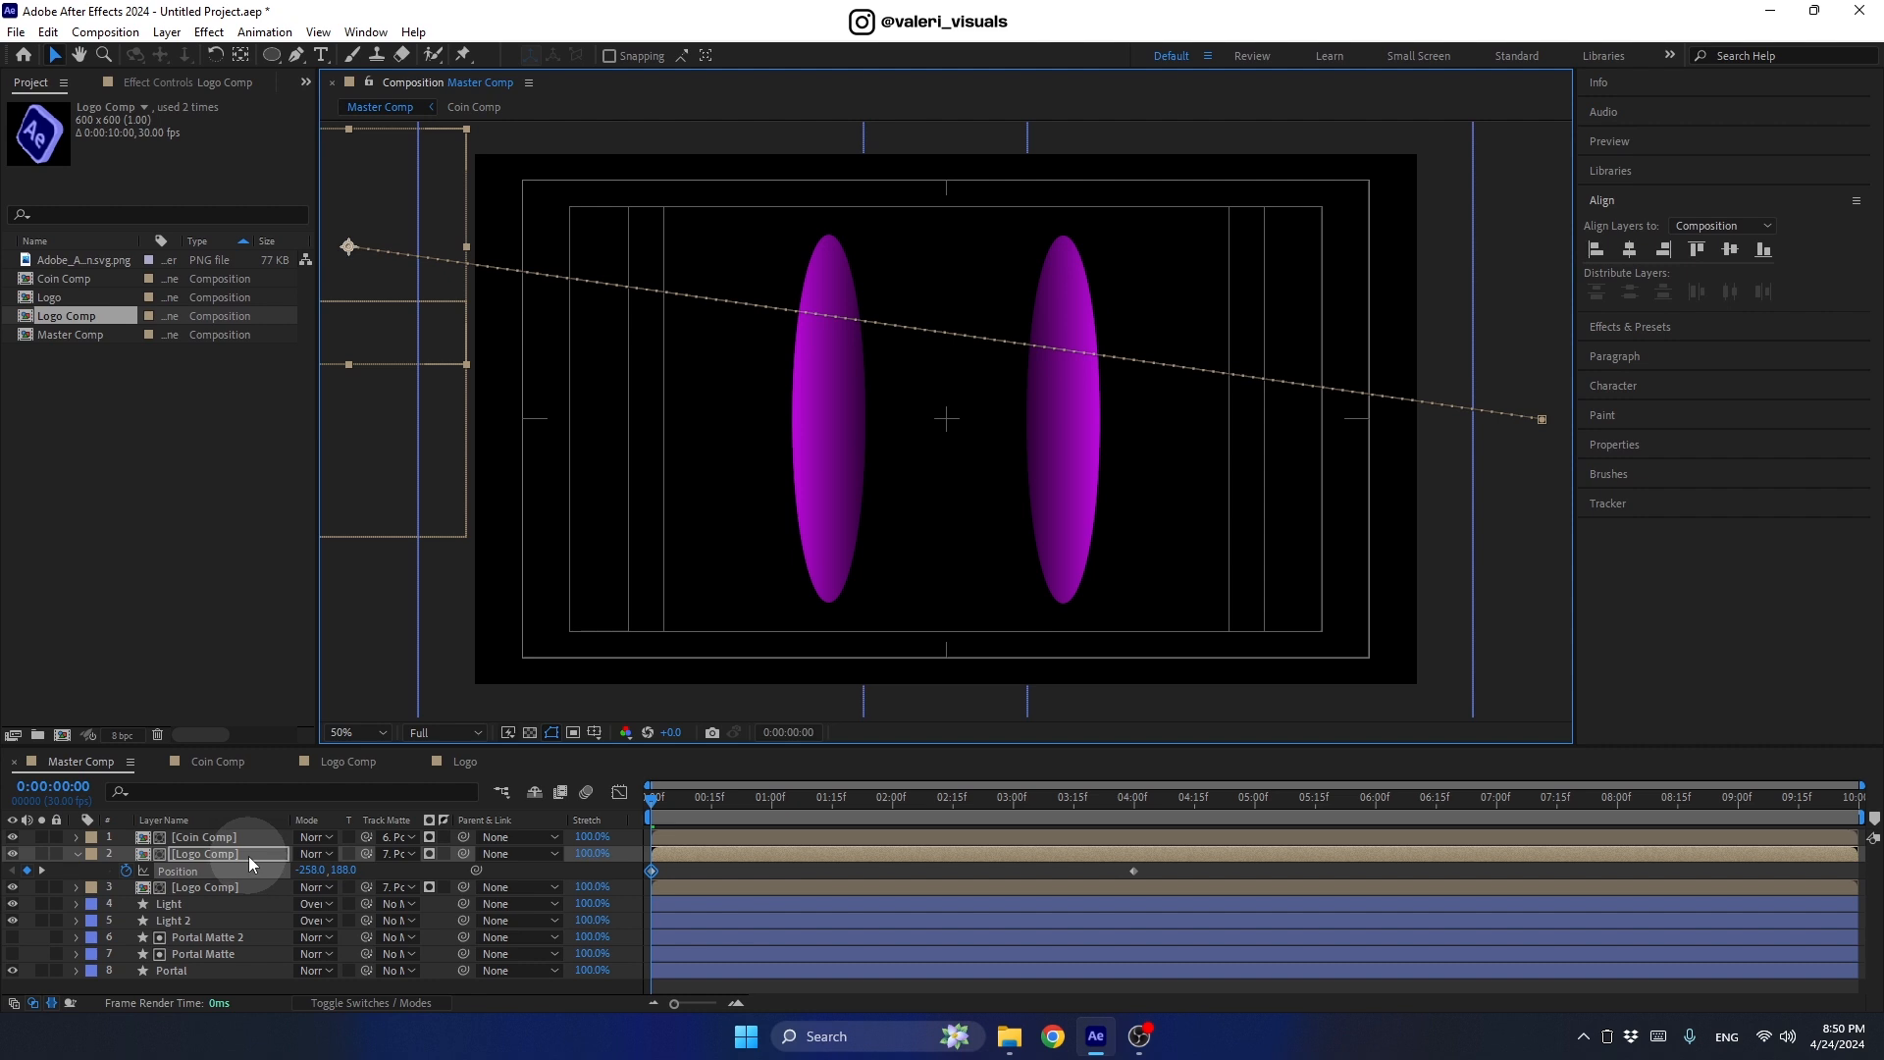
{"action": "left_click", "coordinate": [239, 887]}
{"action": "key", "text": "ctrl+d"}
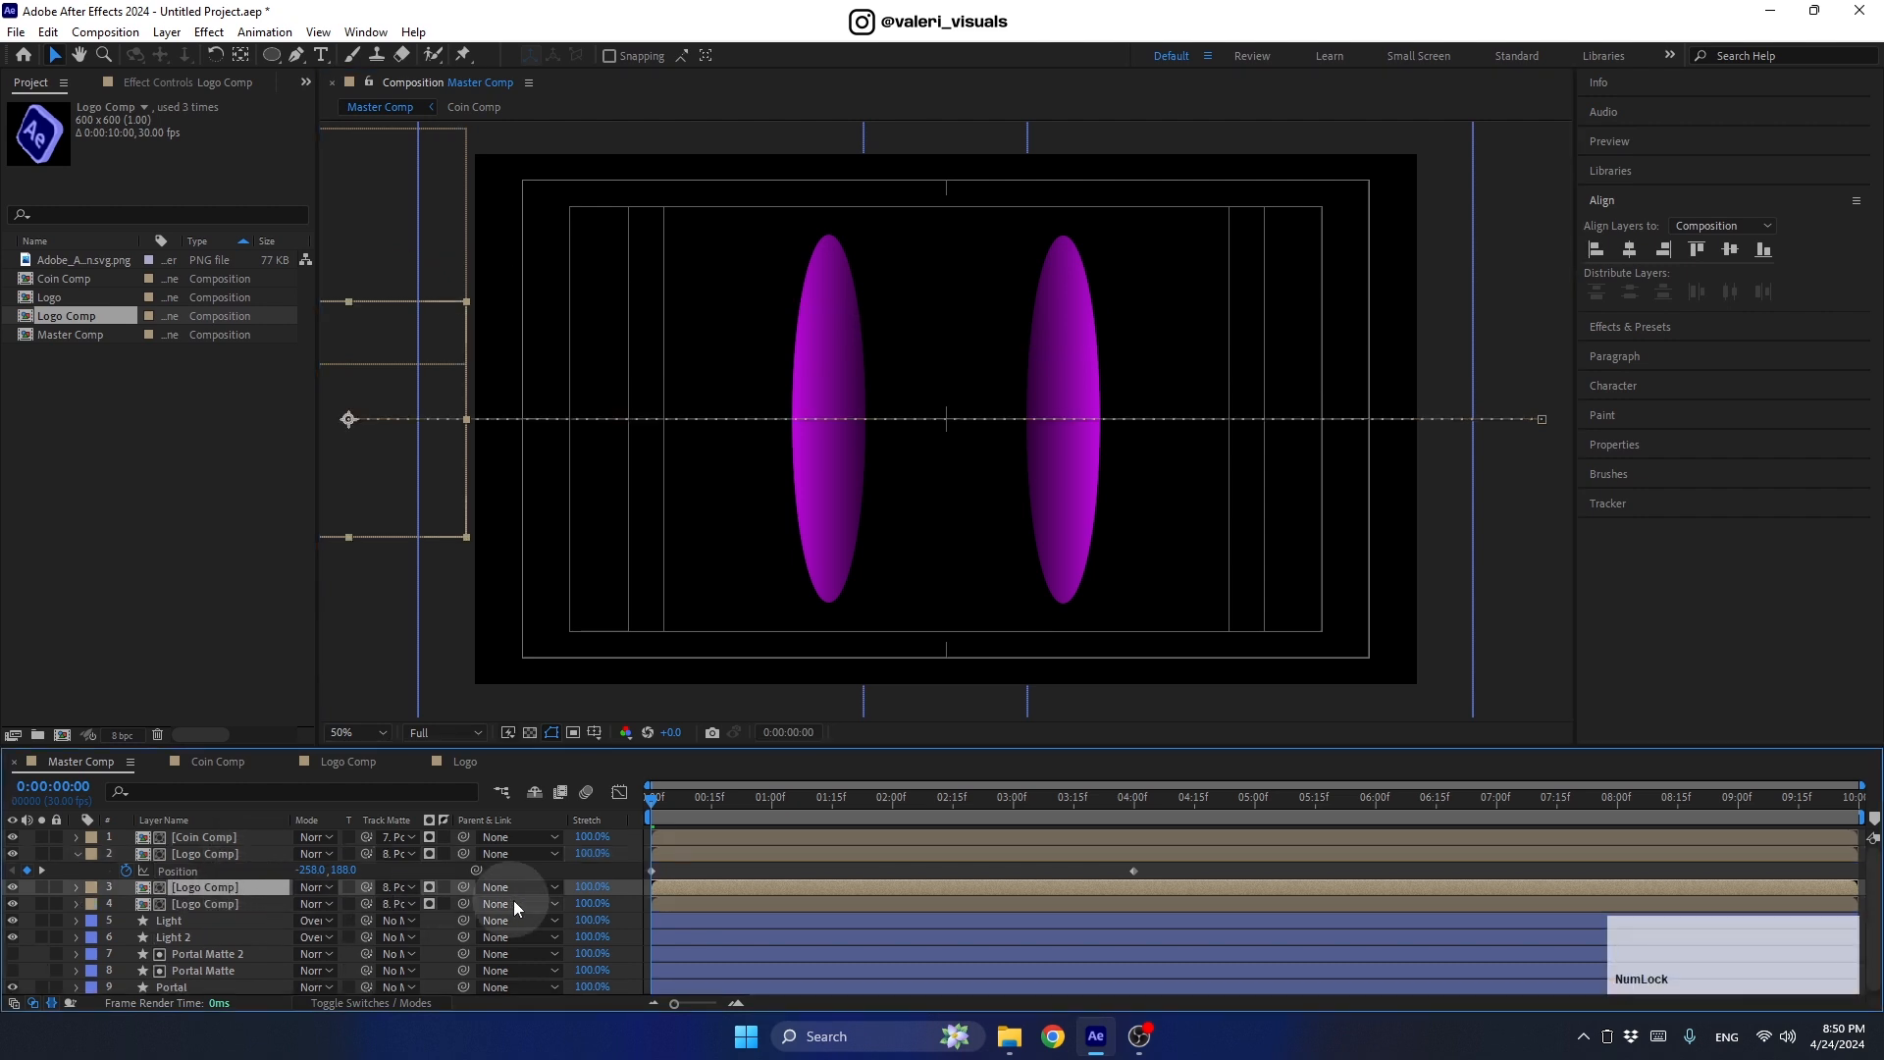
{"action": "key", "text": "u"}
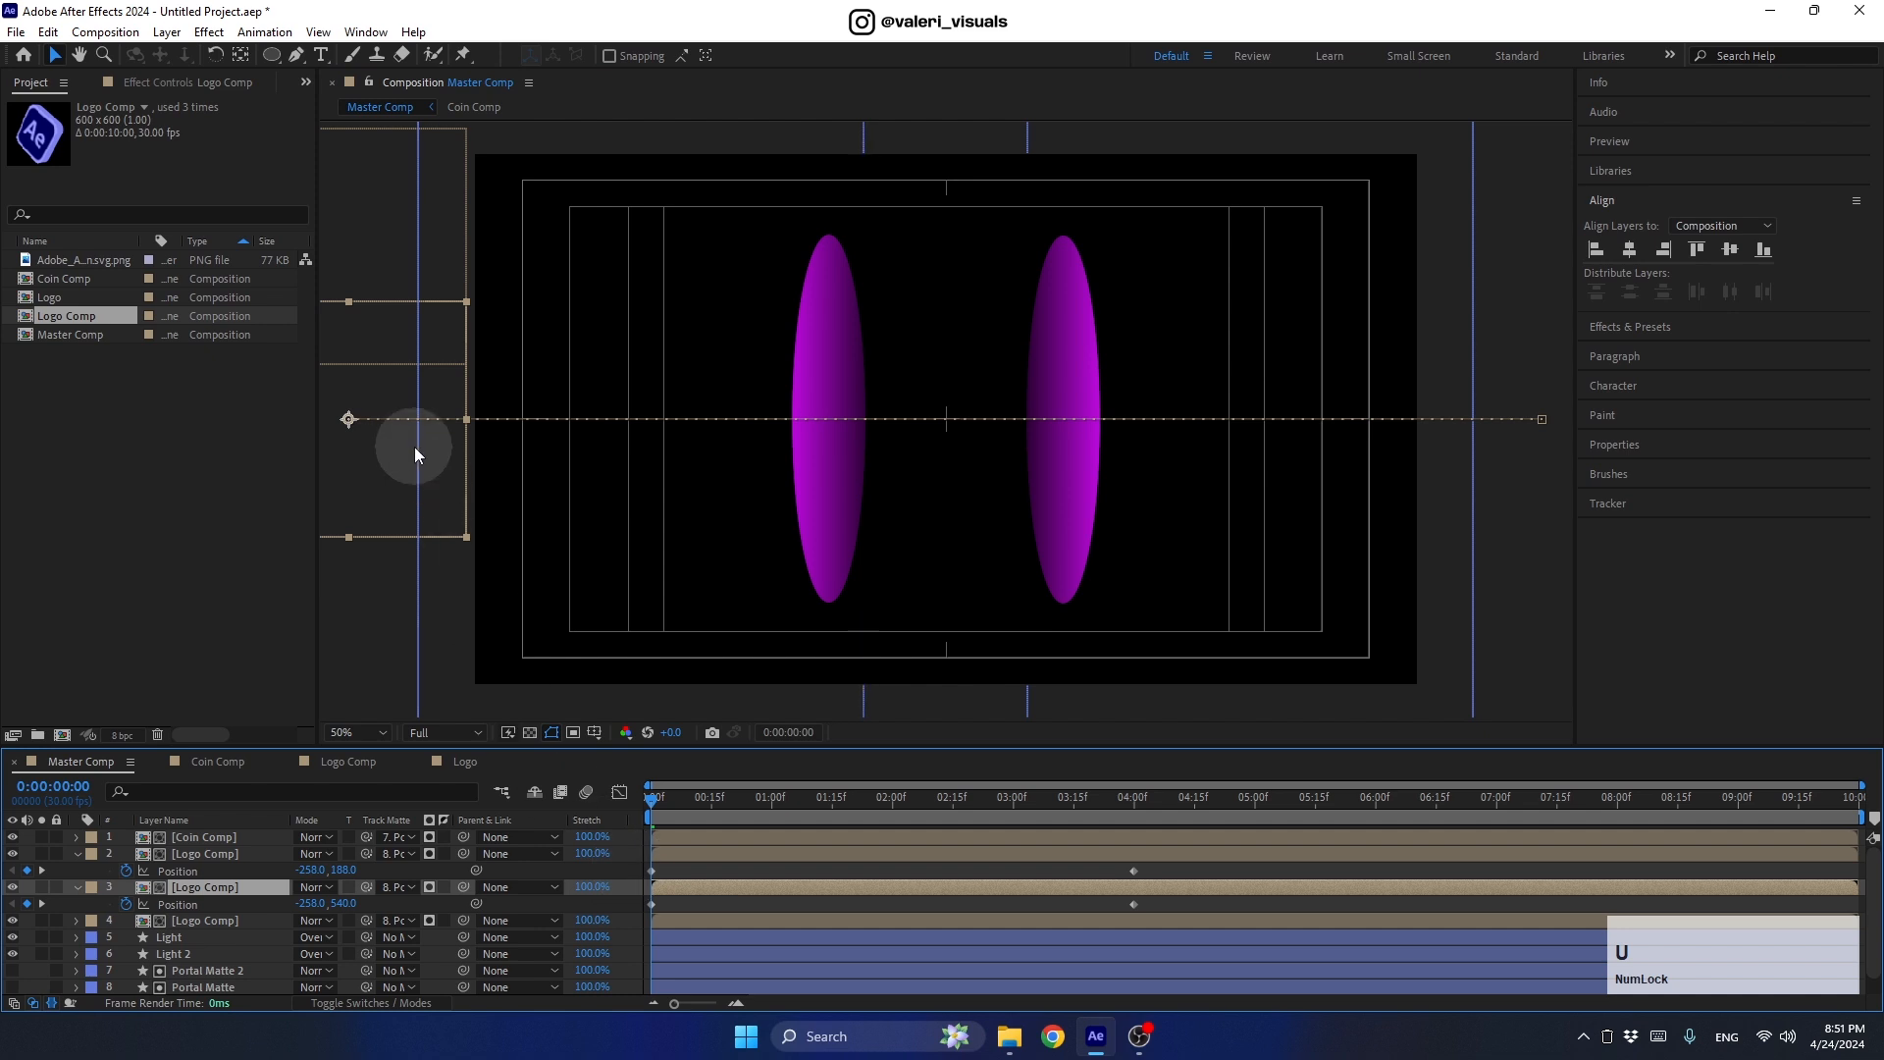
{"action": "left_click_drag", "start_coordinate": [414, 448], "coordinate": [414, 573]}
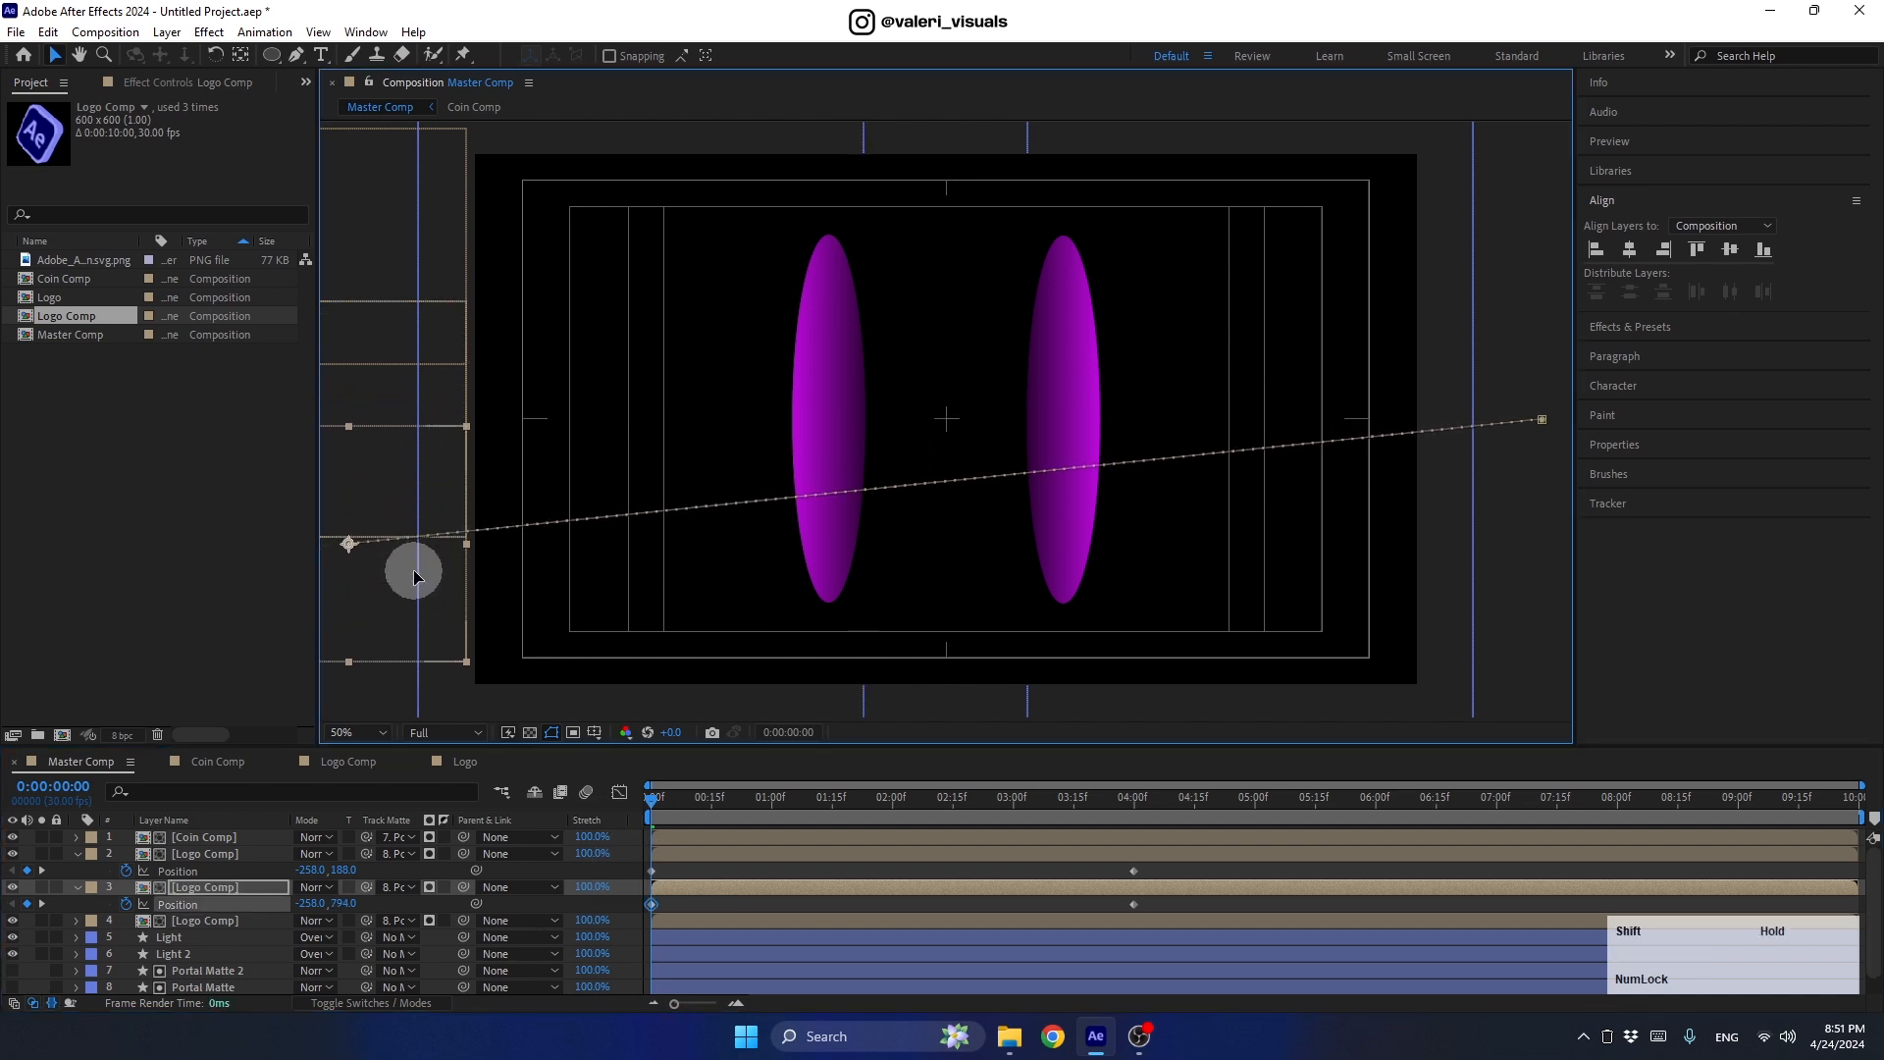
Step: At 0:00:01:09, move the centered Logo Comp layer above its two duplicates in the layer stack
{"action": "left_click_drag", "start_coordinate": [653, 800], "coordinate": [809, 801]}
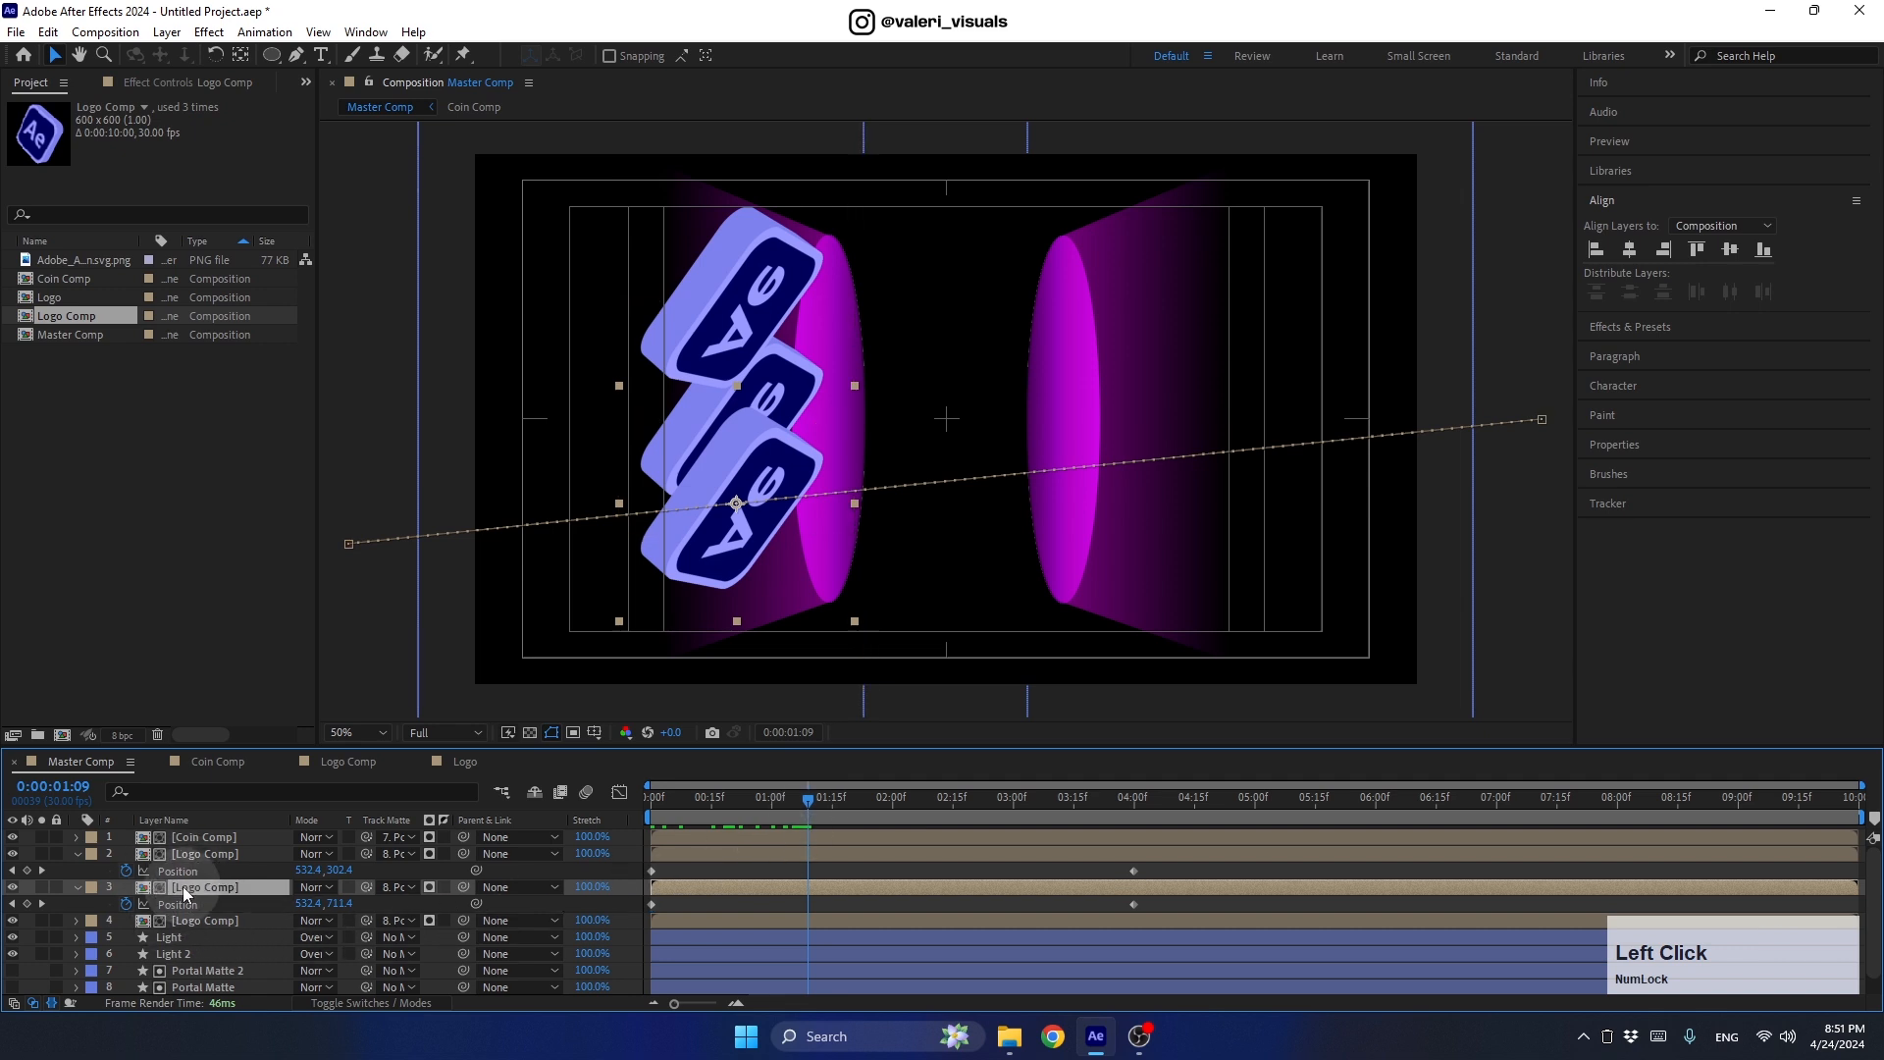
{"action": "left_click", "coordinate": [187, 920]}
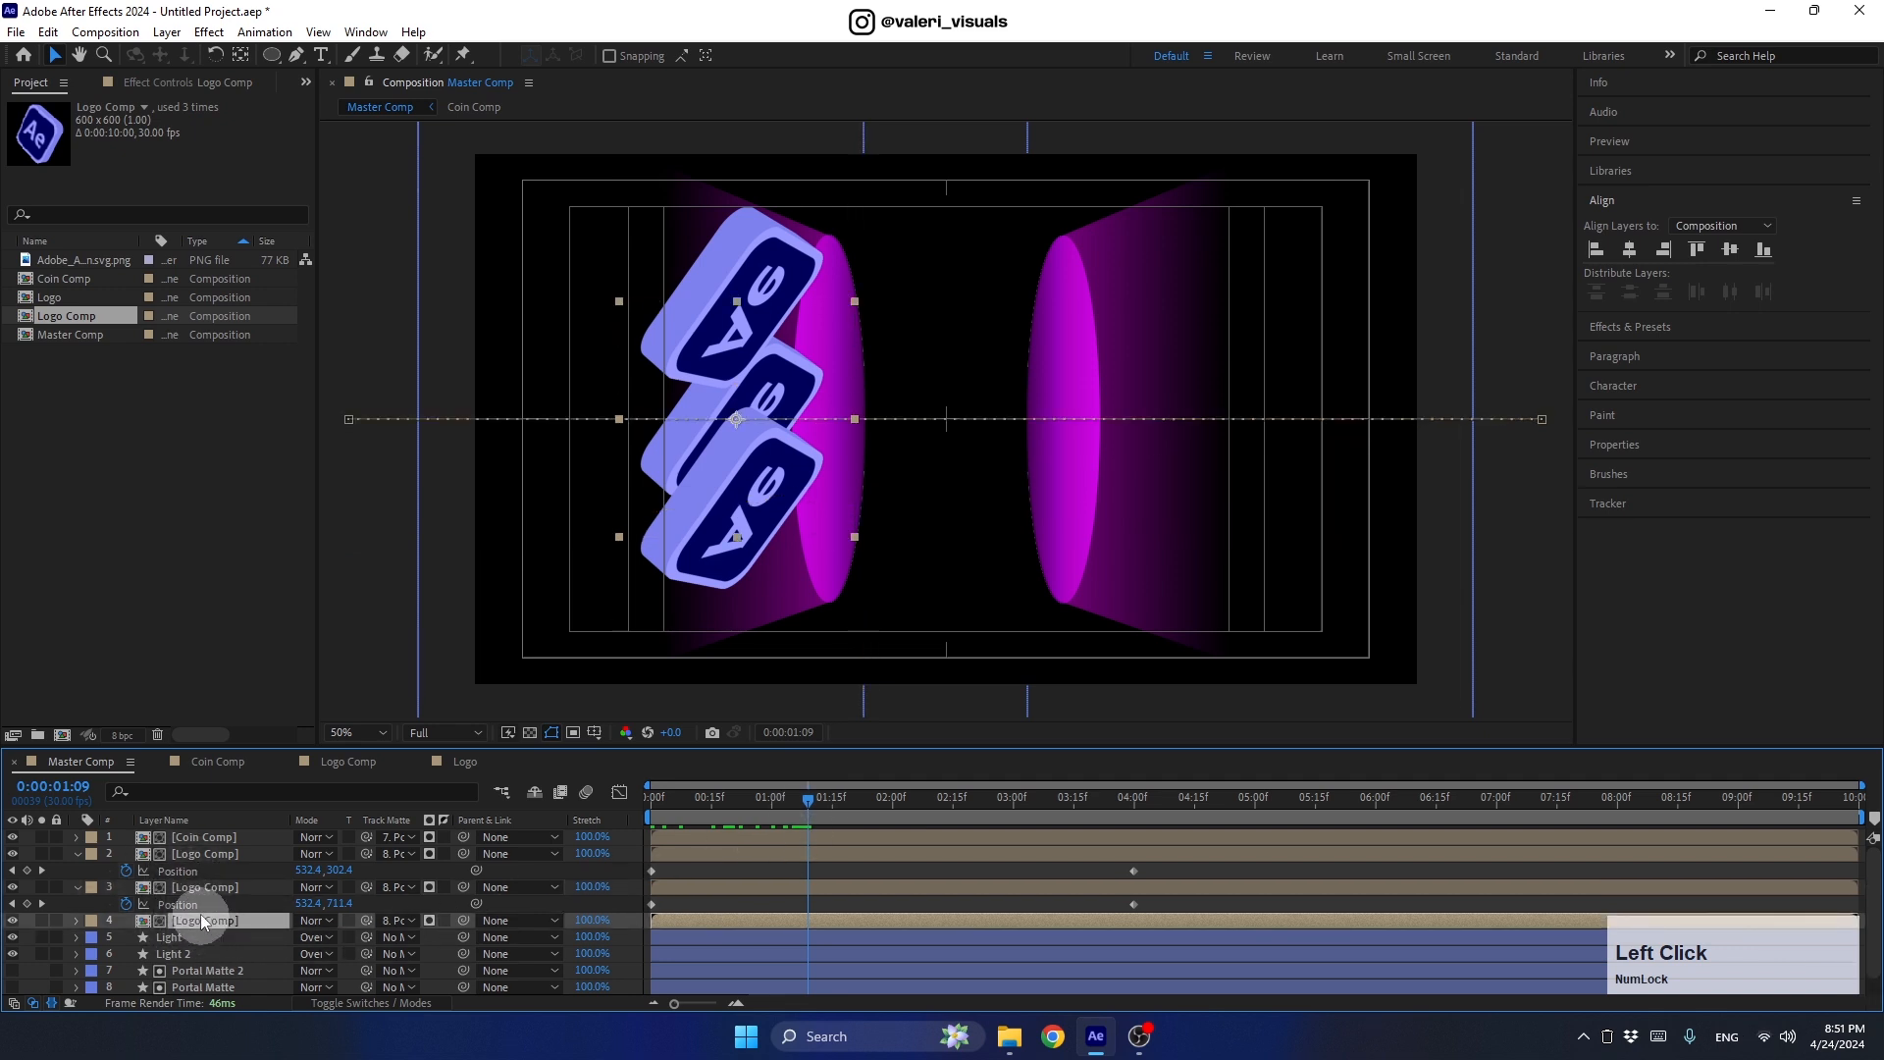
{"action": "left_click_drag", "start_coordinate": [186, 917], "coordinate": [186, 853]}
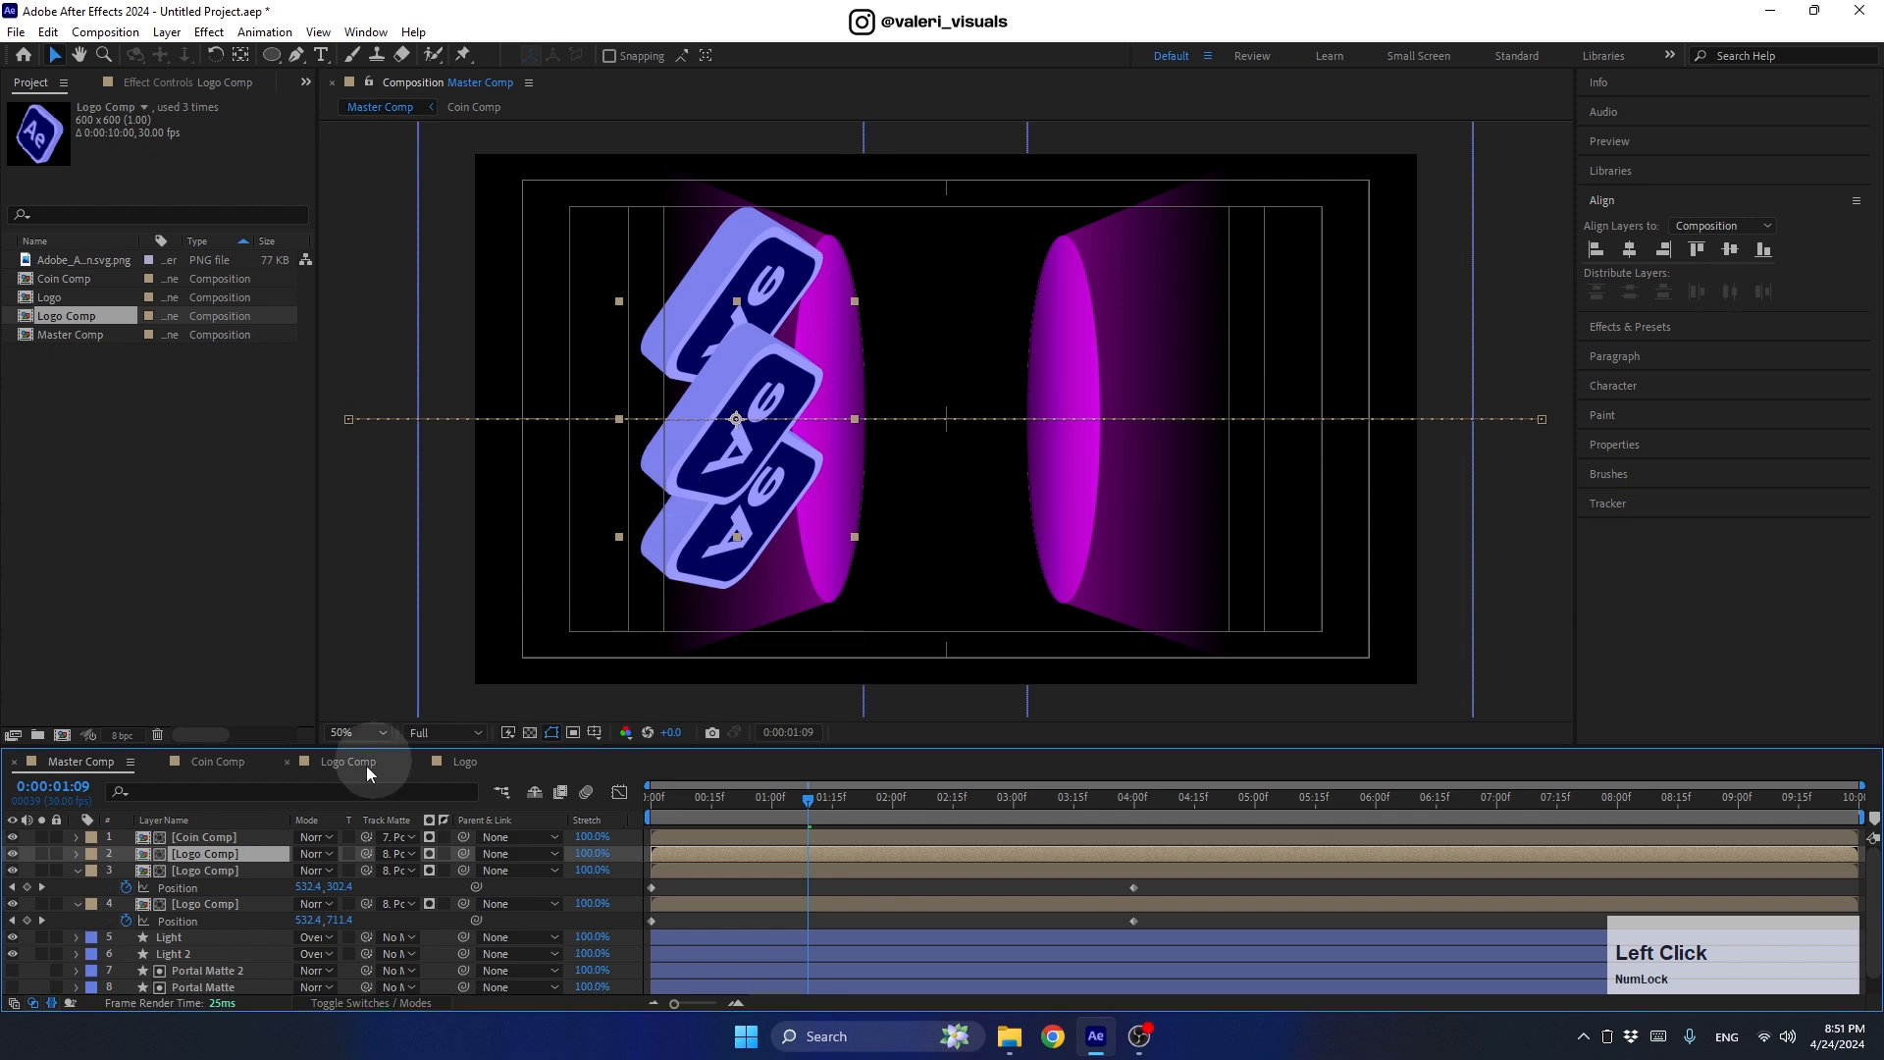
Step: Reveal Scale on the two Logo Comp duplicates and set the upper logo's Scale to 50%
{"action": "left_click", "coordinate": [206, 870]}
{"action": "left_click", "coordinate": [203, 904], "text": "shift"}
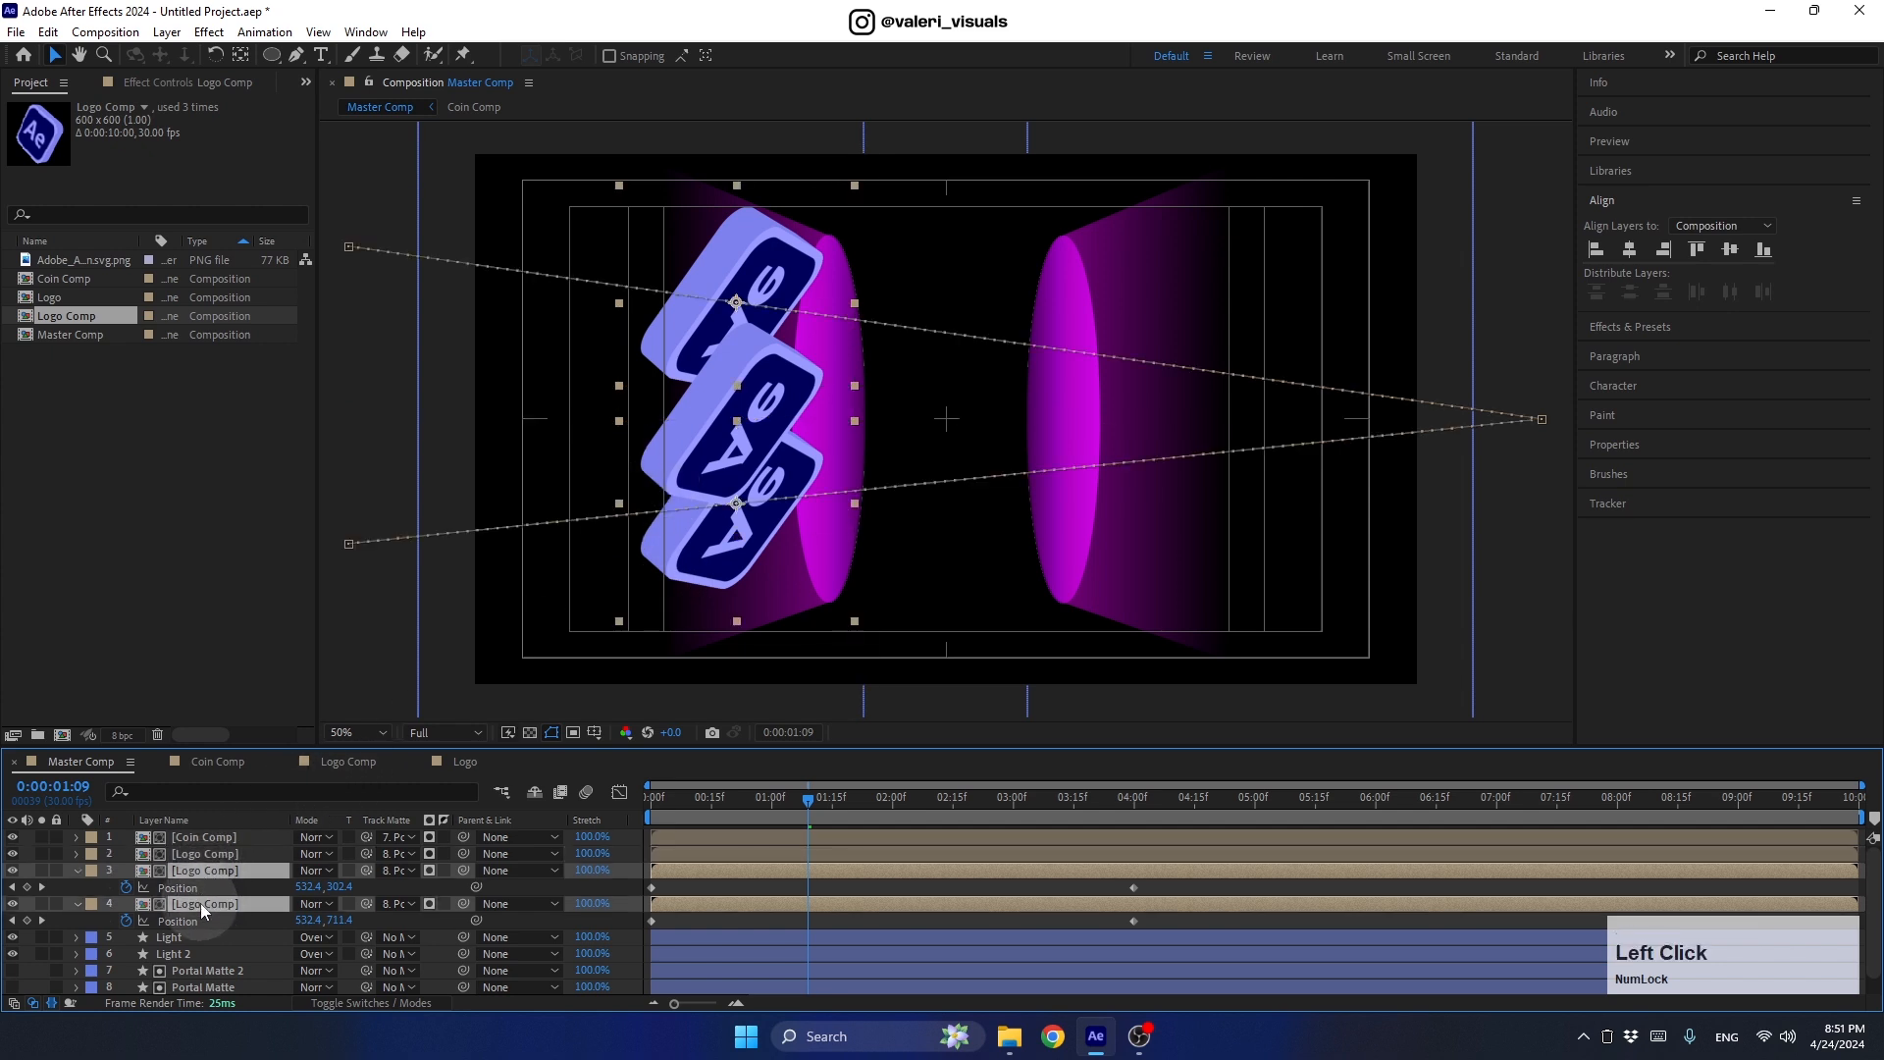
{"action": "key", "text": "s"}
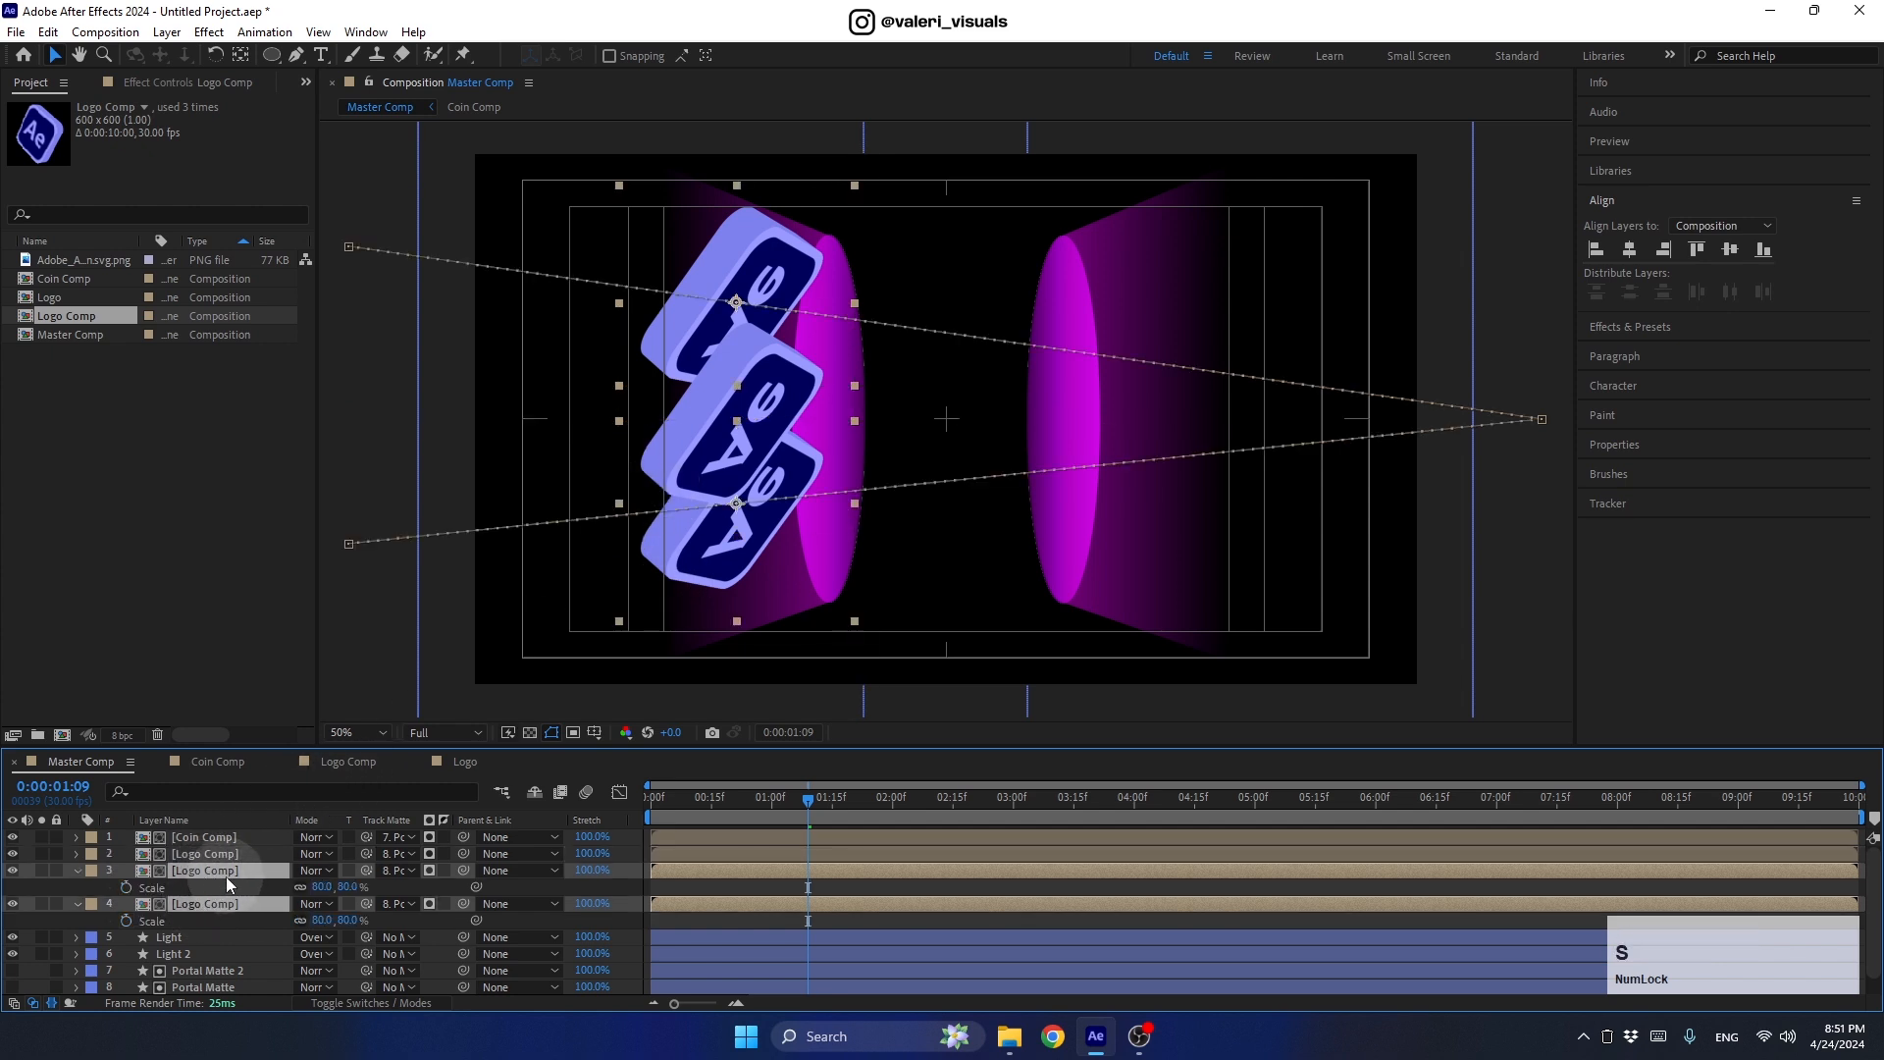
{"action": "left_click", "coordinate": [218, 886]}
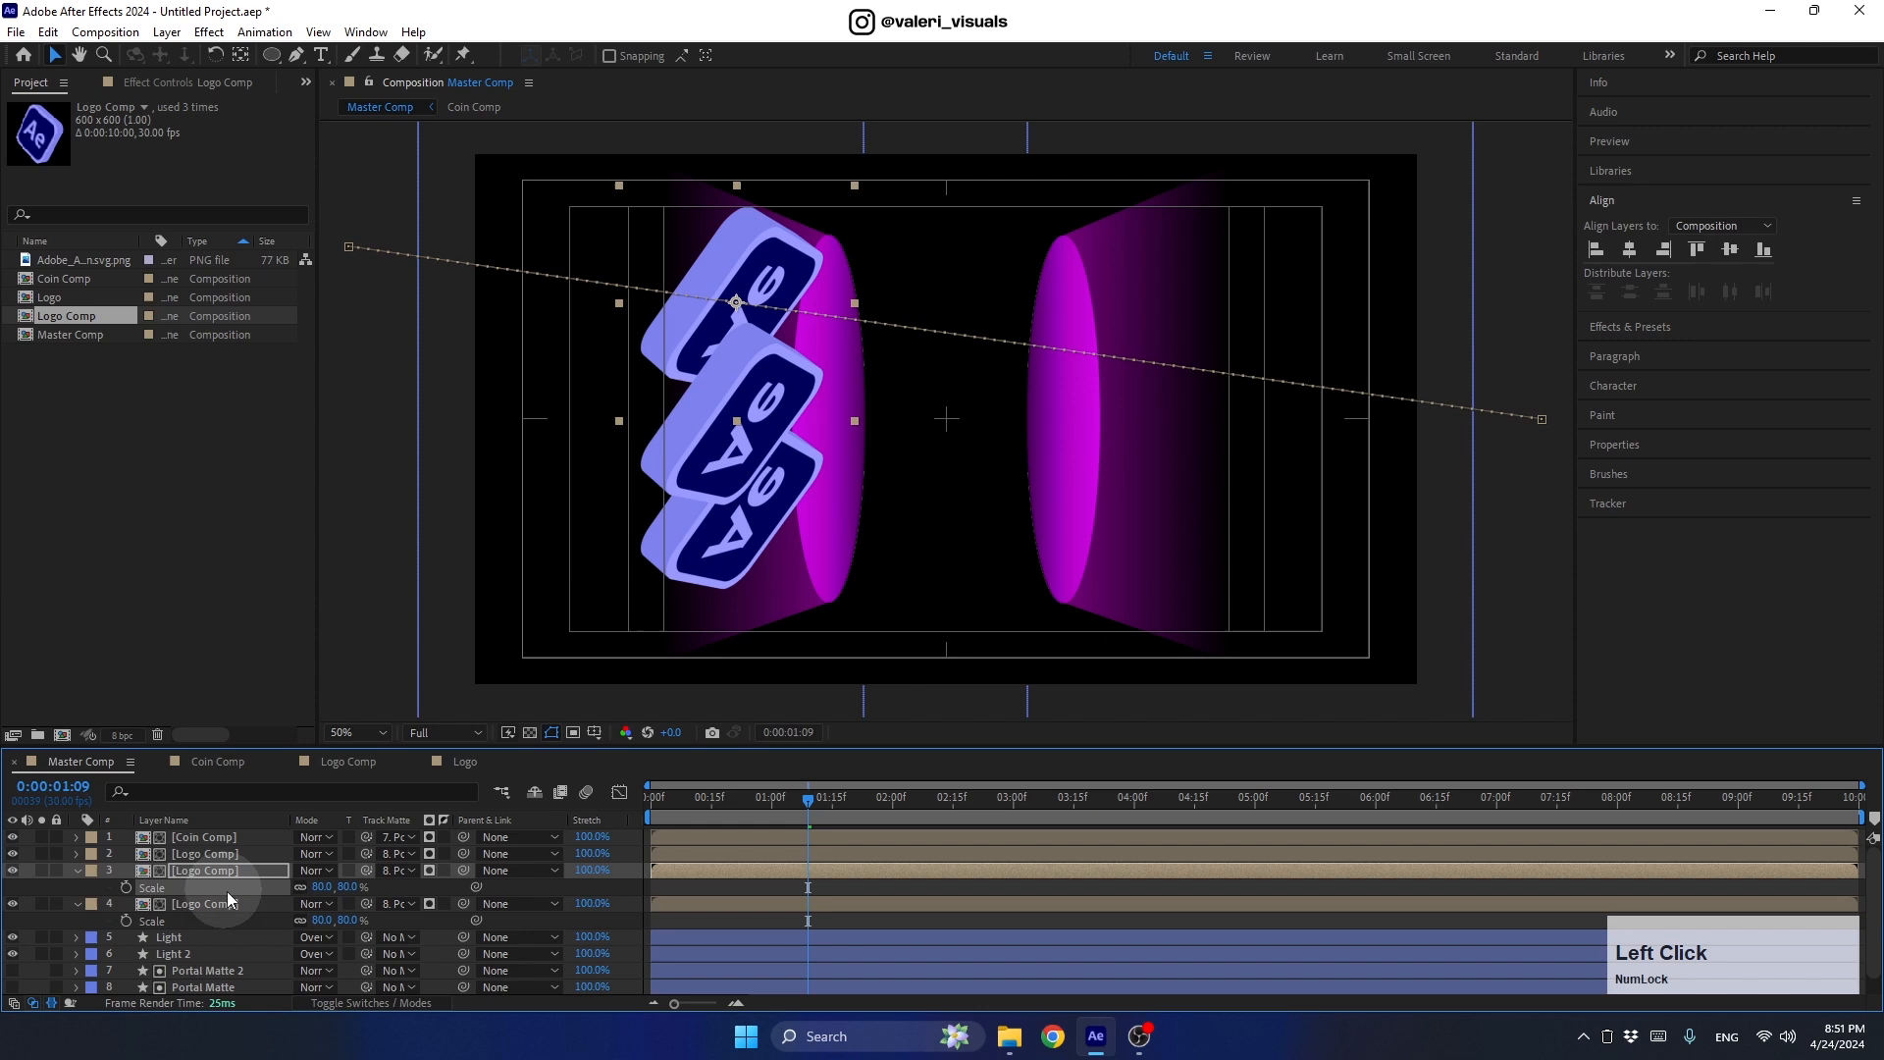
{"action": "left_click", "coordinate": [316, 887]}
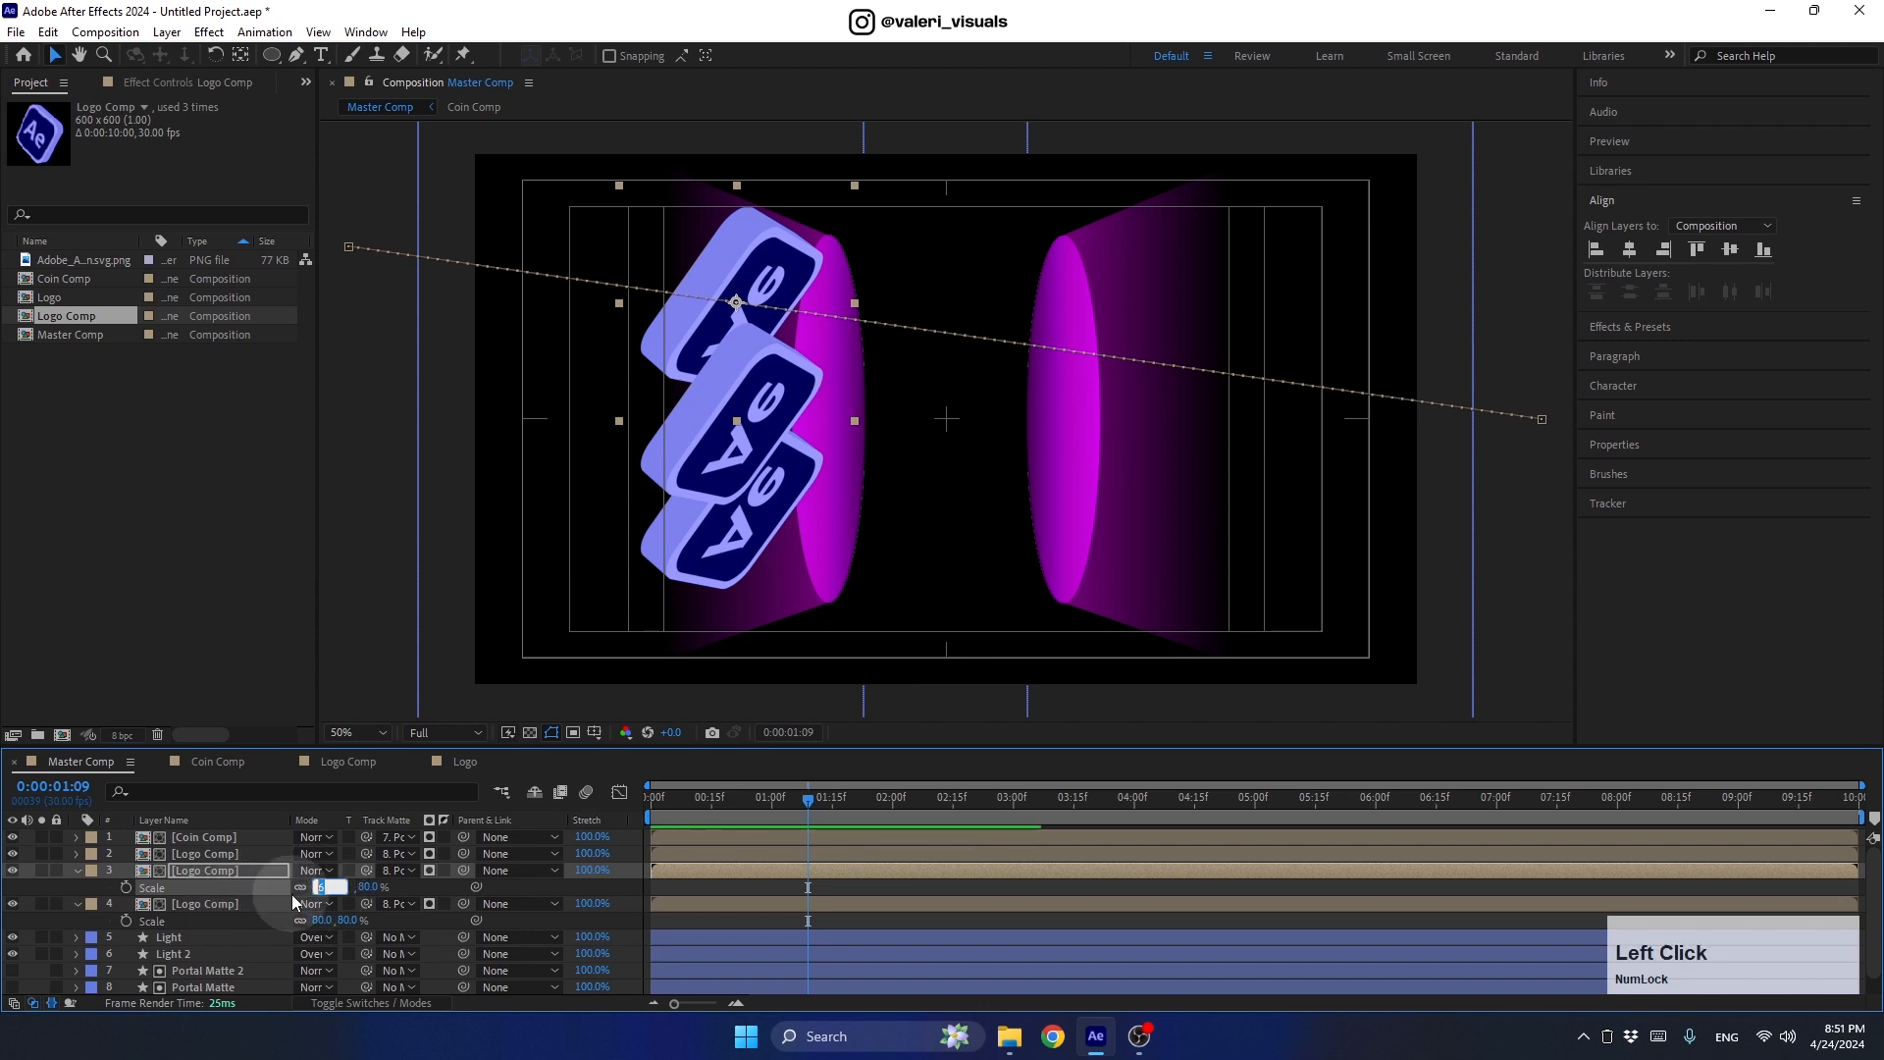
{"action": "type", "text": "40"}
{"action": "key", "text": "Return"}
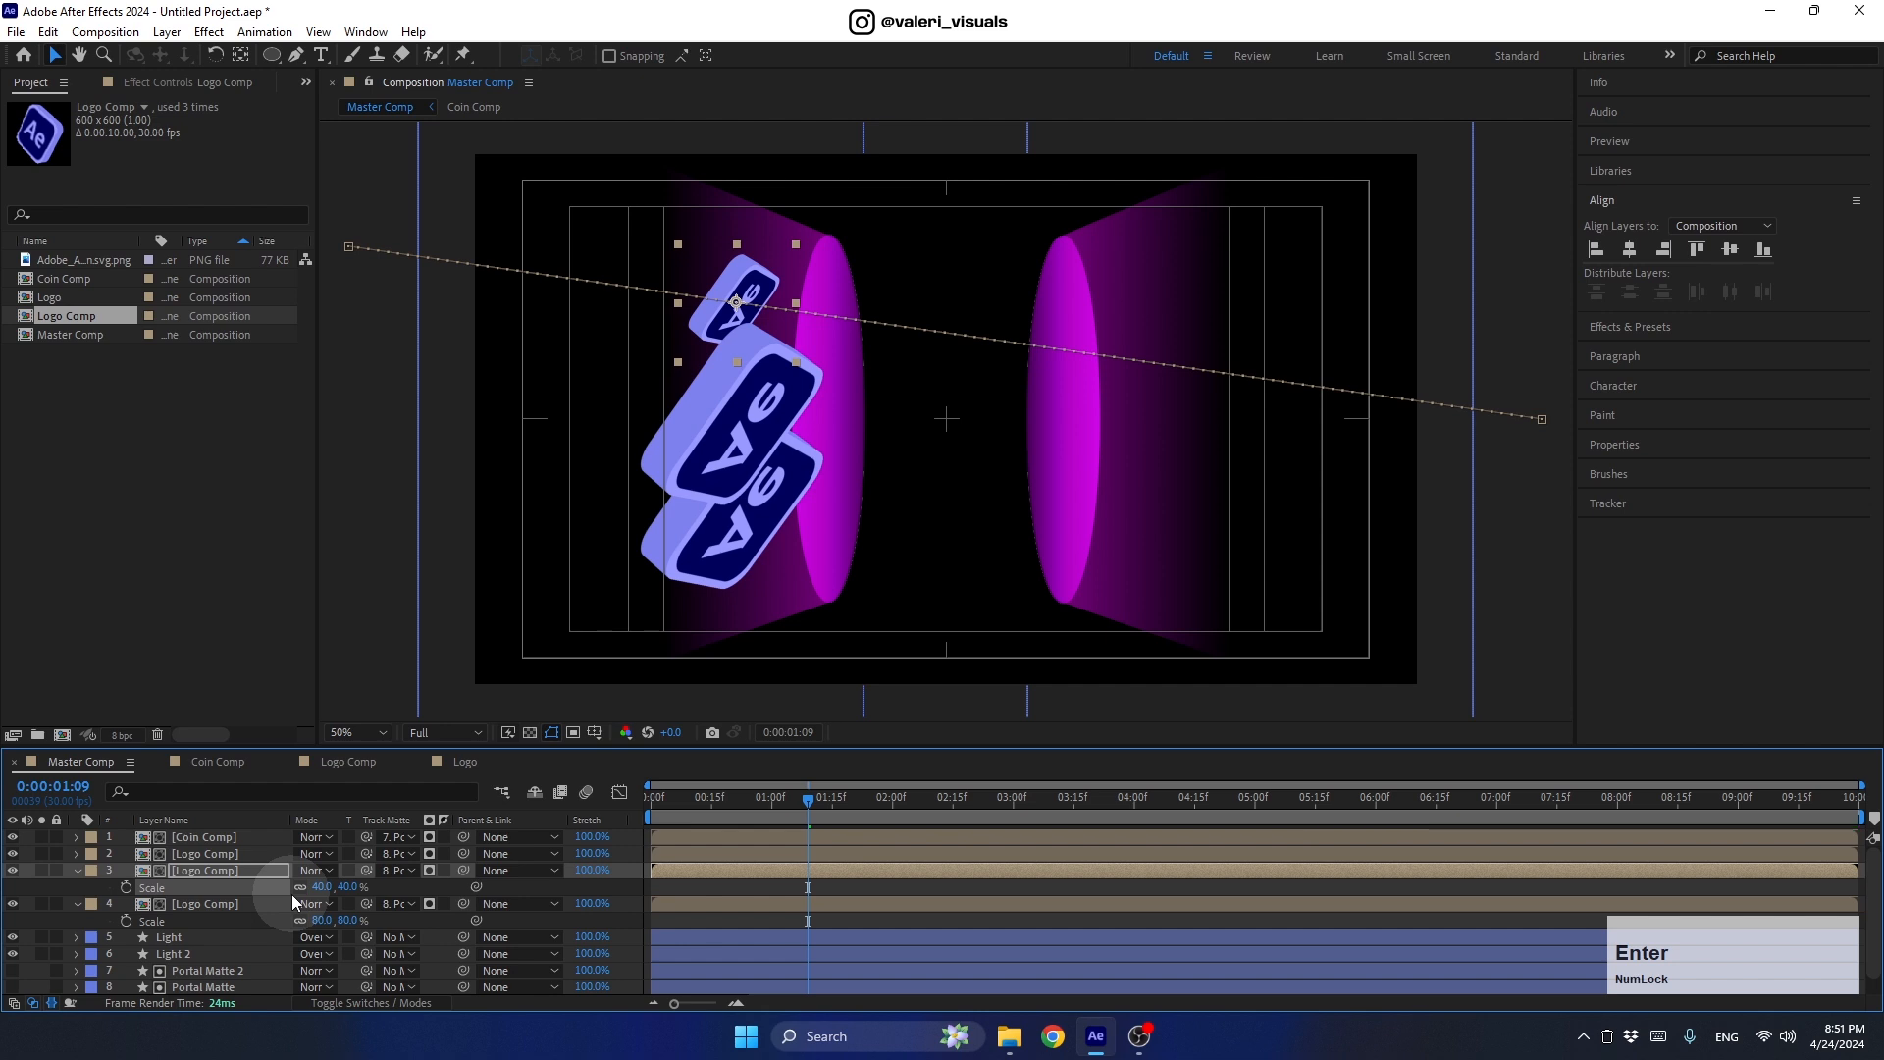
{"action": "left_click", "coordinate": [320, 886]}
{"action": "type", "text": "50"}
{"action": "key", "text": "Return"}
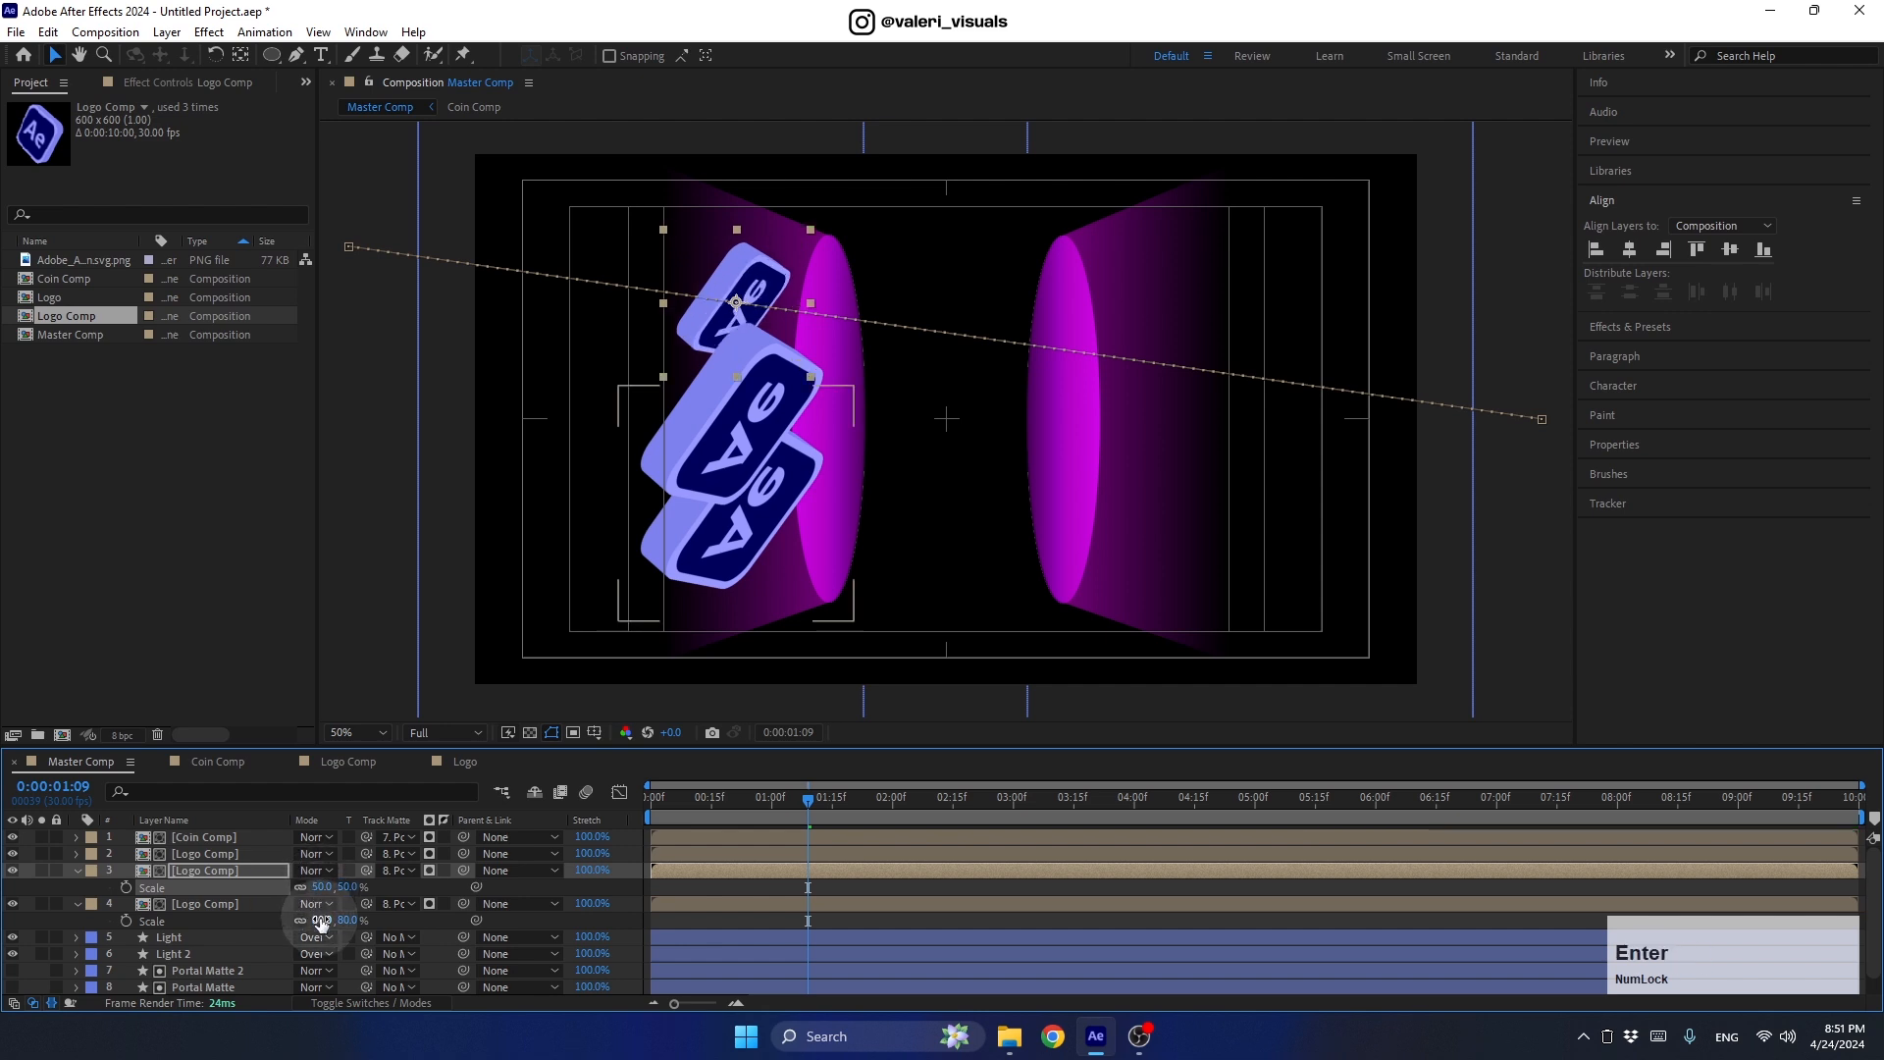
Step: Set the lower Logo Comp duplicate's Scale to 60%
{"action": "left_click", "coordinate": [321, 919]}
{"action": "type", "text": "60"}
{"action": "key", "text": "Return"}
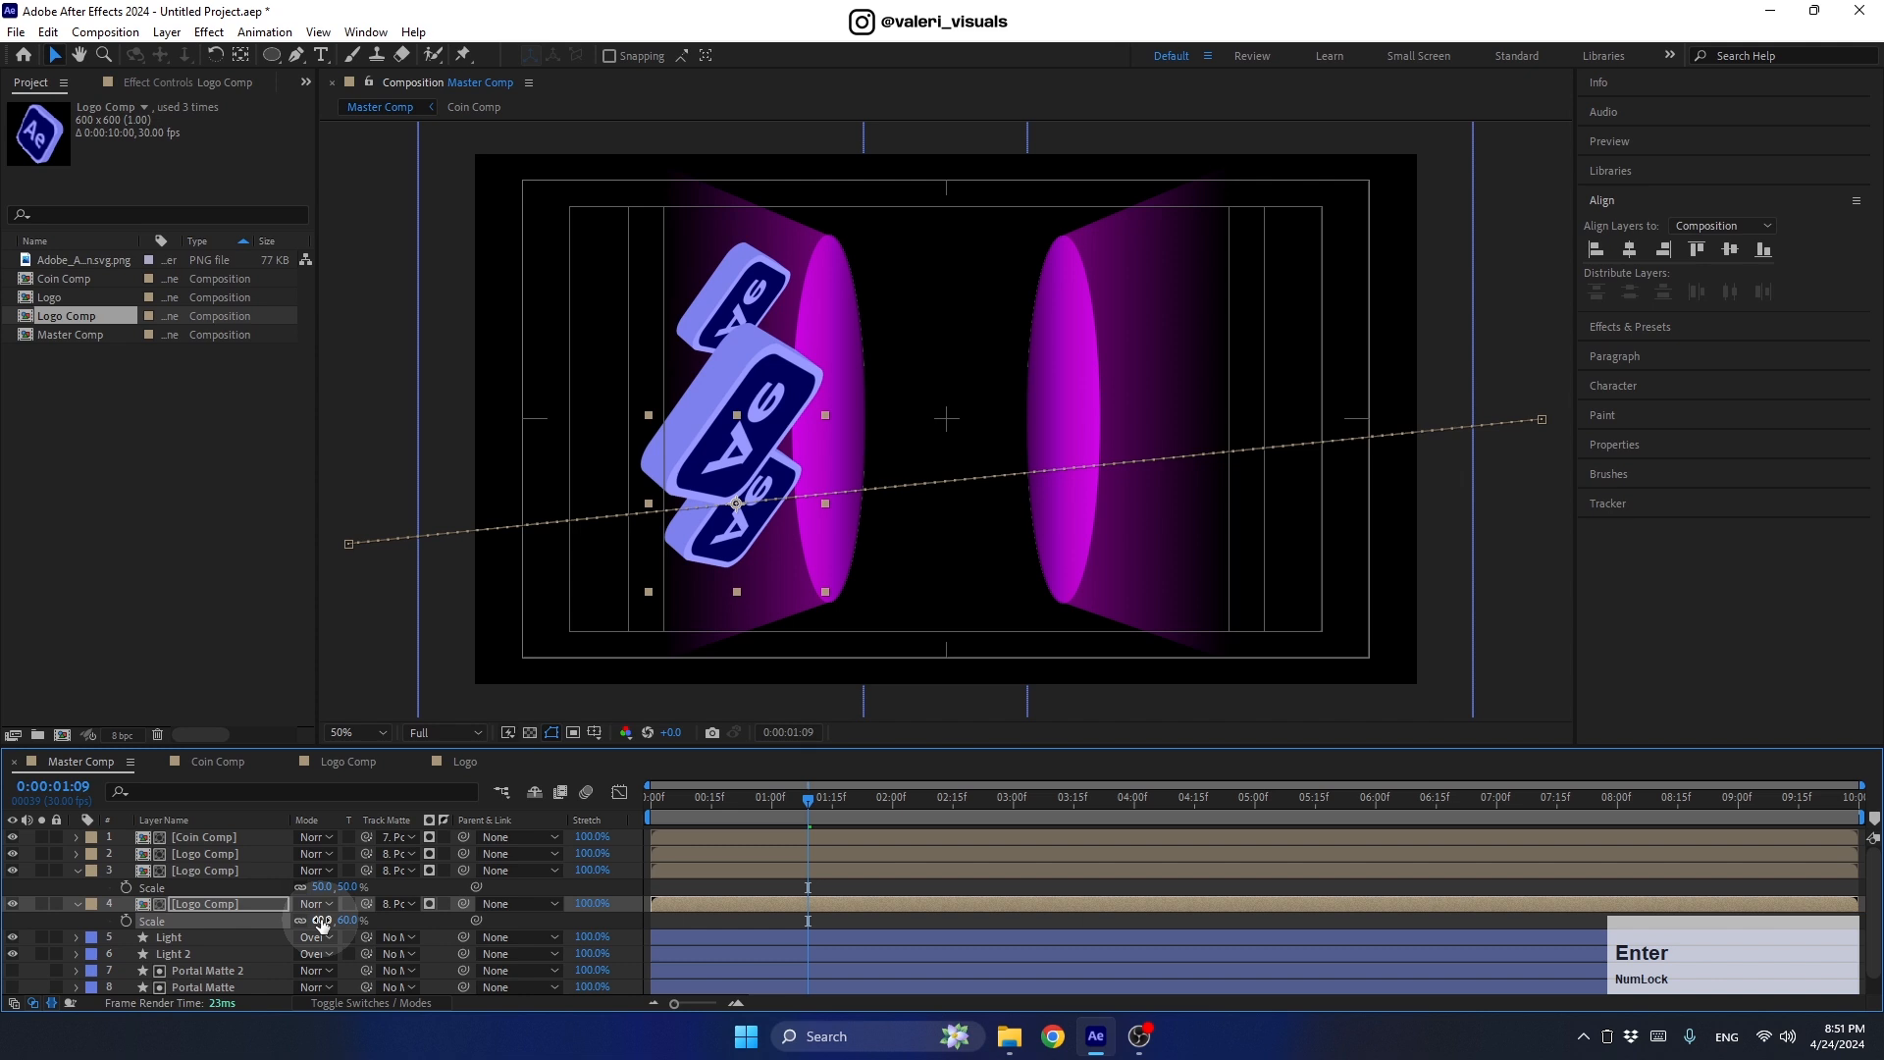
Step: Shift the lower Logo Comp duplicate to start at 0:00:00:15 and the upper one to start at 0:00:01:00
{"action": "left_click_drag", "start_coordinate": [679, 800], "coordinate": [715, 814]}
{"action": "left_click_drag", "start_coordinate": [680, 899], "coordinate": [733, 901]}
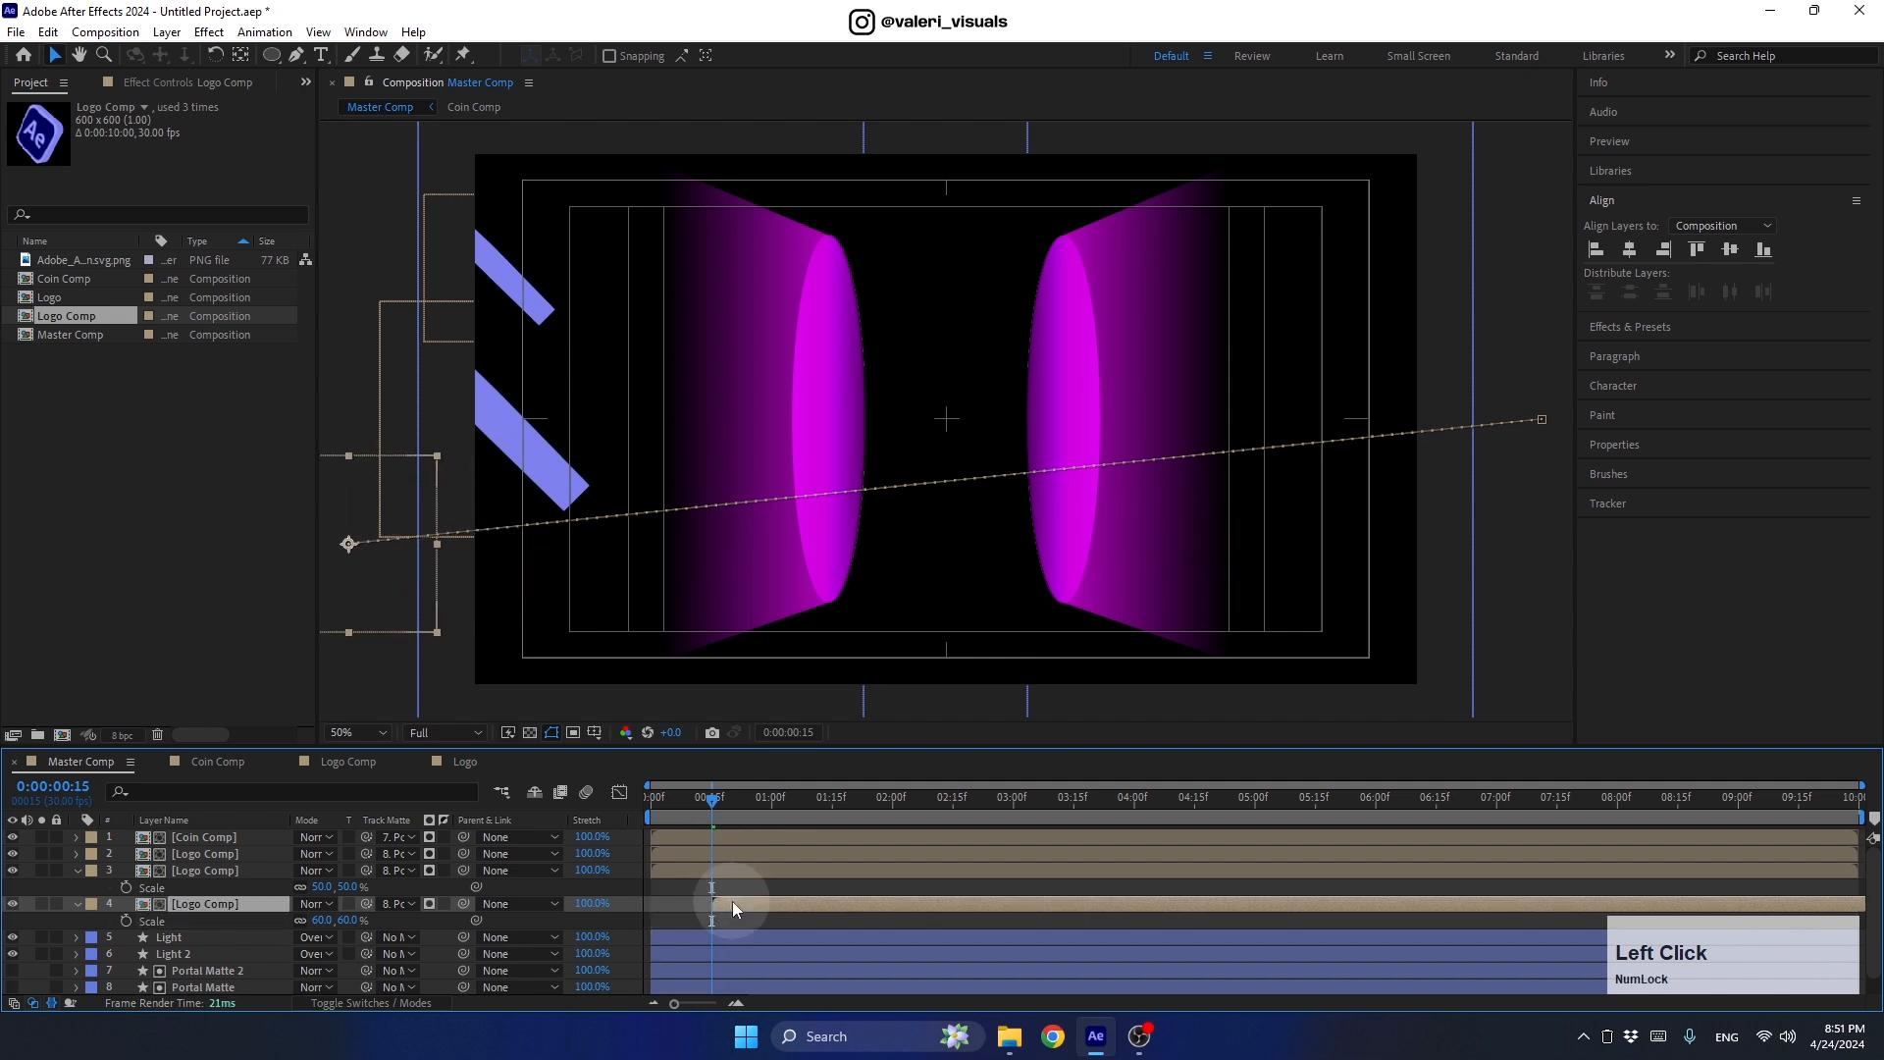
{"action": "left_click_drag", "start_coordinate": [714, 800], "coordinate": [773, 817]}
{"action": "left_click", "coordinate": [200, 871]}
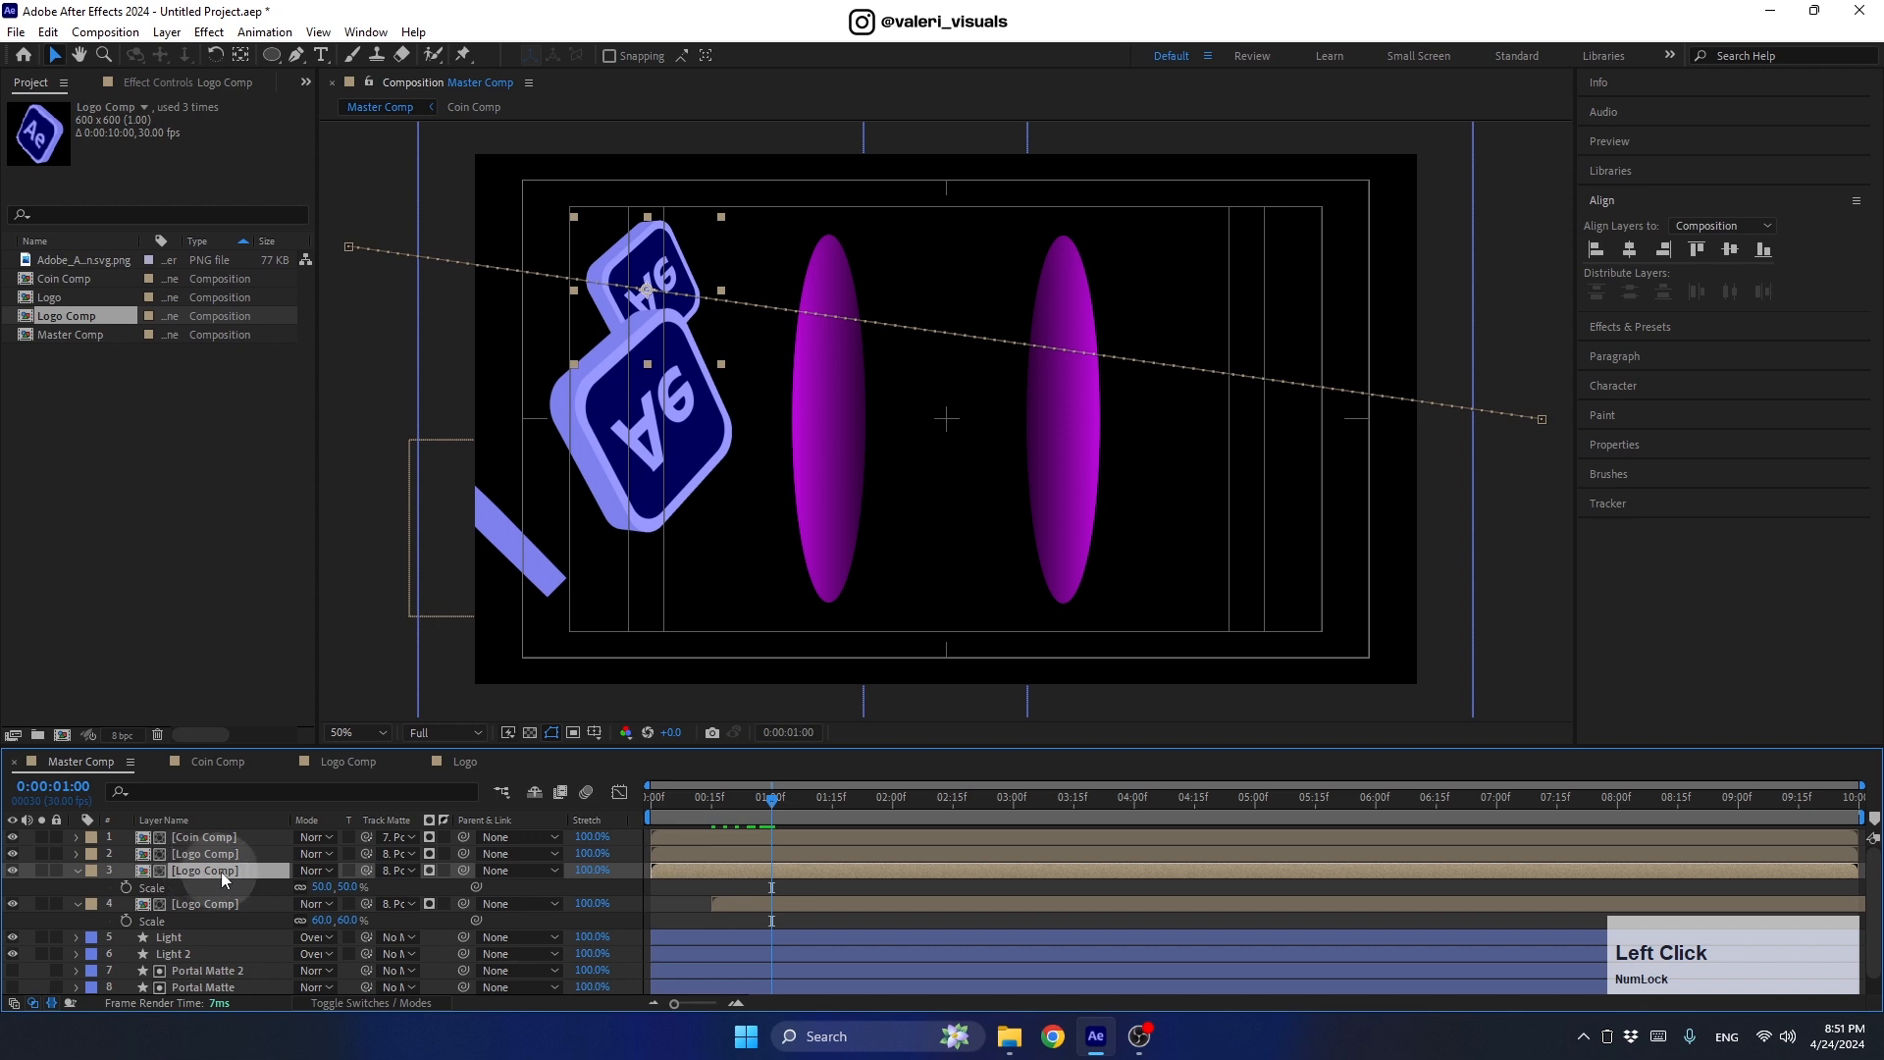
{"action": "left_click_drag", "start_coordinate": [669, 869], "coordinate": [792, 878]}
Step: Move the upper Logo Comp duplicate below the lower one in the layer stack and collapse both layers' properties
{"action": "left_click_drag", "start_coordinate": [251, 870], "coordinate": [258, 922]}
{"action": "left_click_drag", "start_coordinate": [772, 817], "coordinate": [1005, 873]}
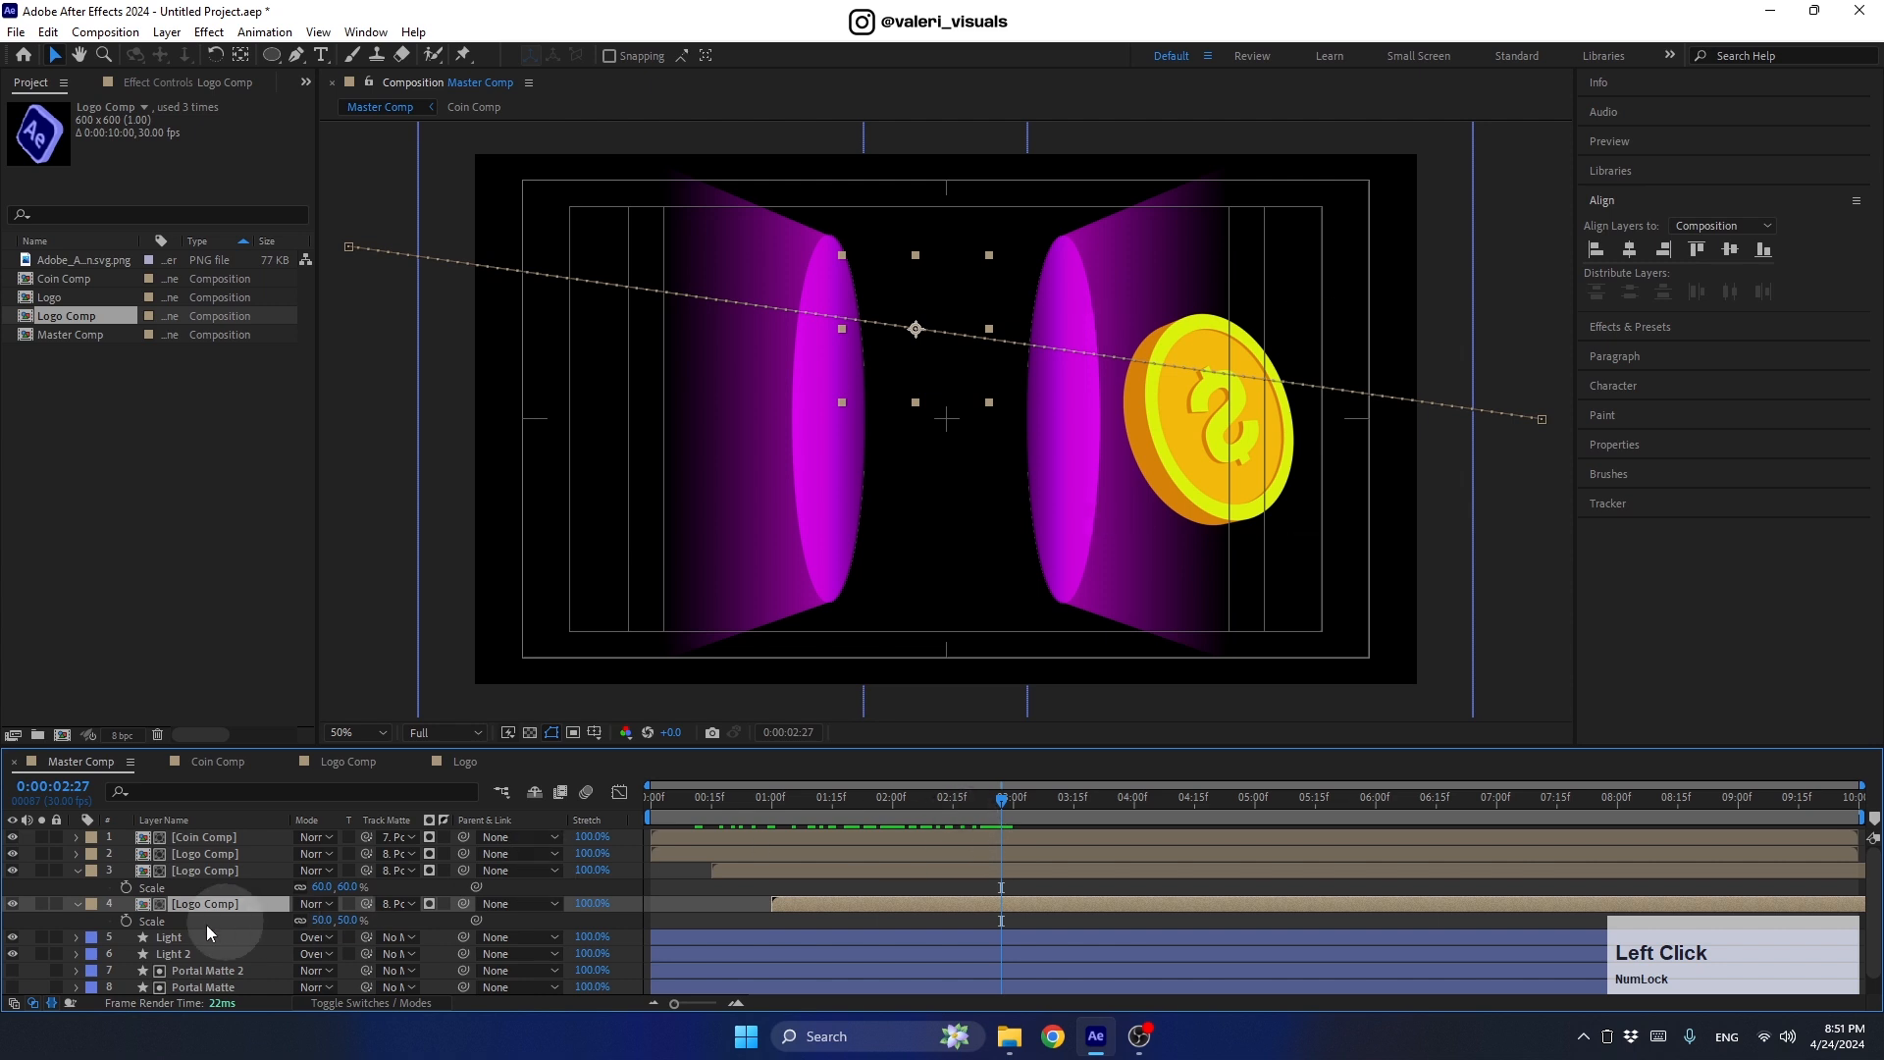
{"action": "left_click", "coordinate": [76, 867]}
{"action": "left_click", "coordinate": [75, 887]}
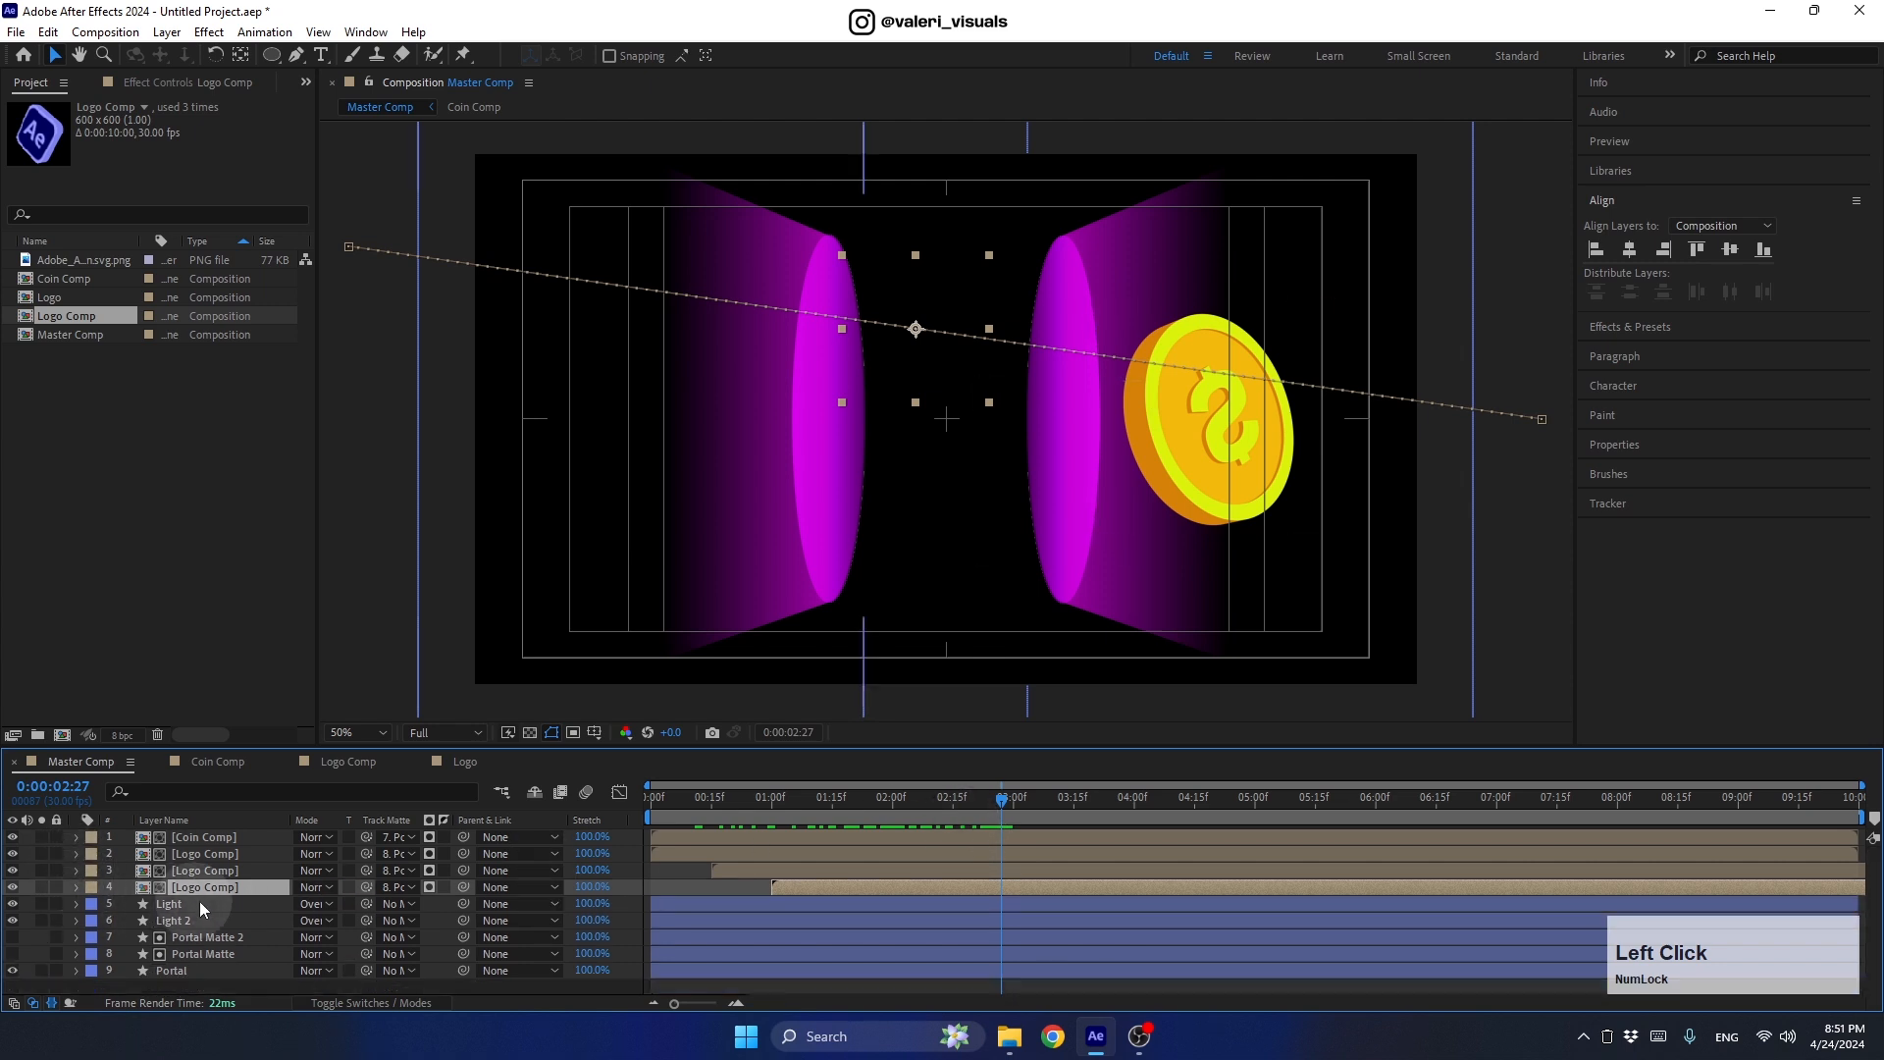
Step: Set the label color of the three Logo Comp layers to Purple and of the Coin Comp layer to Yellow
{"action": "left_click", "coordinate": [194, 854]}
{"action": "left_click", "coordinate": [195, 883], "text": "shift"}
{"action": "left_click", "coordinate": [91, 861]}
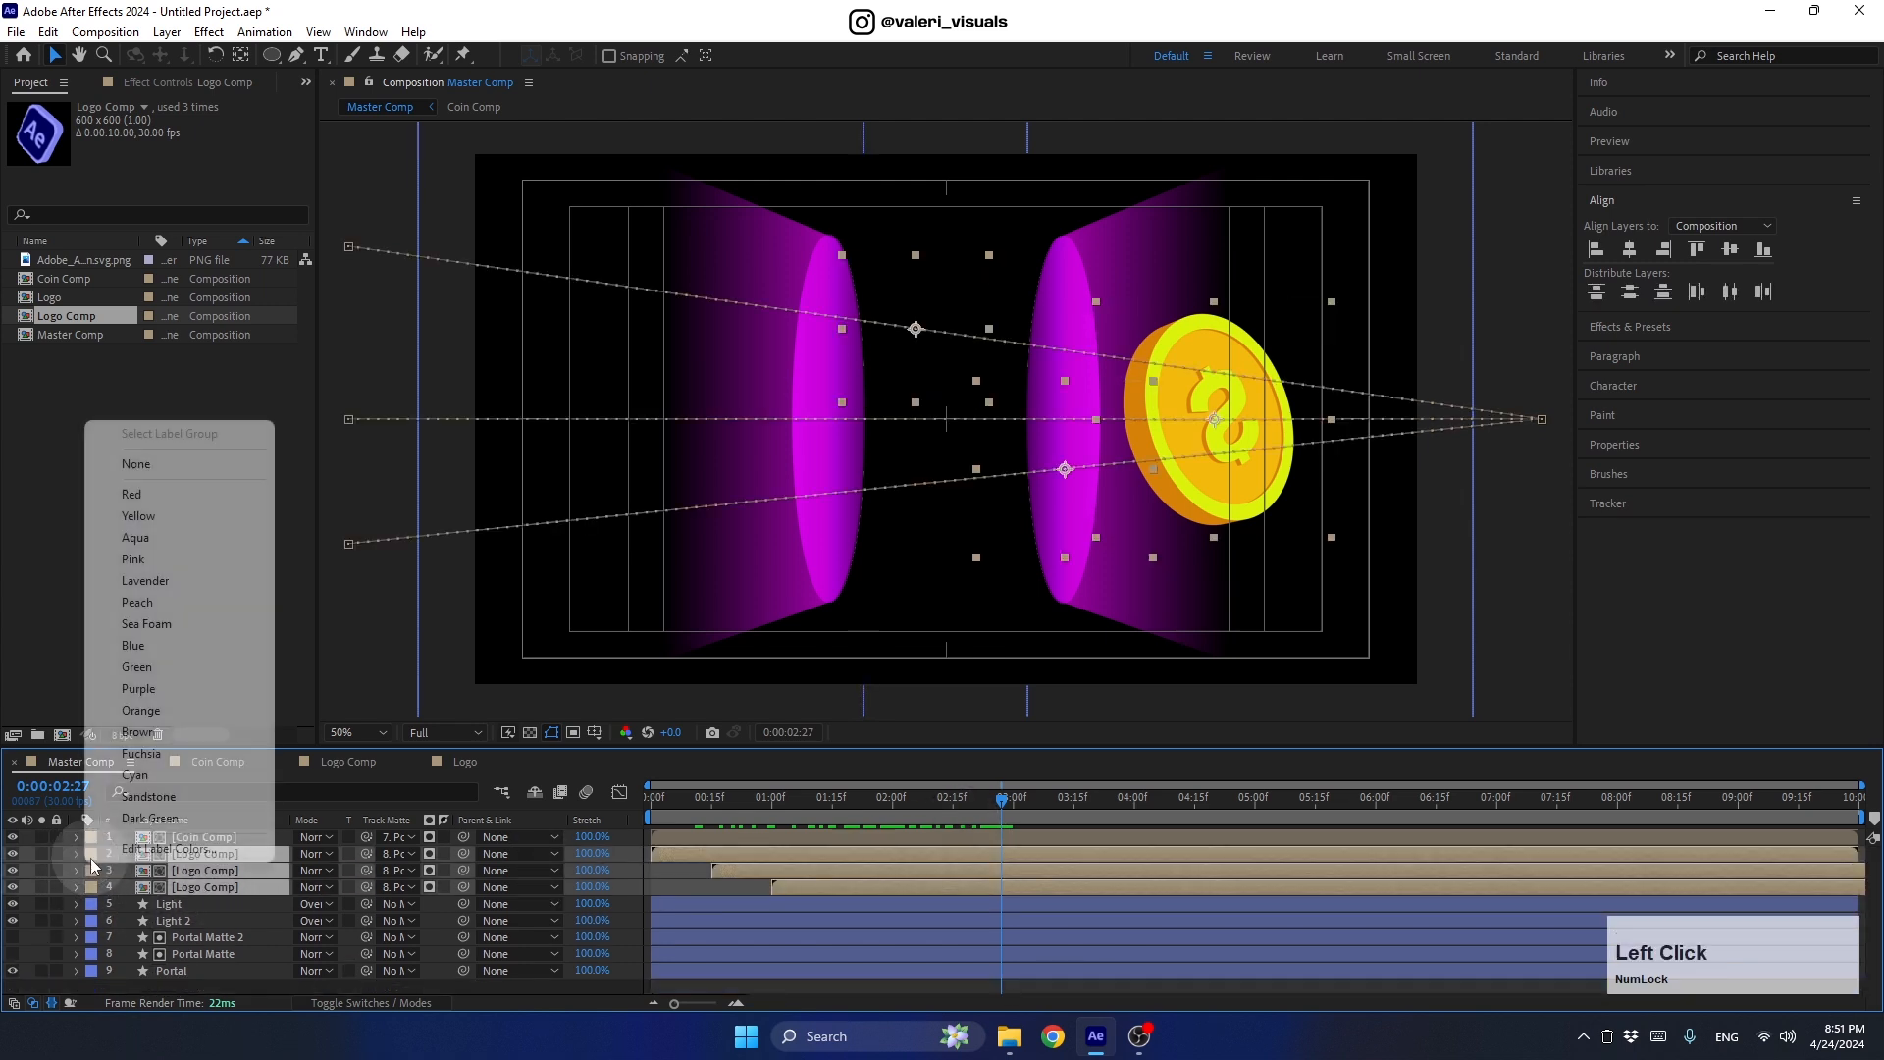
{"action": "left_click", "coordinate": [116, 690]}
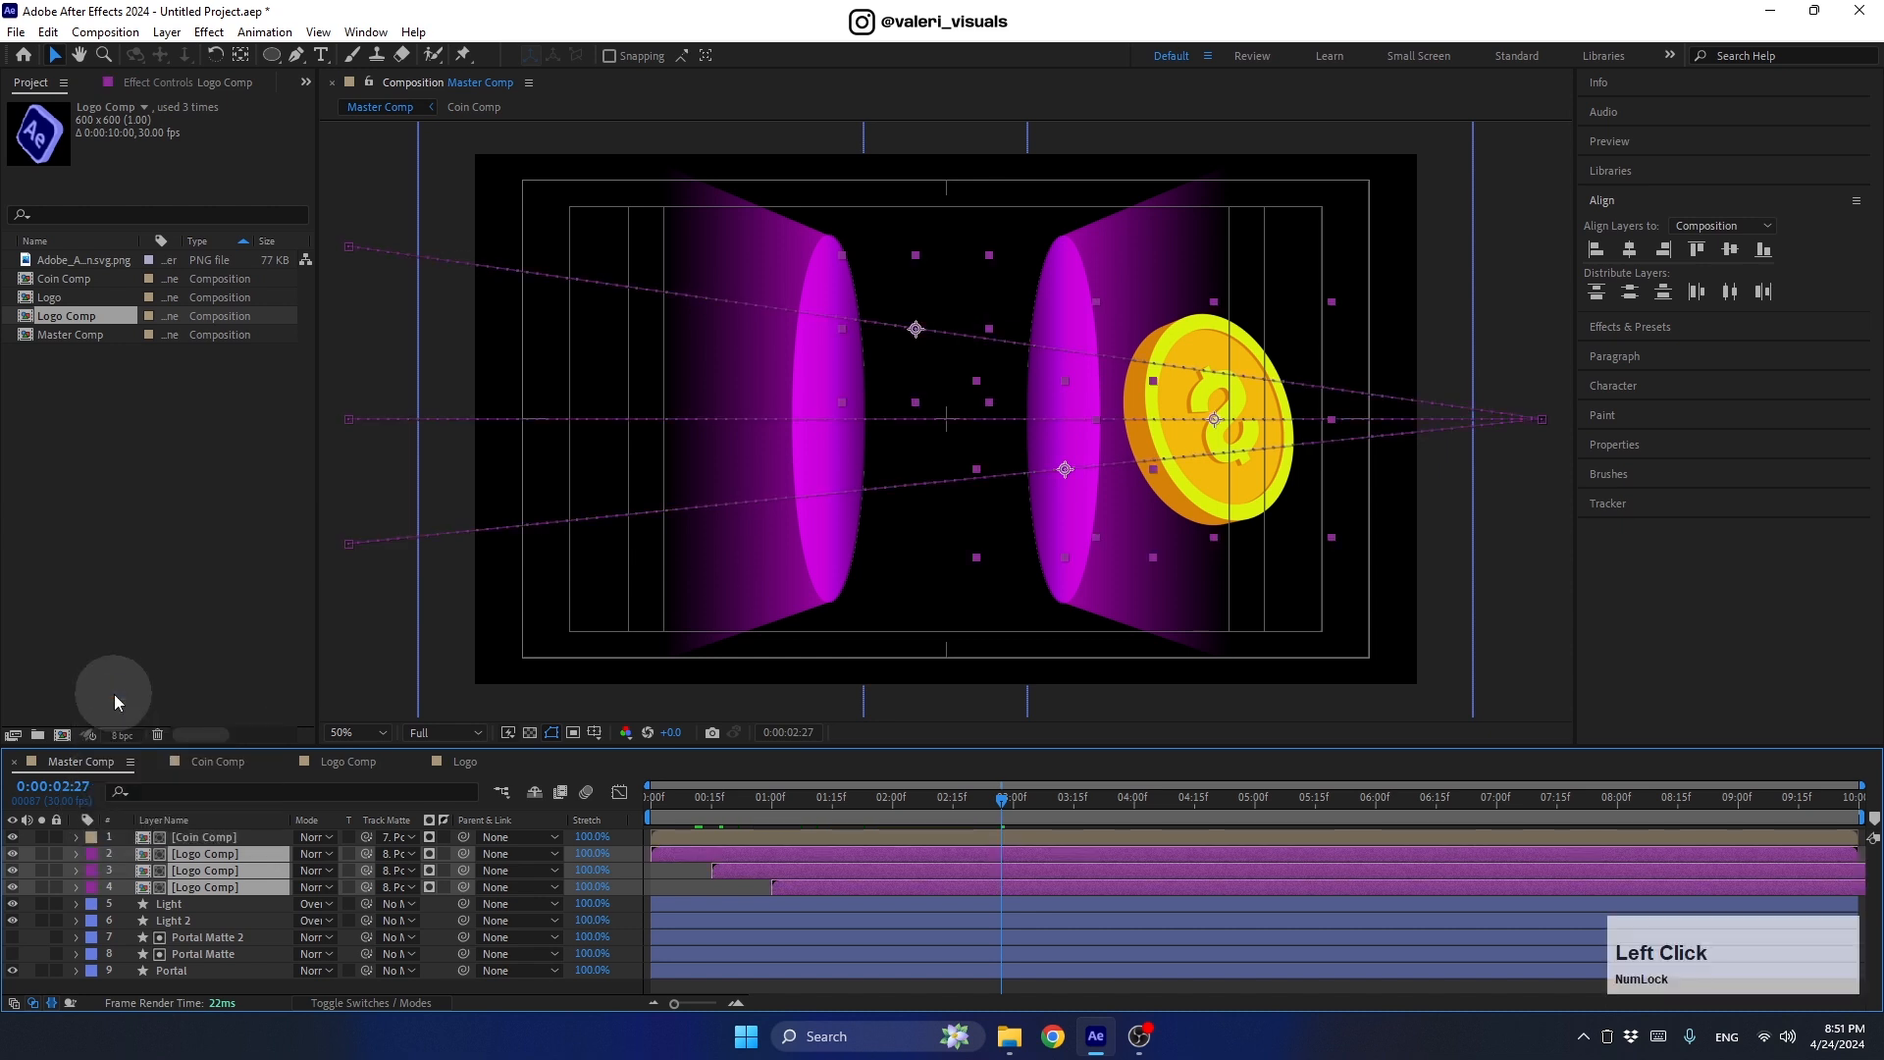
{"action": "left_click", "coordinate": [189, 839]}
{"action": "left_click", "coordinate": [92, 837]}
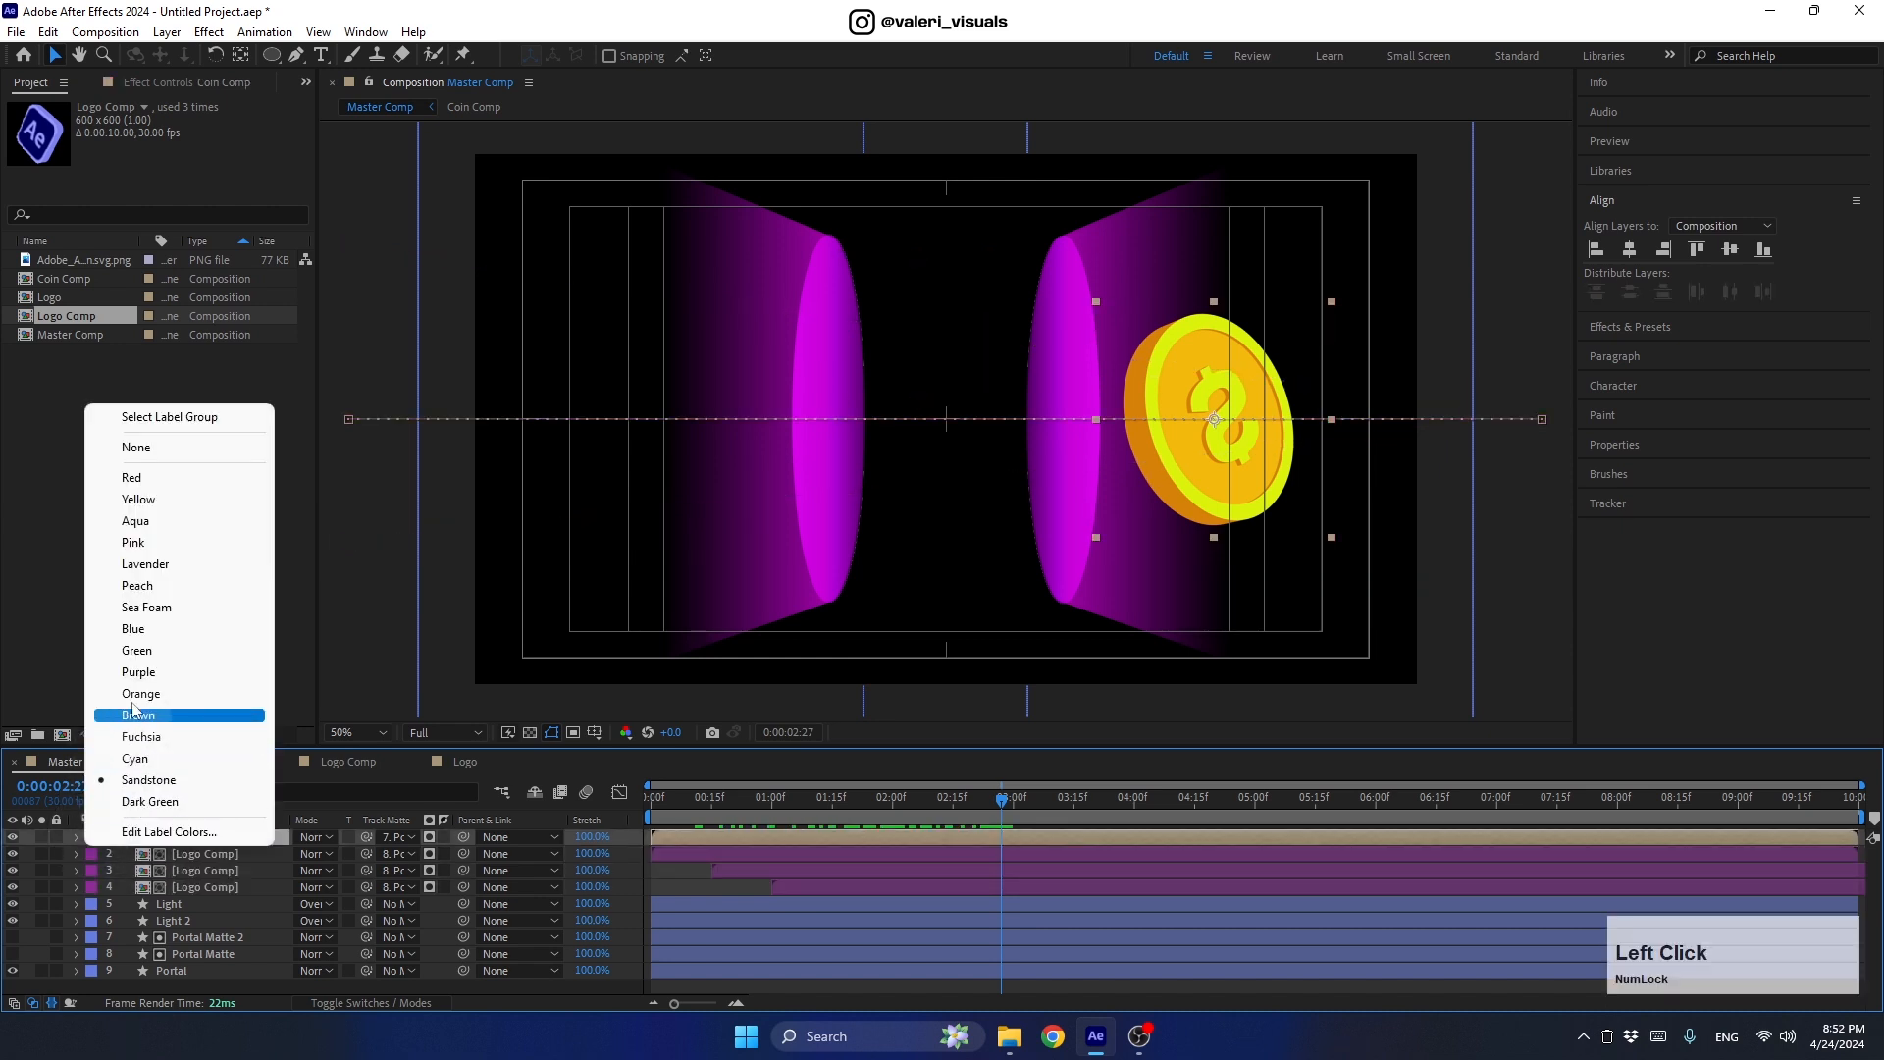
{"action": "left_click", "coordinate": [122, 500]}
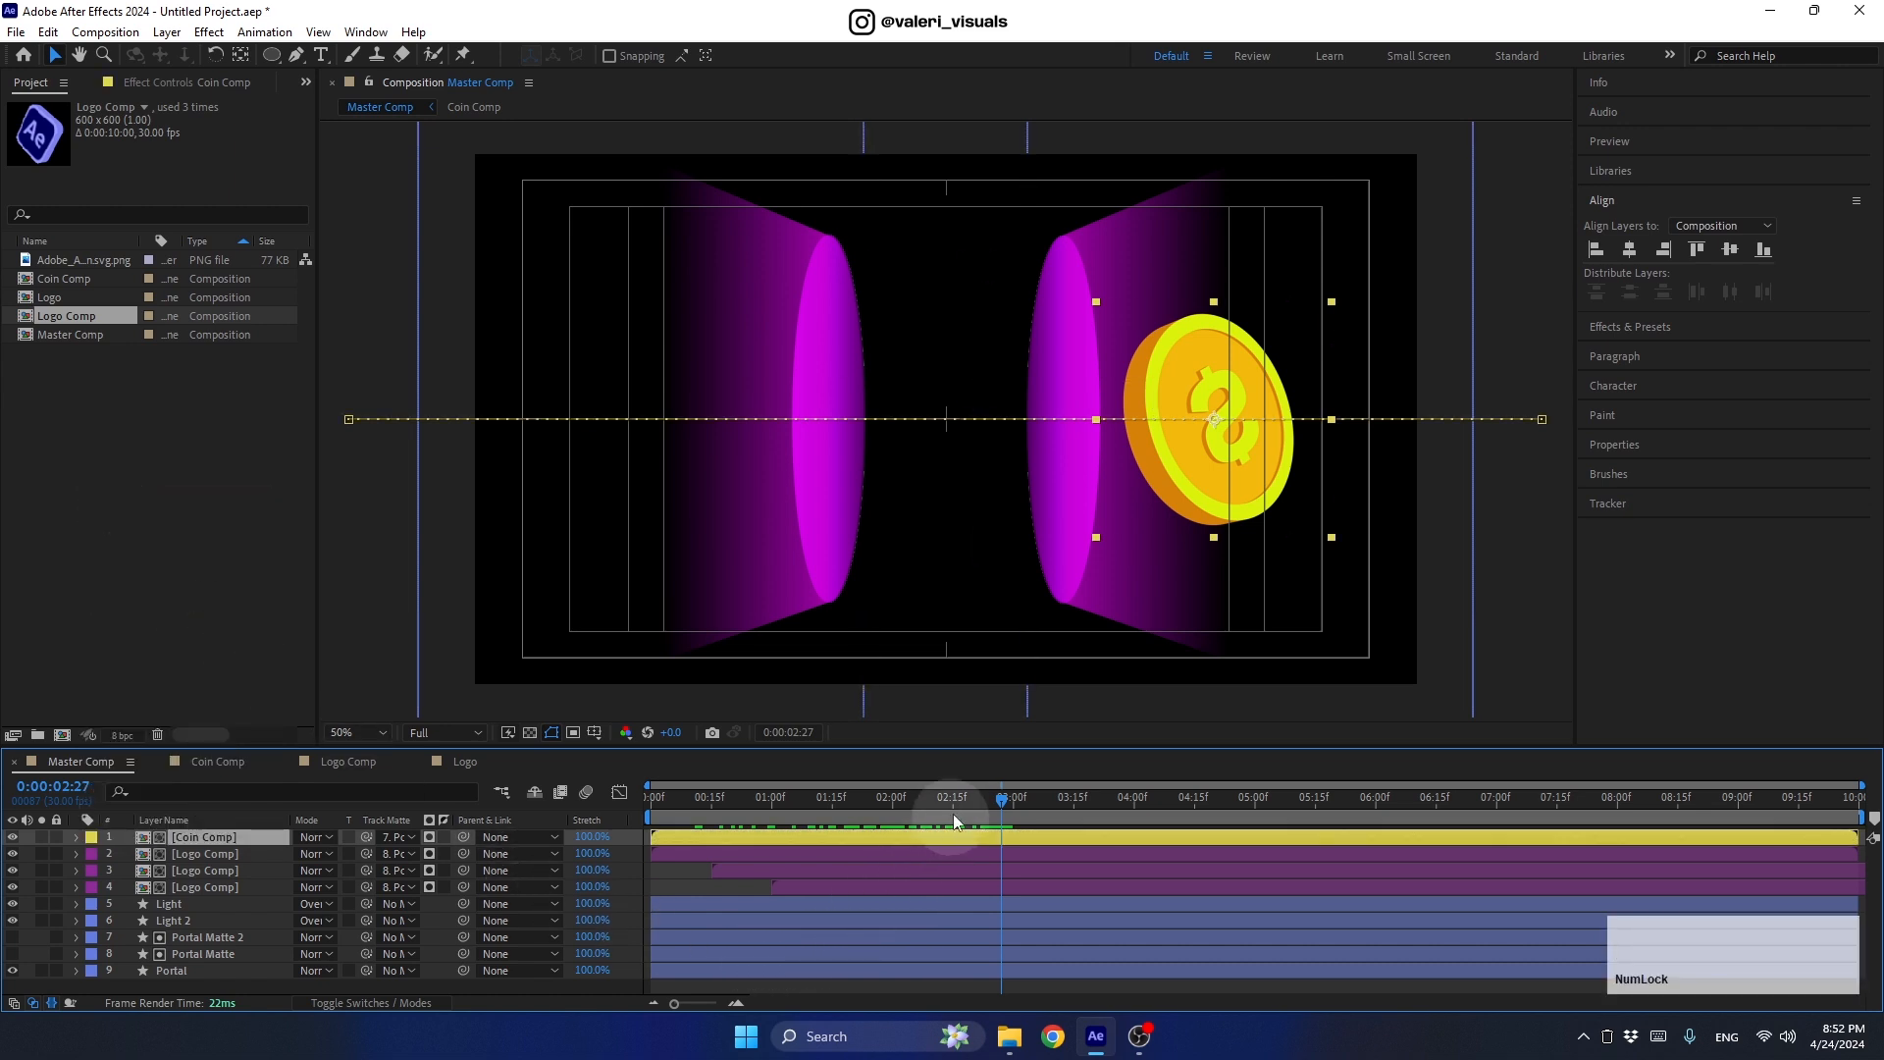
Step: At 0:00:04:00, duplicate Coin Comp and raise the copy's end Position keyframe straight up above the original's
{"action": "left_click_drag", "start_coordinate": [956, 797], "coordinate": [1134, 865]}
{"action": "key", "text": "u"}
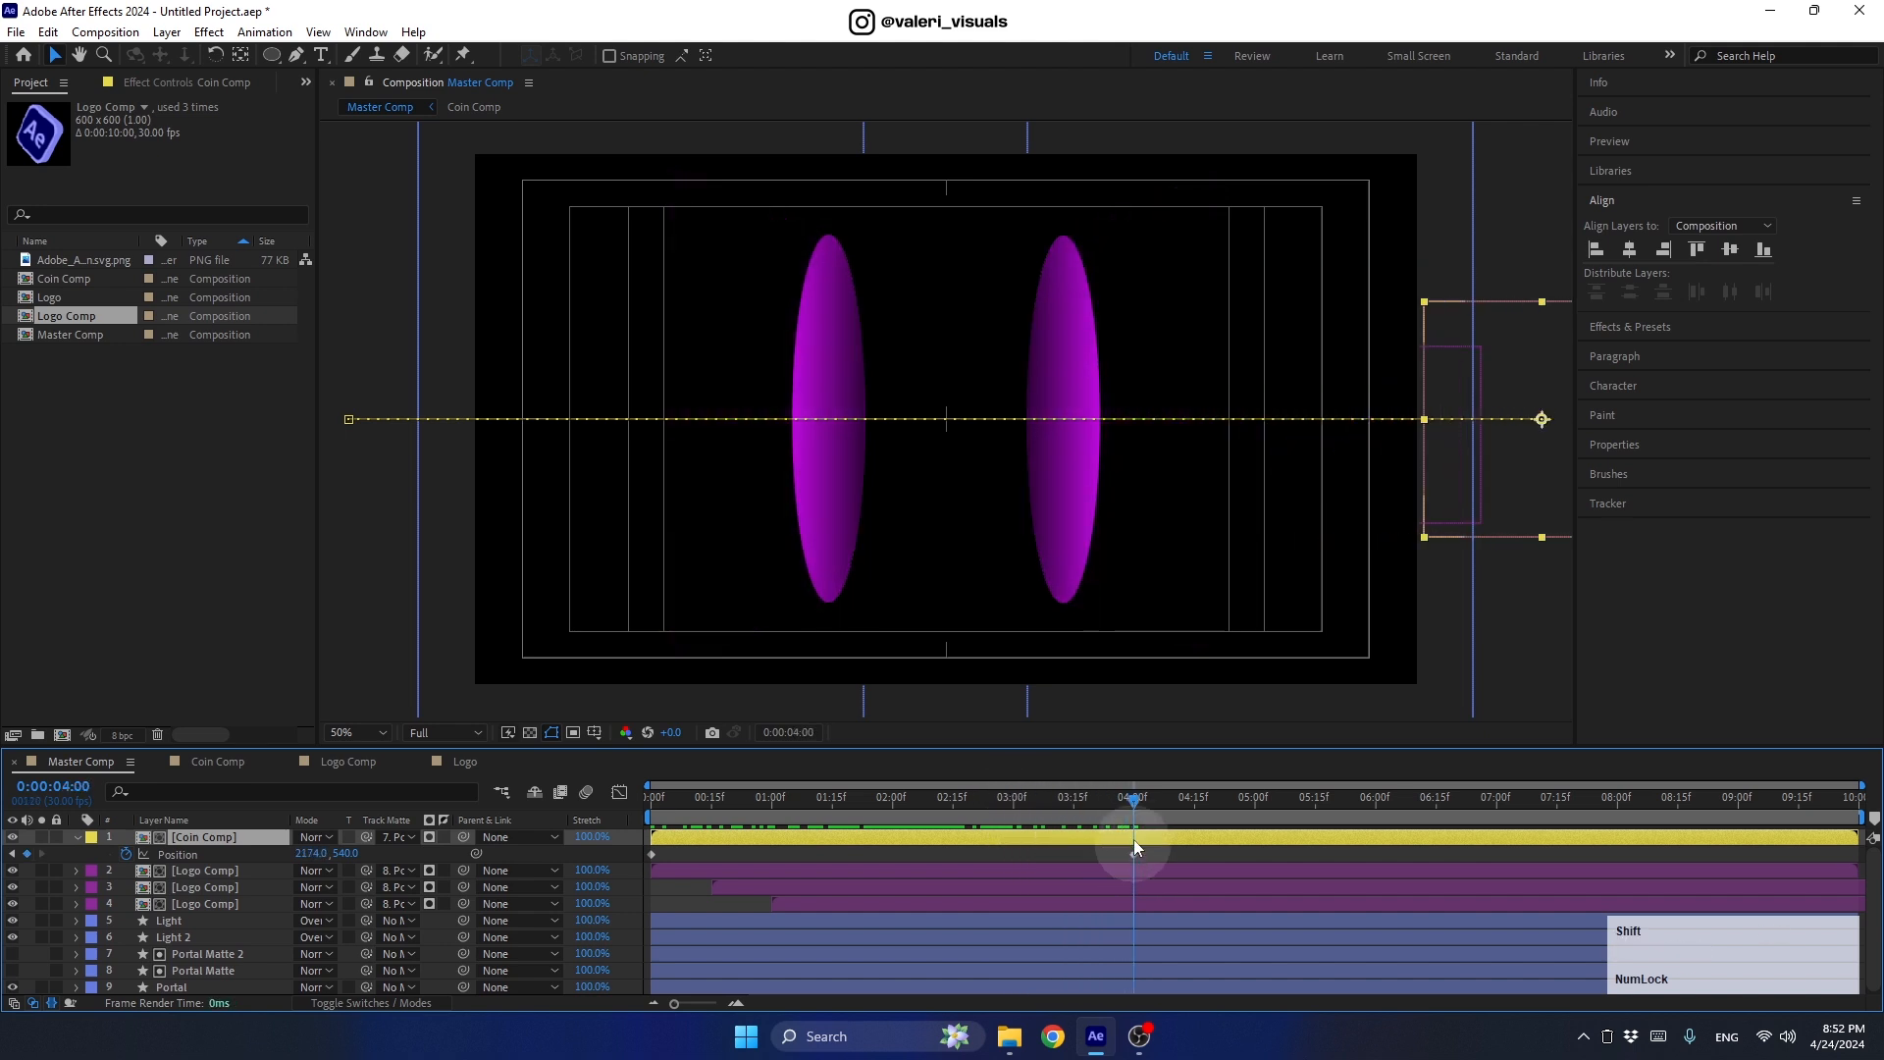
{"action": "left_click", "coordinate": [1092, 836]}
{"action": "key", "text": "ctrl+d"}
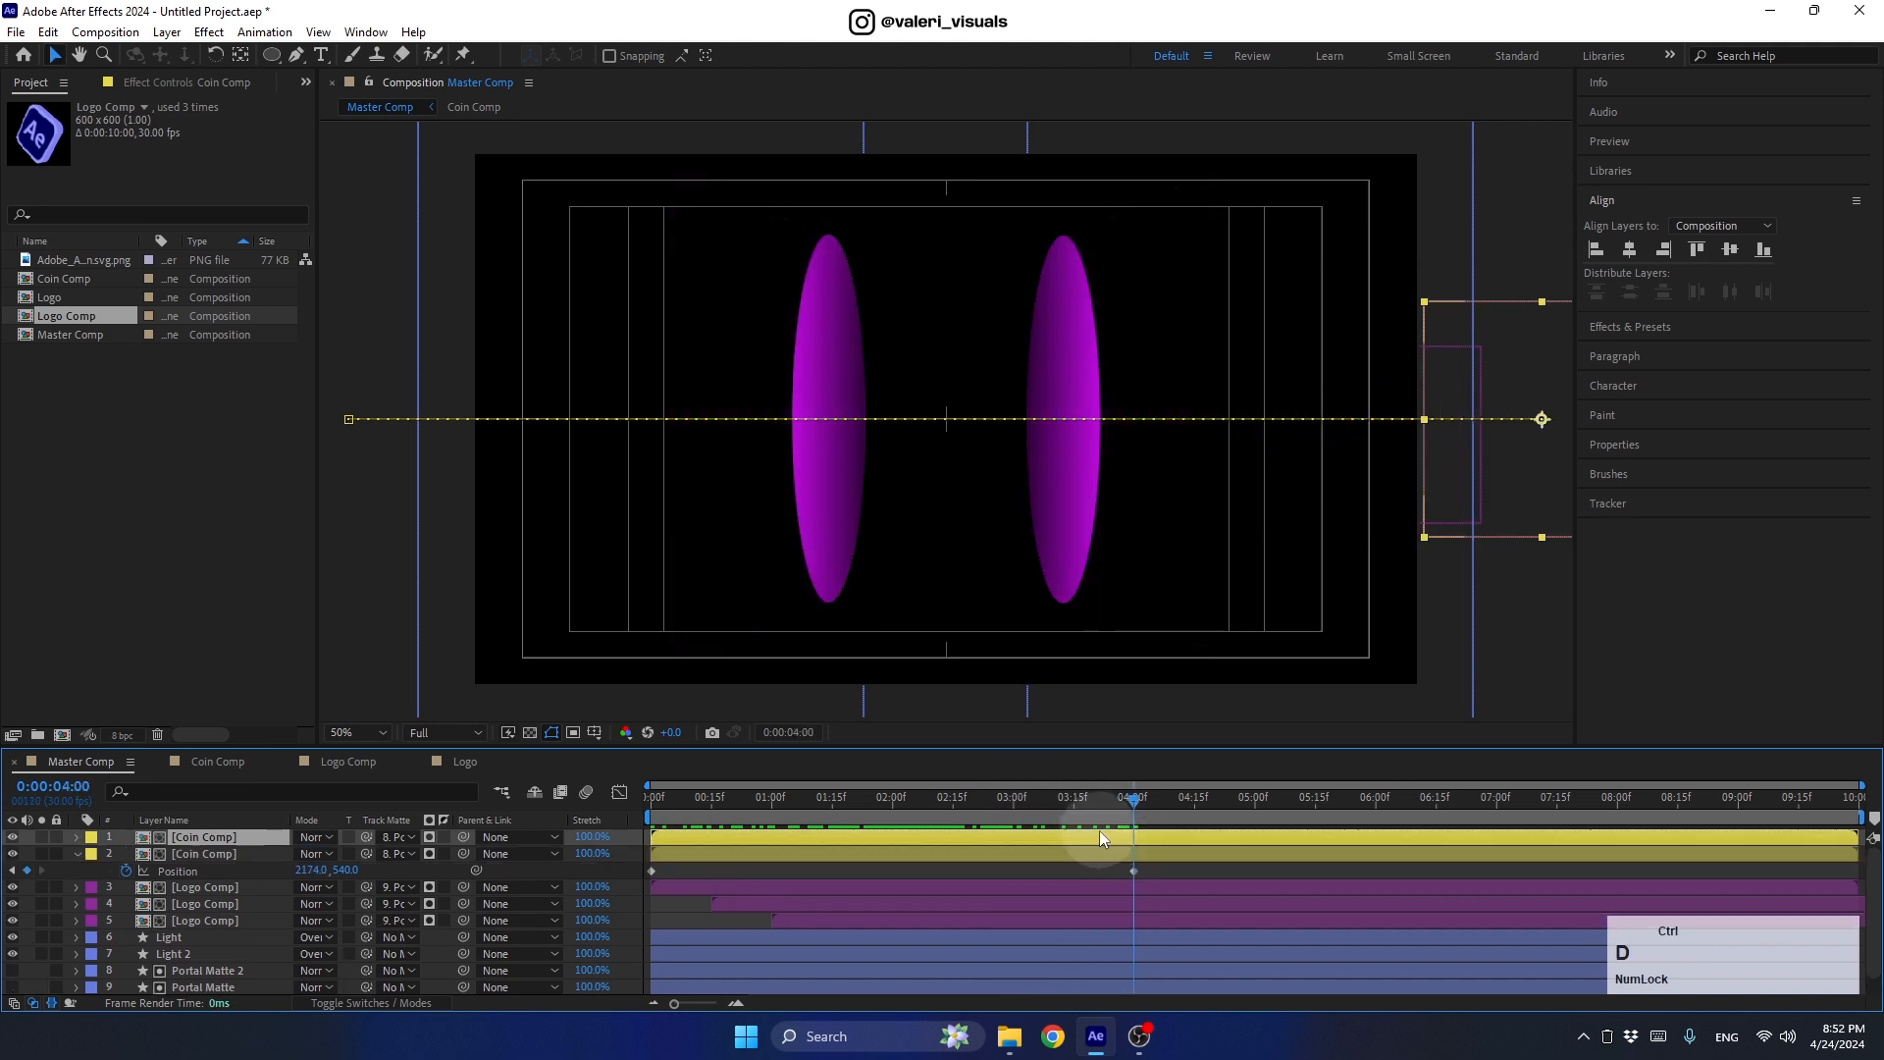
{"action": "left_click_drag", "start_coordinate": [1482, 492], "coordinate": [1496, 379]}
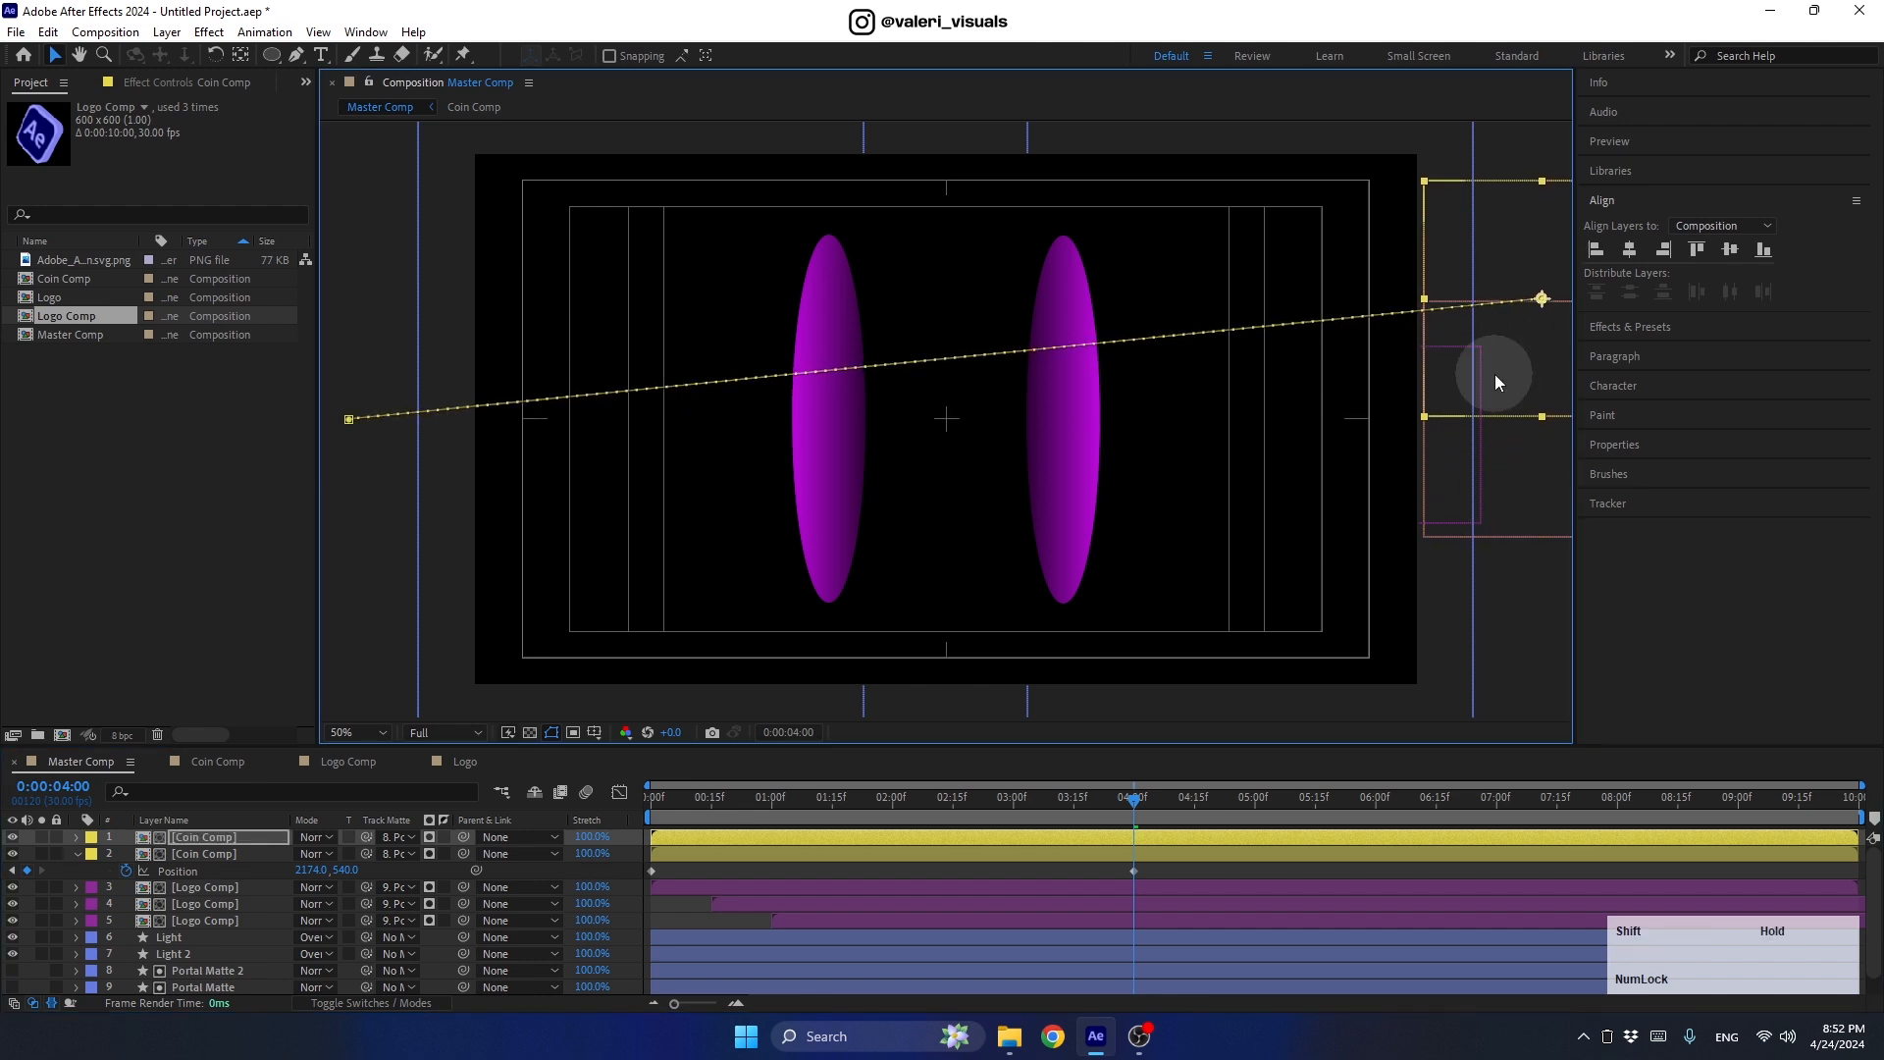
Step: Duplicate the raised Coin Comp and move the new copy's end Position keyframe straight down below the centered coin's
{"action": "left_click", "coordinate": [1125, 839]}
{"action": "key", "text": "ctrl+d"}
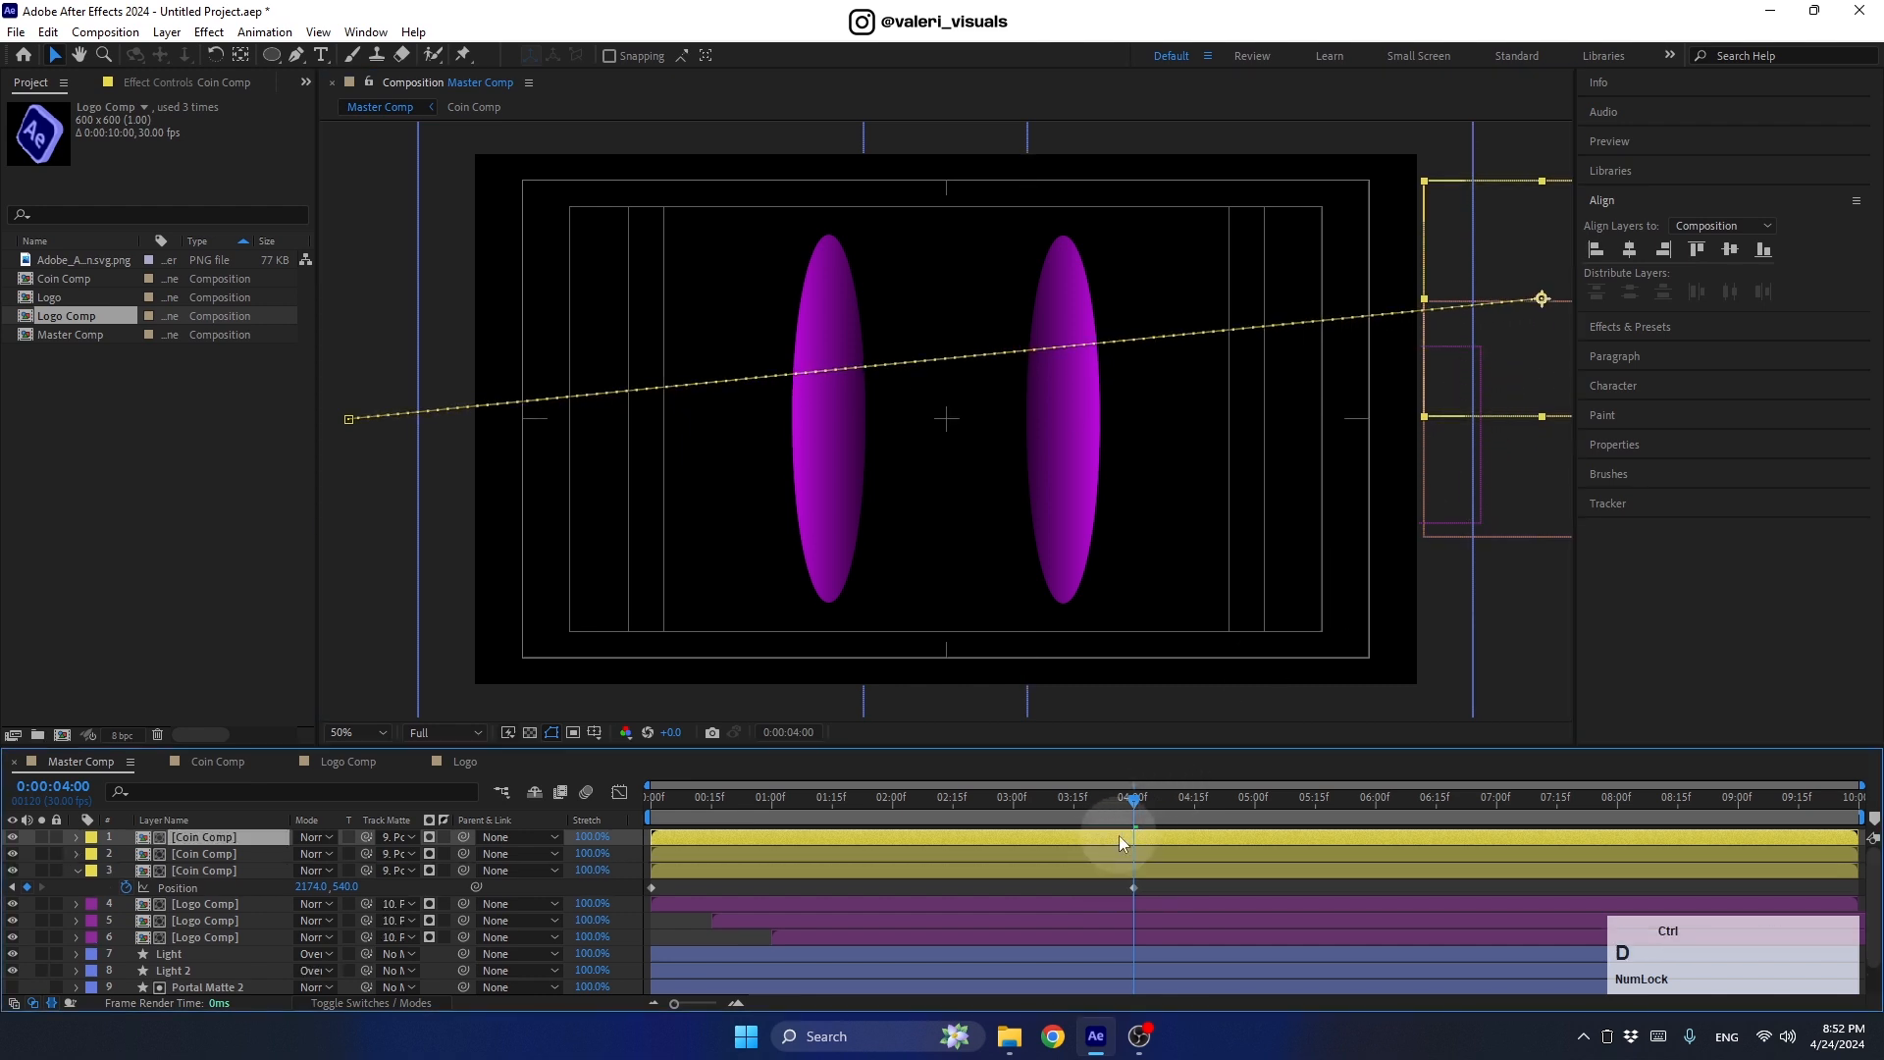
{"action": "left_click_drag", "start_coordinate": [1480, 387], "coordinate": [1477, 629]}
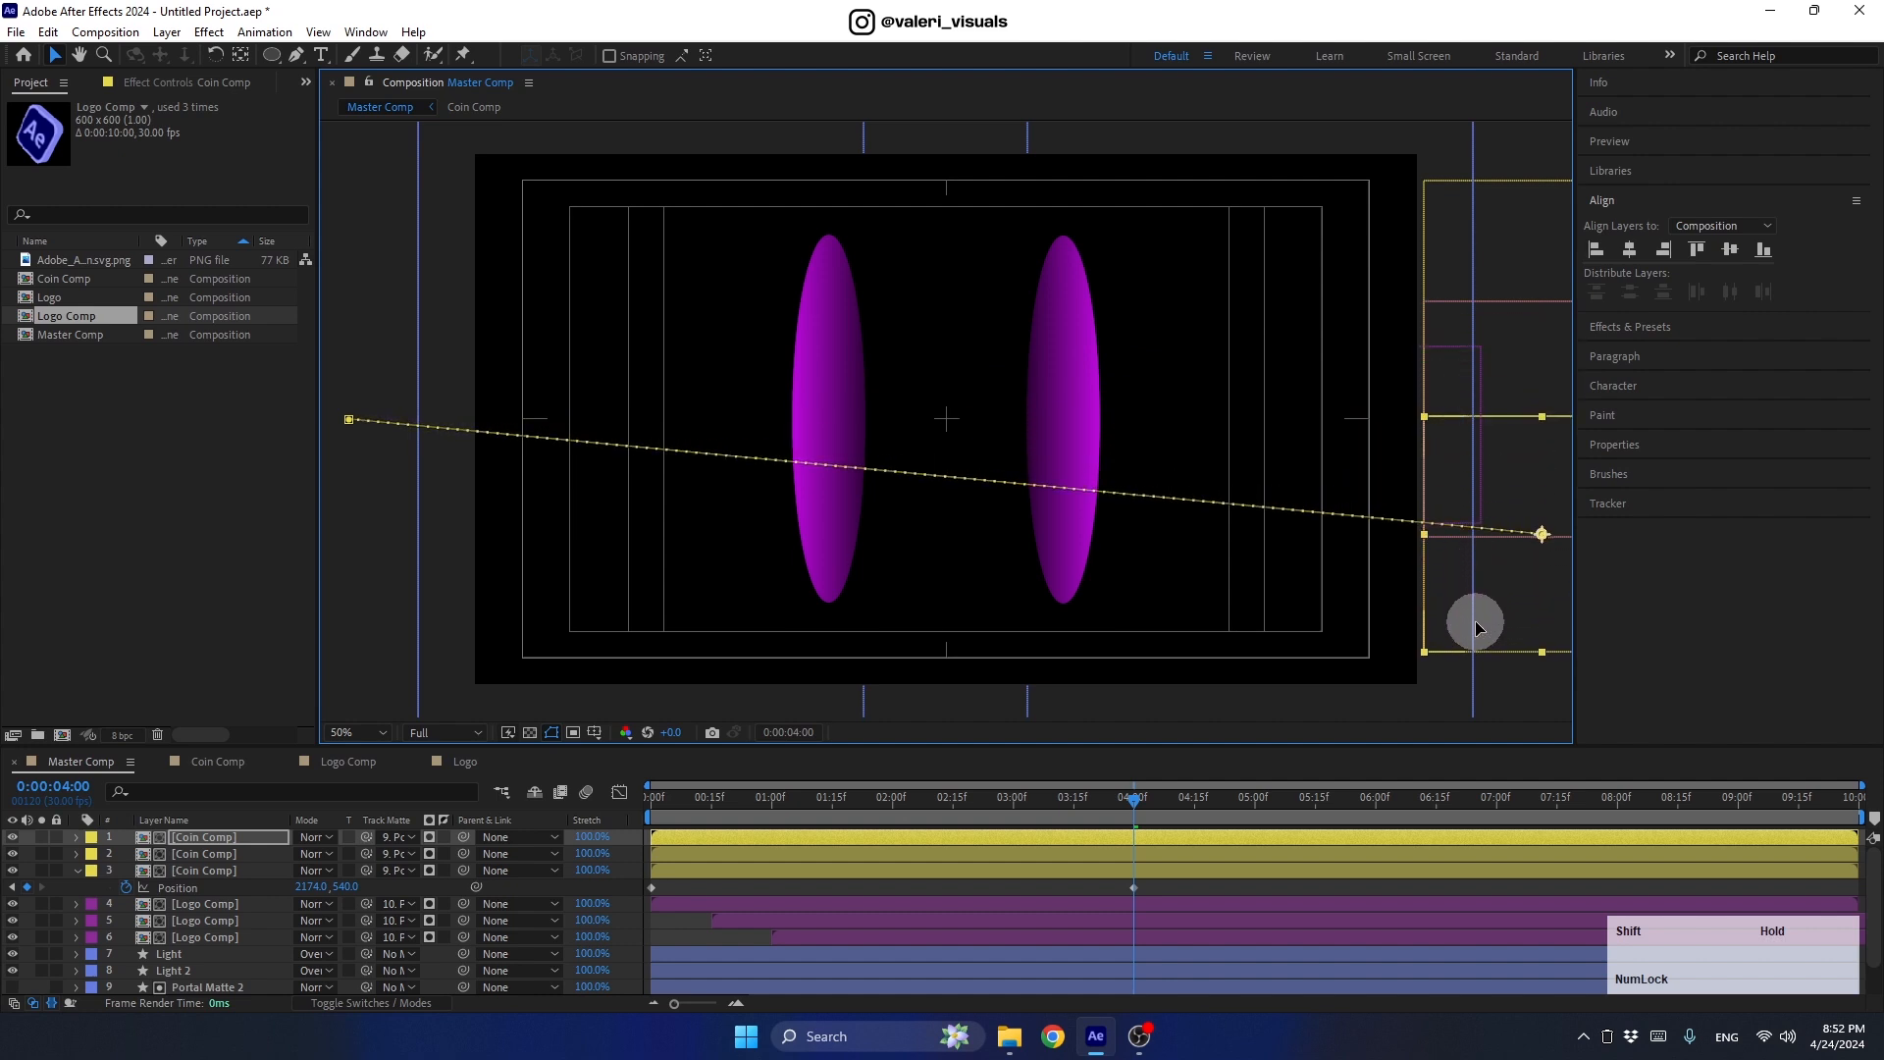
Step: Reveal Scale on the two Coin Comp copies and, at 0:00:03:00, place both beneath the centered Coin Comp in the layer stack
{"action": "left_click", "coordinate": [1074, 856]}
{"action": "key", "text": "s"}
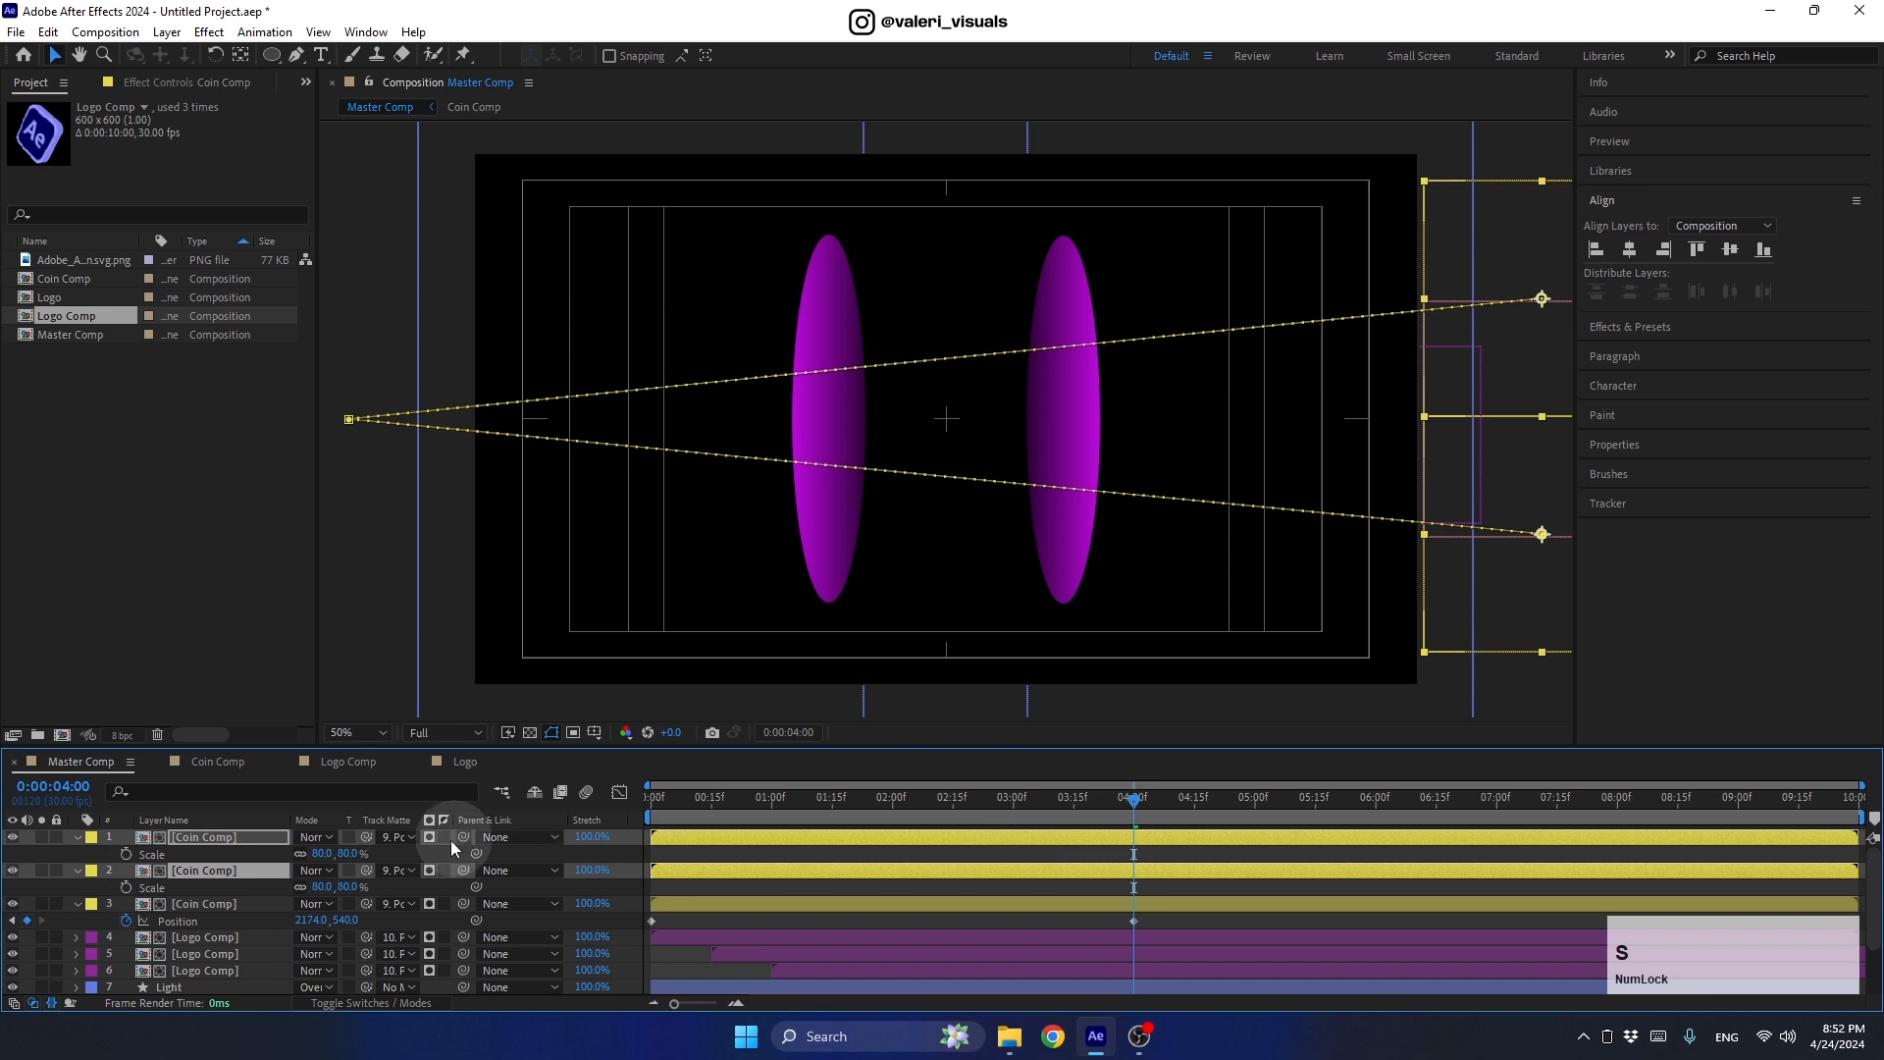
{"action": "left_click", "coordinate": [257, 856]}
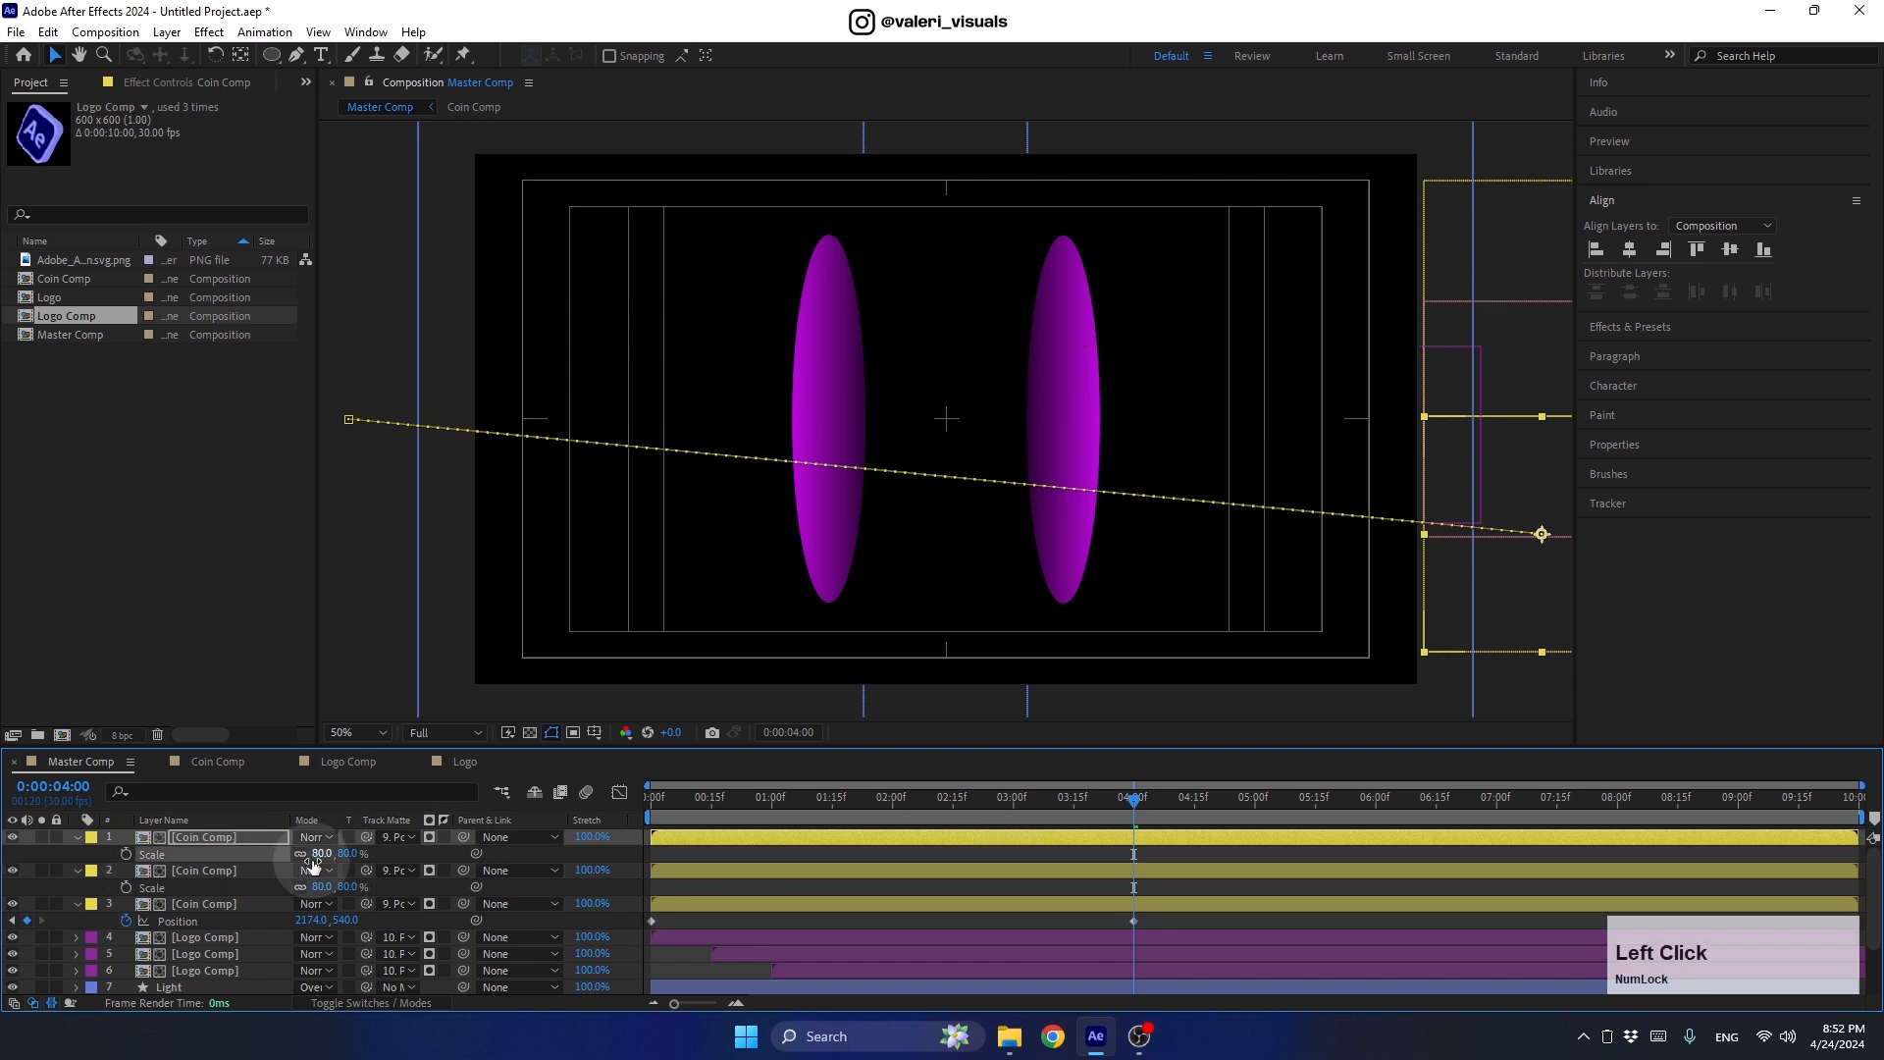
{"action": "left_click", "coordinate": [1127, 804]}
{"action": "left_click_drag", "start_coordinate": [1128, 807], "coordinate": [1013, 802]}
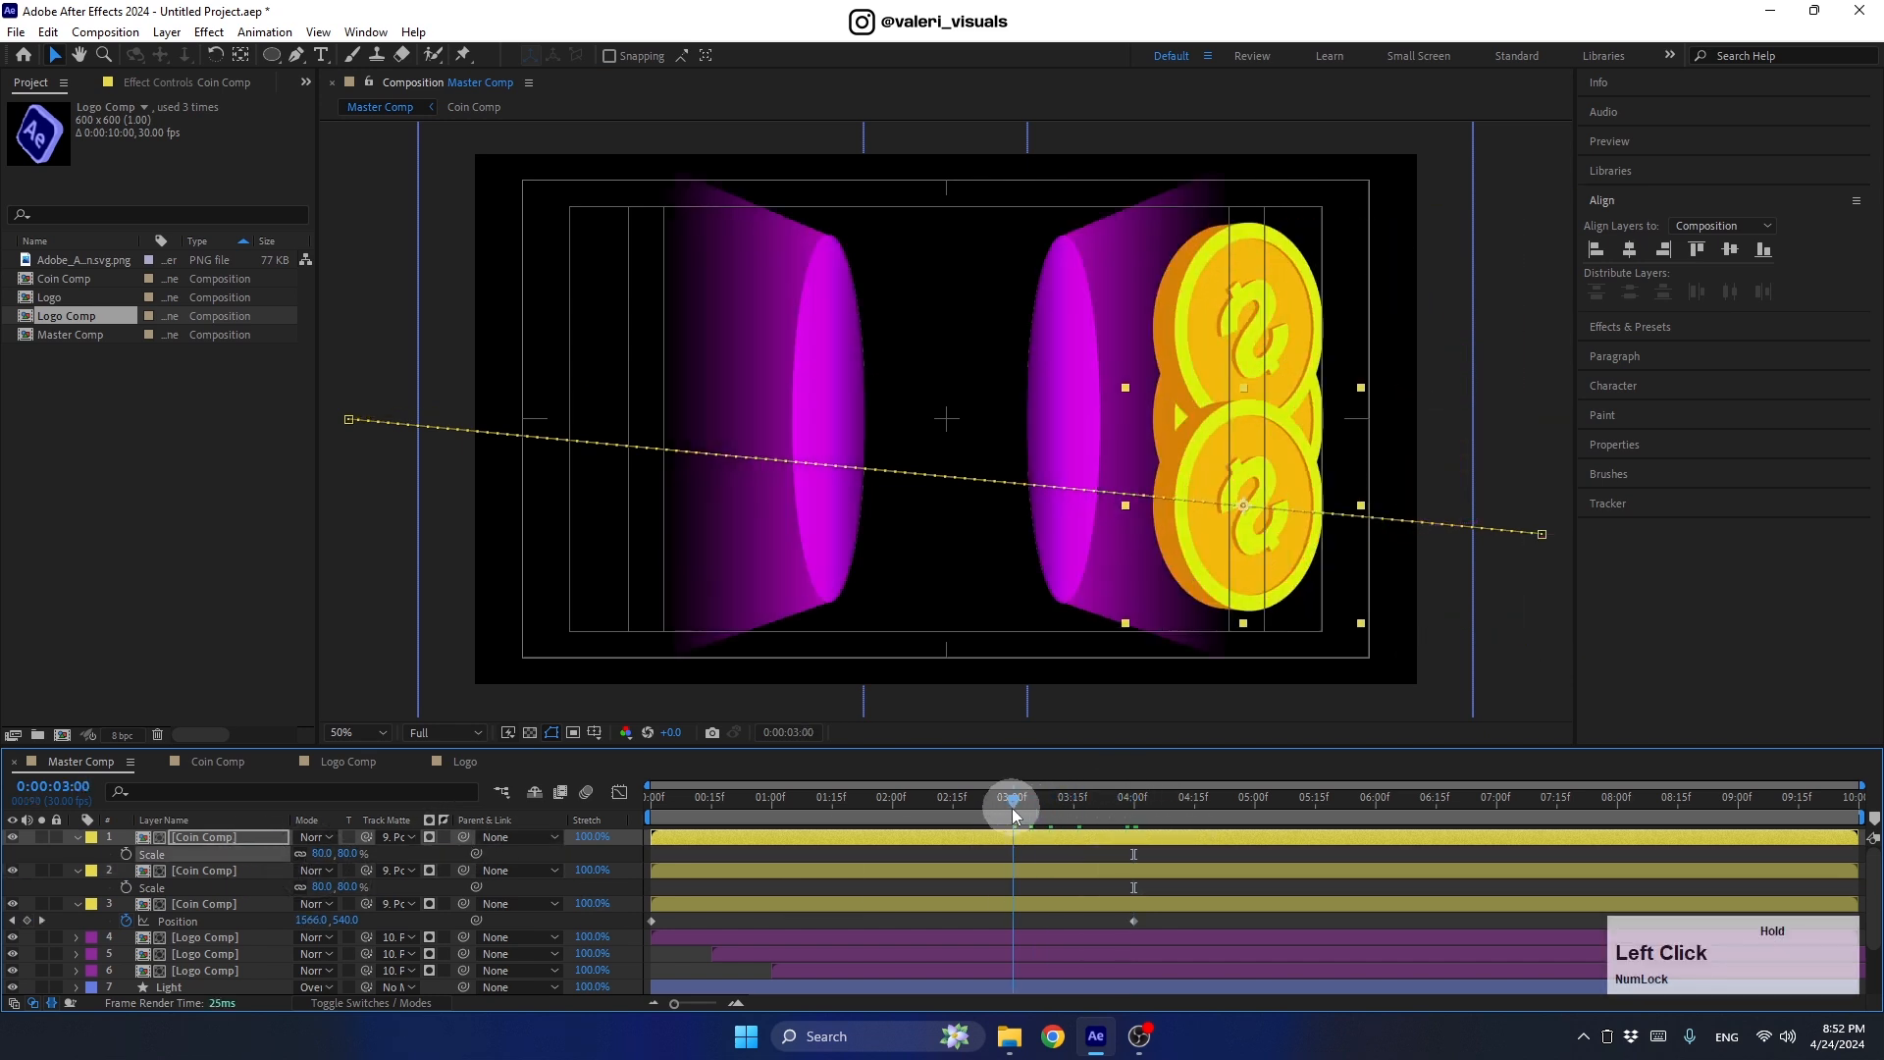
{"action": "left_click", "coordinate": [179, 870], "text": "shift"}
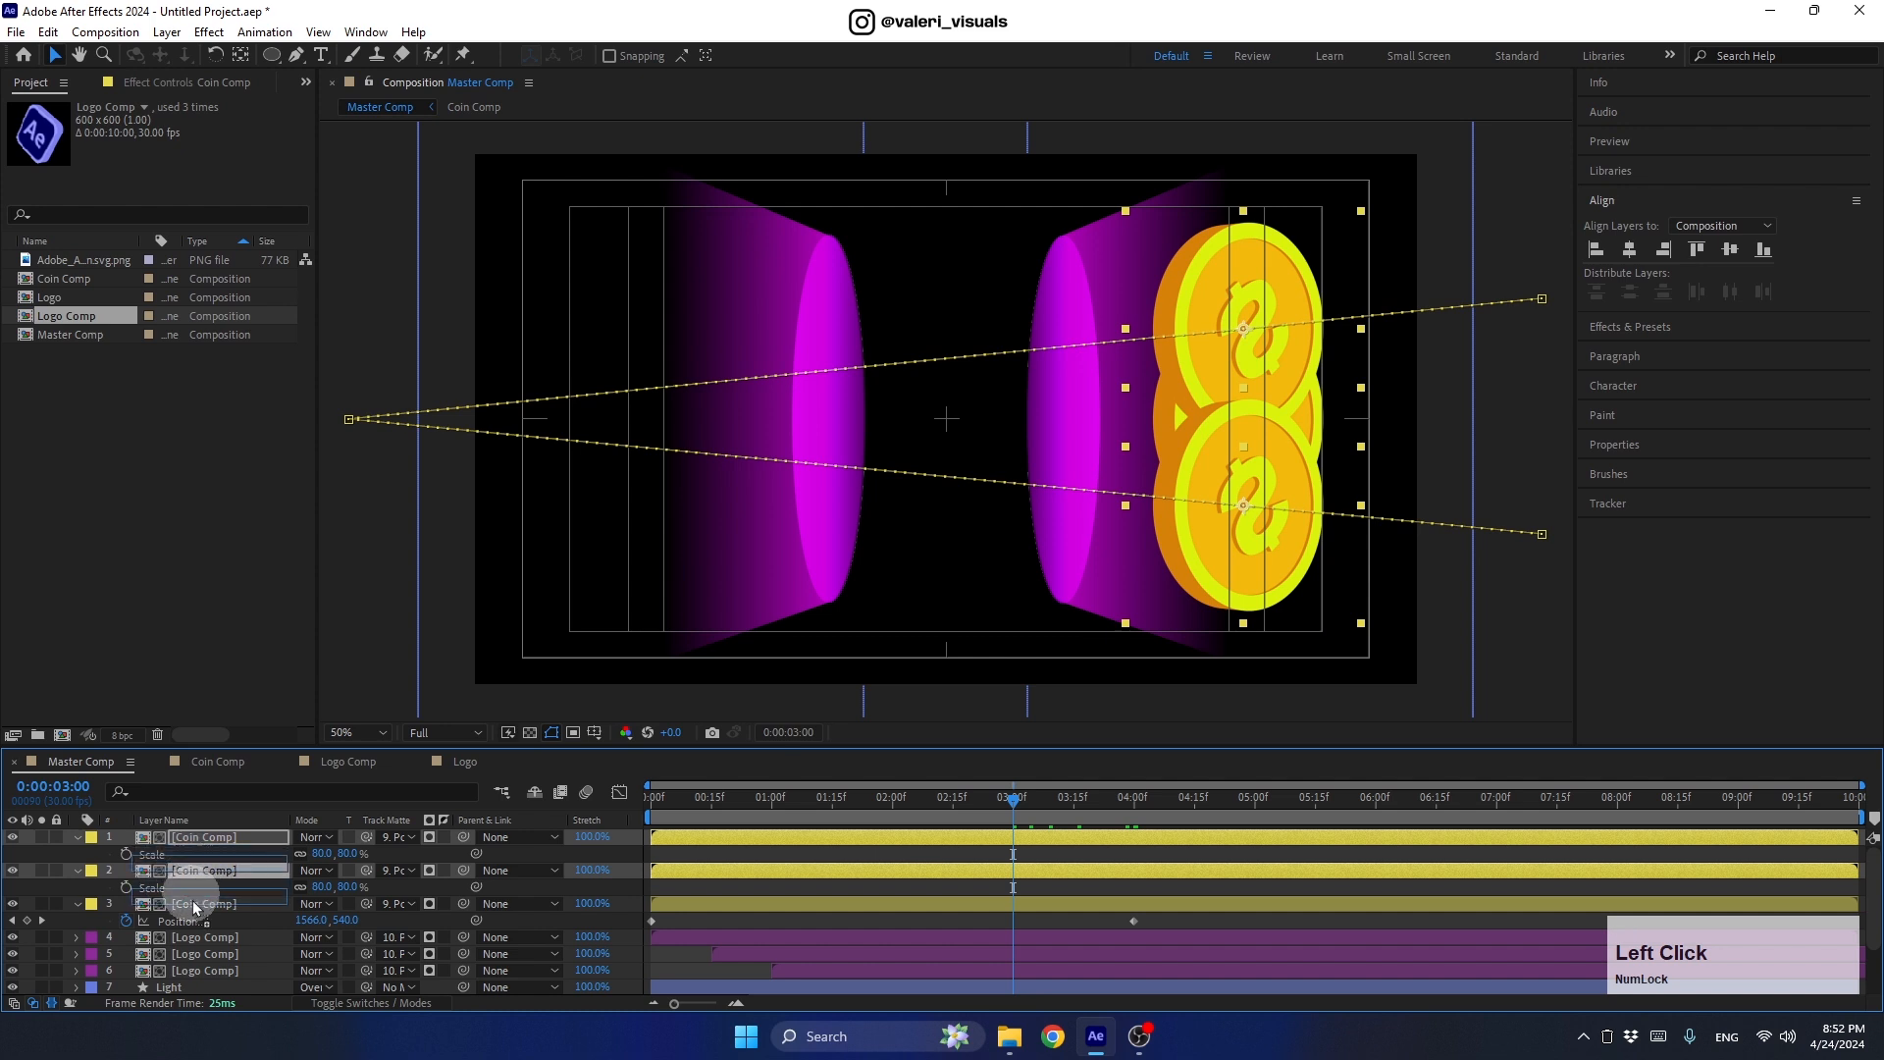
{"action": "key", "text": "ctrl+bracketleft"}
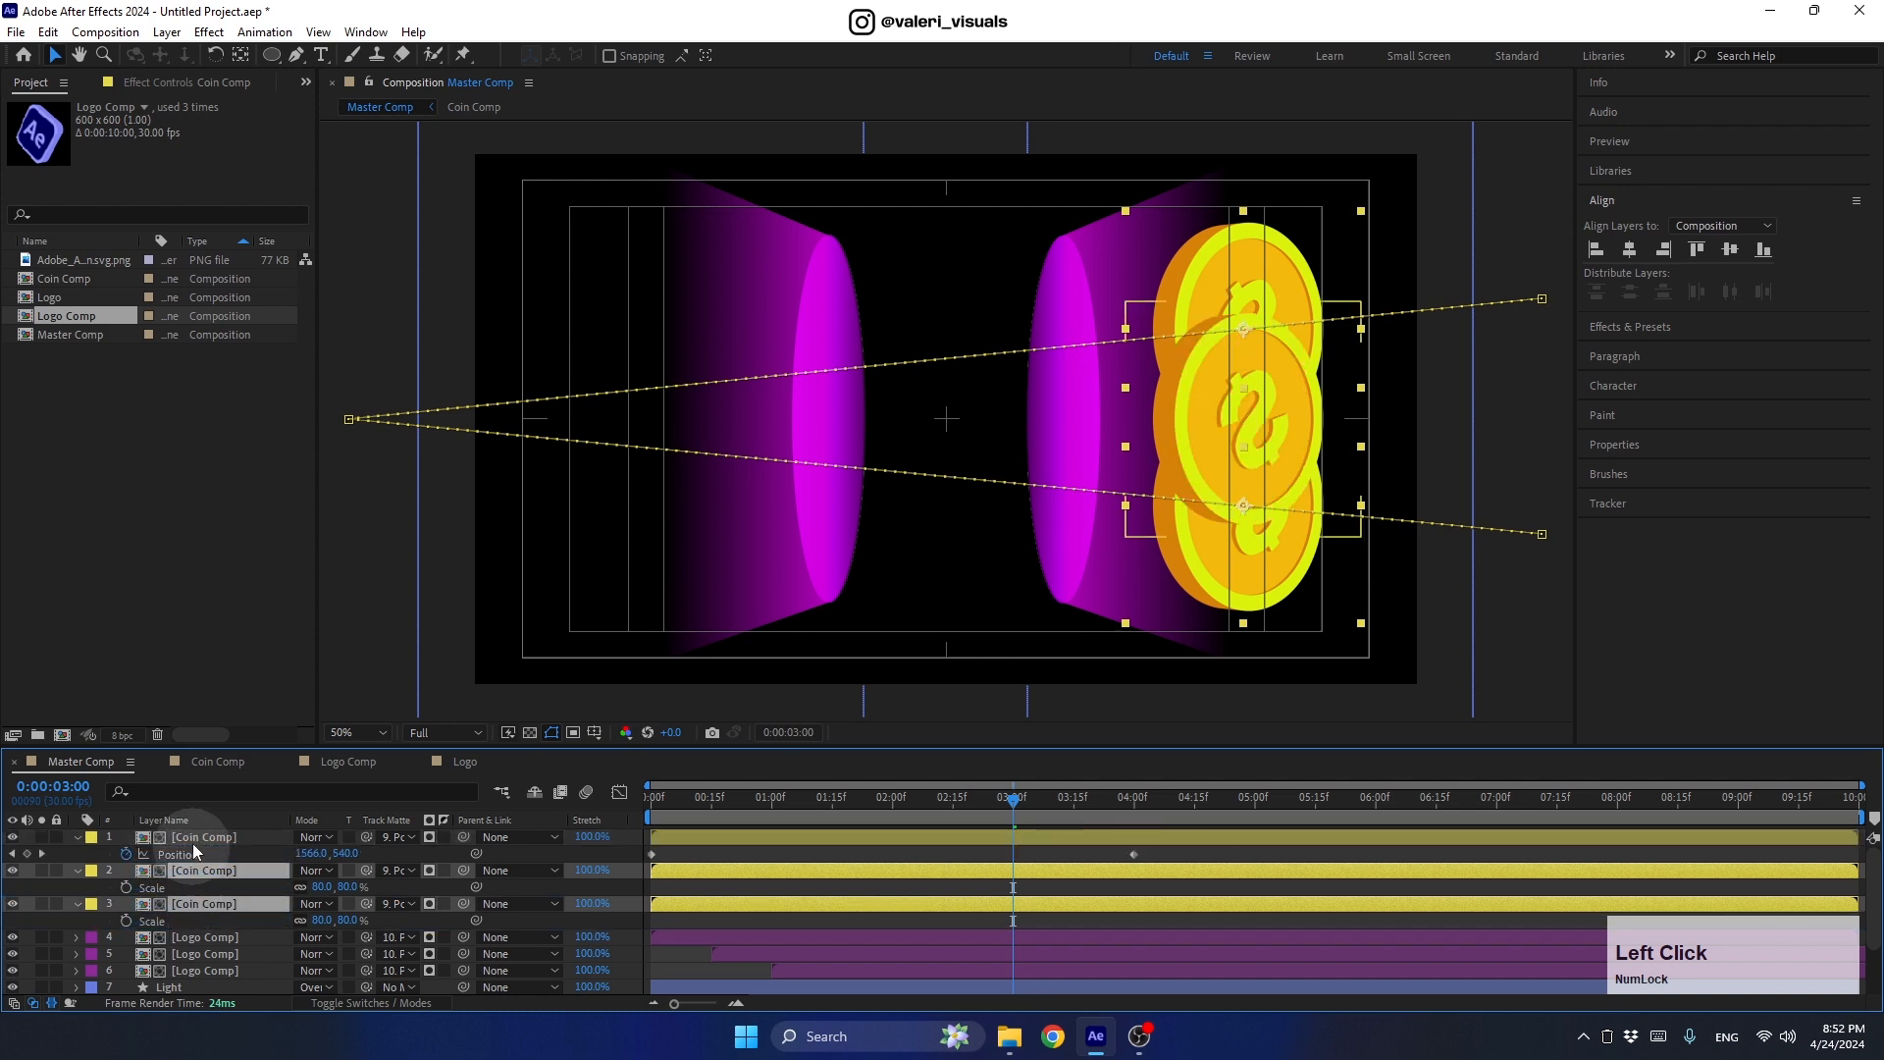
{"action": "left_click", "coordinate": [193, 836]}
Step: Set the lower Coin Comp copy's Scale to 60% and the upper copy's Scale to 50%
{"action": "left_click", "coordinate": [191, 869]}
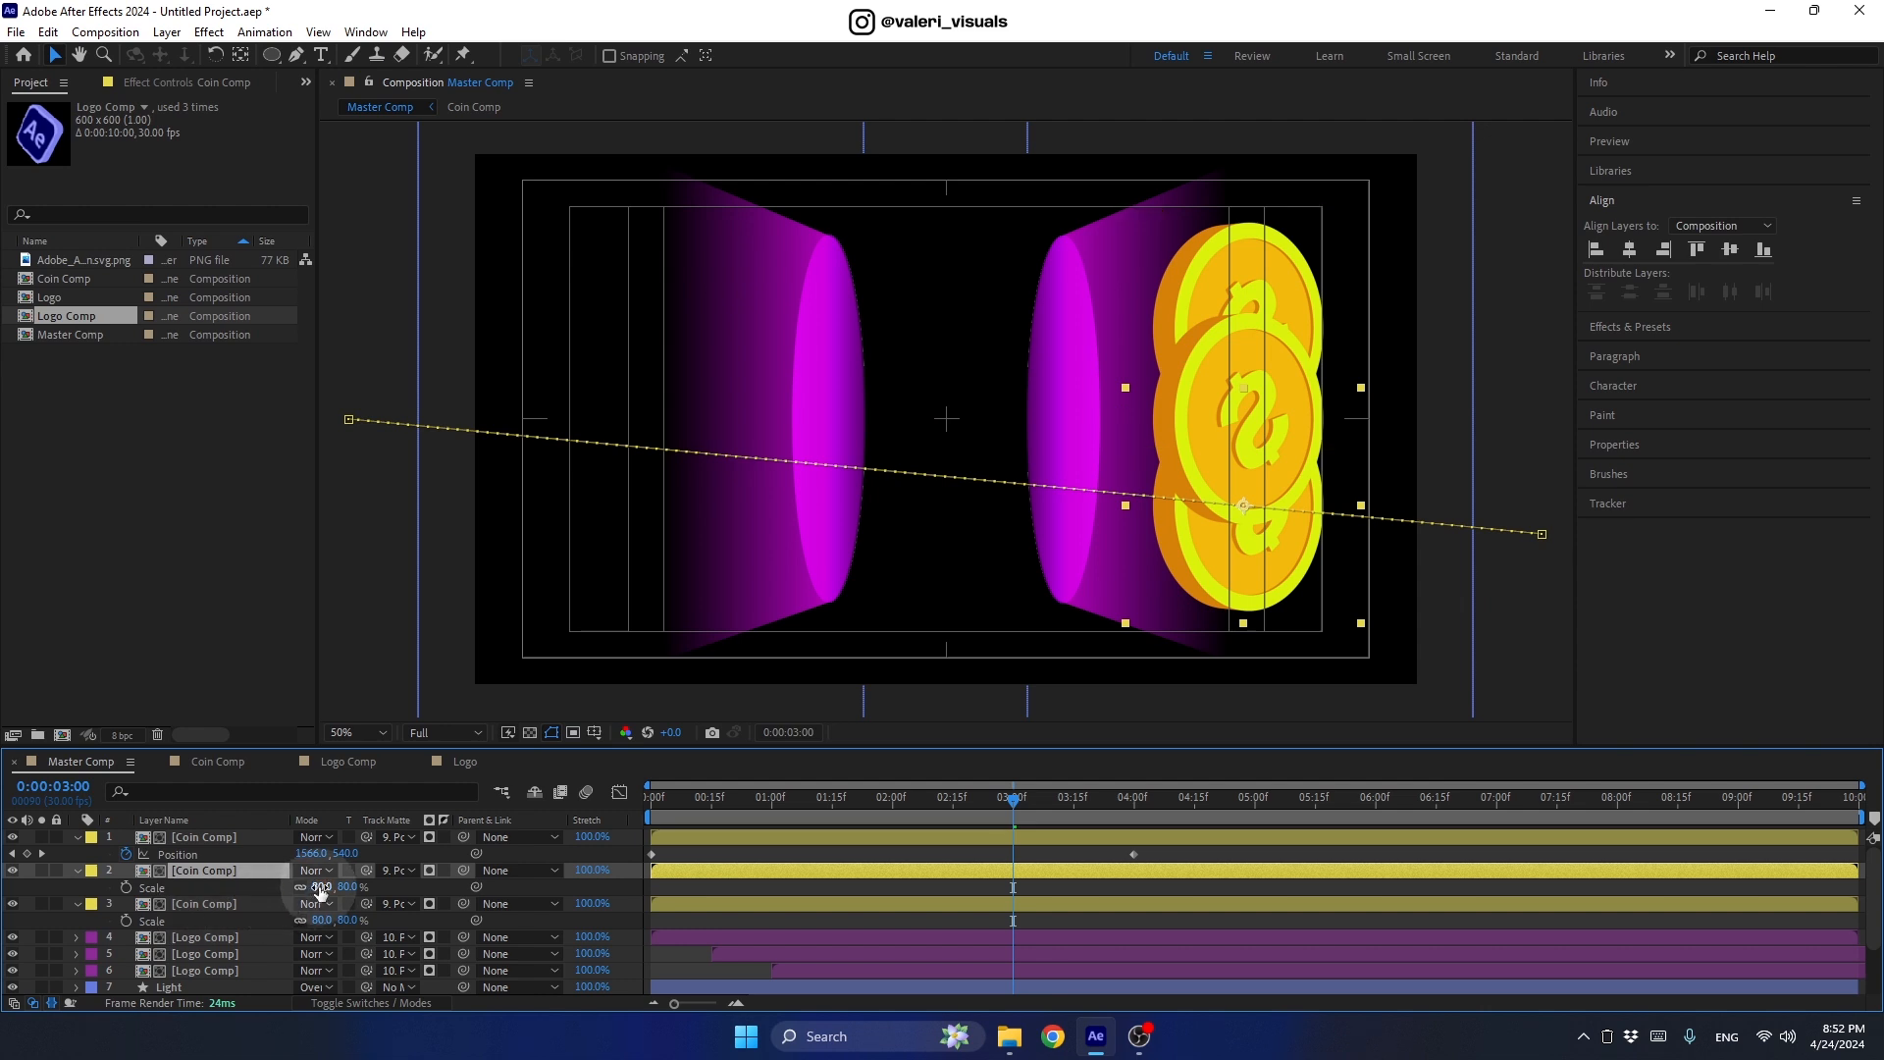
{"action": "left_click", "coordinate": [320, 887]}
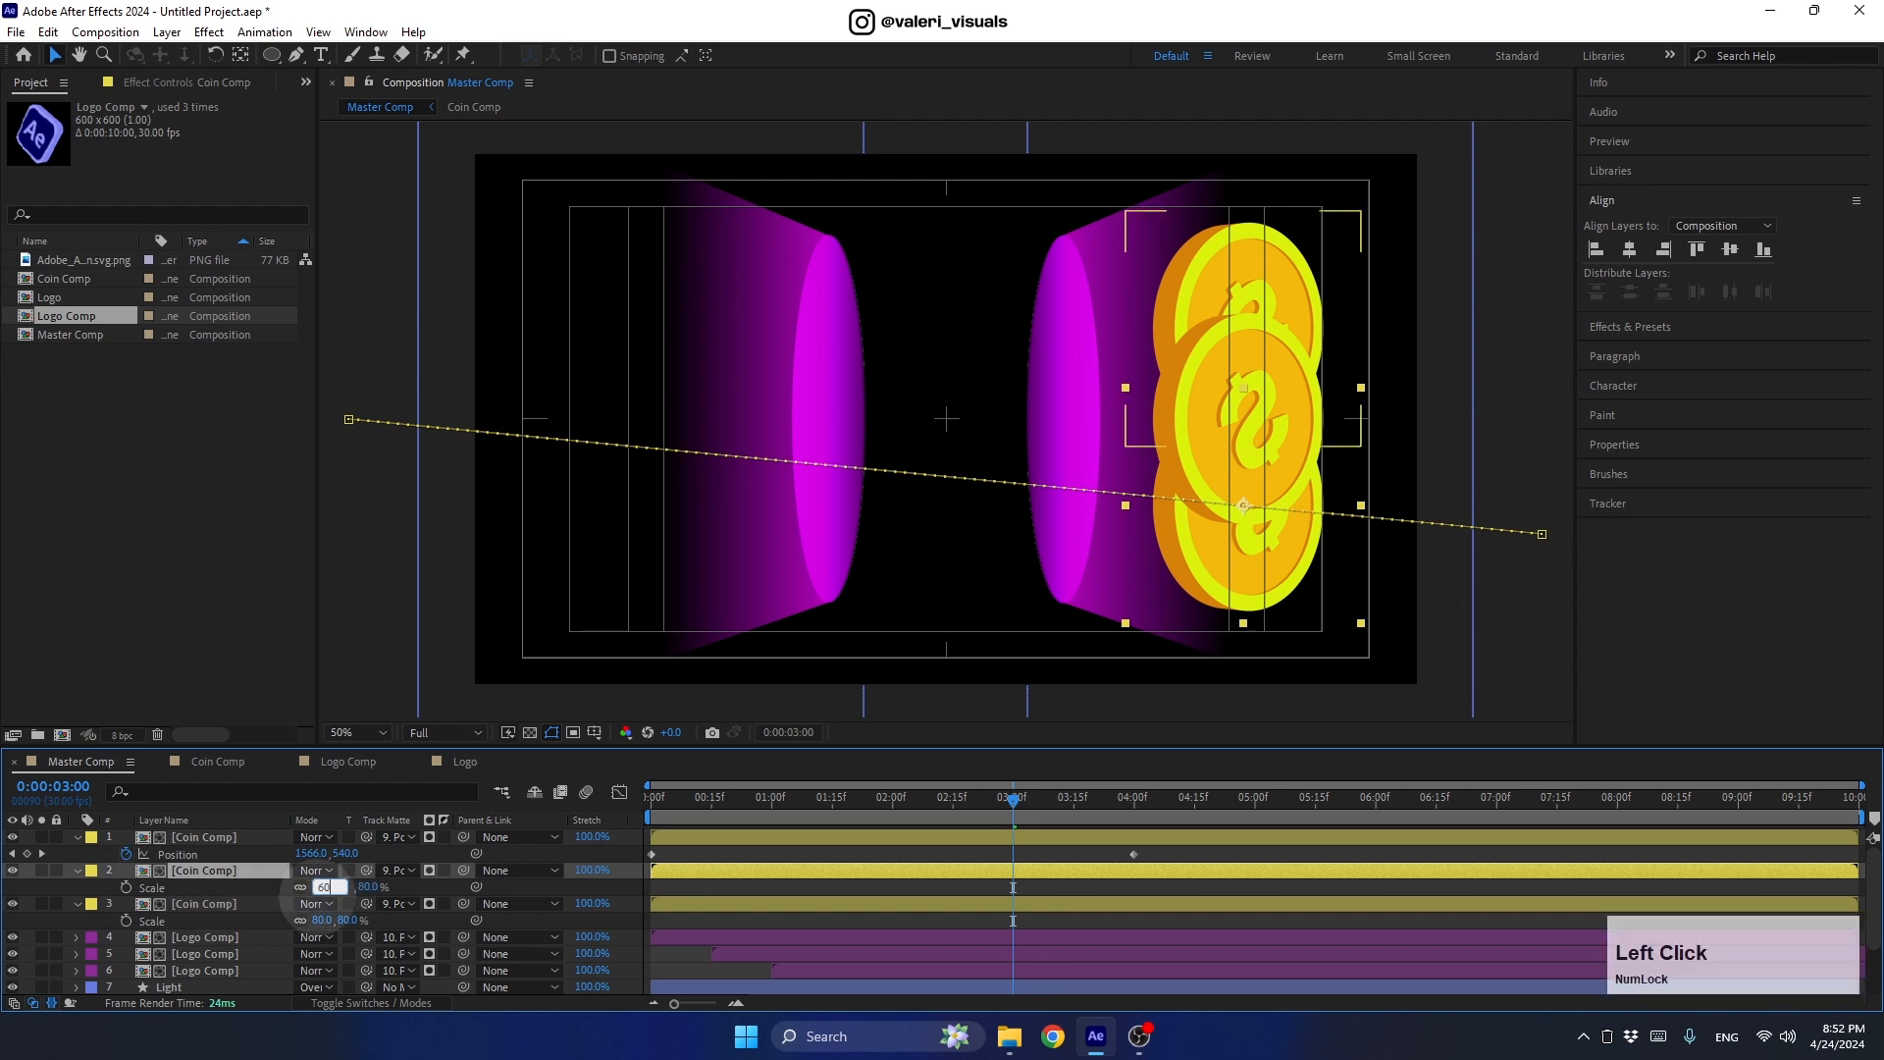
{"action": "key", "text": "Return"}
{"action": "left_click", "coordinate": [321, 920]}
{"action": "type", "text": "50"}
{"action": "key", "text": "Return"}
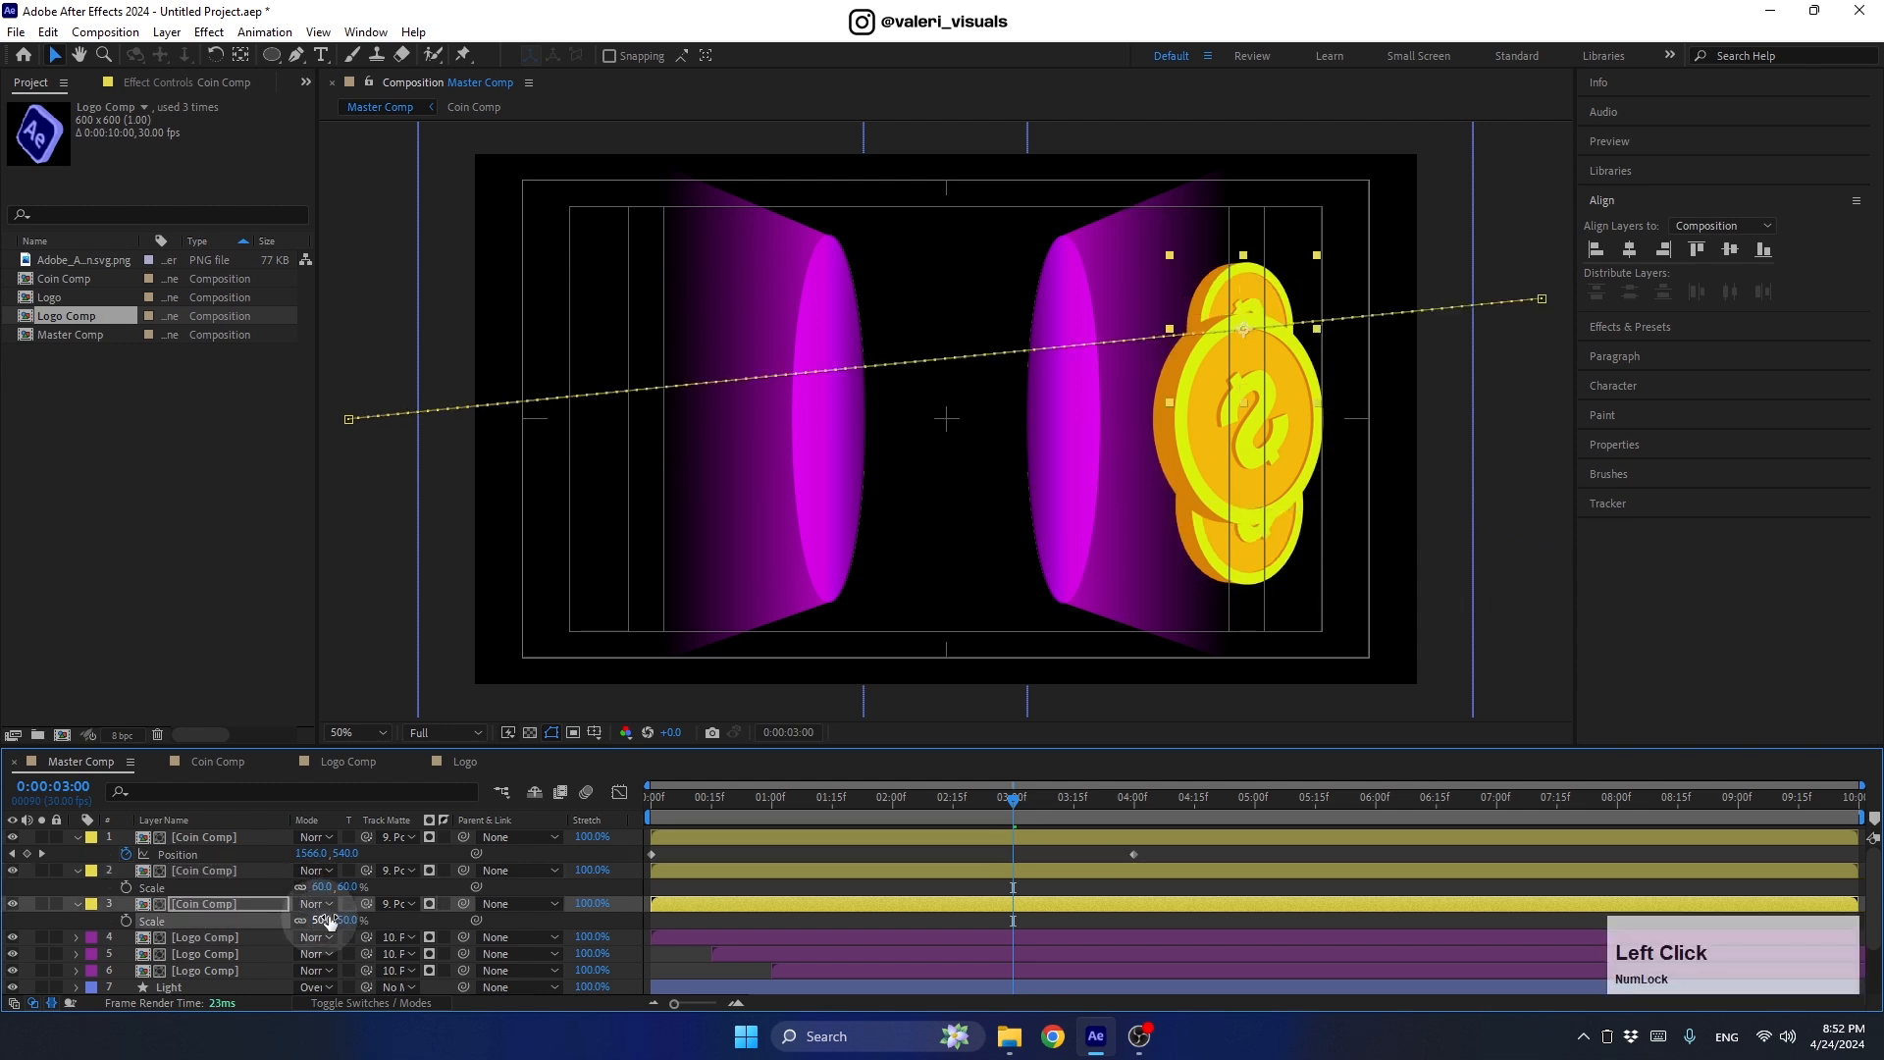
Step: Shift the lower Coin Comp copy to start at 0:00:00:15 and the upper copy to start at 0:00:01:00
{"action": "left_click_drag", "start_coordinate": [704, 809], "coordinate": [726, 875]}
{"action": "left_click", "coordinate": [678, 870]}
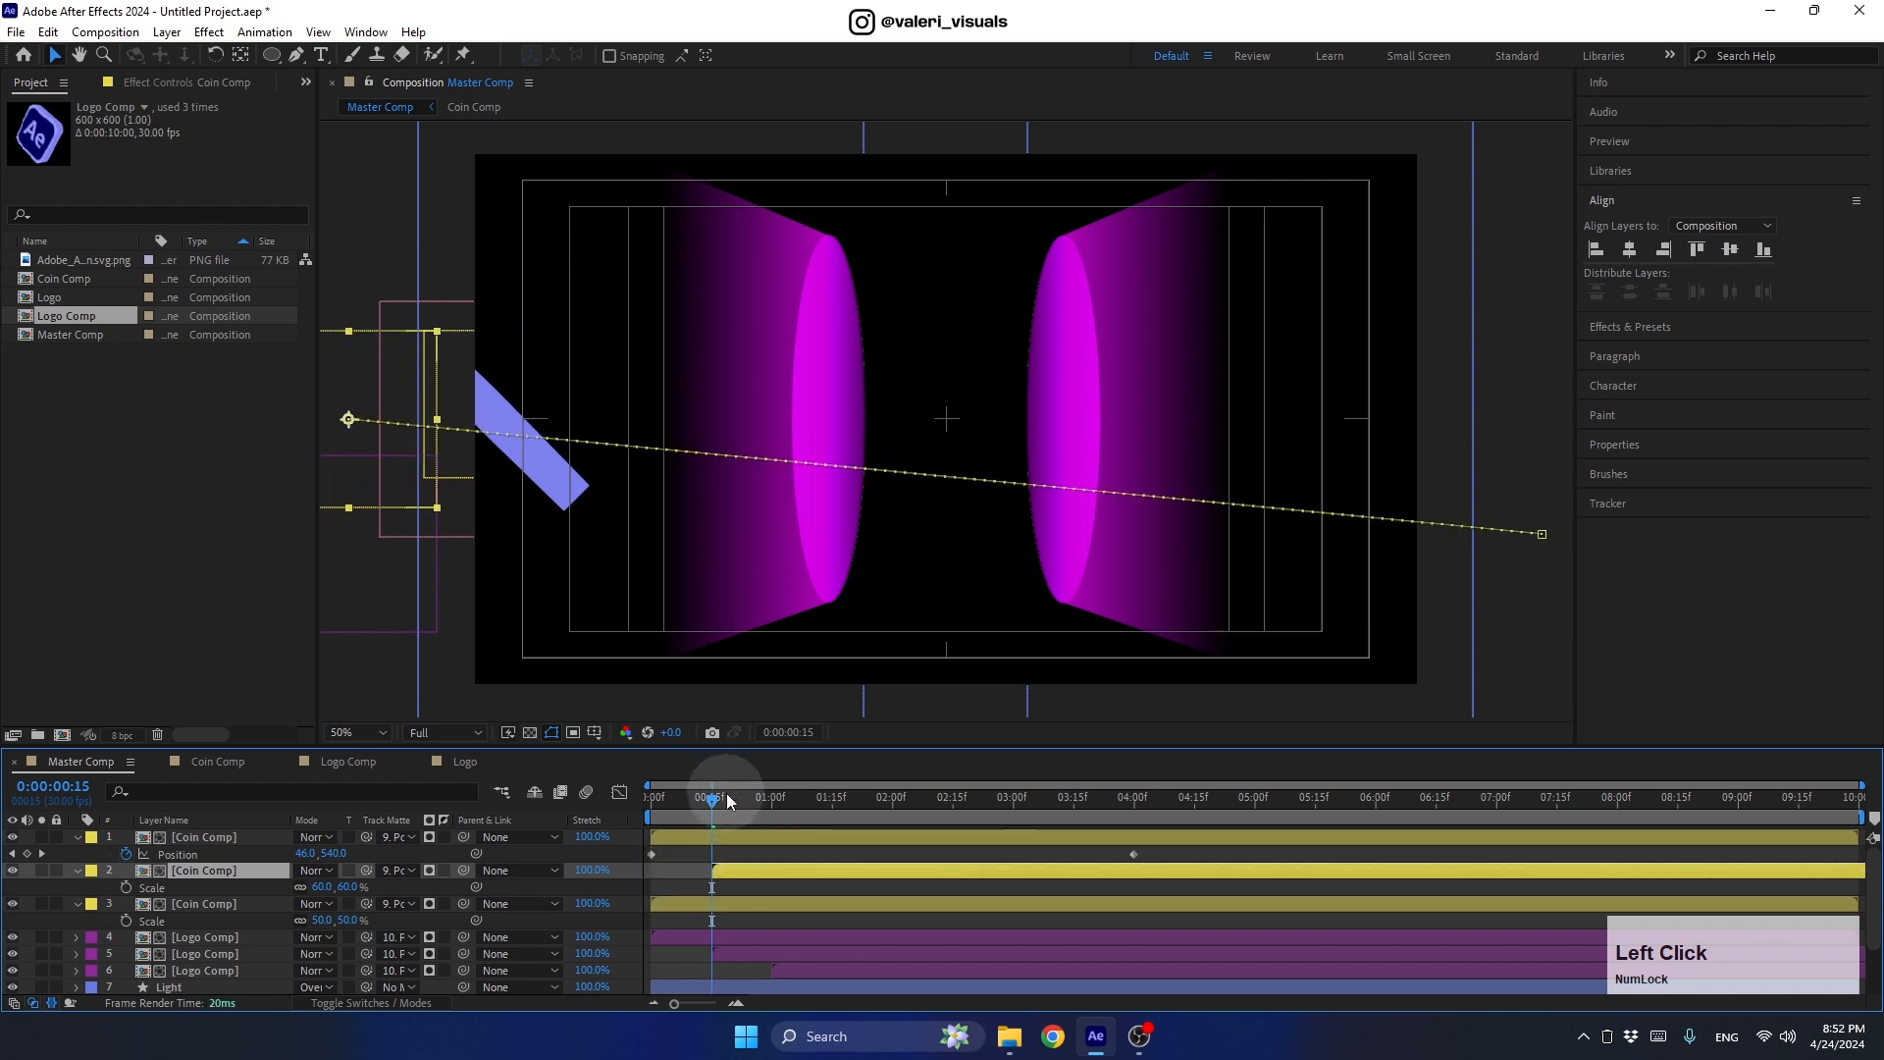
{"action": "left_click_drag", "start_coordinate": [729, 800], "coordinate": [767, 803]}
{"action": "left_click", "coordinate": [674, 909]}
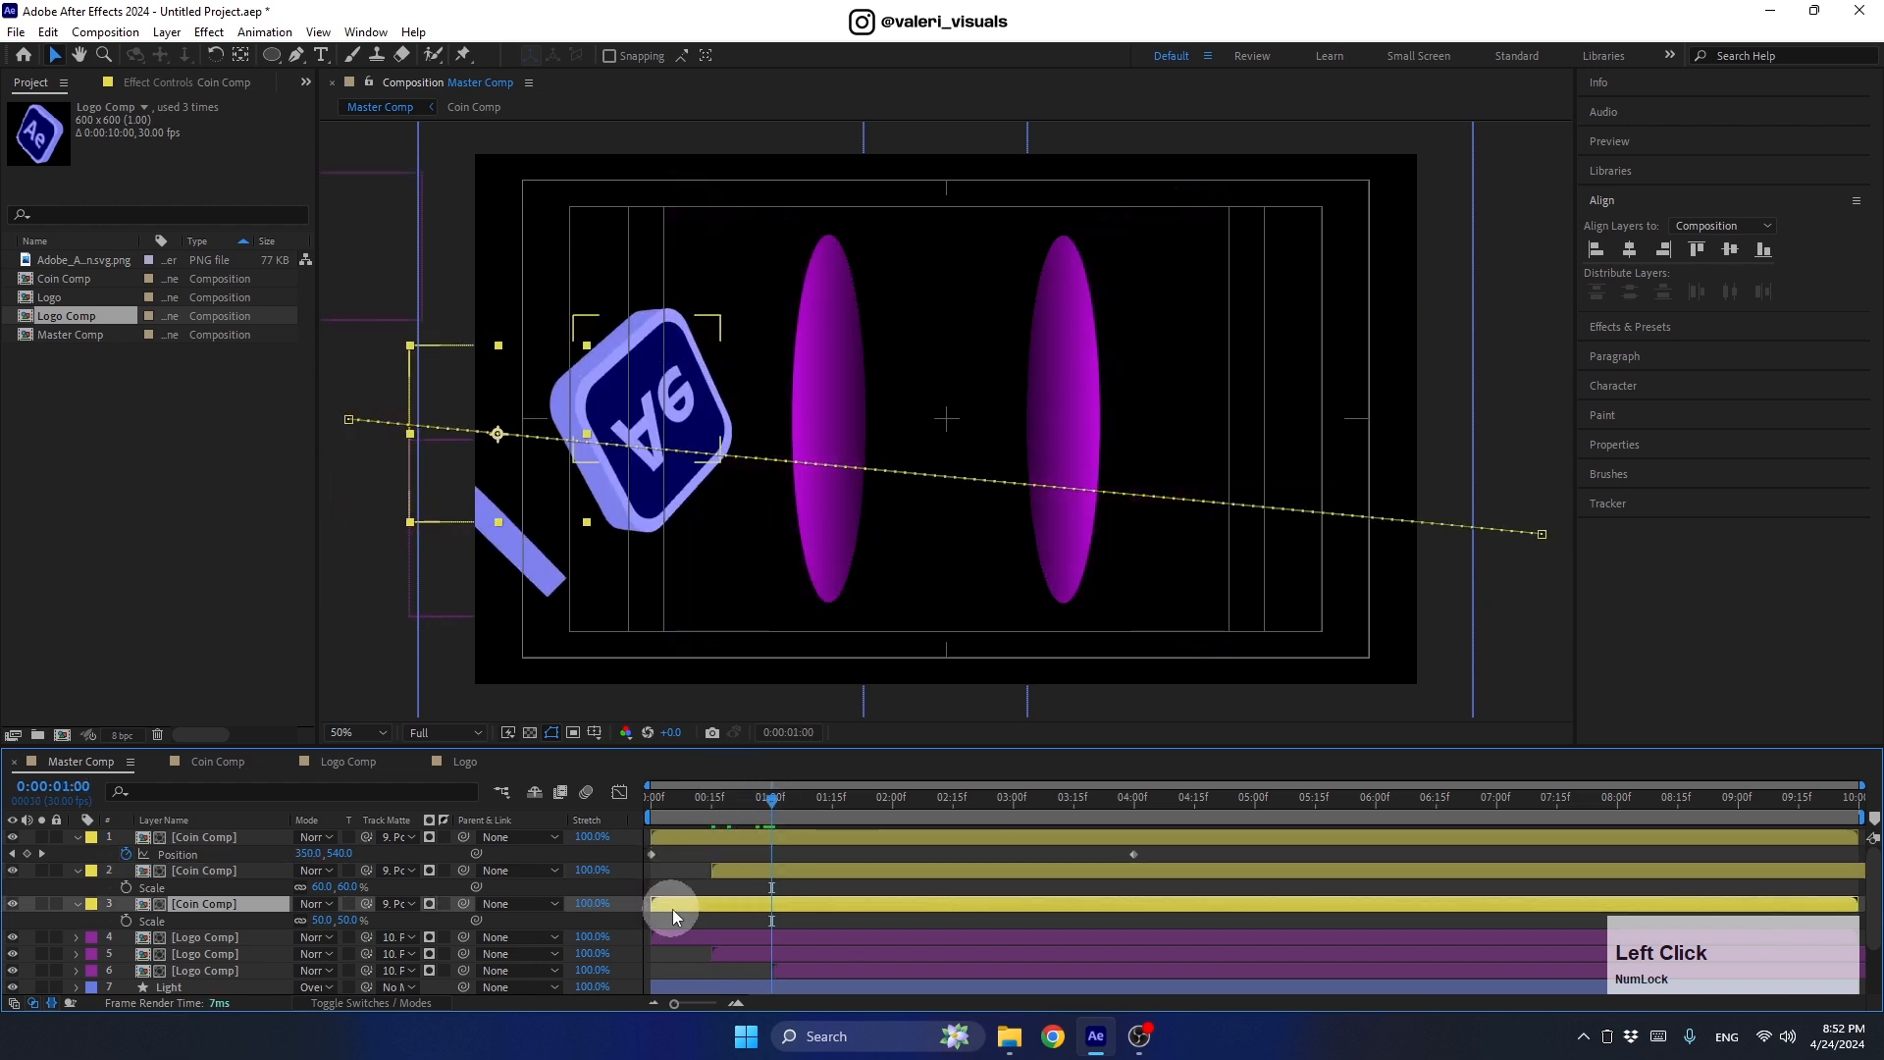
{"action": "left_click_drag", "start_coordinate": [673, 909], "coordinate": [791, 920]}
{"action": "left_click", "coordinate": [776, 803]}
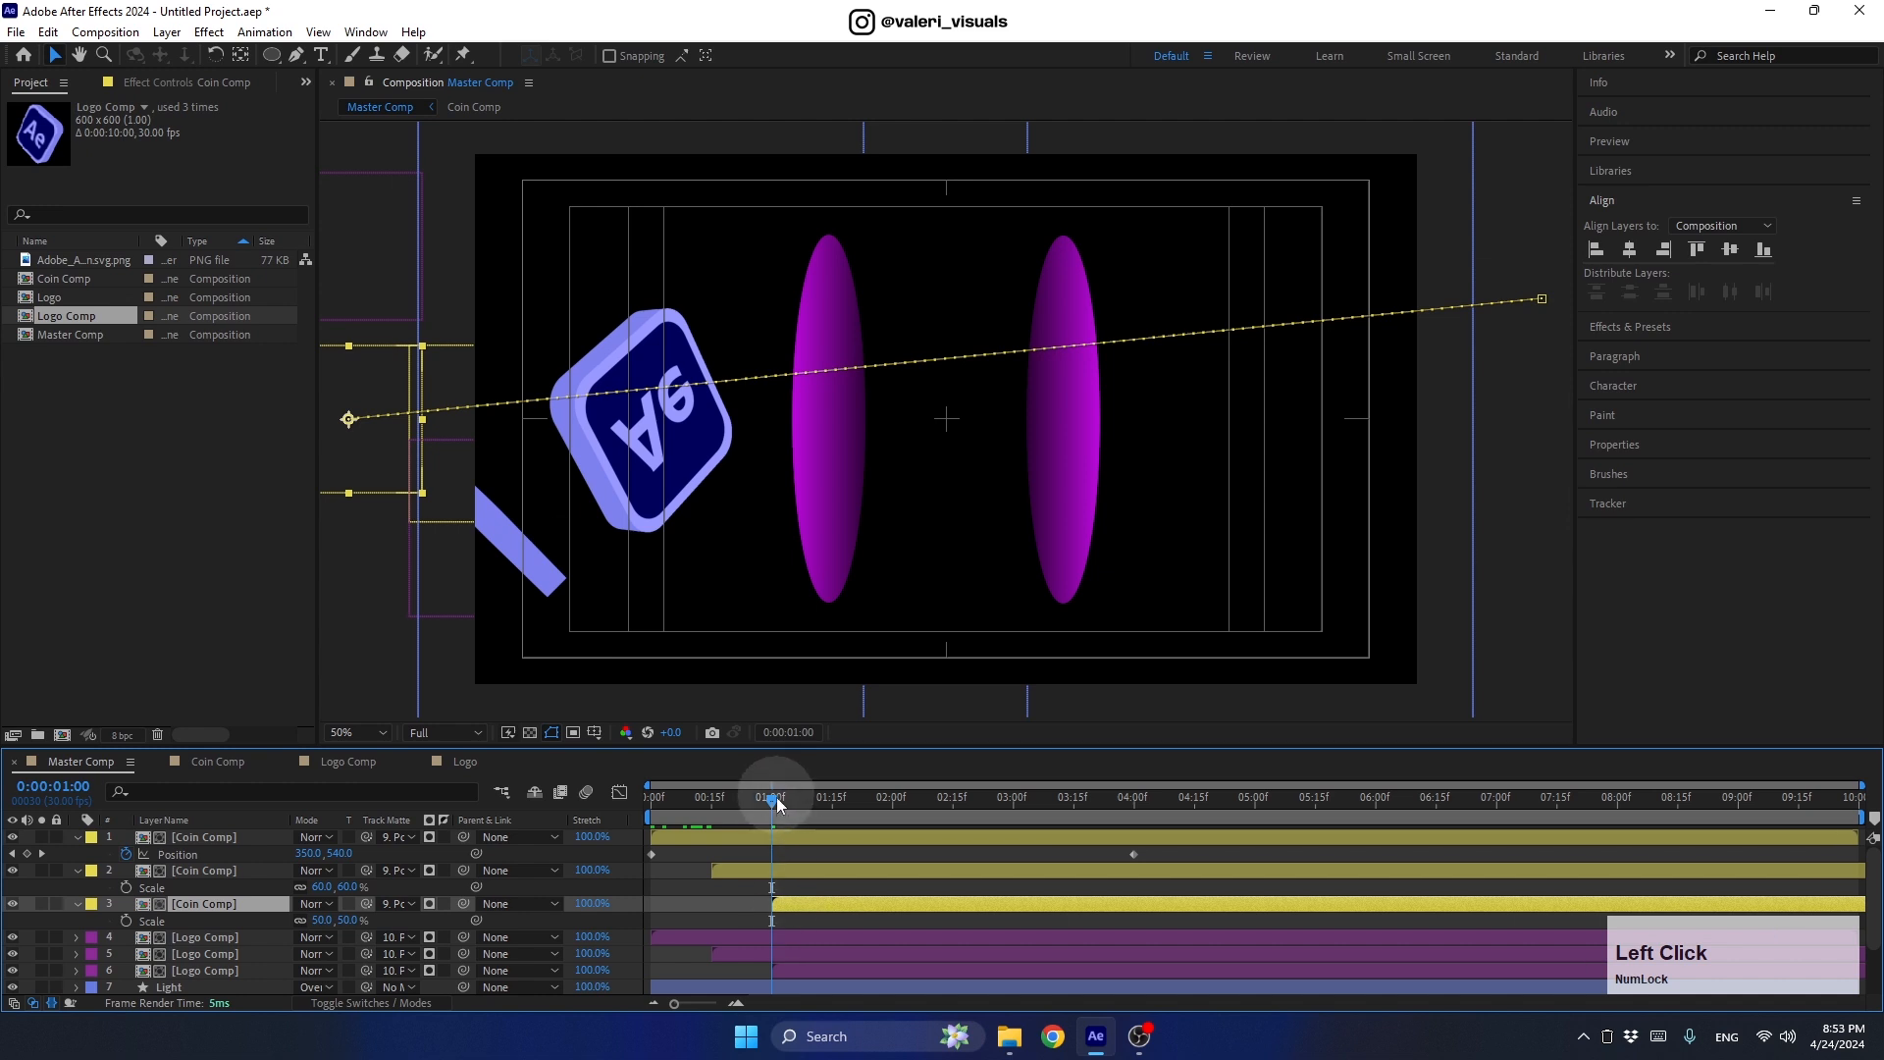
{"action": "left_click_drag", "start_coordinate": [776, 802], "coordinate": [555, 805]}
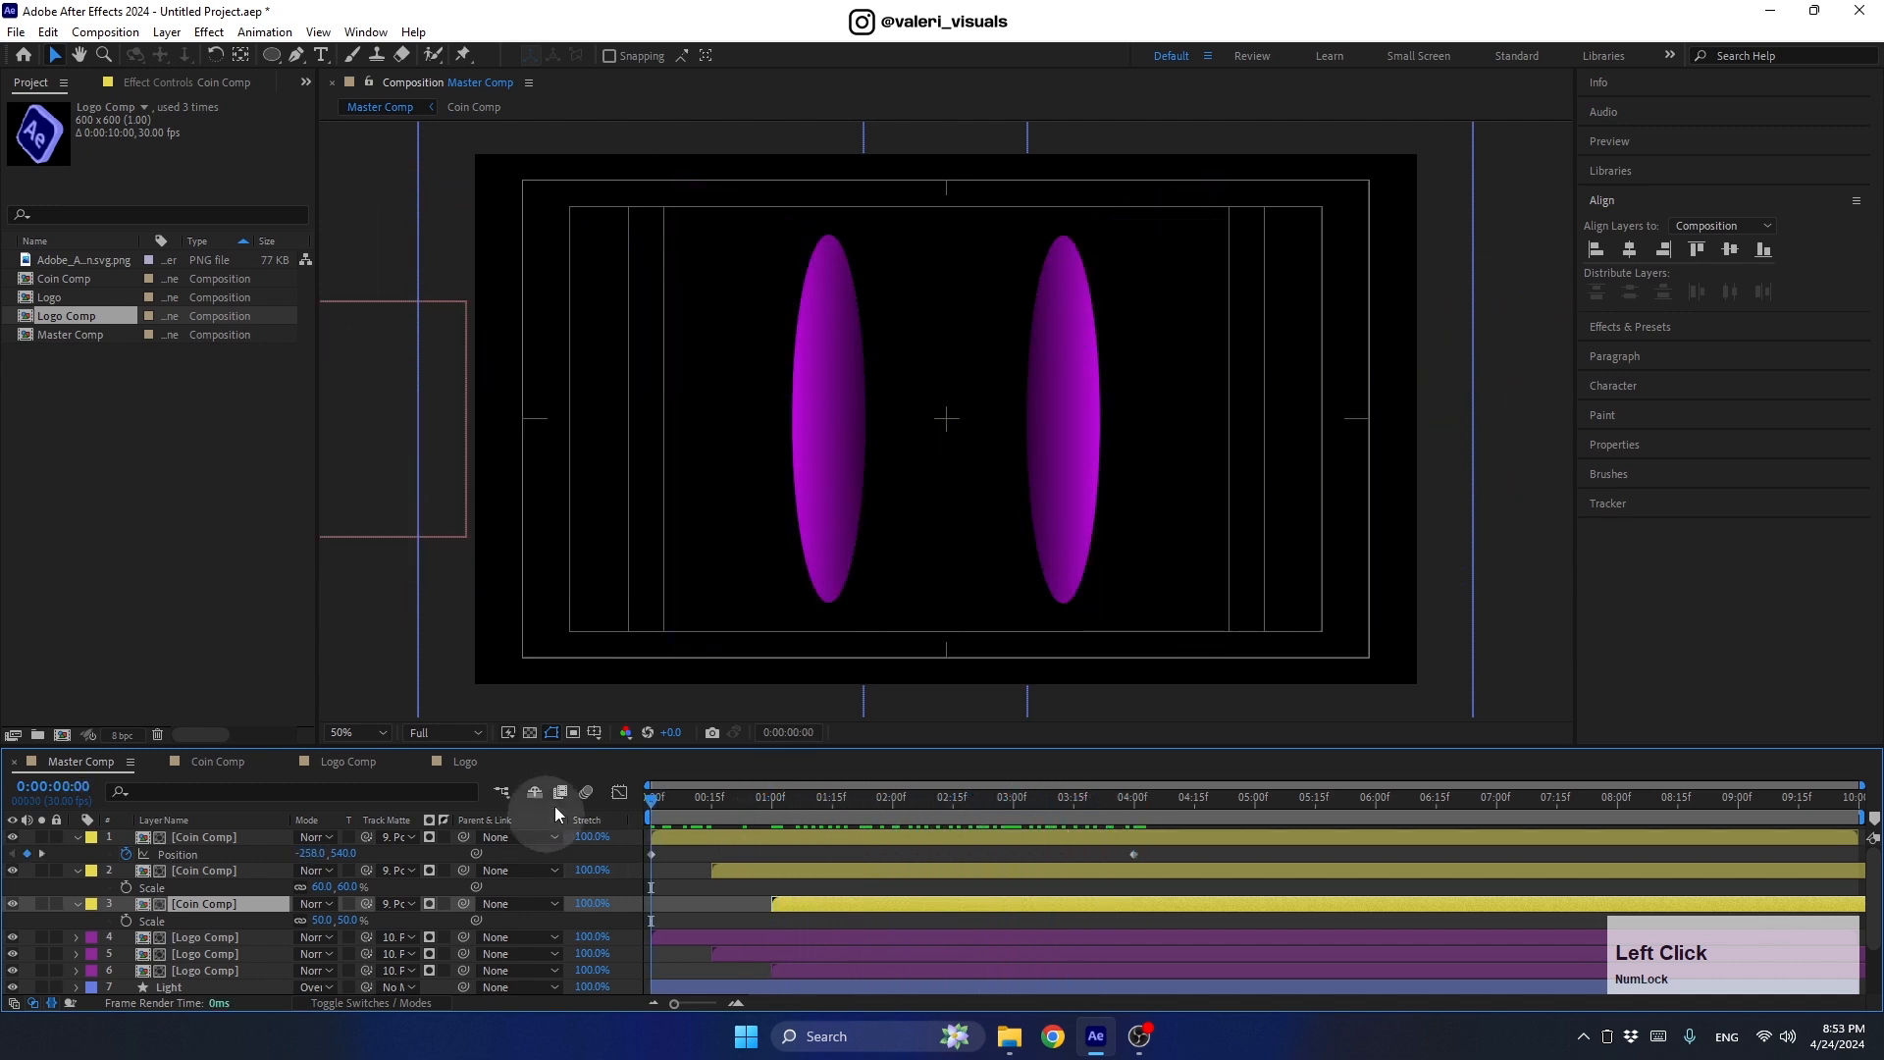
Step: Hide the title/action safe guides, collapse the Coin Comp layers' properties, and enlarge the timeline to show all layers
{"action": "left_click", "coordinate": [551, 732]}
{"action": "left_click", "coordinate": [673, 758]}
{"action": "left_click", "coordinate": [77, 837]}
{"action": "left_click", "coordinate": [78, 853]}
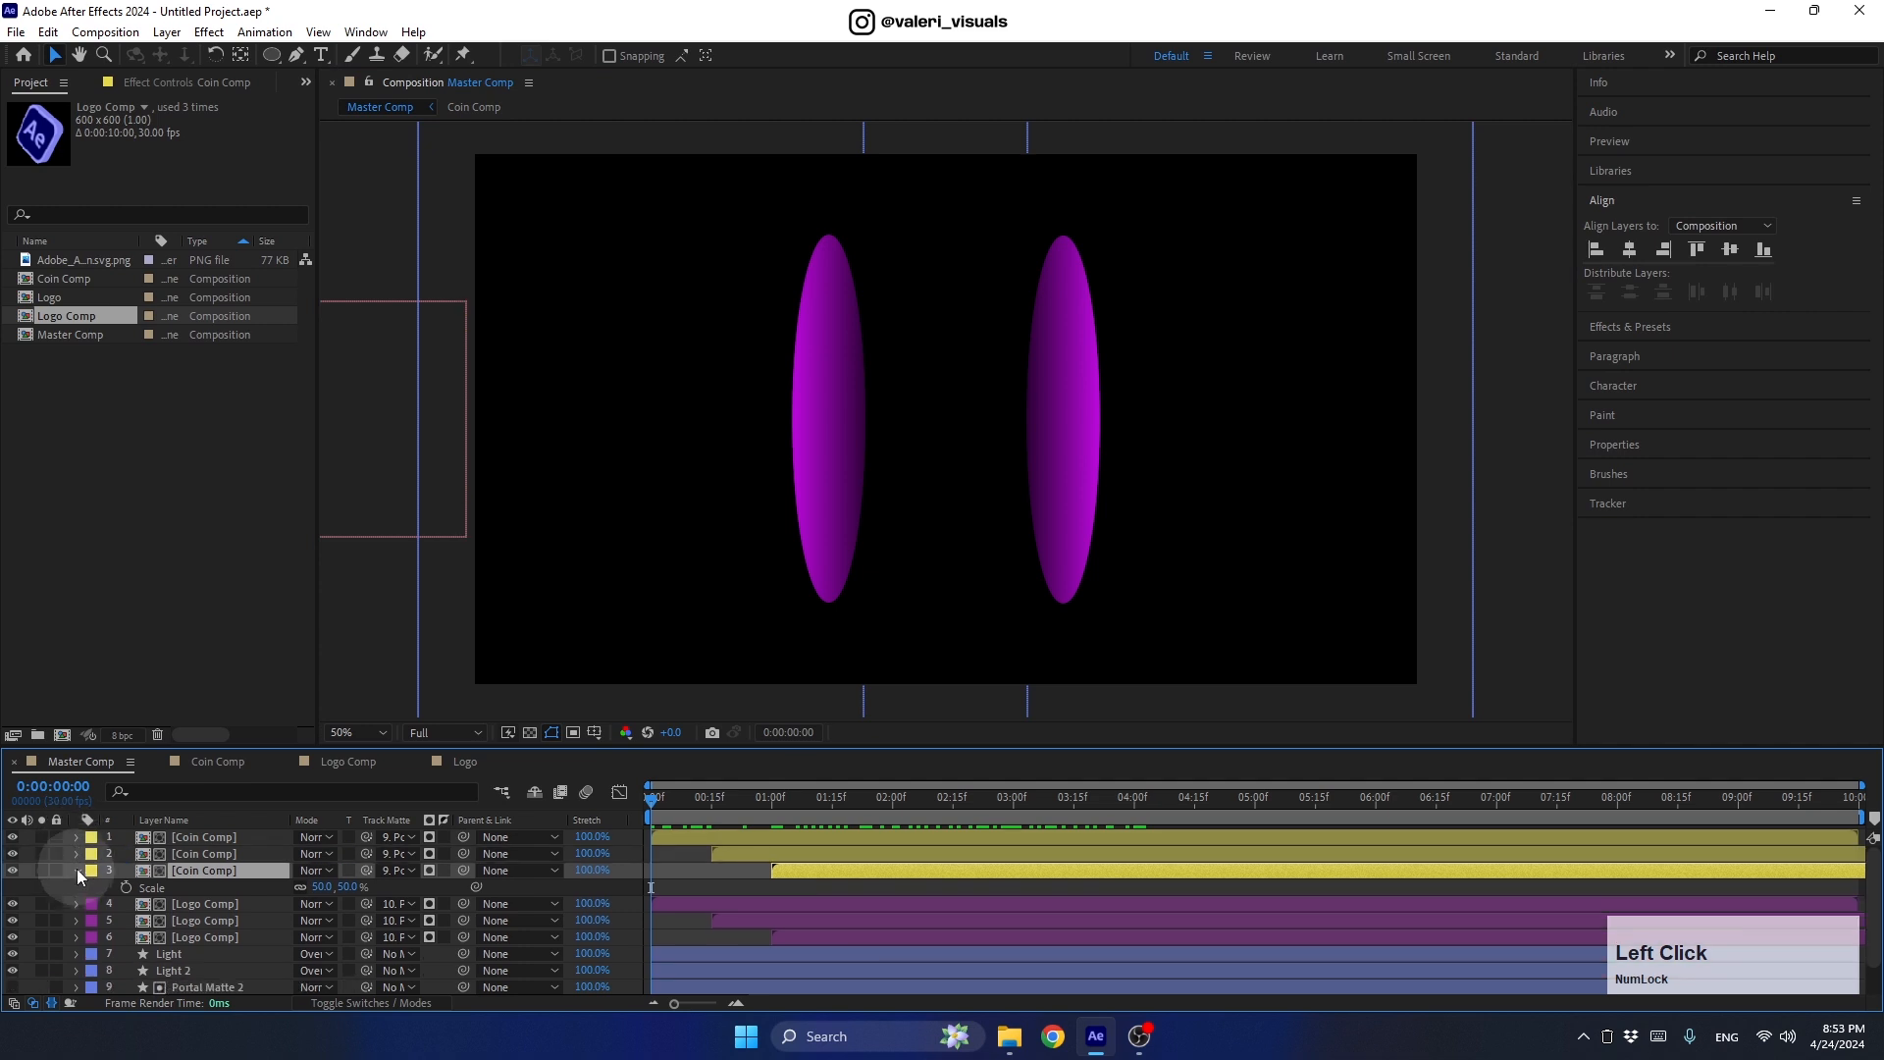
{"action": "left_click", "coordinate": [78, 871]}
{"action": "left_click_drag", "start_coordinate": [468, 750], "coordinate": [457, 699]}
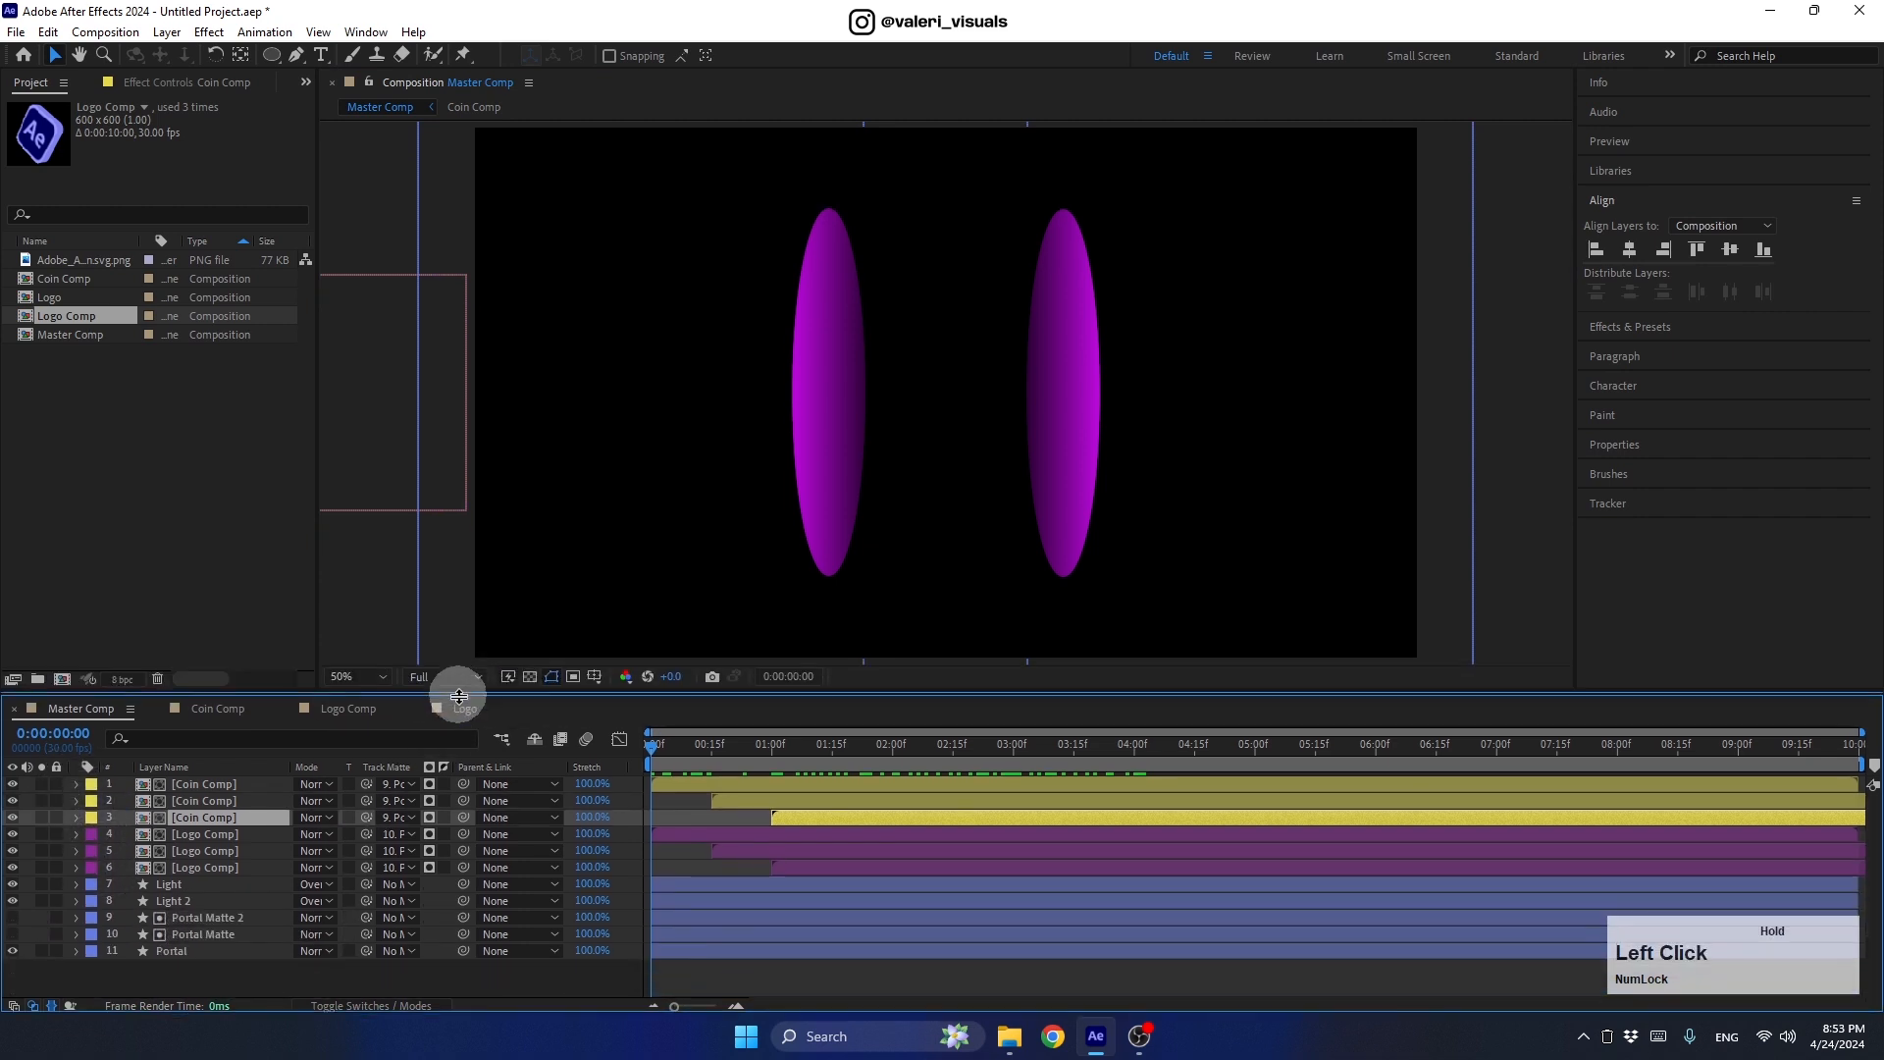
{"action": "left_click", "coordinate": [419, 971]}
Step: End the work area at about 0:00:05:00 and preview the Master Comp from the first frame
{"action": "left_click_drag", "start_coordinate": [716, 755], "coordinate": [628, 785]}
{"action": "key", "text": "n"}
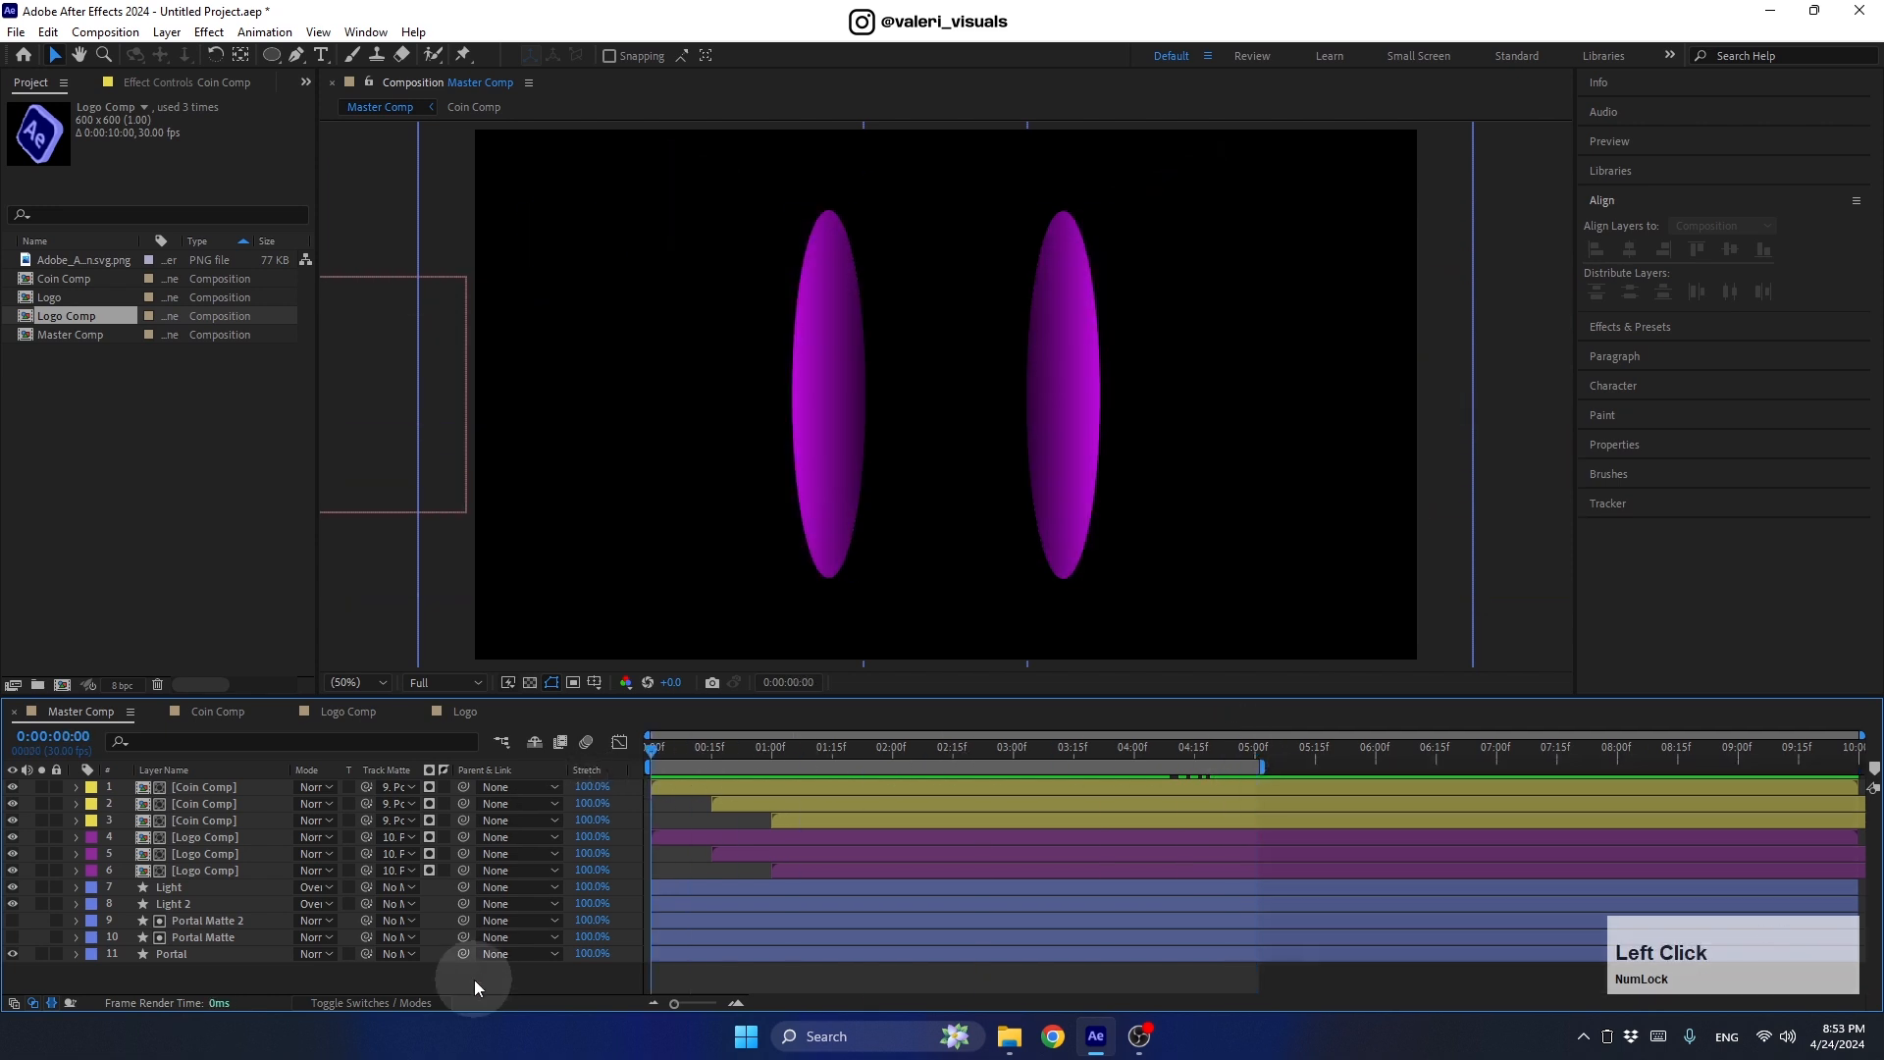
{"action": "key", "text": "space"}
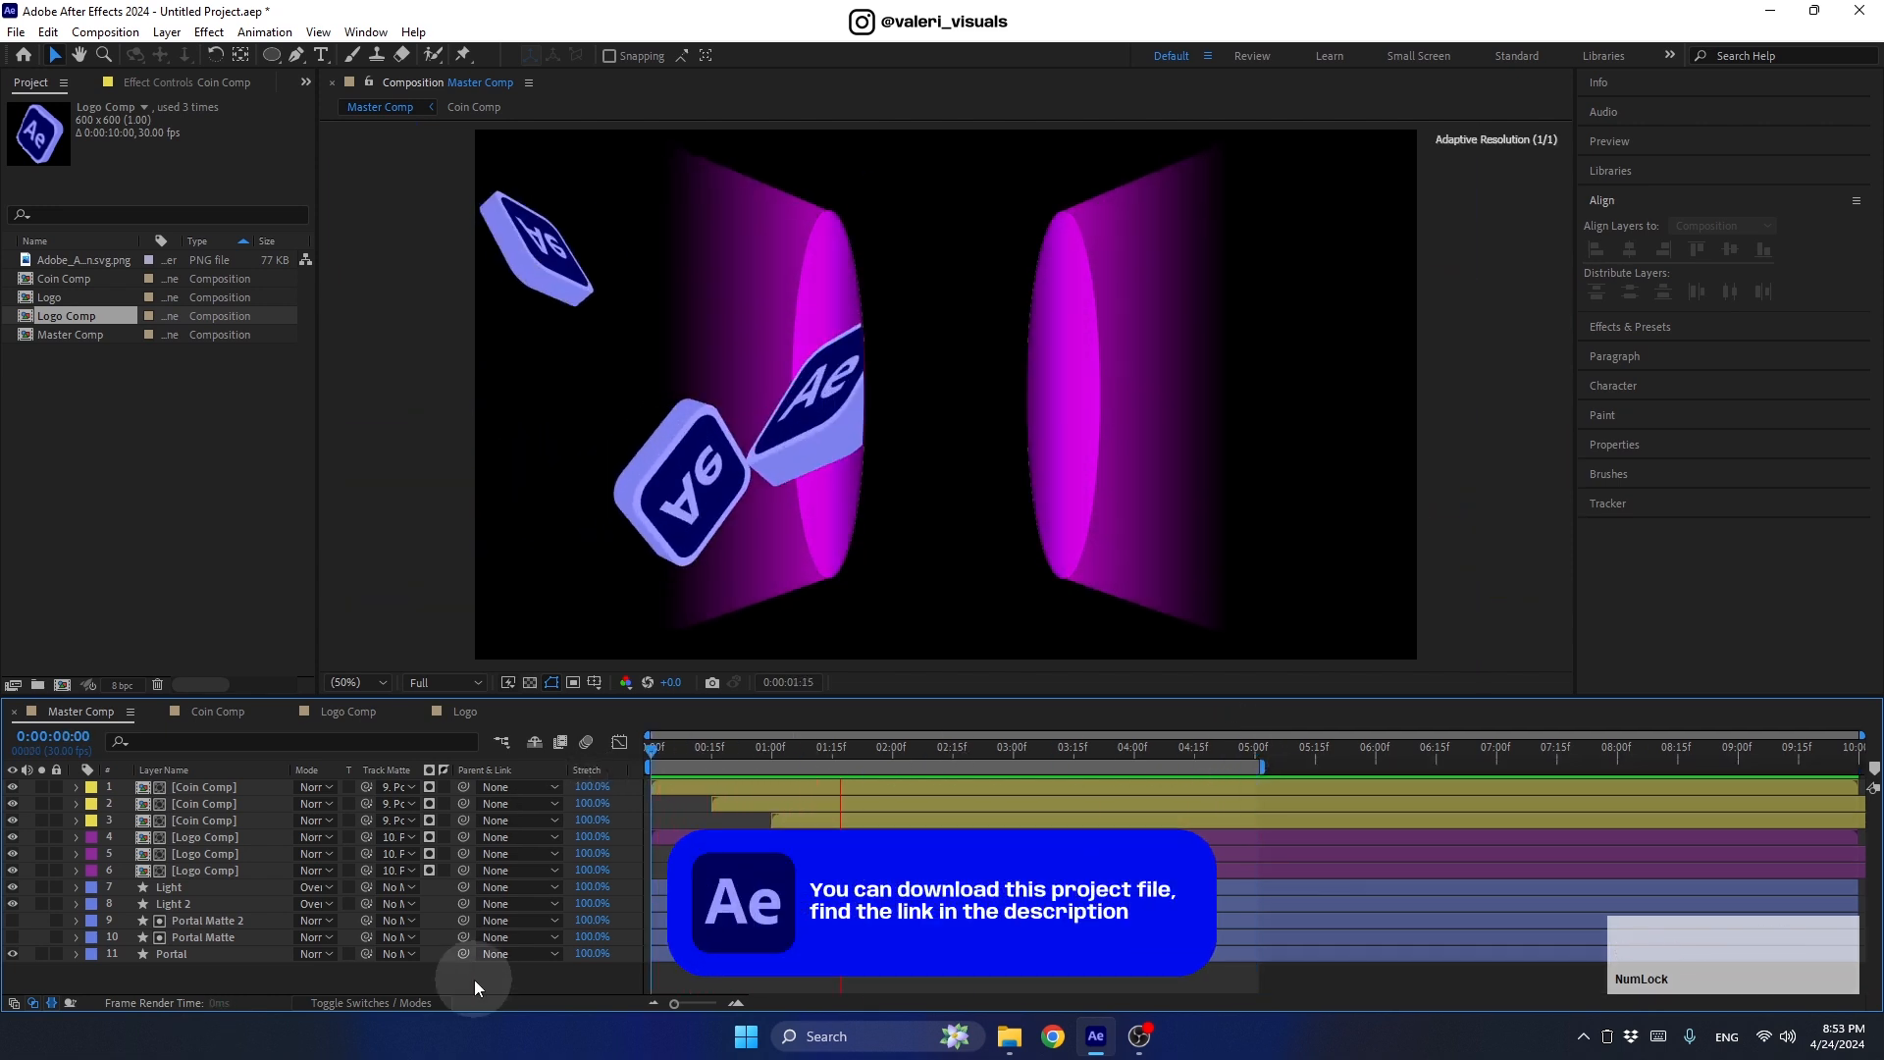